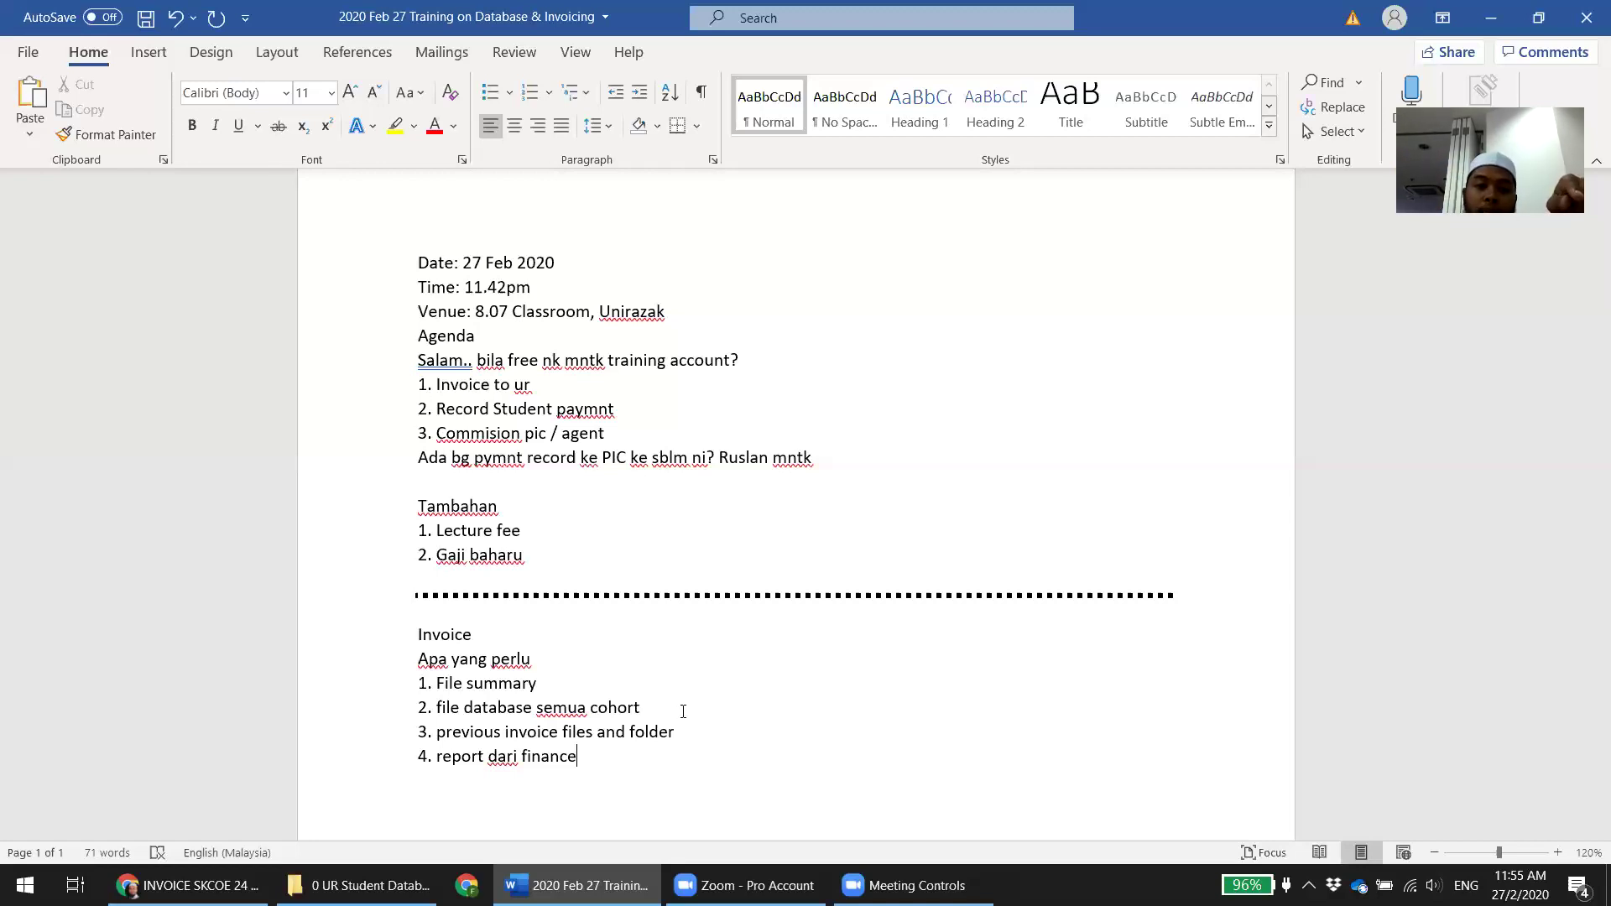
Open the UR Master Program Summary Report workbook from the student database folder window
left_click(361, 885)
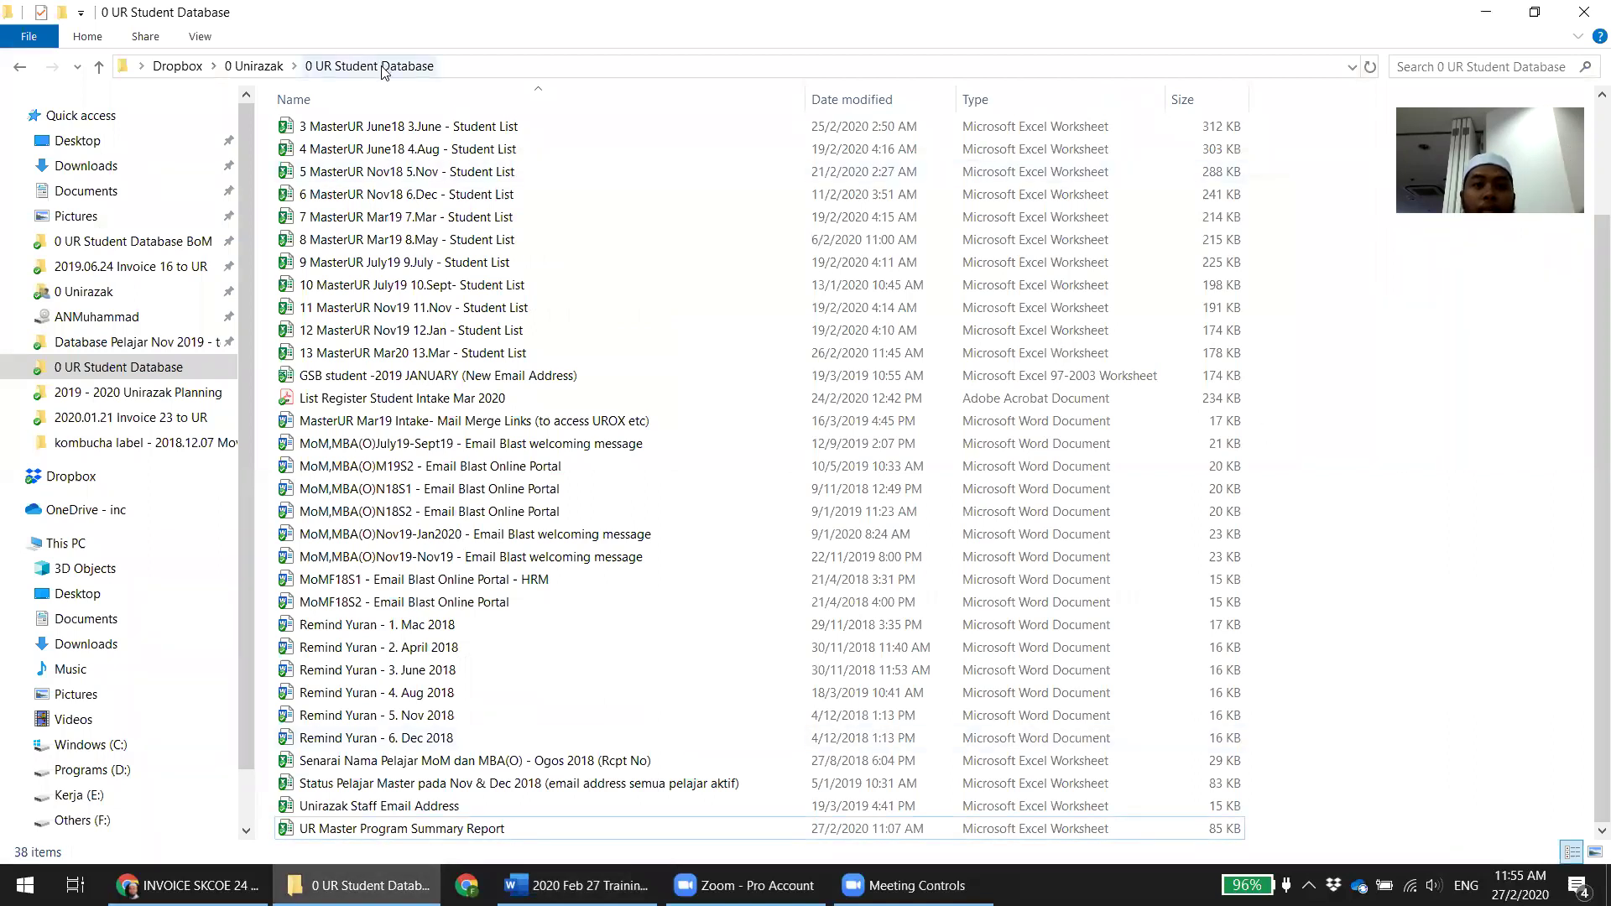
double_click(382, 830)
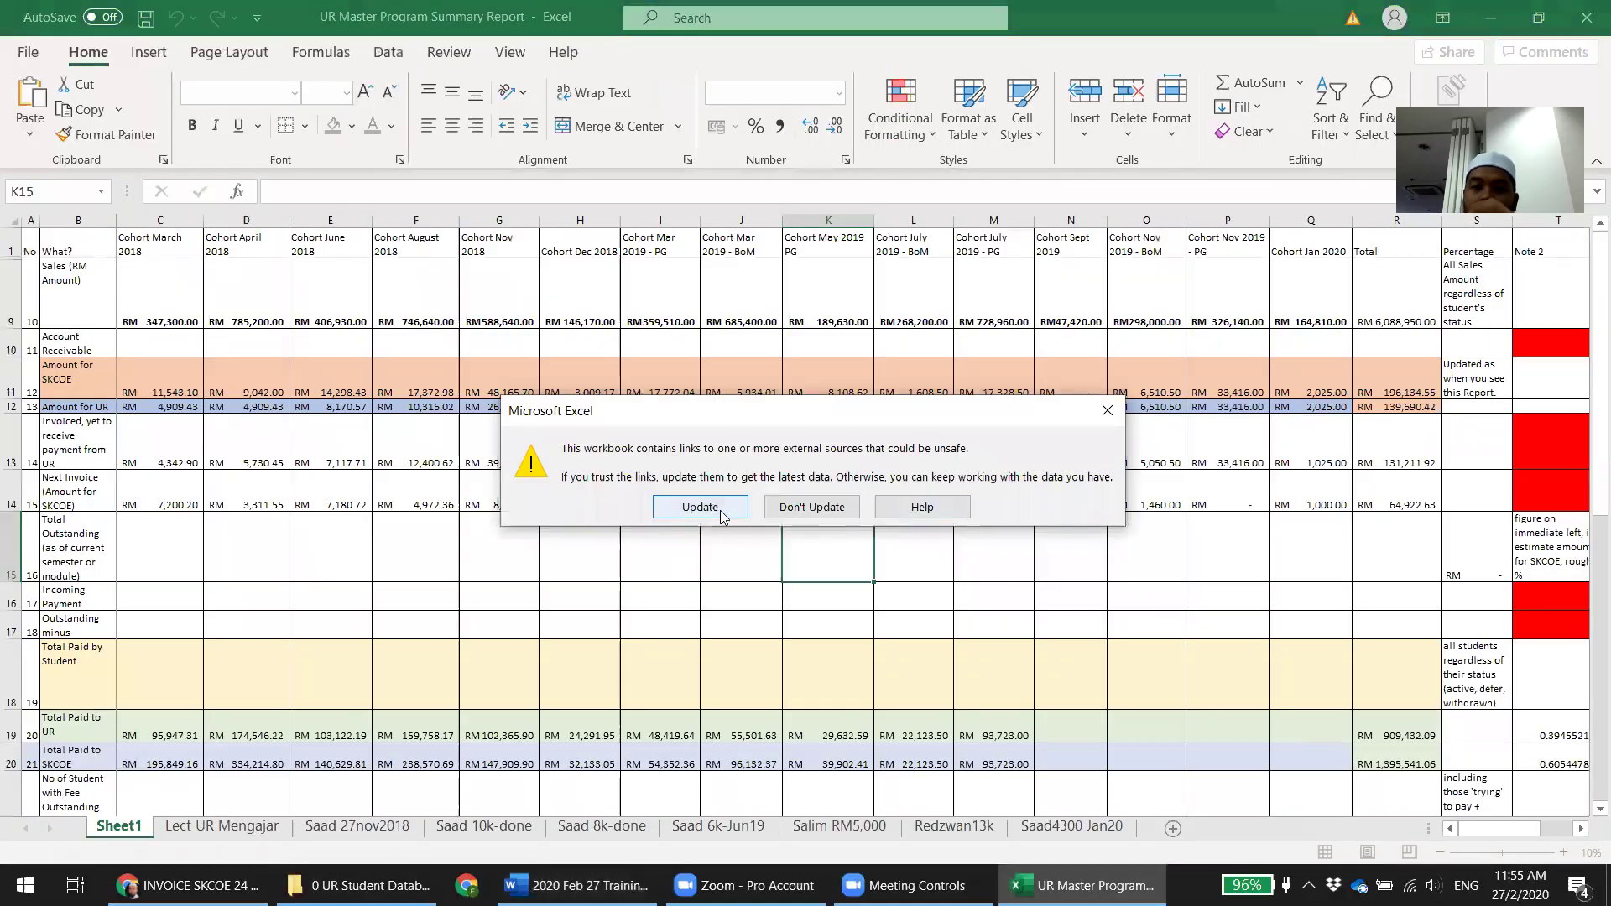
Update the external links, continue past the unreachable-links warning, and select the Next Invoice total in R14
left_click(699, 507)
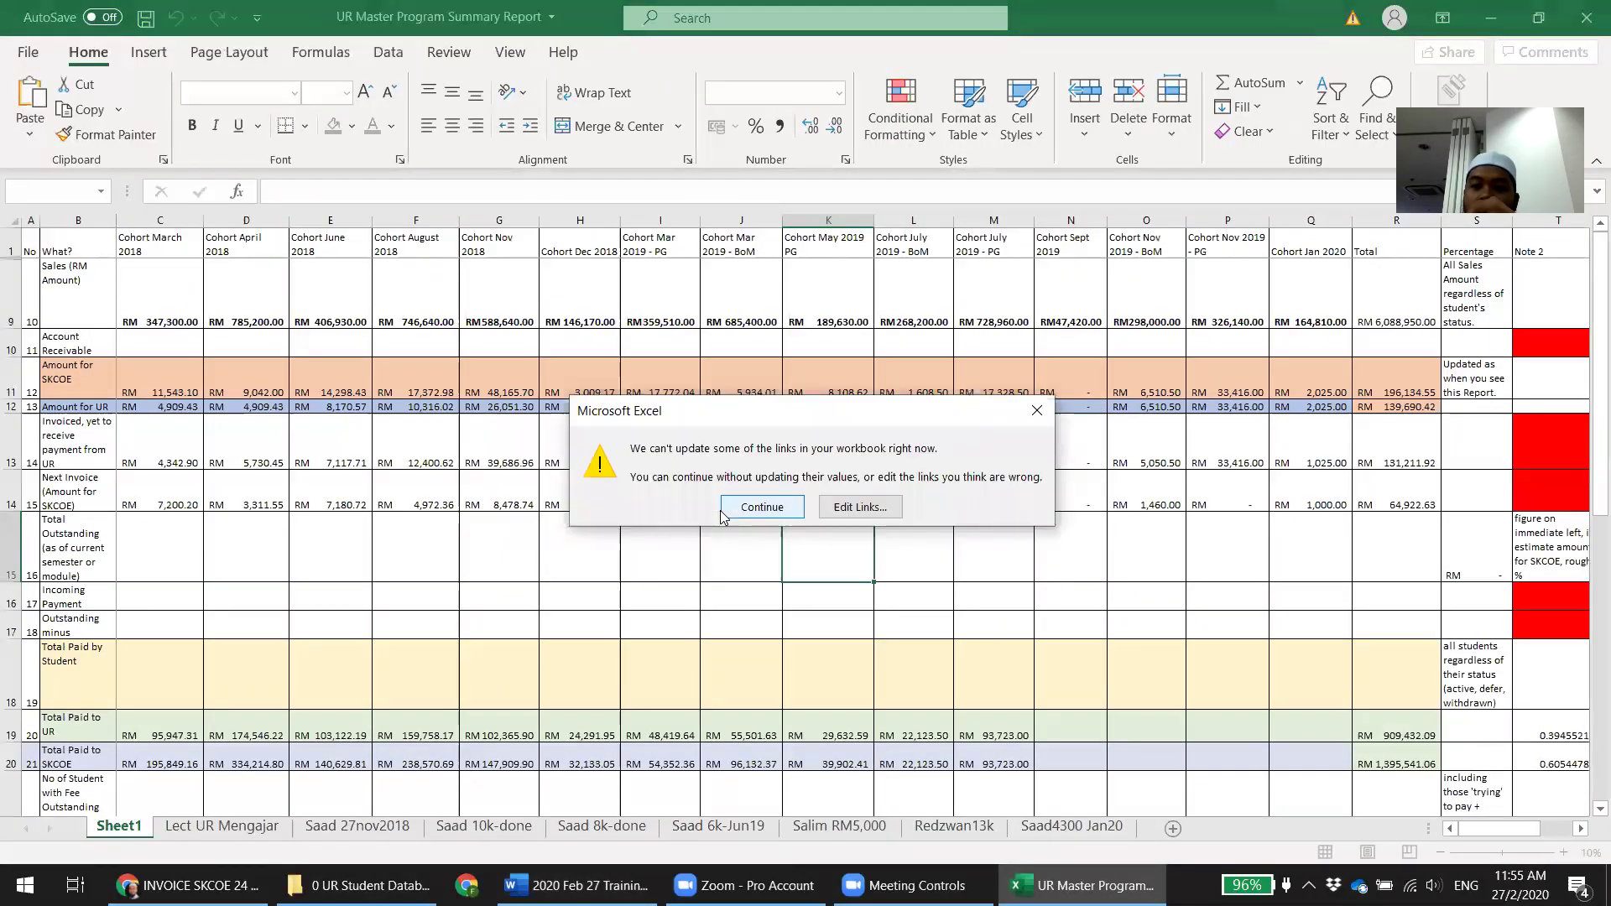
left_click(732, 507)
left_click(1394, 491)
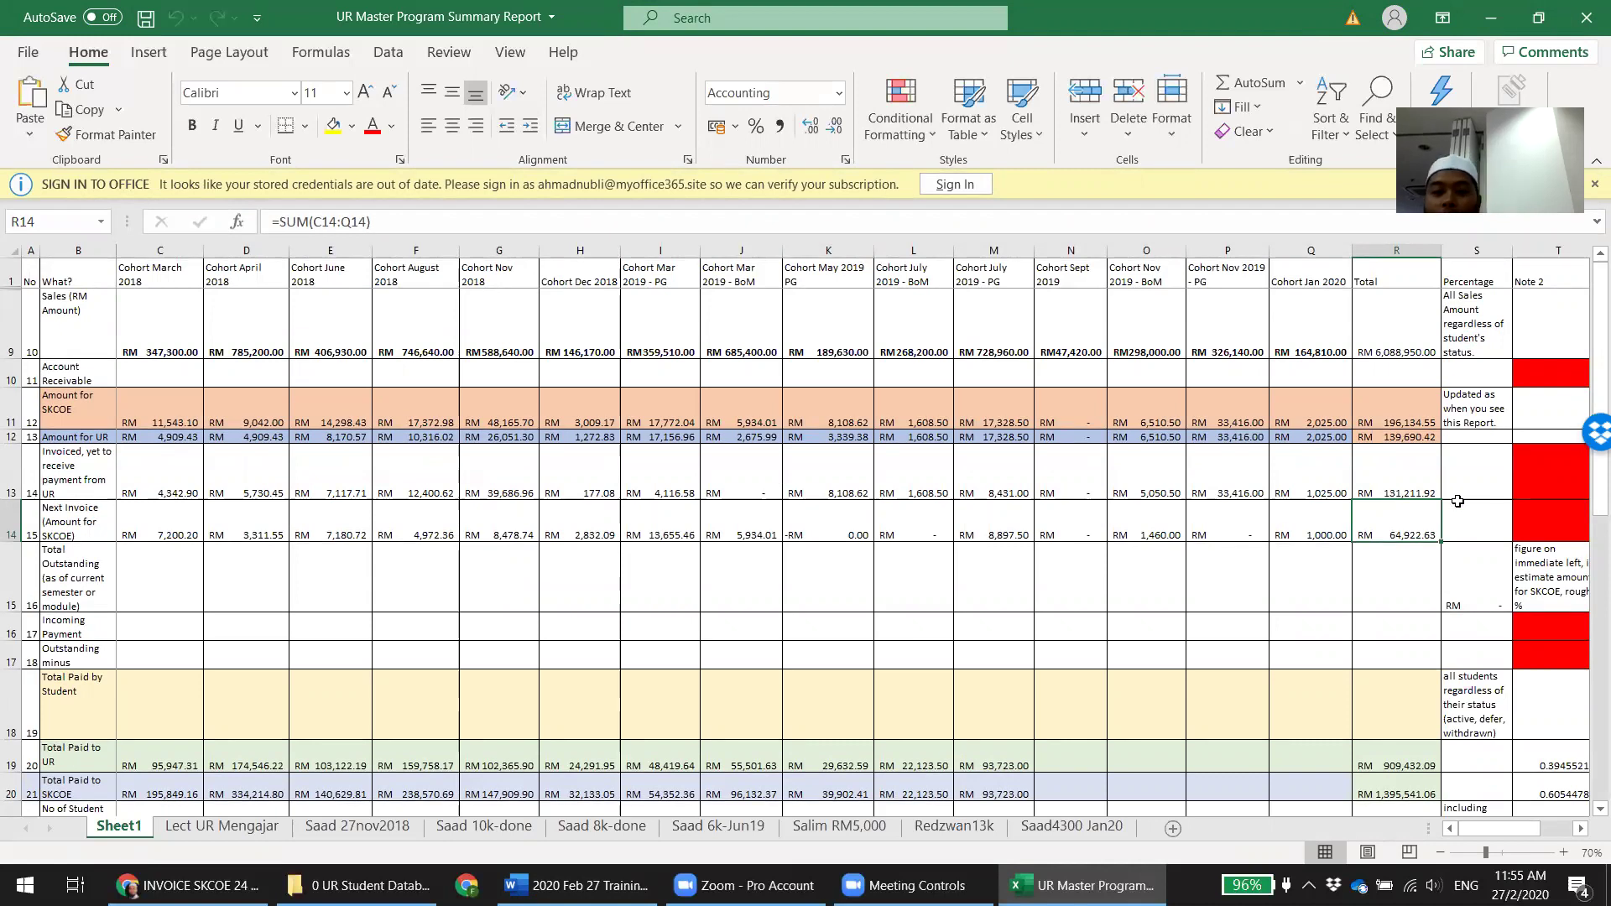
Make the row labels in B11:B14 bold
left_click(1413, 446)
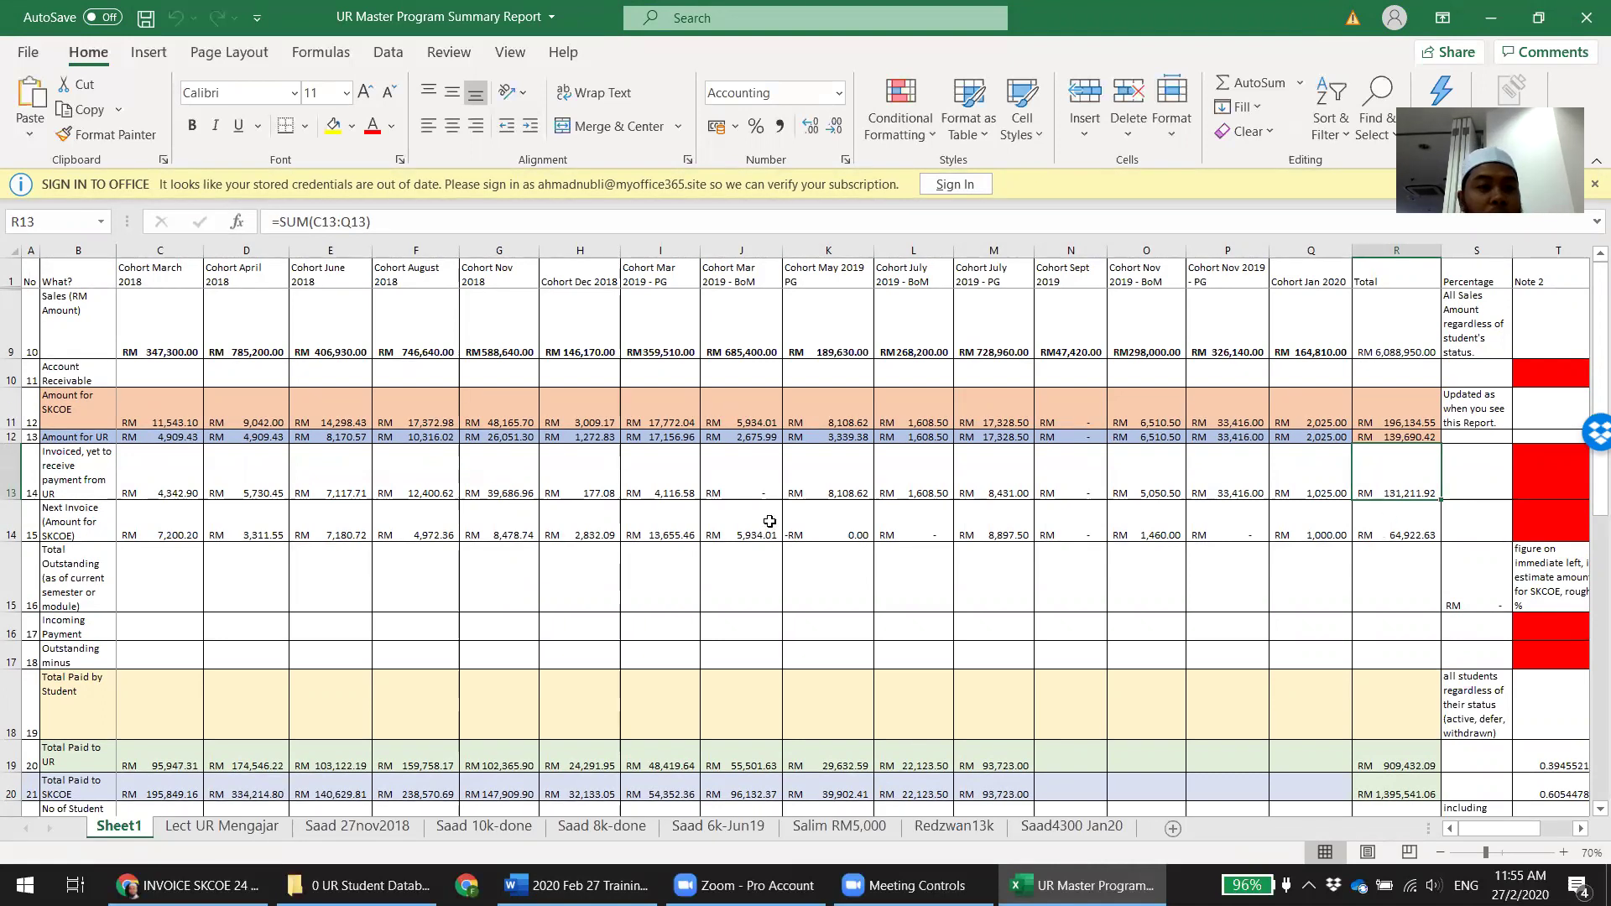
left_click_drag(71, 406, 74, 515)
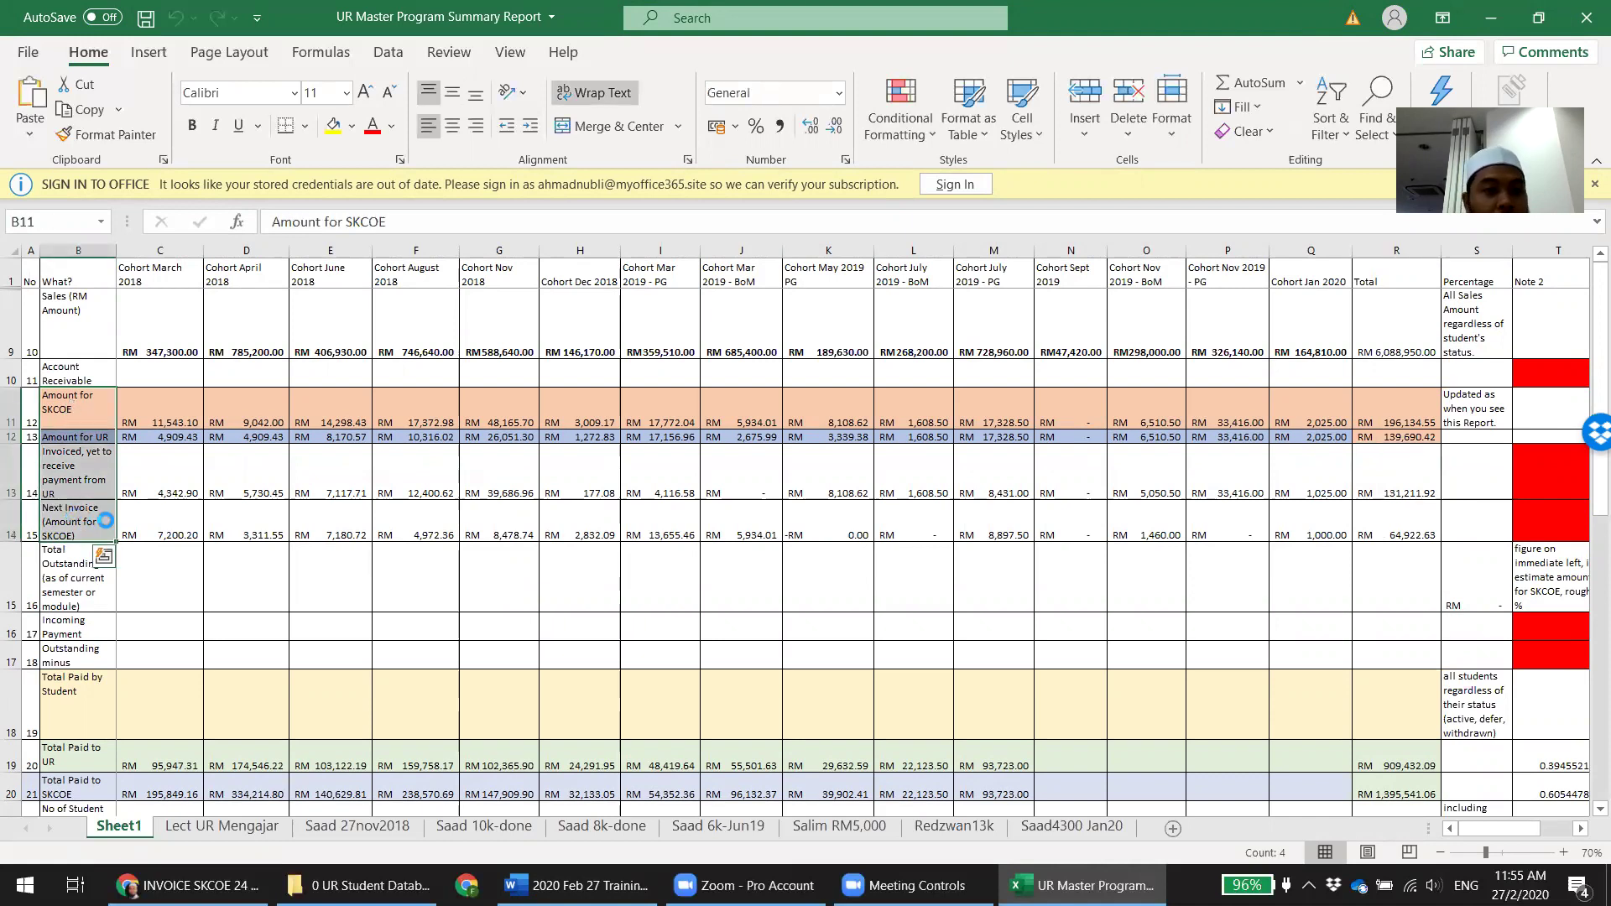
key("ctrl+b")
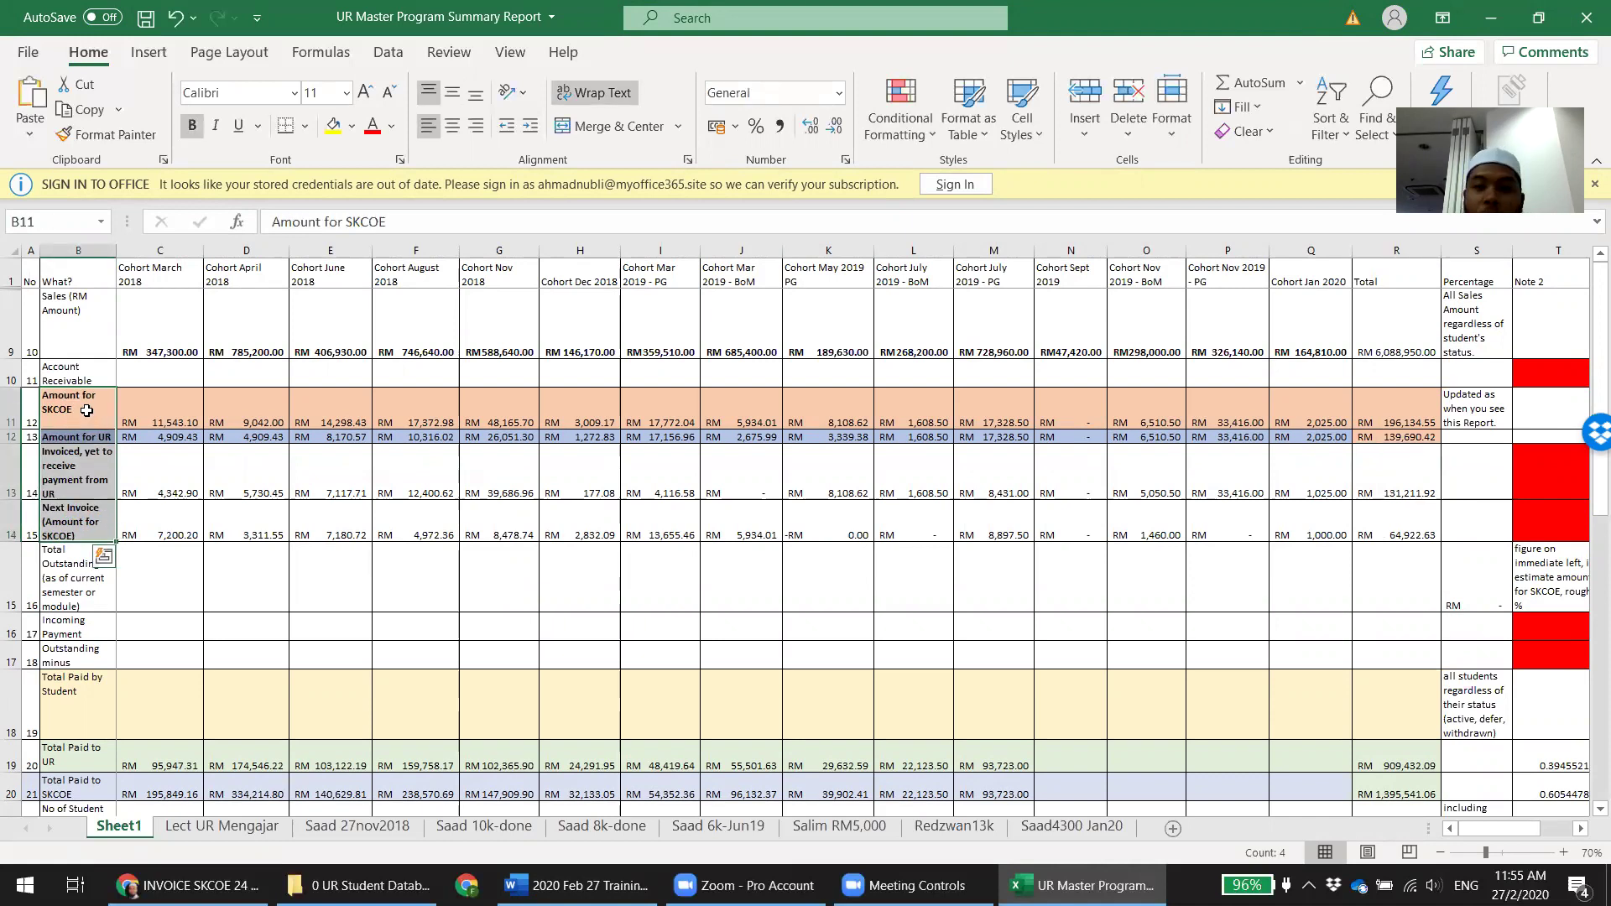
left_click(86, 410)
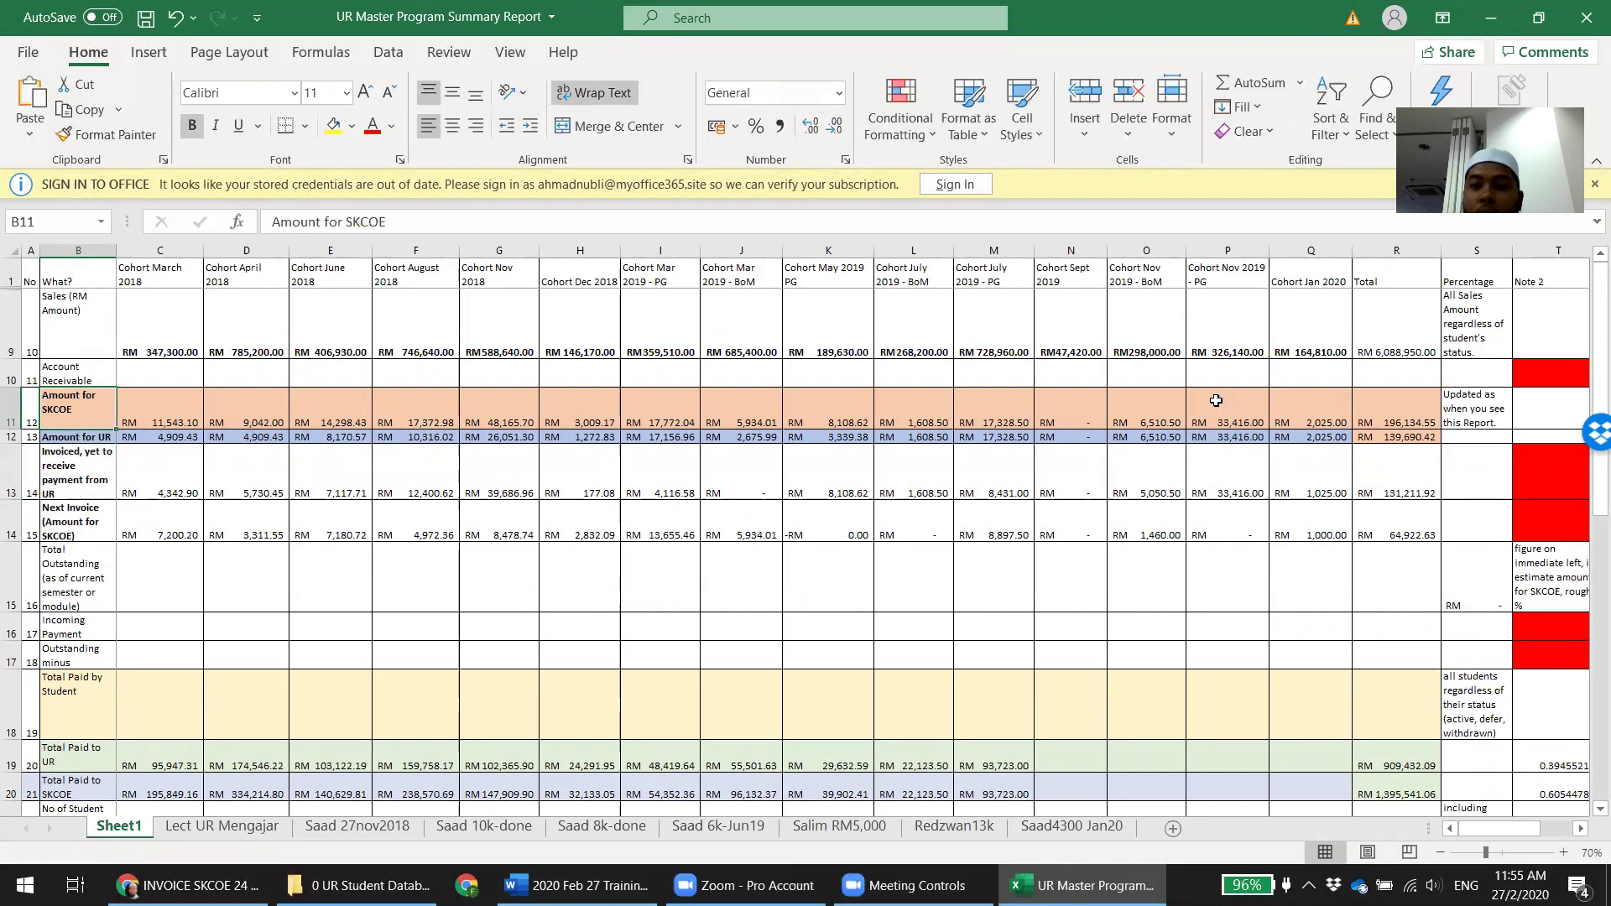
Check the R11 and R13 totals and select the row 13 cohort amounts C13:Q13
left_click(1409, 412)
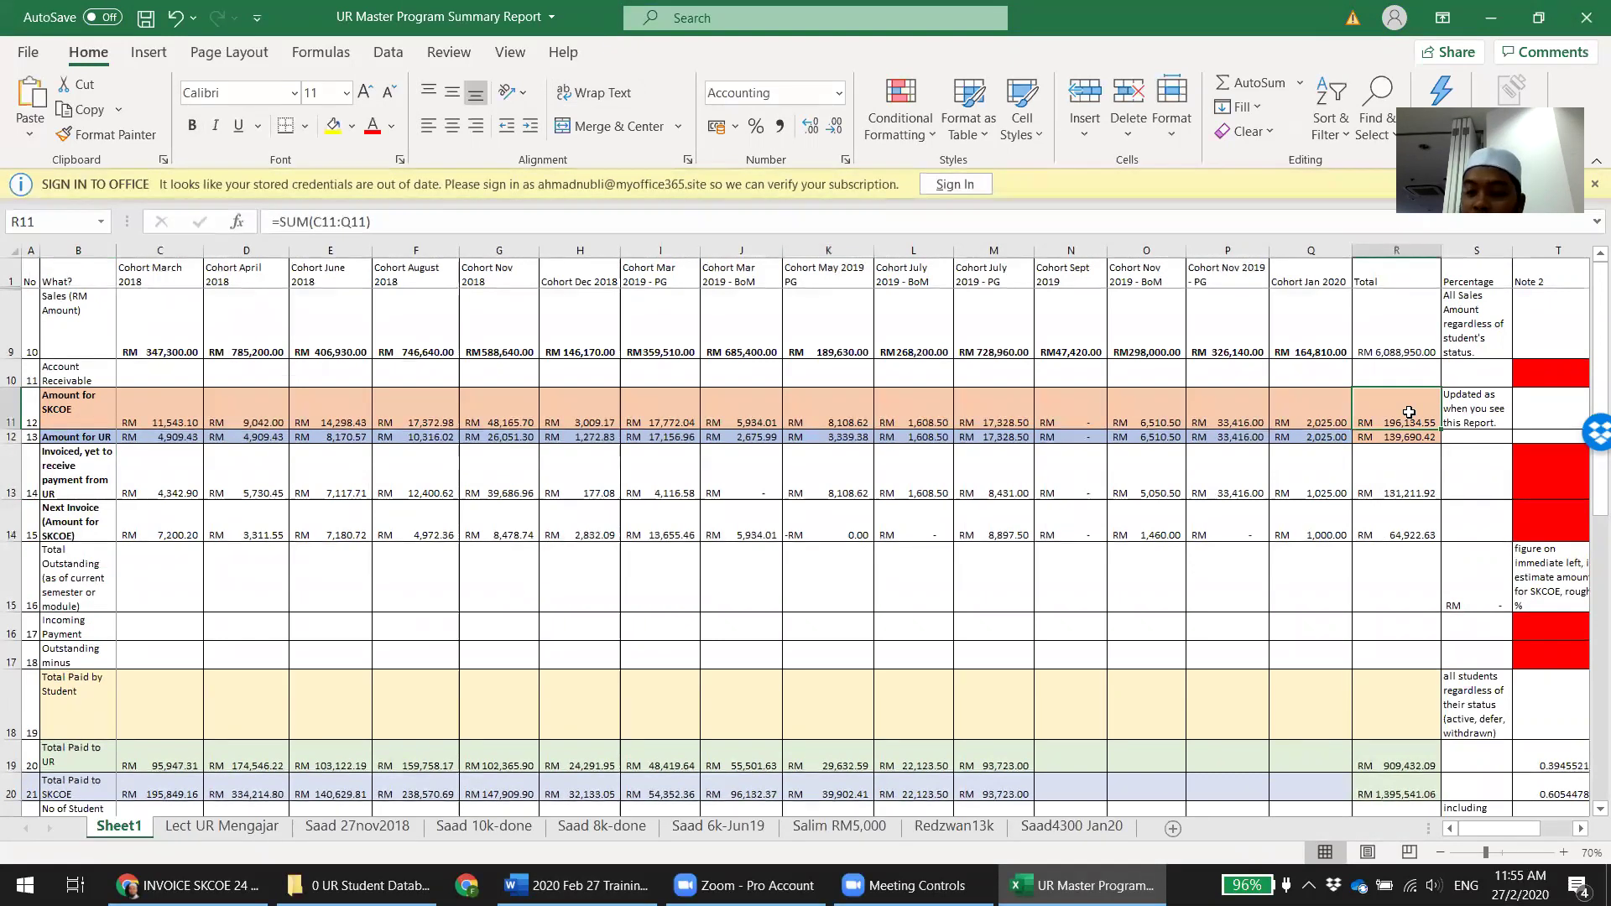
left_click(1405, 529)
left_click(1394, 410)
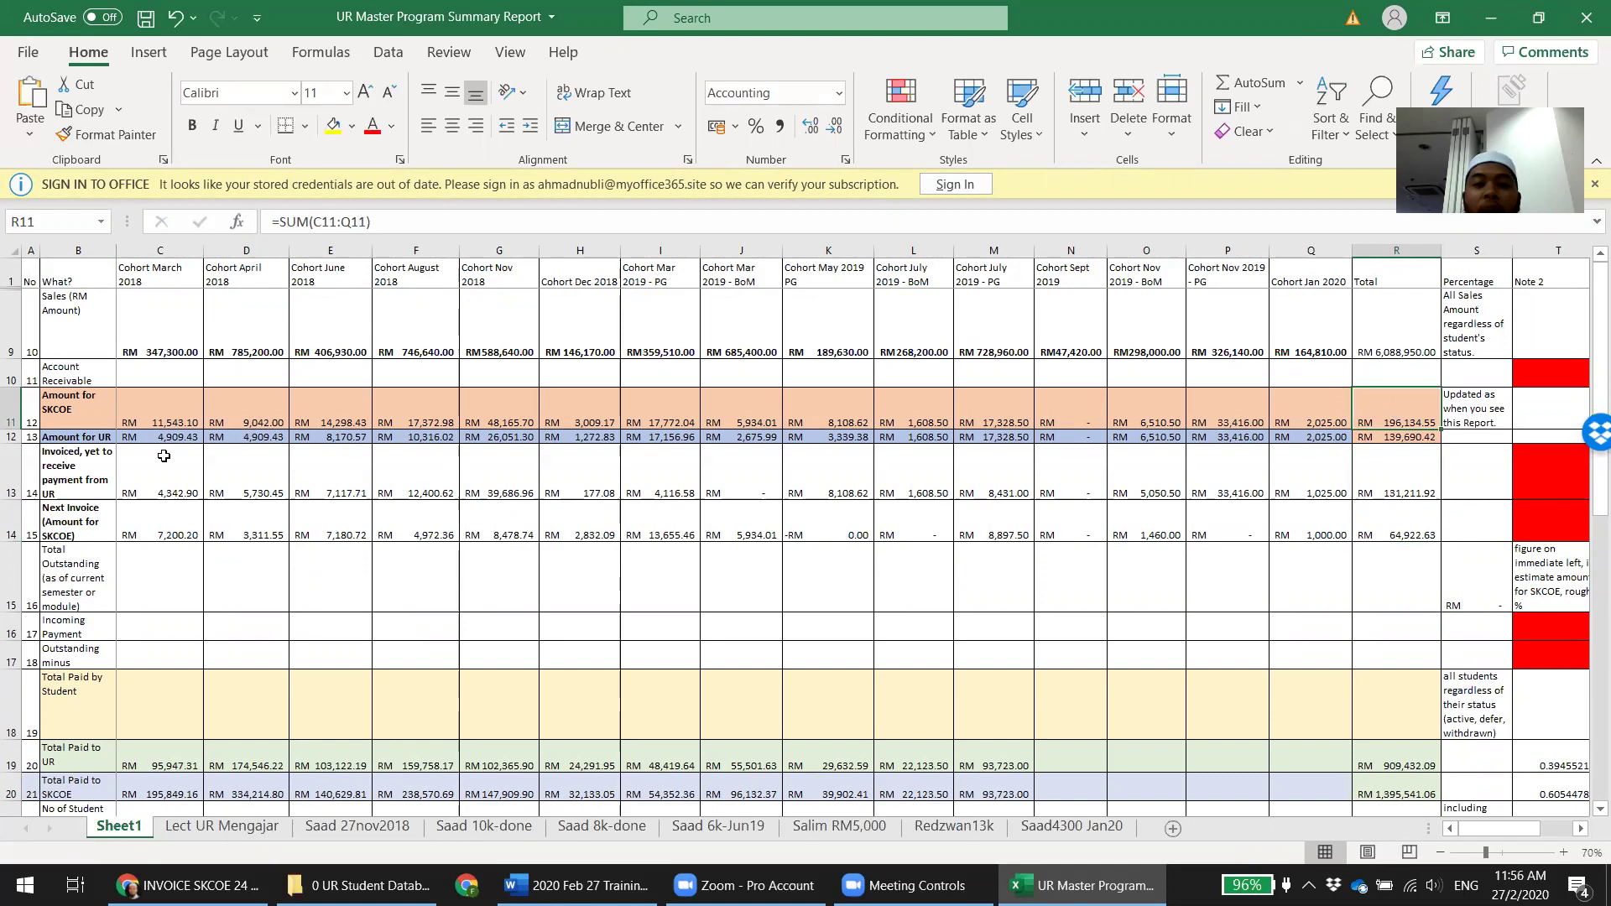
left_click(1407, 469)
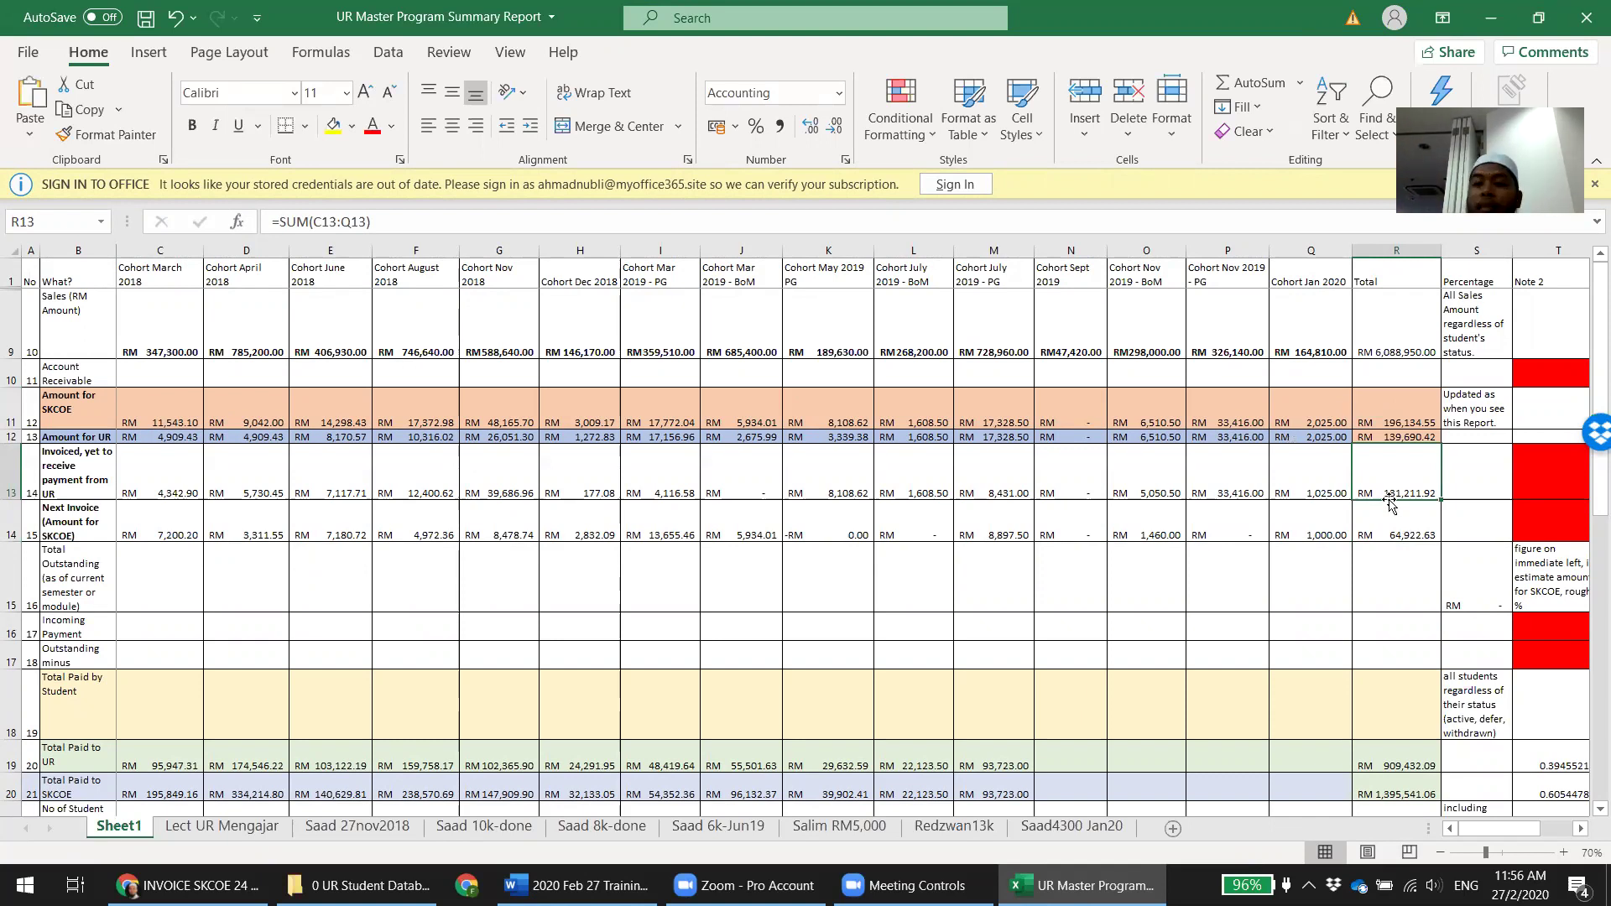
left_click(1293, 477)
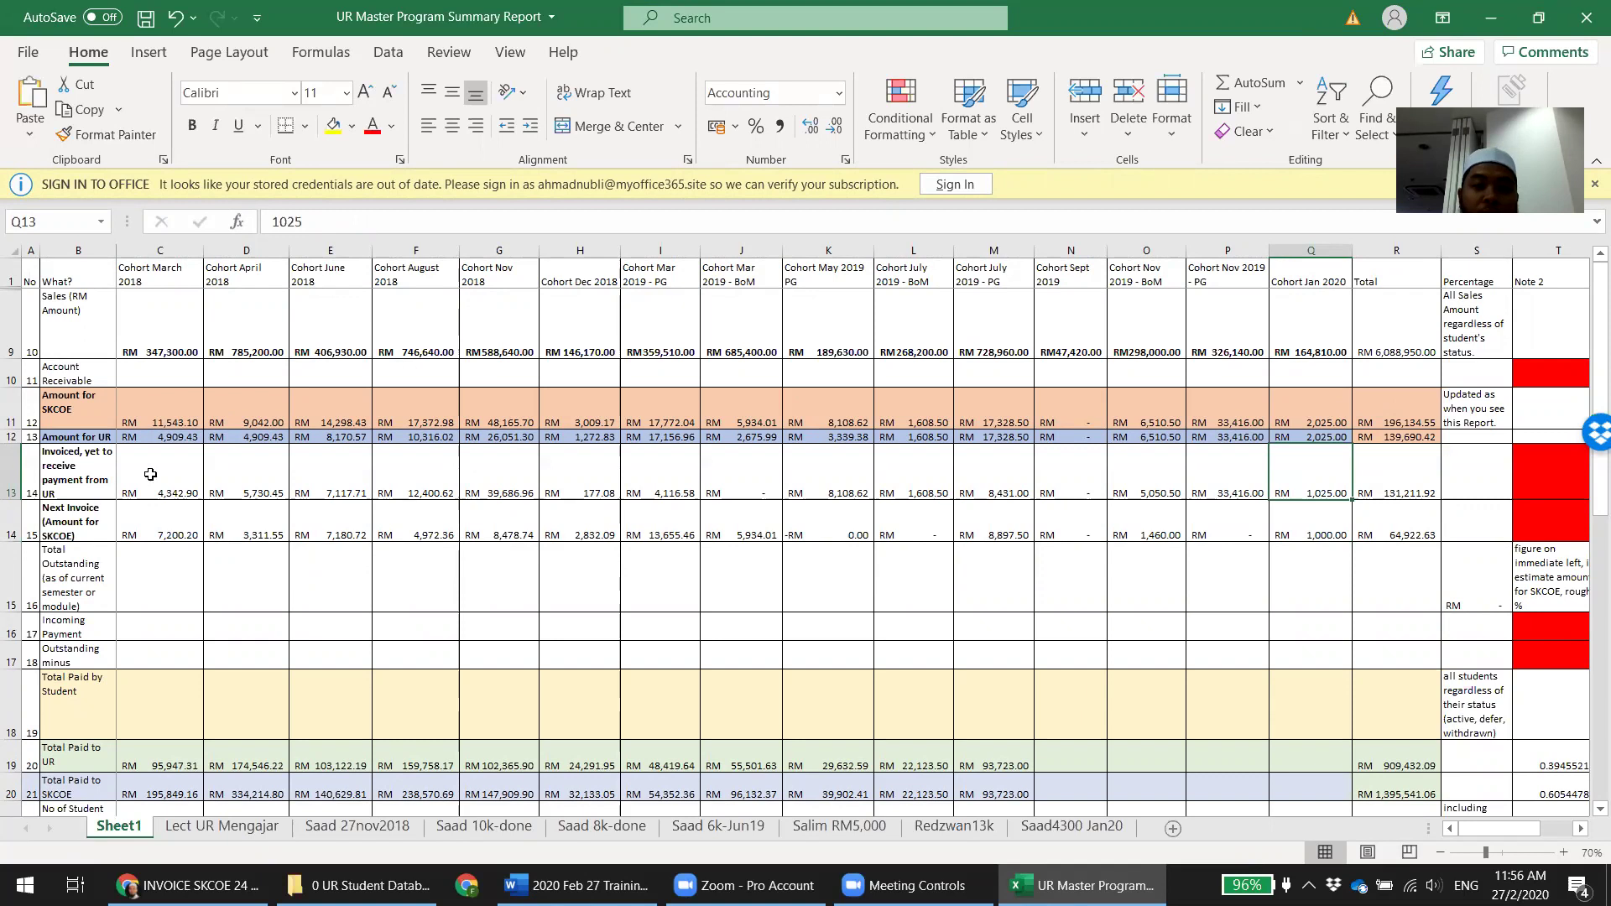
left_click_drag(150, 474, 1327, 470)
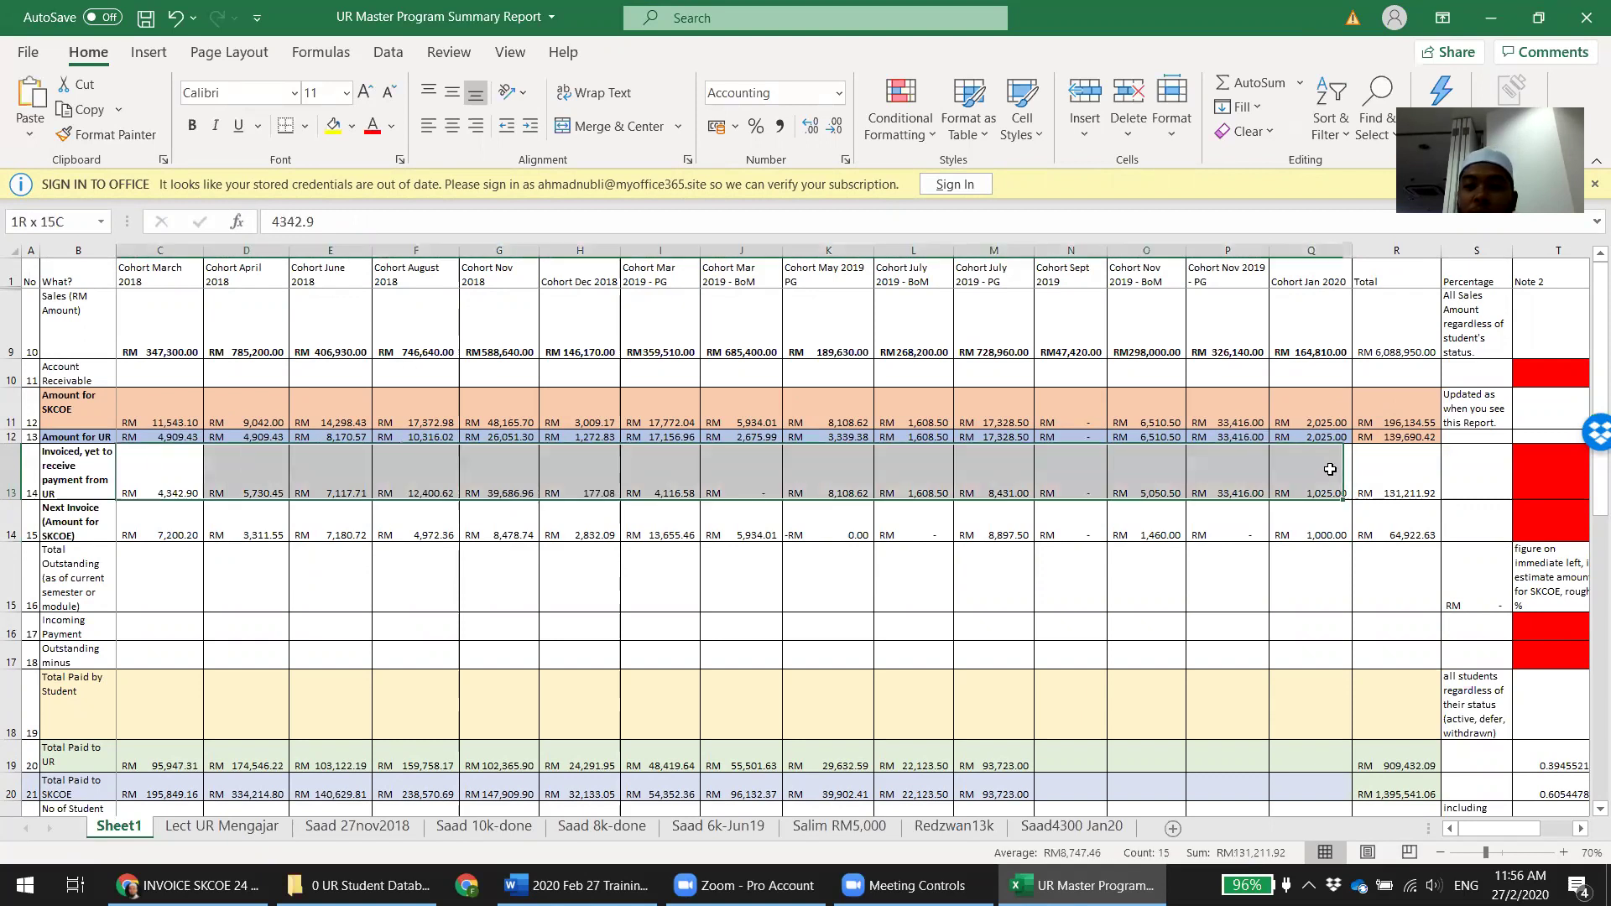
left_click(1431, 481)
double_click(1420, 524)
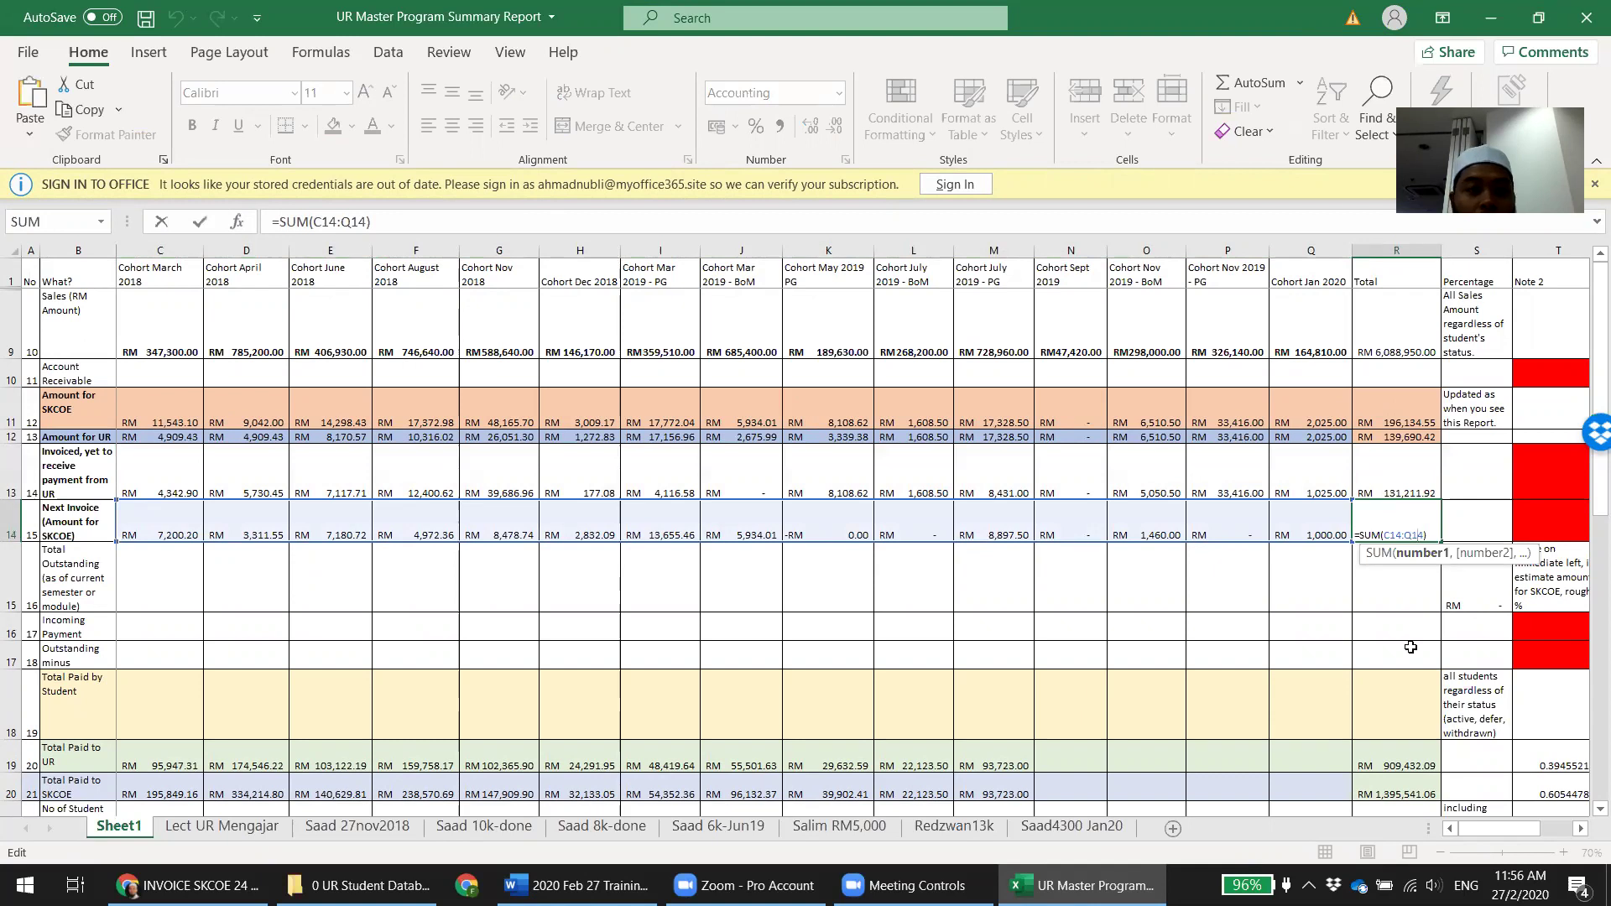
key("Escape")
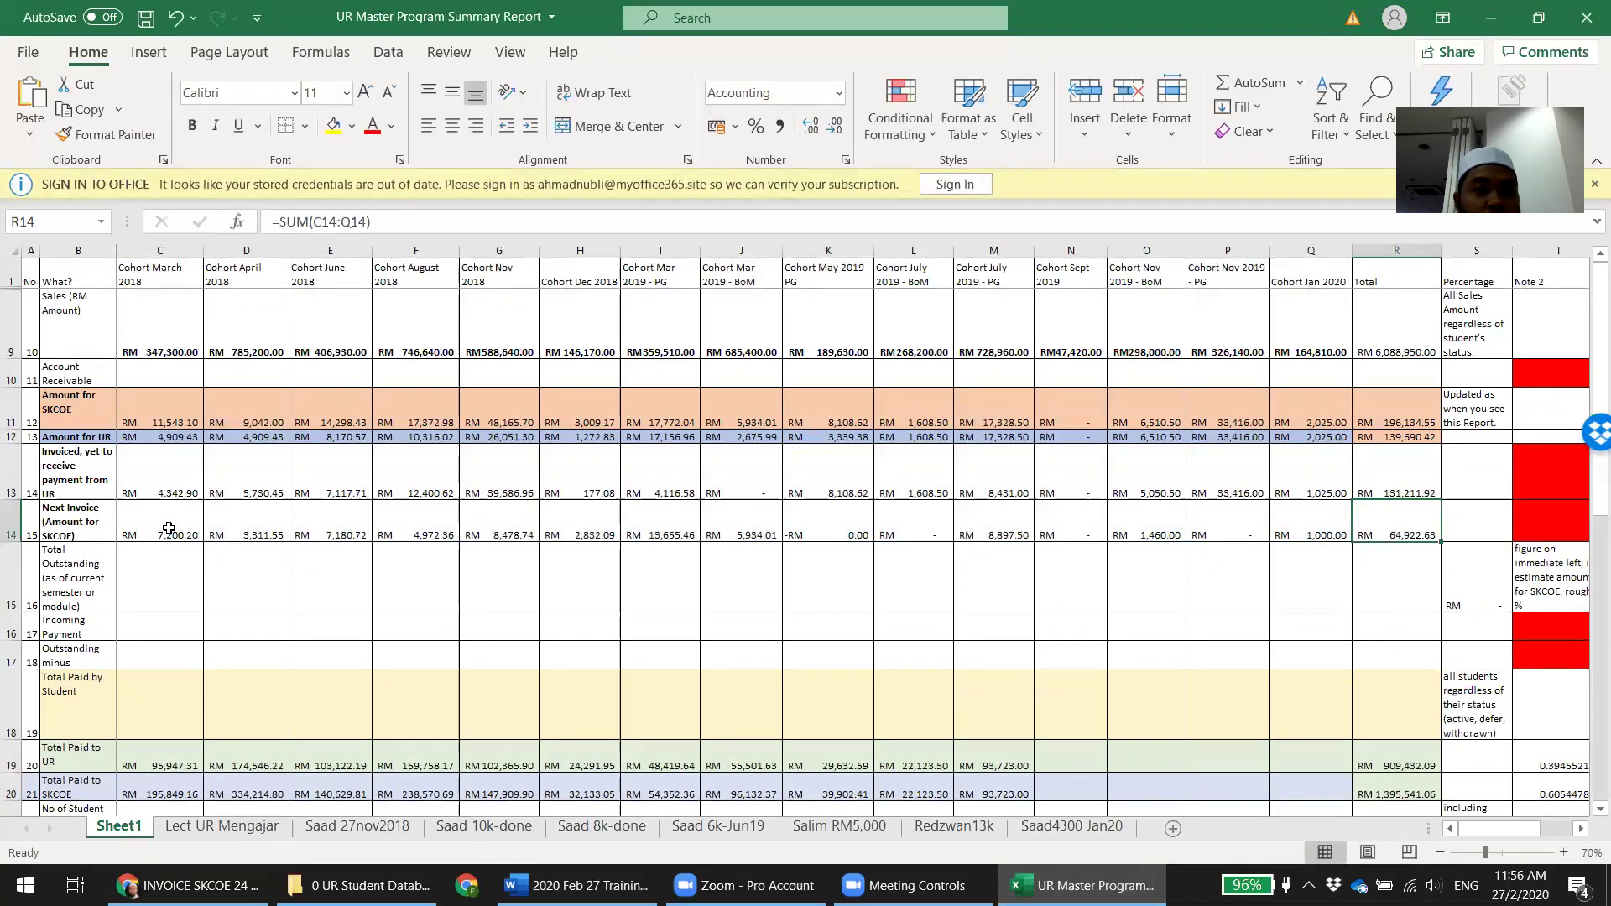
double_click(168, 528)
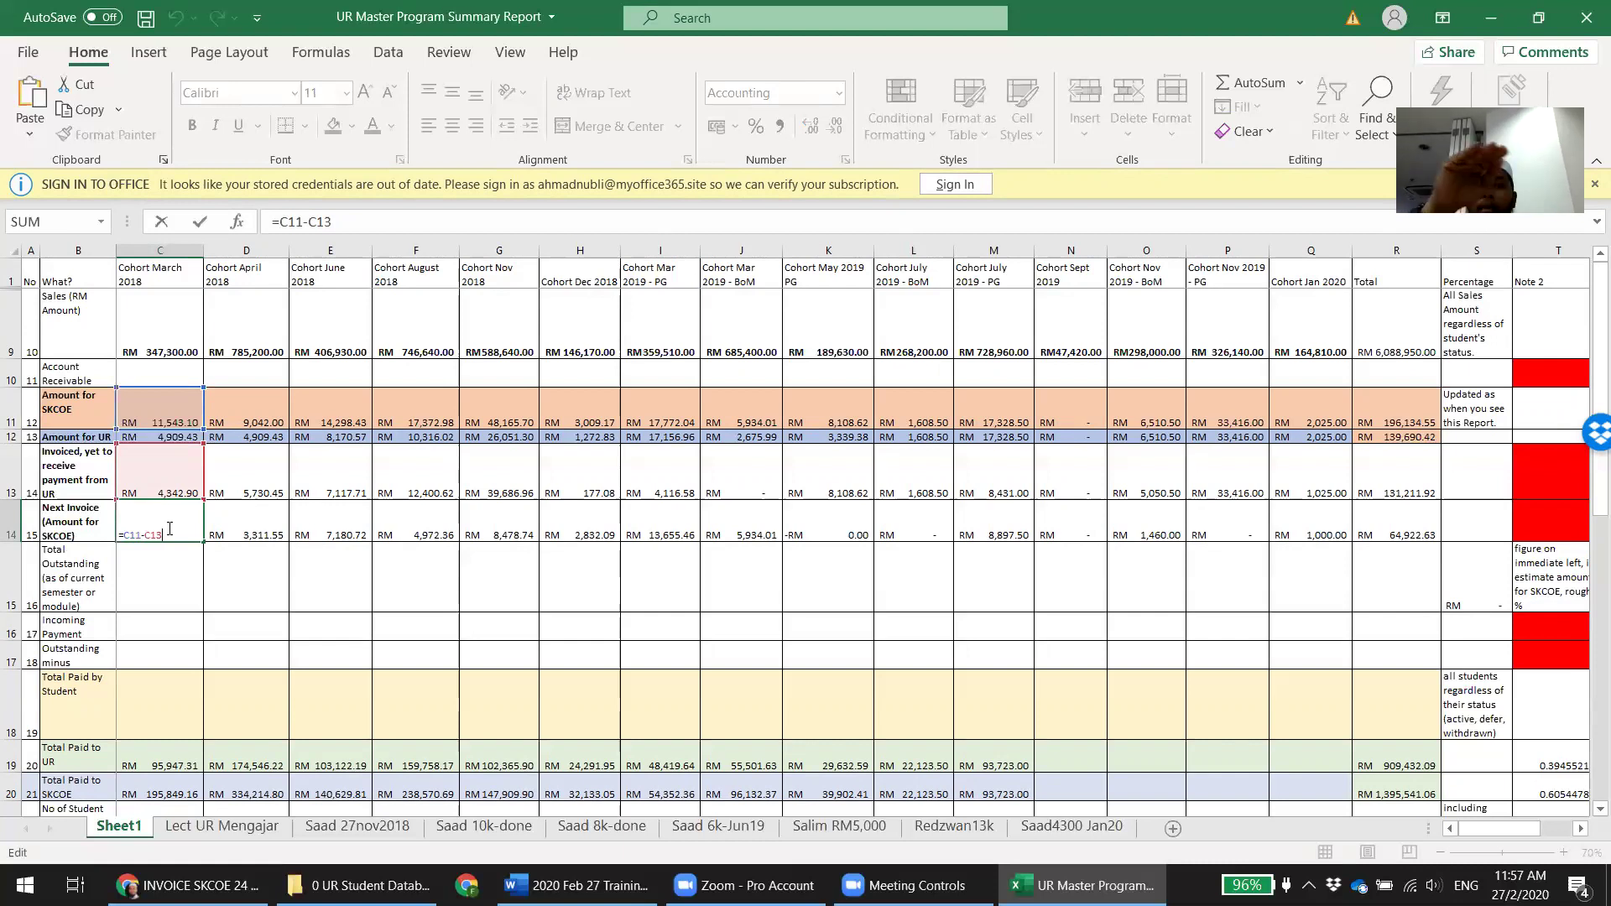
key("ctrl+Return")
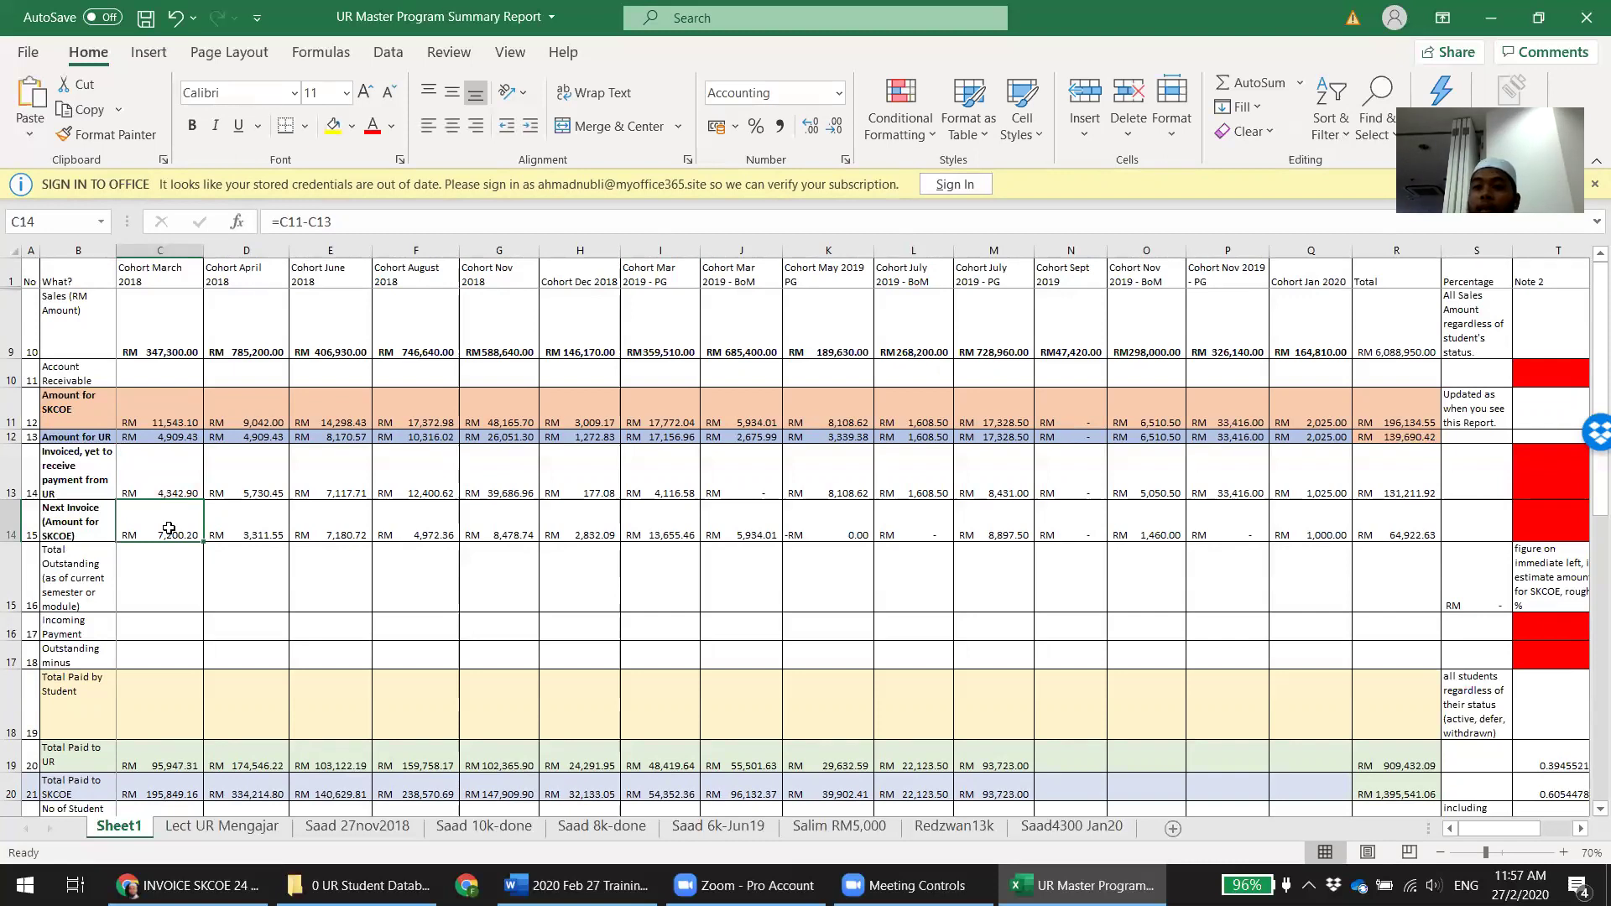
key("ctrl+Right")
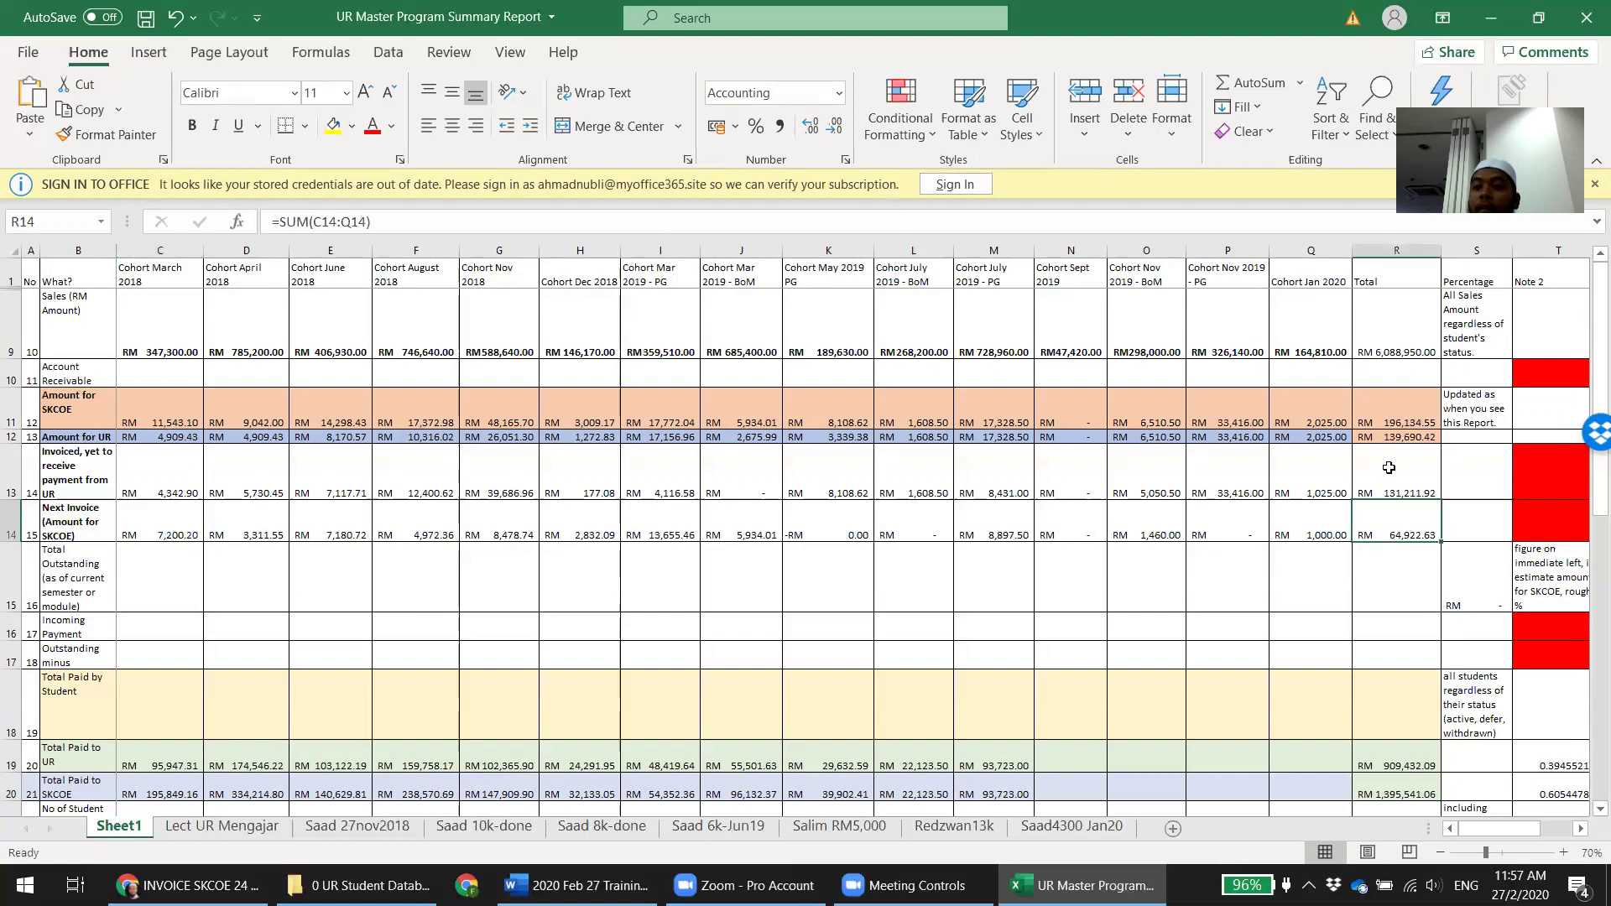
left_click_drag(1389, 468, 1389, 520)
left_click(1384, 525)
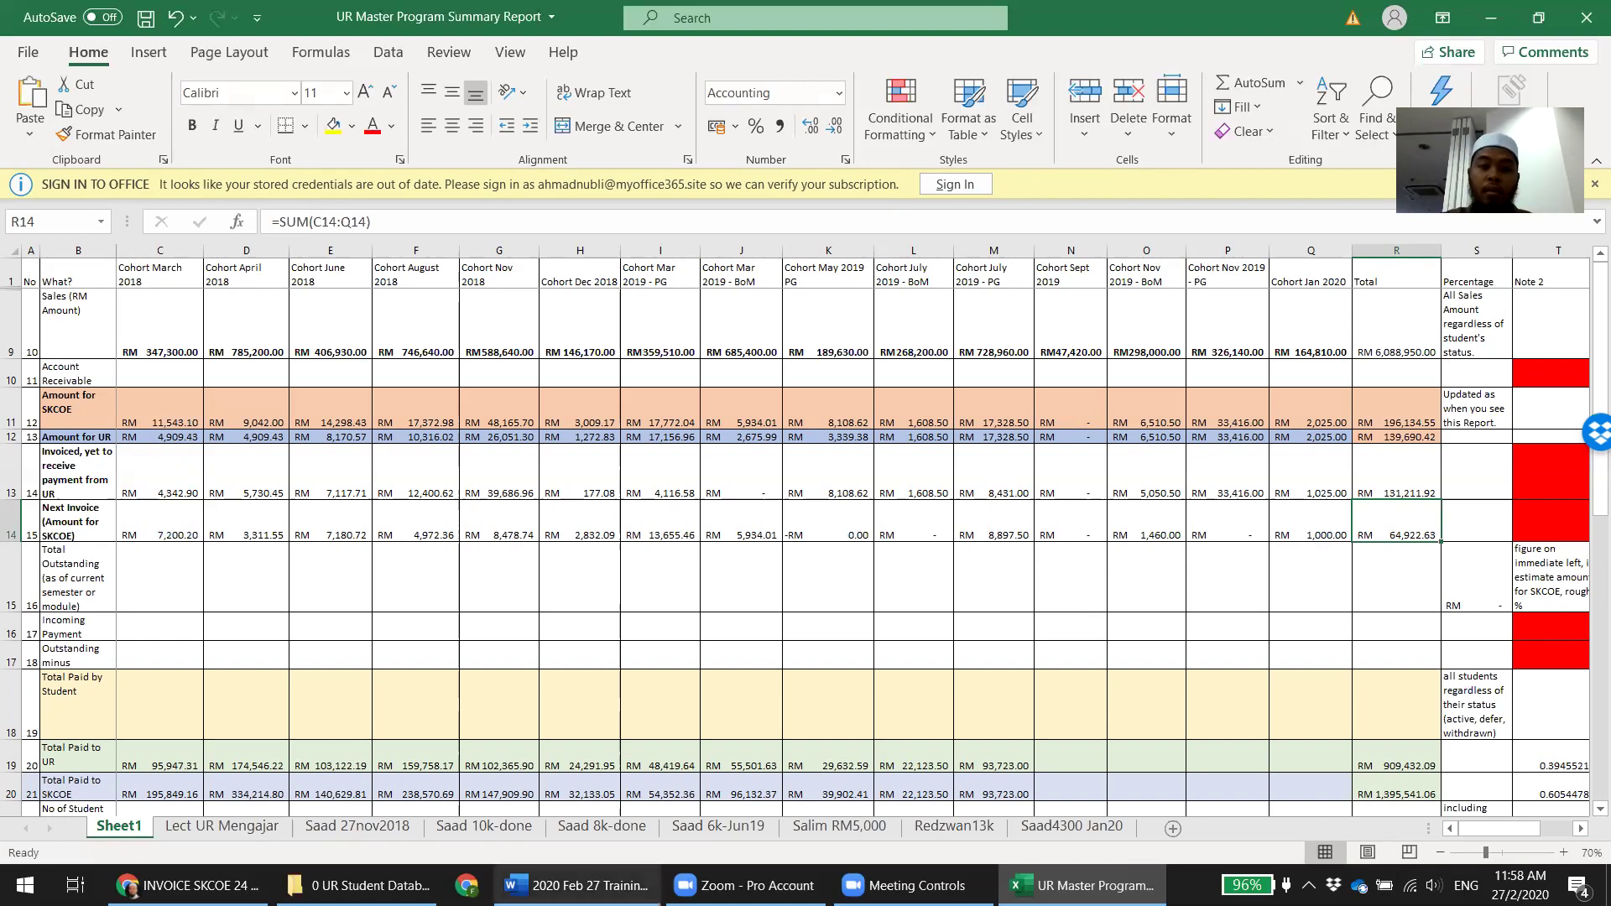
In the Word notes, add the heading 'Kenapa rekod UR finance dan SKC finance berbeza (amount for invoice)'
left_click(578, 886)
key("Return")
key("Return")
type("Kepad")
key("BackSpace")
key("BackSpace")
key("BackSpace")
key("BackSpace")
key("BackSpace")
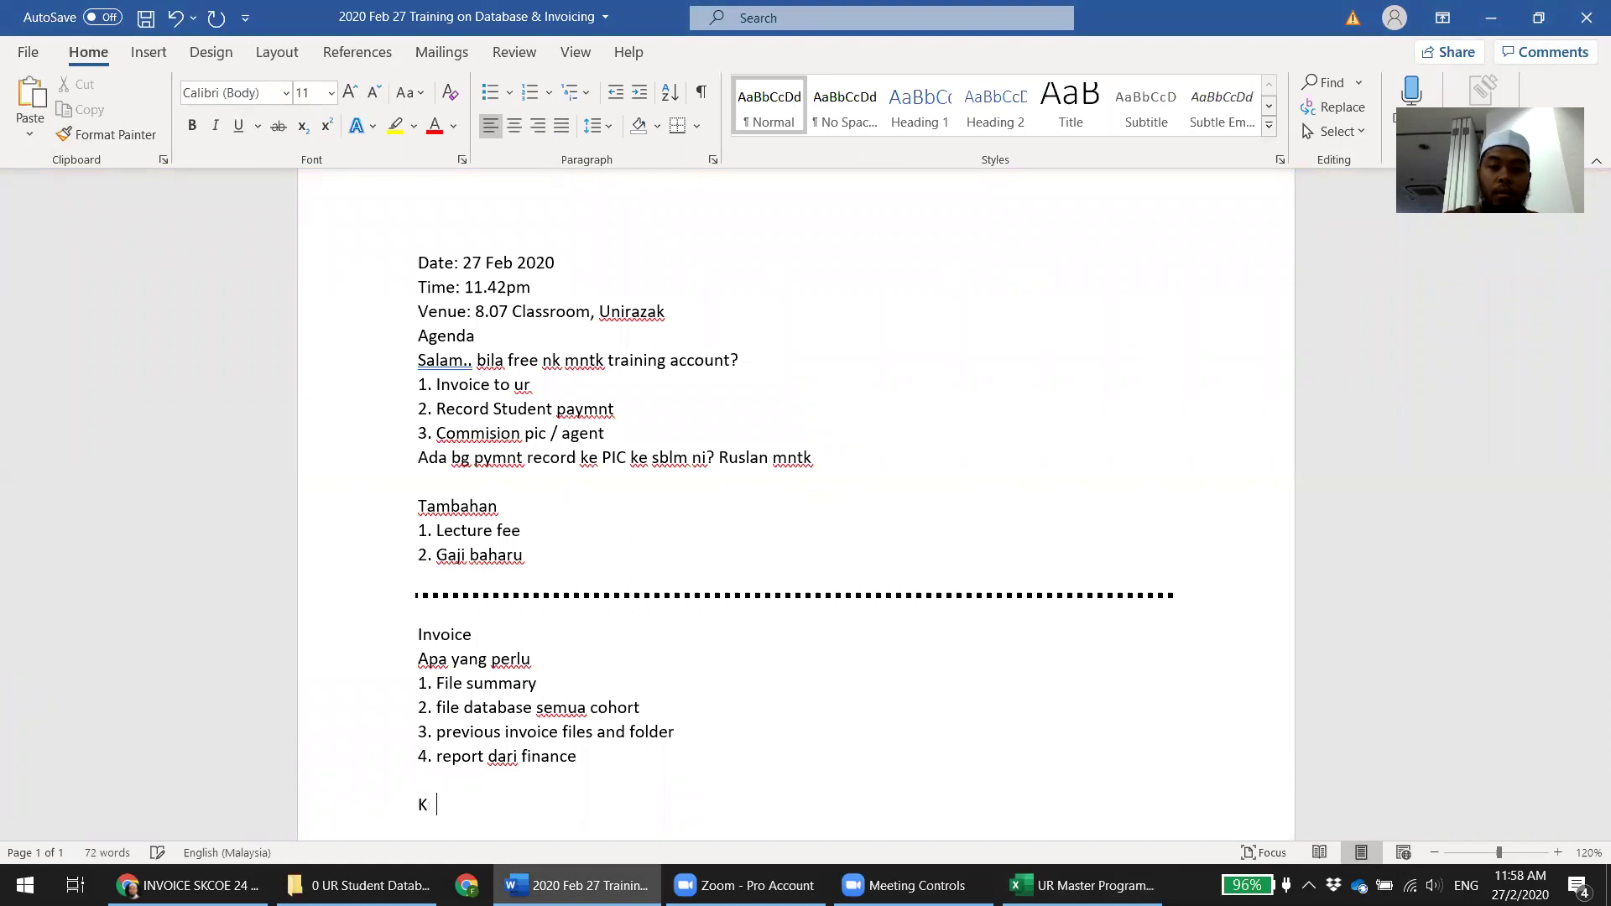
type("enapa ")
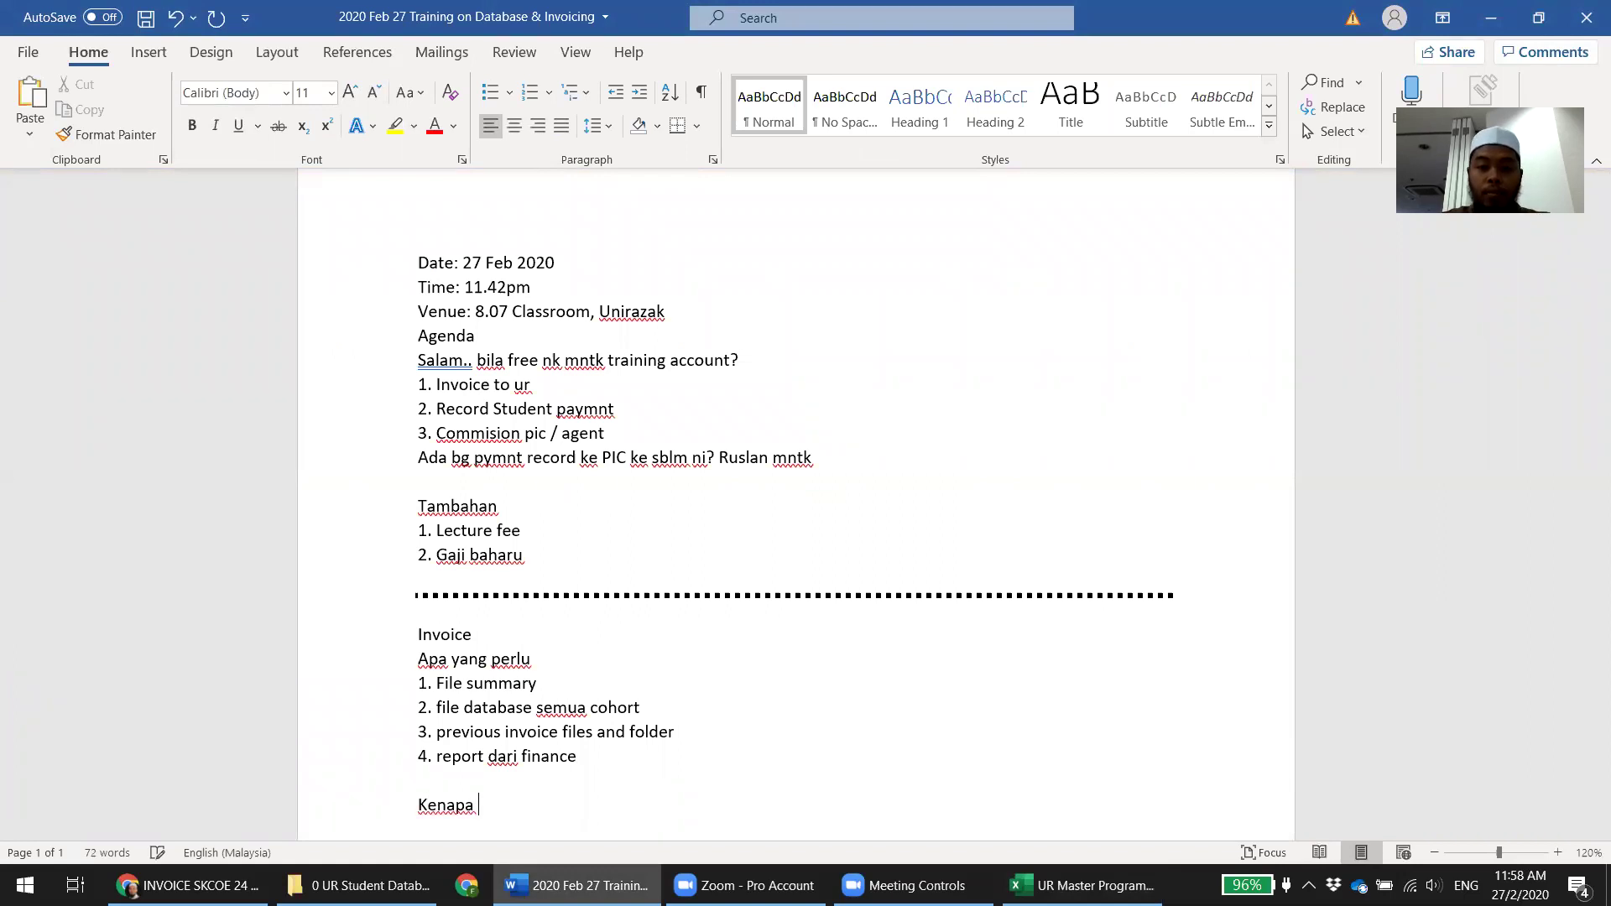
type("rekod UR finance ")
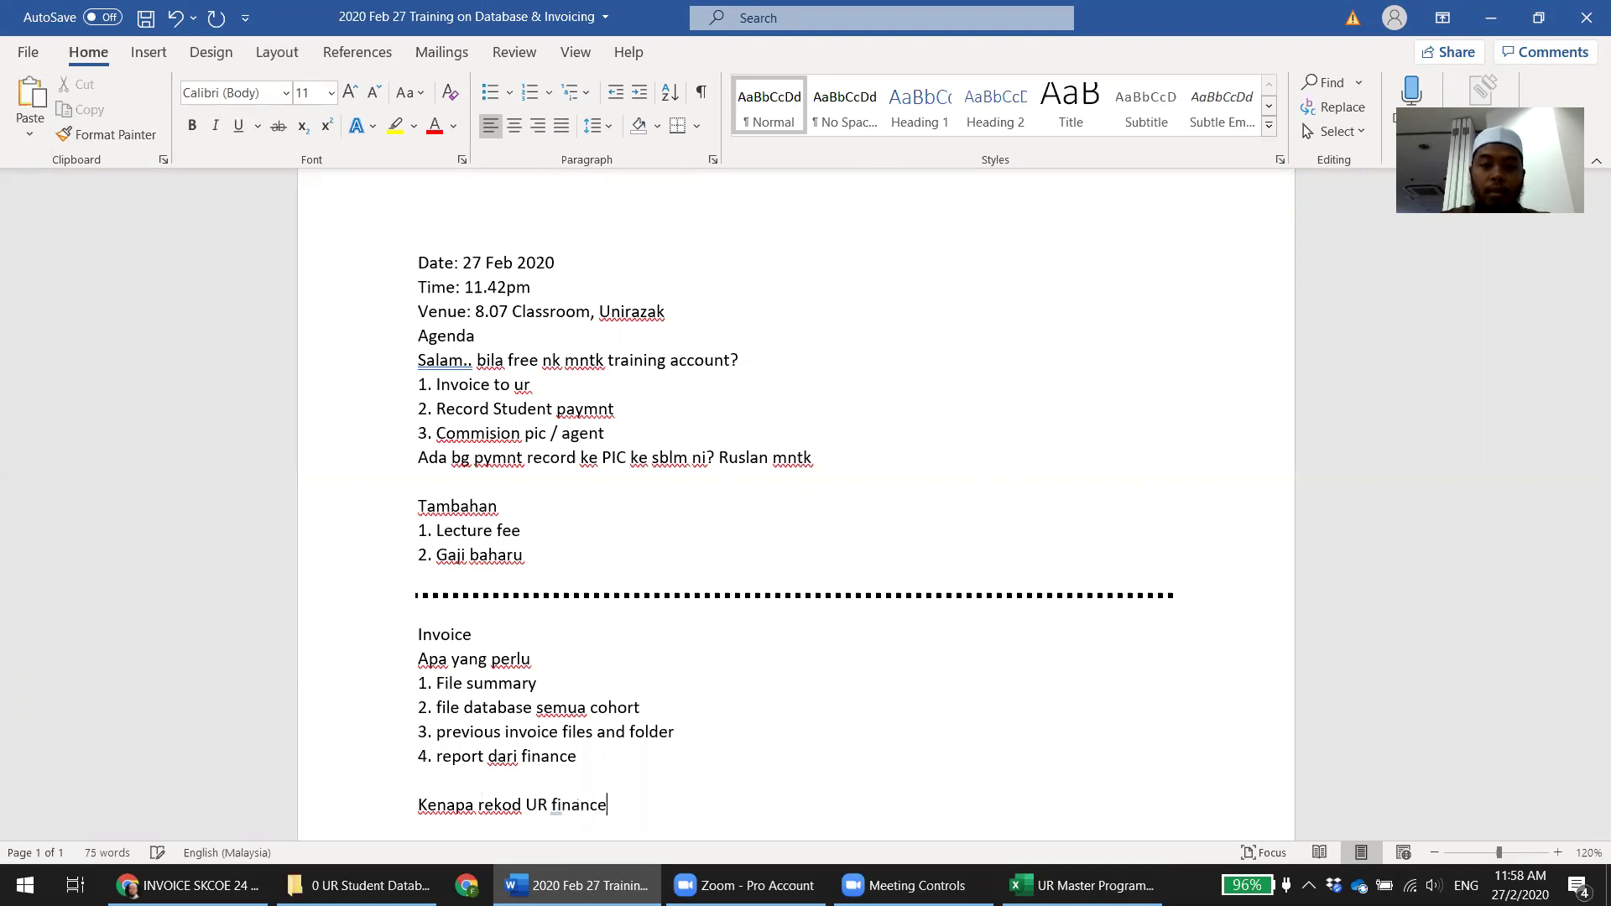
type("dan SKC finance berbeza (amaoun")
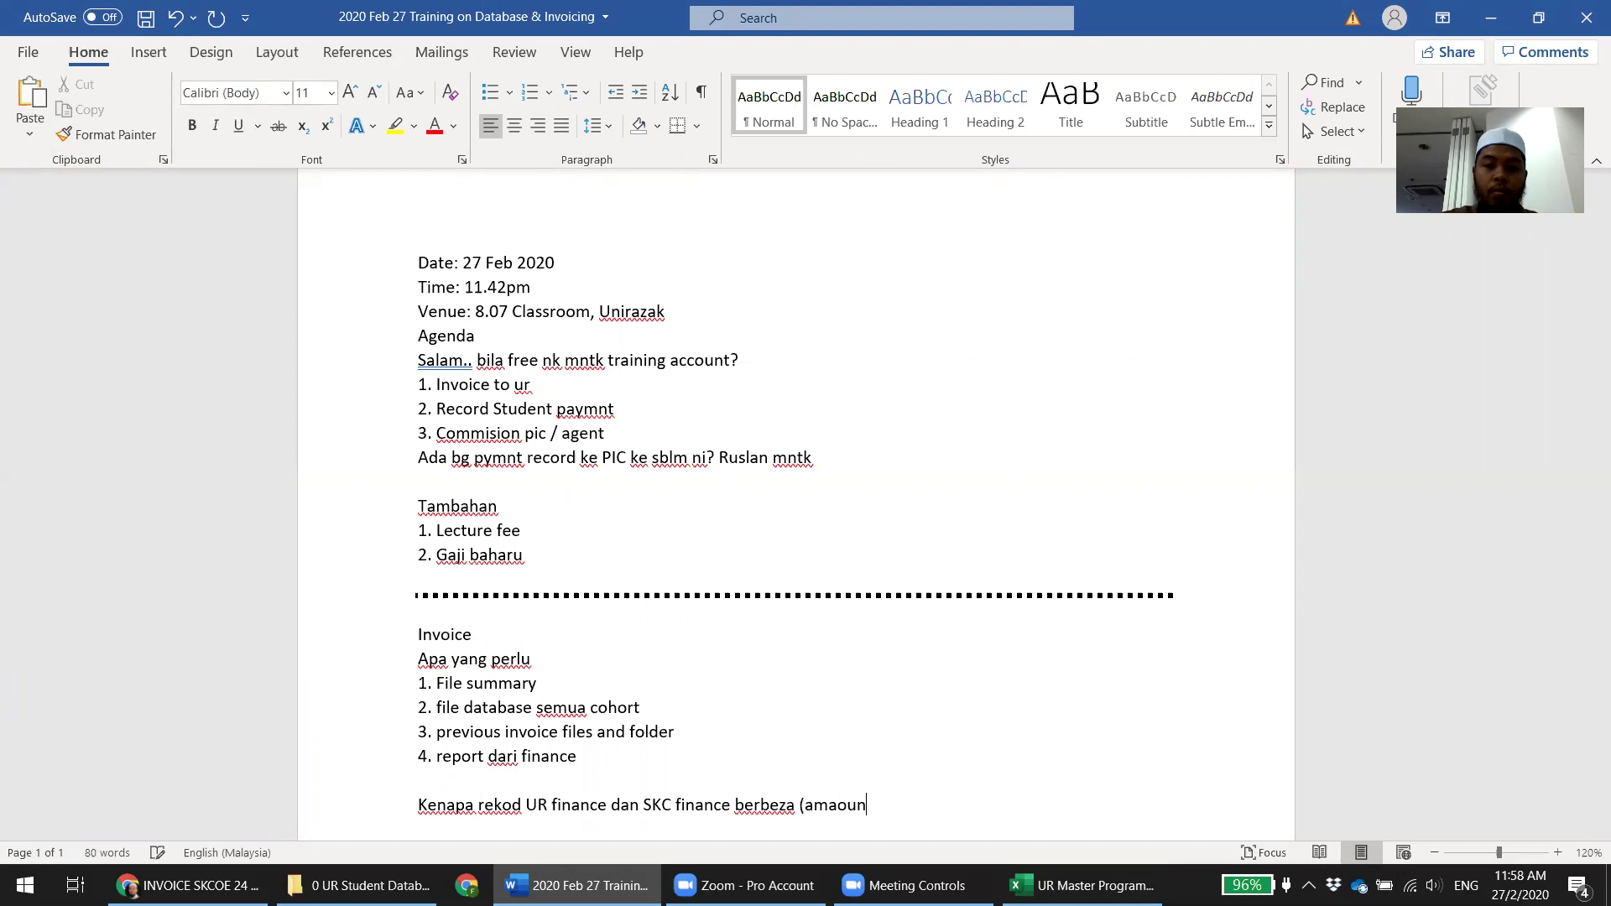
key("BackSpace")
type("ount for ")
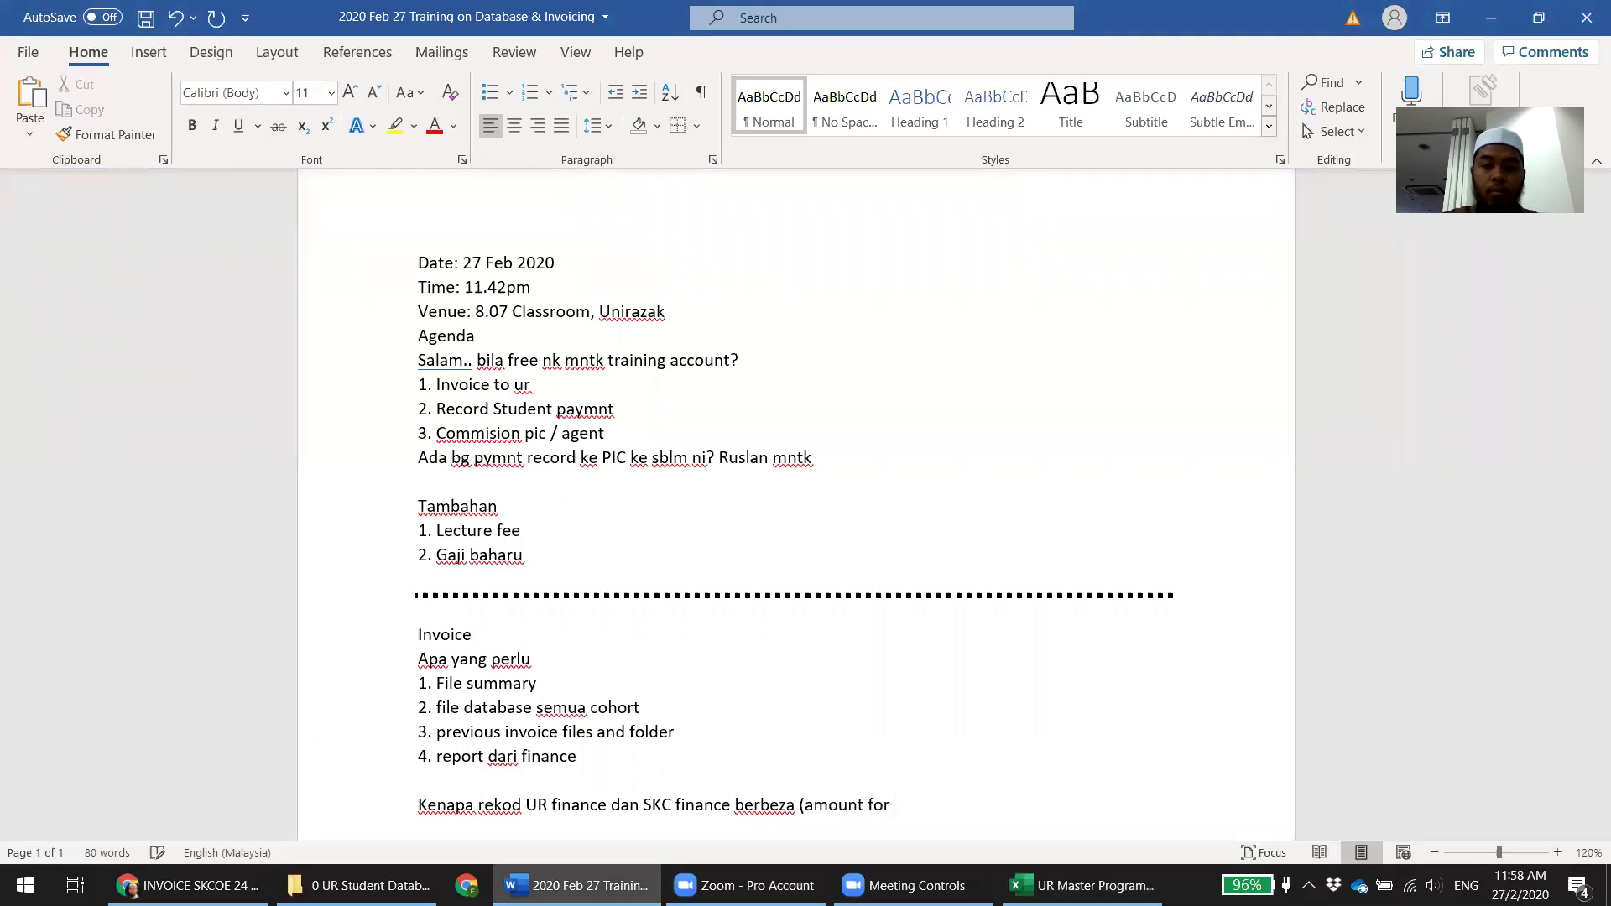
type("invoice)")
List the first two reasons: a) ptptn and b) student told UR finance but not SKC
key("Return")
type("a")
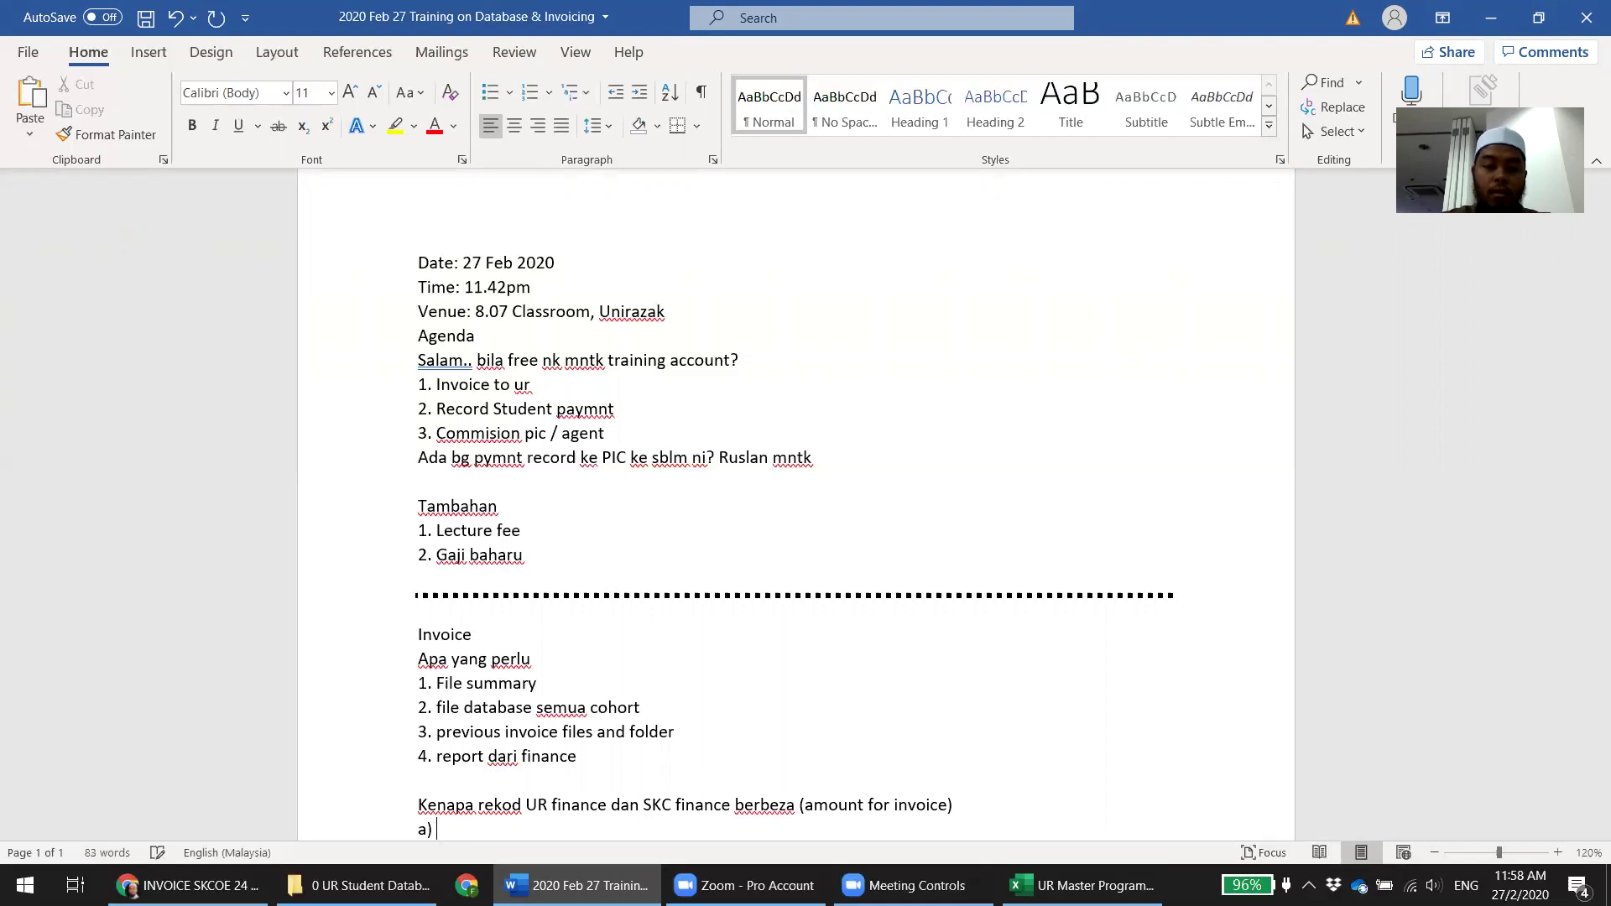
scroll(719, 762, "down", 2)
type(") ptptn")
key("Return")
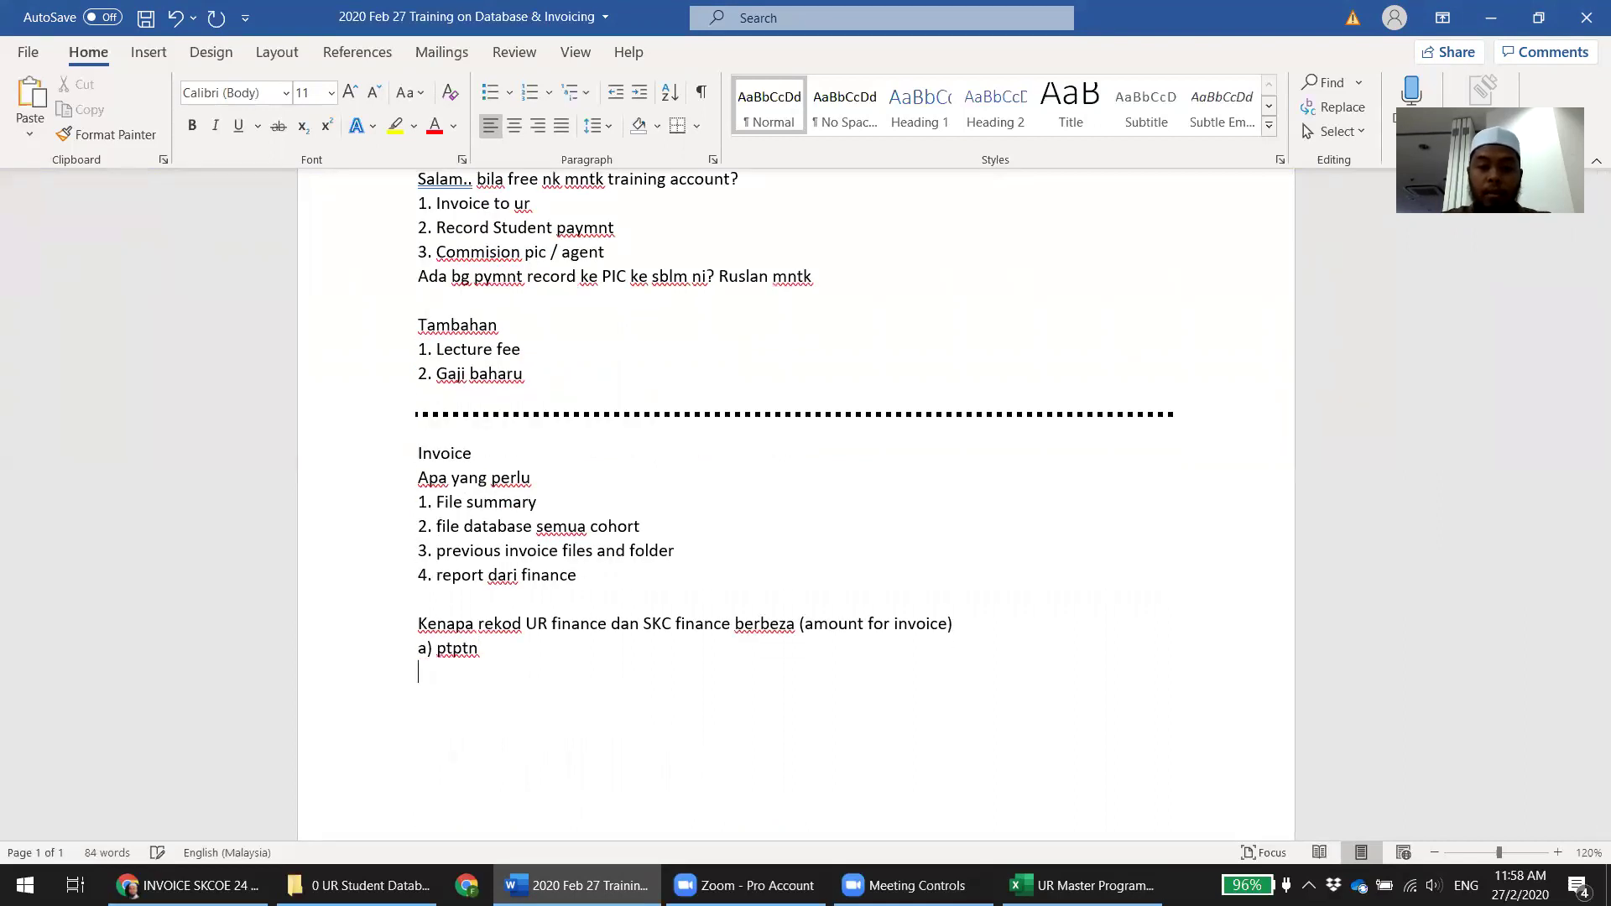
type("st")
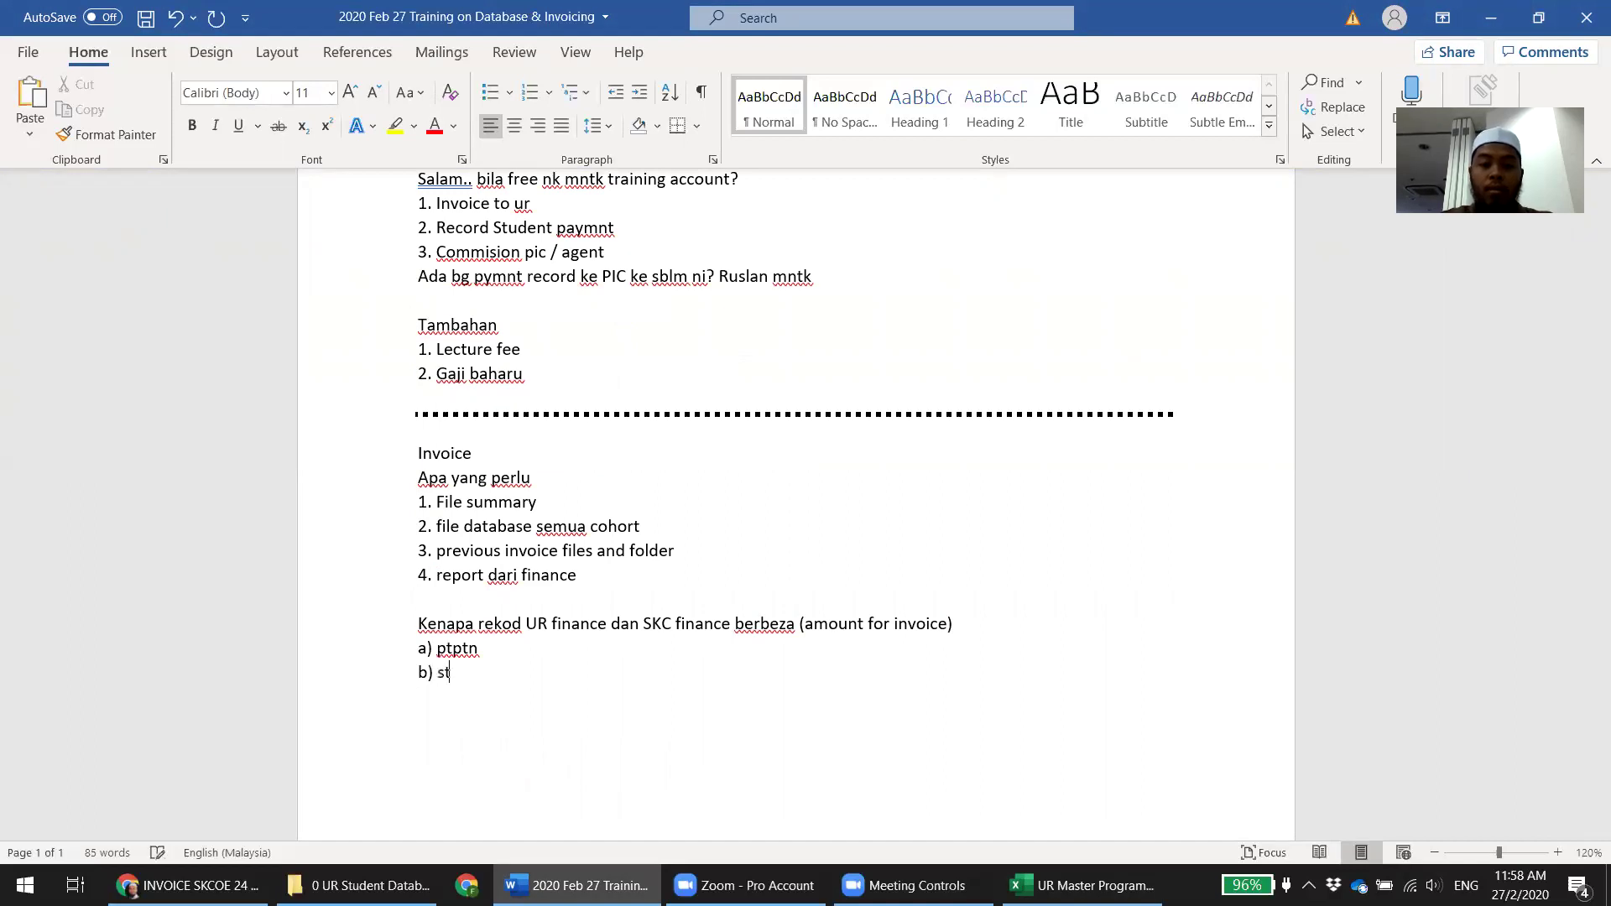
type("udent bgtau finance ur, tap")
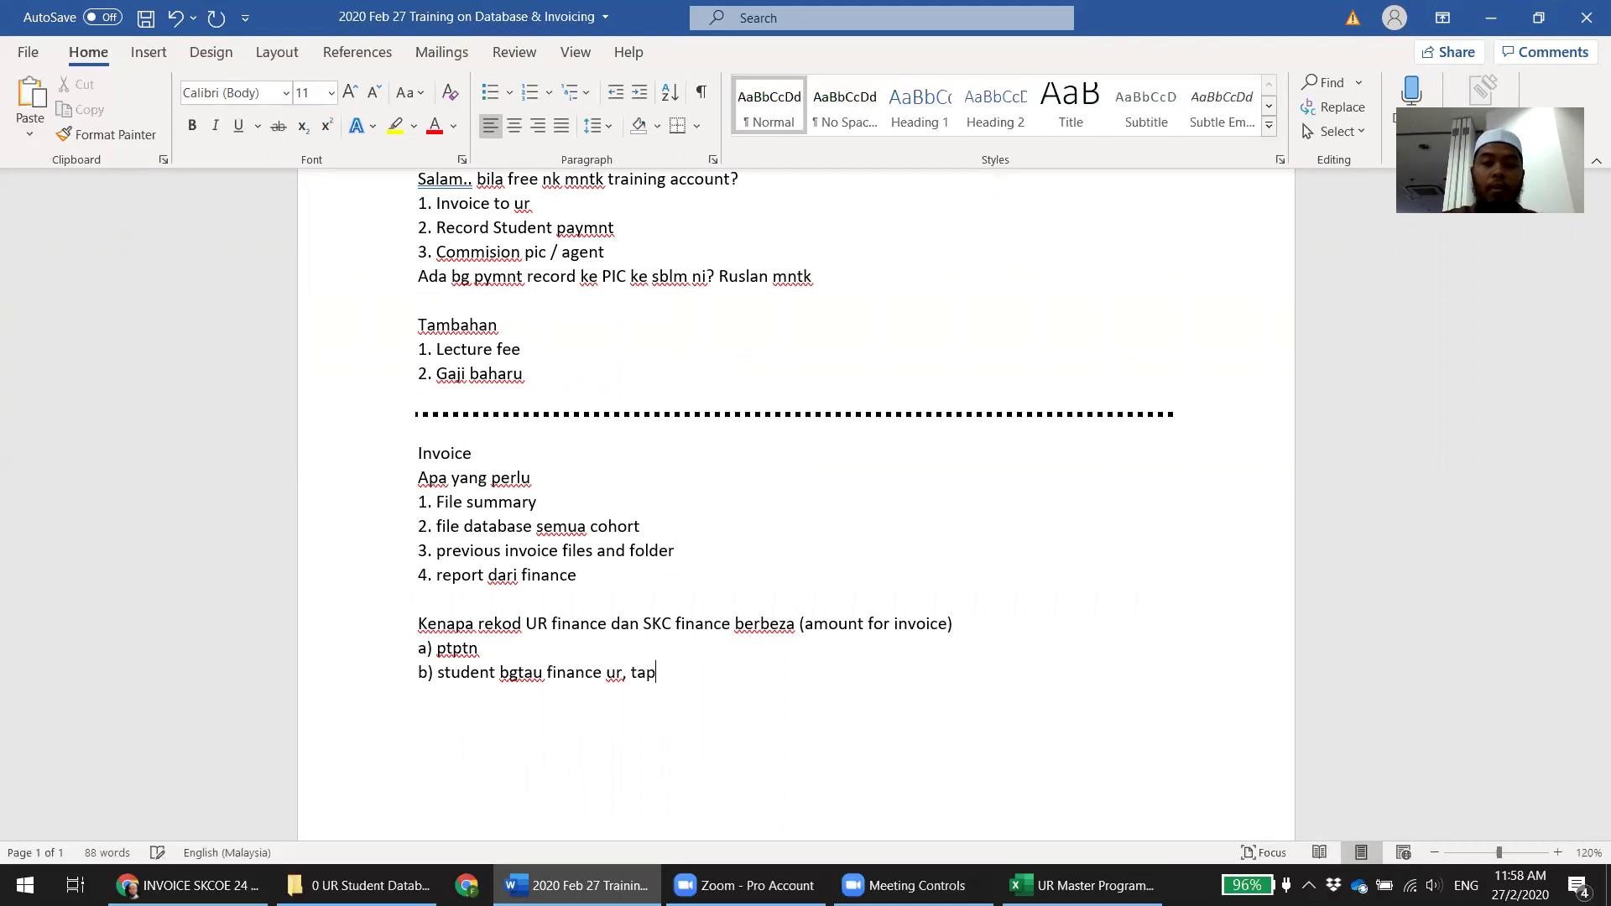
type("o  takbgt")
key("BackSpace")
key("BackSpace")
key("BackSpace")
type("nb gtau skc")
key("Return")
Add reasons 'c) bayar kredit kad' and 'd) kwsp (biasa pelajar bgtau skc, tapi ada case tak bgtau)'
type("c) baya")
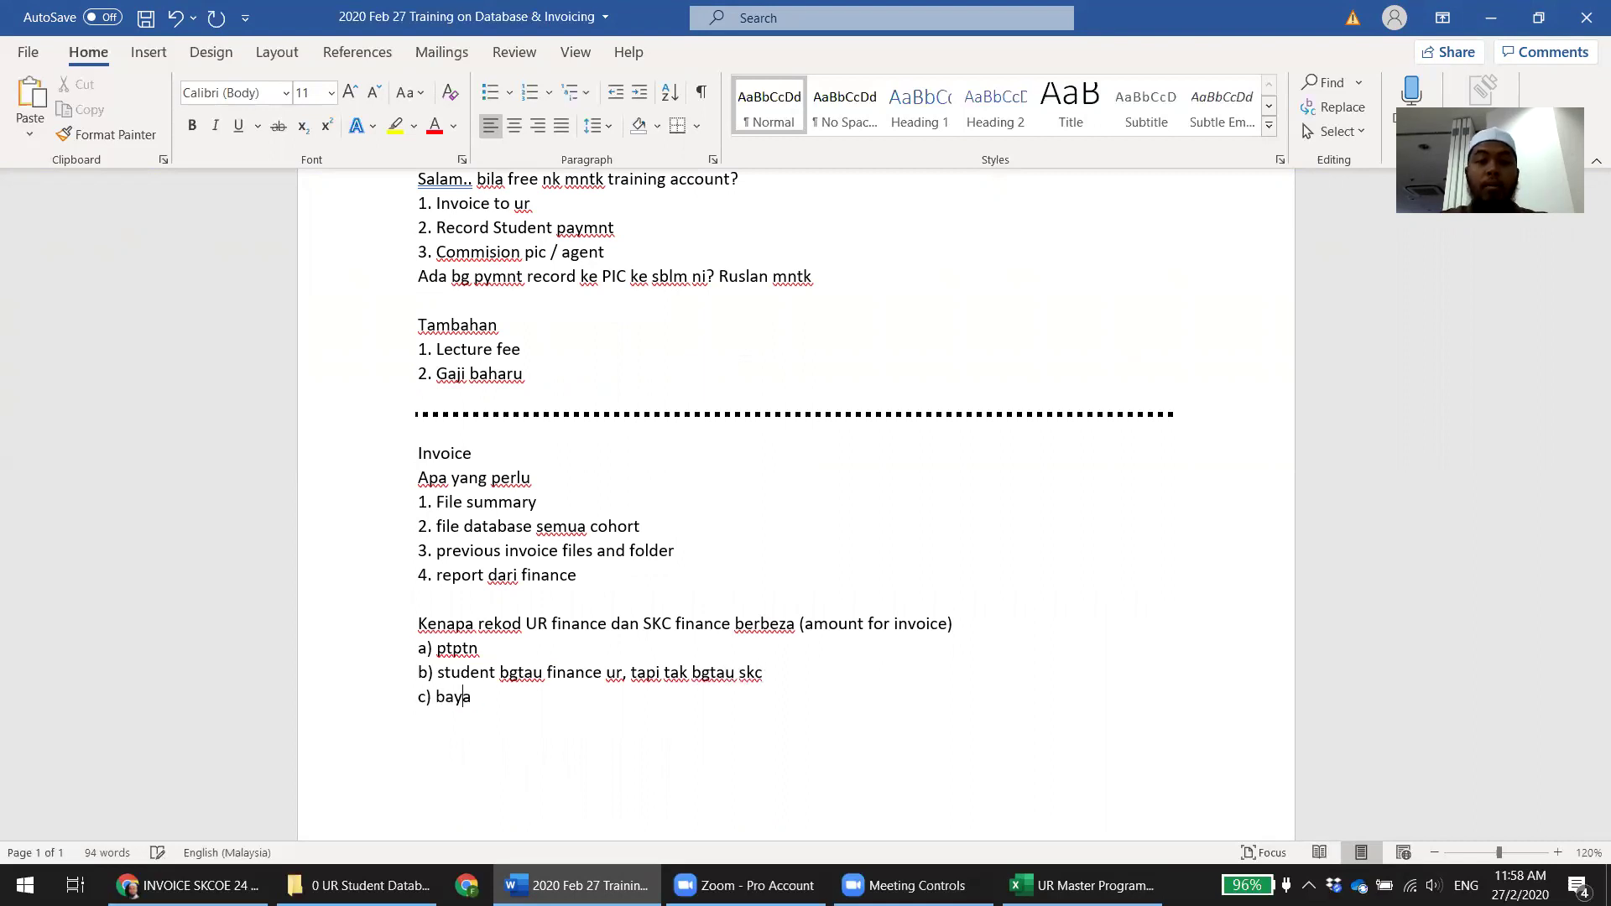
type("r kredit kad")
key("Return")
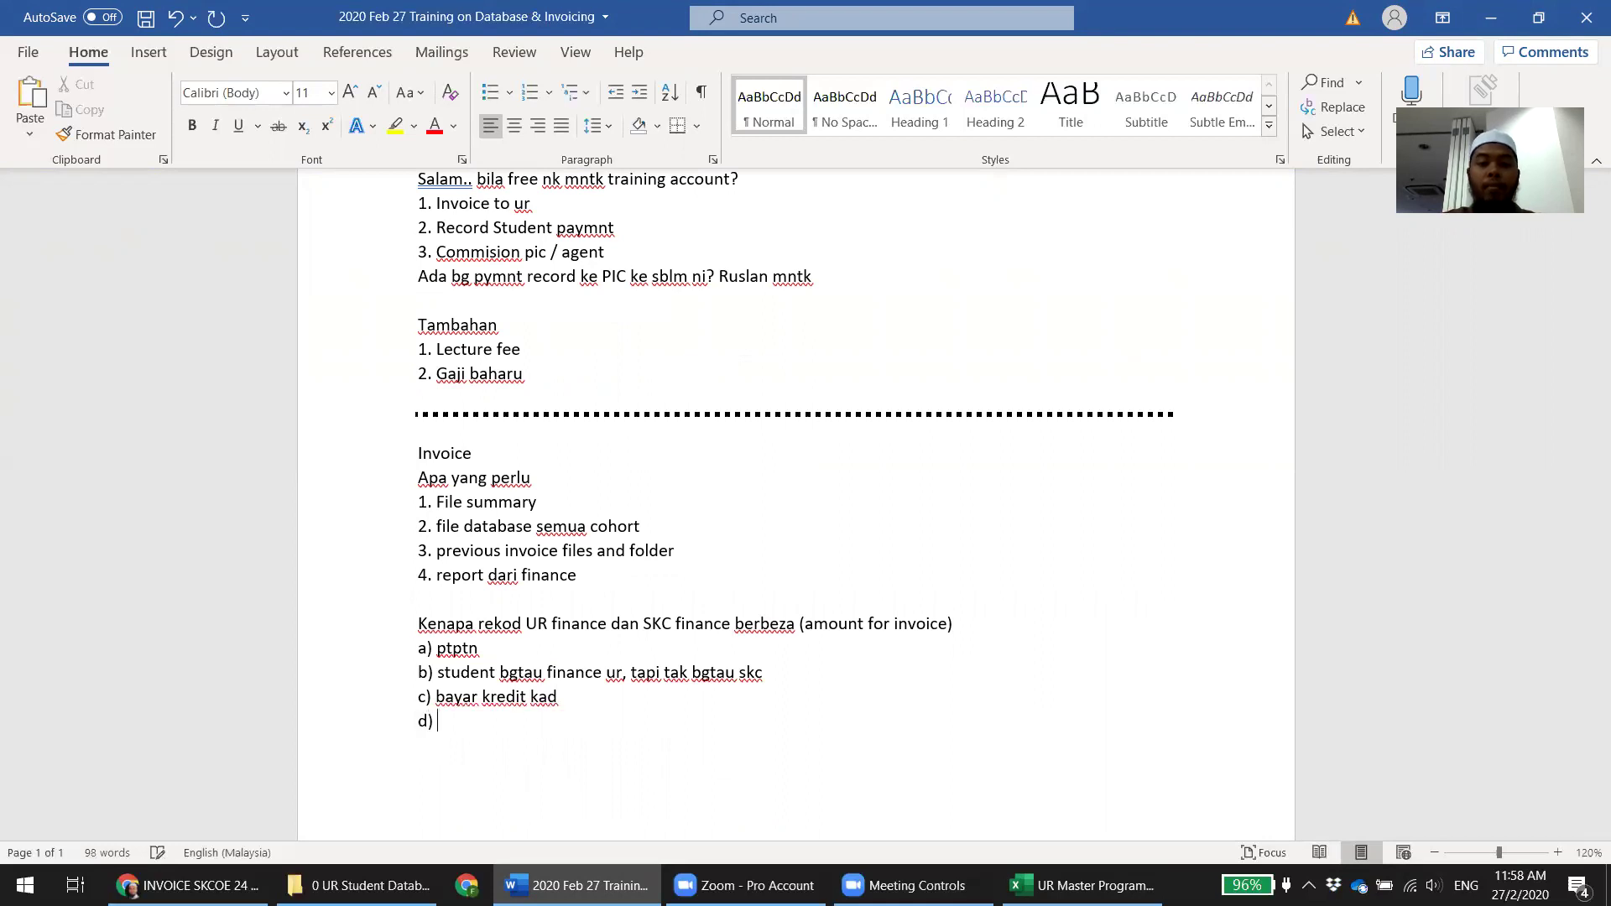
type("d) kwsp yang")
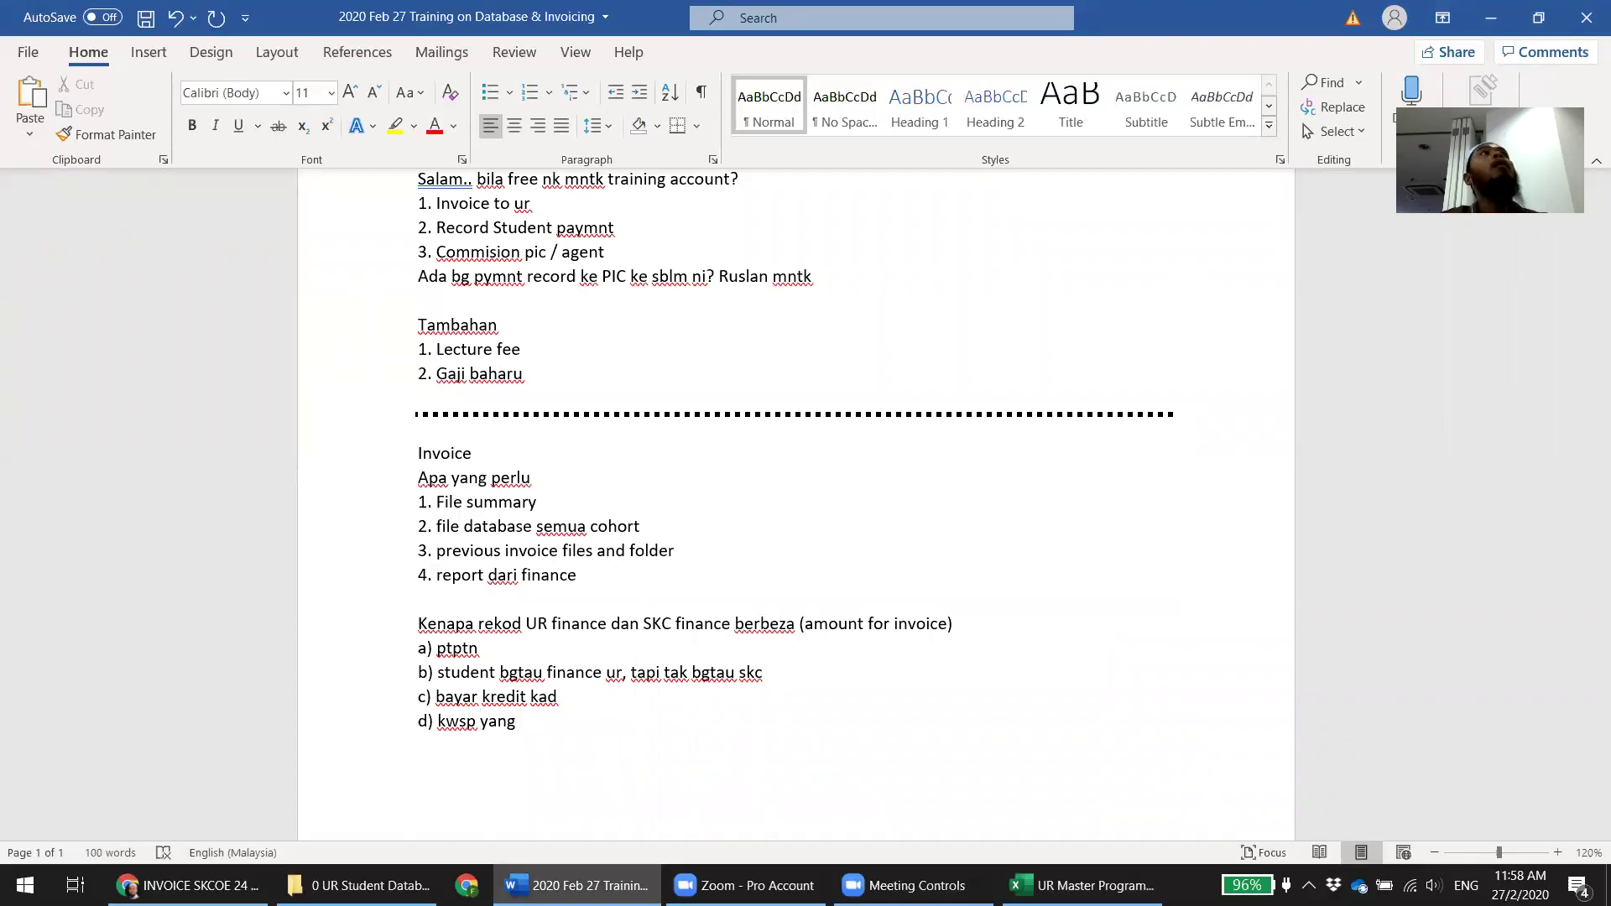
key("BackSpace")
key("BackSpace")
key("BackSpace")
key("BackSpace")
key("BackSpace")
key("BackSpace")
key("BackSpace")
key("BackSpace")
key("BackSpace")
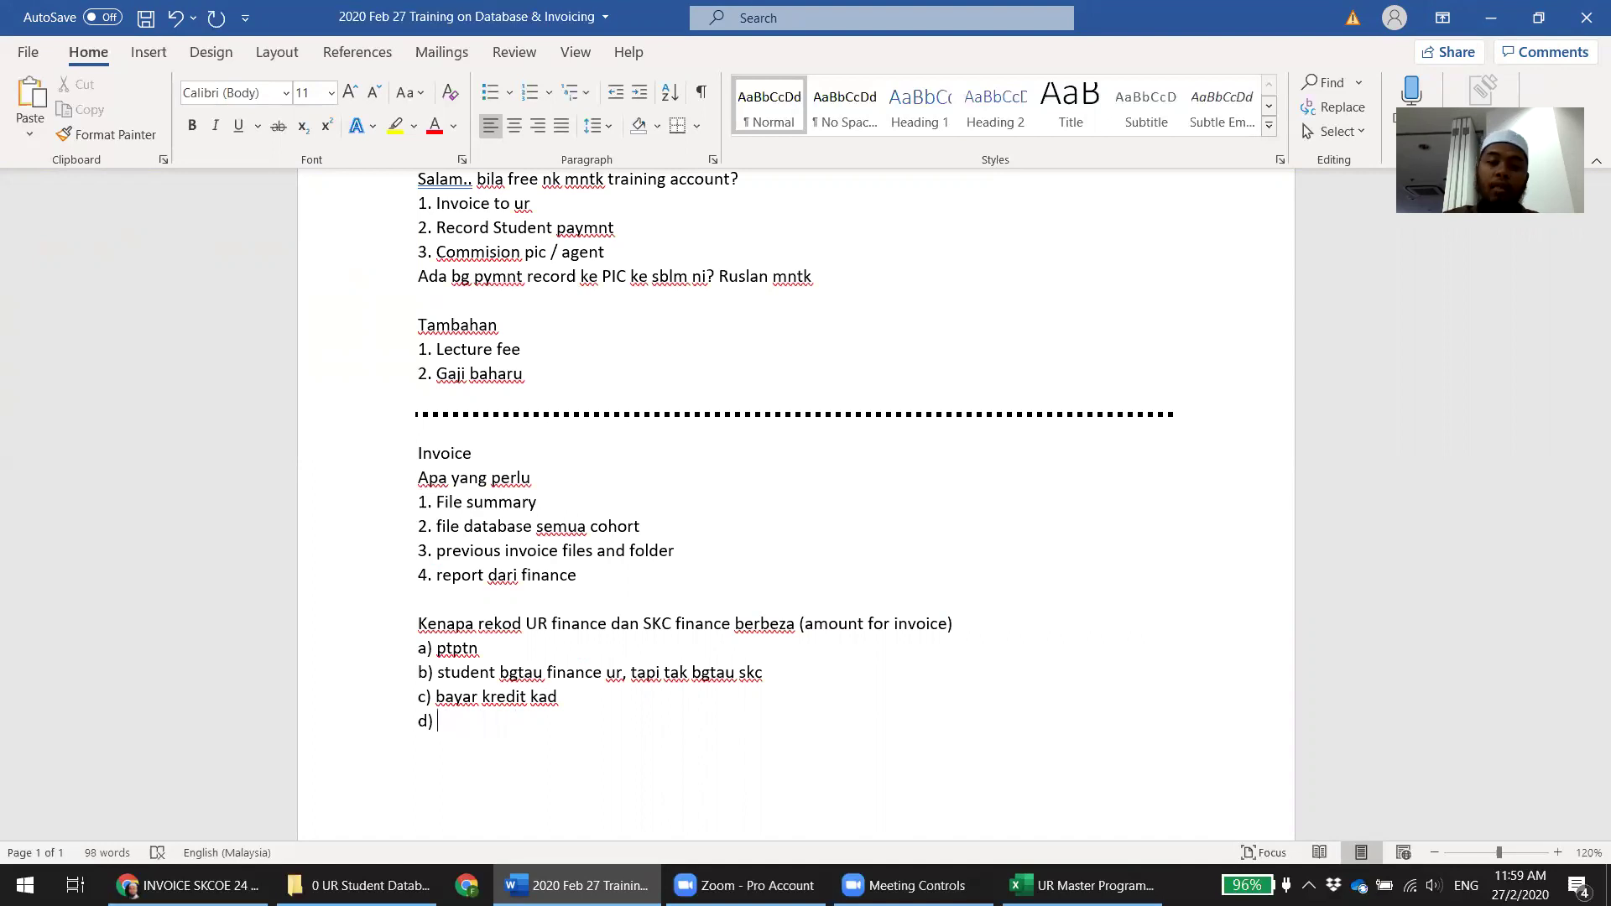
type("kwsp ")
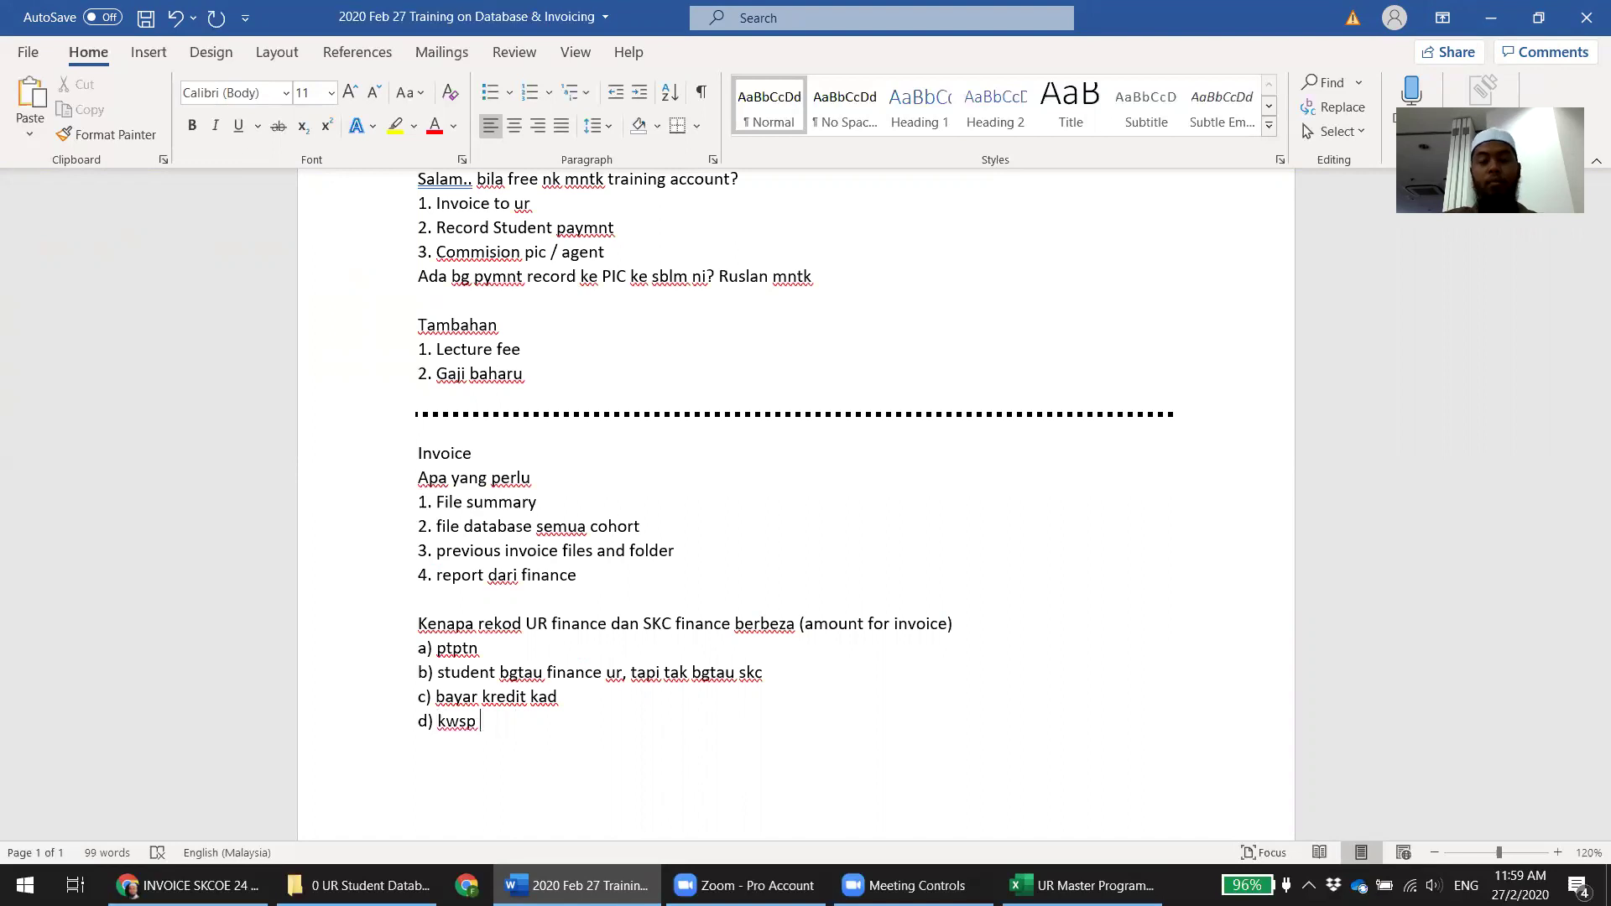
type("(bias")
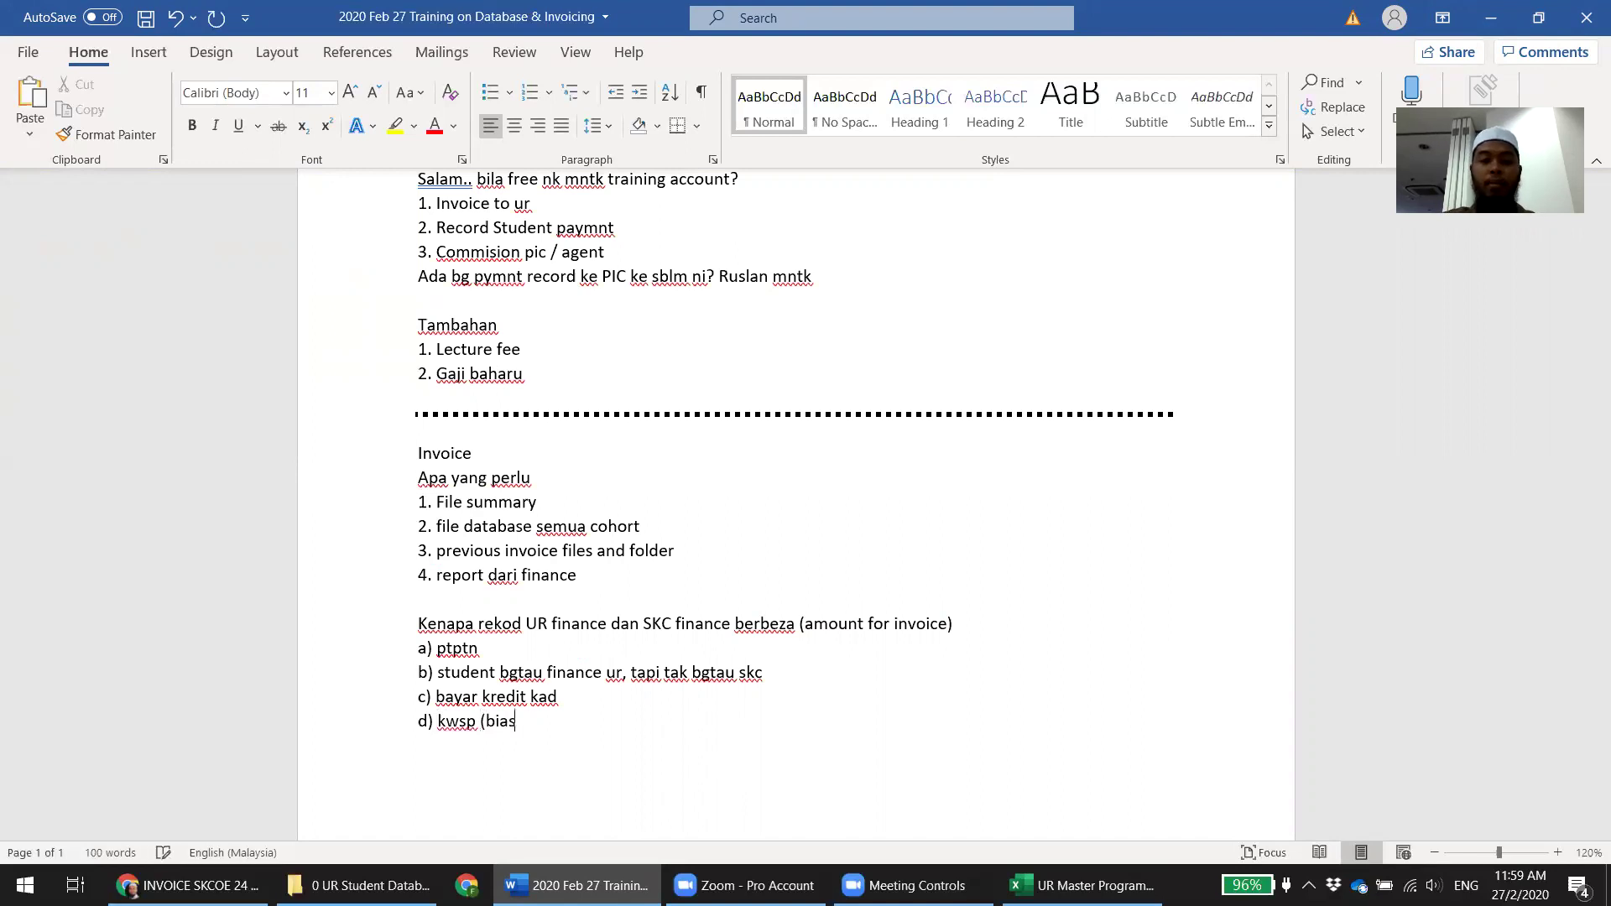
type("a pelajar bgtau")
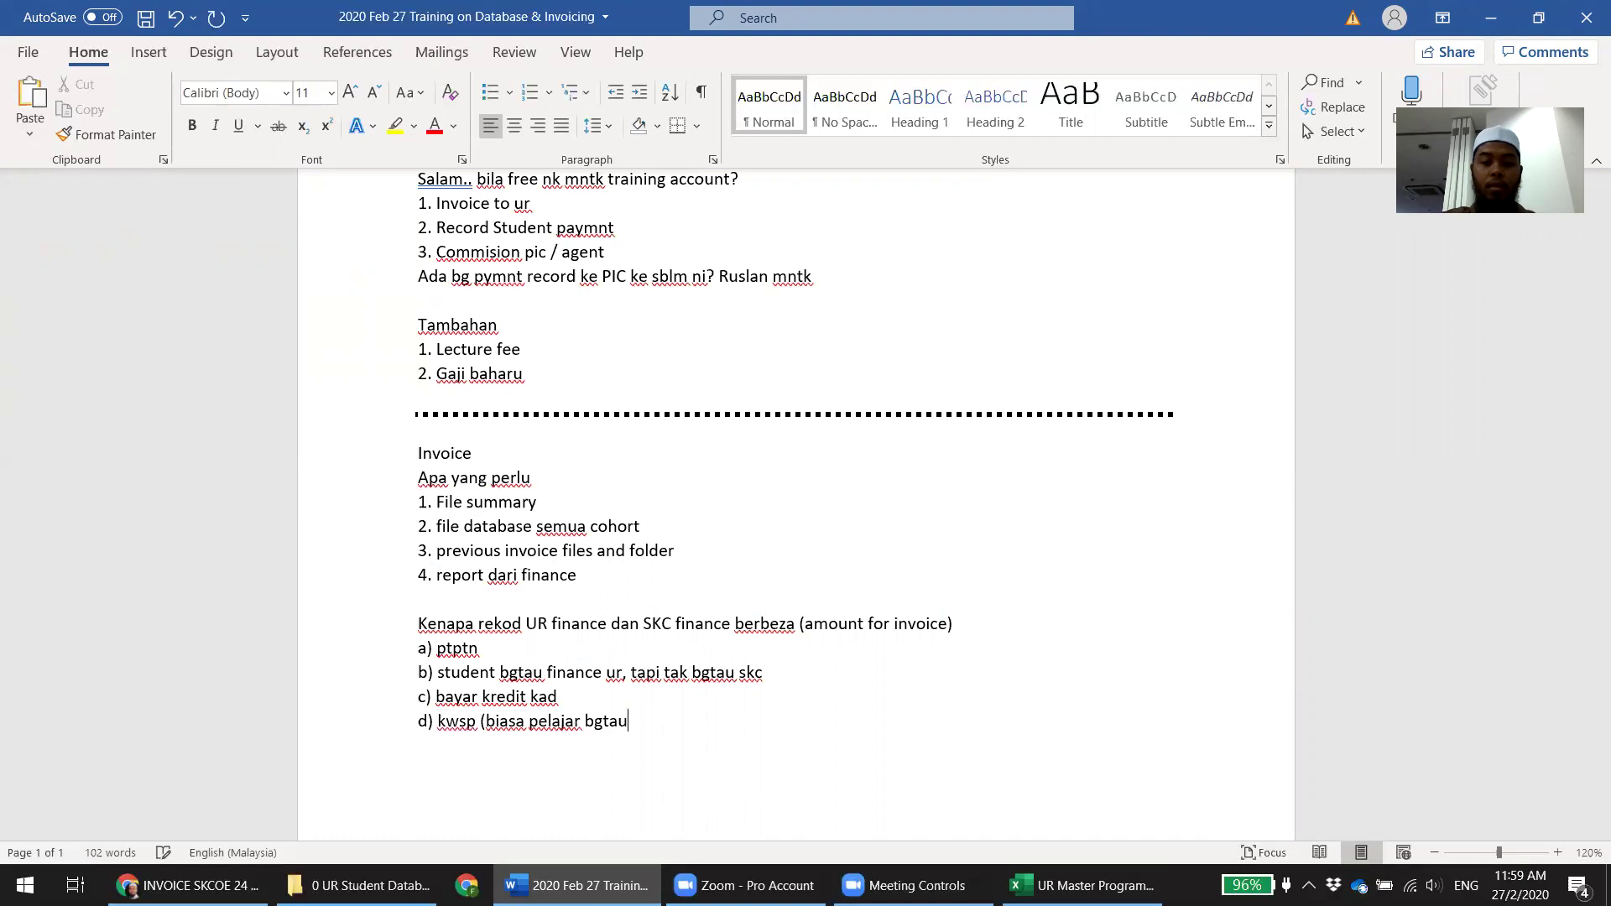
type(" skc, tapi kalua")
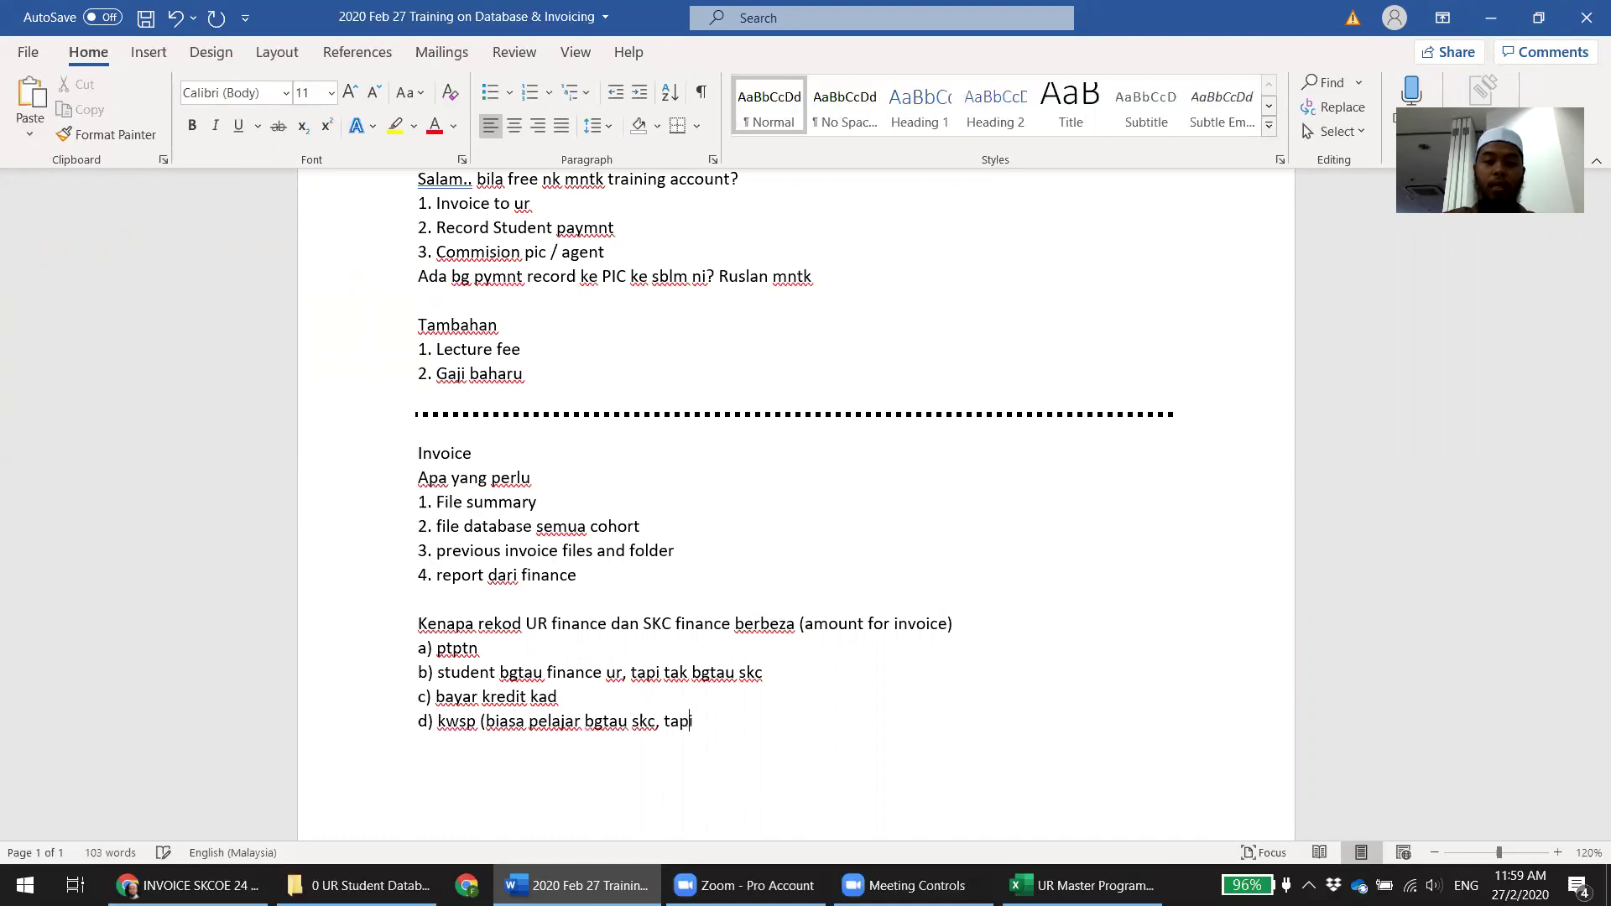
key("BackSpace")
key("BackSpace")
key("BackSpace")
key("BackSpace")
key("BackSpace")
key("BackSpace")
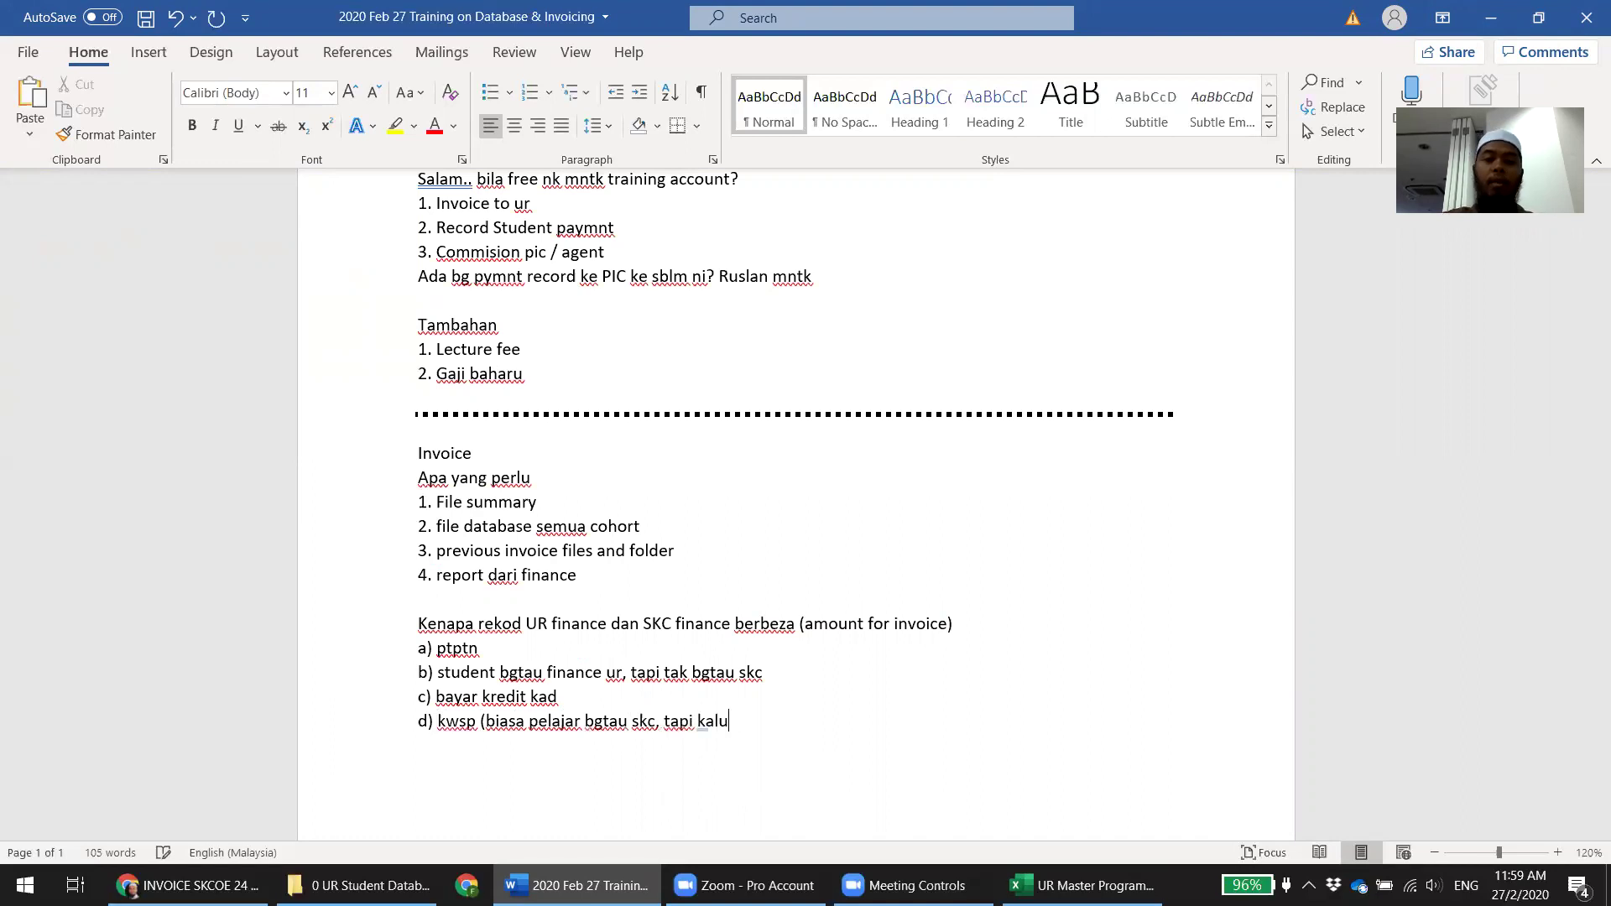
type("i ada case tak ")
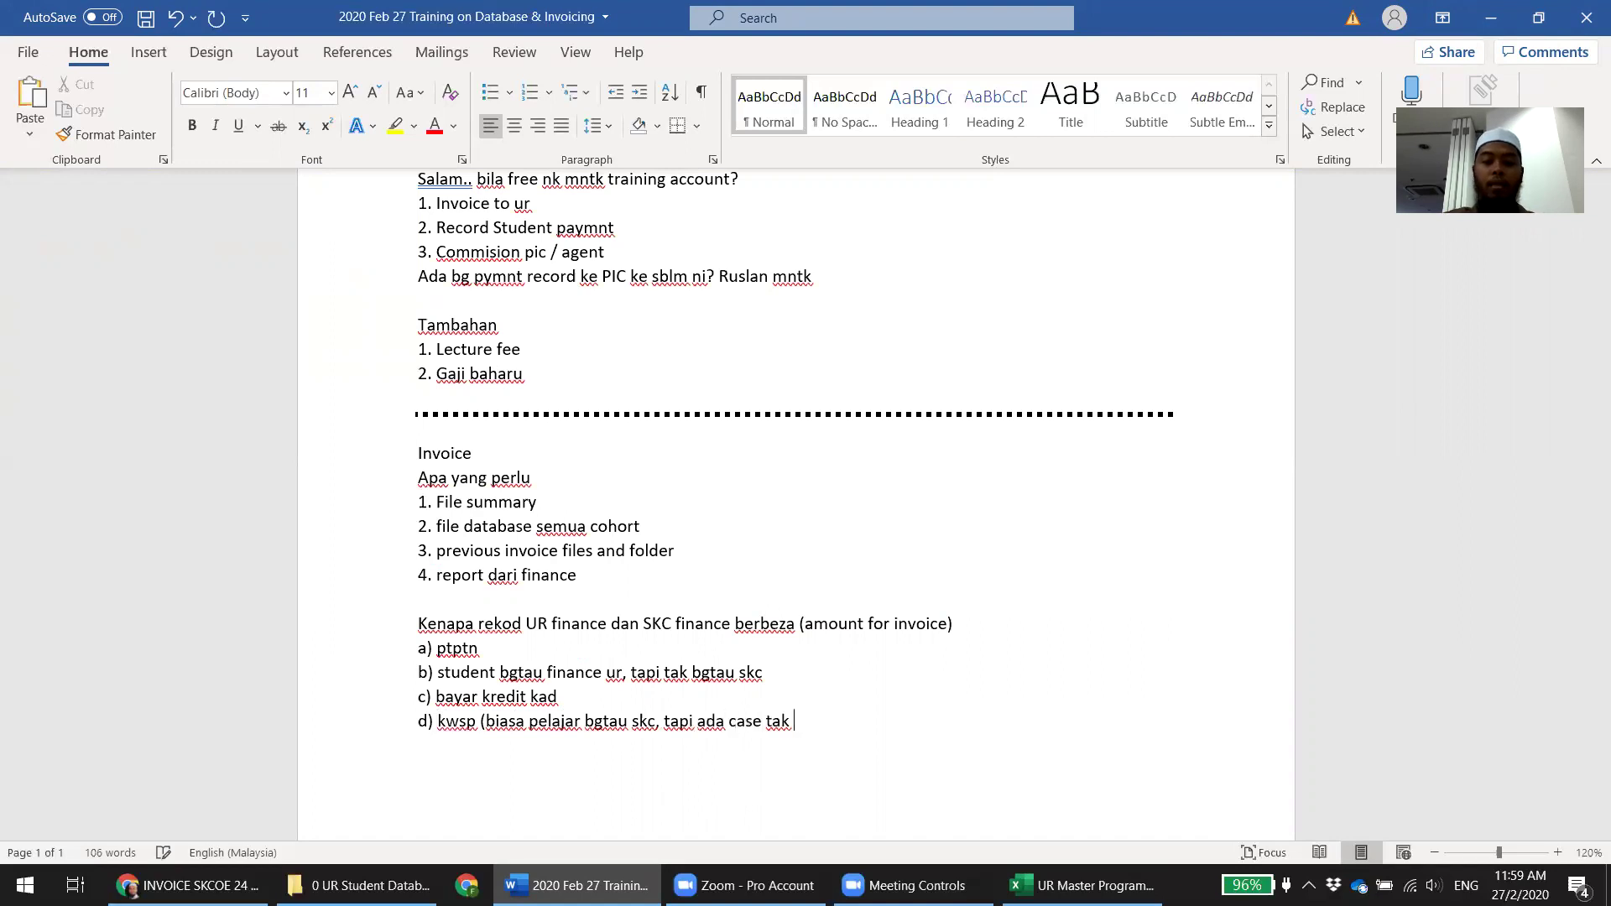
type("bgtau)")
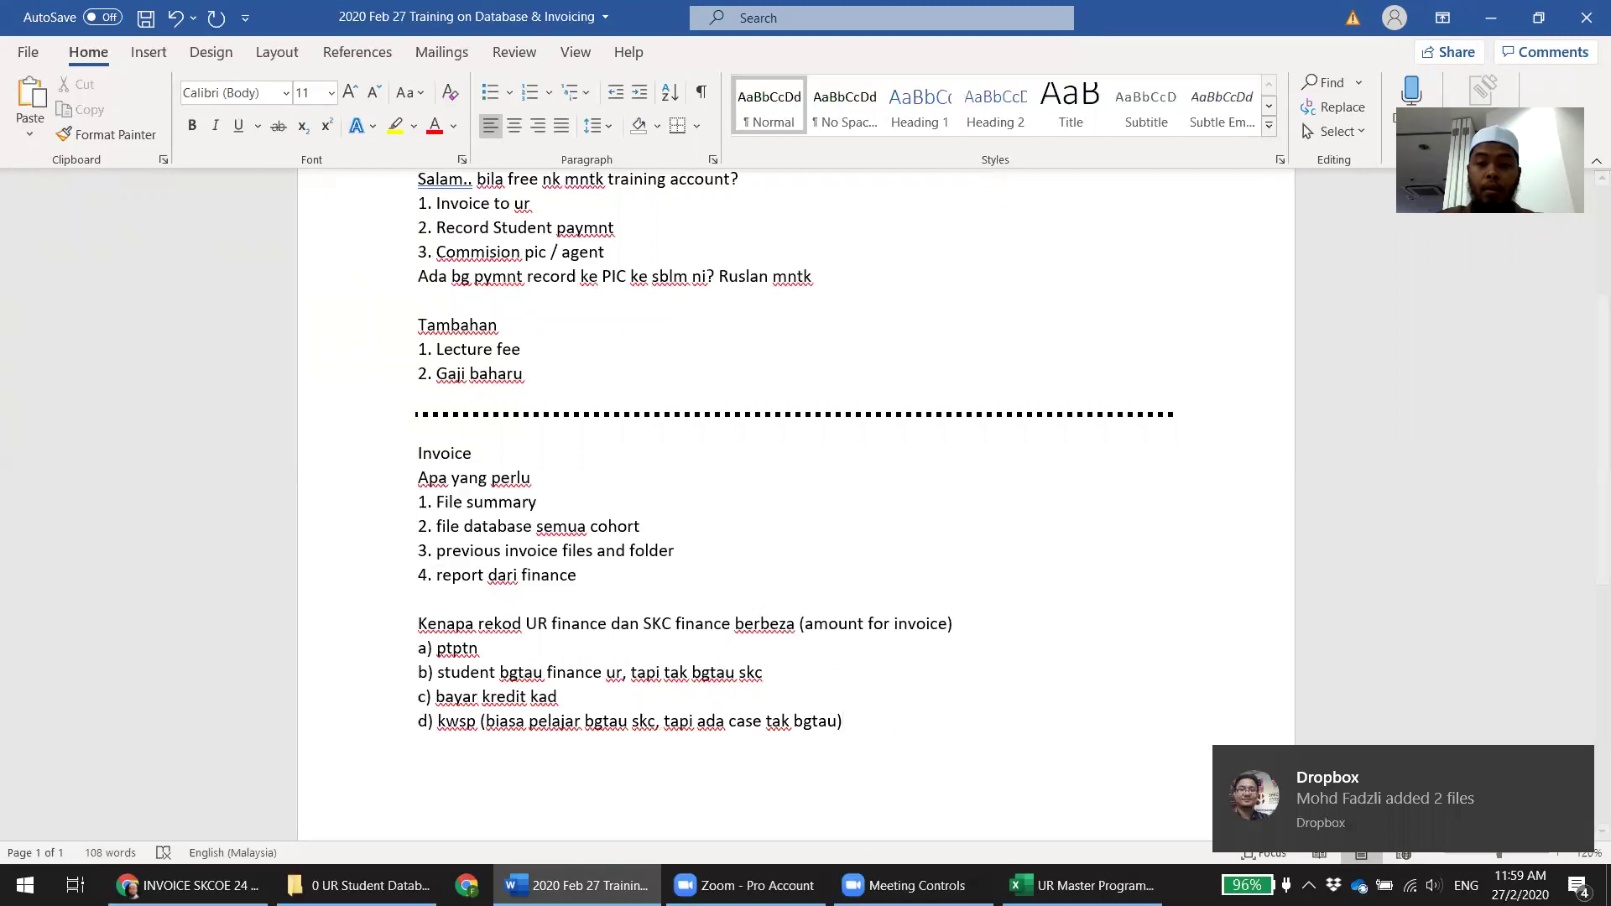
left_click(1082, 886)
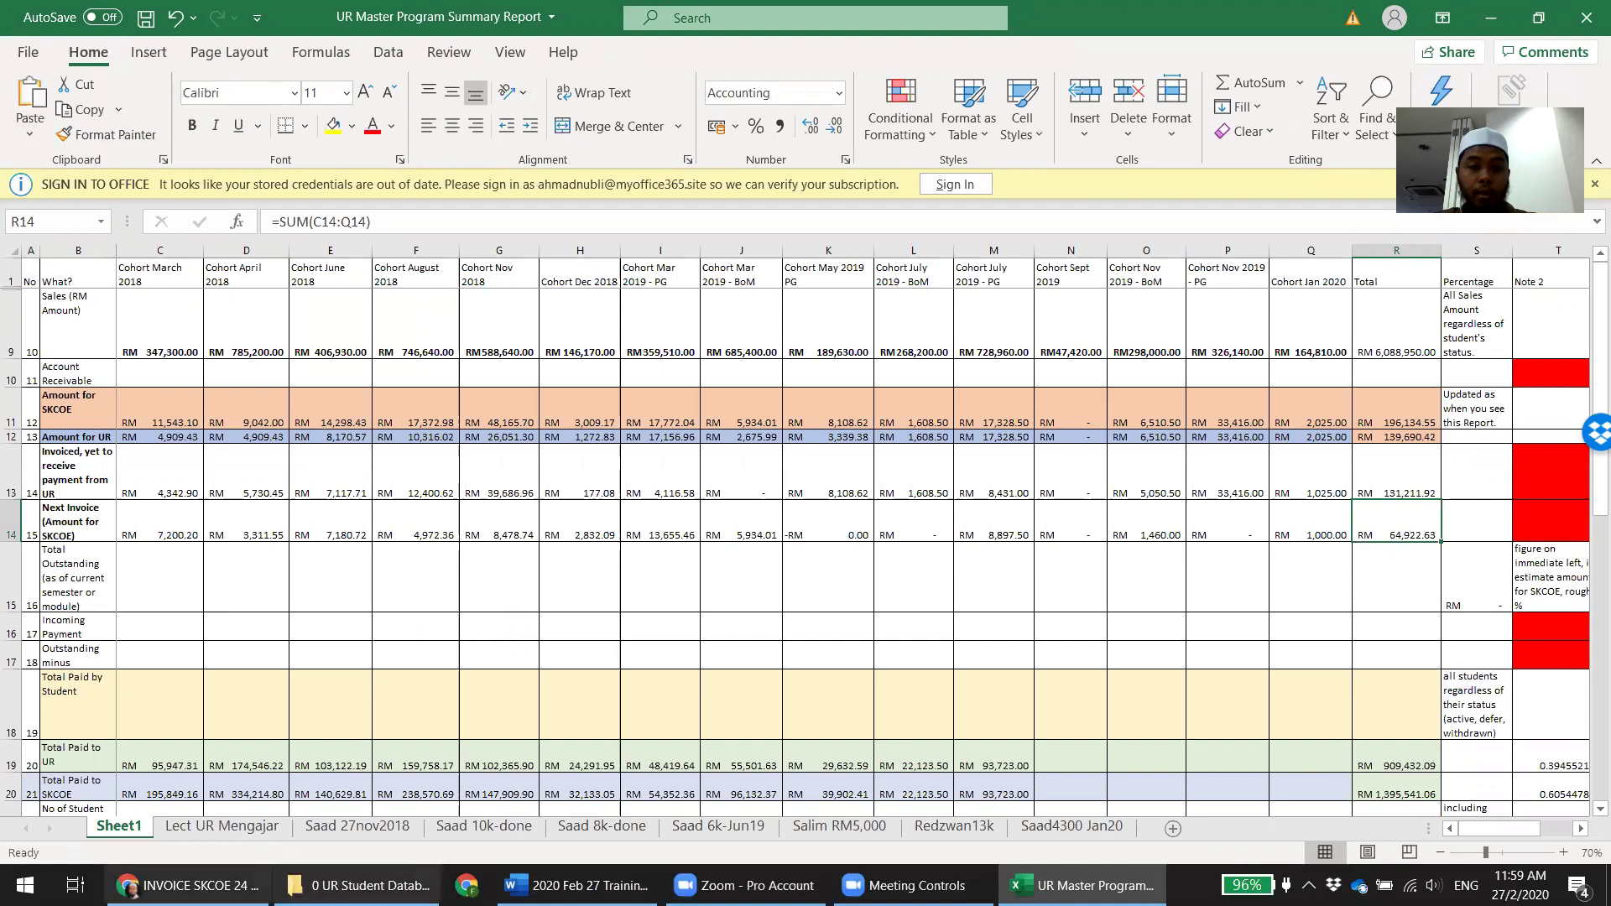
Bring up the INVOICE SKCOE 24 email showing the batch amounts totalling 87,464.35
left_click(184, 885)
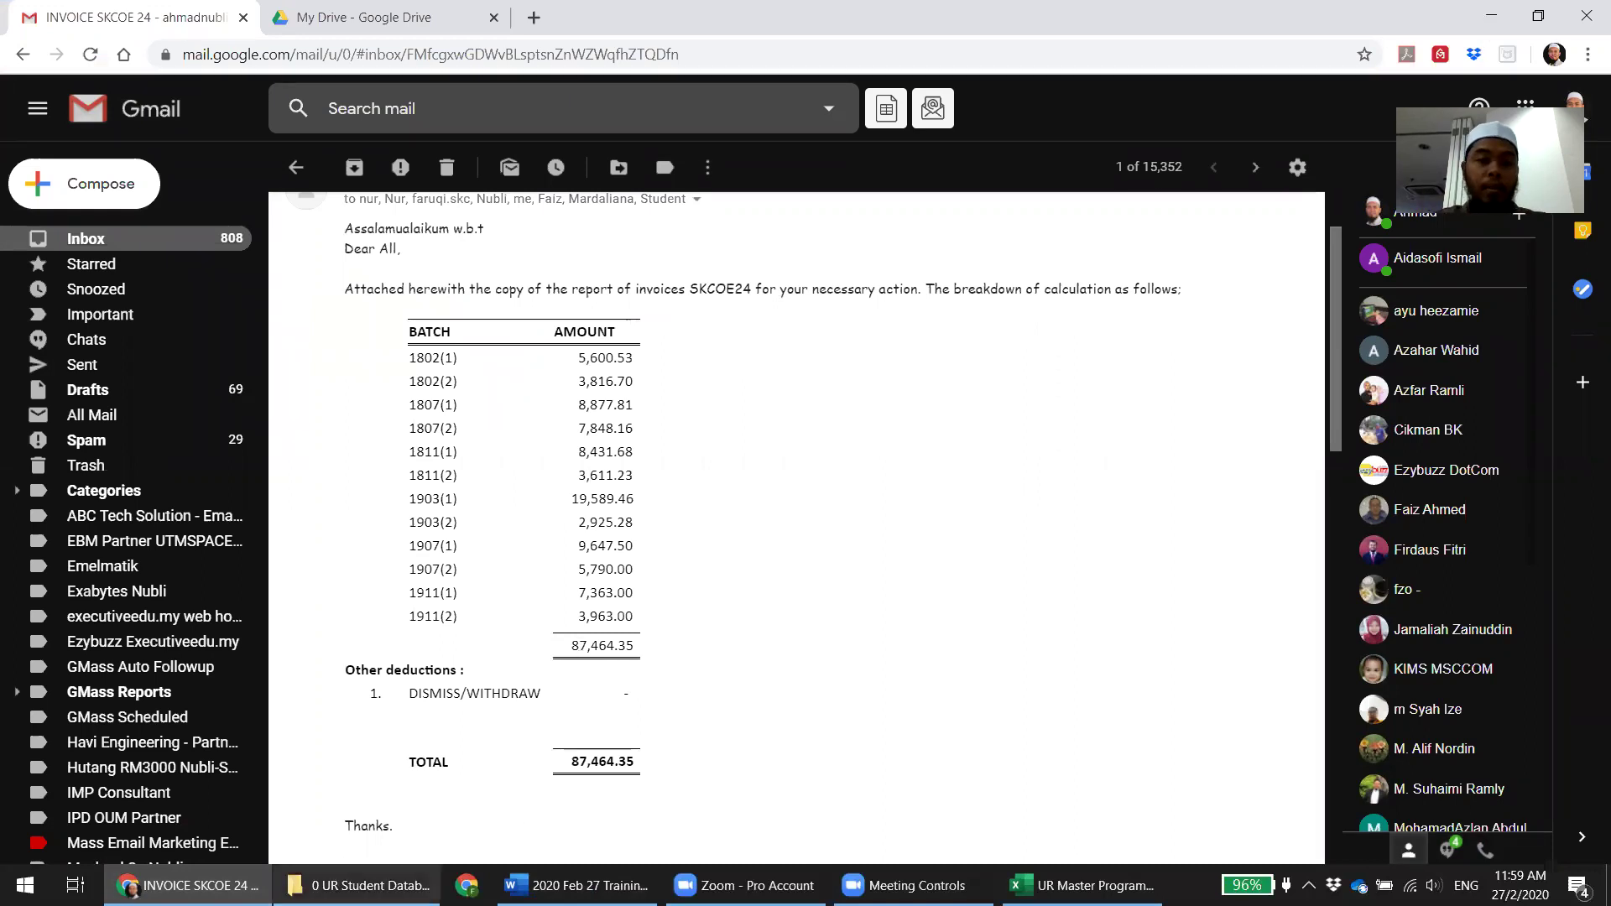
Open Dropbox in a new Explorer window and go into its 0 Unirazak folder
left_click(369, 886)
left_click(839, 556)
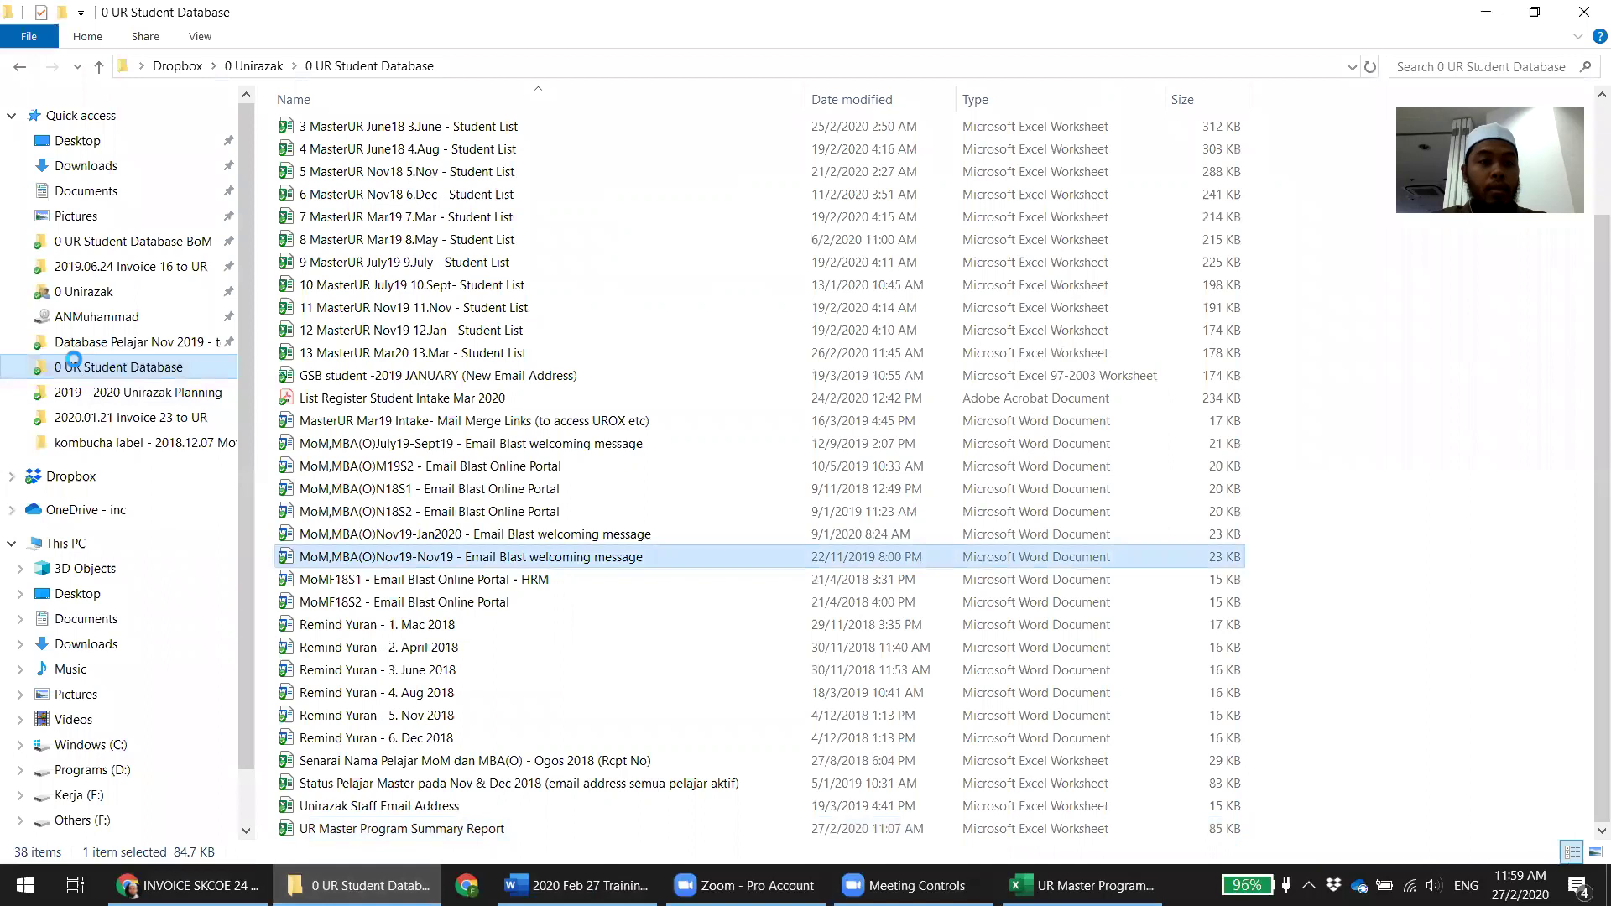
left_click(1431, 290)
left_click(1438, 294)
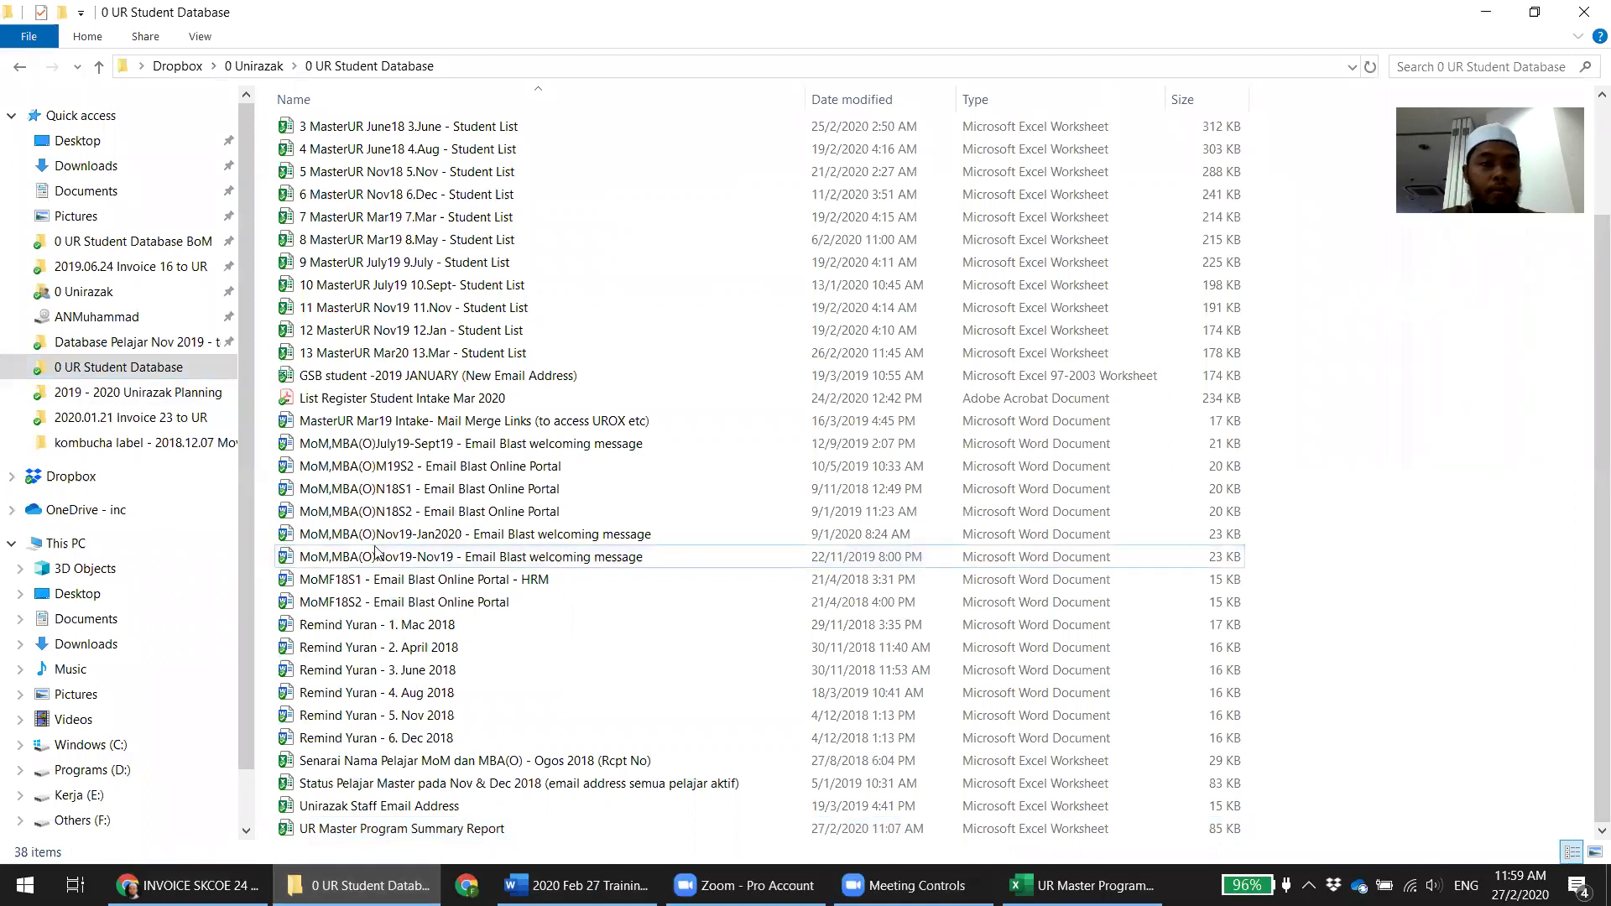
right_click(68, 489)
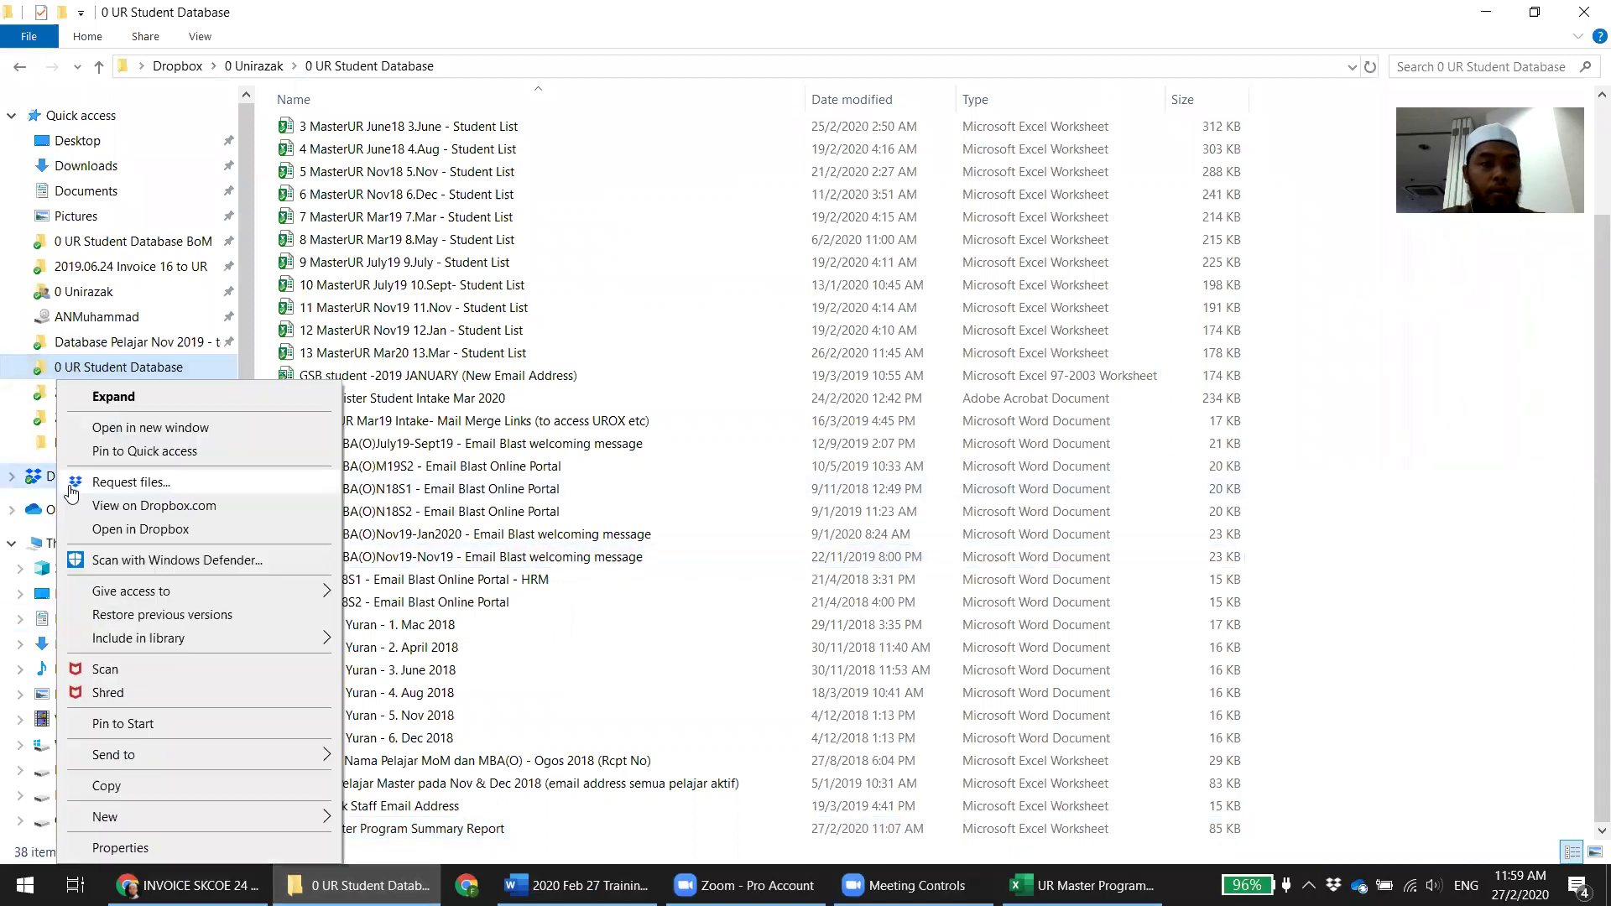
left_click(117, 426)
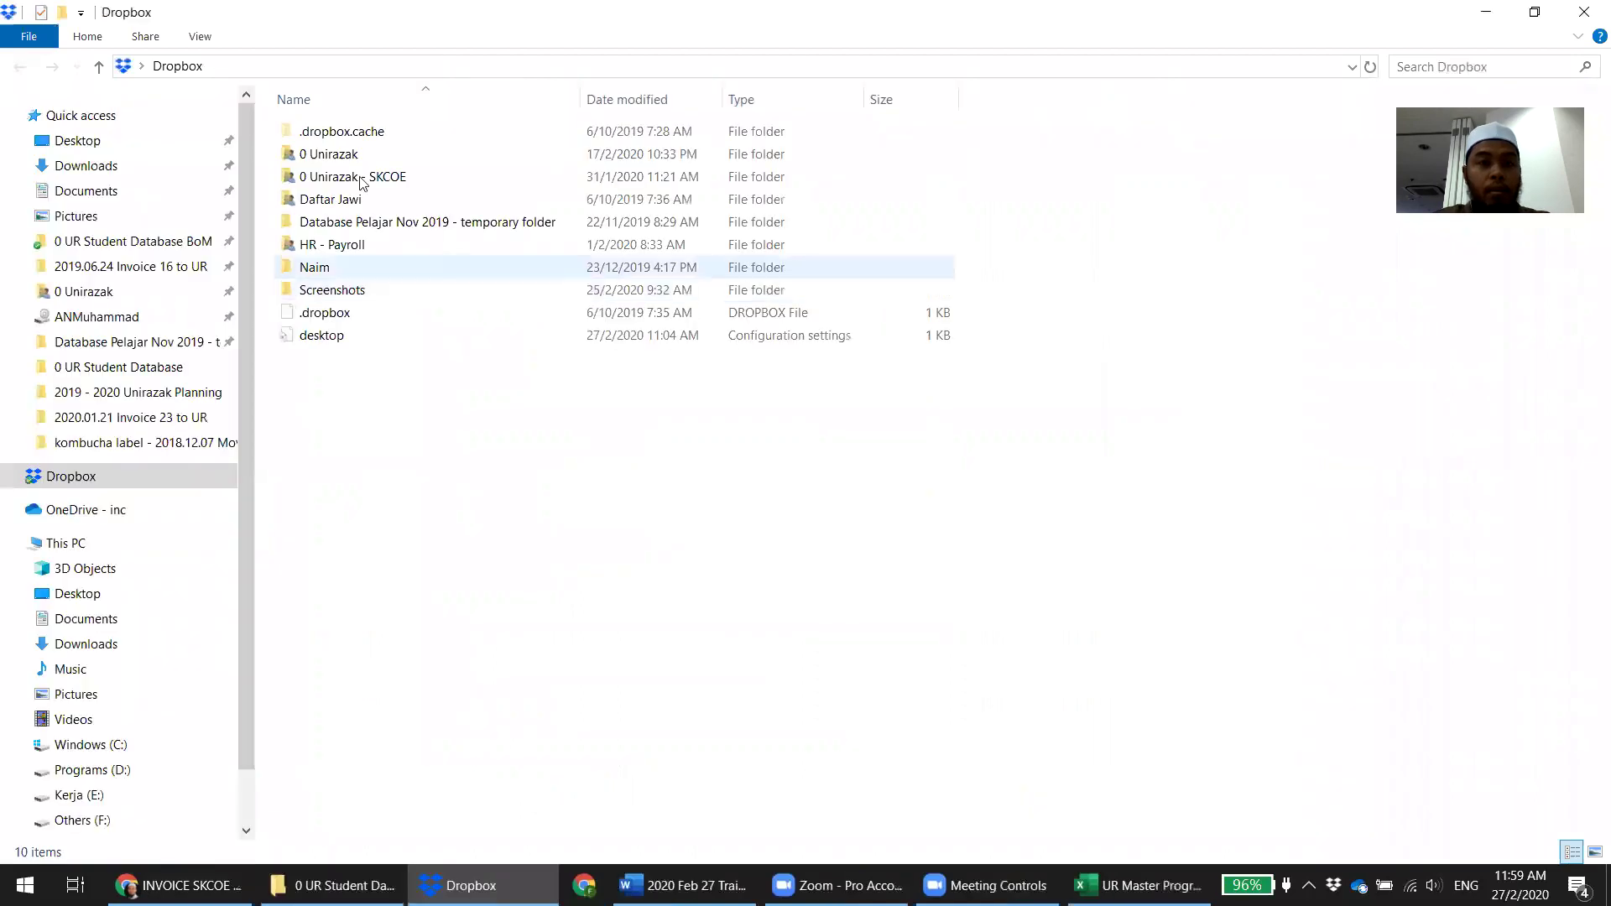
double_click(358, 157)
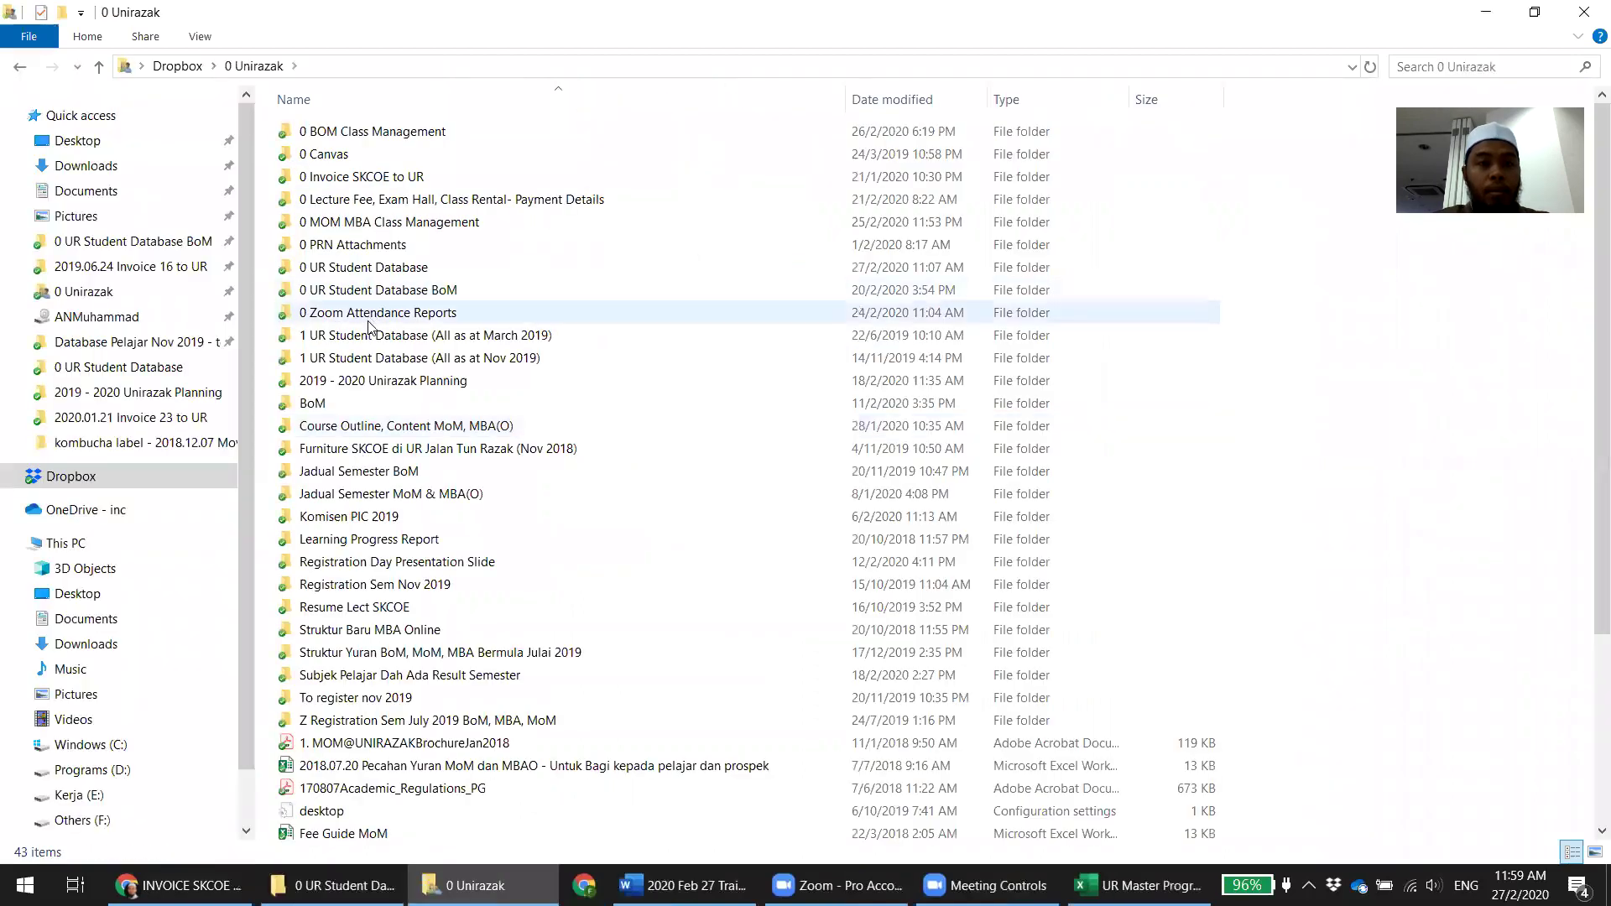
In 0 Invoice SKCOE to UR, duplicate the 2020.01.21 Invoice 23 to UR folder
double_click(351, 179)
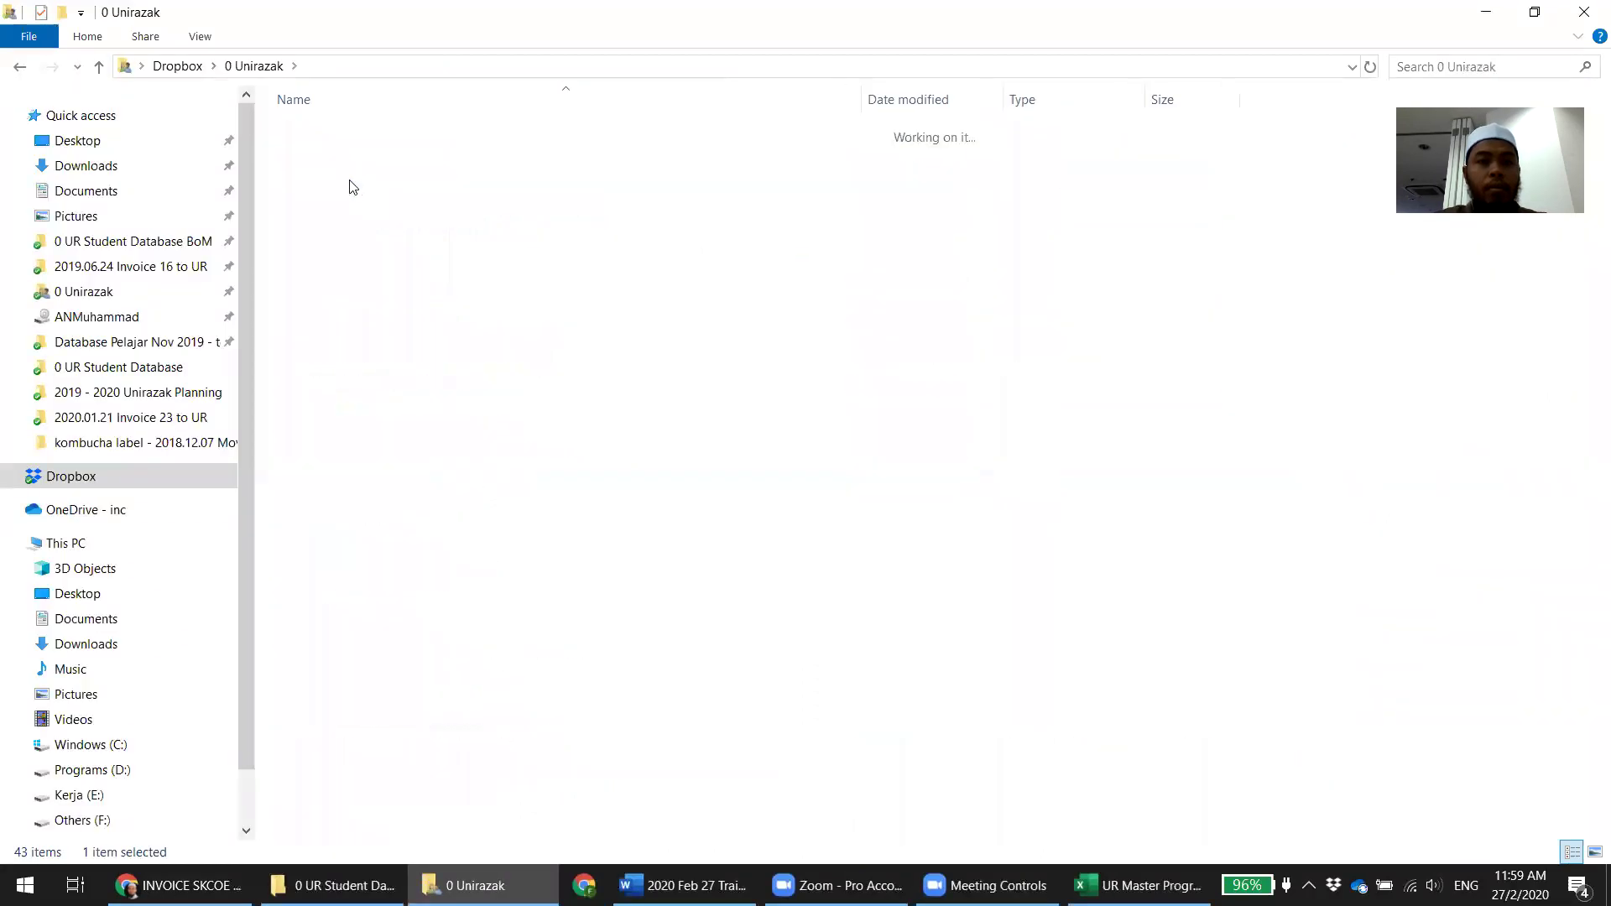
left_click(432, 653)
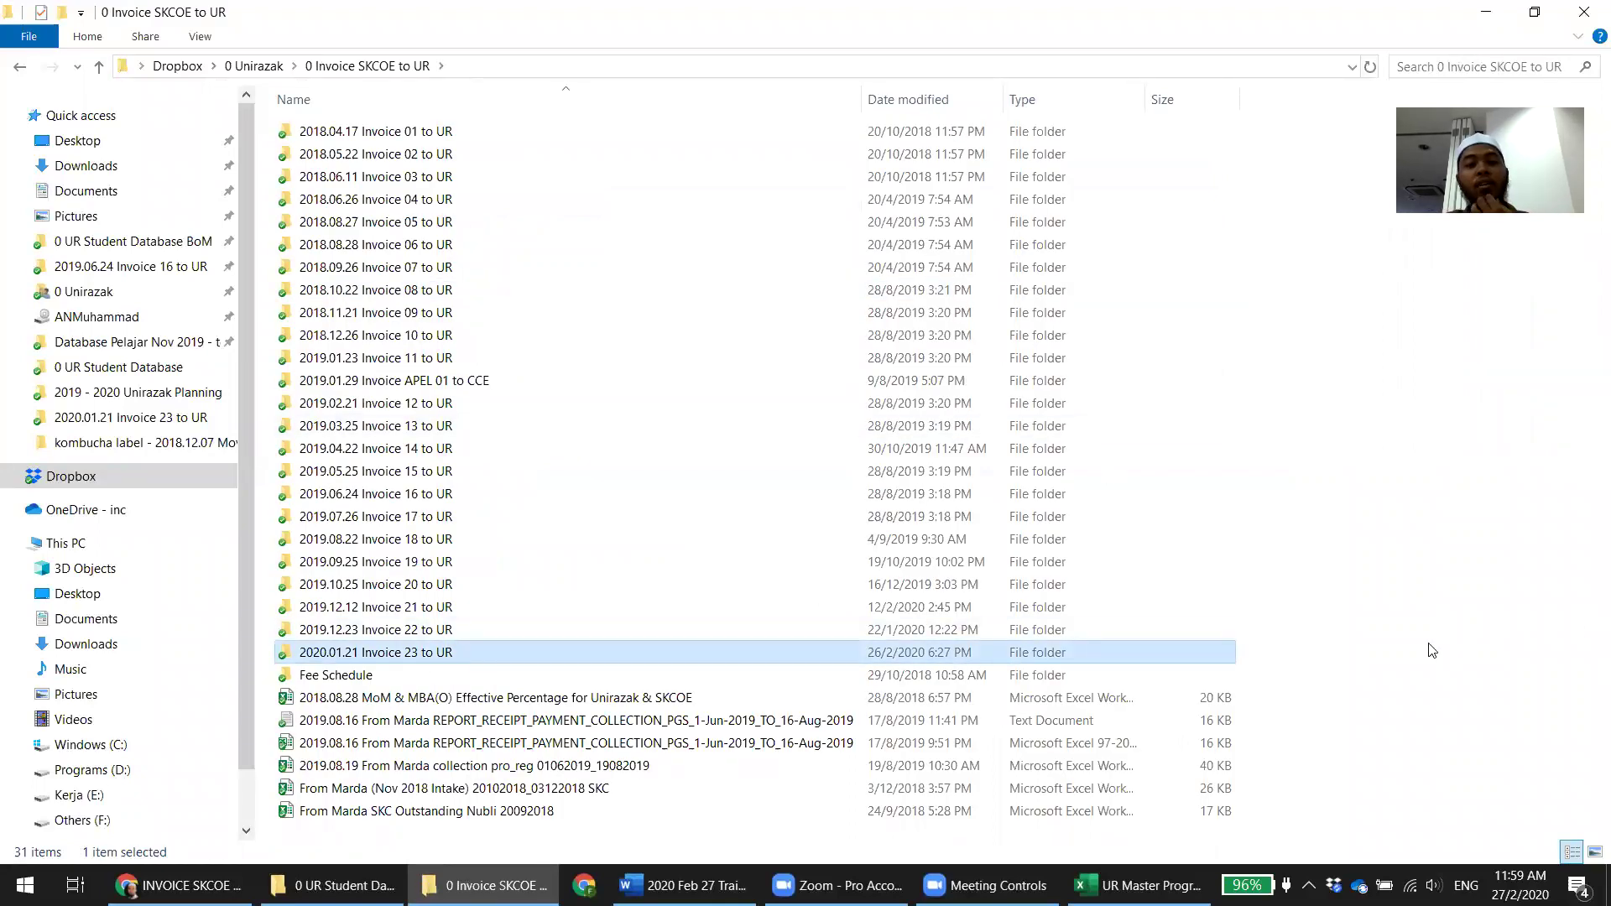
key("ctrl+c")
key("ctrl+v")
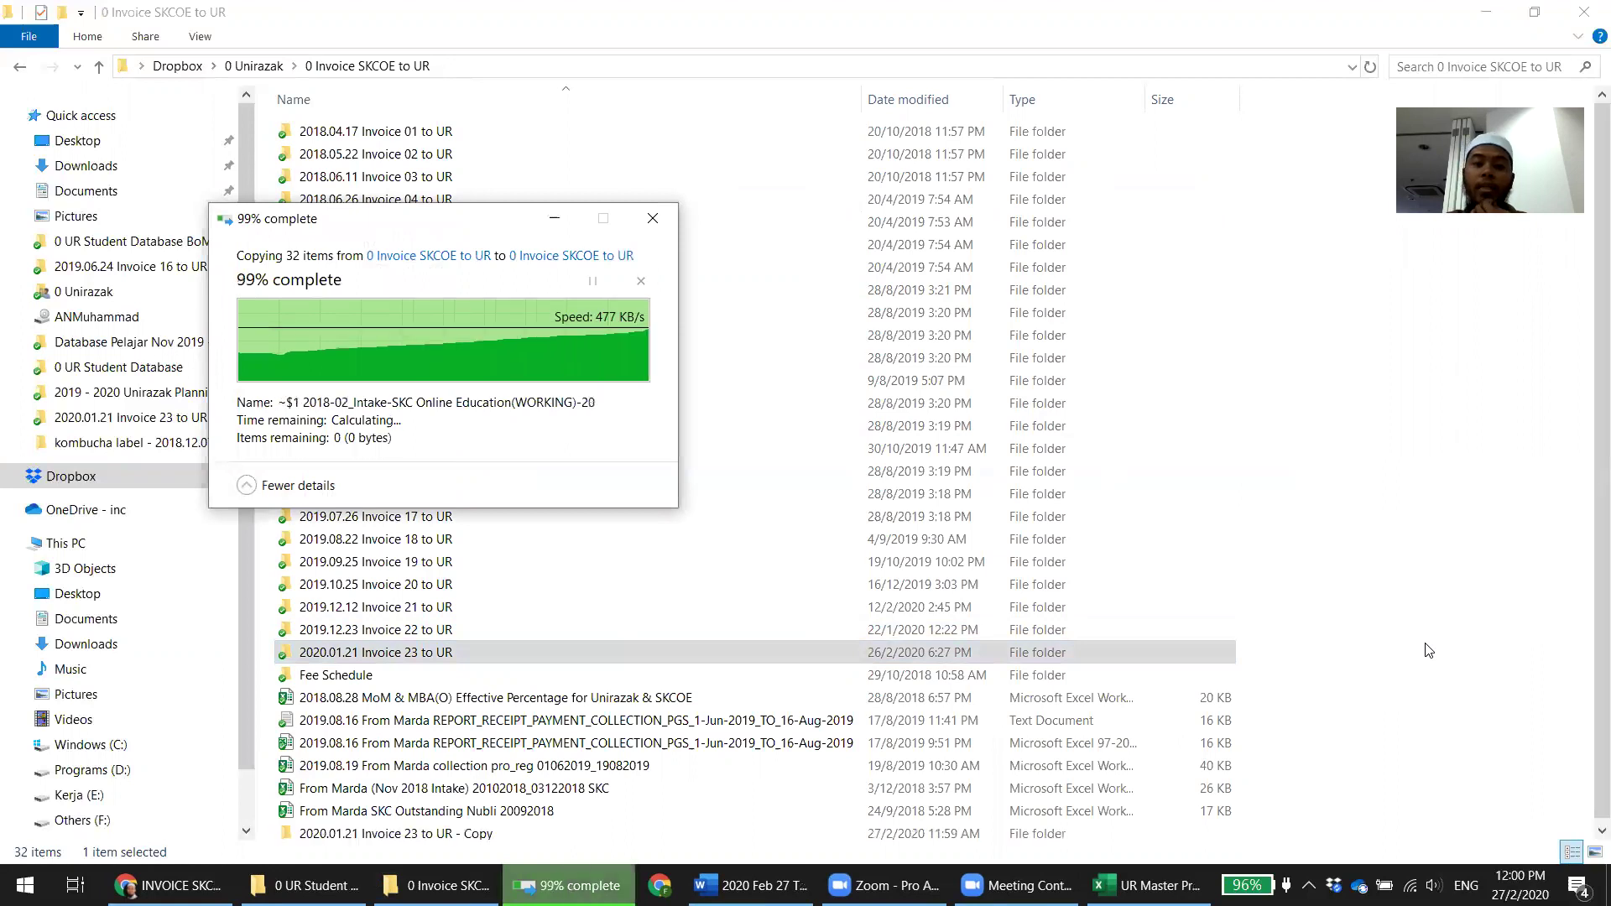
left_click(497, 825)
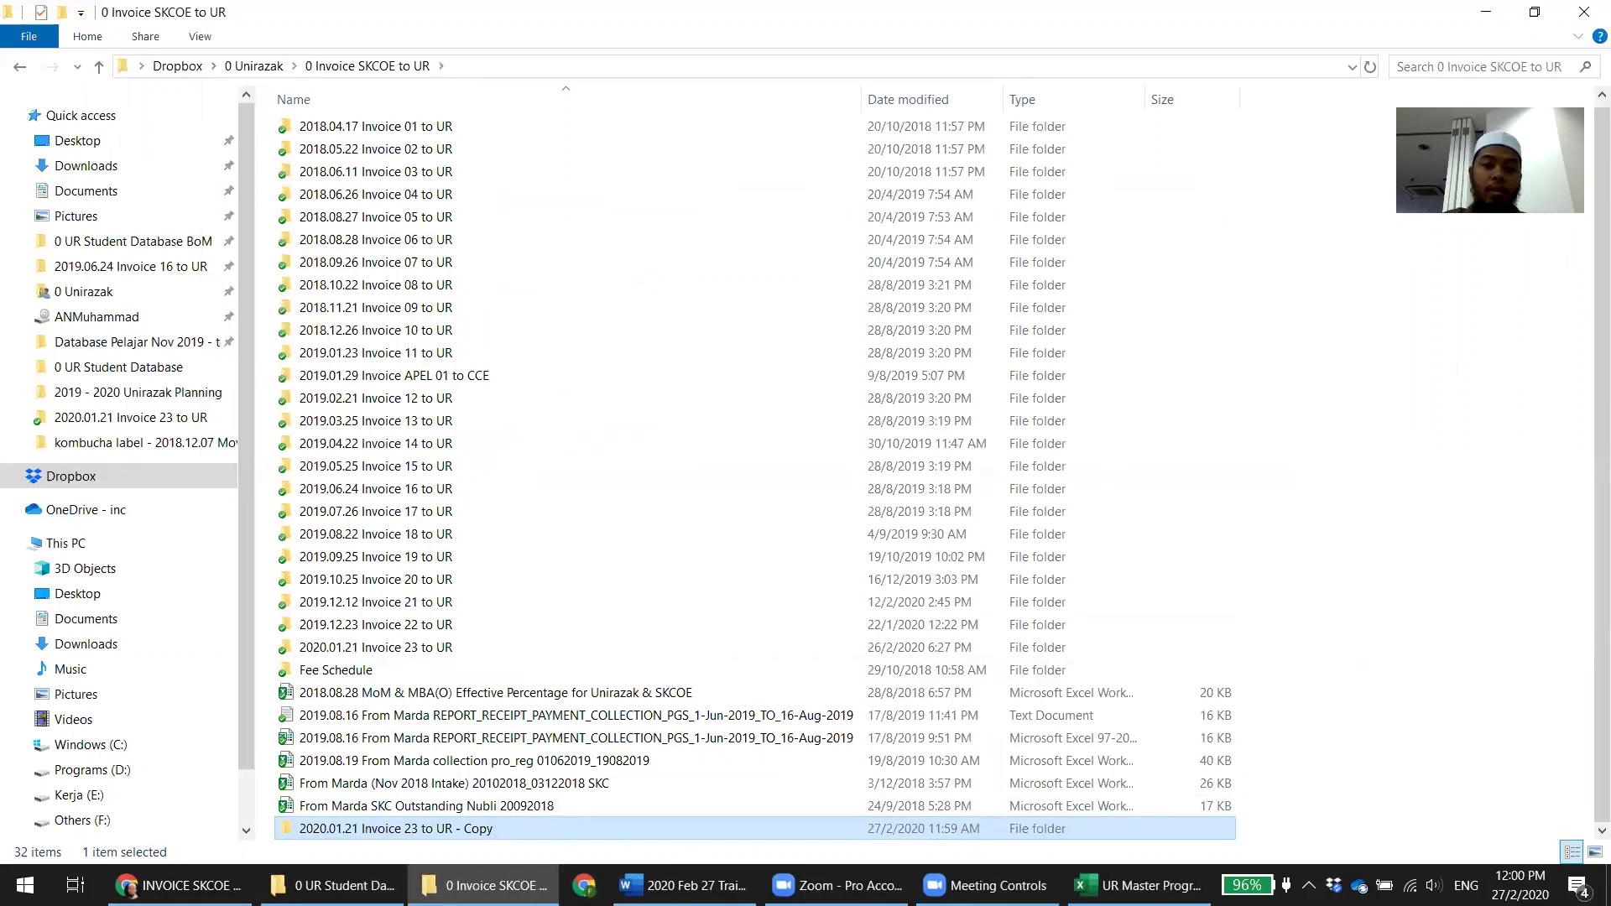
Rename the copied folder to 2020.02.27 Invoice 24 to UR
key("BackSpace")
key("ctrl+z")
key("Home")
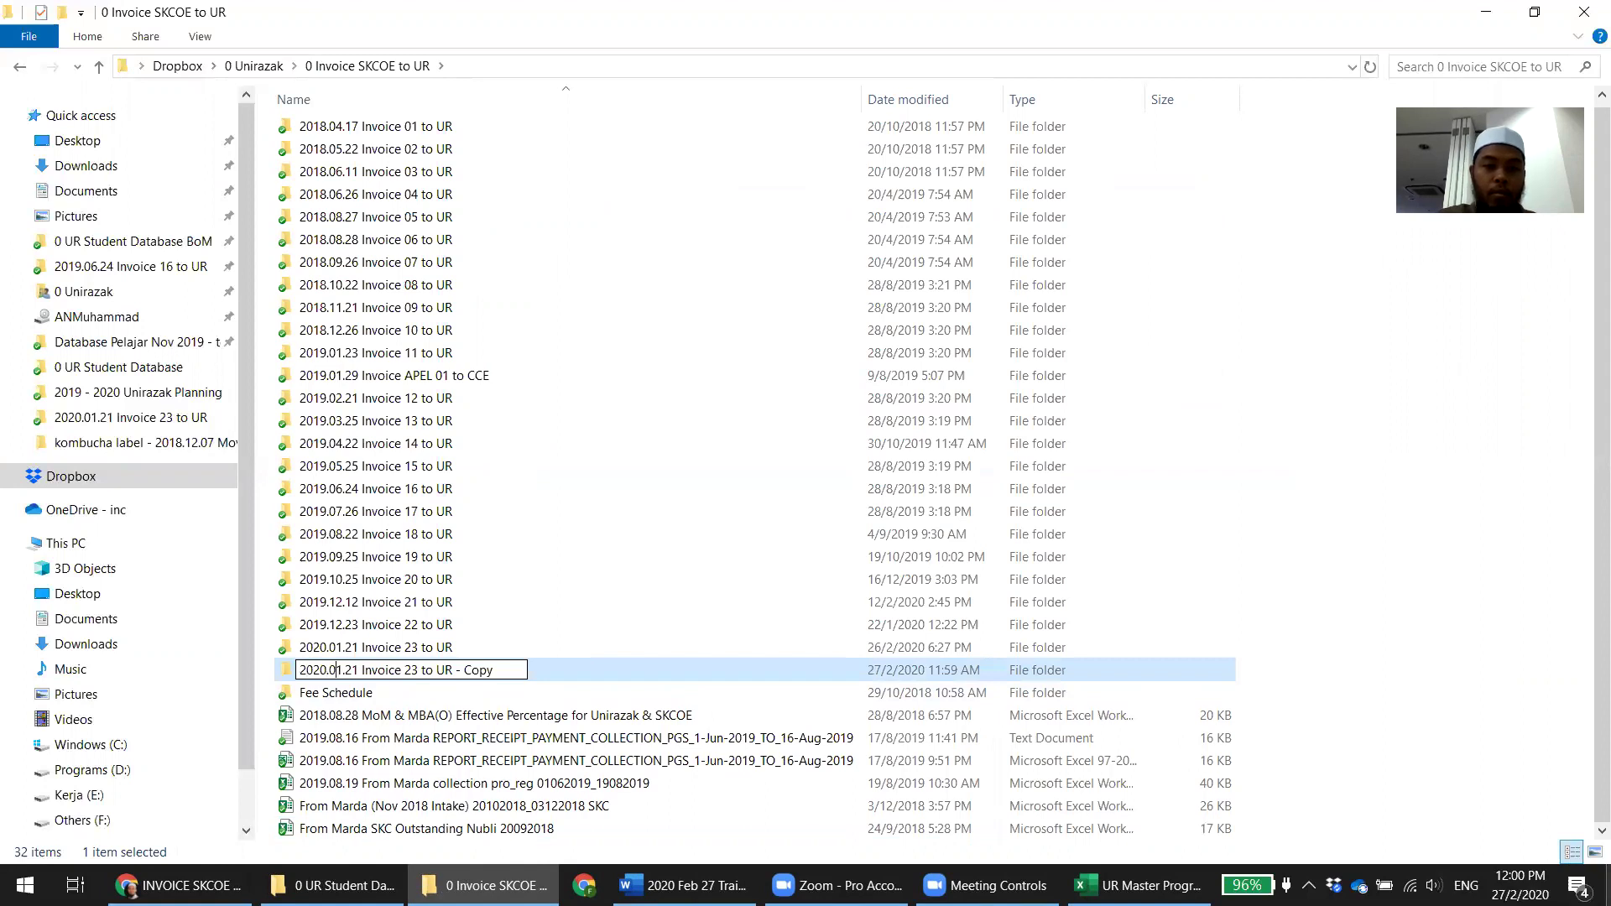
key("BackSpace")
type("2")
key("BackSpace")
type("7")
key("Right")
key("BackSpace")
type("4")
key("BackSpace")
key("BackSpace")
key("BackSpace")
key("BackSpace")
key("BackSpace")
key("BackSpace")
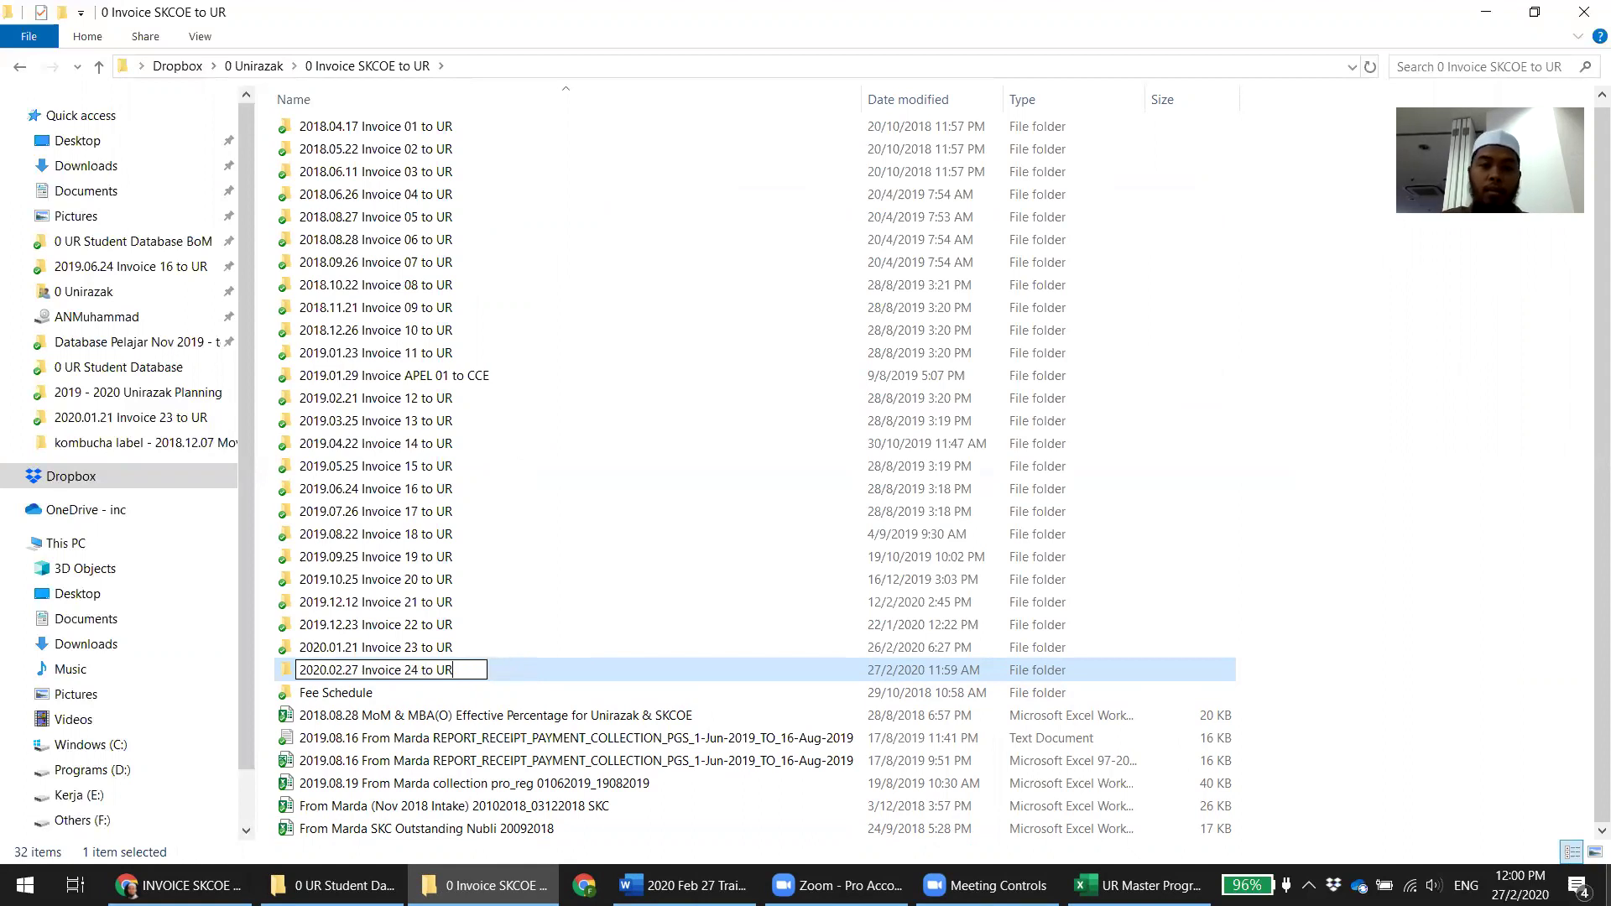
key("Return")
key("Return")
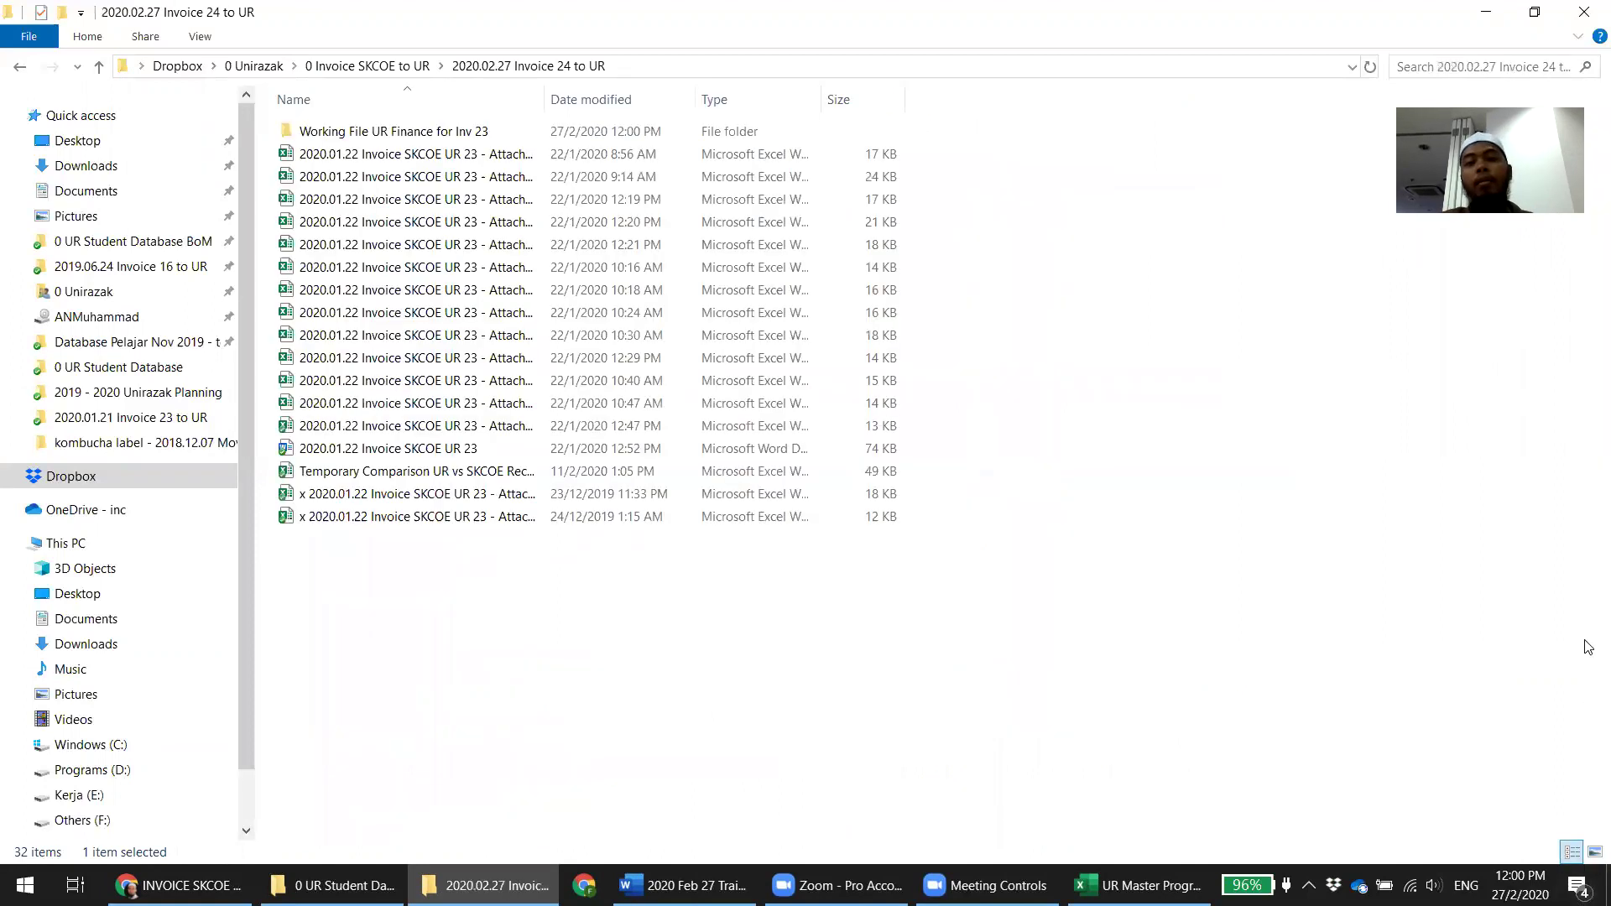
Rename the working subfolder to Working File UR Finance for Inv 24
double_click(544, 109)
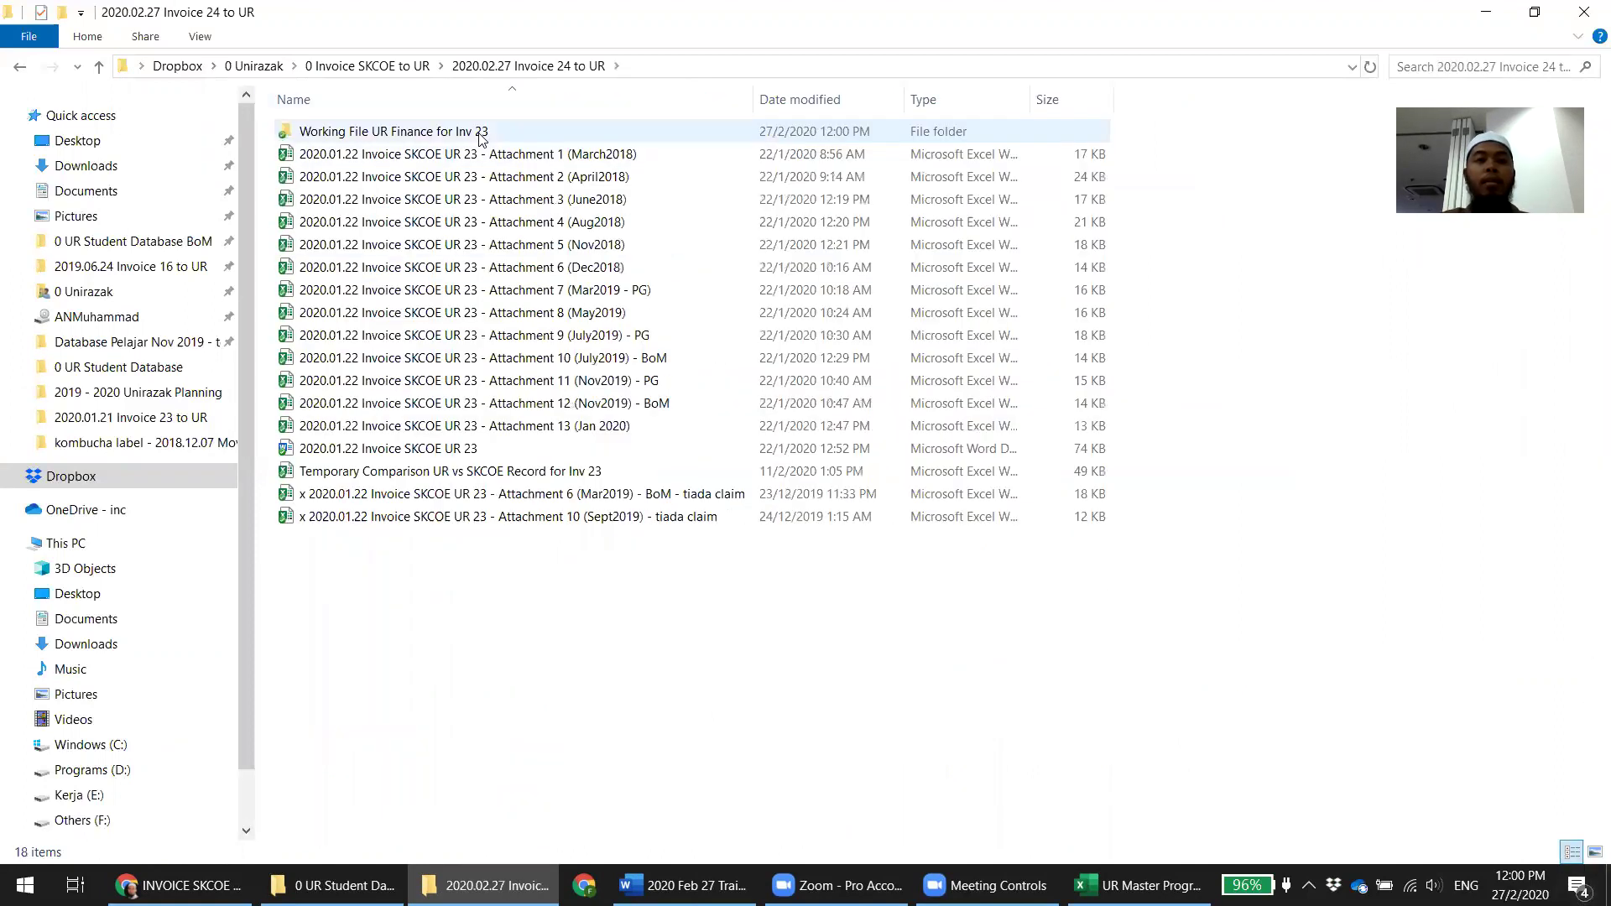
key("F2")
key("End")
key("BackSpace")
type("4")
key("Return")
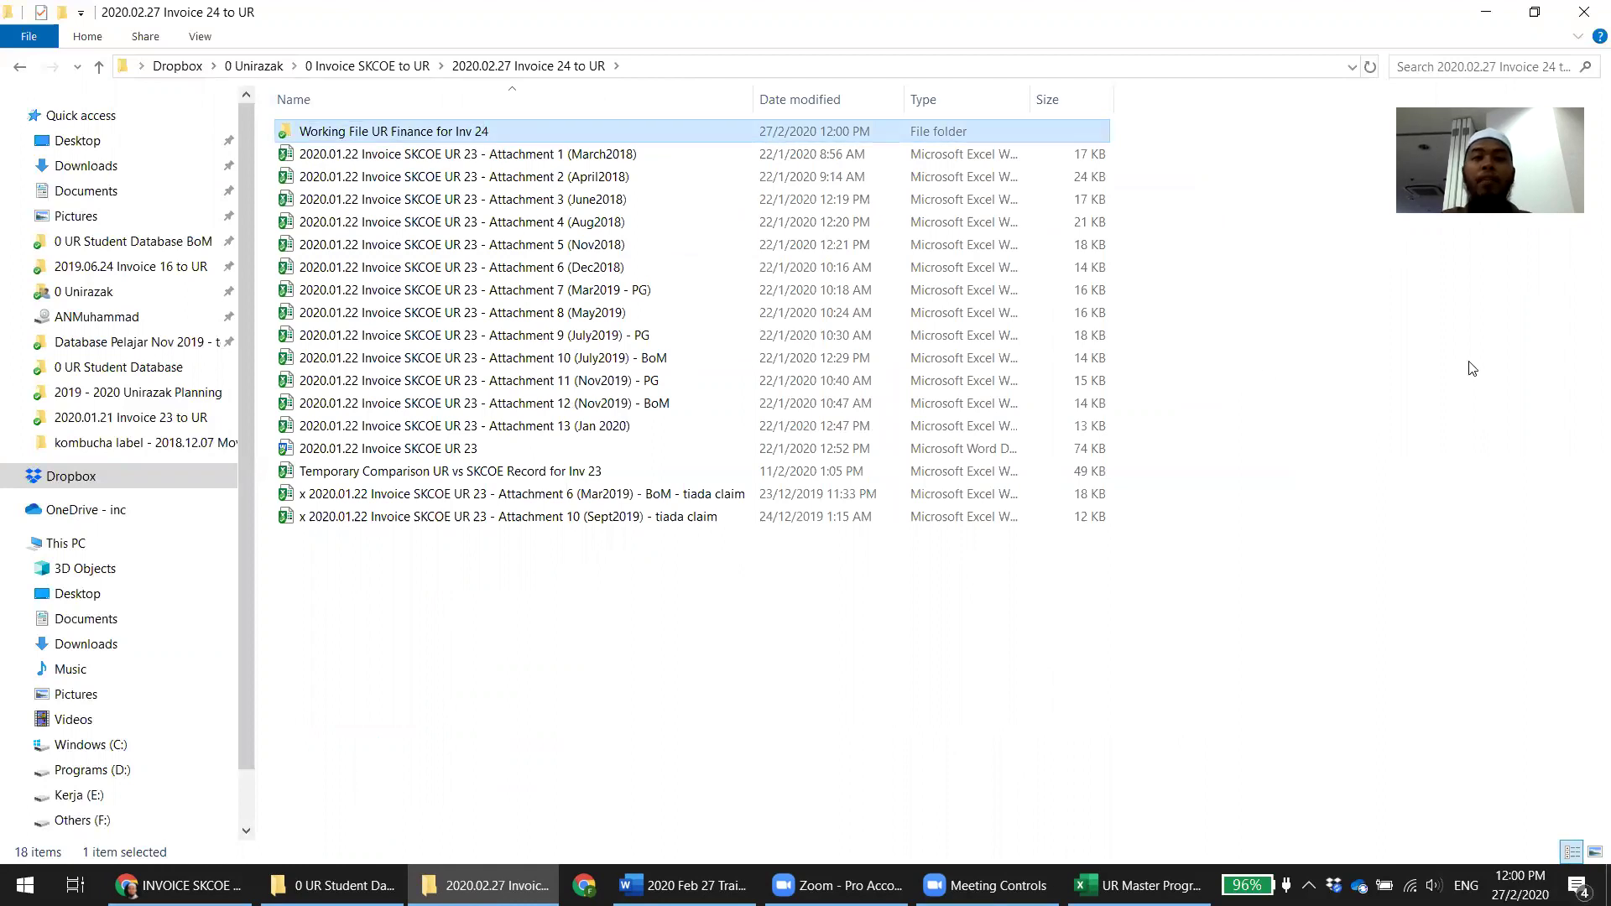
left_click(1330, 391)
Look inside the Inv 24 working folder, go back up, and return to the Word notes
double_click(365, 134)
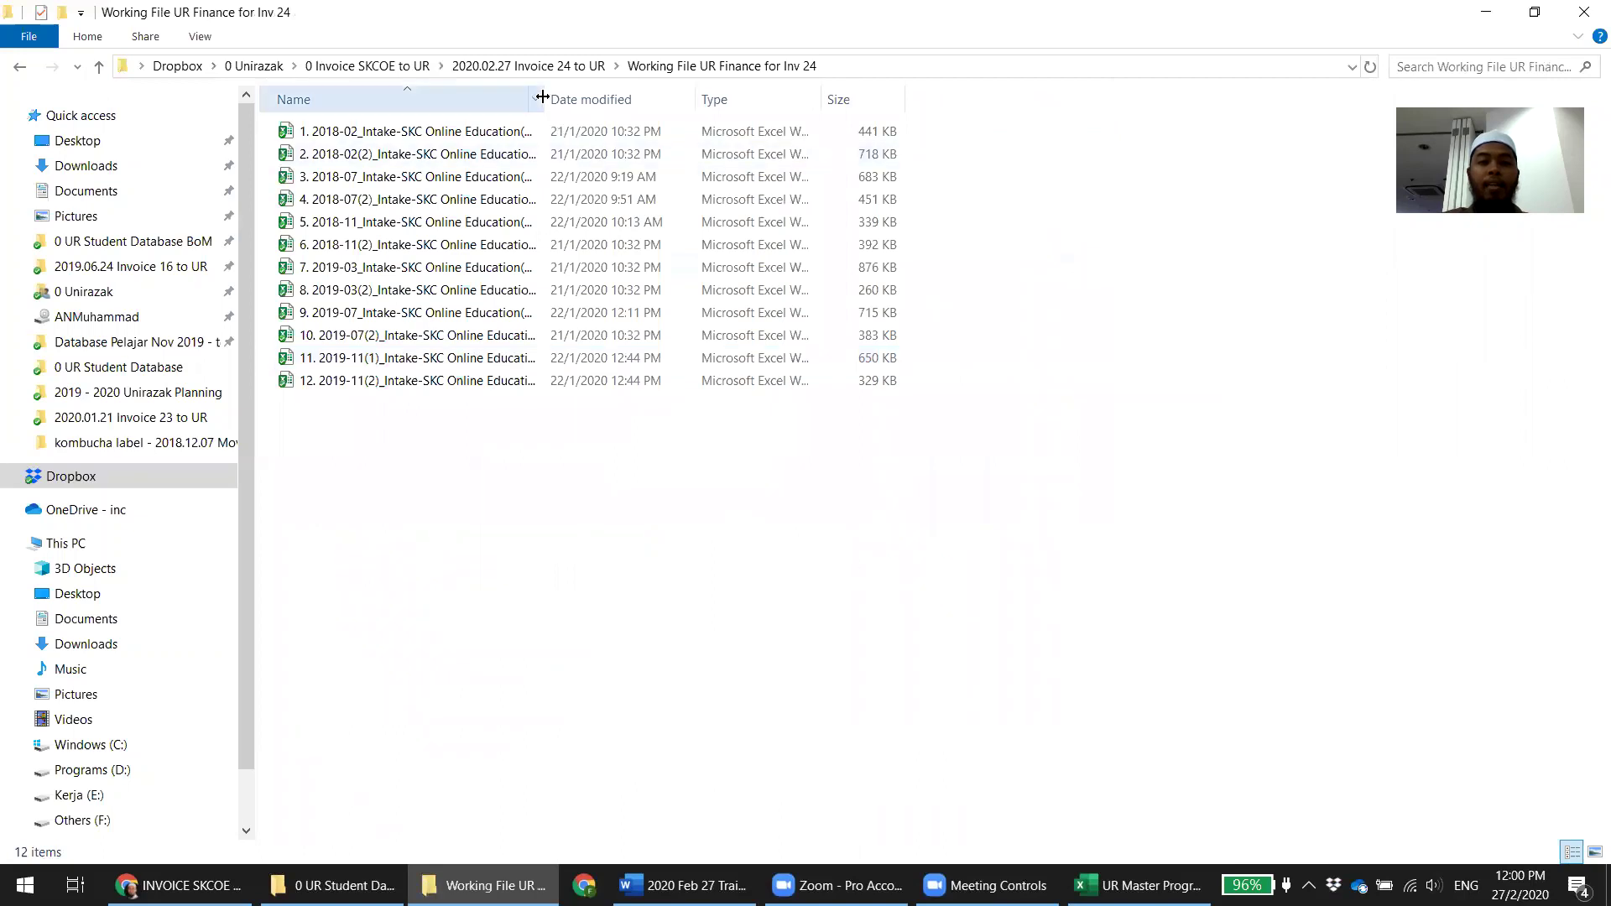
double_click(544, 99)
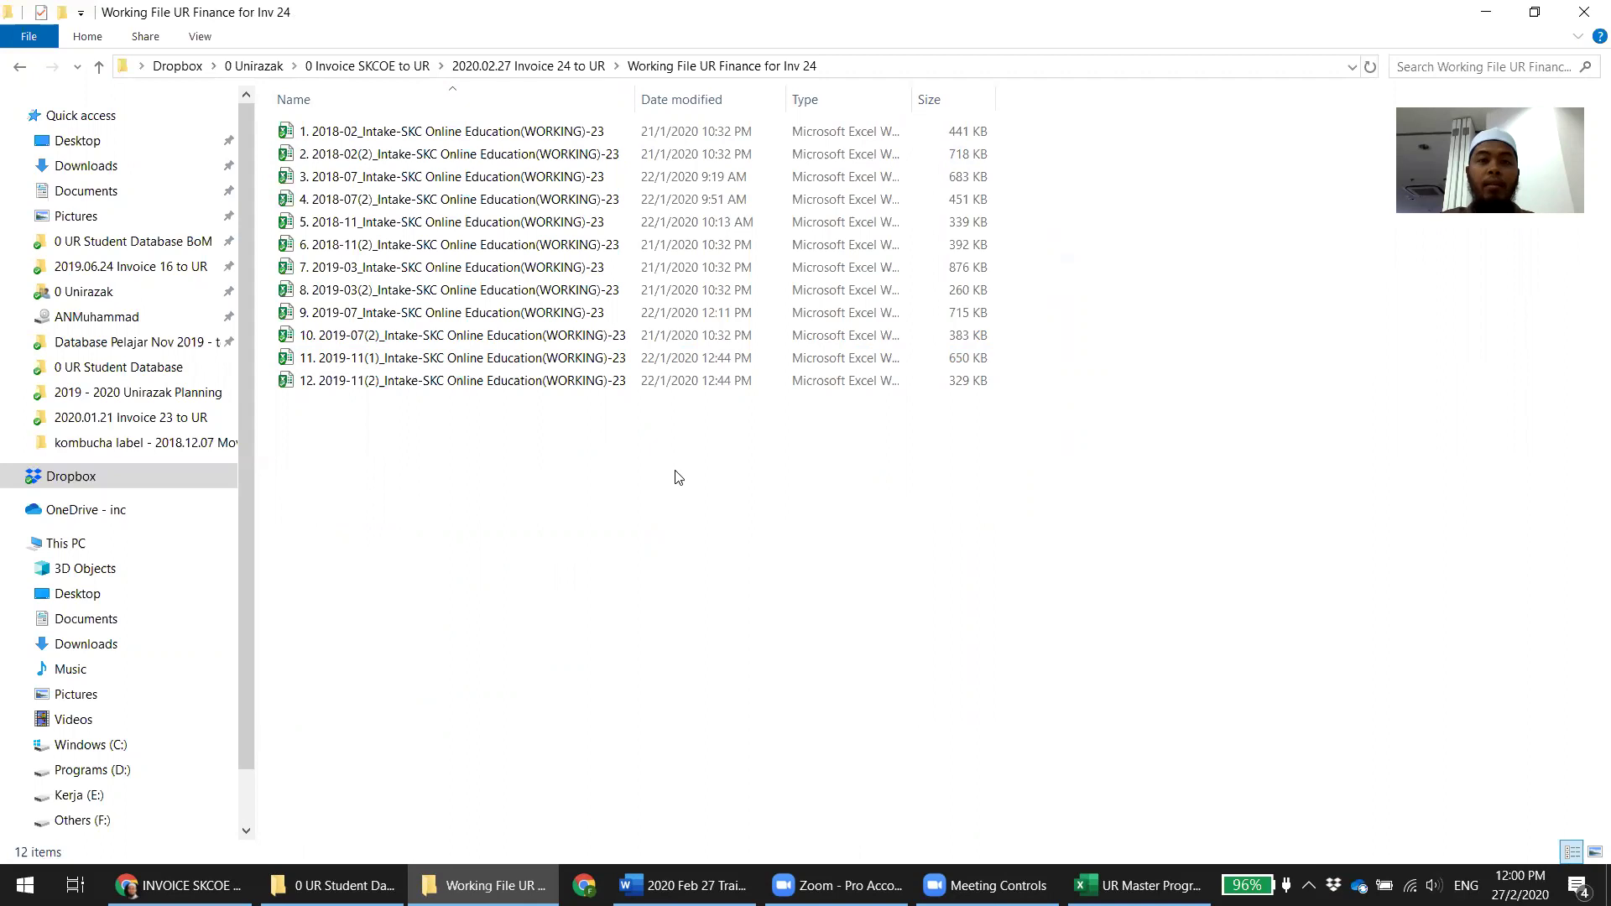
key("BackSpace")
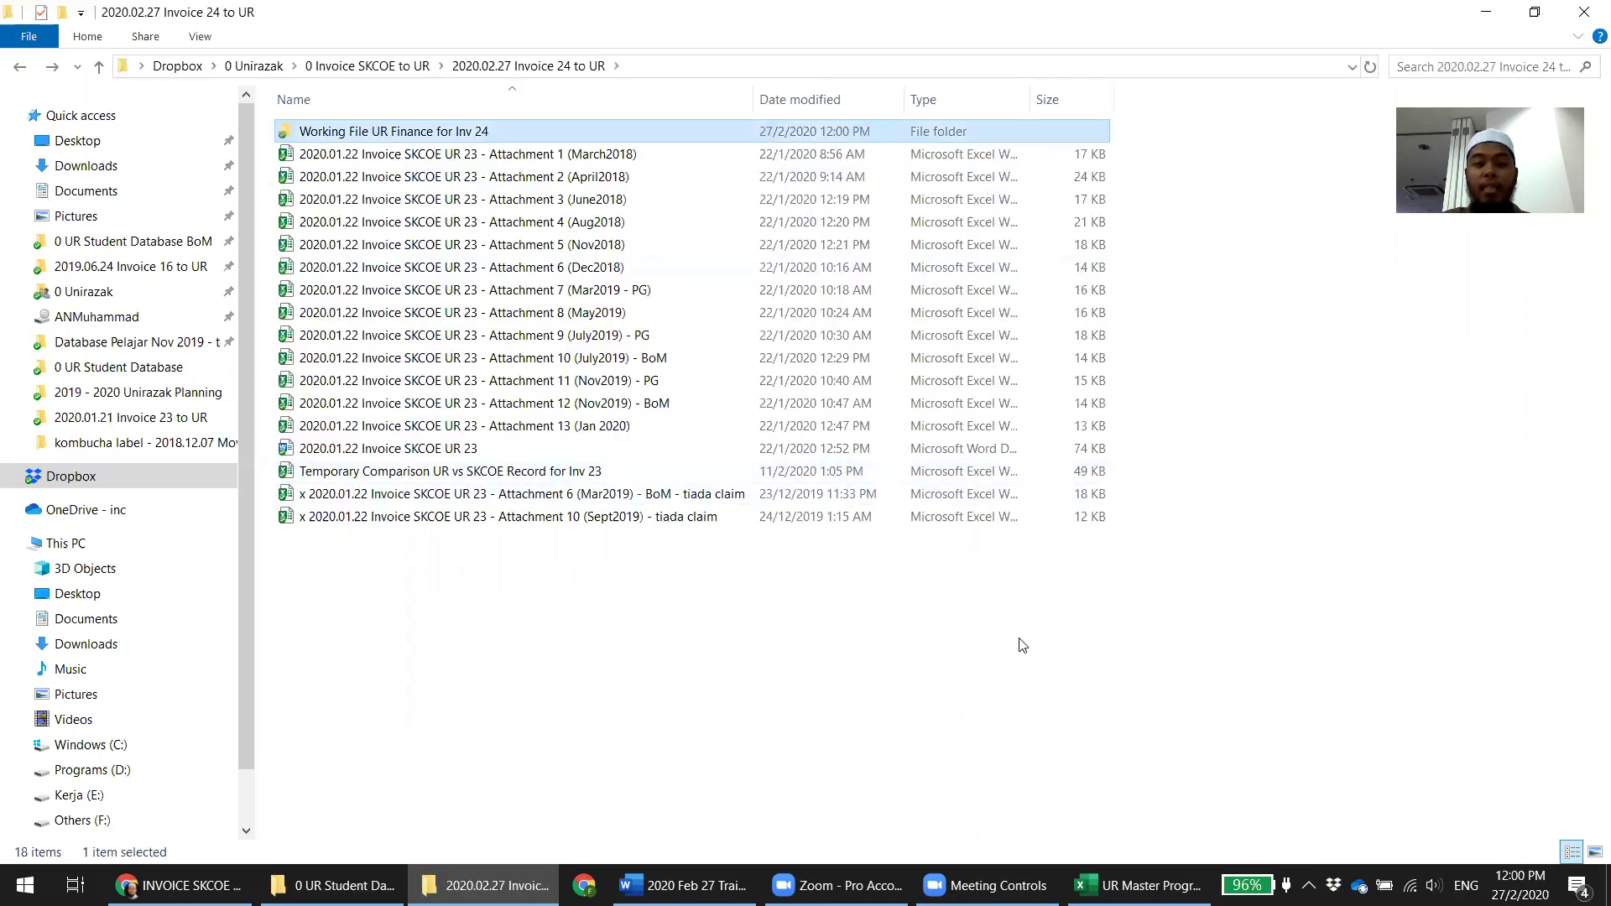
key("alt+Tab")
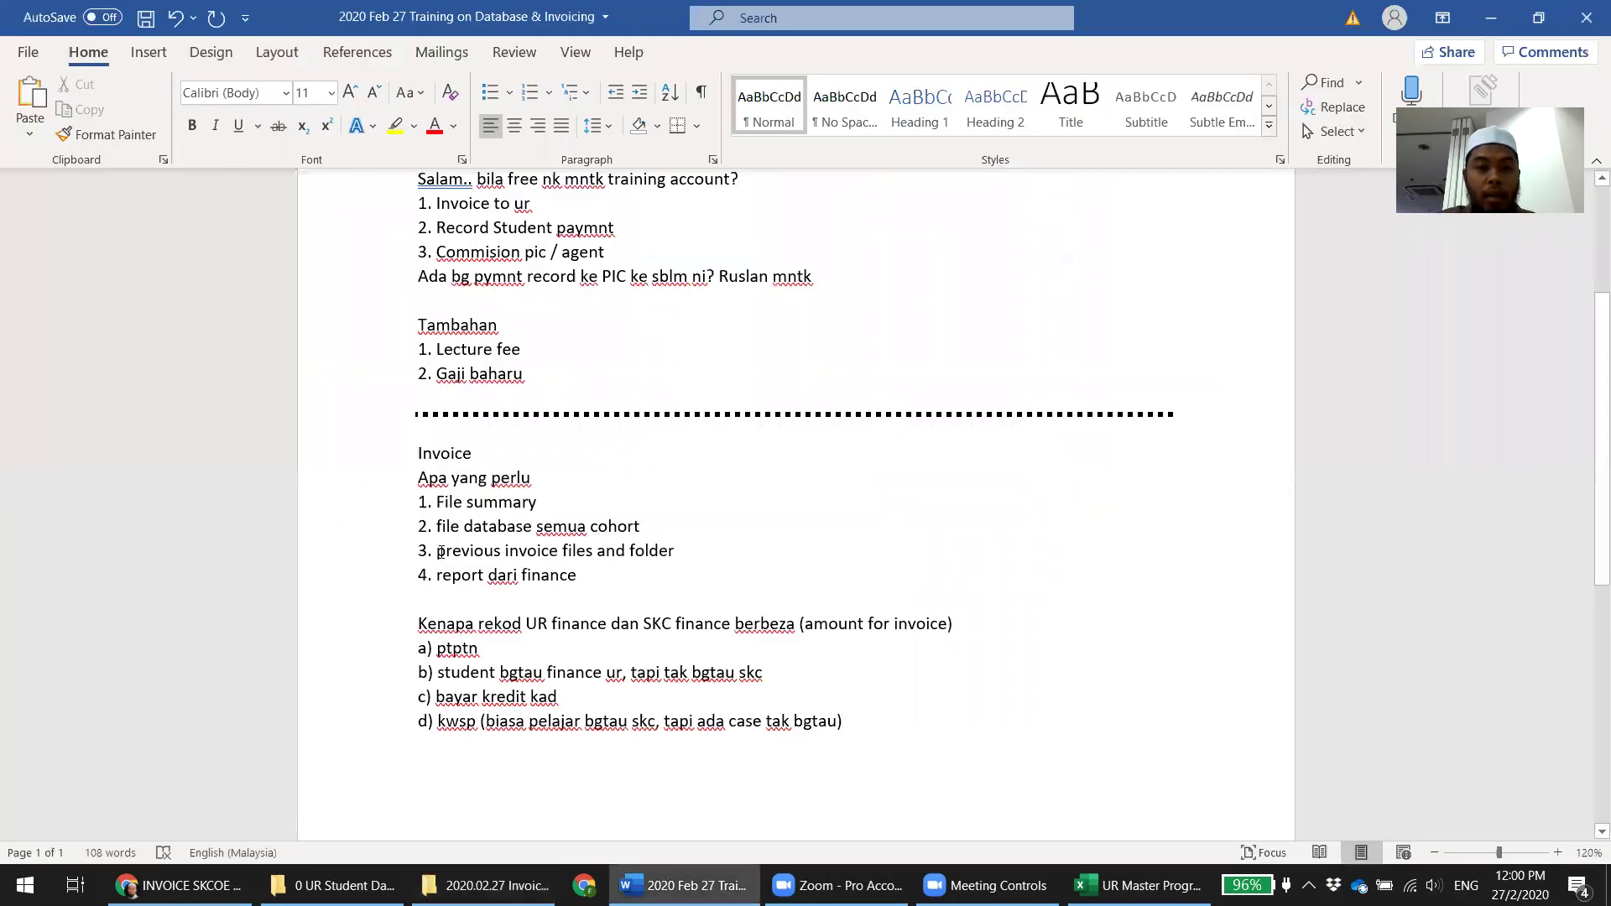
Highlight the 'previous invoice files and folder' note, then go back to the Invoice 24 folder
left_click_drag(428, 550, 668, 554)
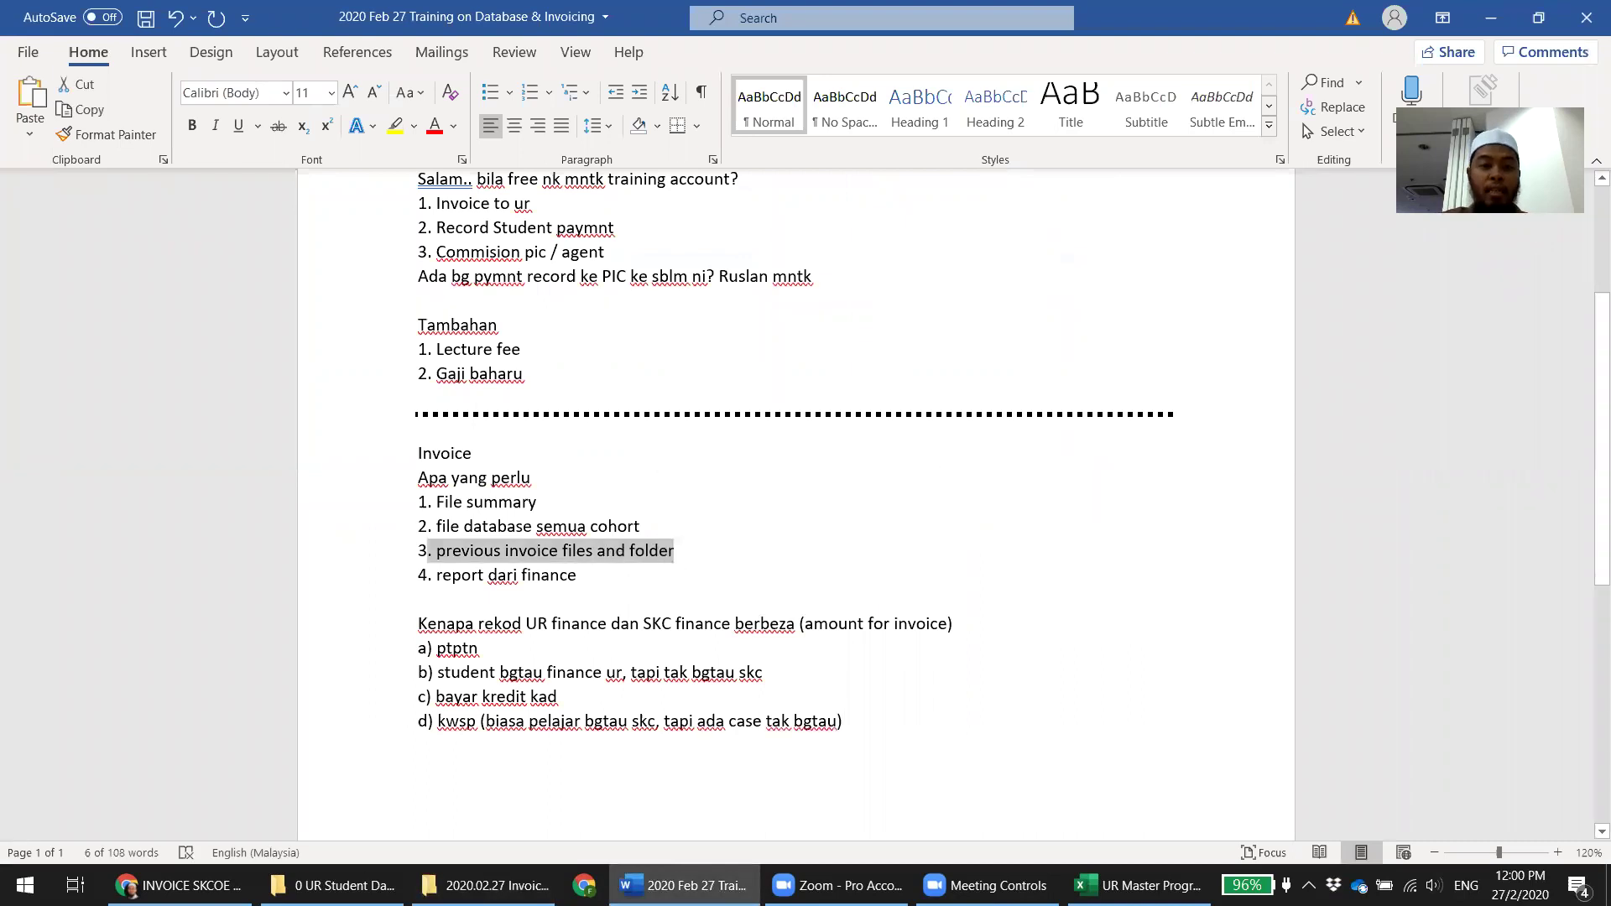
left_click(489, 885)
key("alt+Left")
key("alt+Right")
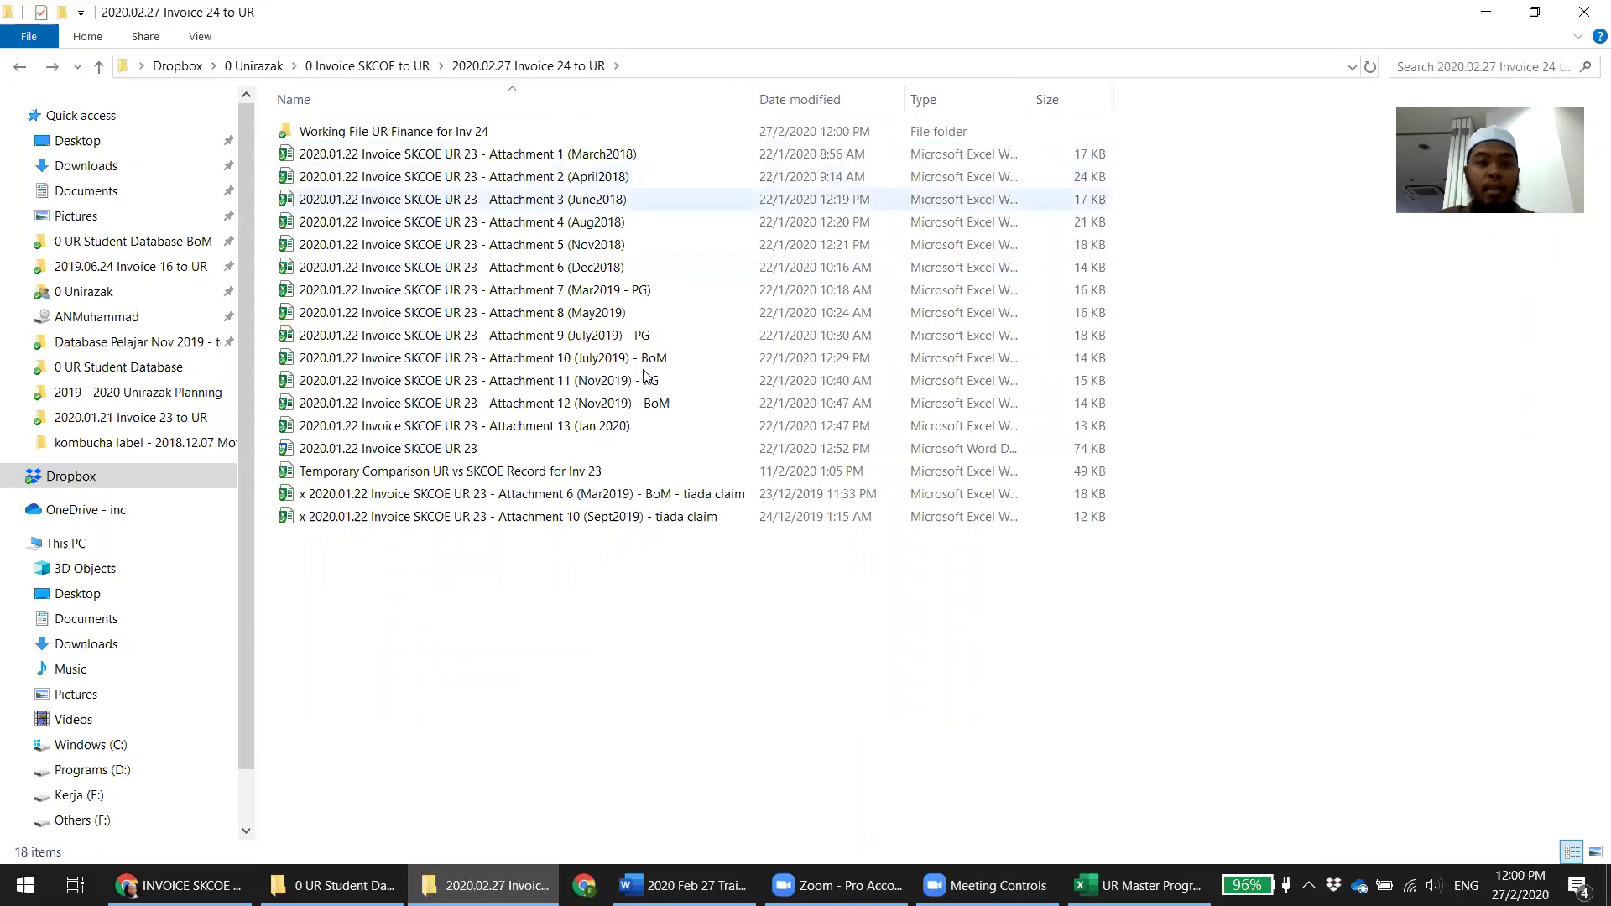
Glance at the Invoice 23 folder, then open Invoice 24's Working File UR Finance for Inv 24 folder
key("alt+Left")
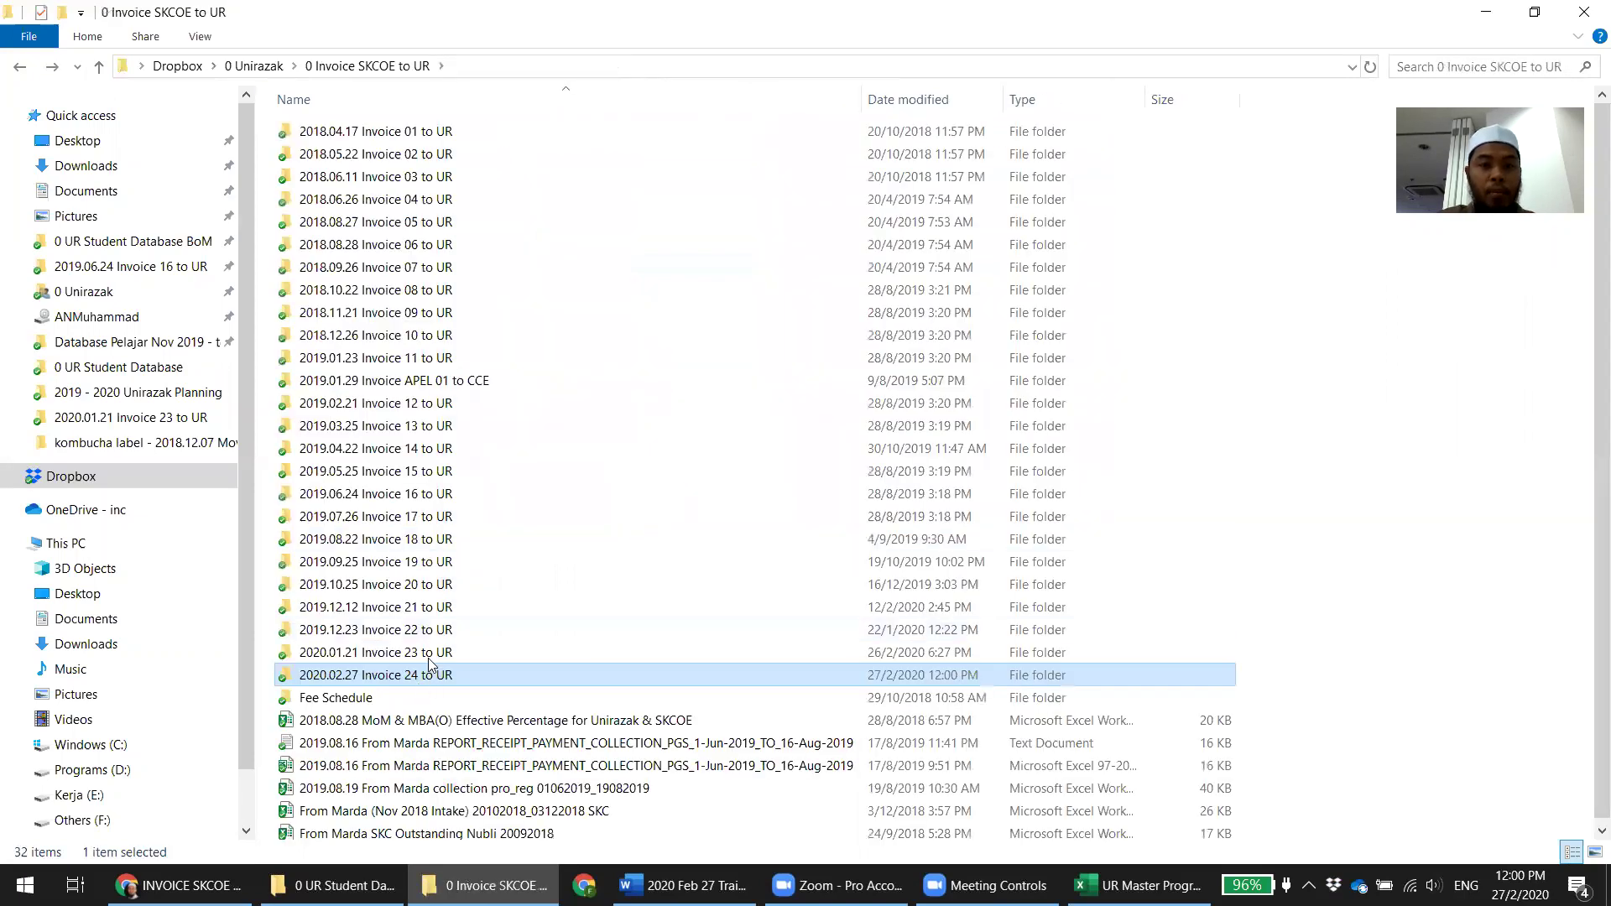
double_click(429, 658)
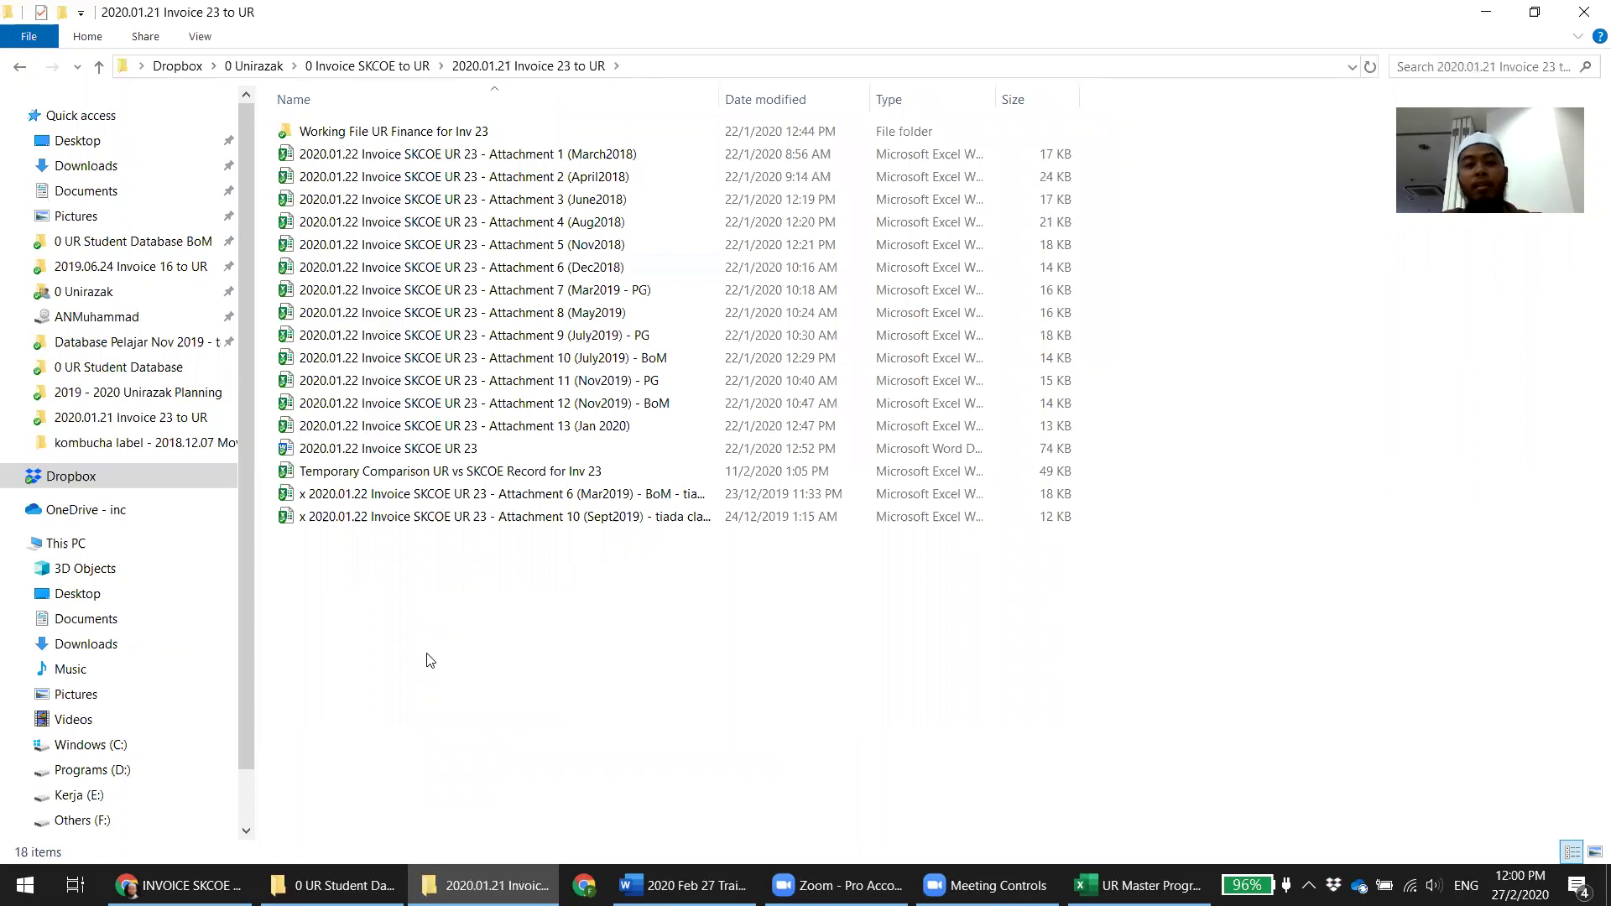
key("alt+Left")
double_click(411, 680)
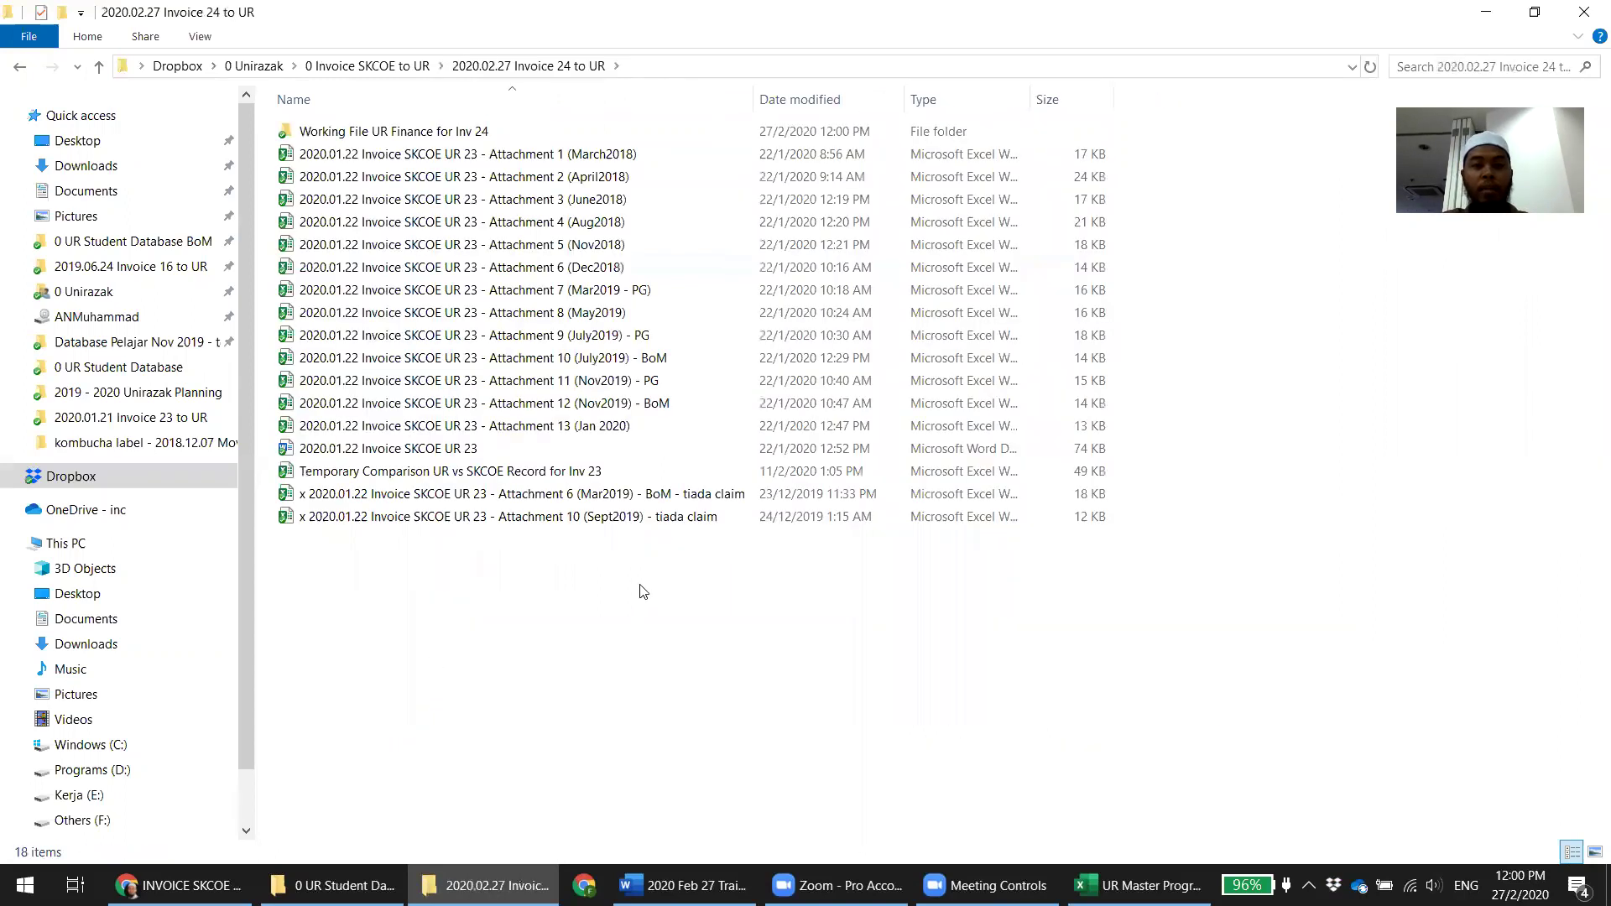
double_click(501, 139)
Delete all 12 old Inv 23 files from the working folder for everyone
key("ctrl+a")
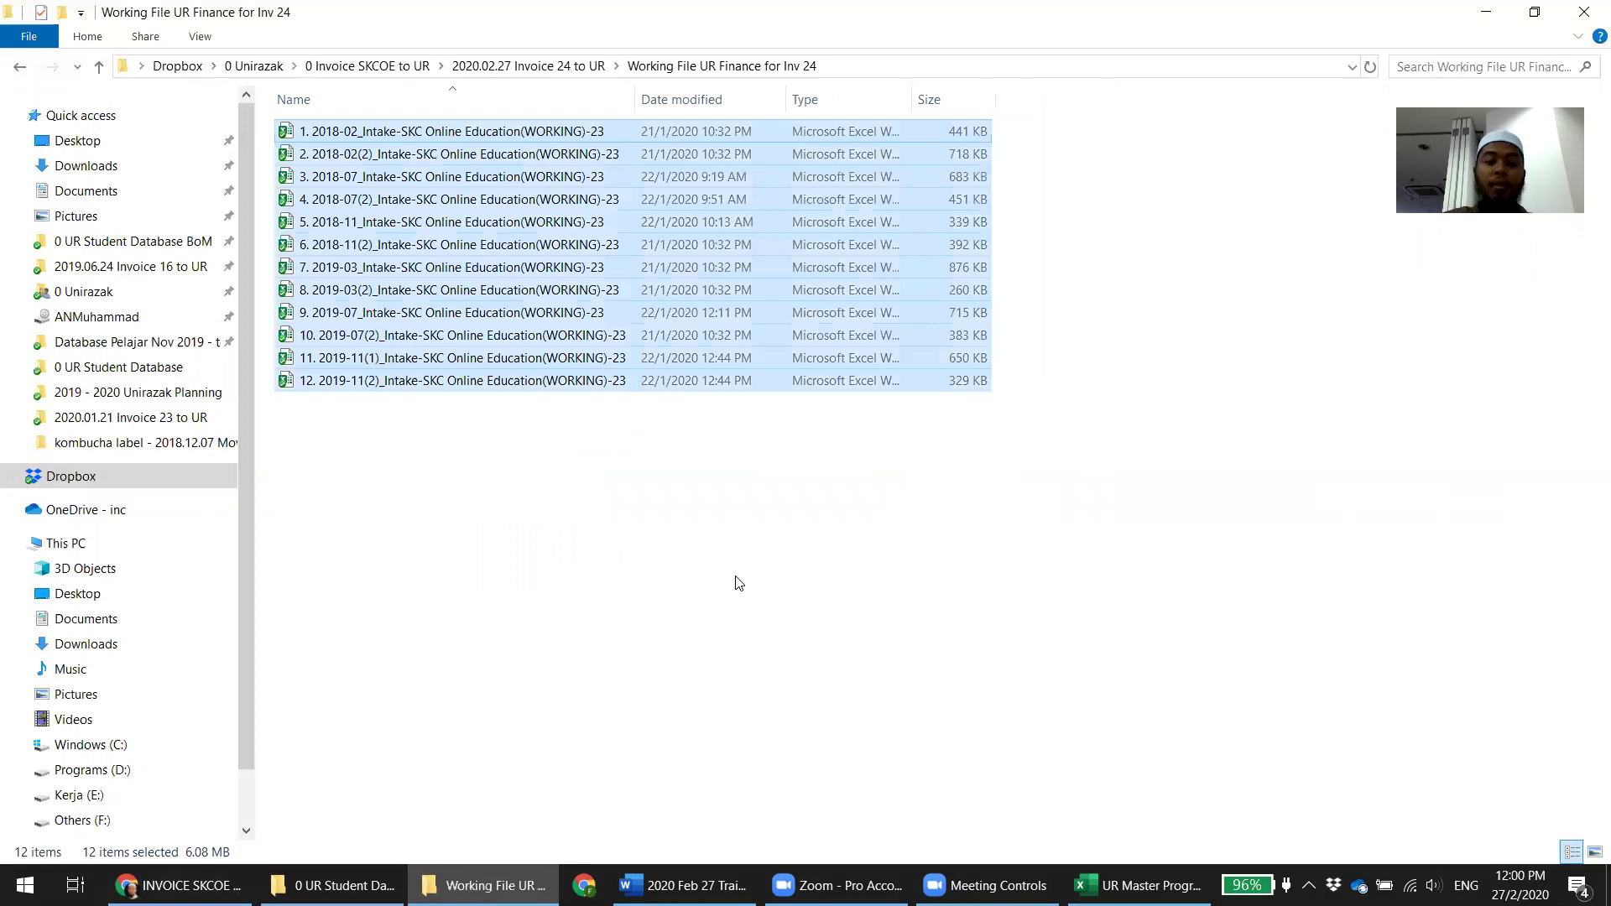
key("Delete")
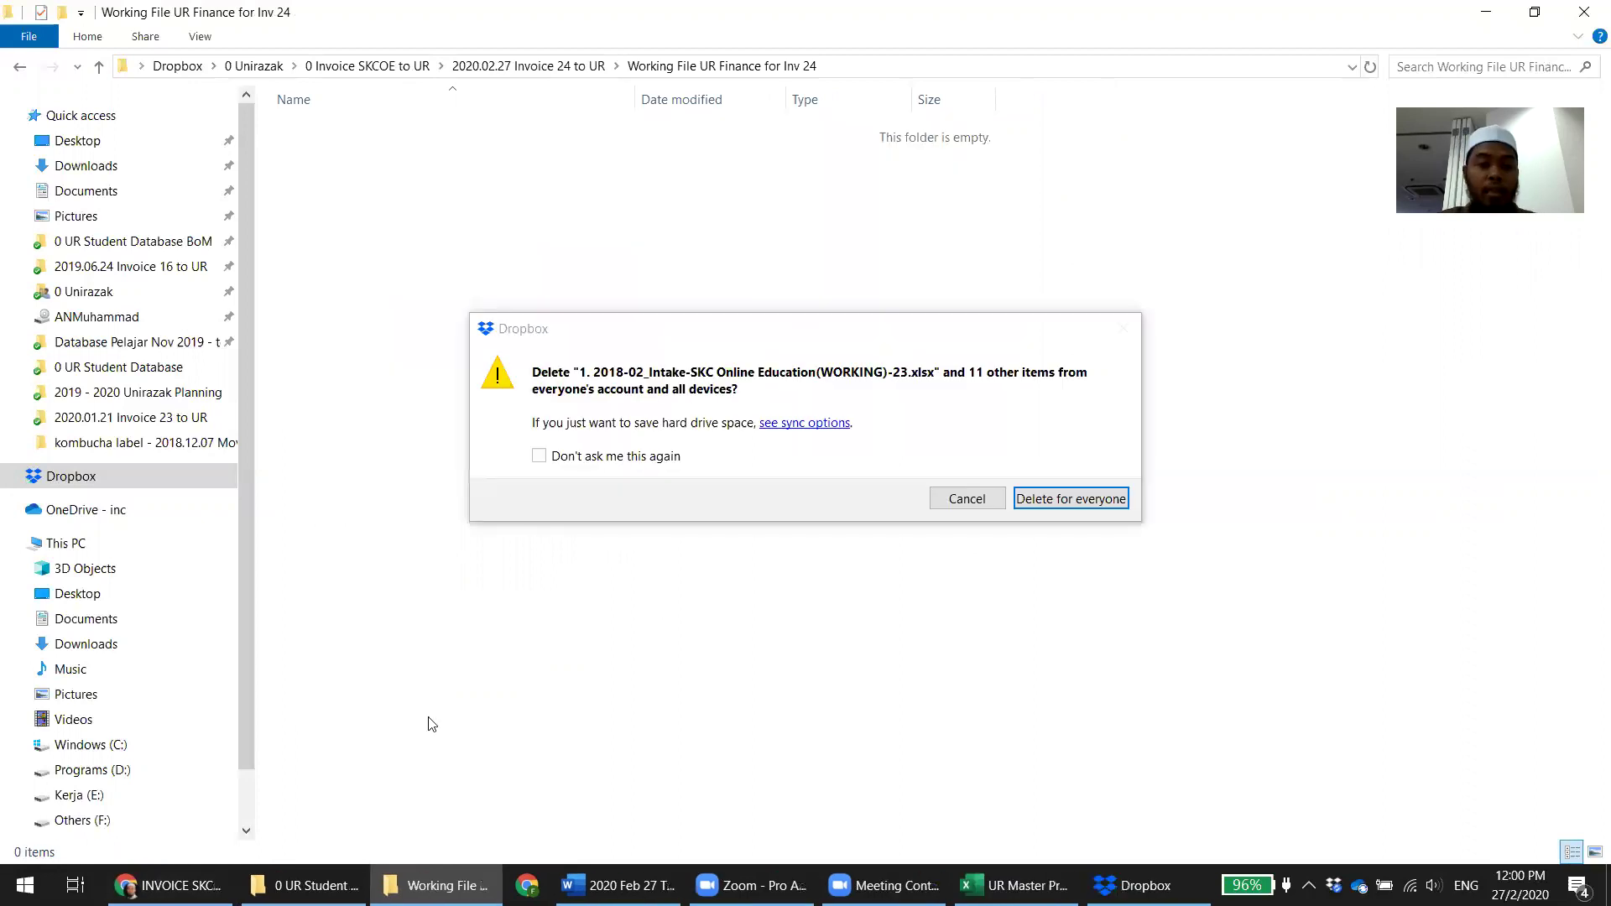
left_click(1070, 499)
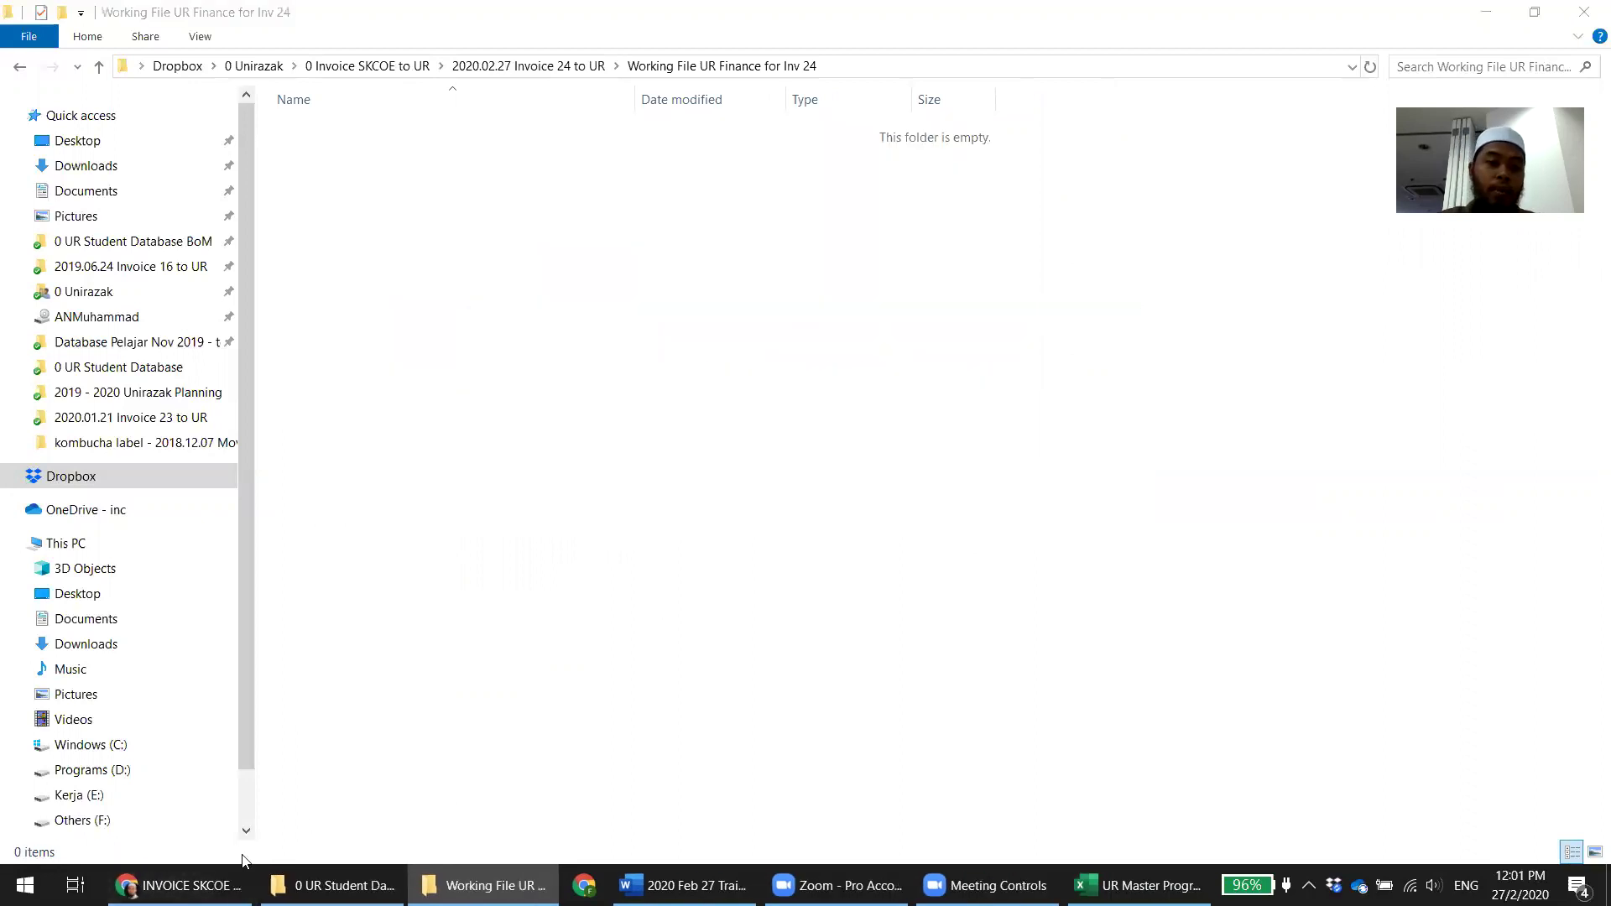
left_click(172, 885)
scroll(889, 629, "down", 12)
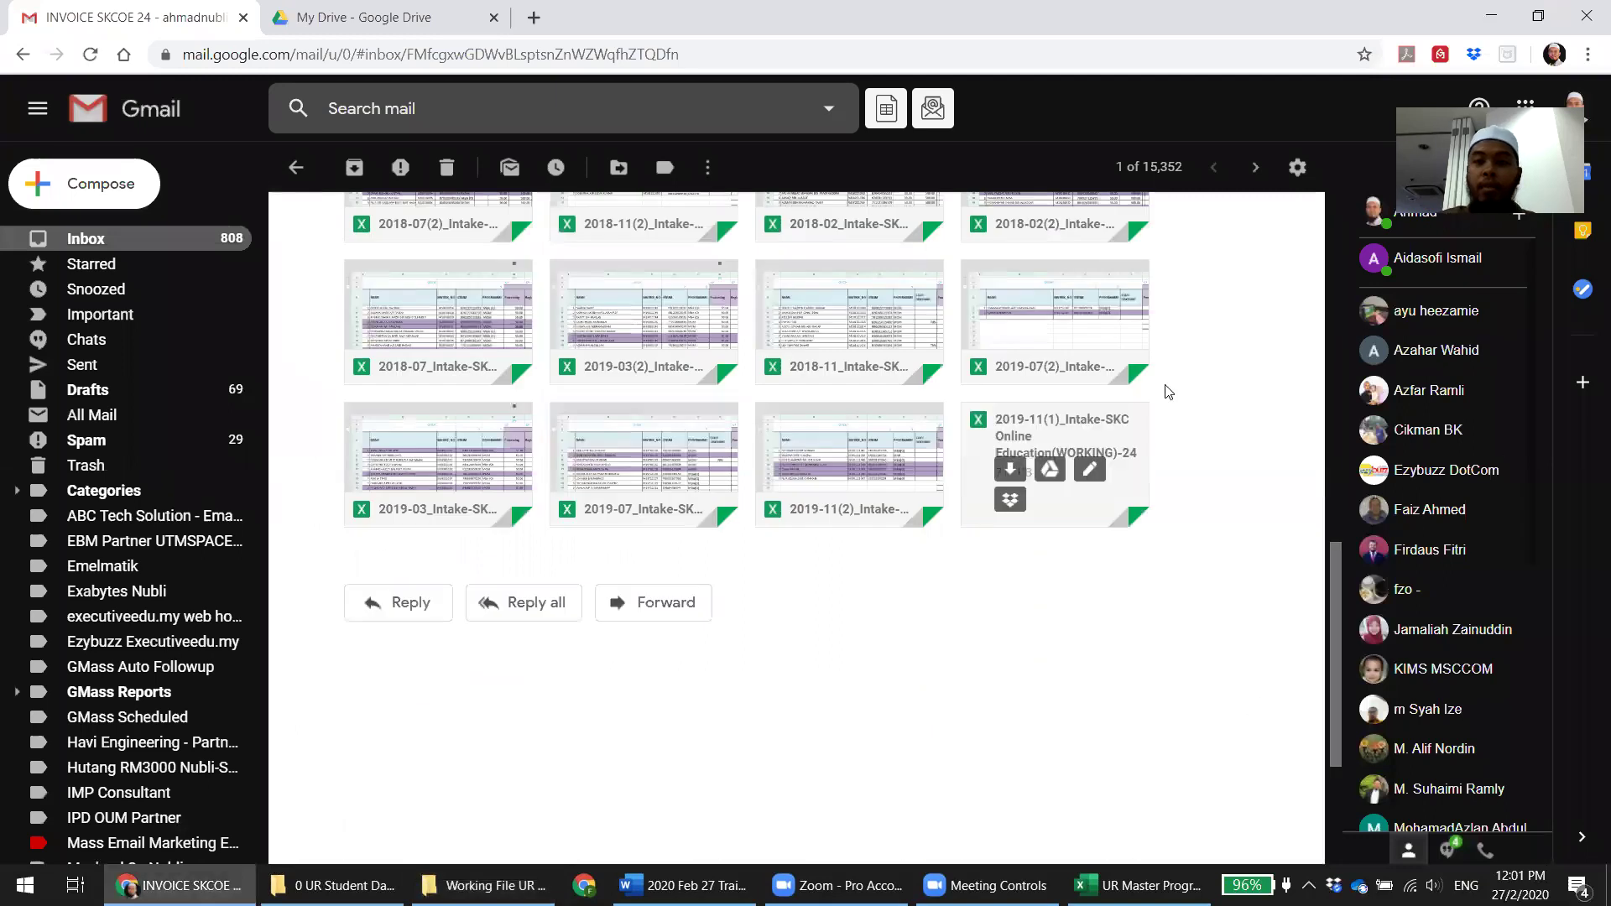
Download the Invoice SKCOE 24 email's 12 attachments as one zip and return to the summary report
scroll(1162, 388, "up", 3)
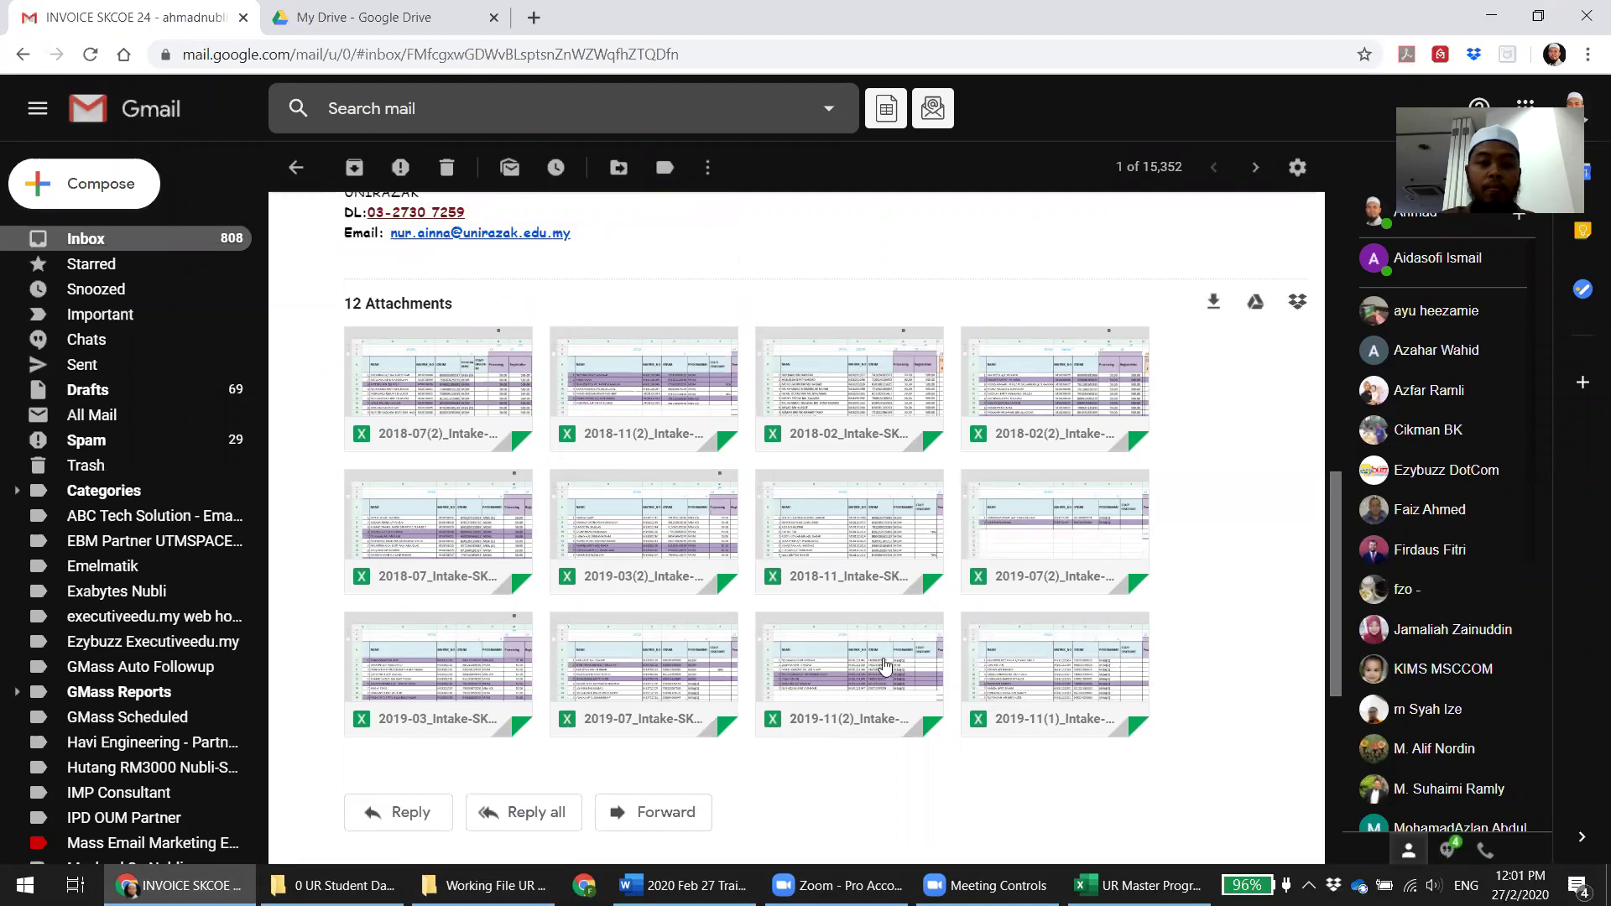
left_click(1212, 304)
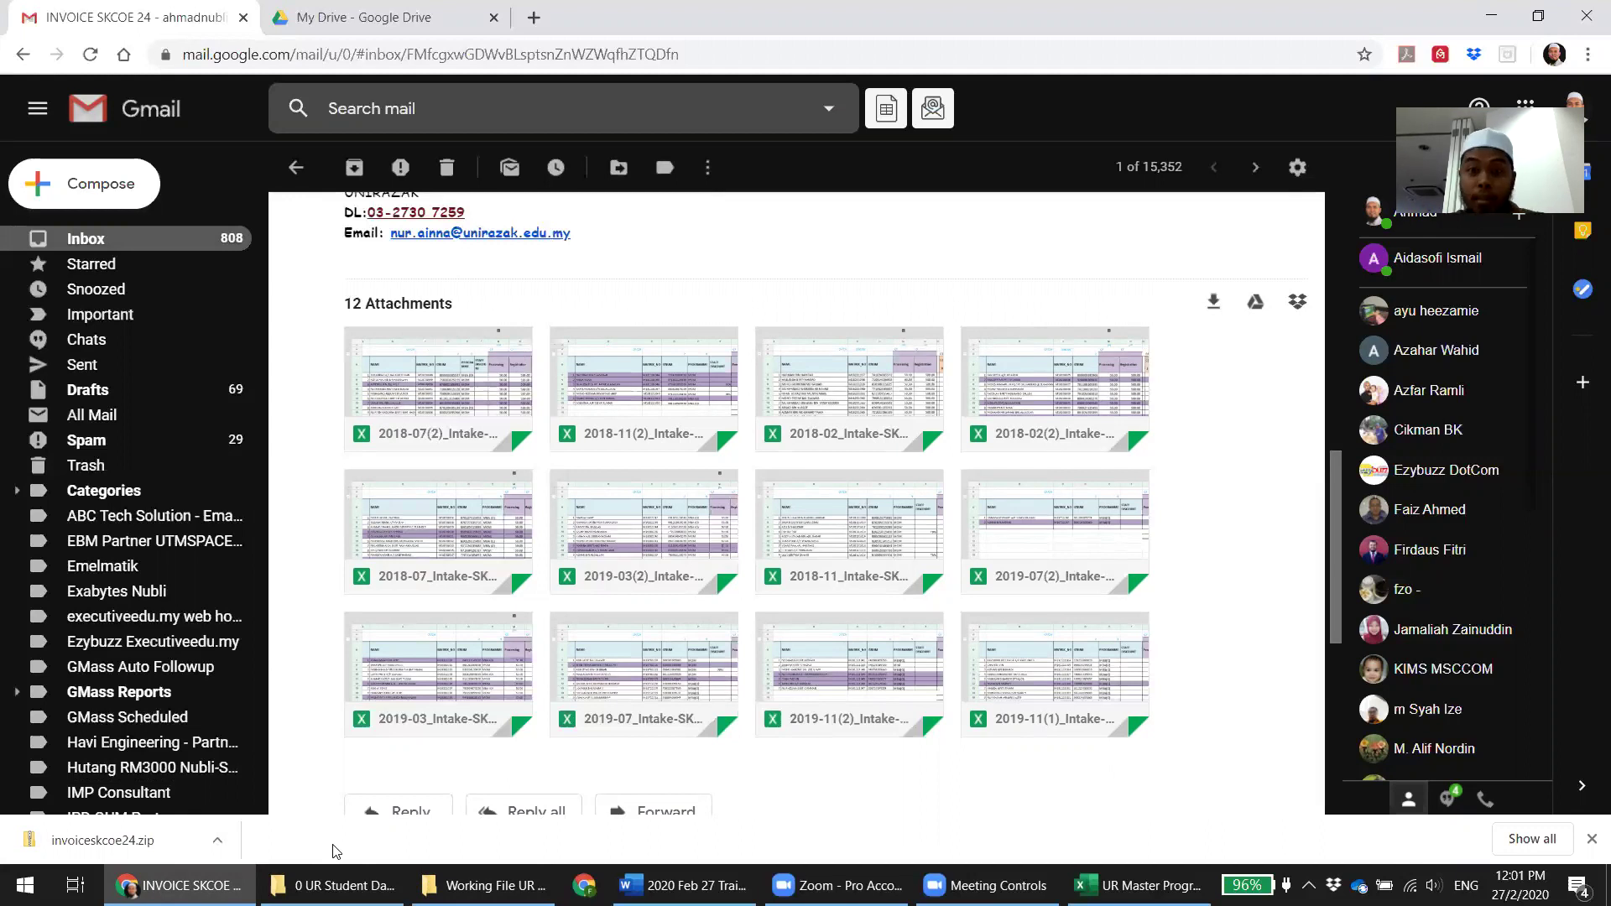
left_click(1143, 885)
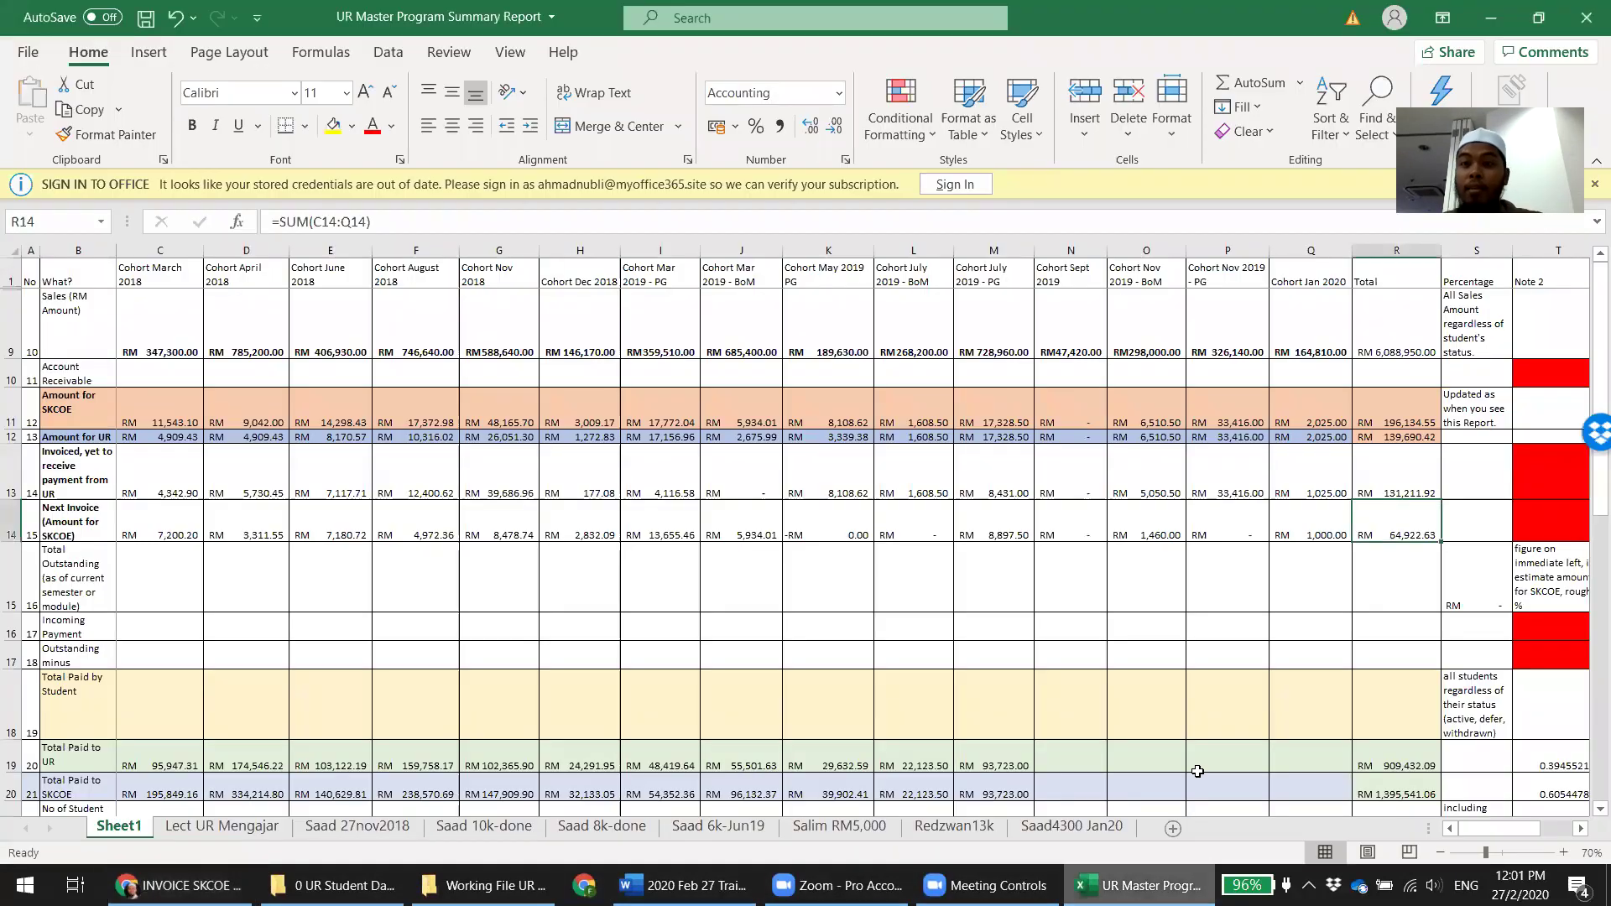
Read the status-bar Sum of Next Invoice row C14:R14, then show the invoiceskcoe24 zip in Downloads
left_click_drag(151, 527, 1423, 523)
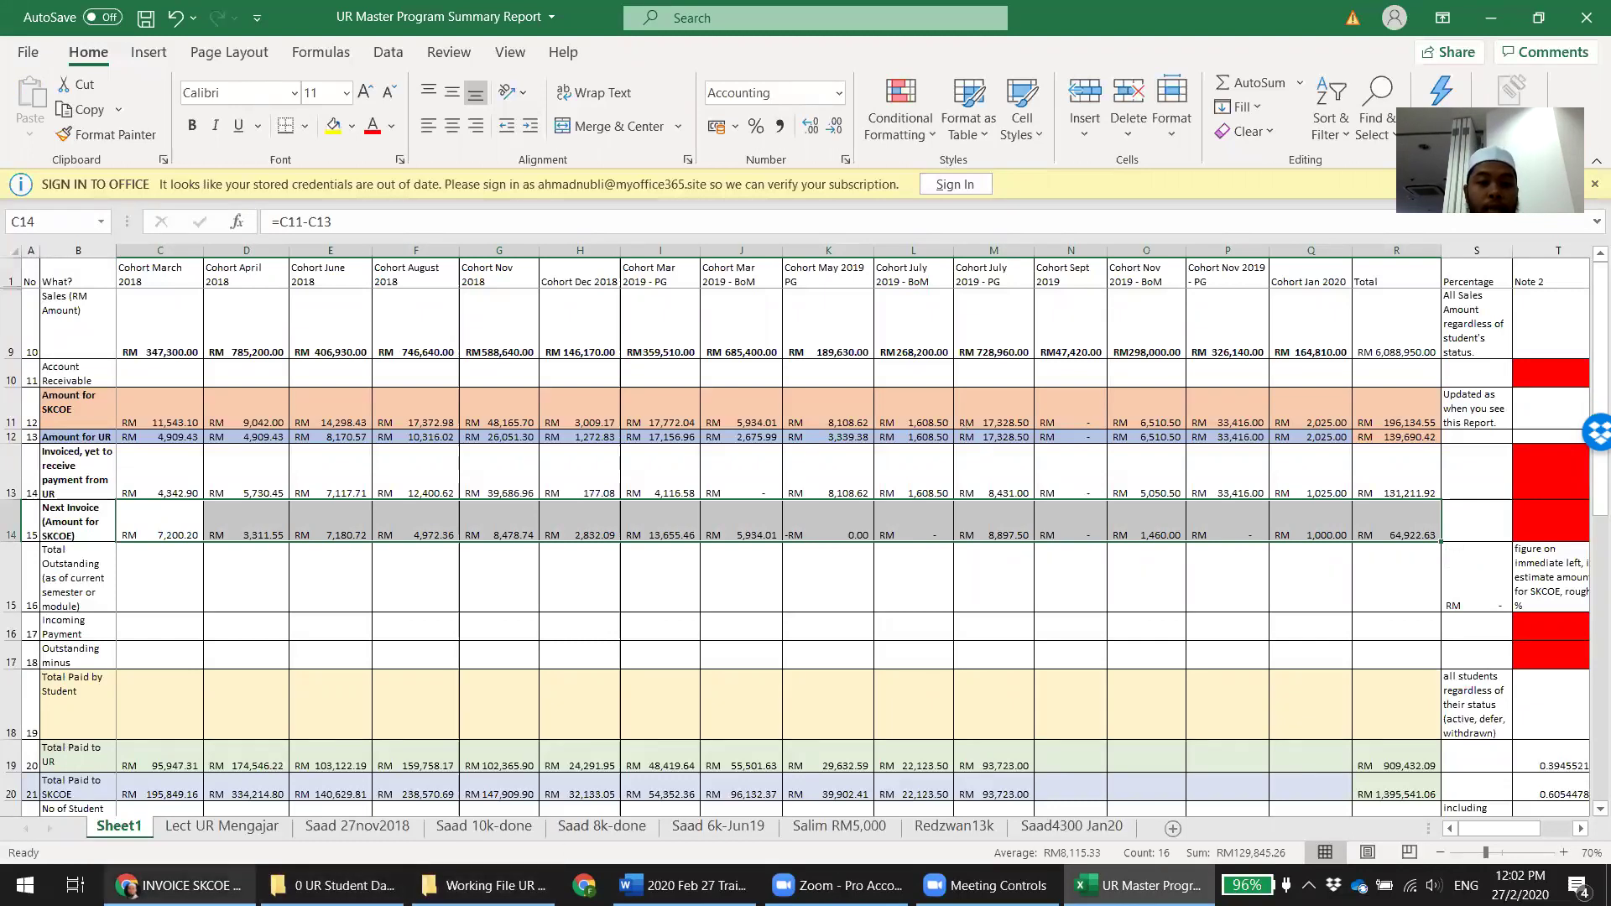
left_click(181, 885)
left_click(217, 840)
left_click(319, 766)
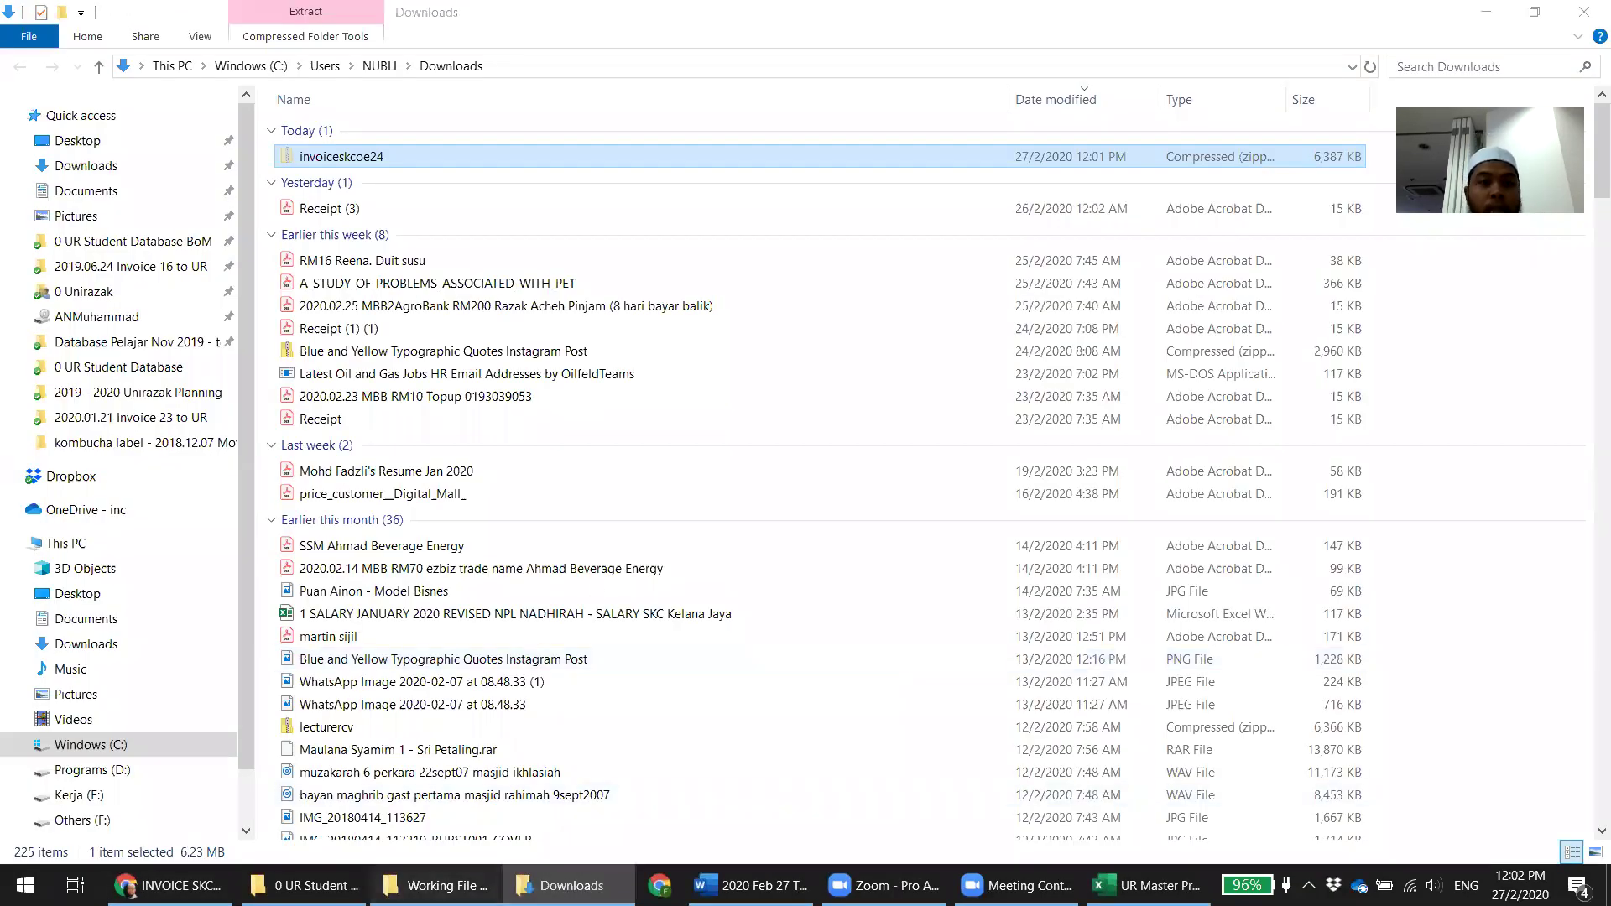
Paste the invoiceskcoe24 zip into the Inv 24 working folder, extract it, and delete the zip
key("alt+Tab")
key("ctrl+v")
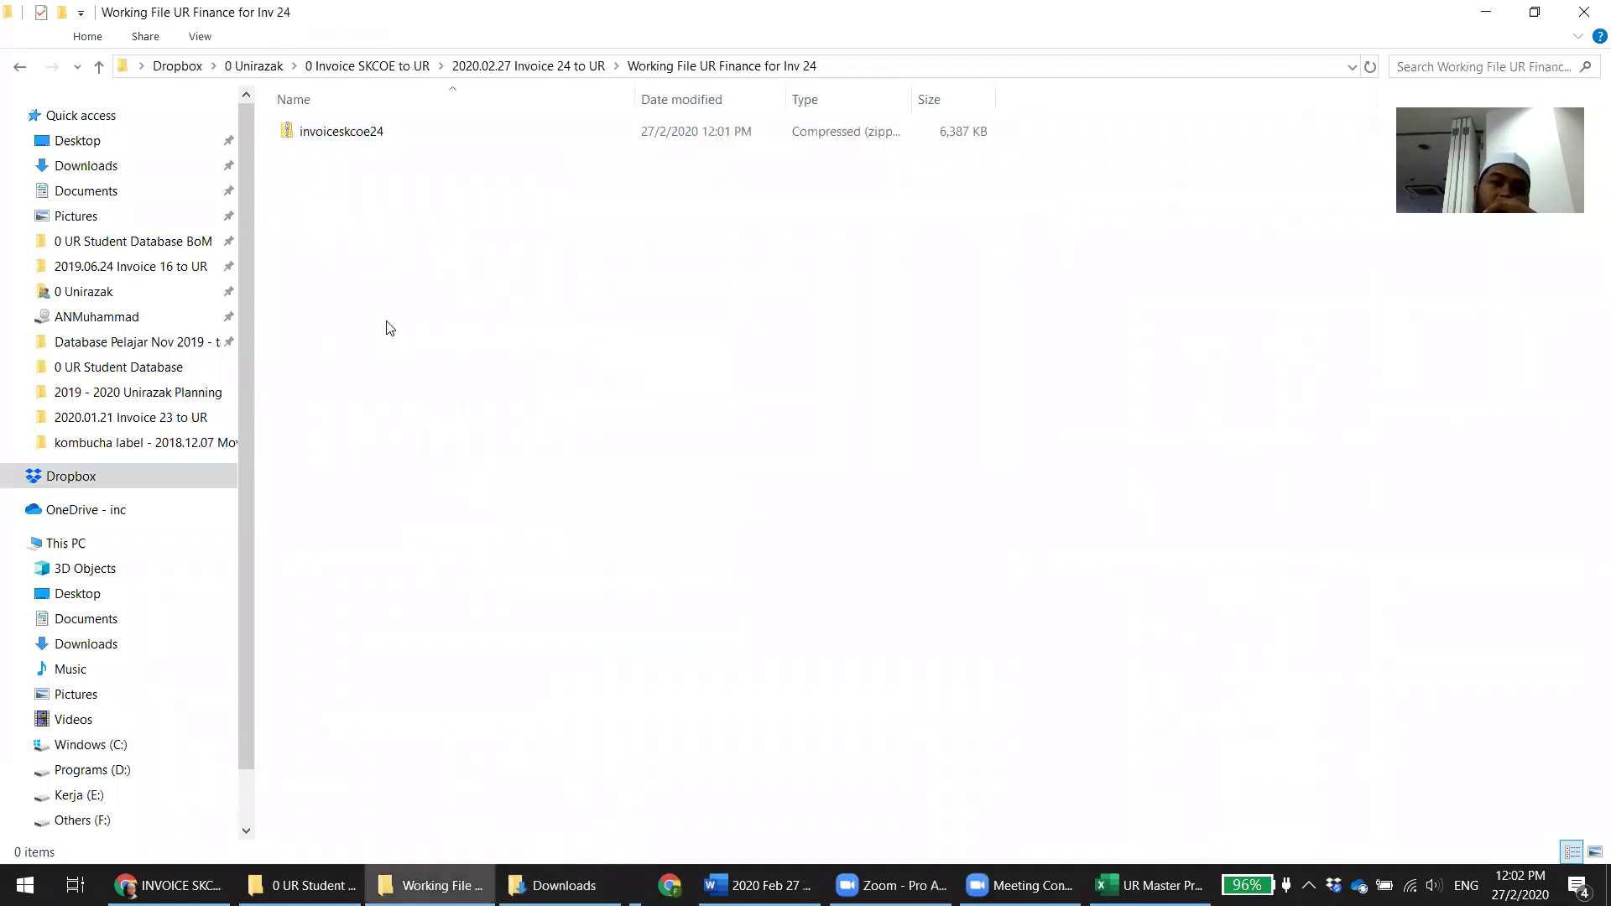
left_click(349, 134)
right_click(350, 135)
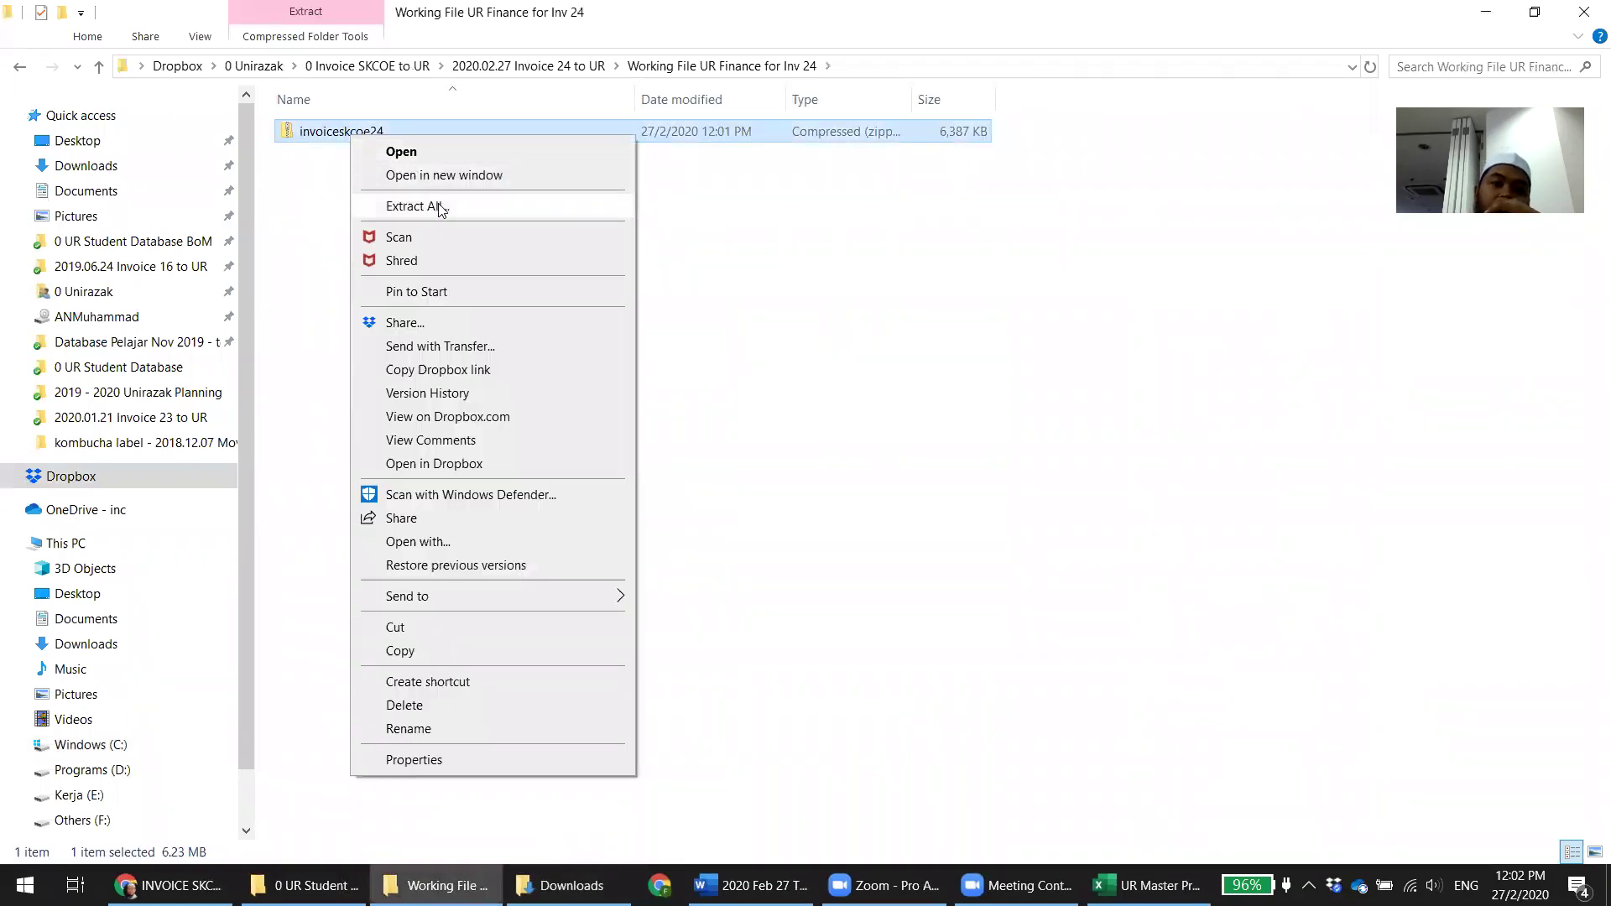
left_click(440, 209)
left_click(976, 656)
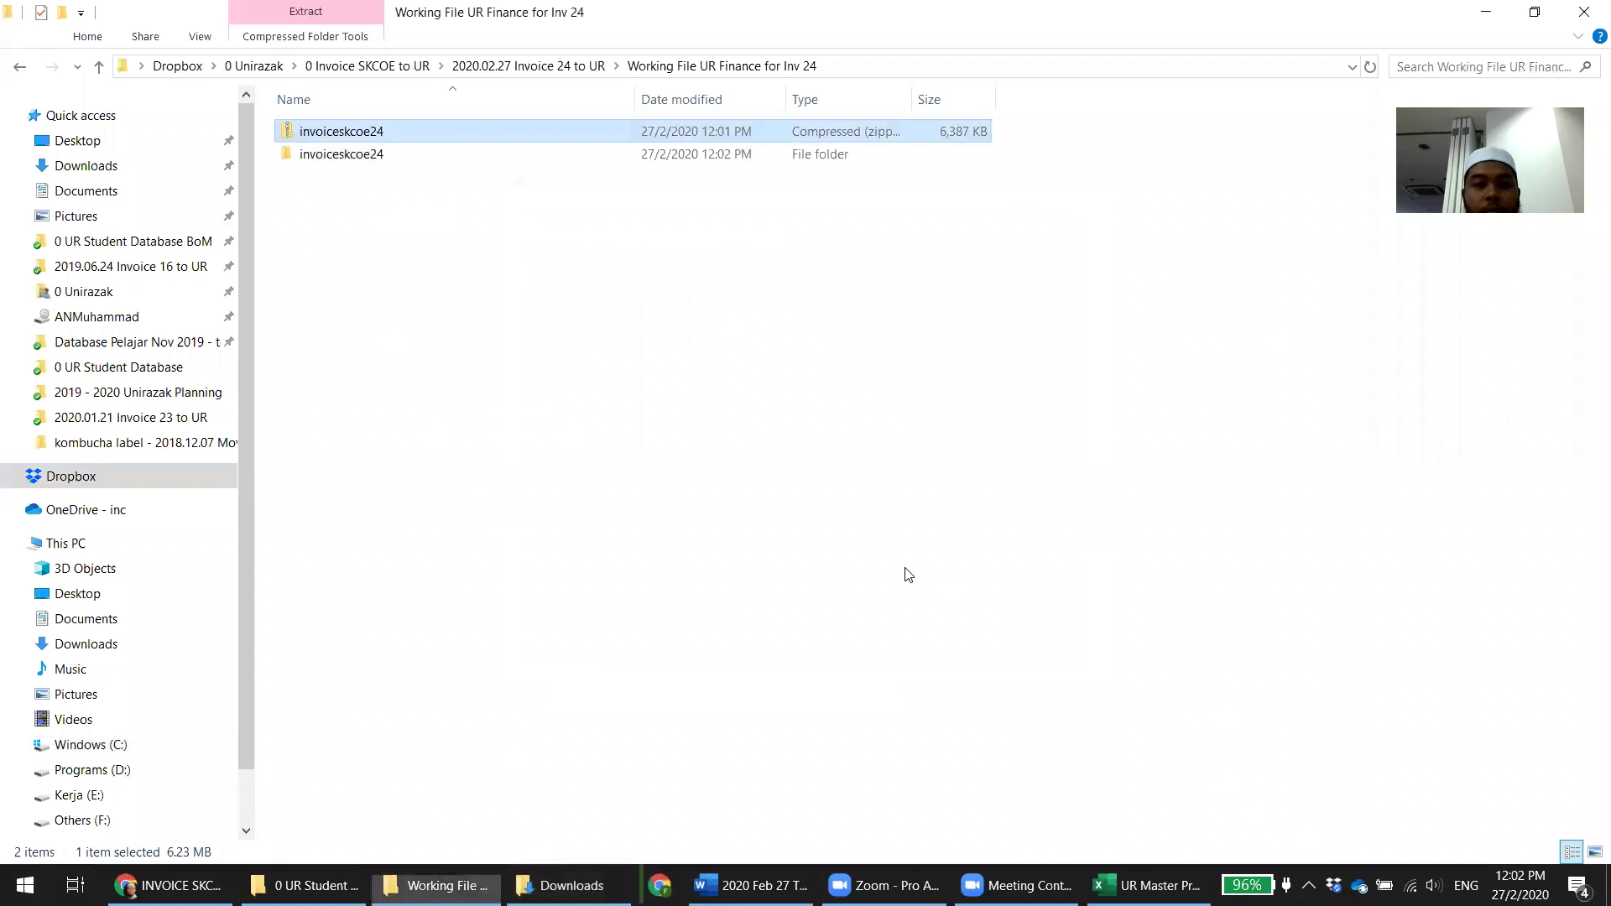
key("Delete")
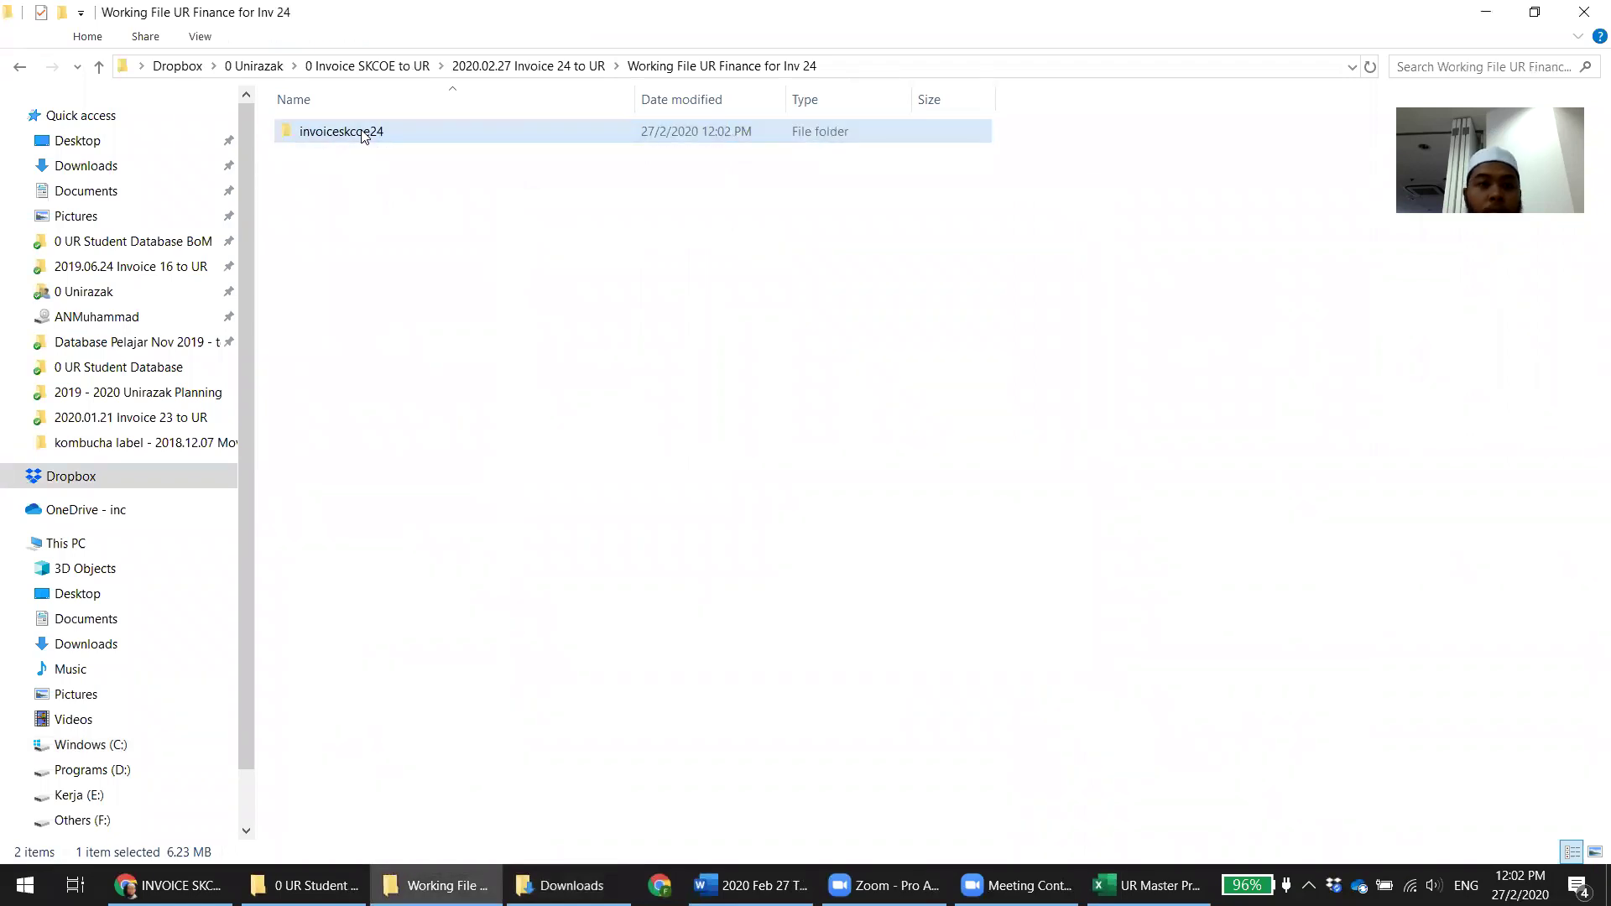
left_click(404, 239)
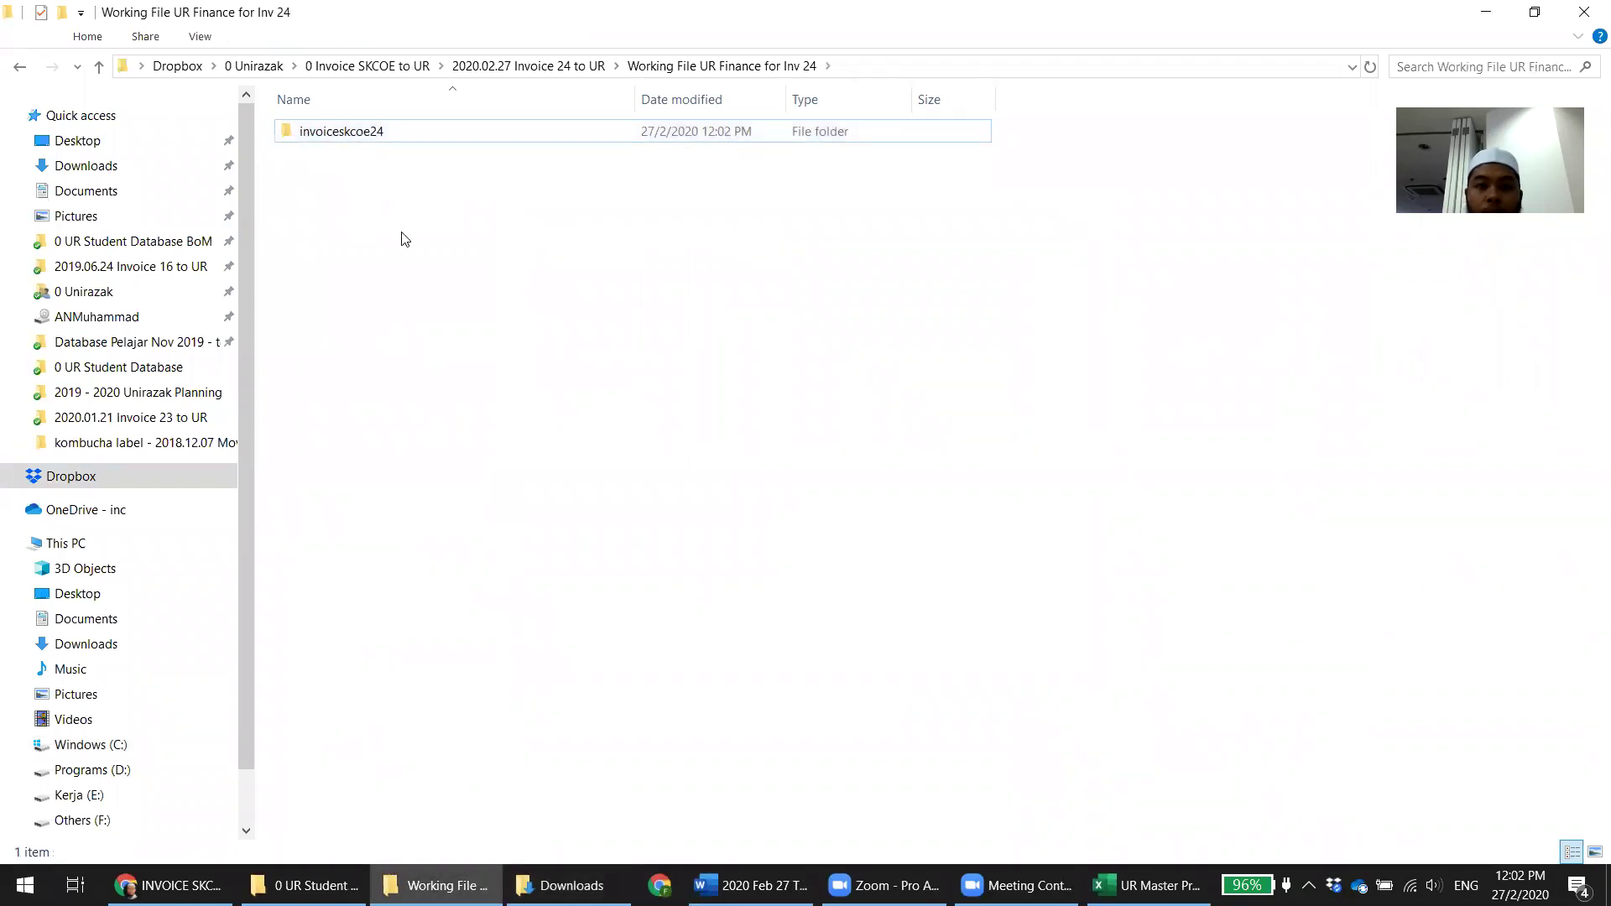
left_click(1031, 491)
Move the 12 extracted workbooks up into the working folder and delete the empty invoiceskcoe24 folder
left_click(367, 146)
double_click(367, 146)
key("ctrl+a")
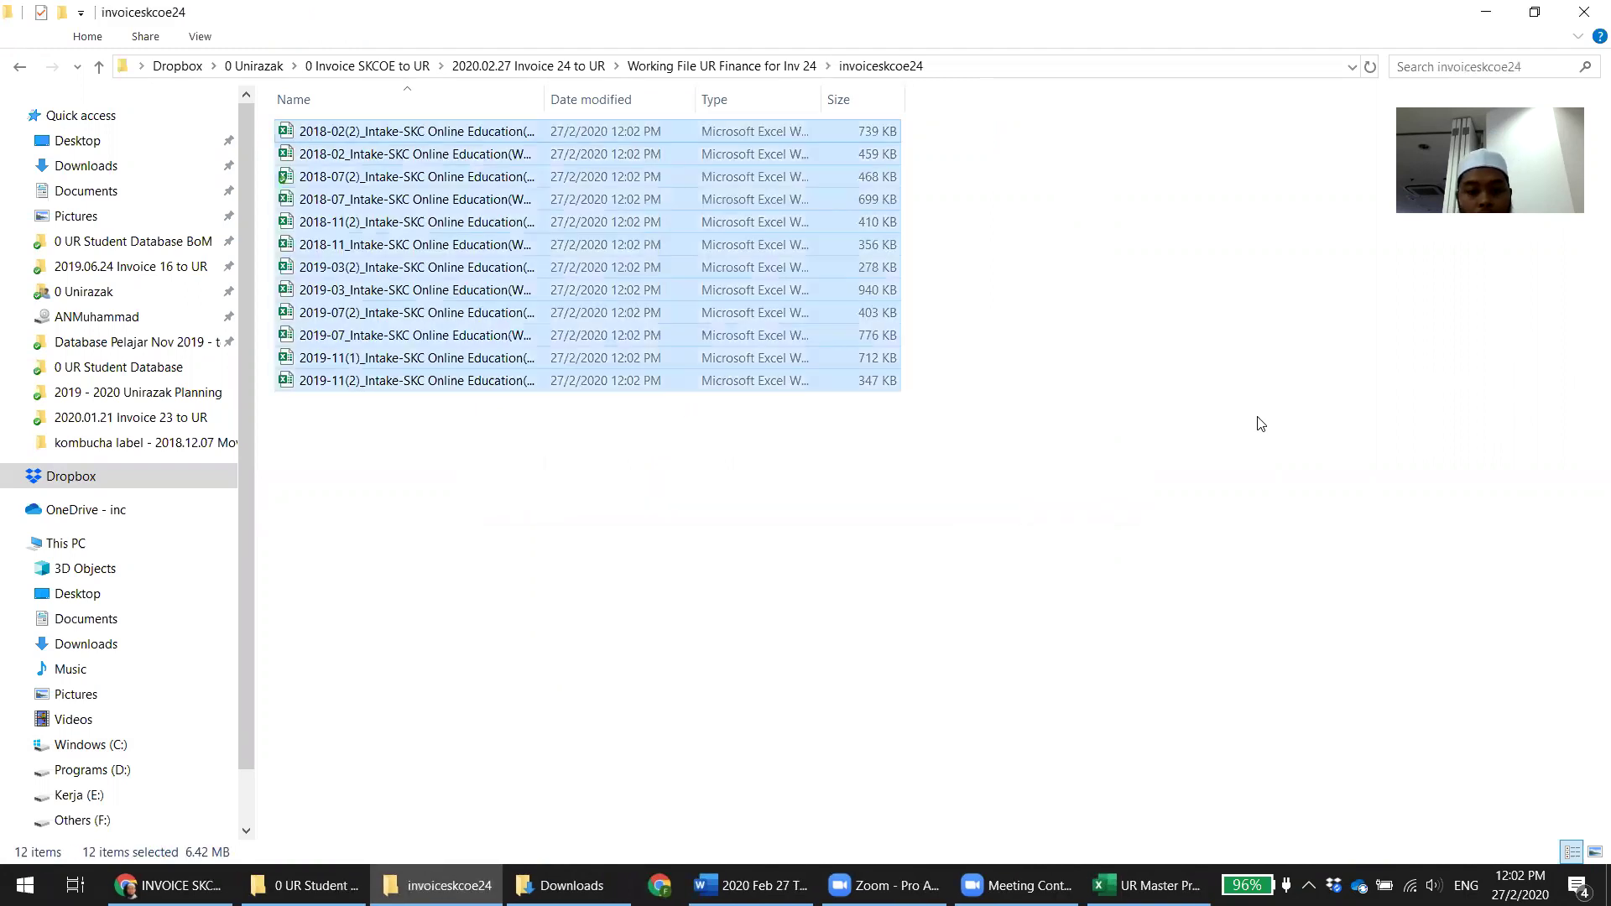
key("ctrl+x")
key("alt+Up")
key("ctrl+v")
left_click(380, 133)
key("Delete")
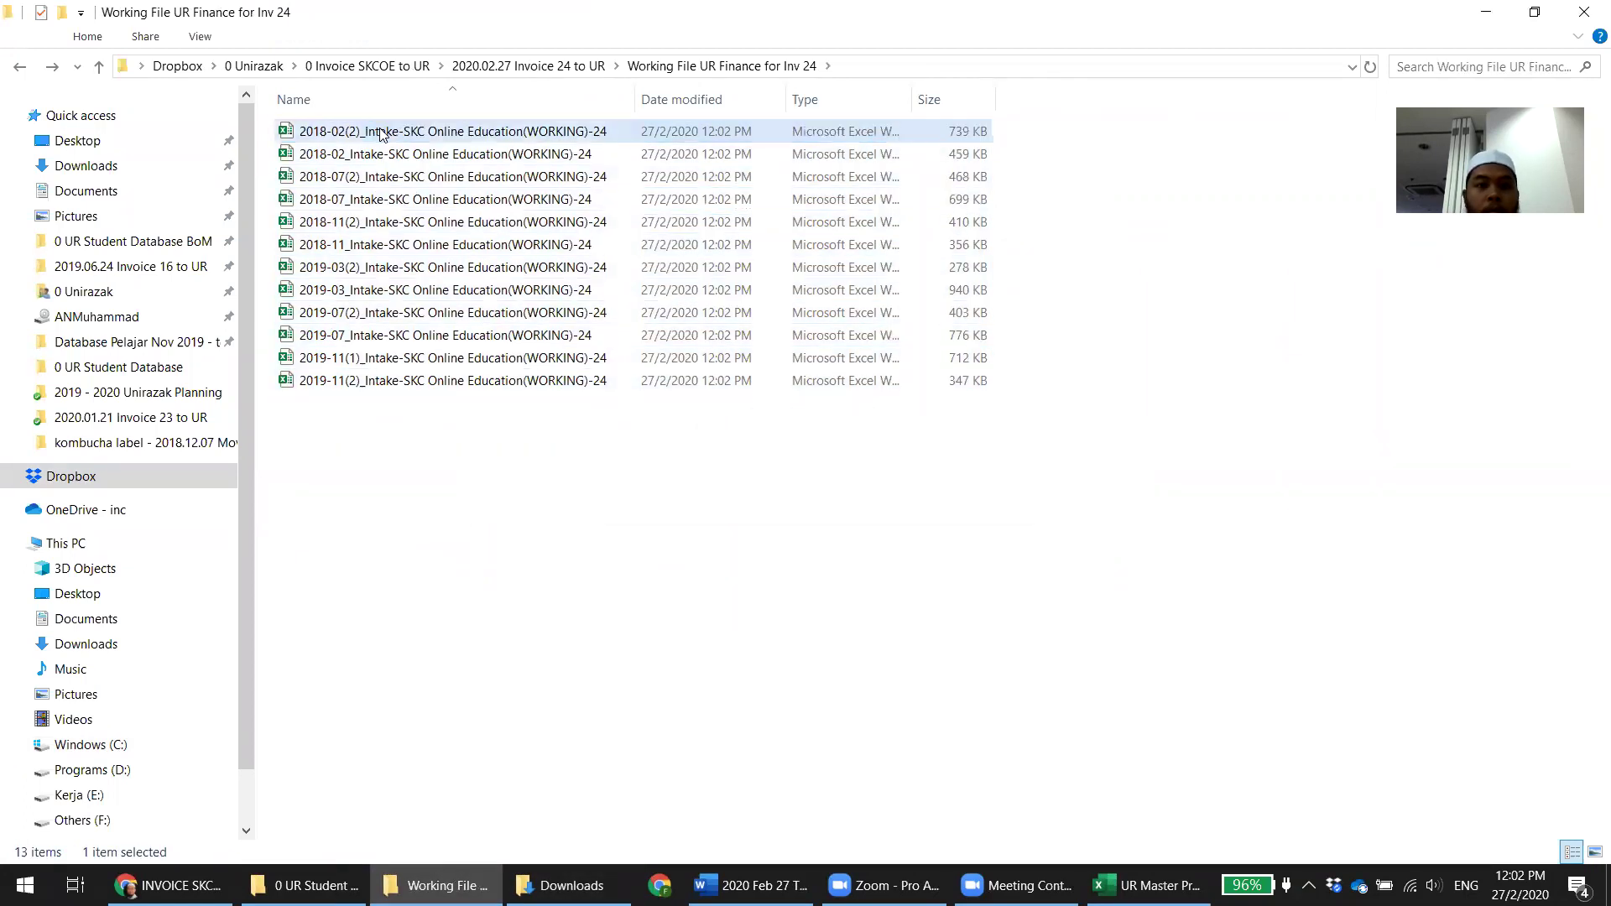
left_click(1064, 491)
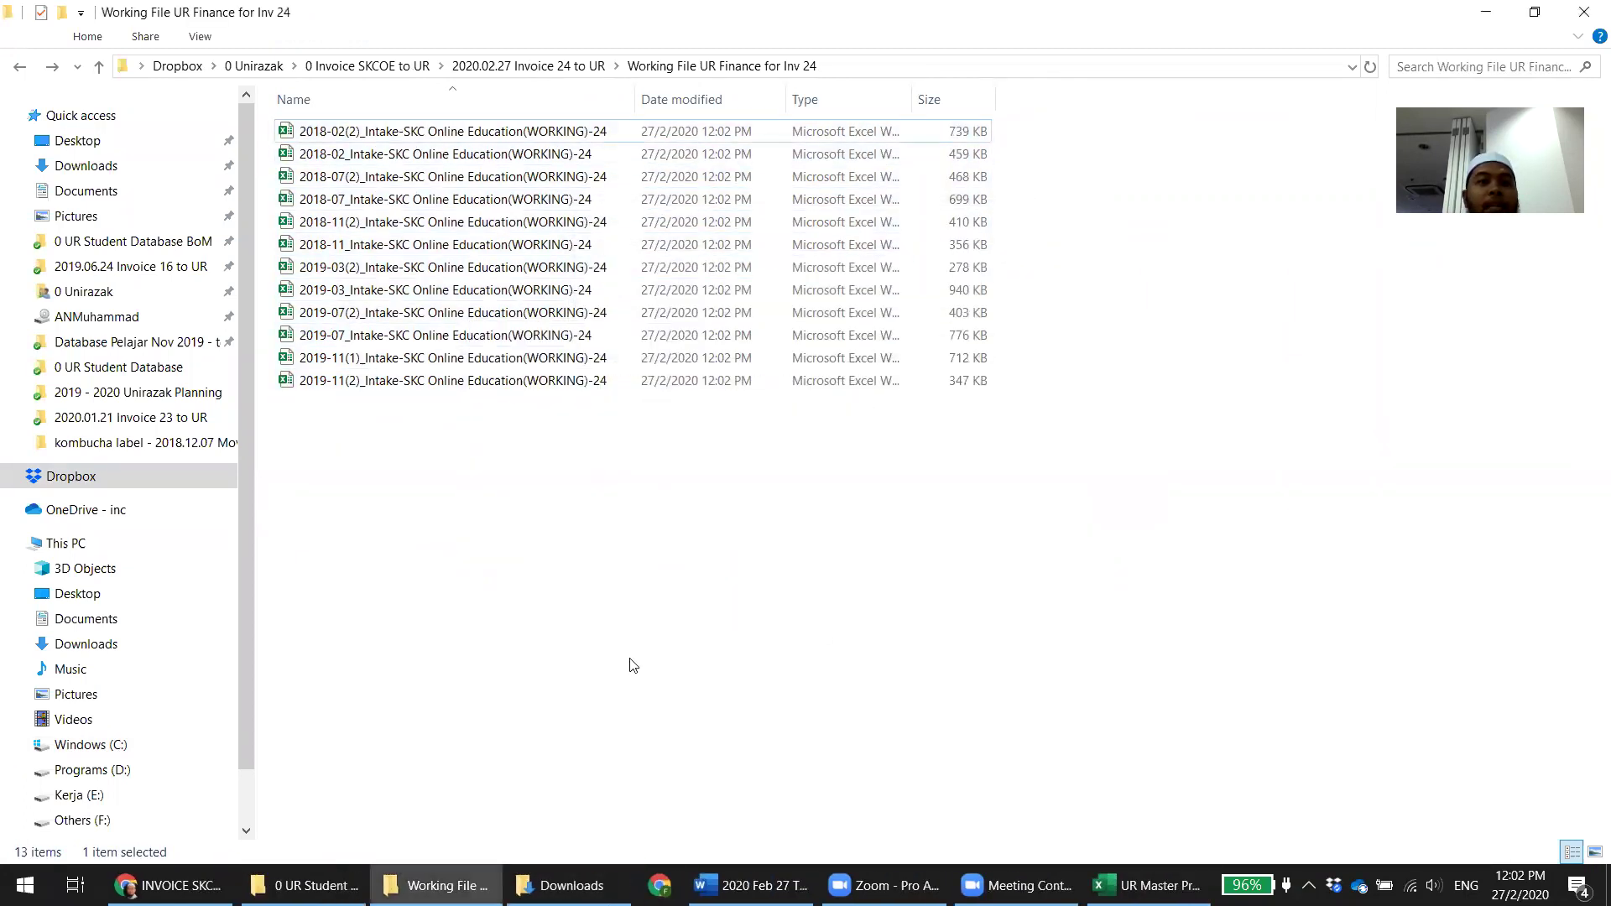
double_click(634, 97)
left_click(529, 493)
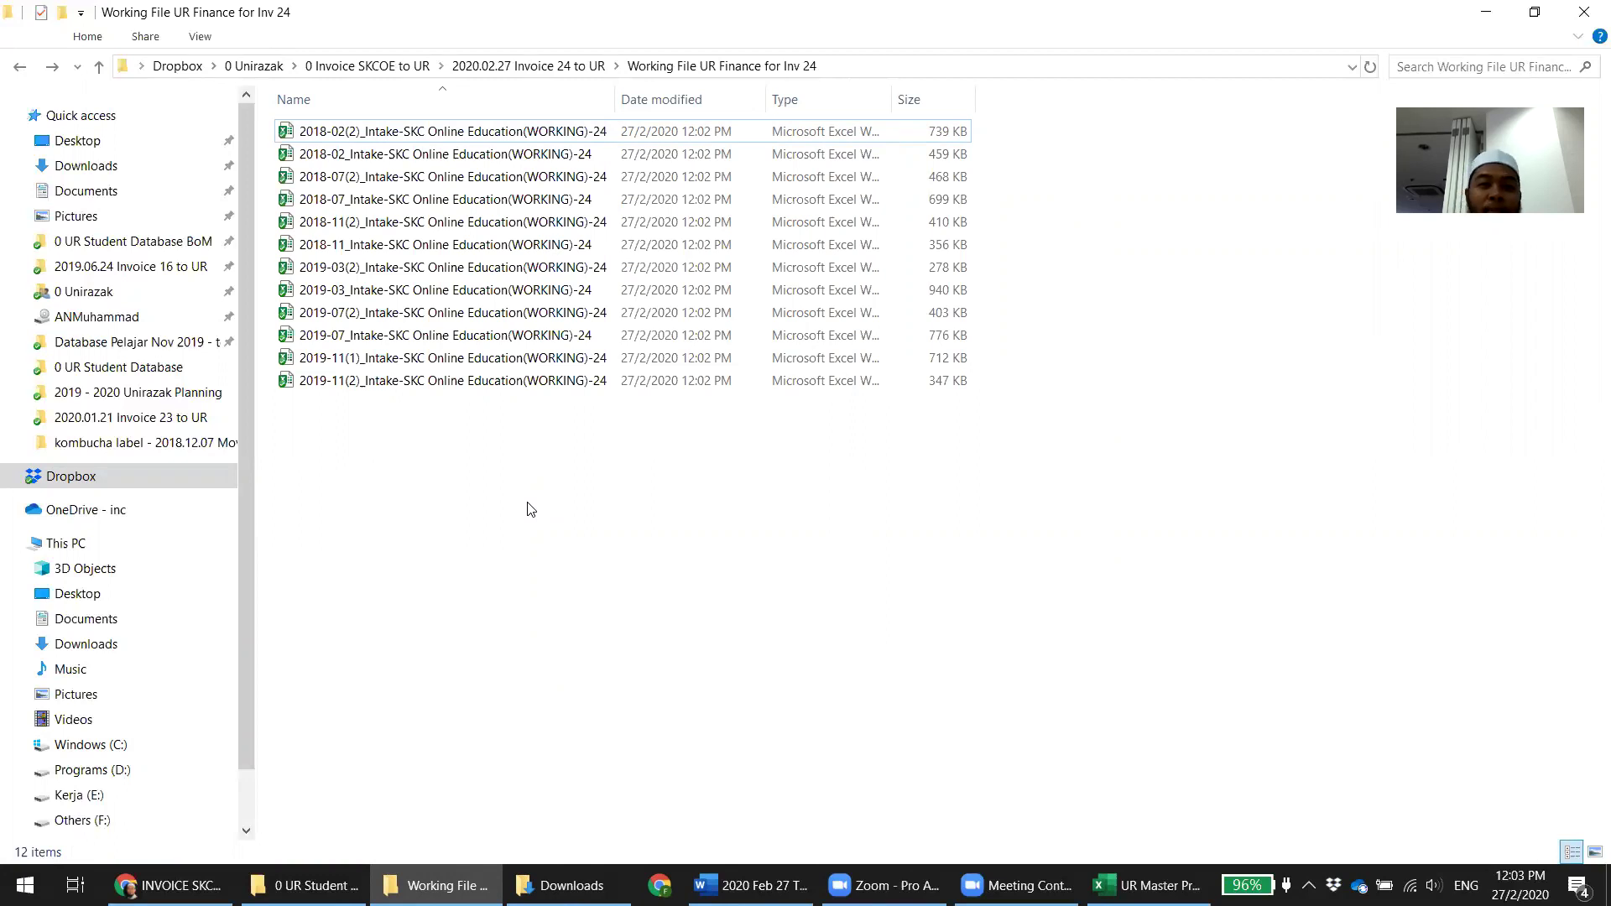
Prefix the two 2018-02 working files with 1. and 2
left_click(320, 156)
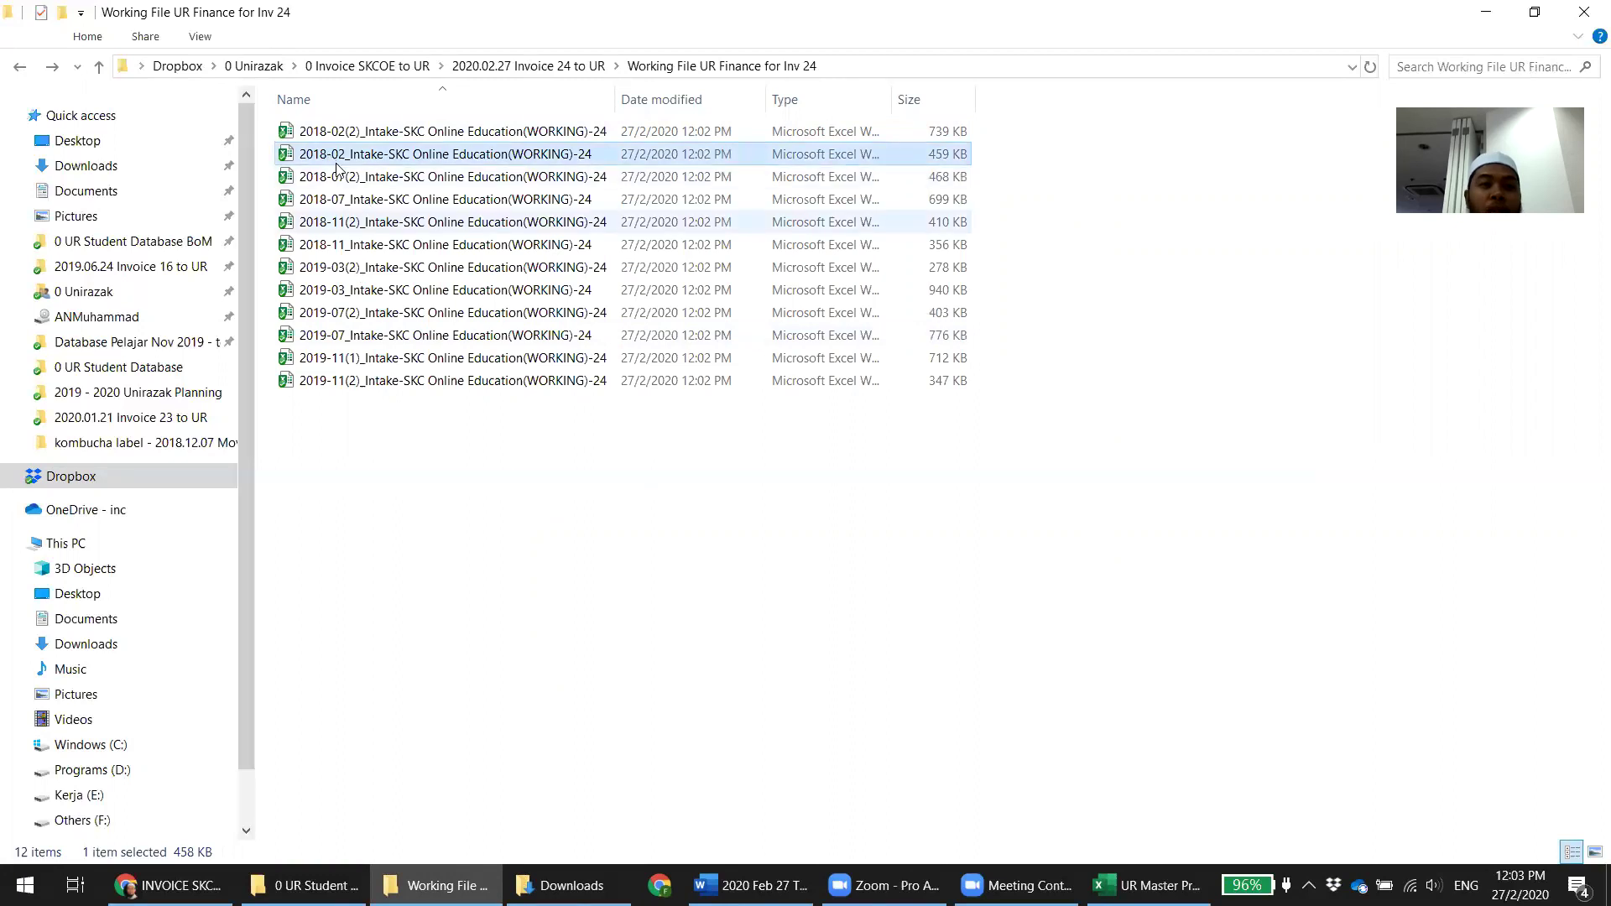
left_click(320, 156)
key("End")
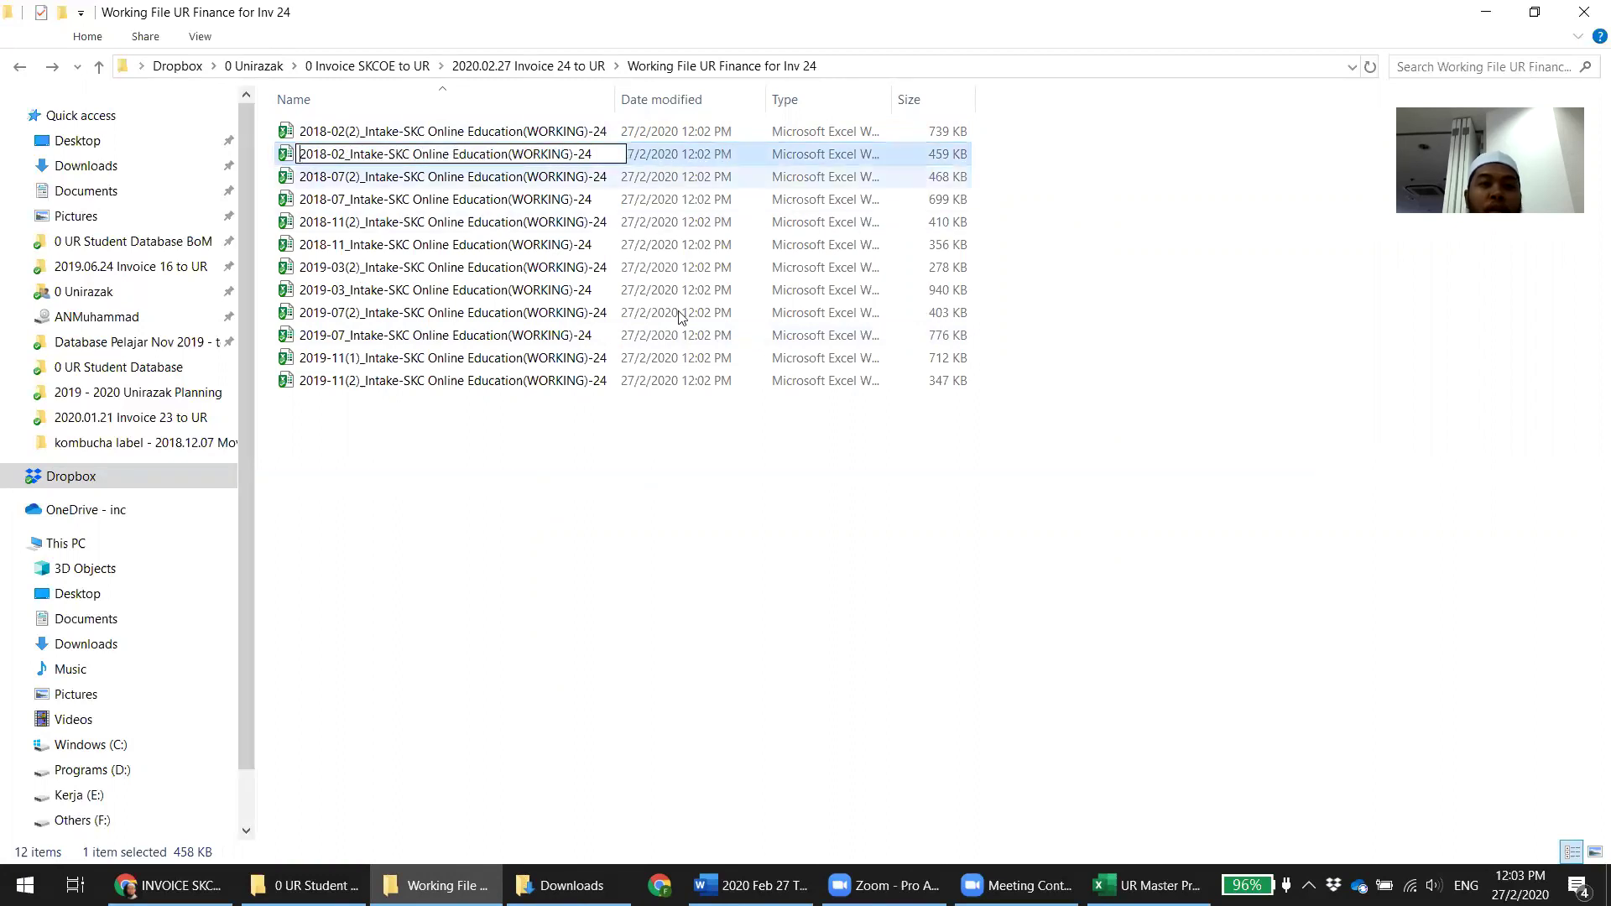
key("Home")
type("1.")
key("Return")
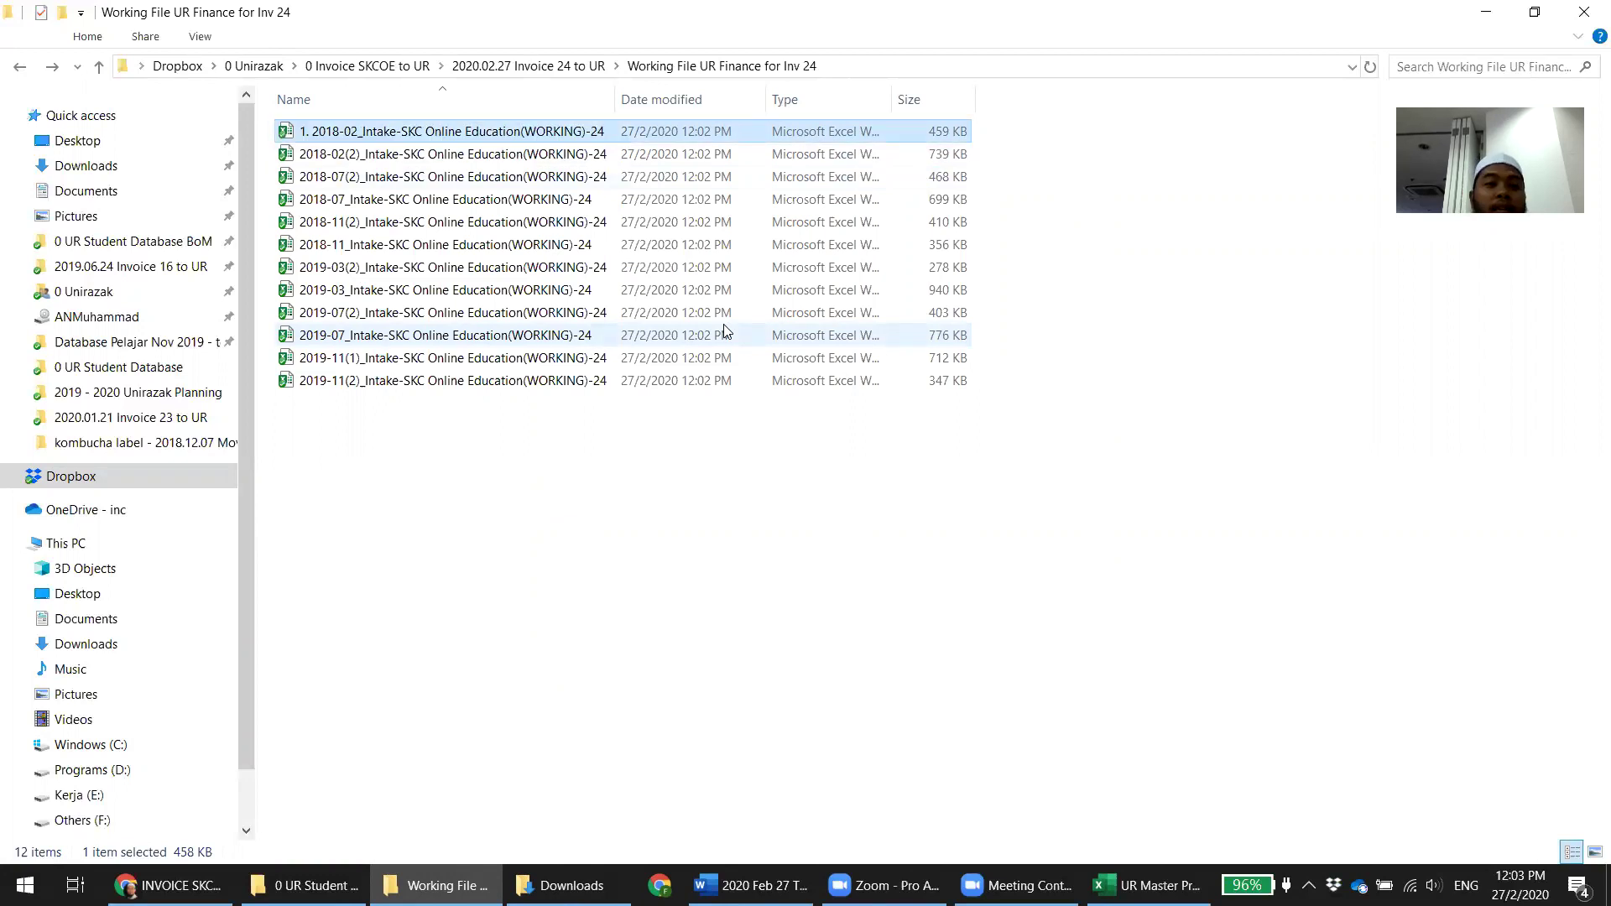
left_click(359, 159)
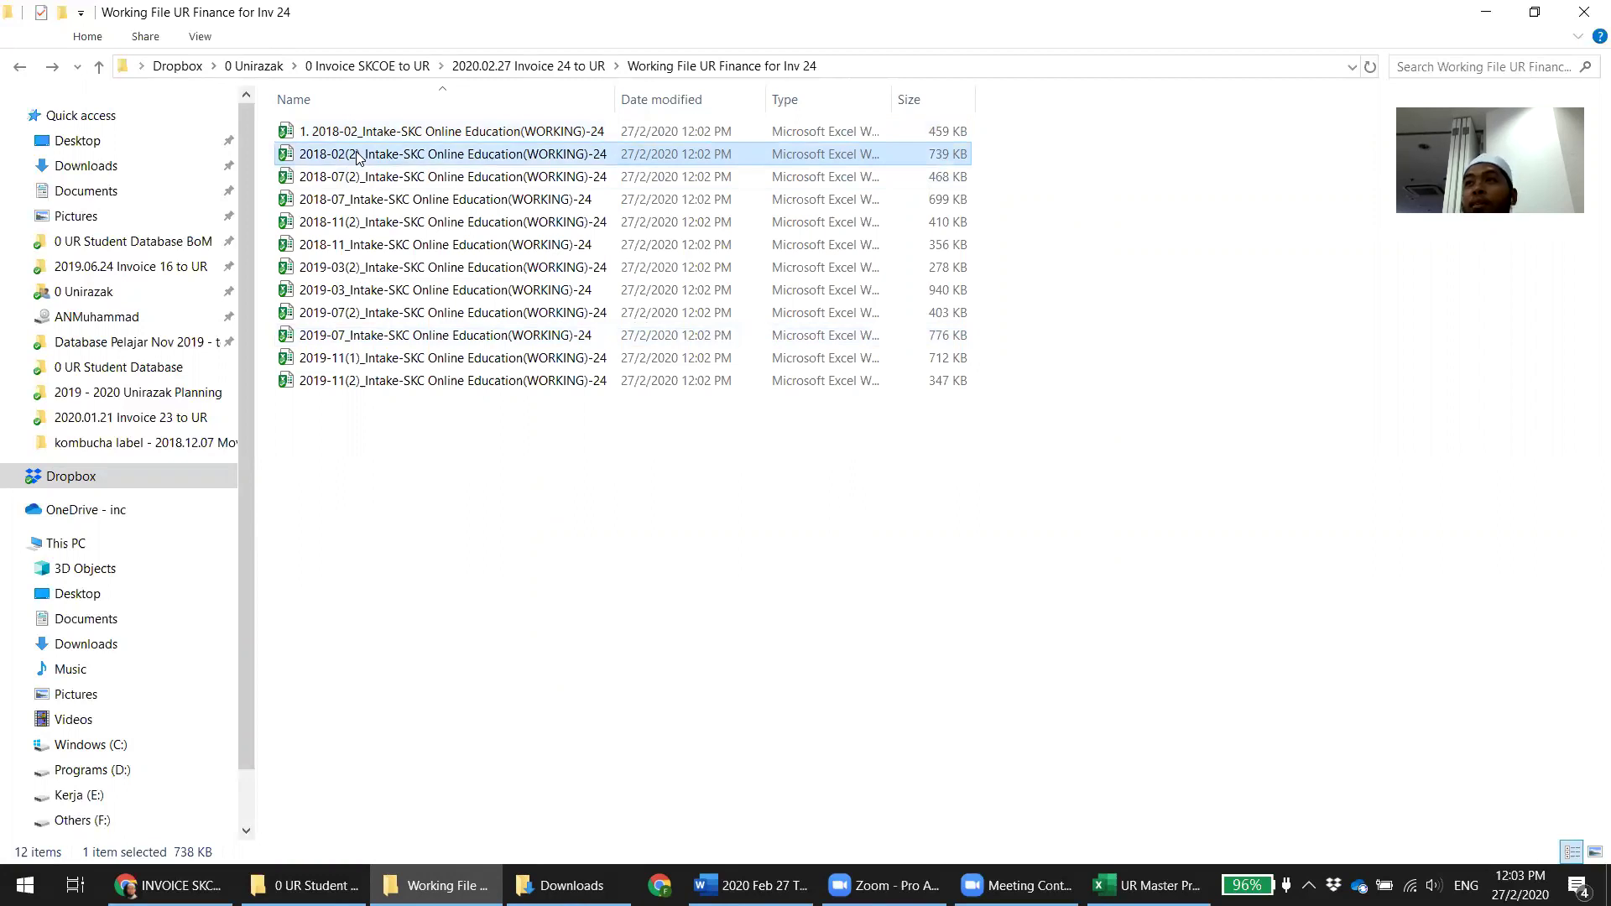
left_click(359, 157)
key("Home")
type("2.")
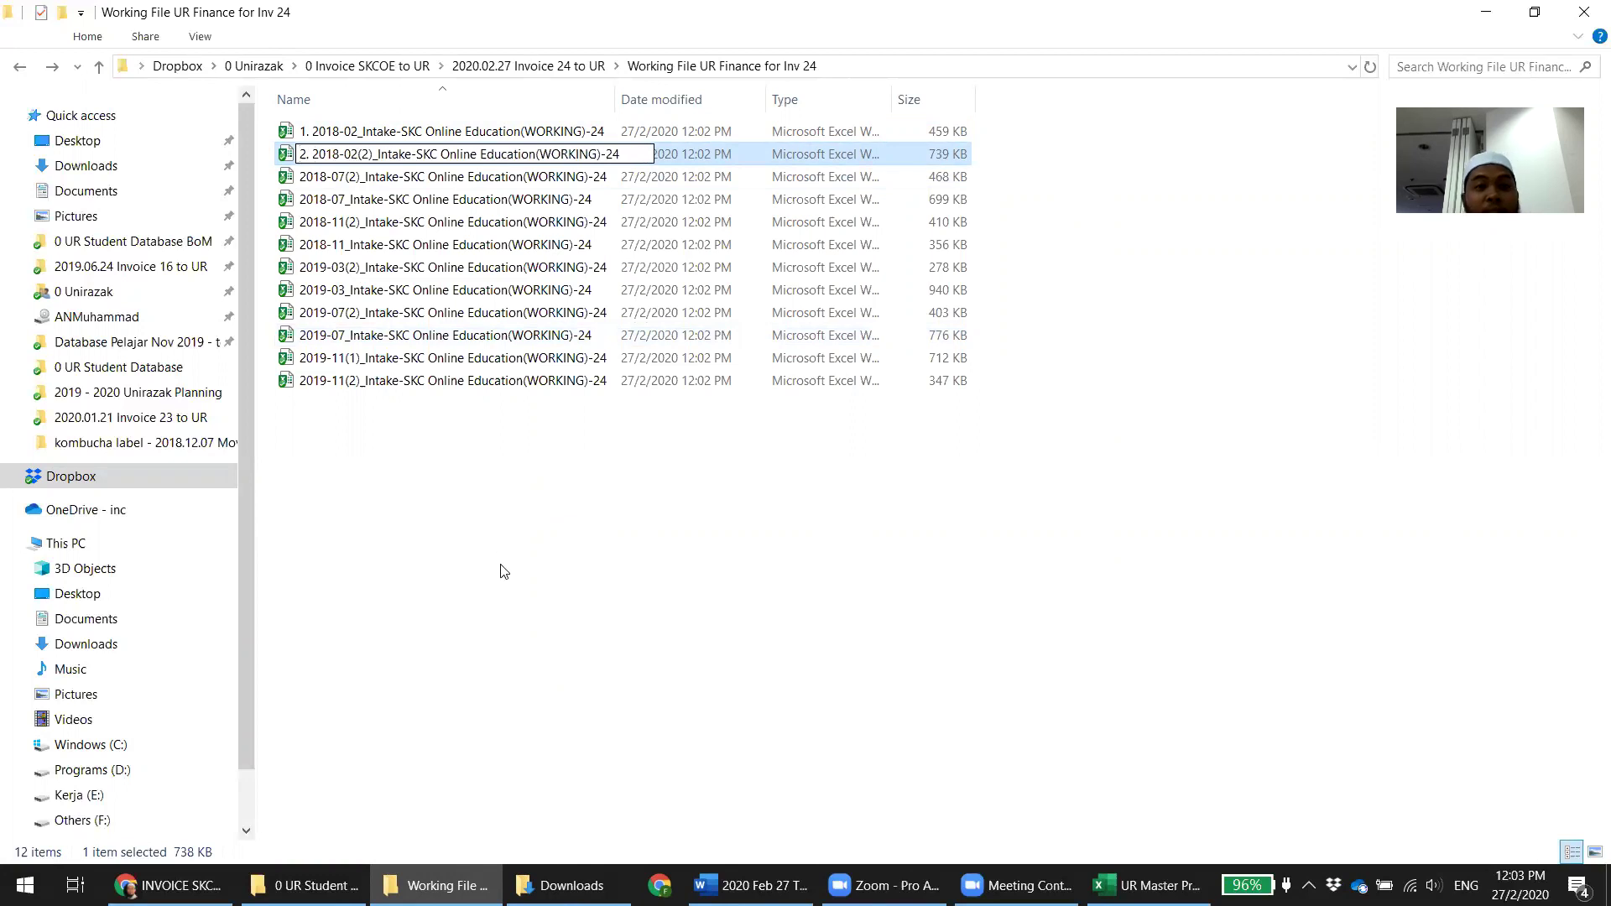
key("Return")
Check how the Invoice 23 working files are numbered for reference
key("BackSpace")
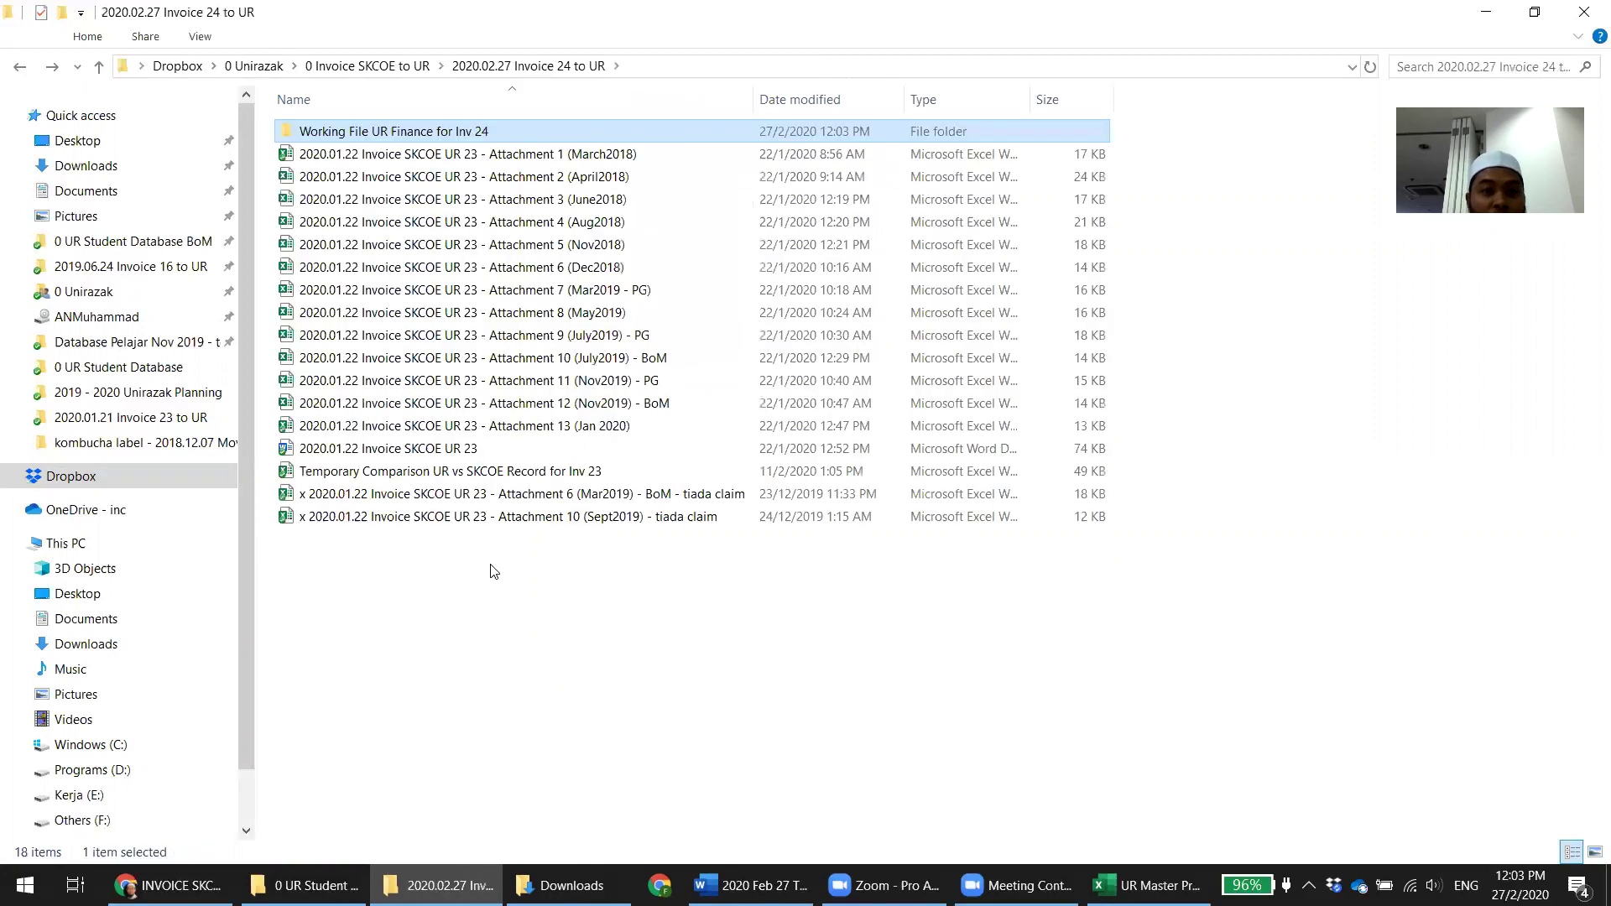
key("BackSpace")
double_click(388, 634)
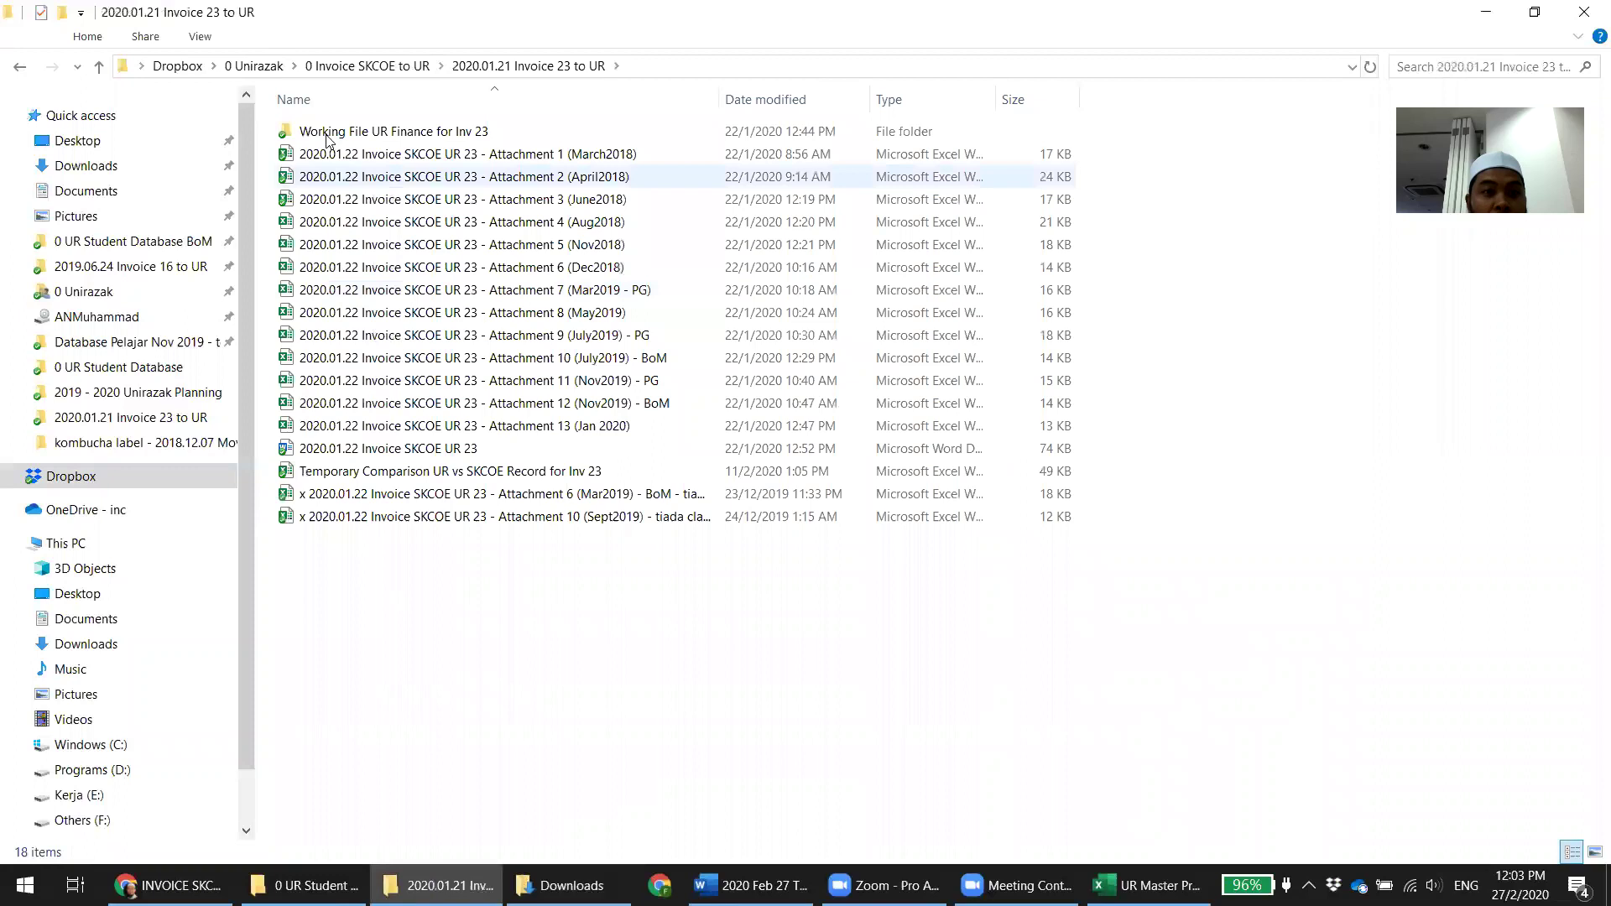
double_click(438, 423)
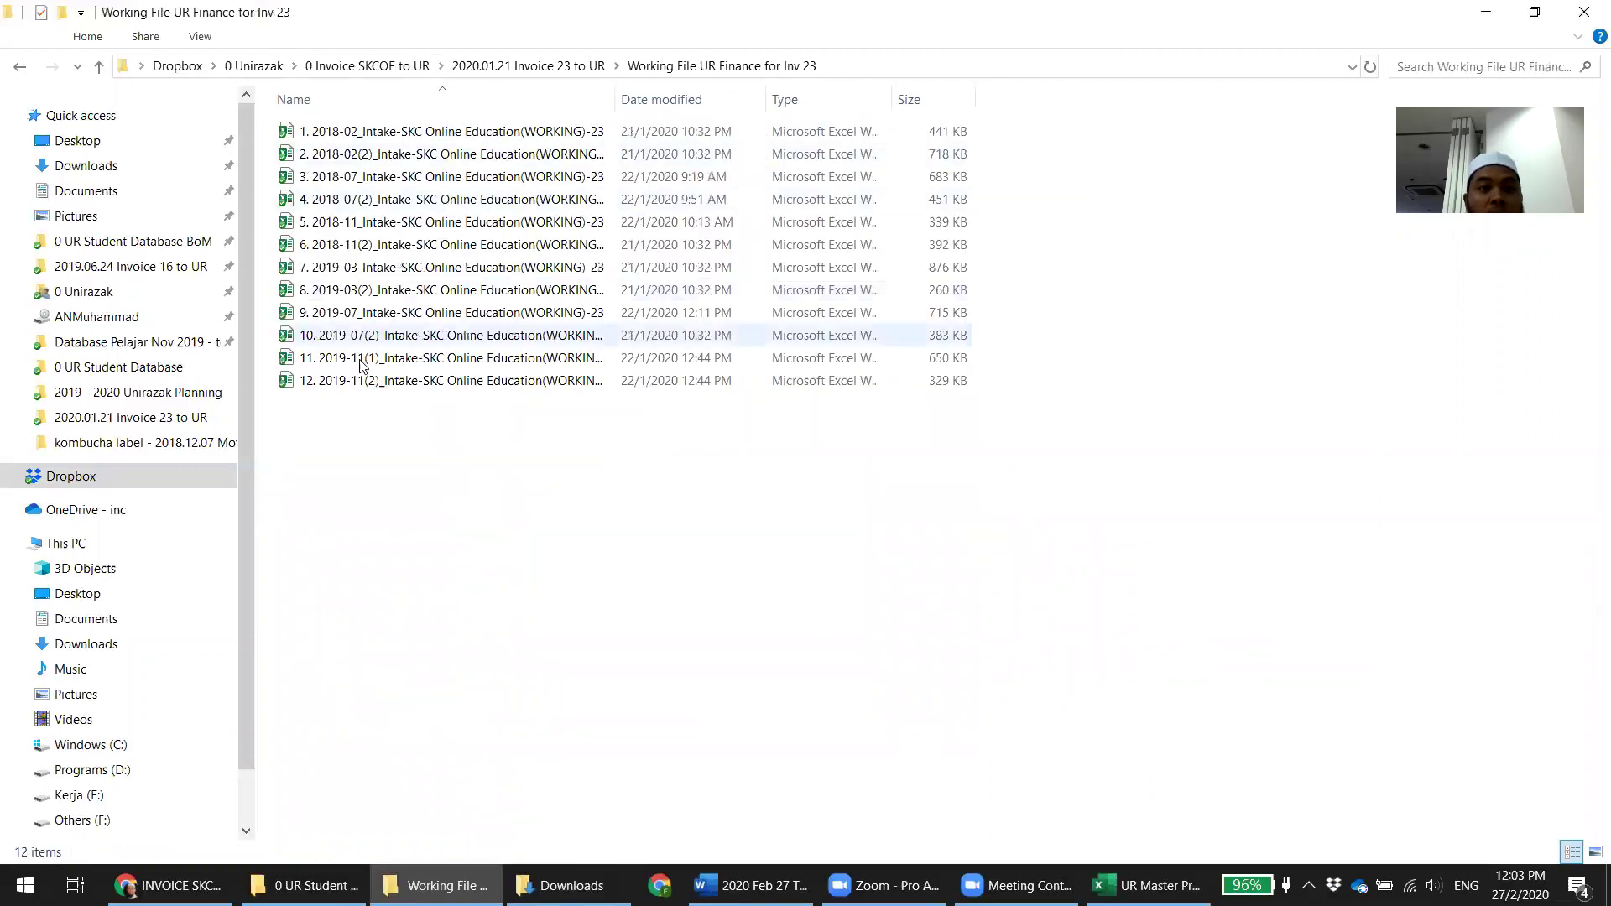
left_click(564, 137)
key("Down")
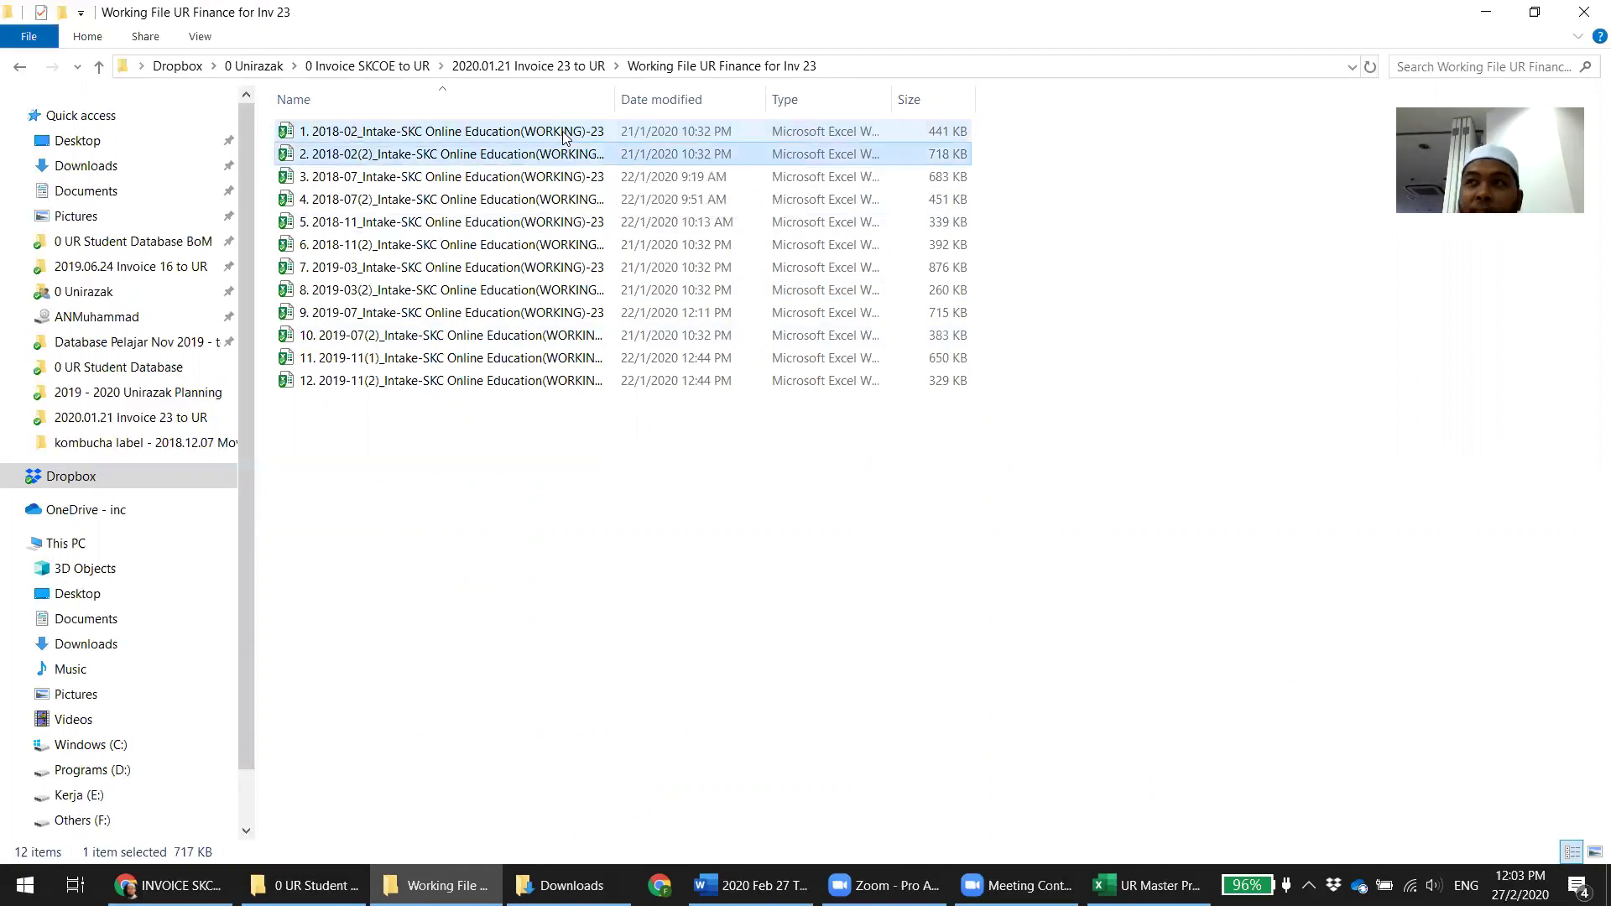
key("Down")
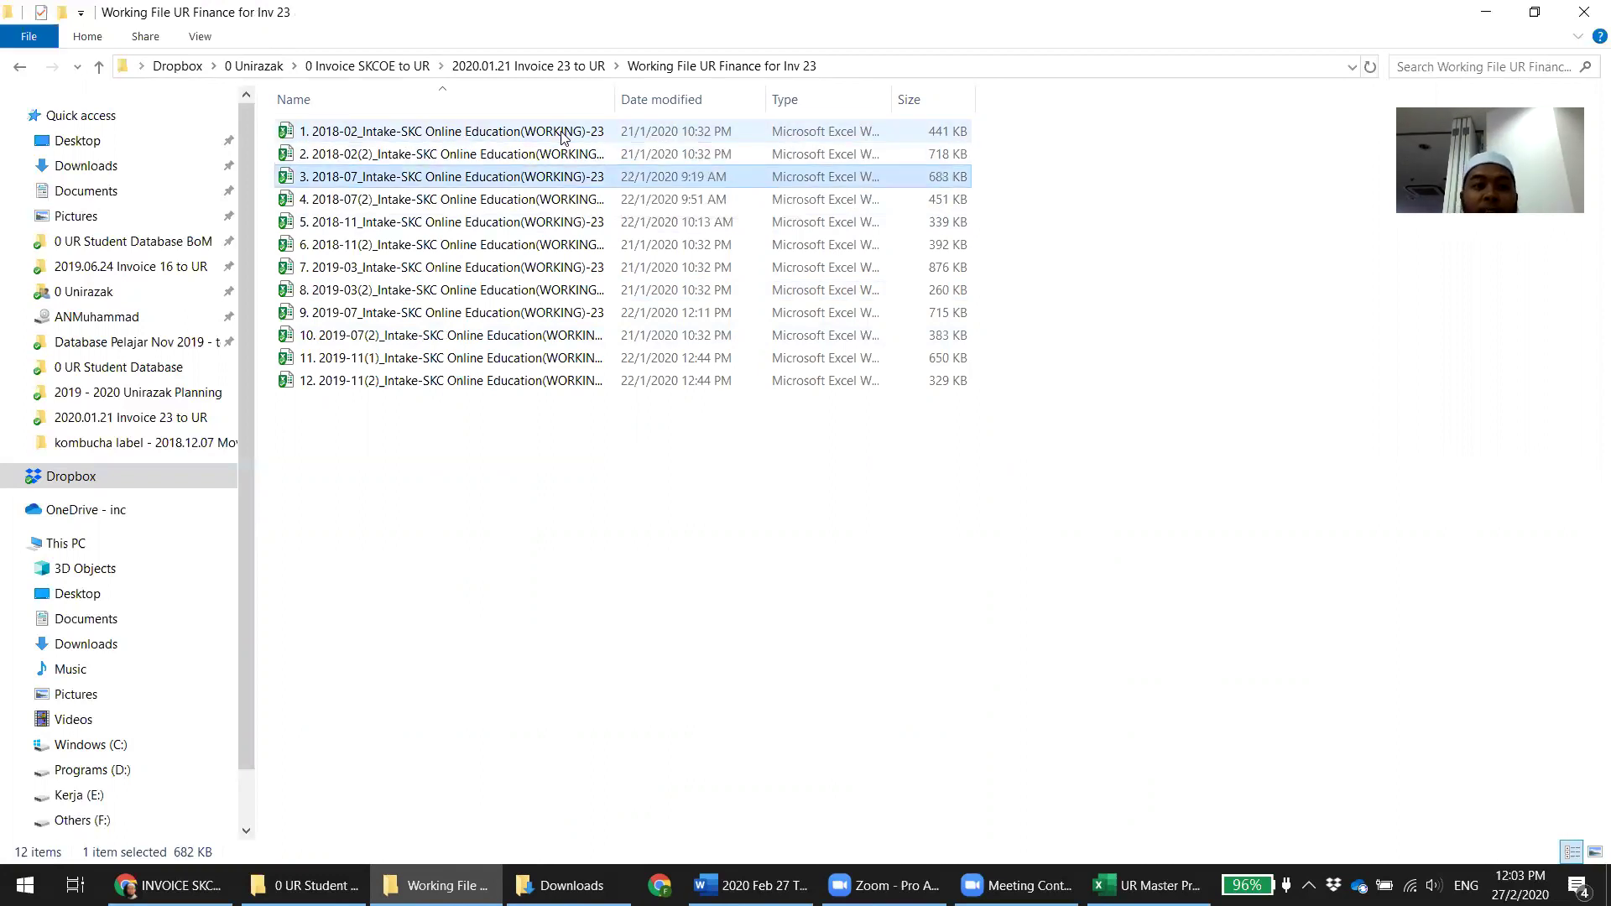
key("BackSpace")
key("BackSpace")
Back in the Inv 24 folder, prefix the 2018-07 and 2018-11 files with 3. through 6
double_click(352, 672)
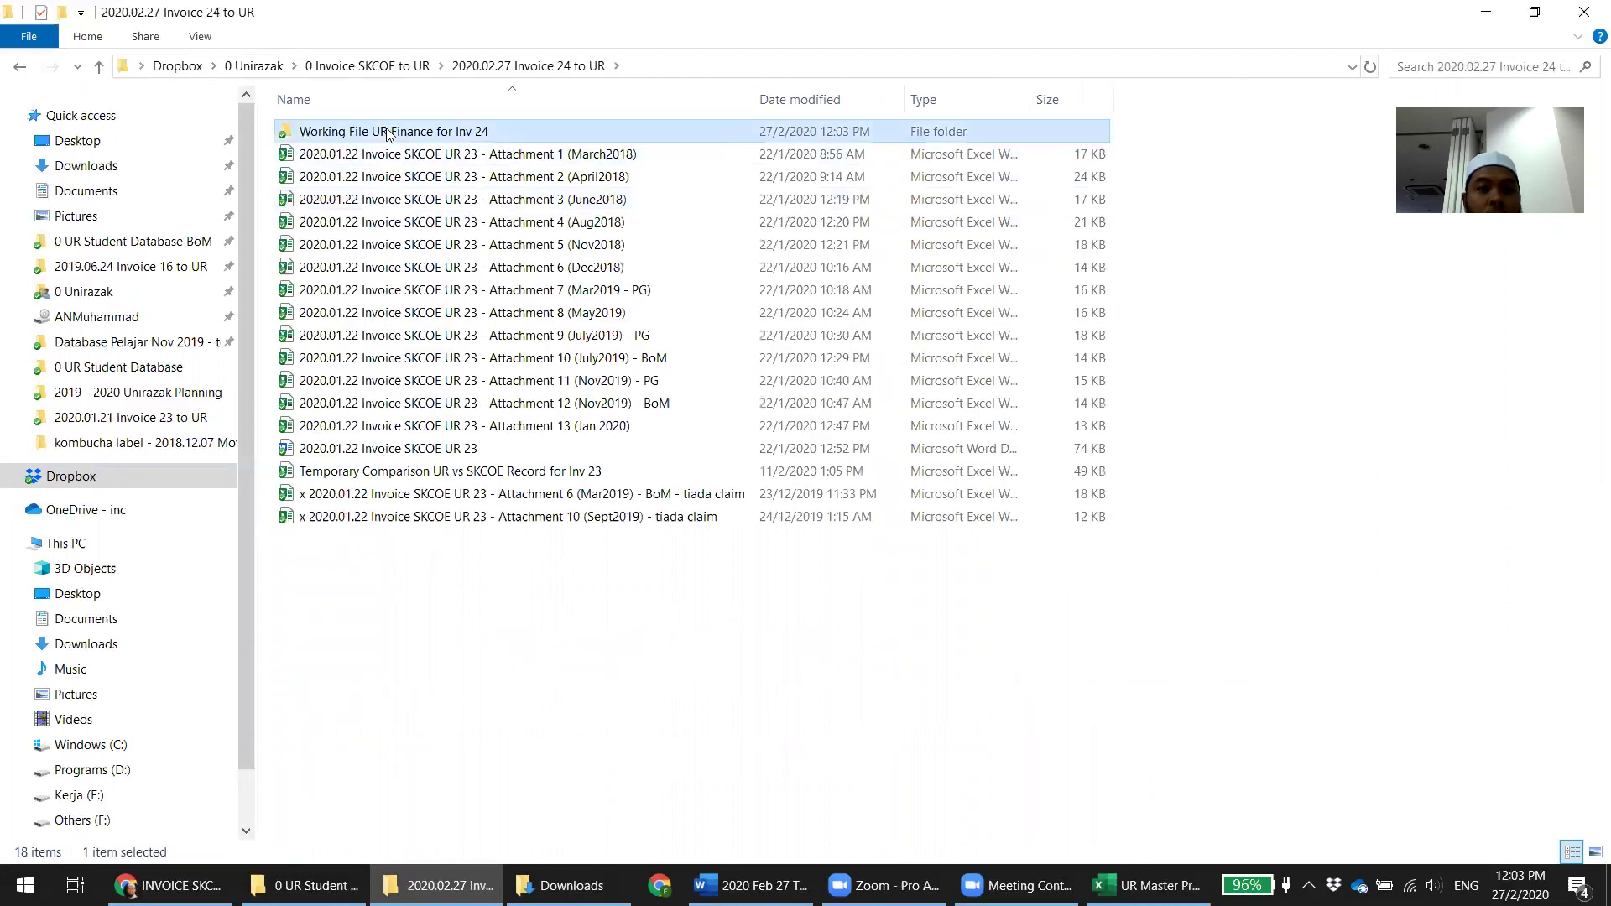
double_click(385, 130)
left_click(336, 198)
left_click(304, 200)
left_click(302, 200)
type("3.")
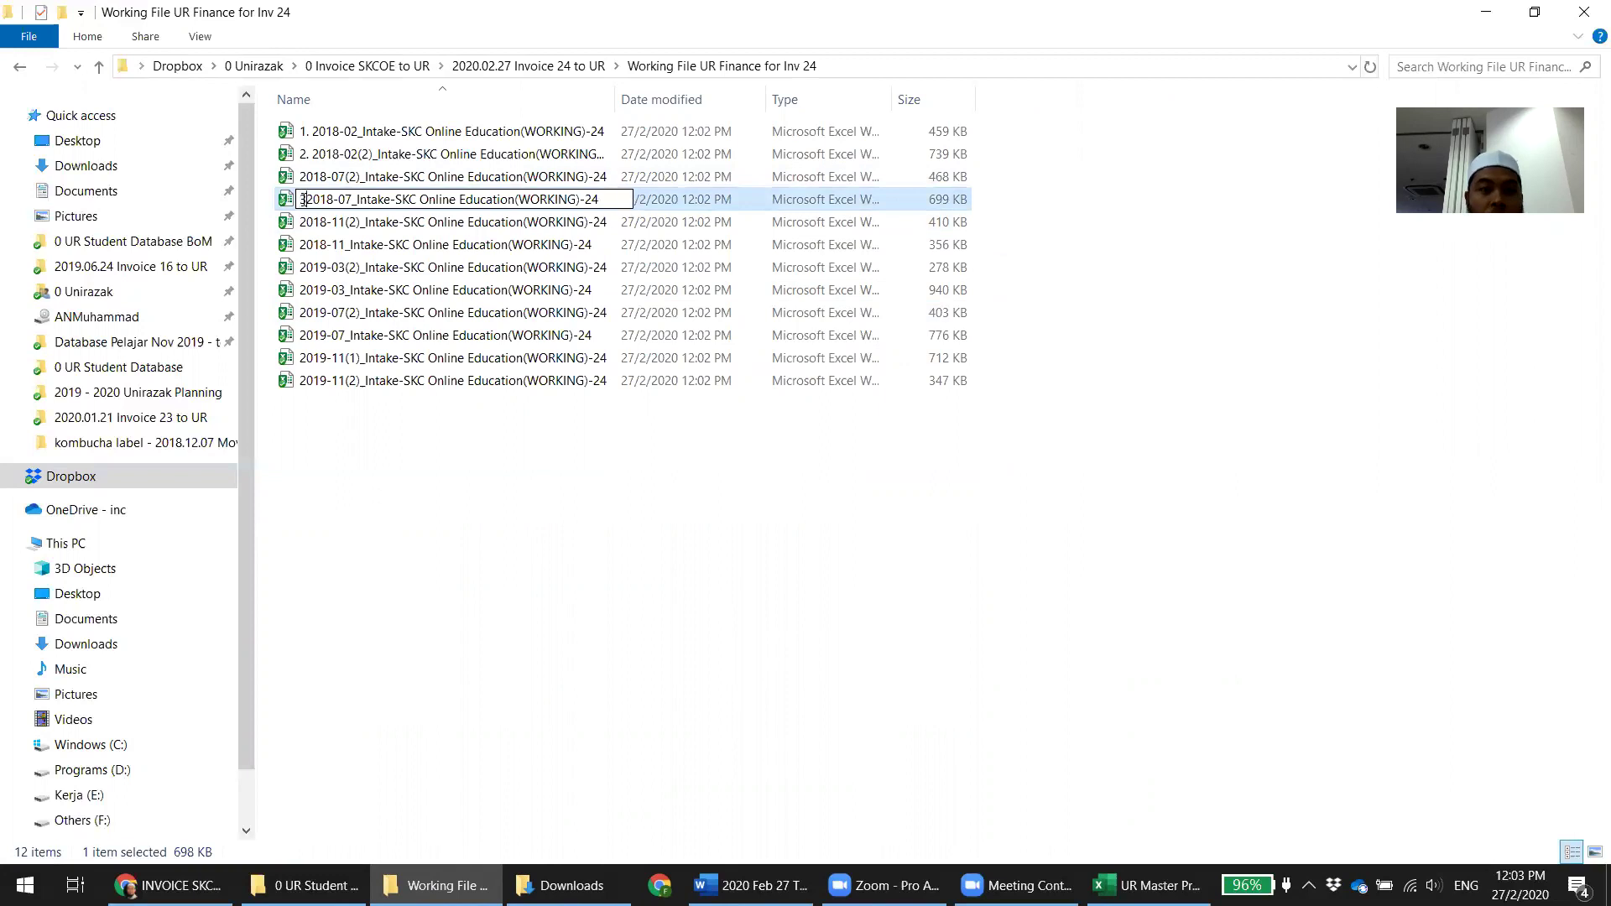
left_click(531, 569)
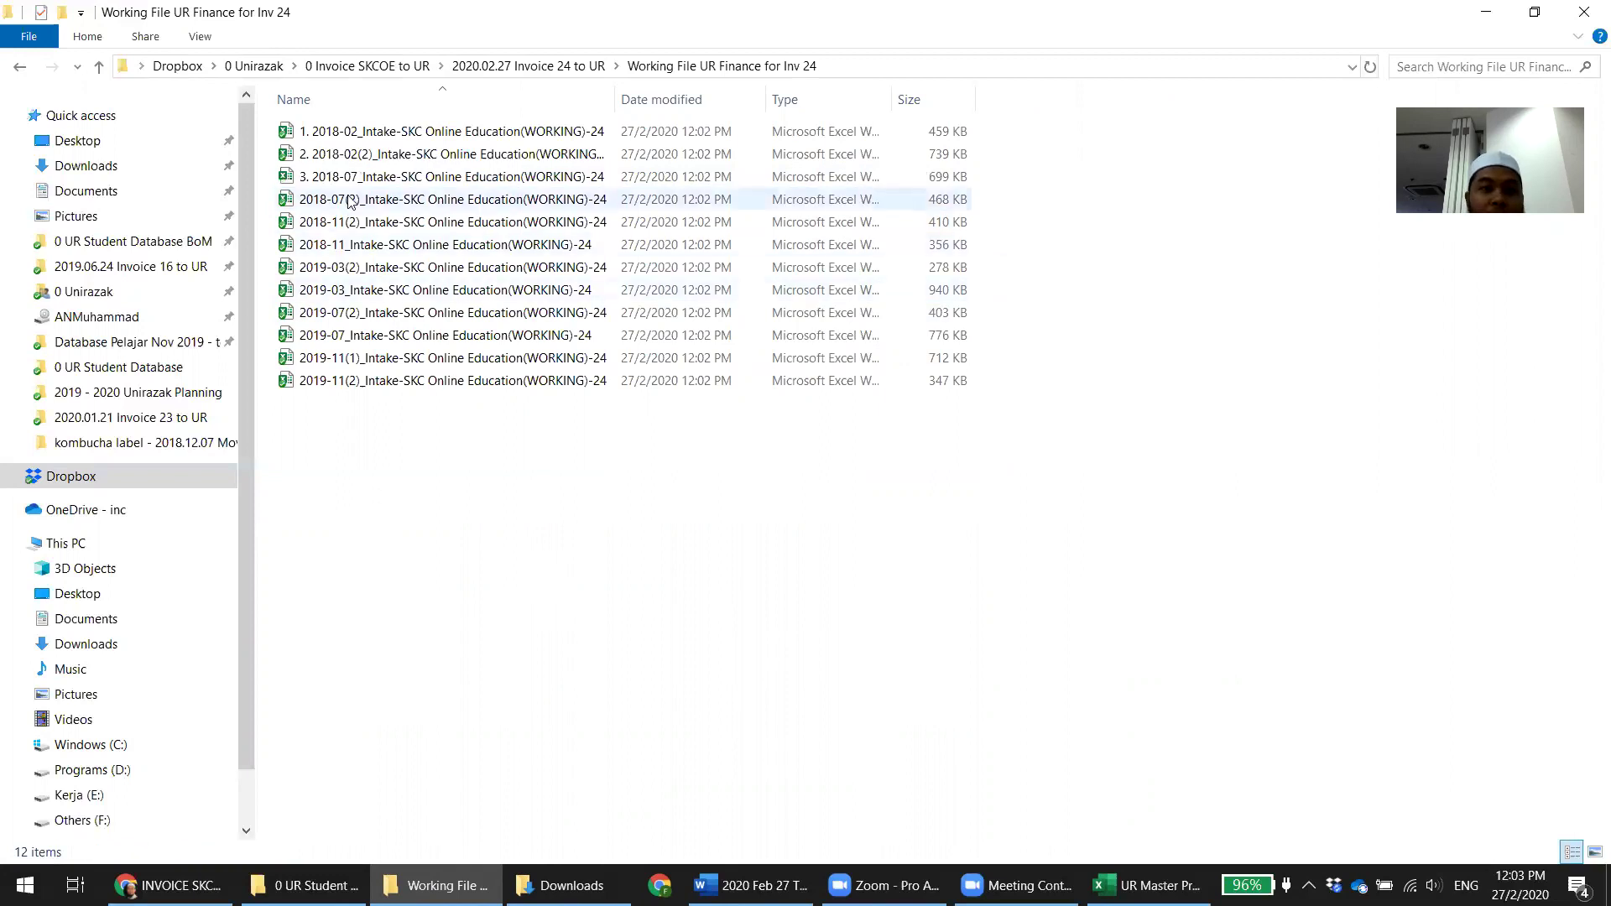
left_click(305, 207)
left_click(305, 206)
left_click(302, 200)
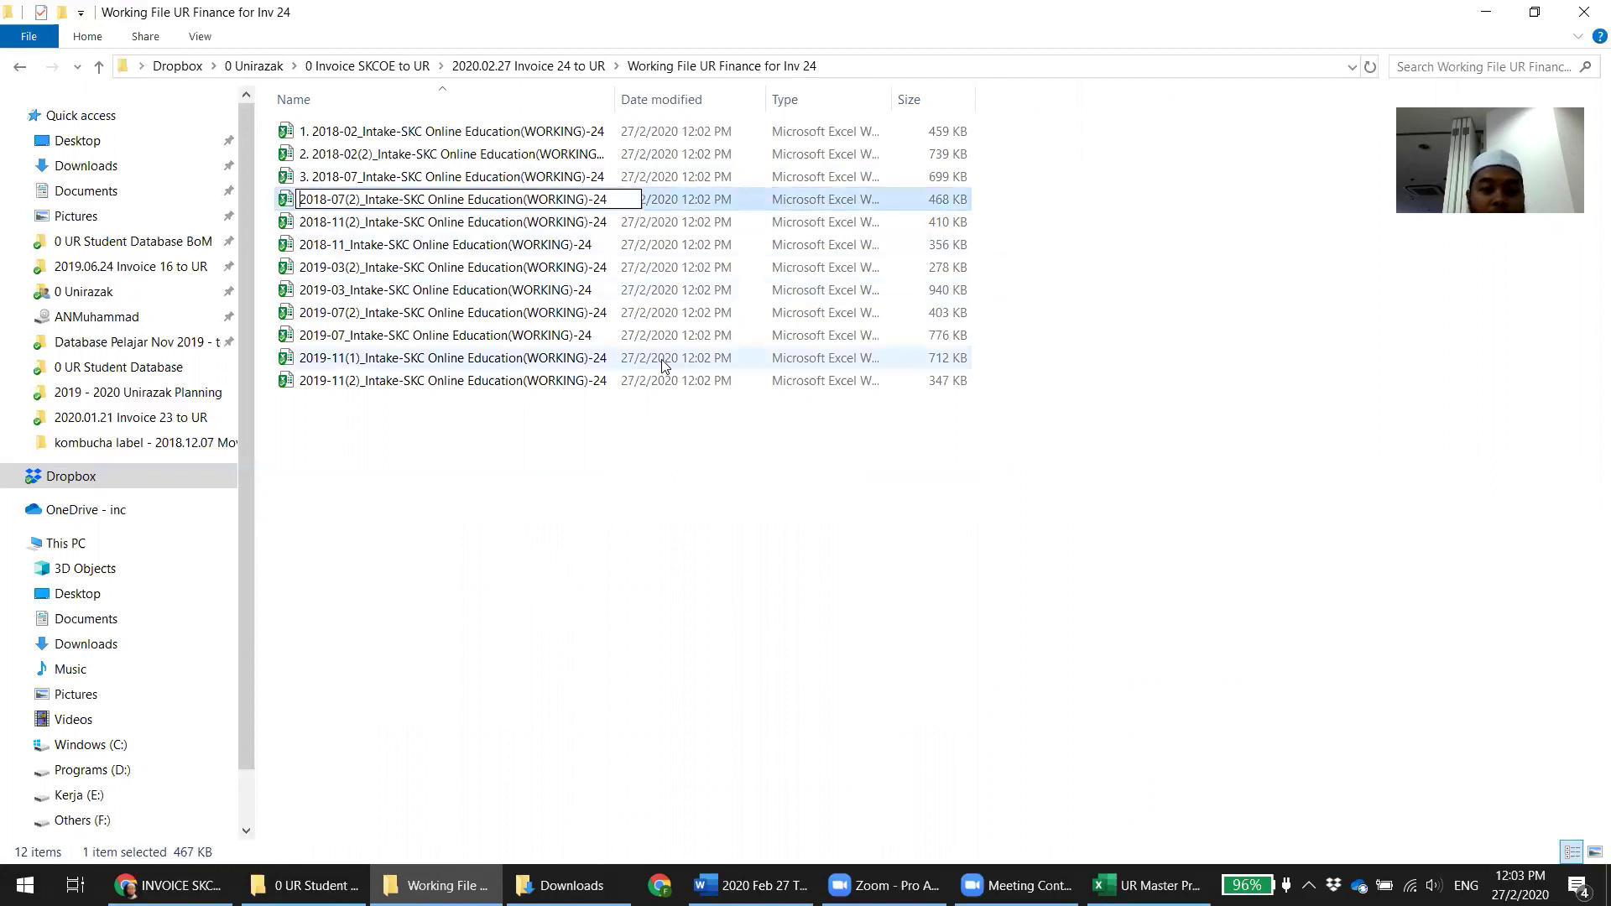
type("4.")
left_click(514, 417)
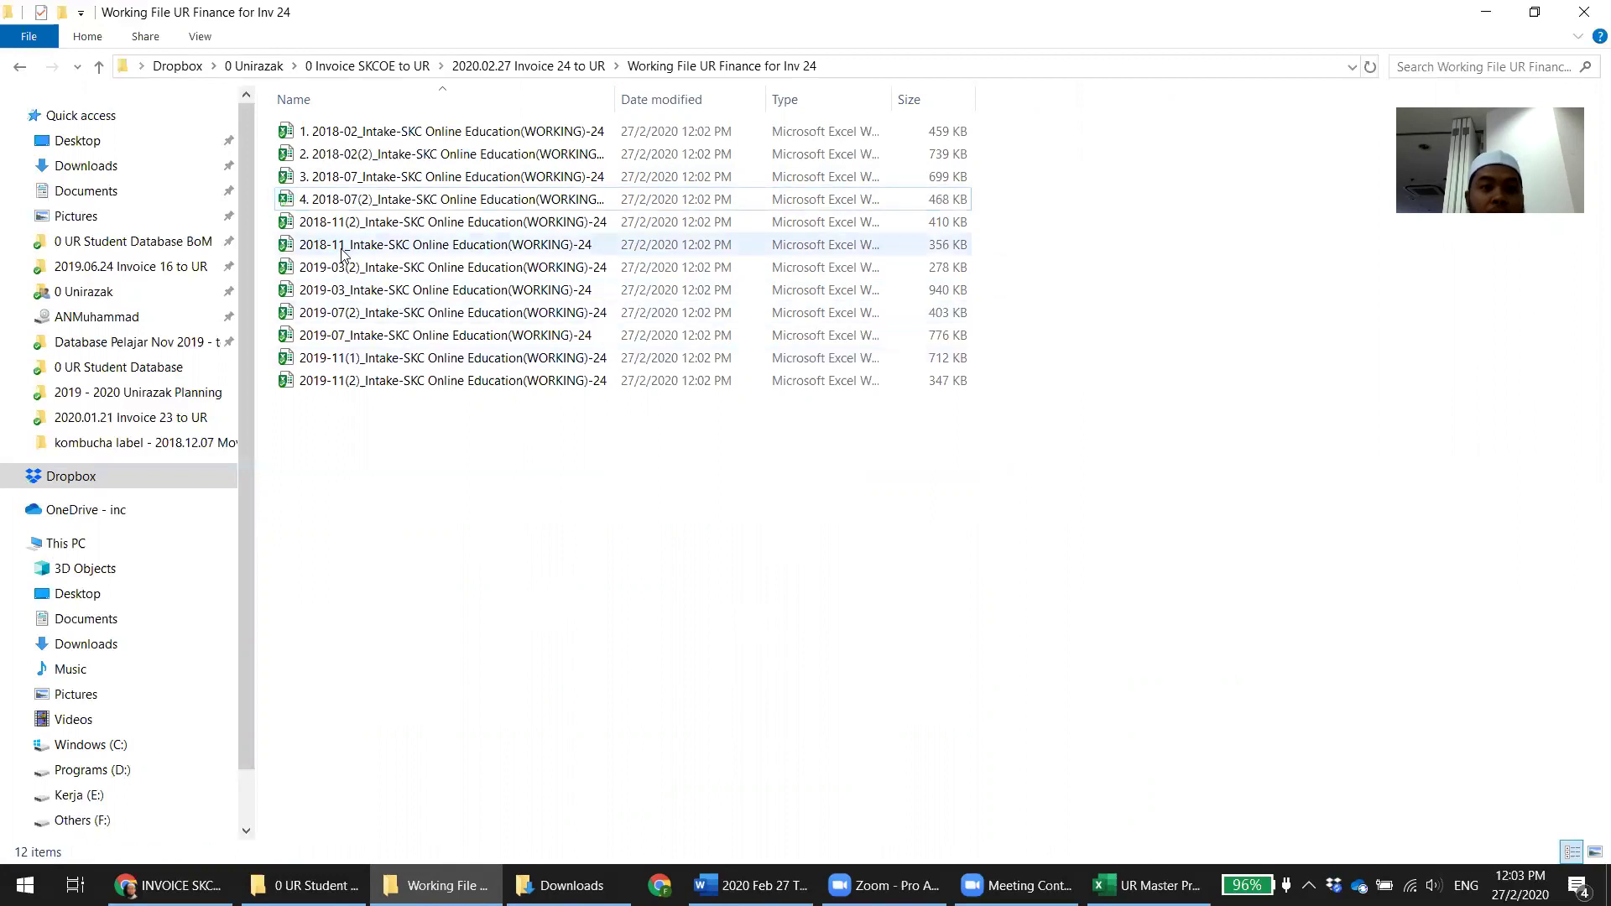
left_click(325, 245)
left_click(325, 244)
left_click(302, 244)
type("5.")
left_click(521, 401)
left_click(327, 249)
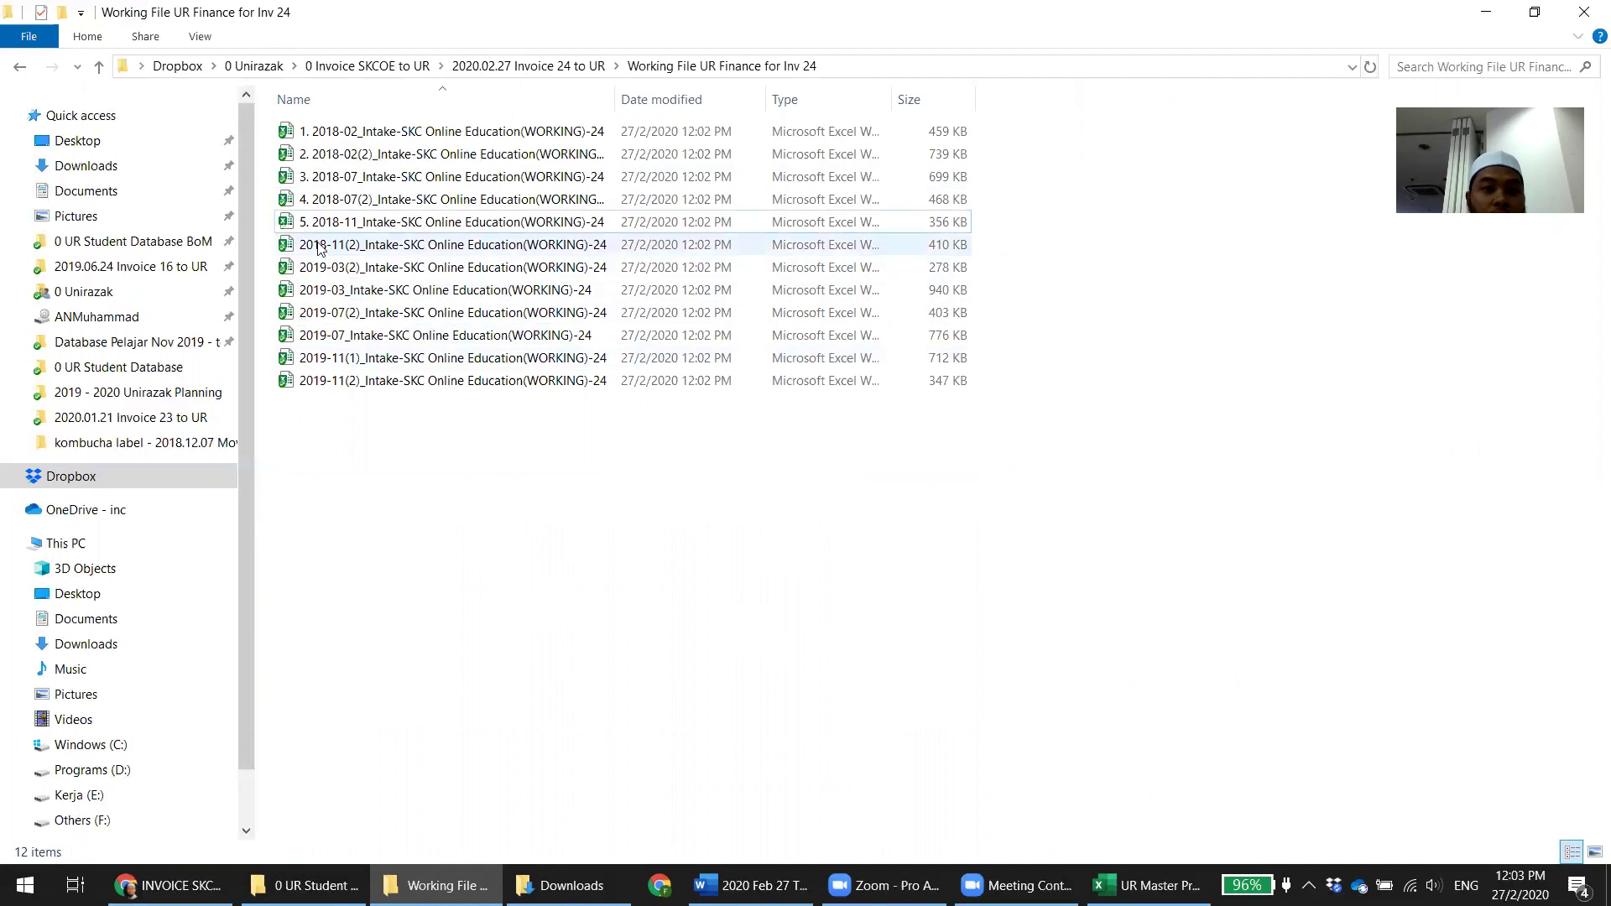
left_click(331, 249)
left_click(302, 245)
type("6.")
left_click(529, 623)
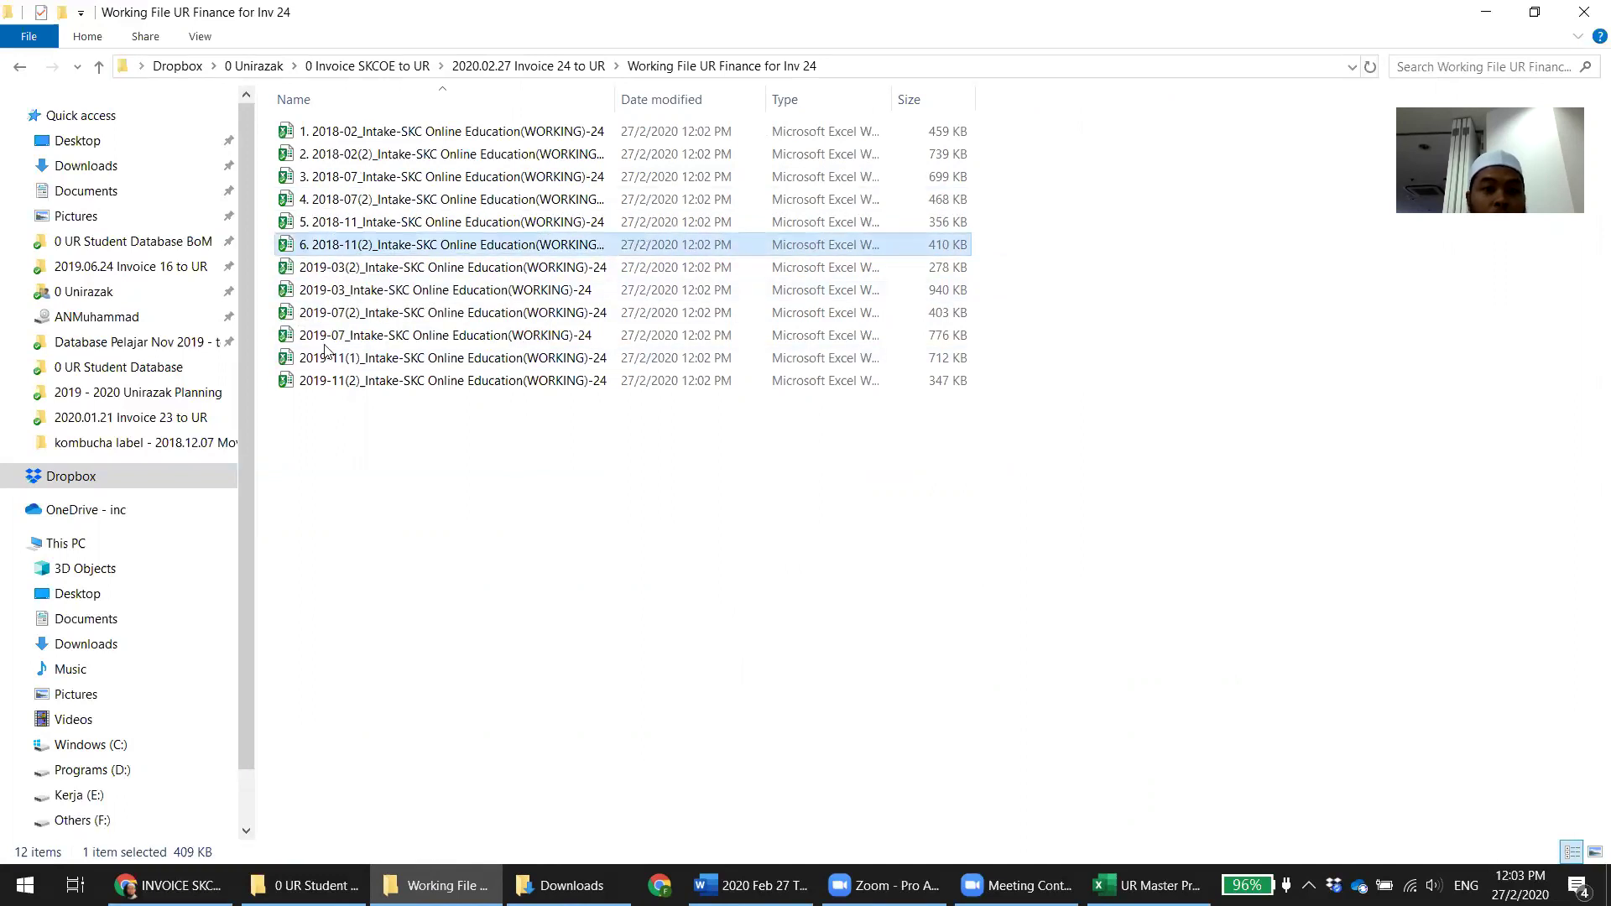
Prefix the 2019-03 and 2019-07 files with 7. through 10
left_click(294, 294)
left_click(298, 292)
left_click(302, 289)
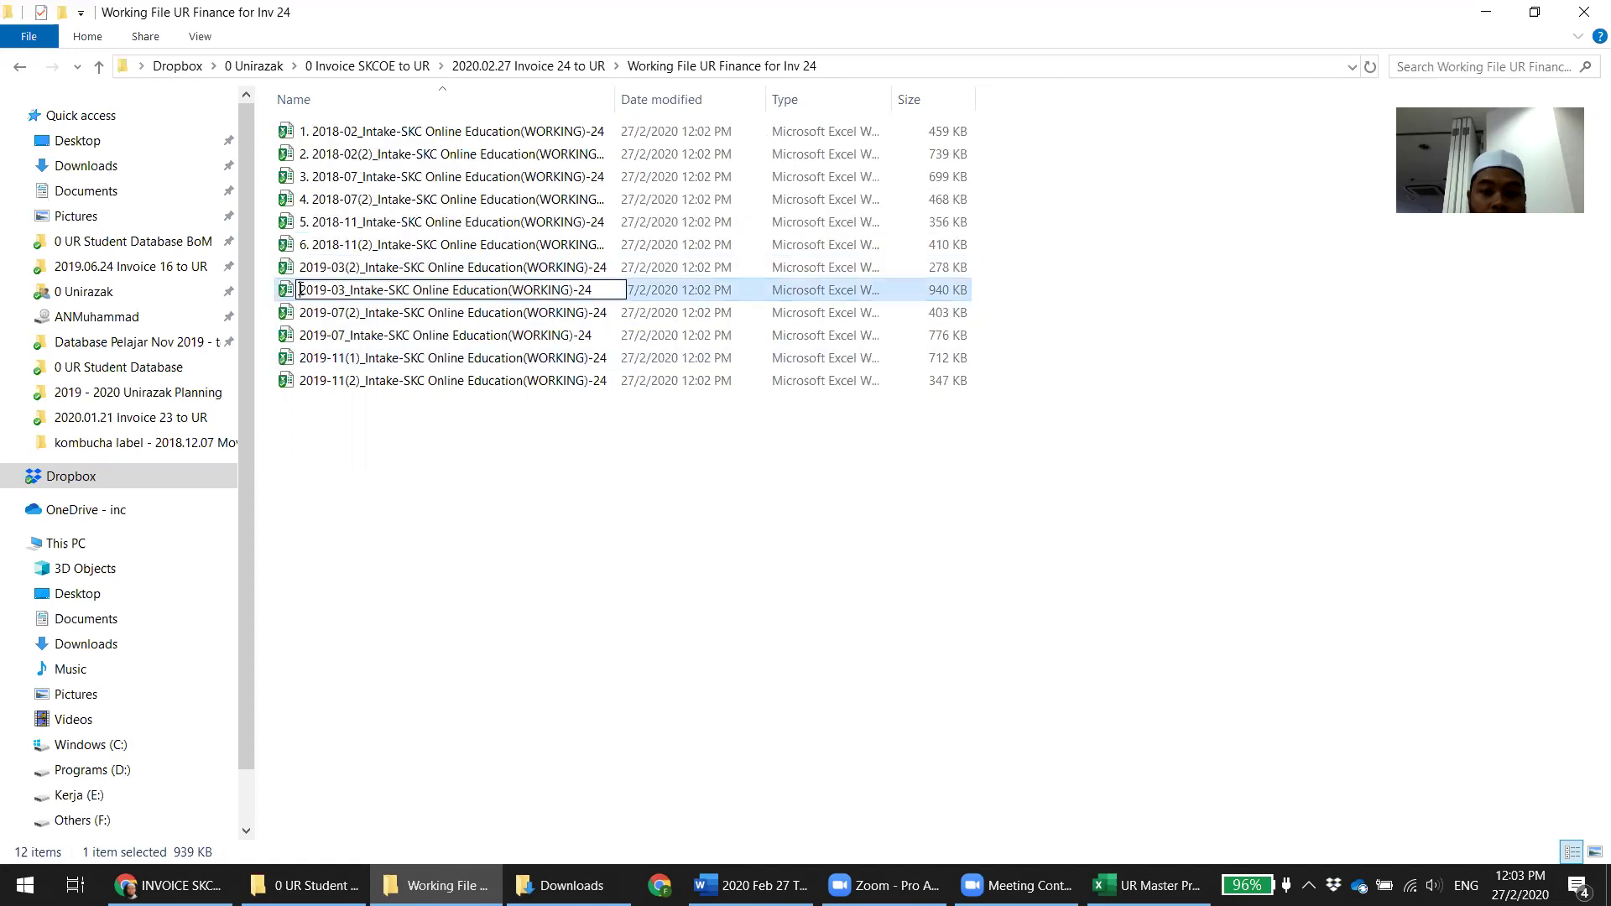
type("7.")
left_click(360, 467)
left_click(304, 293)
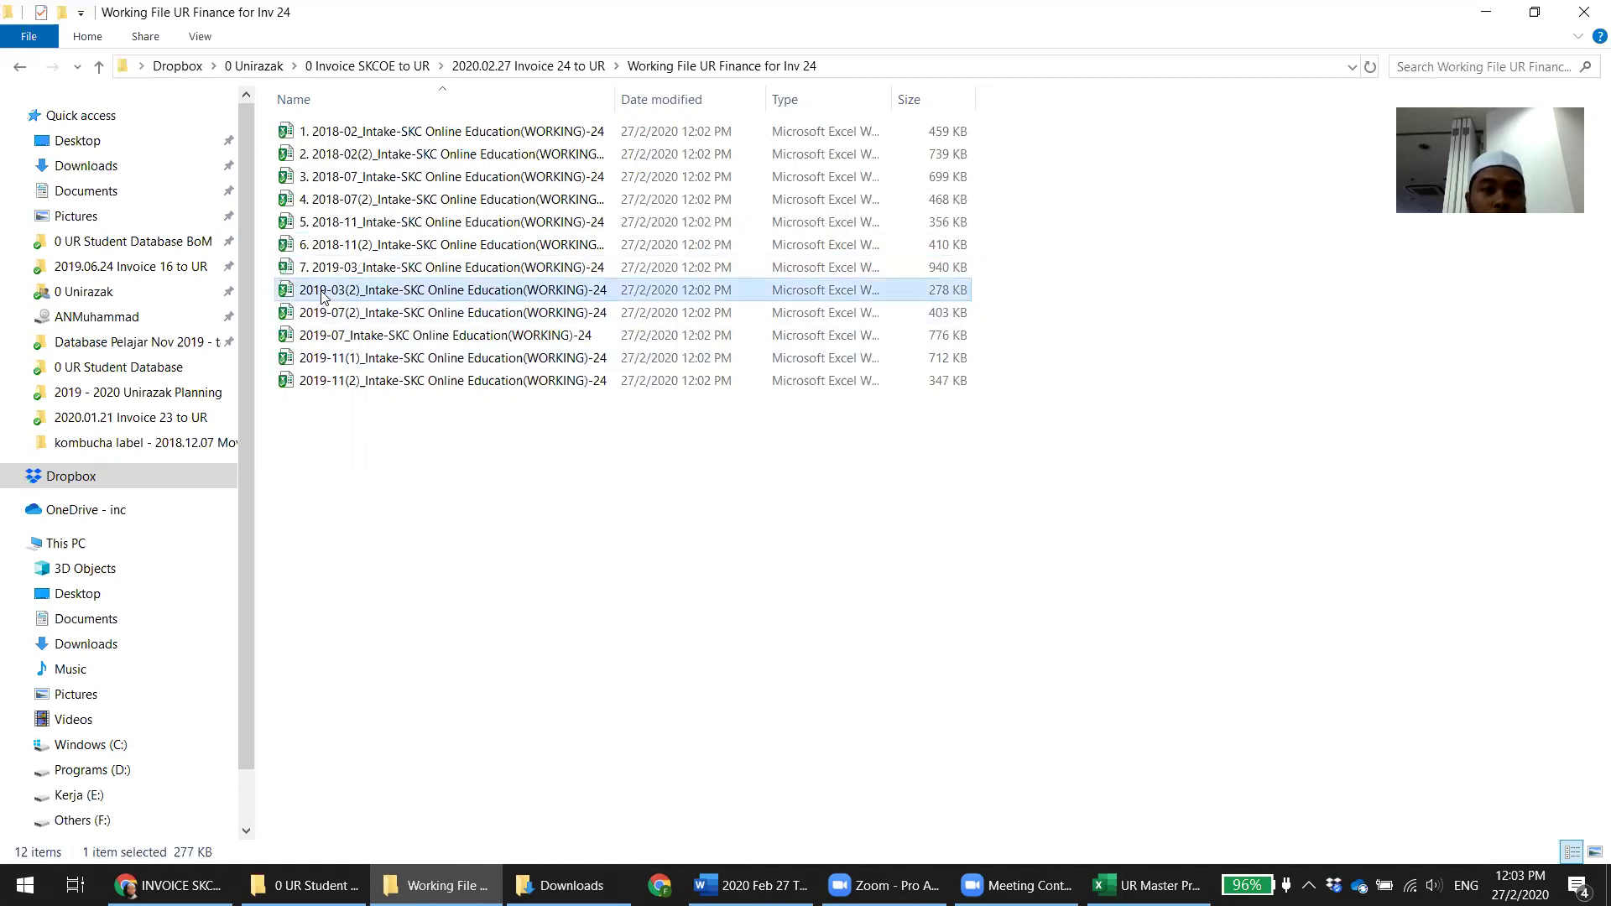
left_click(305, 292)
left_click(302, 290)
type("8.")
left_click(394, 542)
left_click(302, 336)
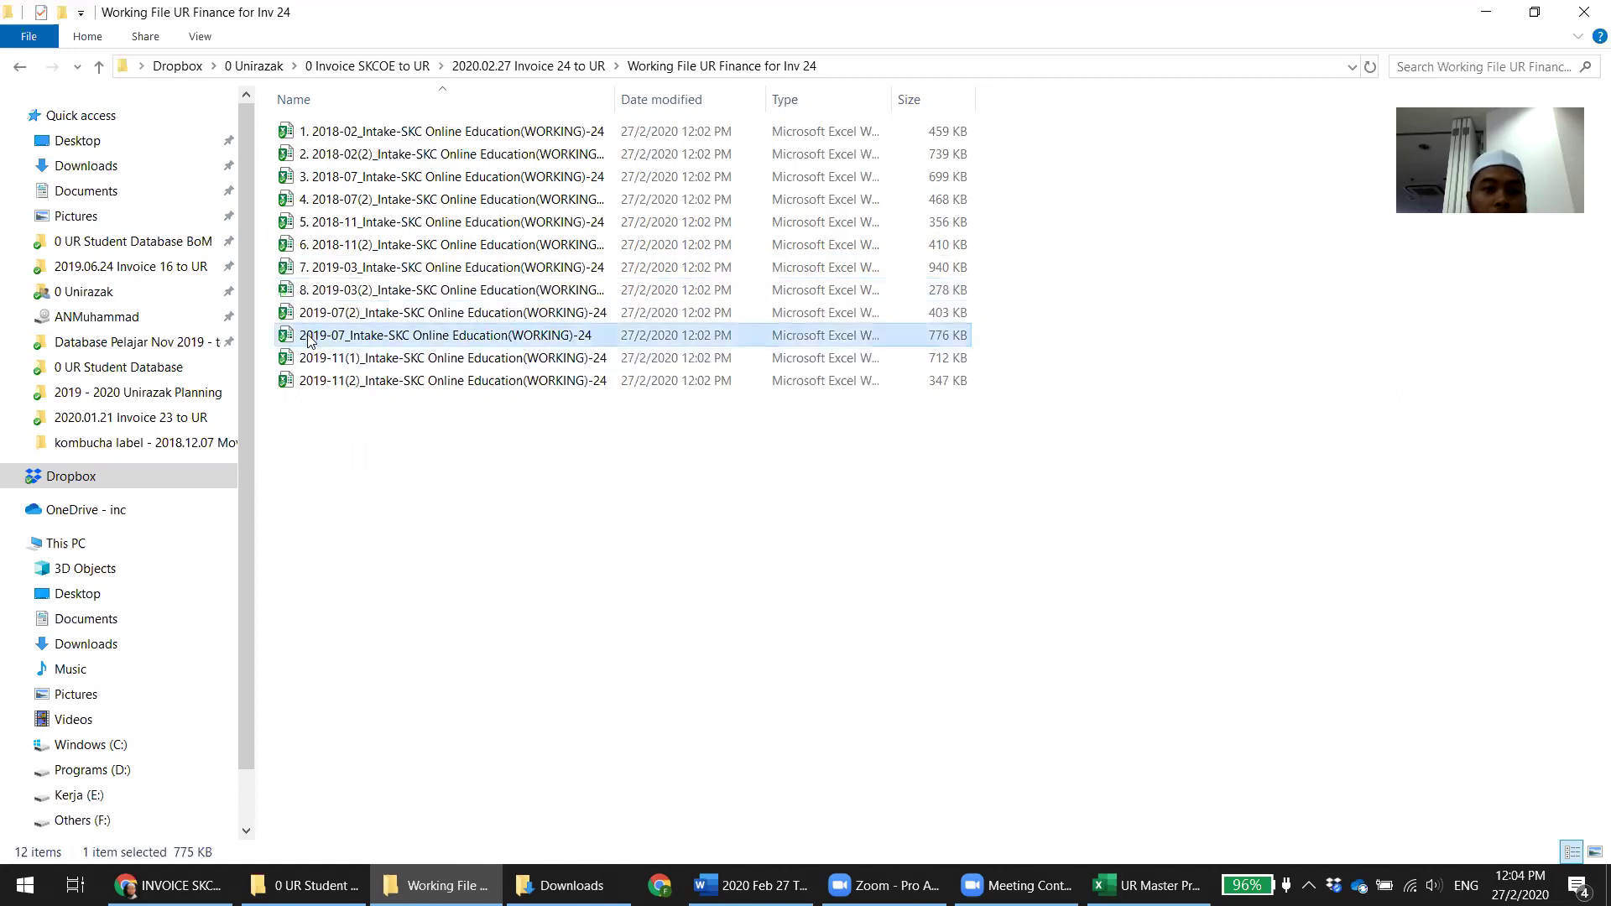
left_click(301, 336)
left_click(301, 335)
type("9.")
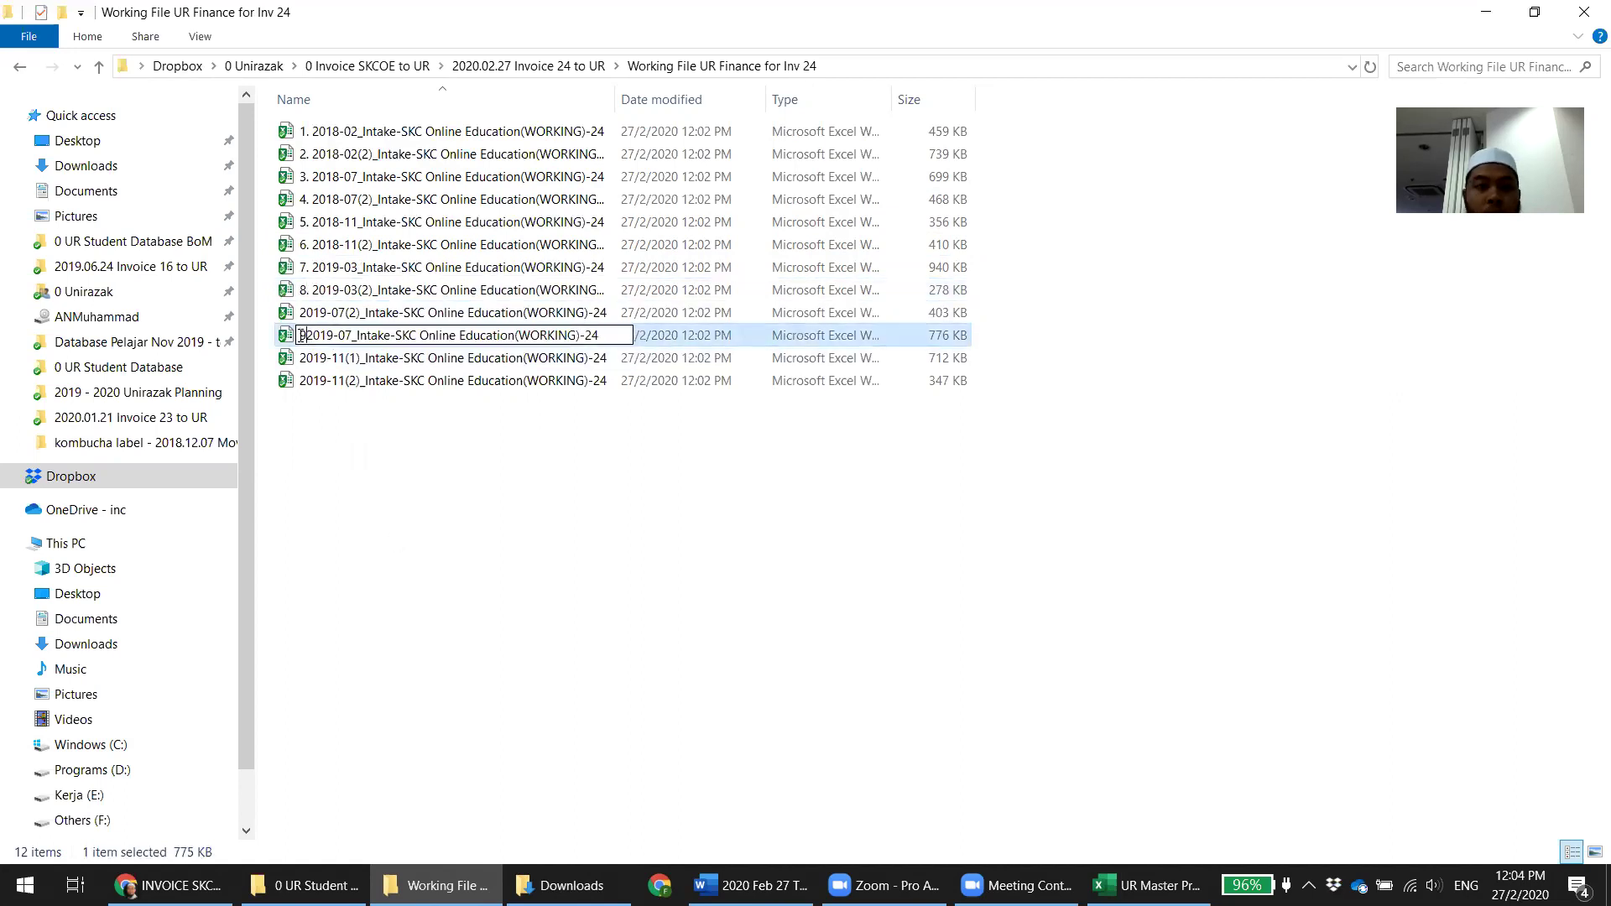
left_click(458, 545)
left_click(302, 336)
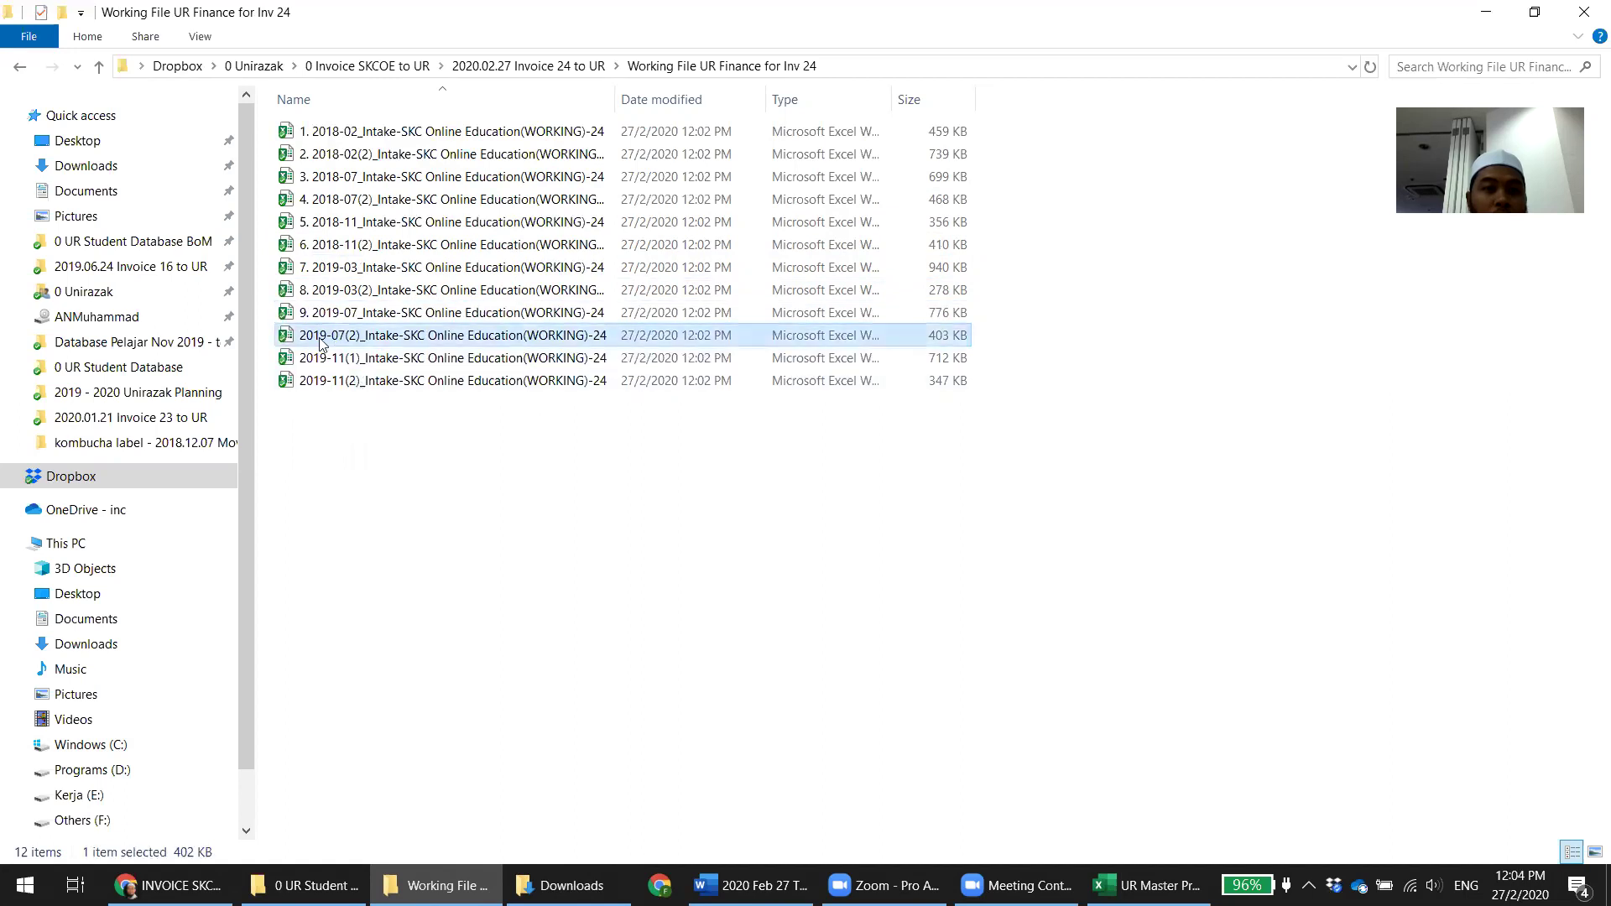
left_click(300, 336)
left_click(301, 336)
type("10.")
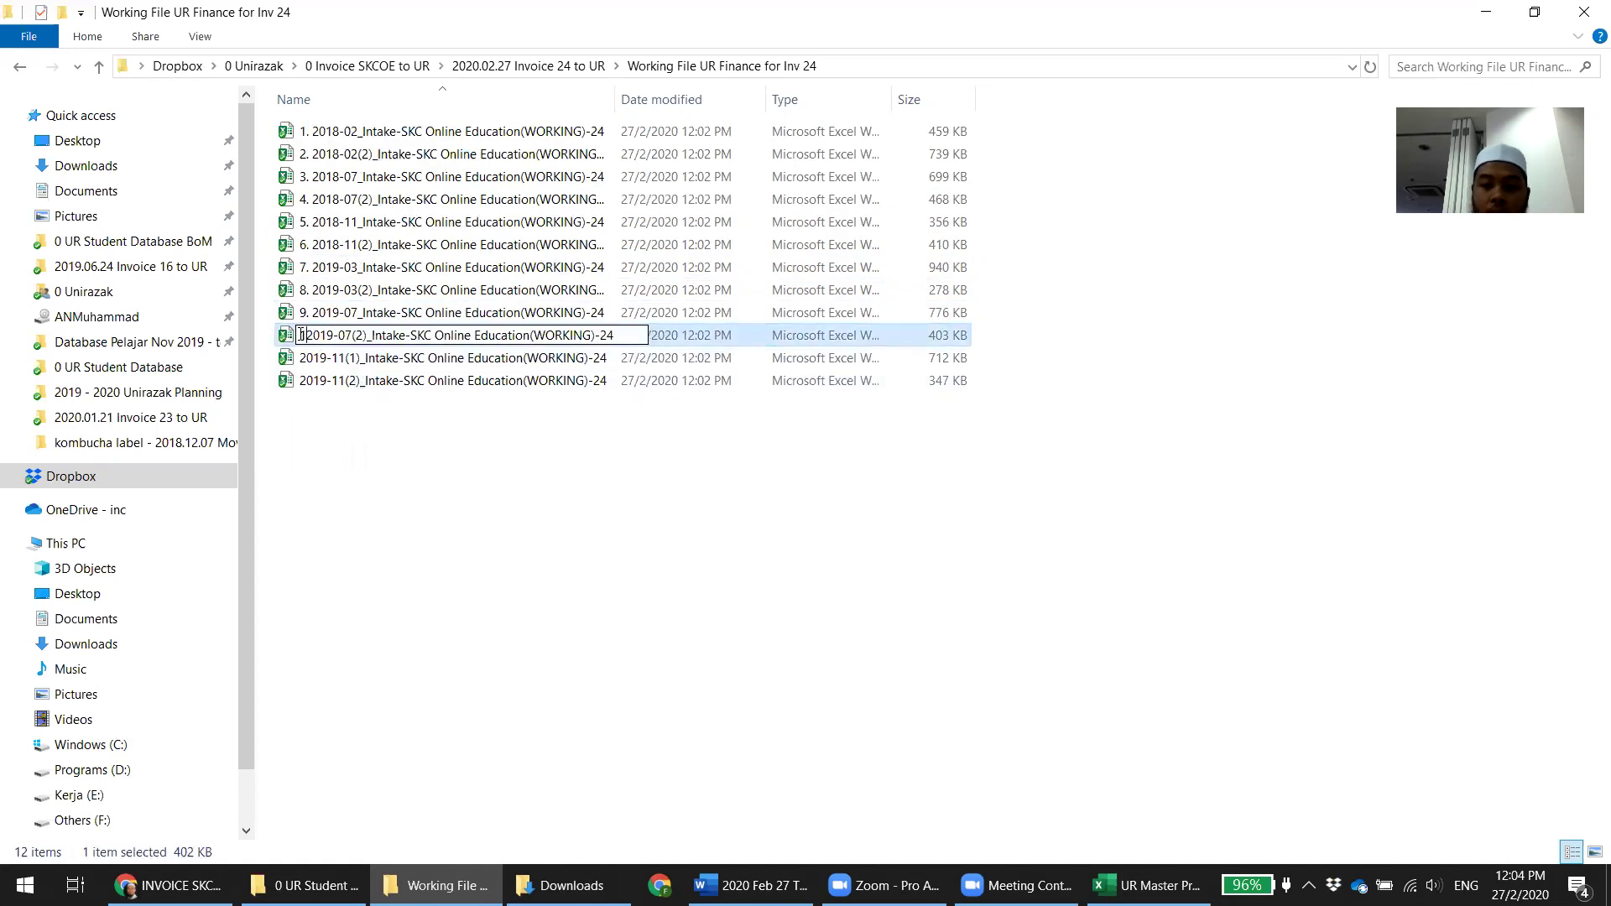
left_click(341, 382)
Prefix the 2019-11(1) and 2019-11(2) files with 11. and 12
left_click(340, 366)
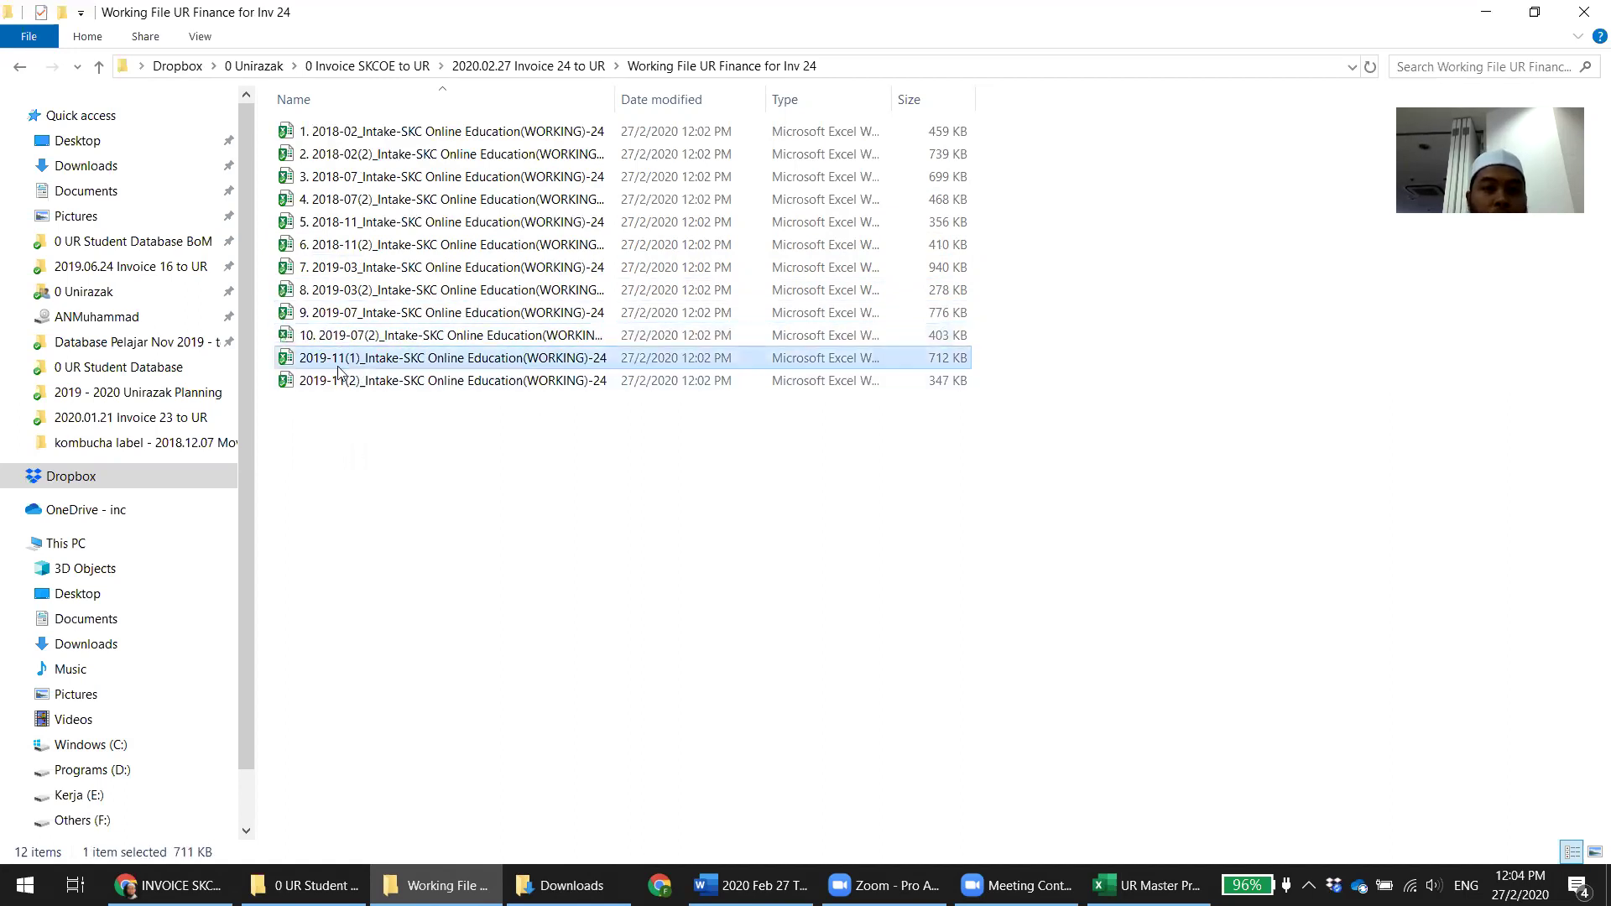
left_click(400, 557)
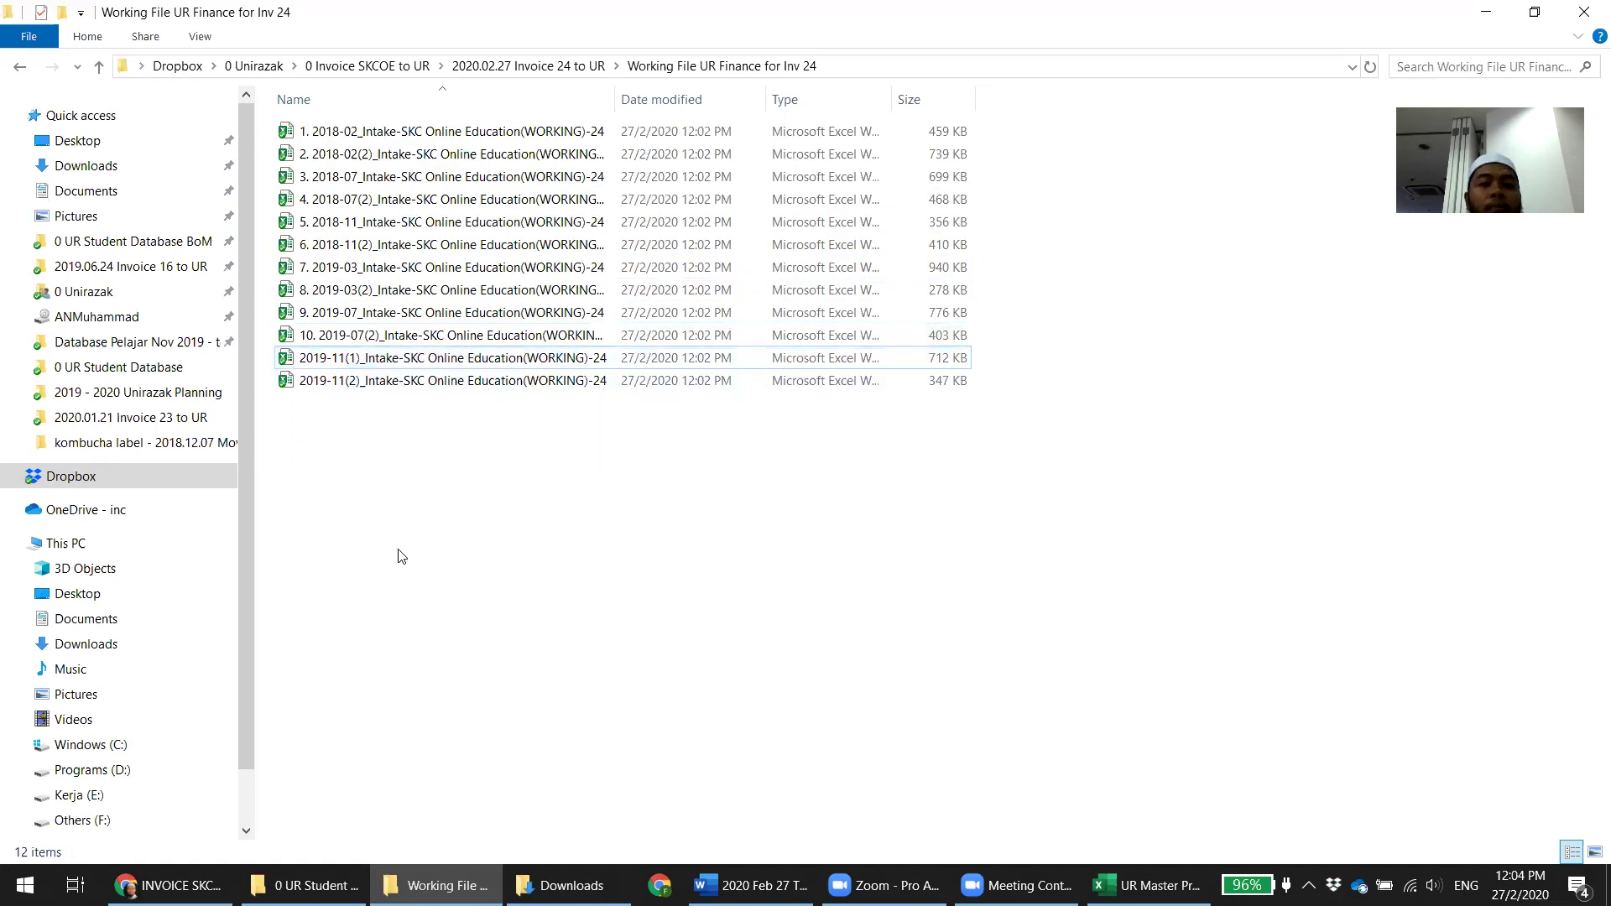
left_click(306, 366)
left_click(306, 365)
left_click(302, 358)
type("11.")
left_click(315, 383)
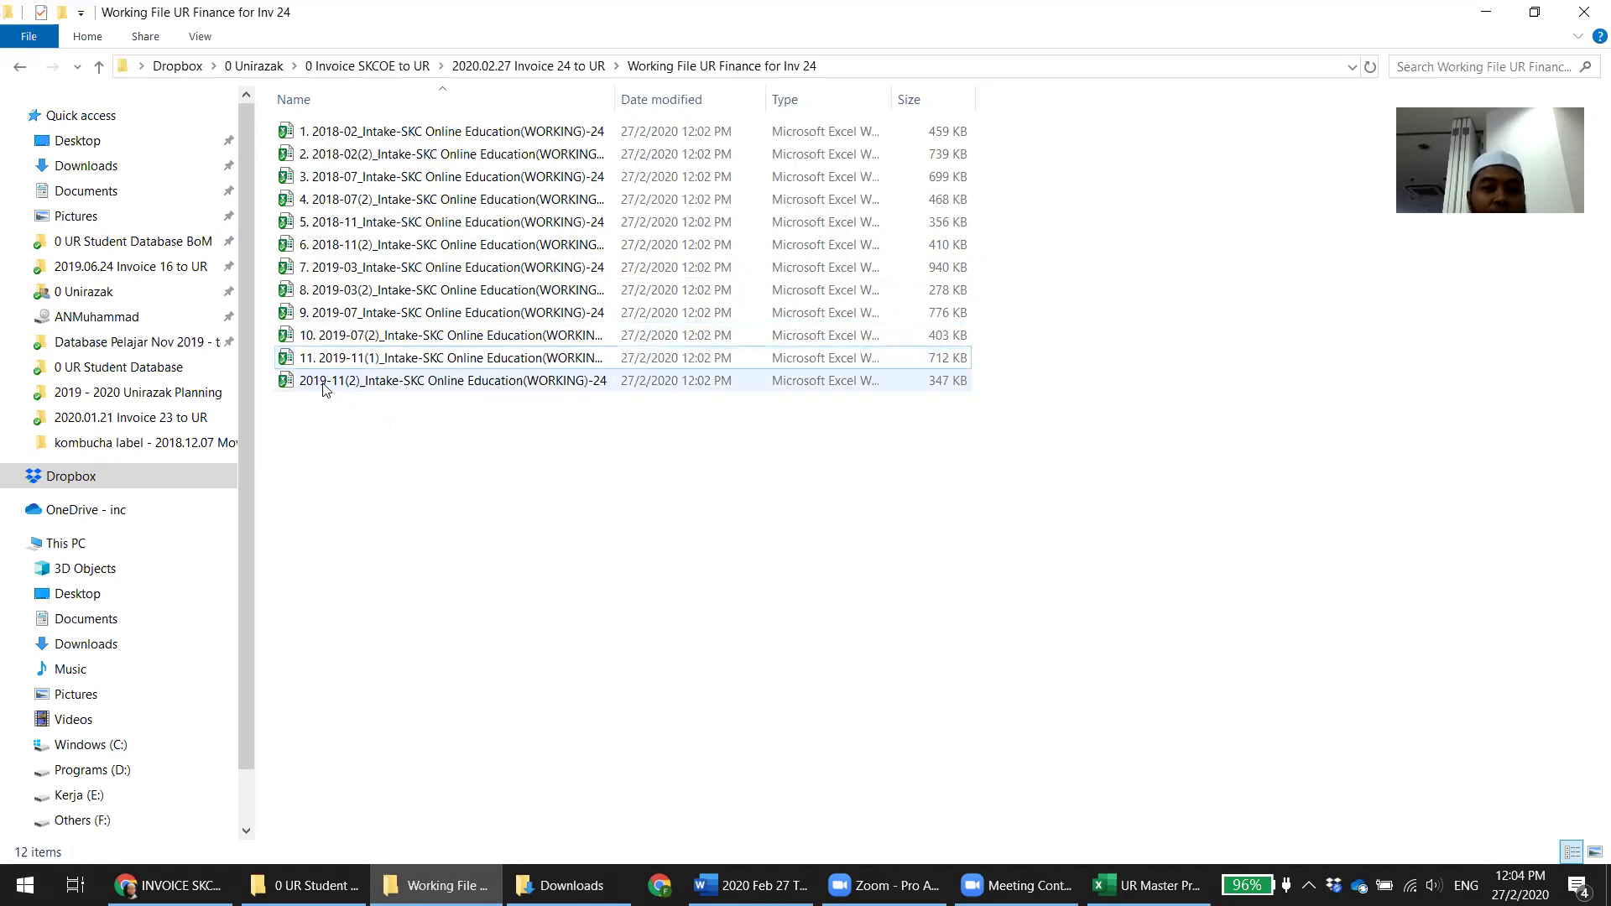
left_click(299, 383)
left_click(300, 383)
type("12.")
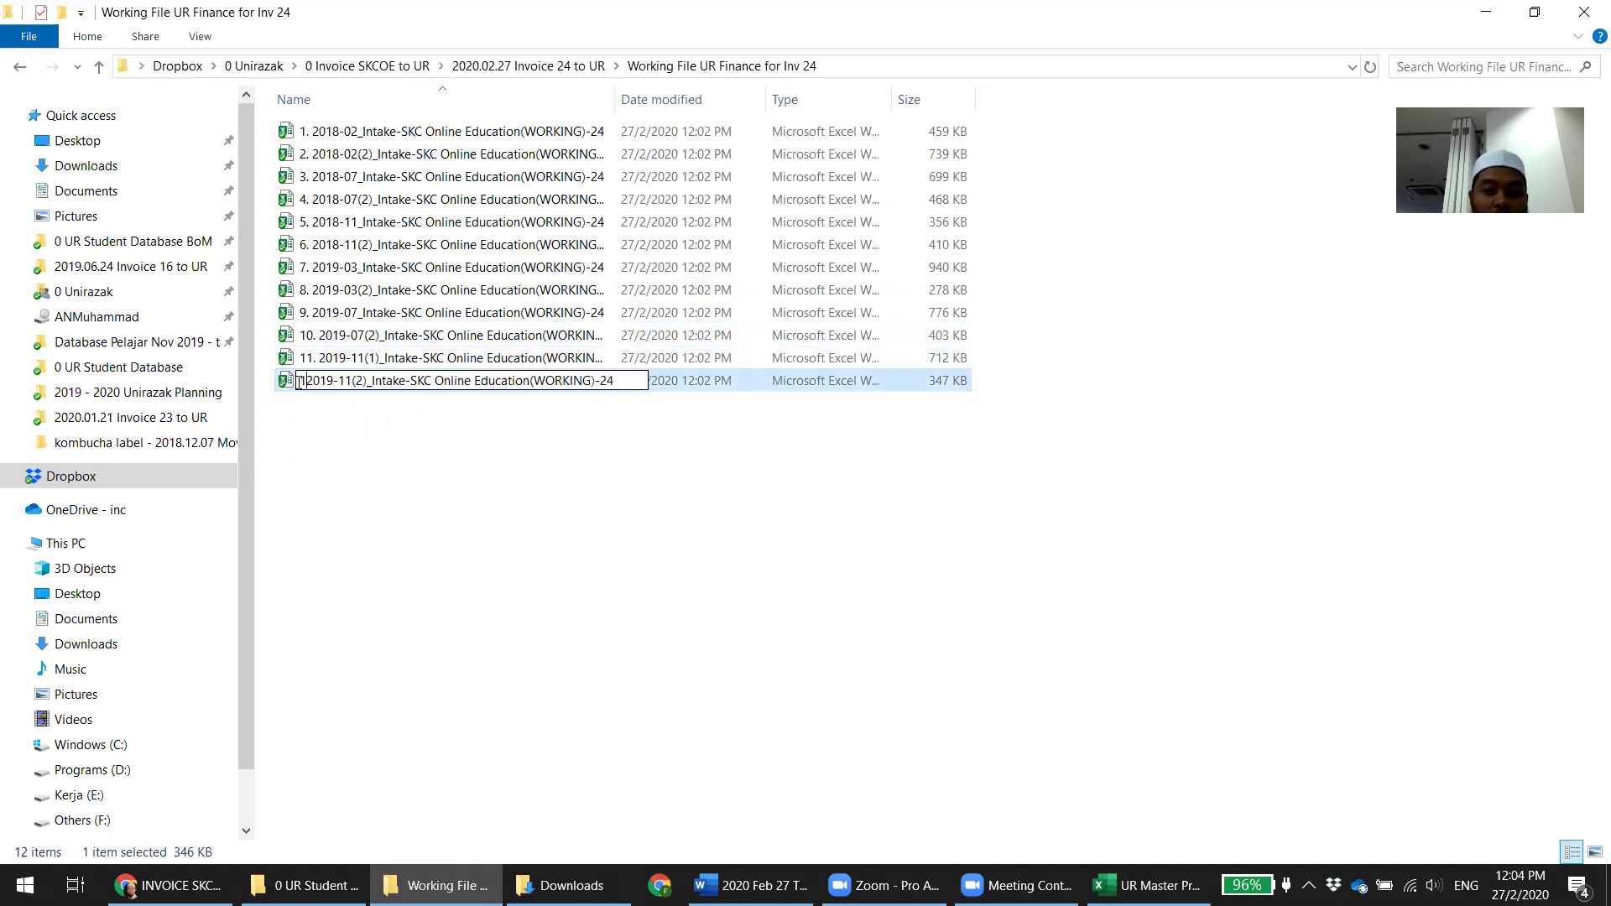
left_click(482, 545)
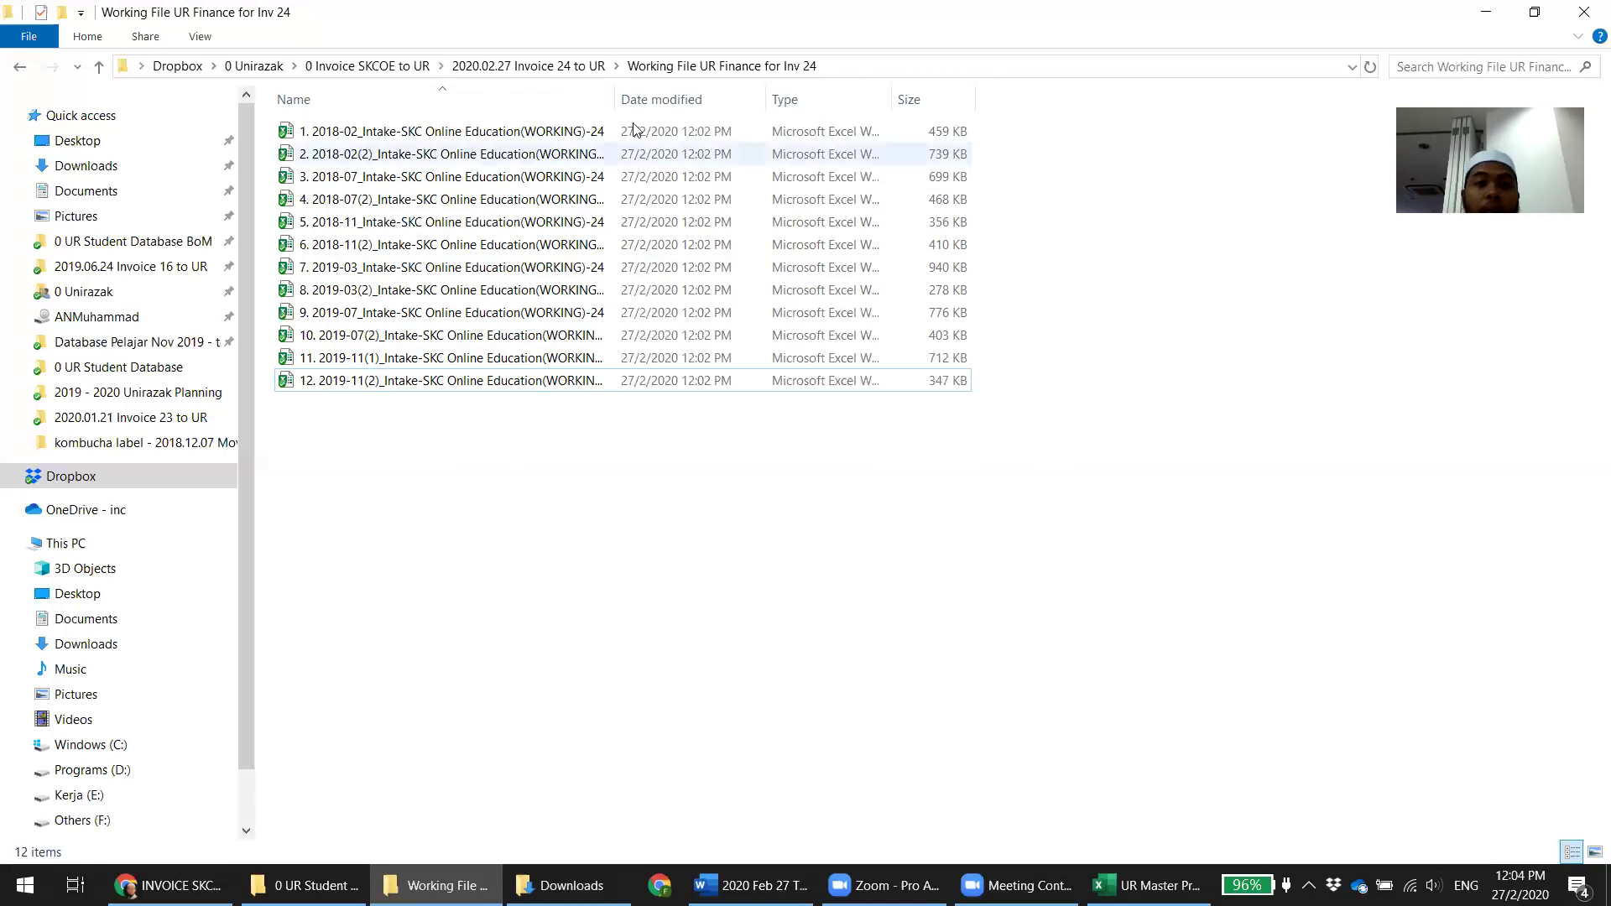
Widen the Name column and select files 5, 7 and 11–12 to review the list
double_click(616, 99)
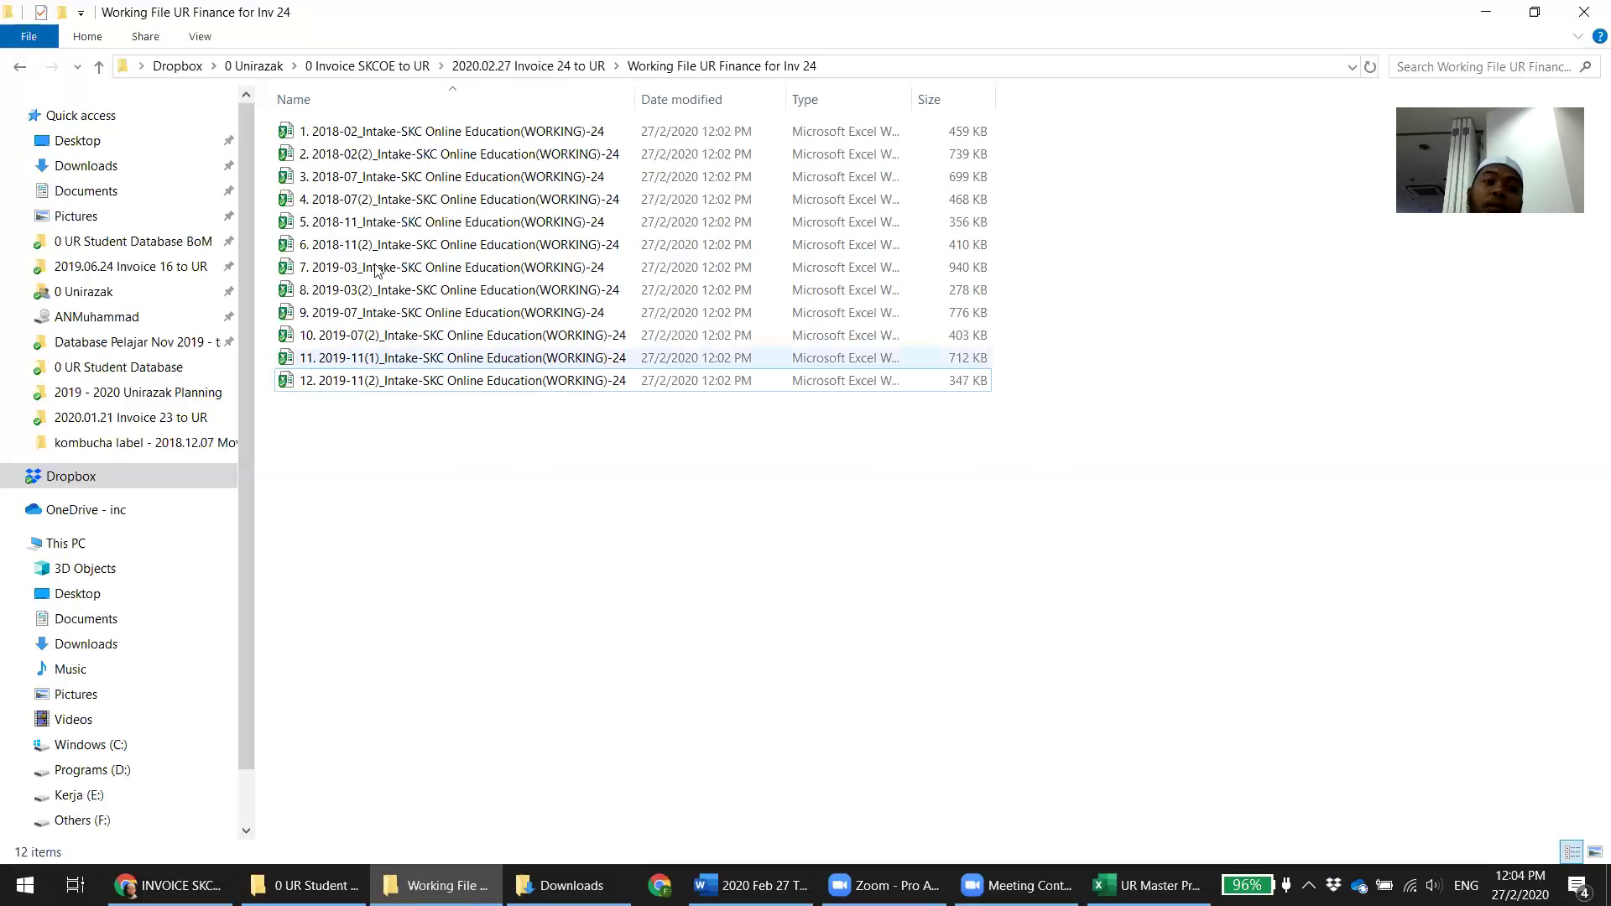
left_click(358, 220)
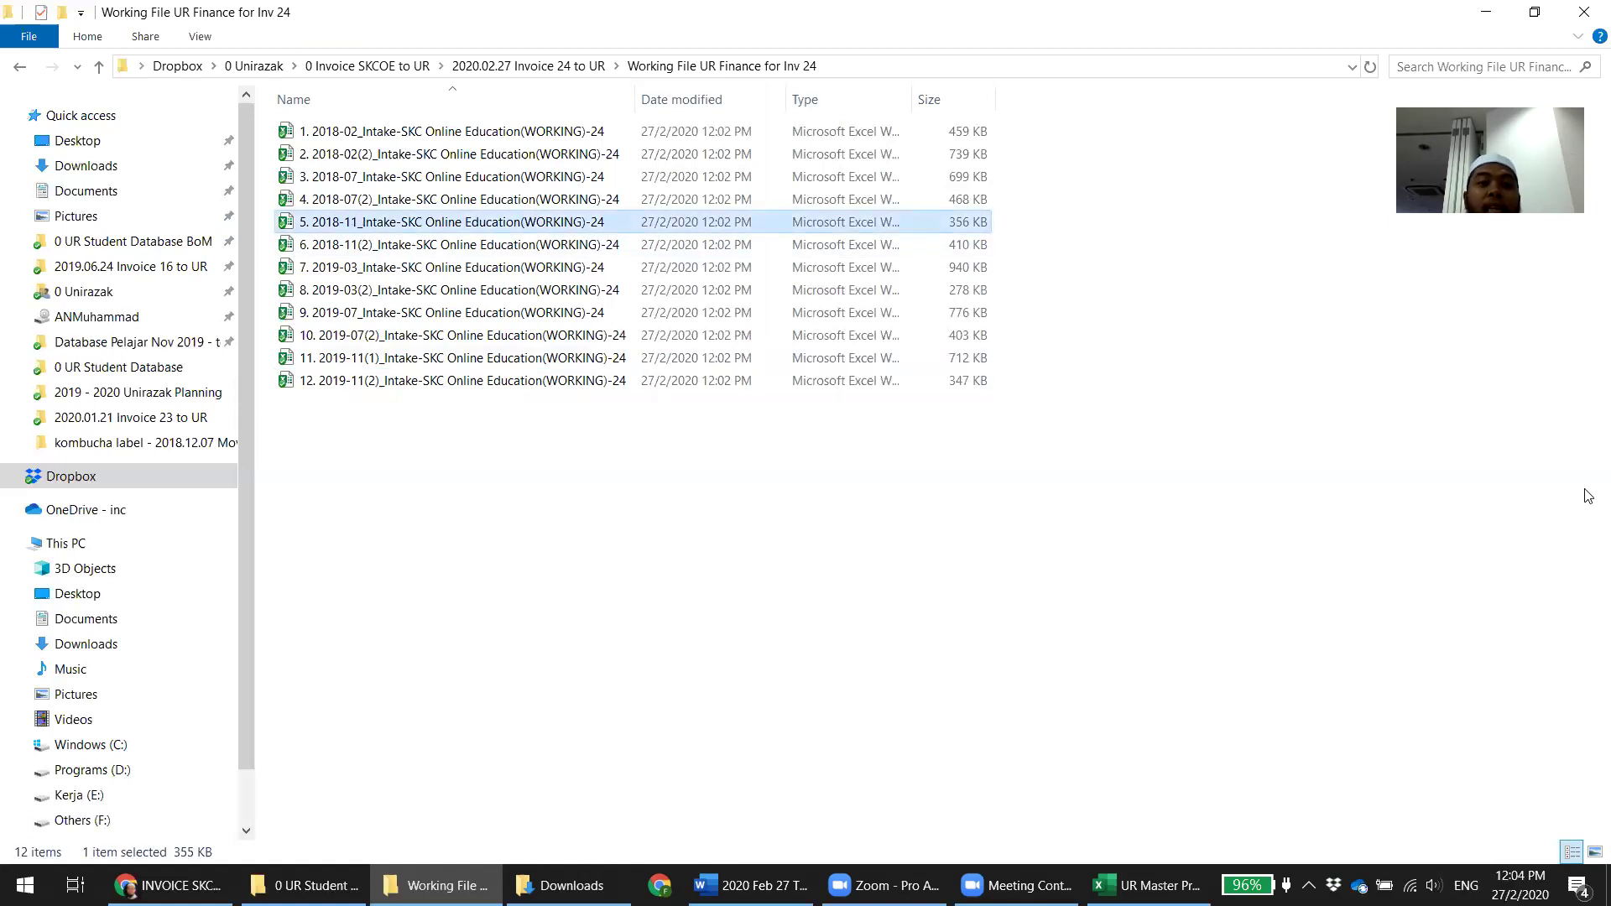
left_click(536, 271)
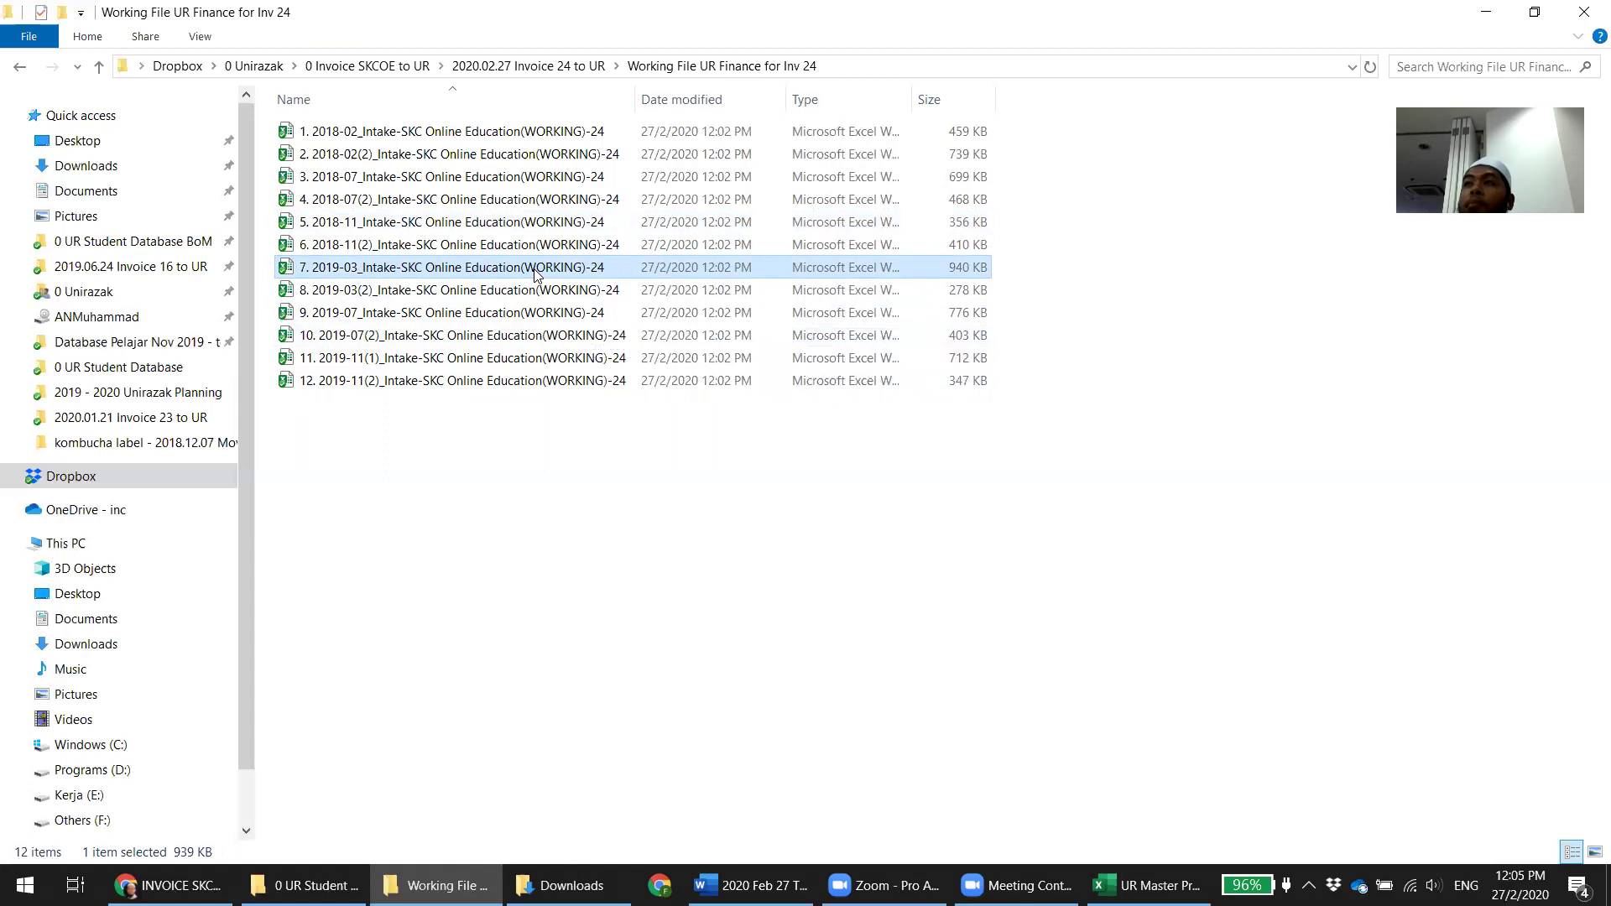
key("shift+Down")
key("shift+Down")
key("shift+Down")
key("shift+Down")
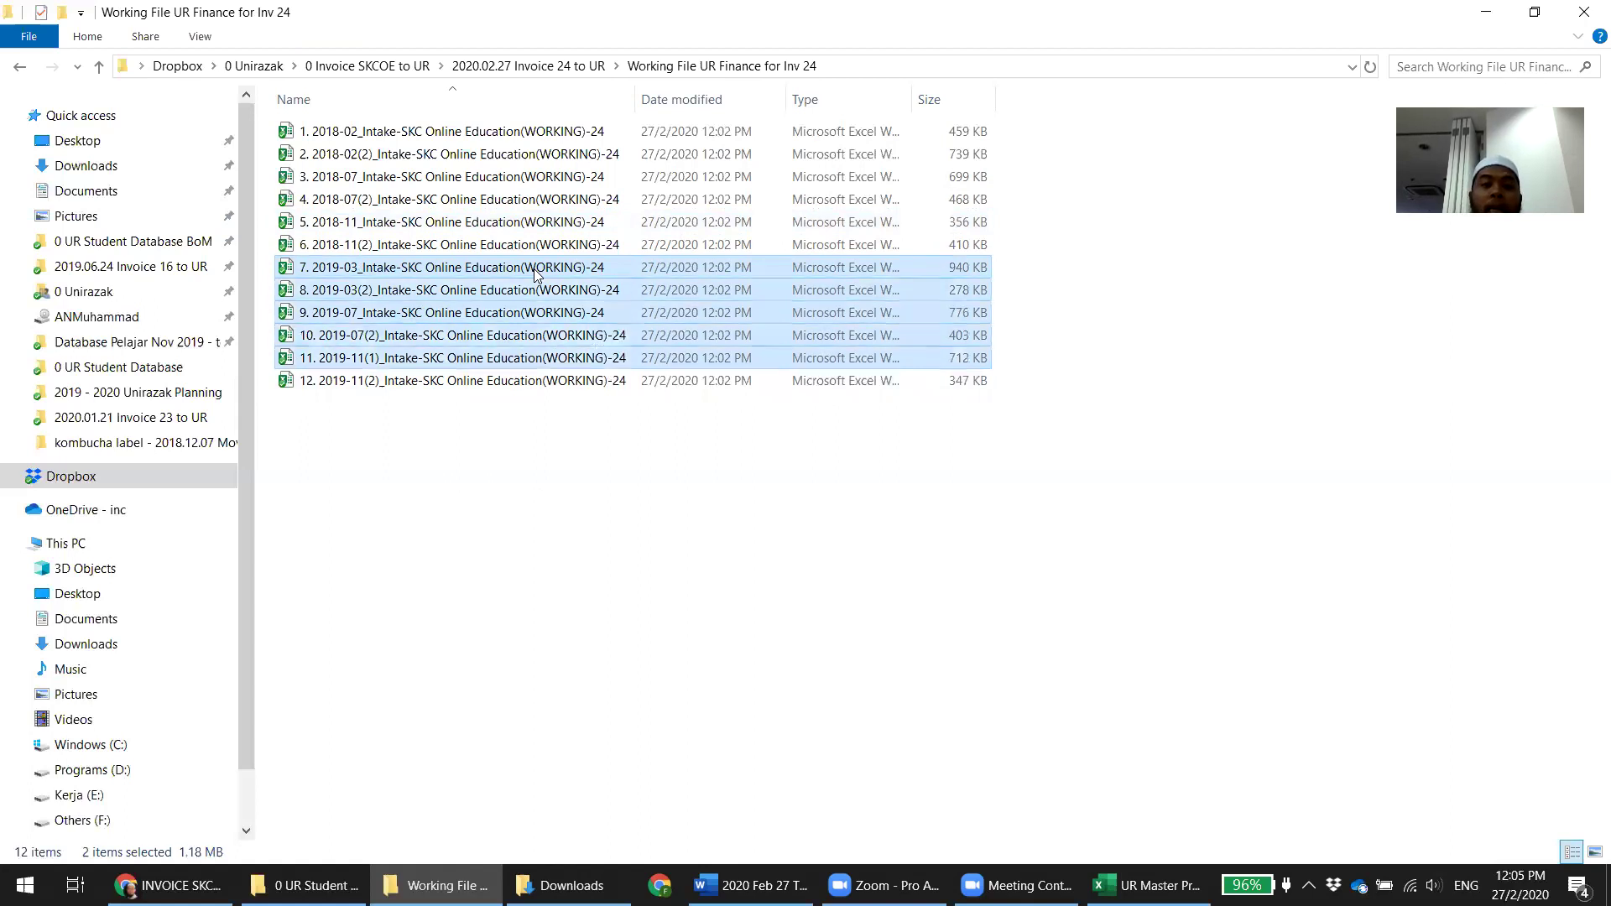
key("shift+Down")
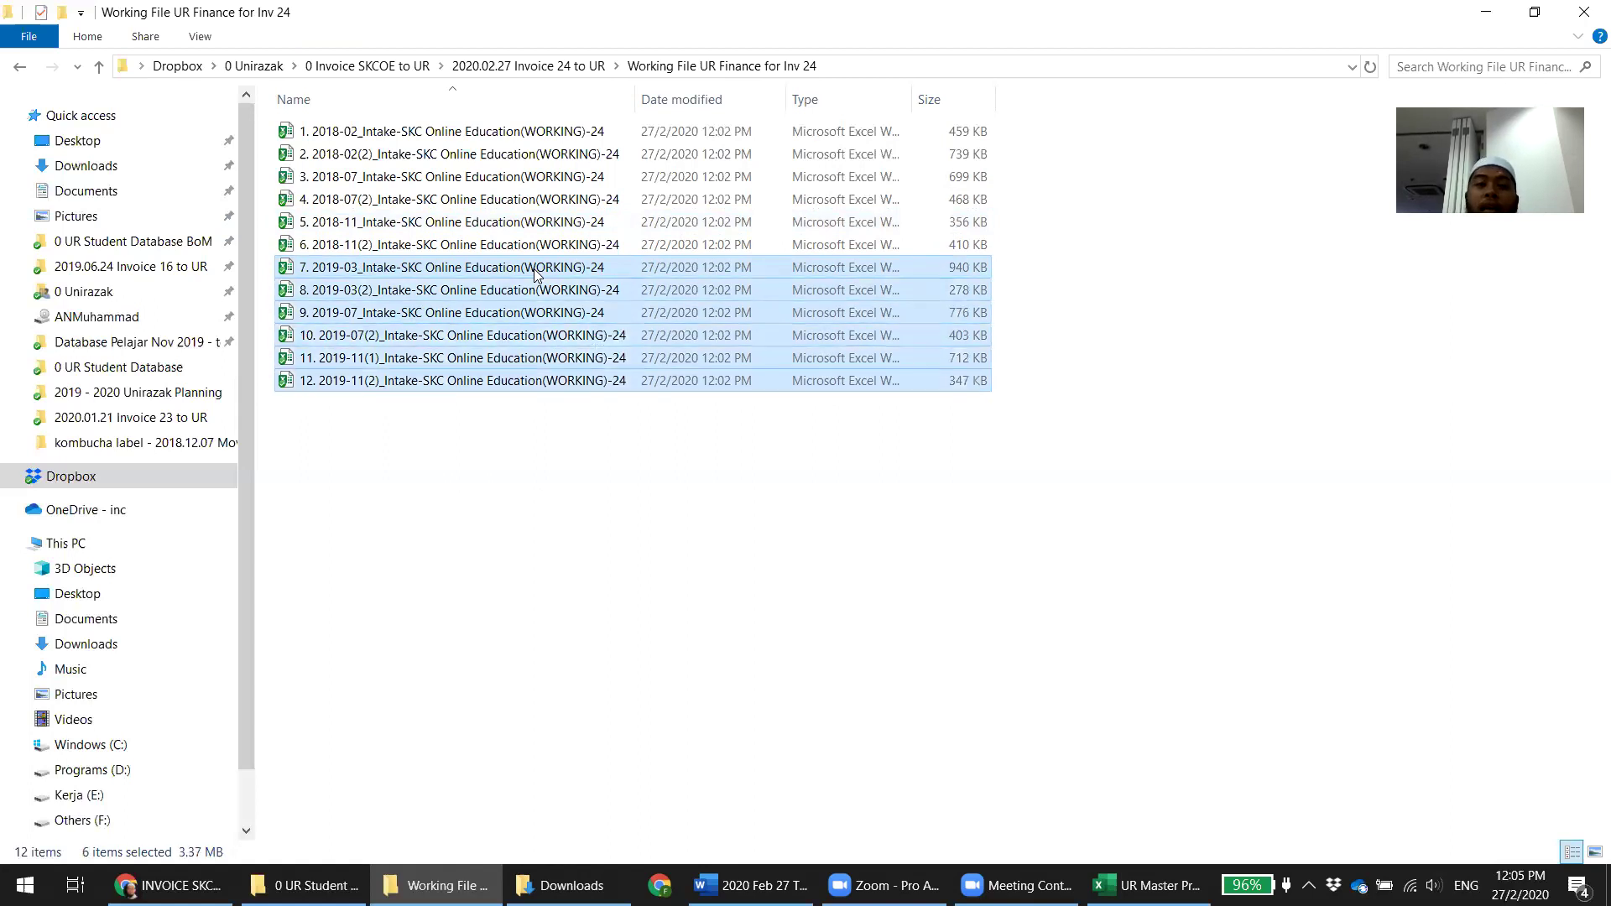
key("Up")
key("Up")
key("Up")
key("Up")
key("Up")
key("Up")
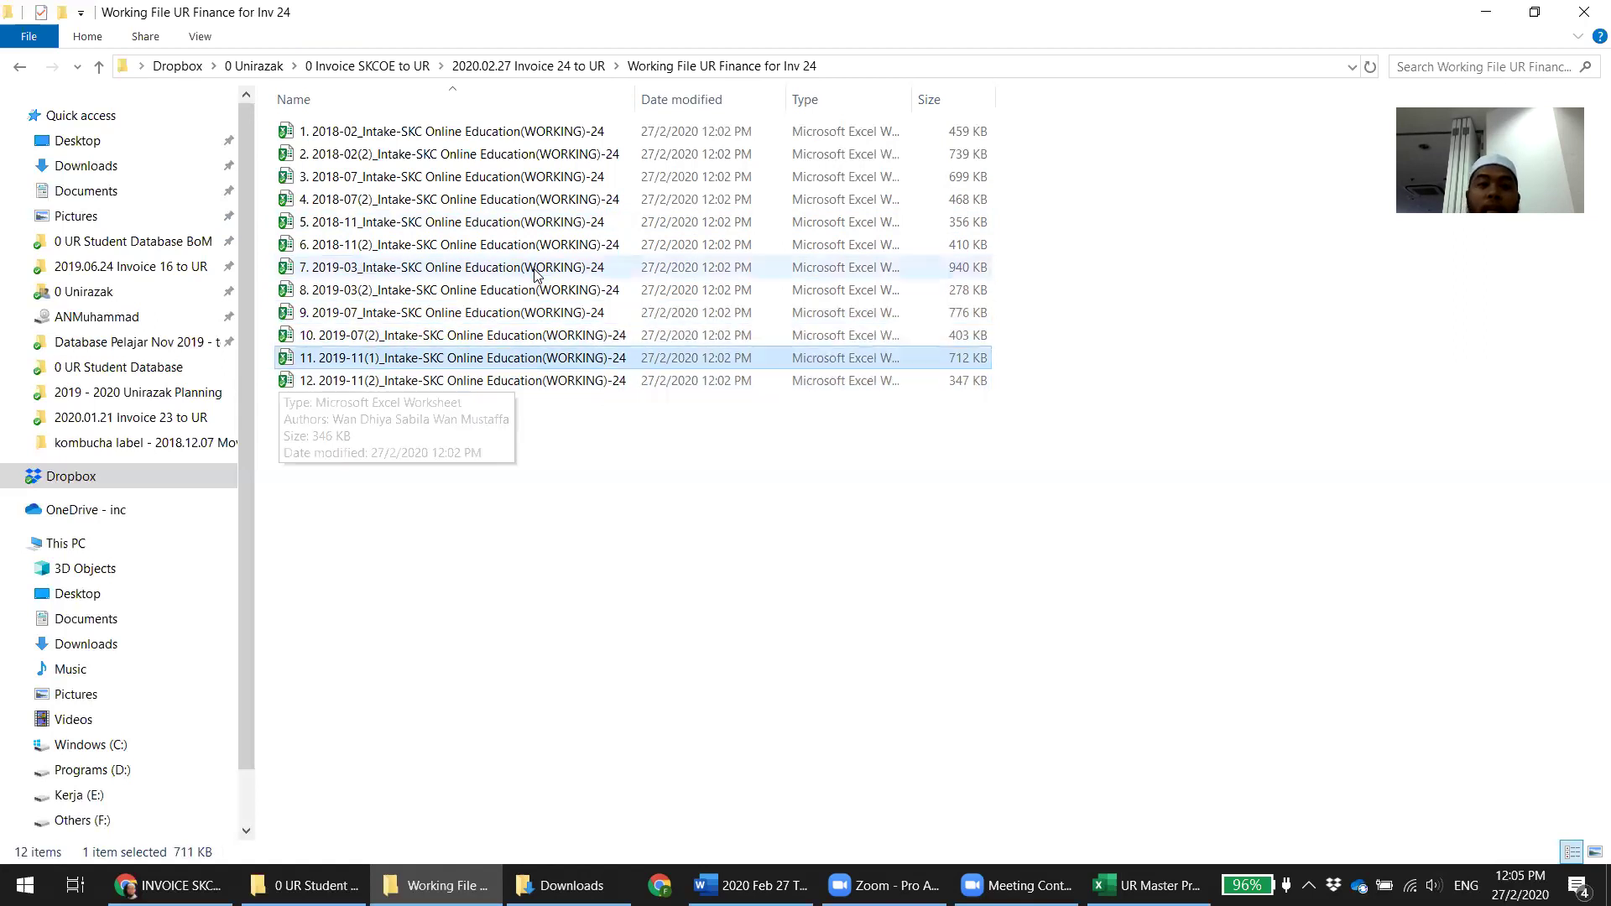
key("shift+Up")
key("shift+Up")
key("shift+Up")
key("shift+Up")
key("shift+Up")
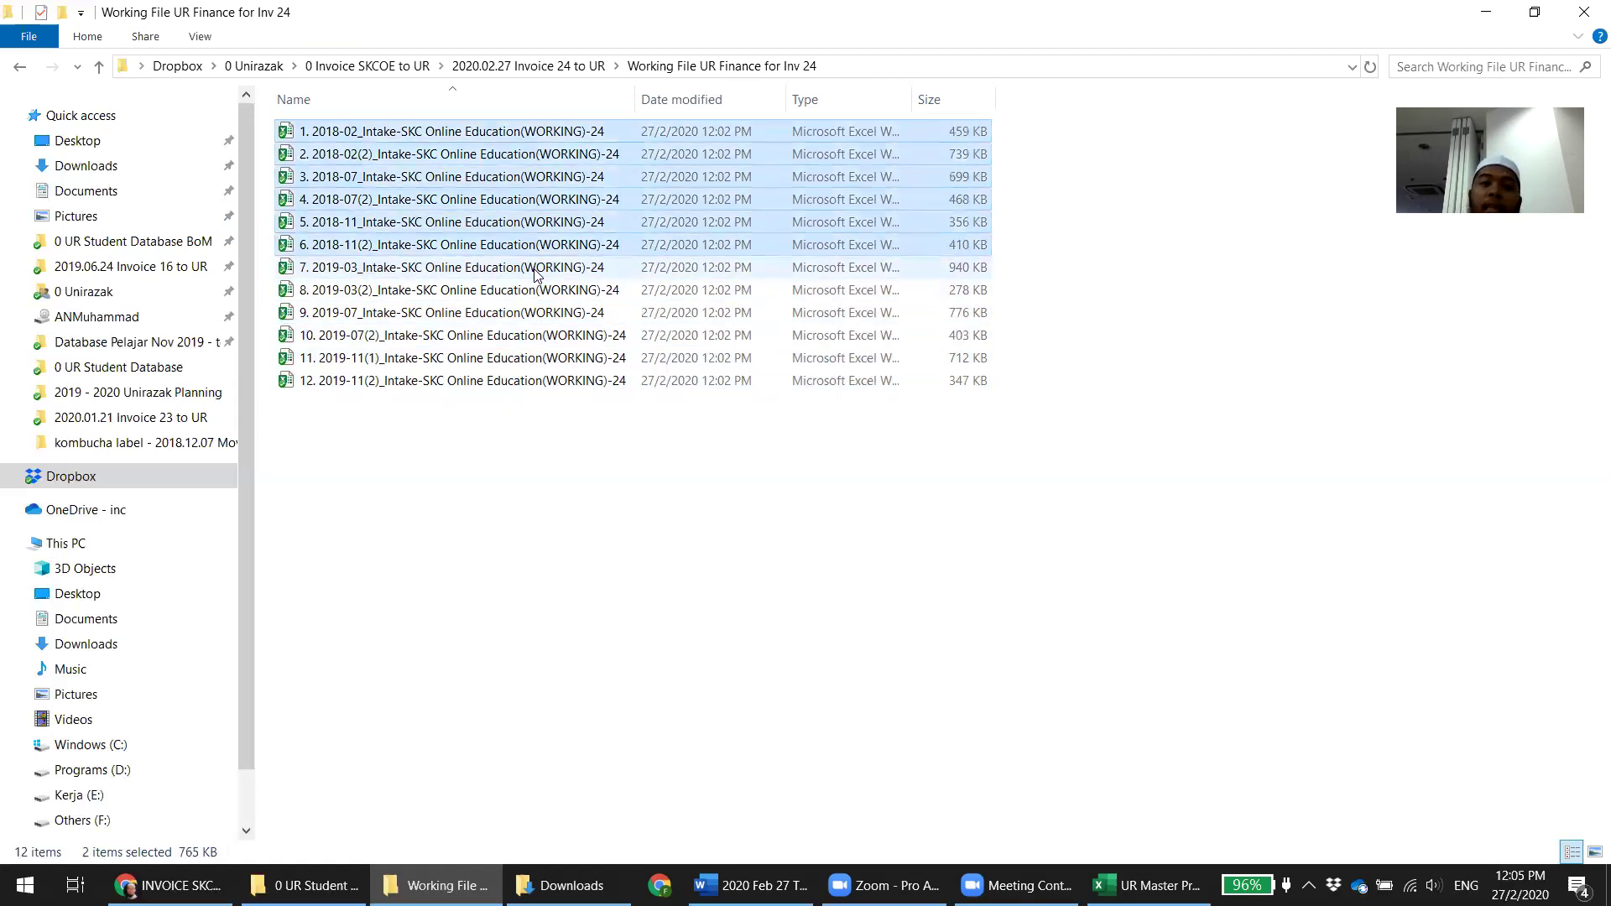
Open the 1. 2018-02 (WORKING)-24 workbook in Excel, declining the sign-in prompt
left_click(550, 590)
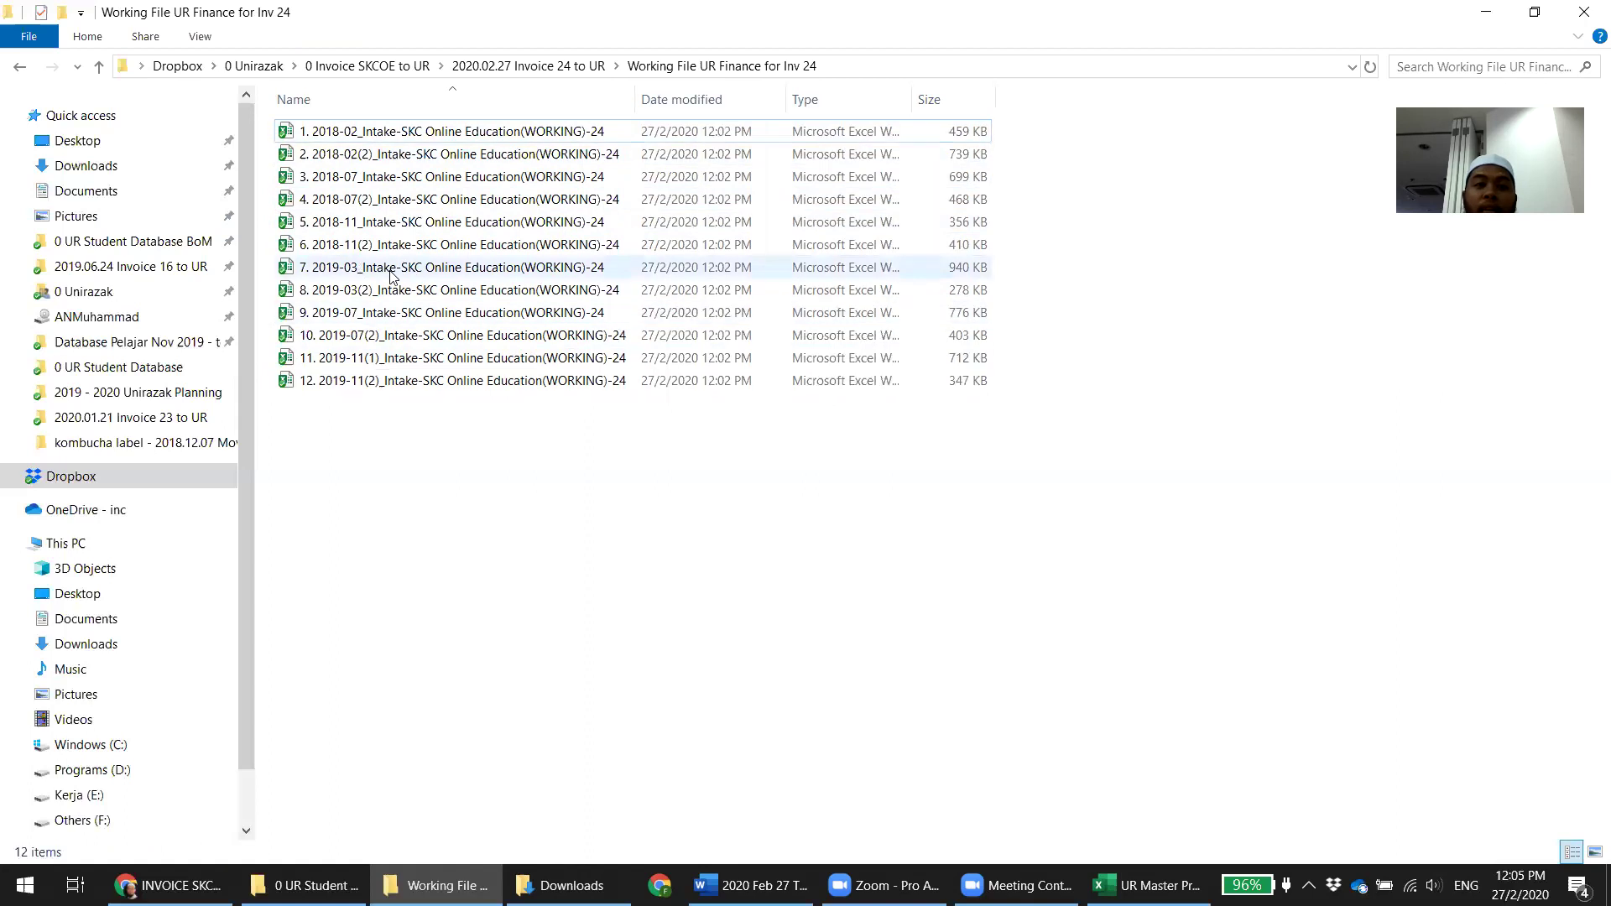
double_click(388, 132)
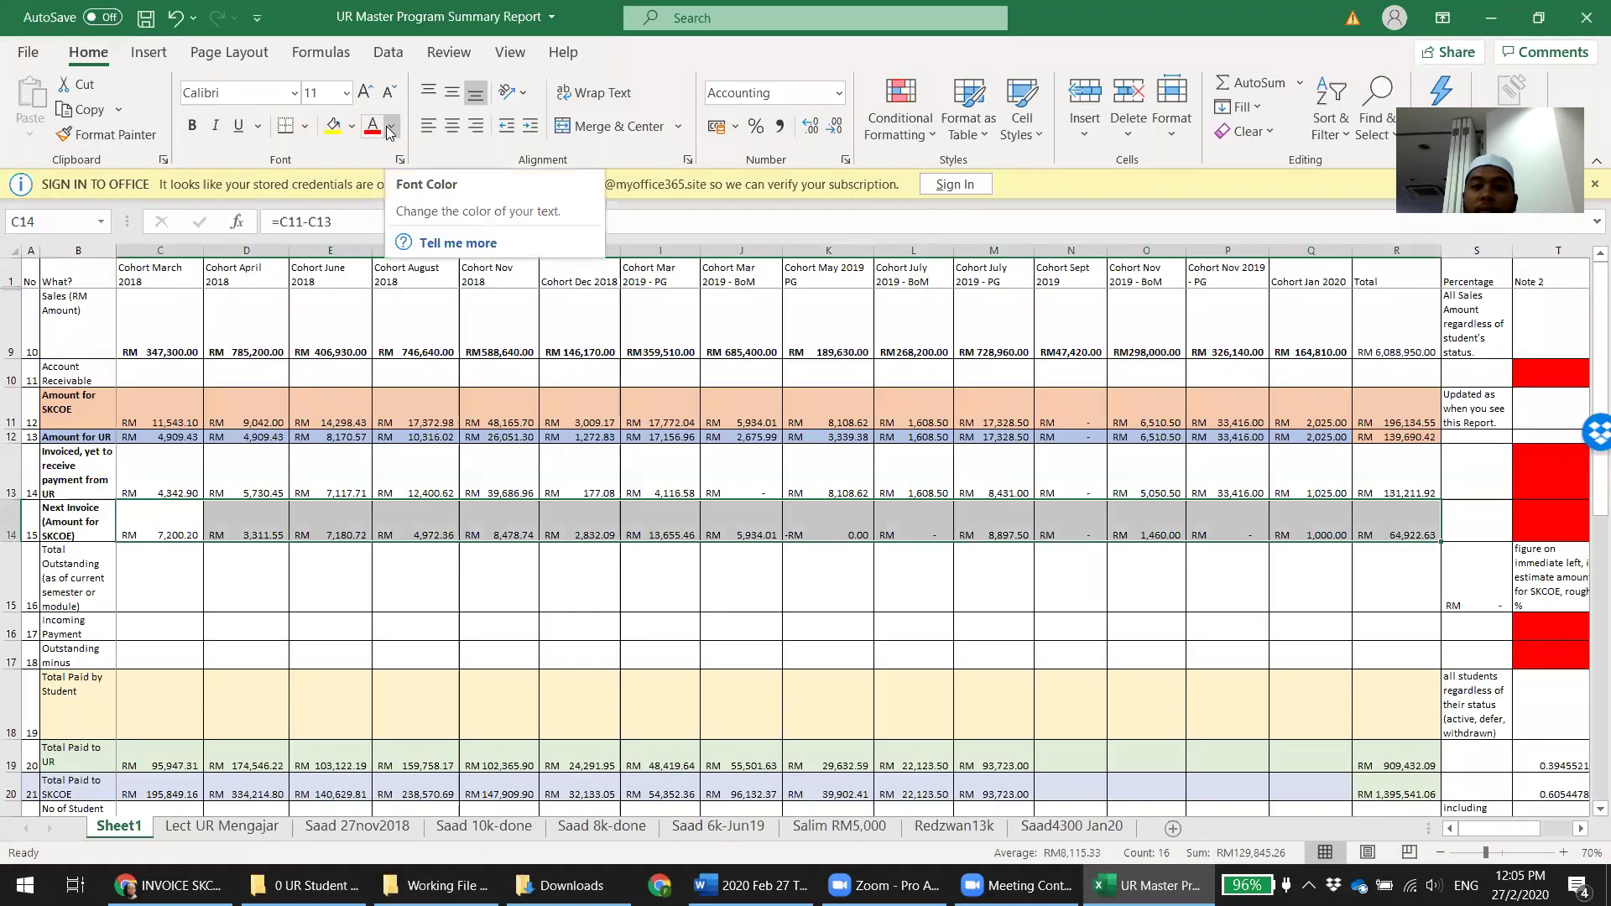
left_click(1152, 526)
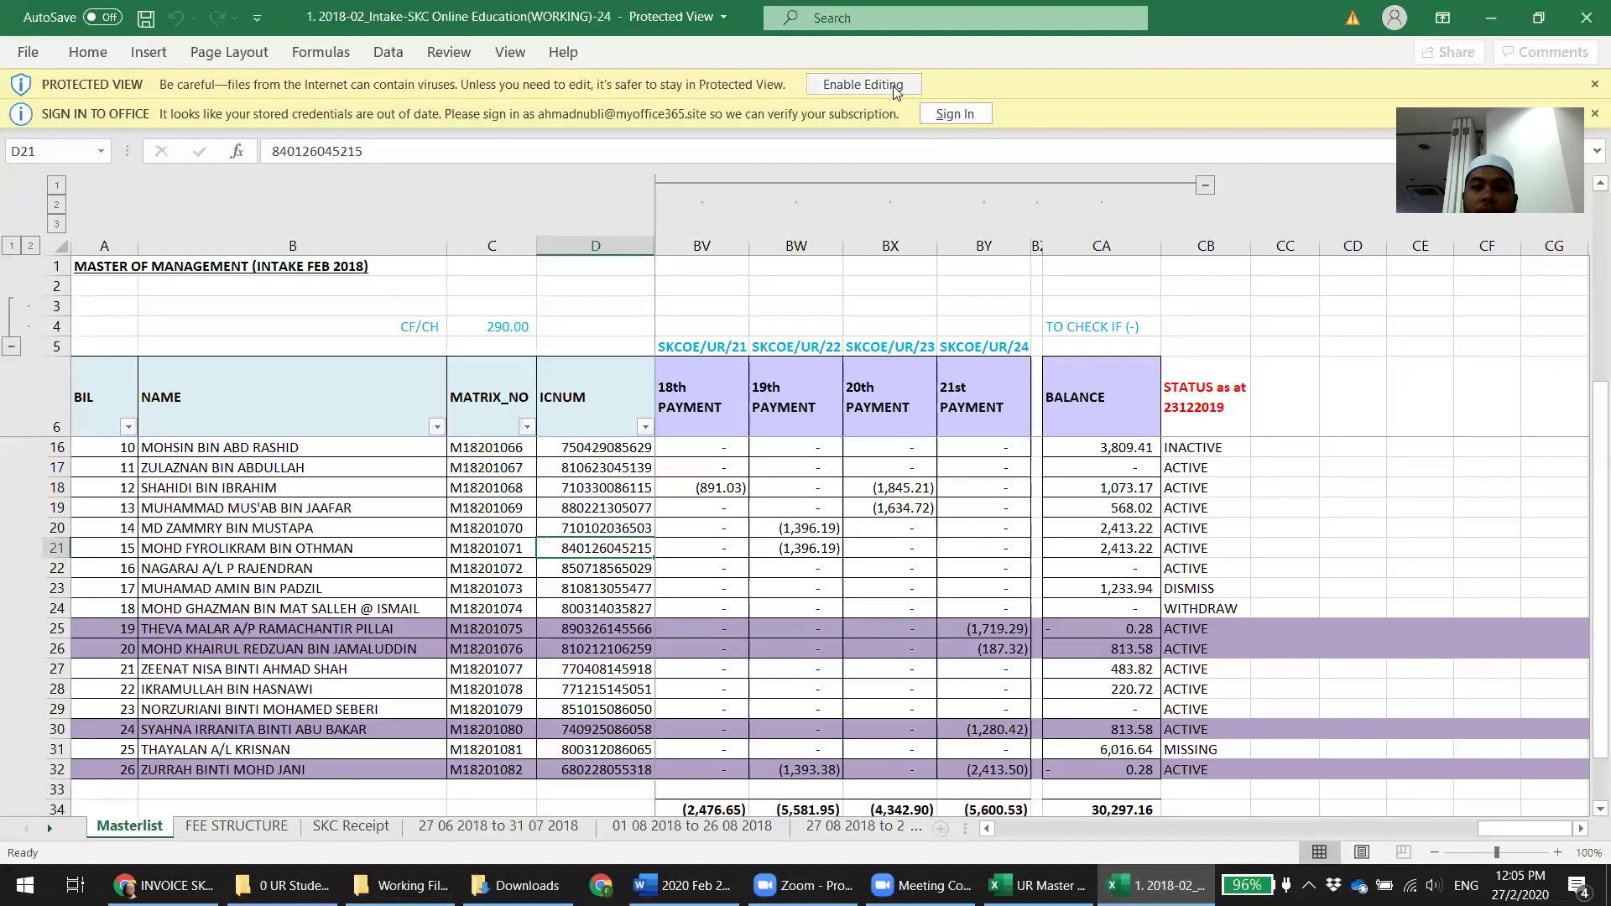
Enable editing and content in the 2018-02 workbook, continuing without updating links
left_click(894, 84)
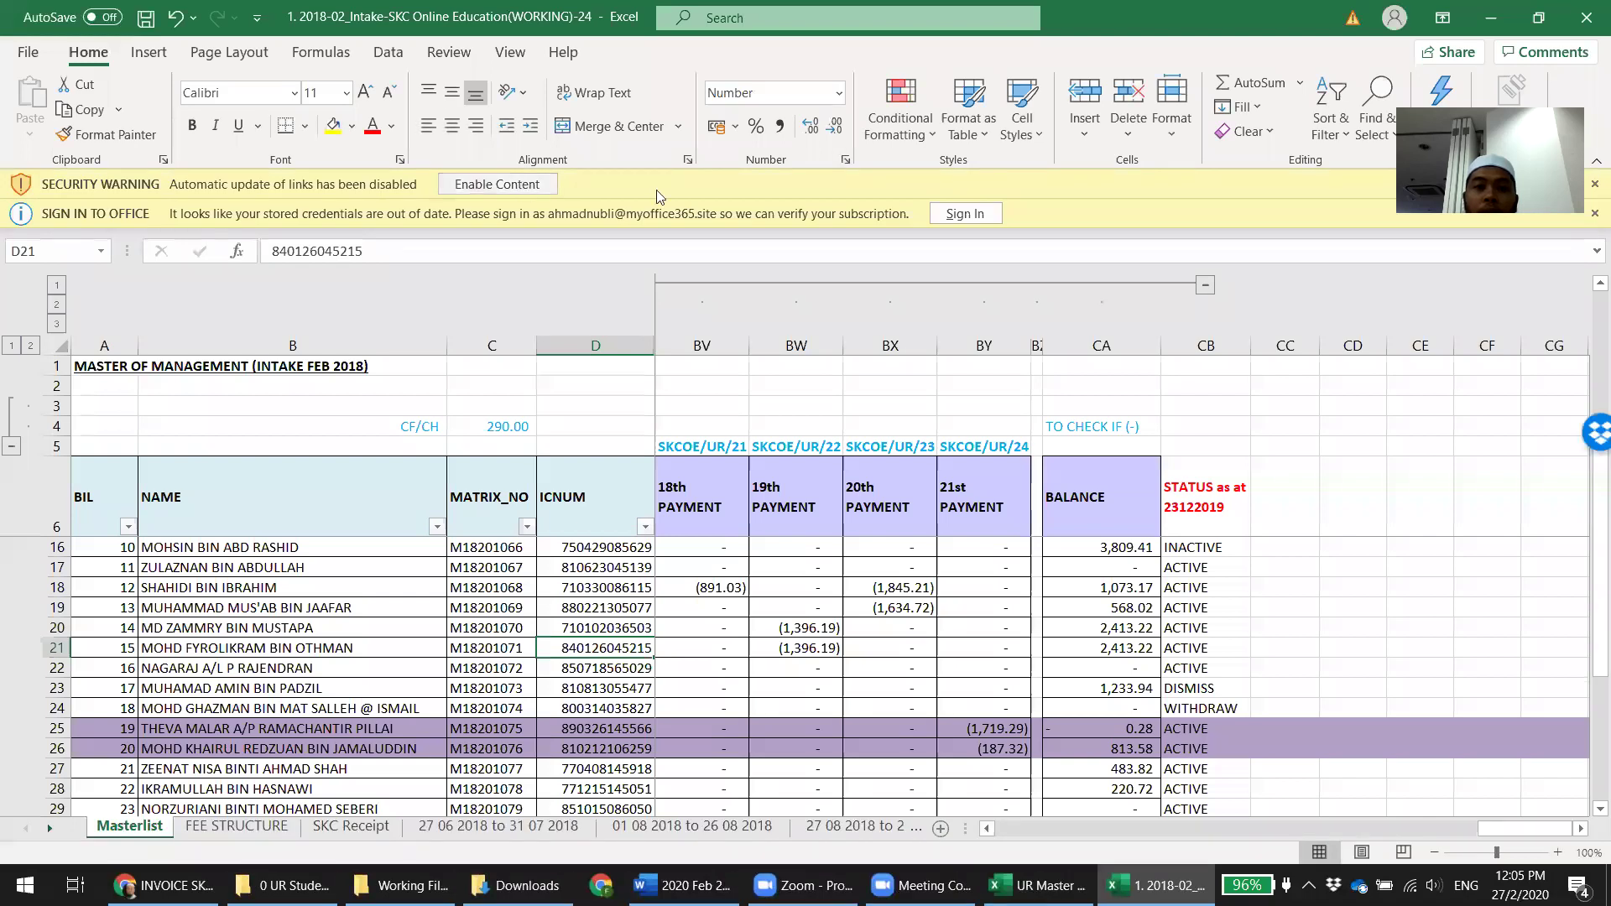
left_click(497, 184)
left_click(761, 512)
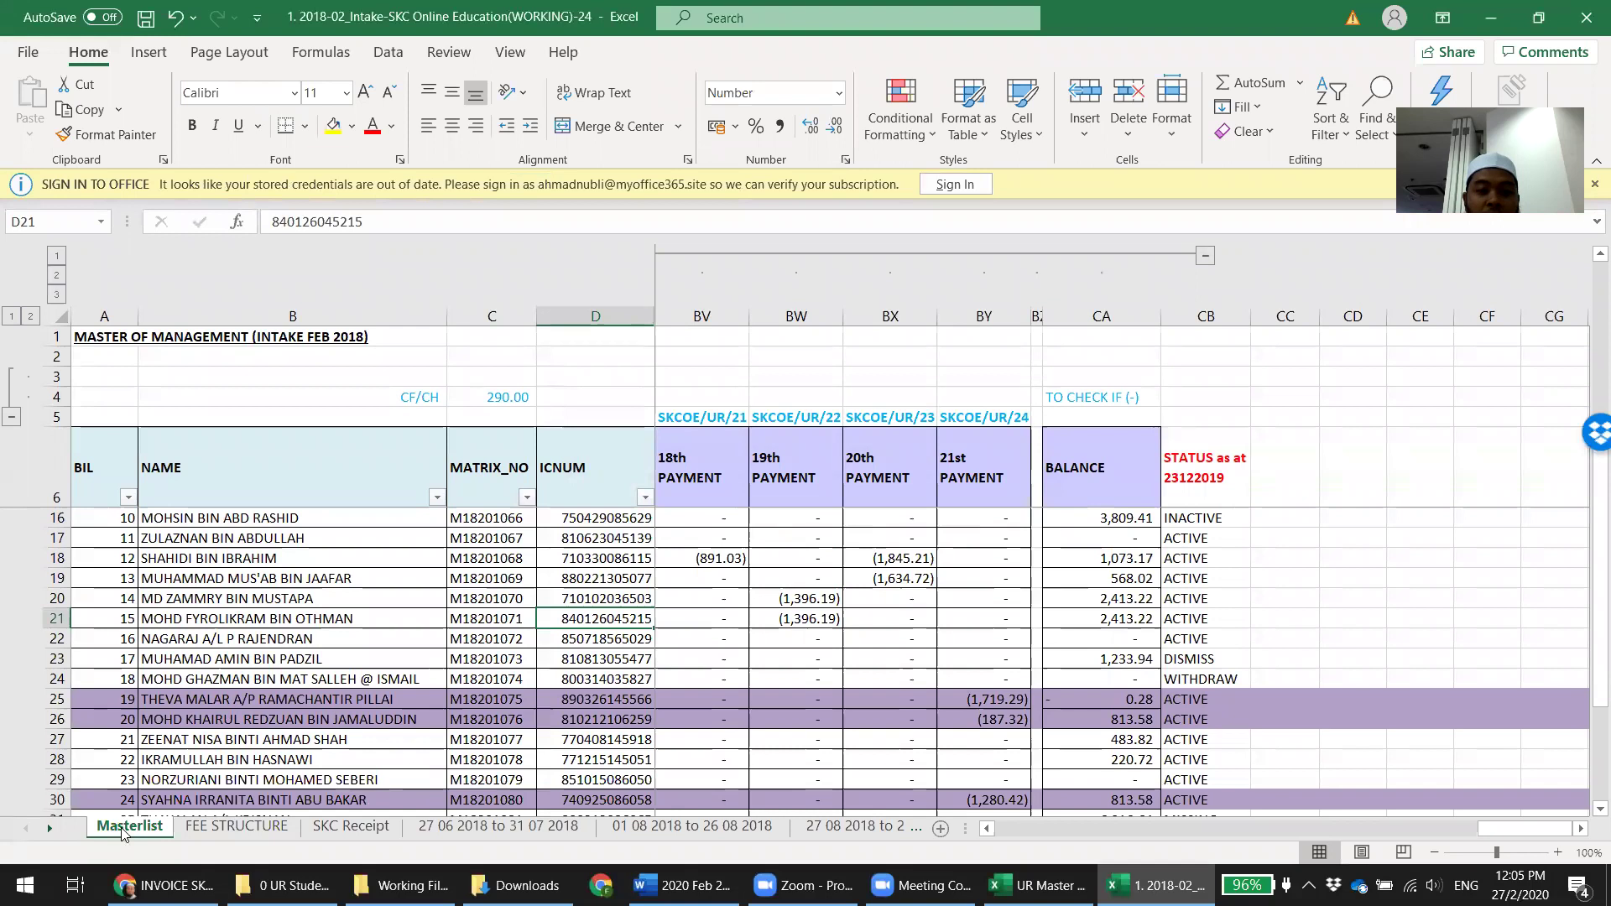
Return to the working files folder and select file 7, the 2019-03 intake workbook
left_click(401, 885)
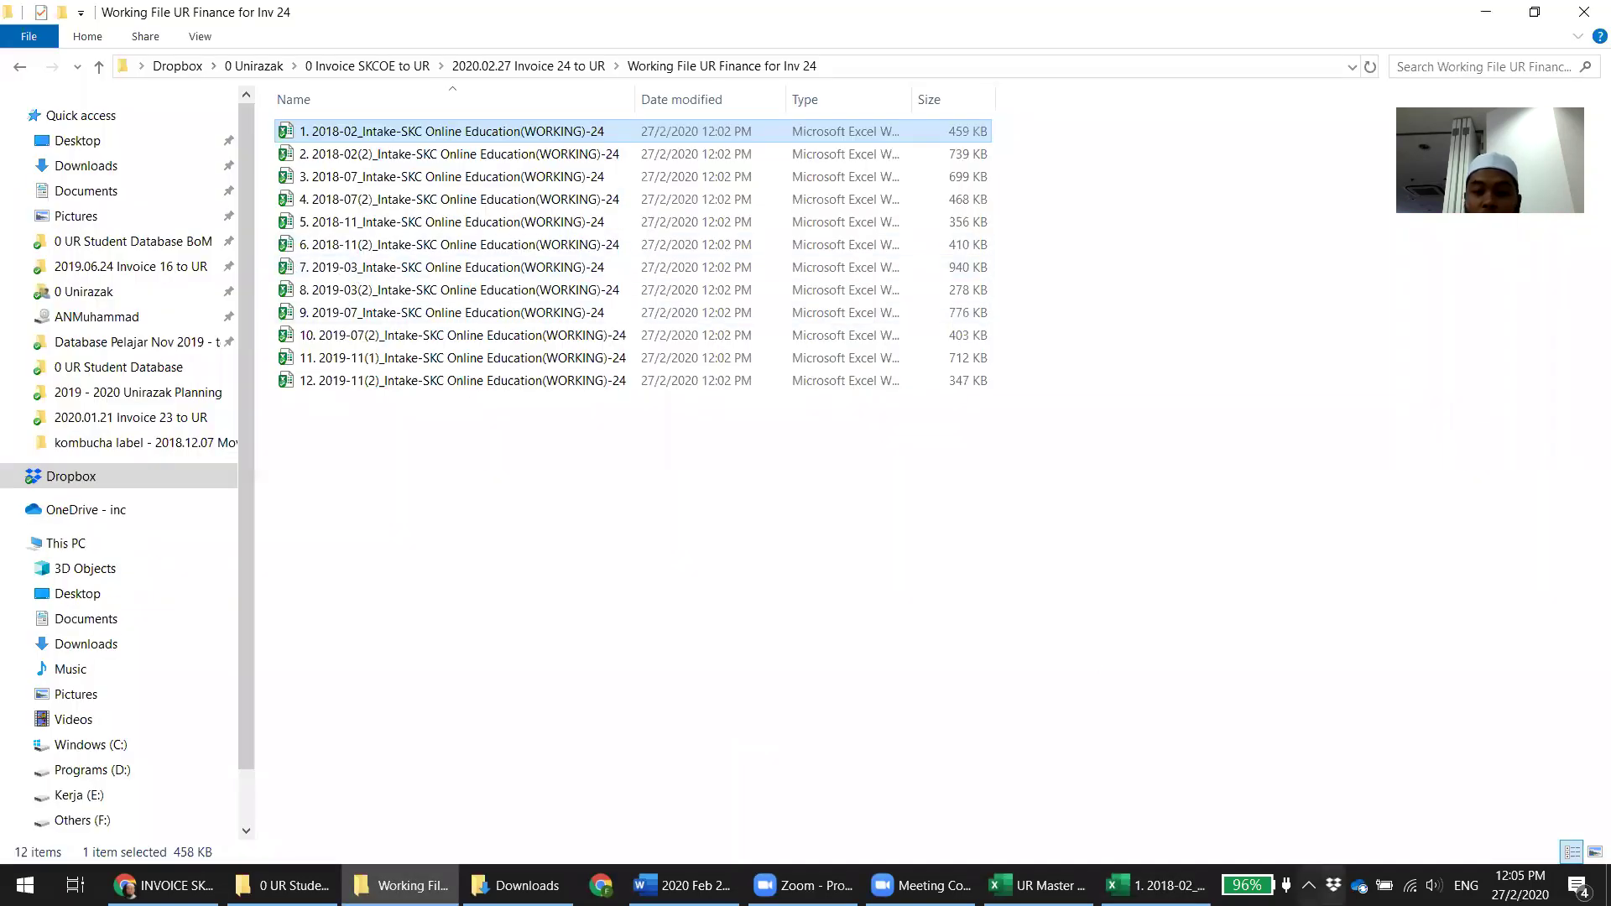
left_click(1158, 885)
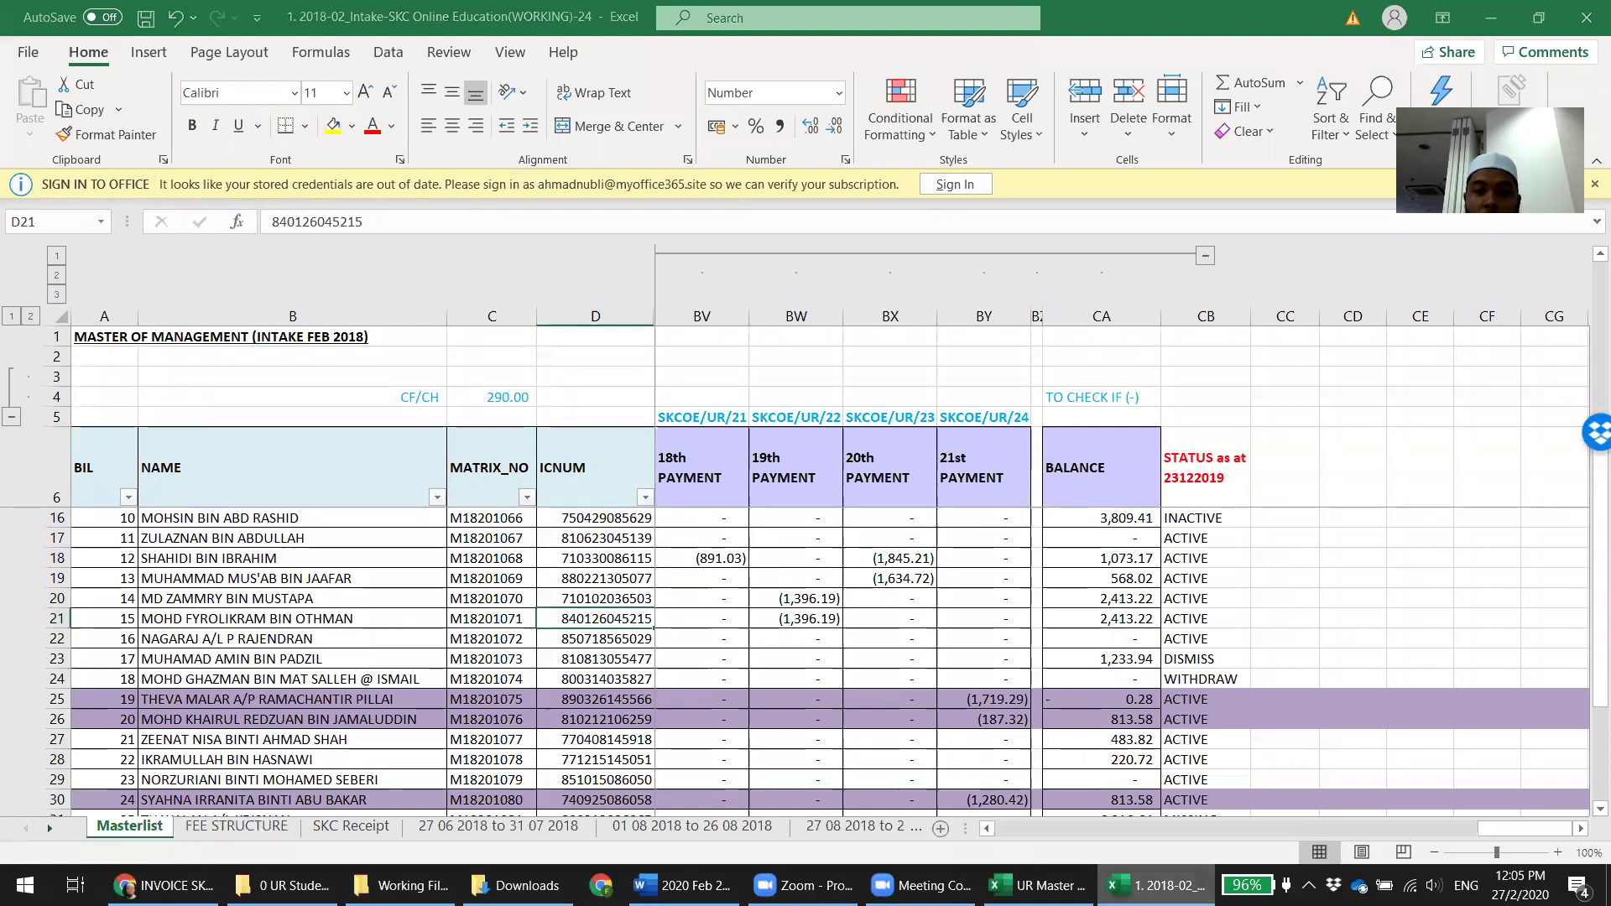
left_click(402, 885)
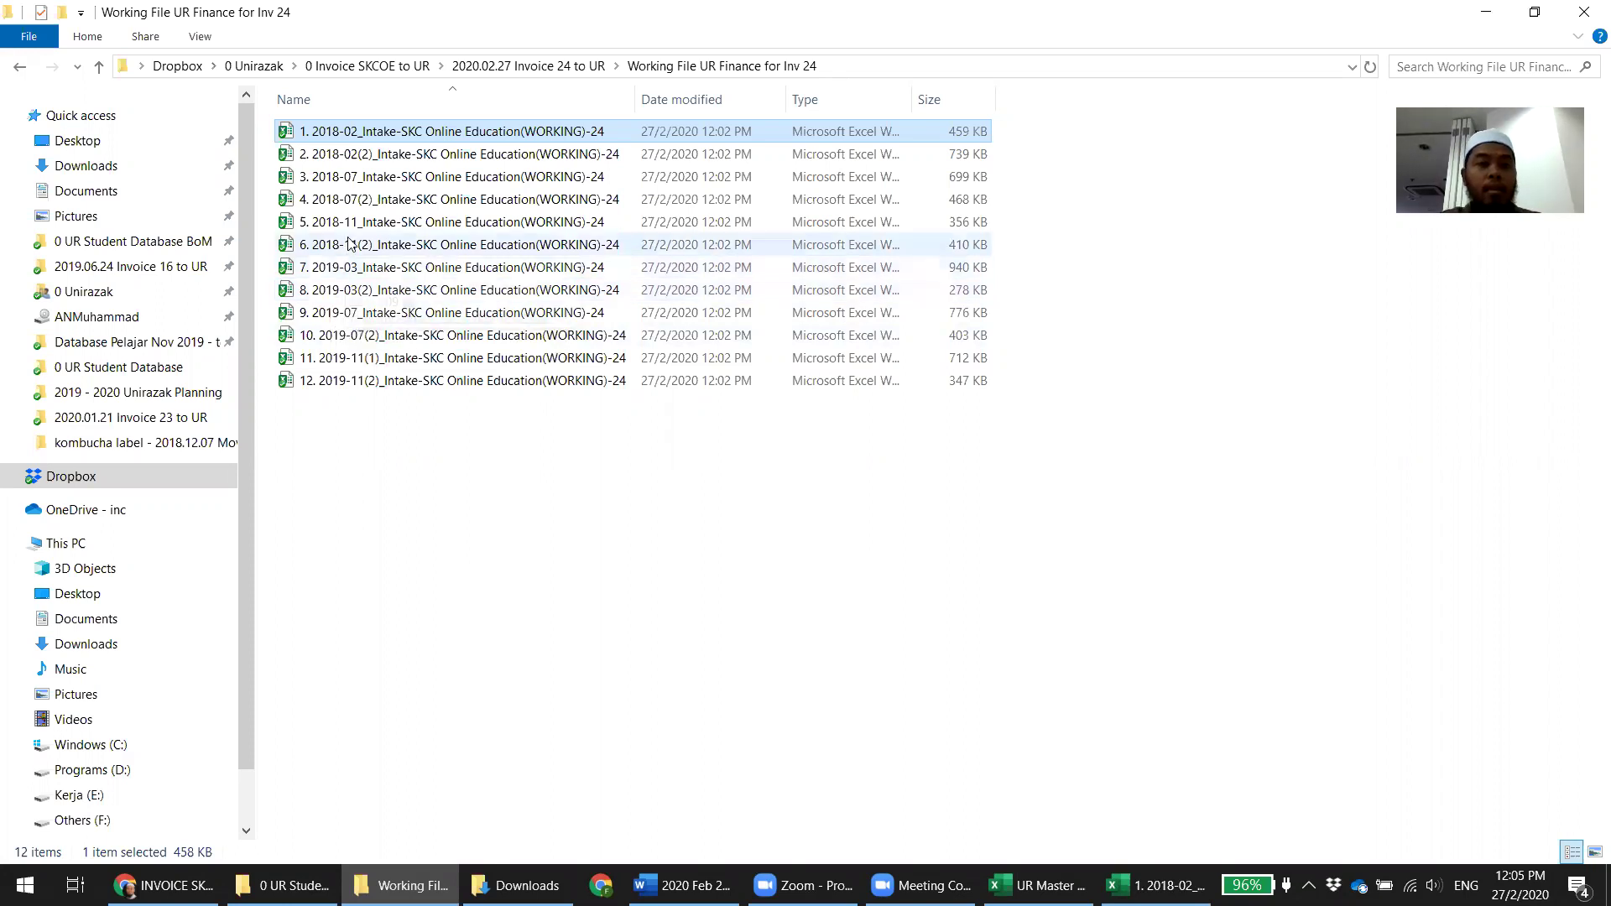
left_click(352, 273)
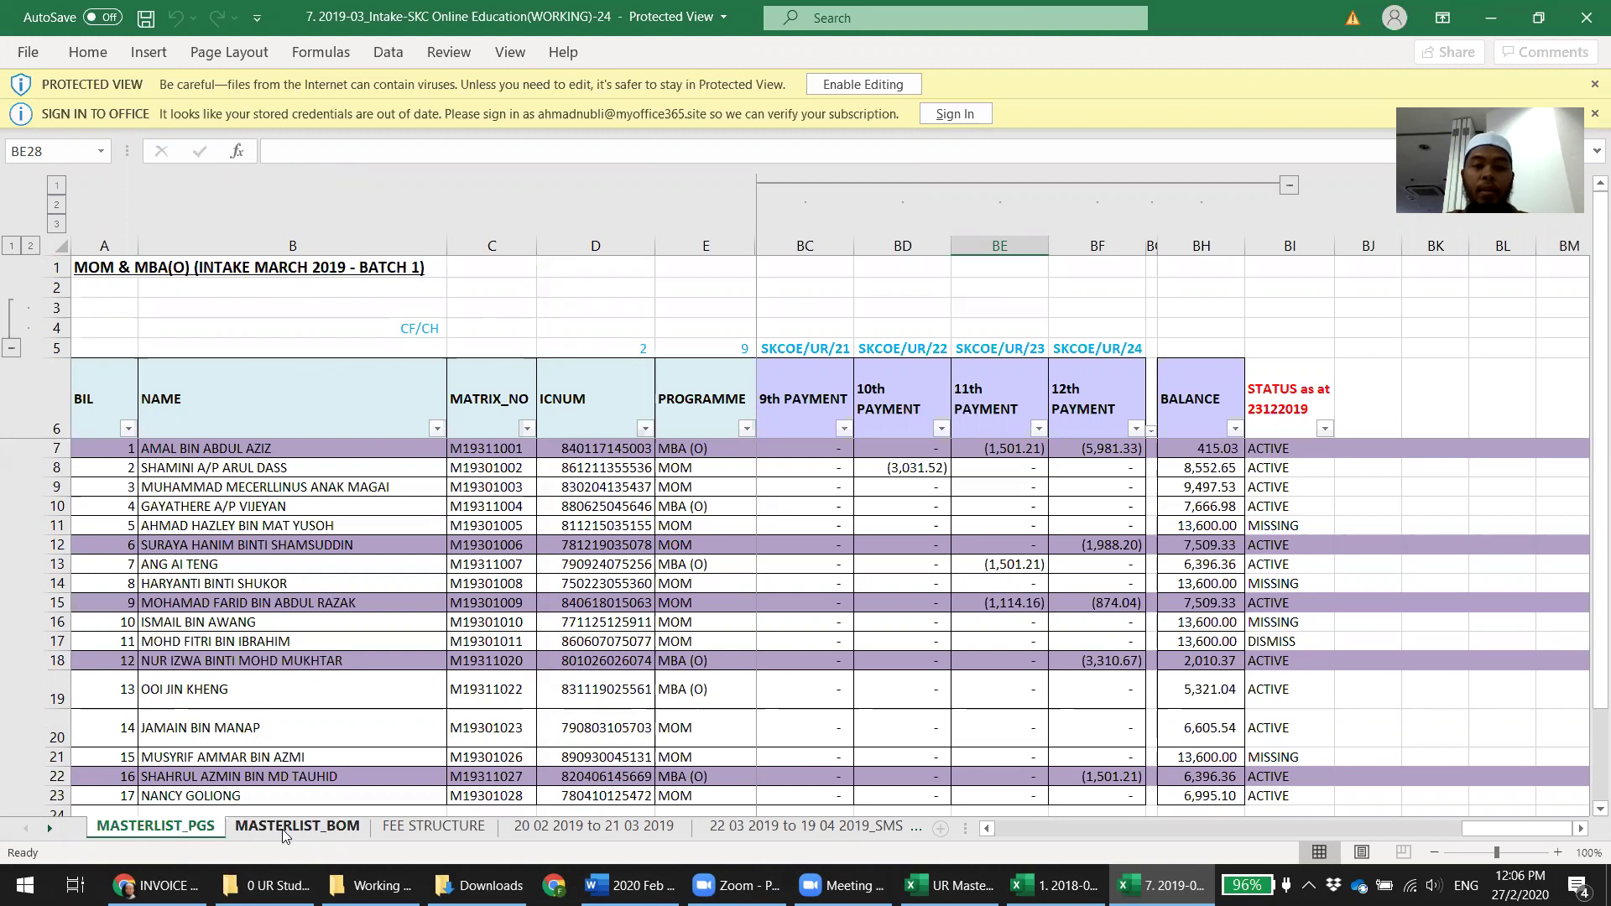
Bring up the INVOICE SKCOE 24 email in Chrome
left_click(157, 886)
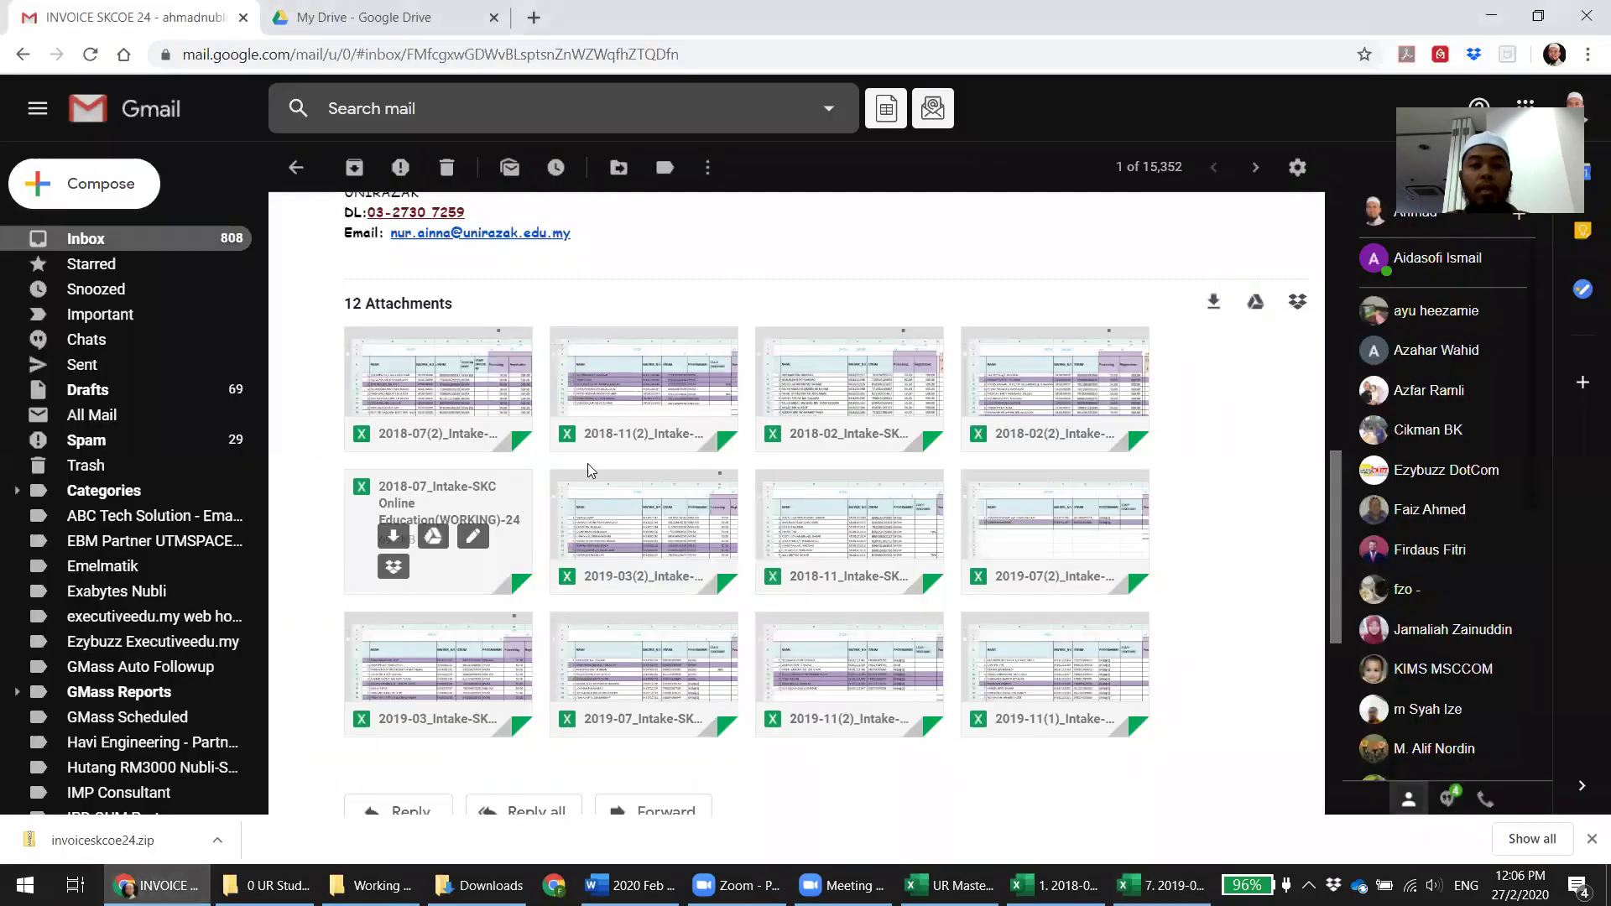
Highlight the 1903(1) batch row showing 19,589.46 in the email, then return to Excel
scroll(585, 479, "up", 8)
scroll(585, 479, "up", 4)
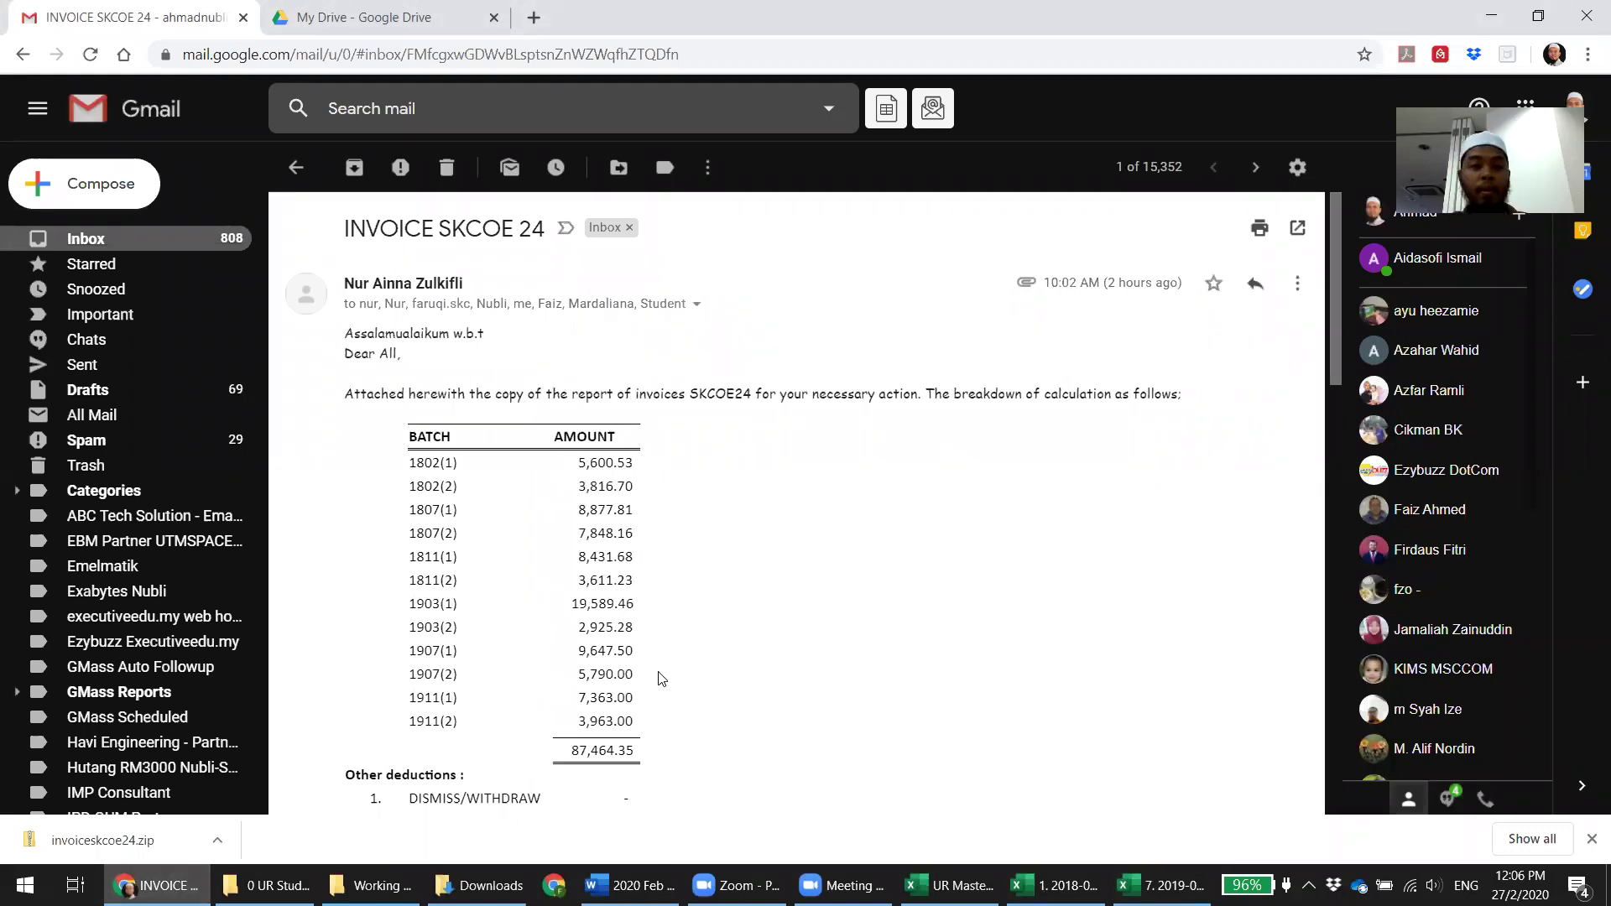
left_click_drag(413, 604, 851, 611)
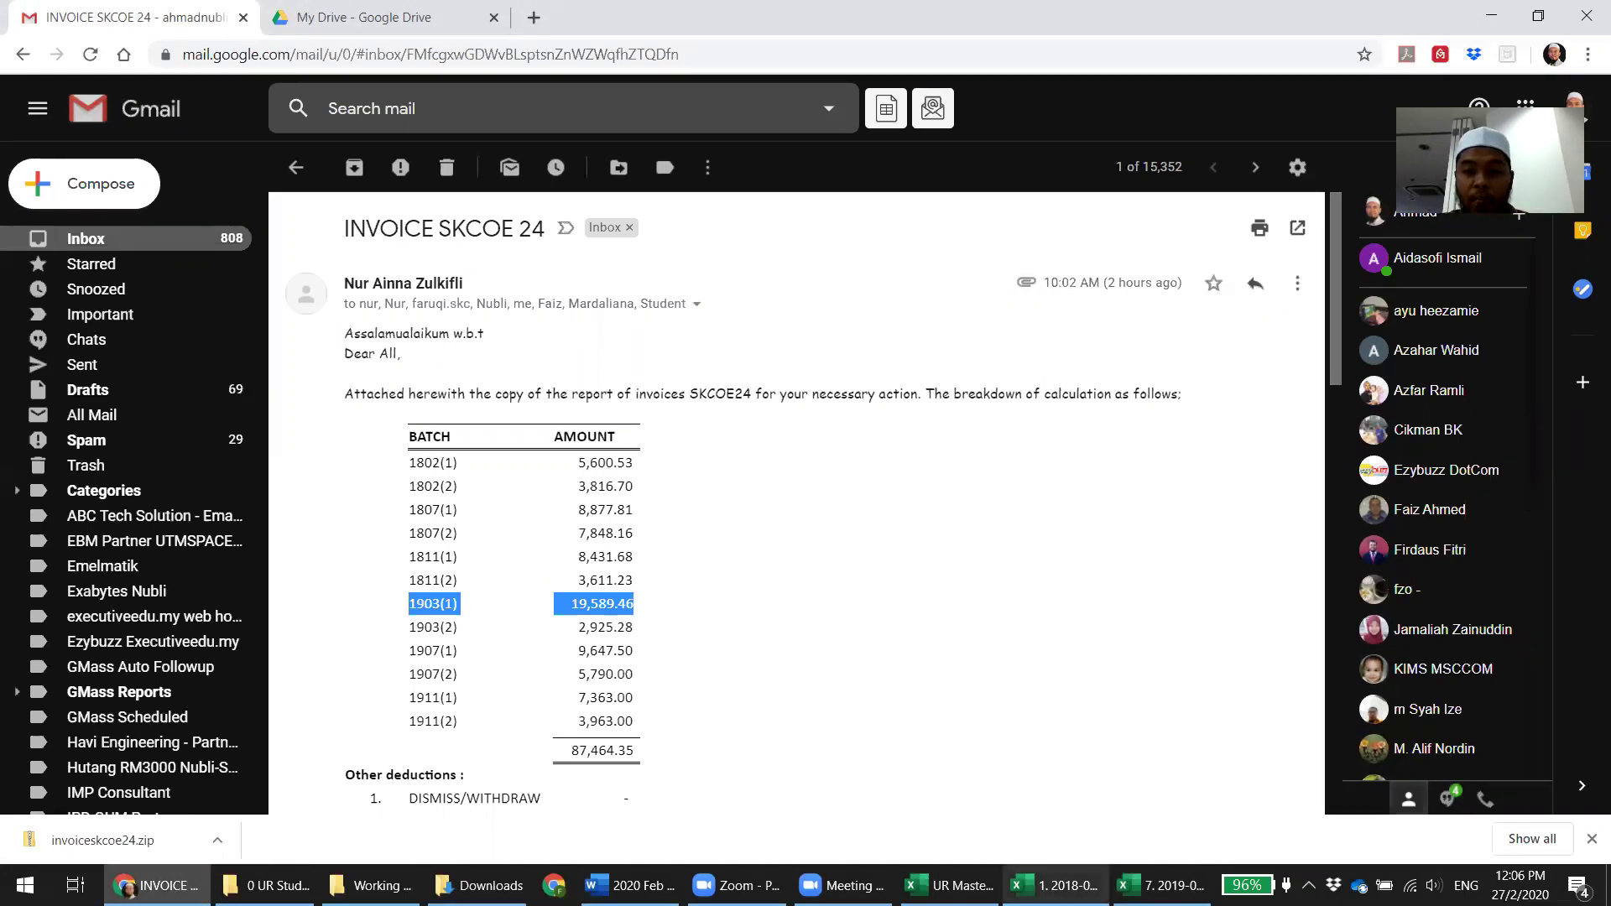
key("alt+Tab")
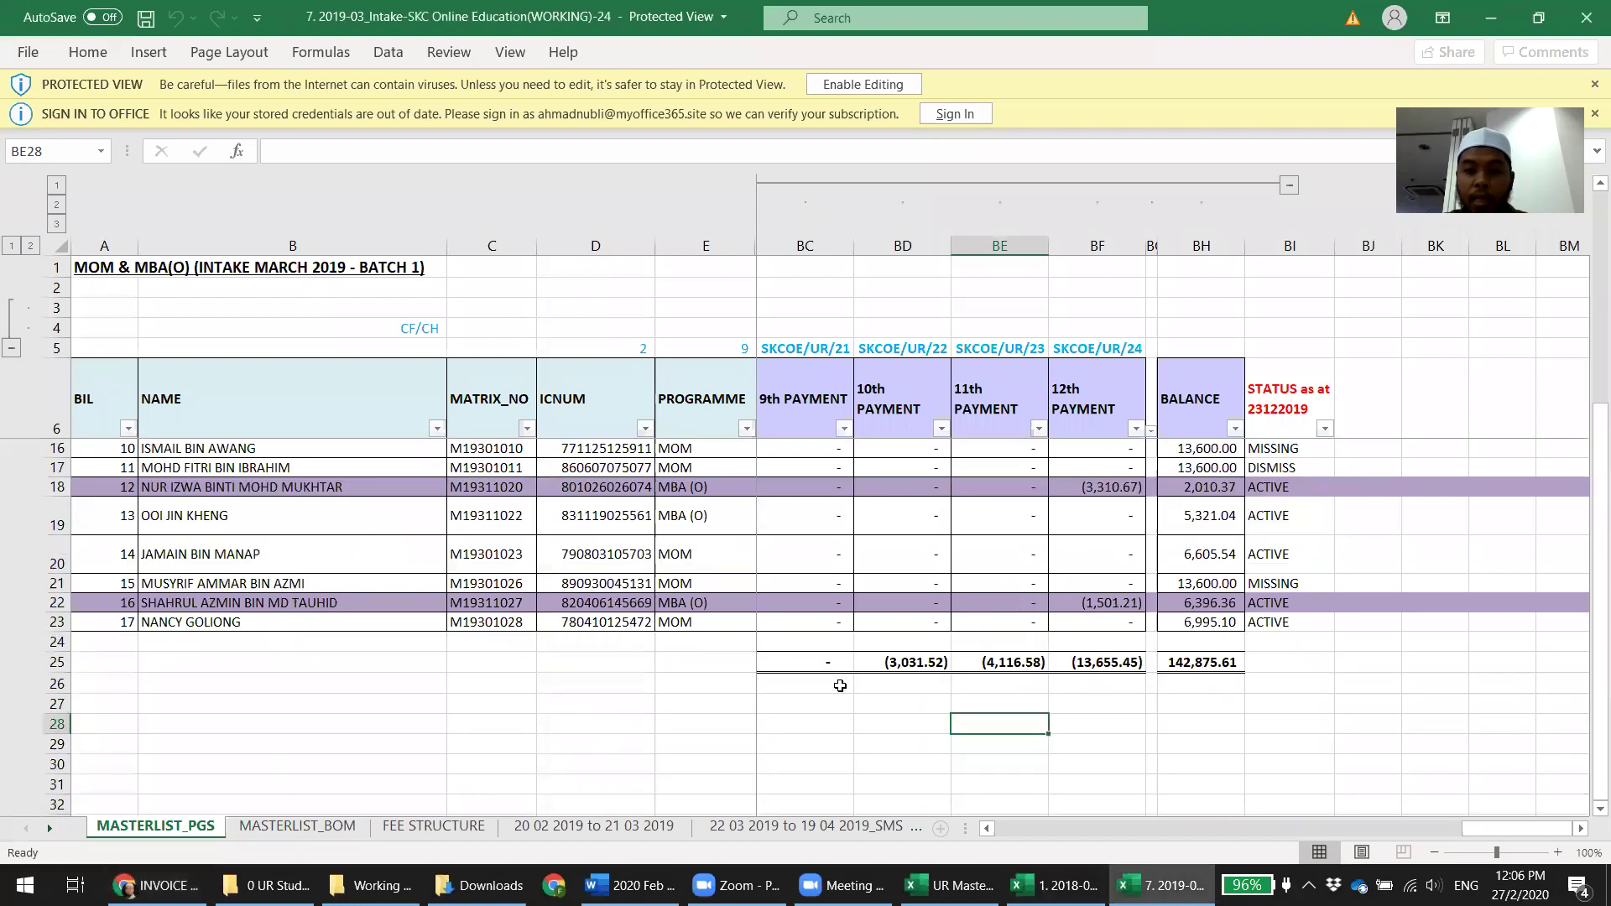
Go to the MASTERLIST_BOM sheet and enable editing in the 2019-03 workbook without updating links
scroll(840, 693, "down", 1)
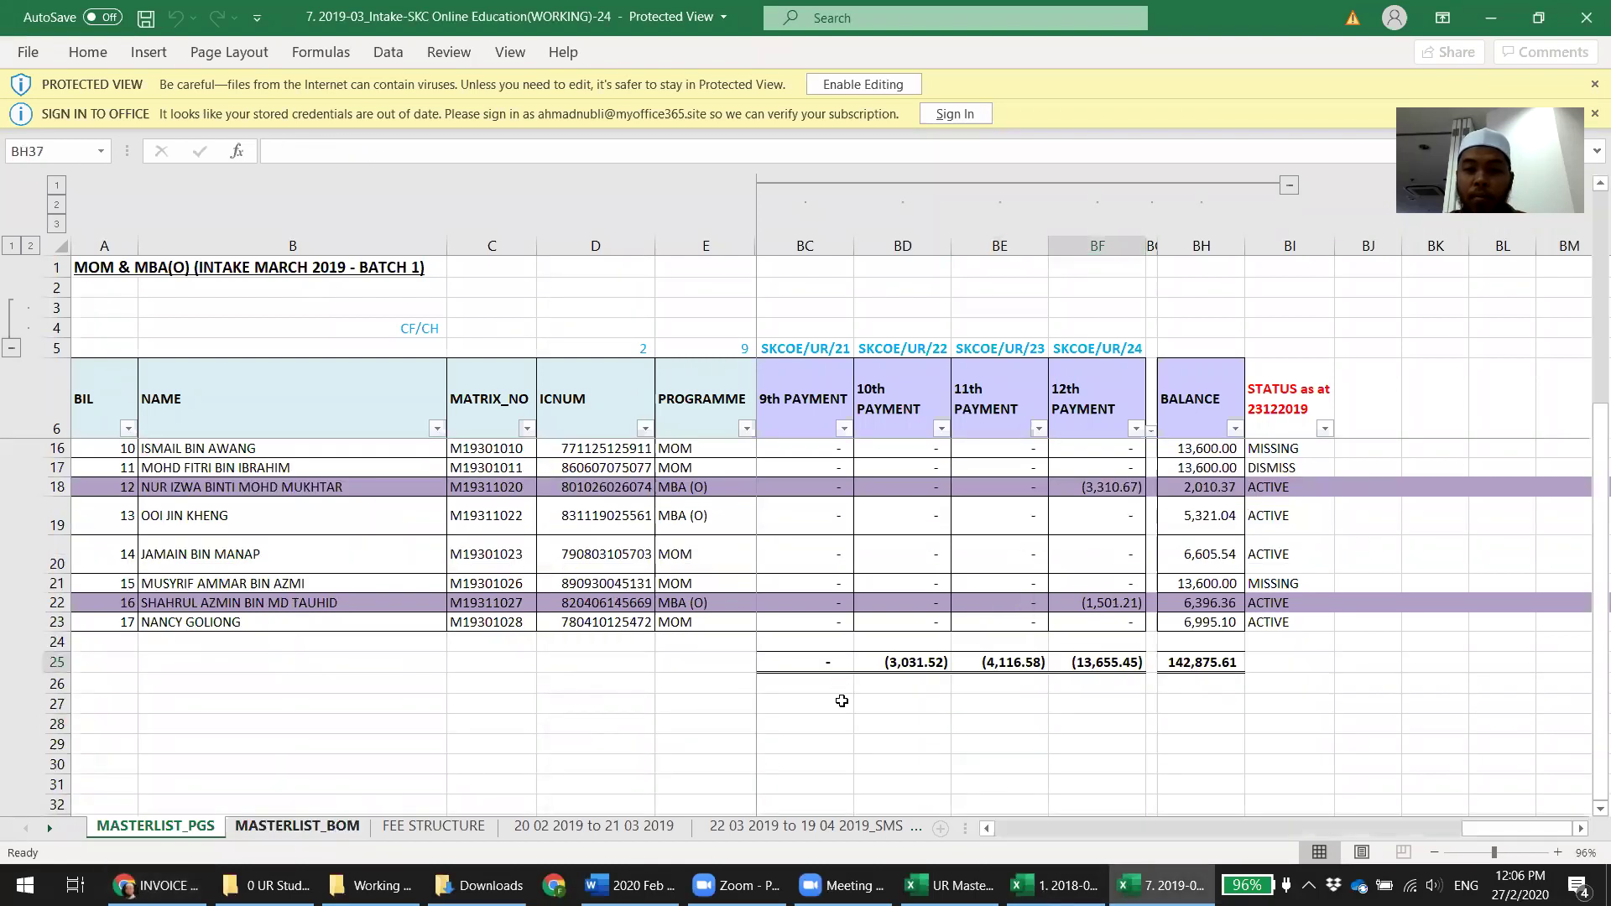
key("ctrl+Page_Down")
scroll(839, 701, "down", 5)
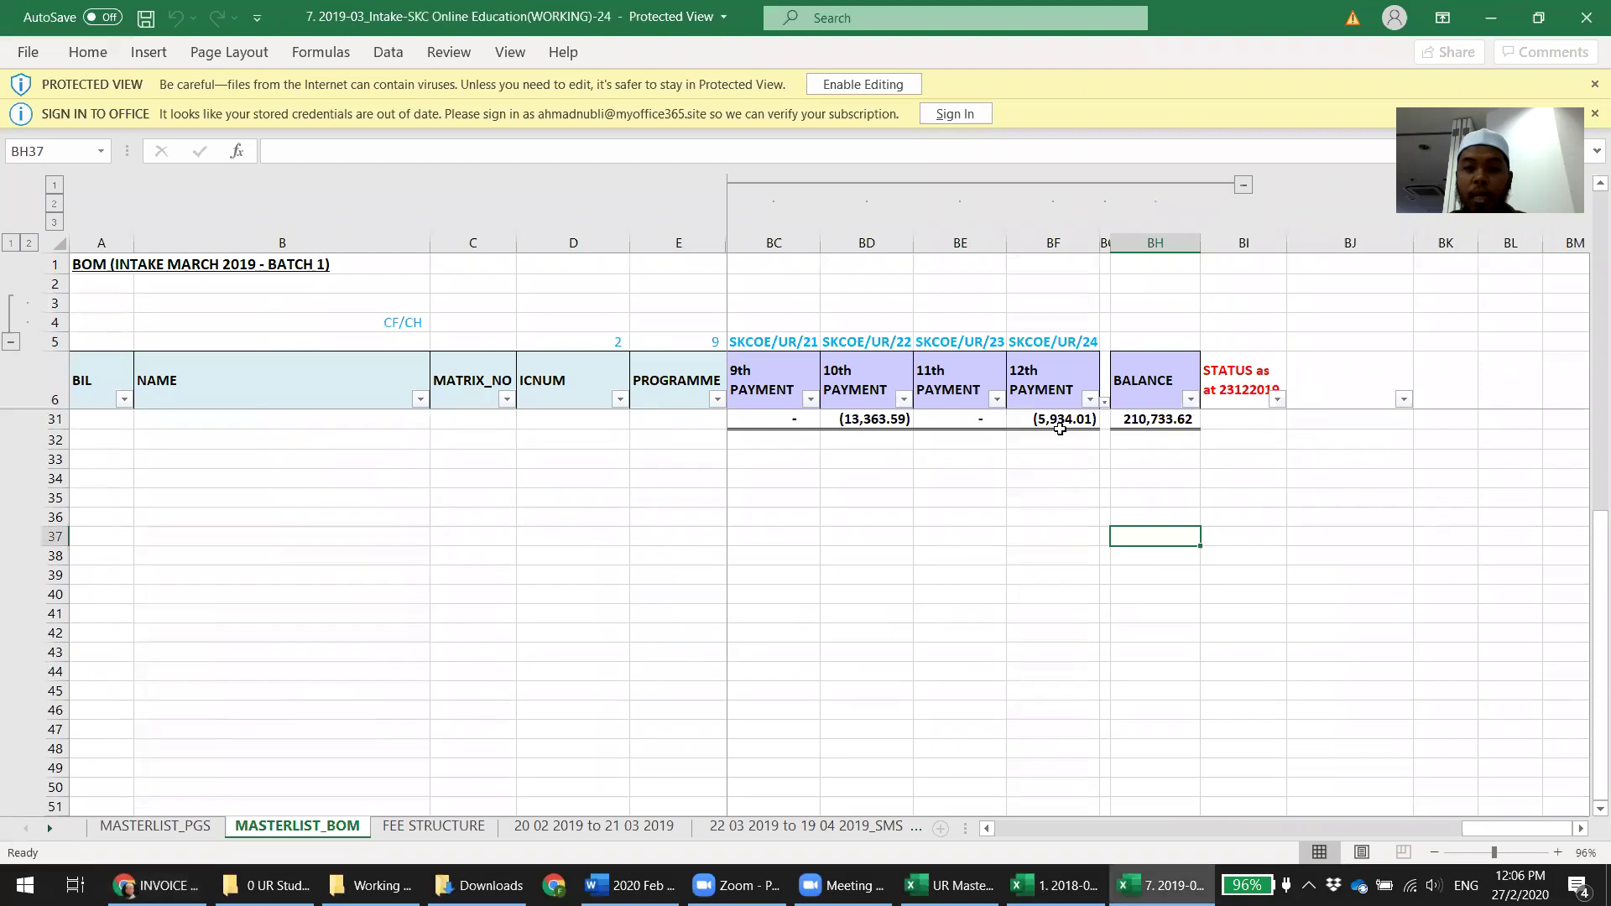
left_click(852, 91)
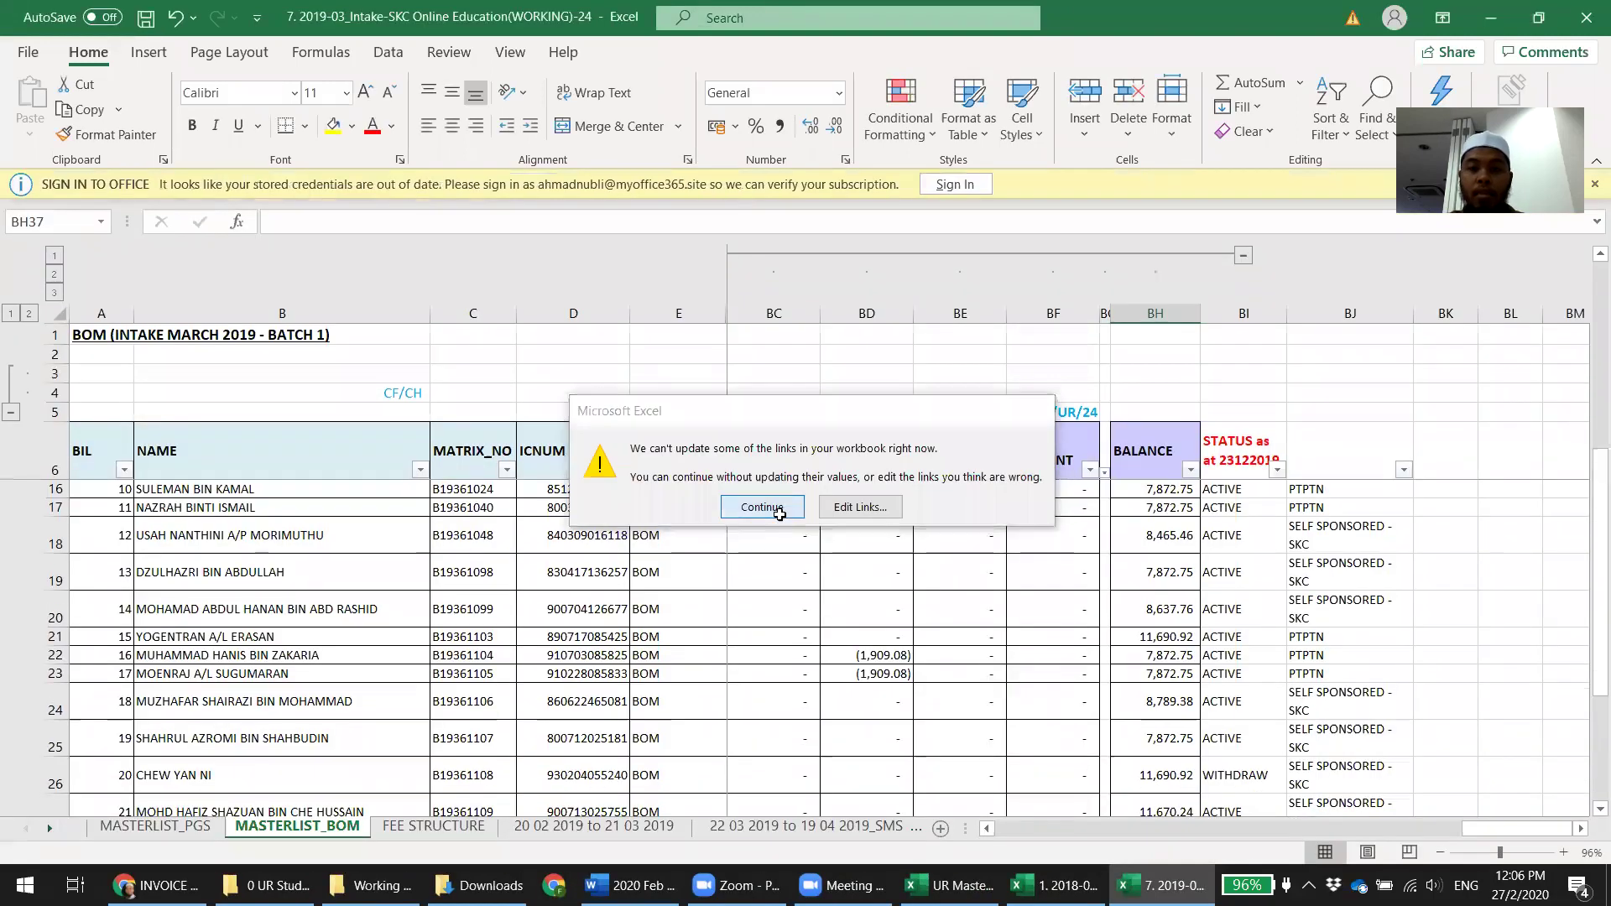
left_click(778, 509)
Enter a combined total in BF33 adding BOM total BF31 and MASTERLIST_PGS total BF25
scroll(818, 663, "down", 3)
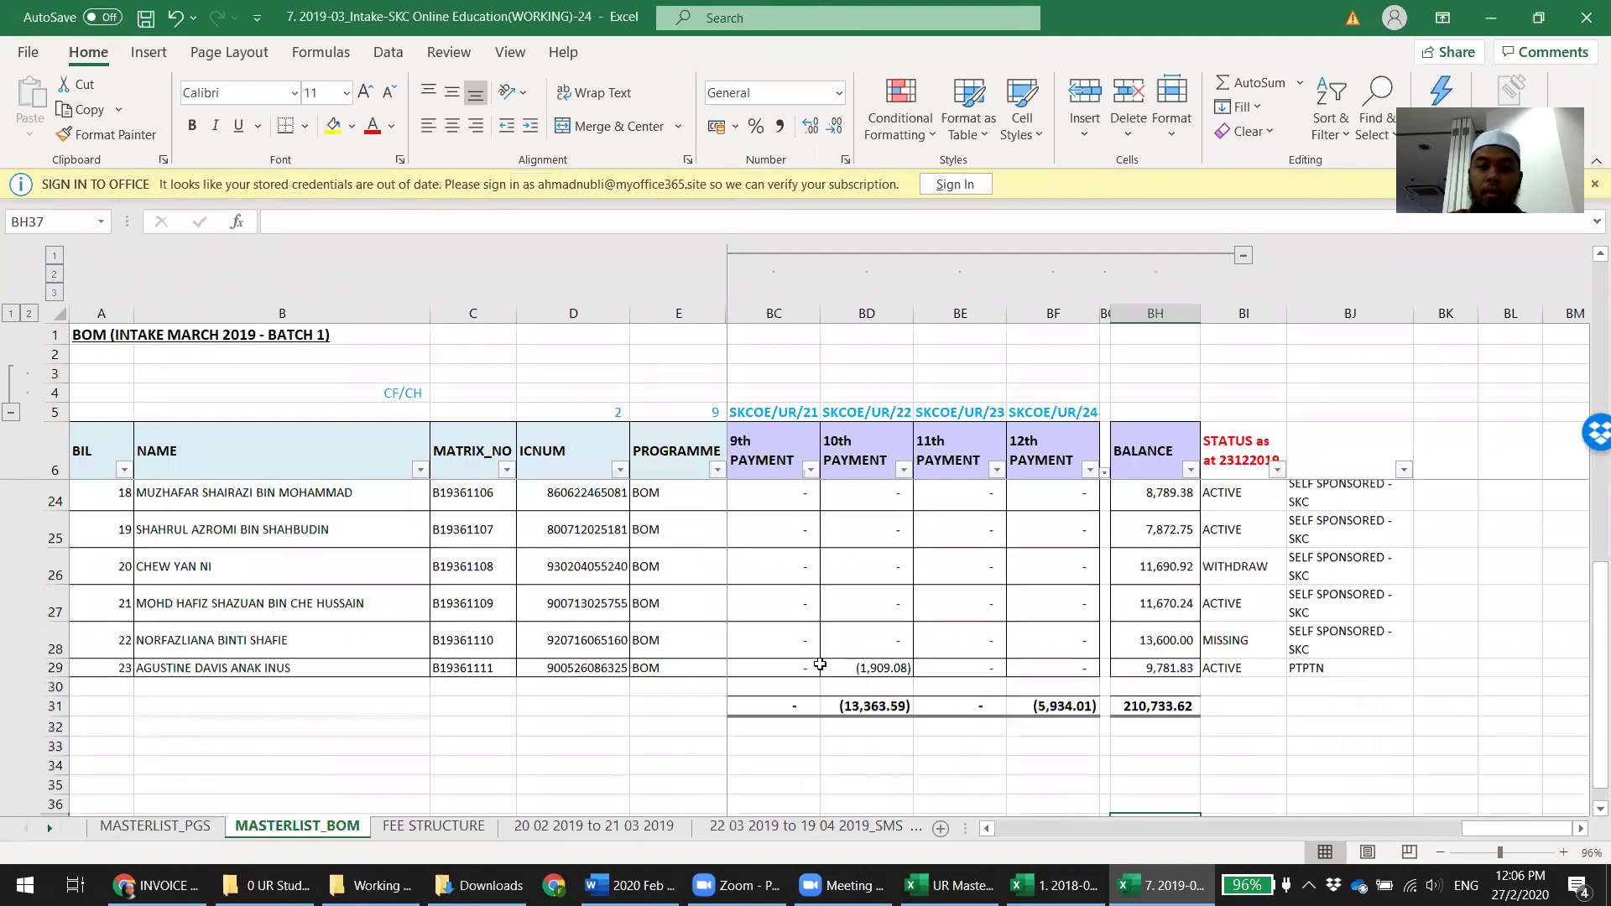
scroll(820, 665, "down", 1)
left_click(1060, 621)
left_click(1067, 600)
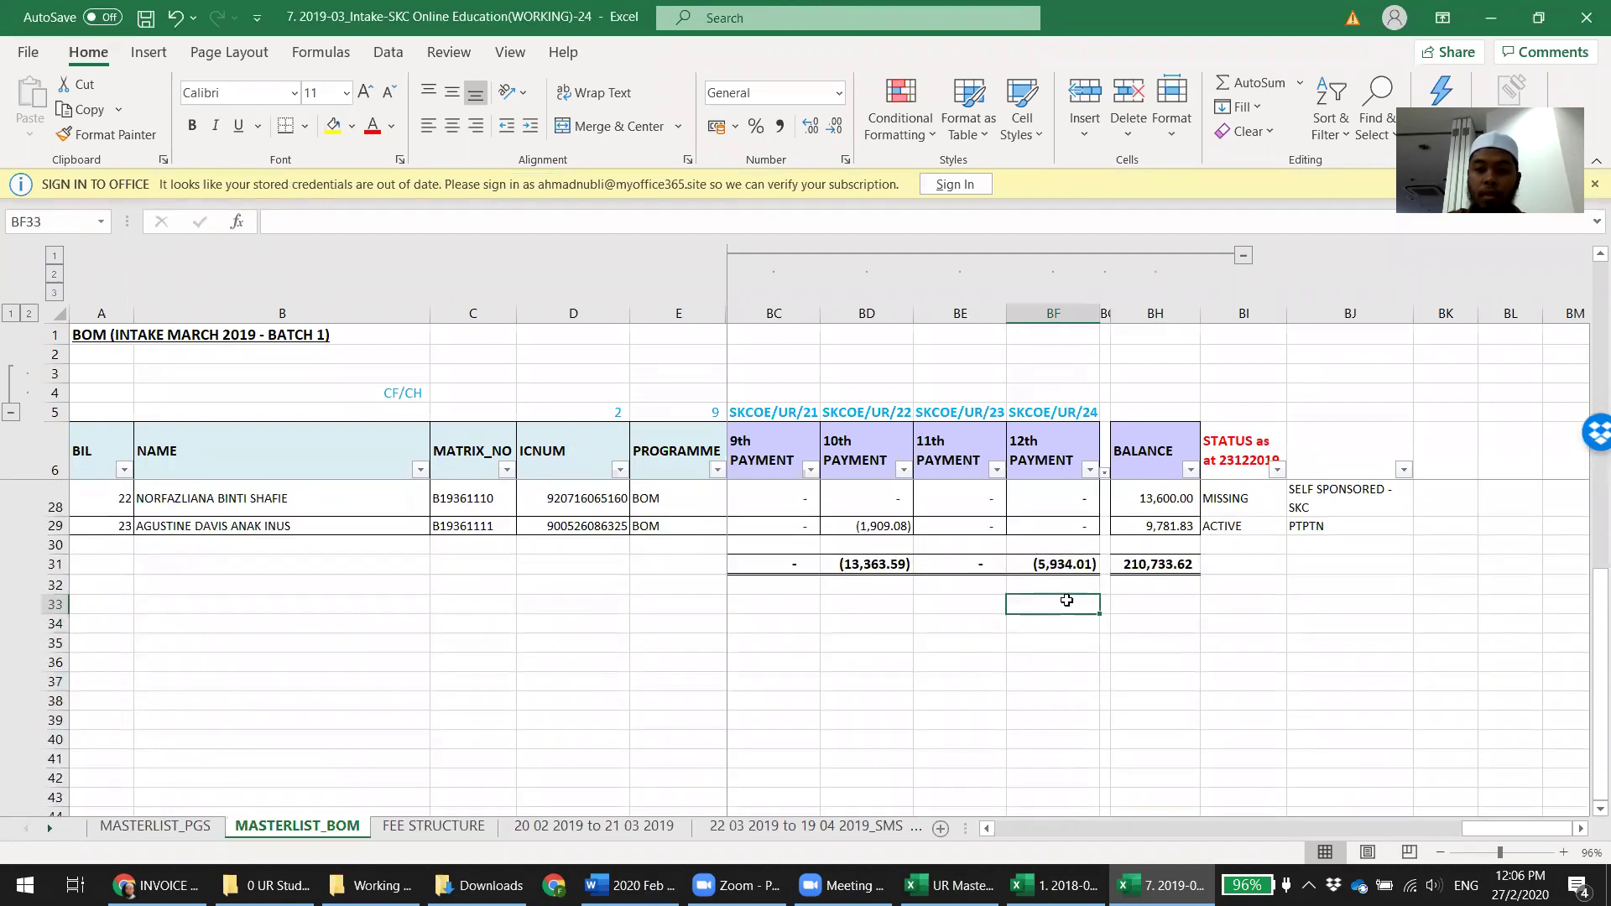
type("=")
left_click(1056, 564)
type("+")
left_click(148, 828)
scroll(922, 598, "down", 7)
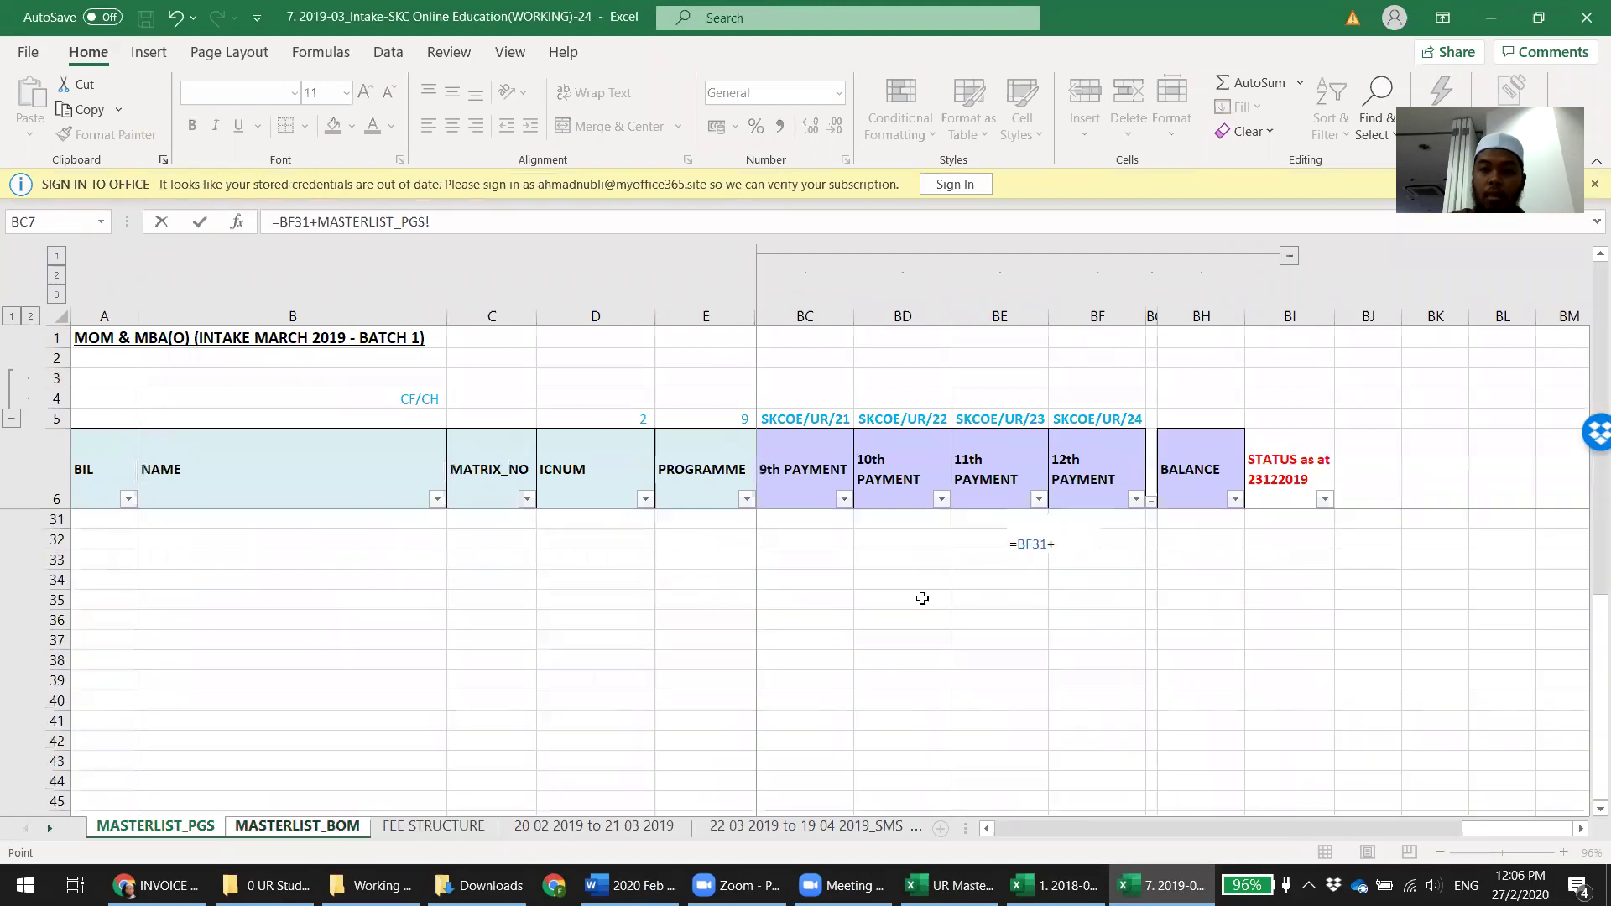
scroll(1065, 651, "up", 2)
left_click(1116, 581)
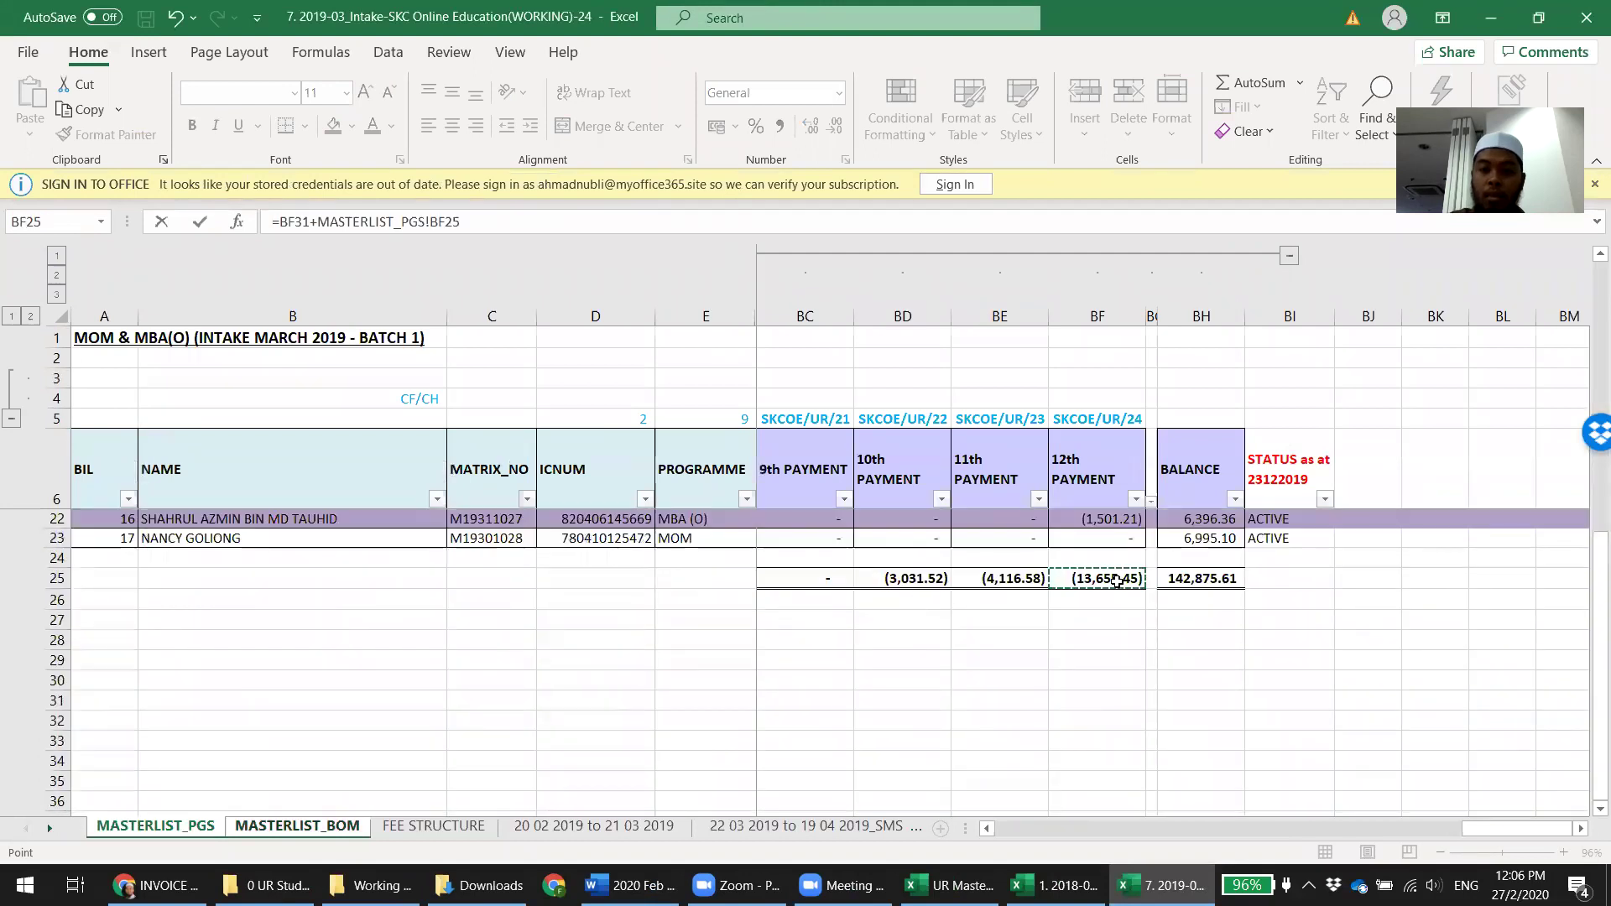
key("Return")
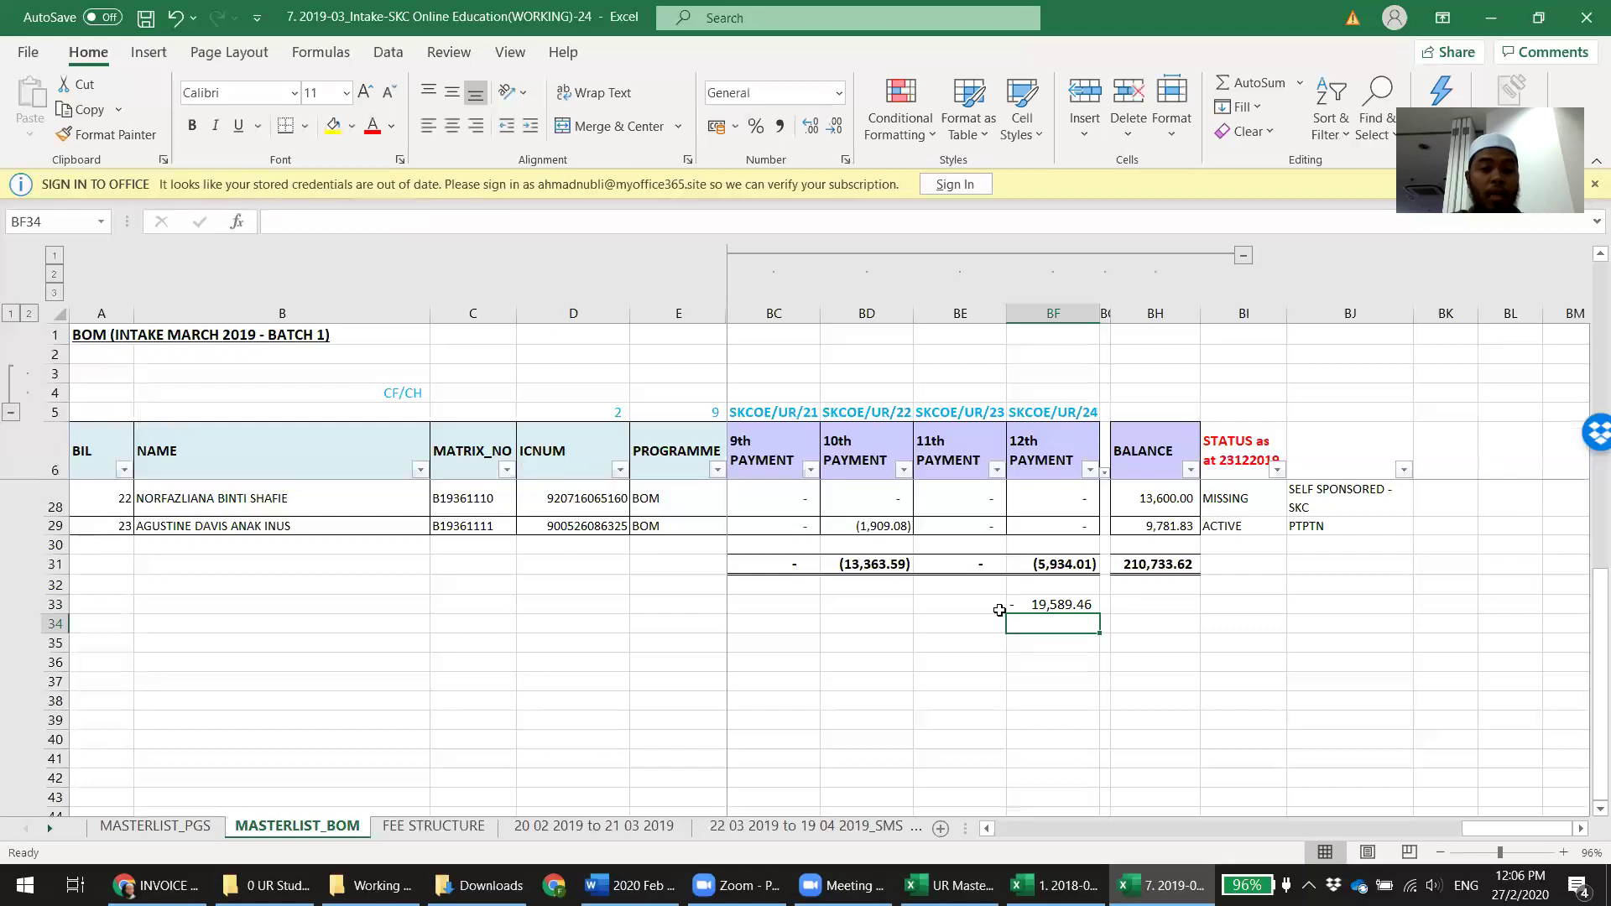
Compare the combined total against the invoice email, then delete it from BF33
left_click(157, 885)
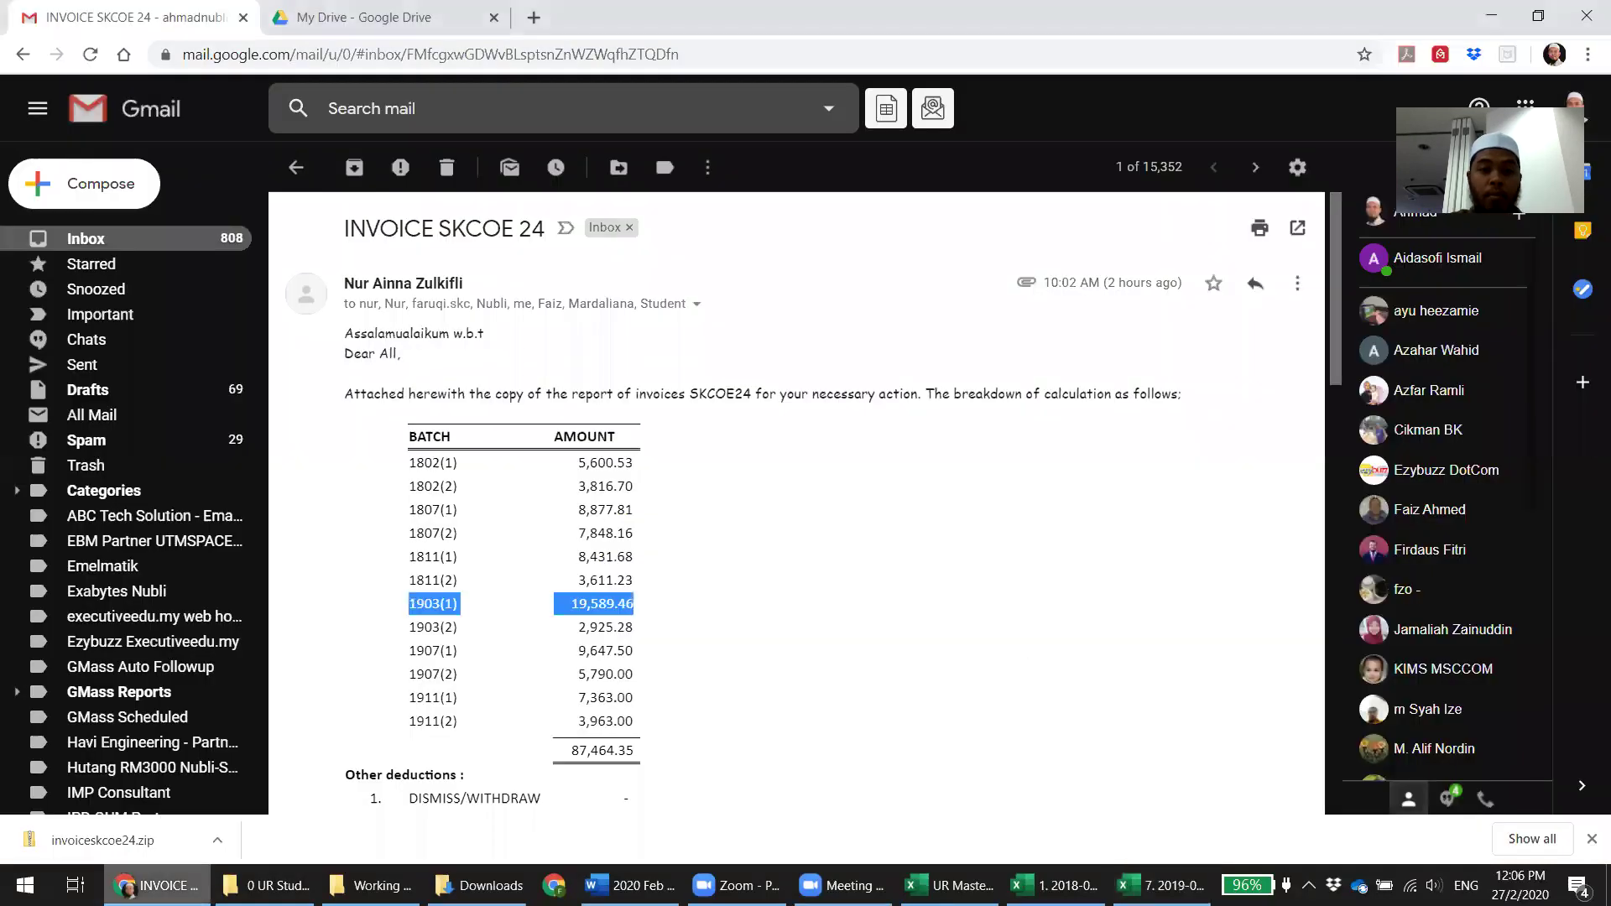
key("alt+Tab")
left_click(1047, 602)
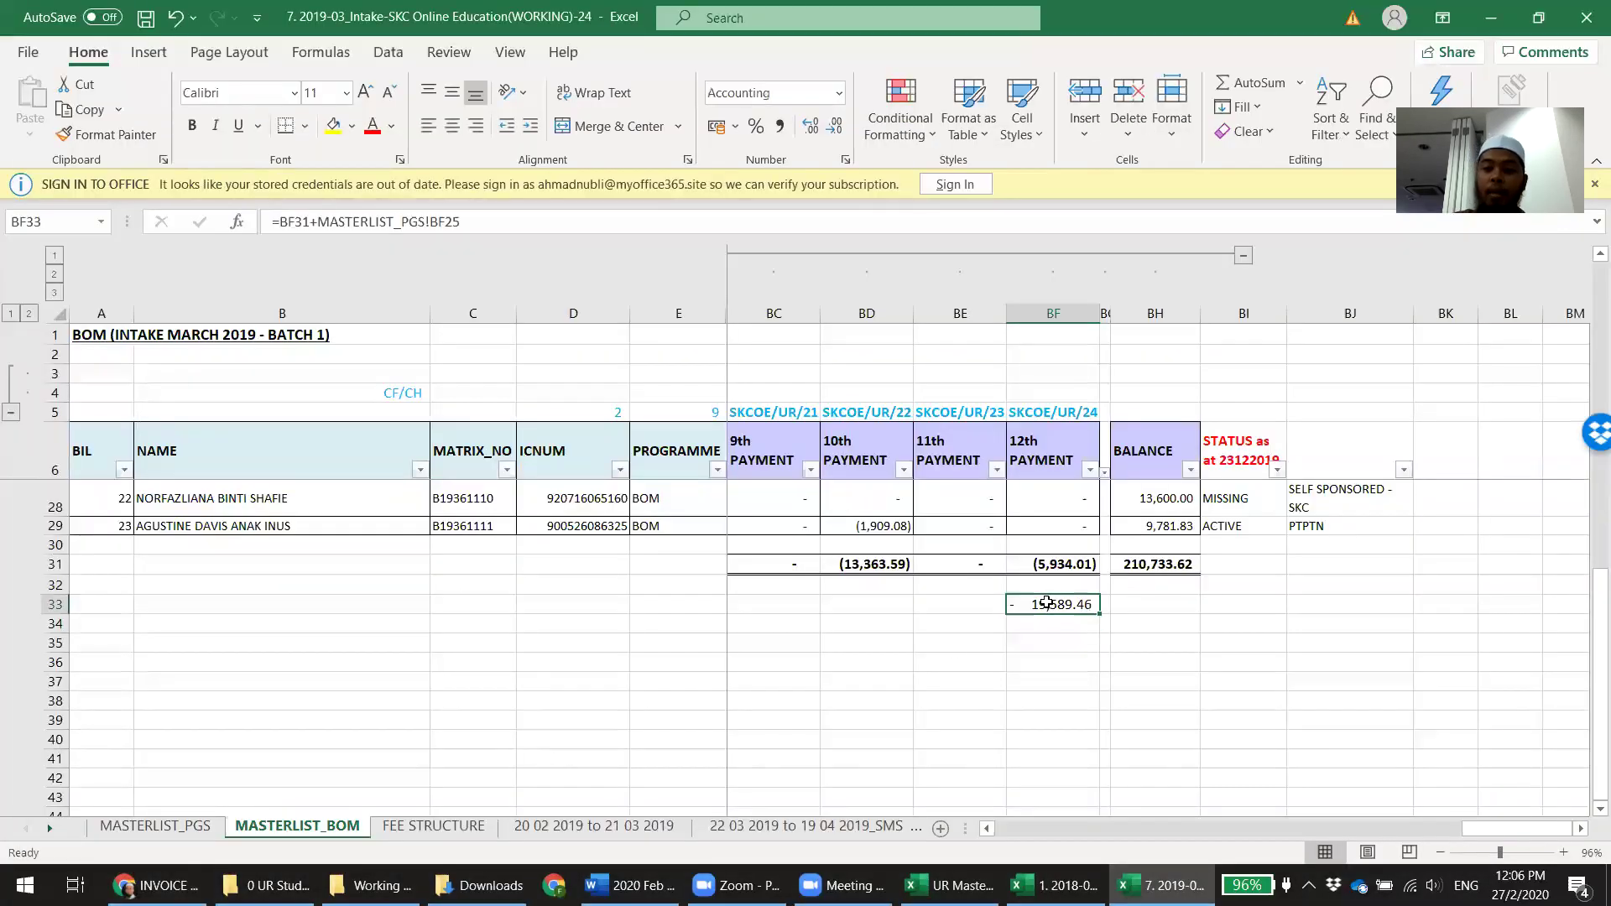
key("Delete")
key("Down")
key("Down")
key("Down")
key("Down")
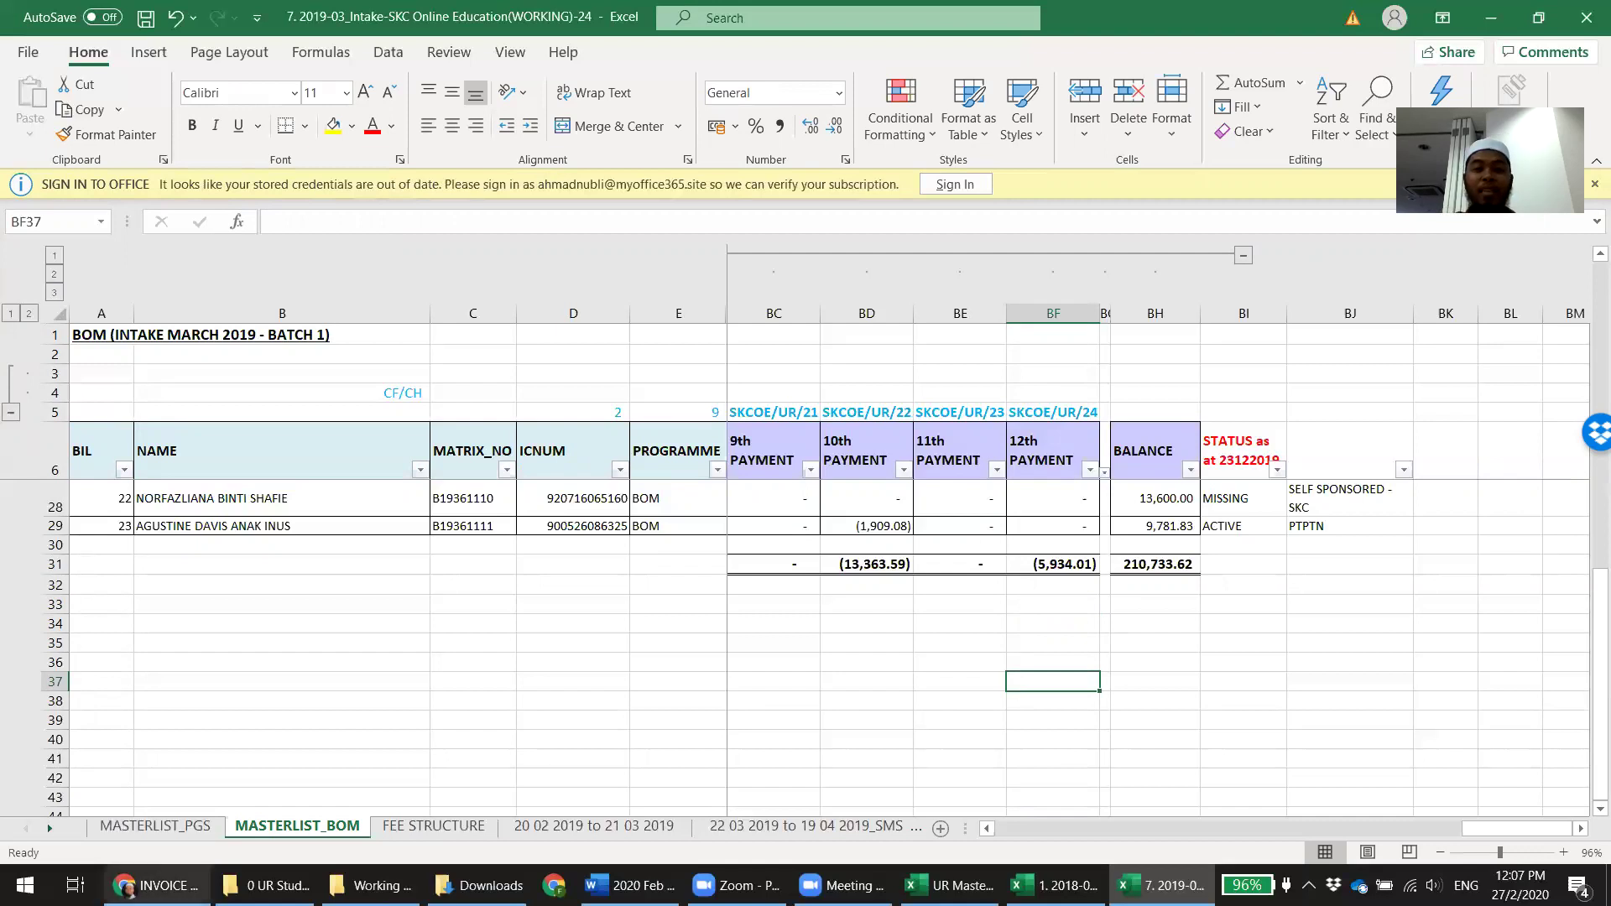
Recheck the invoice email, then close the 2019-03 intake workbook without saving
mouse_move(157, 885)
left_click(156, 801)
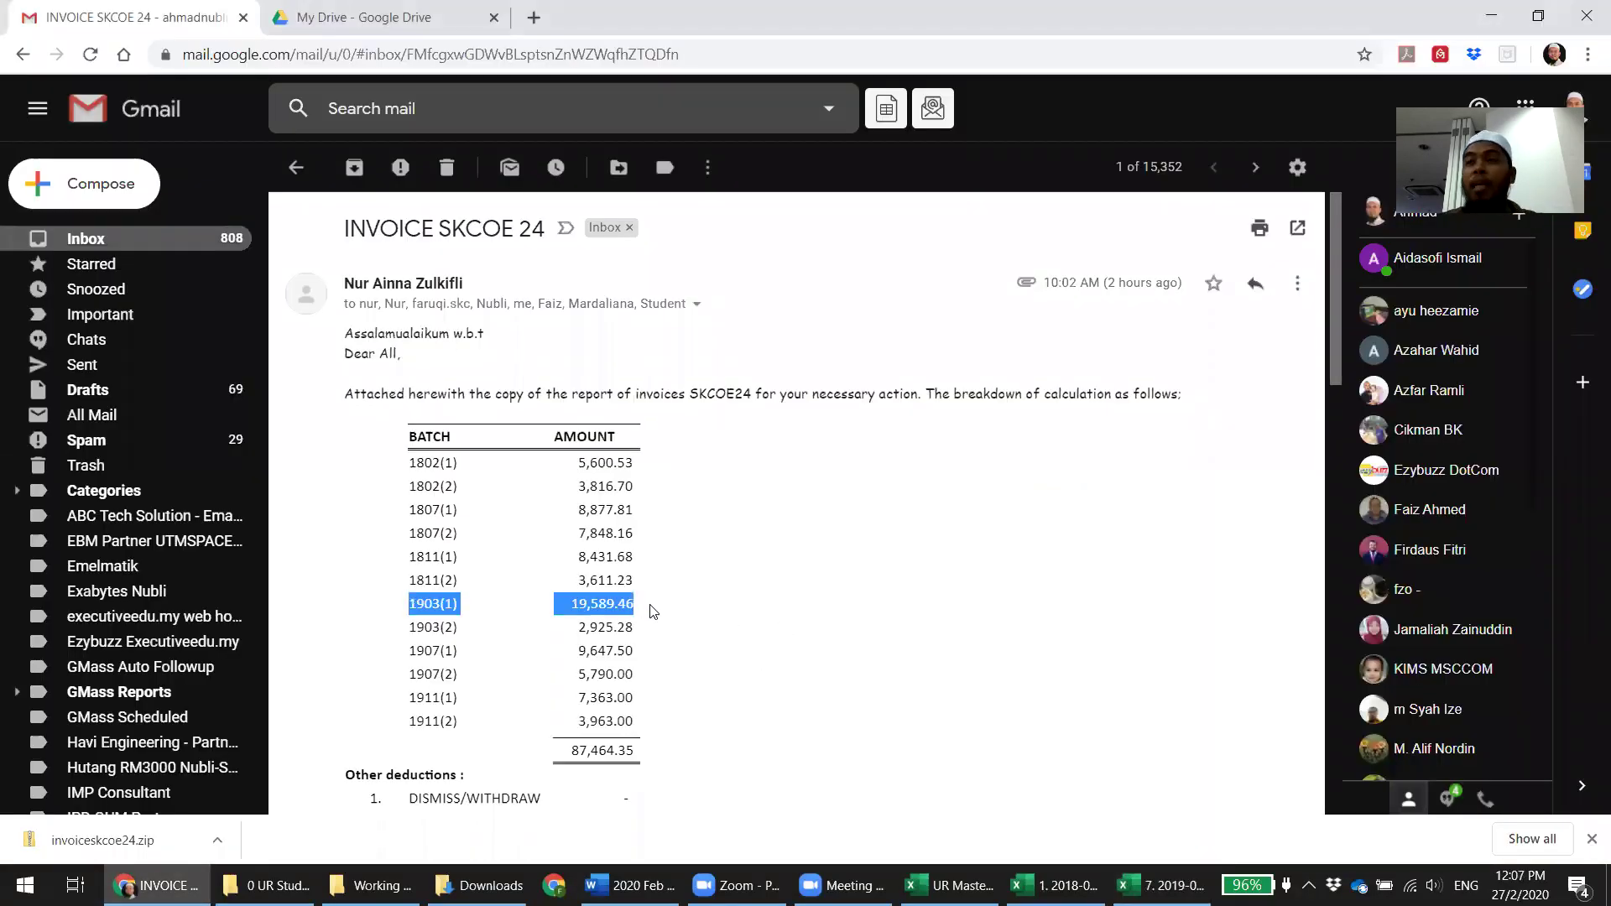
left_click(1162, 885)
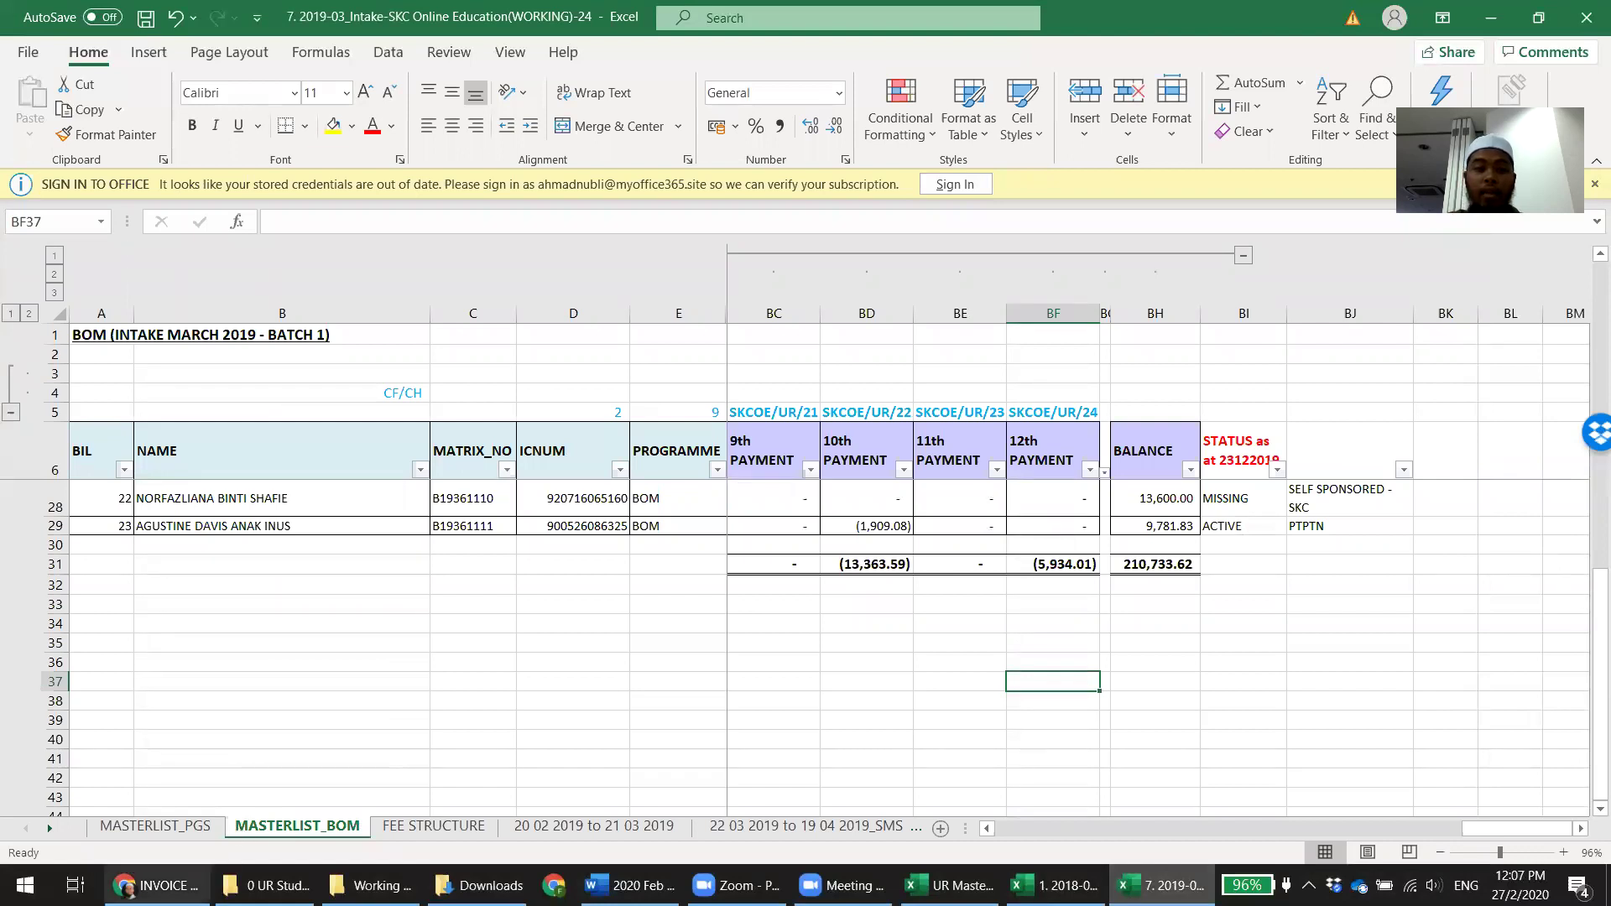
left_click(157, 886)
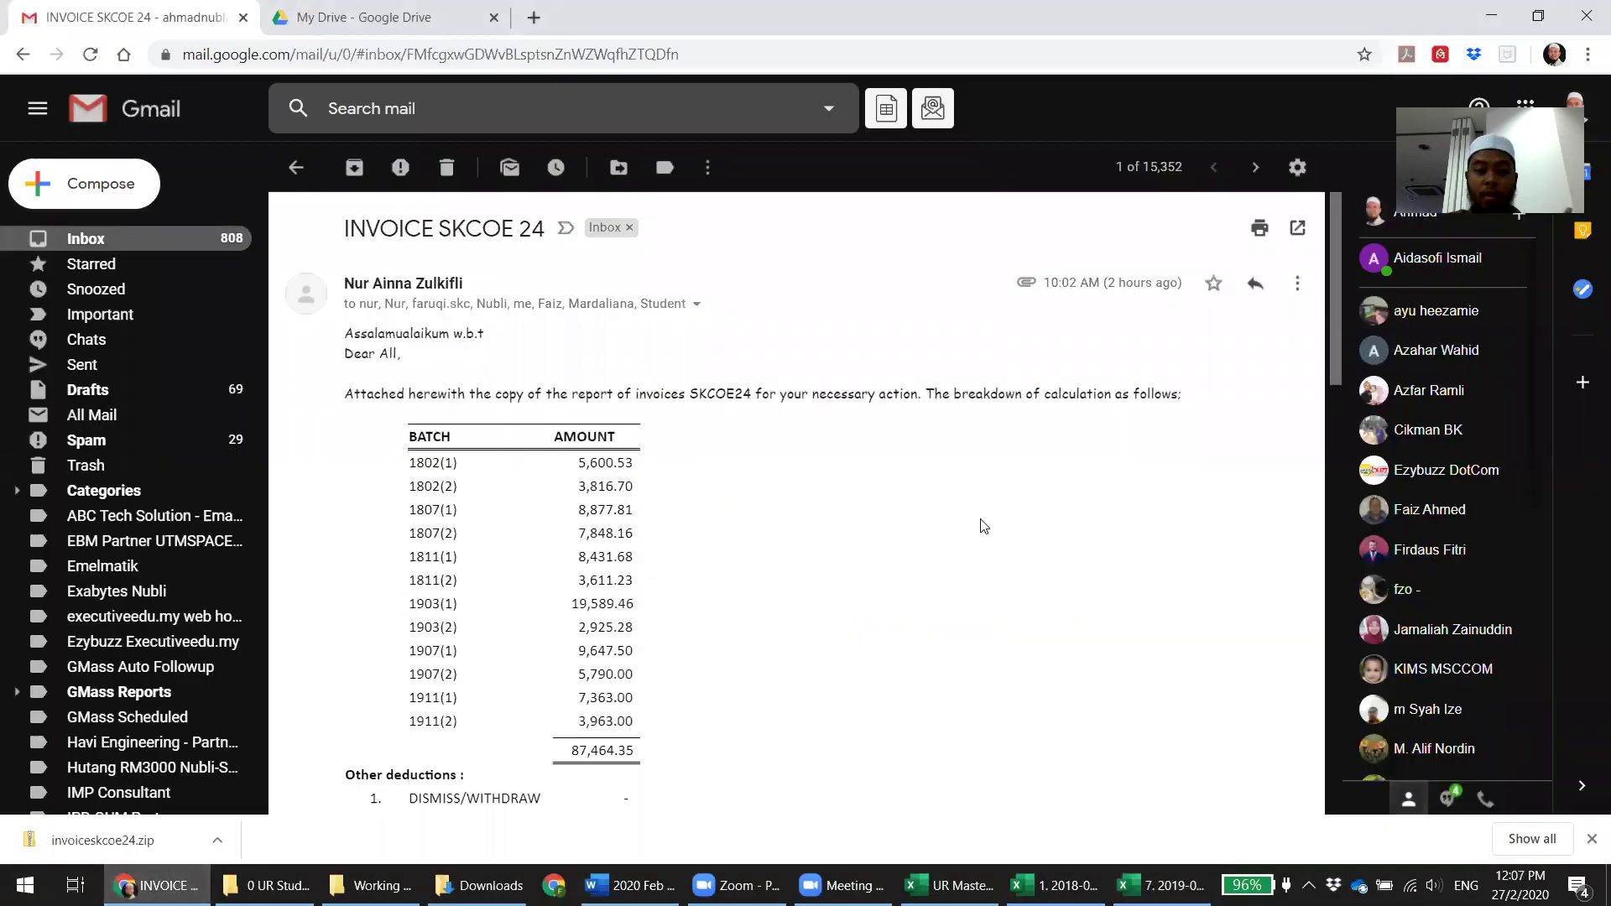
left_click(1158, 881)
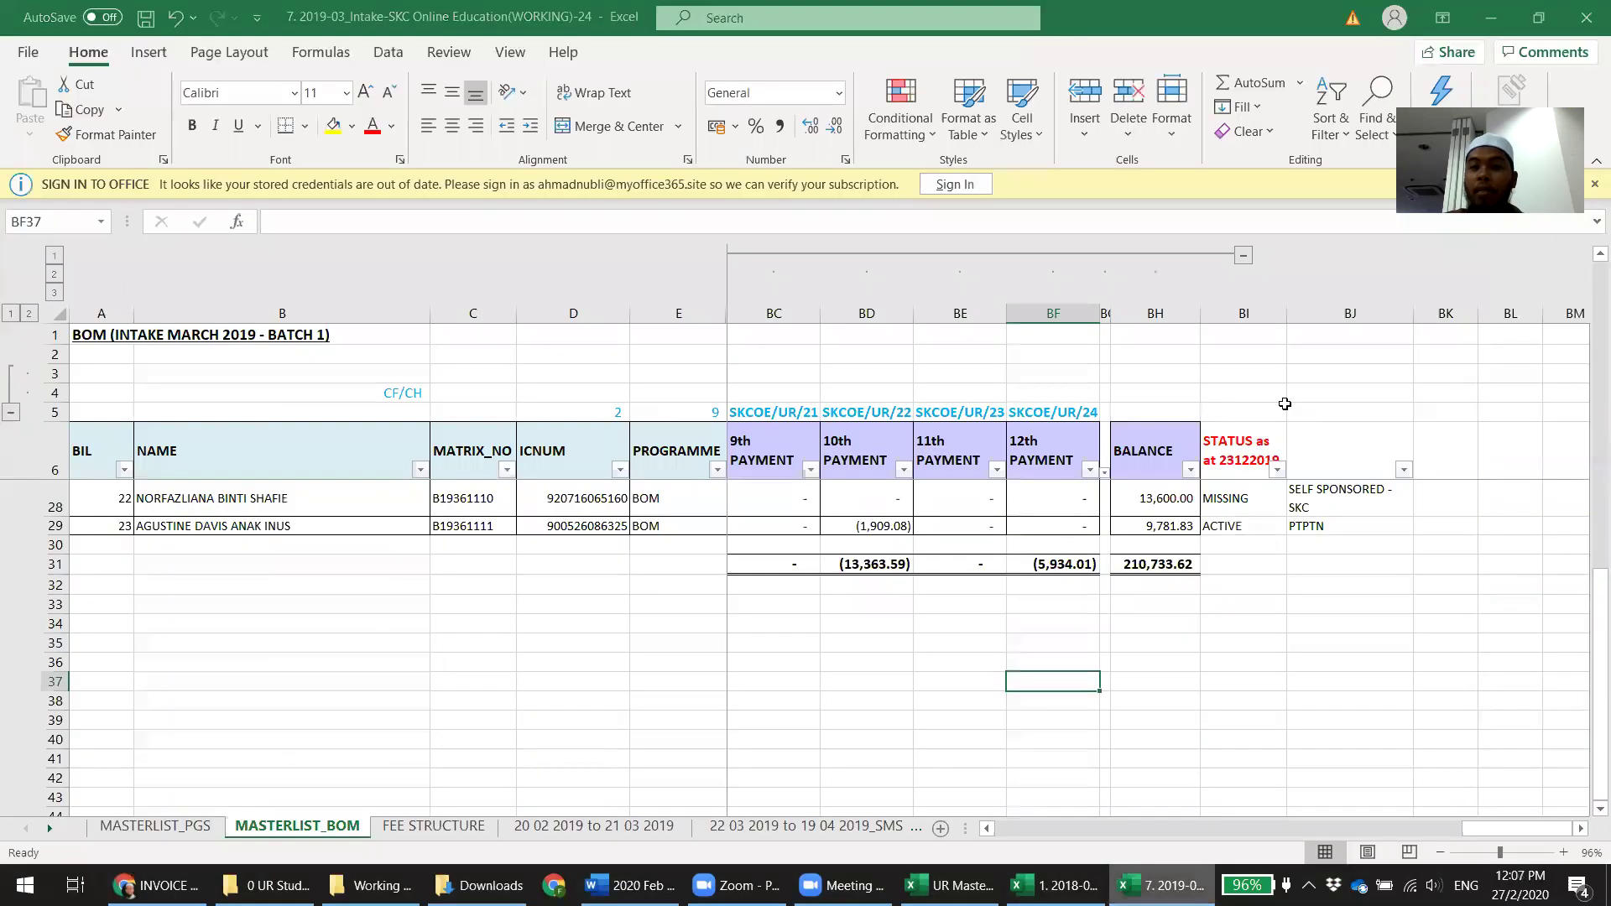
left_click(1584, 16)
left_click(807, 472)
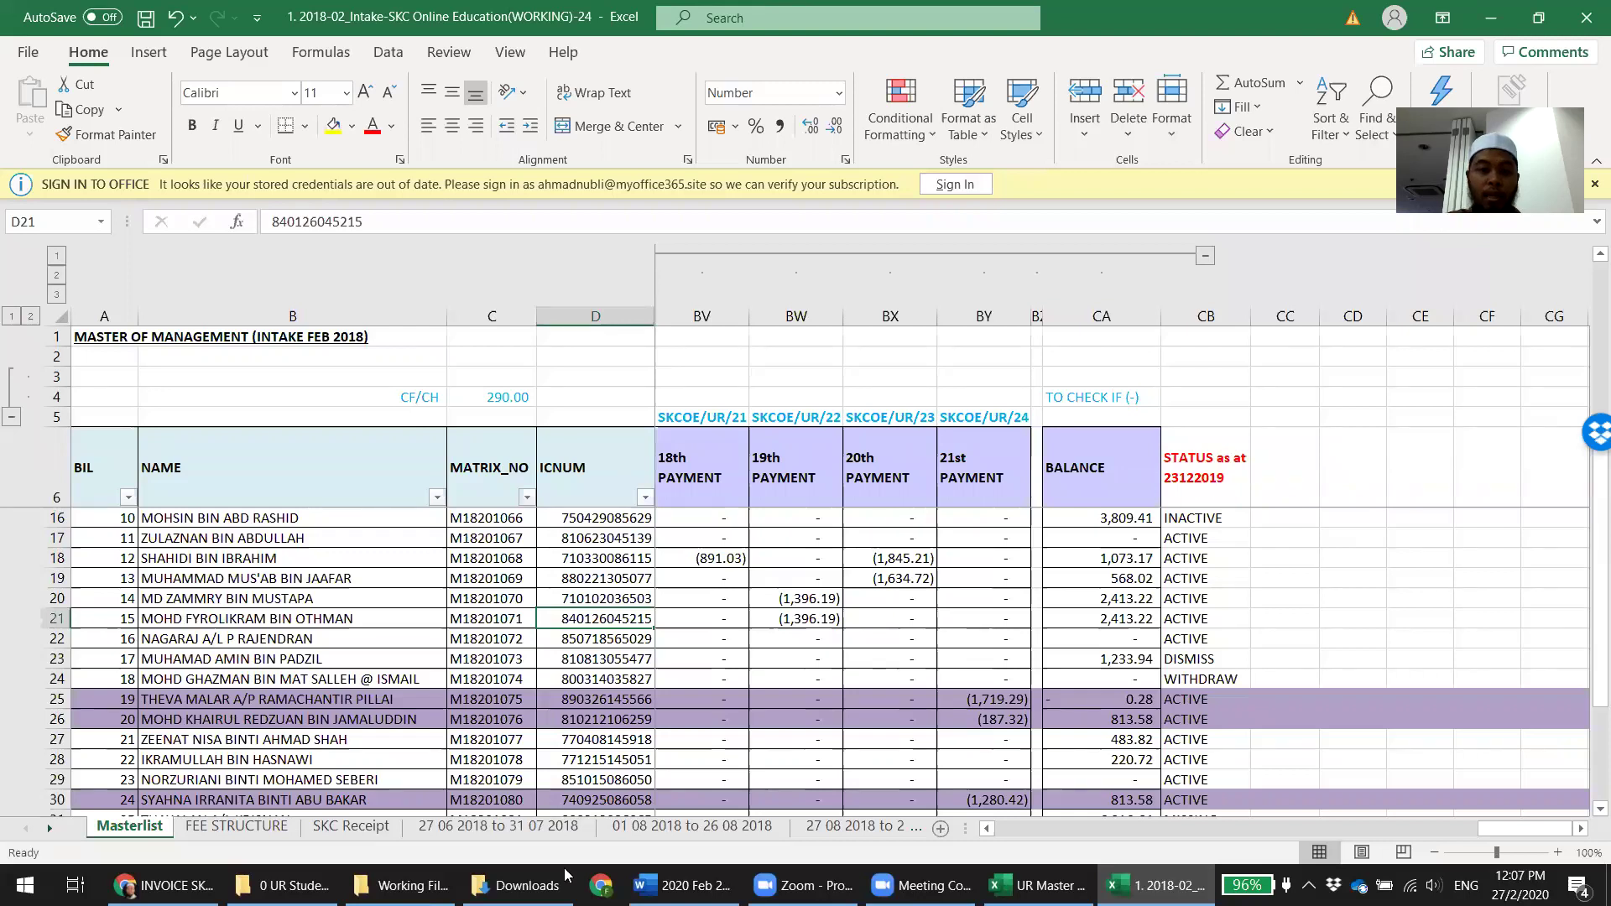
Dismiss the Office sign-in notice and go up to the 2020.02.27 Invoice 24 to UR folder
left_click(1593, 184)
left_click(402, 886)
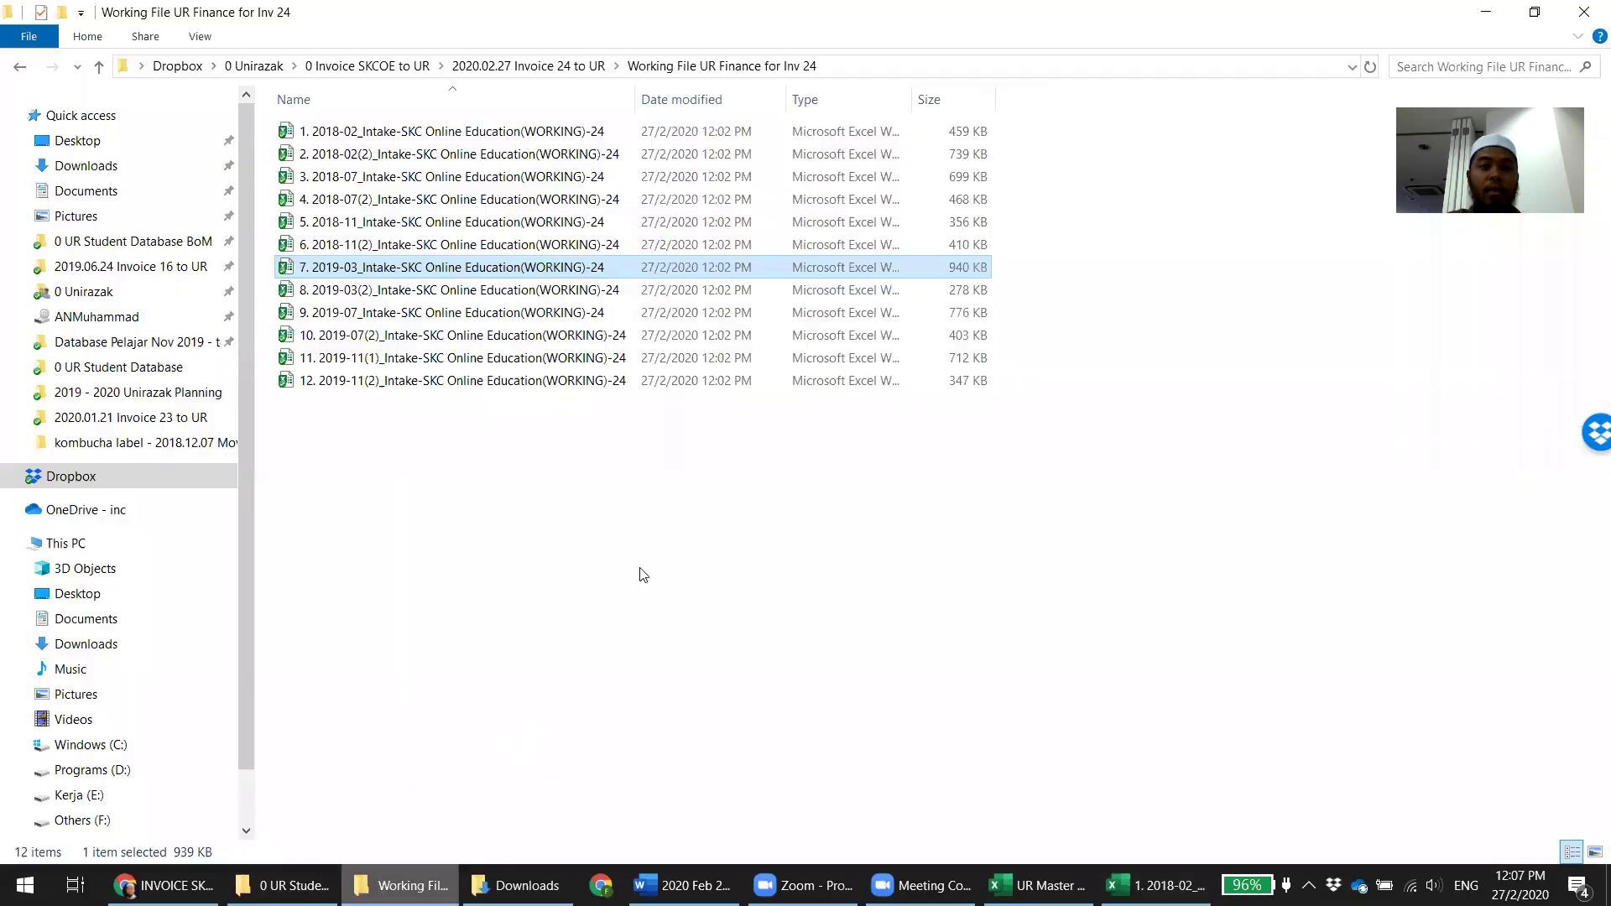
left_click_drag(657, 567, 338, 76)
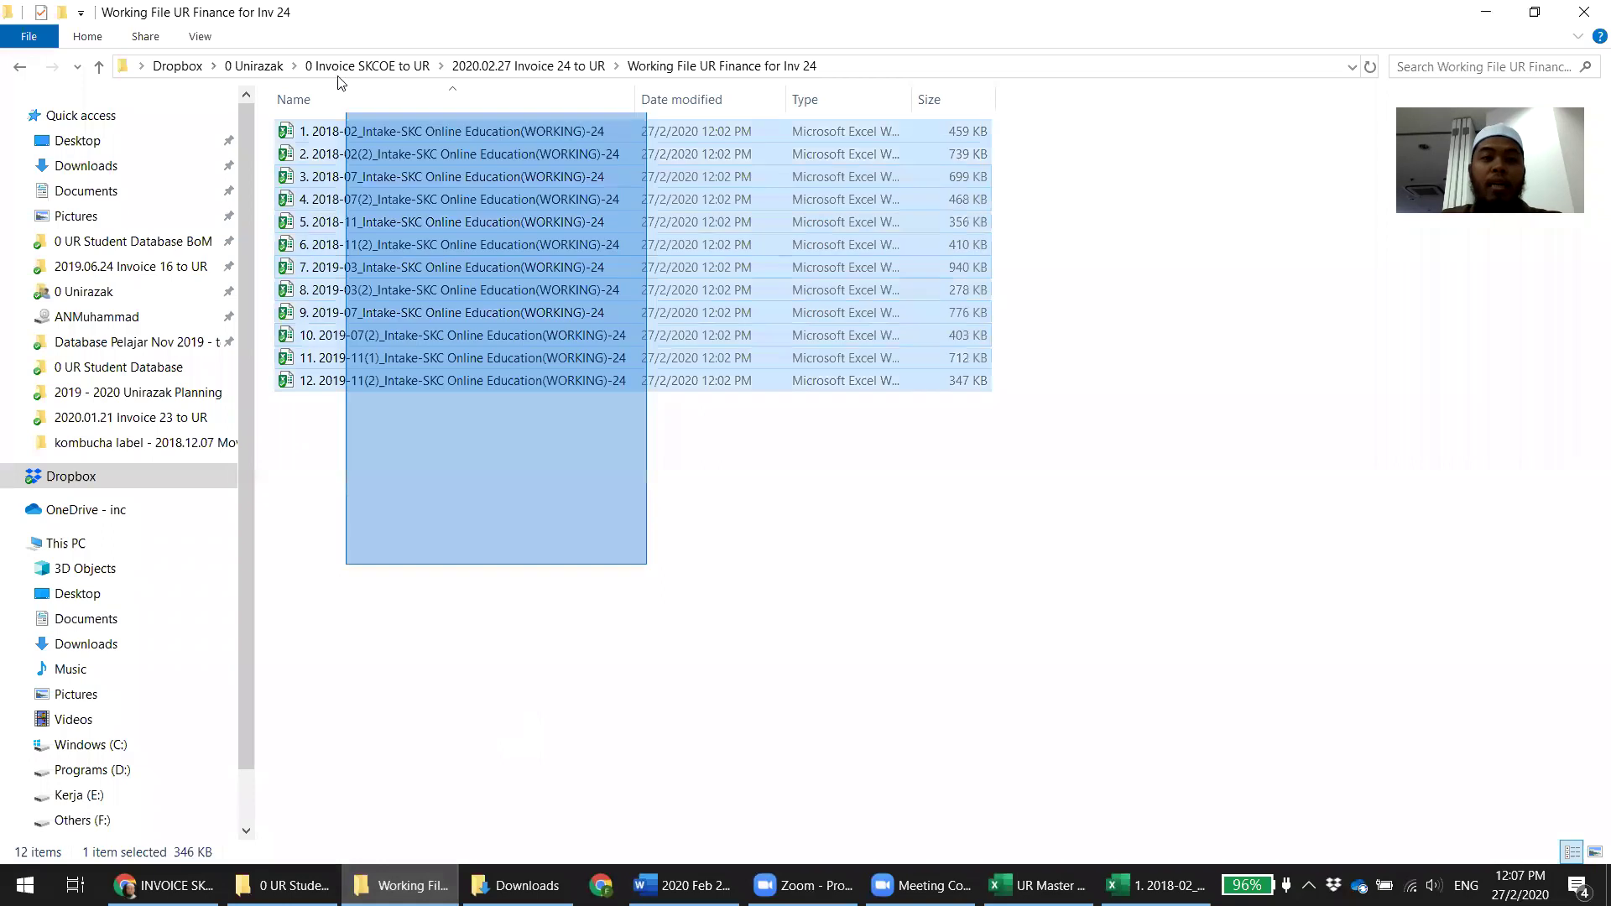
key("alt+Up")
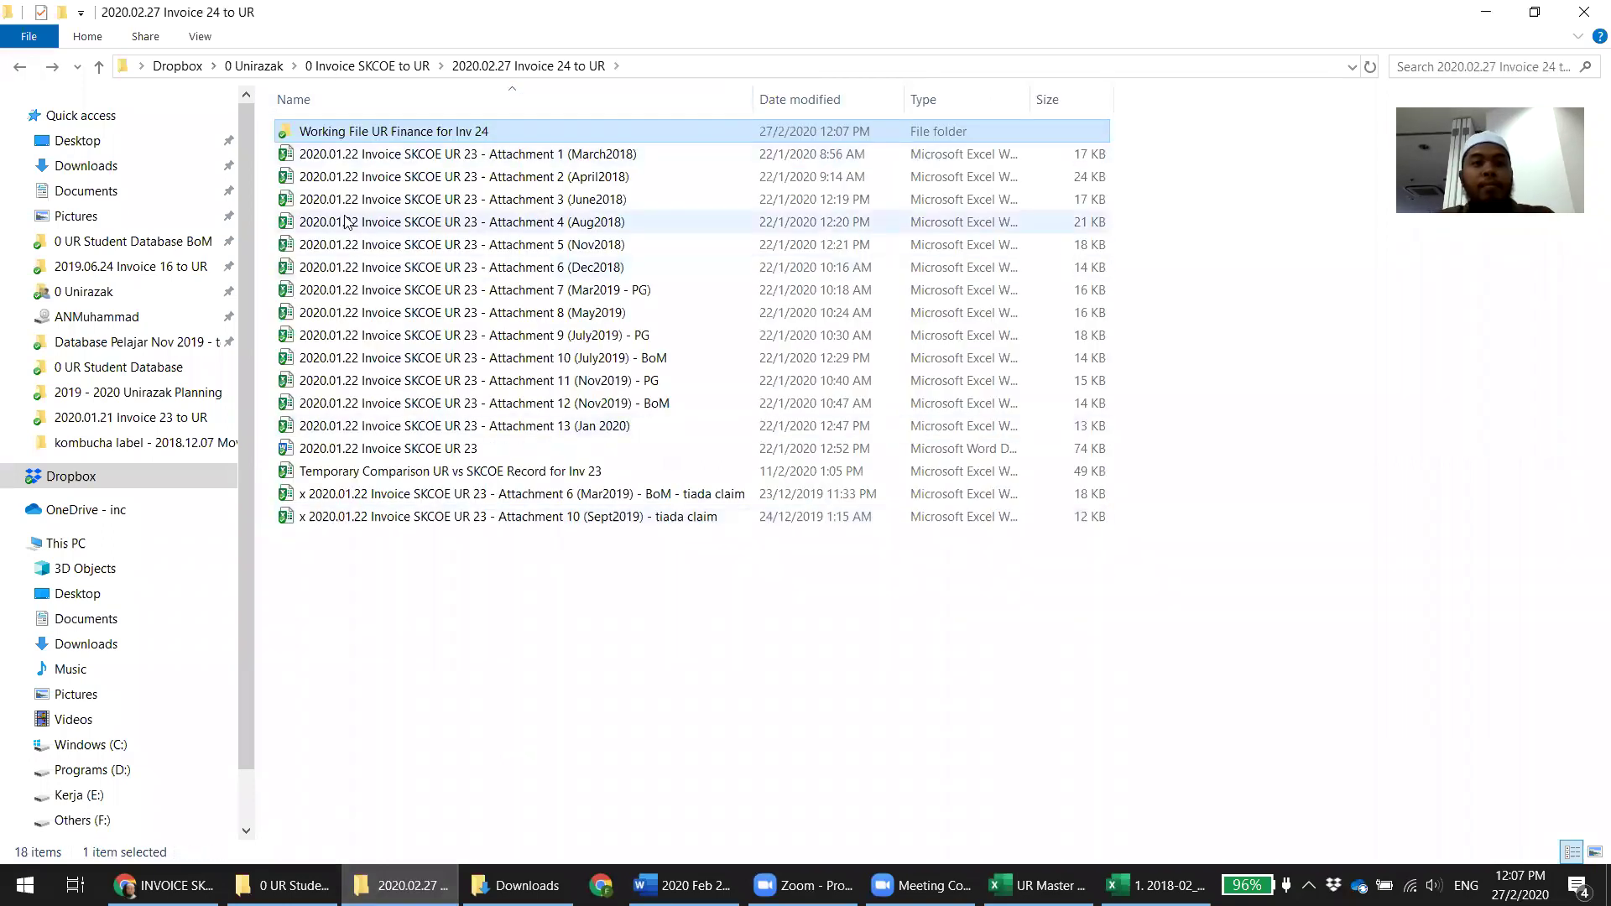
Rename Attachment 1 (March2018) from 2020.01.22 / UR 23 to 2020.02.27 / UR 24
left_click(348, 156)
left_click(346, 156)
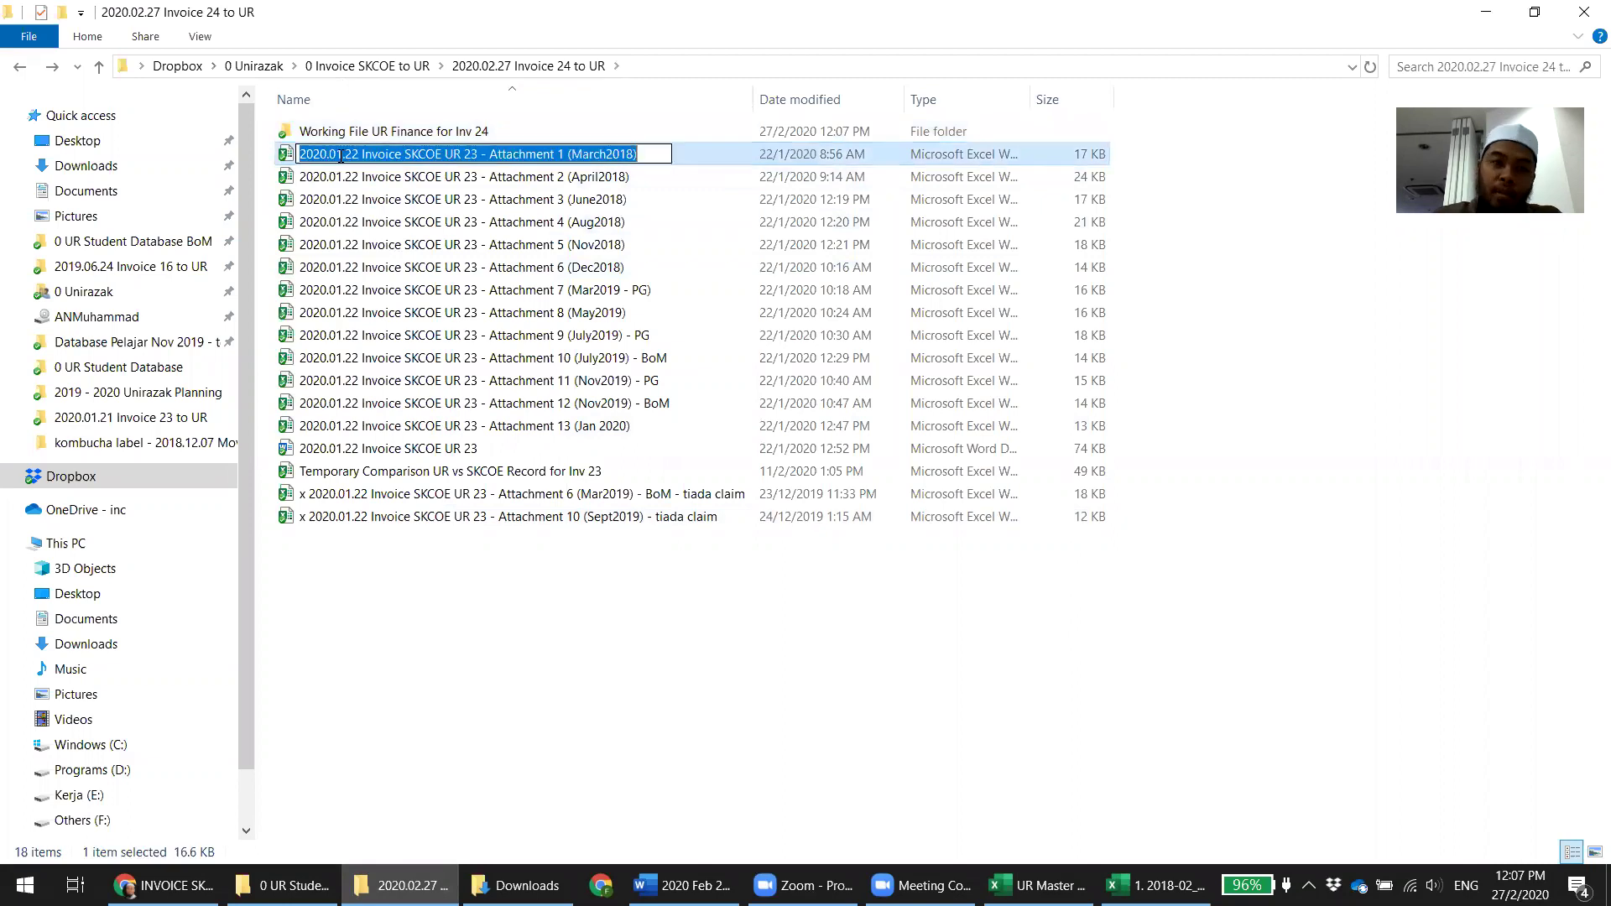
left_click(343, 156)
key("BackSpace")
type("2")
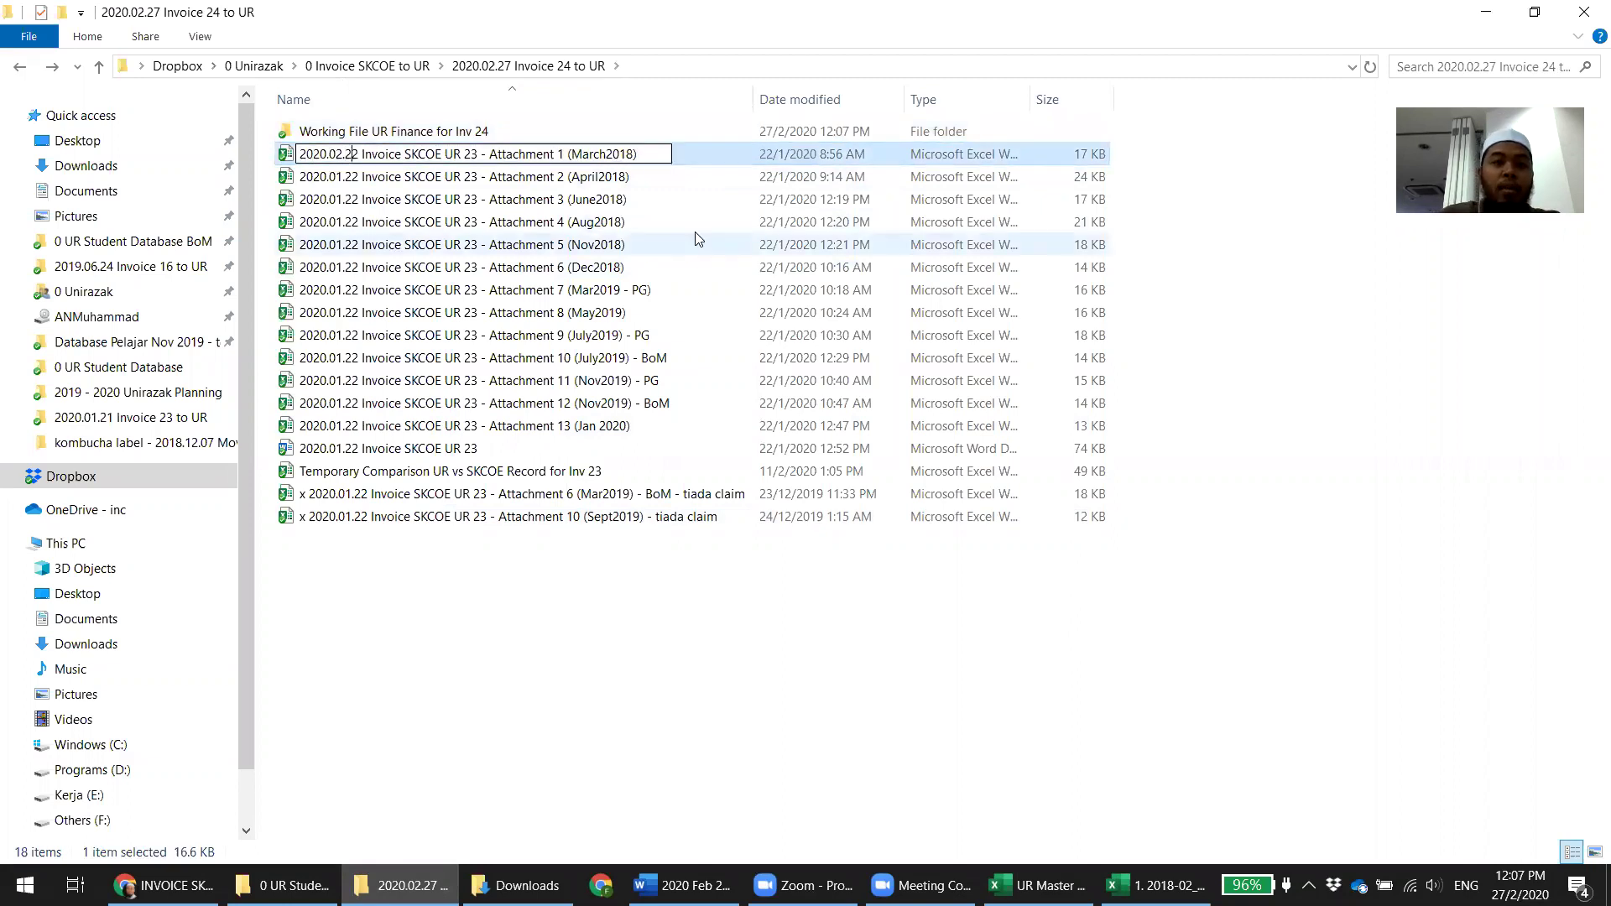
key("BackSpace")
type("7")
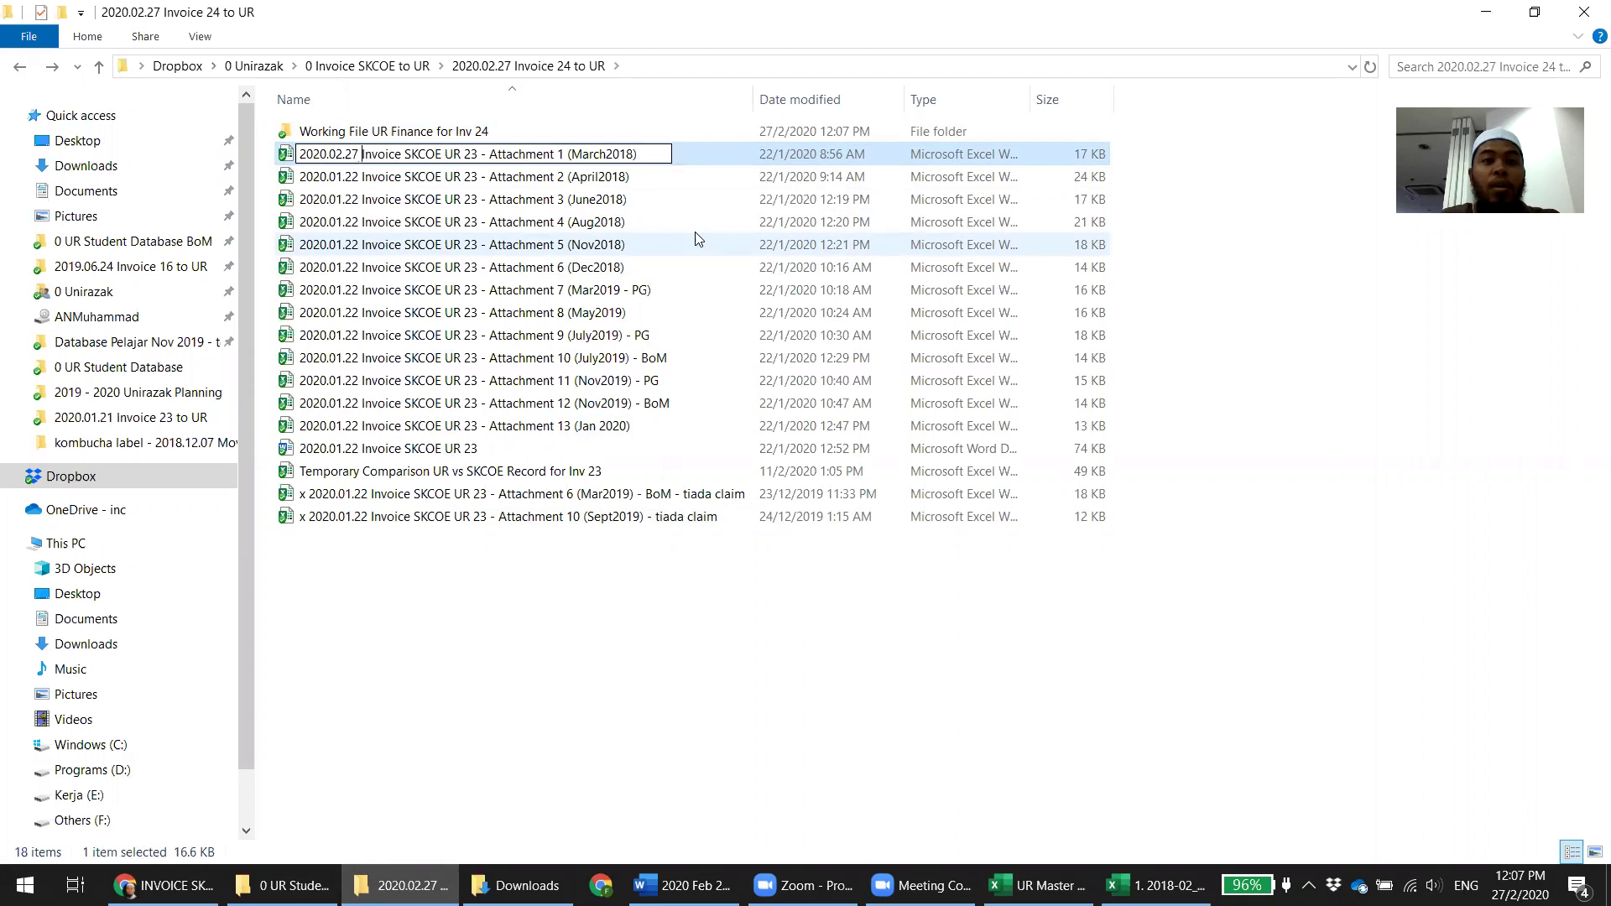
key("BackSpace")
type("4")
key("Return")
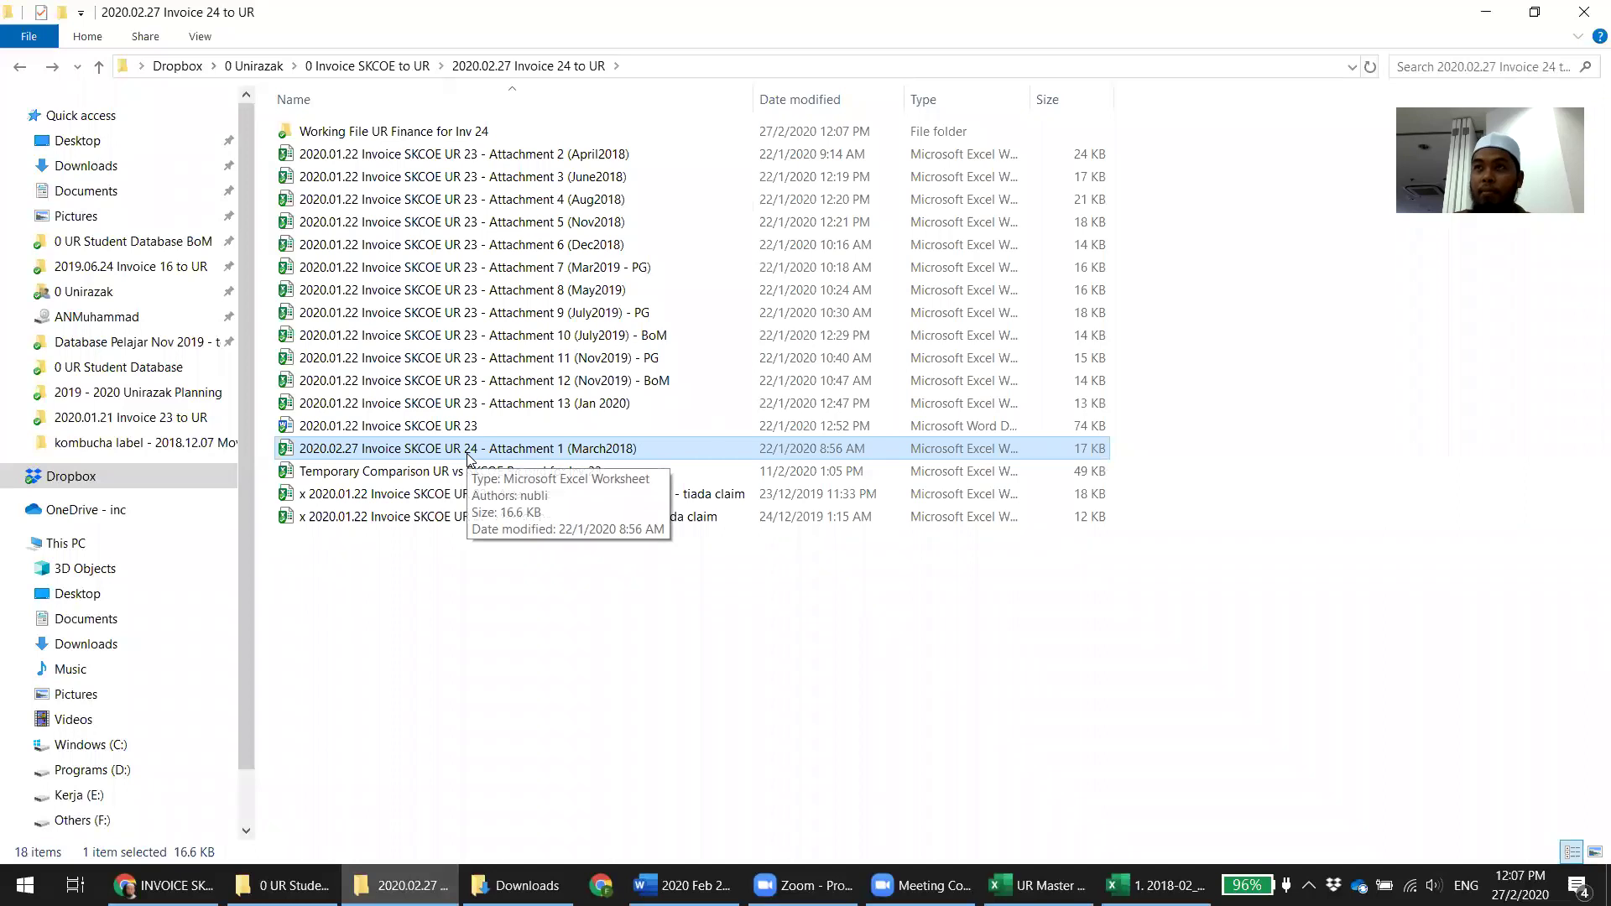
Rename Attachment 2 (April2018) from 2020.01.22 / UR 23 to 2020.02.27 / UR 24
left_click(373, 157)
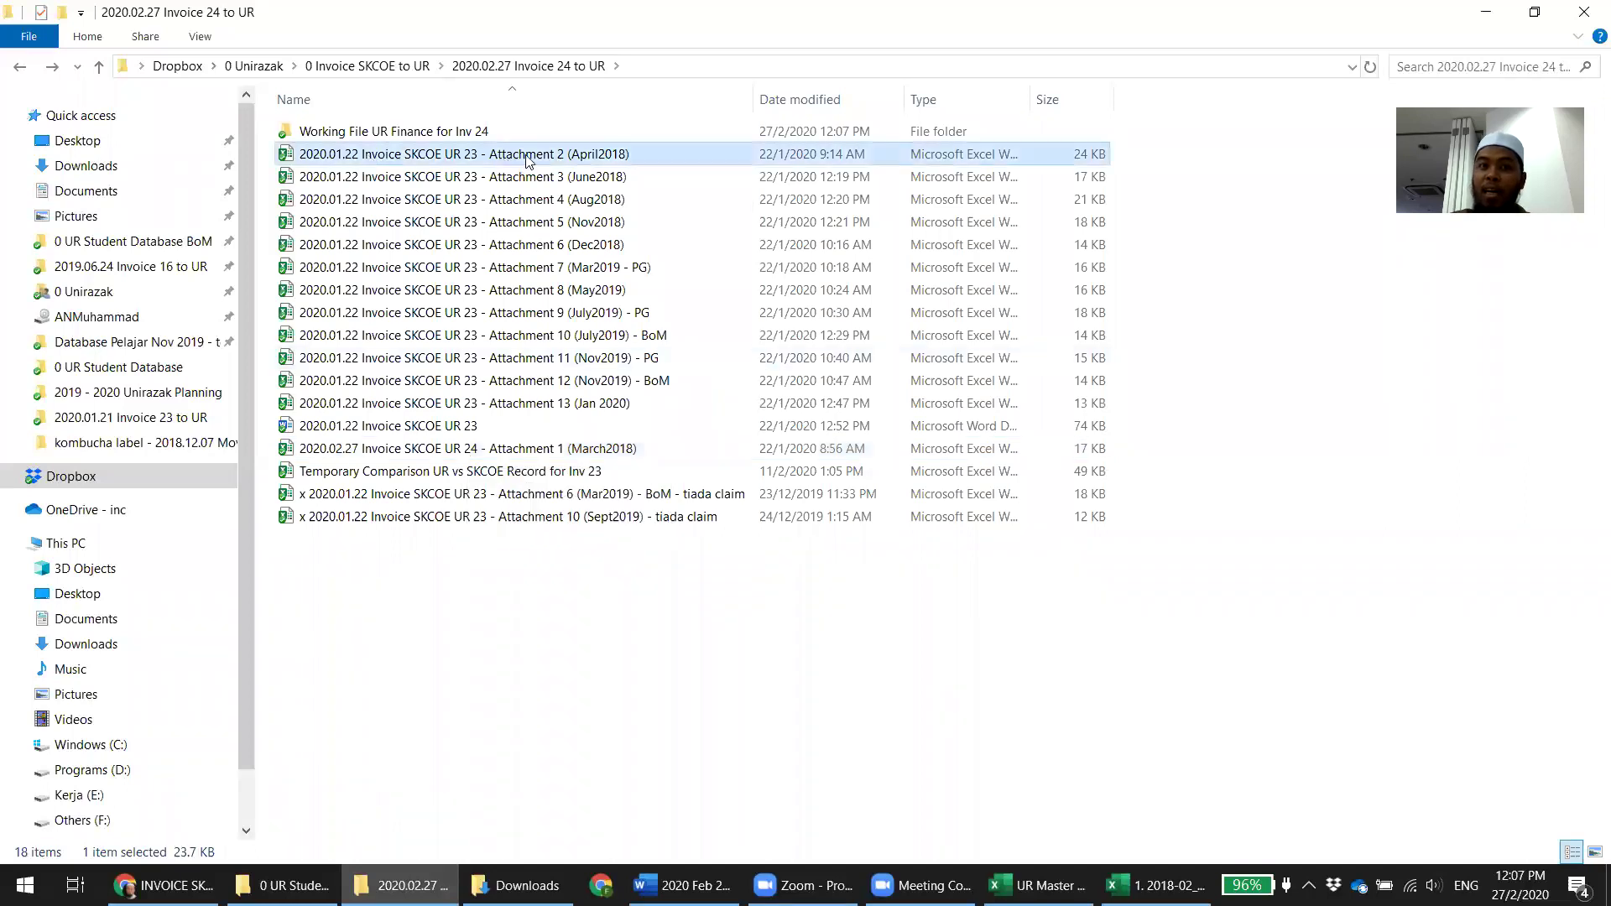
left_click(456, 159)
left_click(358, 155)
key("BackSpace")
type("7")
key("Left")
key("Left")
key("Left")
key("BackSpace")
type("2")
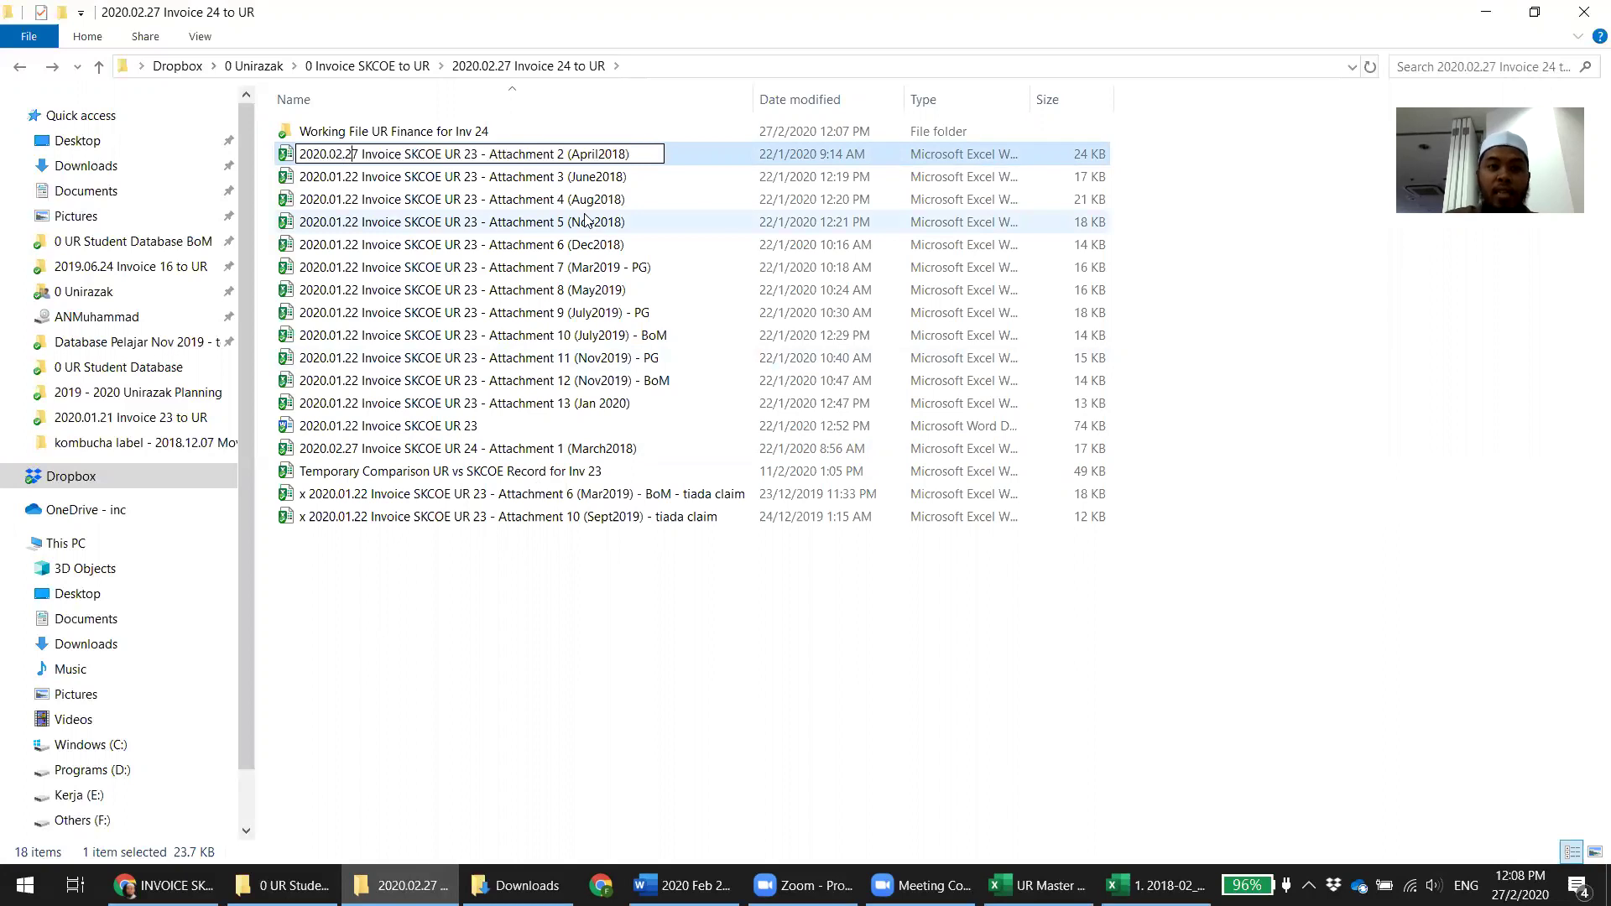
key("Right")
key("Right")
key("BackSpace")
type("4")
left_click(585, 711)
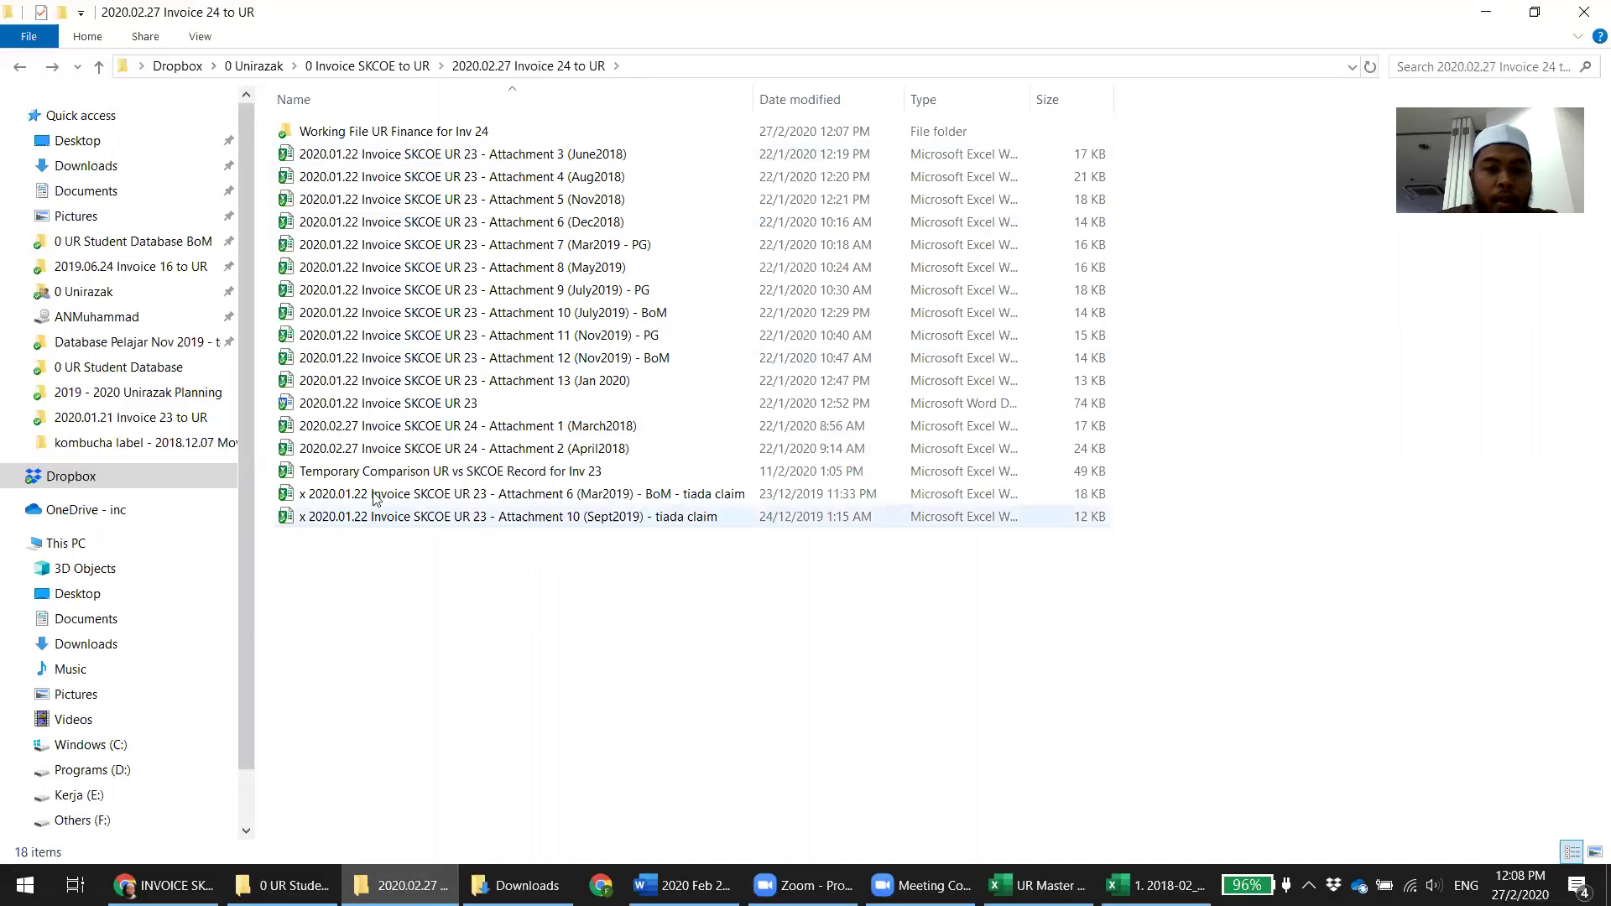
Rename the 2020.01.22 Invoice SKCOE UR 23 document to 2020.02.27 Invoice SKCOE UR 24
left_click(344, 409)
left_click(343, 404)
left_click(342, 404)
key("BackSpace")
type("2")
key("BackSpace")
type("7")
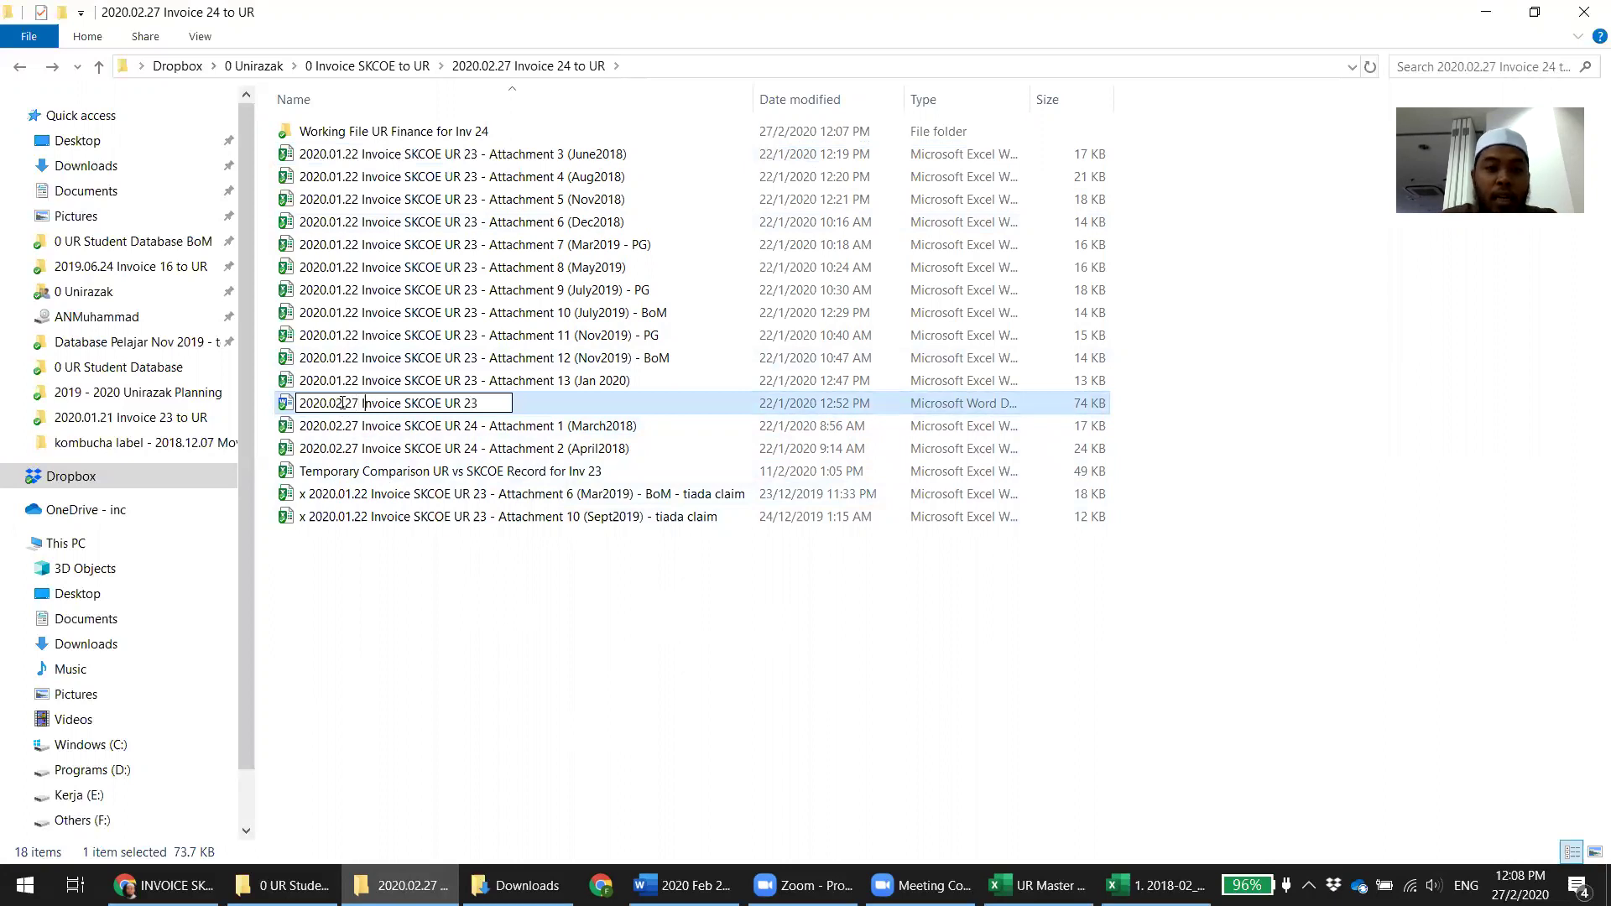
key("BackSpace")
type("4")
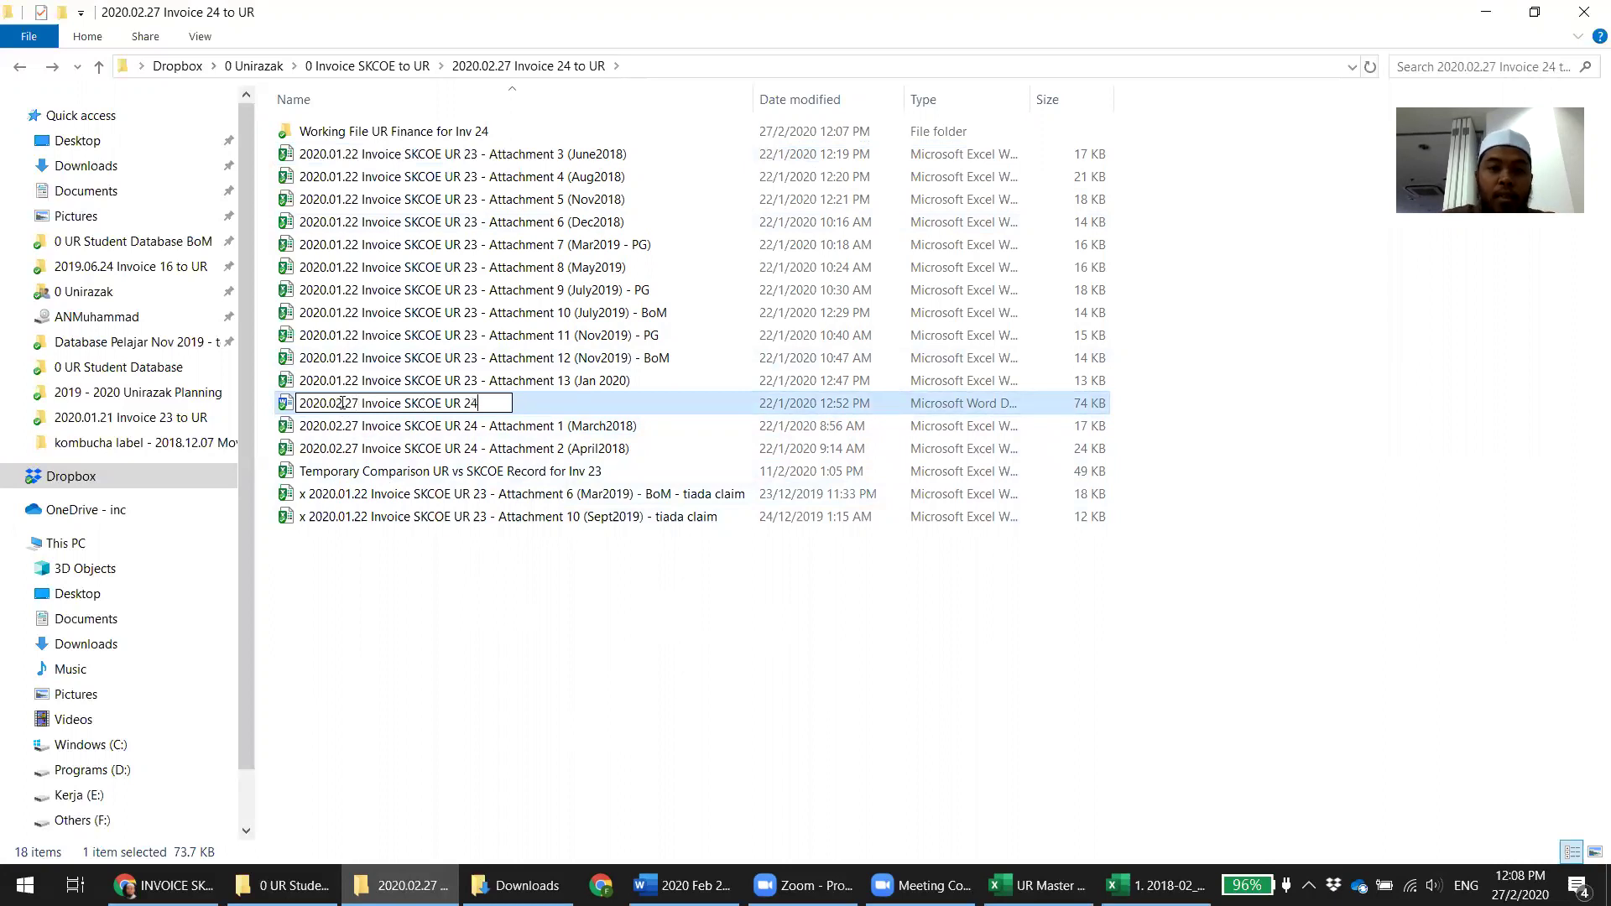
key("Return")
left_click(450, 687)
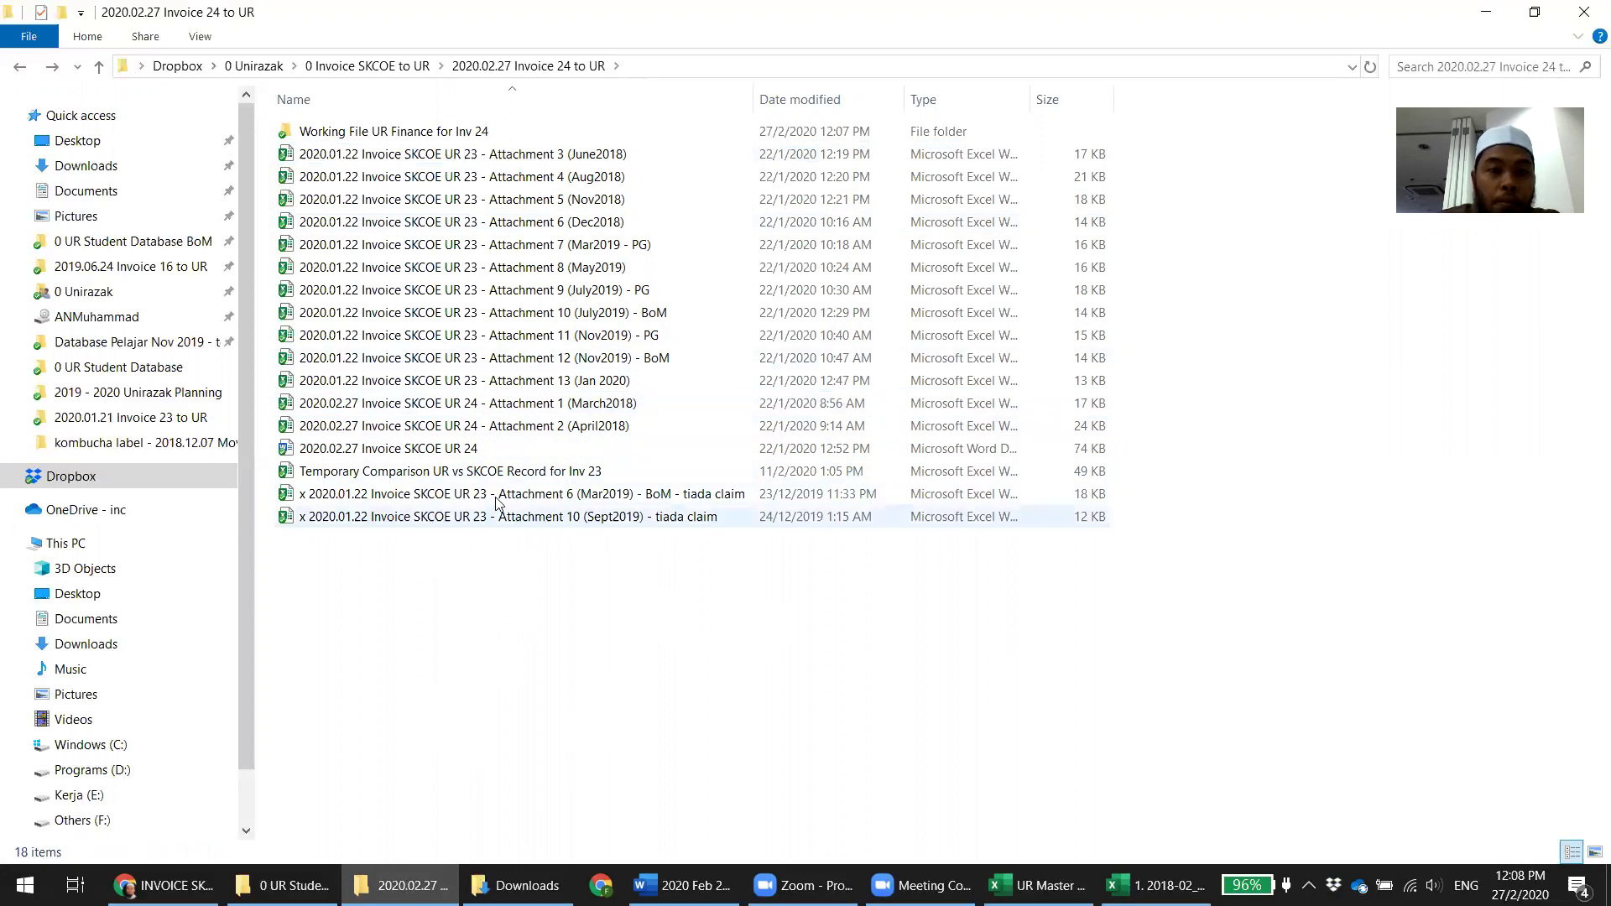
Rename the comparison record file from Inv 23 to Inv 24
left_click(412, 478)
key("F2")
key("End")
key("BackSpace")
type("4")
key("Return")
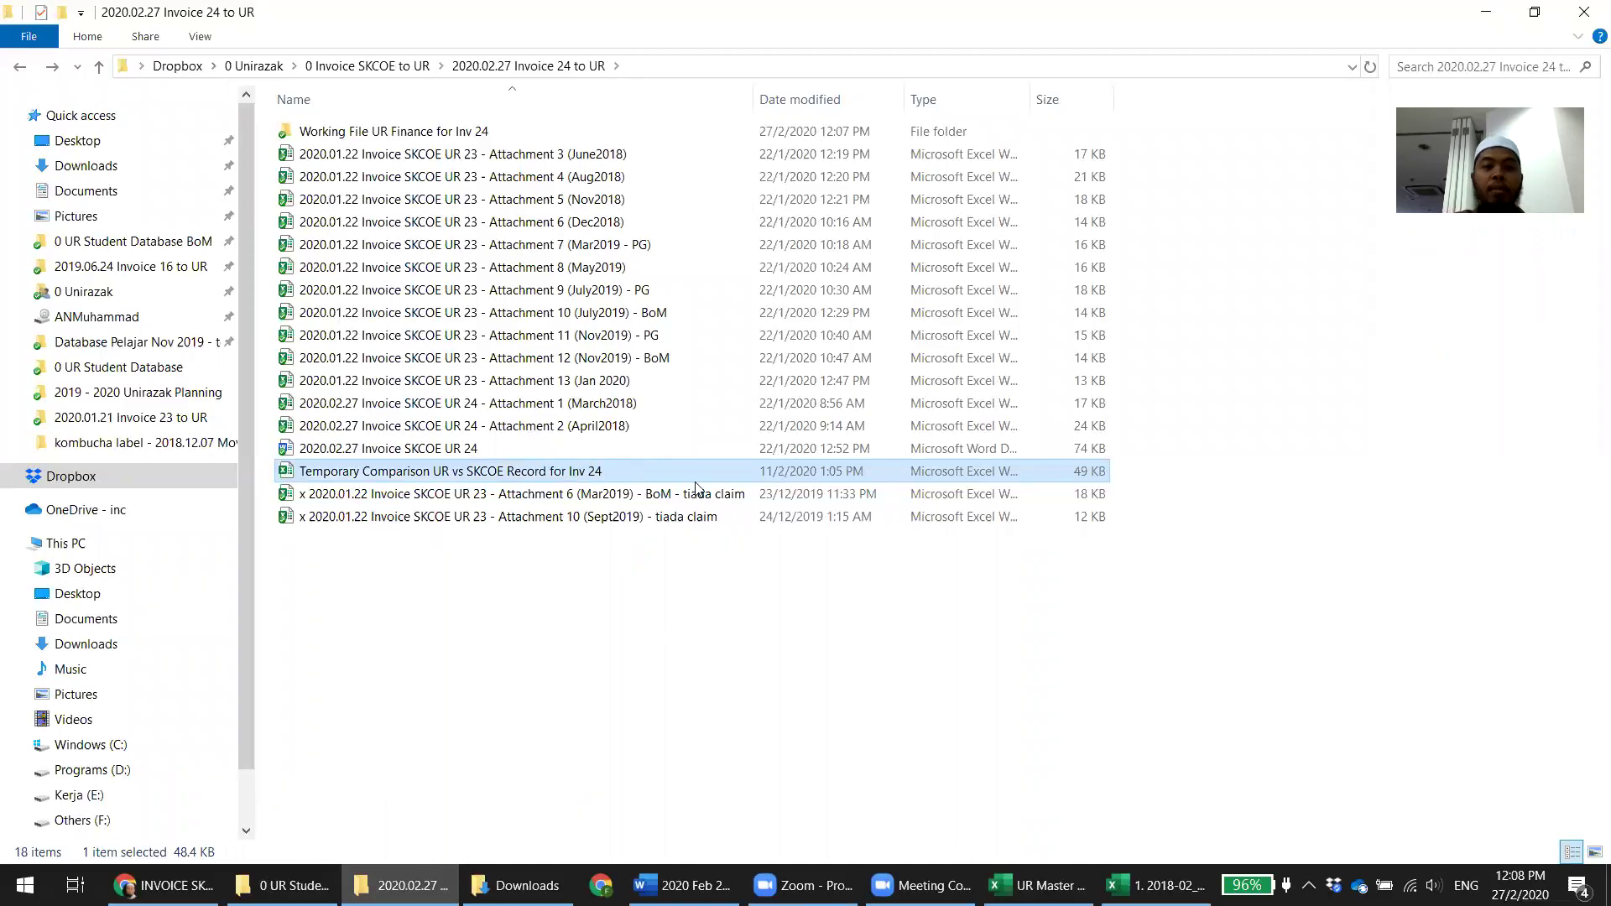
left_click(659, 622)
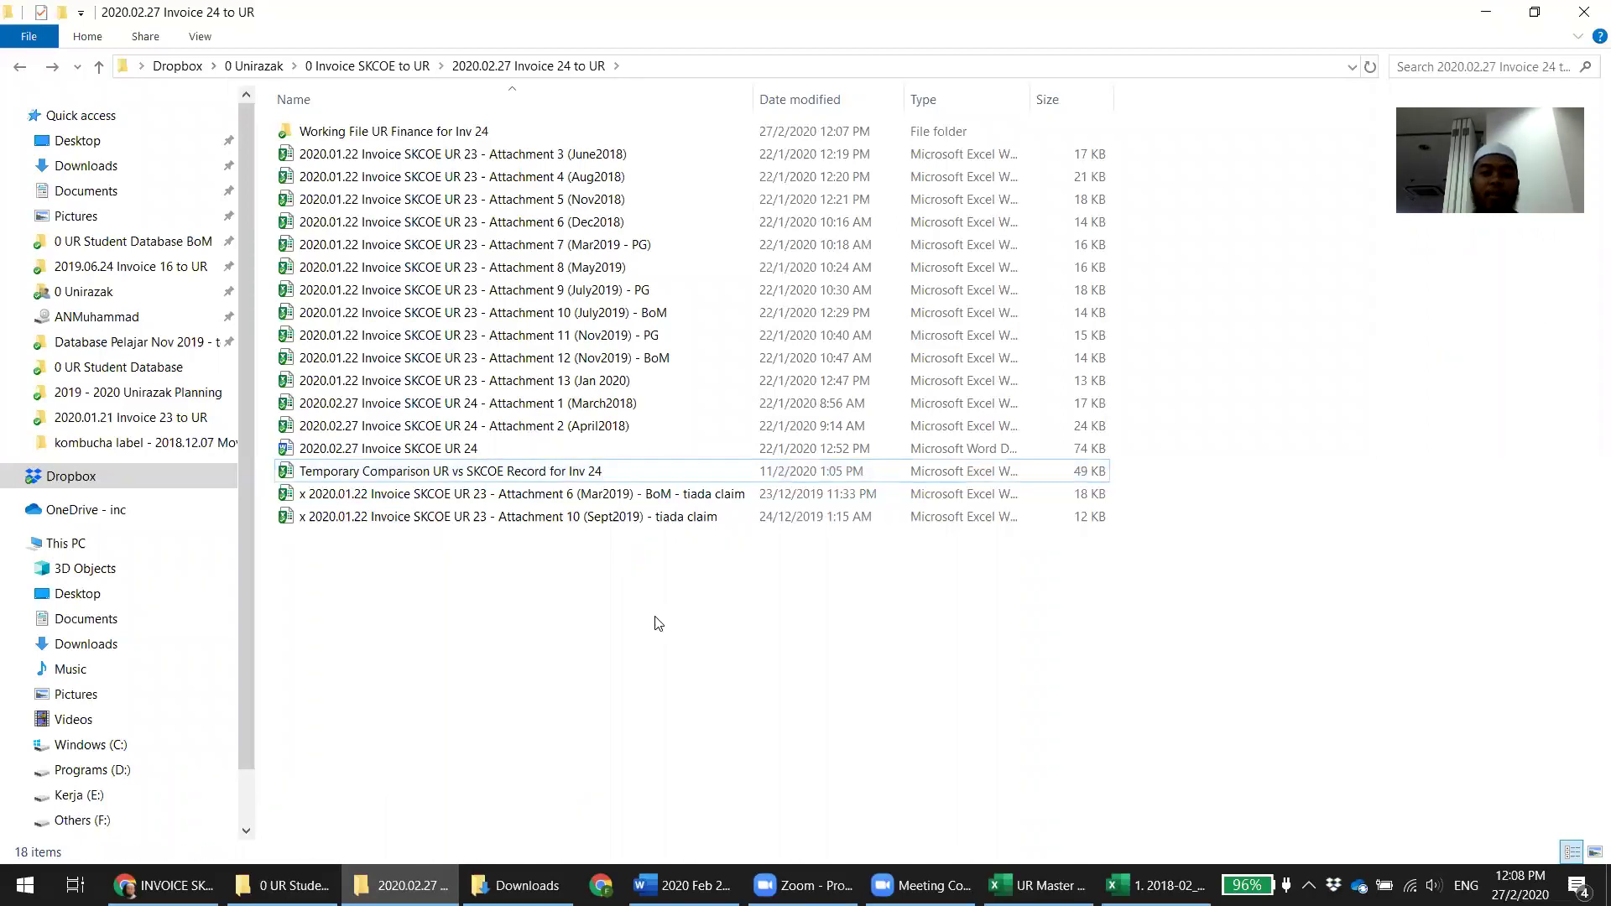
left_click(571, 472)
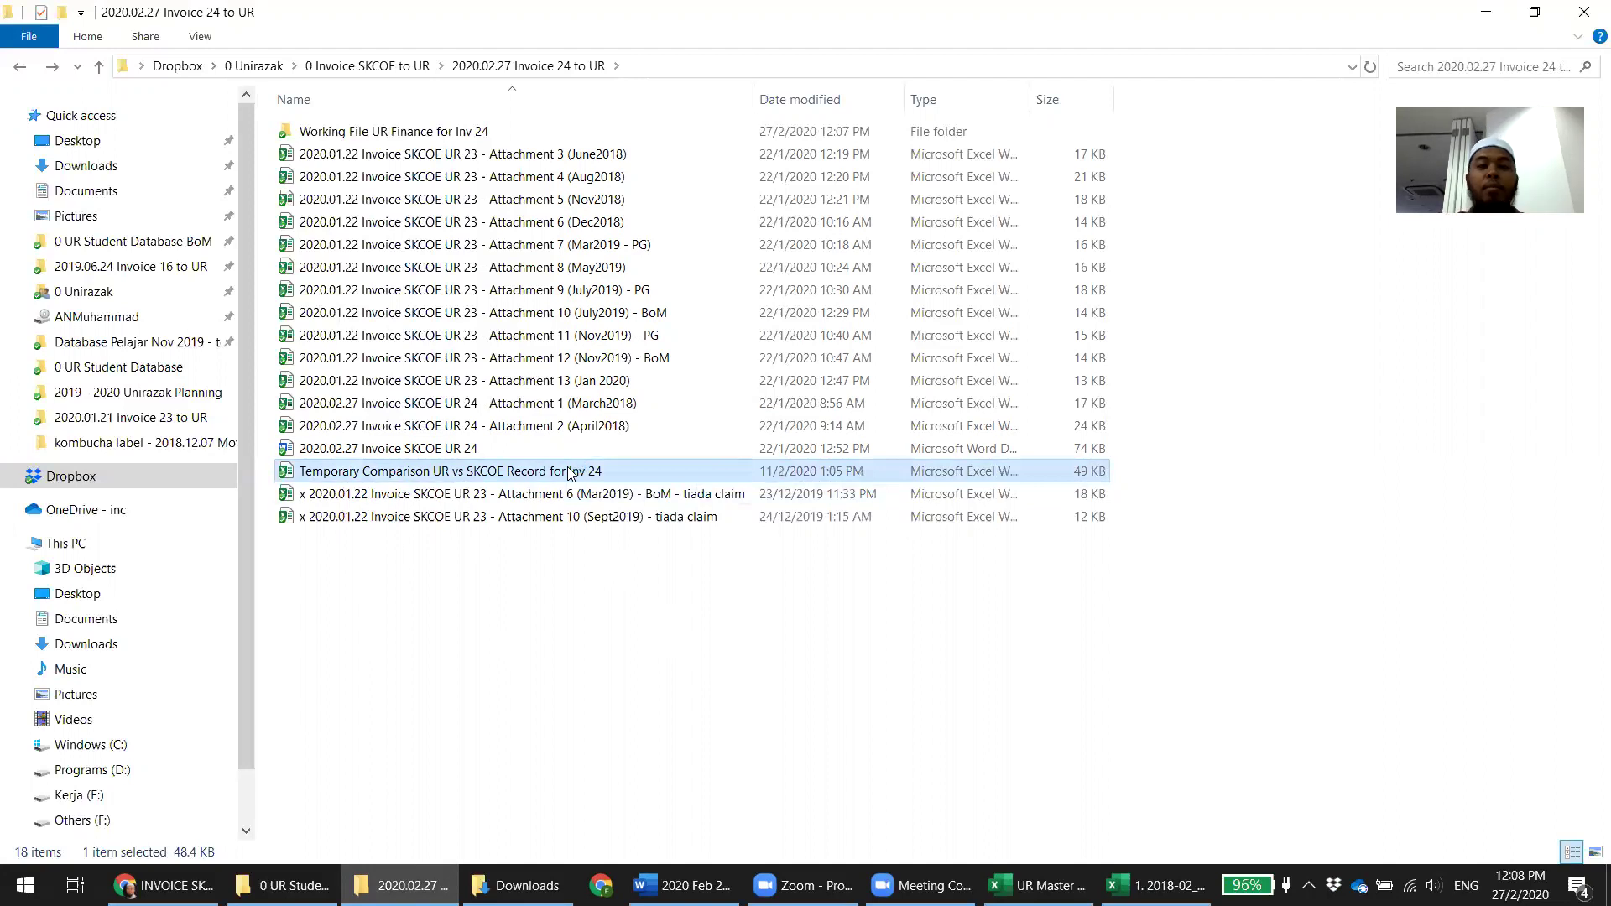
Clear the old notes in E4:G22 and the old UR and SKCOE amounts in B2:C18
key("alt+Tab")
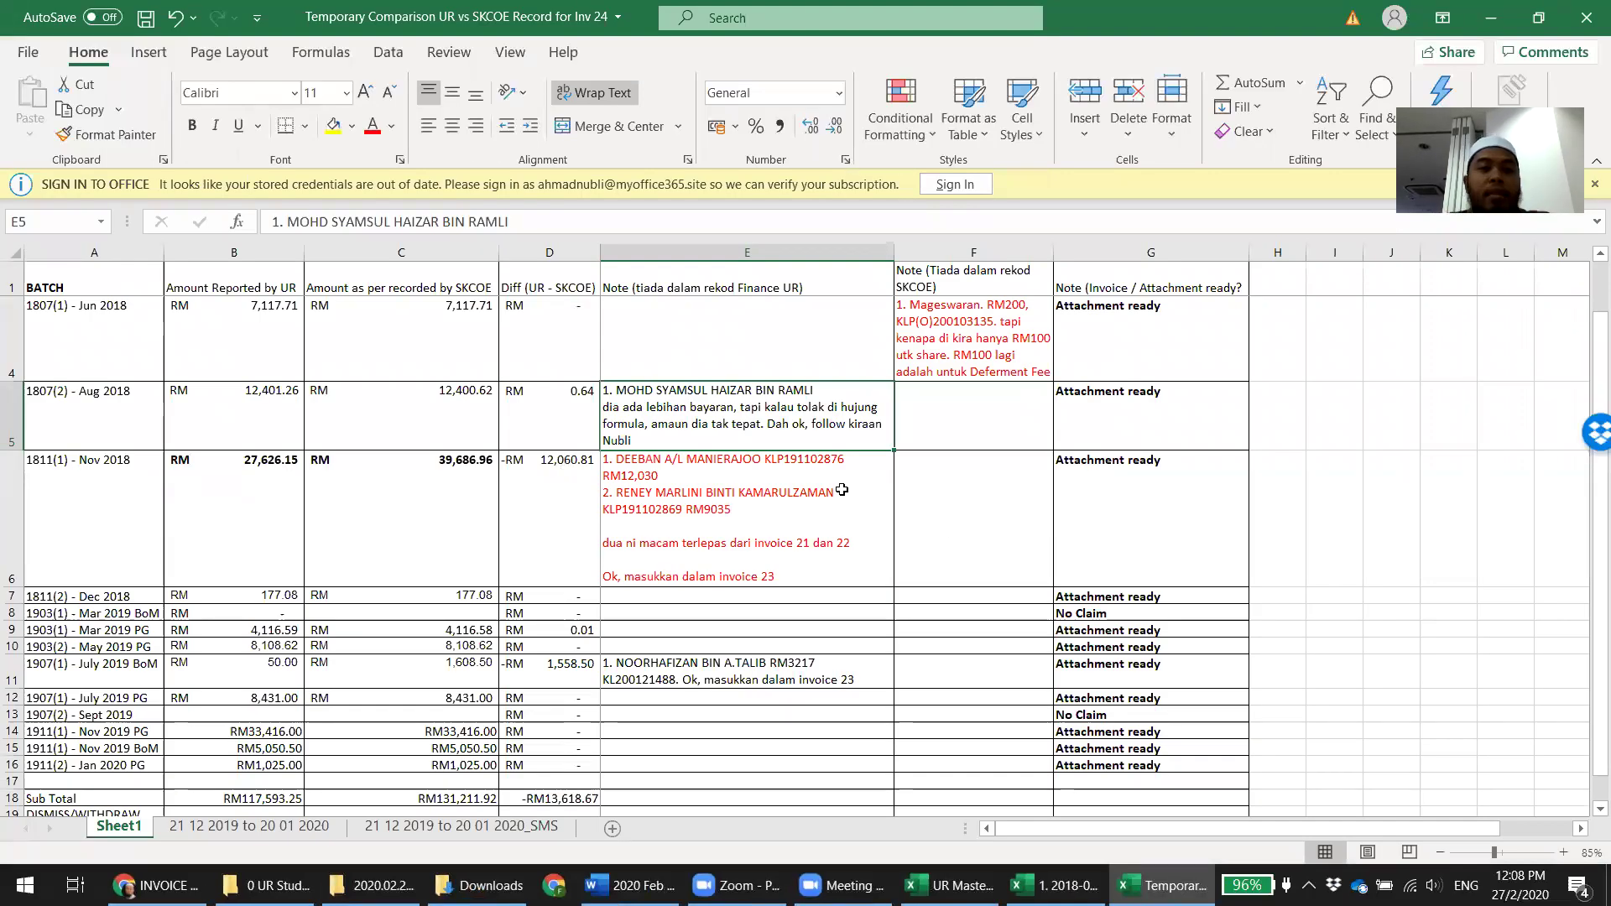
mouse_move(838, 340)
left_mouse_down()
mouse_move(1075, 436)
mouse_move(1133, 755)
mouse_move(1162, 787)
left_mouse_up()
key("Delete")
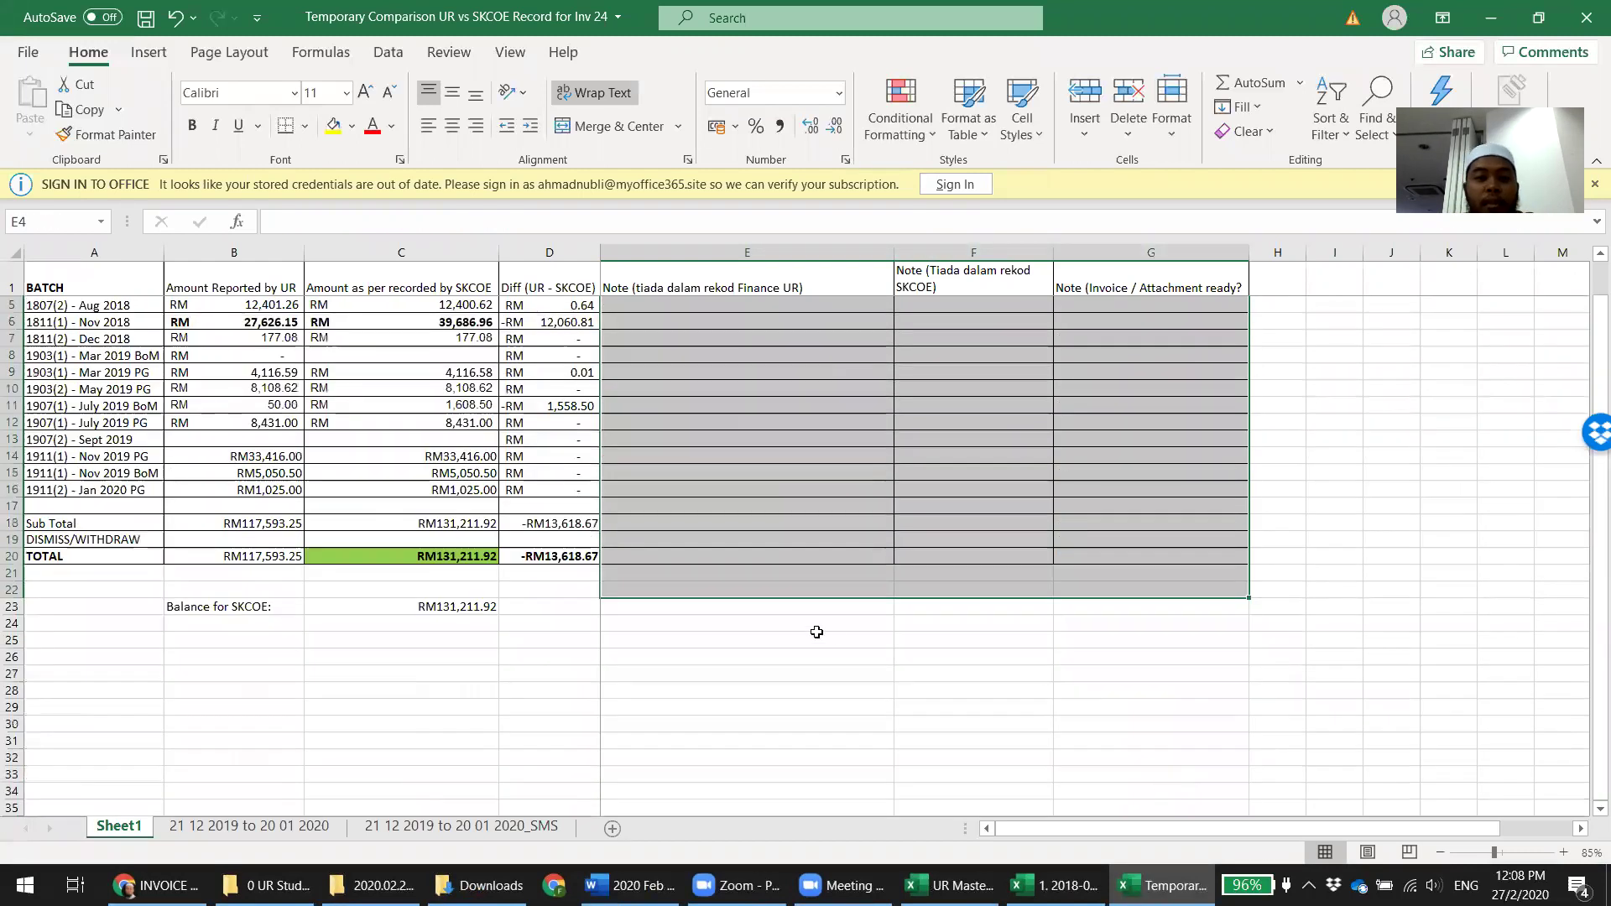
scroll(546, 470, "up", 1)
left_click_drag(269, 307, 438, 574)
key("Delete")
left_click(466, 739)
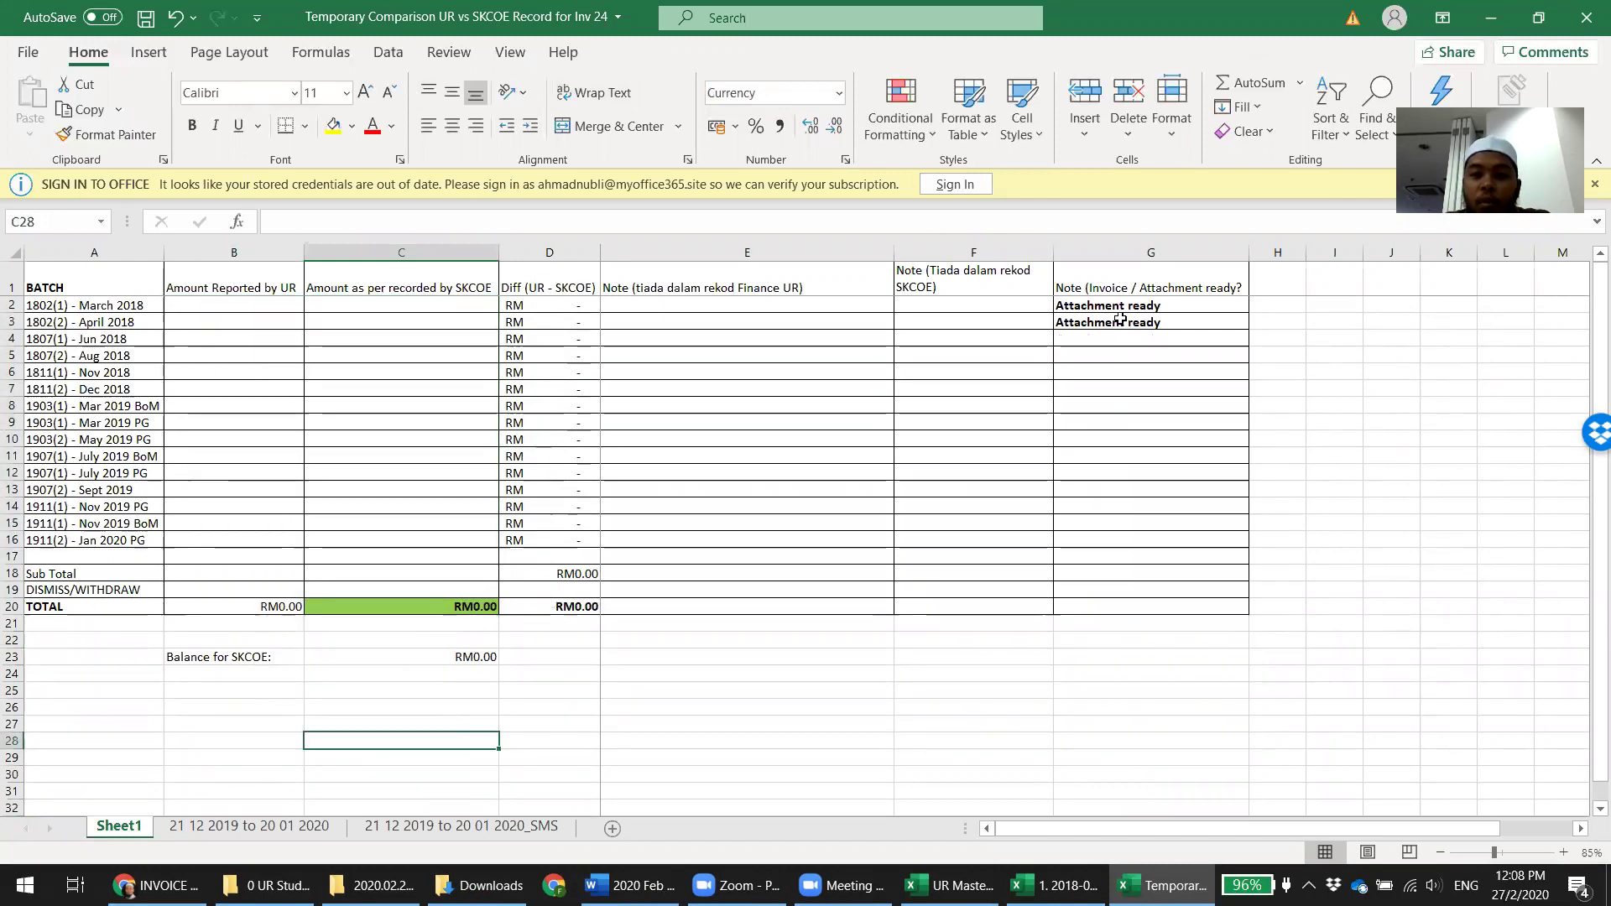
Clear the two Attachment ready notes in G2:G3 and save the comparison workbook
left_click_drag(1121, 307, 1130, 325)
key("Delete")
left_click(1082, 556)
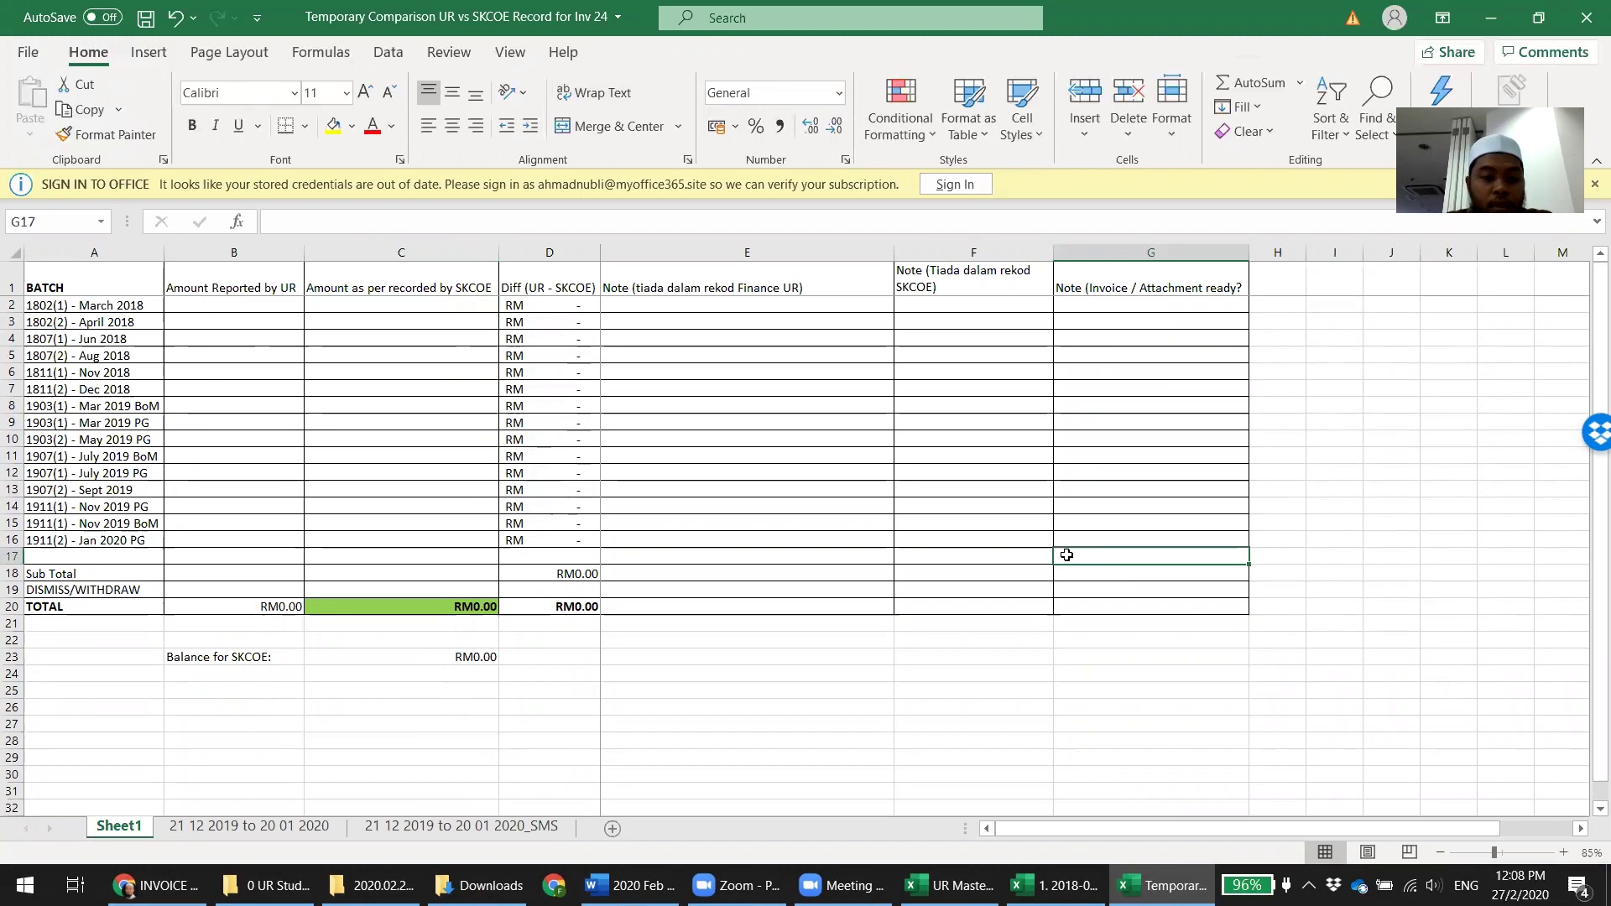
key("ctrl+s")
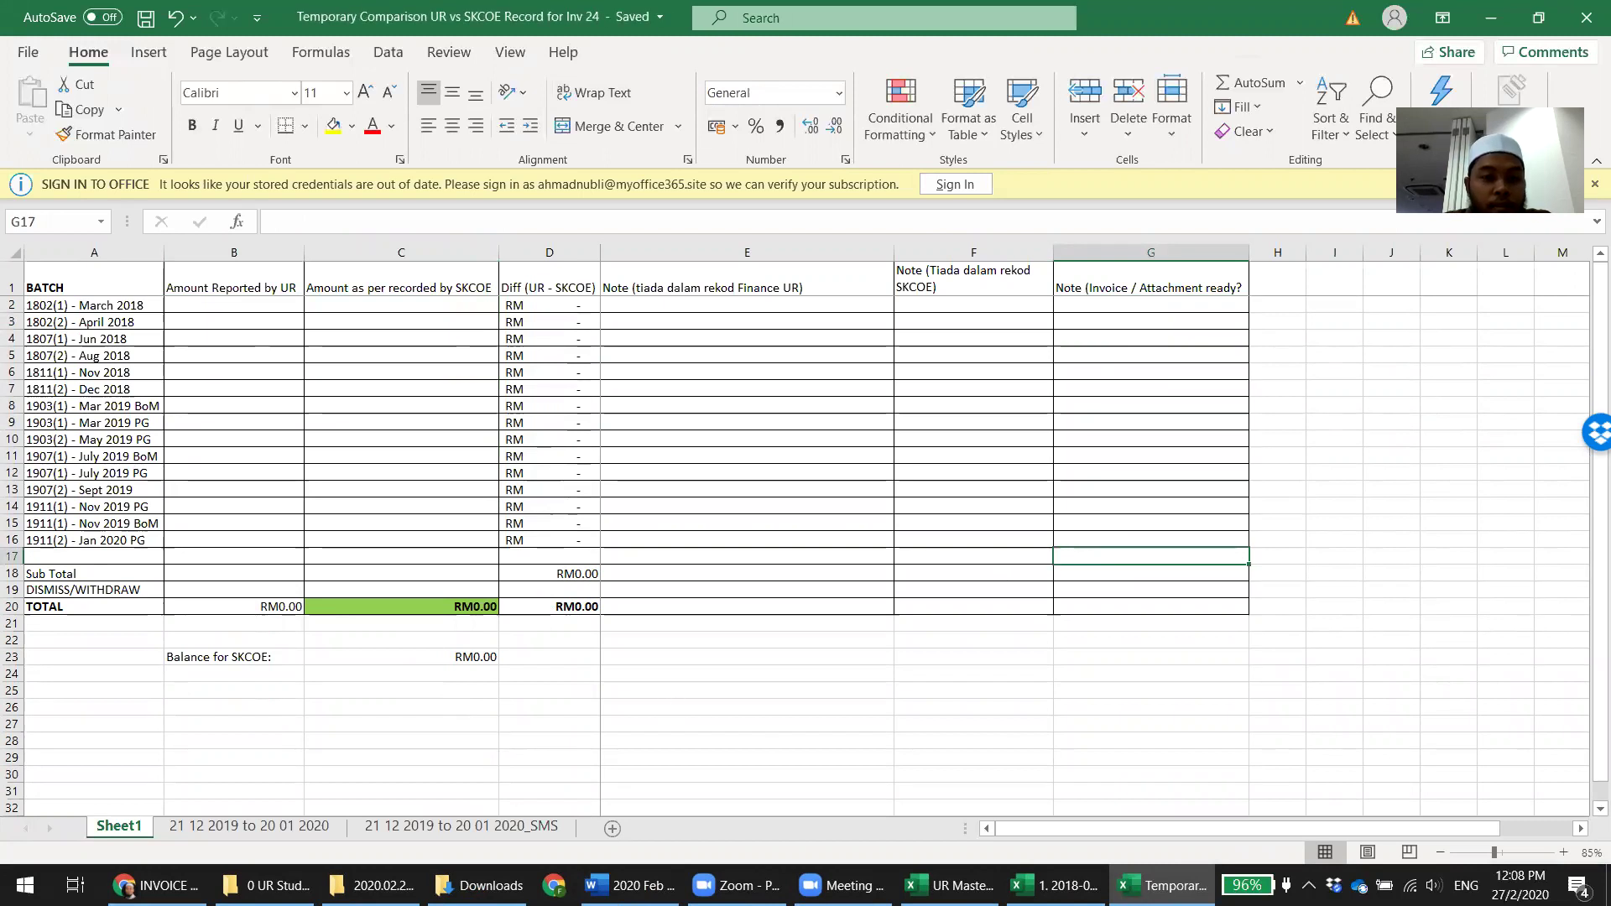
left_click(158, 886)
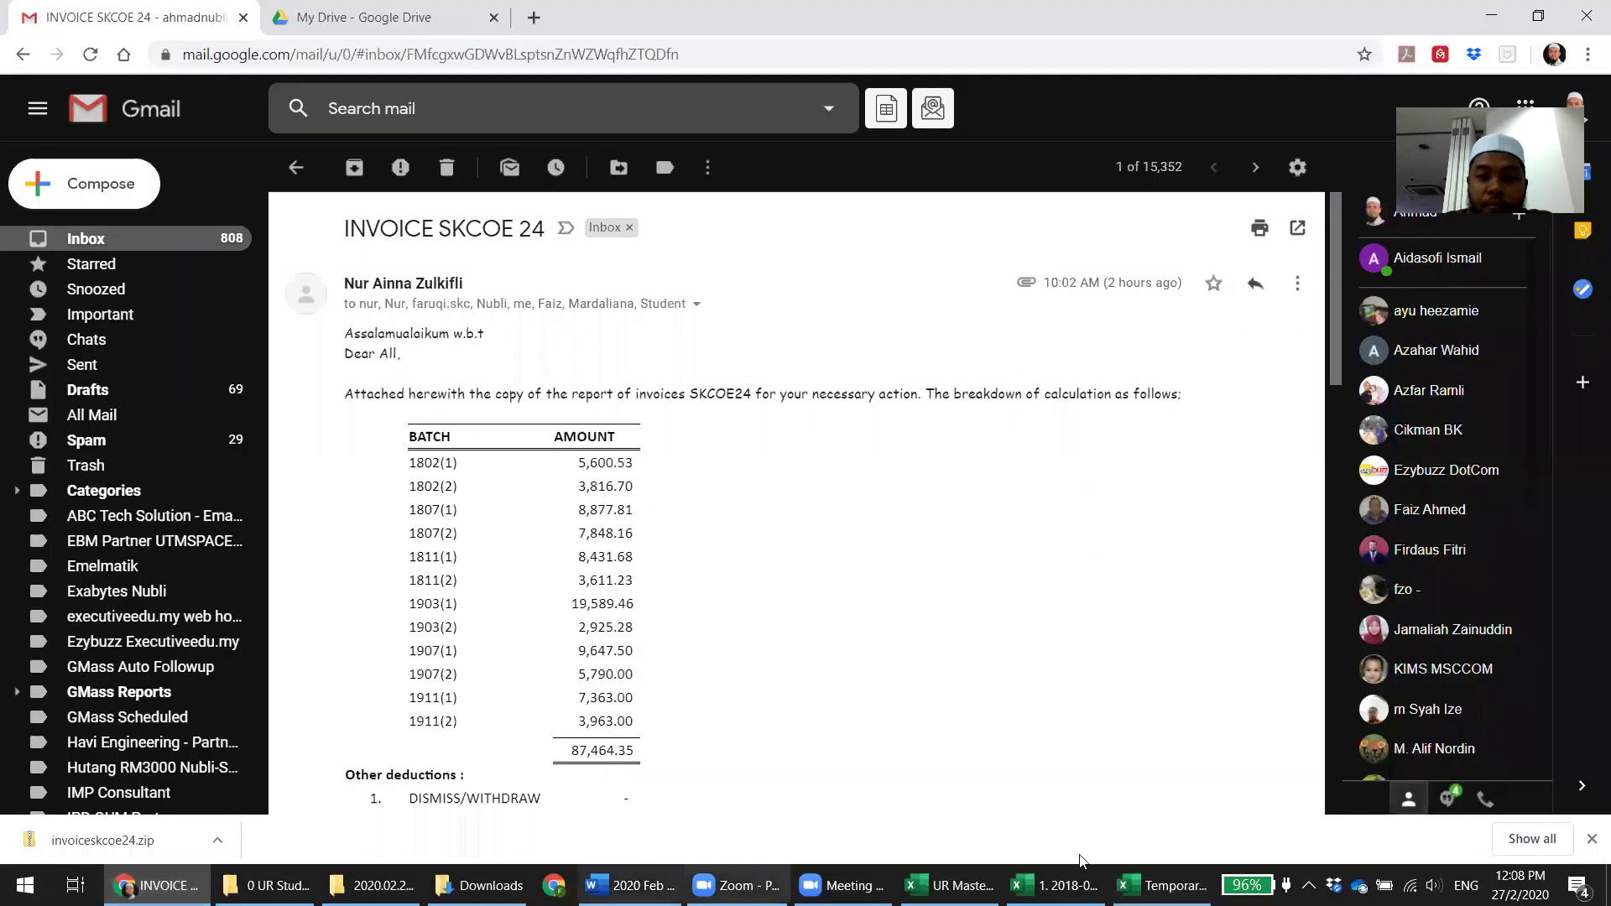
left_click(1167, 885)
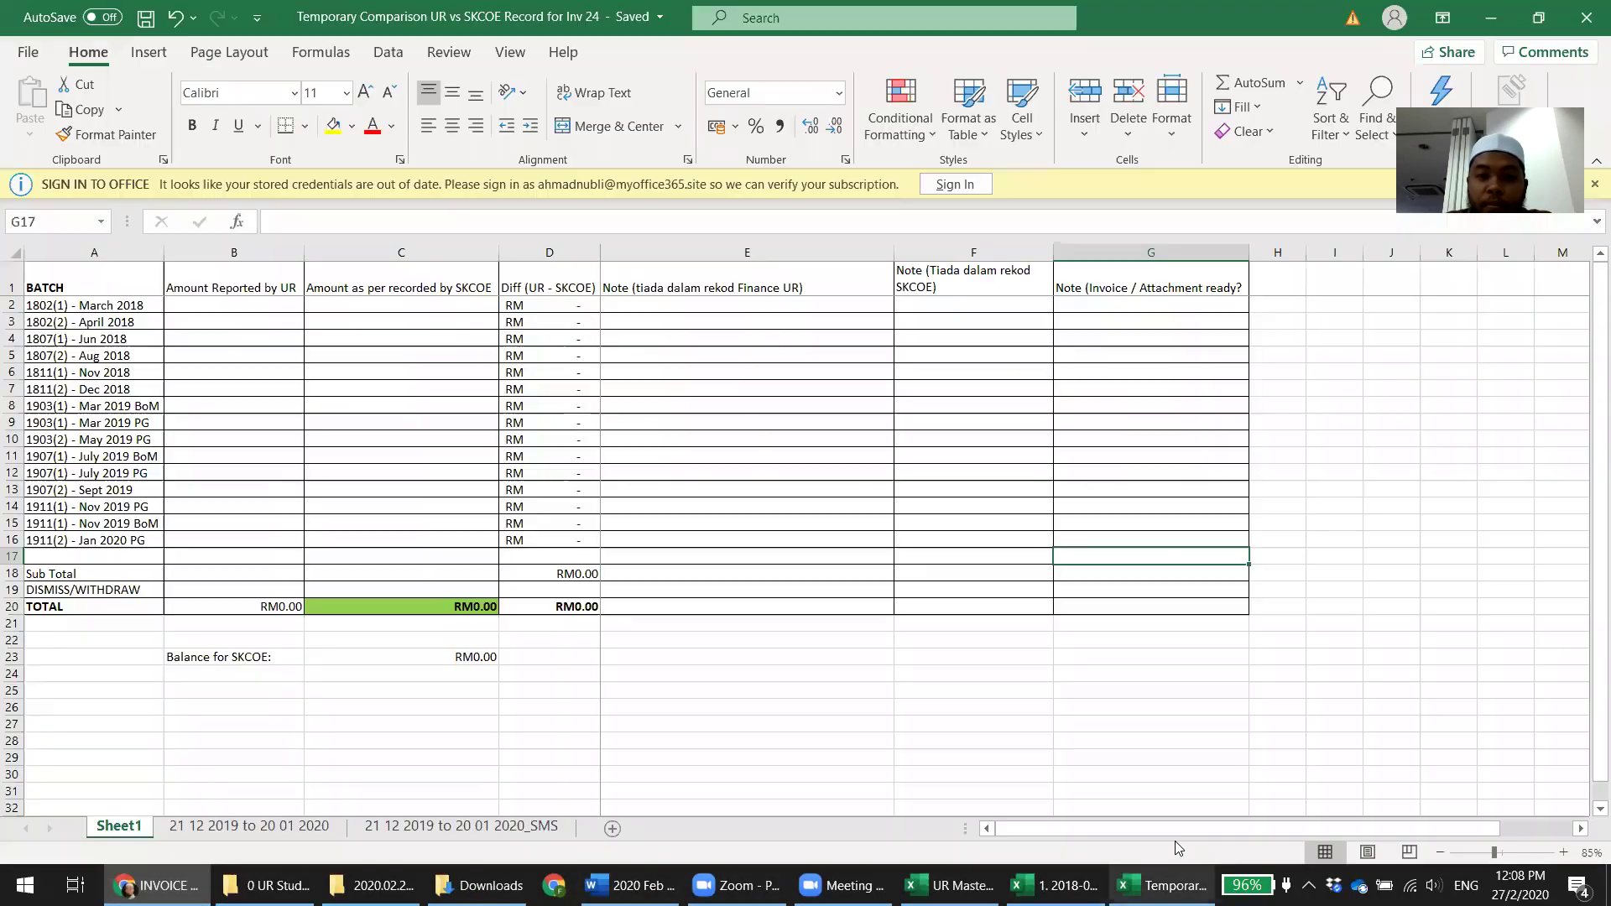
Enter UR amounts 5,600.53, 3,816.70, 8,877.81, 7,848.16, 8,431.68 and 3,611.23 into B2:B7
left_click(1539, 17)
left_click(919, 410)
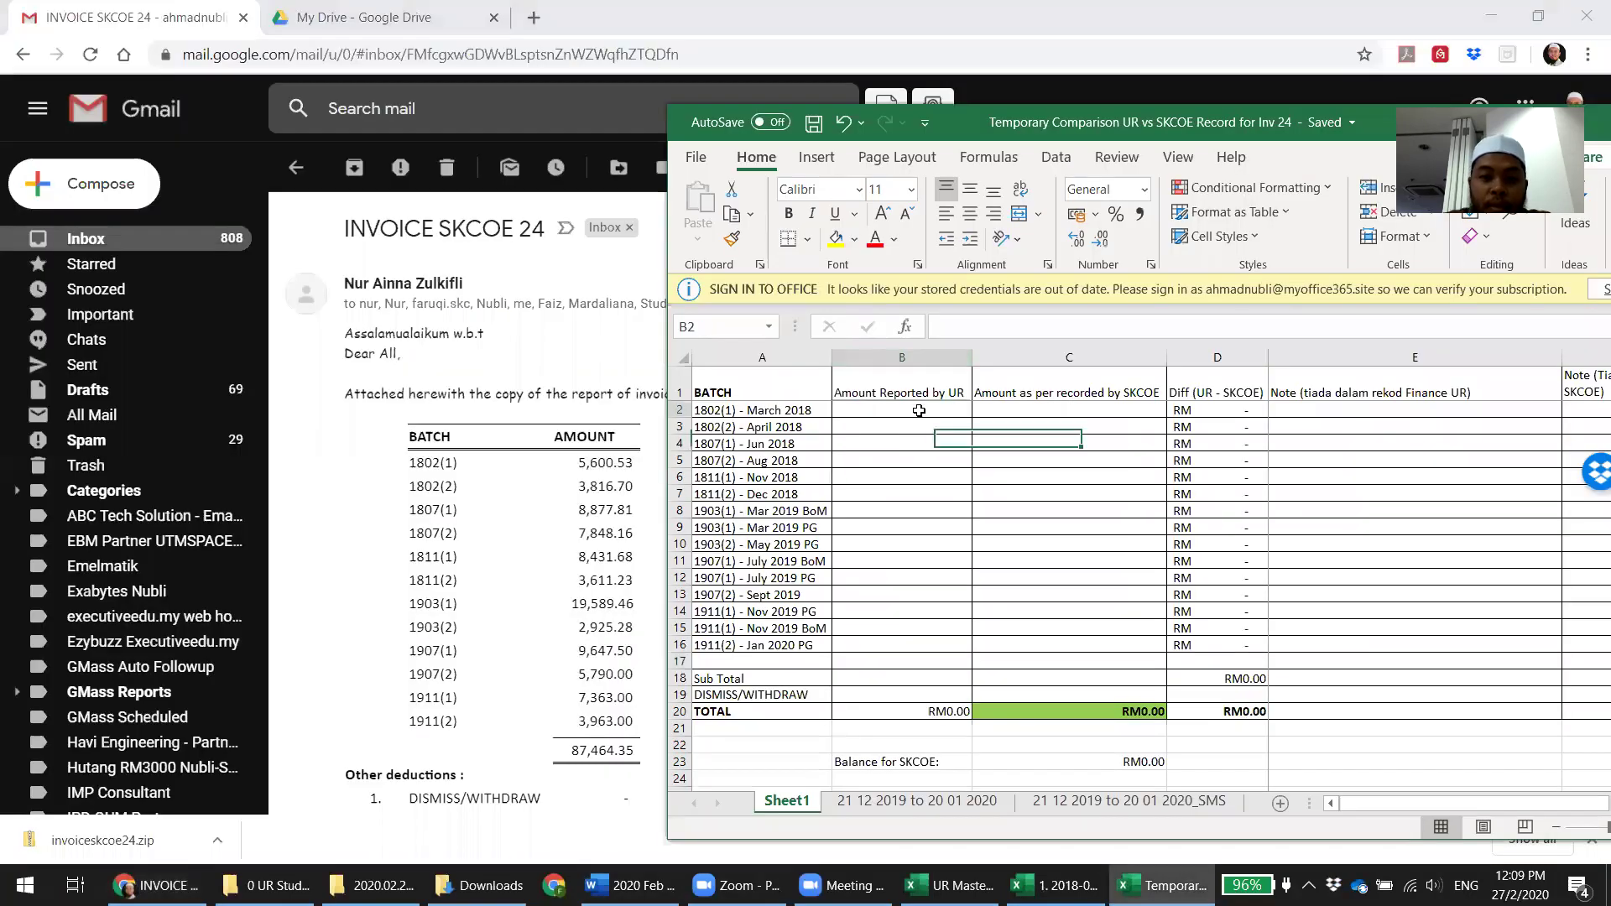
type("5600.53")
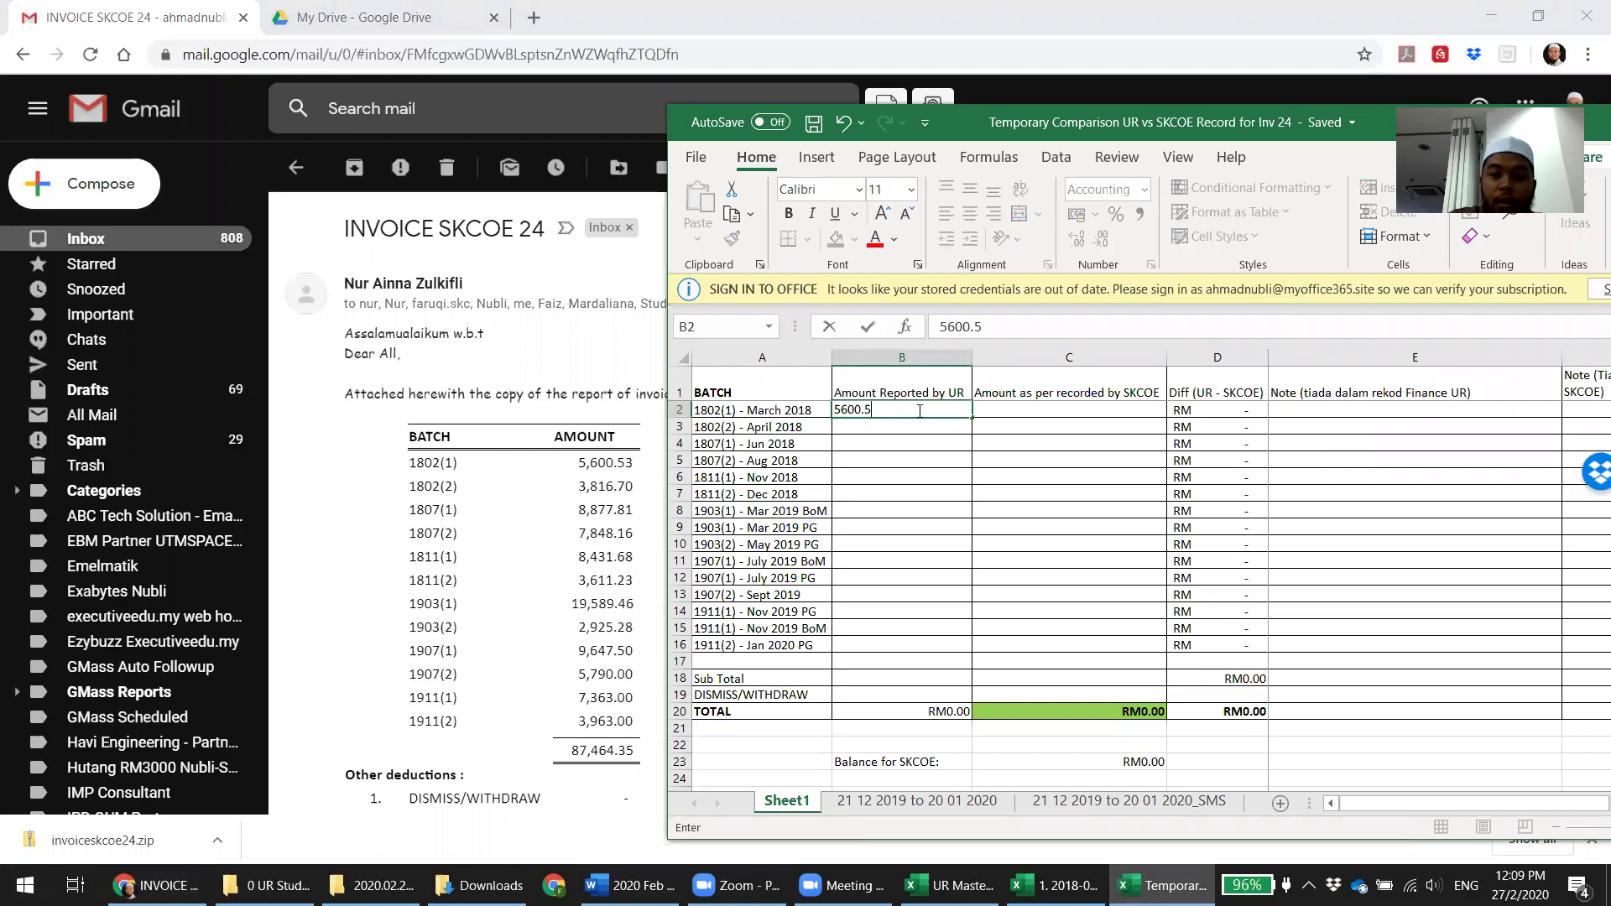
key("Return")
type("3,81")
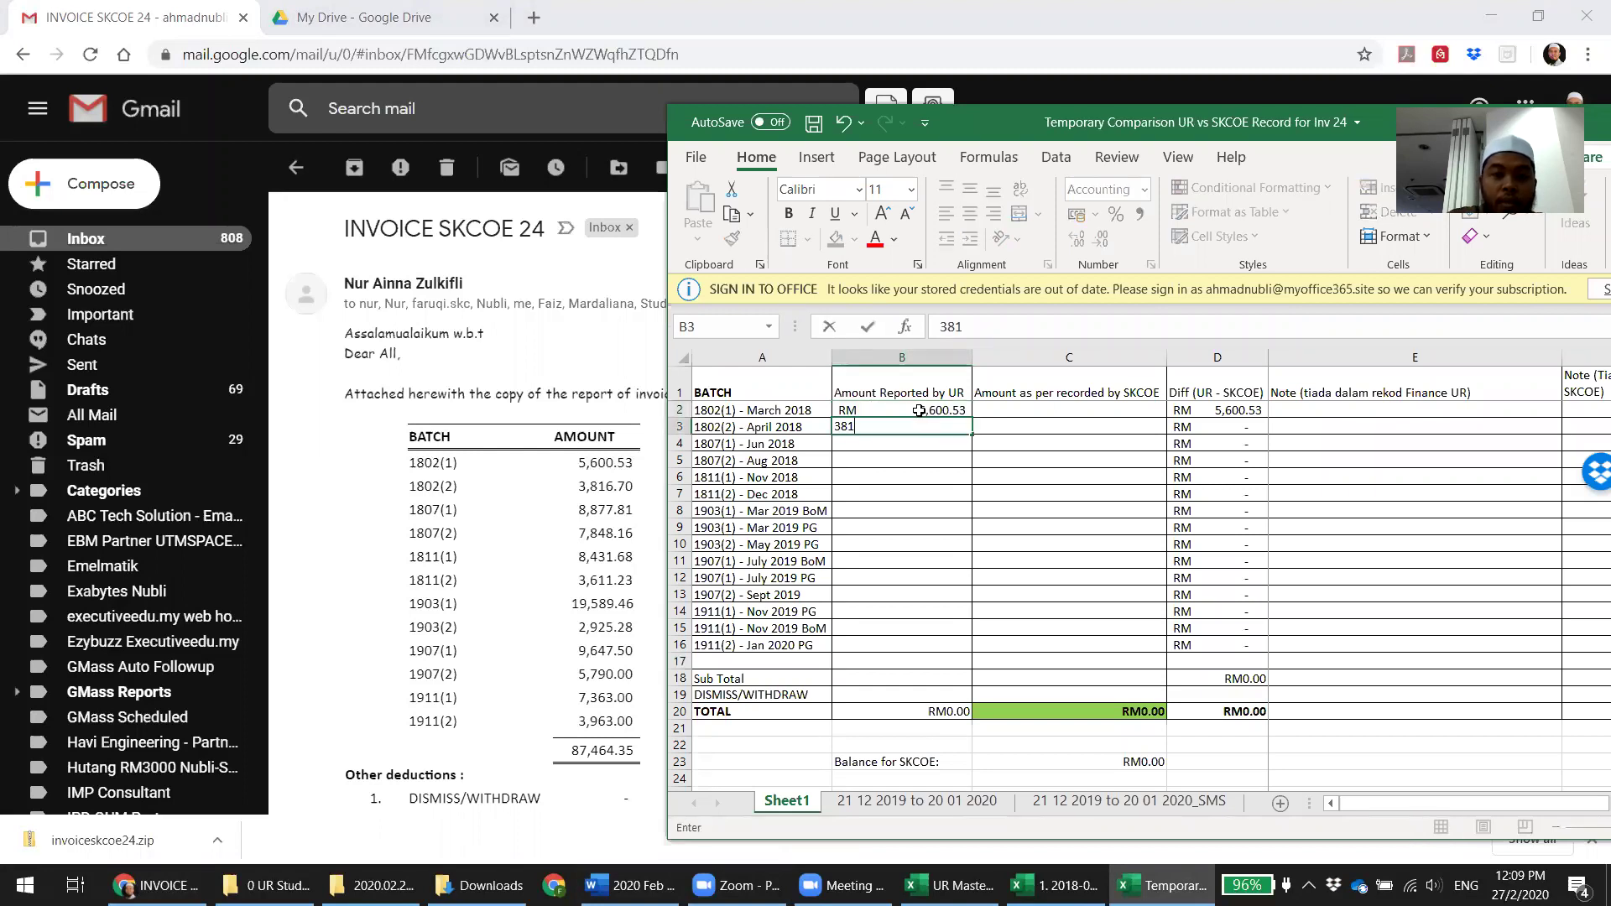
type("6.70")
key("Return")
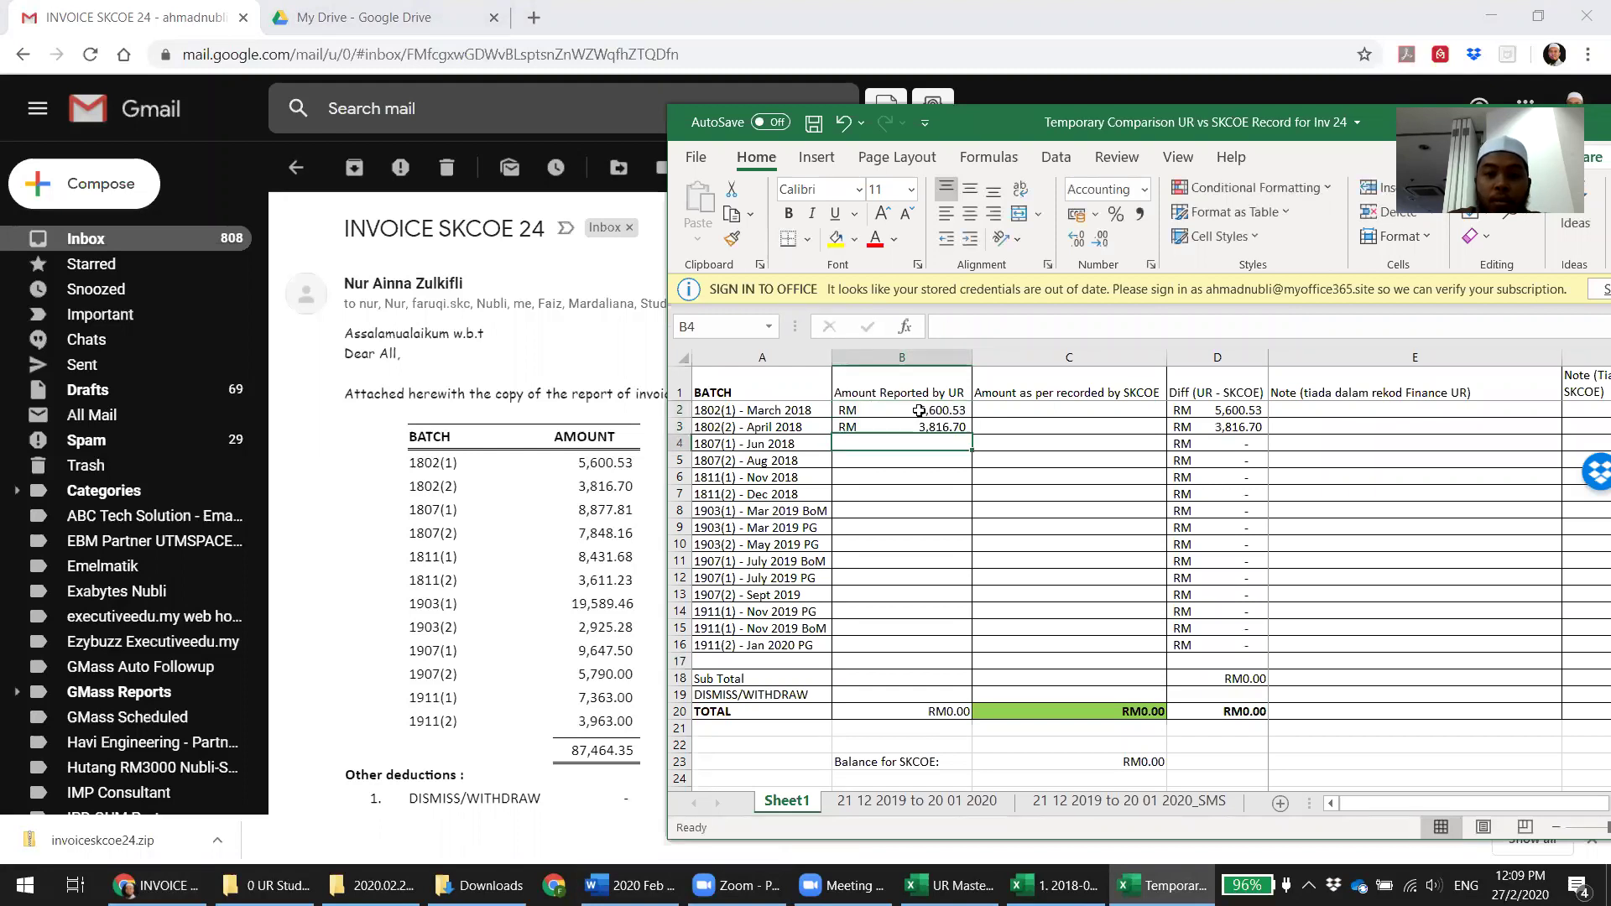
type("8877.81")
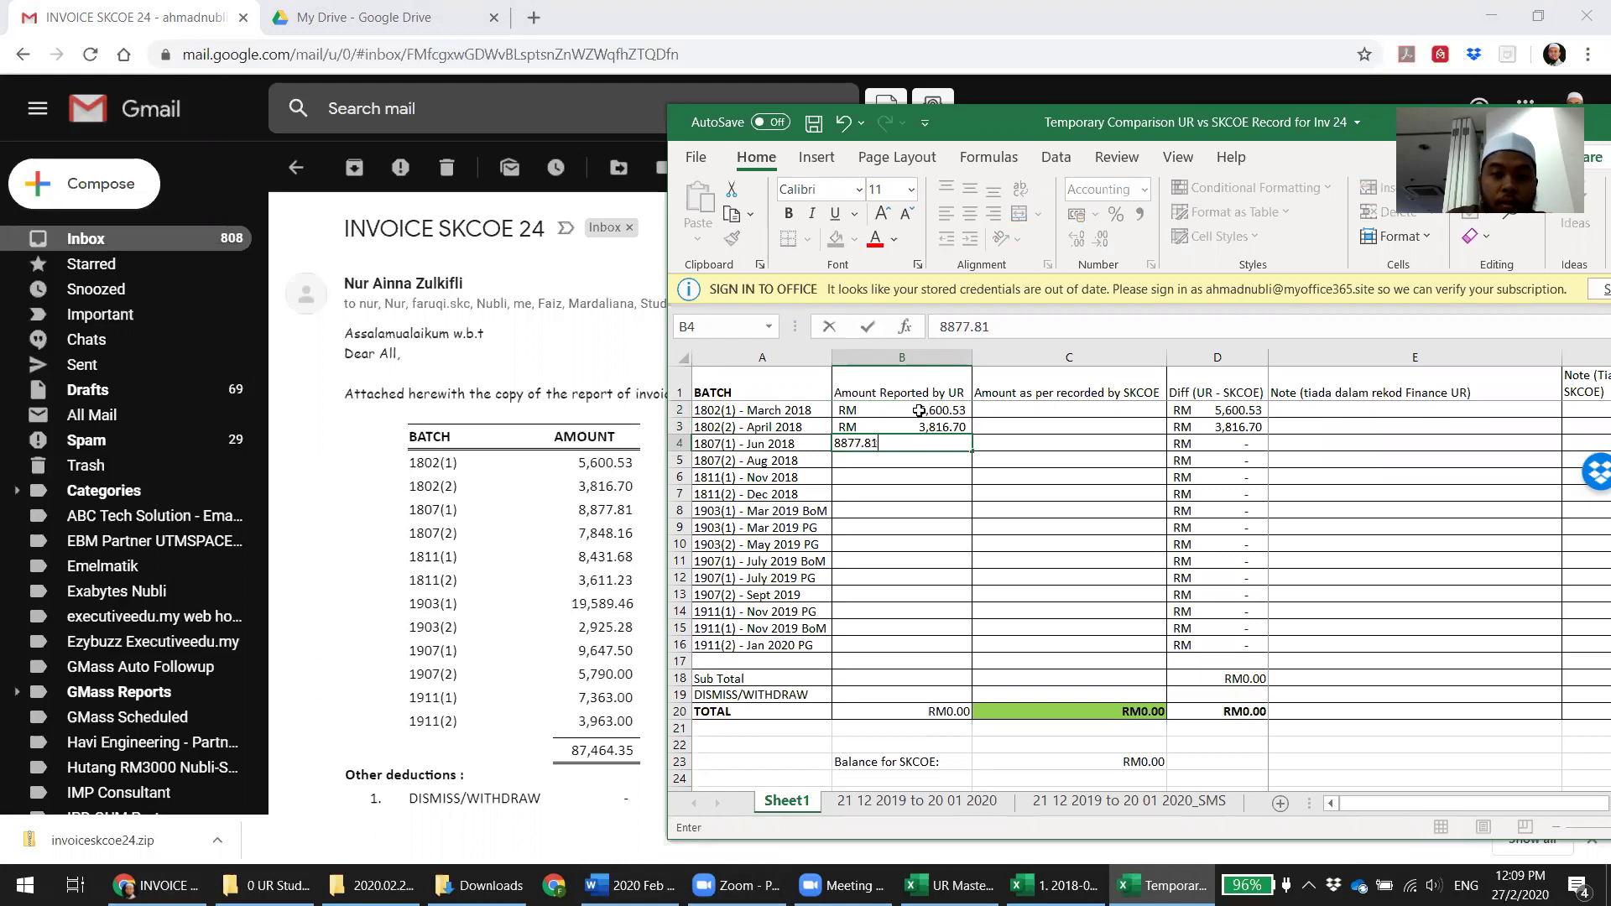
key("Return")
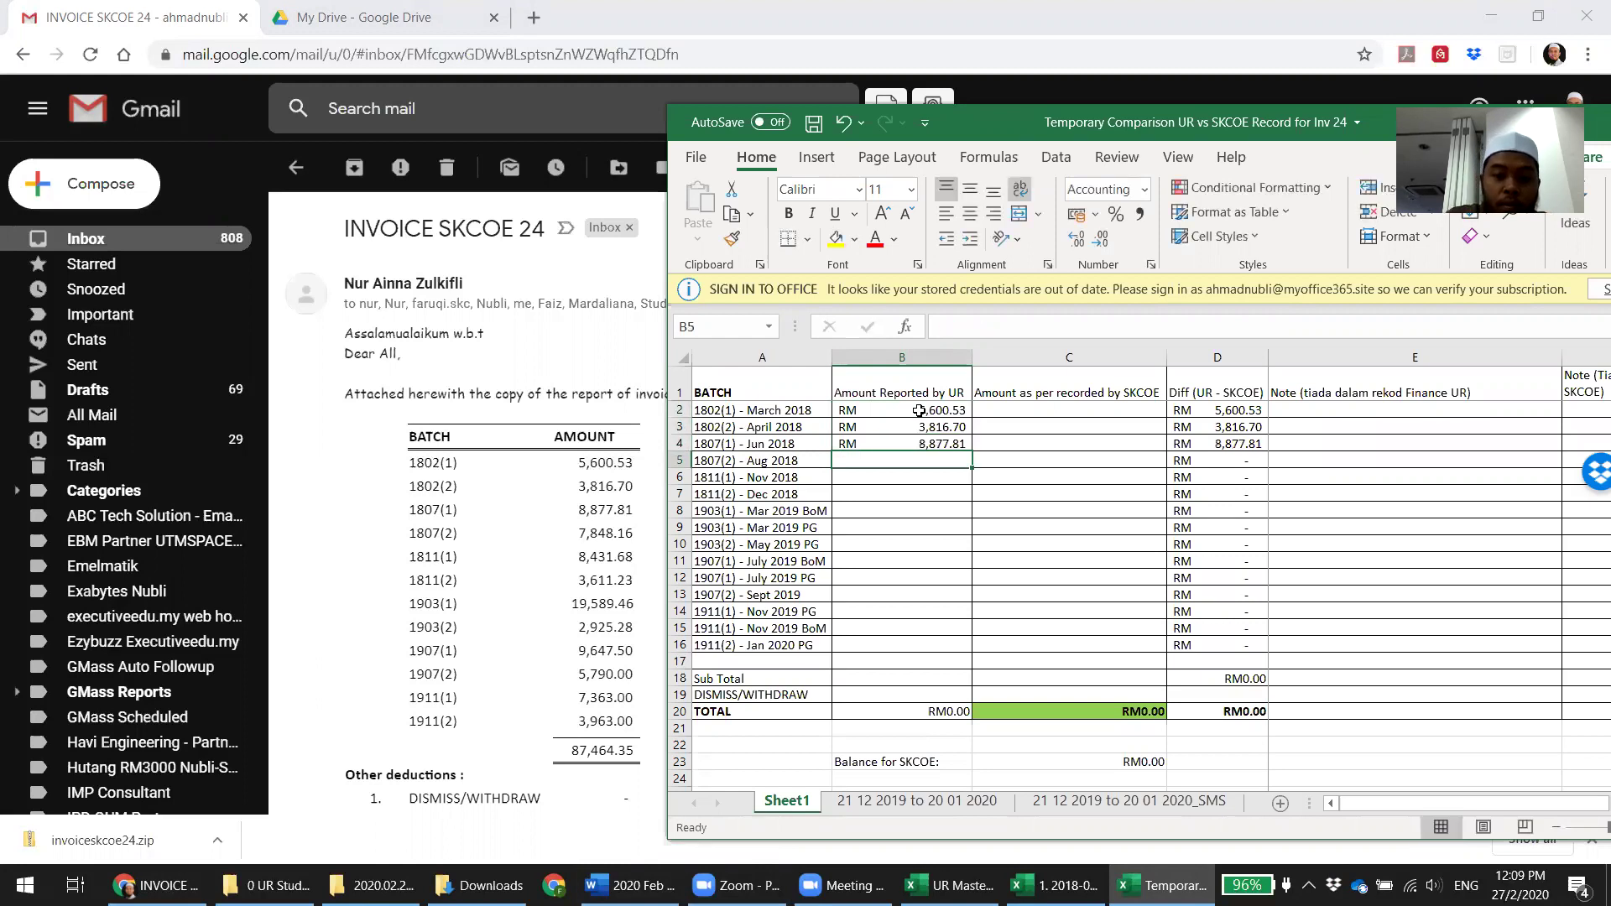
type("7848.16")
key("Return")
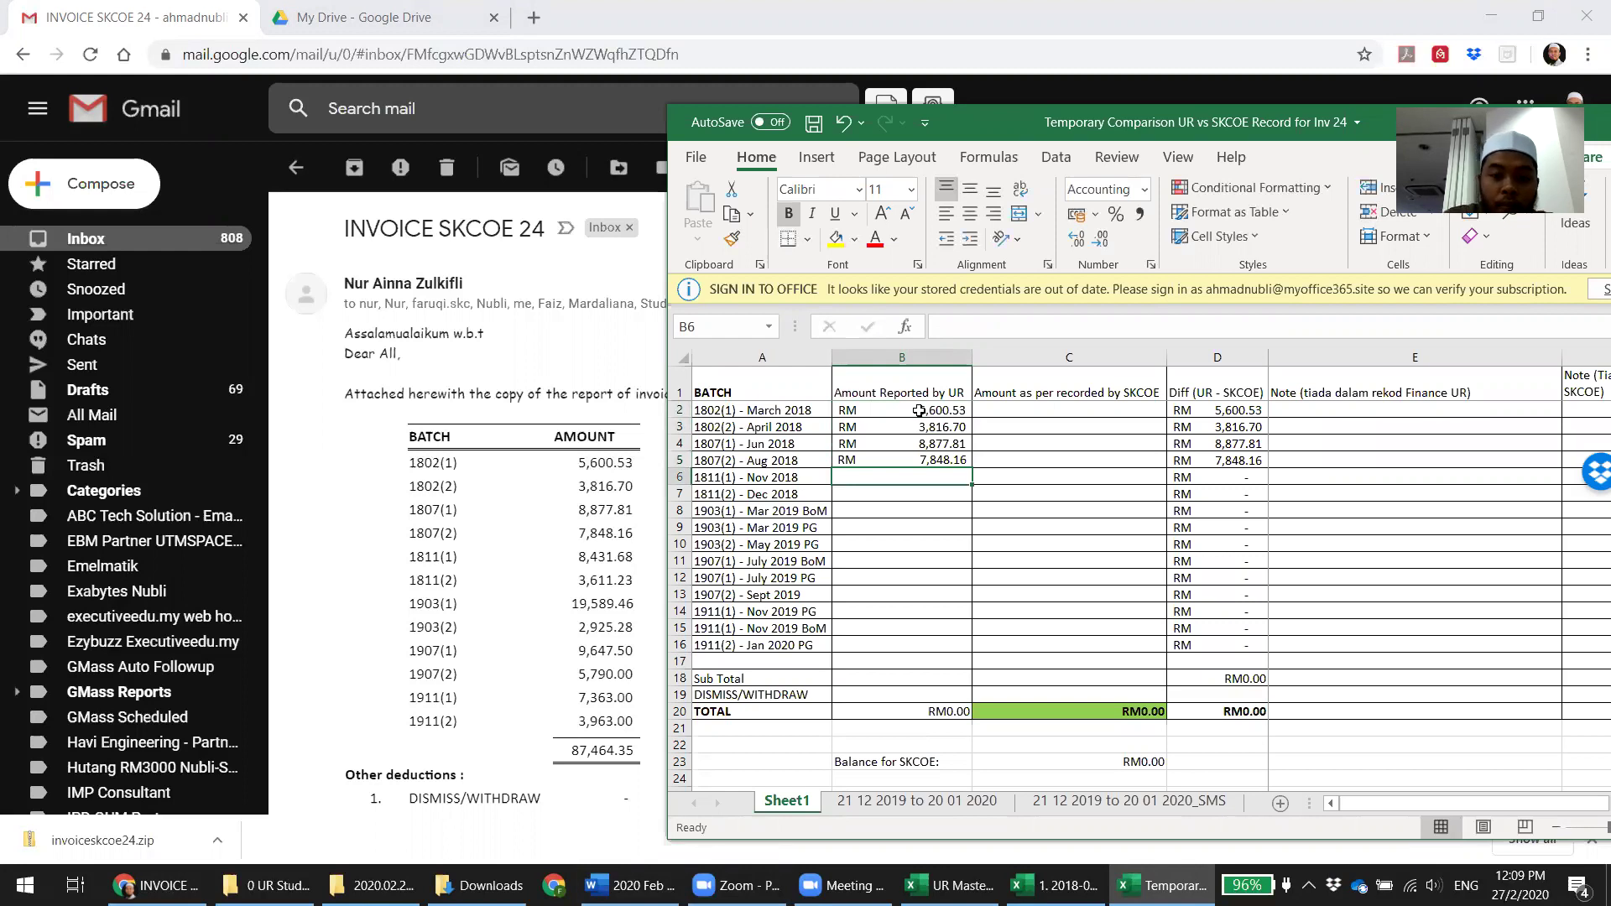
type("8,431.")
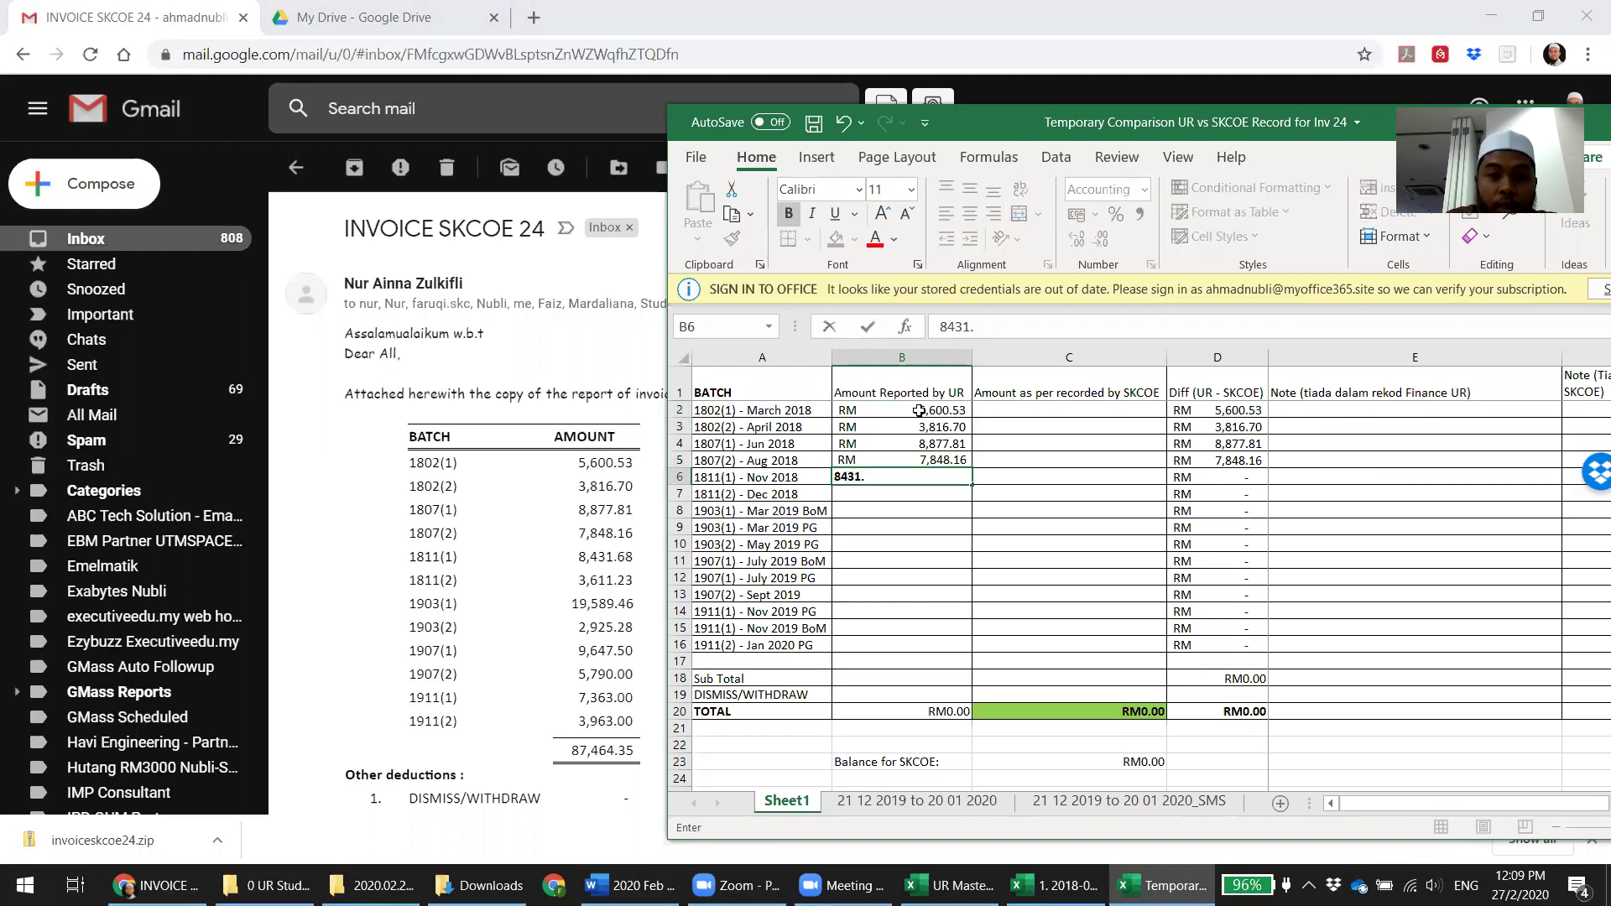
type("68")
key("Return")
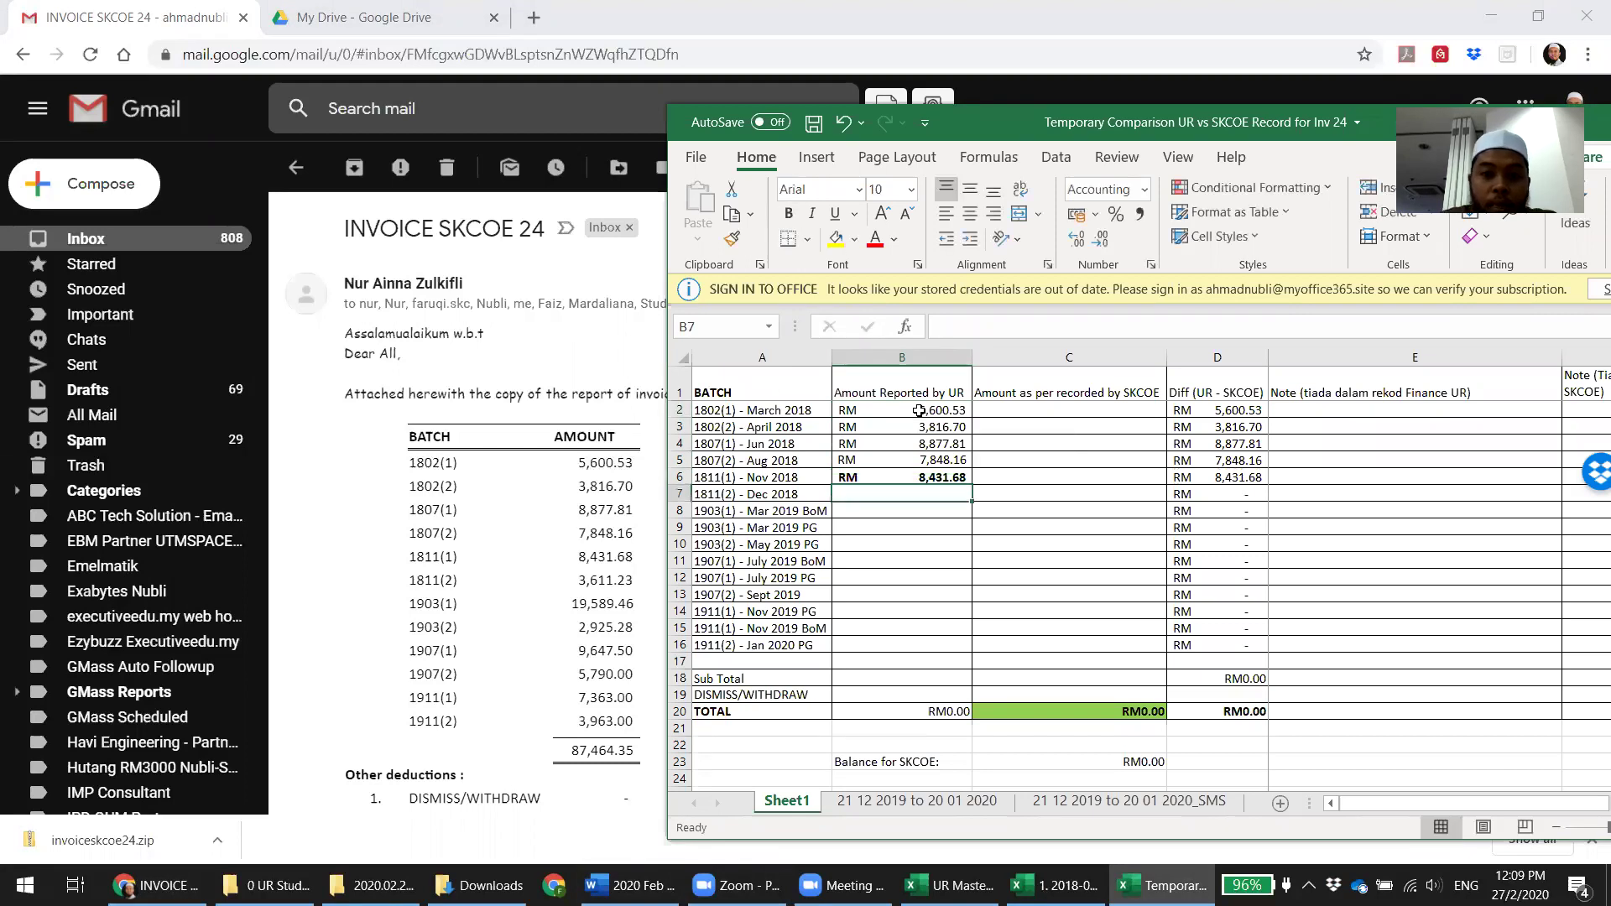
type("3")
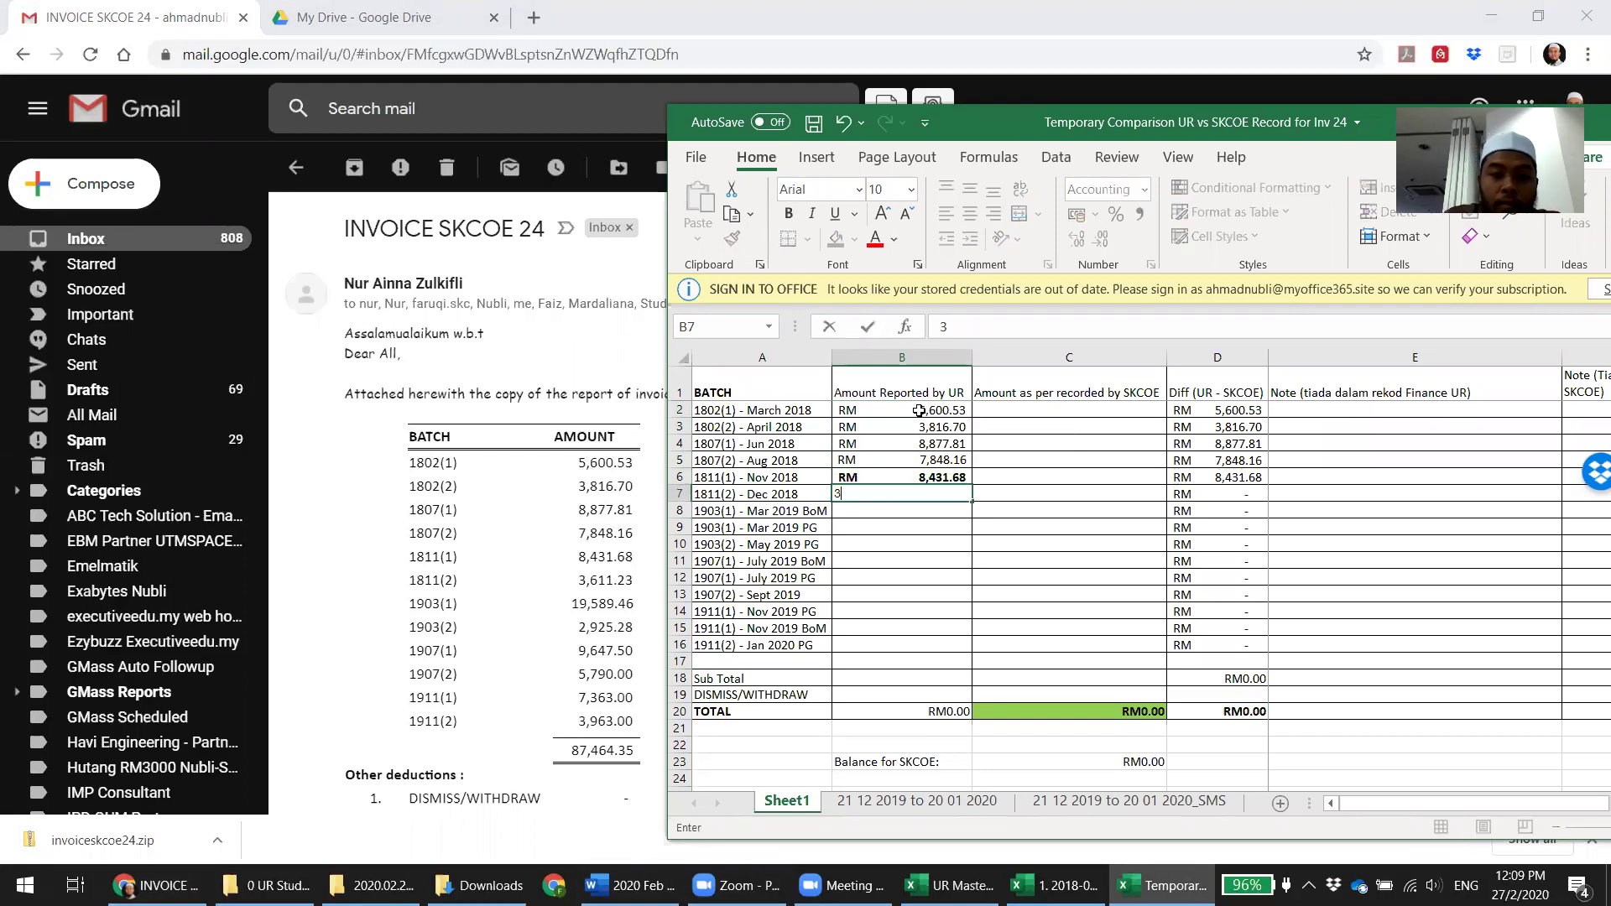
type(",611.23")
key("Return")
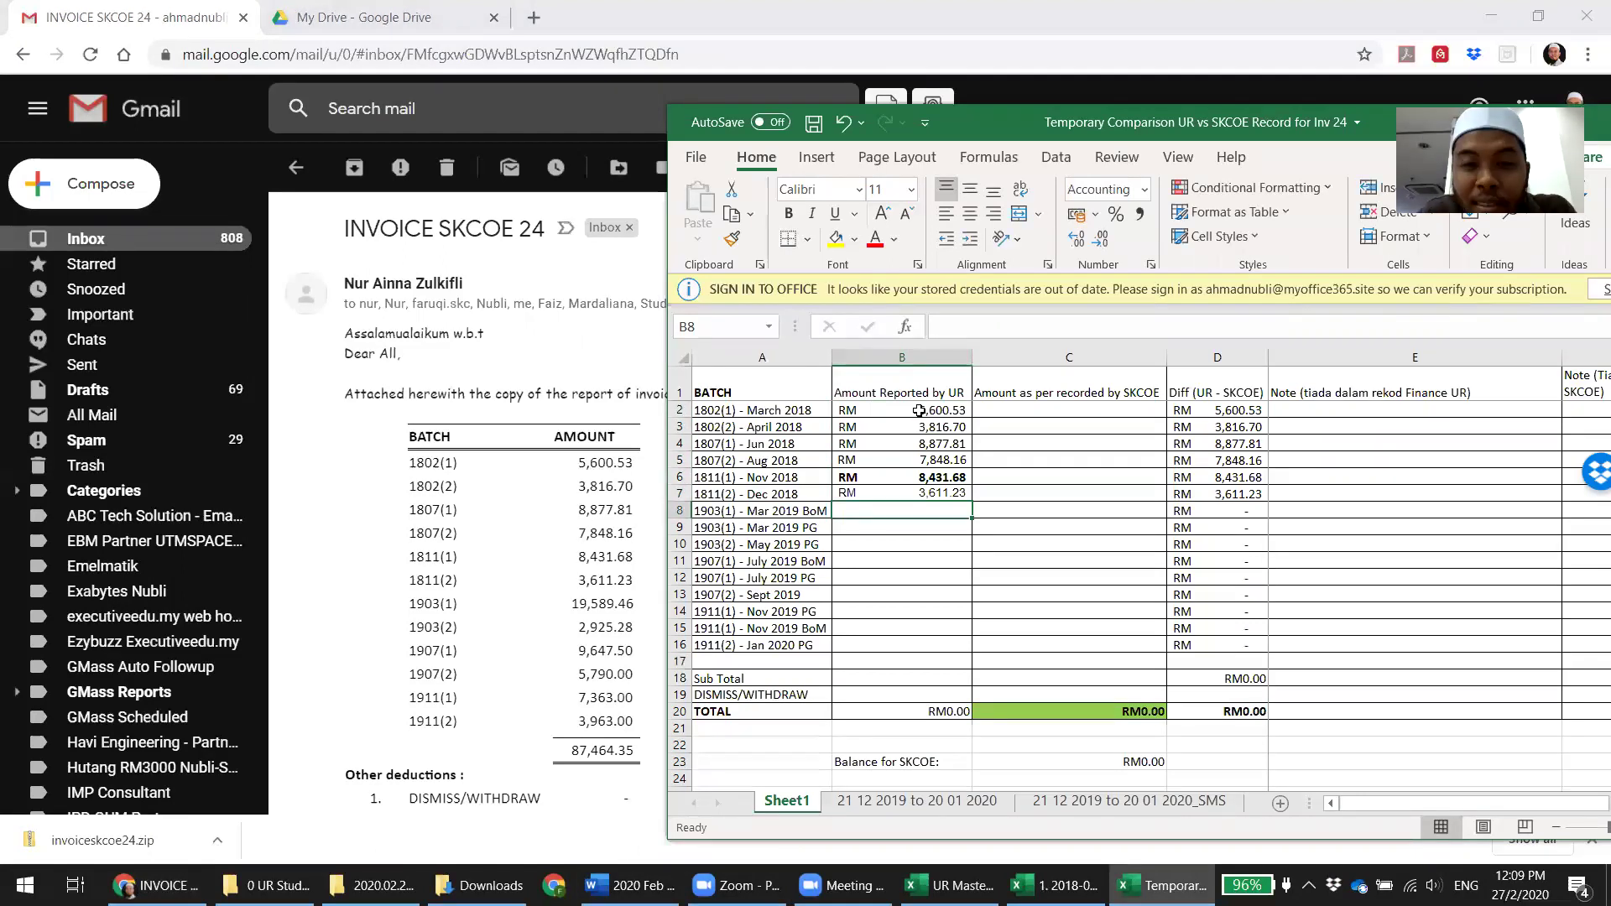
Enter the remaining UR amounts 19,589.46, 2,925.28, 9,647.50 and 5,790 from B8 down
key("Left")
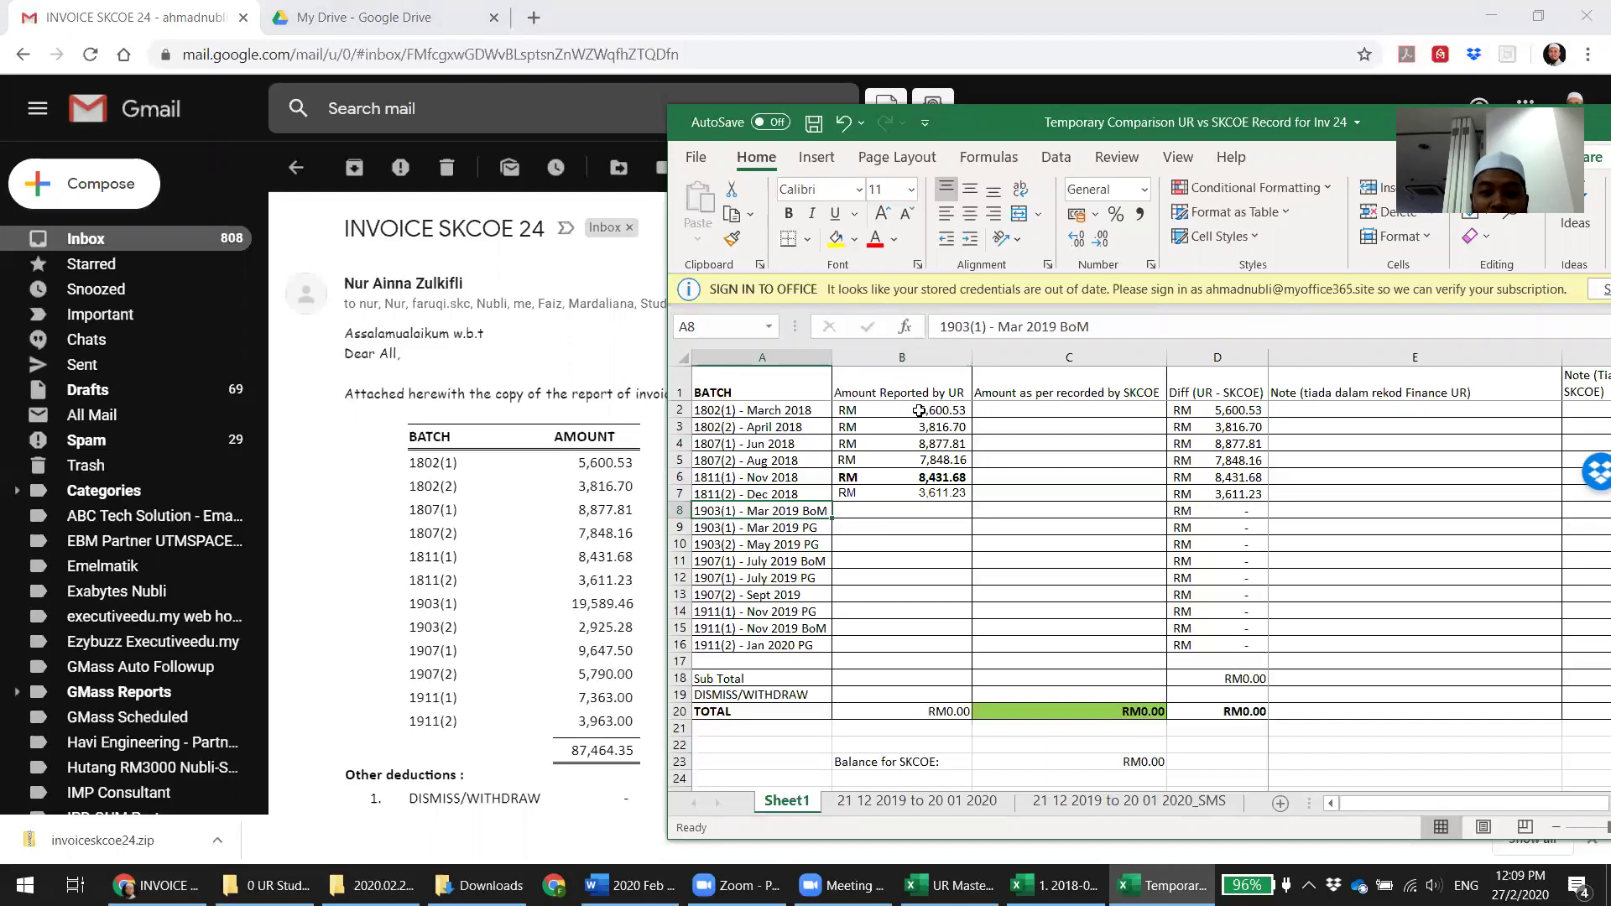
key("shift+Down")
key("shift+Right")
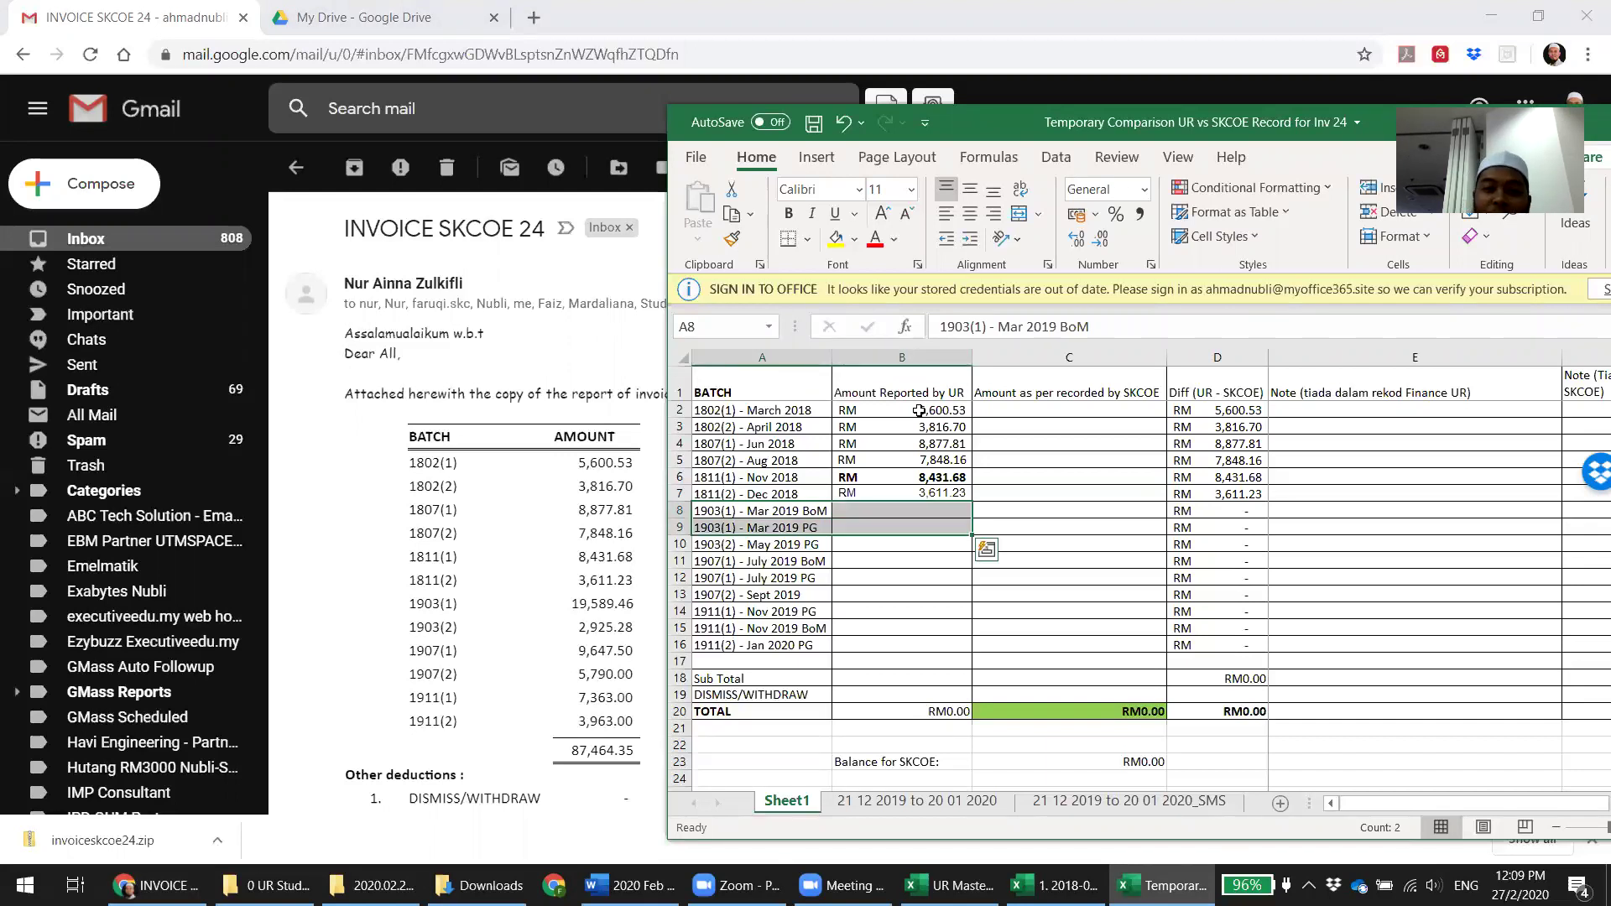
key("Right")
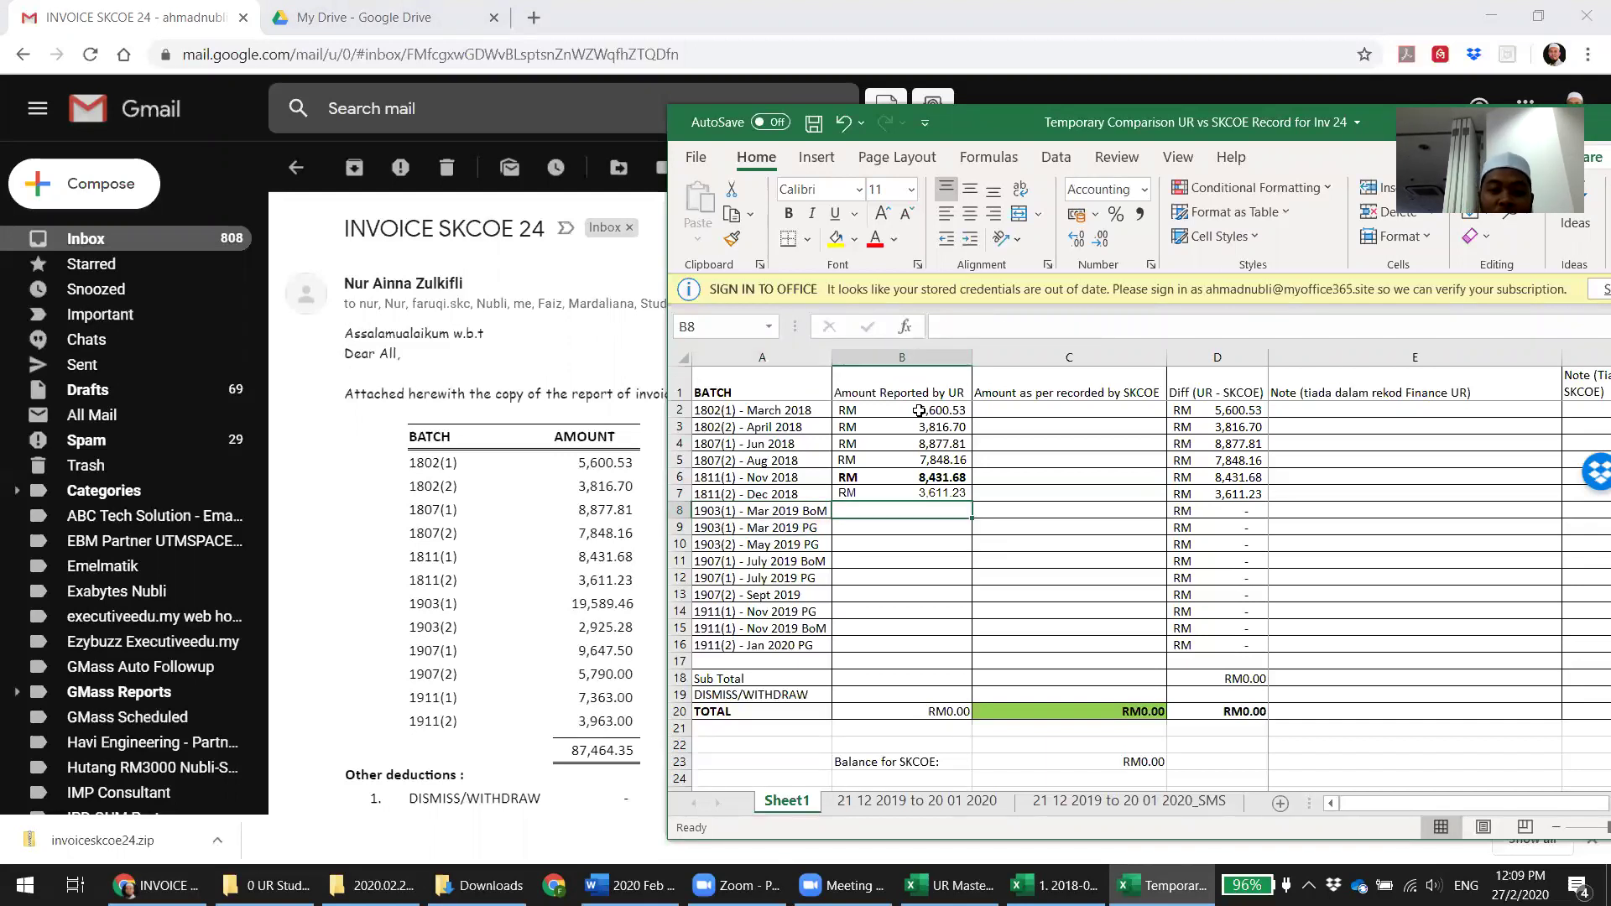
type("19,5")
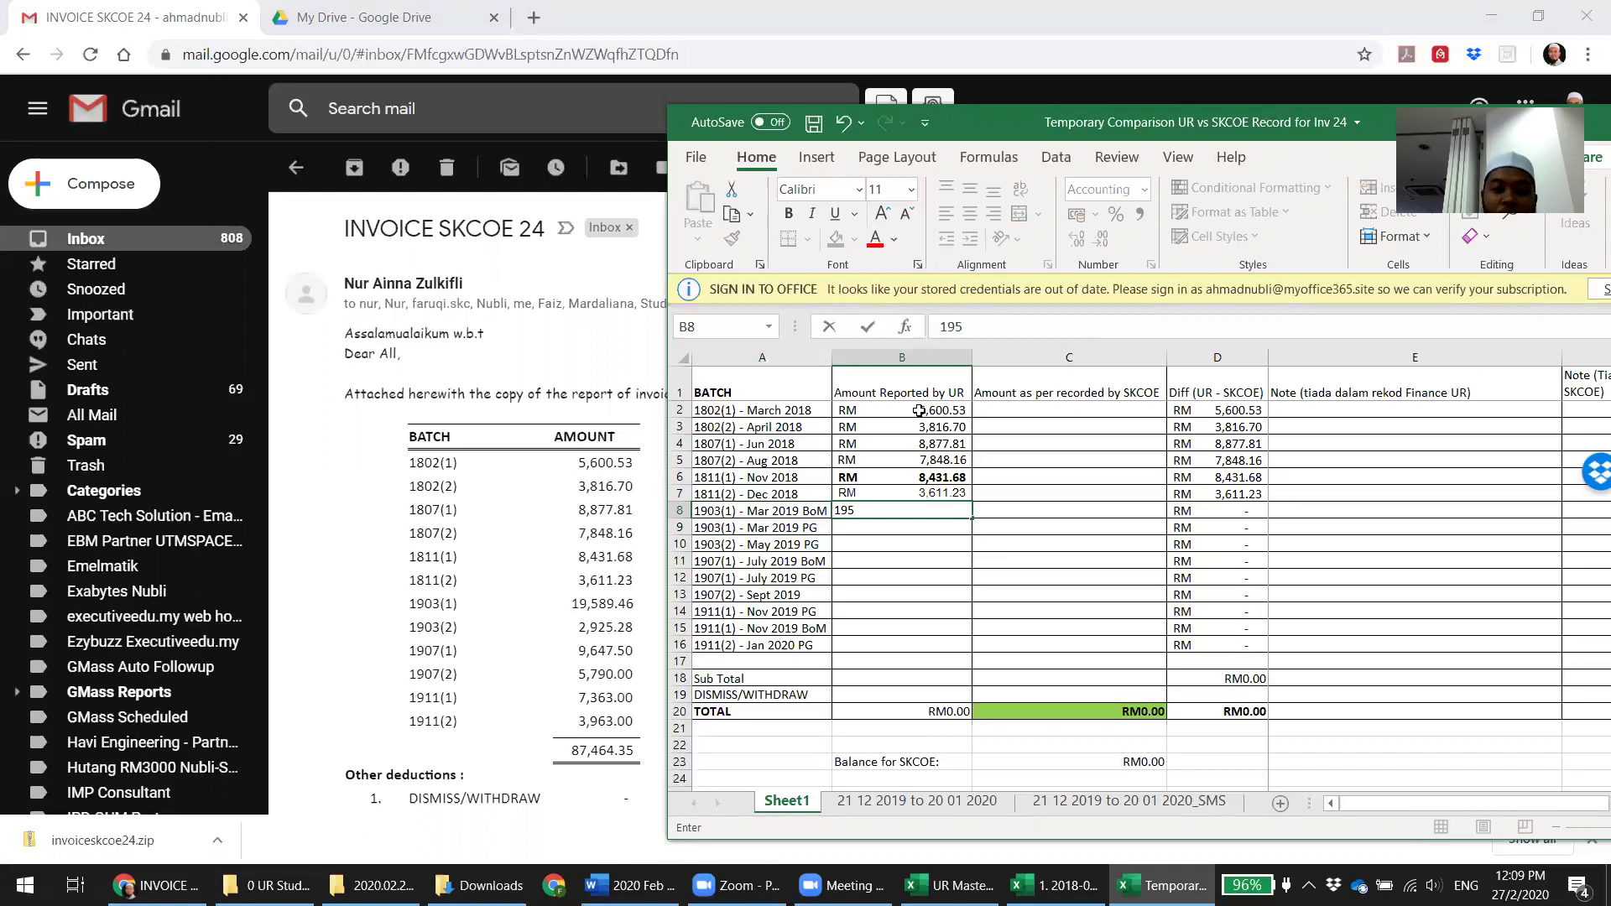
type("89.46")
key("Return")
key("Return")
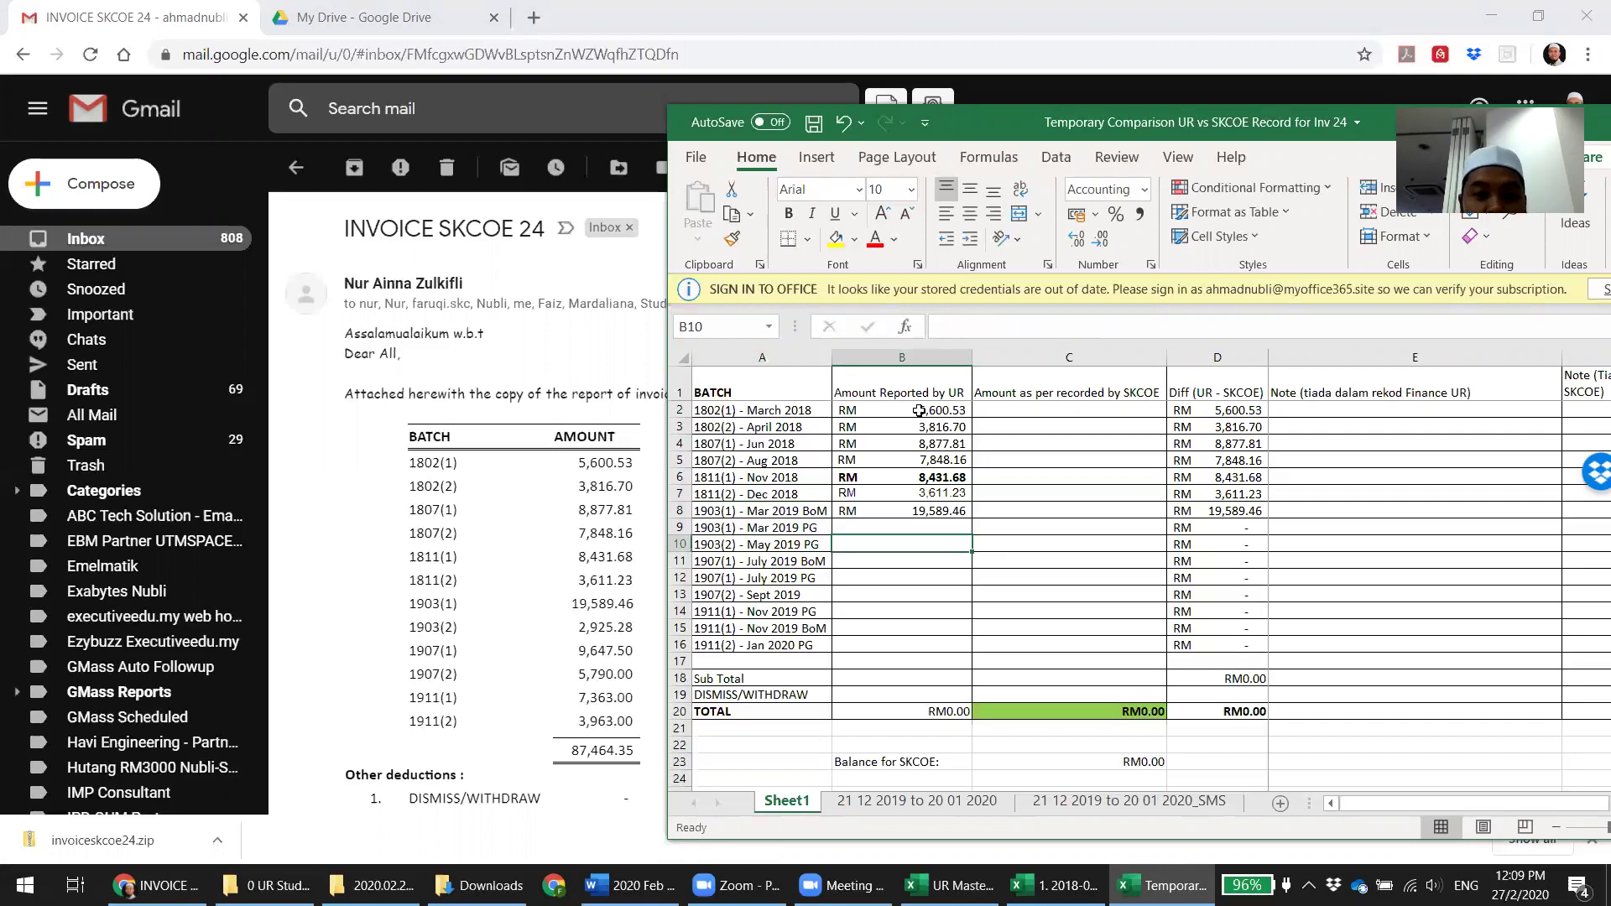
type("2,925")
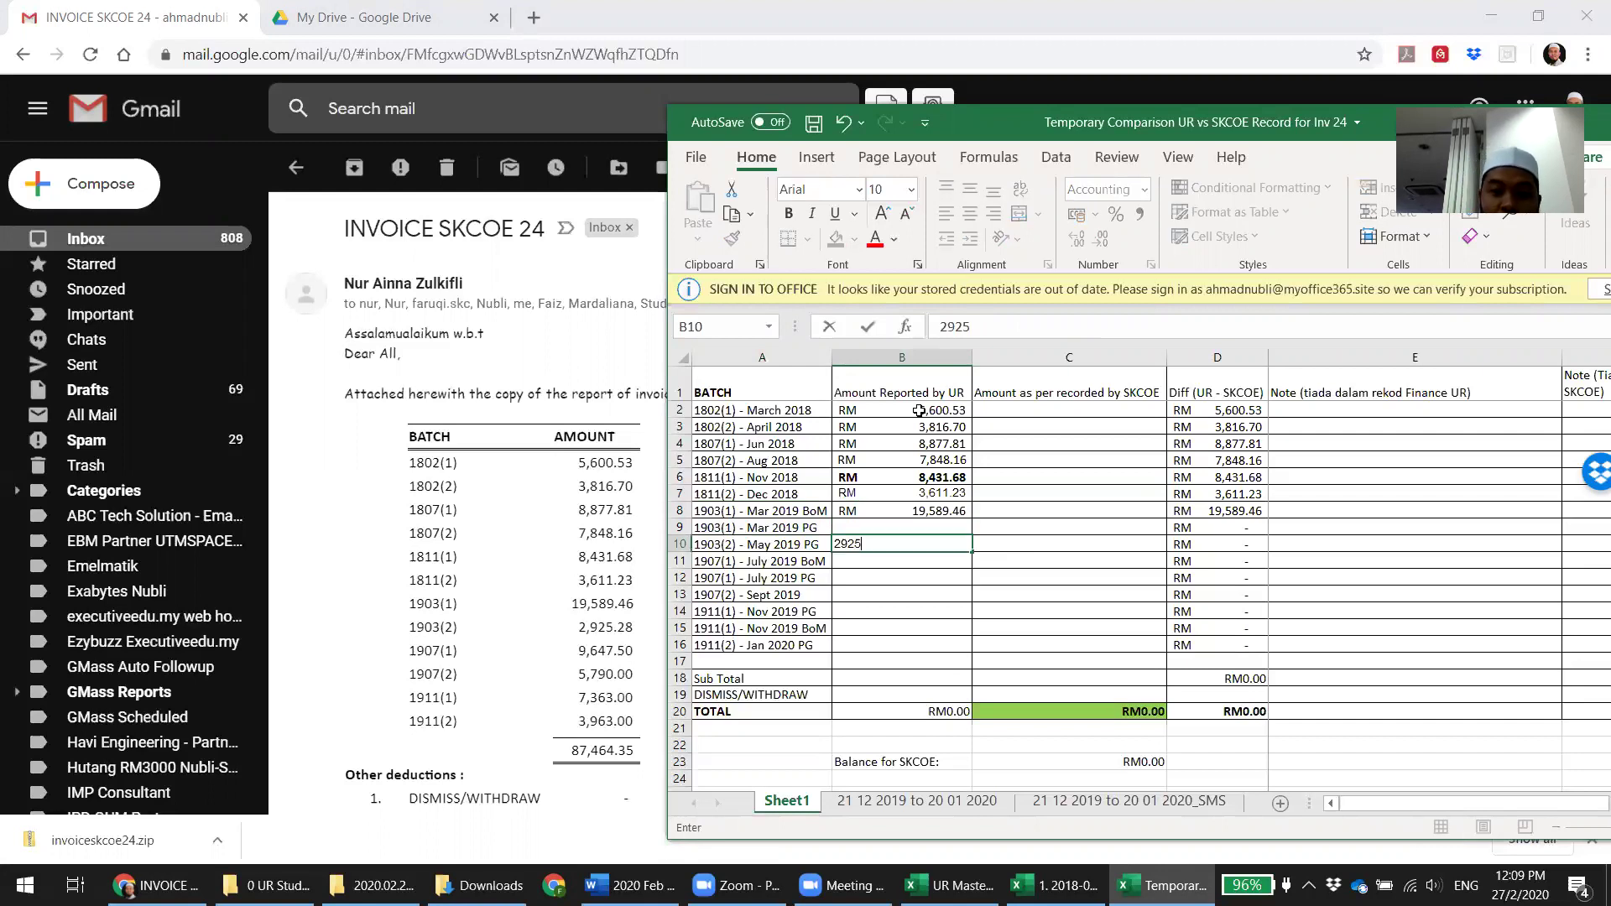
type(".28")
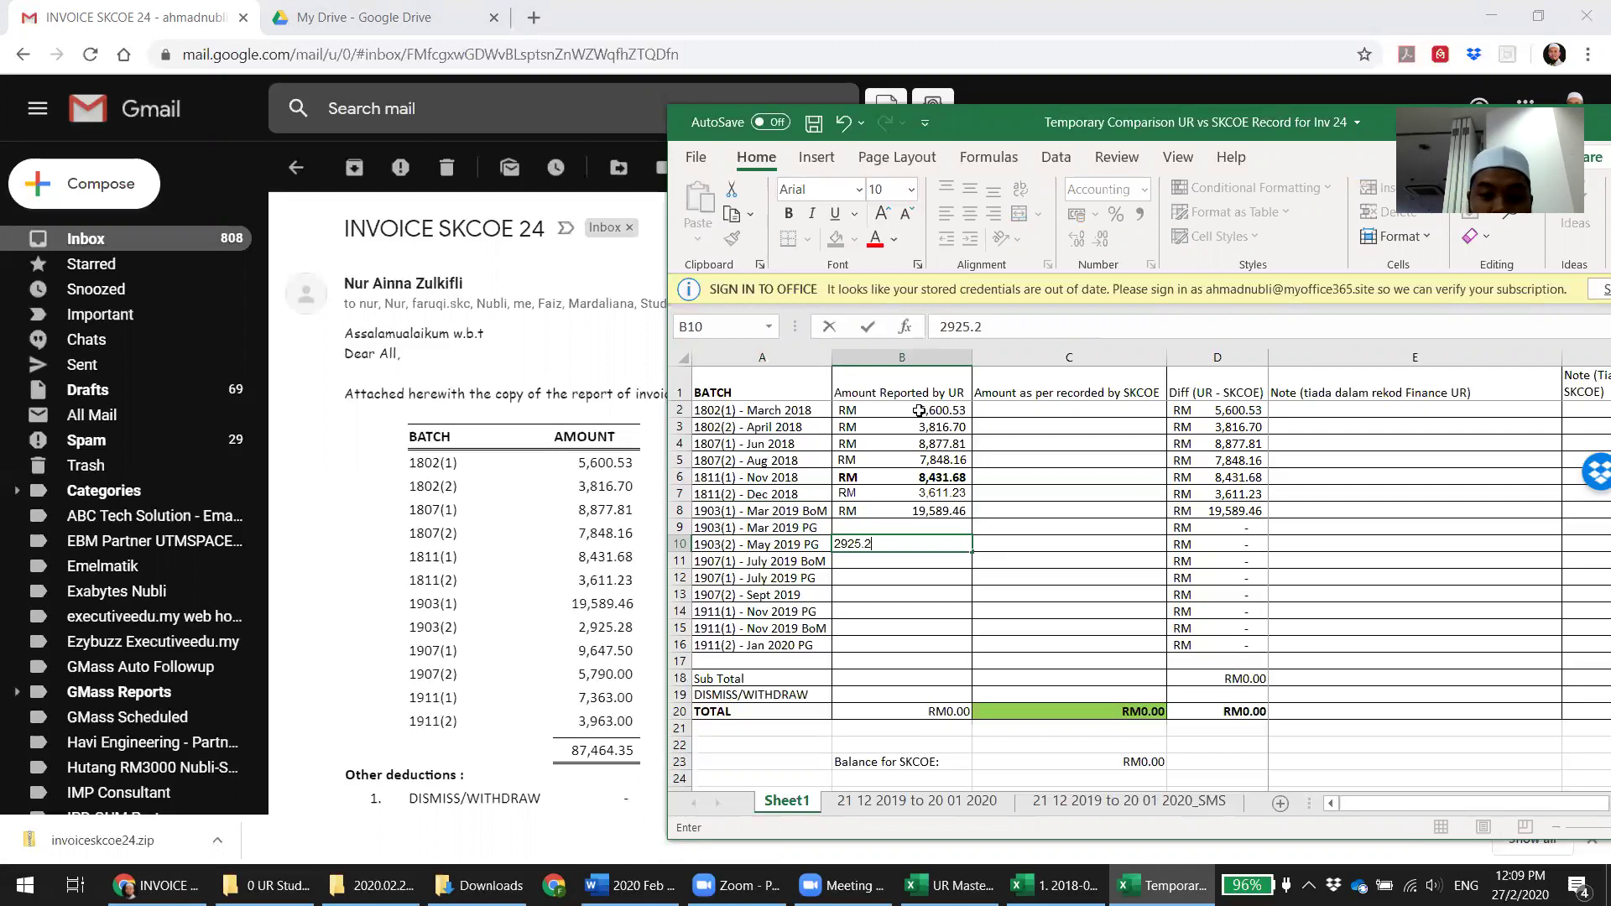
key("Return")
key("Return")
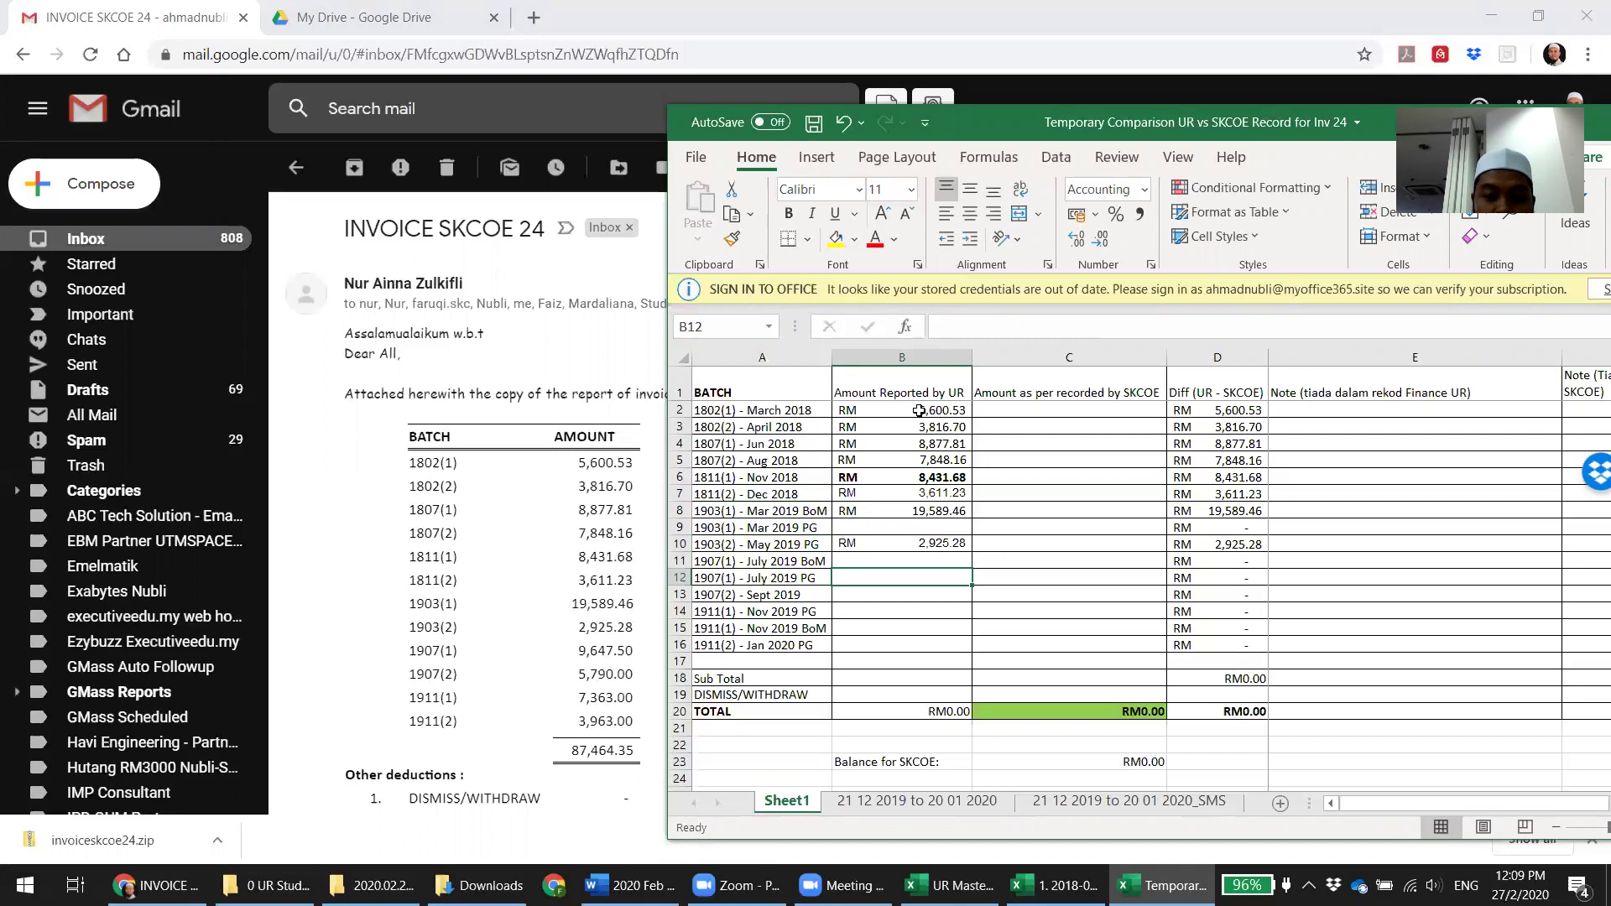
type("9,647")
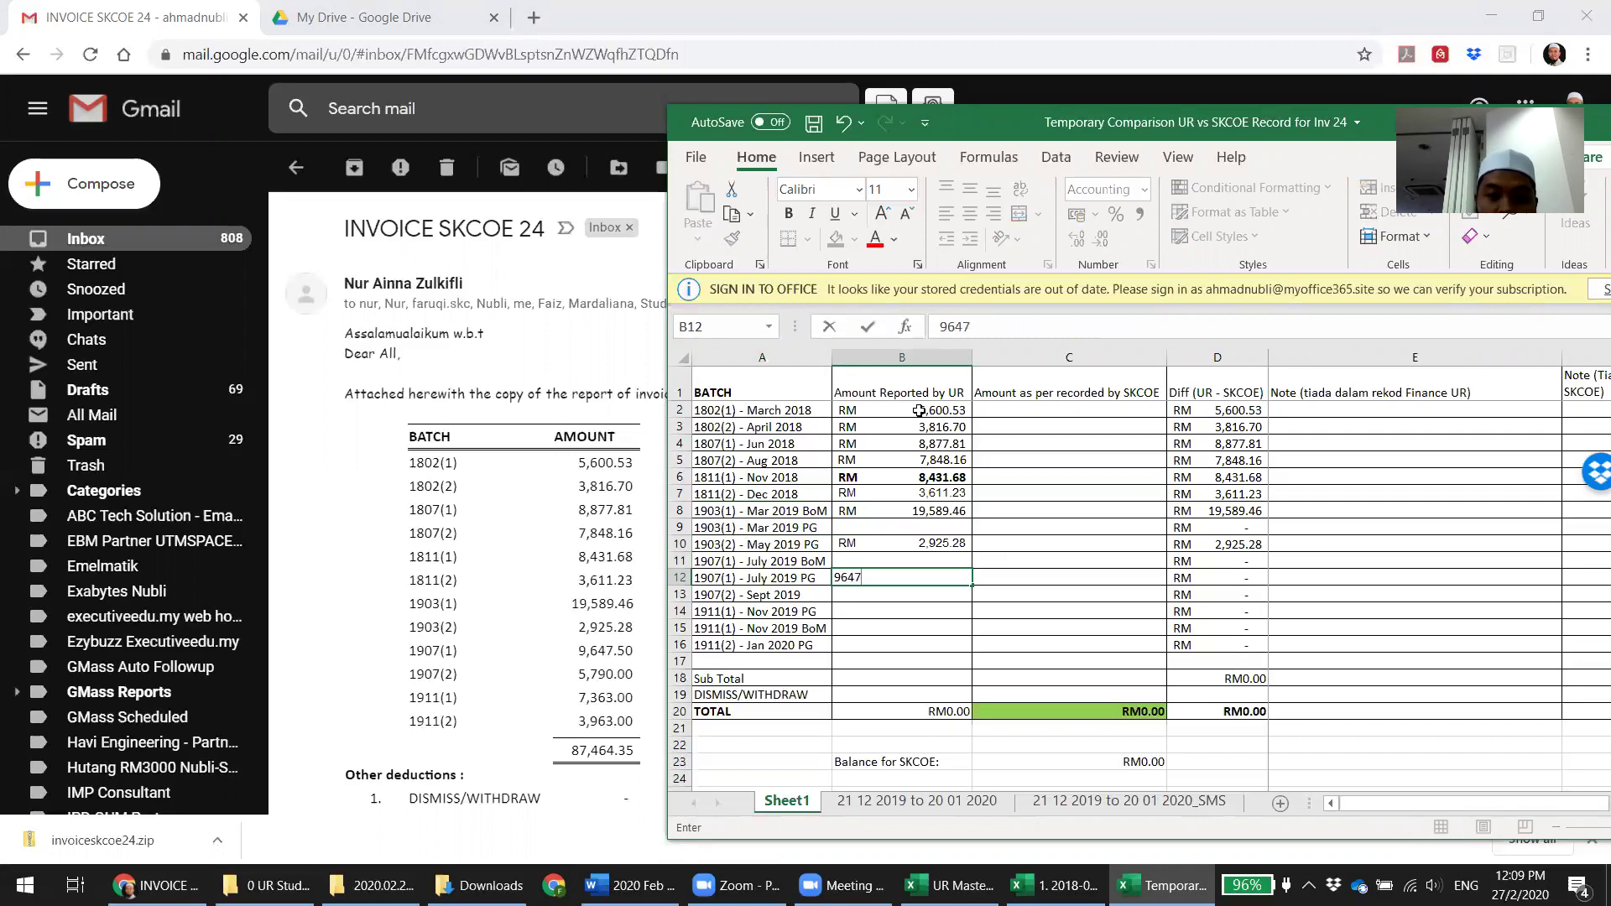
type(".50")
key("Return")
key("Return")
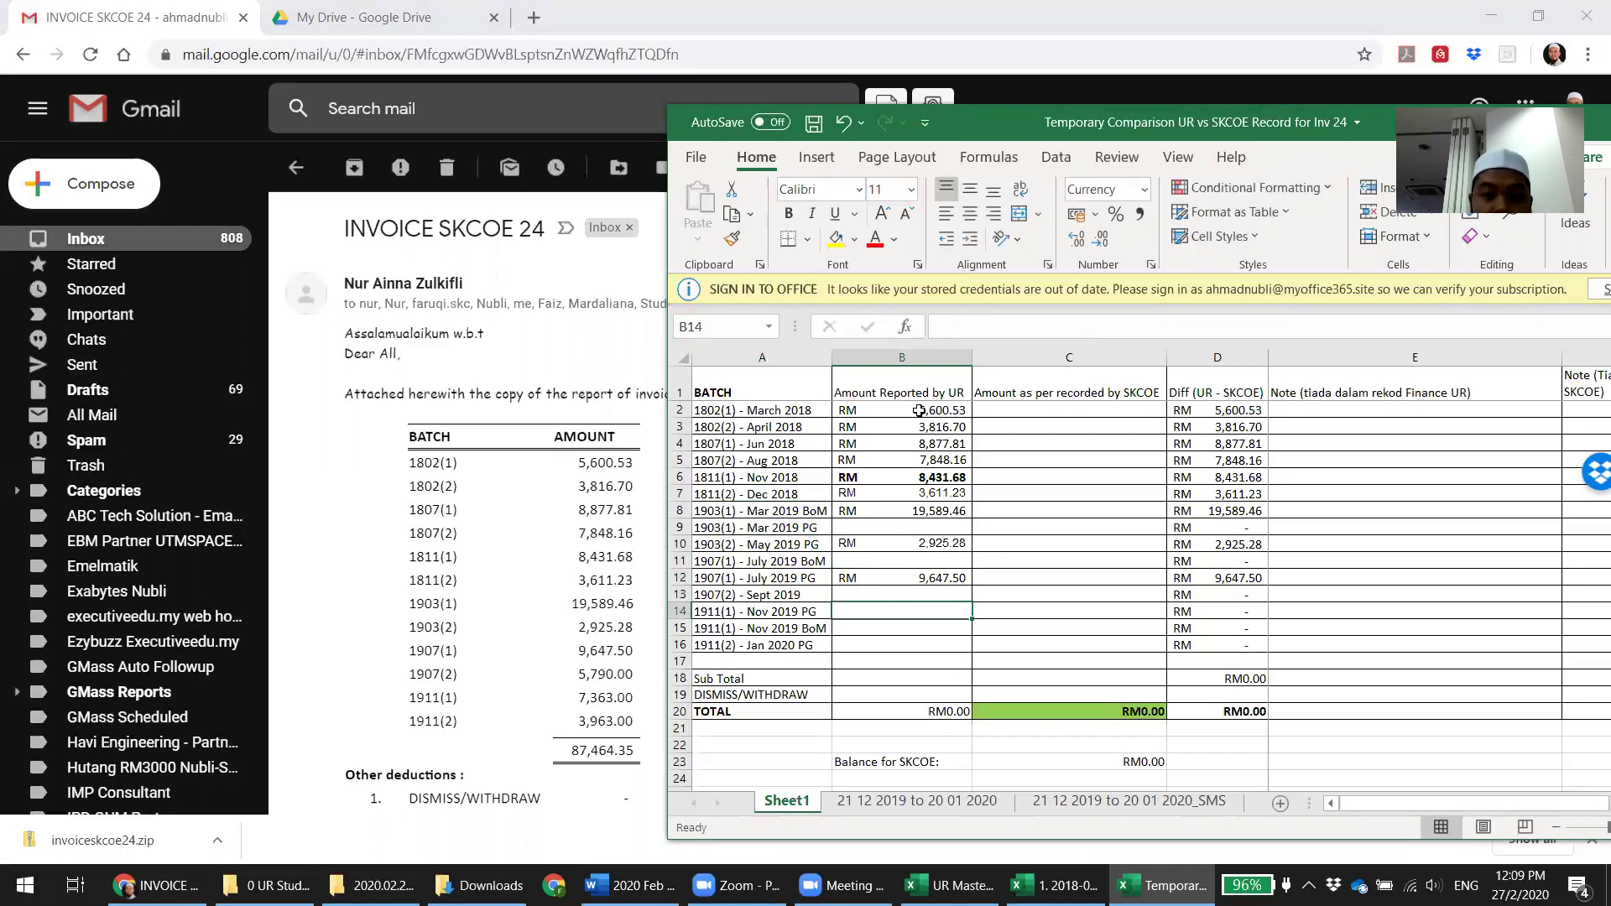
type("5790")
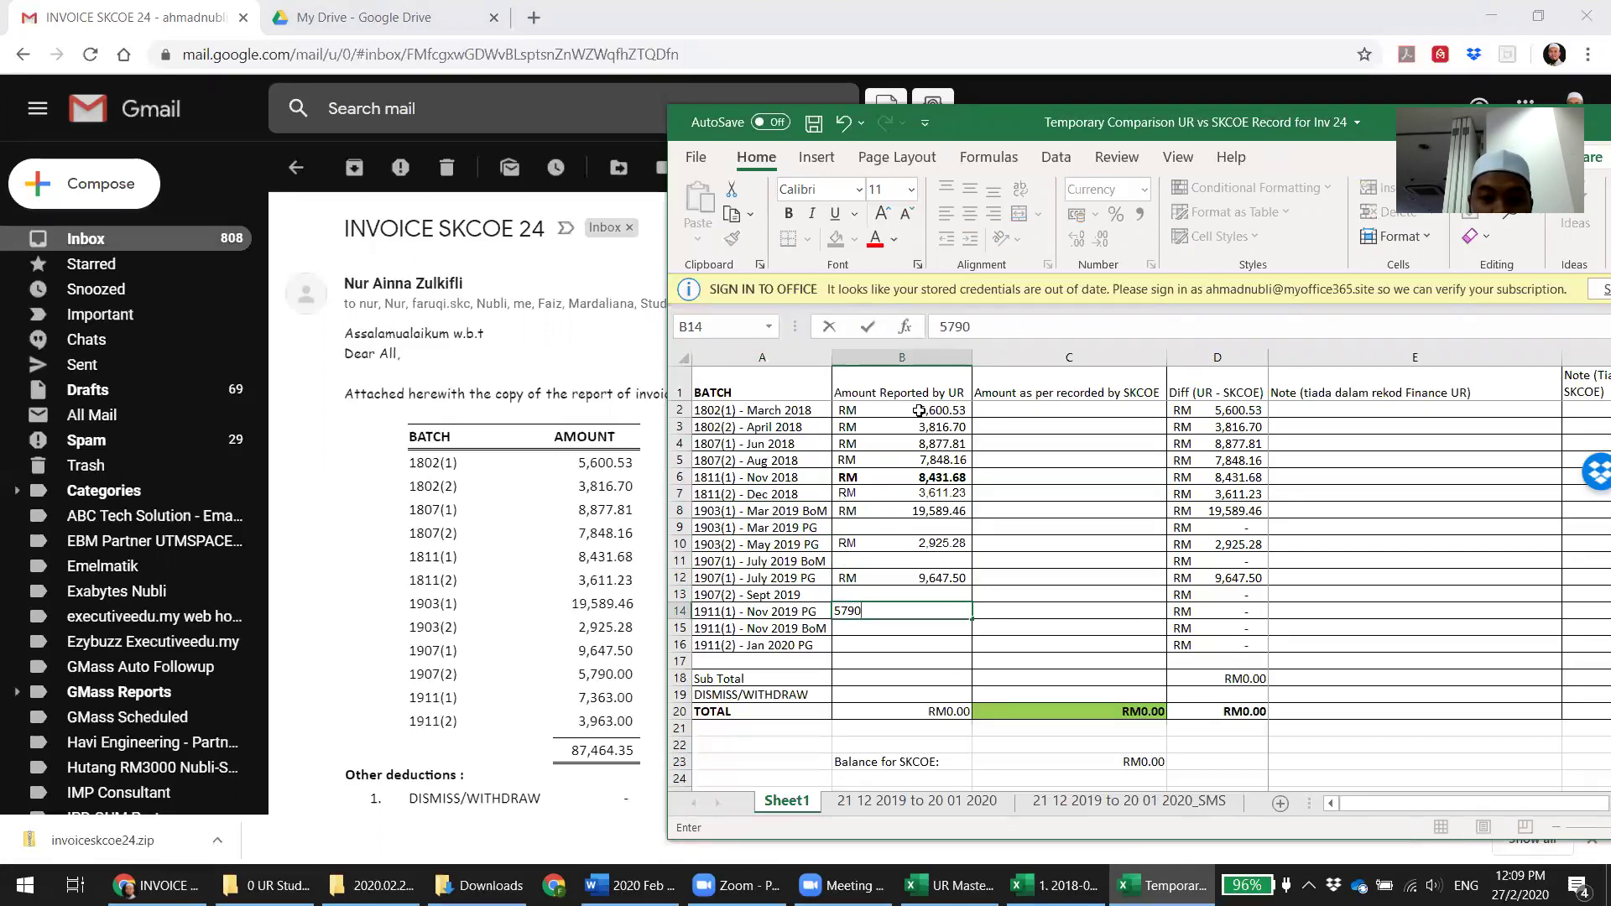
key("Return")
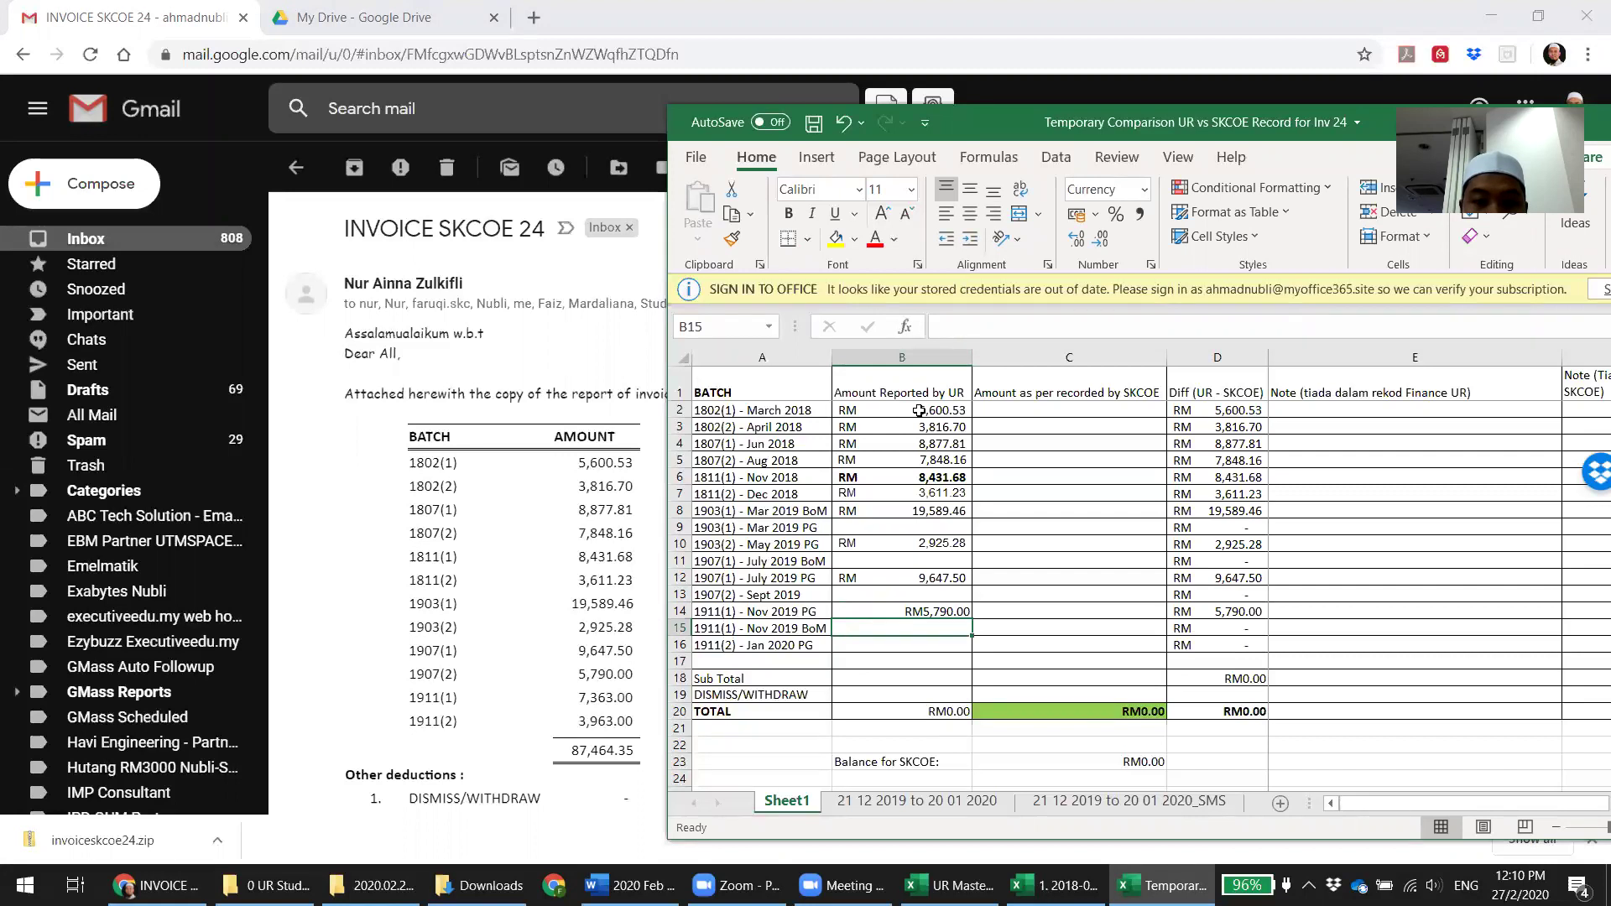
Review the entered amounts from 19,589.46 in B8 down to 5,790 in B14
key("Up")
key("Up")
key("Up")
key("Up")
key("Up")
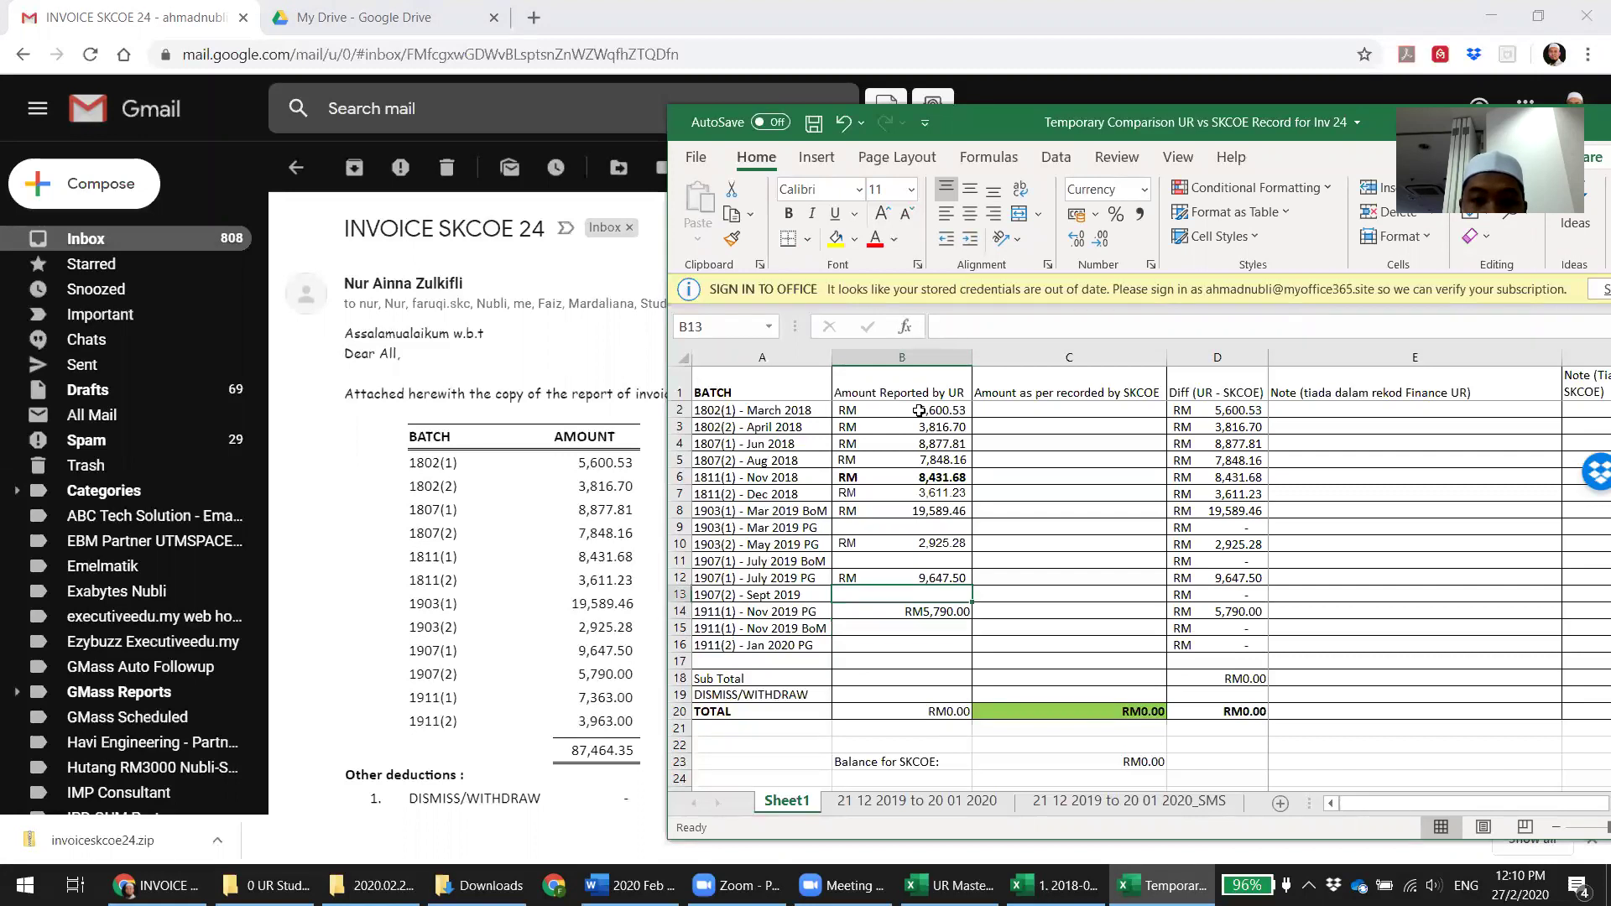
key("Down")
key("Down")
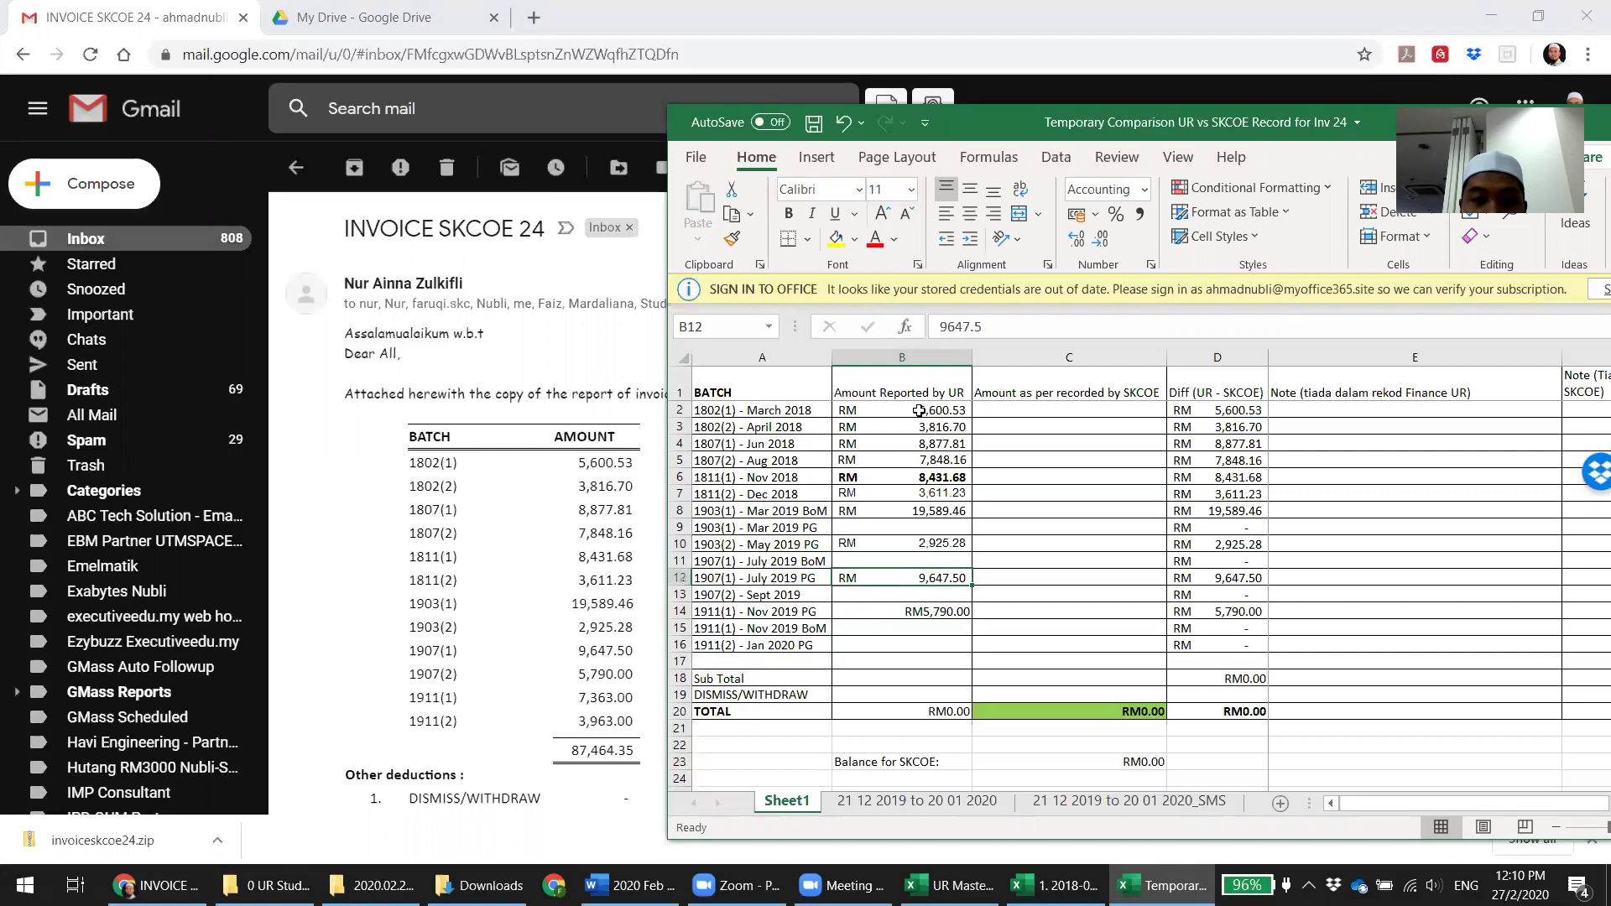
key("Down")
key("Down")
key("Down")
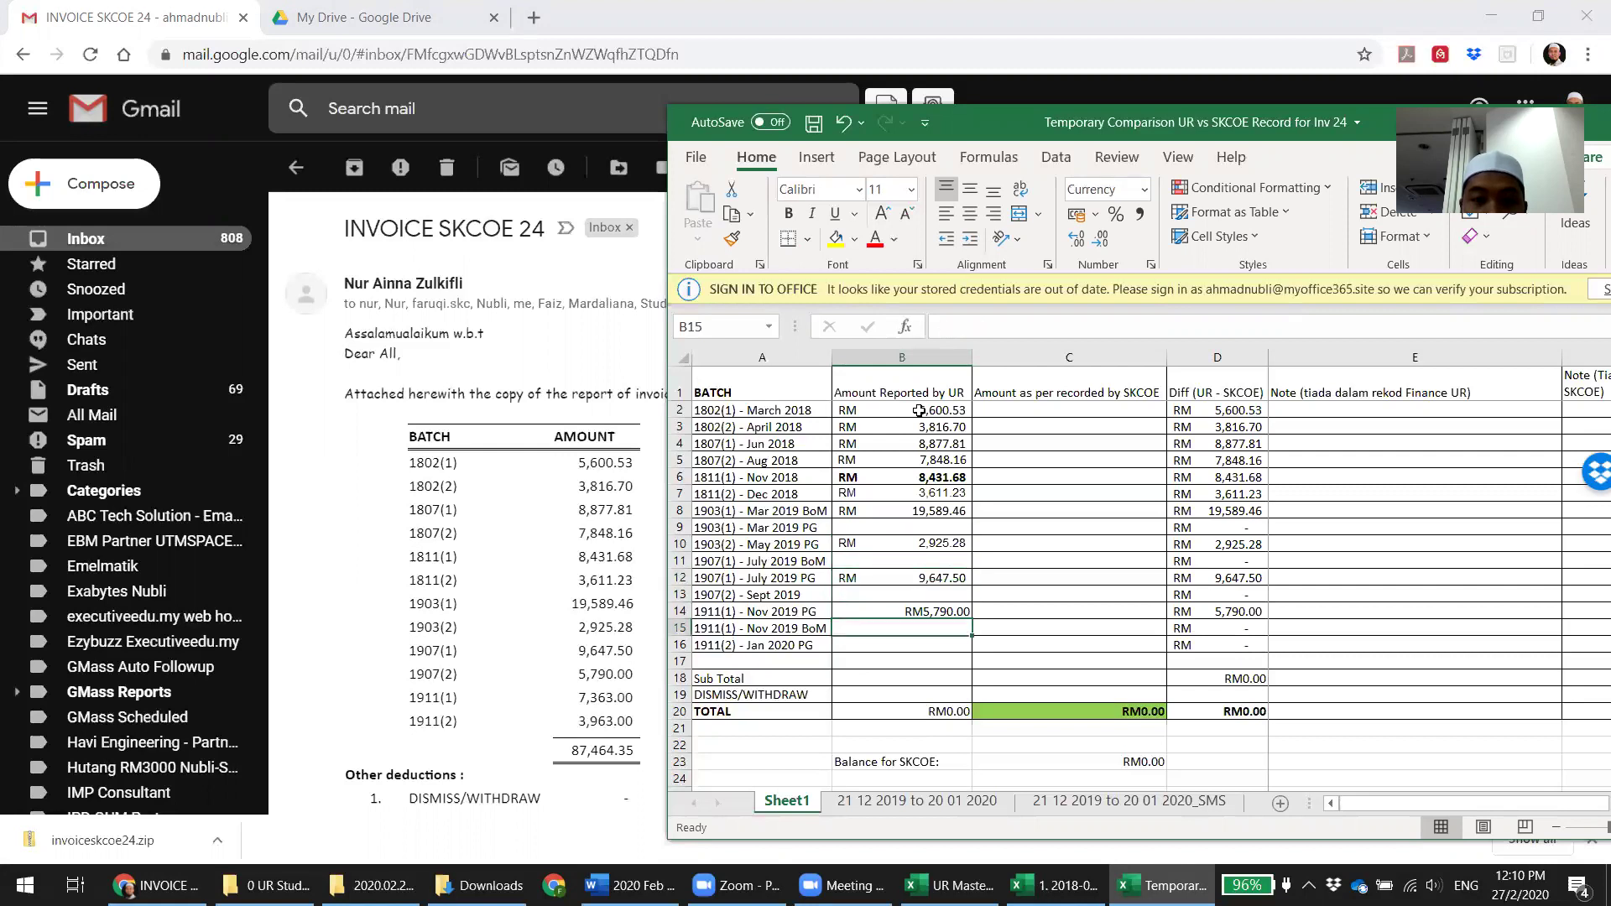
key("Down")
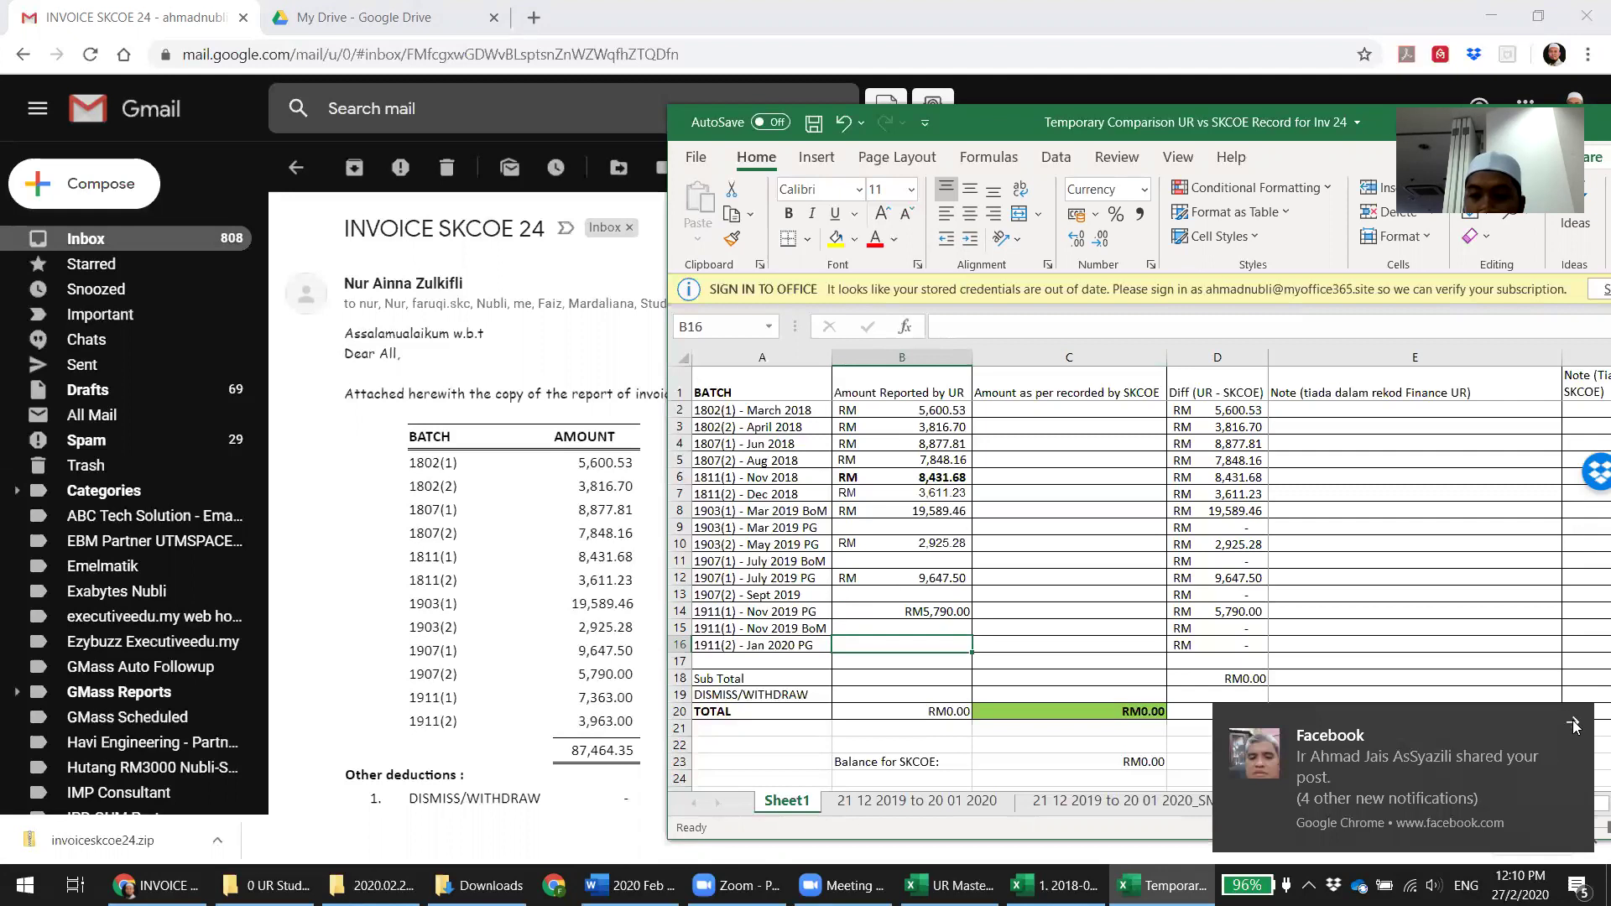
left_click(1566, 722)
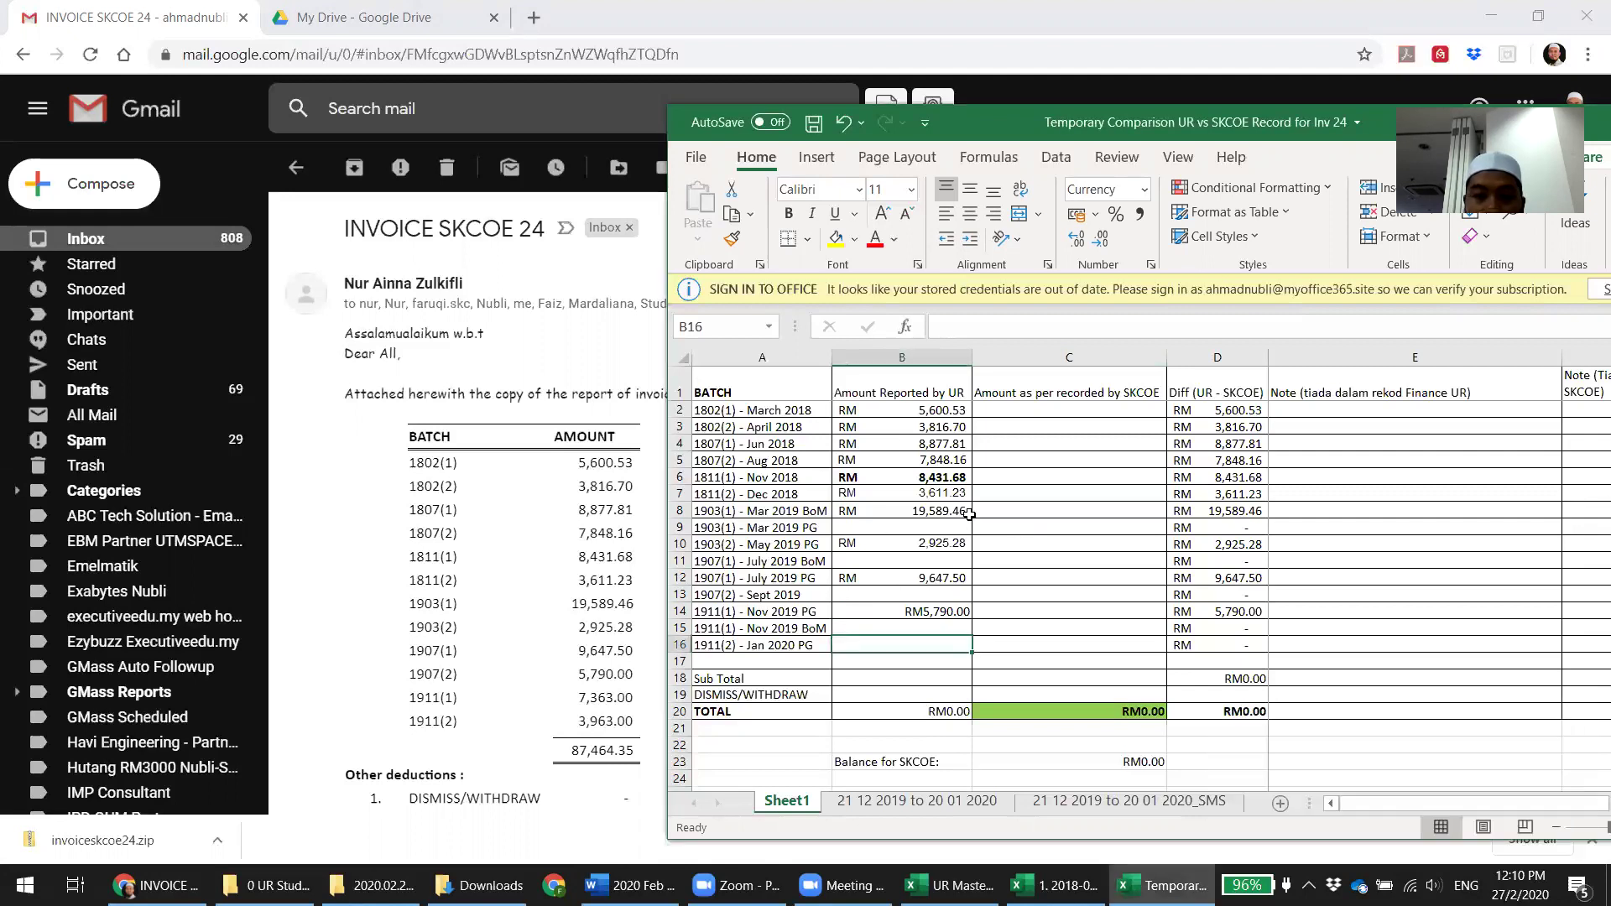
left_click(906, 512)
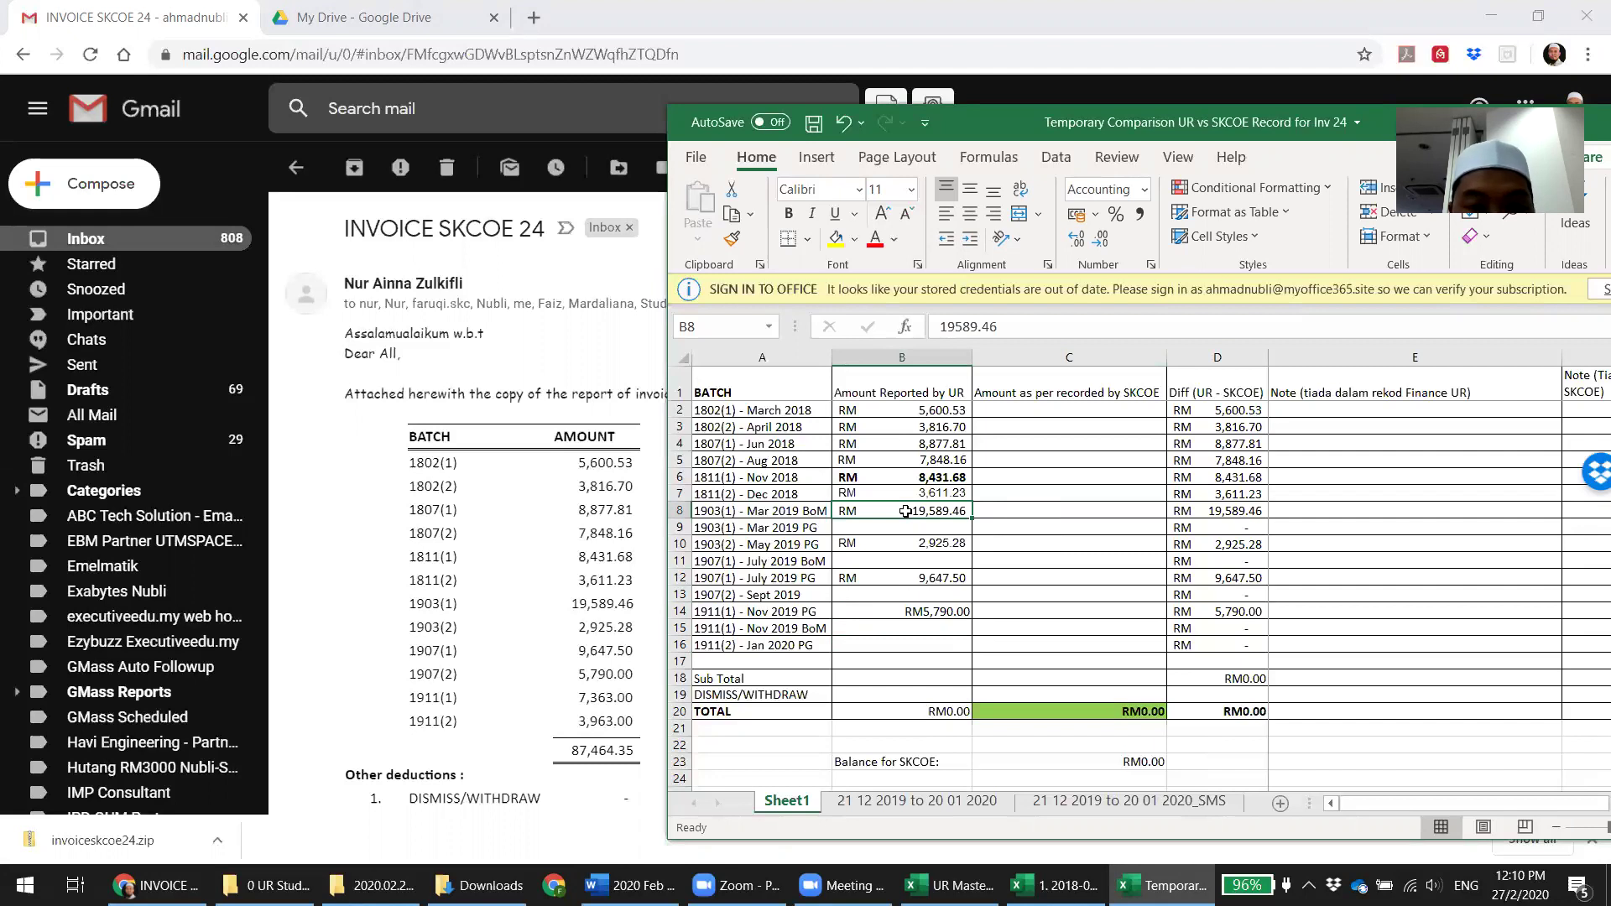
key("Down")
key("Down")
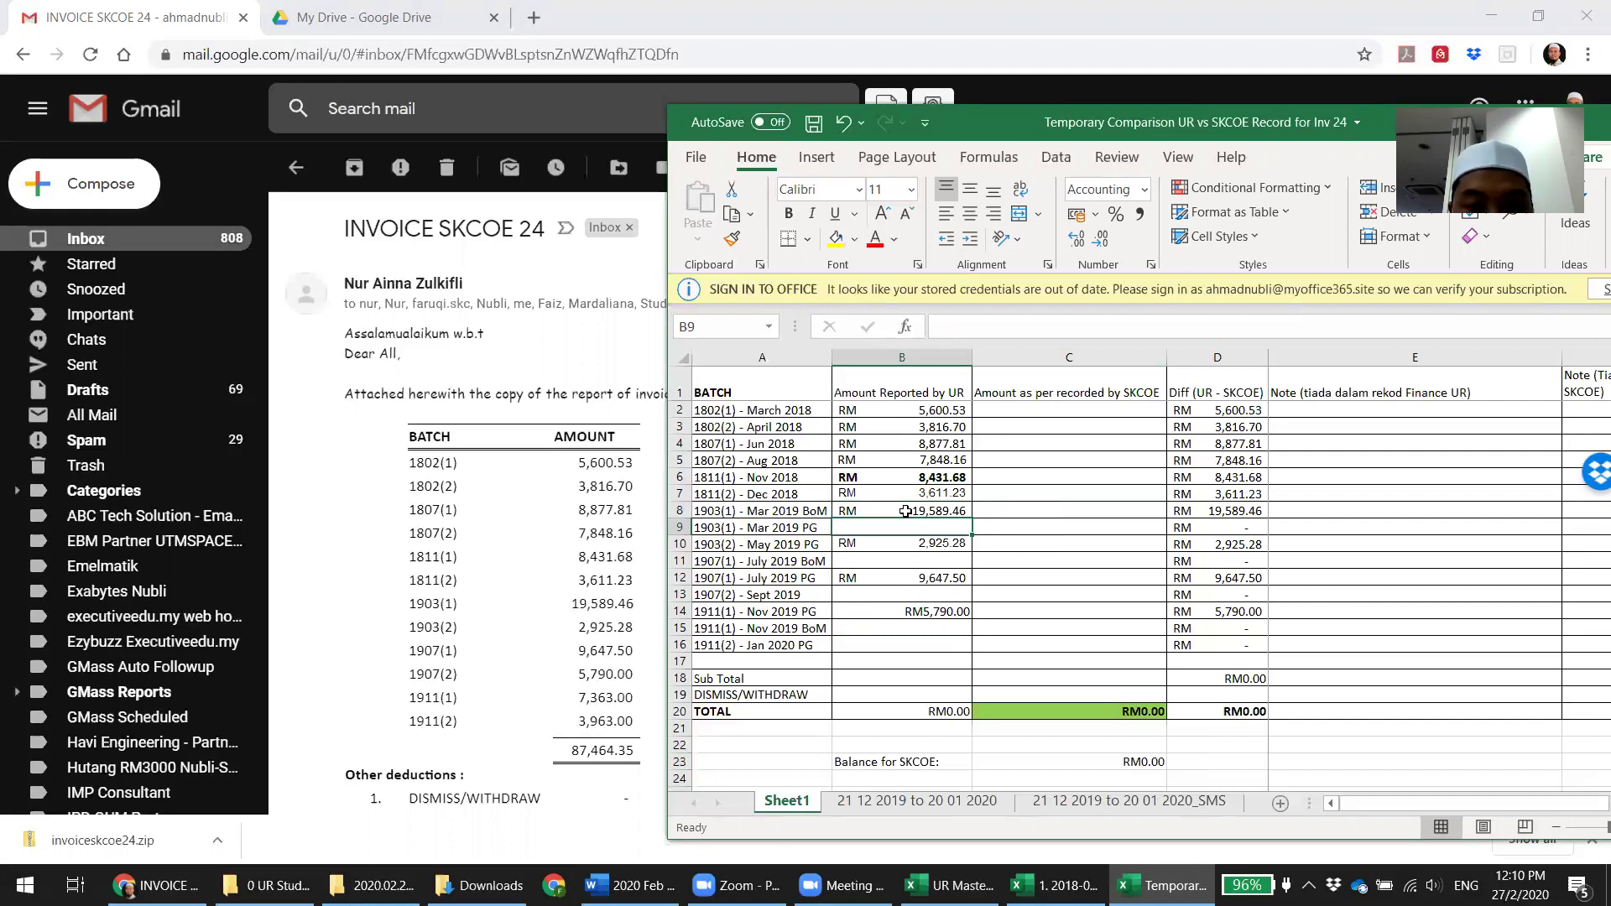
key("Down")
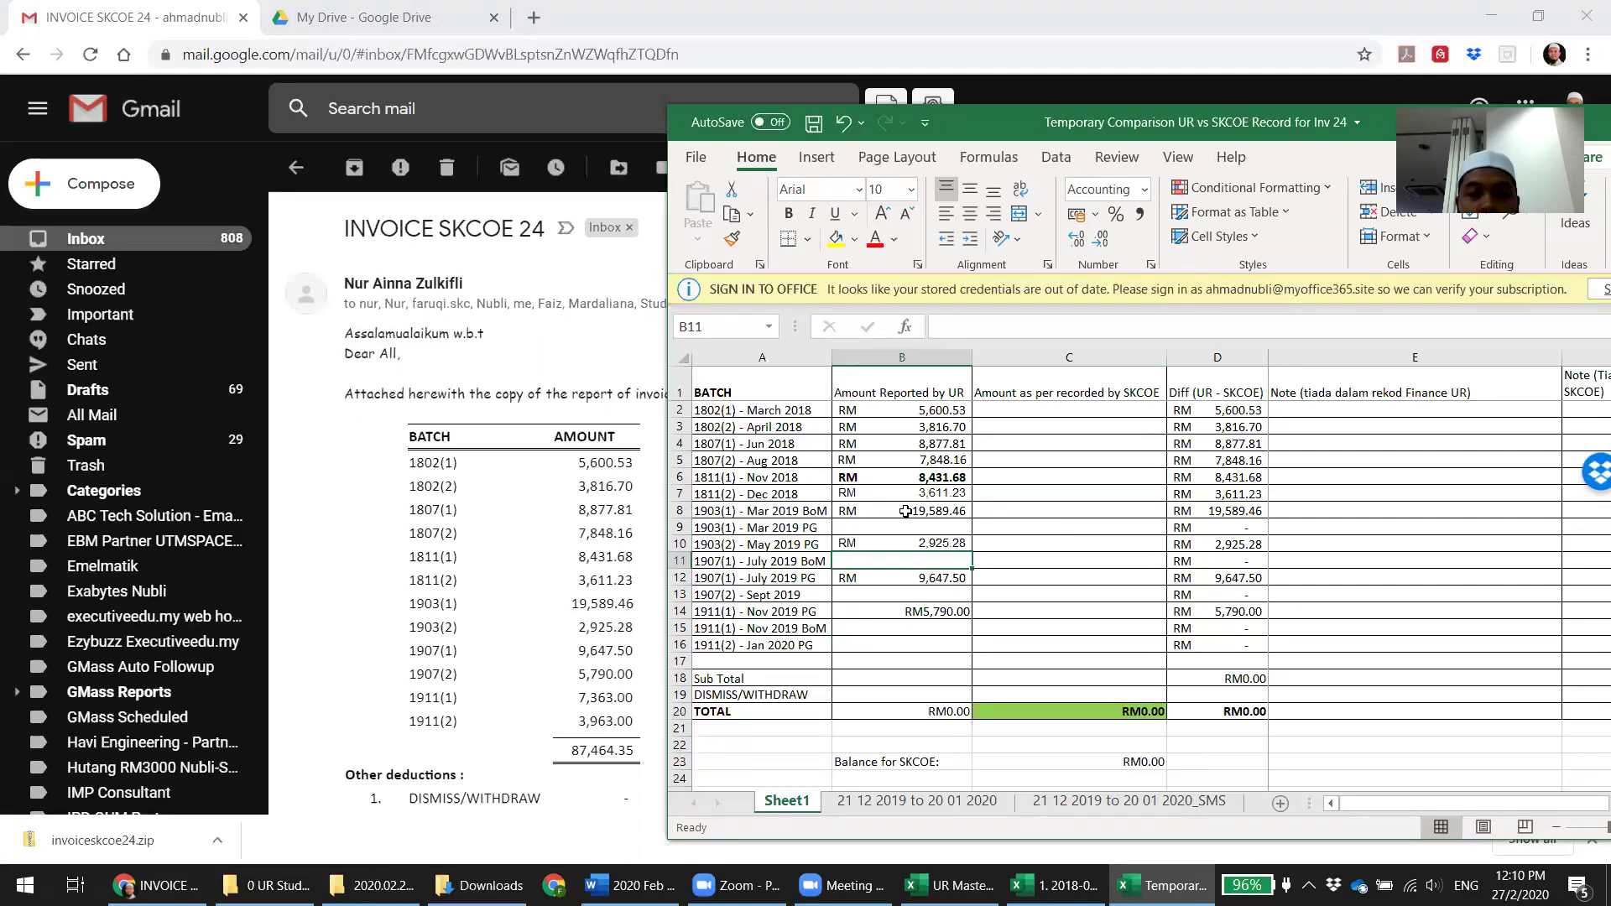
key("Down")
key("Down")
key("Down")
key("Down")
key("Down")
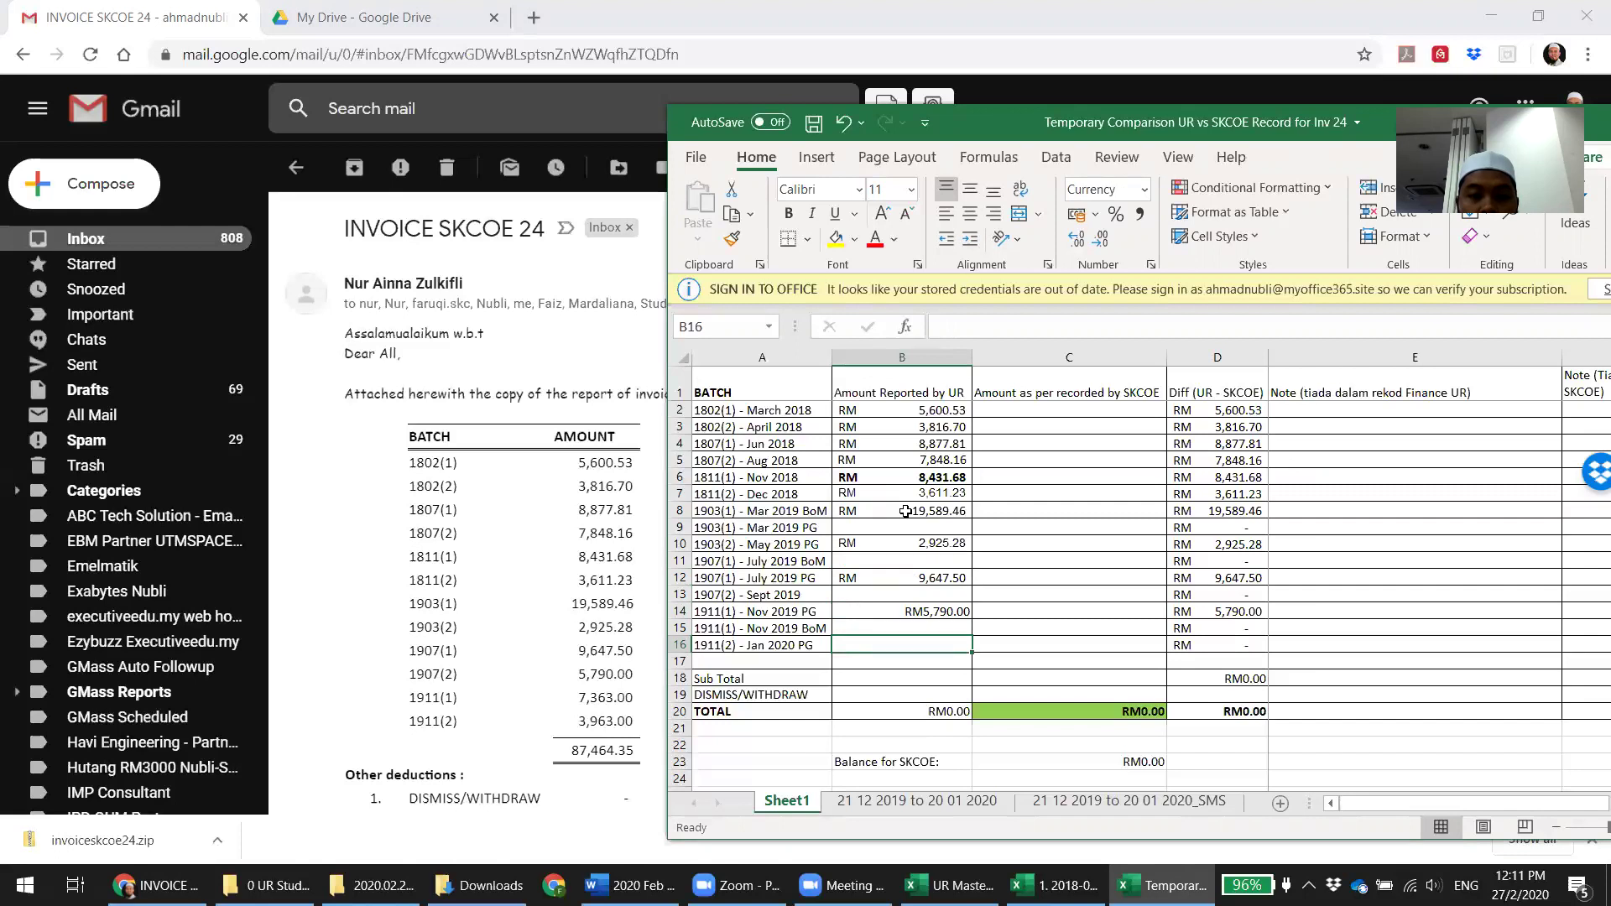
key("Up")
key("Up")
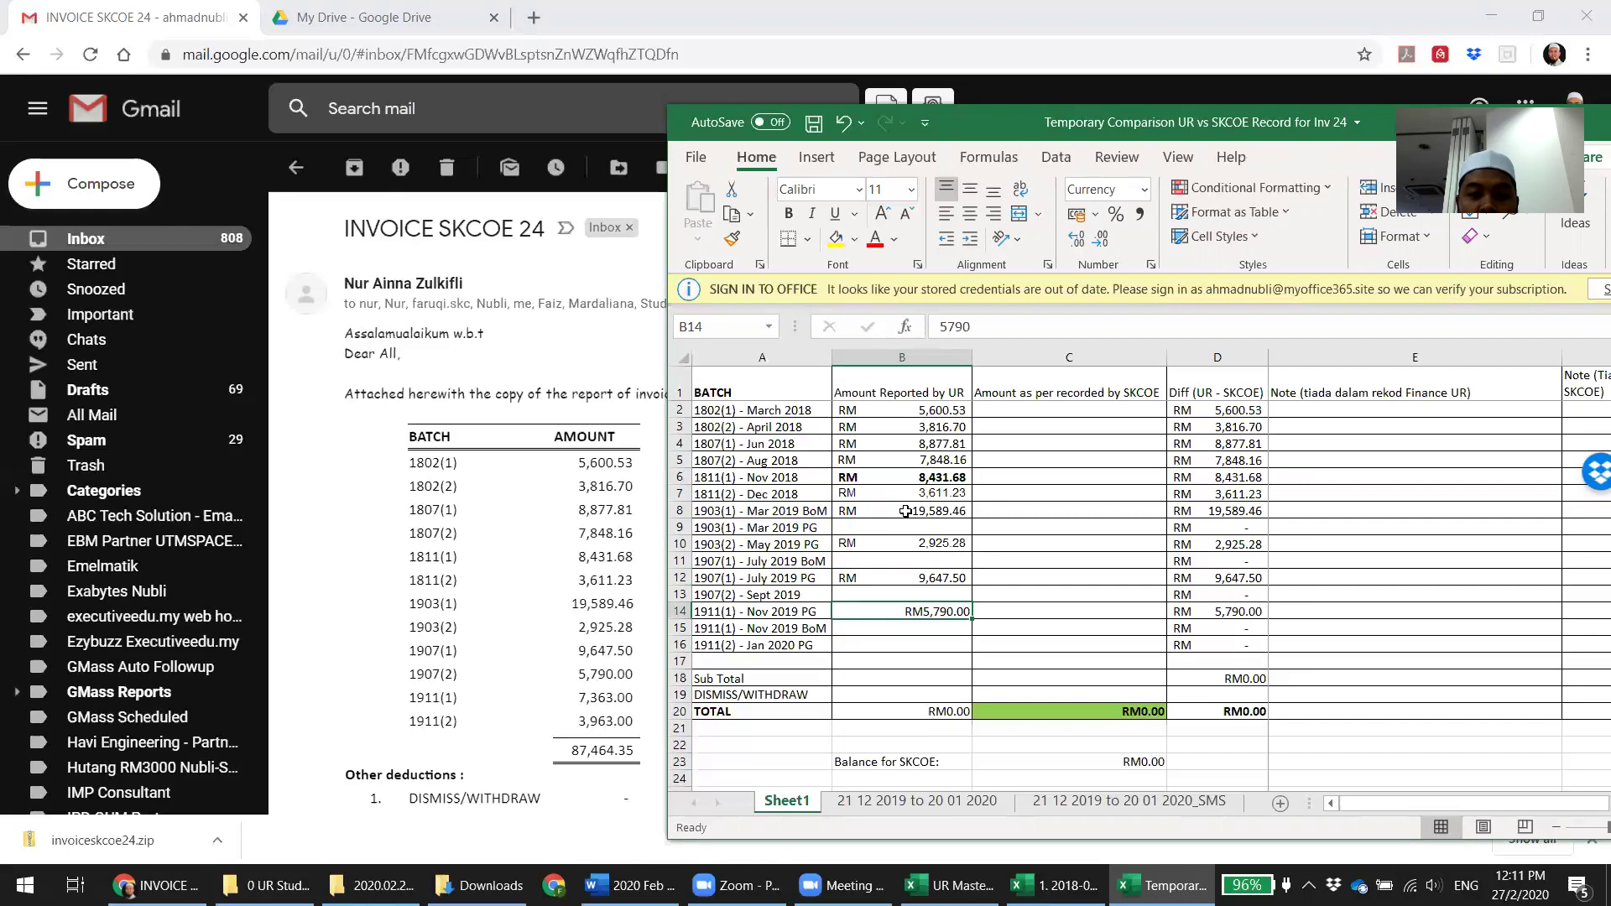
Review the batch labels around row 10, then shift 9,647.50 up into the July 2019 row
key("Up")
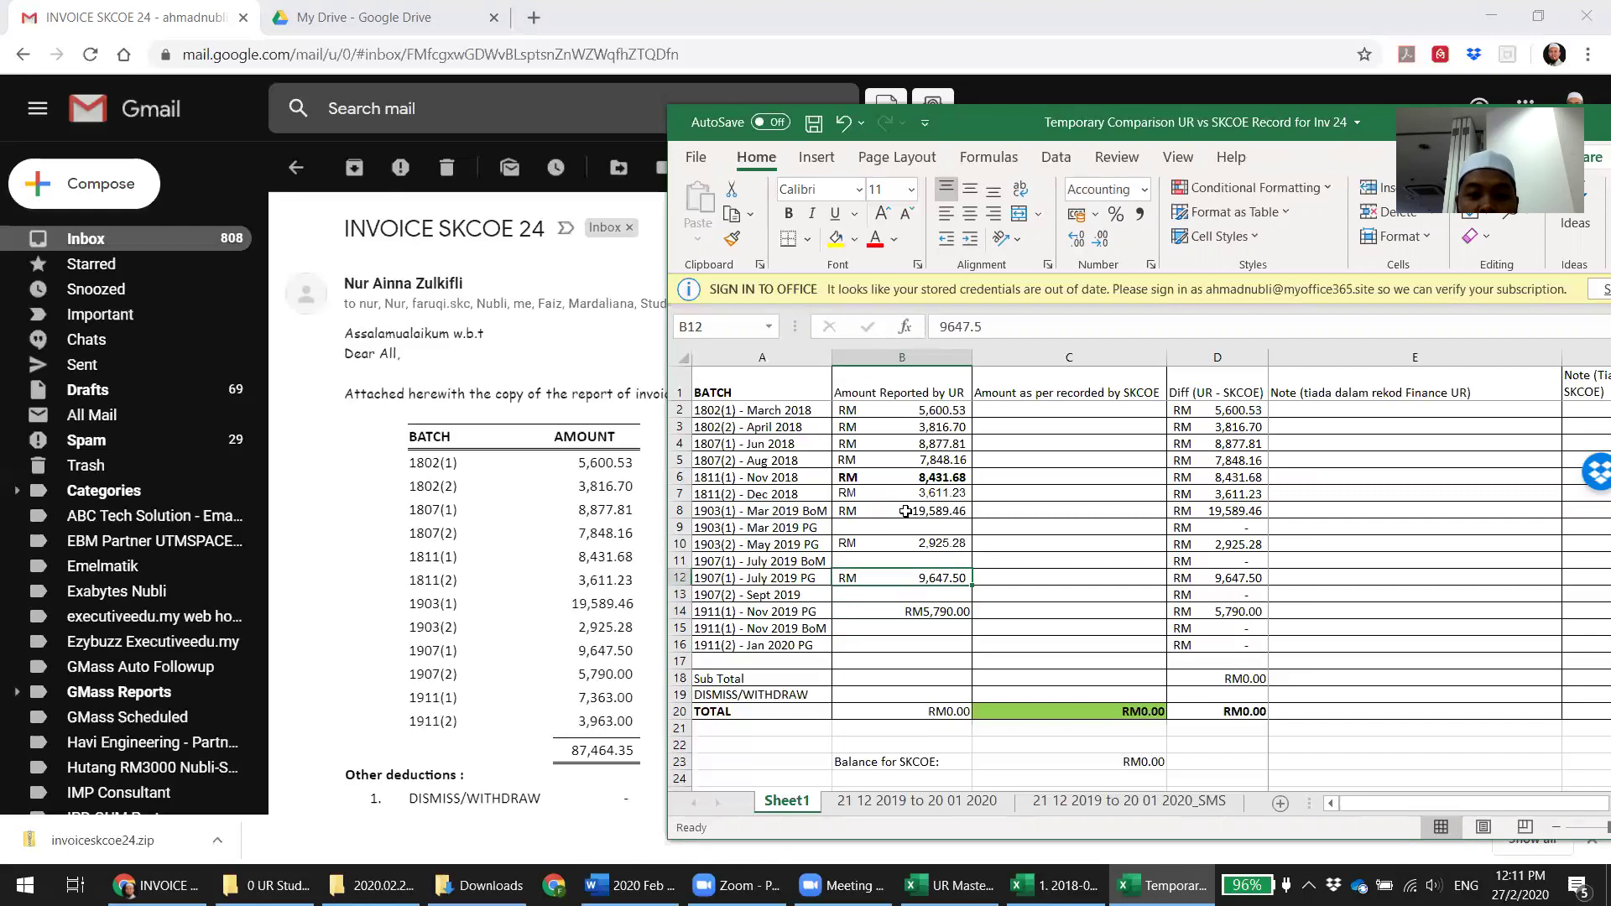
key("Left")
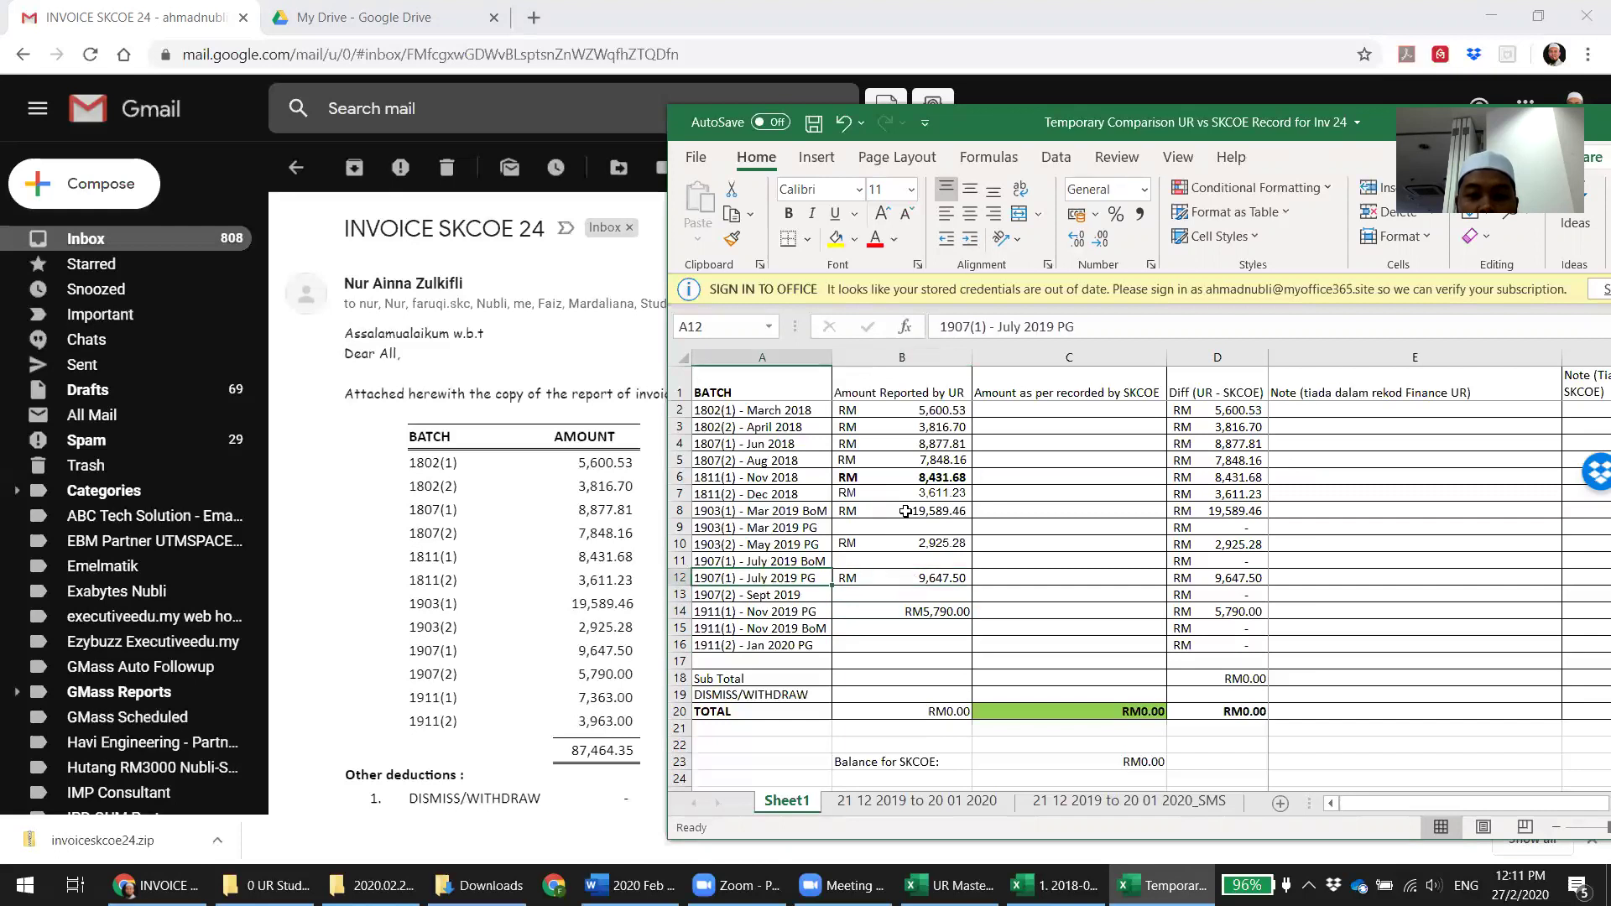
key("Right")
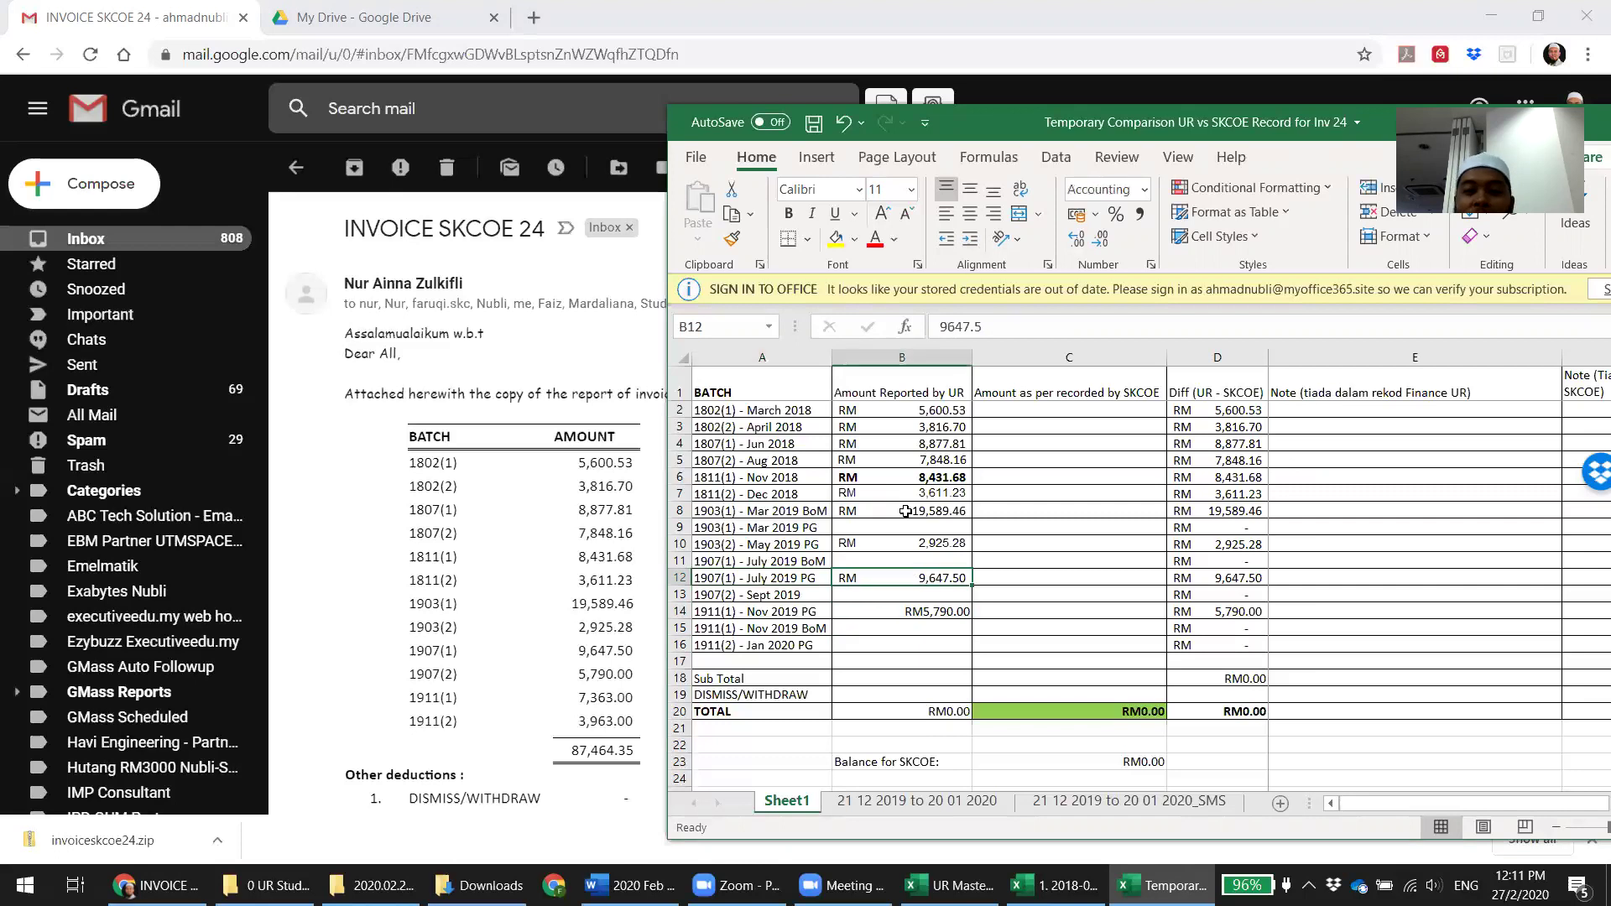
key("Up")
key("Up")
key("Up")
key("Up")
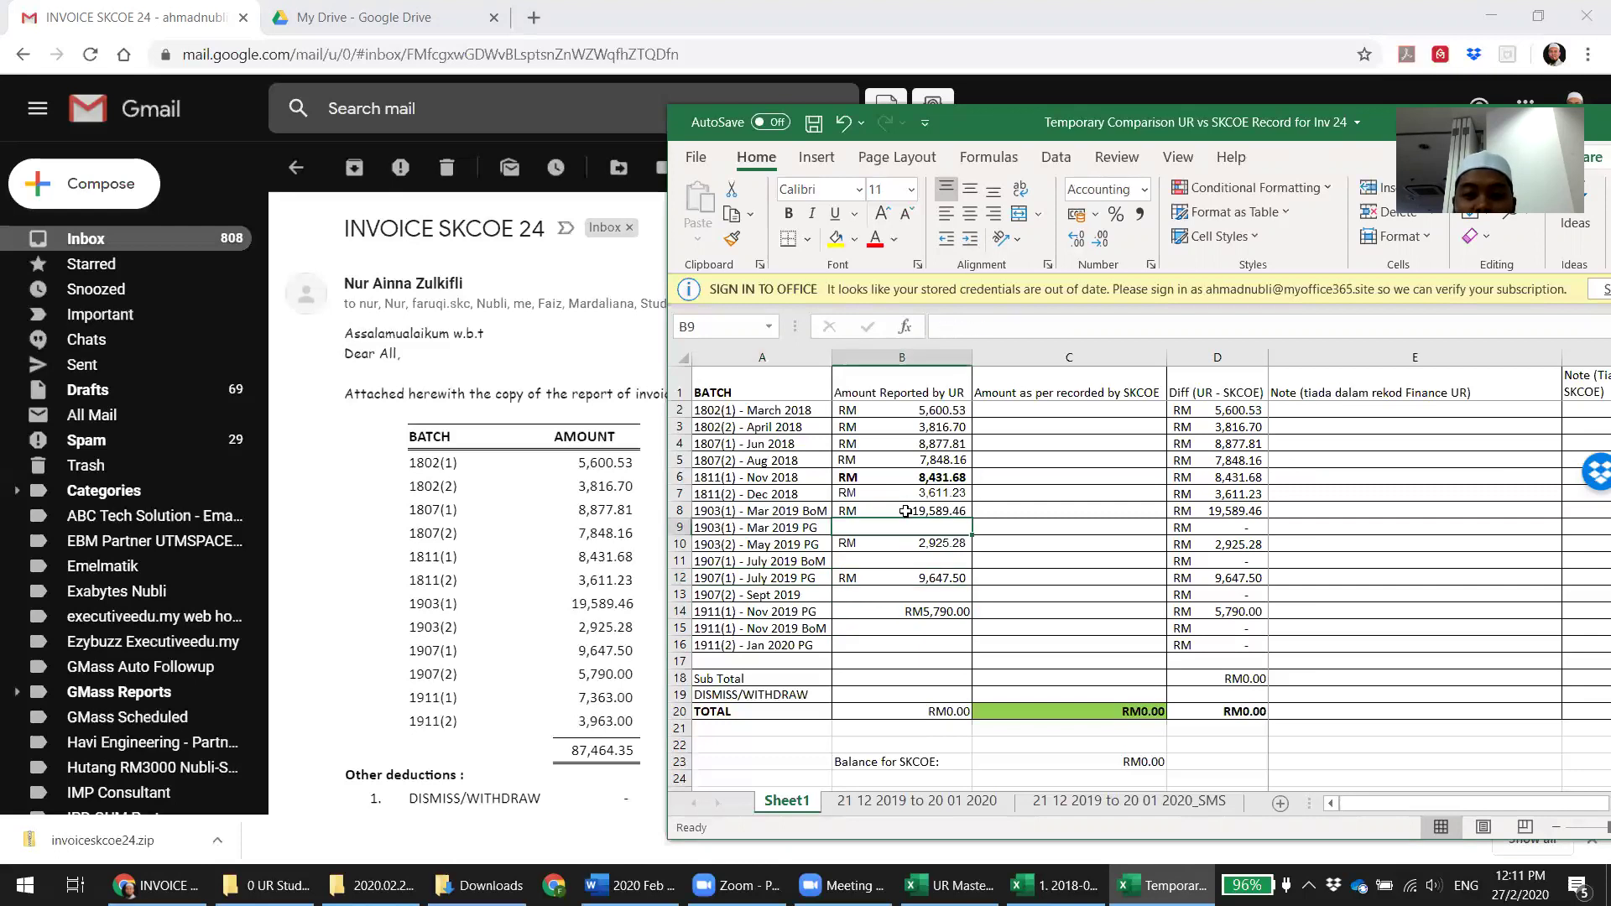
key("Down")
key("Down")
key("Left")
key("Up")
key("Down")
key("Right")
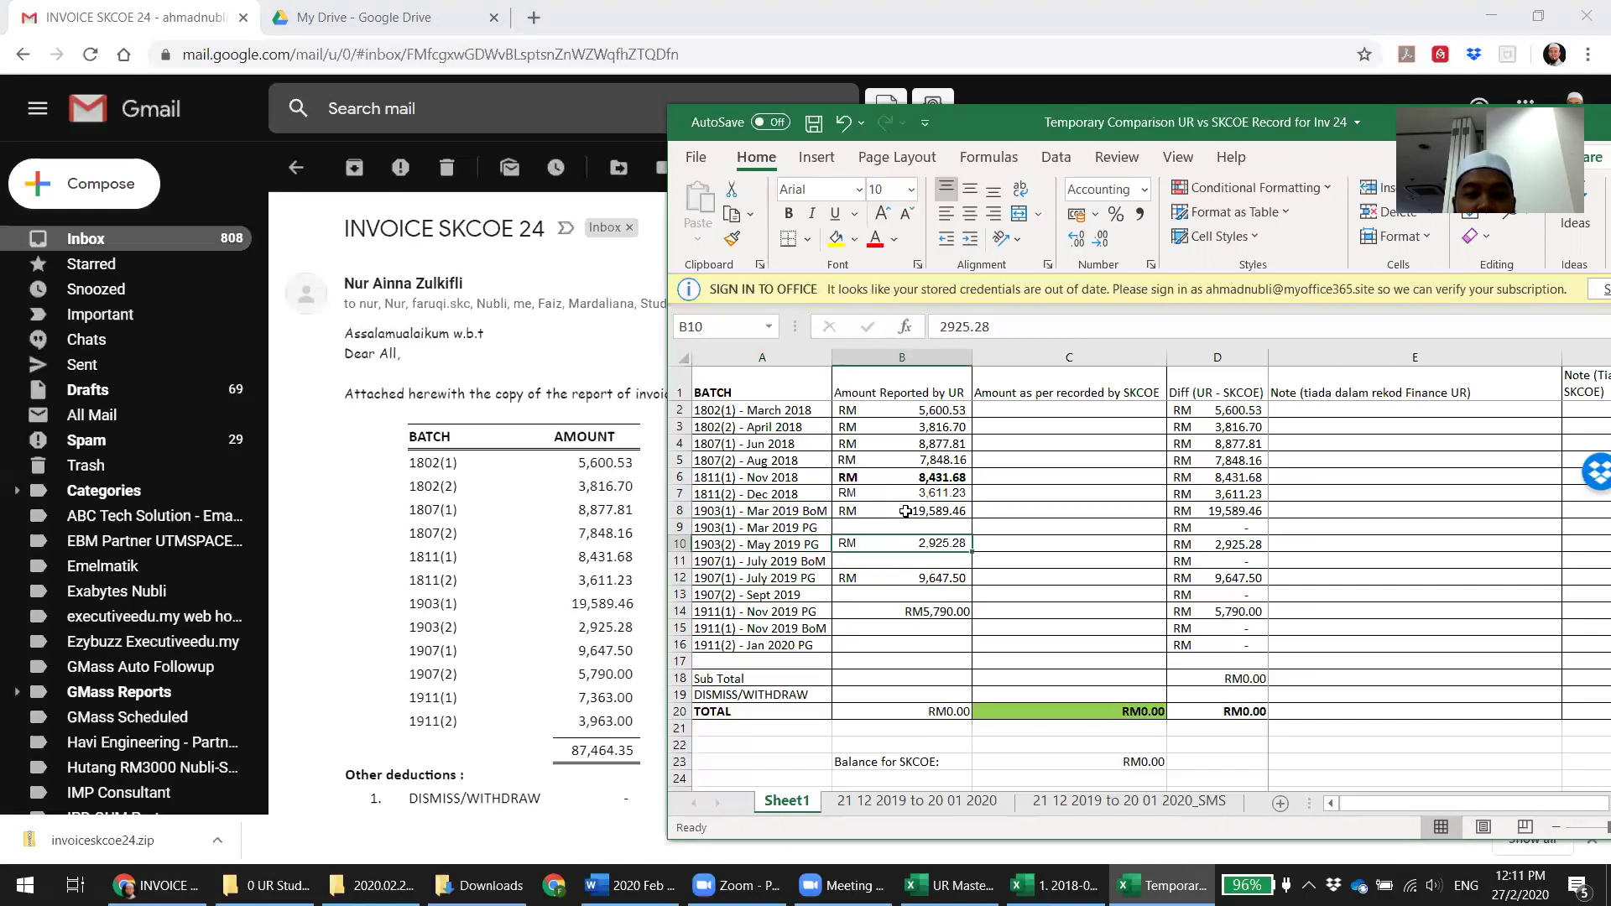
Attempt copying 5,790.00 up a row, then delete the misplaced Sept 2019 paste
key("Down")
key("shift+Down")
key("ctrl+c")
key("ctrl+z")
key("Down")
key("Down")
key("Down")
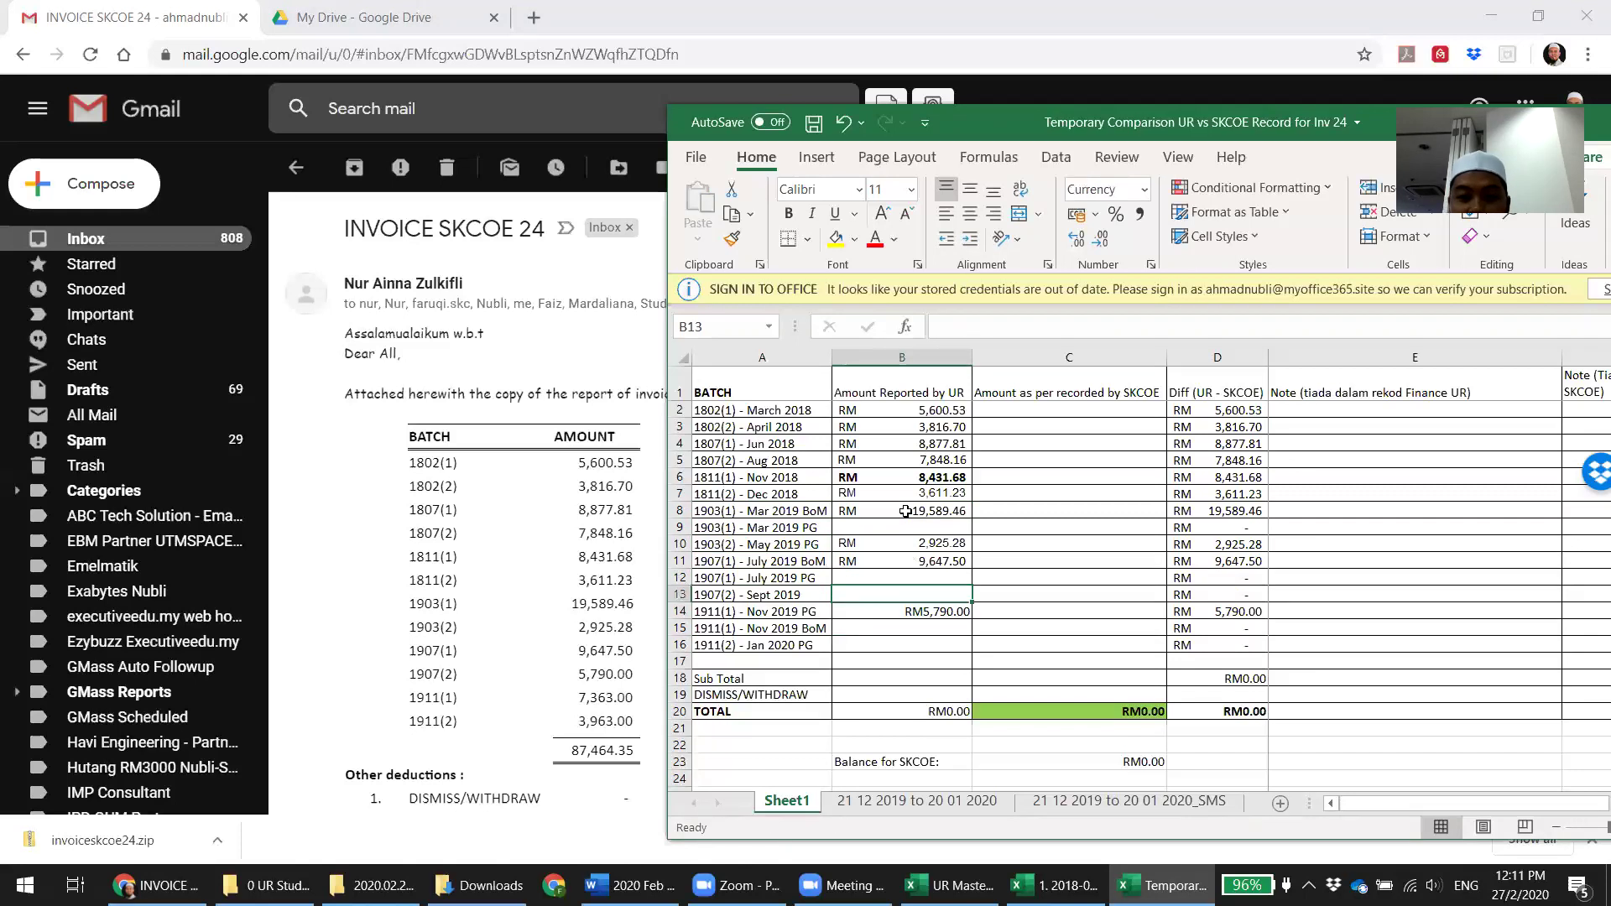
key("ctrl+c")
key("Up")
key("ctrl+v")
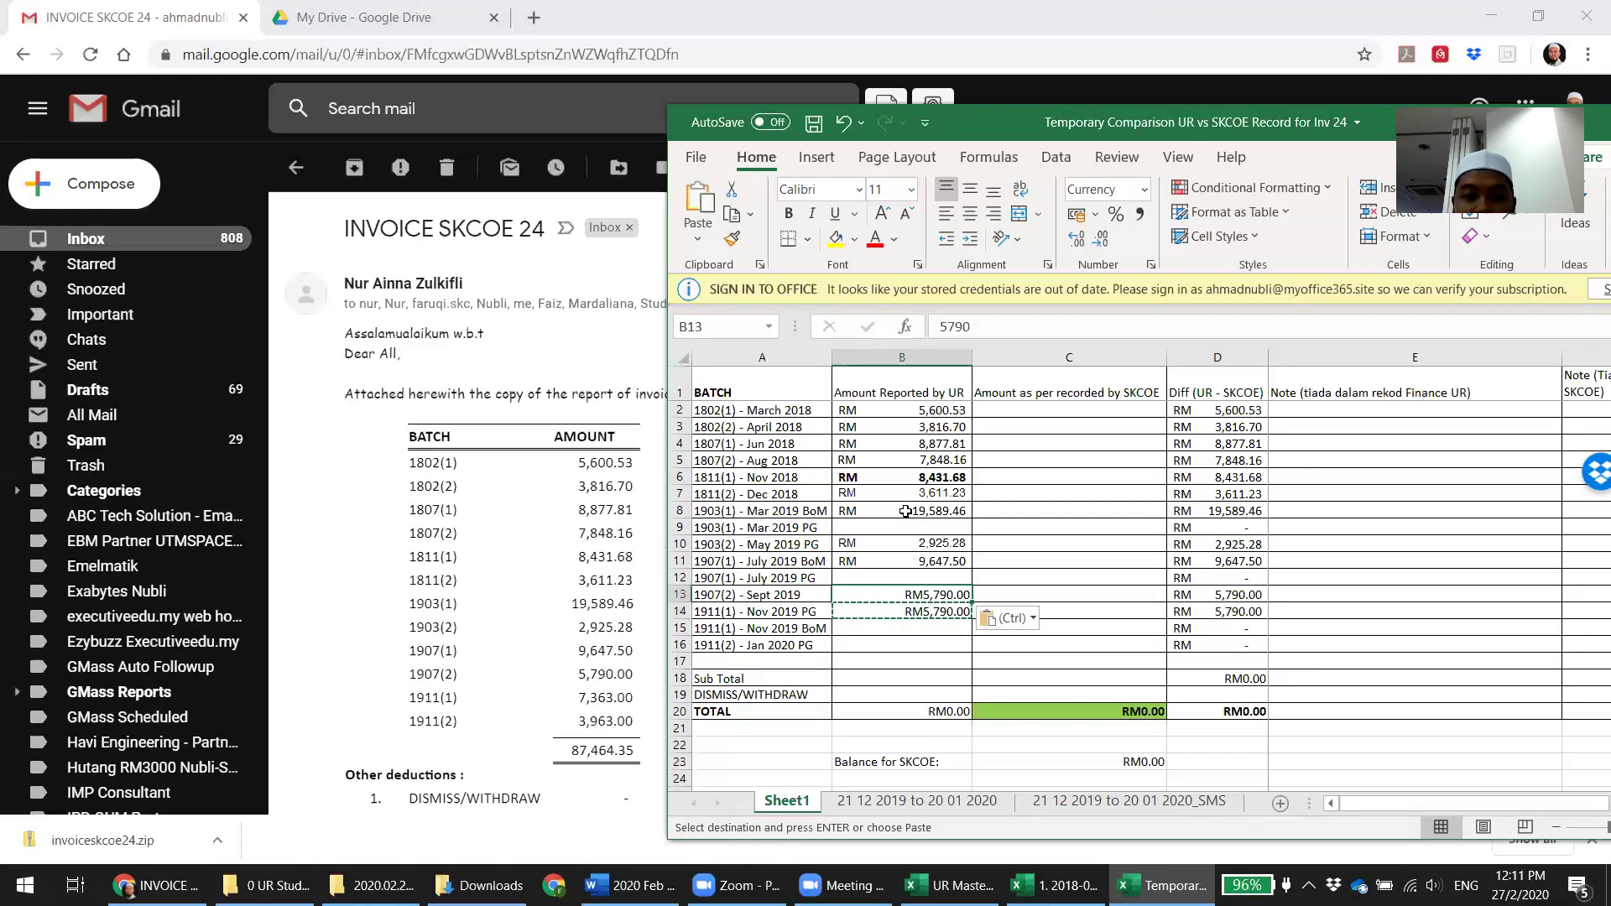
key("Escape")
key("Down")
key("Up")
key("Down")
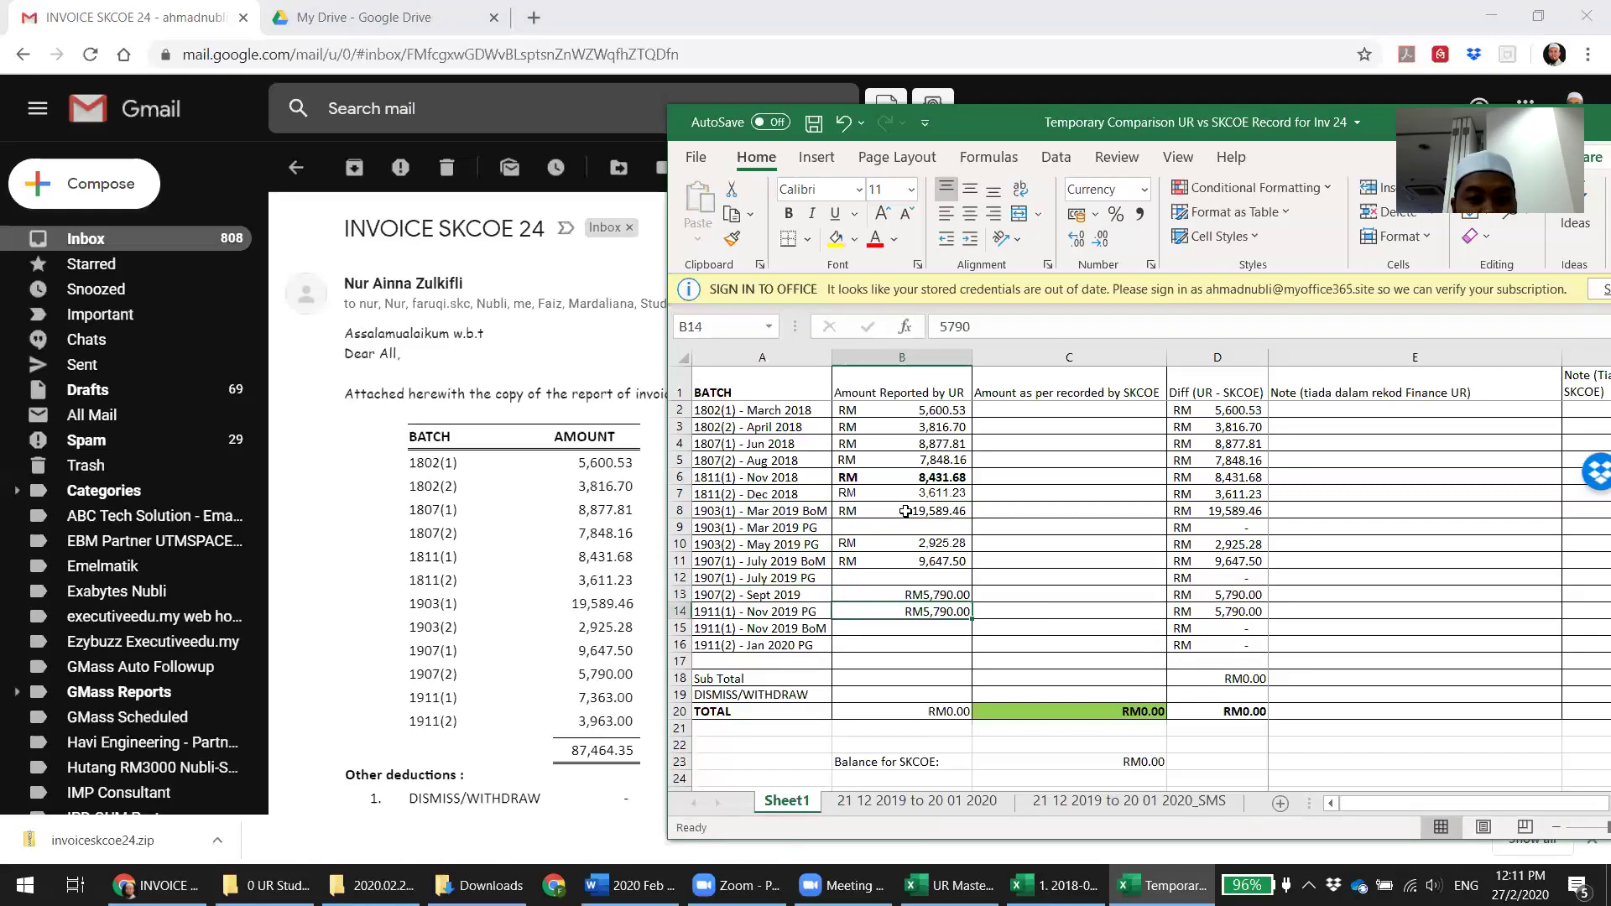
key("Up")
key("Delete")
key("Down")
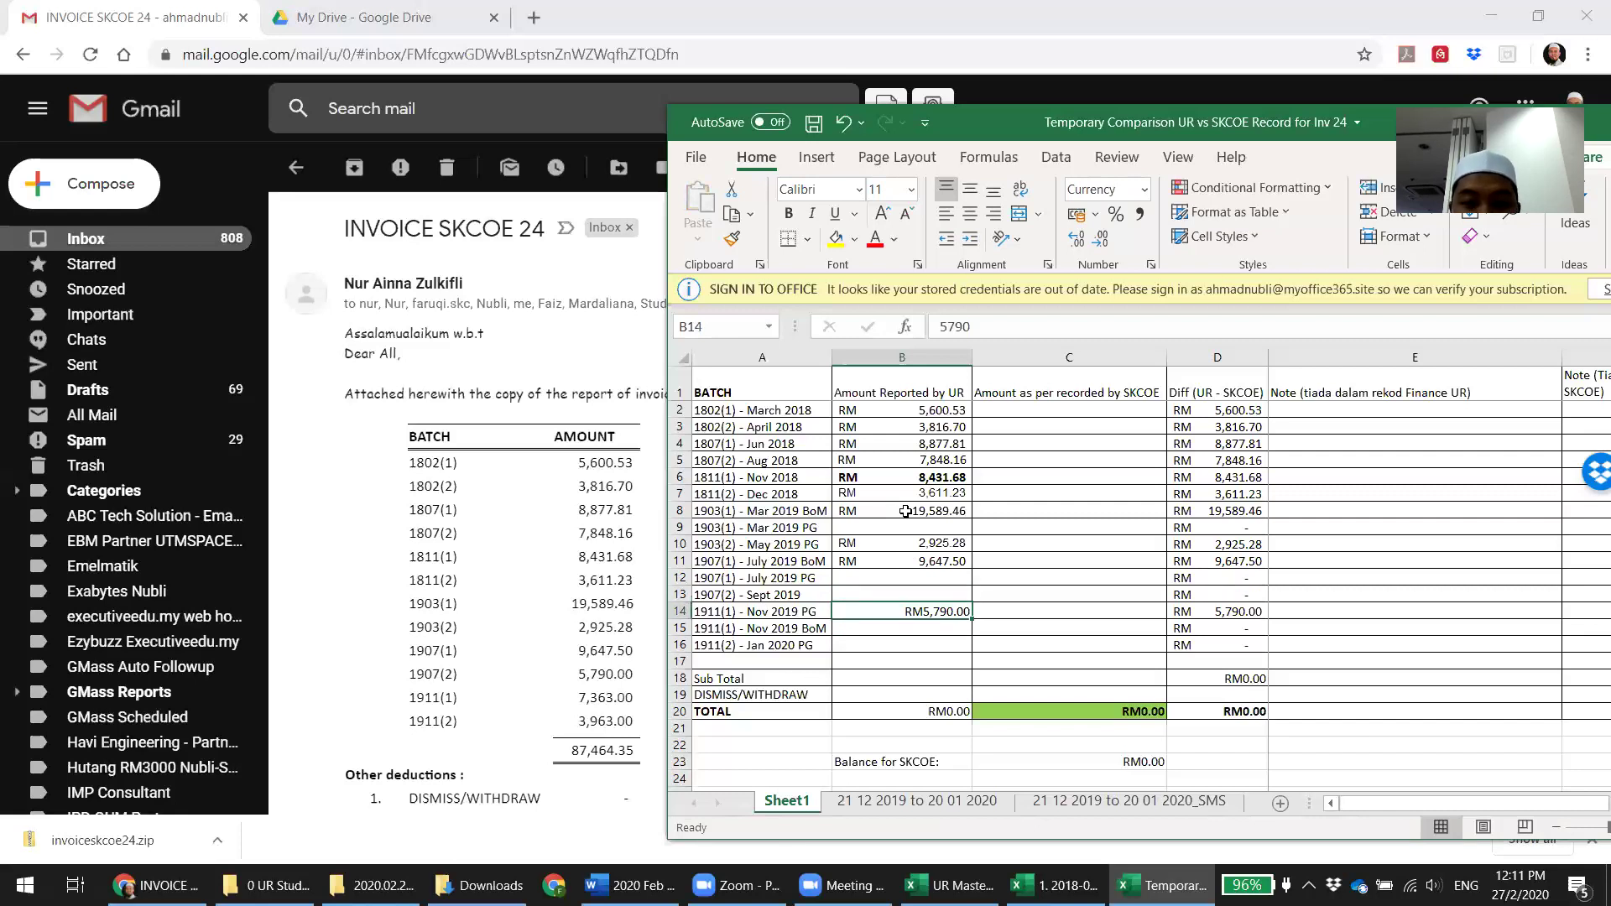
Move 5,790.00 up into the Sept 2019 row and clear it from the Nov 2019 row
key("Up")
key("Up")
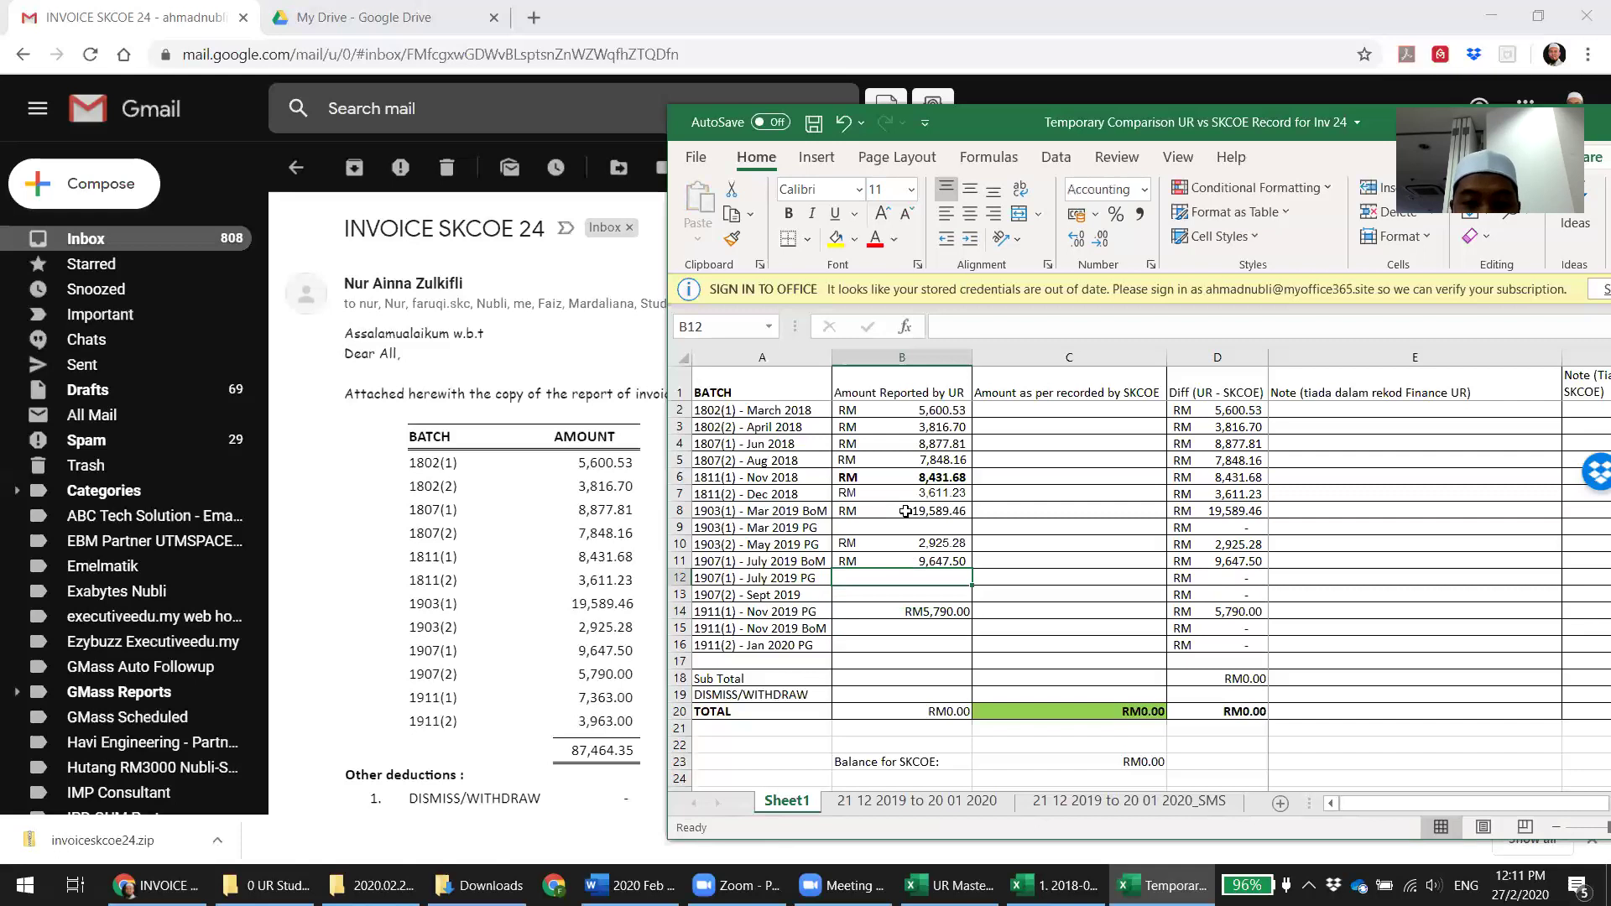
key("Up")
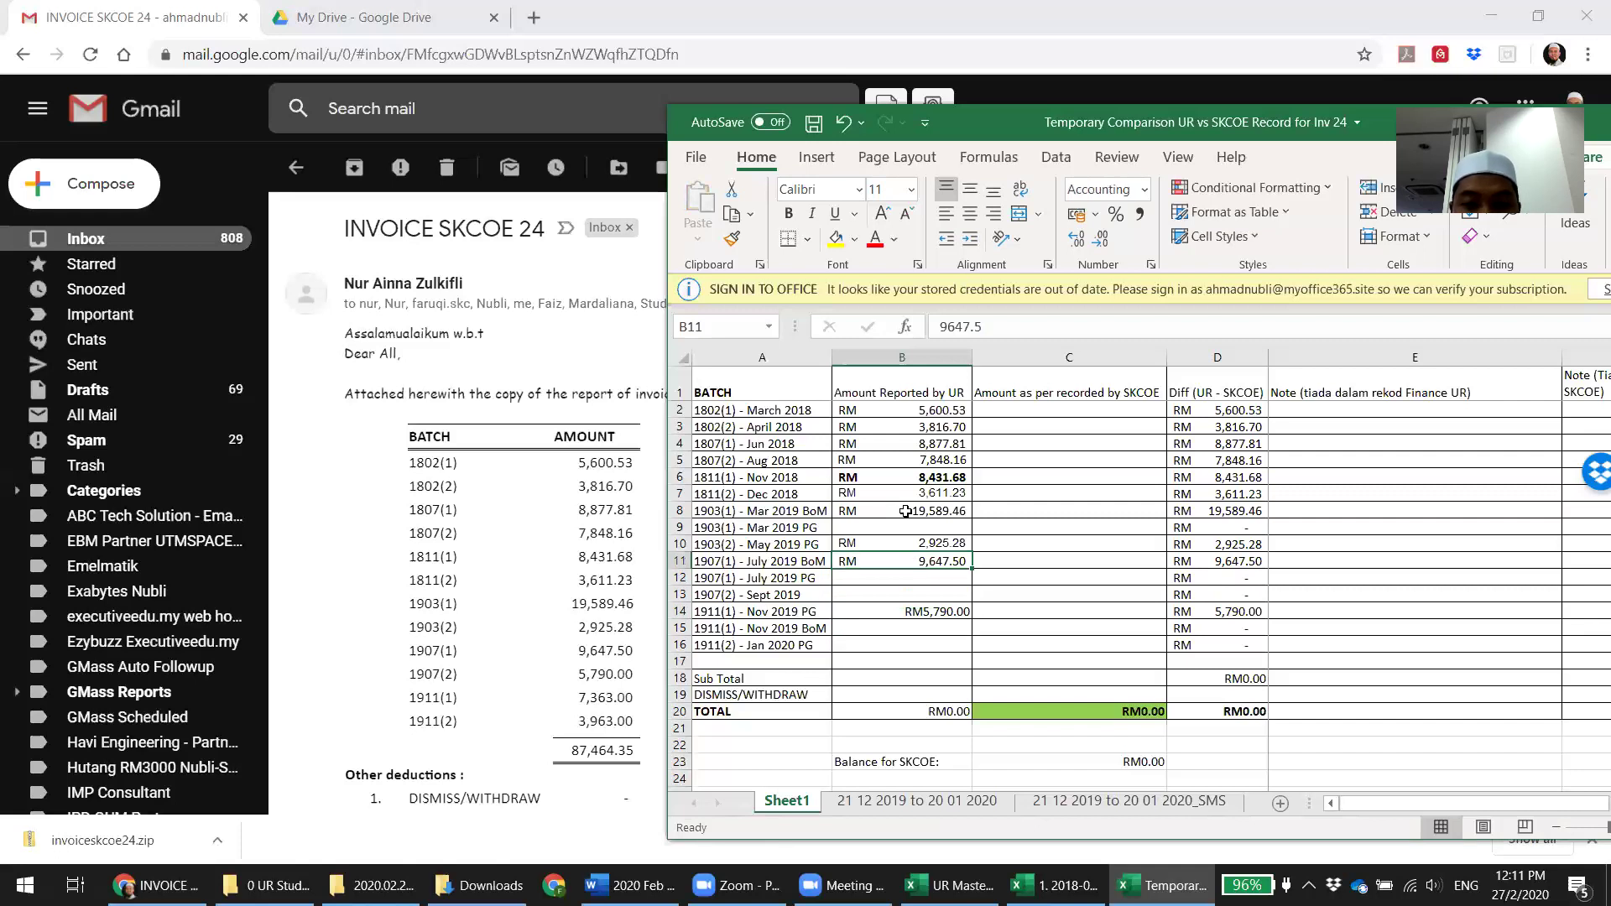
key("Down")
key("Down")
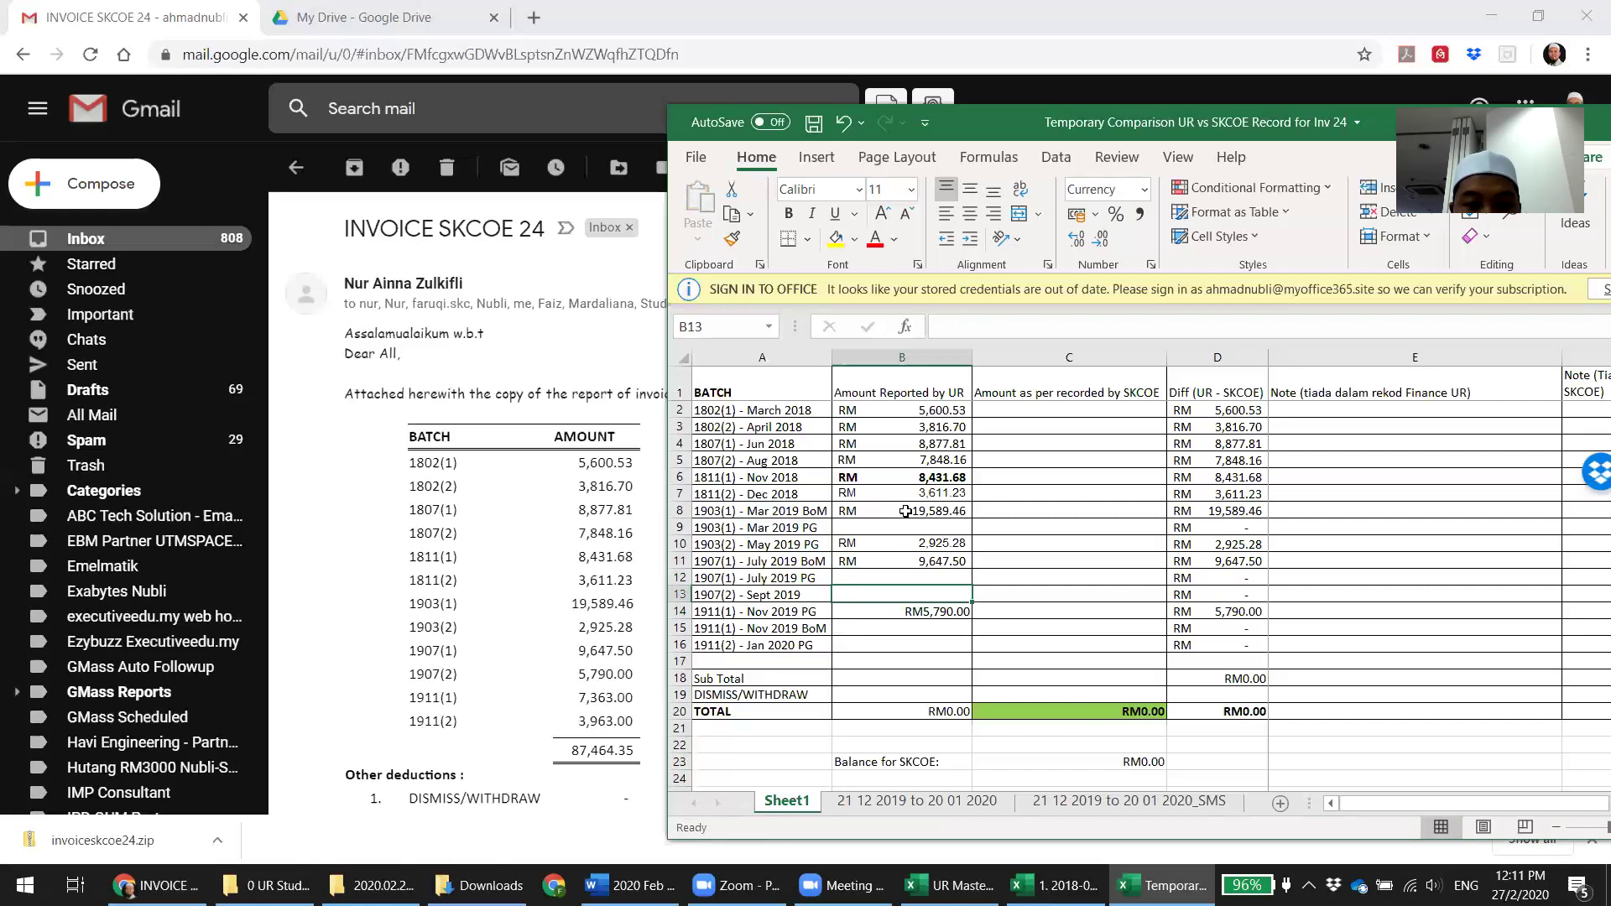
key("Down")
key("ctrl+c")
key("Up")
key("ctrl+v")
key("Down")
key("Delete")
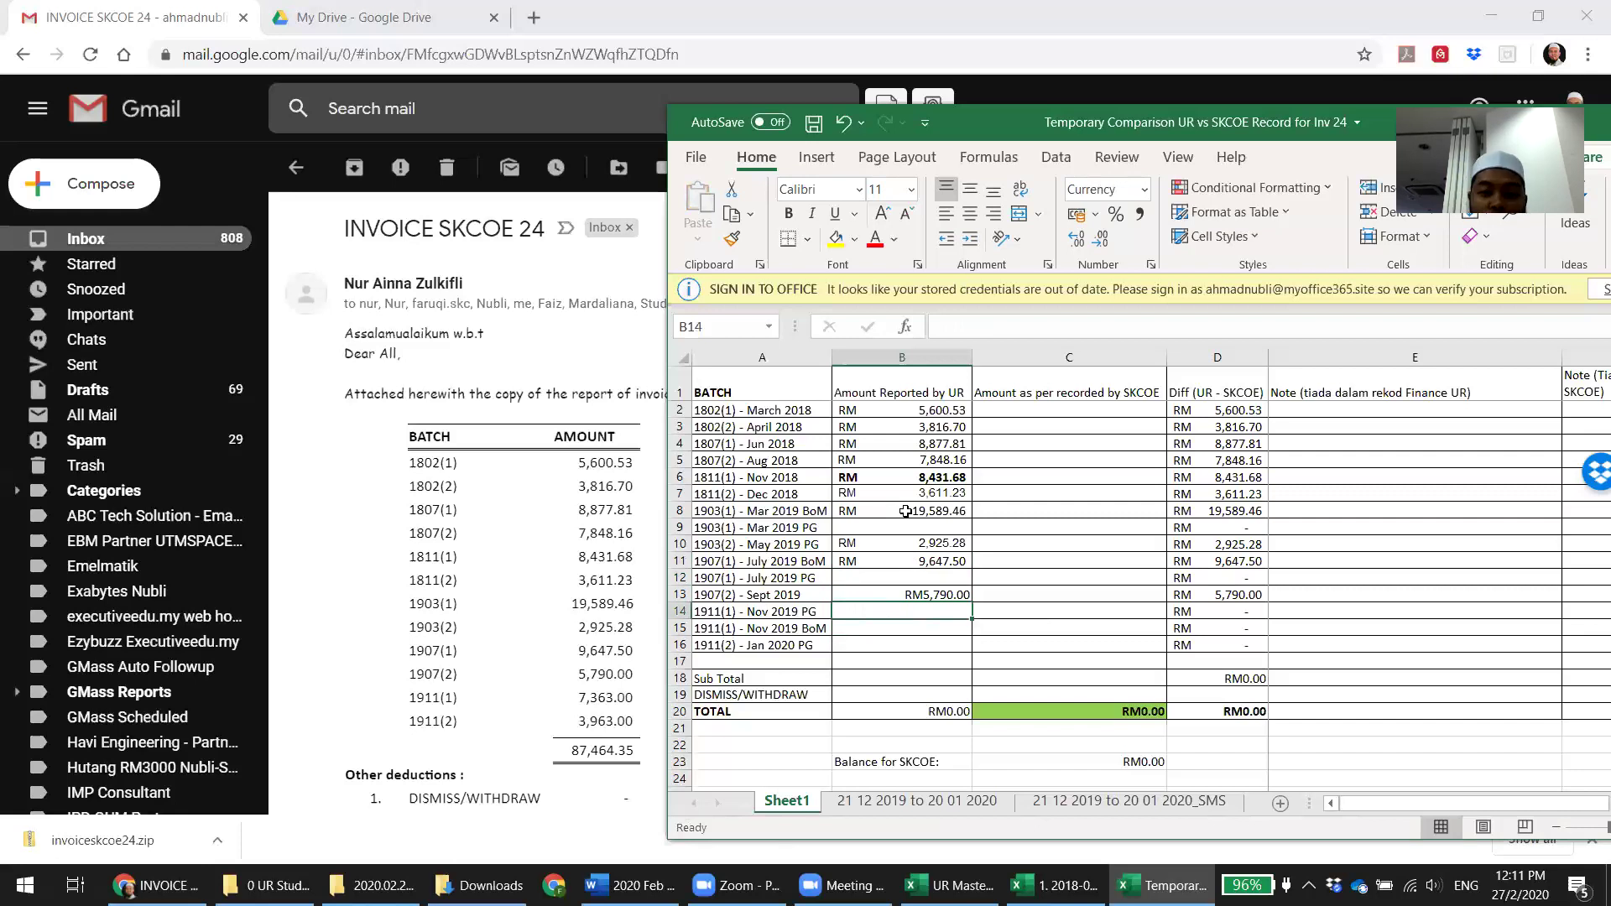
Enter 7,363.00 for batch 1911(1) and 3,963.00 for batch 1911(2)
type("7,363")
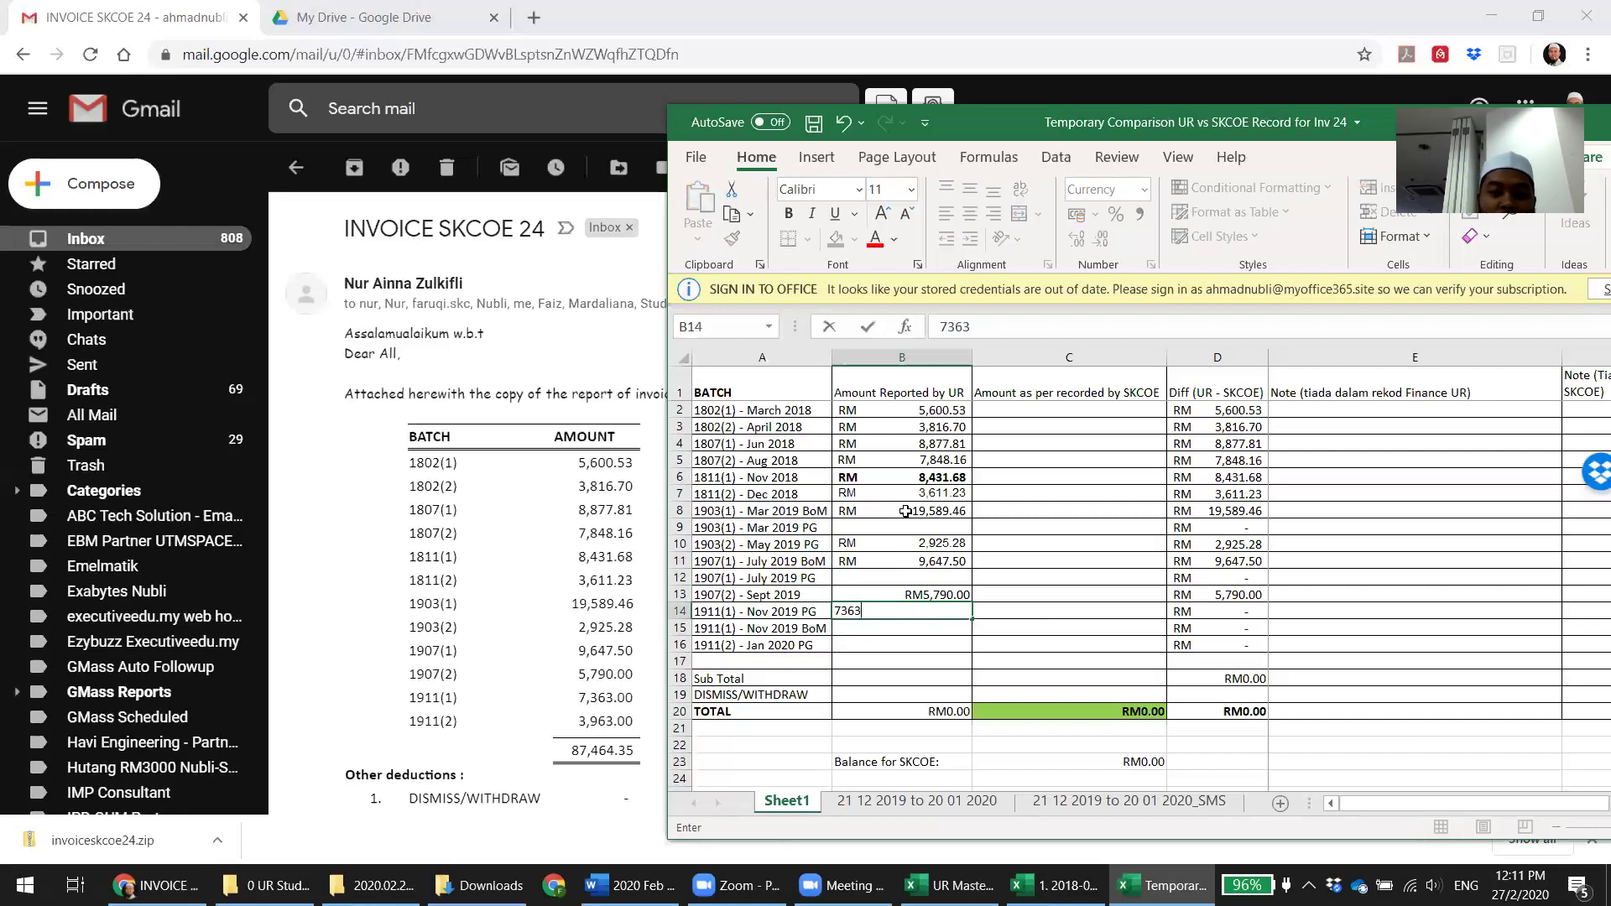
key("Return")
key("Return")
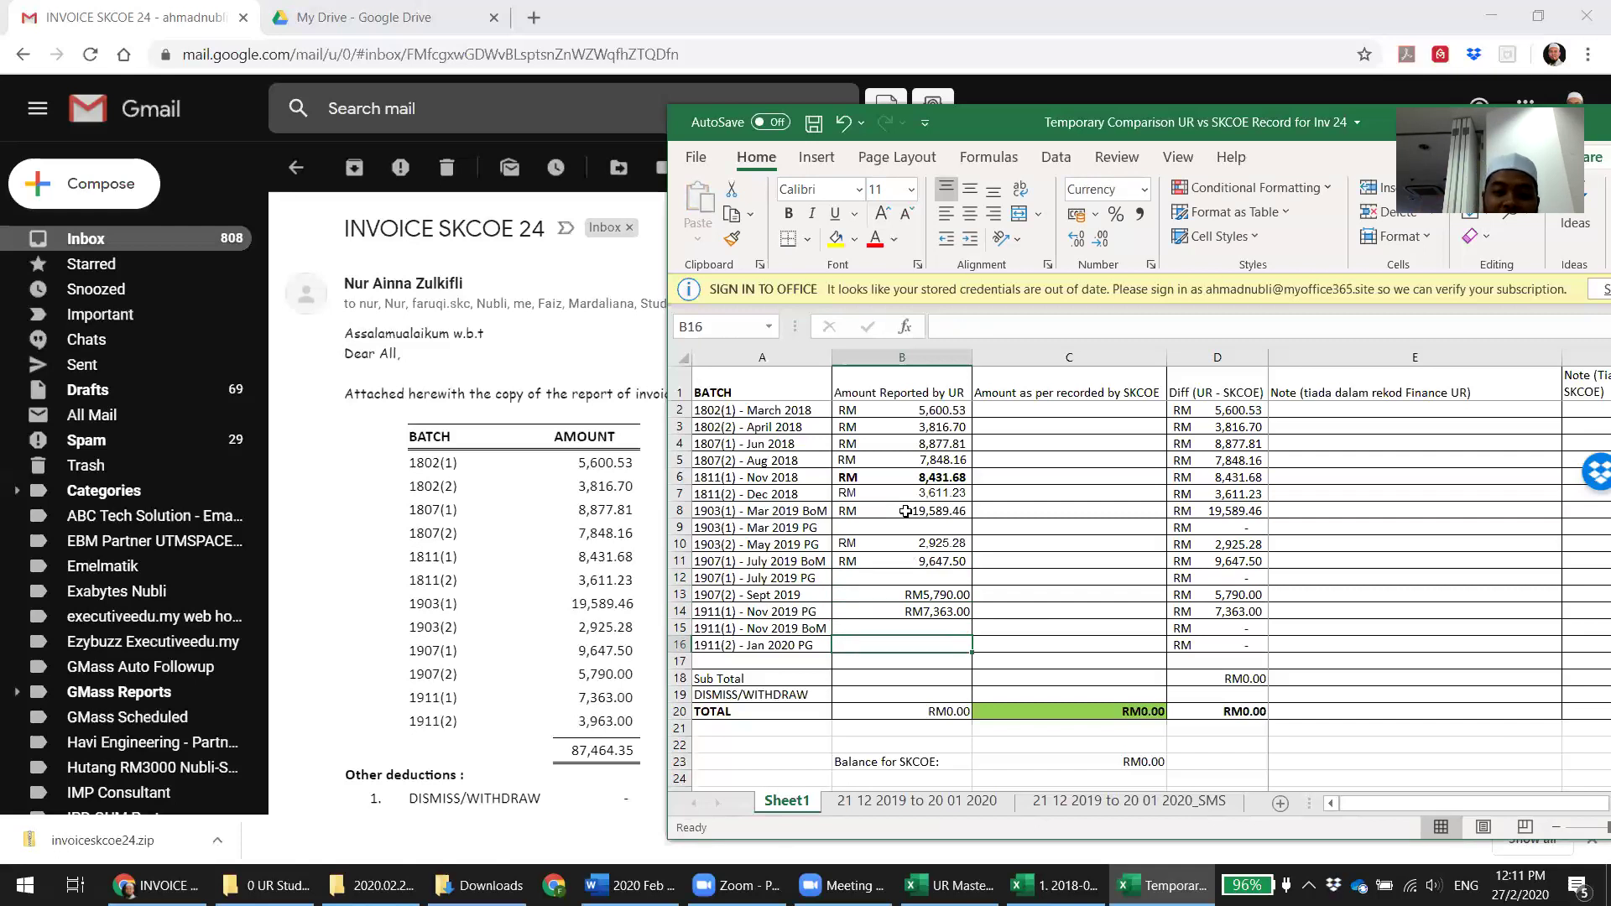
type("3")
type("6")
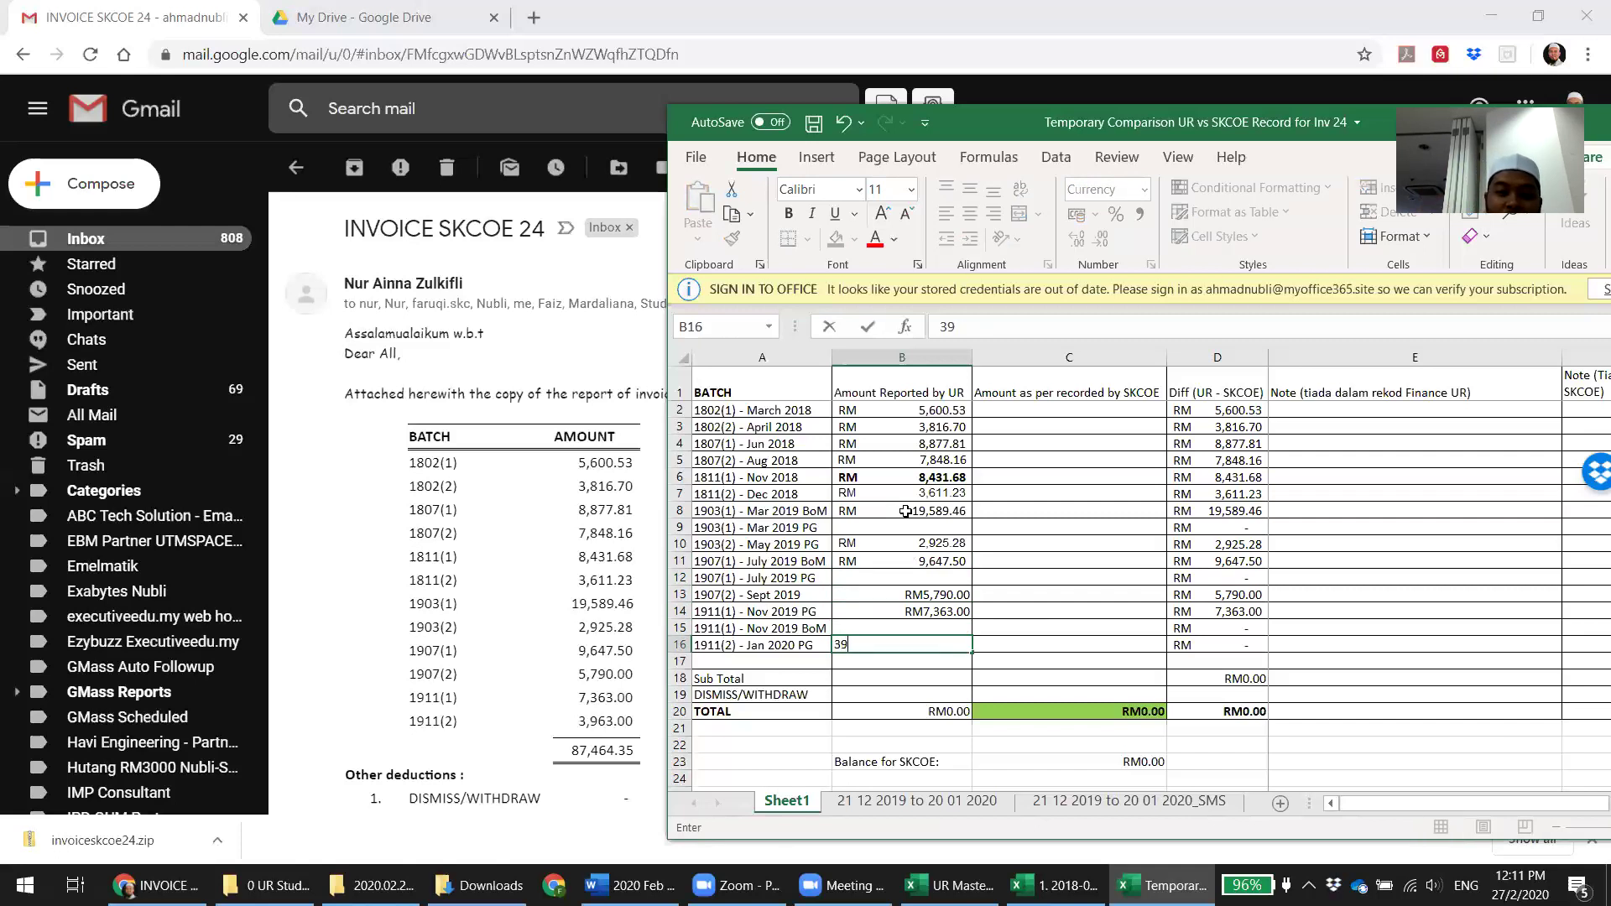
type("63")
key("Return")
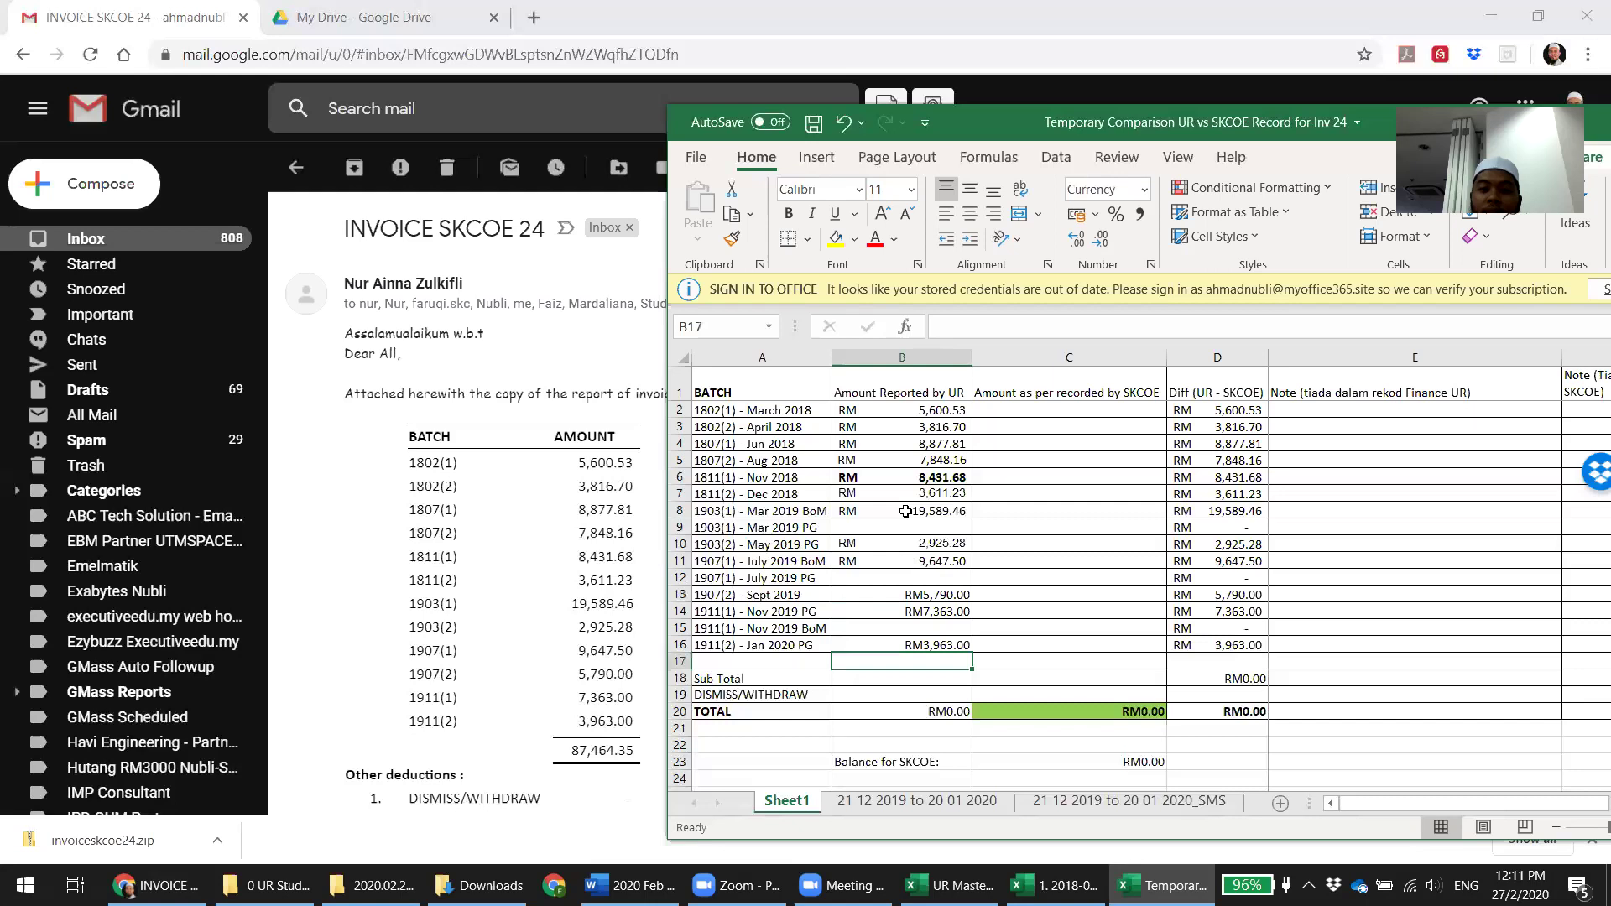
key("Down")
key("Down")
key("Down")
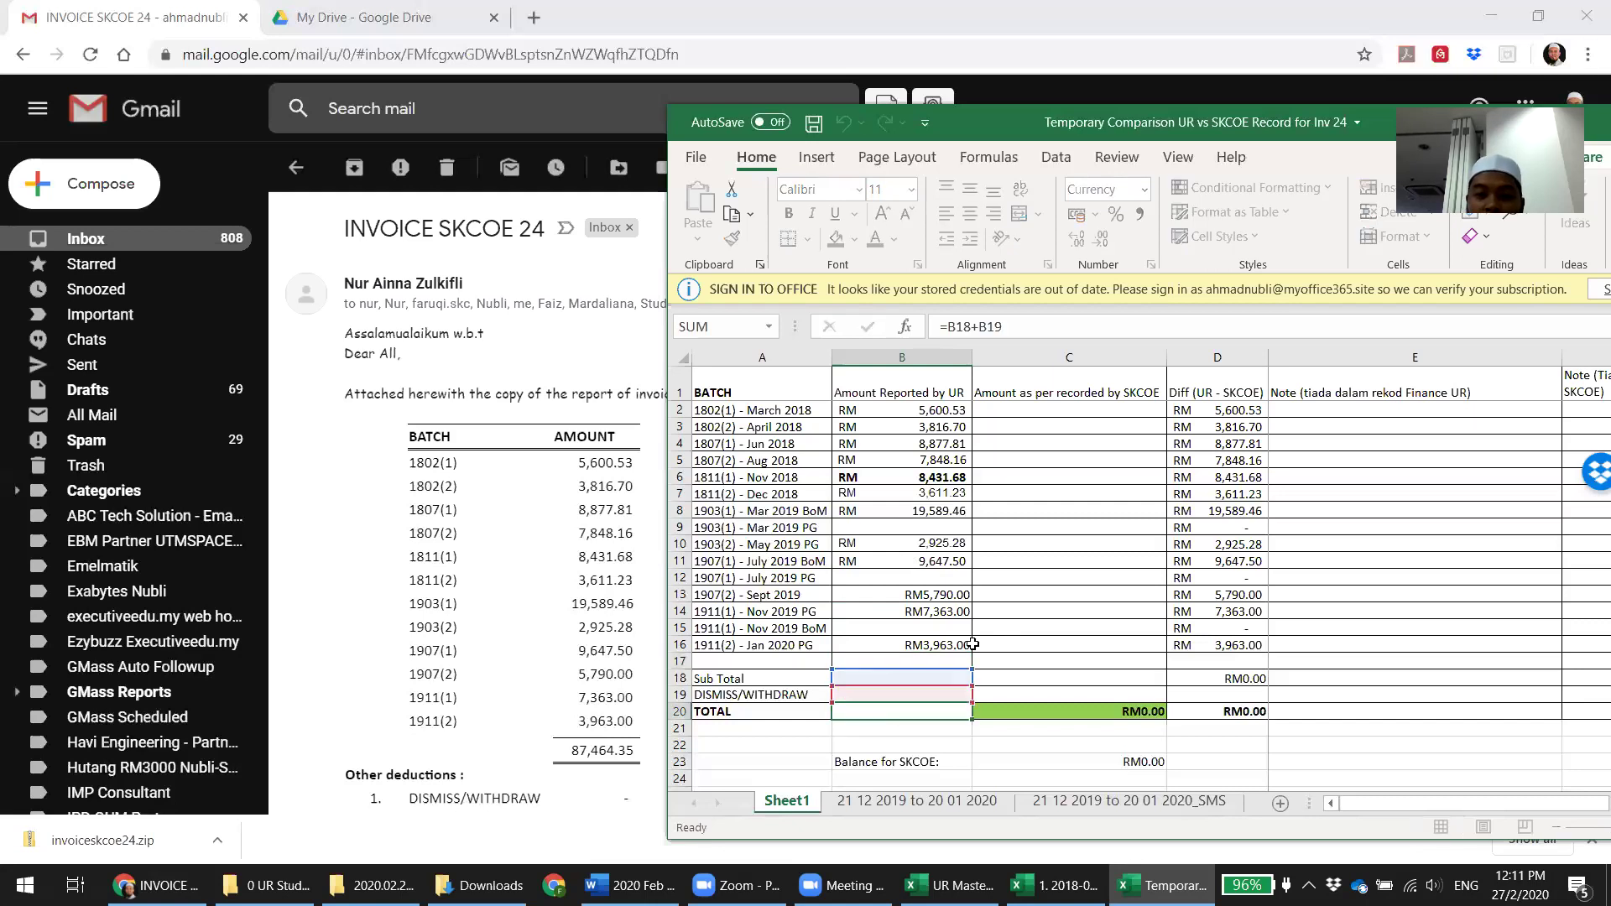
Put =SUM(B2:B16) in Sub Total cell B18, totalling RM87,464.35, then switch to the master report
left_click(930, 678)
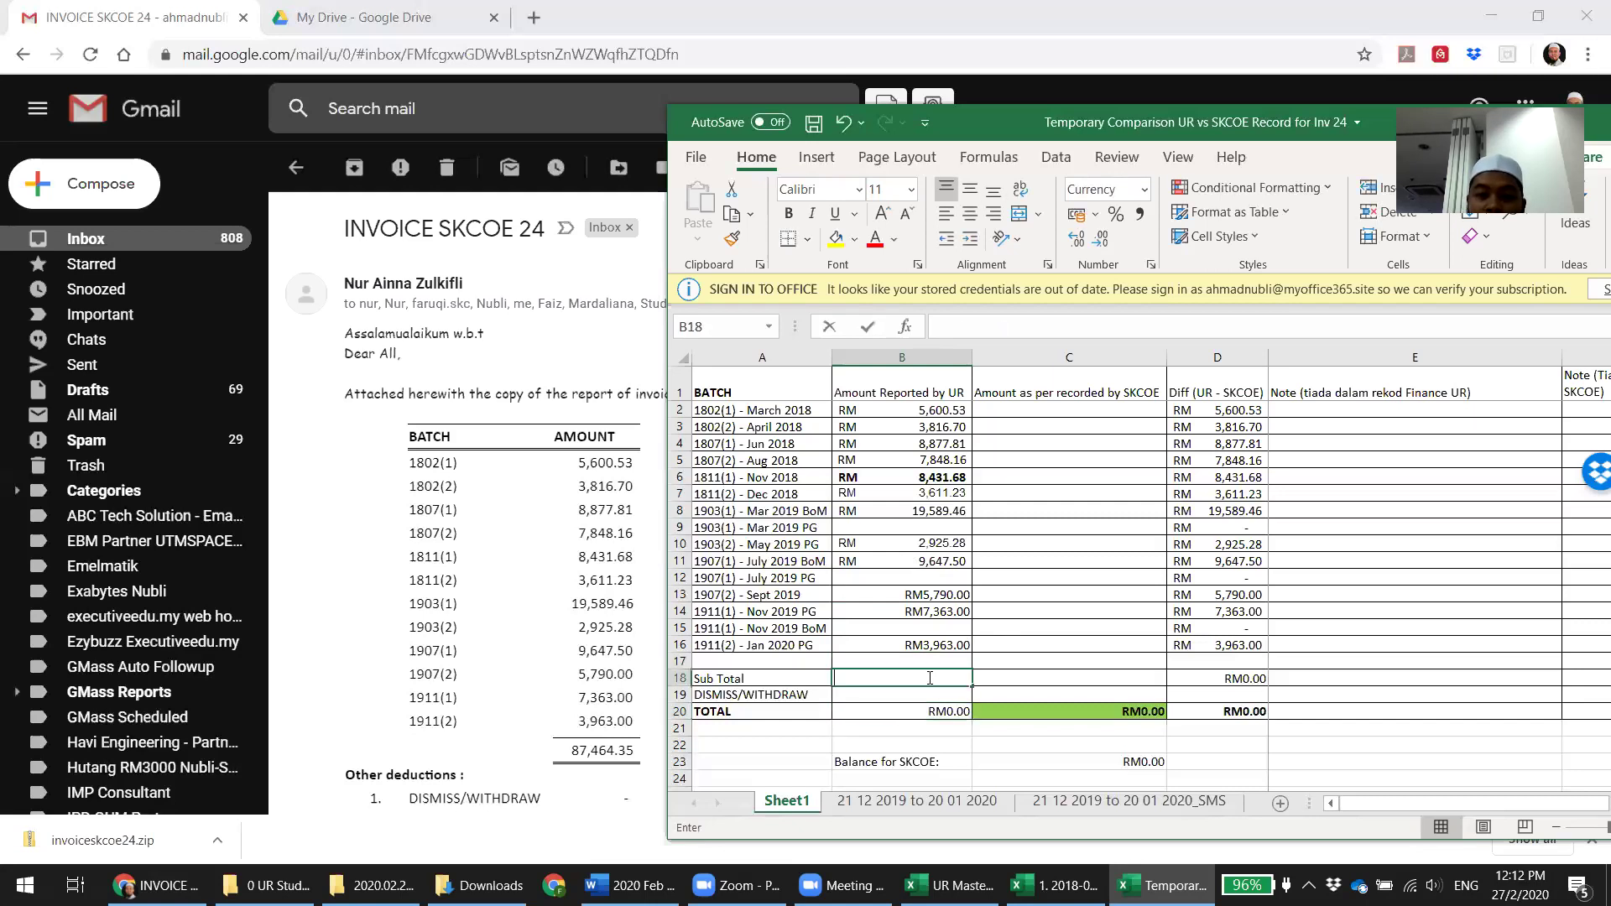
key("BackSpace")
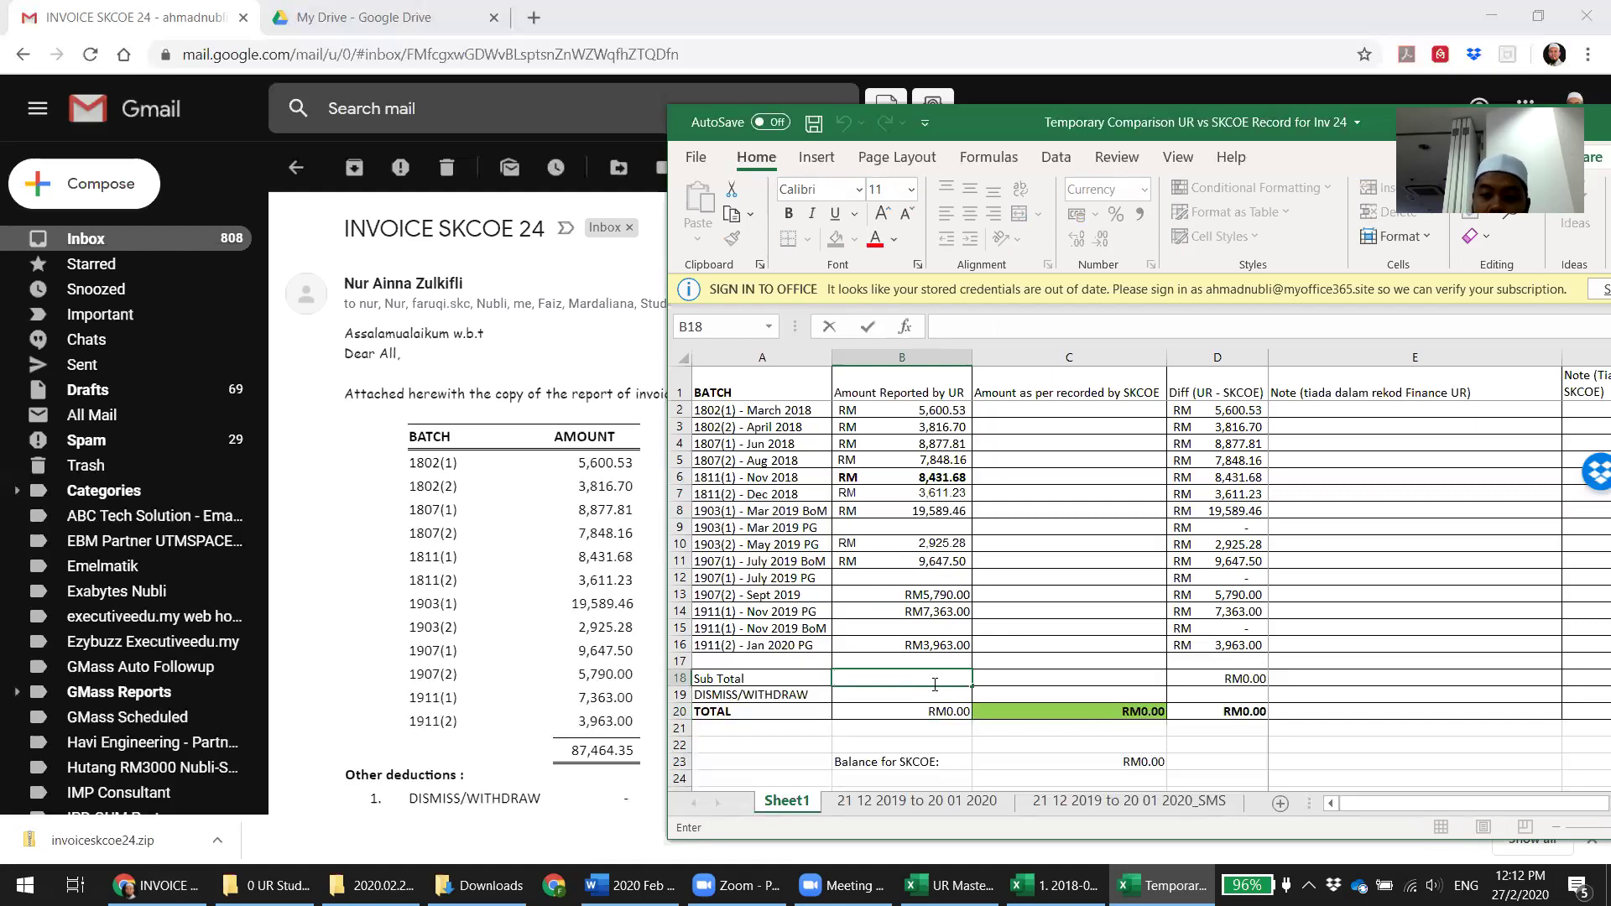
type("=sum(")
key("Up")
key("Up")
key("Up")
key("Up")
key("Up")
key("Up")
key("Up")
key("Up")
key("Up")
key("Up")
key("Up")
key("Up")
key("Up")
key("Up")
key("Up")
key("Up")
key("shift+Down")
key("shift+Down")
key("shift+Down")
key("shift+Down")
key("shift+Down")
key("shift+Down")
key("shift+Down")
key("shift+Down")
key("shift+Down")
key("shift+Down")
key("shift+Down")
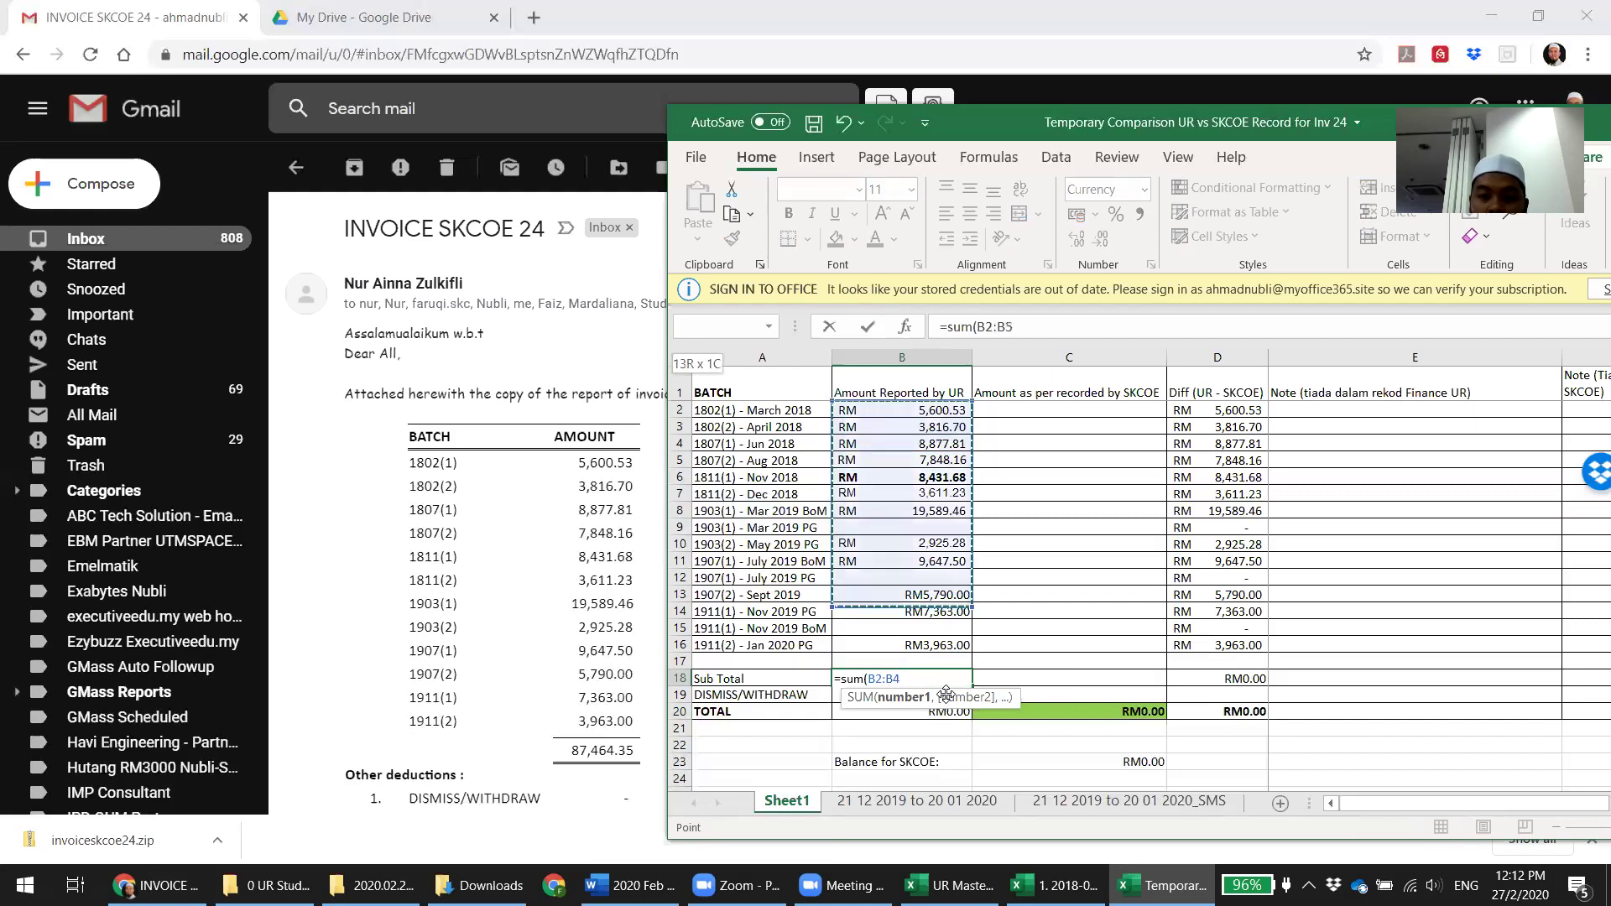
key("shift+Down")
key("shift+Down")
key("shift+Down")
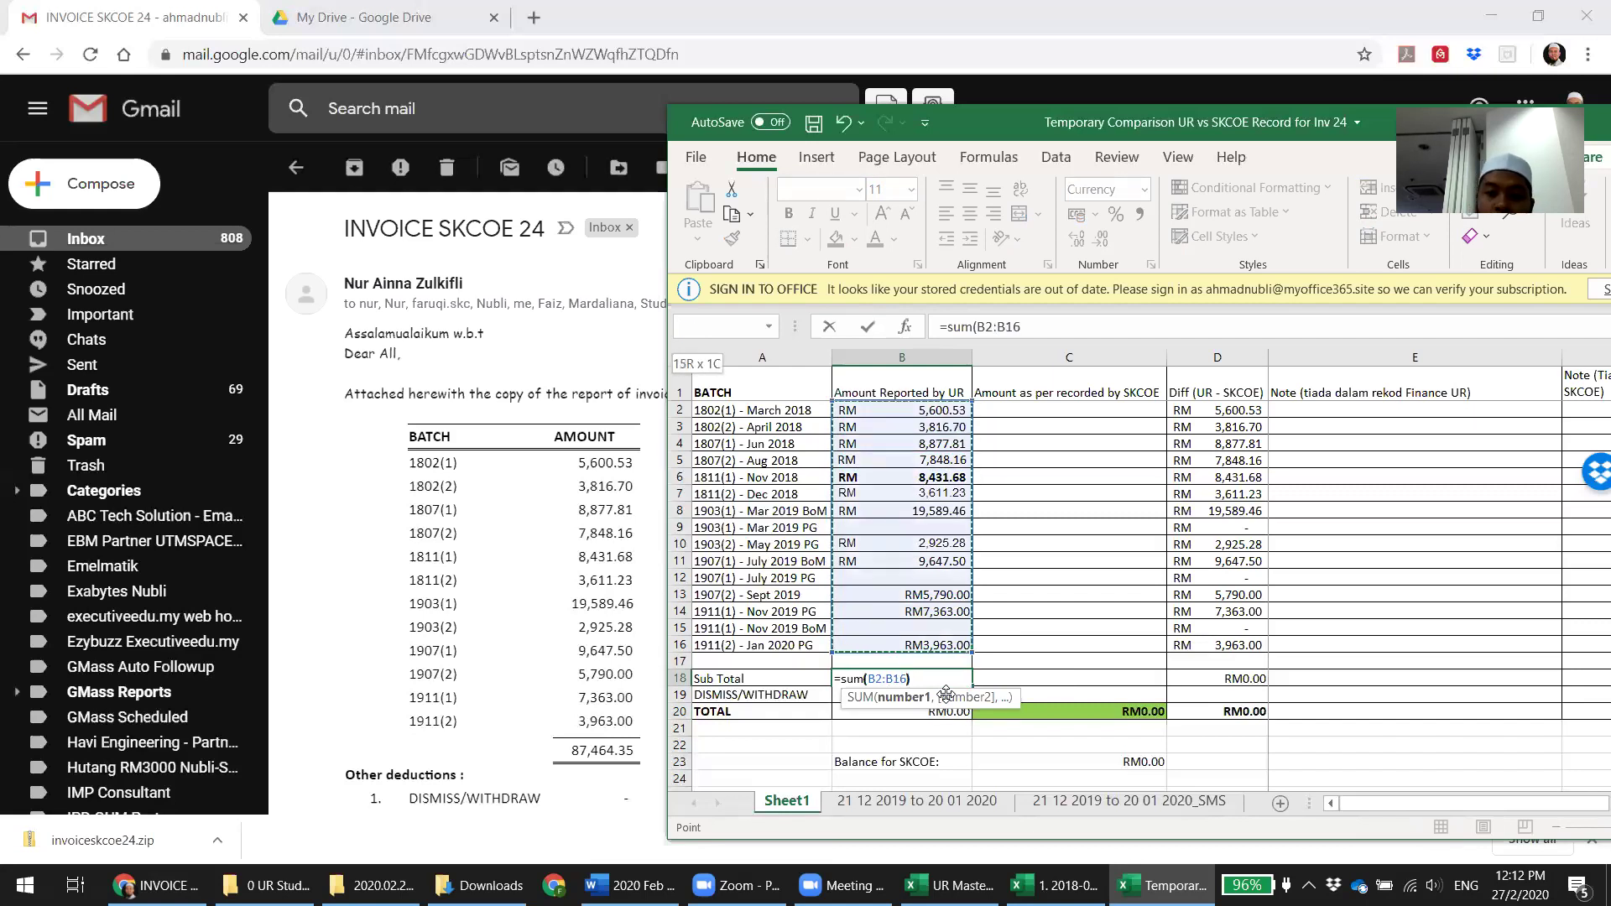
key("Return")
key("Up")
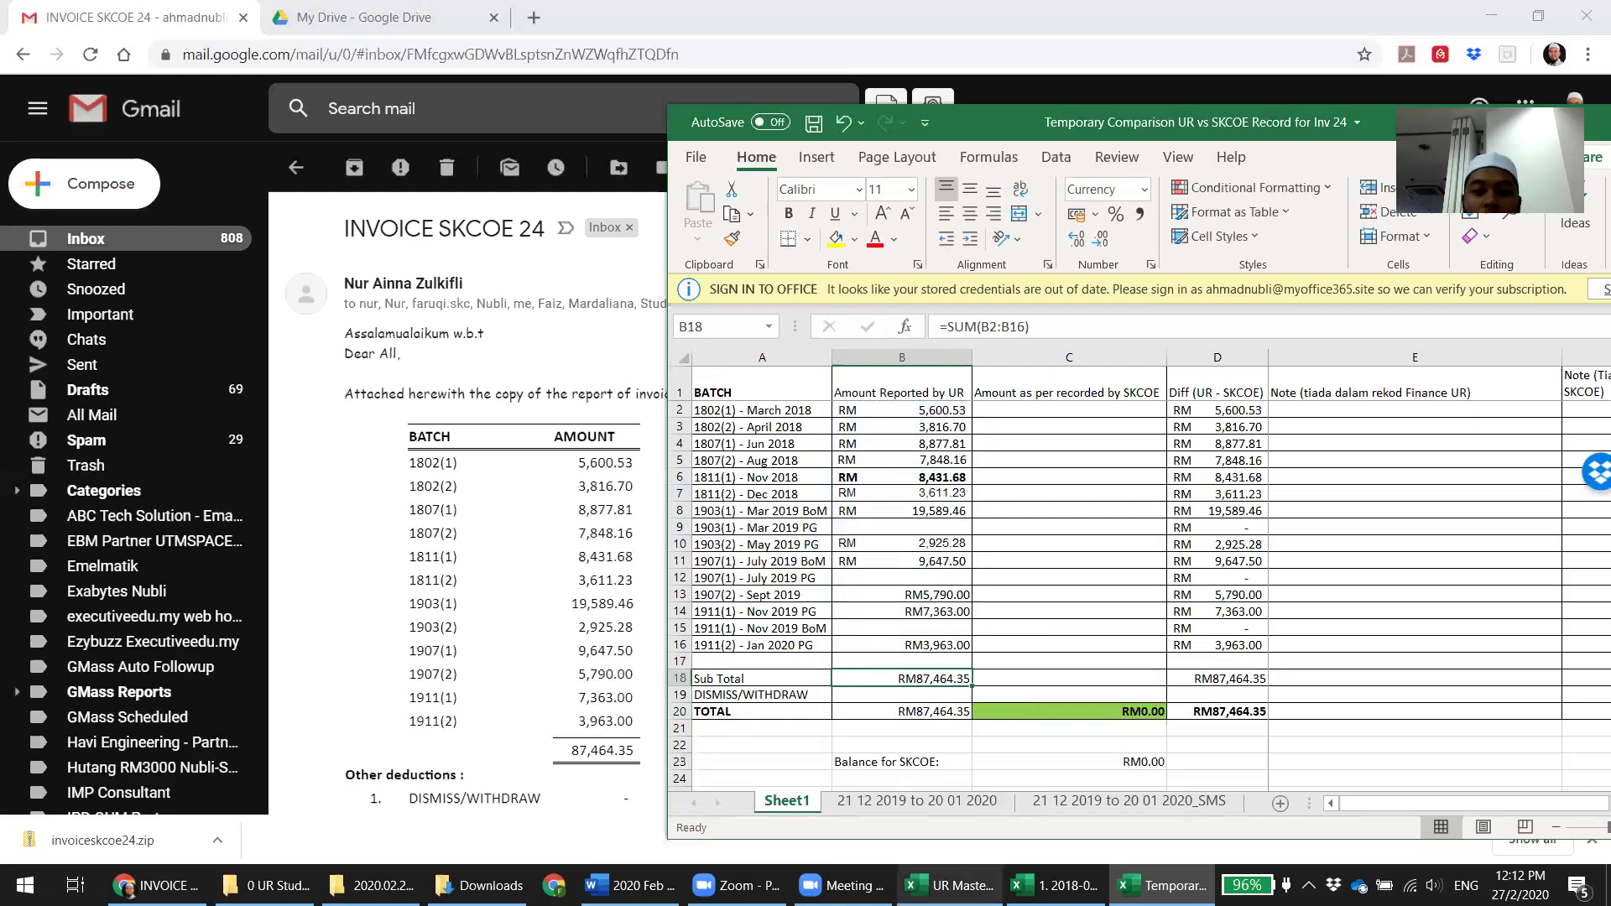
key("alt+Tab")
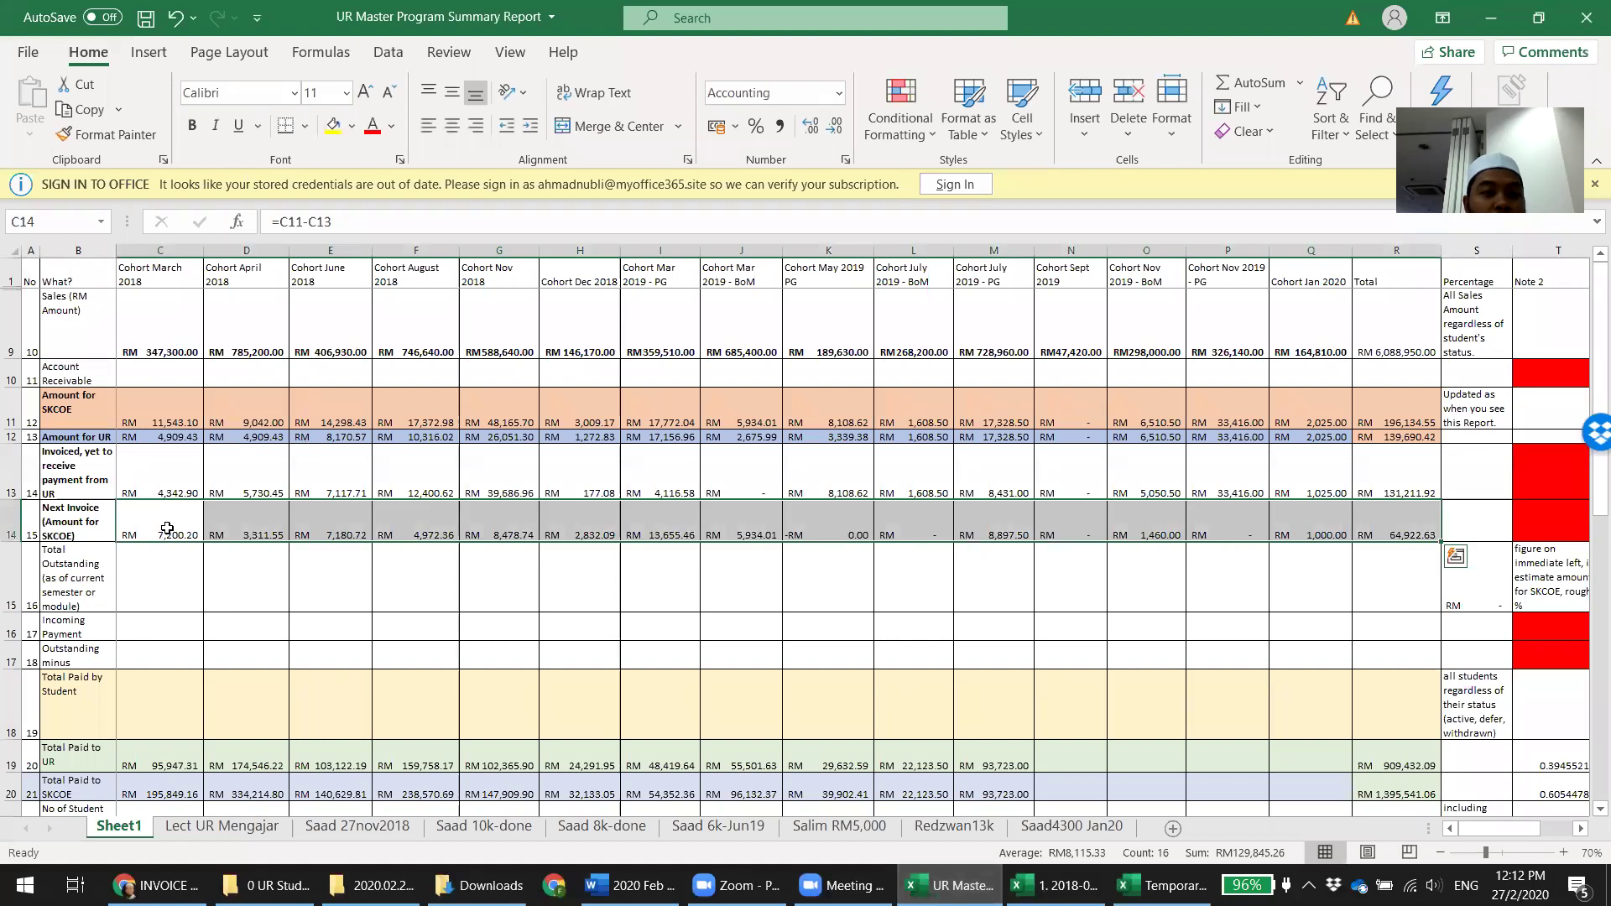
Check the March 2018 invoiced and Next Invoice amounts in the master report
left_click(167, 529)
key("Left")
key("Right")
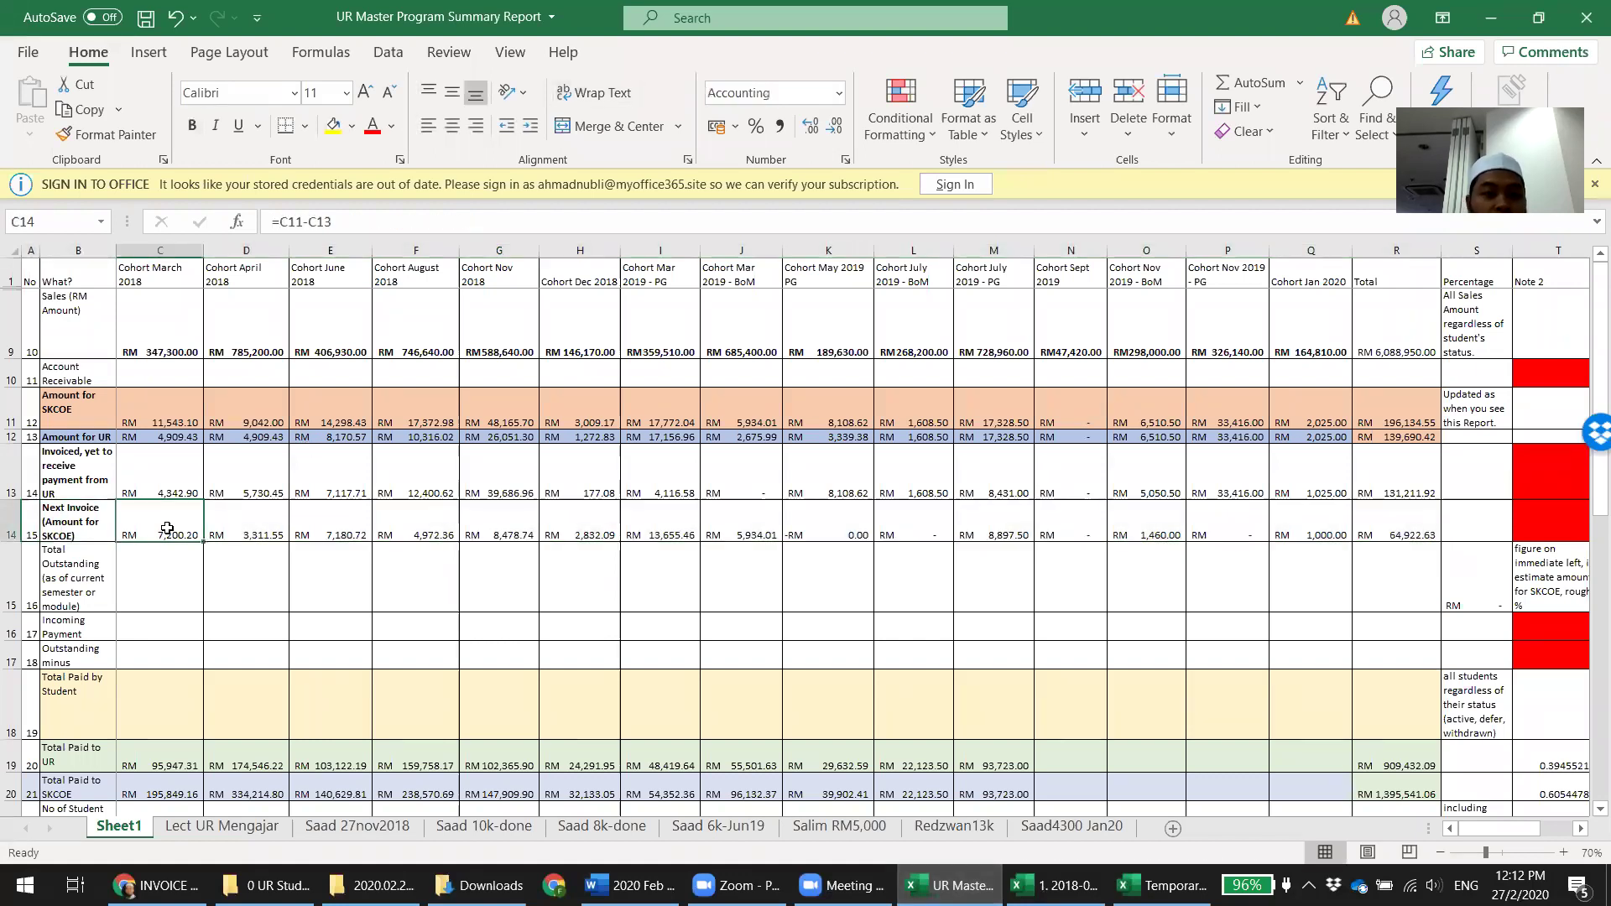
left_click(159, 469)
key("Down")
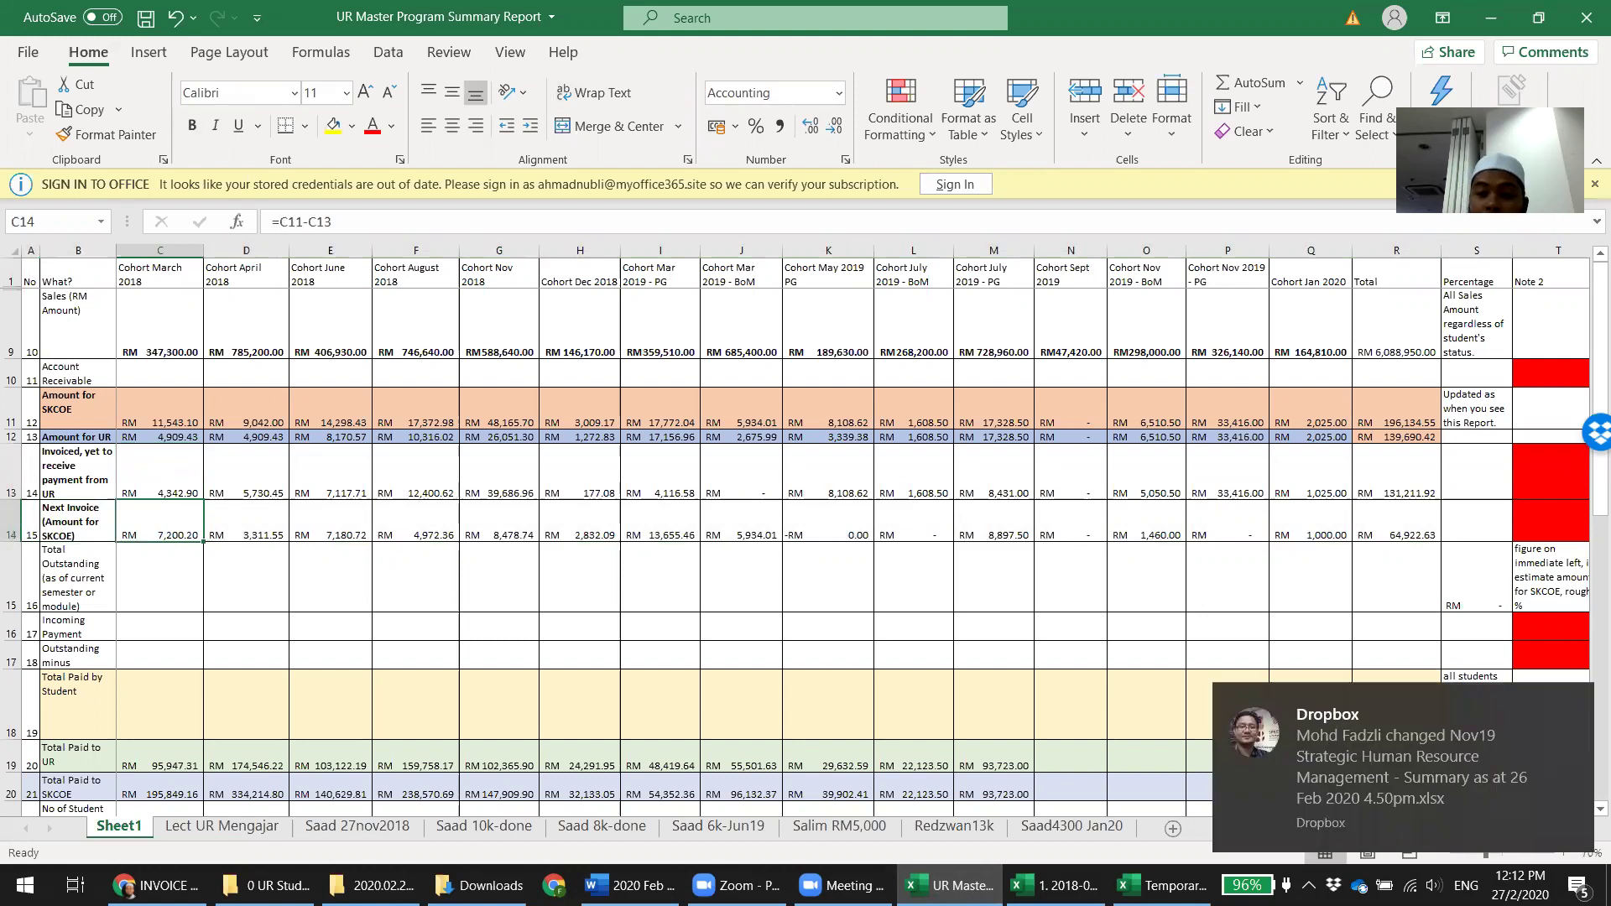
Enter 7,200.20 as the SKCOE amount for batch 1802(1) in the comparison sheet
left_click(1175, 882)
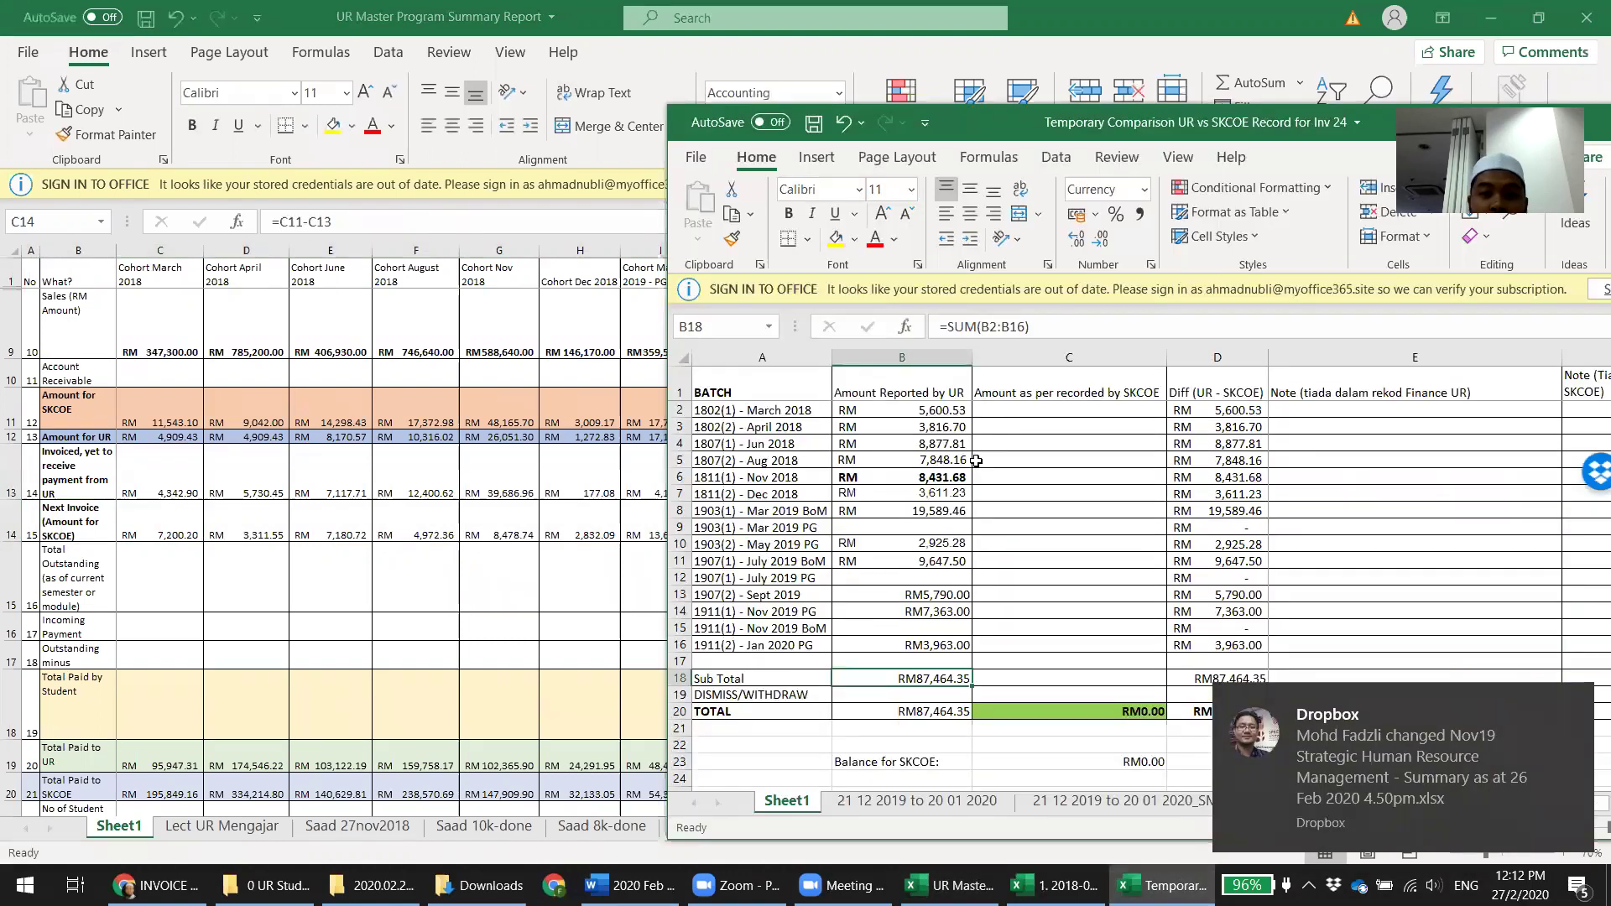
left_click(1000, 411)
type("7,200")
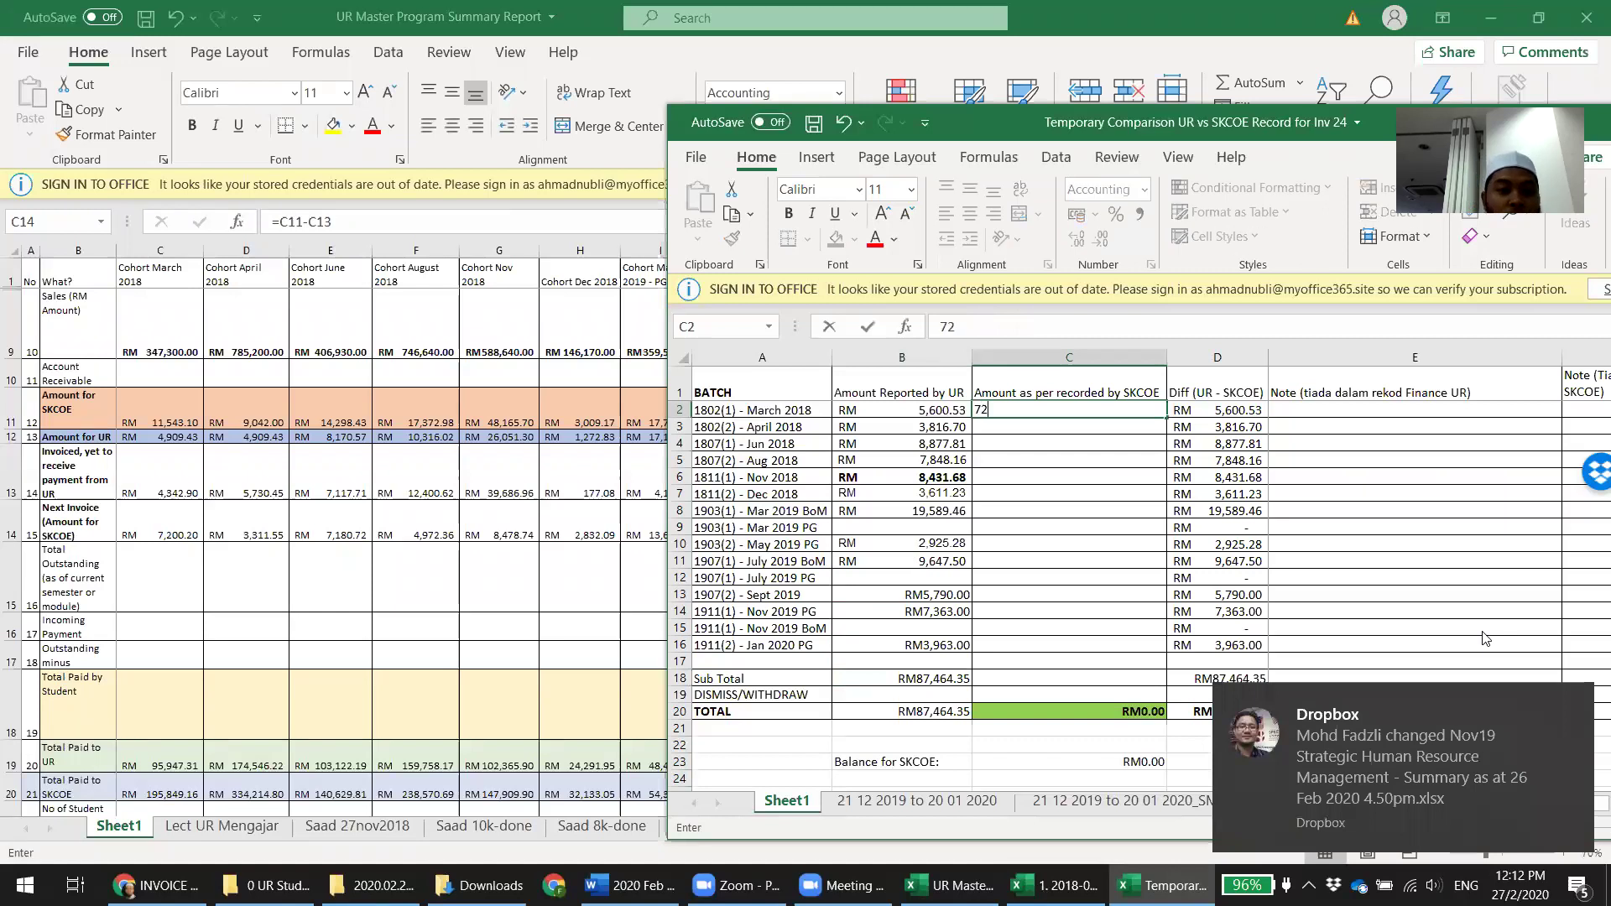
type(".20")
key("Tab")
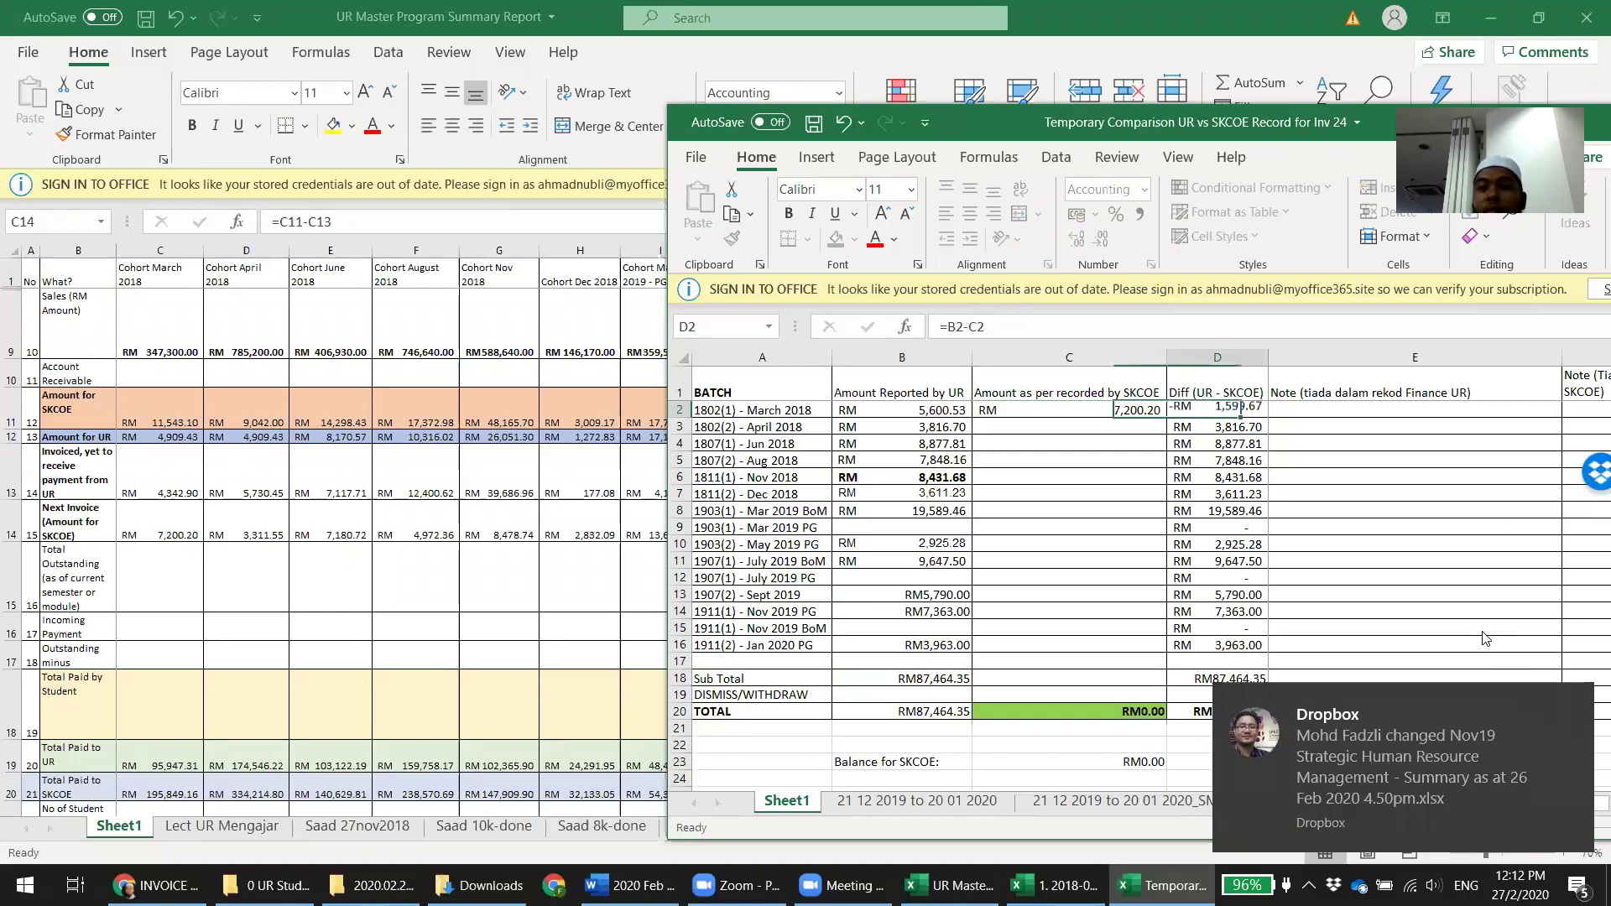
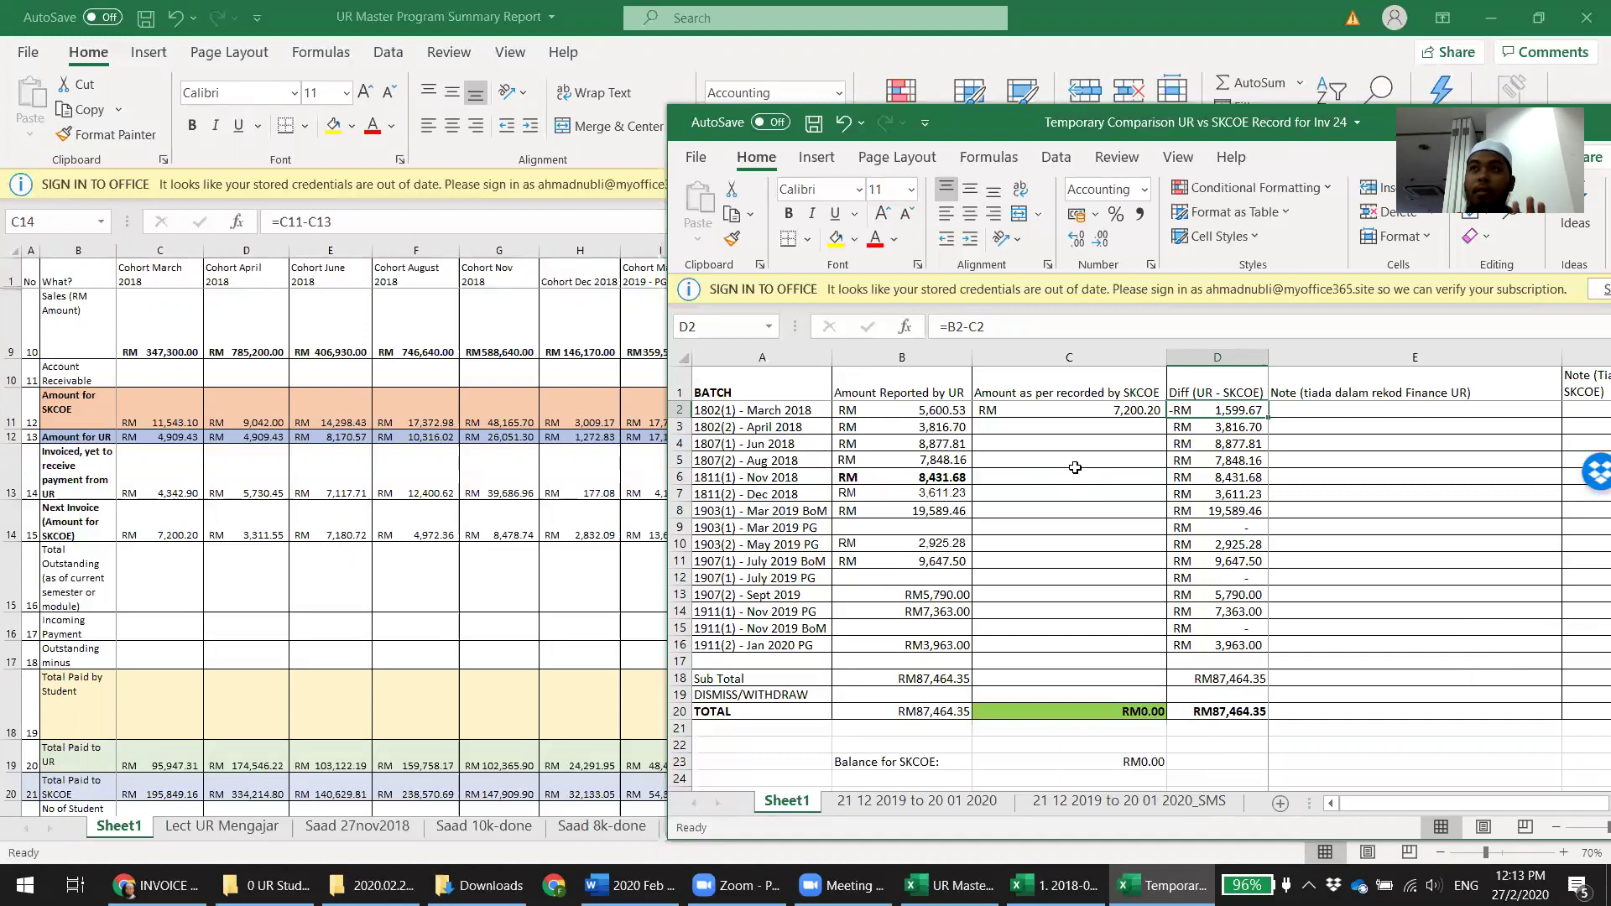
Browse the 0 UR Student Database folder, then return to the 2018-02 intake workbook's Masterlist
left_click(268, 885)
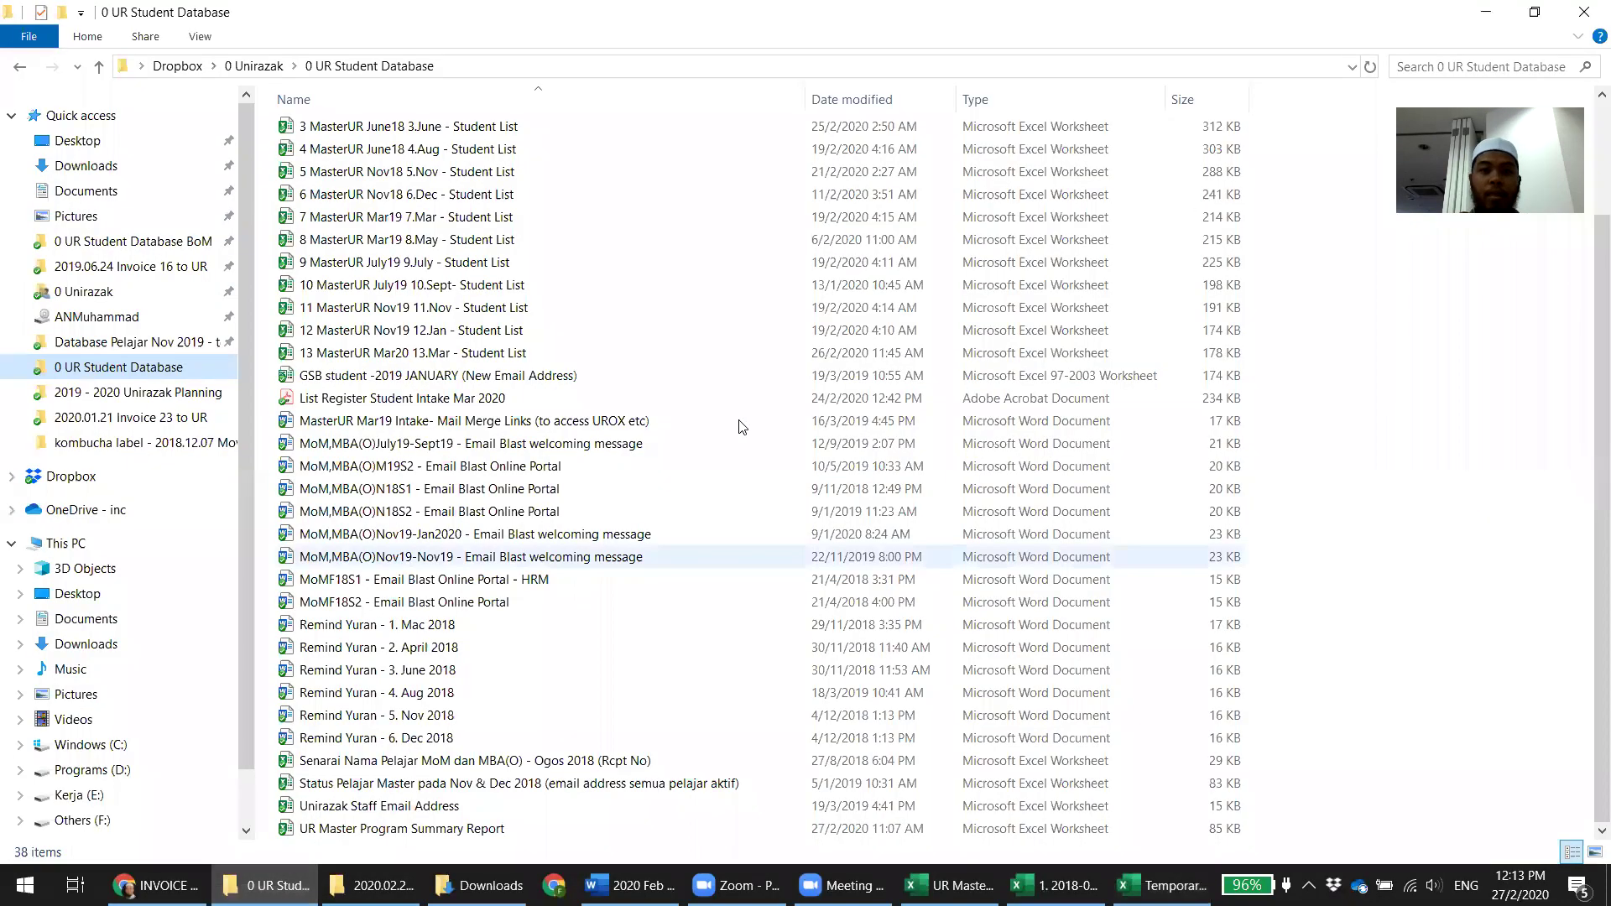
scroll(742, 428, "up", 2)
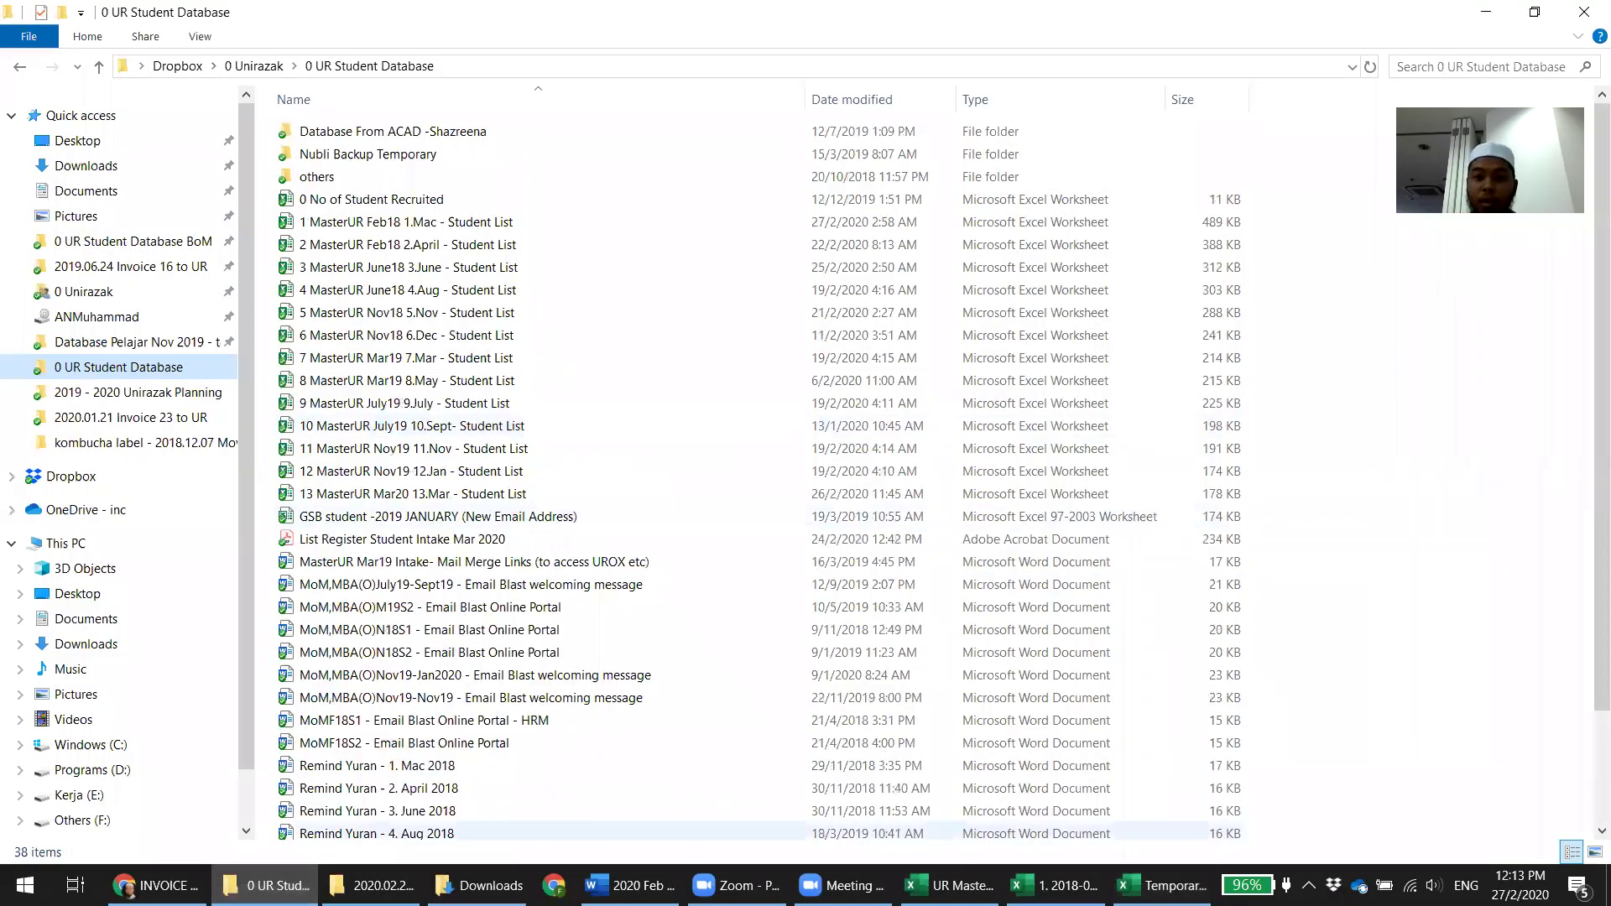
key("alt+Tab")
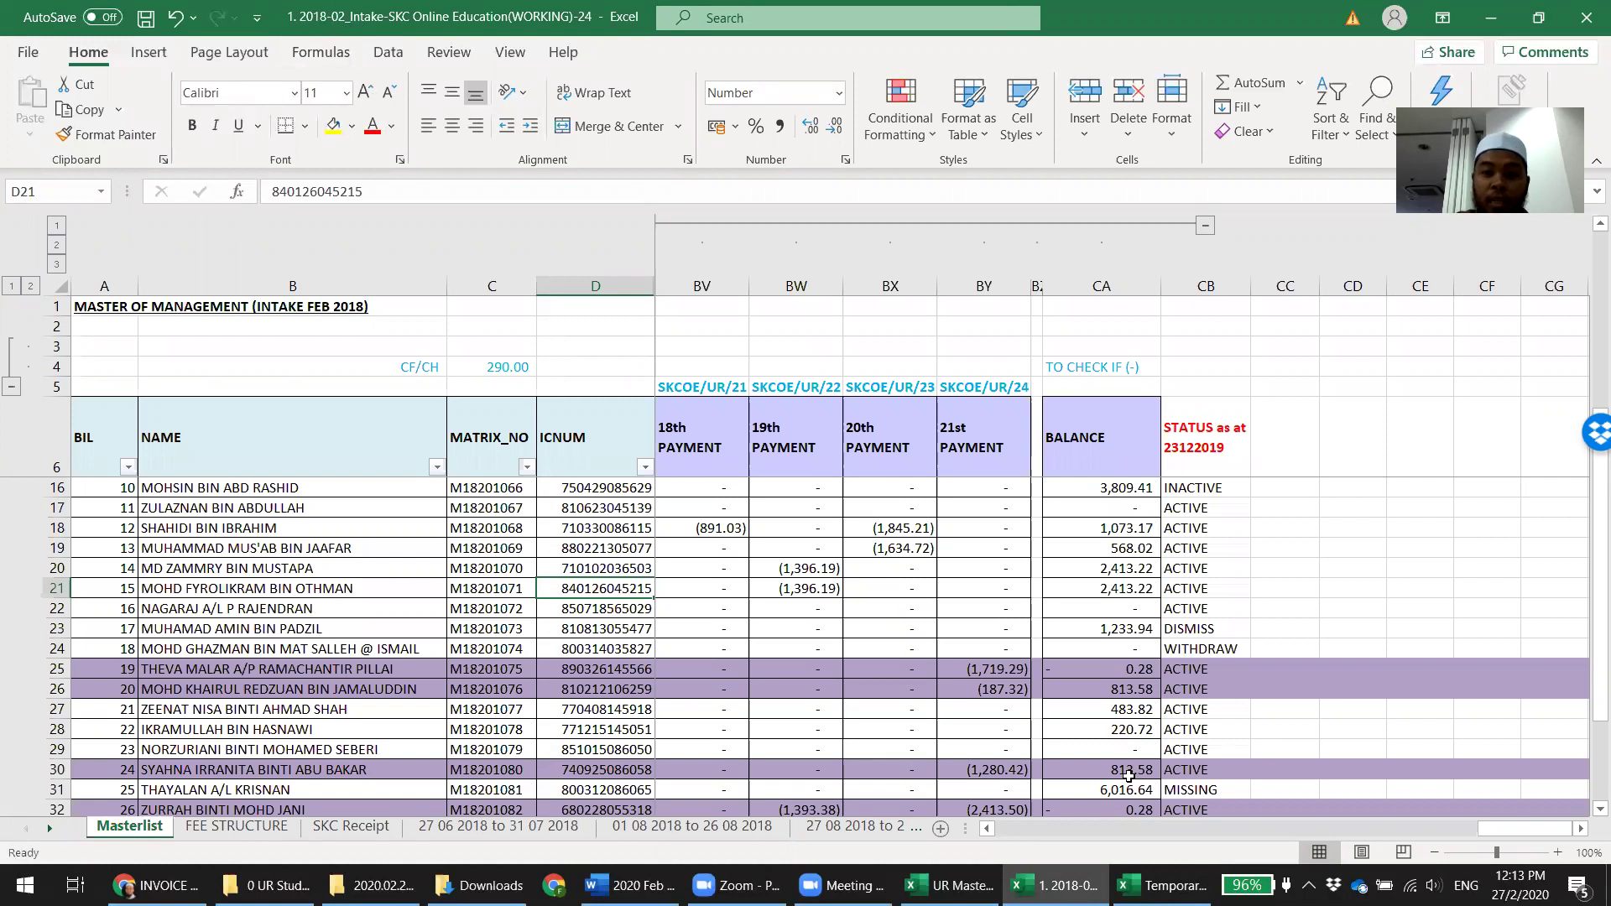
Scroll the sheet tabs forward to the '21 01 2020 to 20 02 2020_PGS' receipt sheet
left_click_drag(966, 828, 1473, 829)
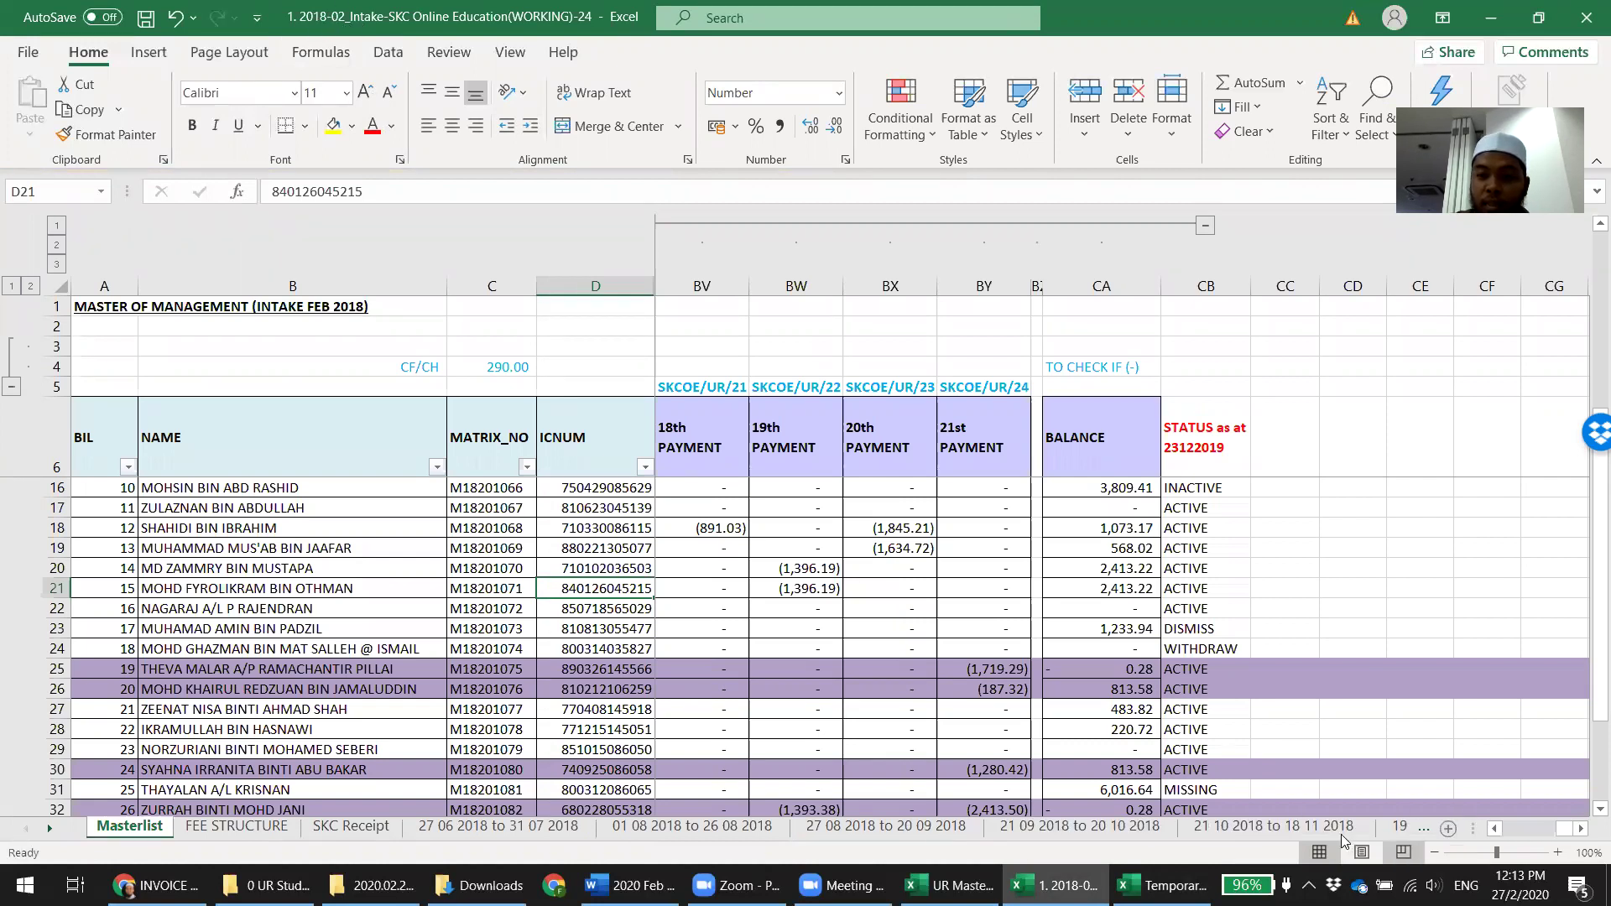
left_click(1398, 831)
left_click(1397, 831)
left_click(1397, 831)
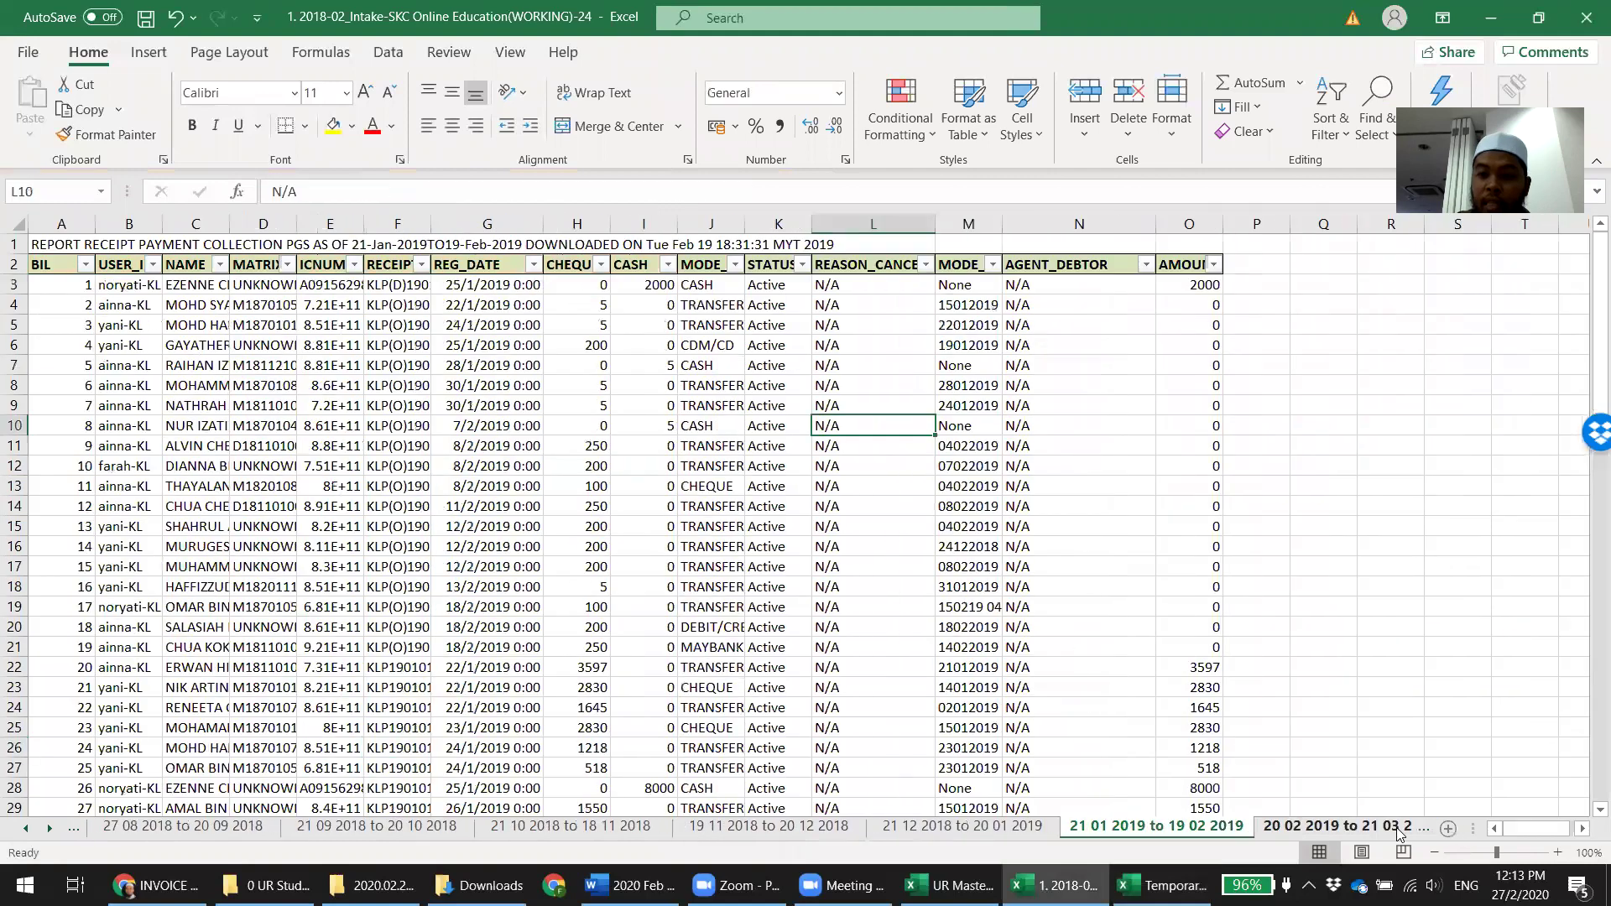
left_click(1397, 830)
left_click(1397, 831)
left_click(1398, 831)
left_click(1397, 831)
left_click(1398, 831)
left_click(1397, 830)
left_click(1398, 831)
left_click(1397, 831)
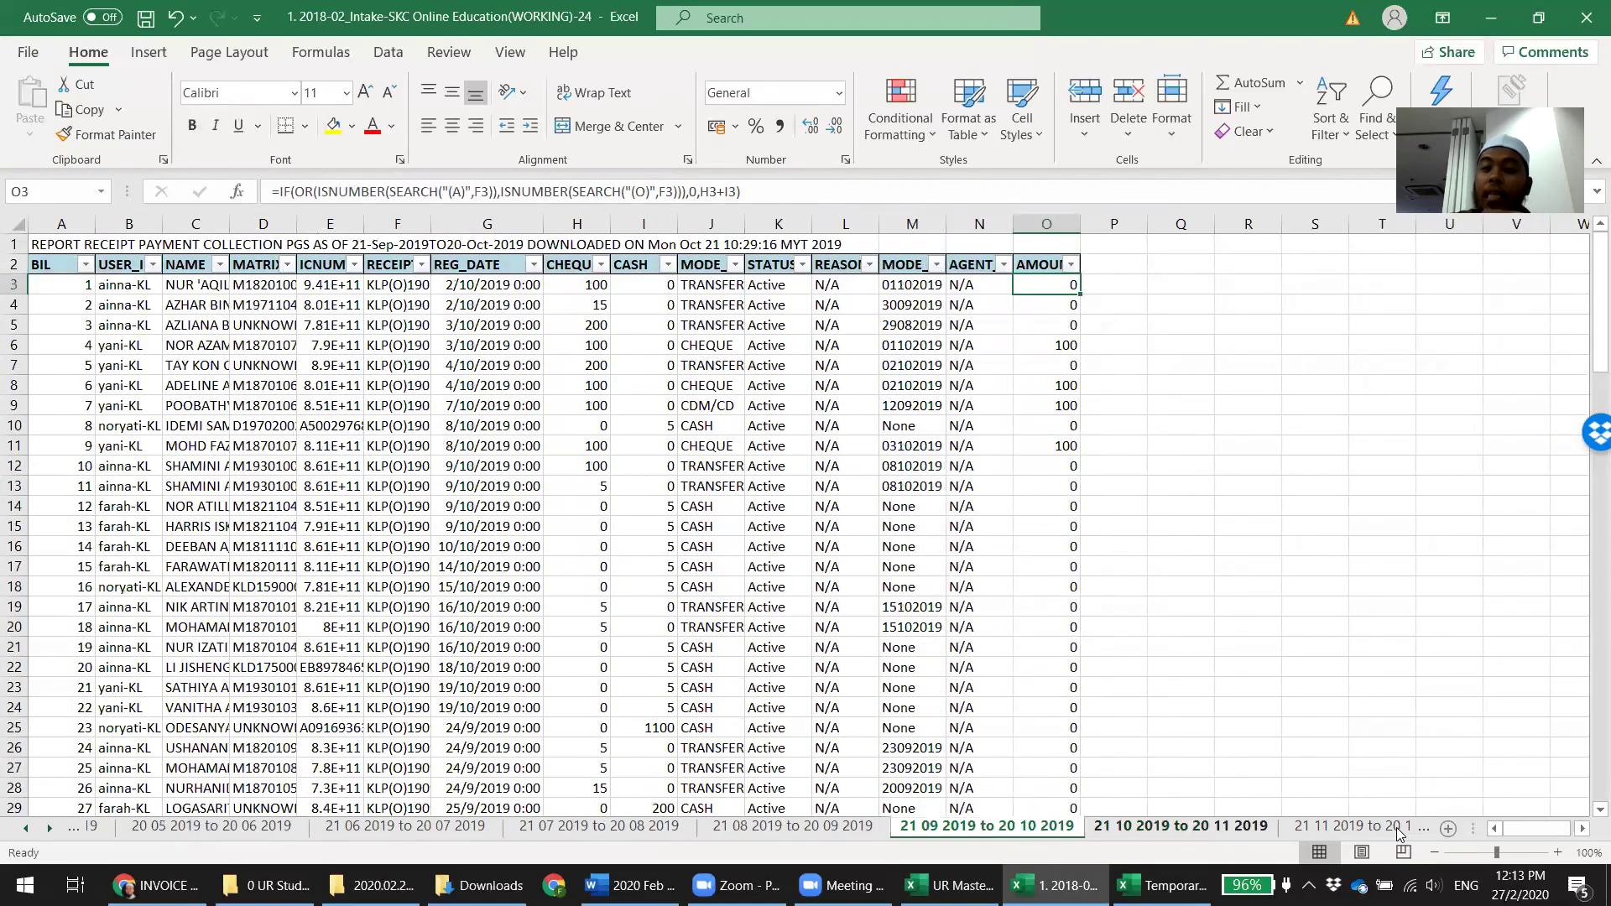
left_click(1397, 831)
left_click(1397, 831)
left_click(1398, 831)
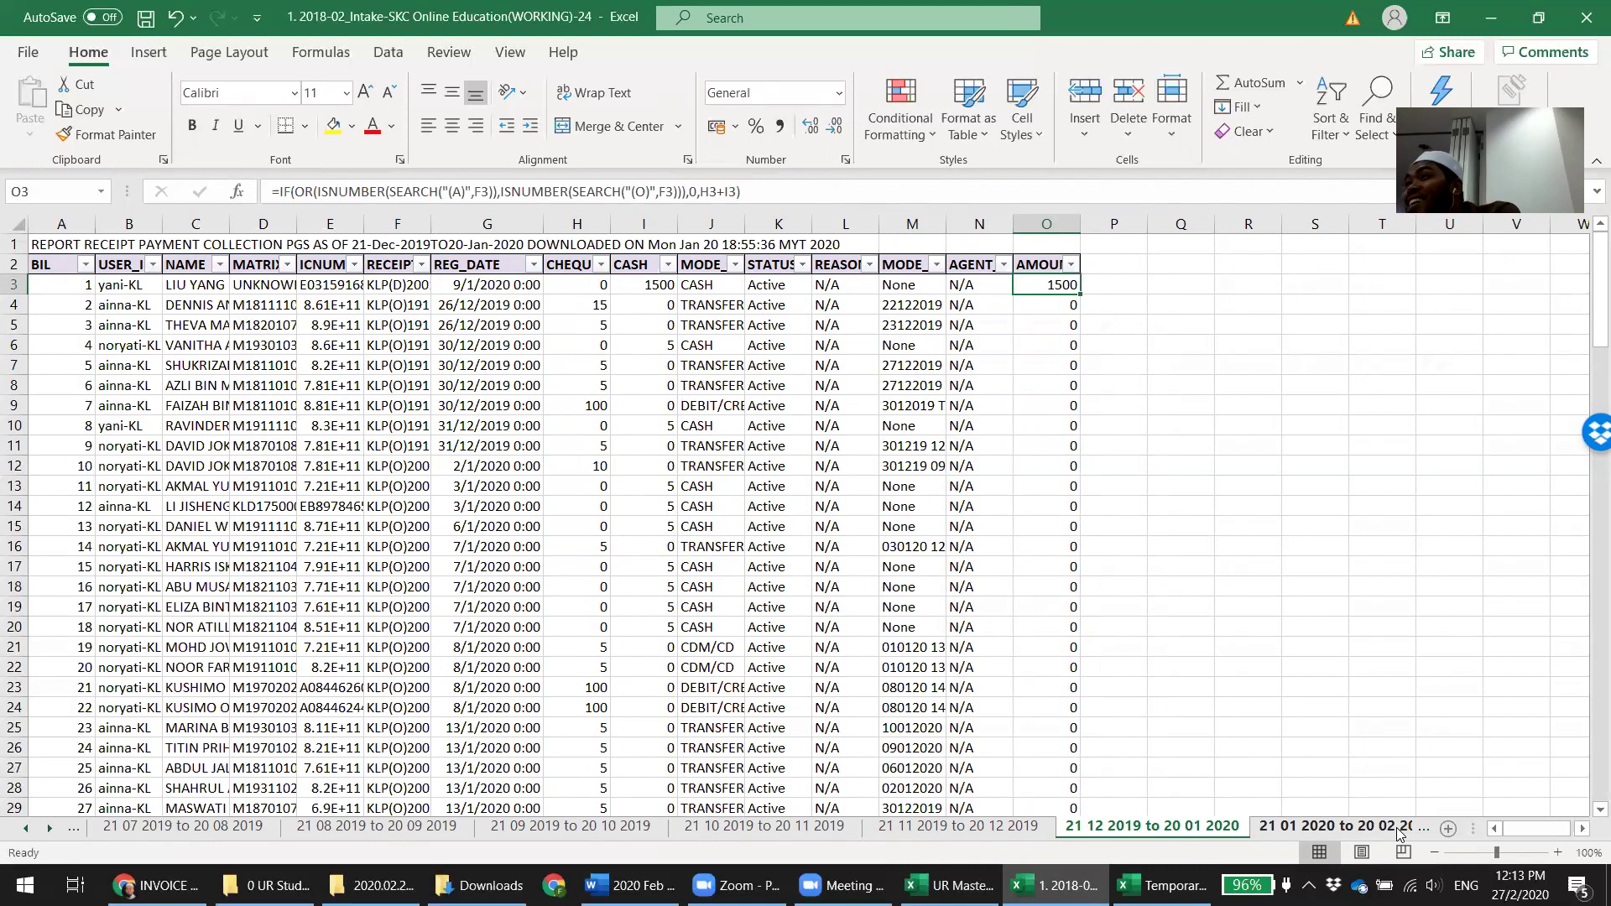
left_click(1399, 833)
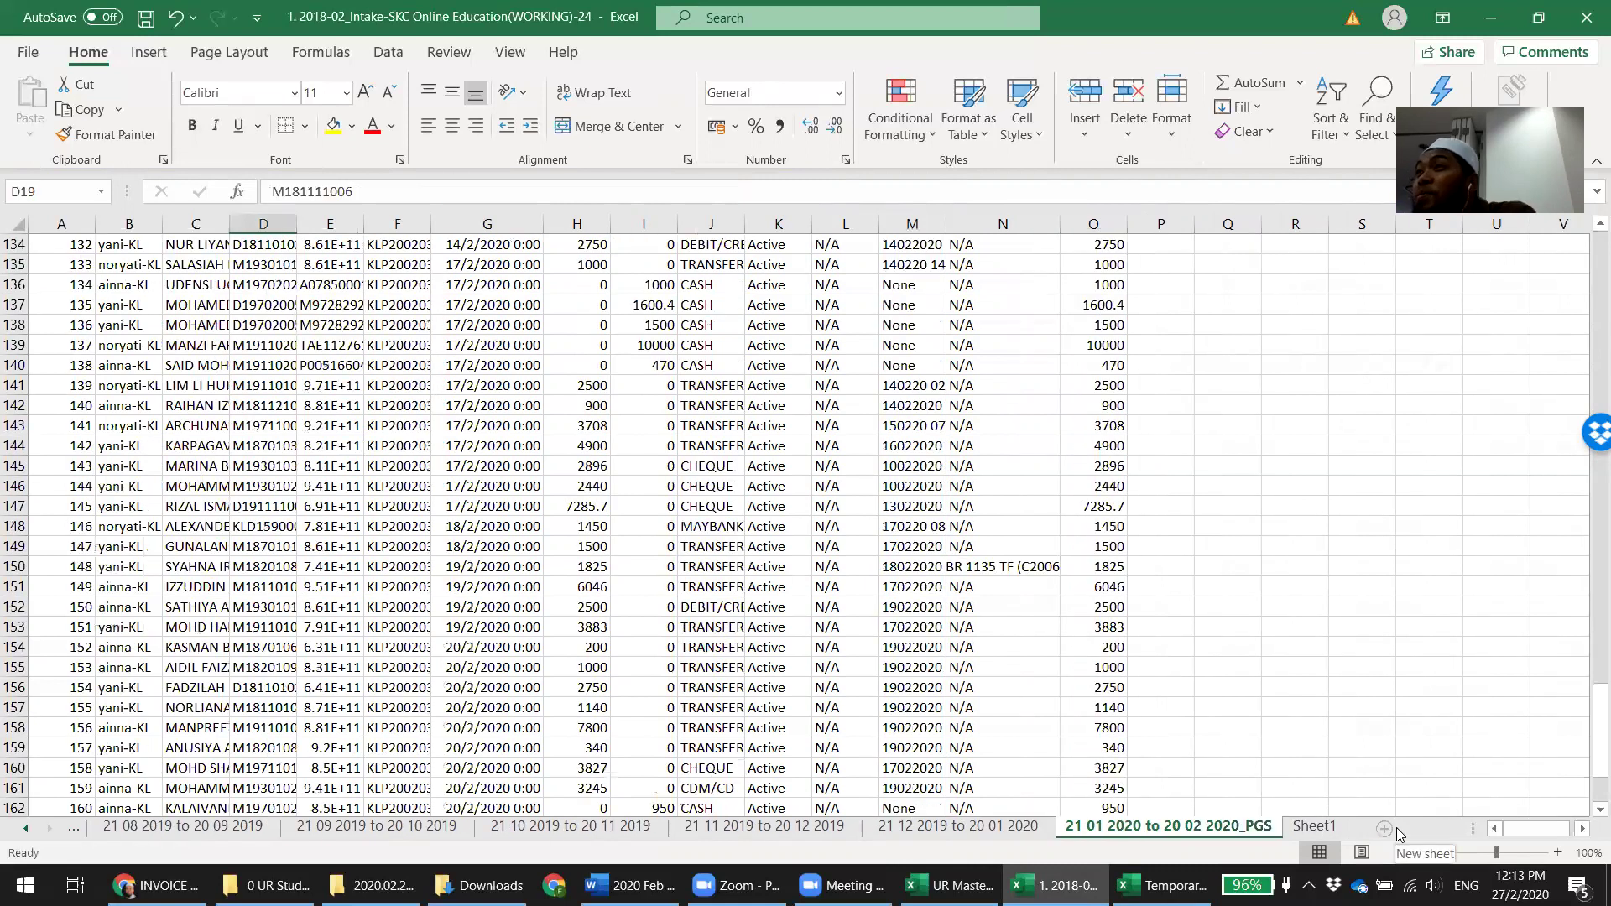
Delete the accidentally added blank Sheet2 and reselect the PGS sheet
left_click(1399, 834)
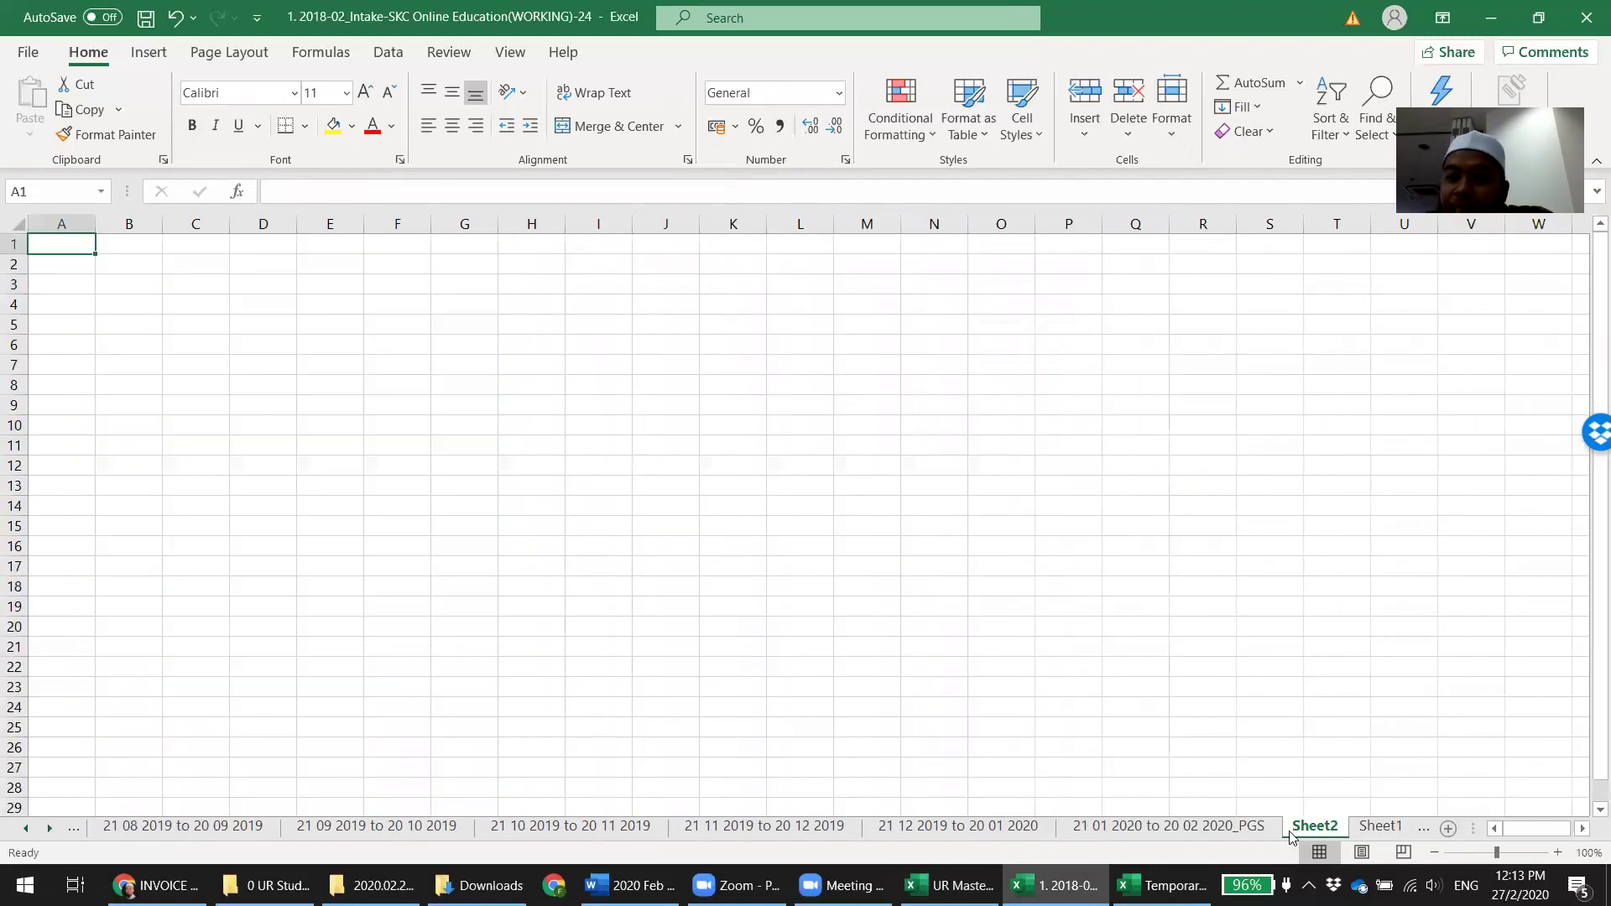
right_click(1322, 828)
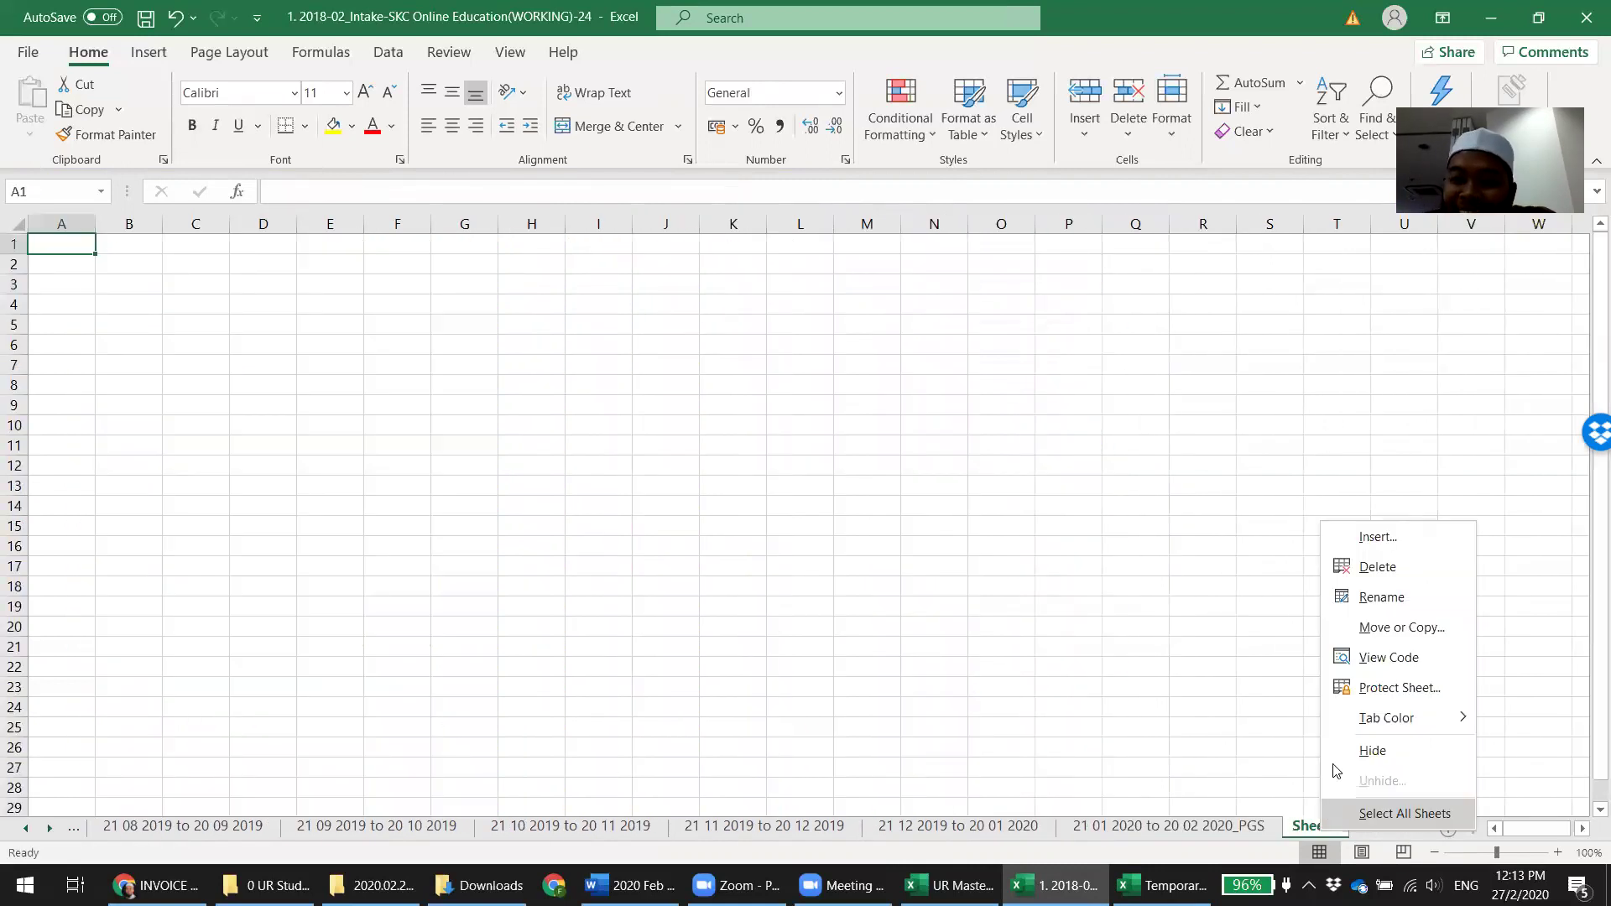
left_click(1377, 566)
left_click(1024, 835)
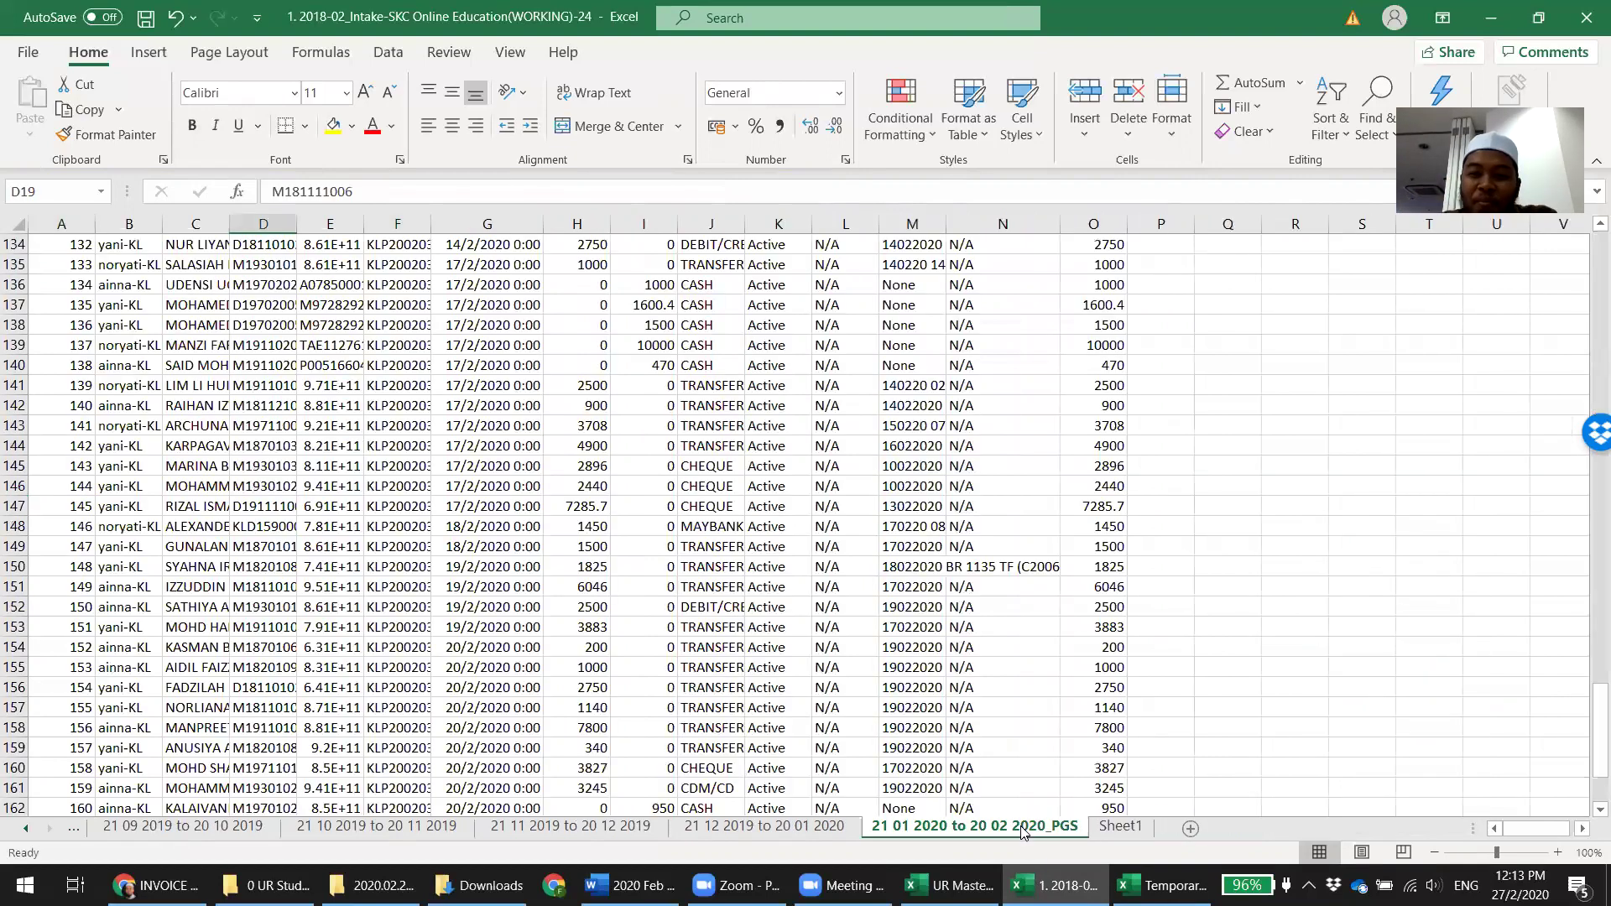
Review the PGS receipts and select columns H and I to read their 290,975.23 sum
scroll(1174, 527, "up", 20)
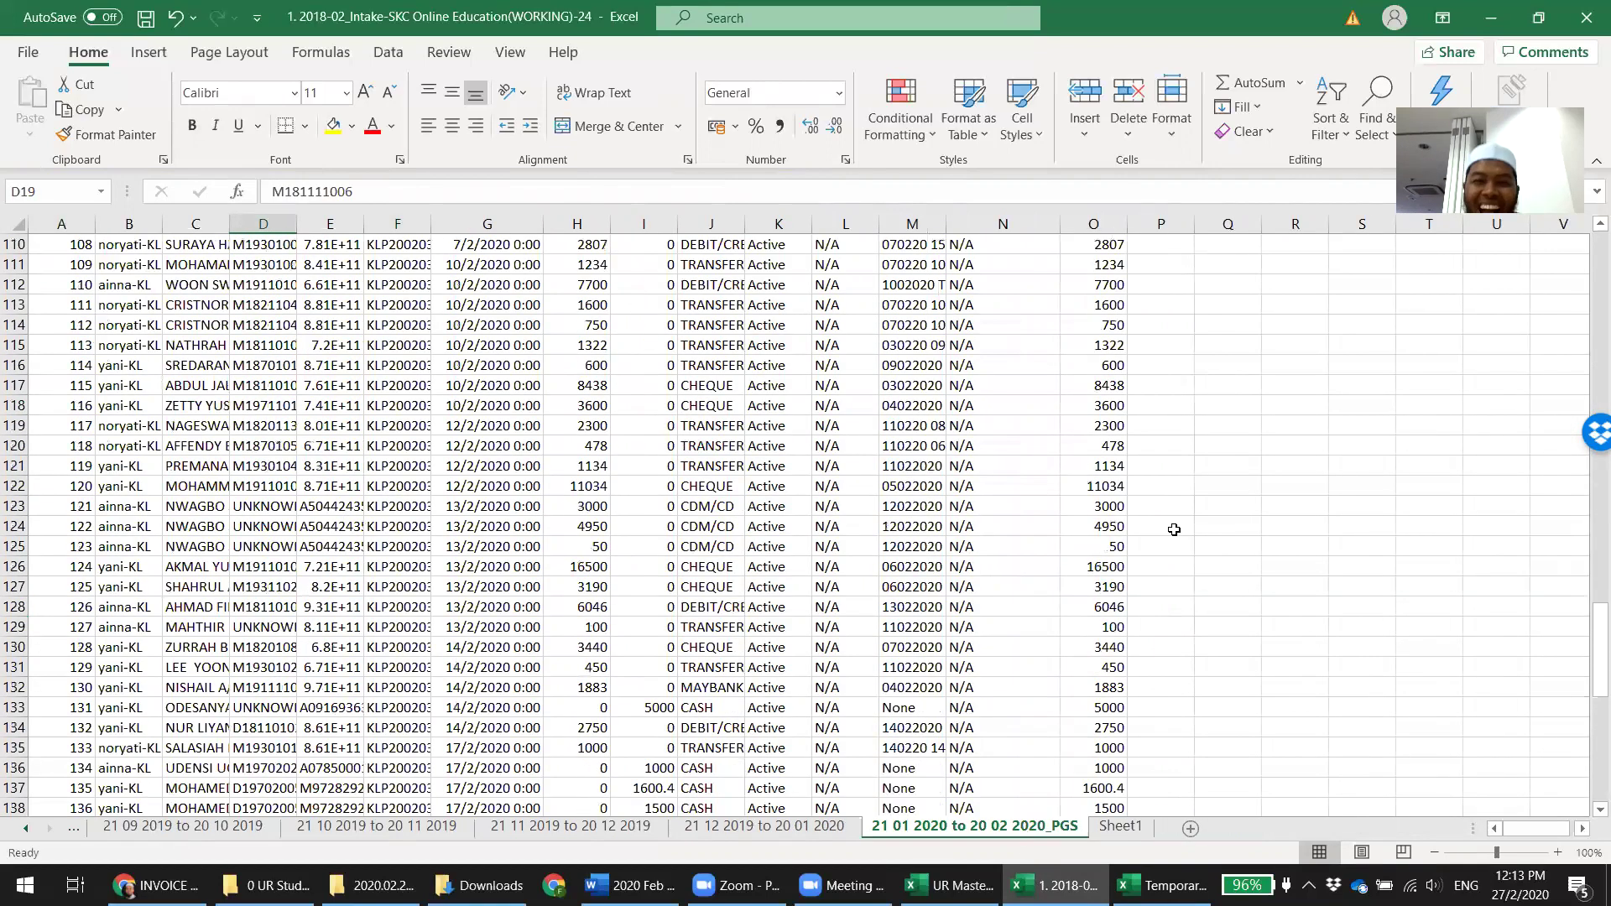
scroll(1174, 527, "up", 20)
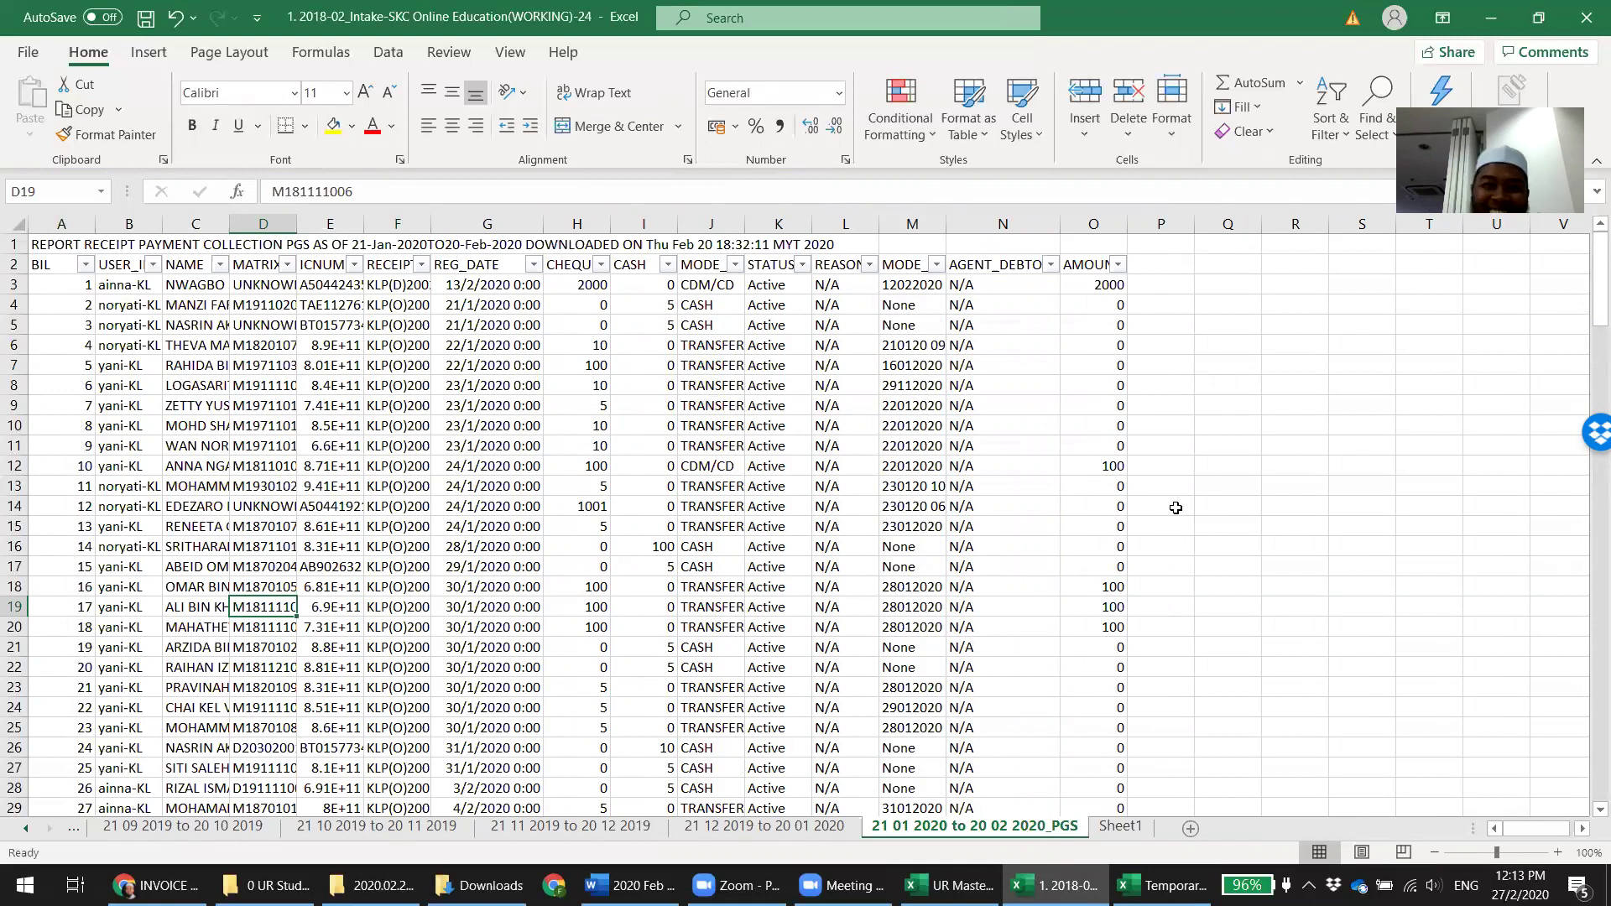
scroll(235, 516, "down", 7)
scroll(258, 499, "down", 20)
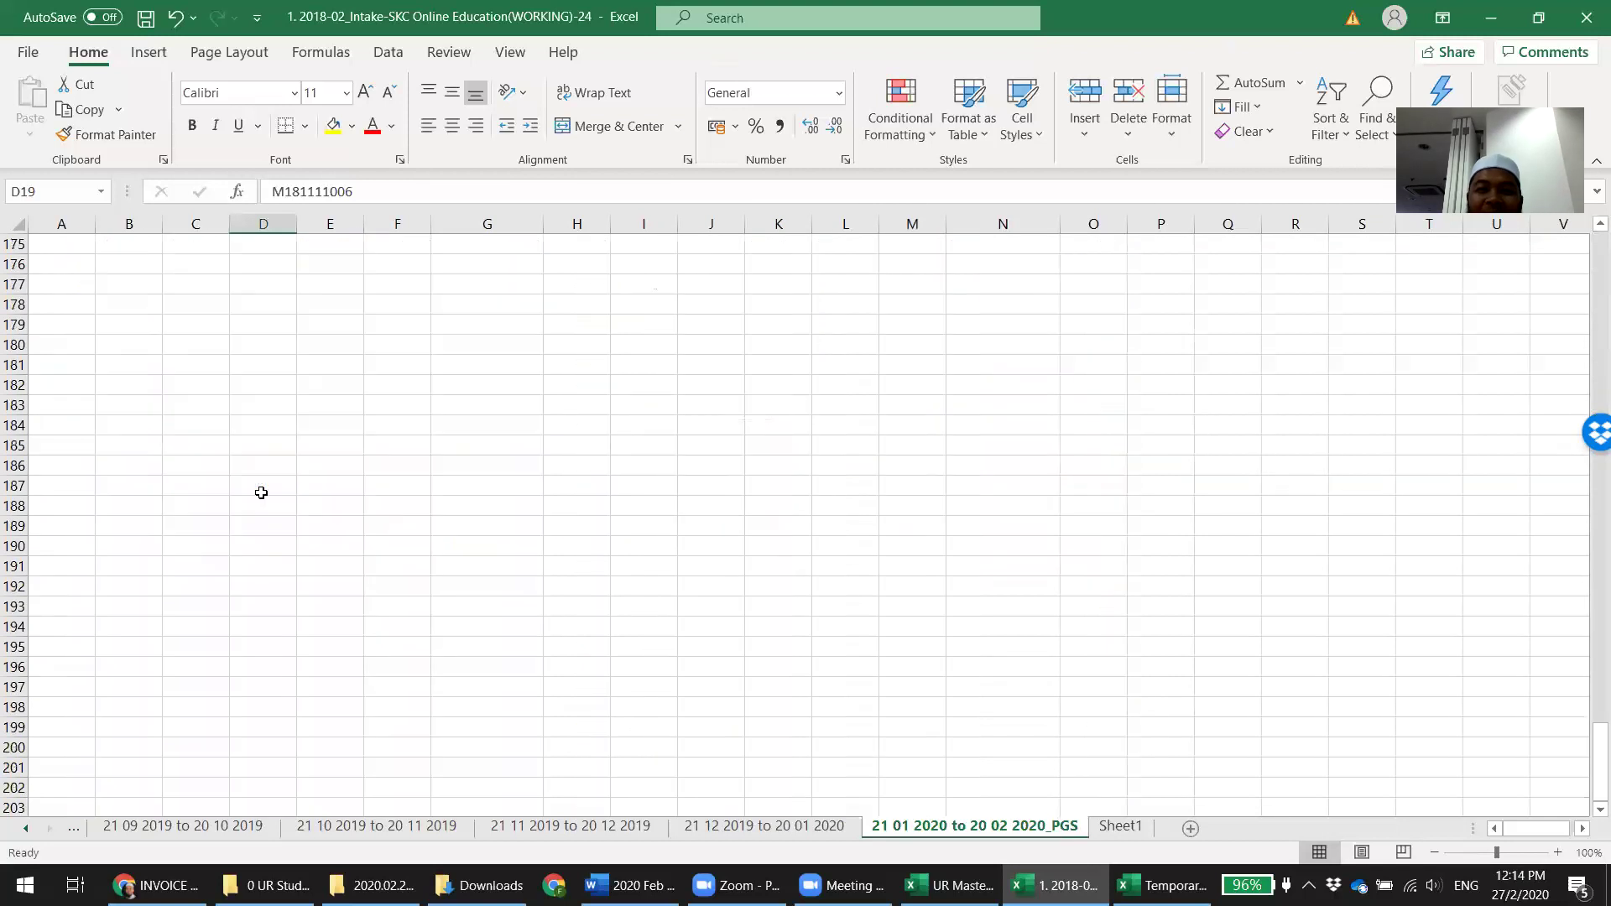
scroll(261, 493, "up", 5)
scroll(990, 516, "up", 7)
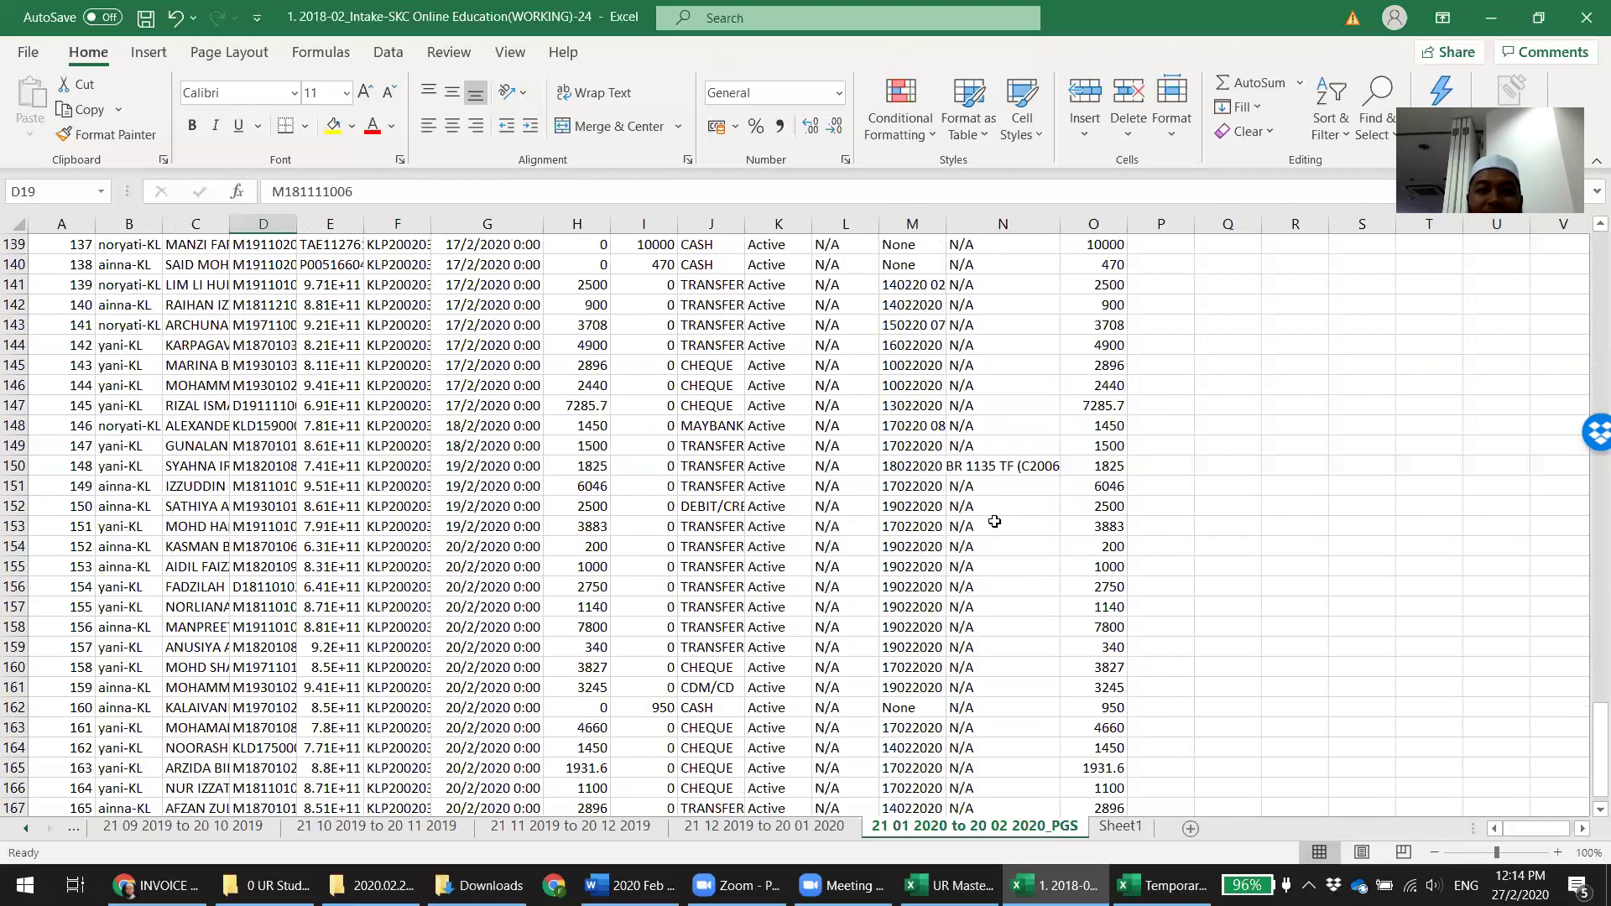
scroll(995, 522, "up", 20)
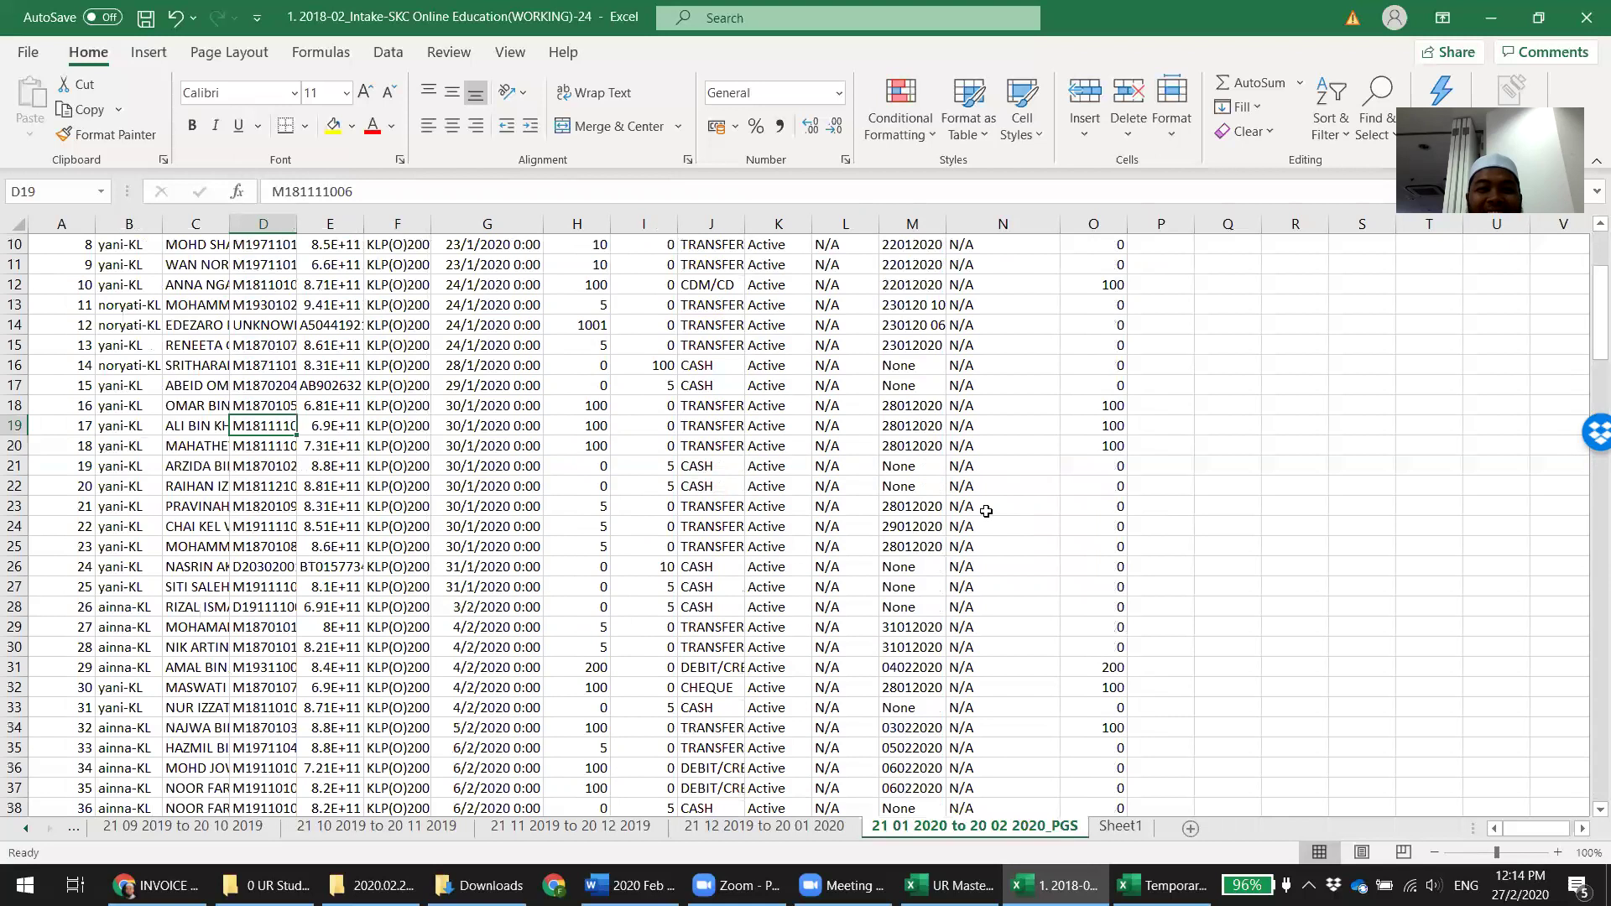
scroll(986, 511, "up", 3)
left_click_drag(578, 222, 645, 221)
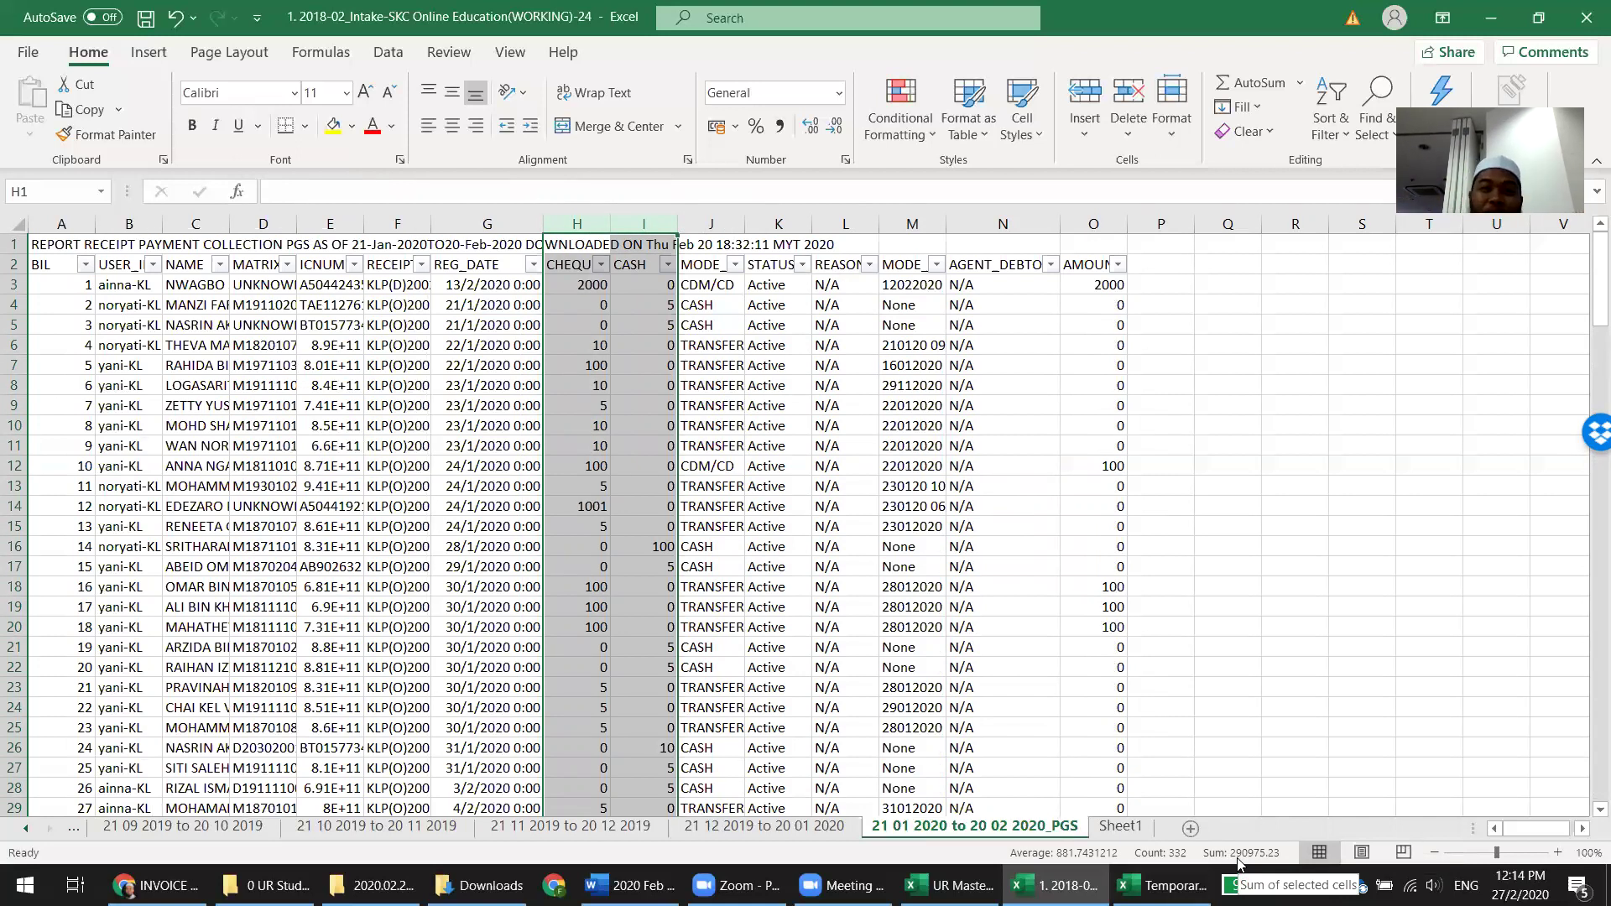
Widen the NAME column and read through the intake's student names in column C
double_click(229, 224)
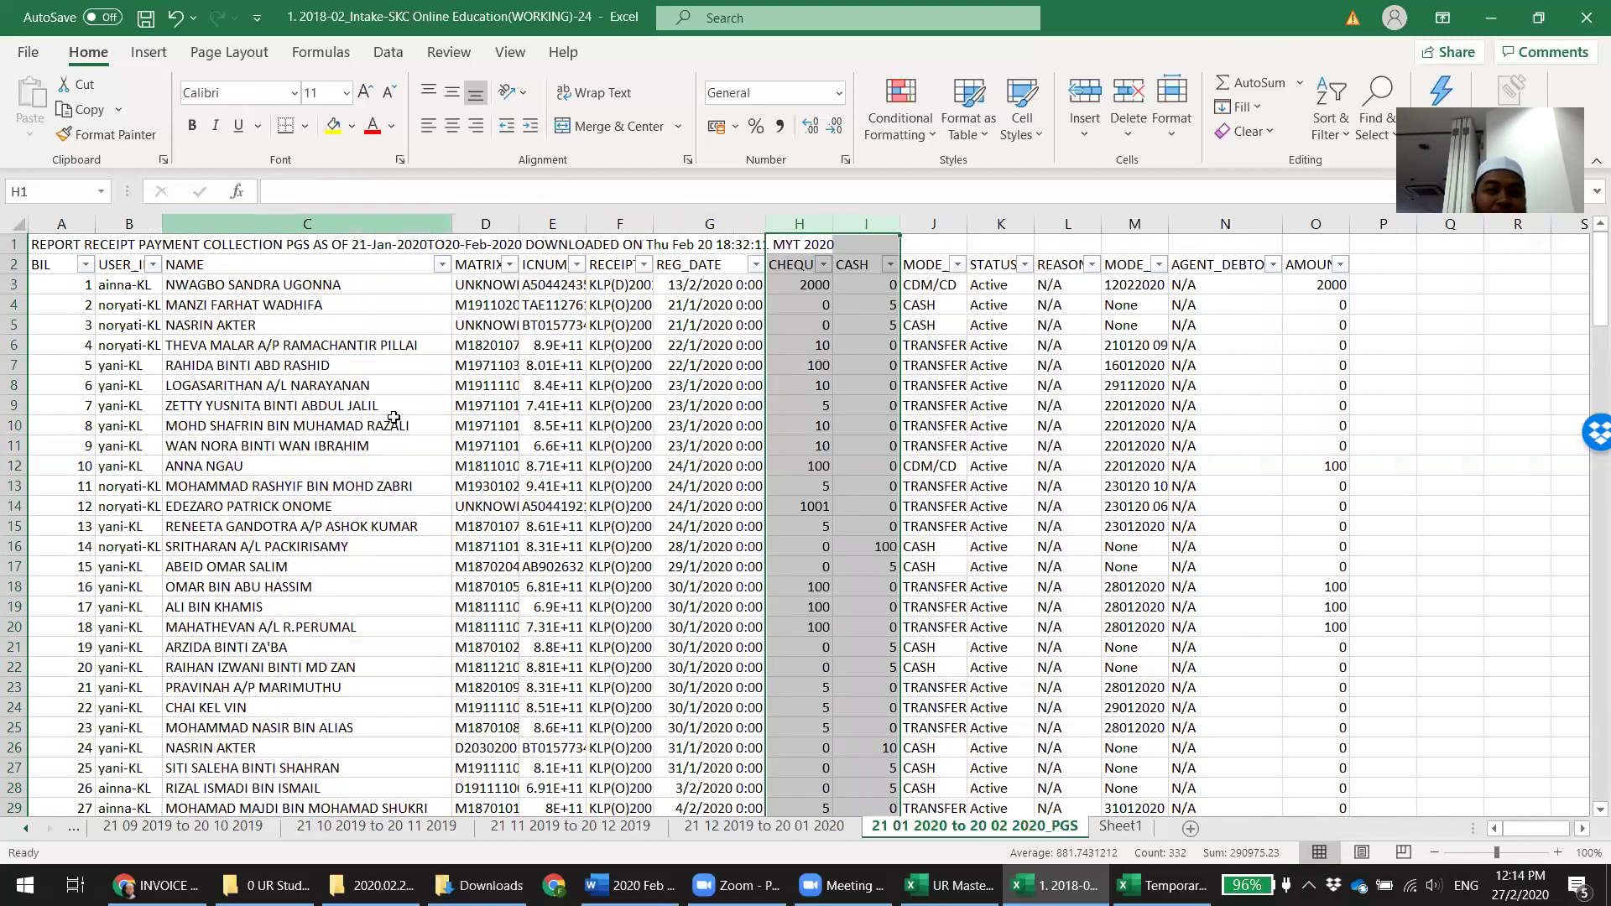
left_click(370, 285)
key("Down")
key("Down")
key("Down")
key("Down")
key("Down")
key("Down")
key("Down")
key("Down")
key("Down")
key("Down")
key("Up")
key("Up")
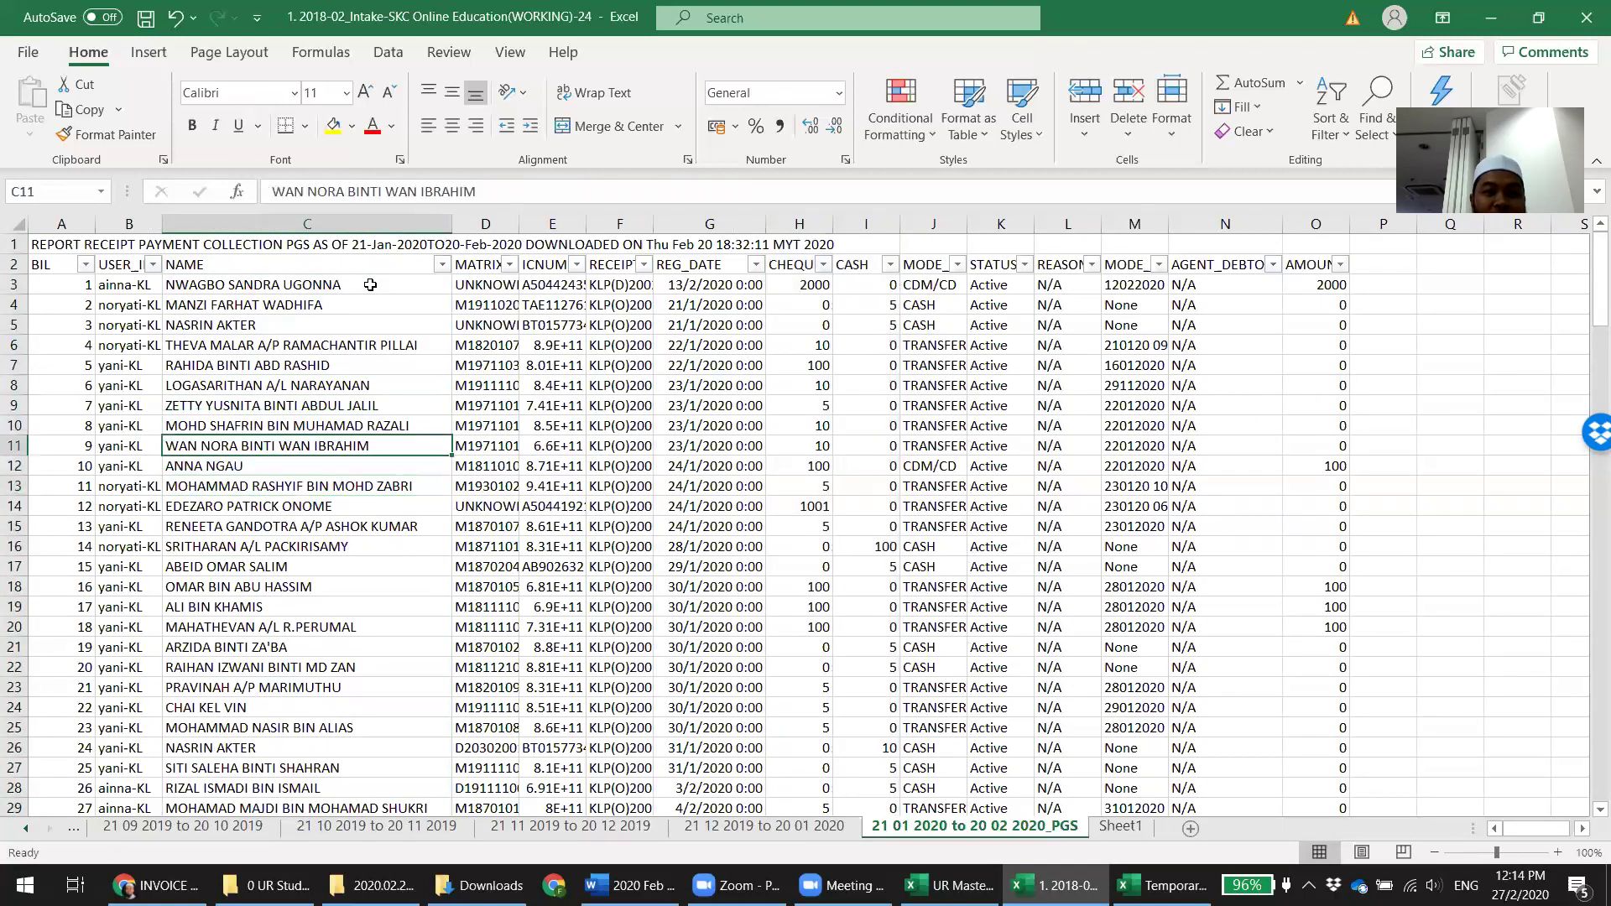
key("Down")
key("Down")
key("Down")
key("Down")
key("Down")
key("Down")
key("Down")
key("Down")
key("Down")
key("Down")
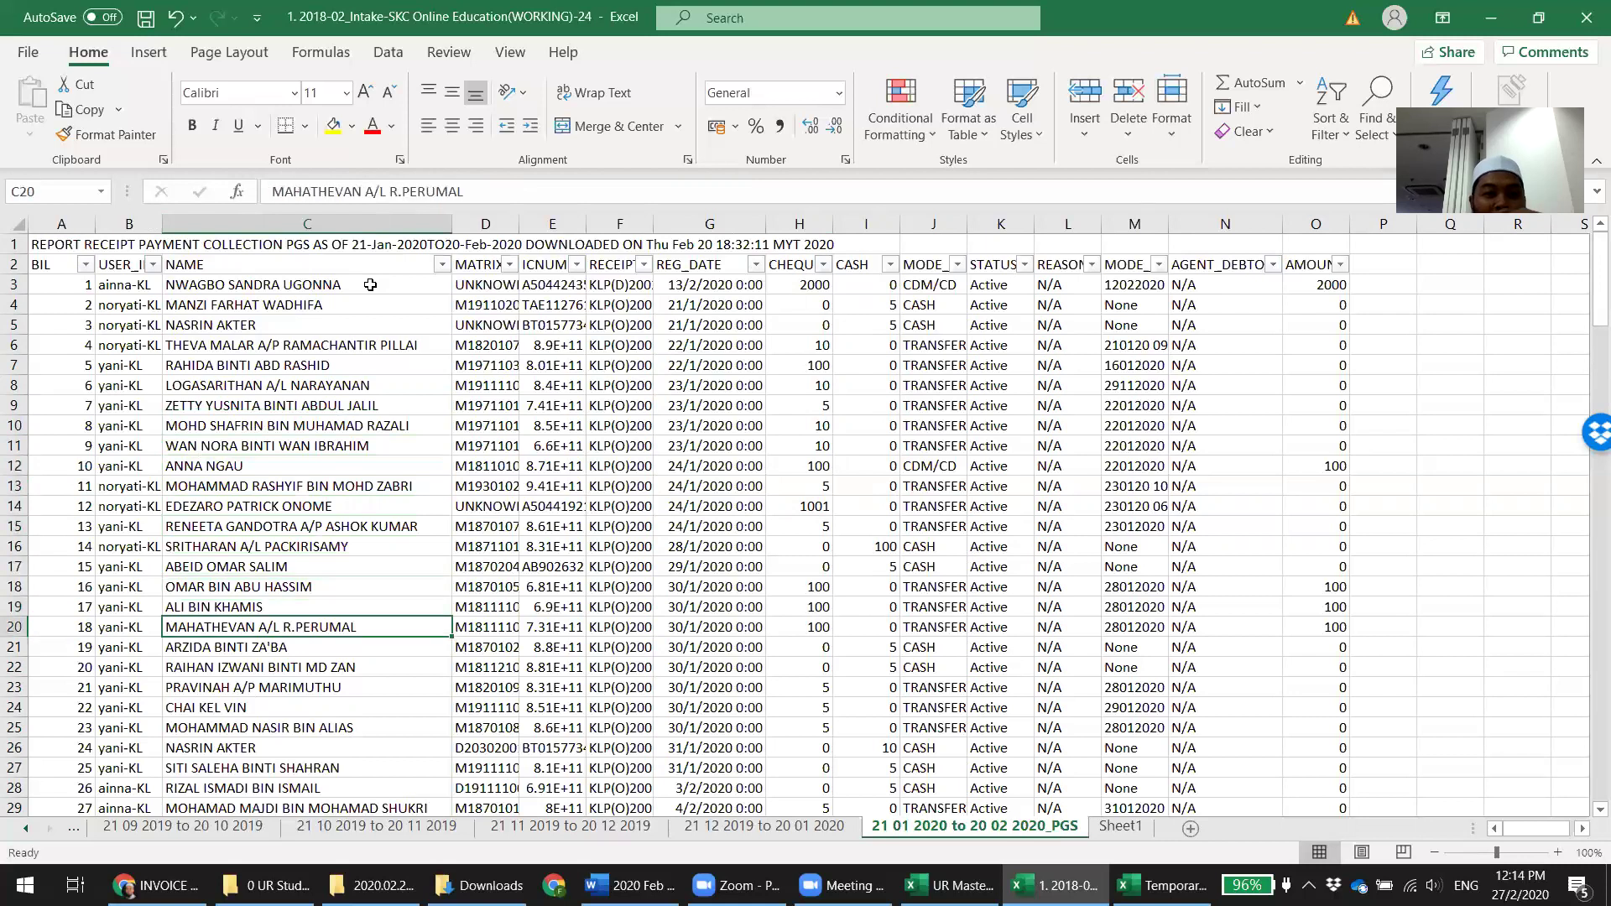
key("Down")
key("Down")
key("Down")
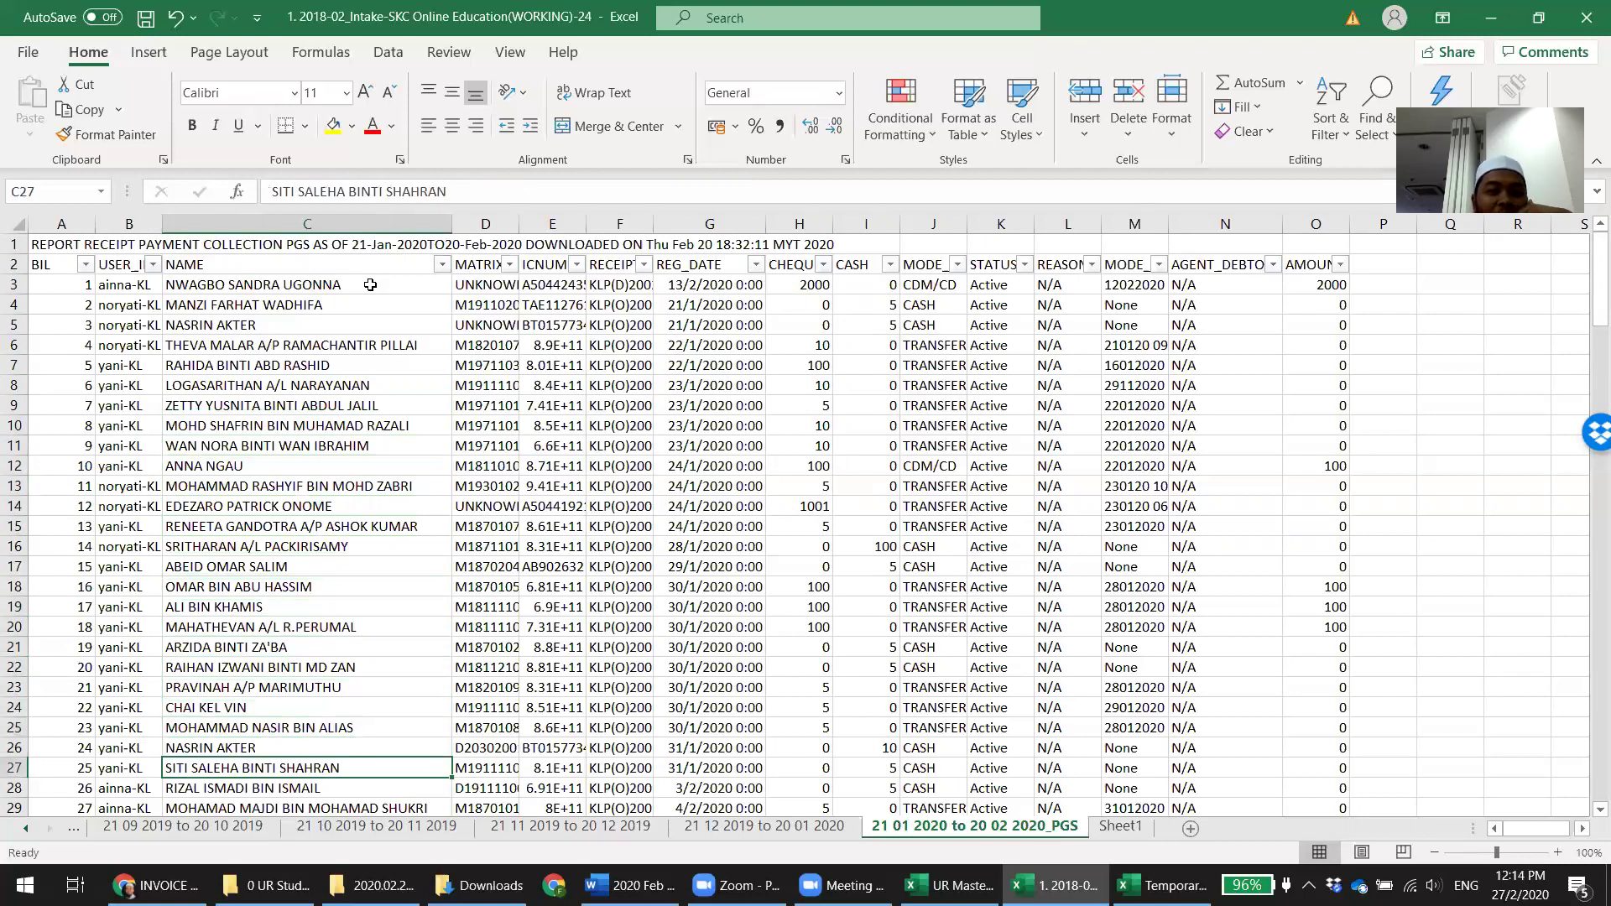
scroll(370, 285, "down", 1)
key("Up")
key("Up")
key("Up")
key("Up")
key("Up")
key("Up")
key("Up")
key("Up")
key("Up")
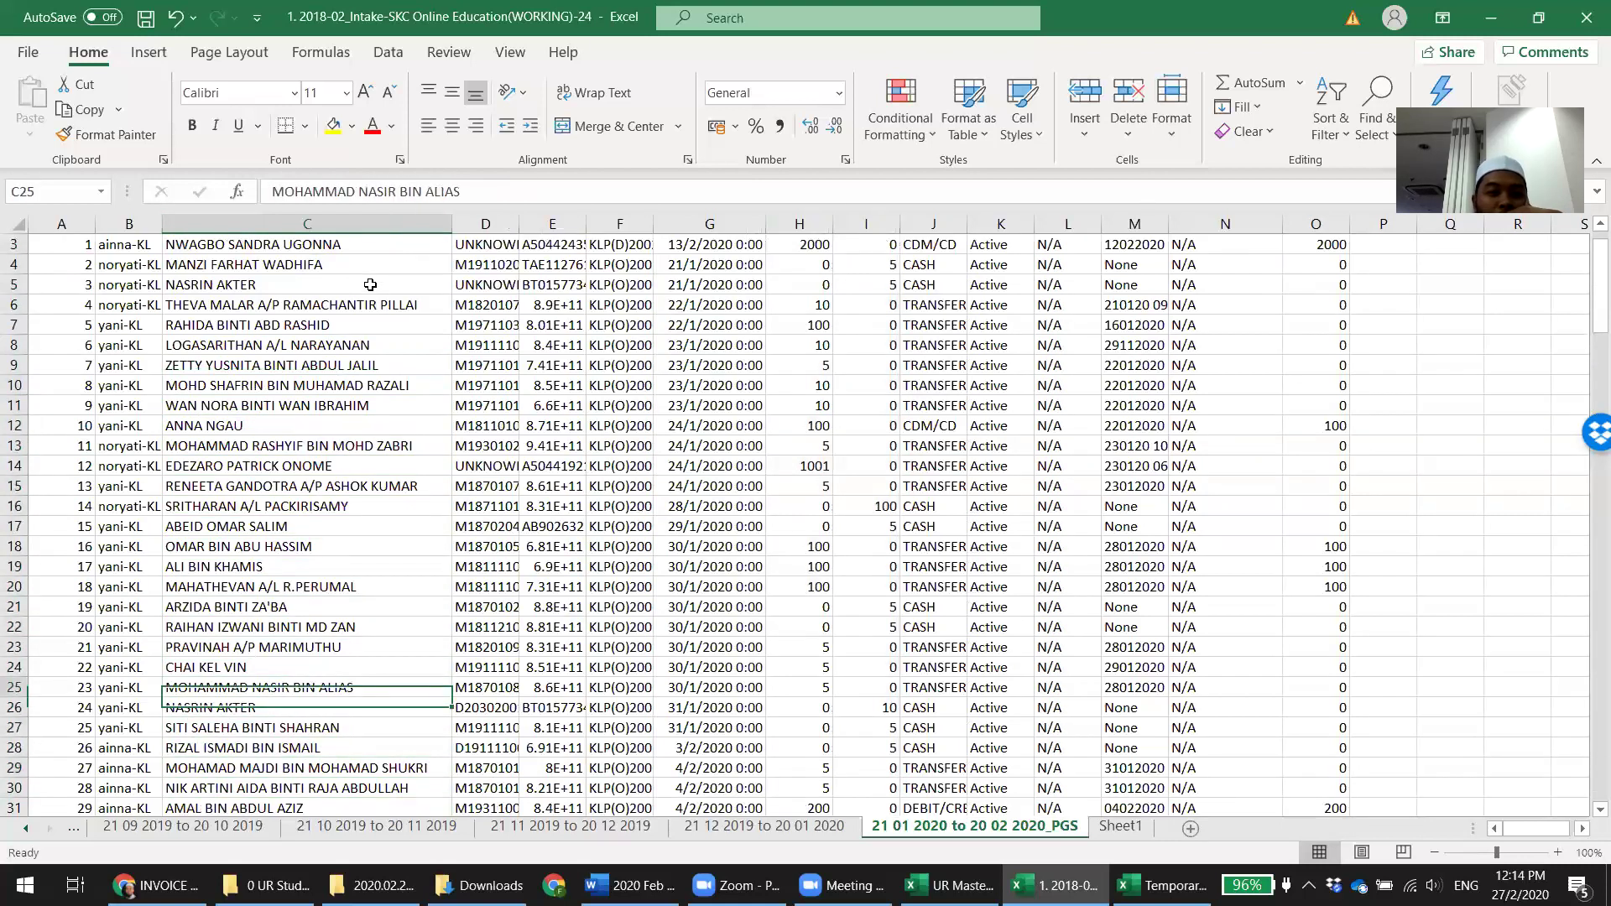
key("Down")
key("Down")
key("Down")
key("Down")
key("Down")
key("Down")
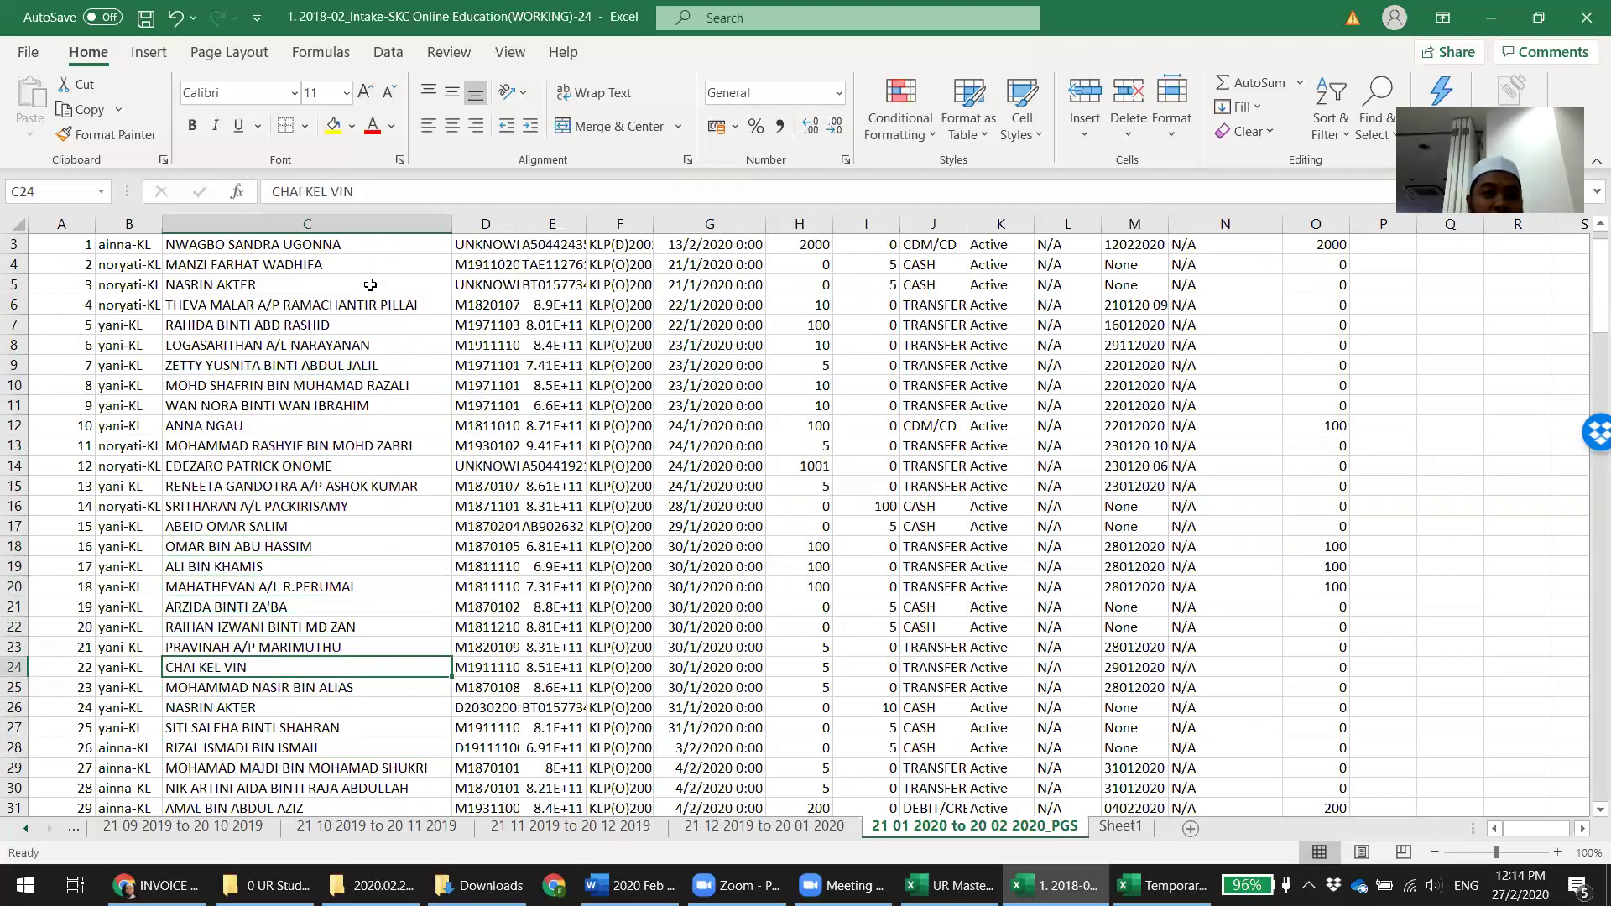
scroll(370, 284, "up", 1)
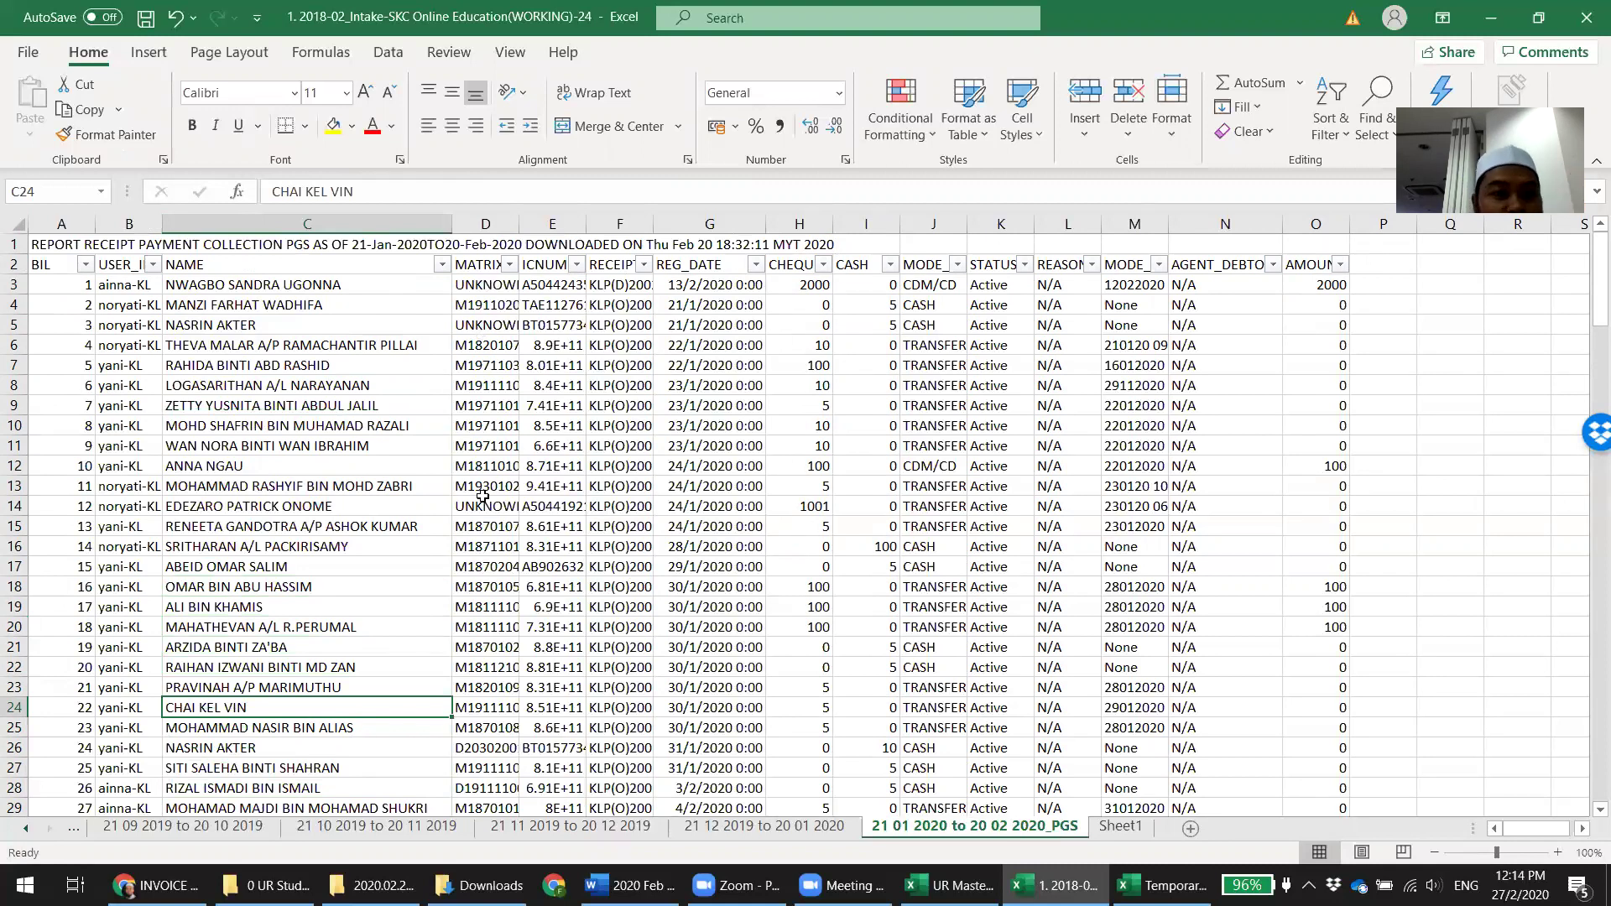
Check the row 8 student's cheque amount in H8 and review the payments below
left_click(243, 389)
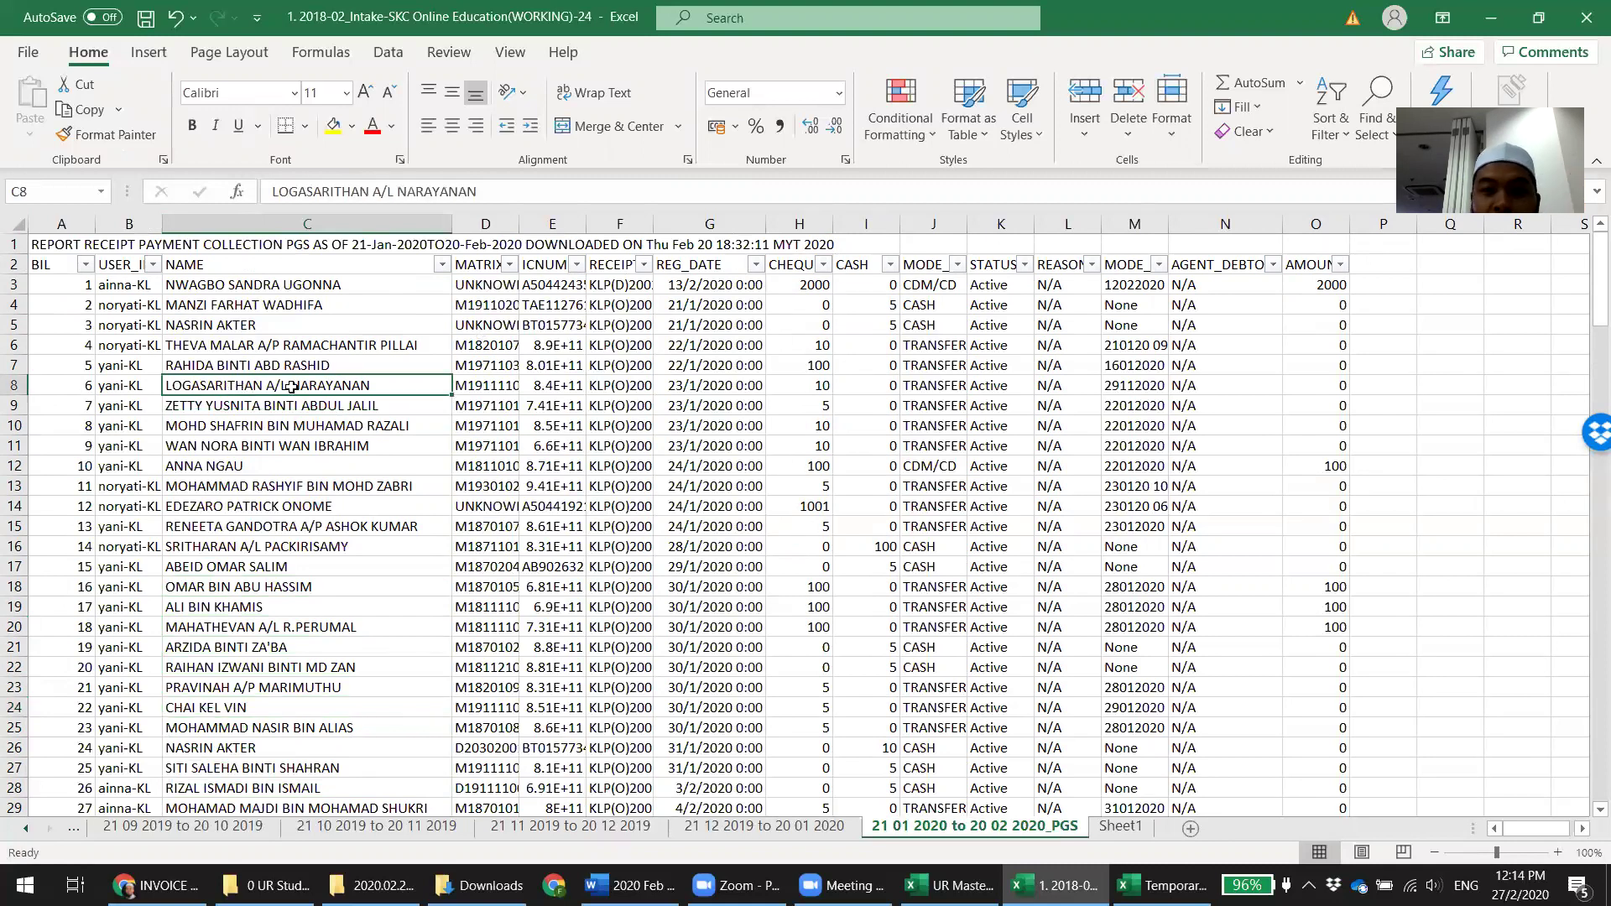
left_click(808, 385)
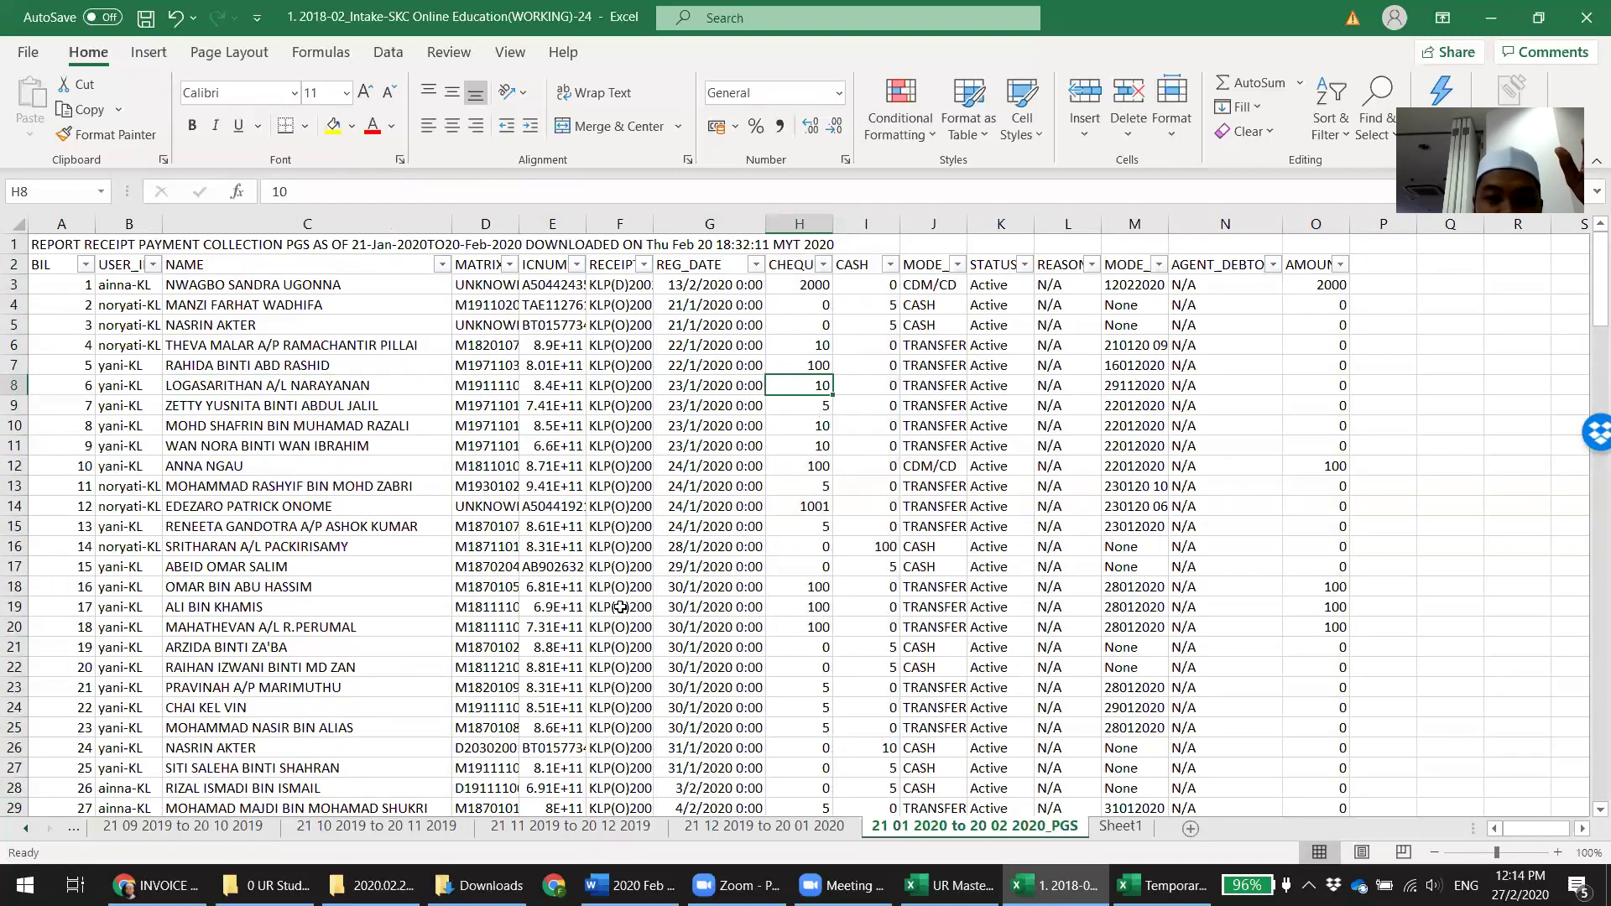
scroll(620, 607, "down", 4)
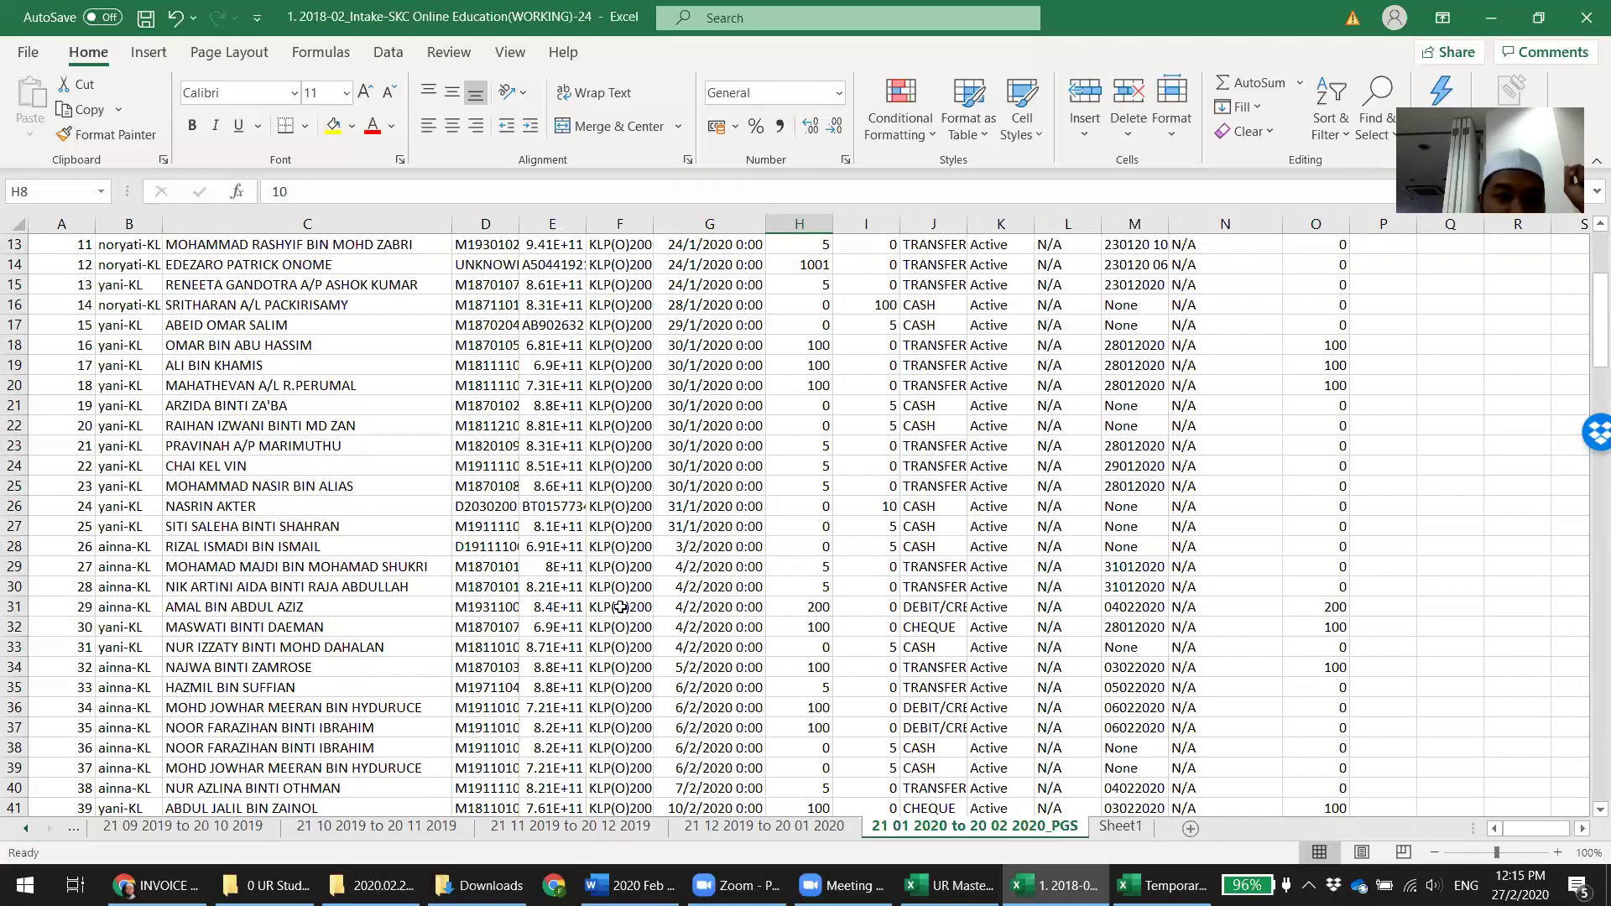
scroll(506, 611, "down", 11)
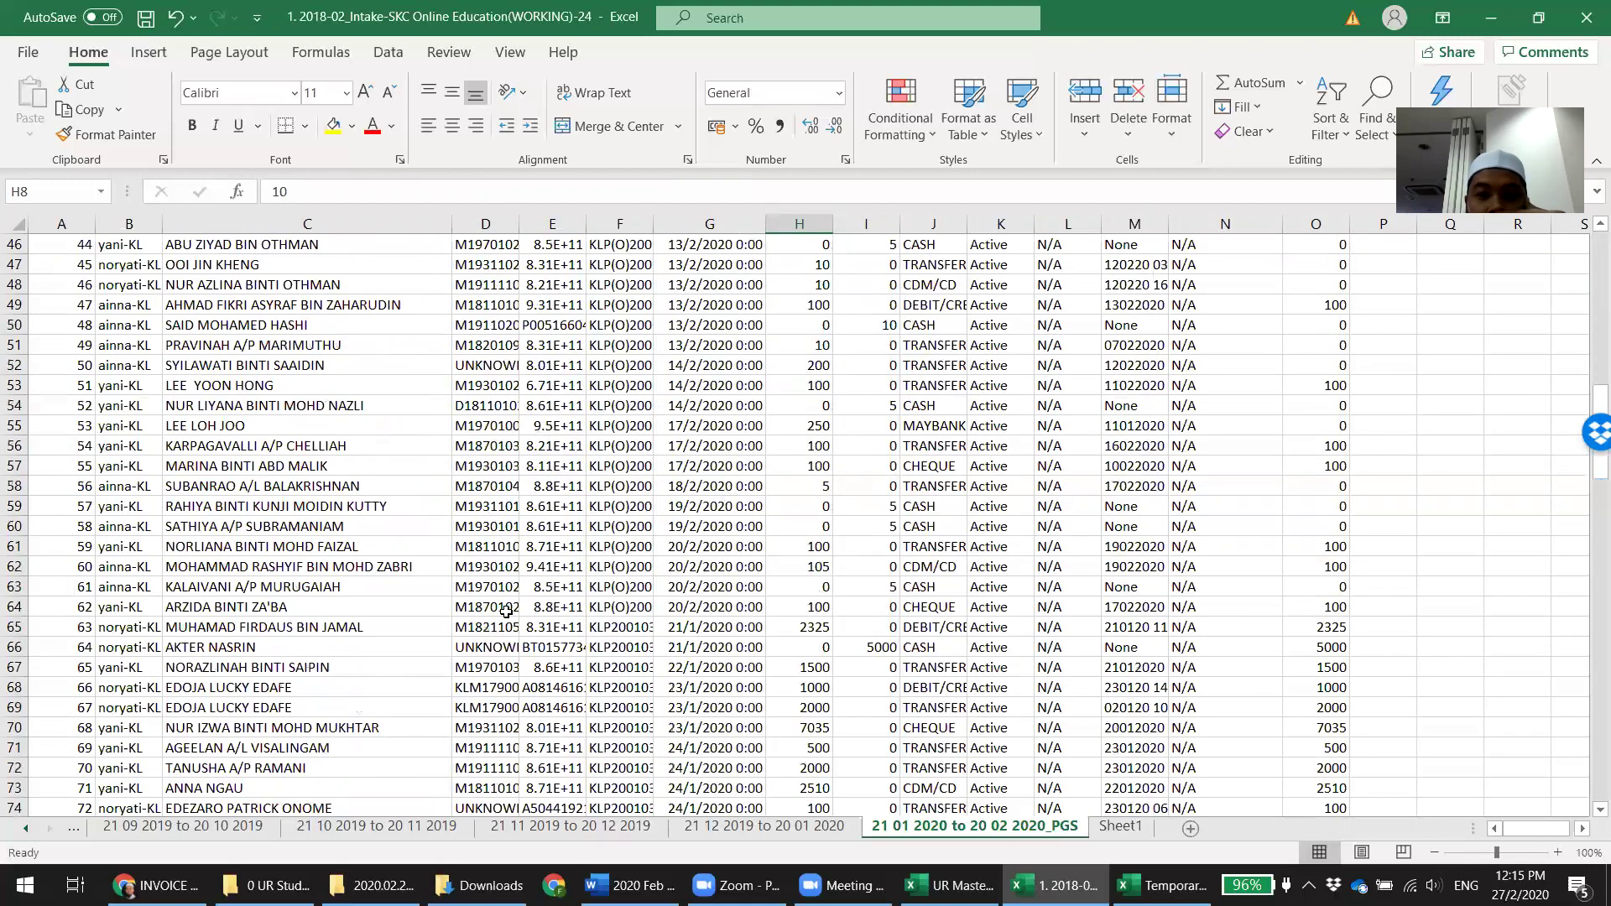
scroll(506, 612, "down", 5)
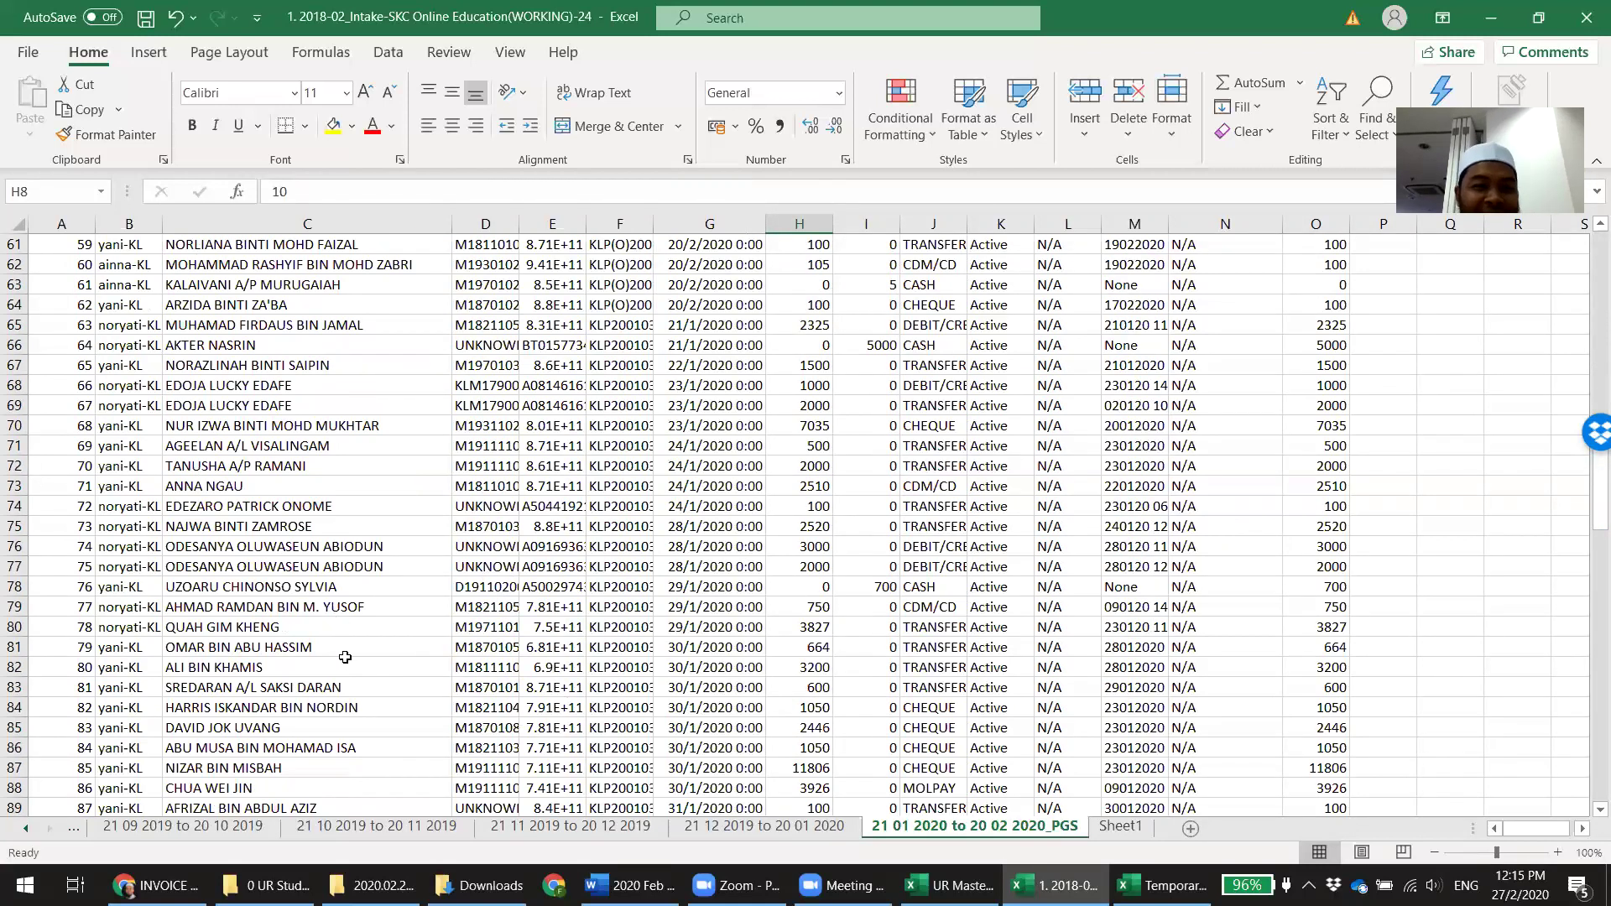
scroll(345, 658, "down", 6)
scroll(346, 658, "up", 18)
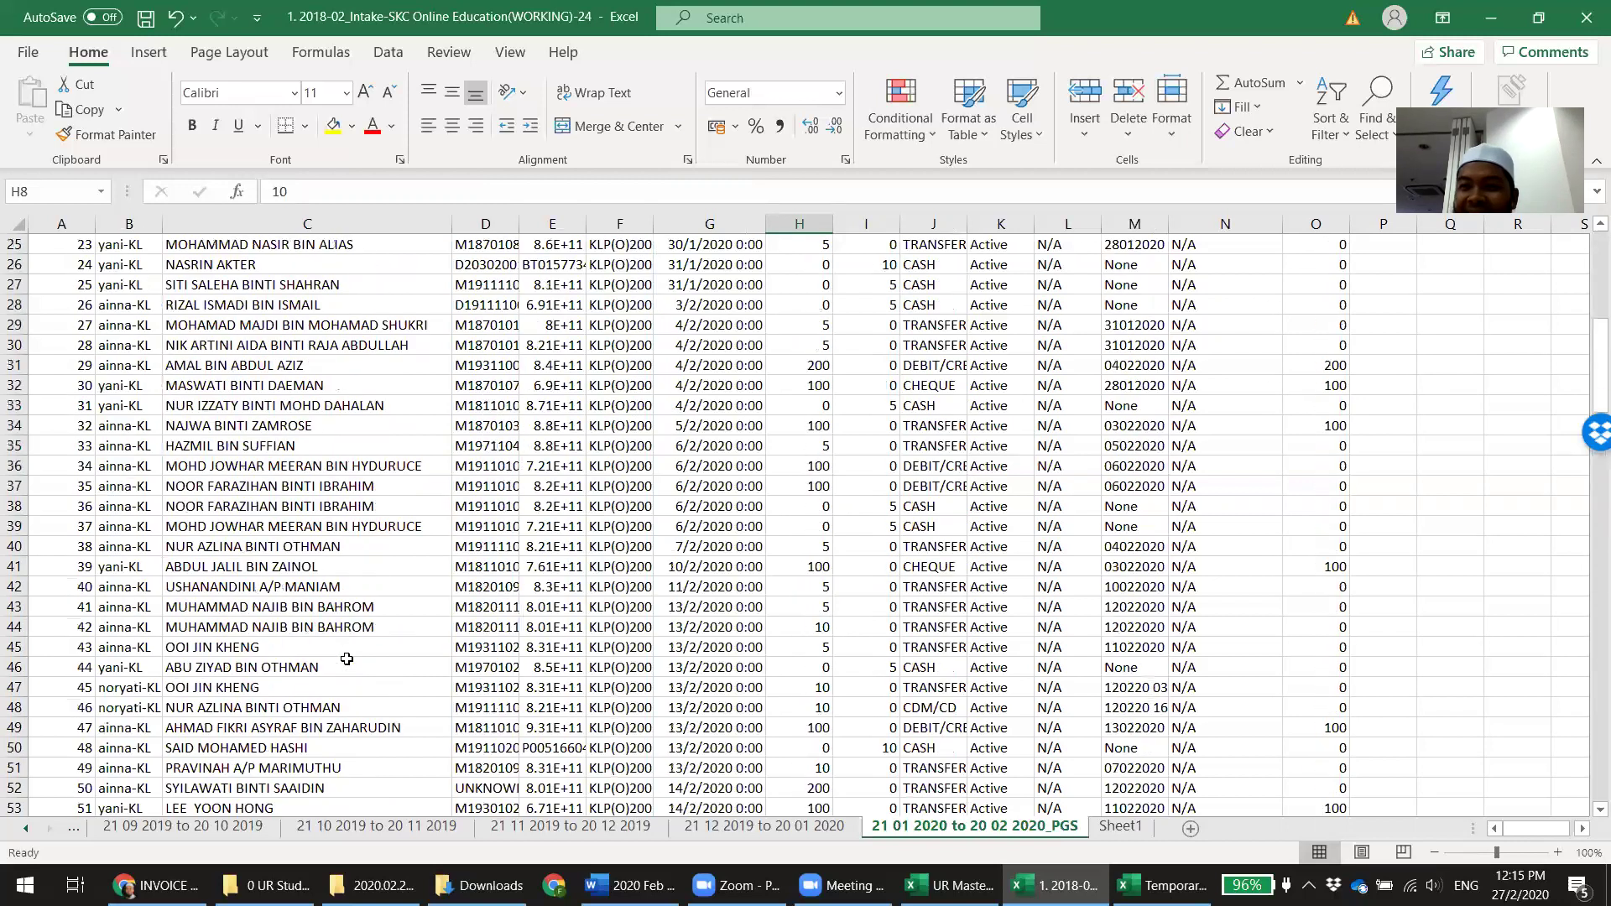
scroll(347, 659, "up", 8)
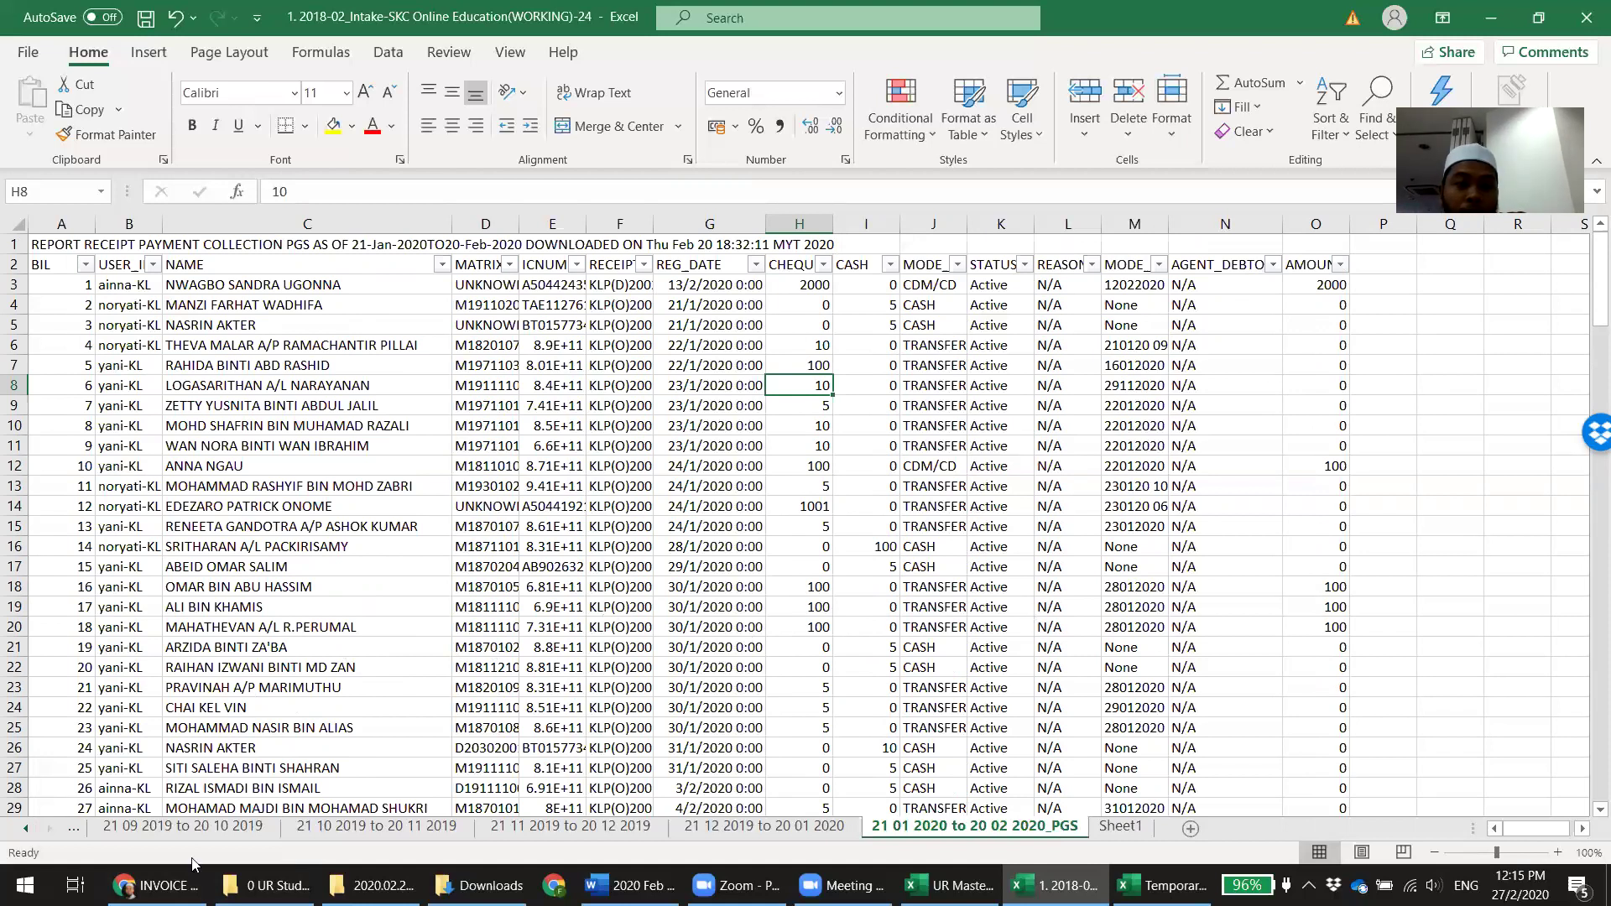
Read the INVOICE SKCOE 24 email's batch amounts in Gmail, totalling 87,464.35
left_click(160, 885)
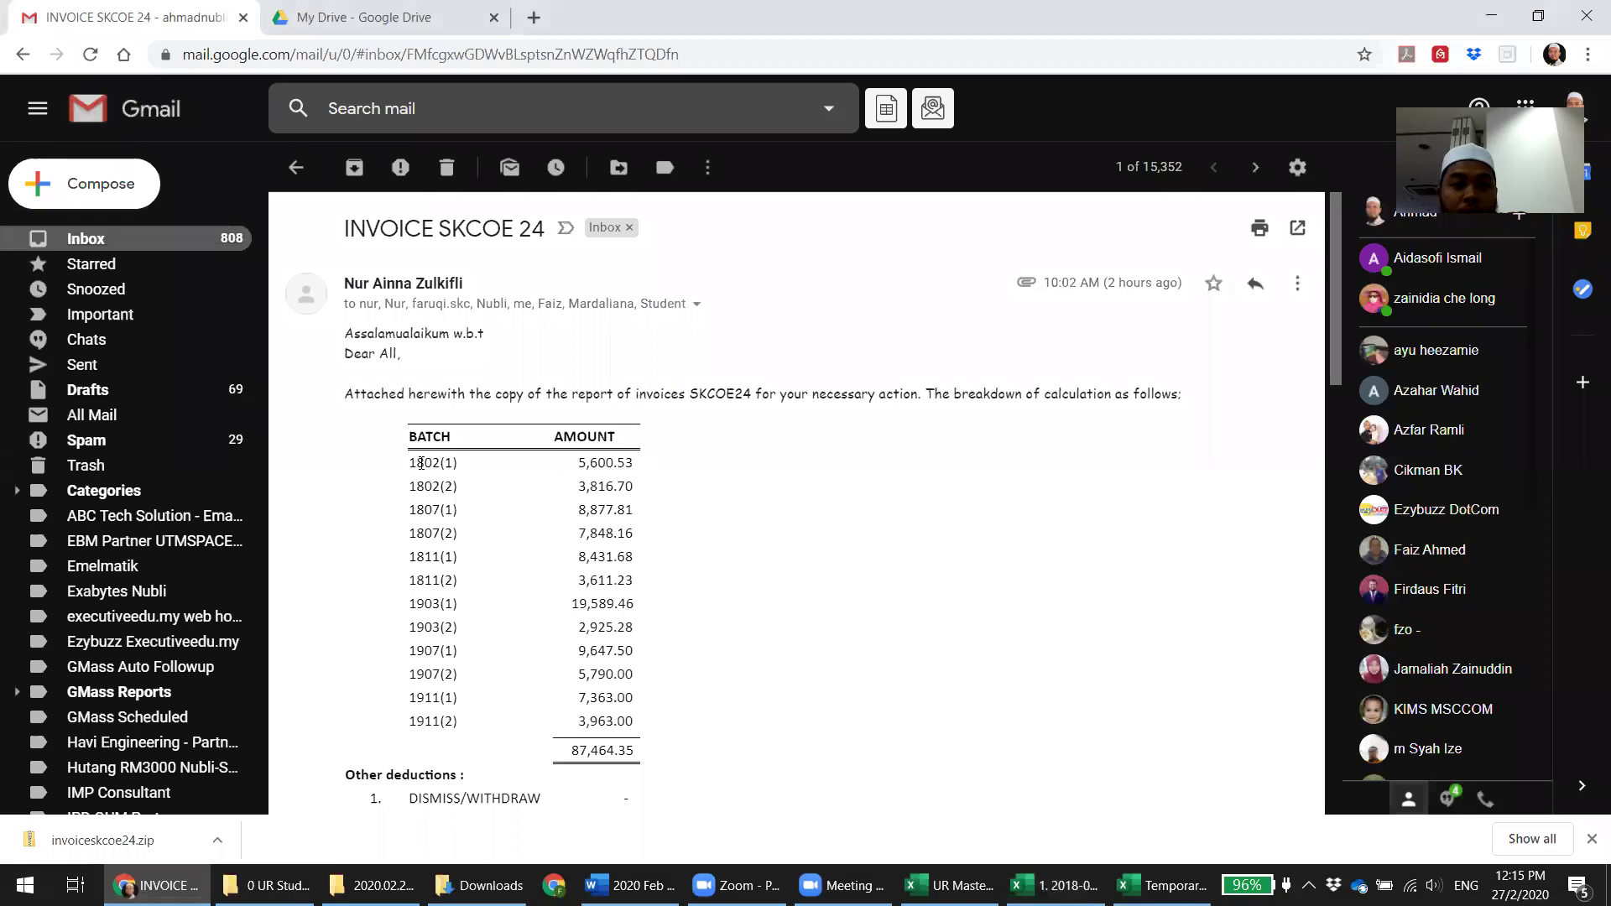
left_click_drag(578, 462, 653, 474)
left_click(653, 474)
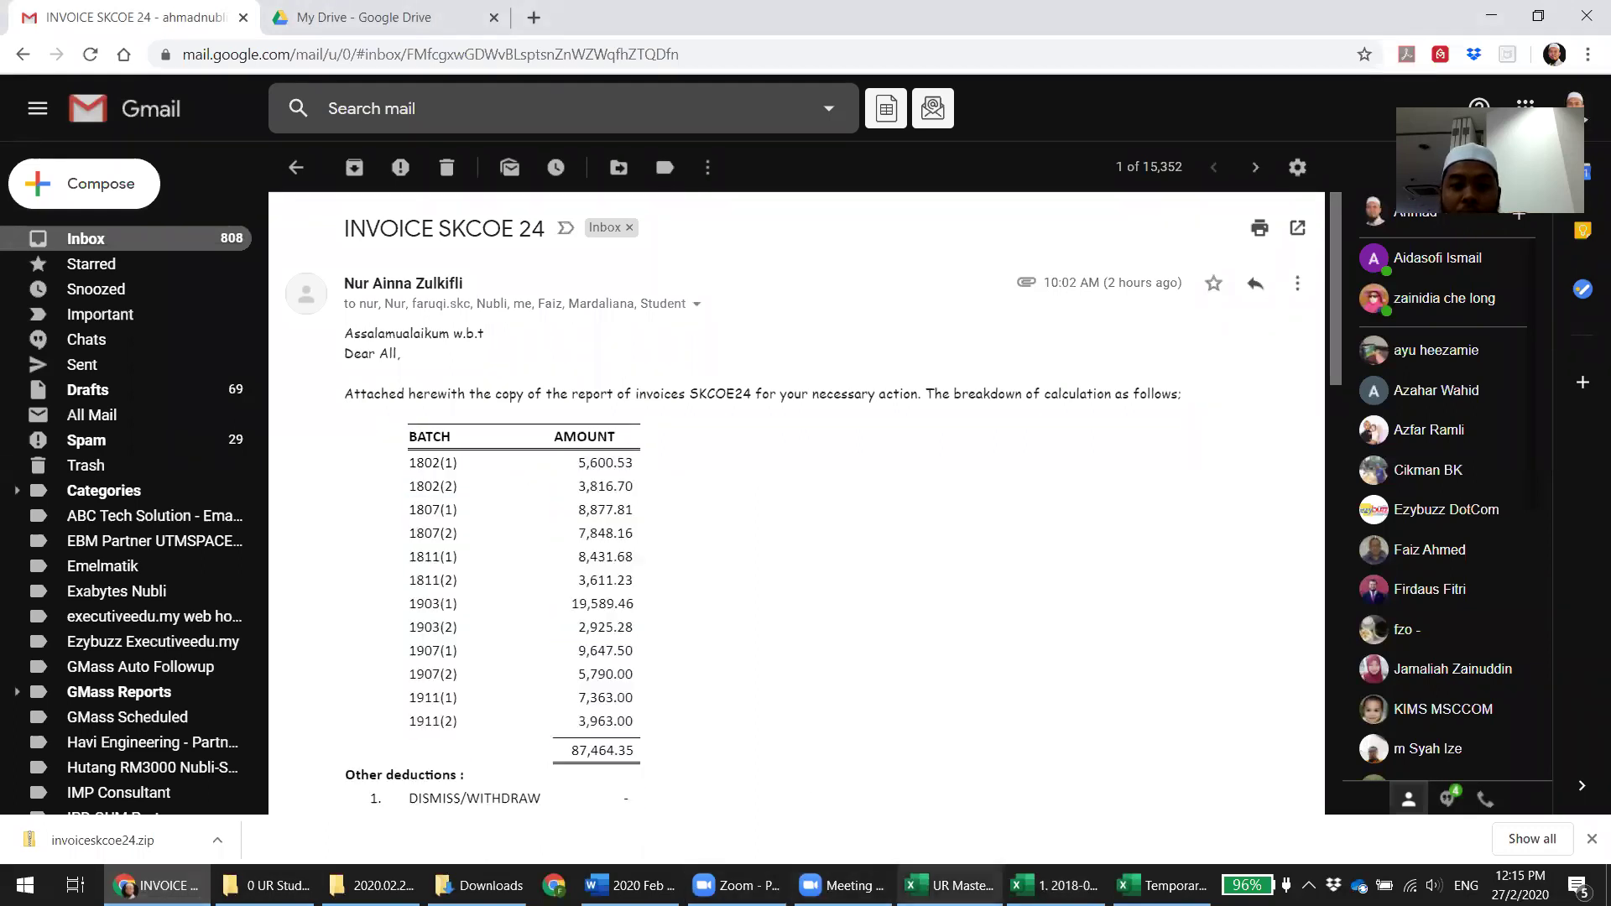
left_click(949, 885)
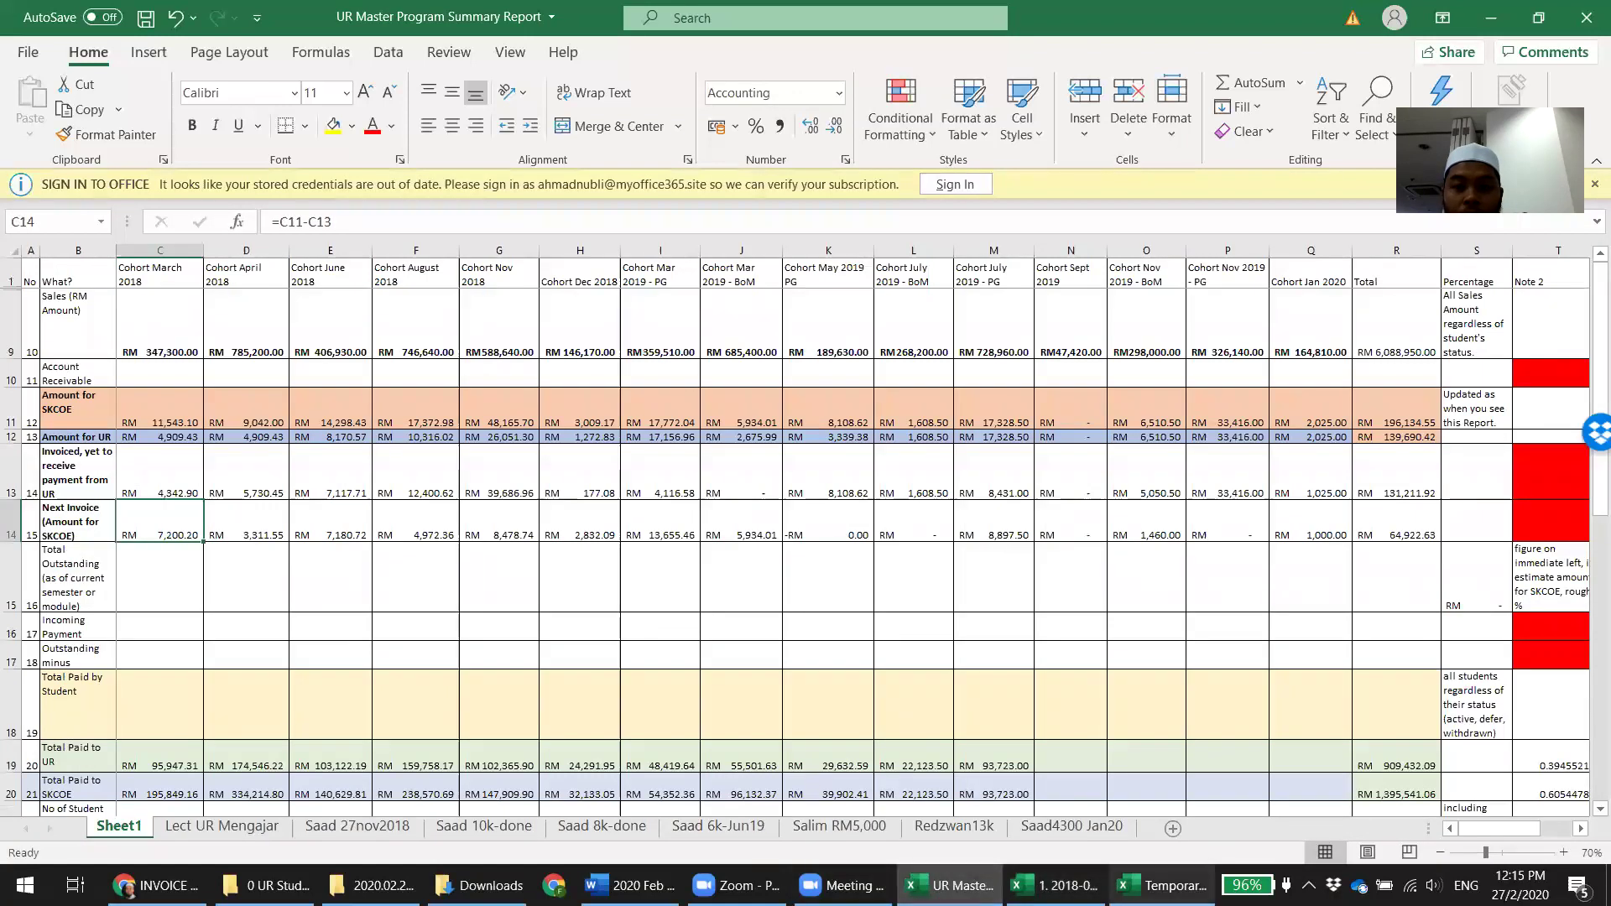
Check the Temporary Comparison workbook and the intake's CHEQUE column total, then reopen the student database folder
left_click(1162, 885)
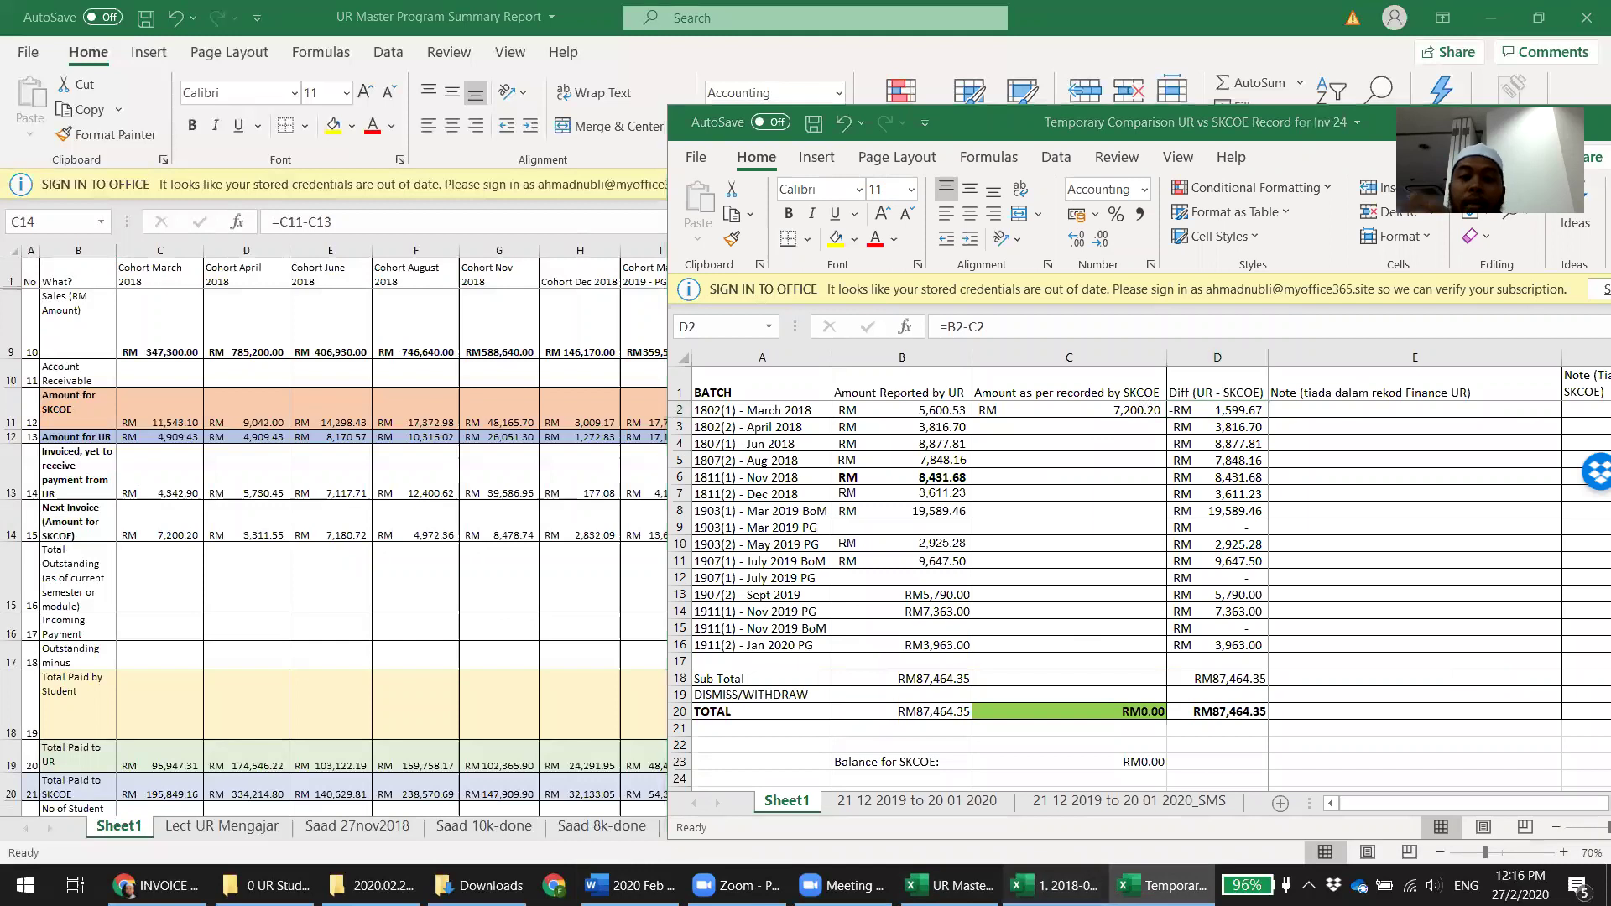
left_click(1056, 885)
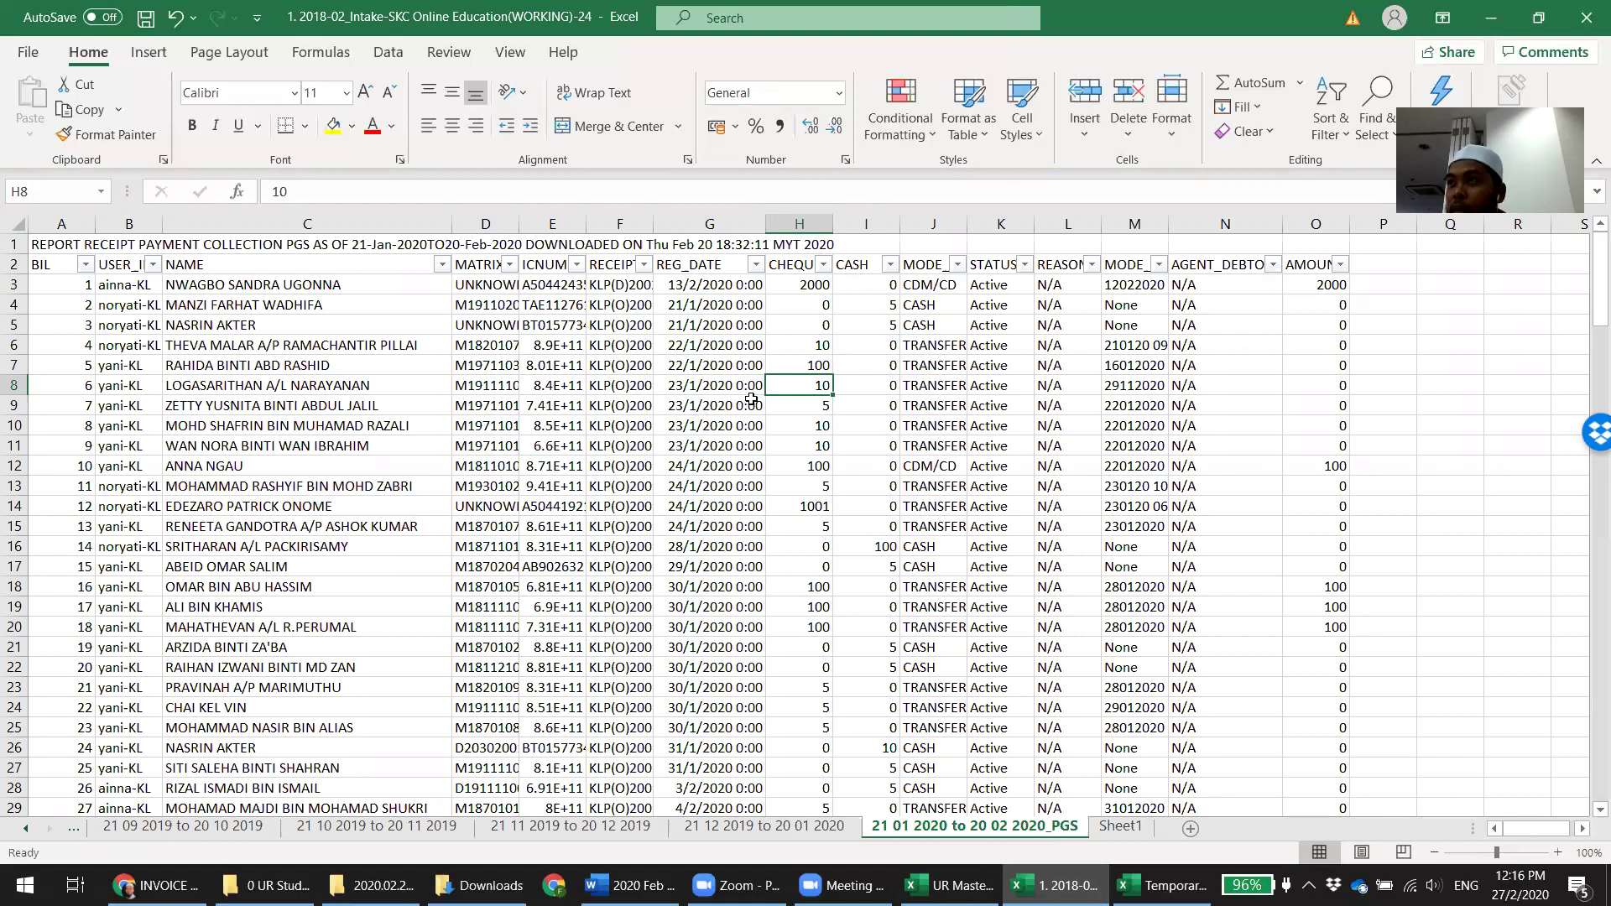
left_click(799, 224)
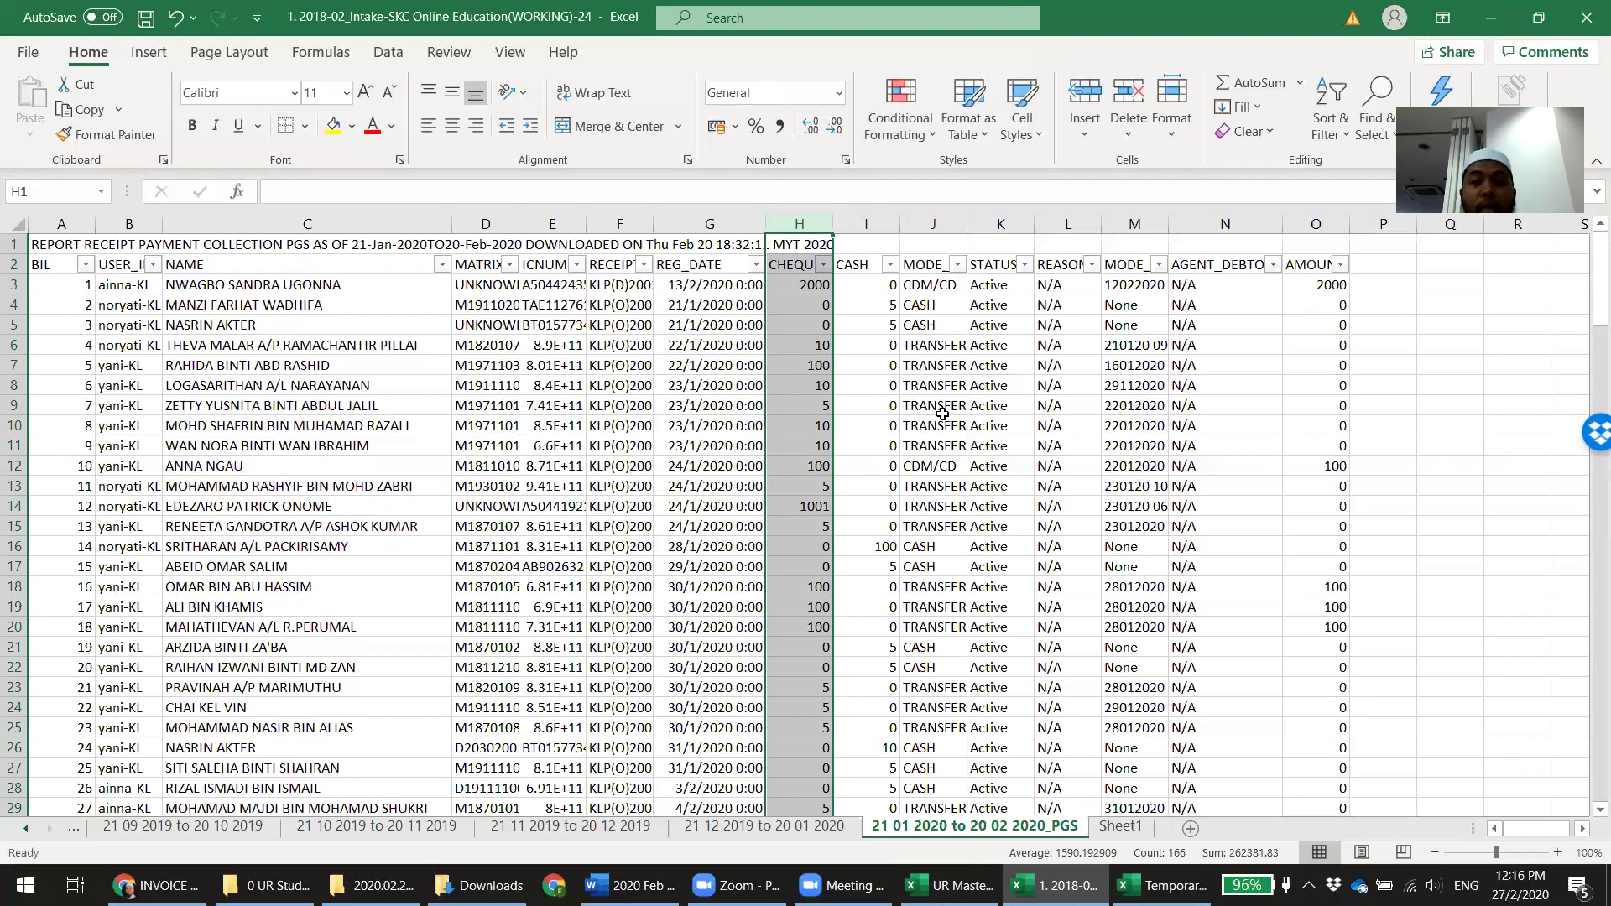
left_click(267, 886)
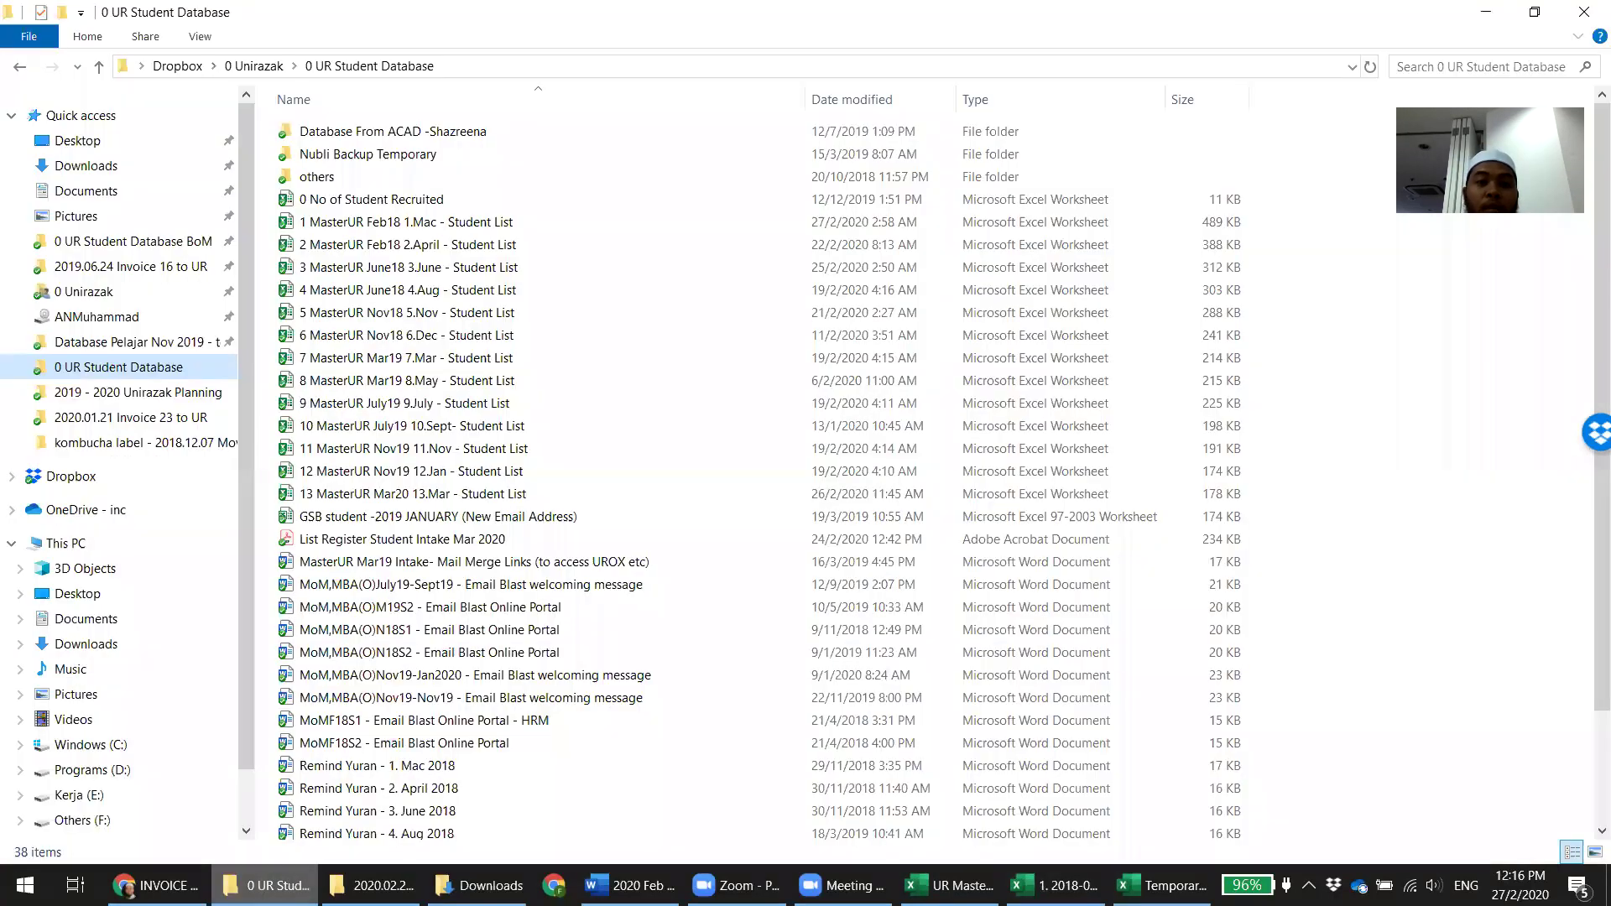
Open '1 MasterUR Feb18 1.Mac - Student List' in Excel on its F18.2 sheet
left_click(450, 225)
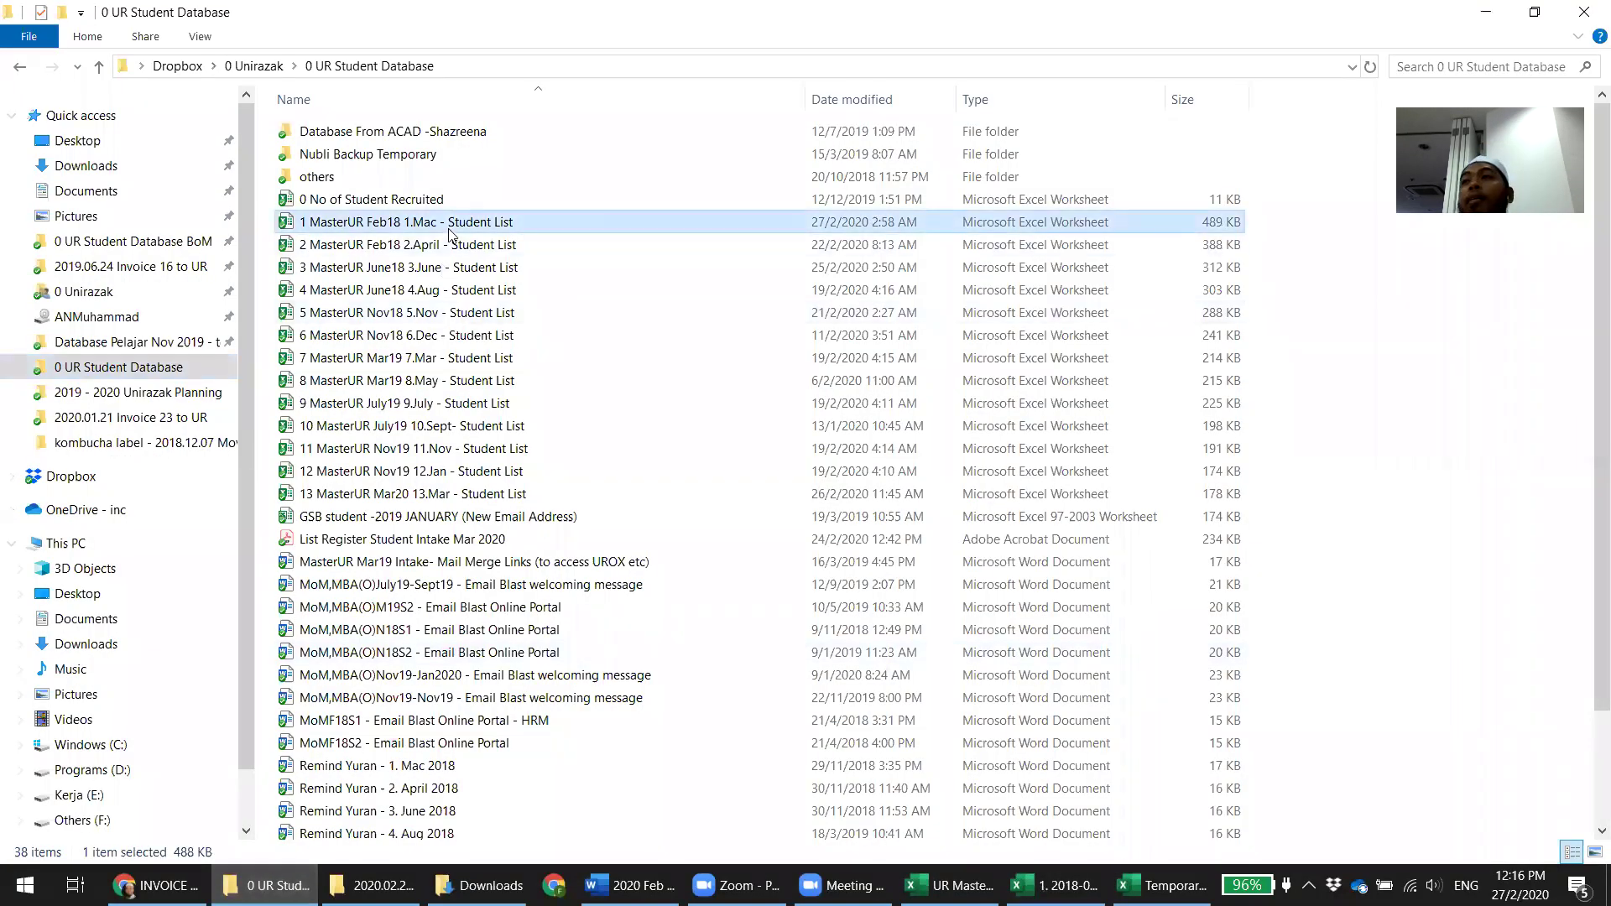
double_click(450, 225)
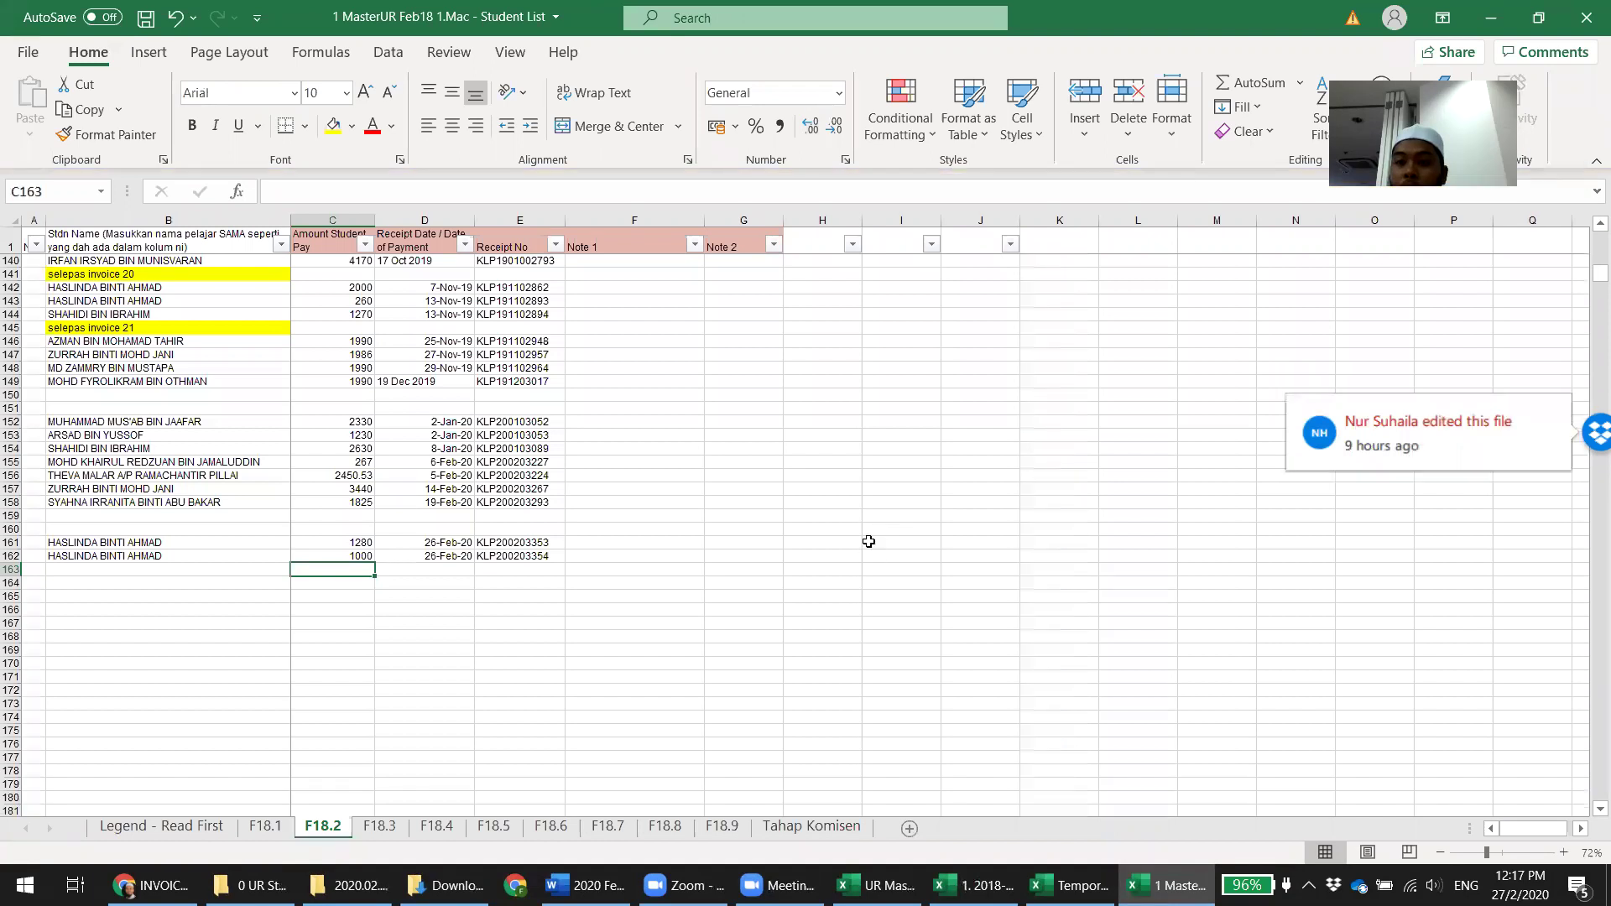
Move the 1280 and 1000 amounts from C161:C162 into Note 1 at F161:F162
left_click(867, 542)
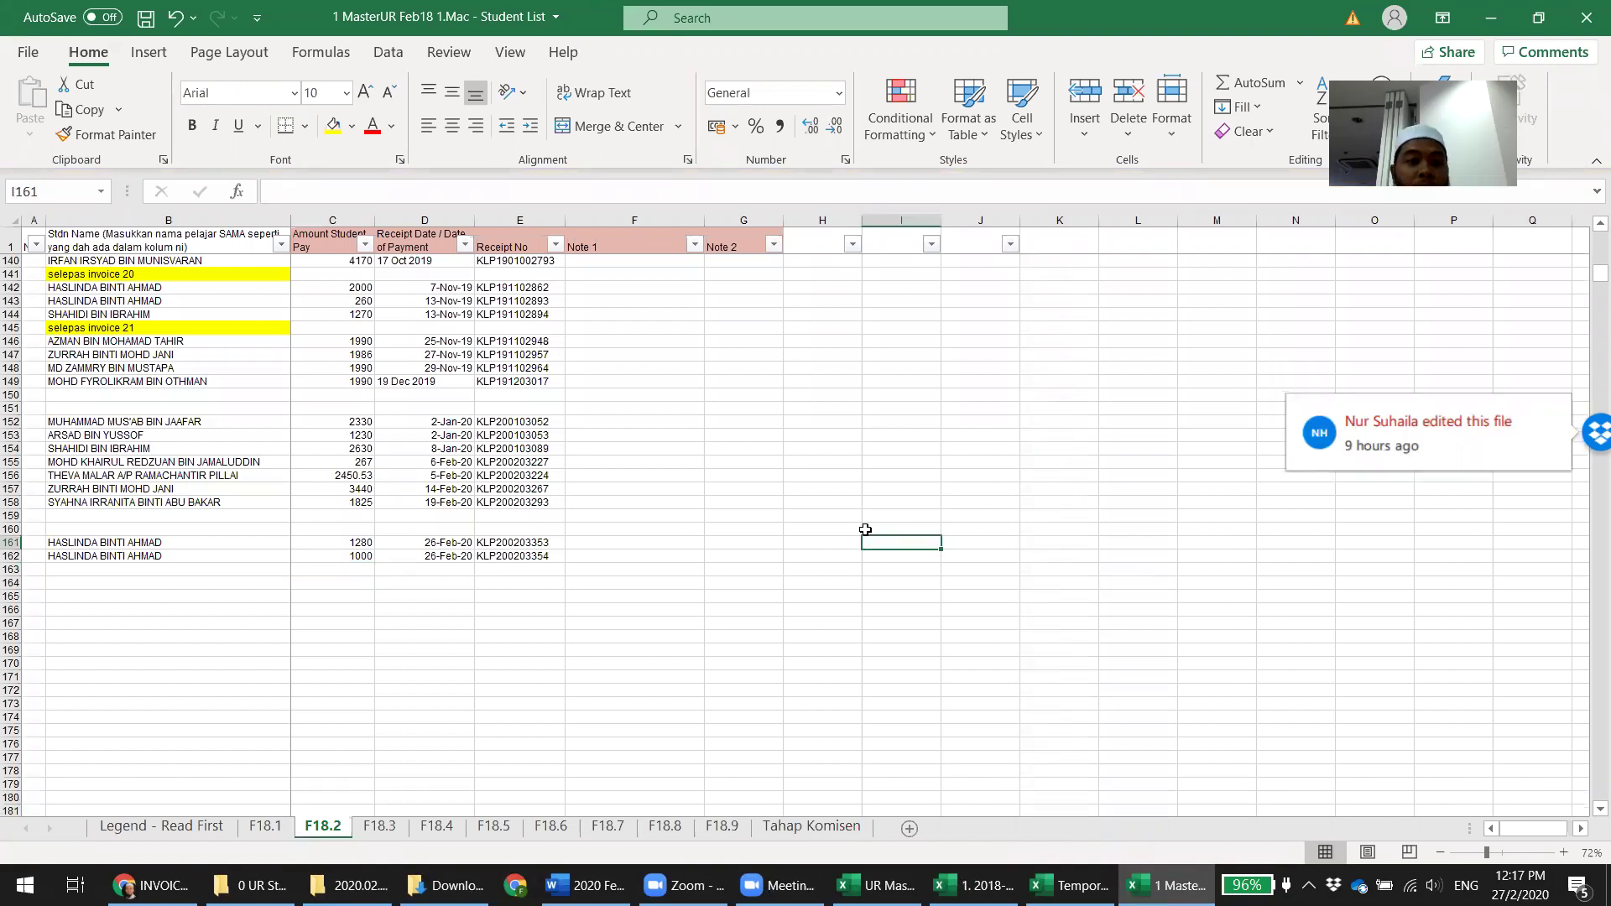
left_click_drag(349, 541, 353, 556)
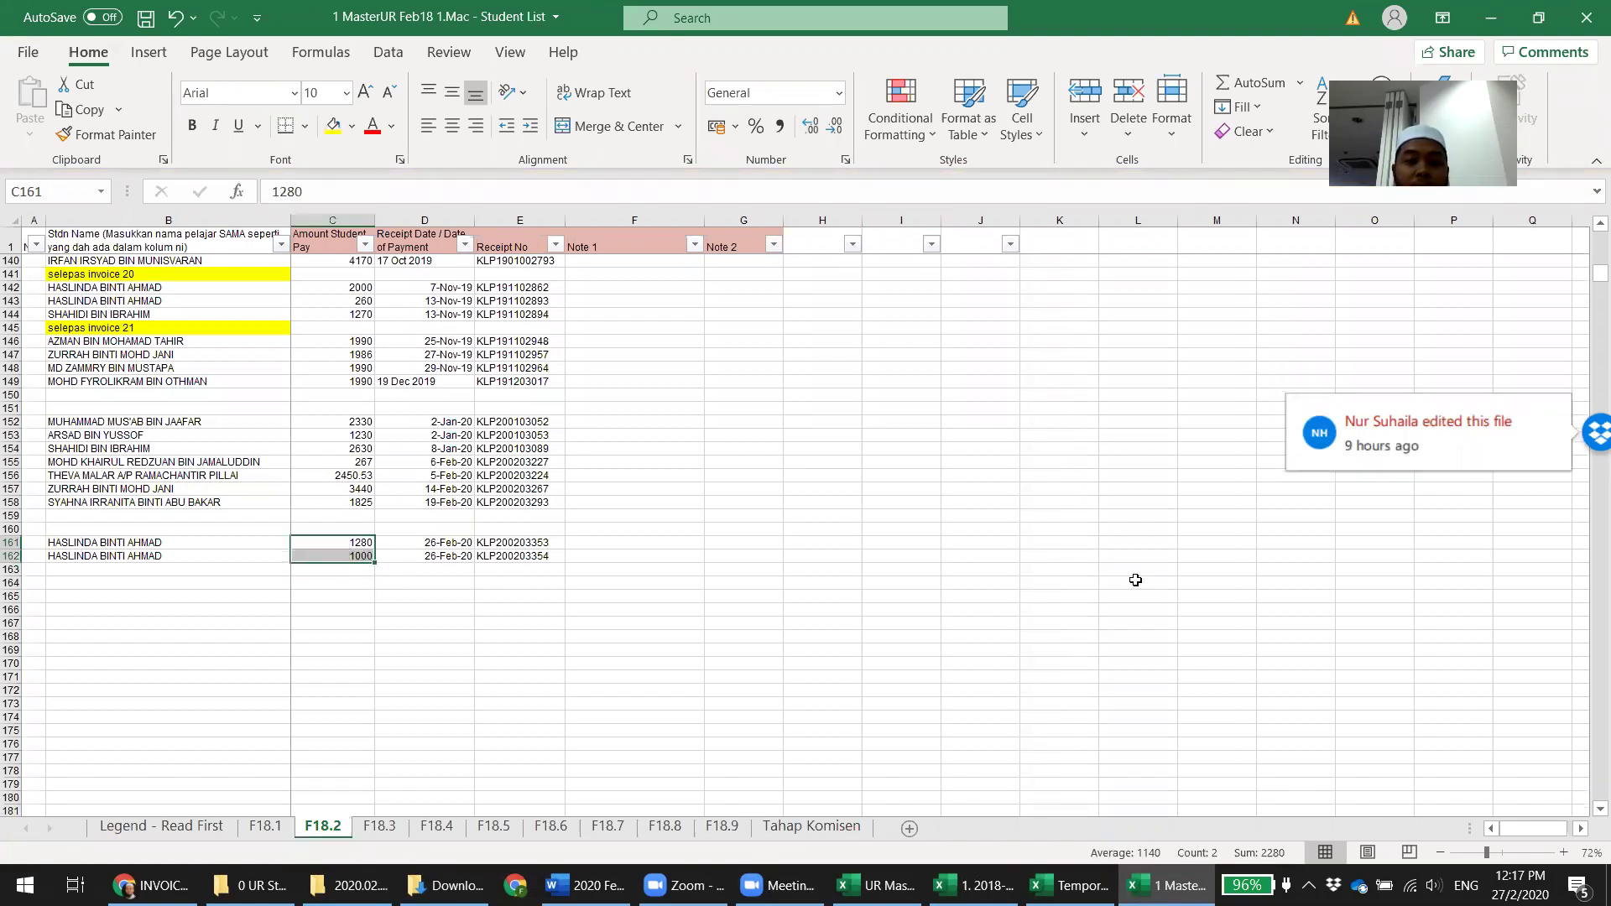
key("ctrl+c")
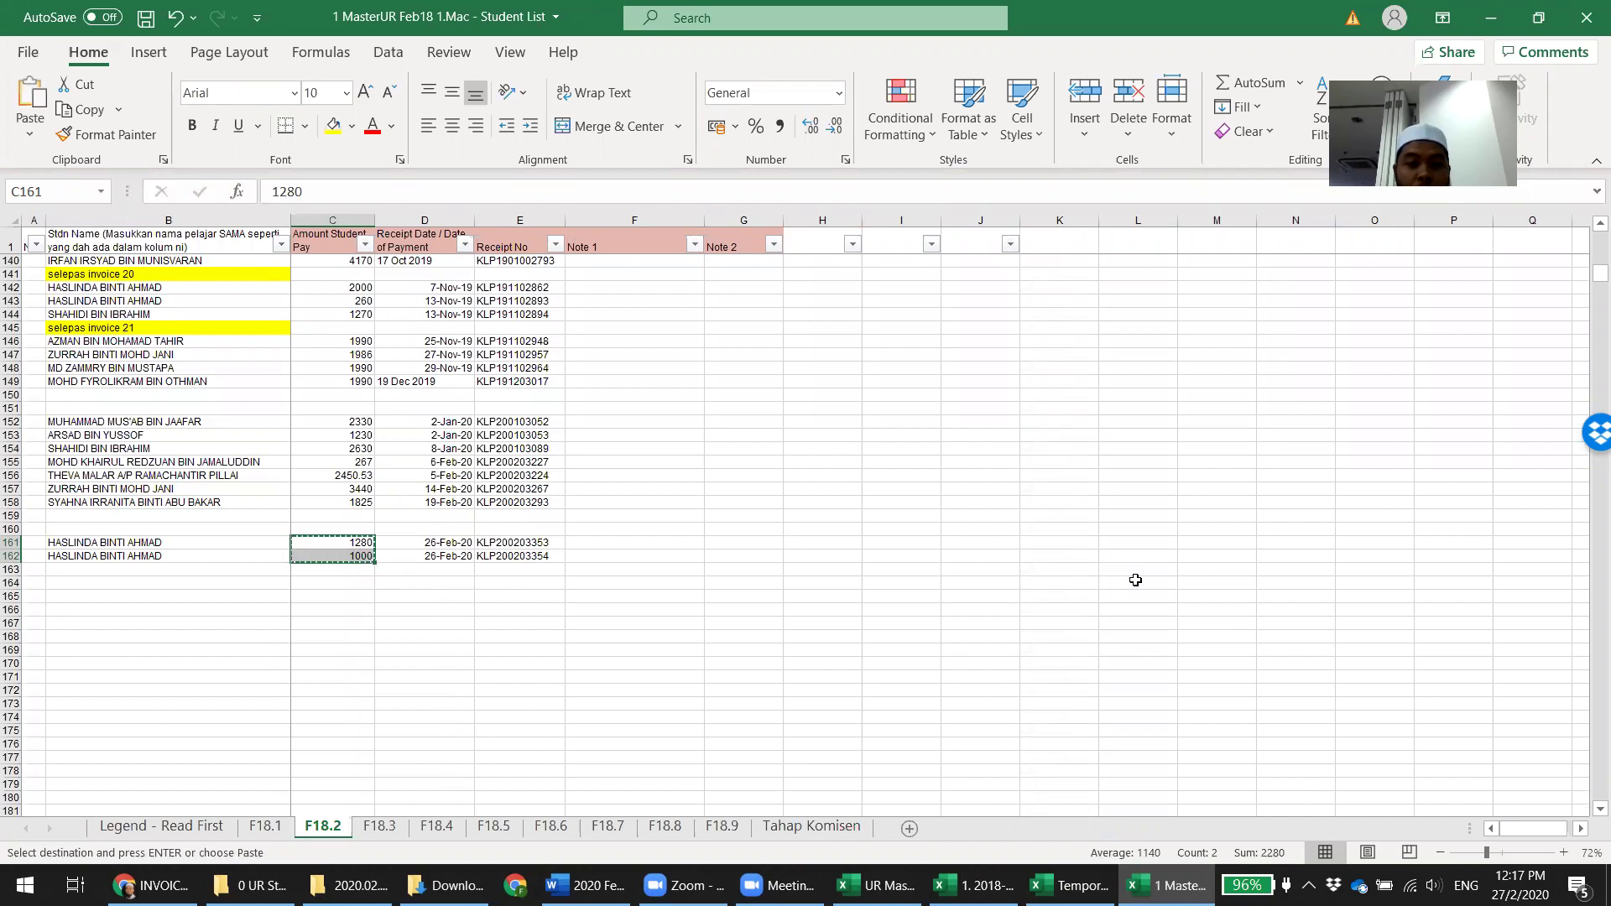
key("Right")
key("Right")
key("Right")
key("ctrl+v")
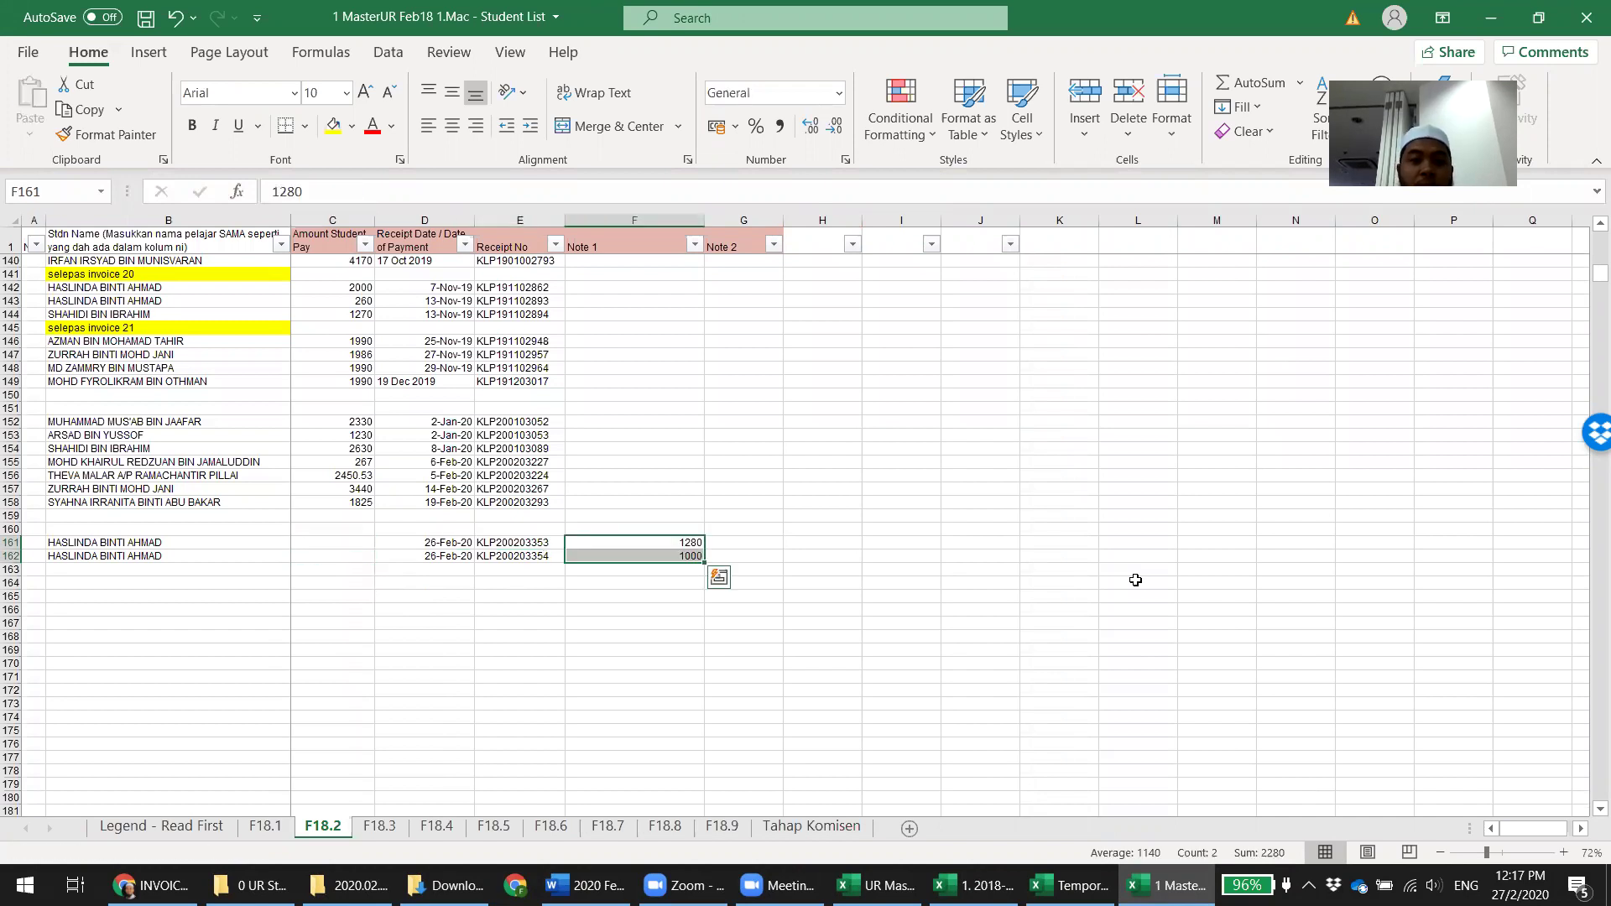
left_click(839, 636)
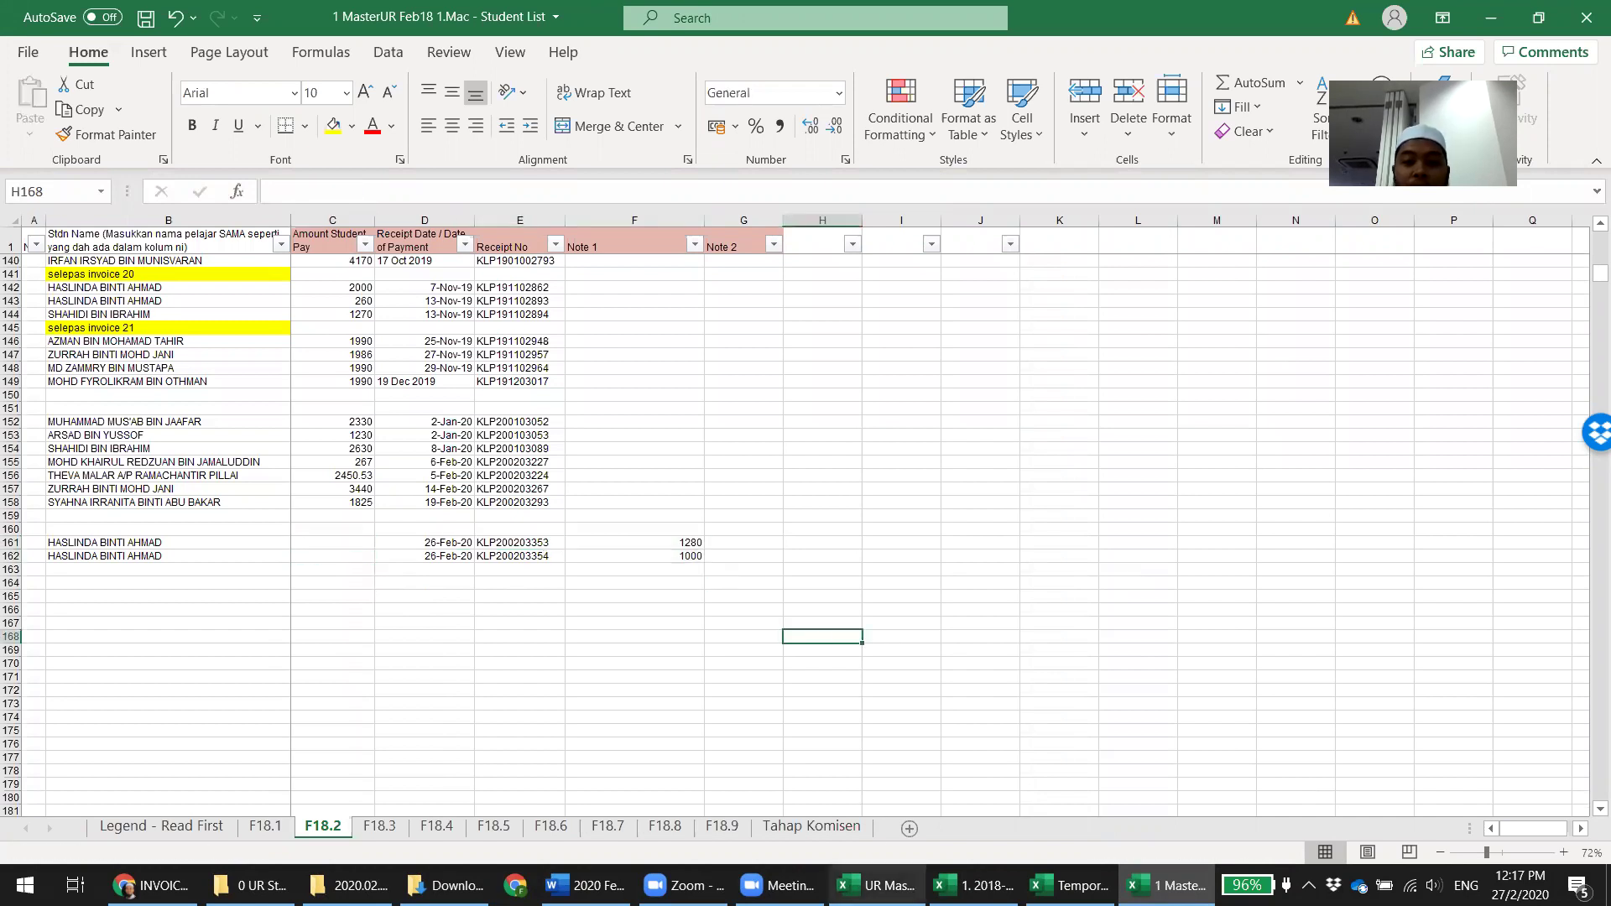
Cross-check the summary report, the receipt dates, the moved Note 1 amounts and sheet F18.4
key("alt+Tab")
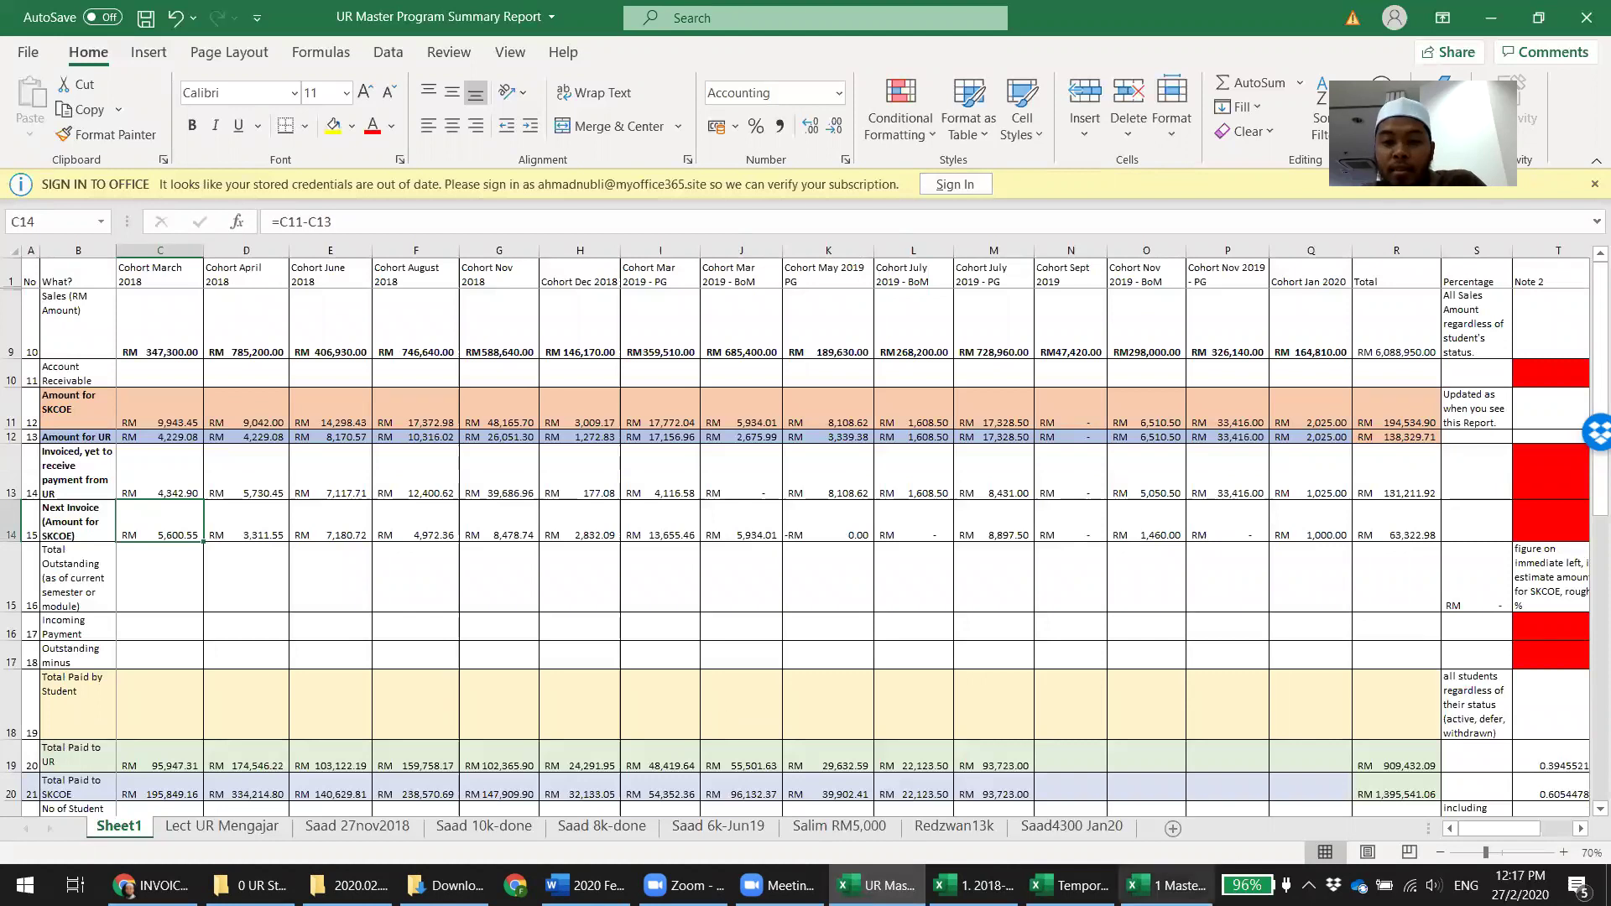
left_click(1166, 886)
left_click_drag(449, 544, 447, 553)
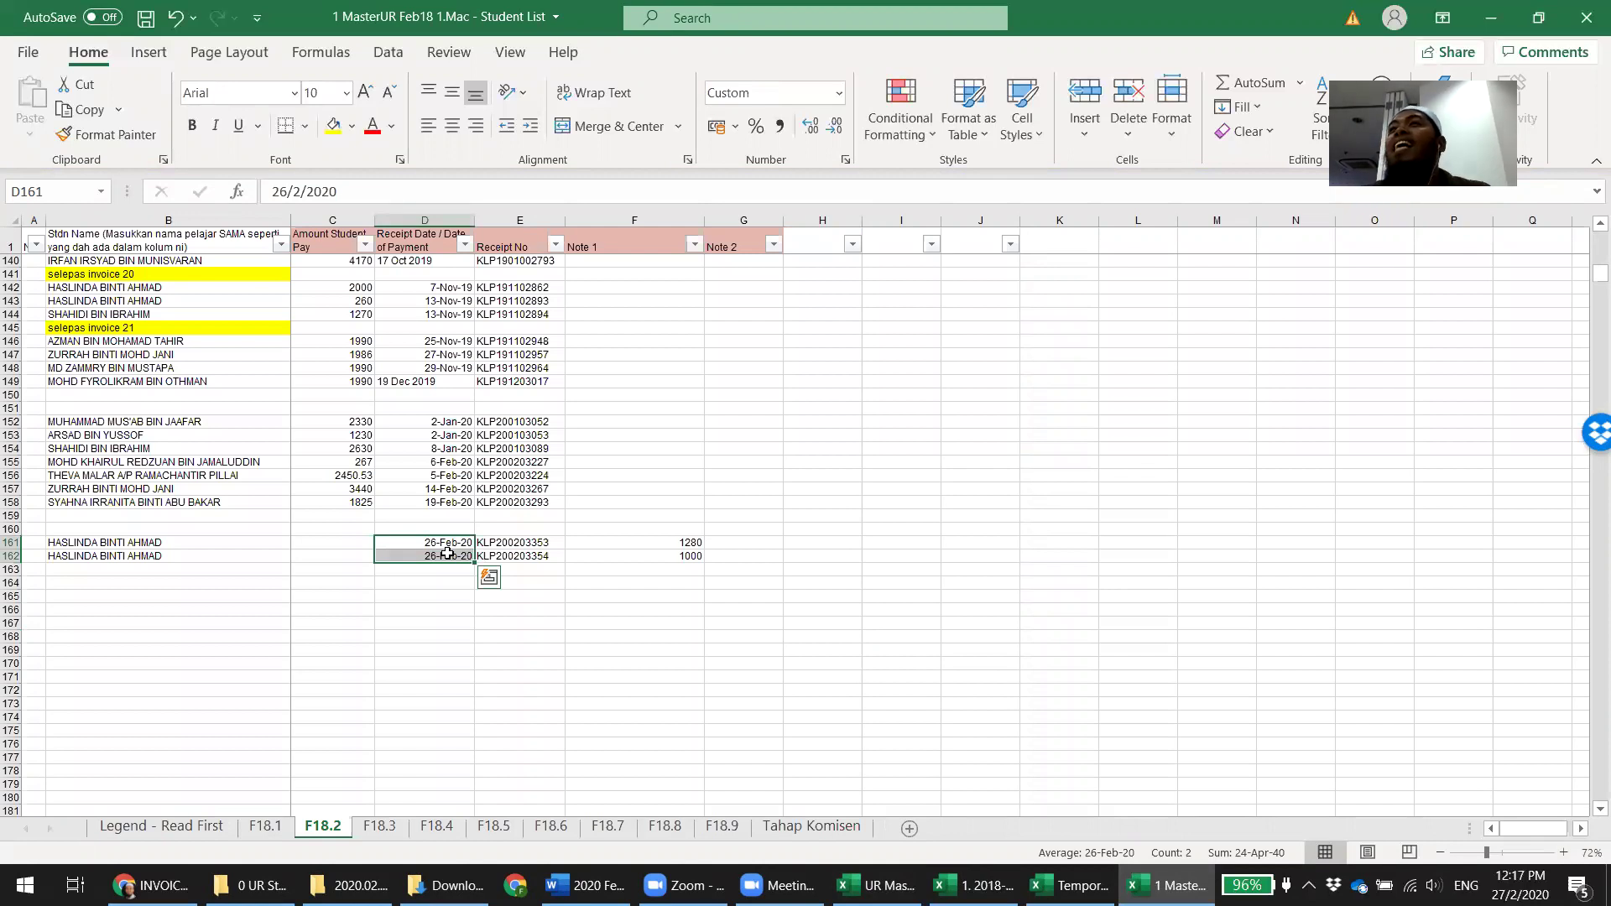
left_click_drag(647, 541, 650, 554)
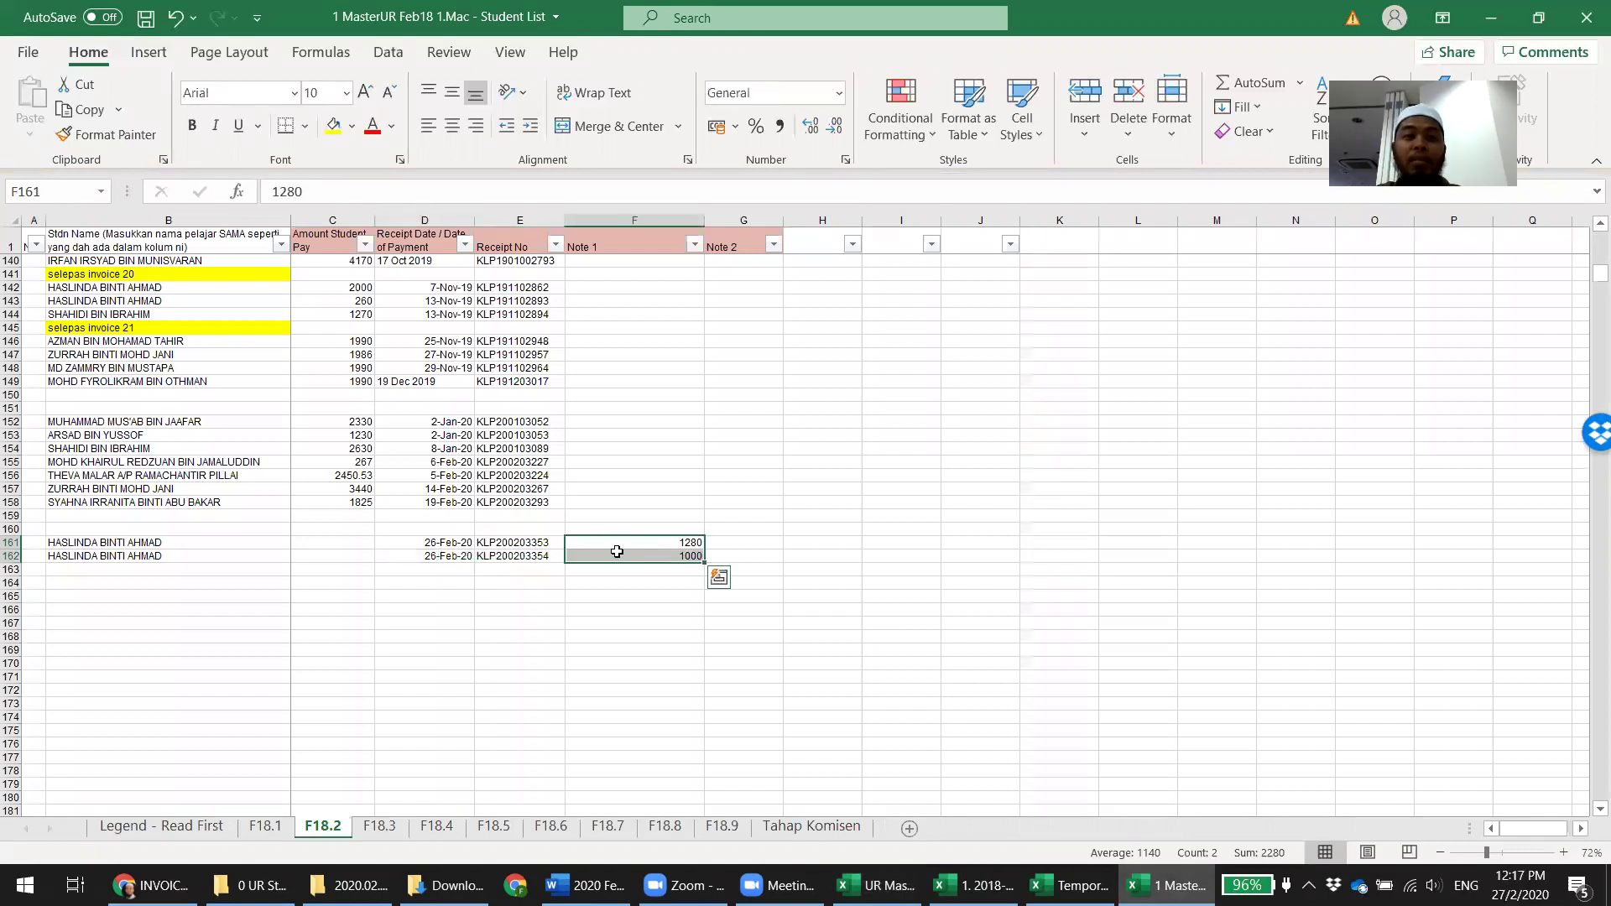
left_click_drag(353, 541, 350, 554)
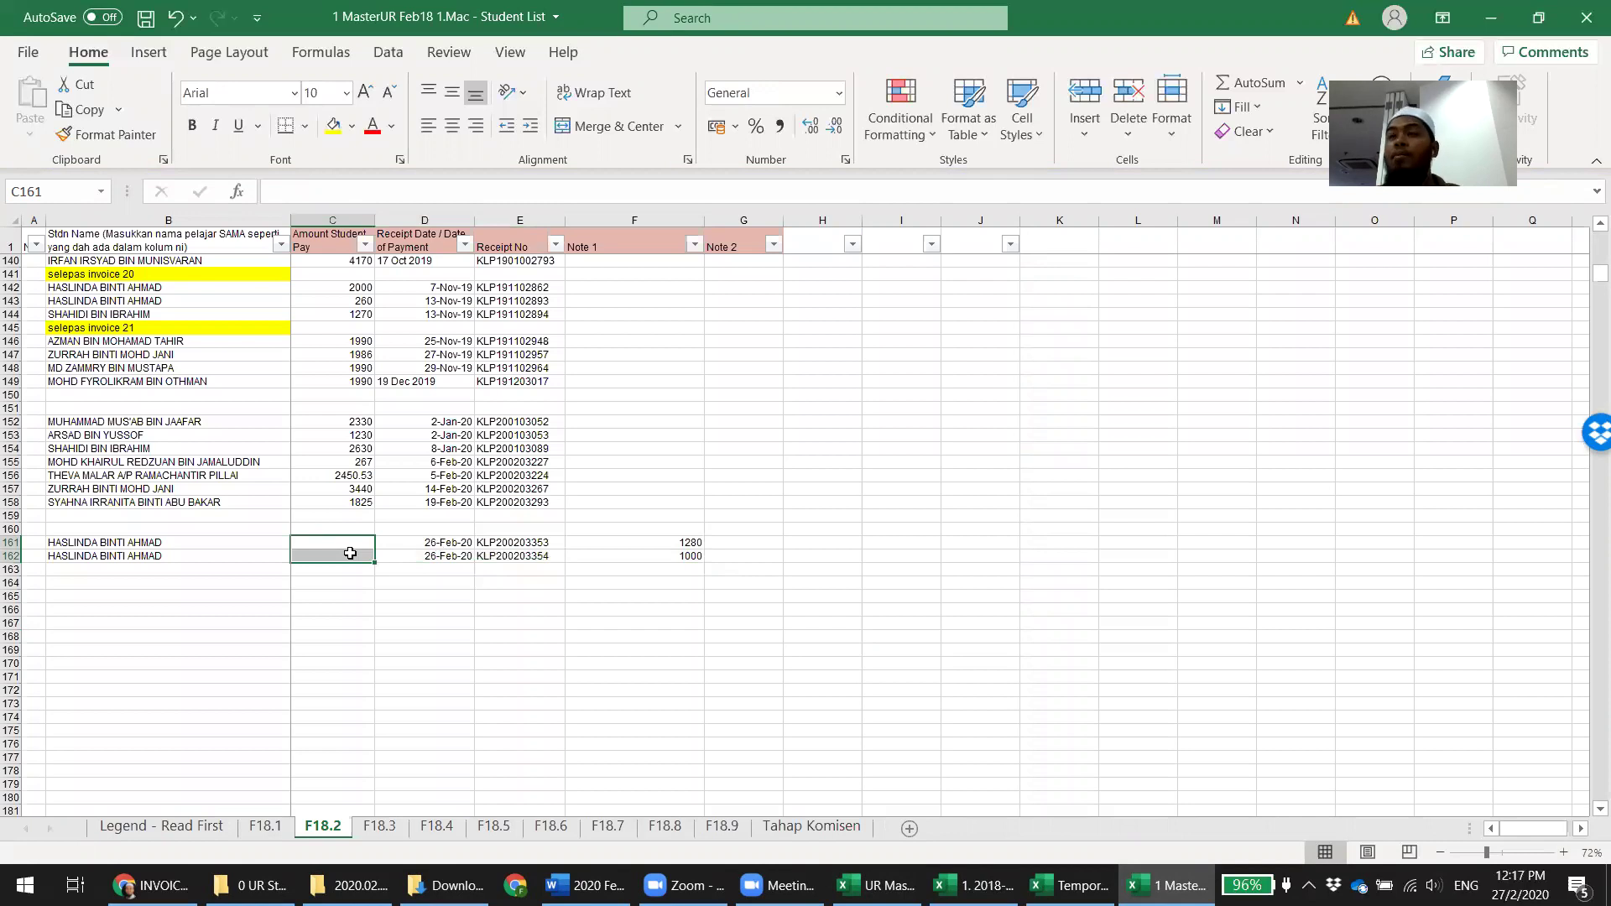
left_click(436, 827)
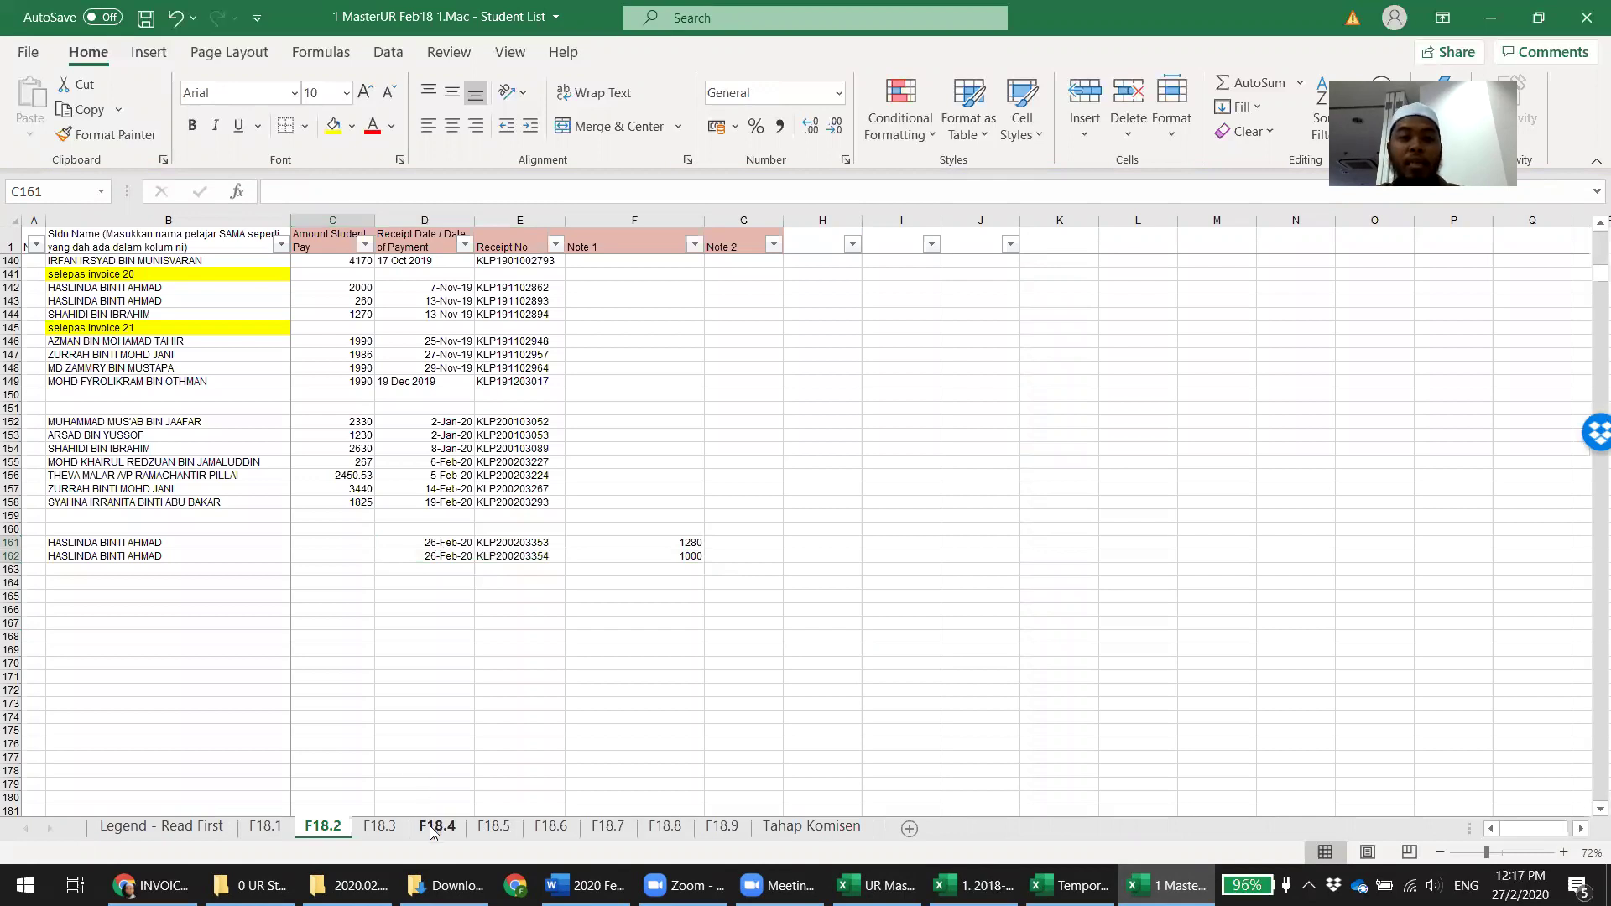
left_click(322, 826)
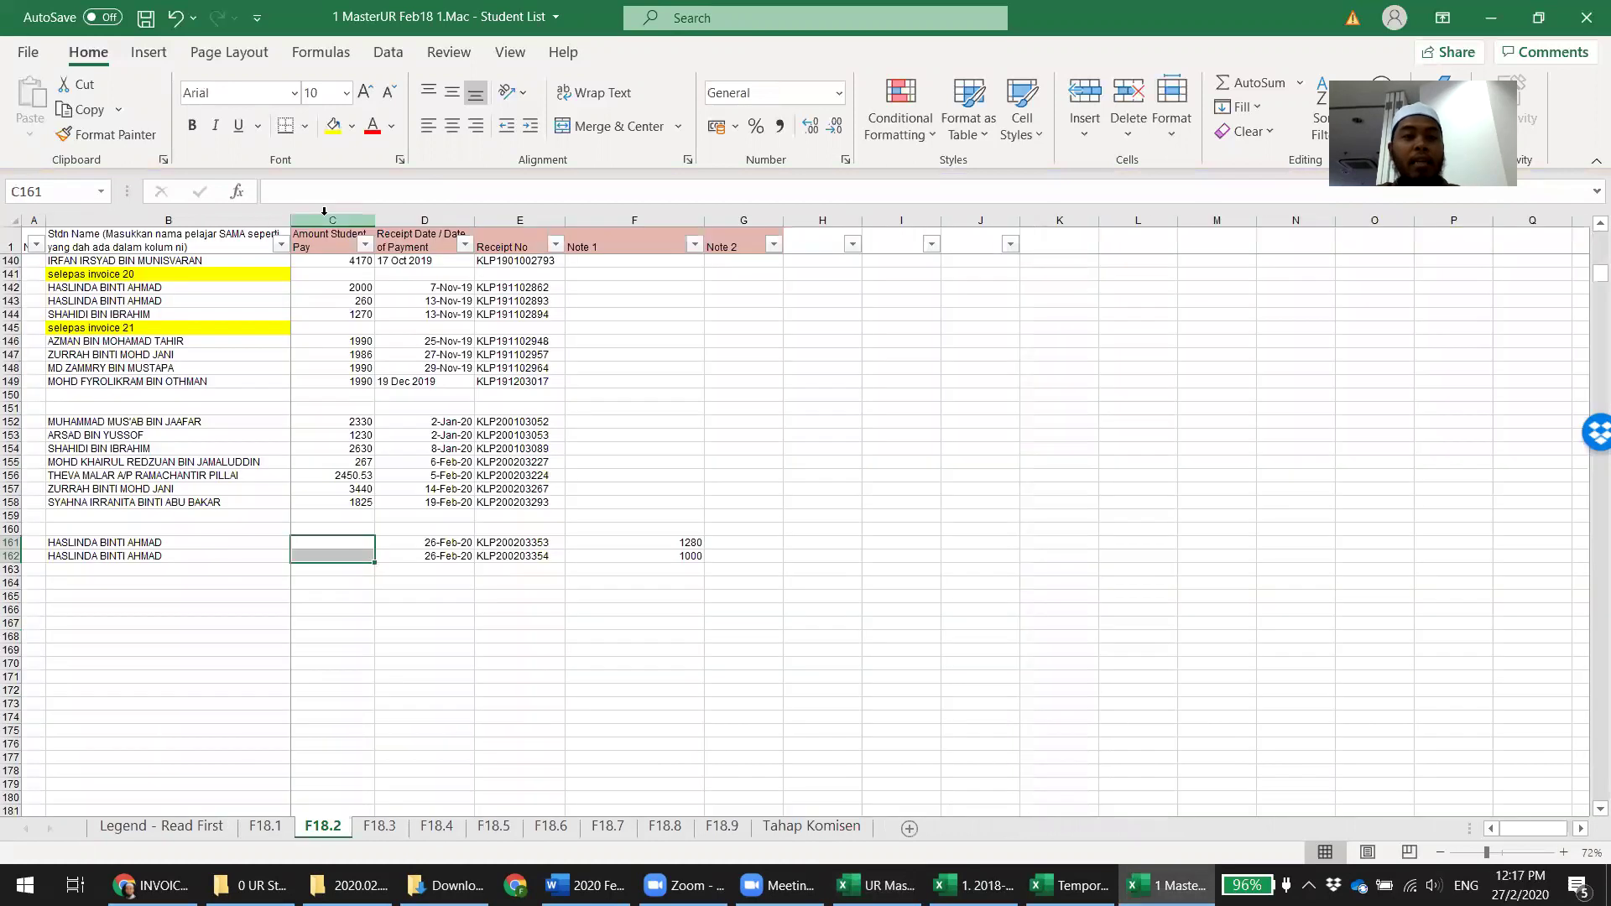
left_click(324, 210)
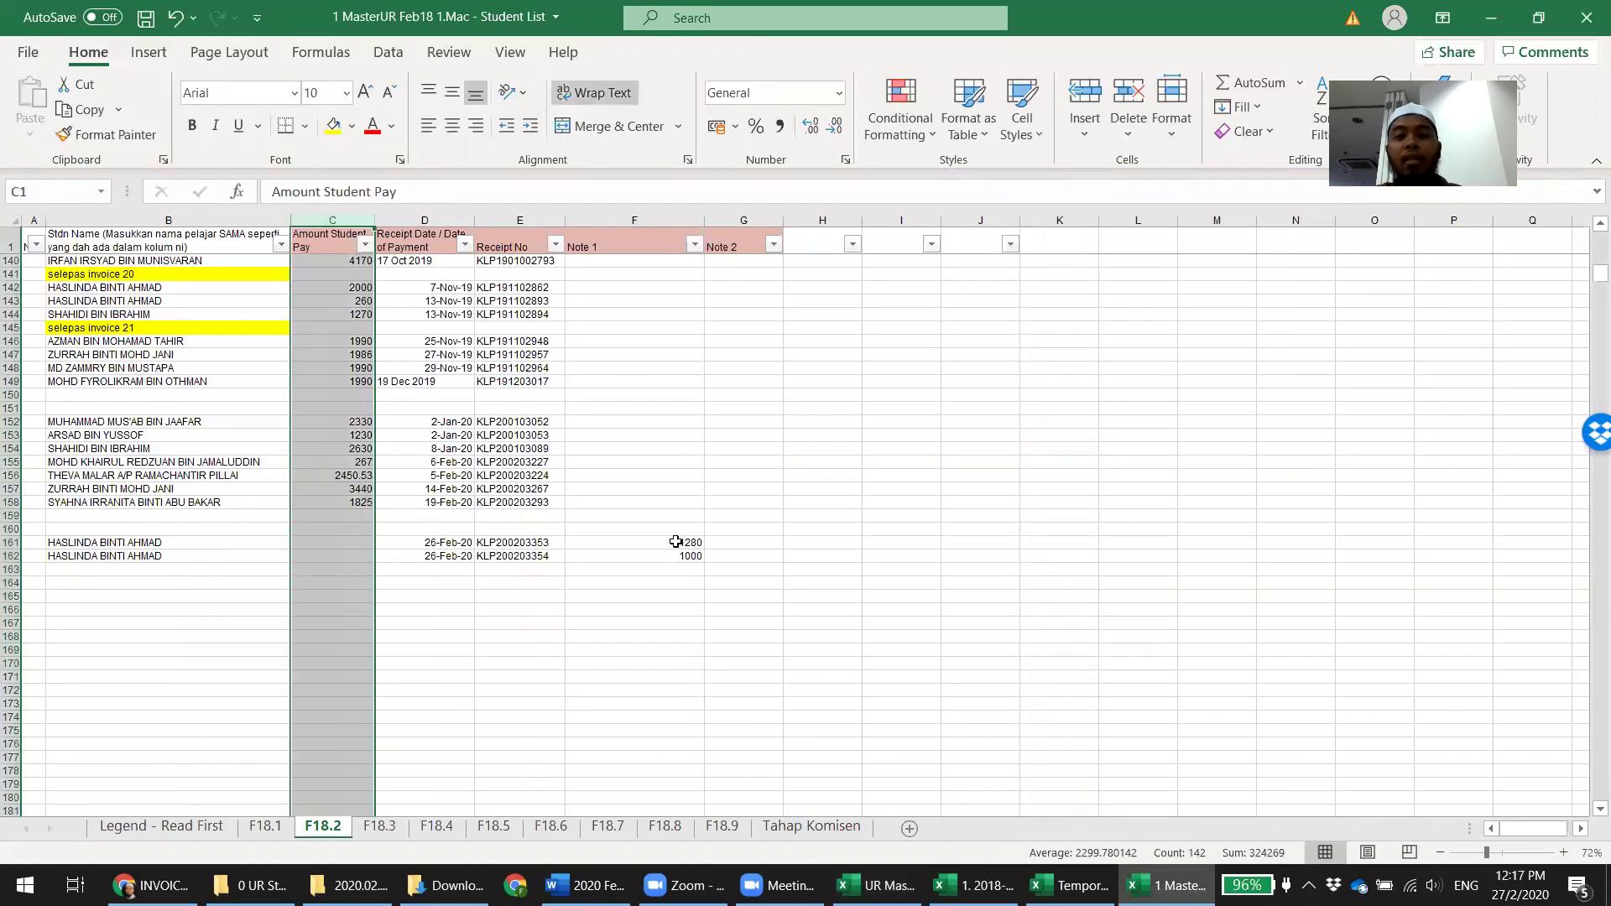
left_click_drag(678, 531, 674, 555)
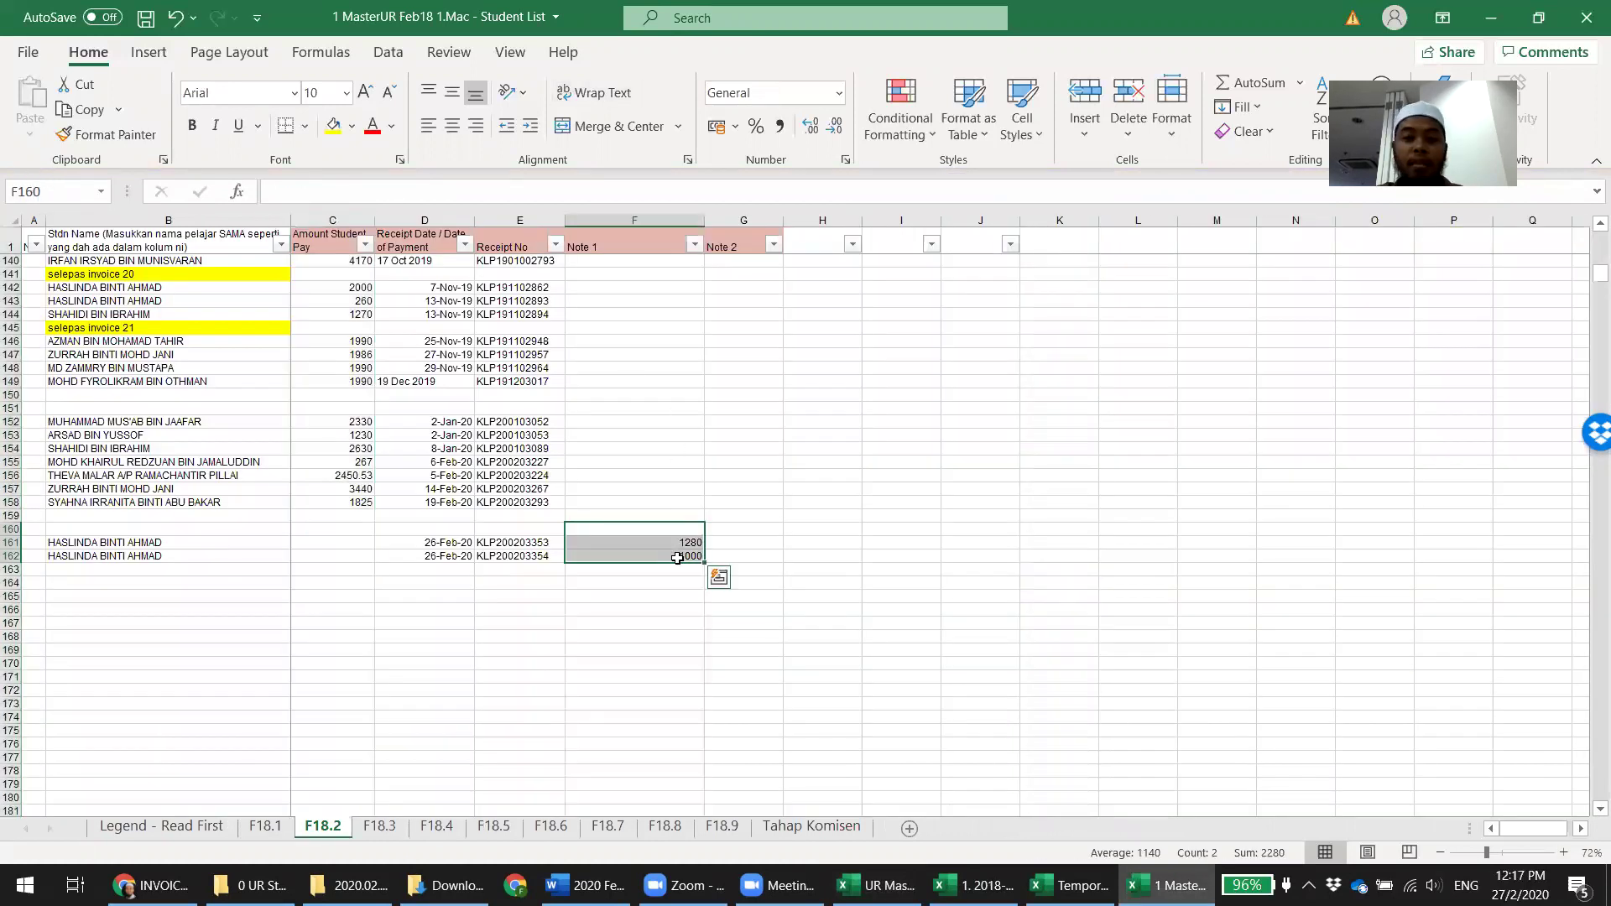
left_click(744, 542)
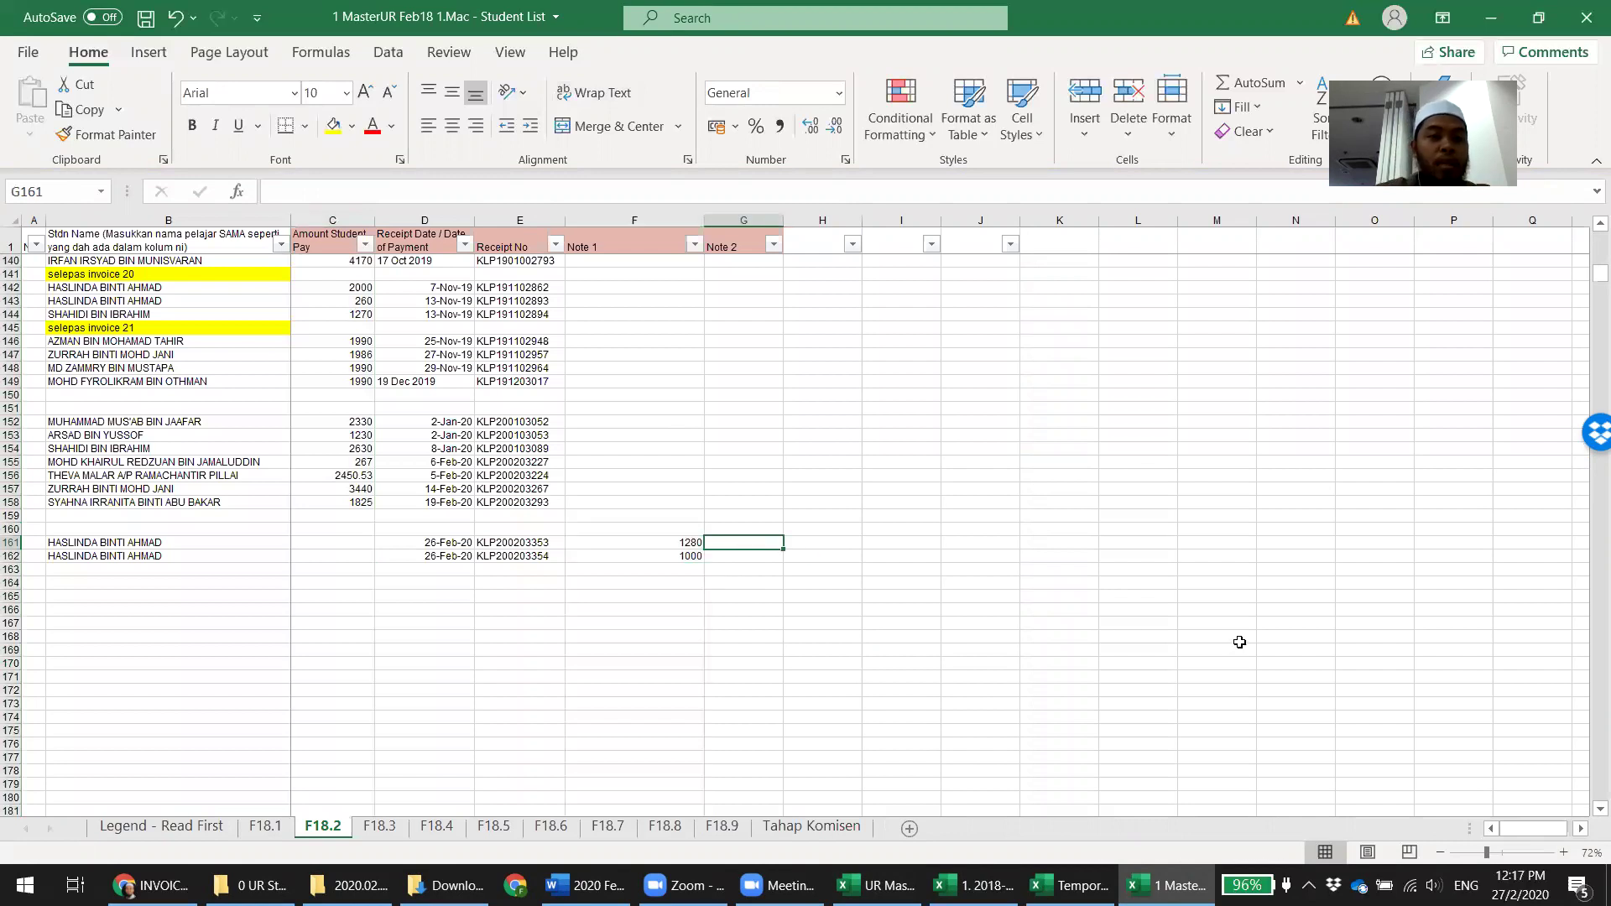
Label row 160 'selepas invoice 24' and row 151 'selepas invoice 23' in column B
left_click(95, 528)
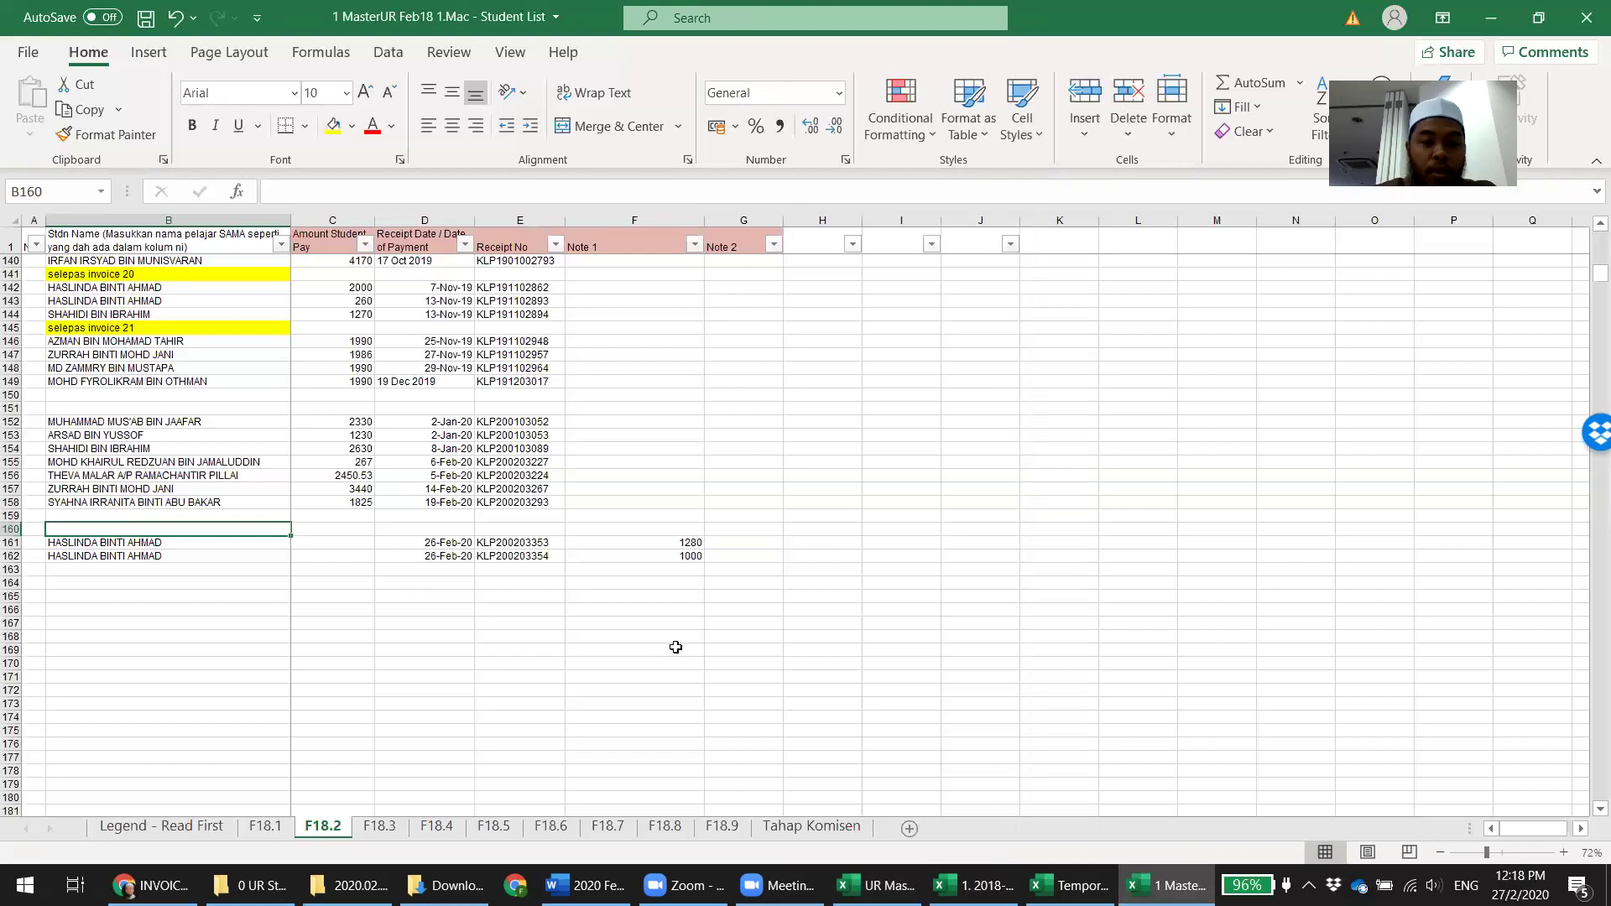
type("selepas invoice 24")
key("Return")
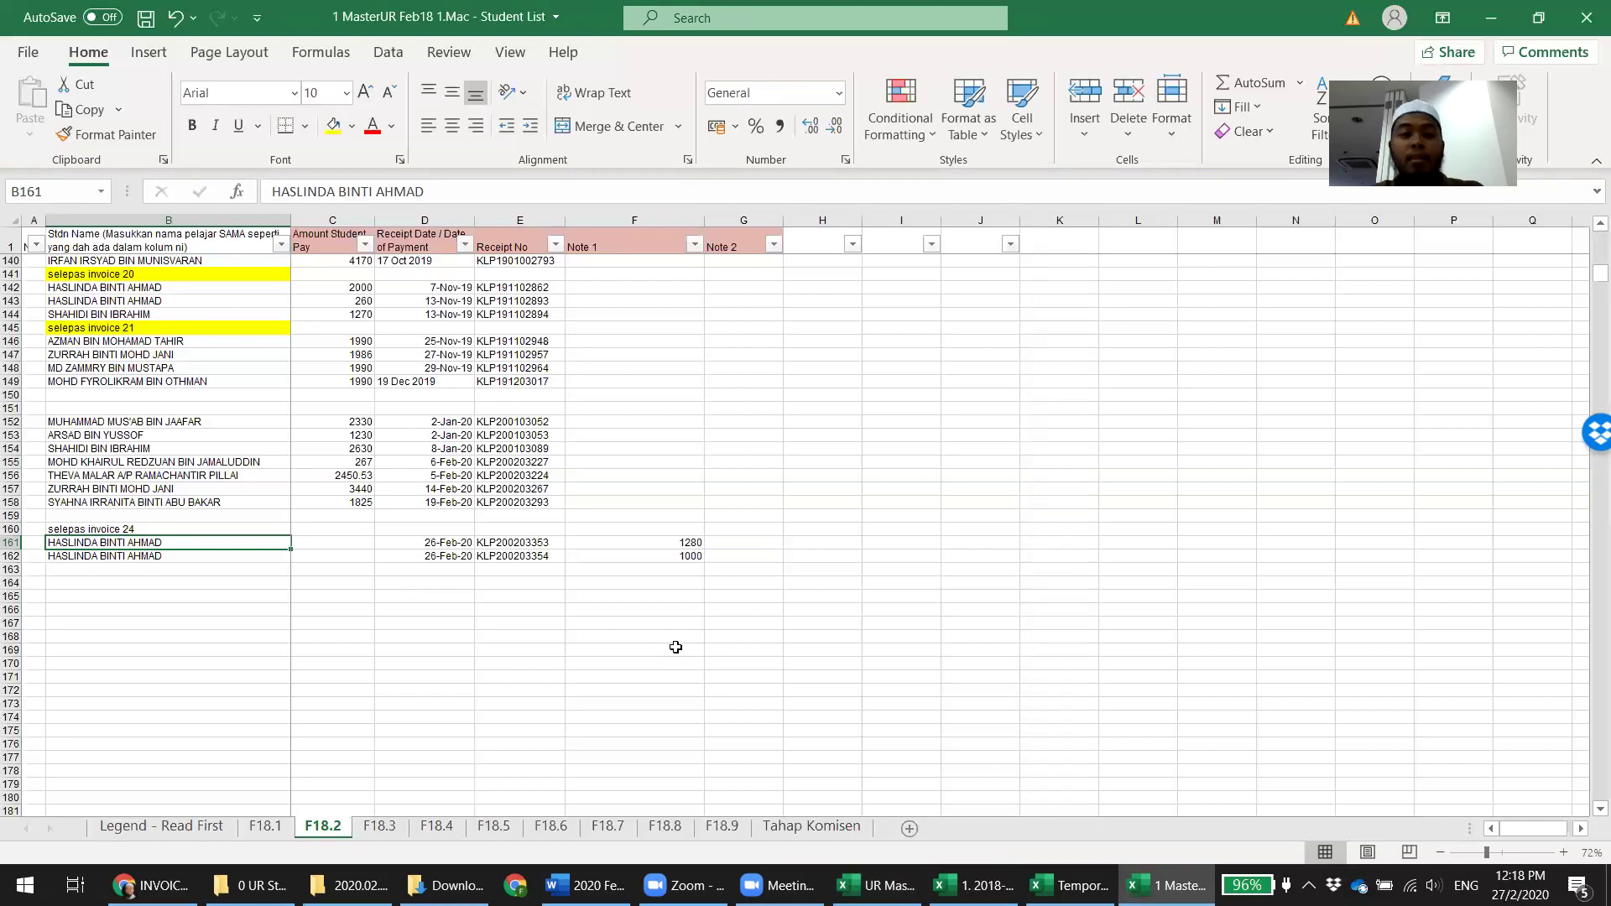
key("Up")
key("Up")
key("Up")
key("Up")
key("Up")
key("Up")
key("Up")
key("Up")
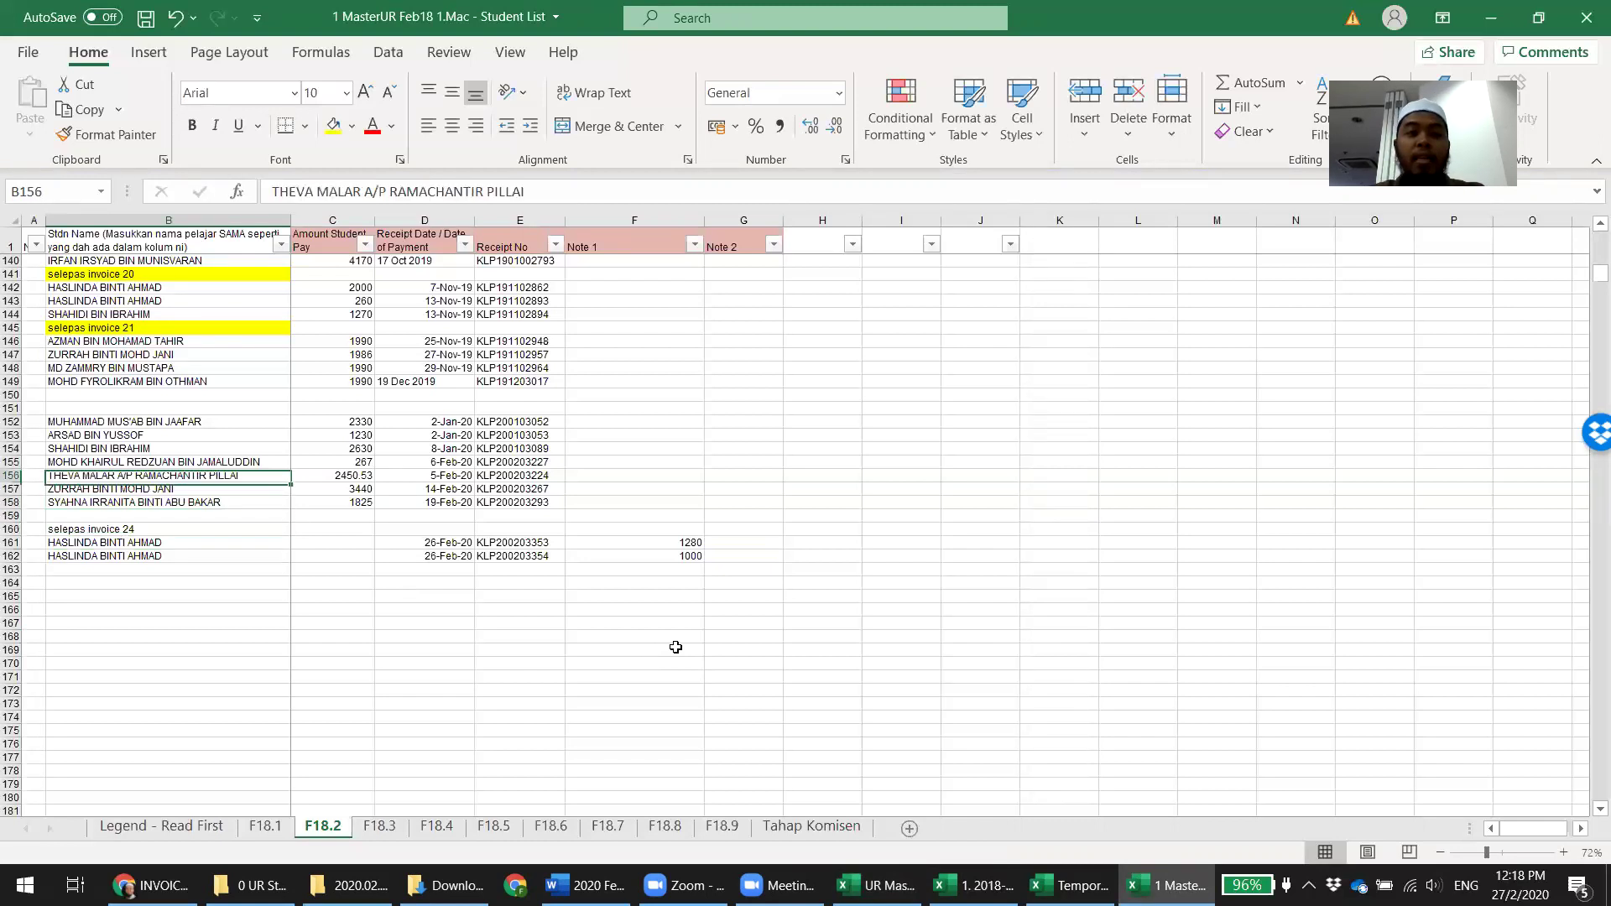
key("Up")
key("Up")
type("selepas invocie")
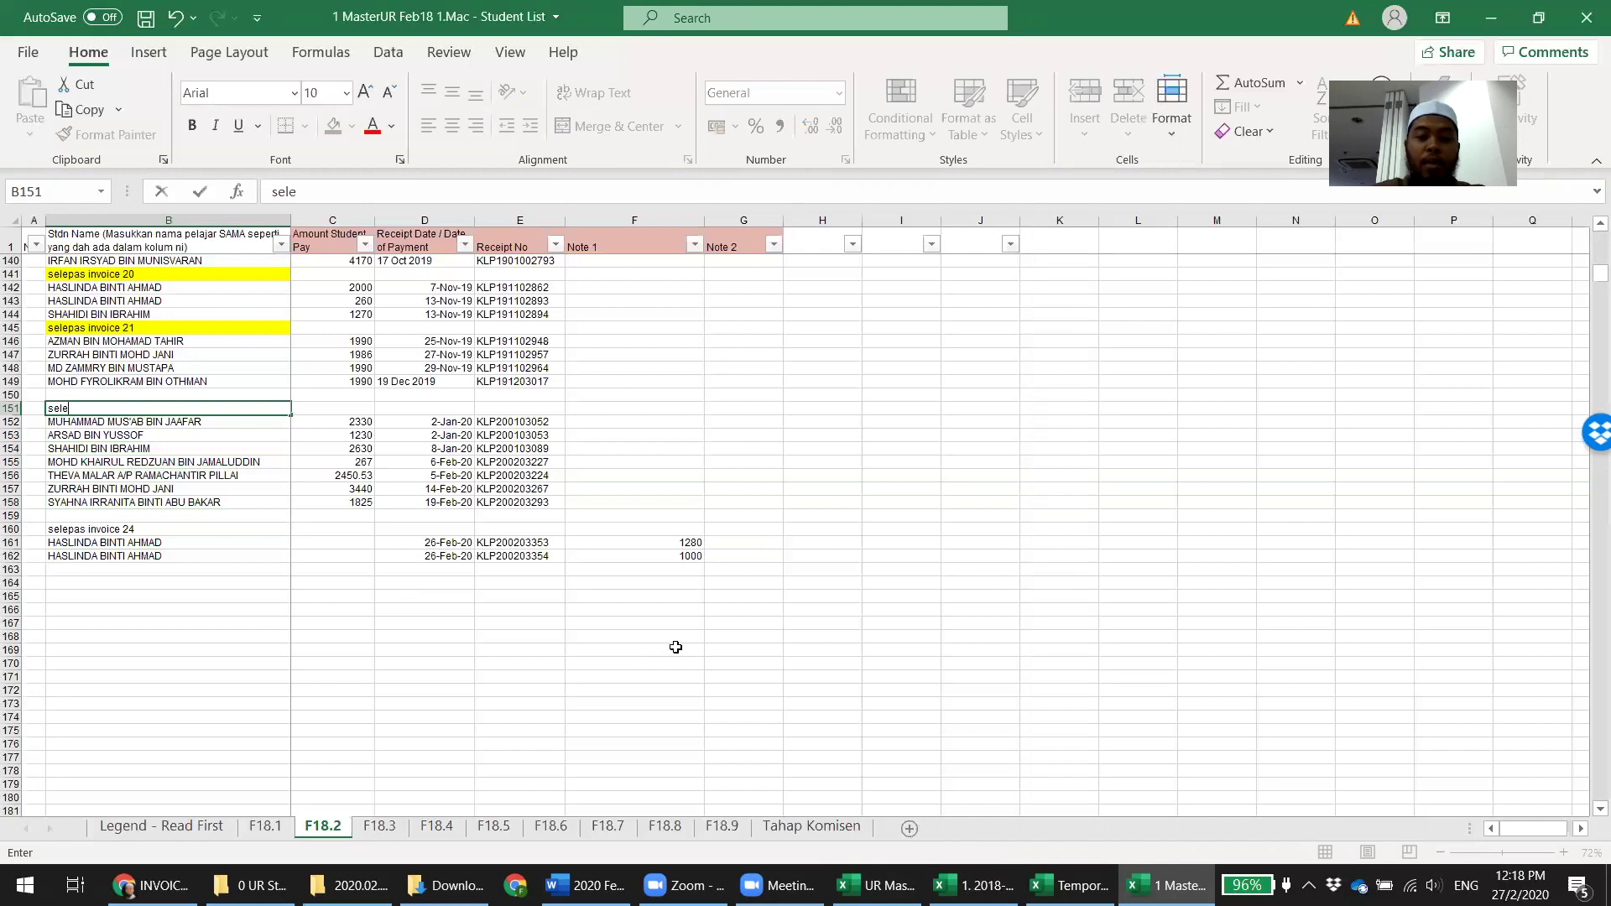
key("BackSpace")
key("BackSpace")
key("BackSpace")
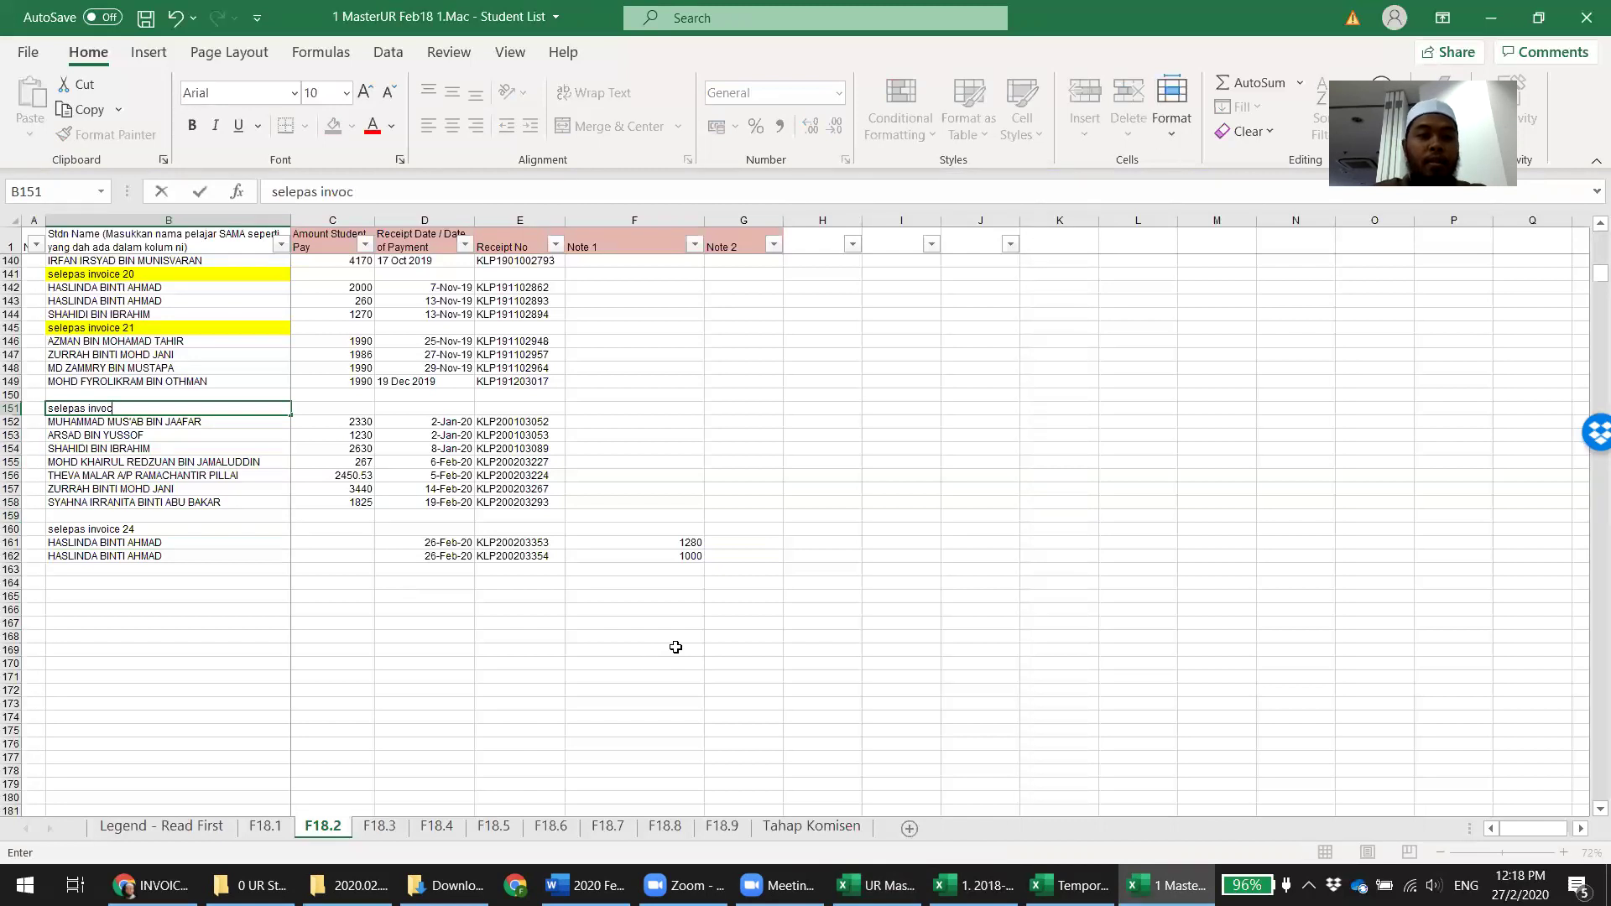
type("ice 23")
key("Return")
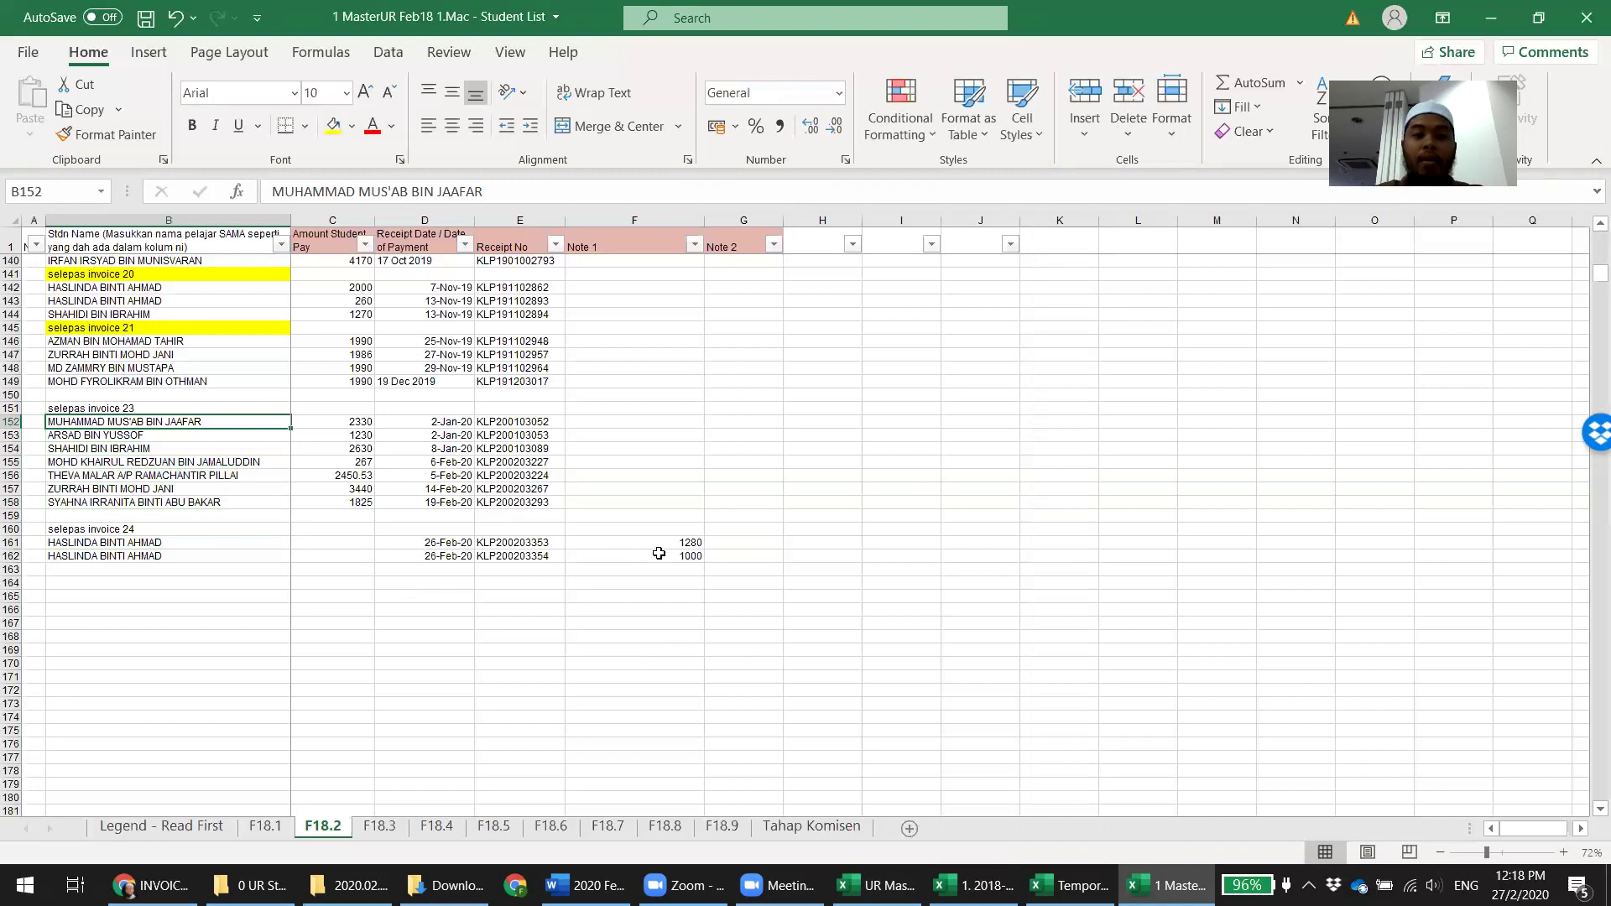
Give rows 161–162 the Note 2 remark 'ketepikan, bawa ke invoice 25' and save
left_click(733, 542)
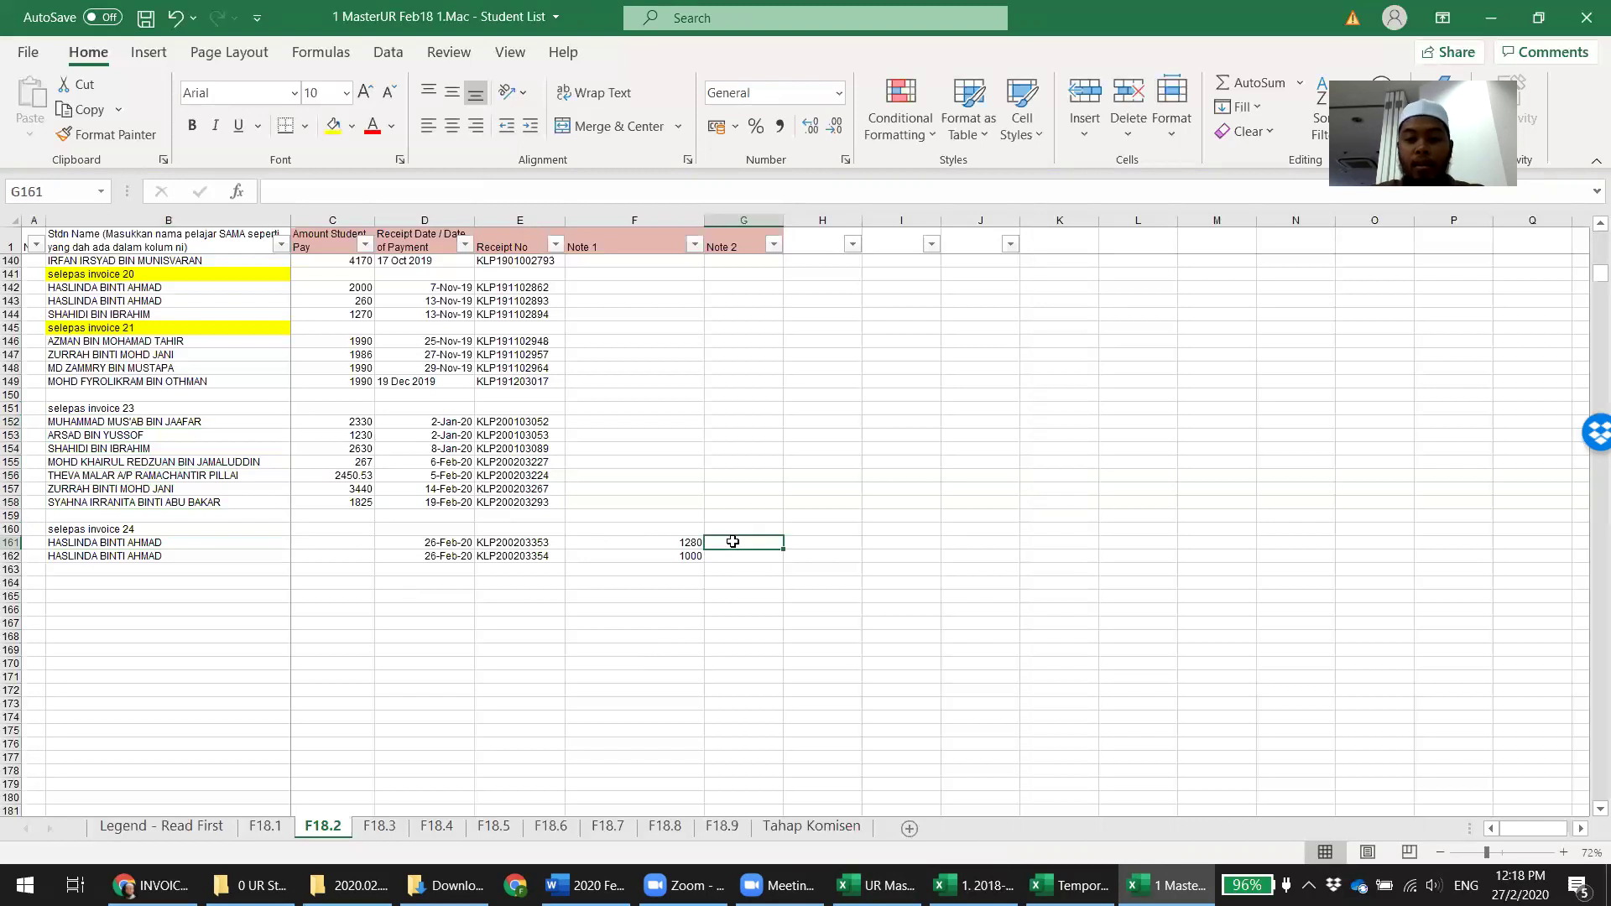
type("ke")
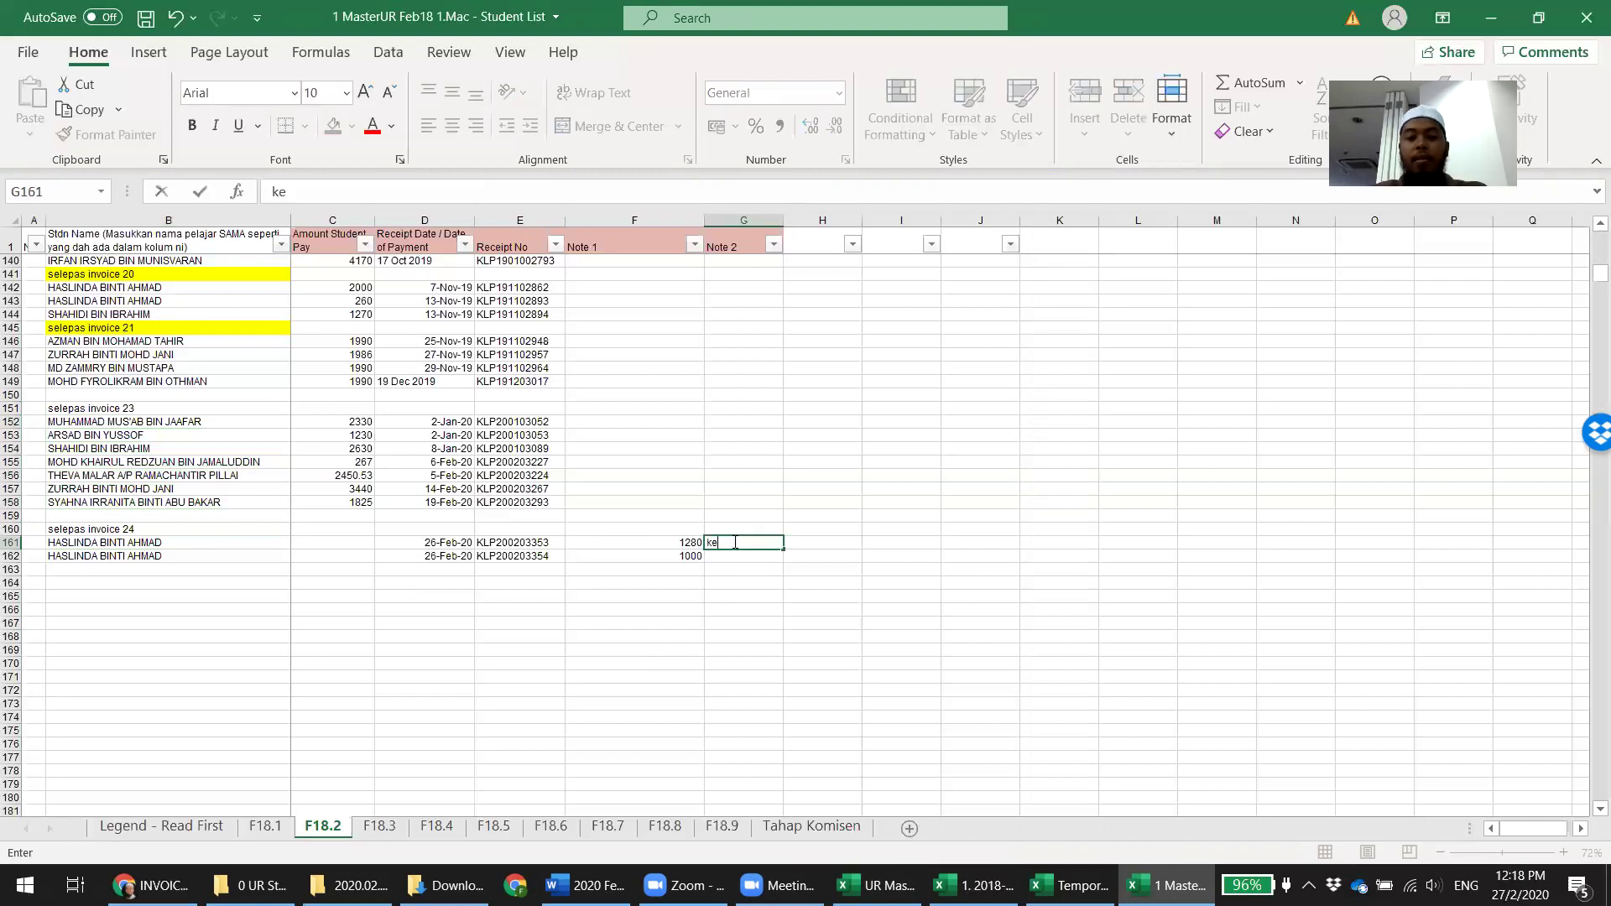
type("tepikan, bawa ke invoice 25")
key("Return")
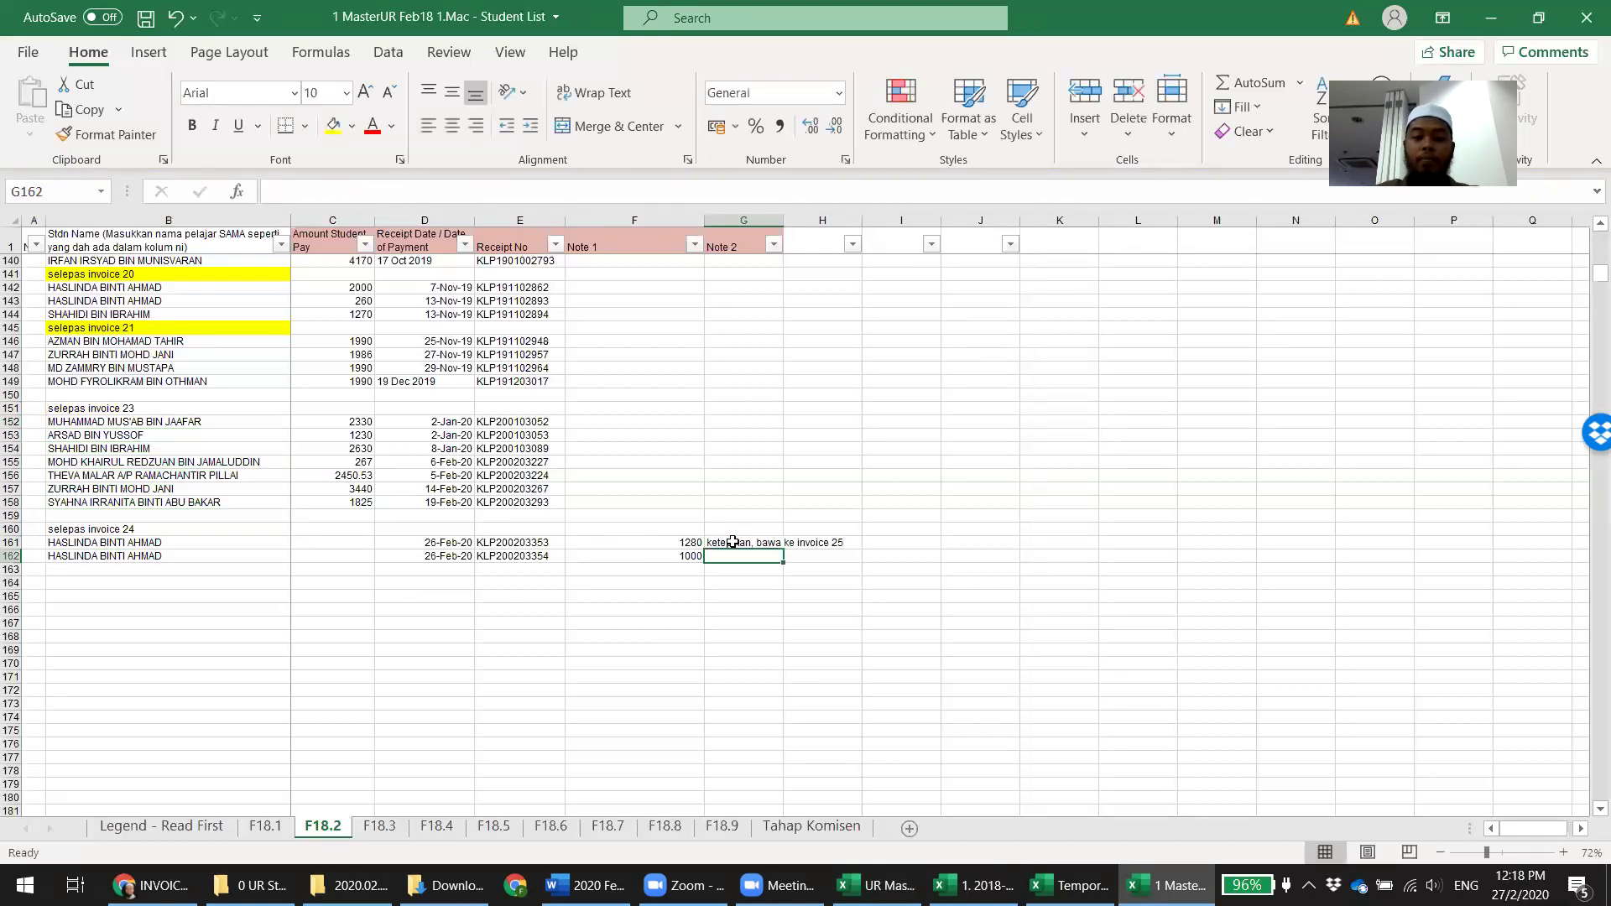
type("ketepikan, bawa ke invoice 25")
key("Return")
key("ctrl+s")
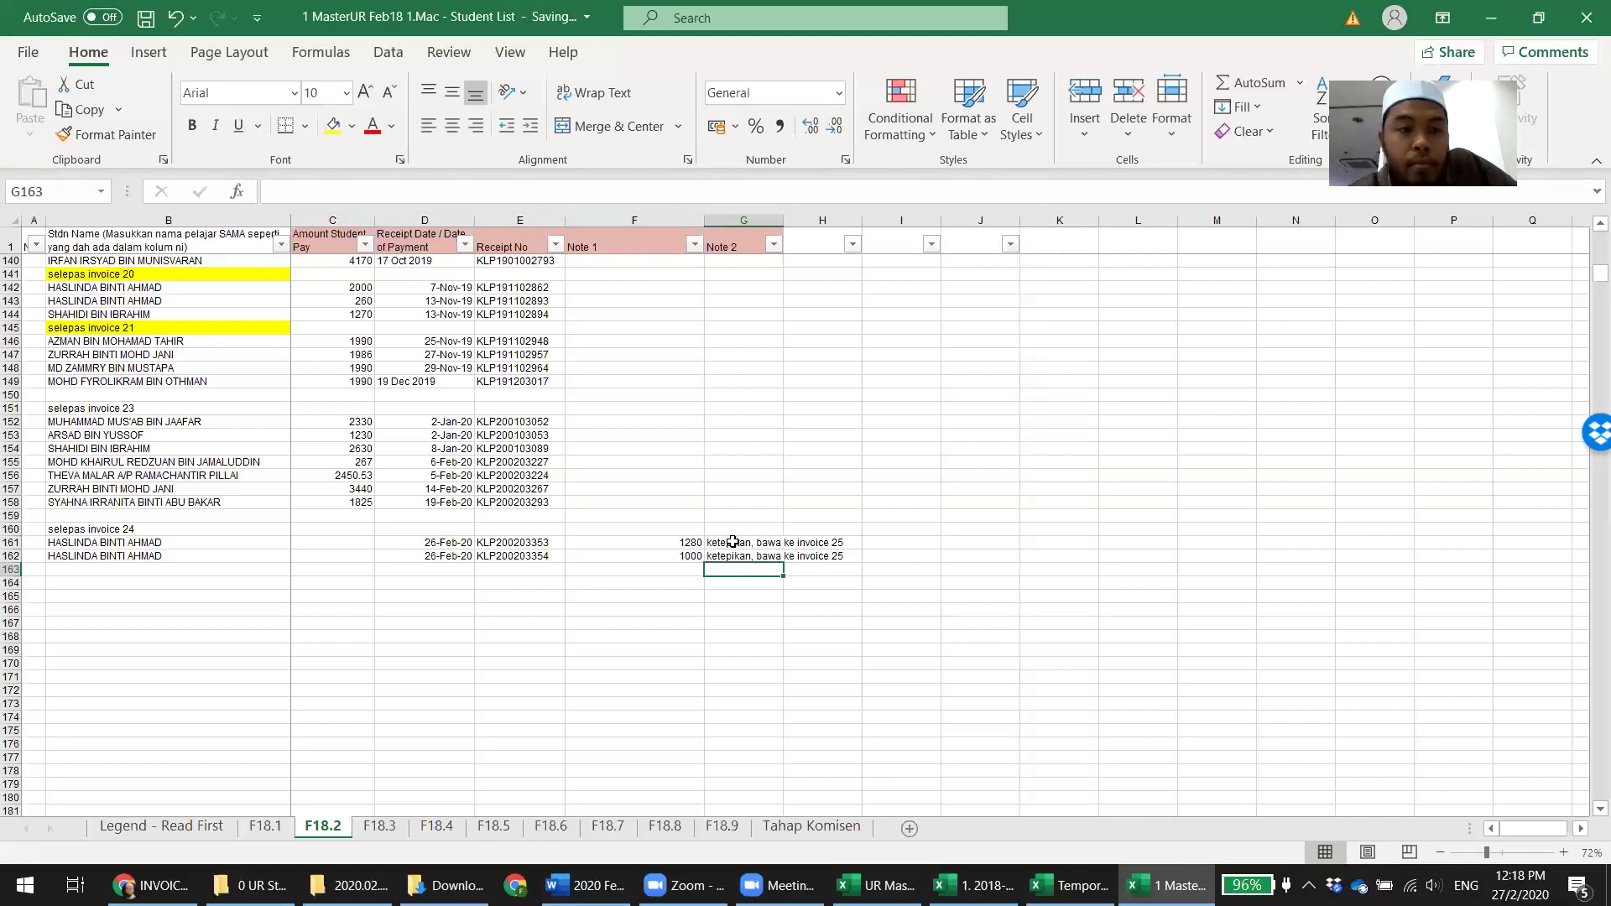
left_click(434, 504)
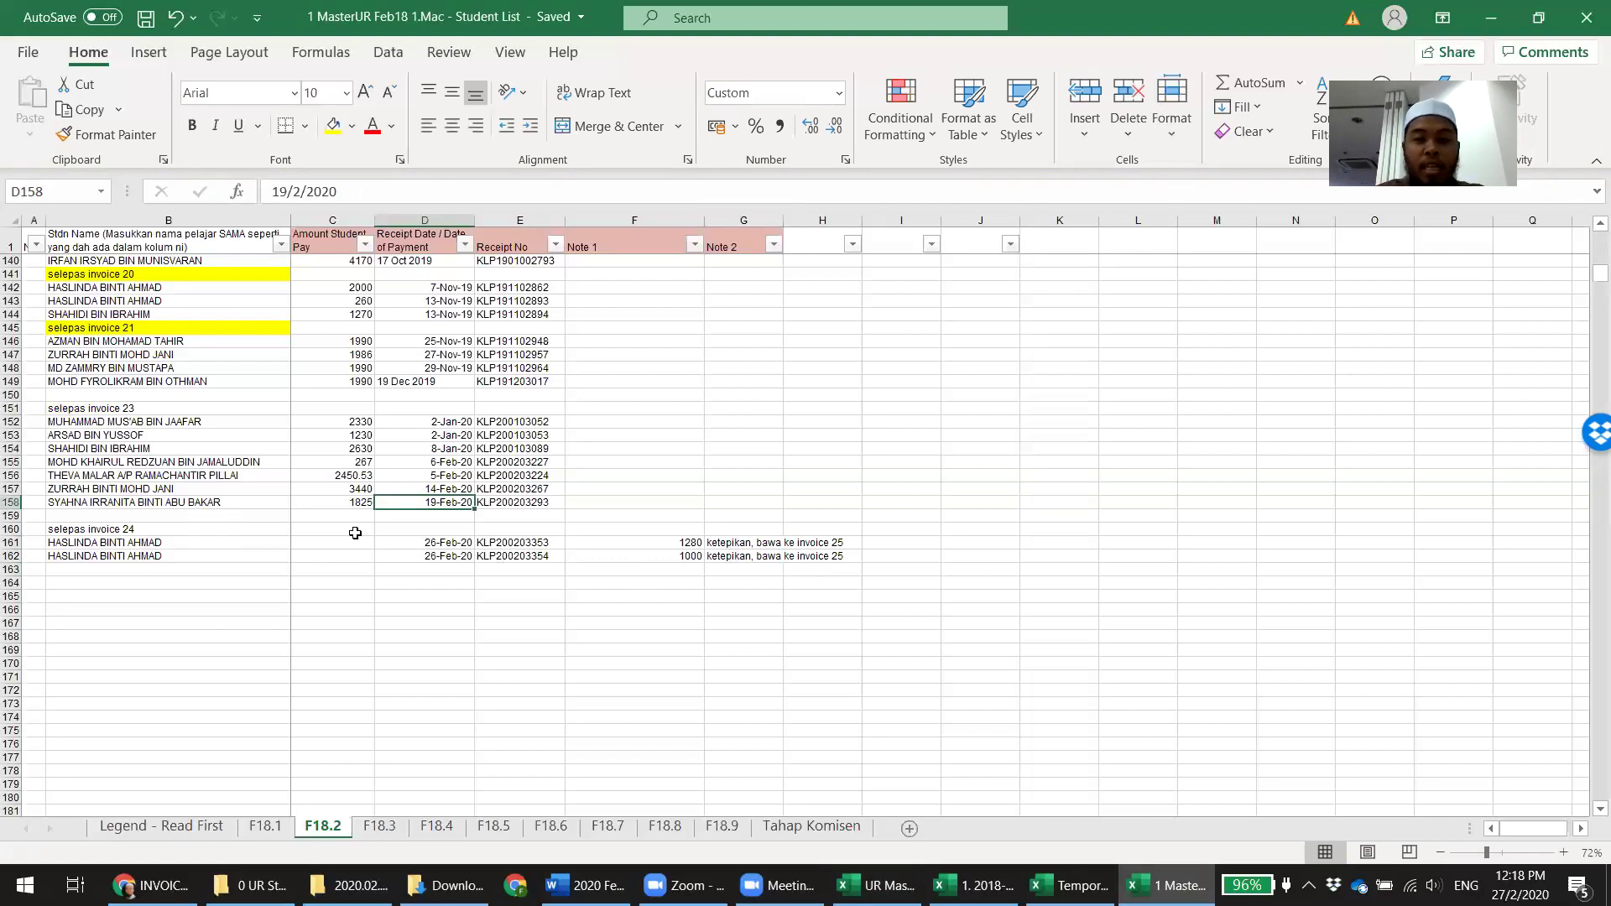
left_click(934, 867)
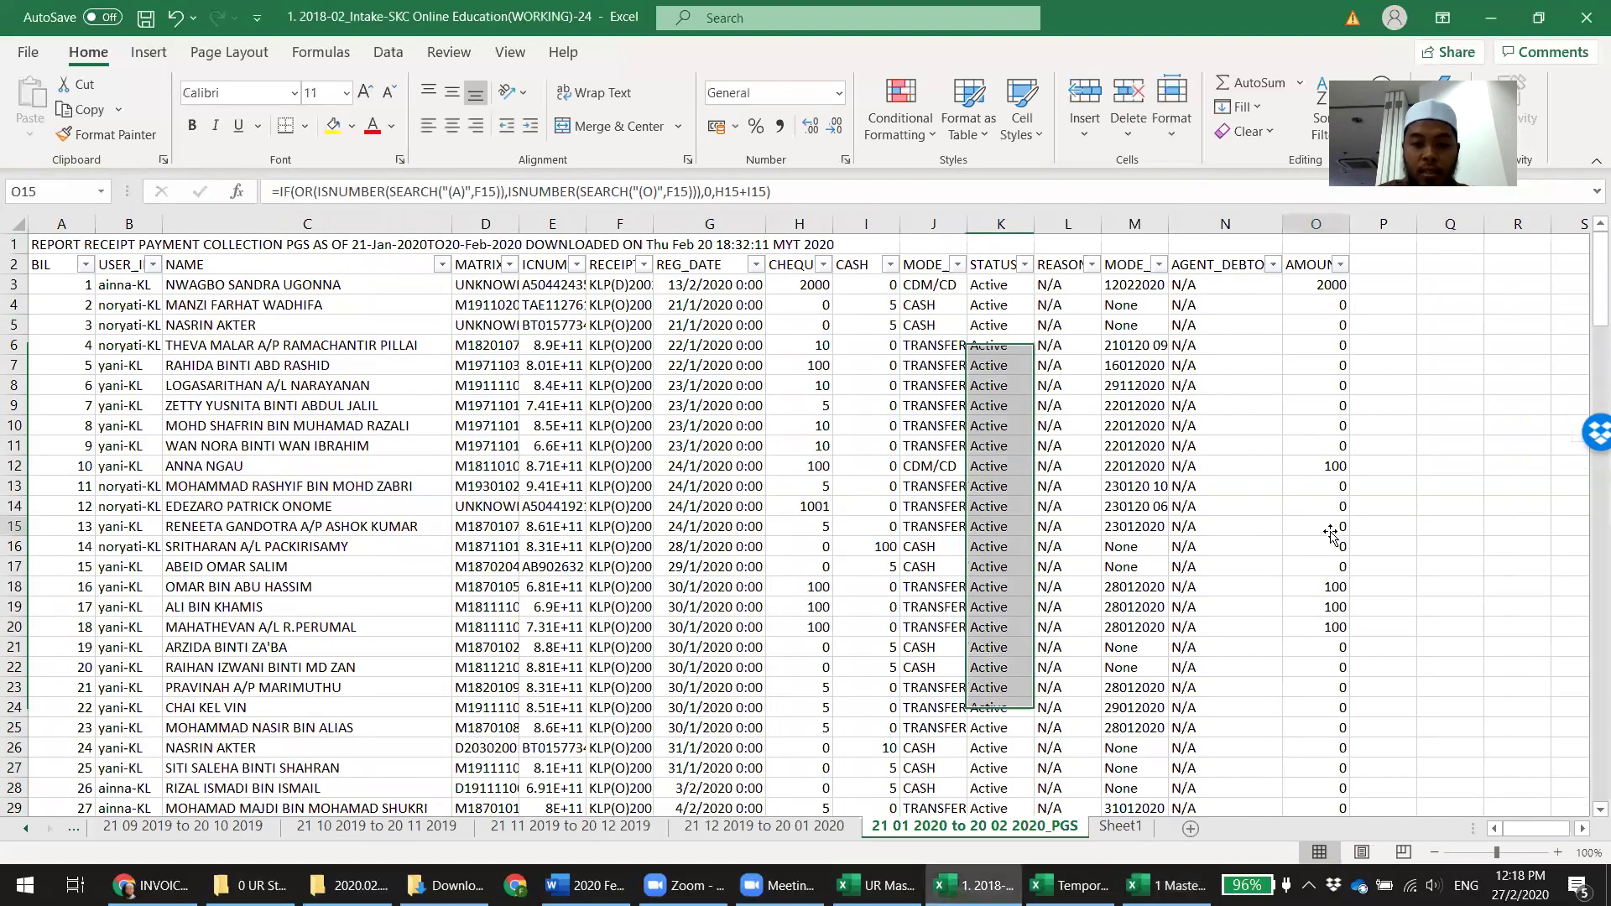
key("ctrl+f")
type("syahna")
key("Return")
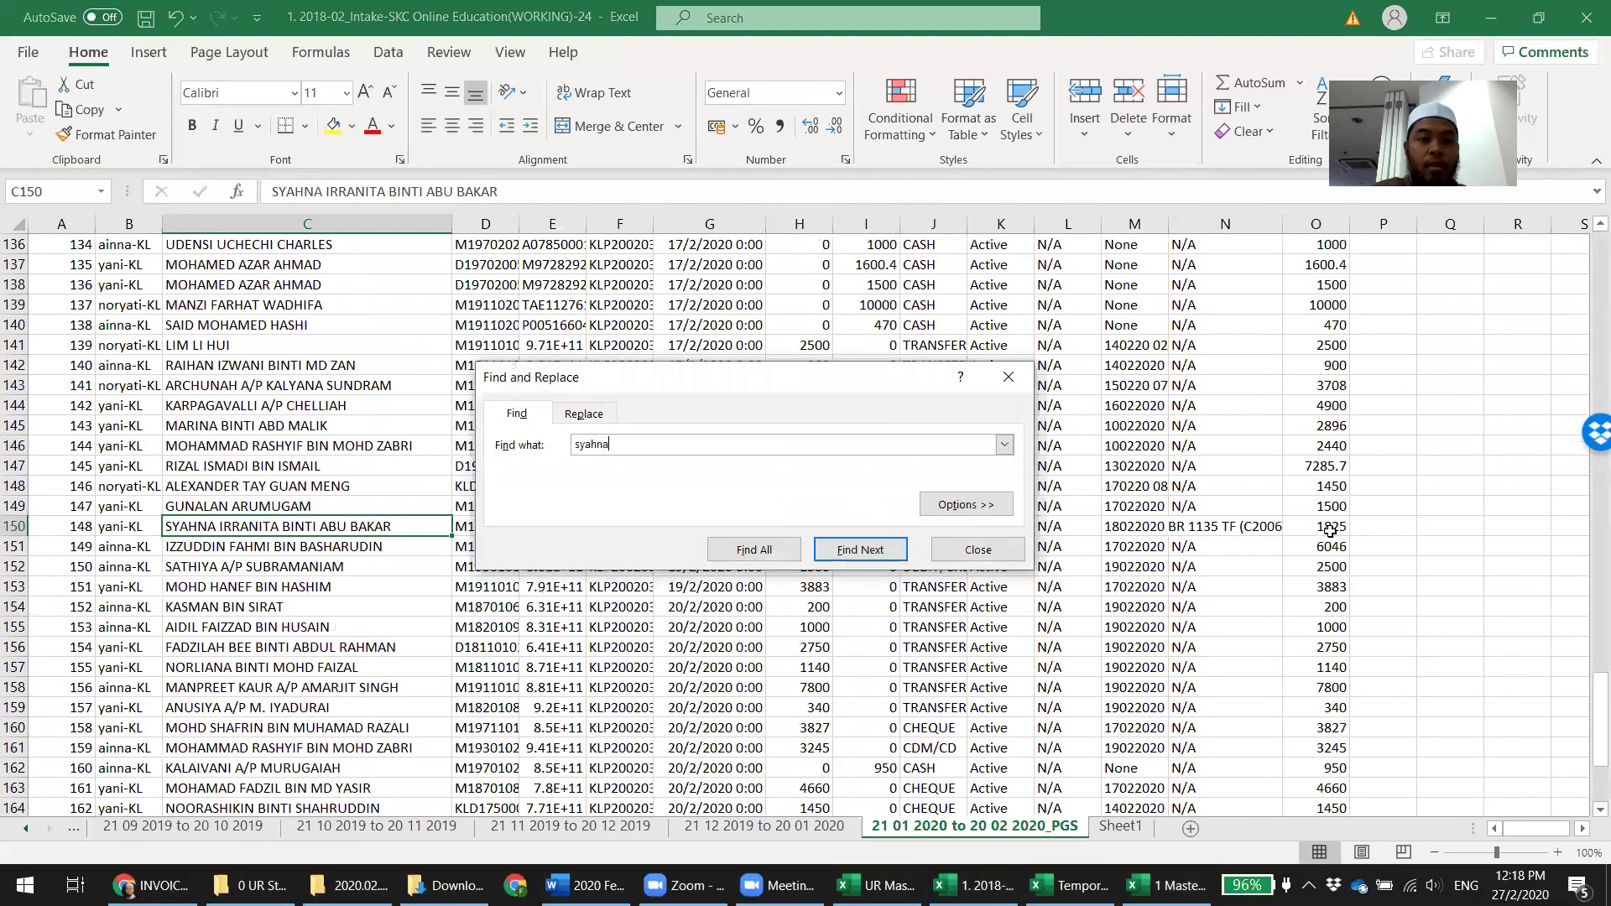
key("Escape")
key("Right")
key("Right")
key("Right")
key("Right")
key("Right")
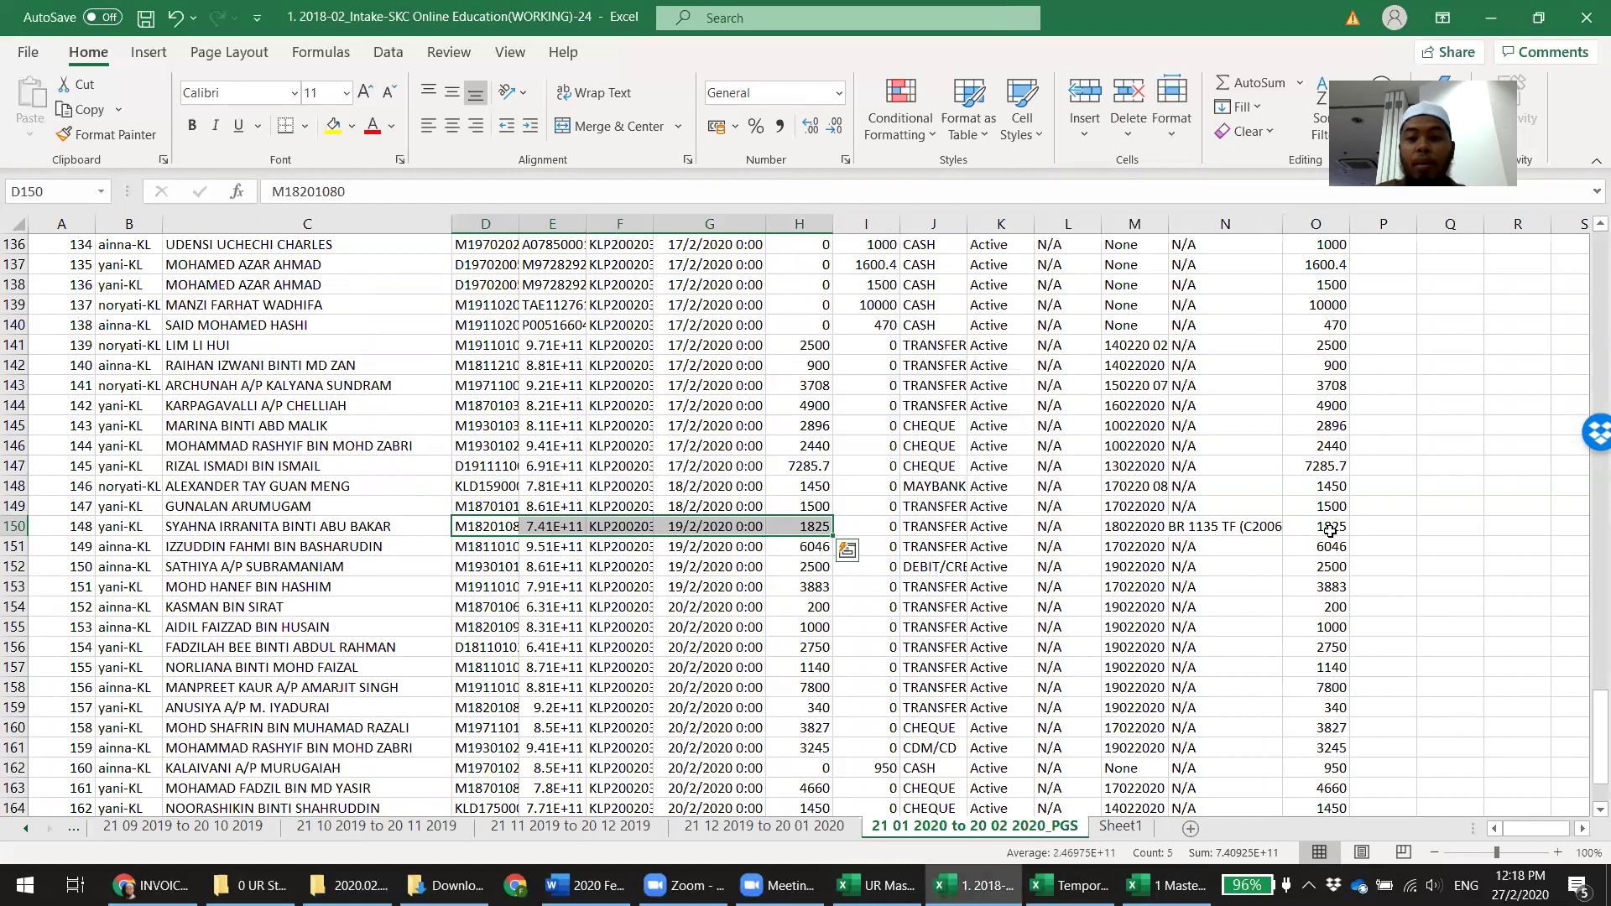
left_click(1166, 885)
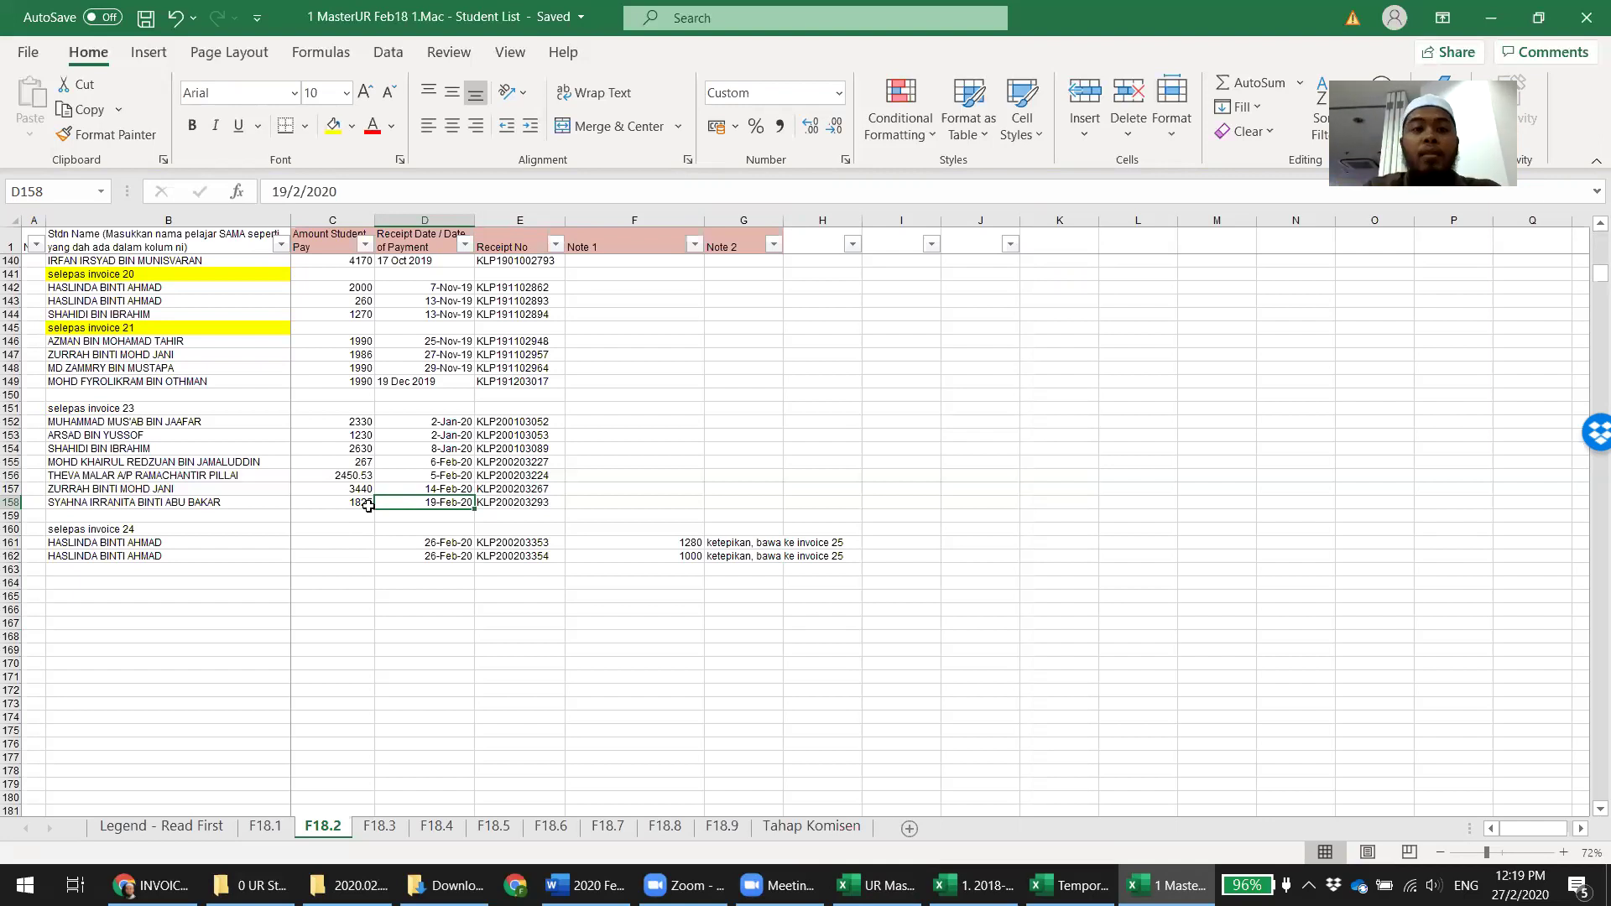
left_click(369, 504)
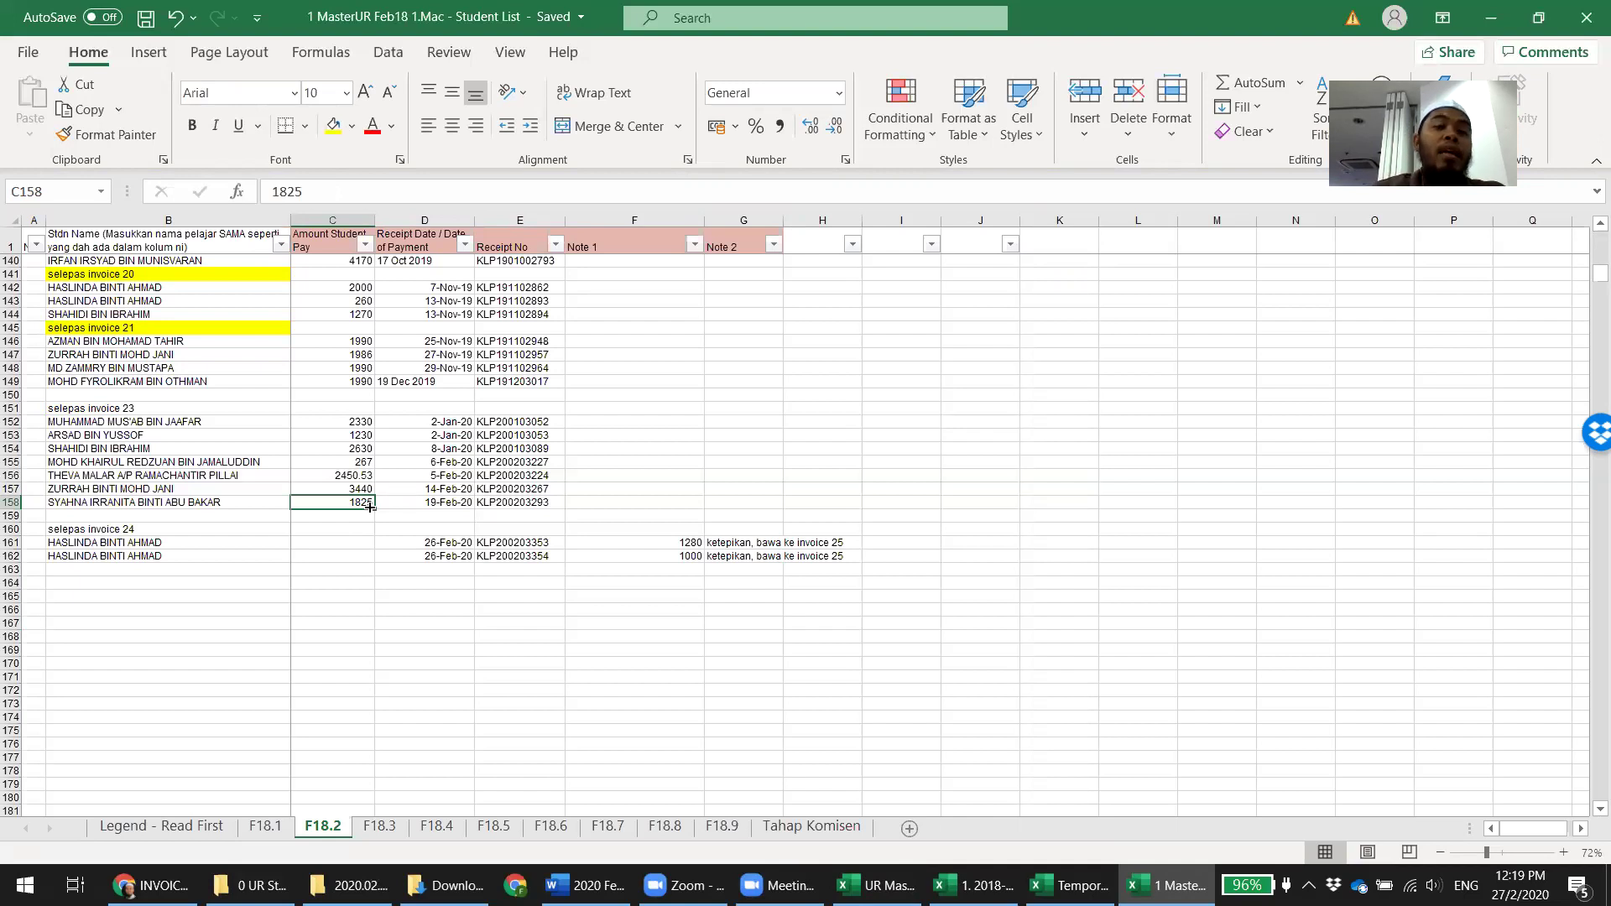
key("Down")
key("Down")
key("Down")
key("Down")
key("Down")
key("Down")
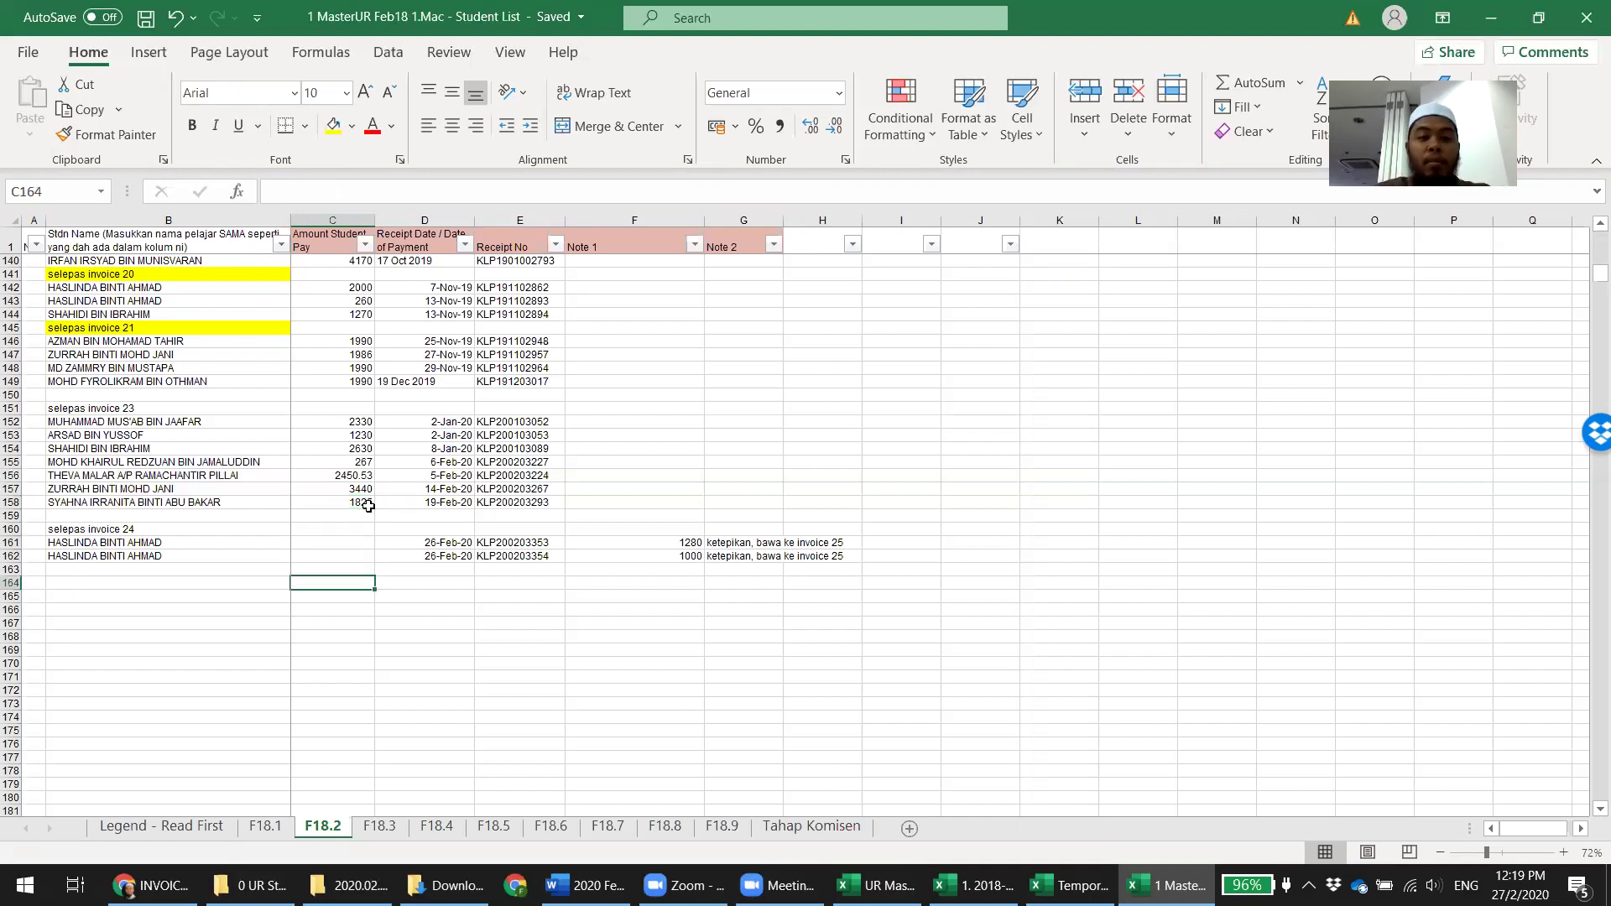
type("2000")
key("Tab")
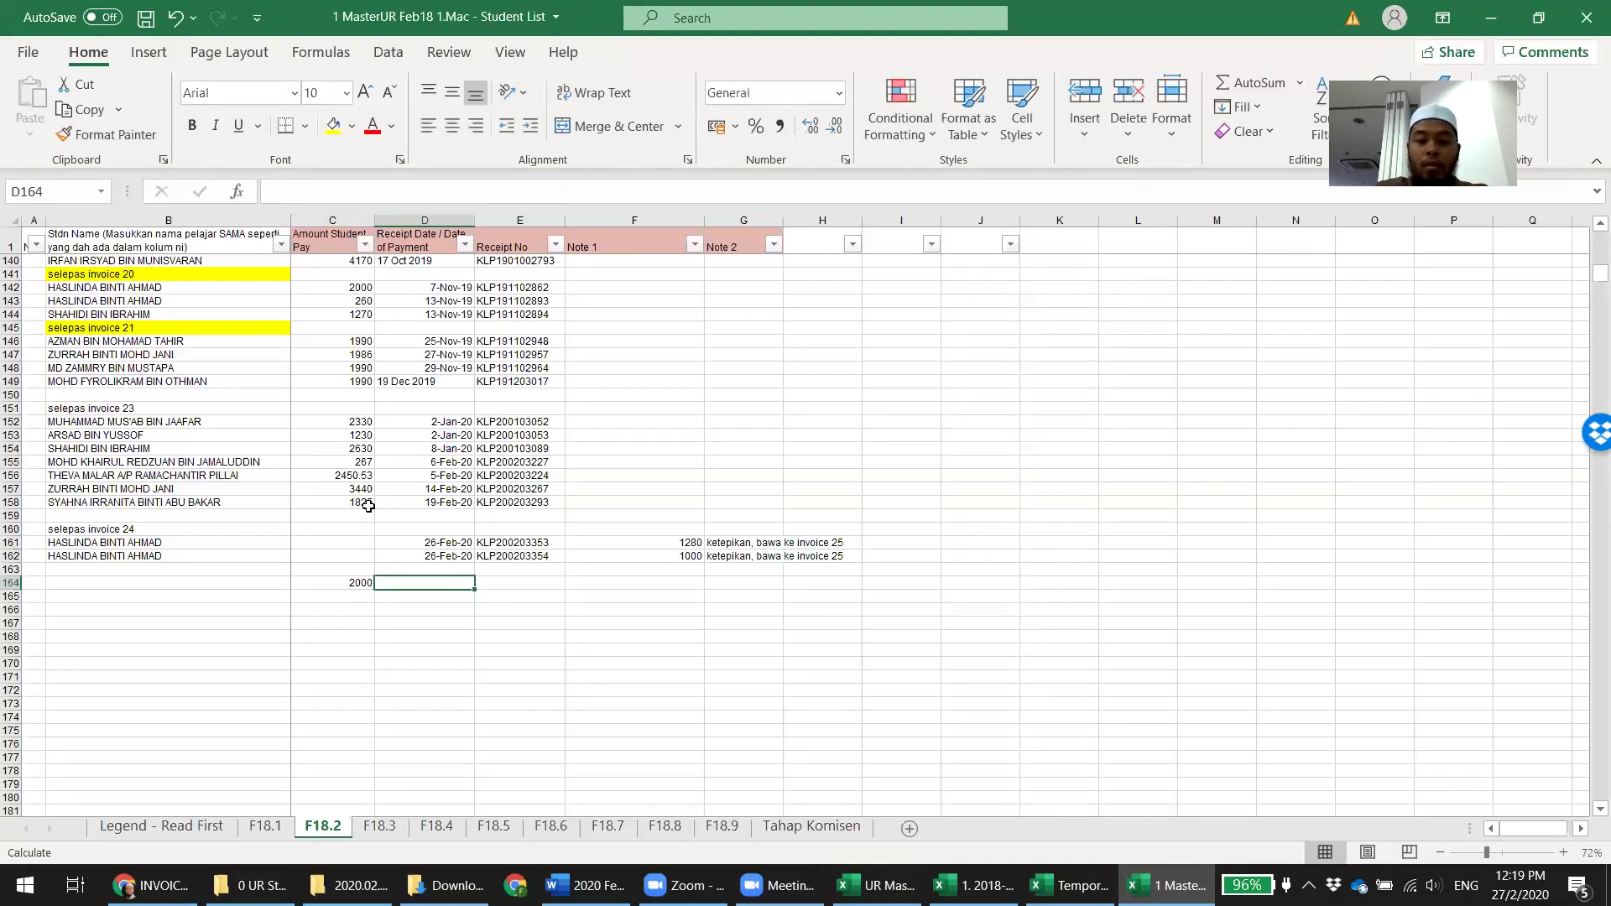
type("'27 feb 2020")
key("Tab")
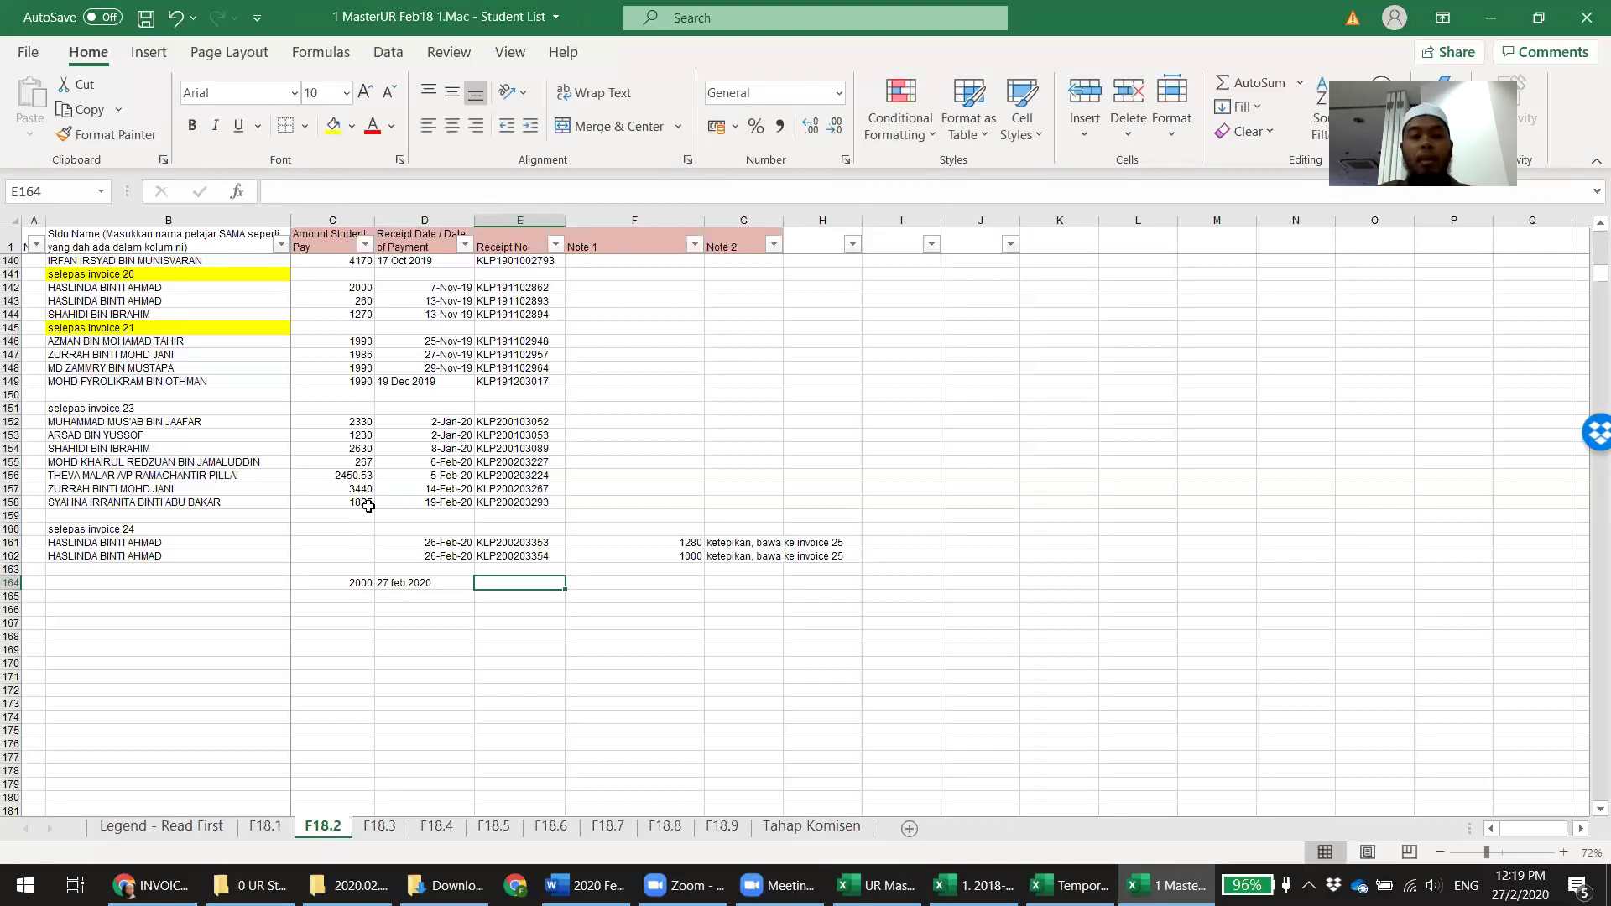
key("shift+Left")
key("shift+Left")
key("shift+Left")
key("shift+Left")
key("Left")
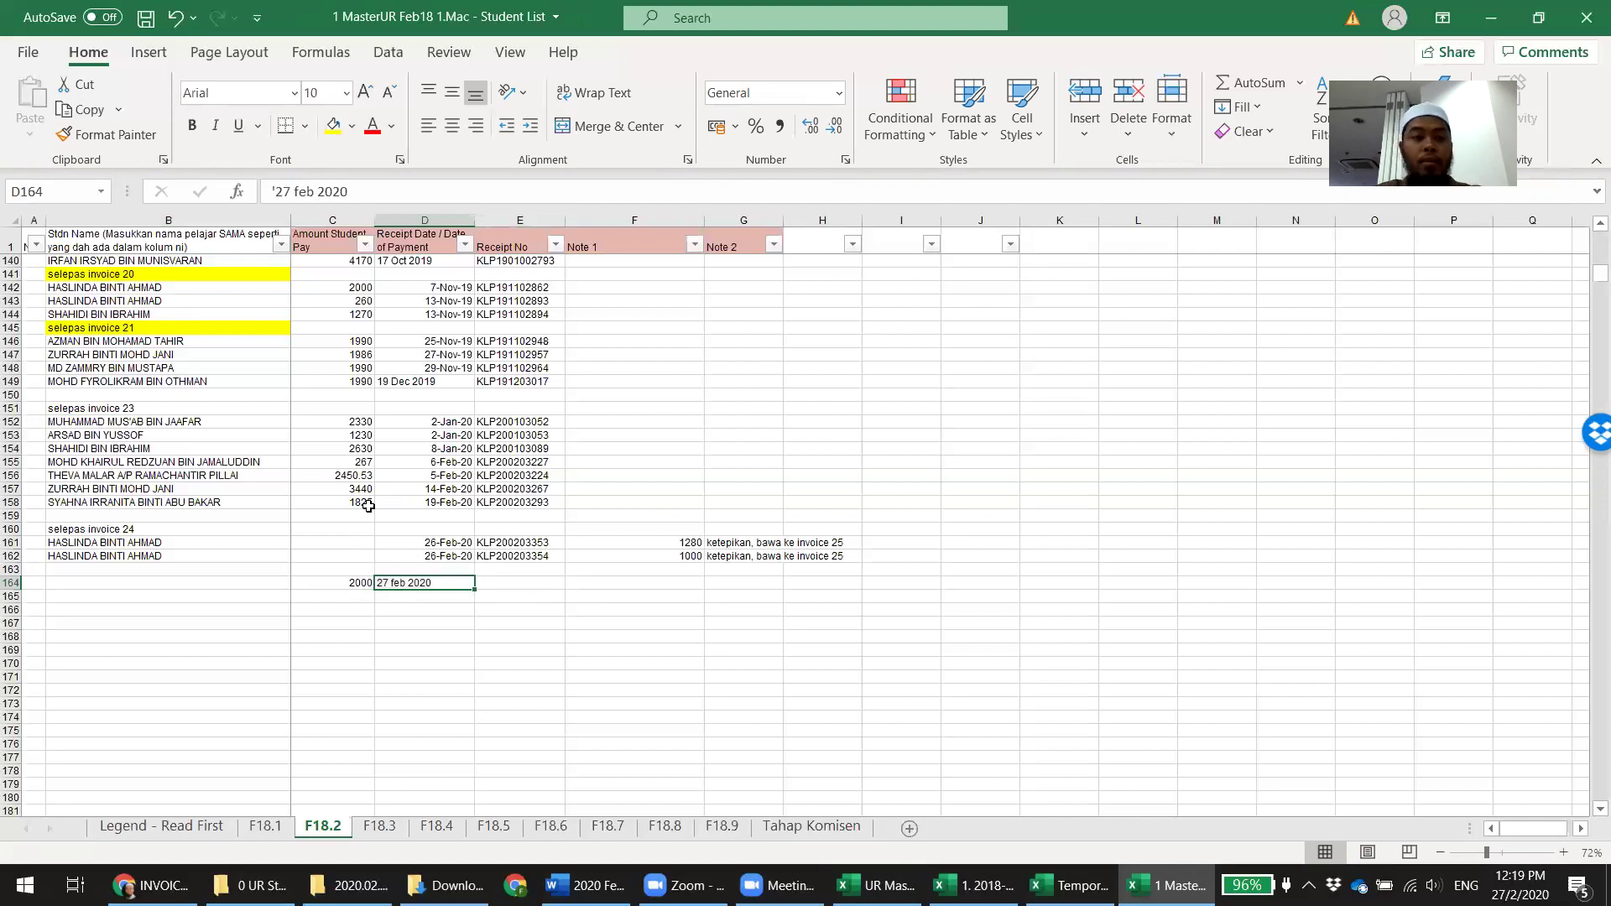
key("Left")
key("Left")
type("ali")
key("Tab")
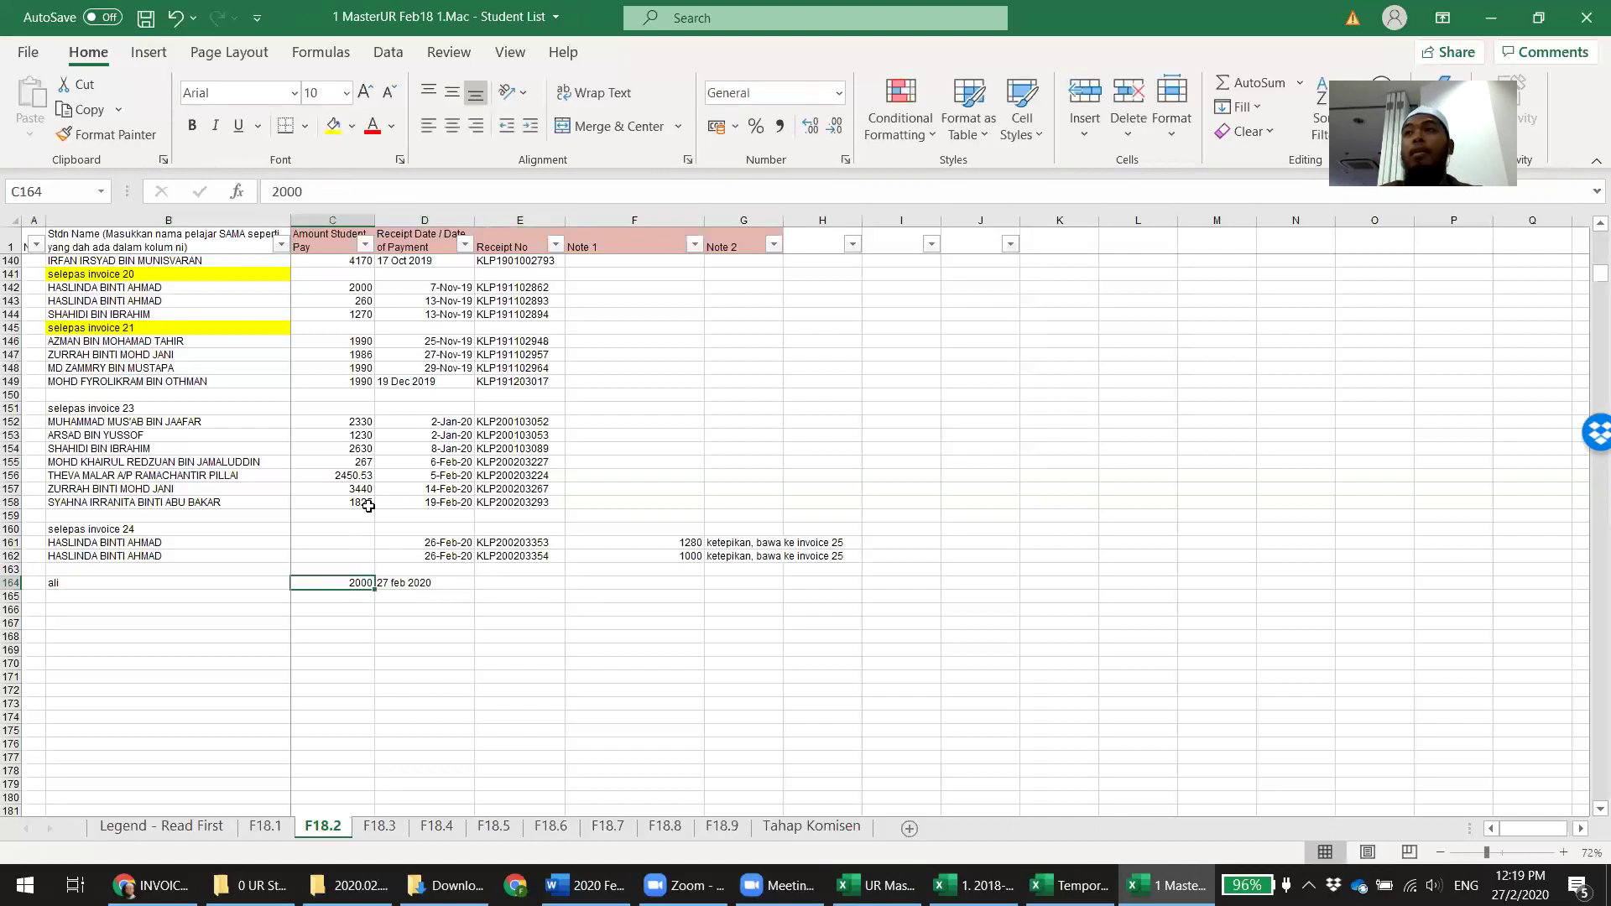
key("Left")
key("shift+Right")
key("shift+Right")
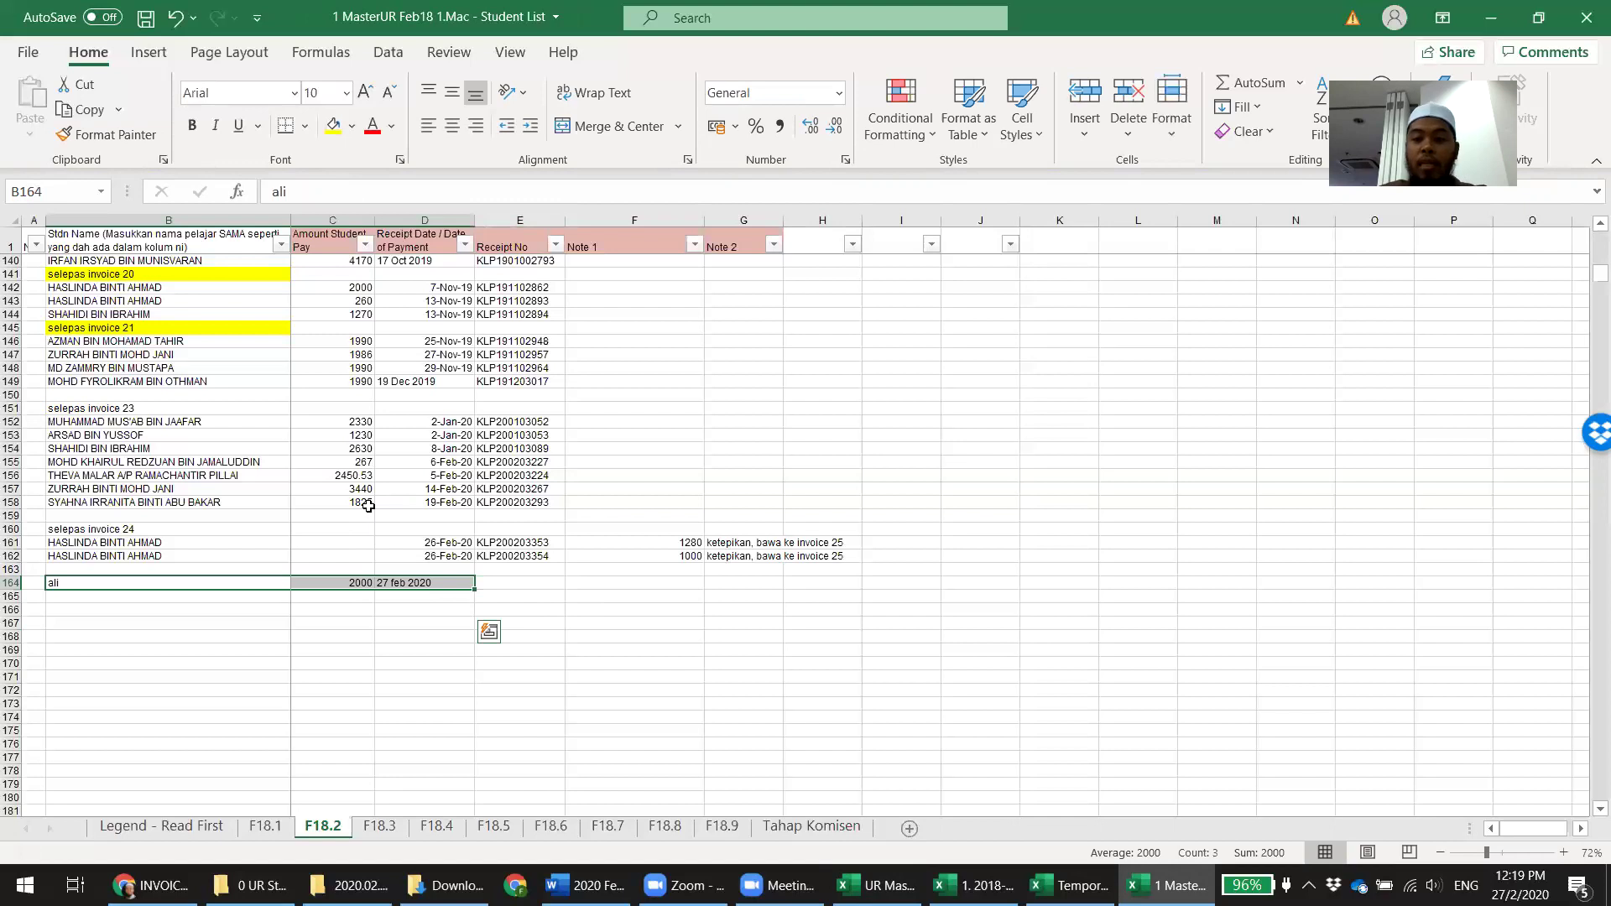
key("Delete")
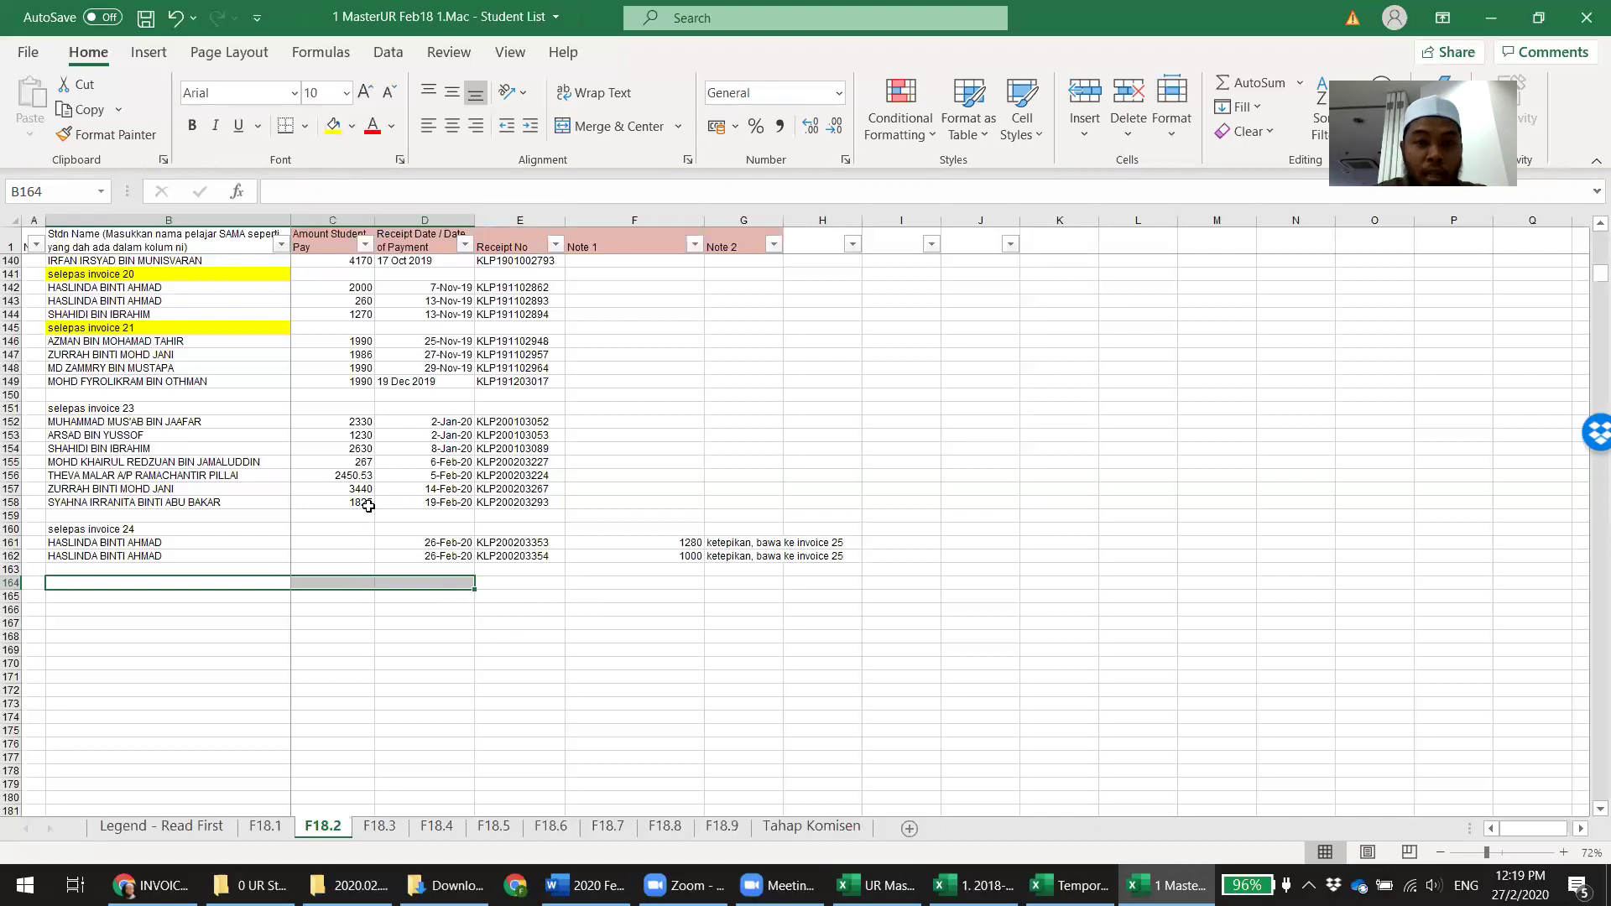
Review the receipt number, student name and payment notes on rows 59, 73, 75 and 76
scroll(368, 506, "up", 20)
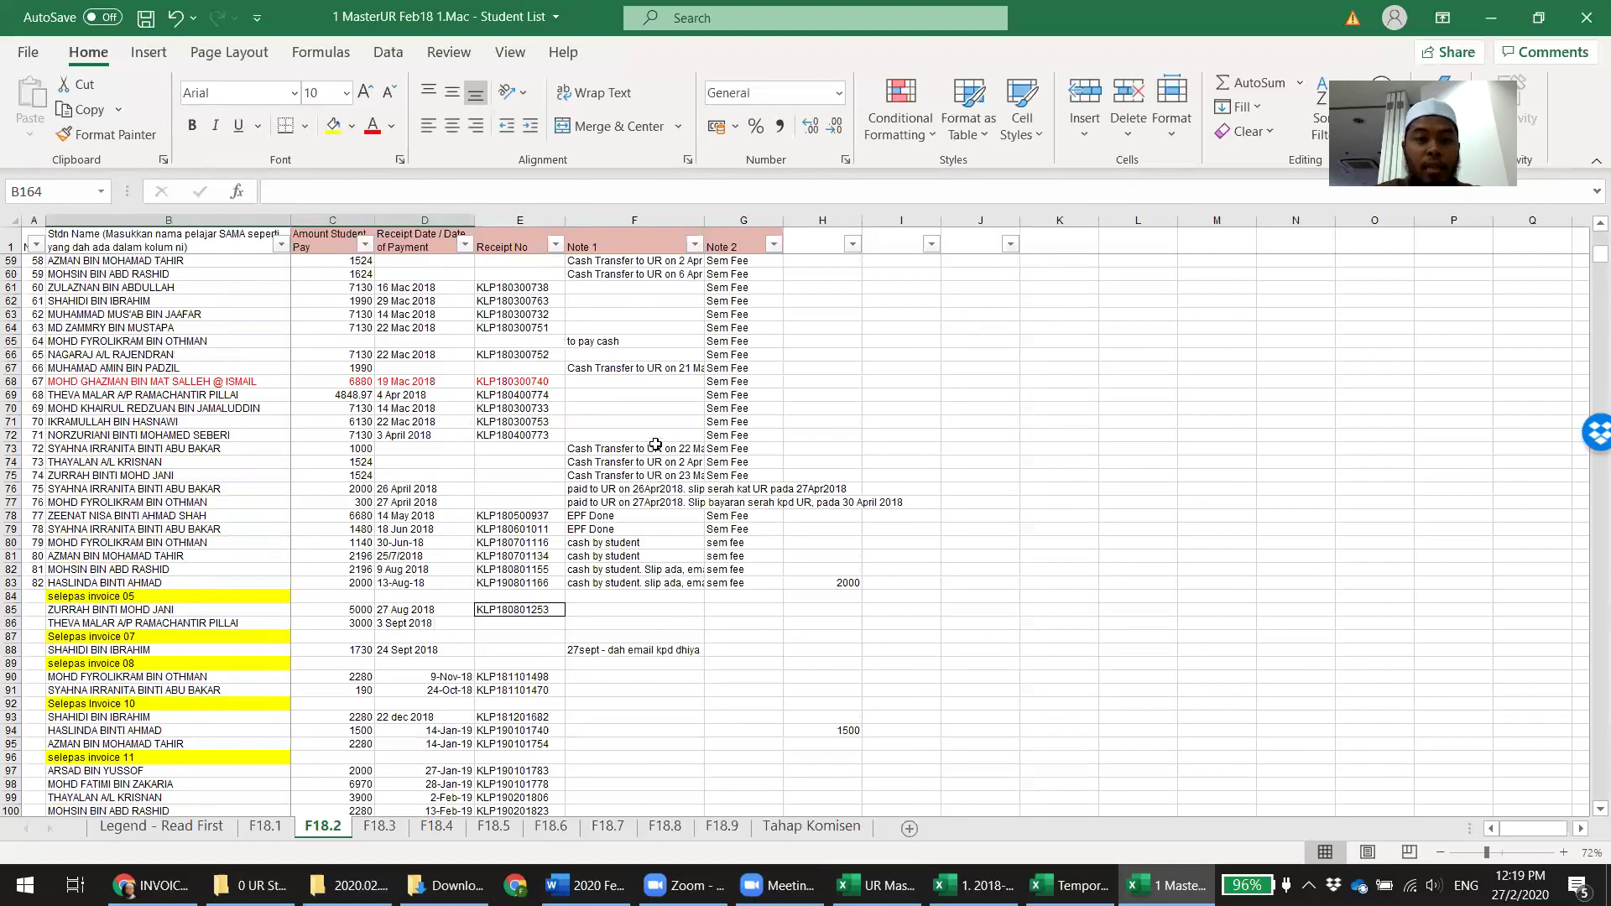
left_click(495, 448)
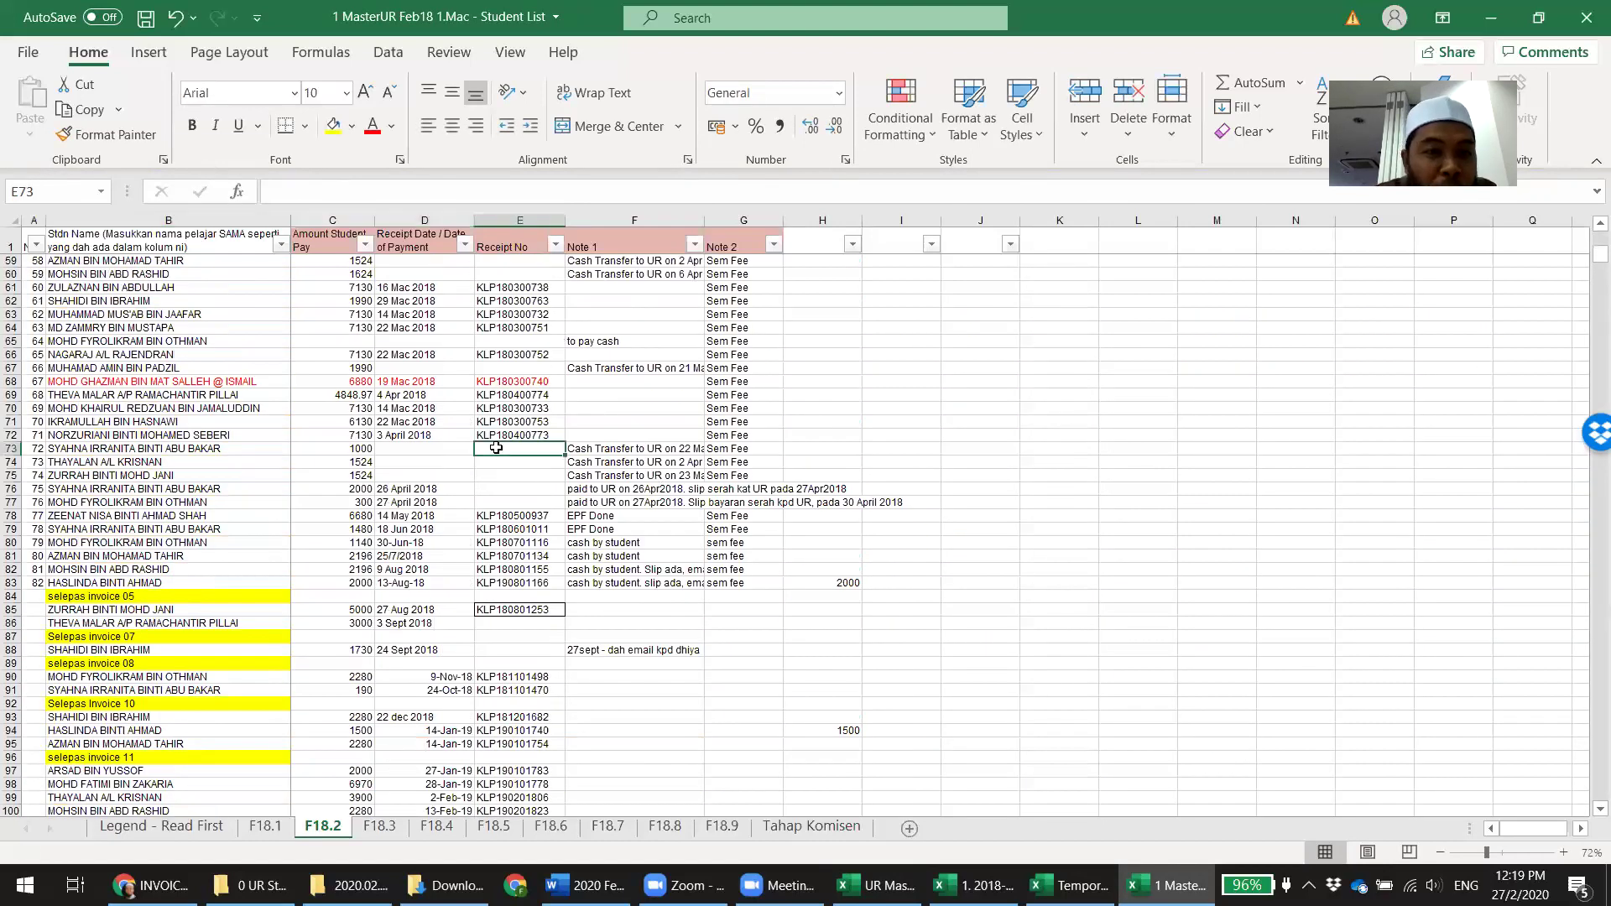
left_click(194, 445)
scroll(713, 500, "up", 8)
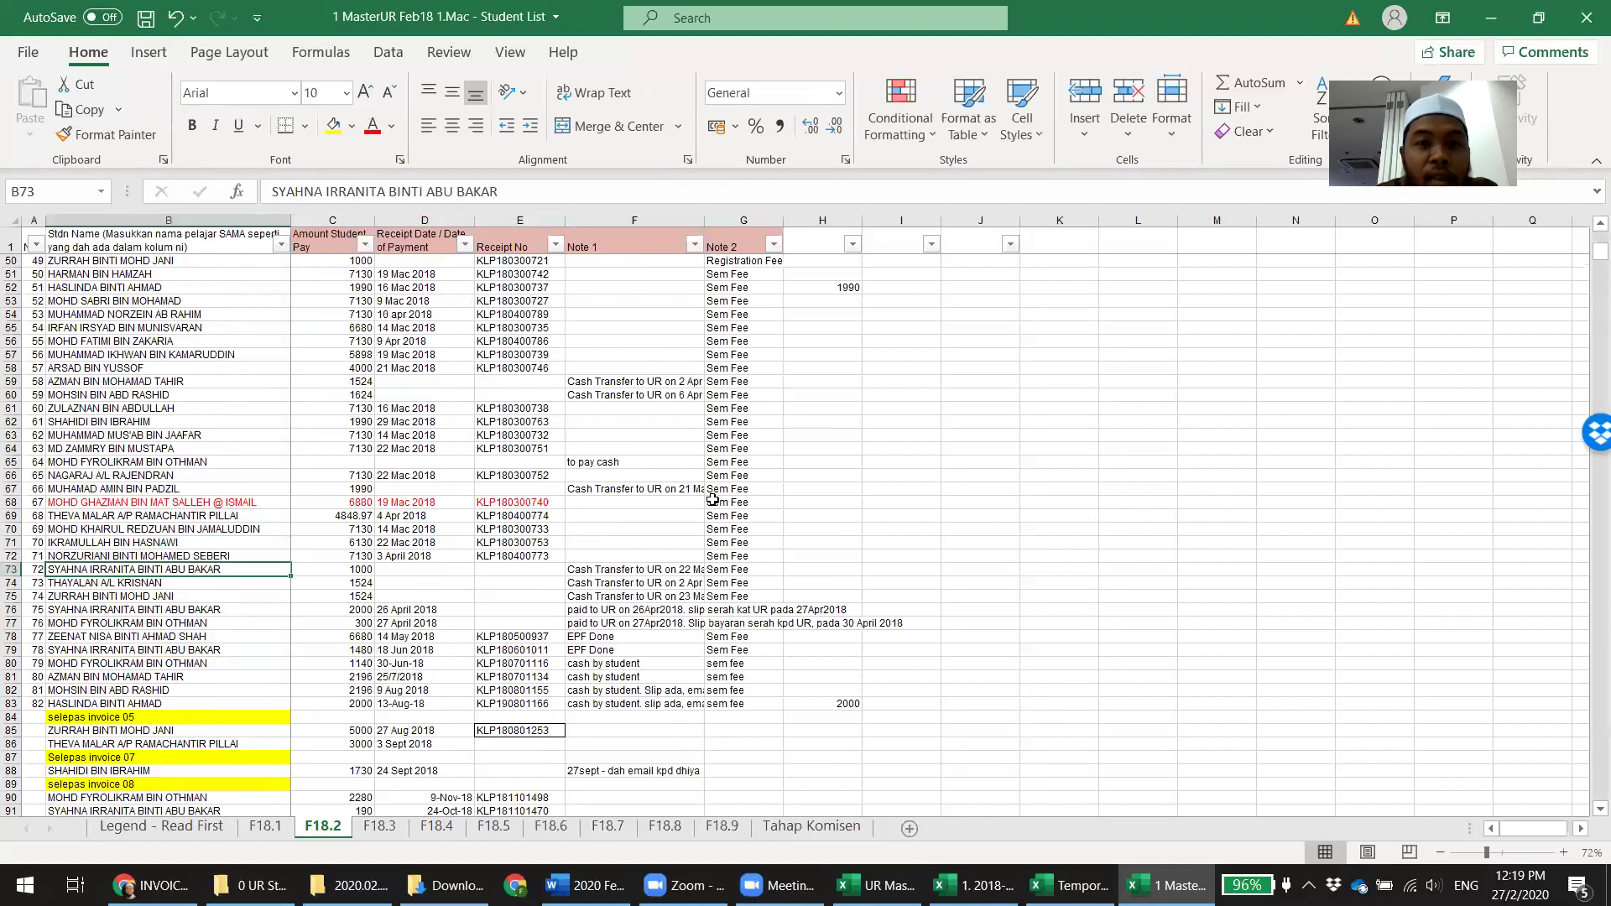
scroll(712, 500, "down", 3)
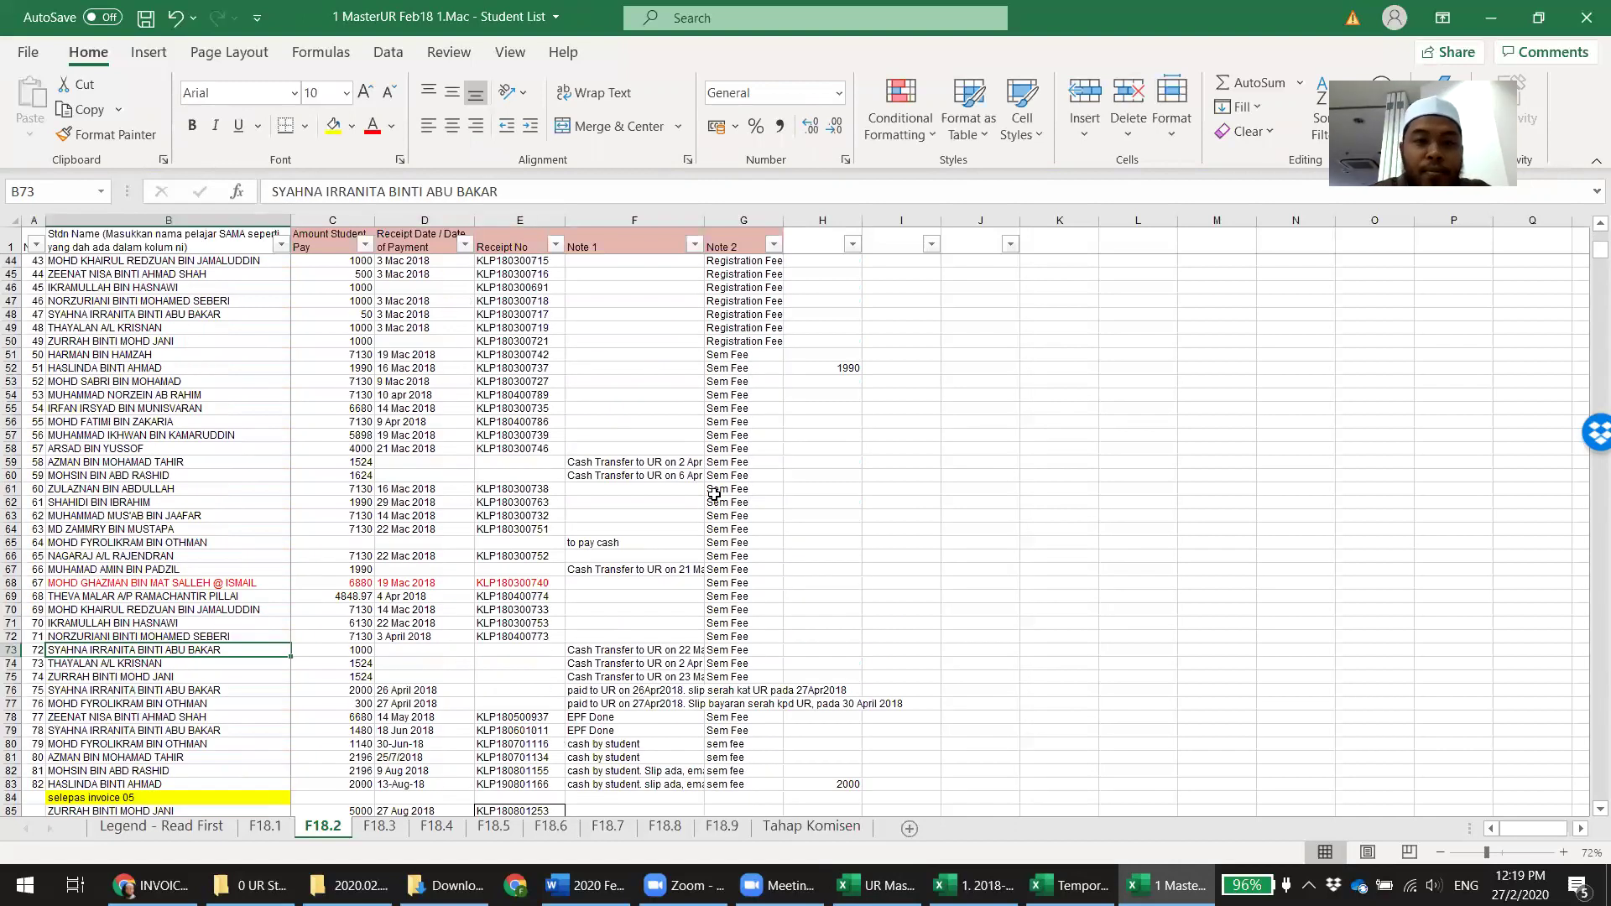
left_click(686, 463)
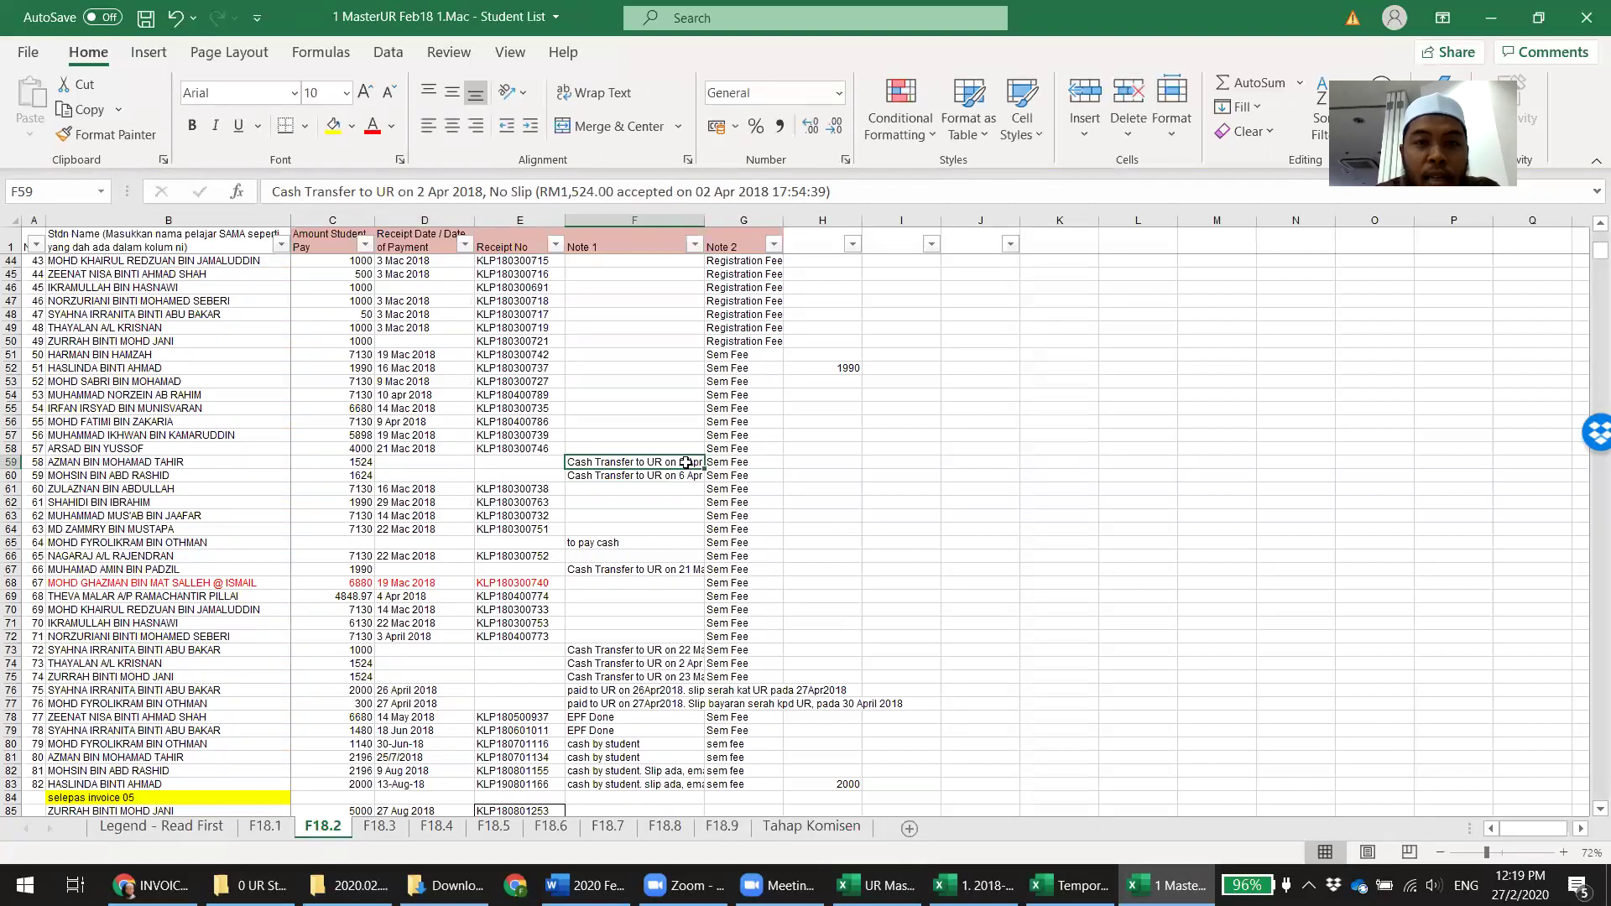
left_click(646, 652)
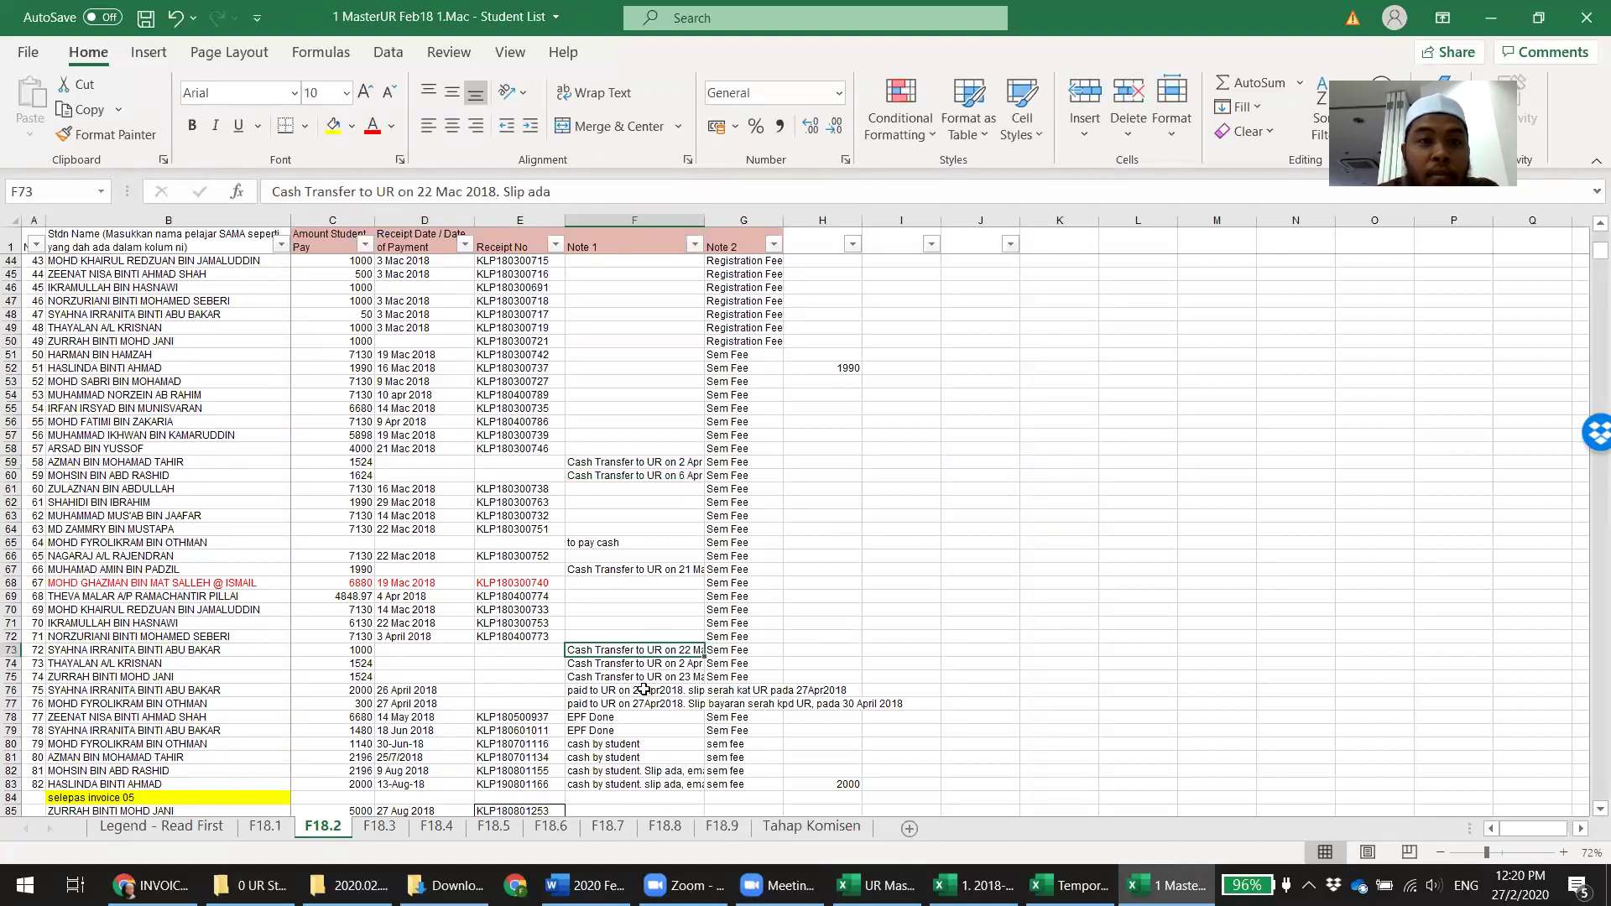
left_click(644, 677)
left_click(637, 691)
Check row 73's missing payment date, scroll to the 'selepas invoice 24' rows, and save
scroll(739, 588, "down", 3)
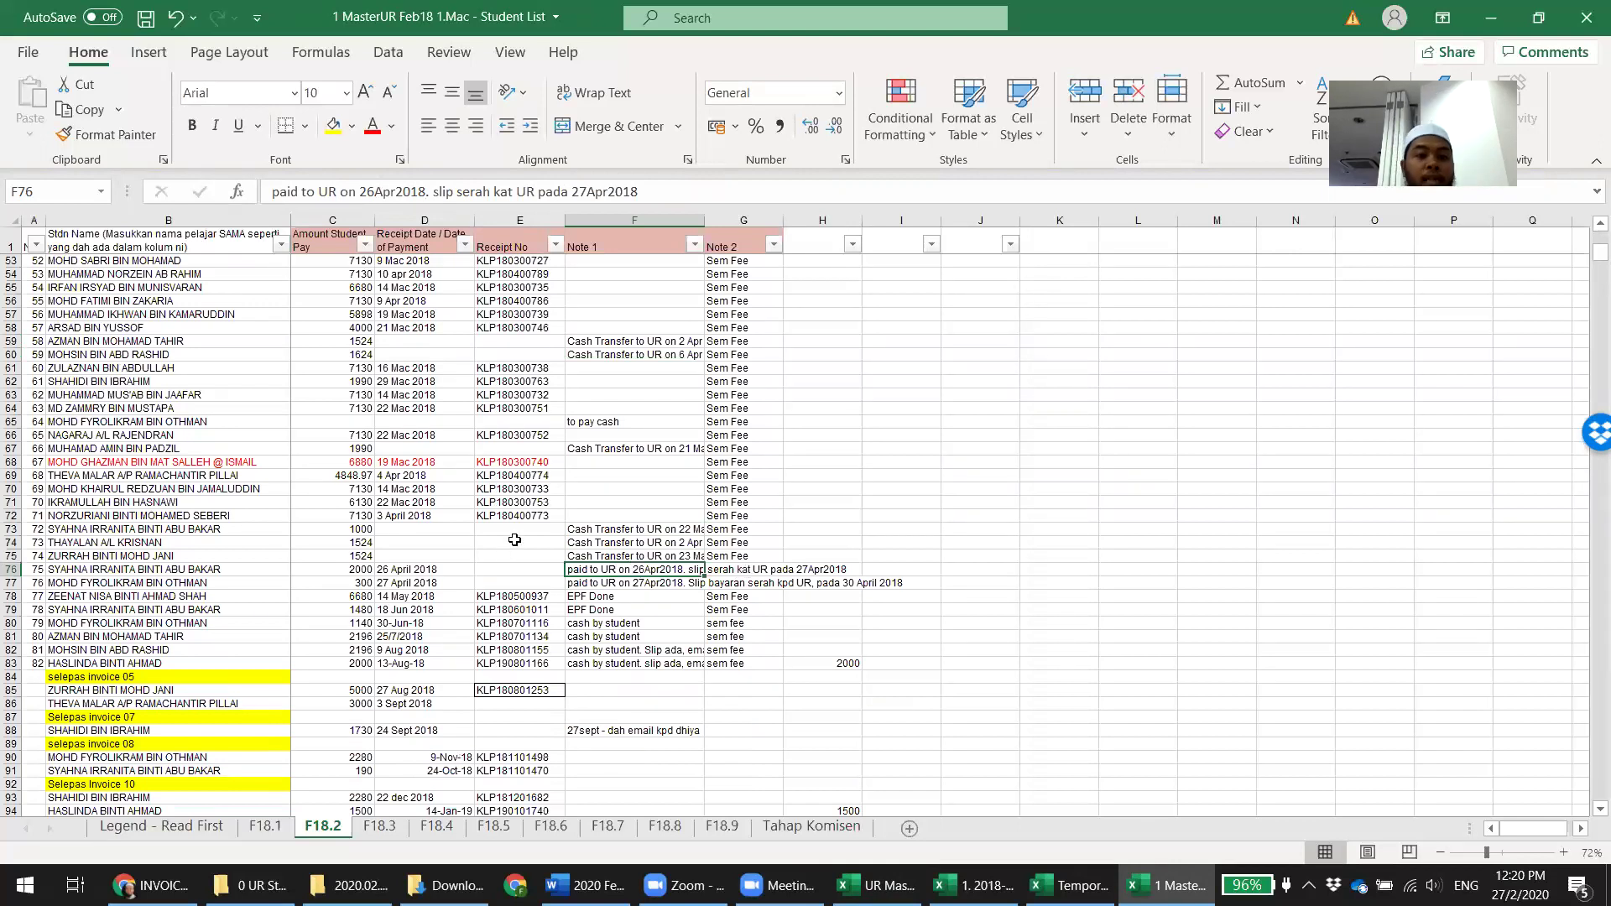
scroll(521, 532, "down", 5)
scroll(522, 531, "down", 12)
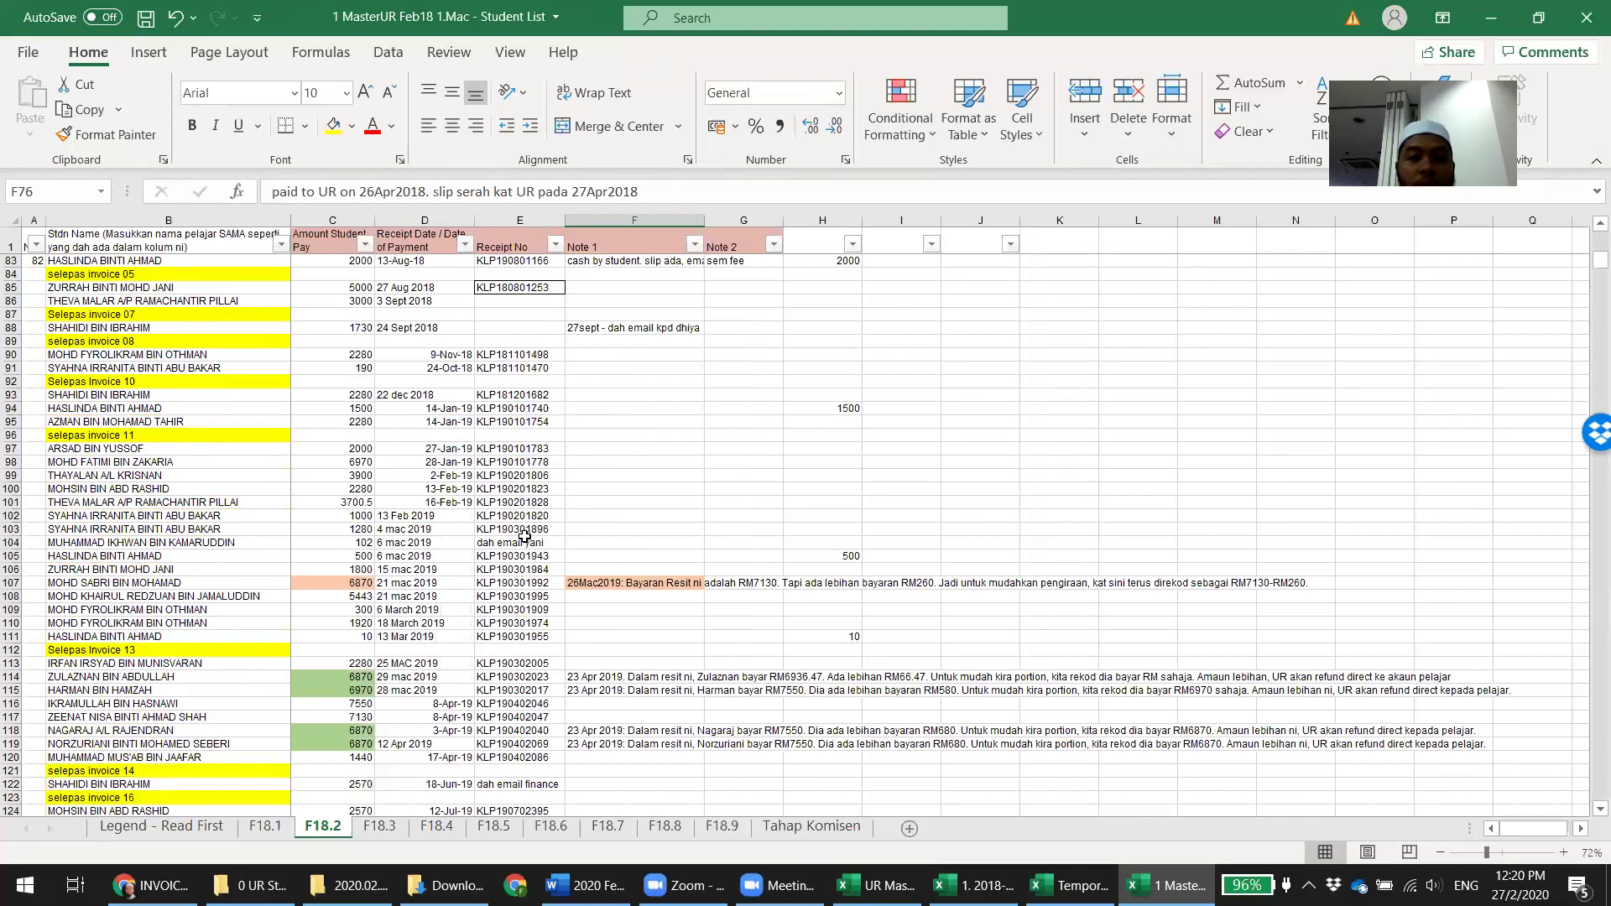
scroll(527, 539, "up", 9)
scroll(527, 539, "up", 7)
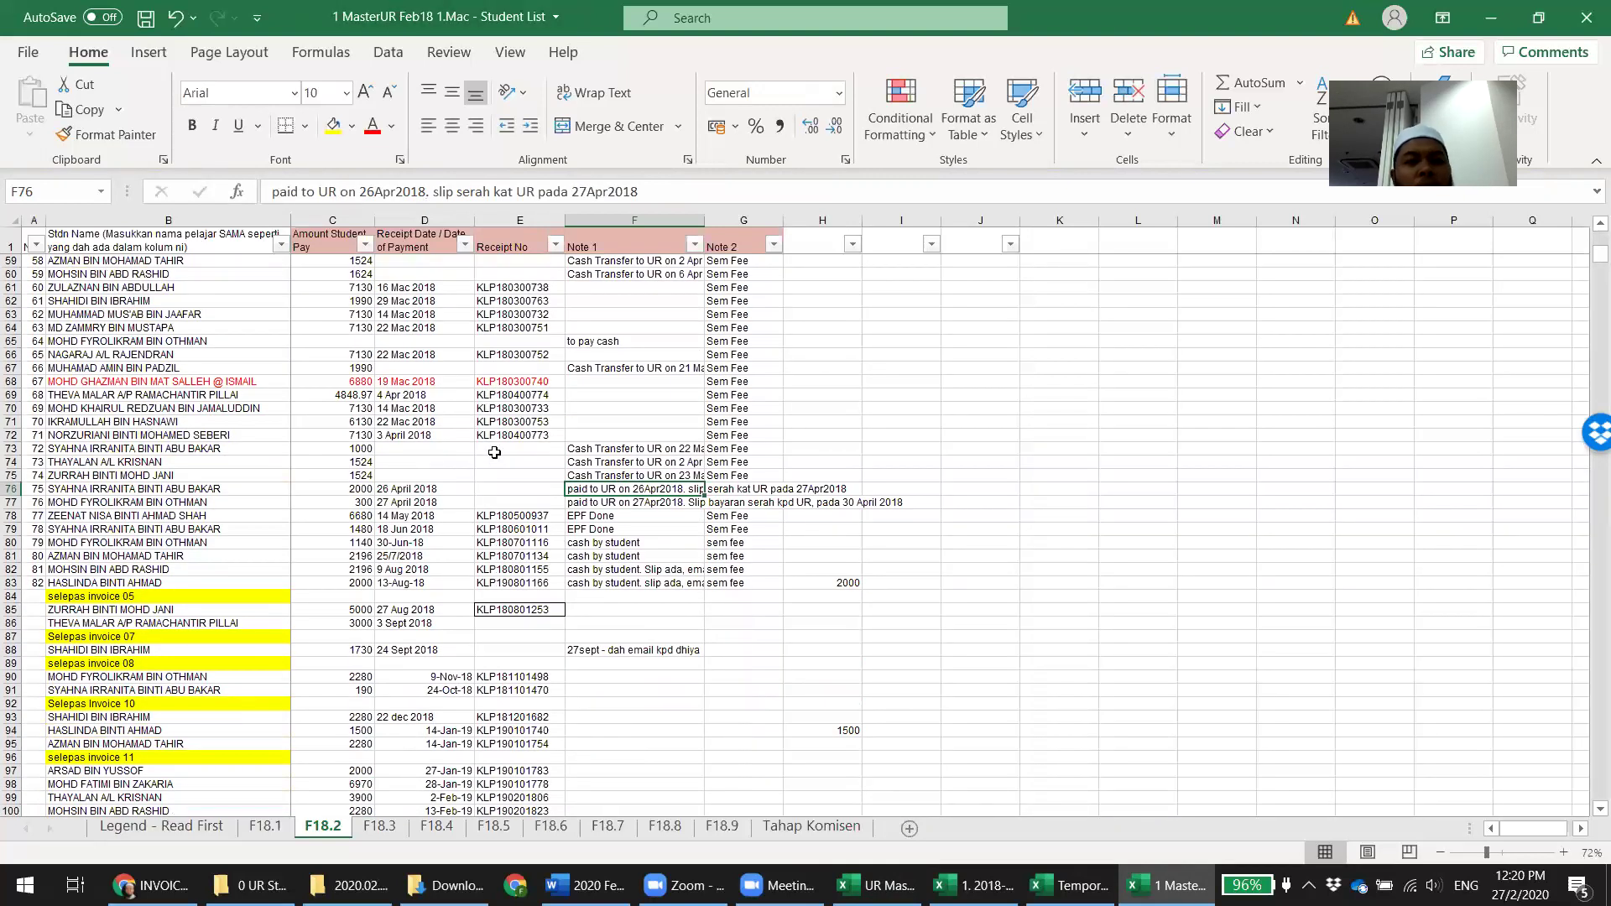
left_click(433, 447)
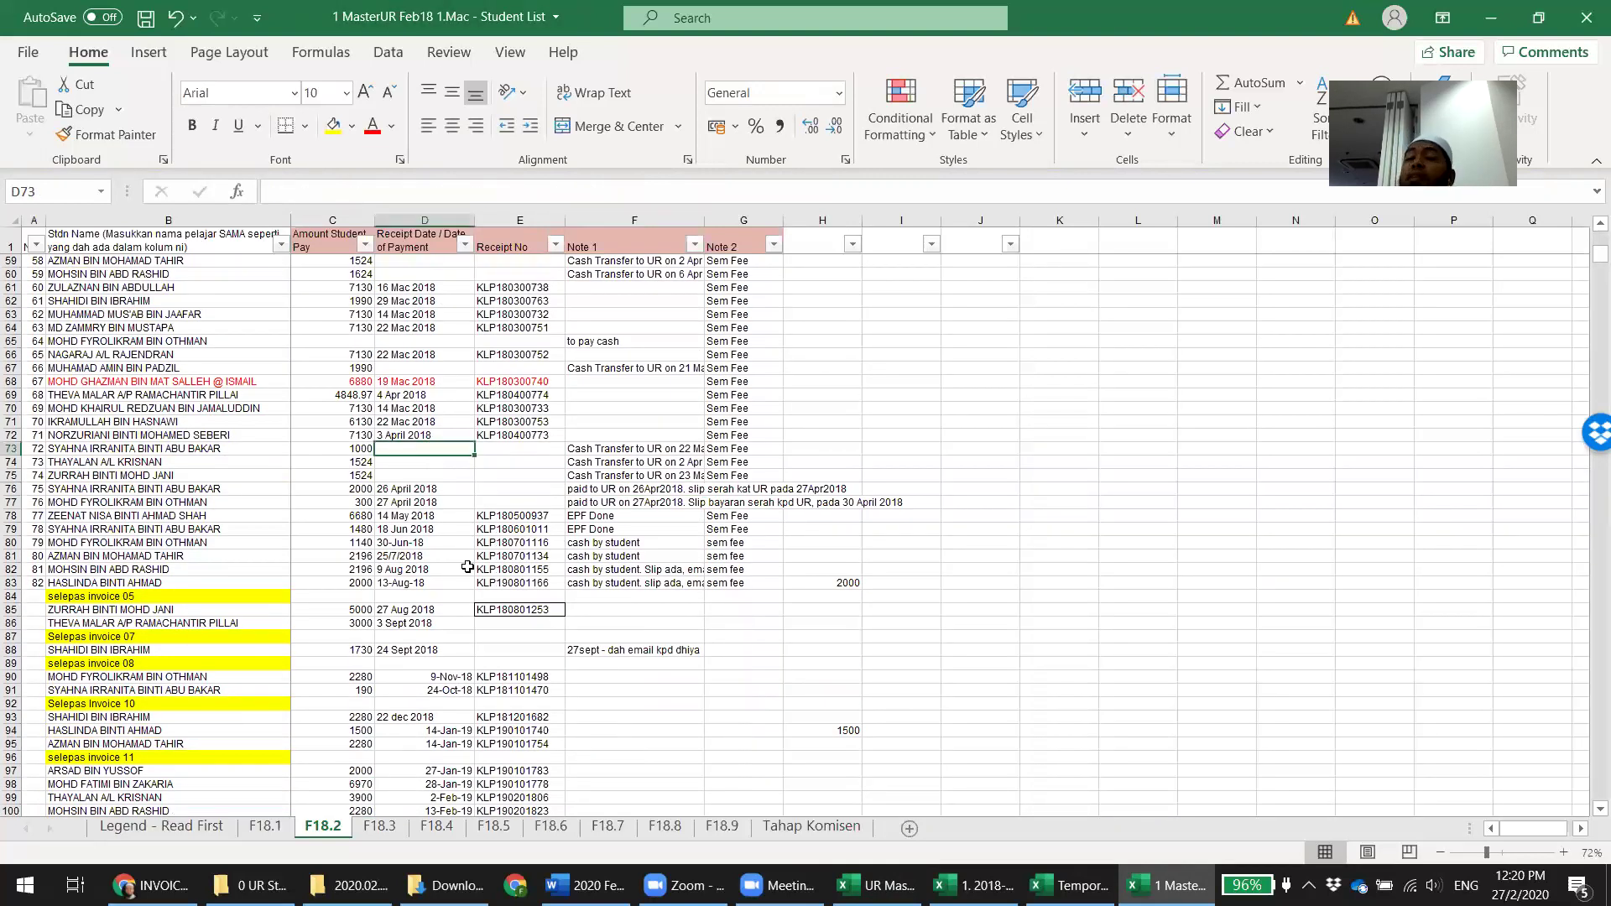
scroll(467, 567, "down", 20)
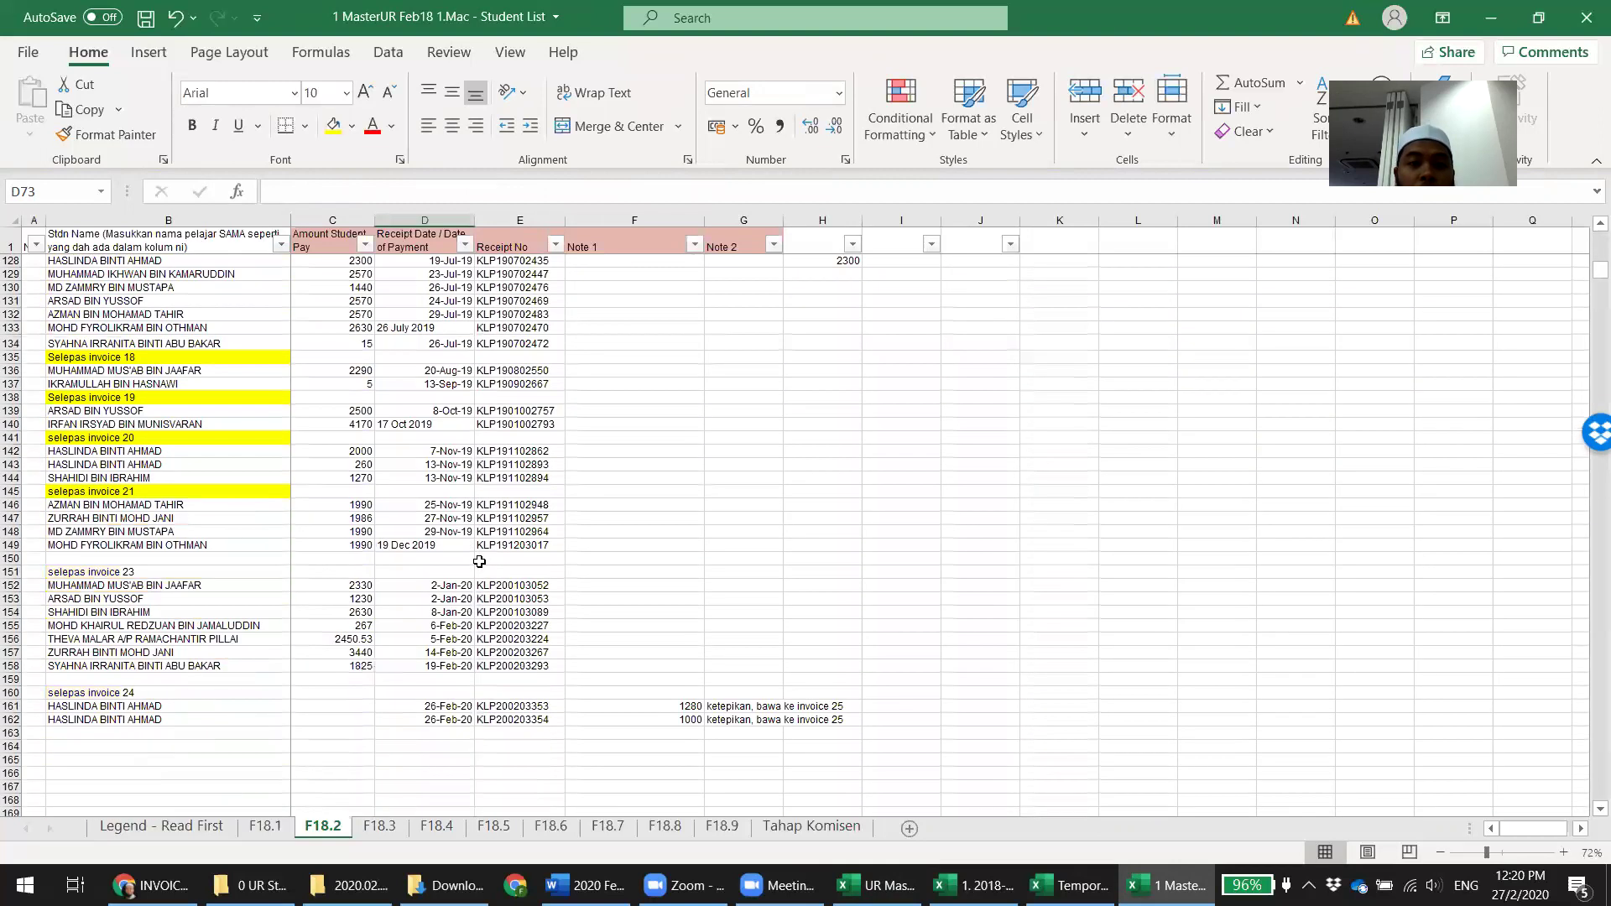
scroll(481, 569, "down", 2)
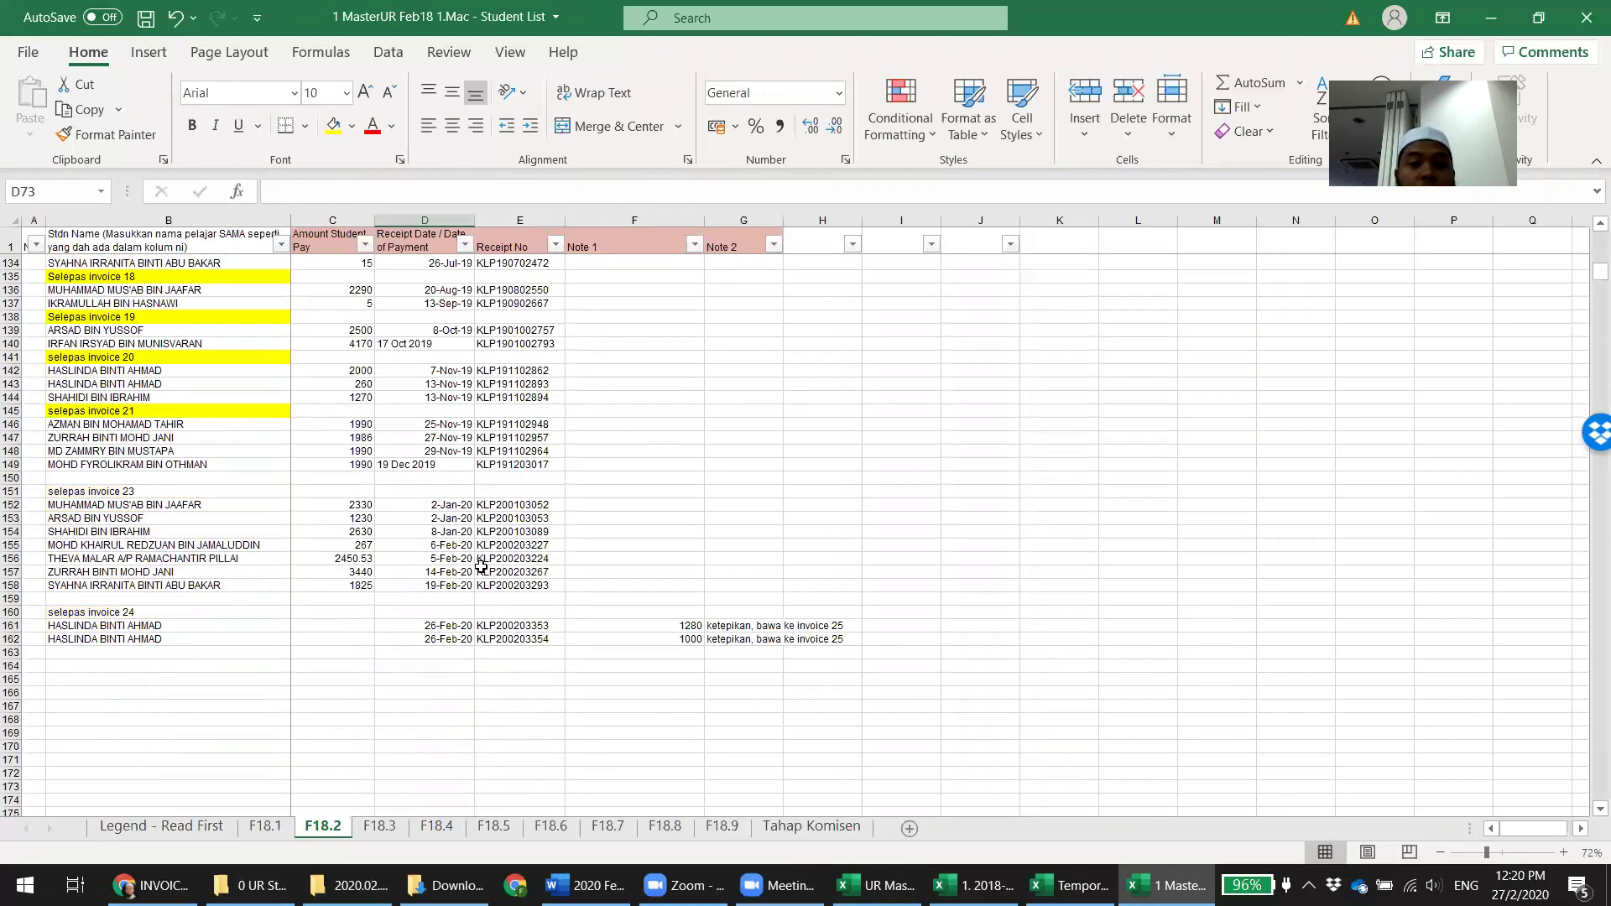
scroll(493, 611, "down", 1)
key("ctrl+s")
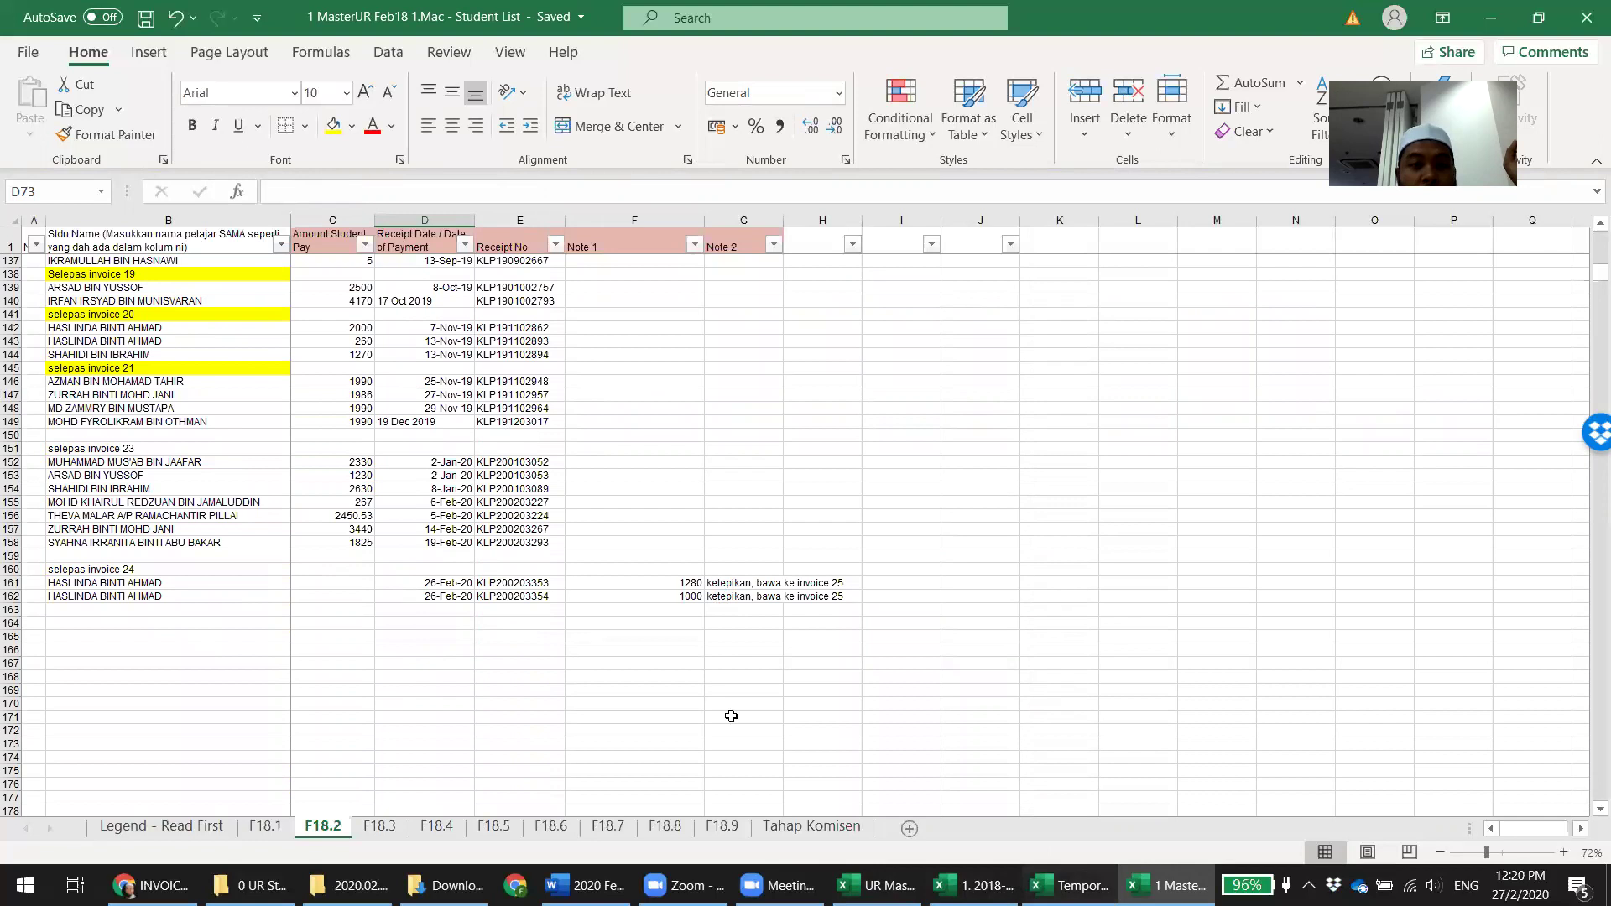
left_click(1066, 885)
Confirm C13 in the summary report reads RM 4,342.90, then return to the student list
left_click(977, 885)
left_click(877, 885)
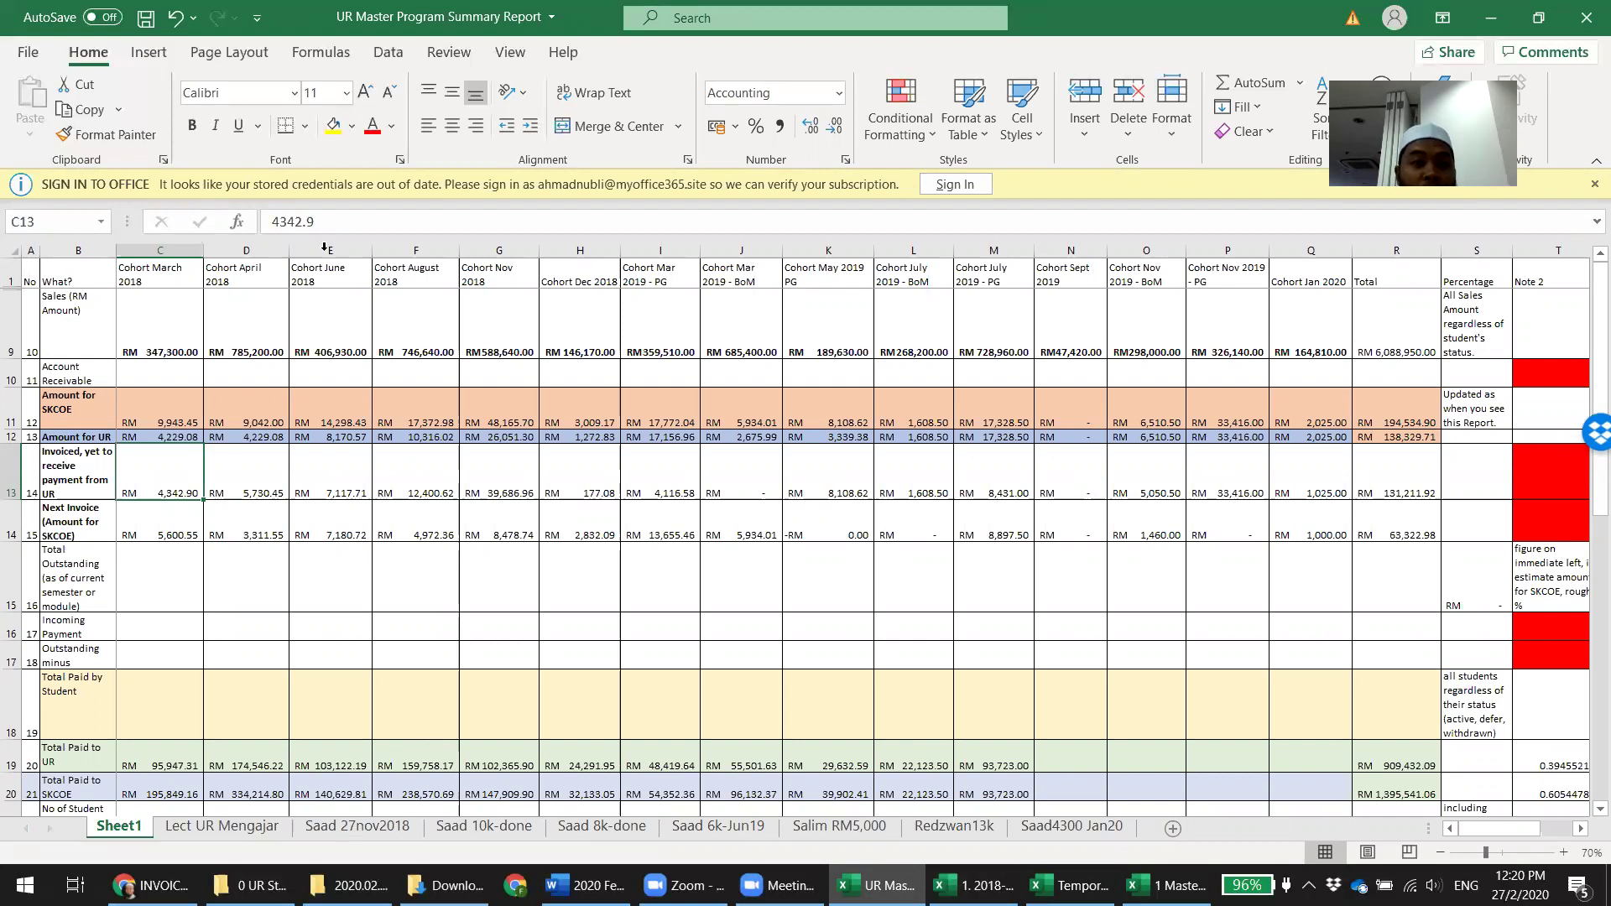
left_click_drag(270, 221, 317, 219)
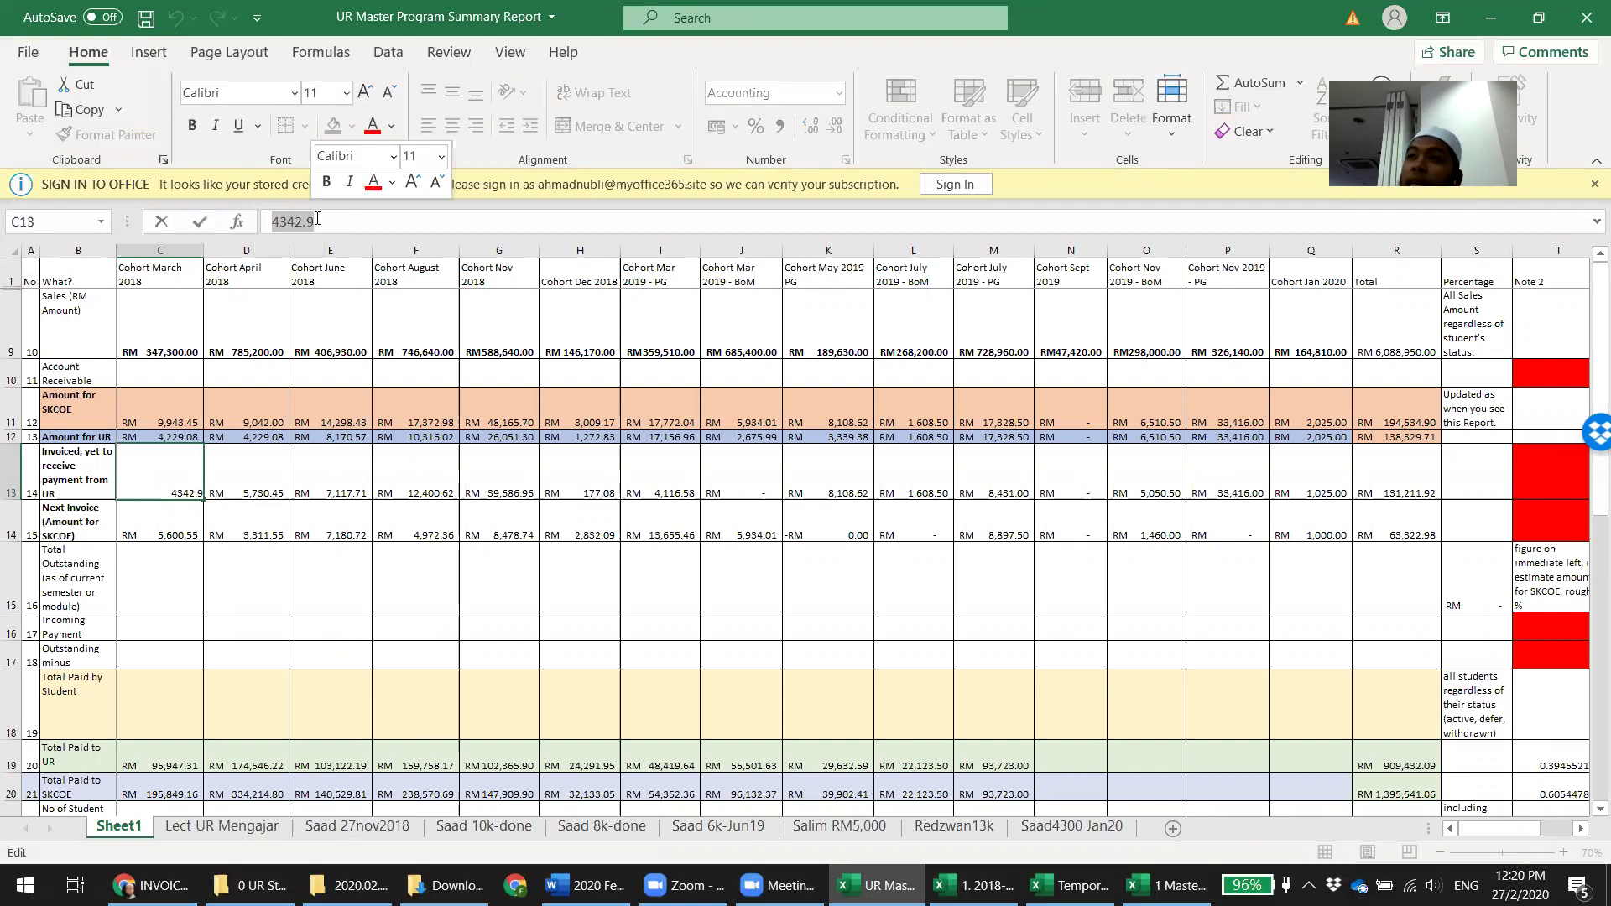
left_click(337, 580)
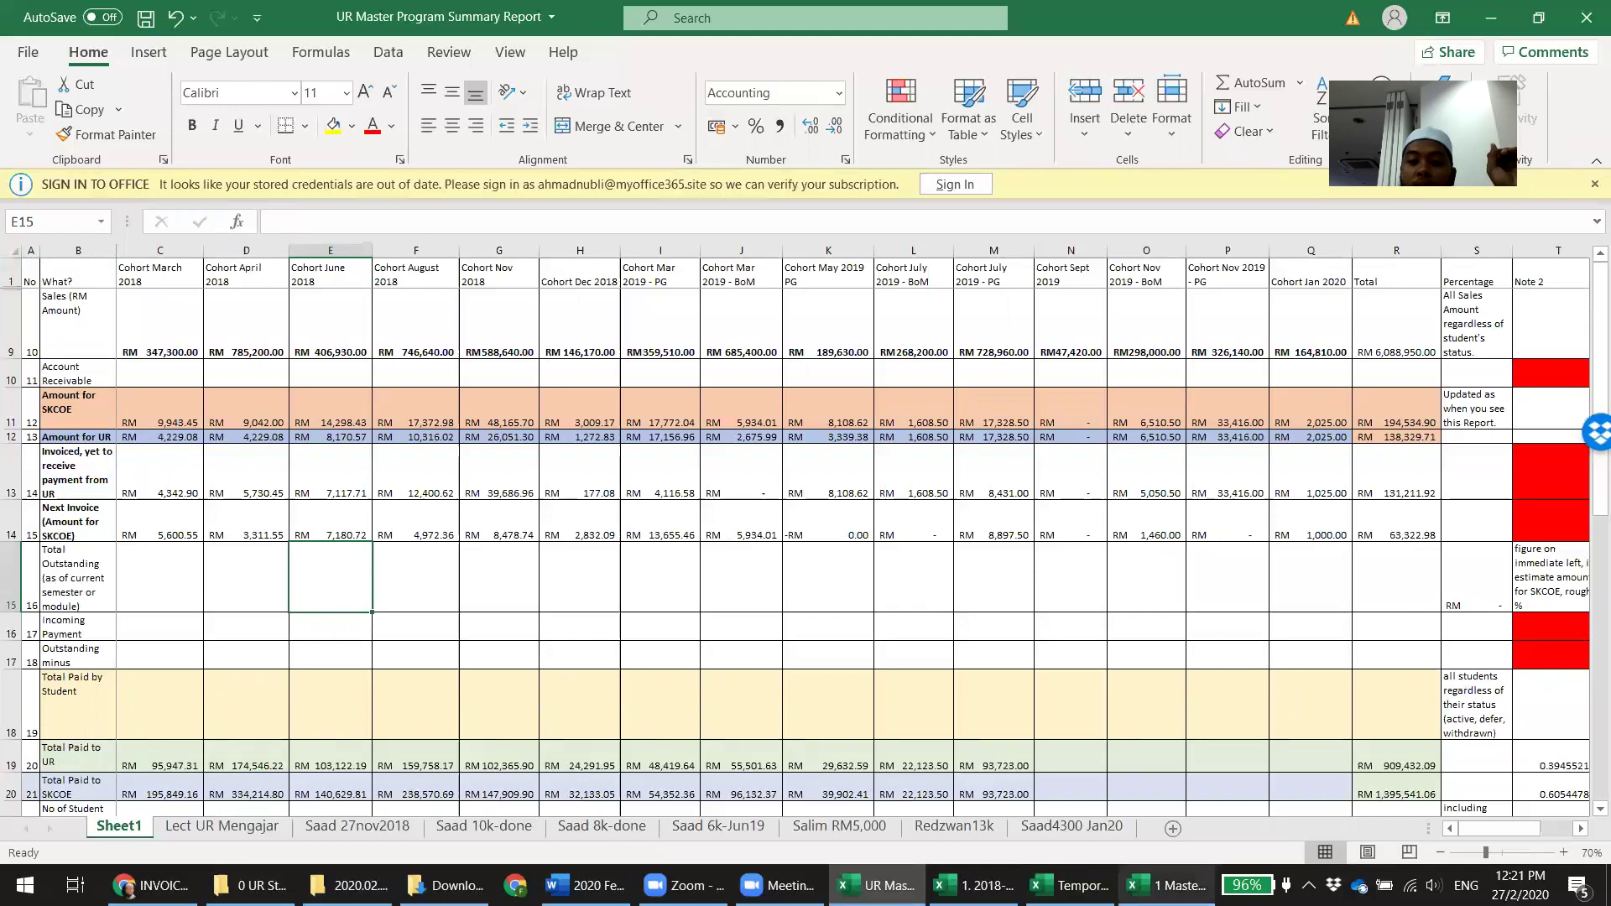
left_click(1168, 885)
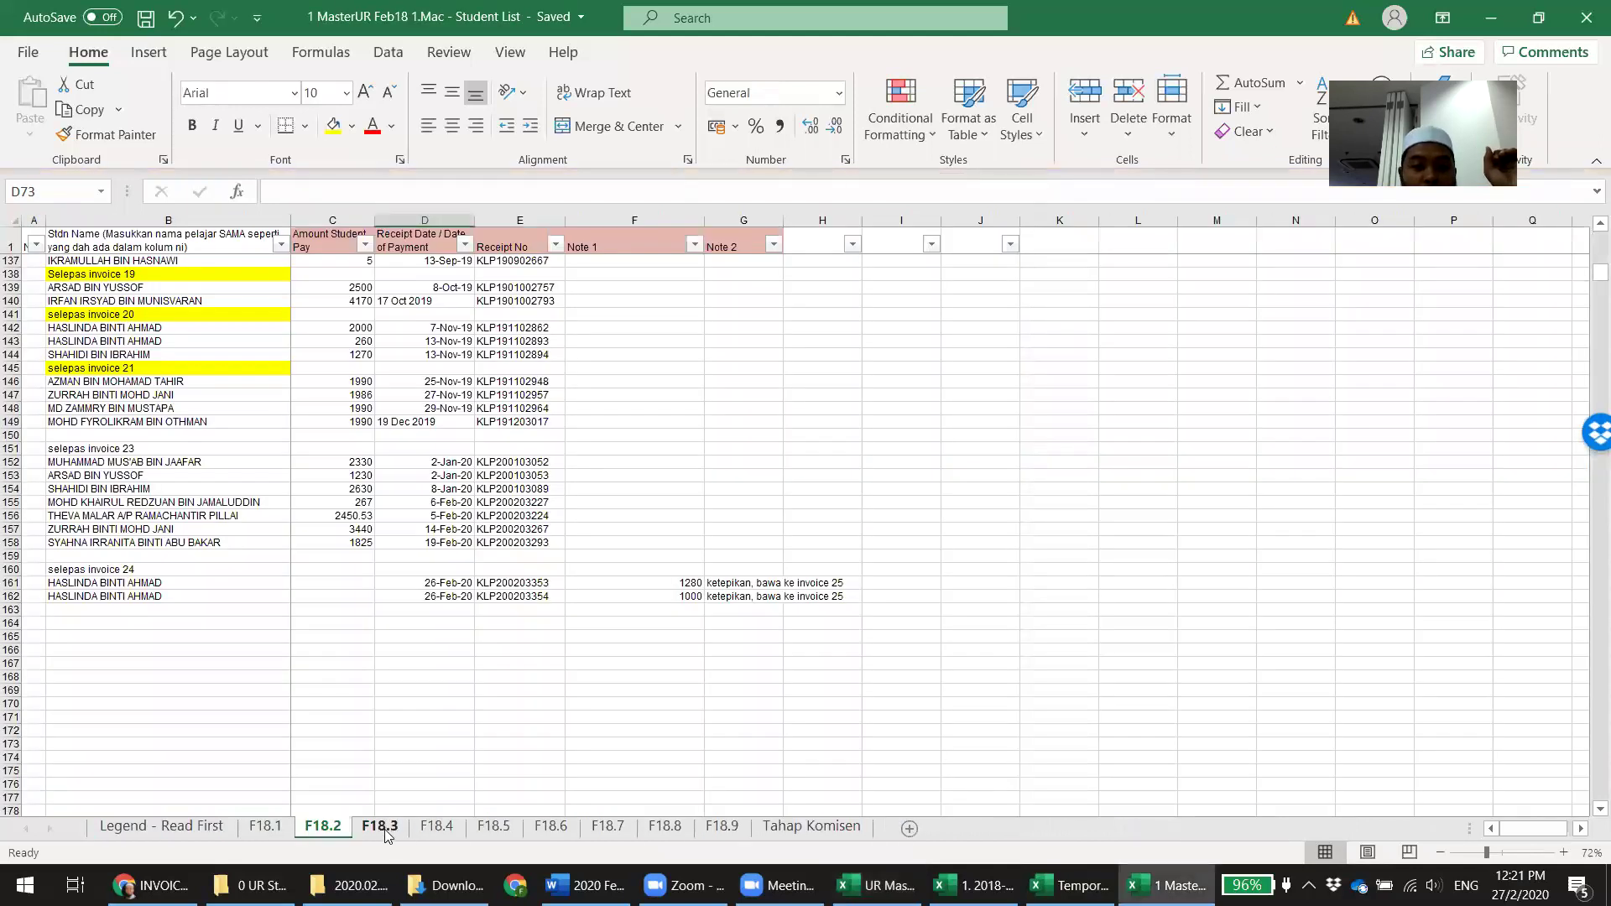
View sheet F18.3, then bring up the 2020.02.27 Invoice 24 to UR folder window
left_click(382, 827)
left_click(395, 738)
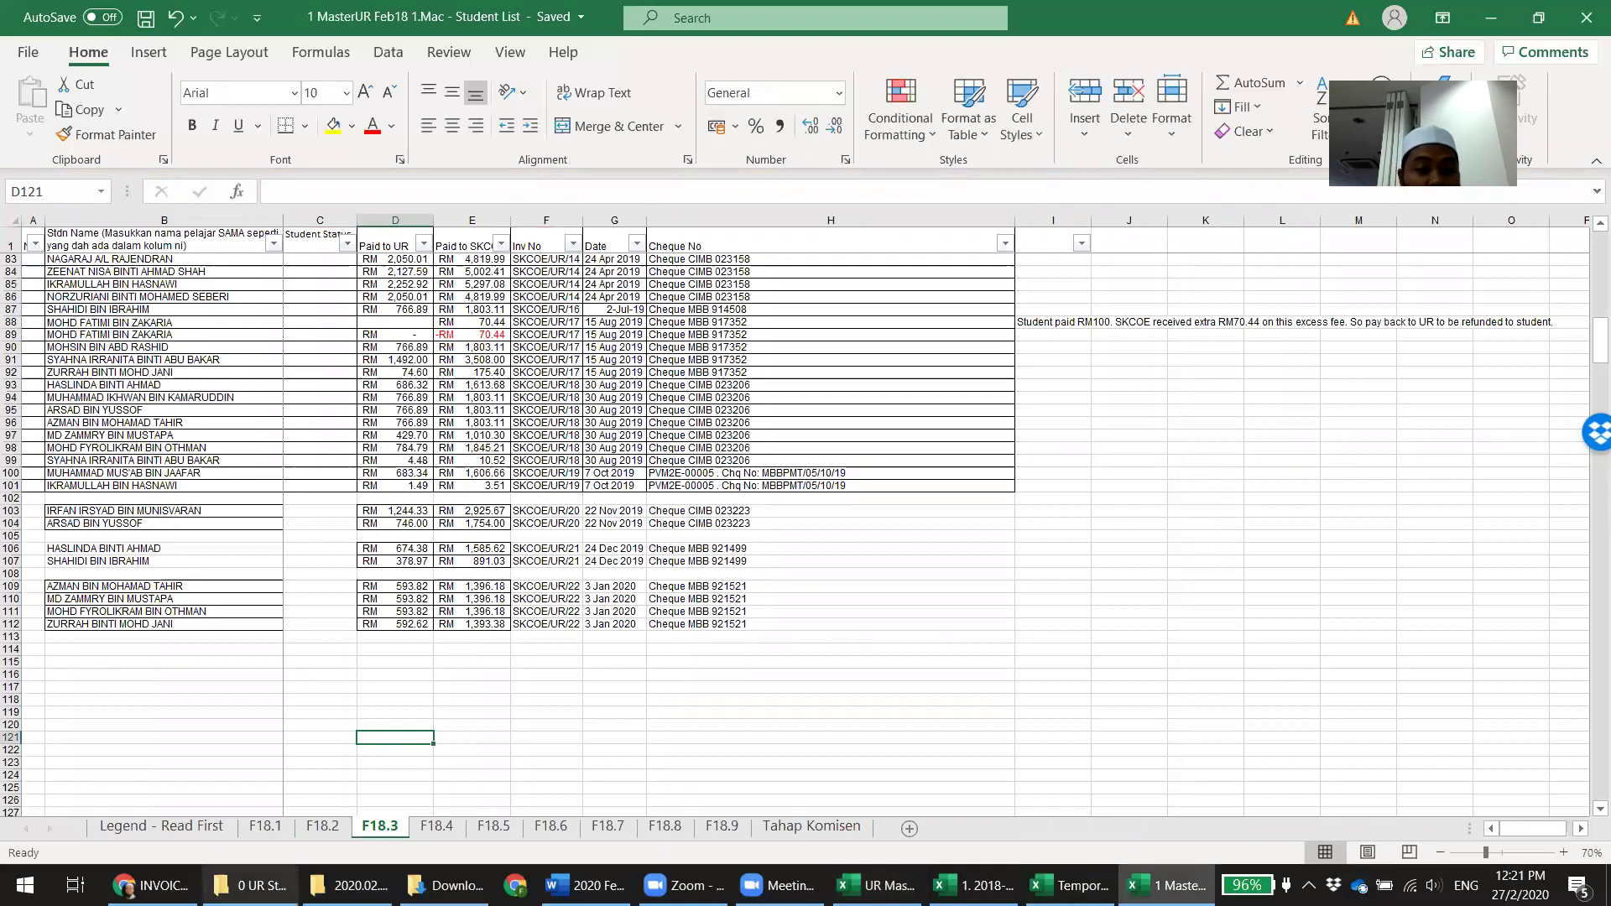
left_click(470, 764)
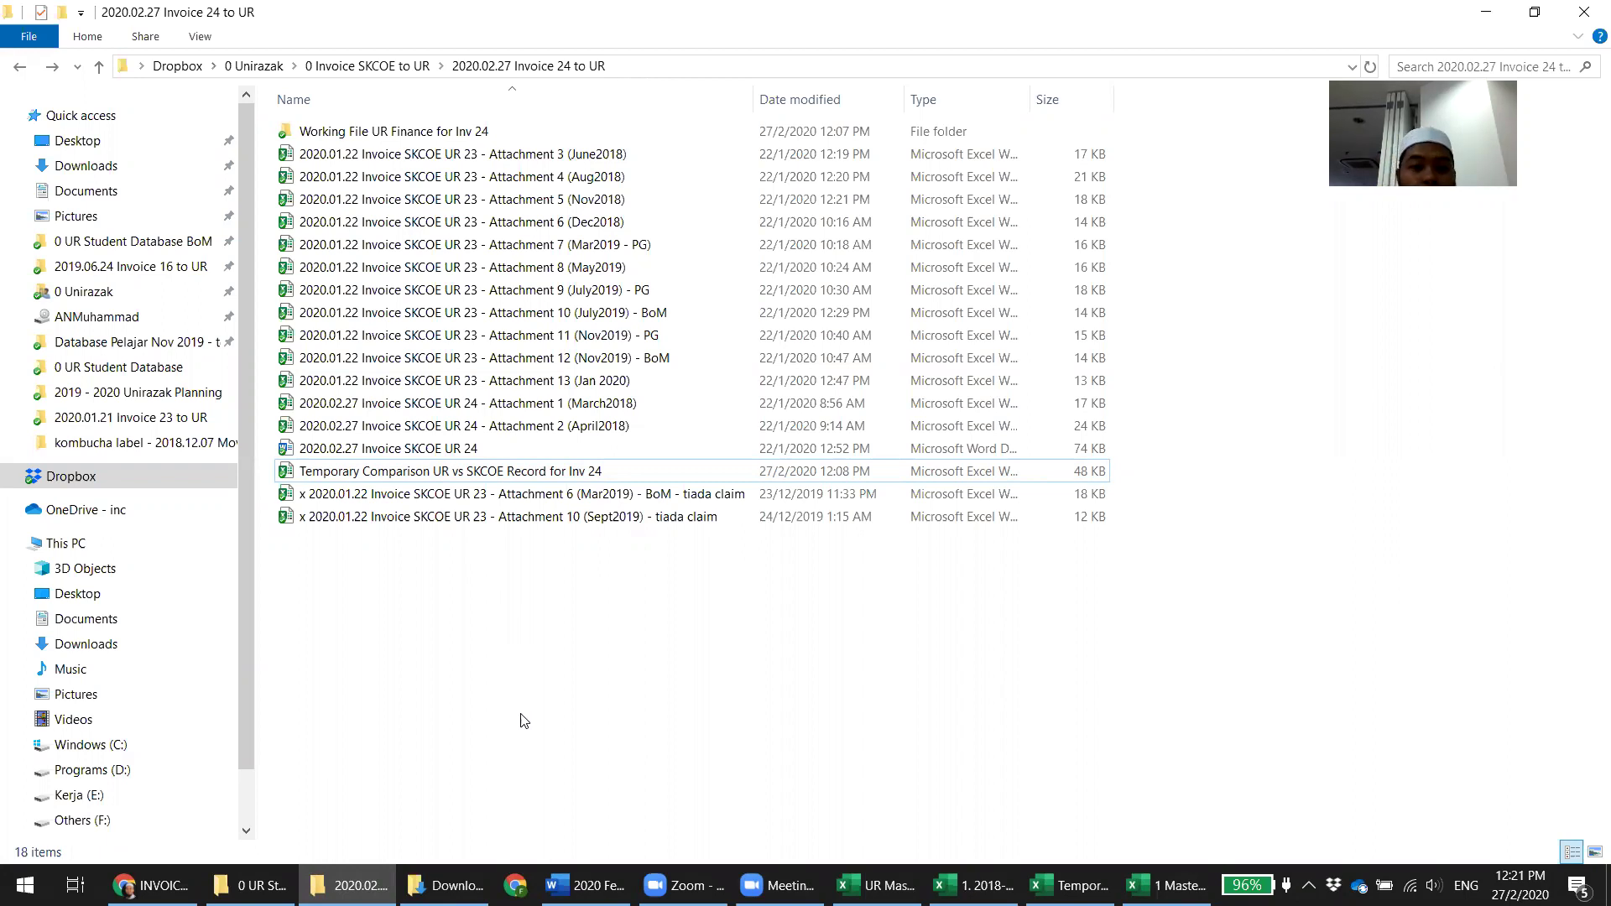
Browse Dropbox > 0 Unirazak > 0 Invoice SKCOE to UR > 2020.01.21 Invoice 23 to UR and open Attachment 1 (March2018)
left_click(444, 885)
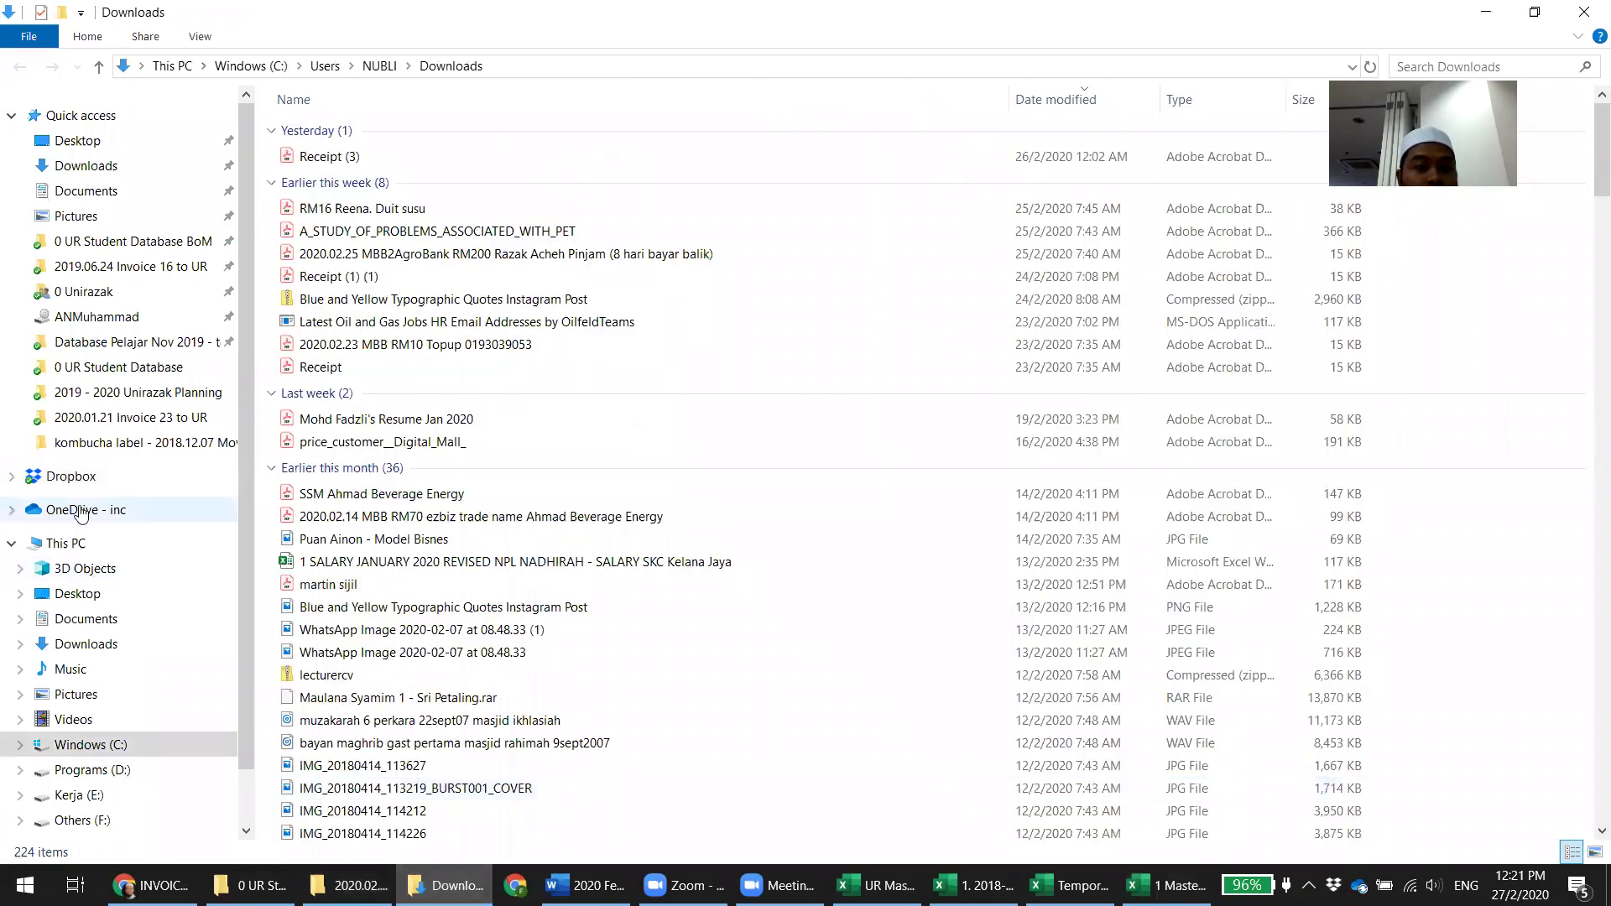
left_click(80, 510)
left_click(75, 477)
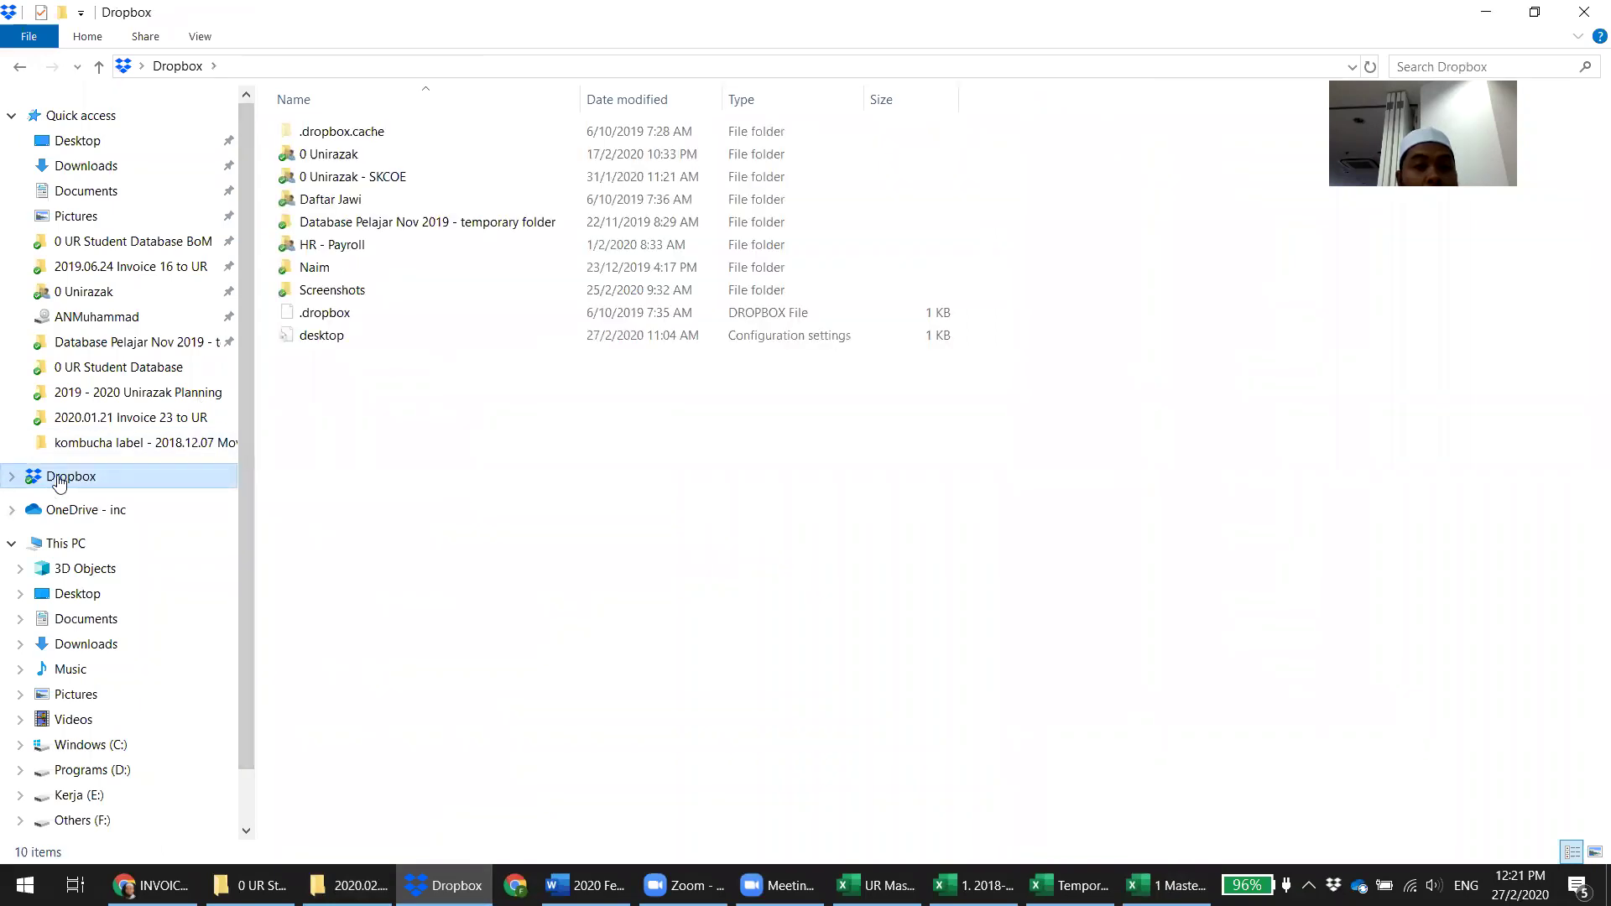
double_click(331, 154)
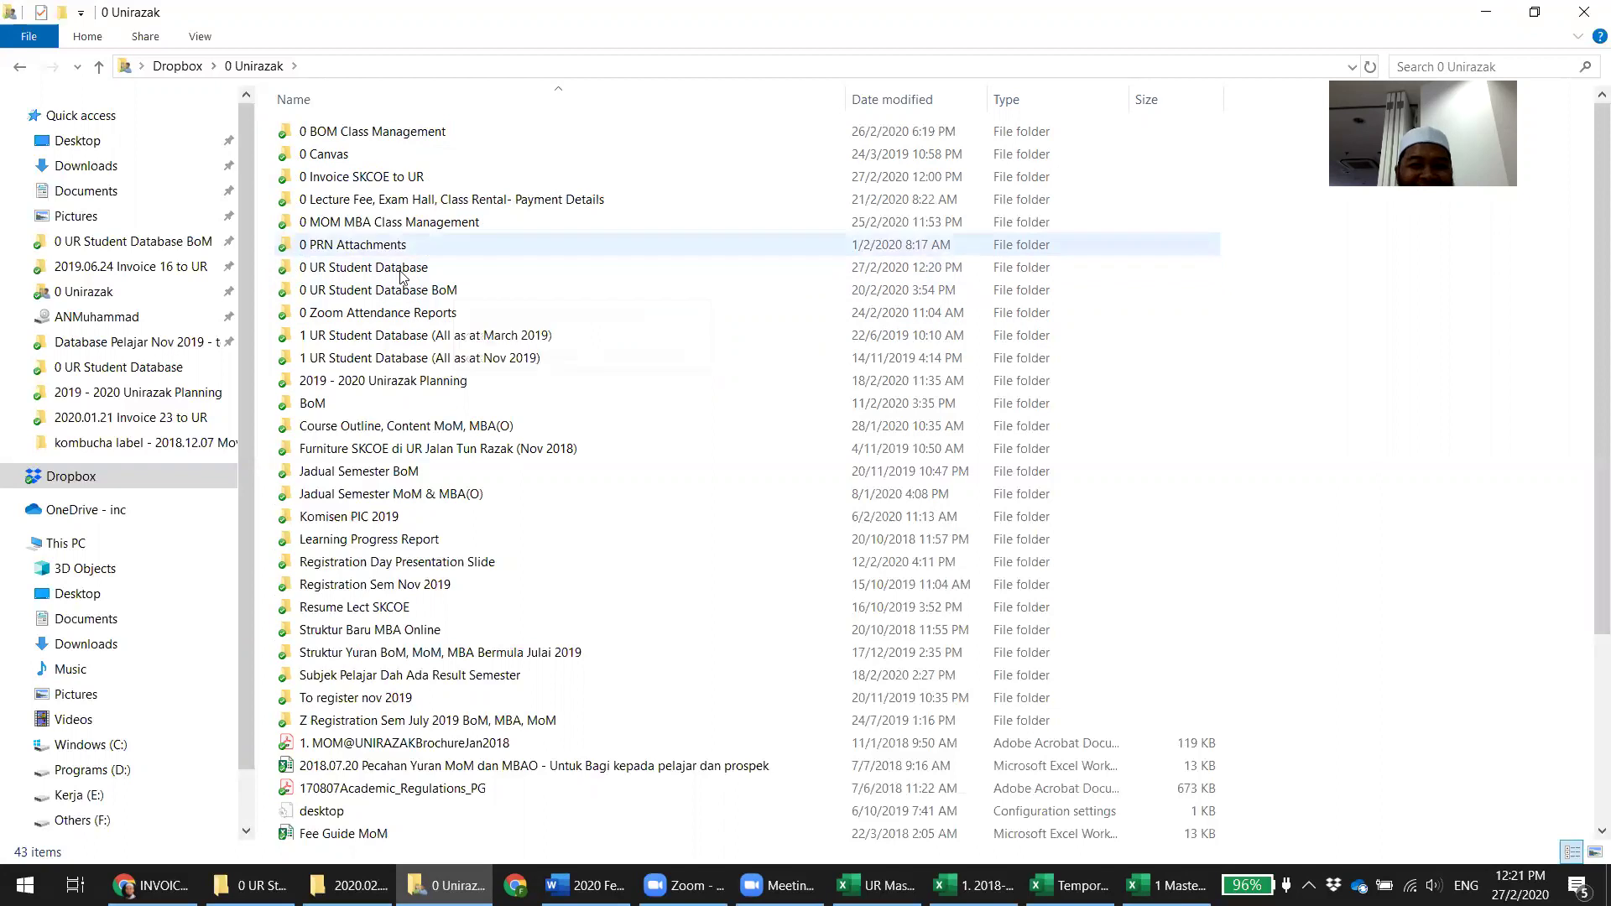
mouse_move(483, 494)
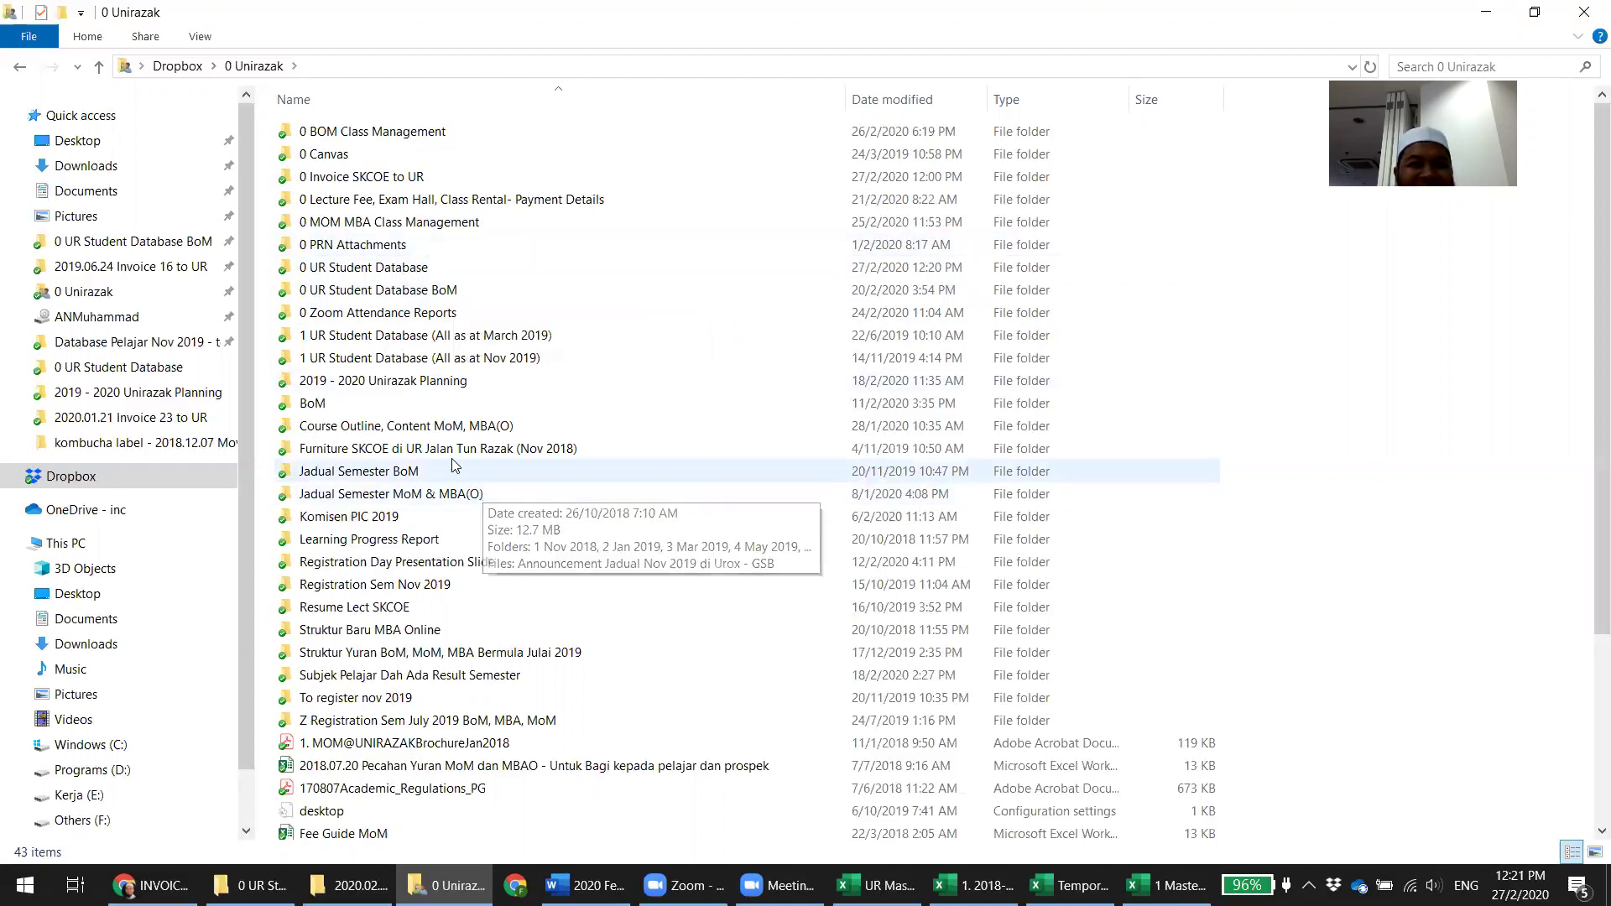
double_click(377, 176)
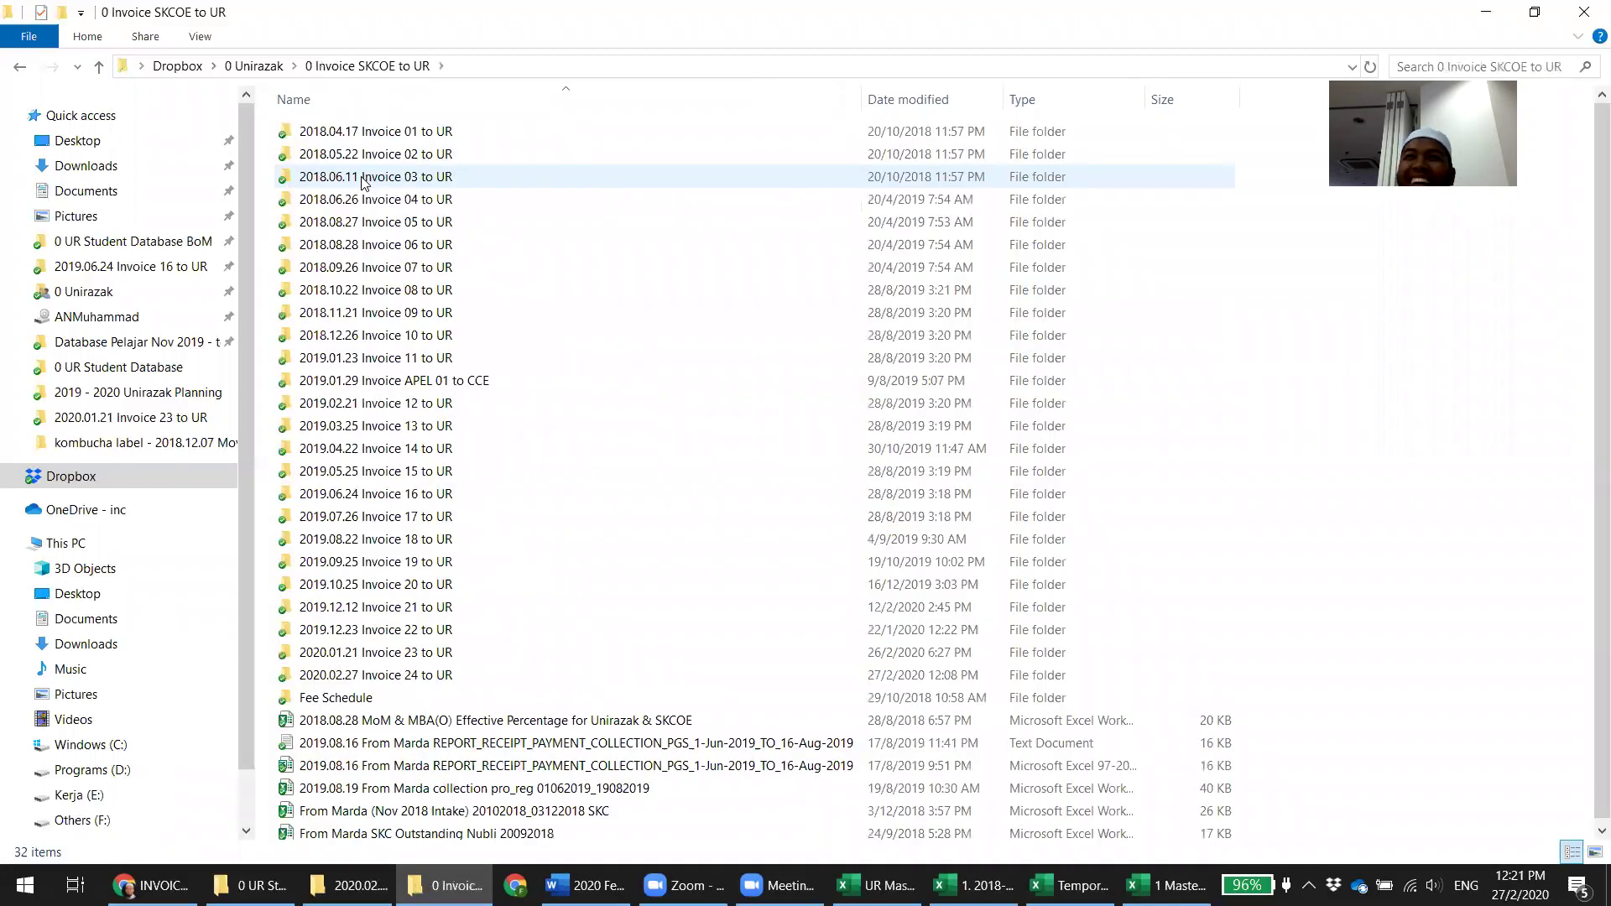
double_click(415, 655)
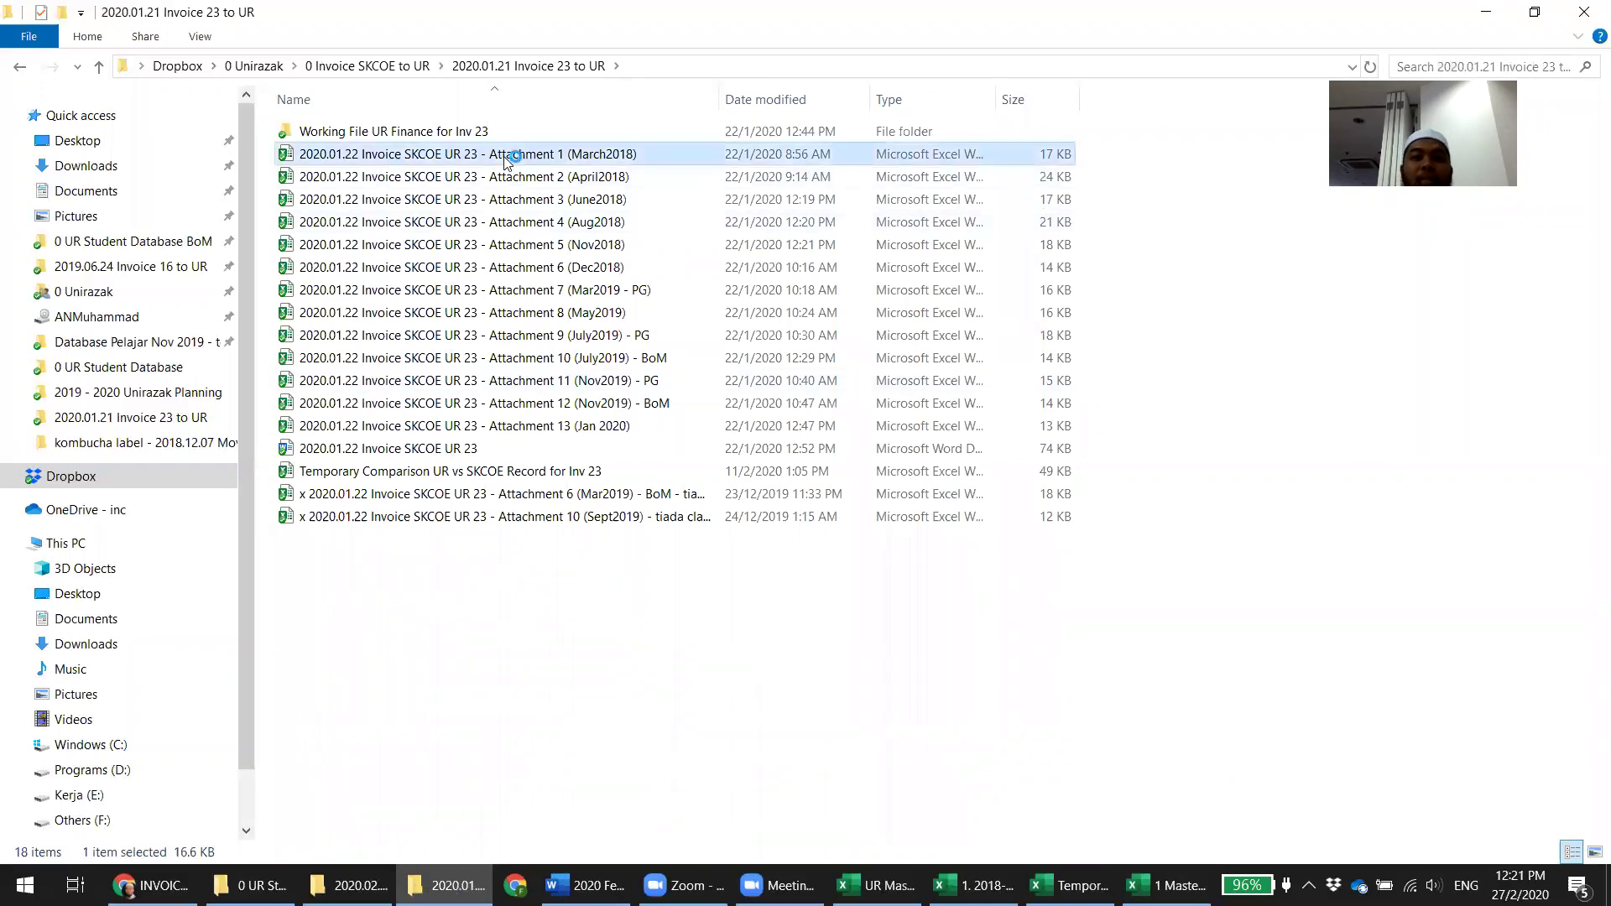
key("alt+Tab")
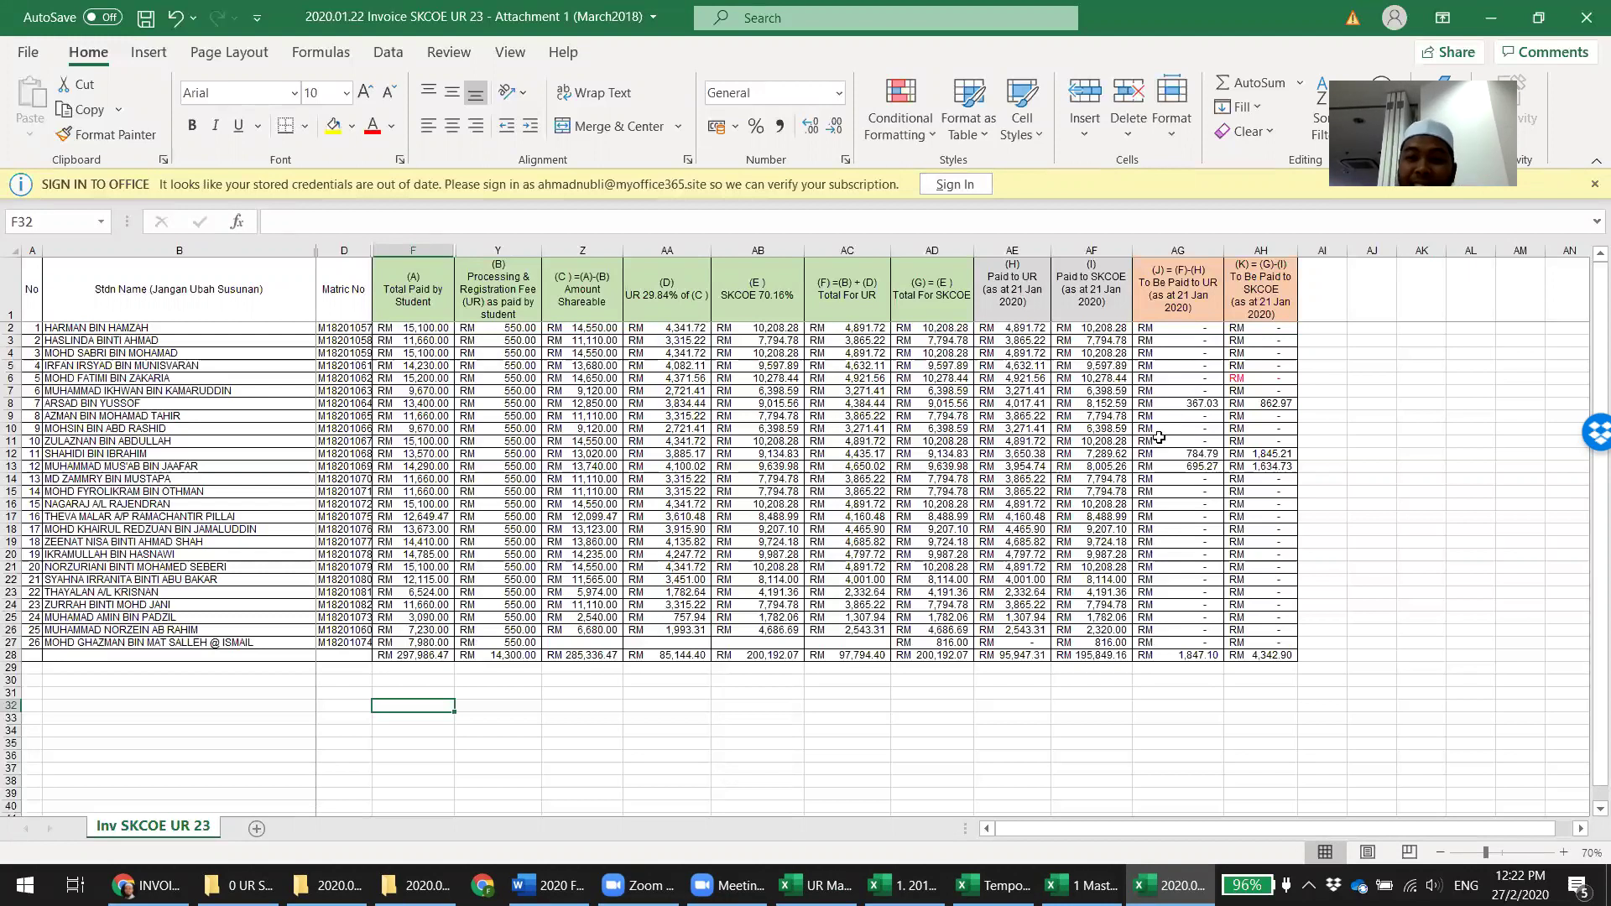
Check the Invoice 23 attachment's SKCOE amount, Total For UR, 29.84% UR shares and AH28 grand total
left_click(1228, 469)
left_click(812, 454)
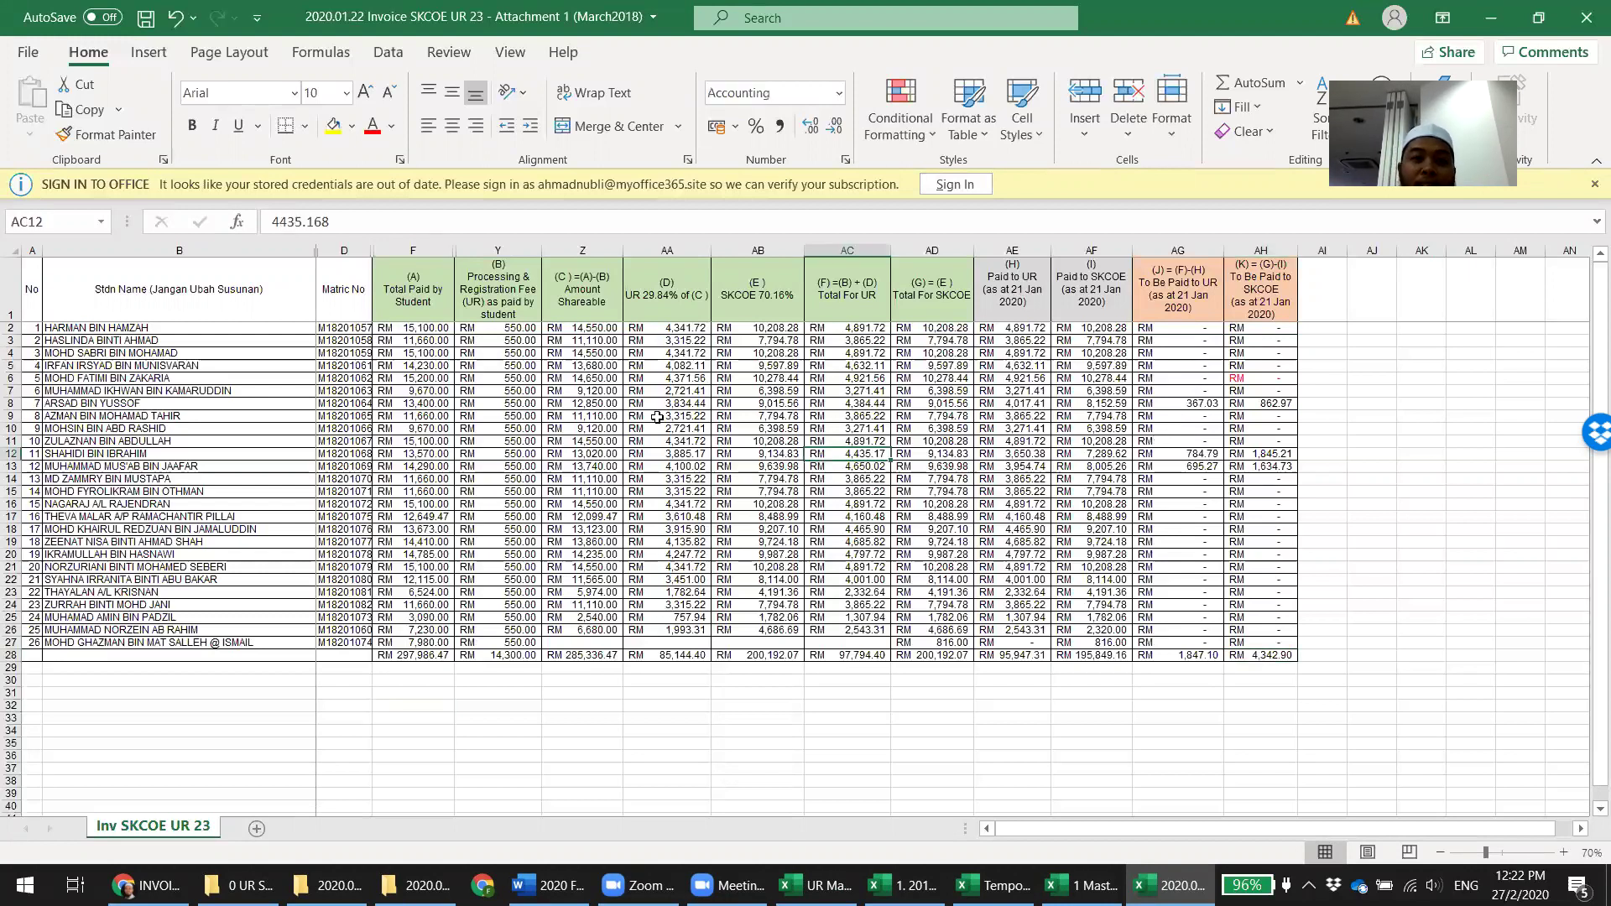
left_click(675, 416)
left_click(637, 378)
left_click(1112, 428)
left_click(1259, 655)
Select the whole attachment table to check totals, confirm AH20's zero balance, and return to F18.3
key("ctrl+shift+Home")
left_click(1310, 486)
left_click(1246, 551)
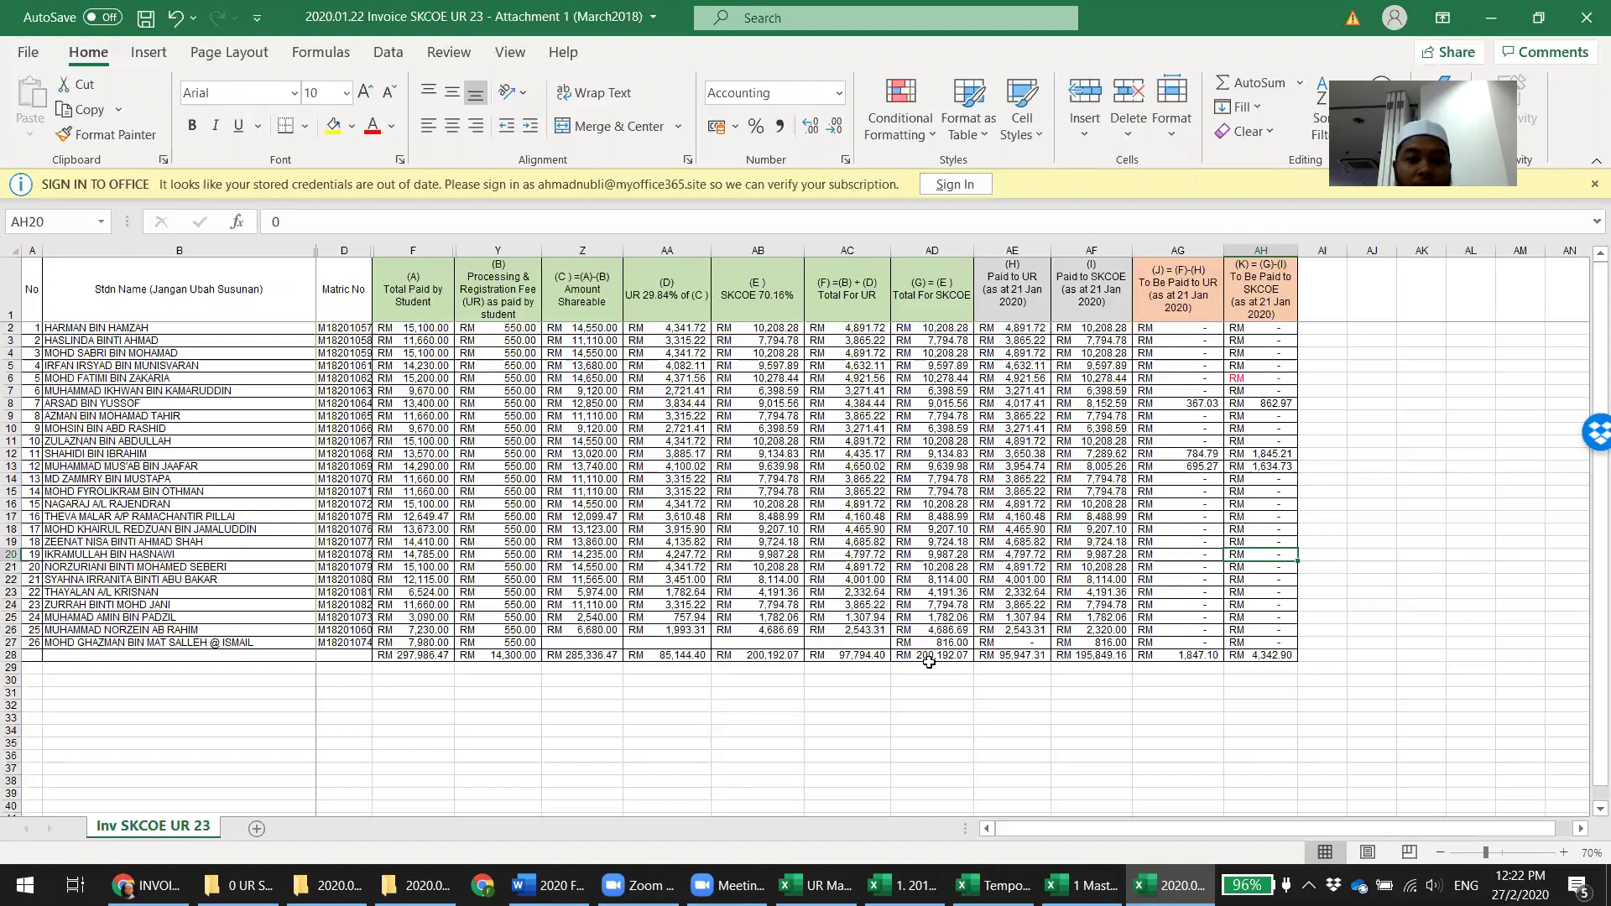
left_click(1082, 885)
left_click(649, 700)
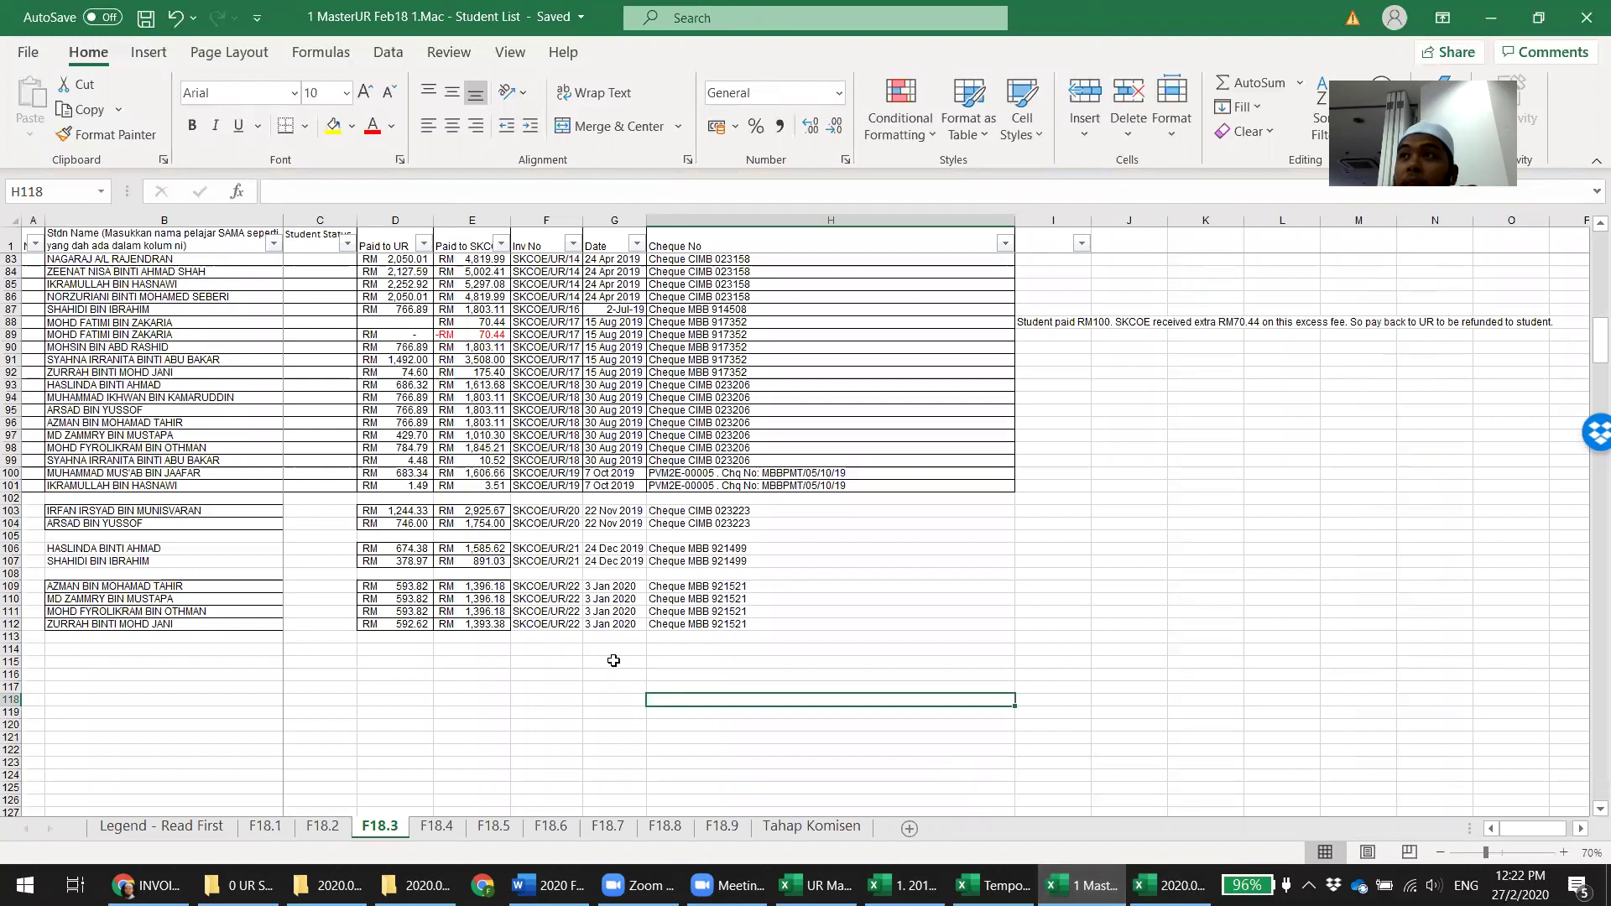
Check F18.3's invoice numbers in rows 109 and 112, read the Legend's F18.3 description, and recheck attachment row 8's 367.03
left_click(553, 589)
left_click(550, 624)
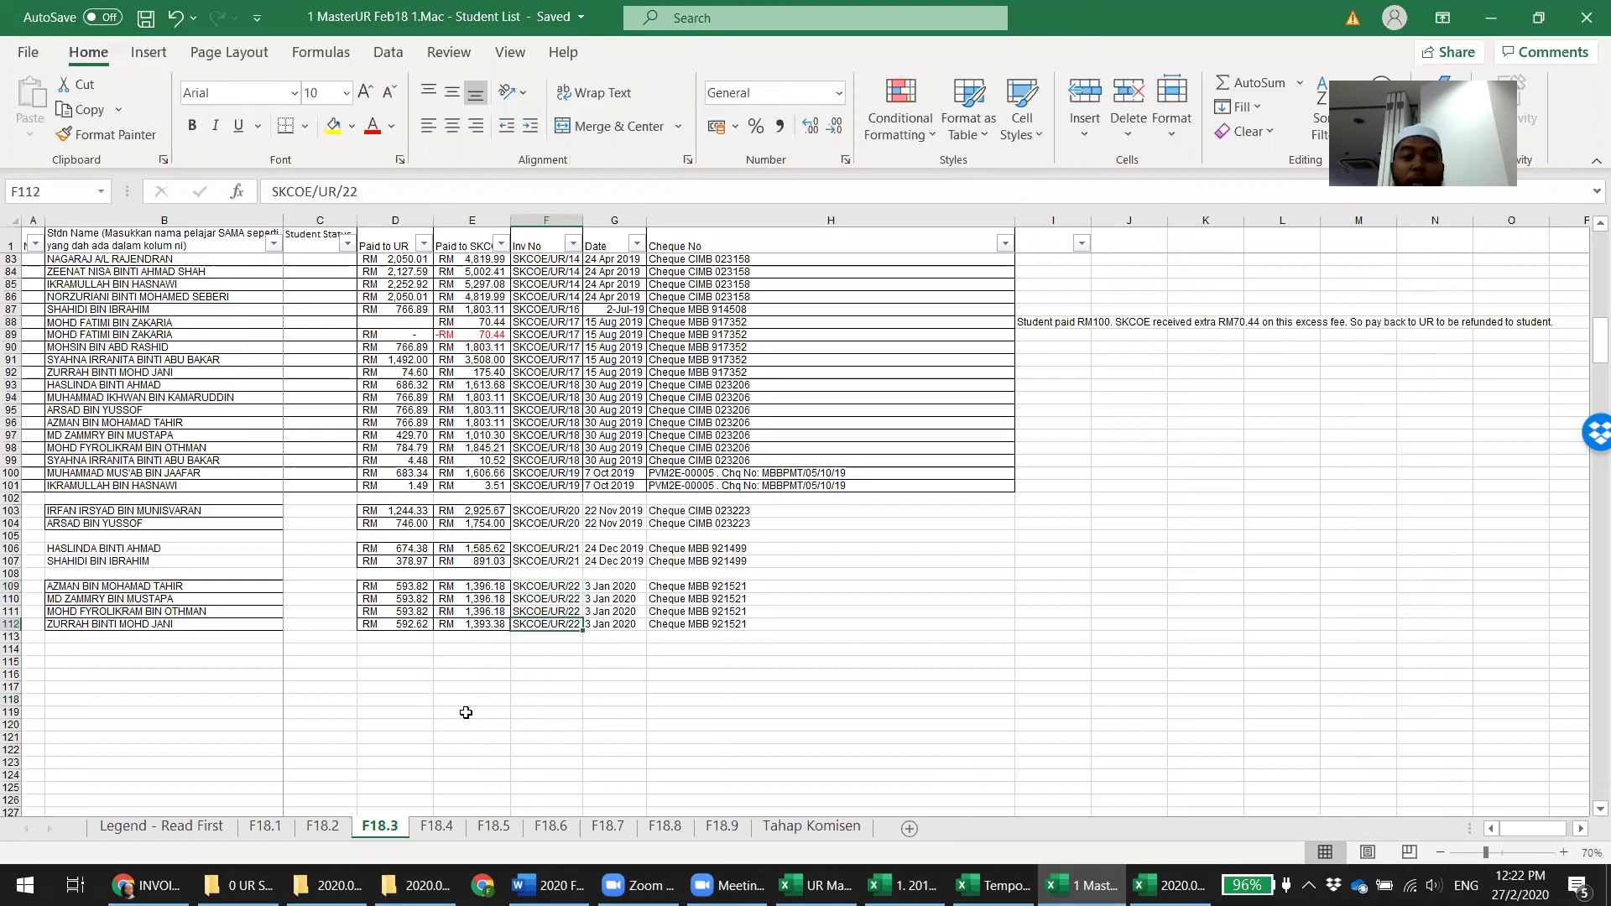
left_click(150, 827)
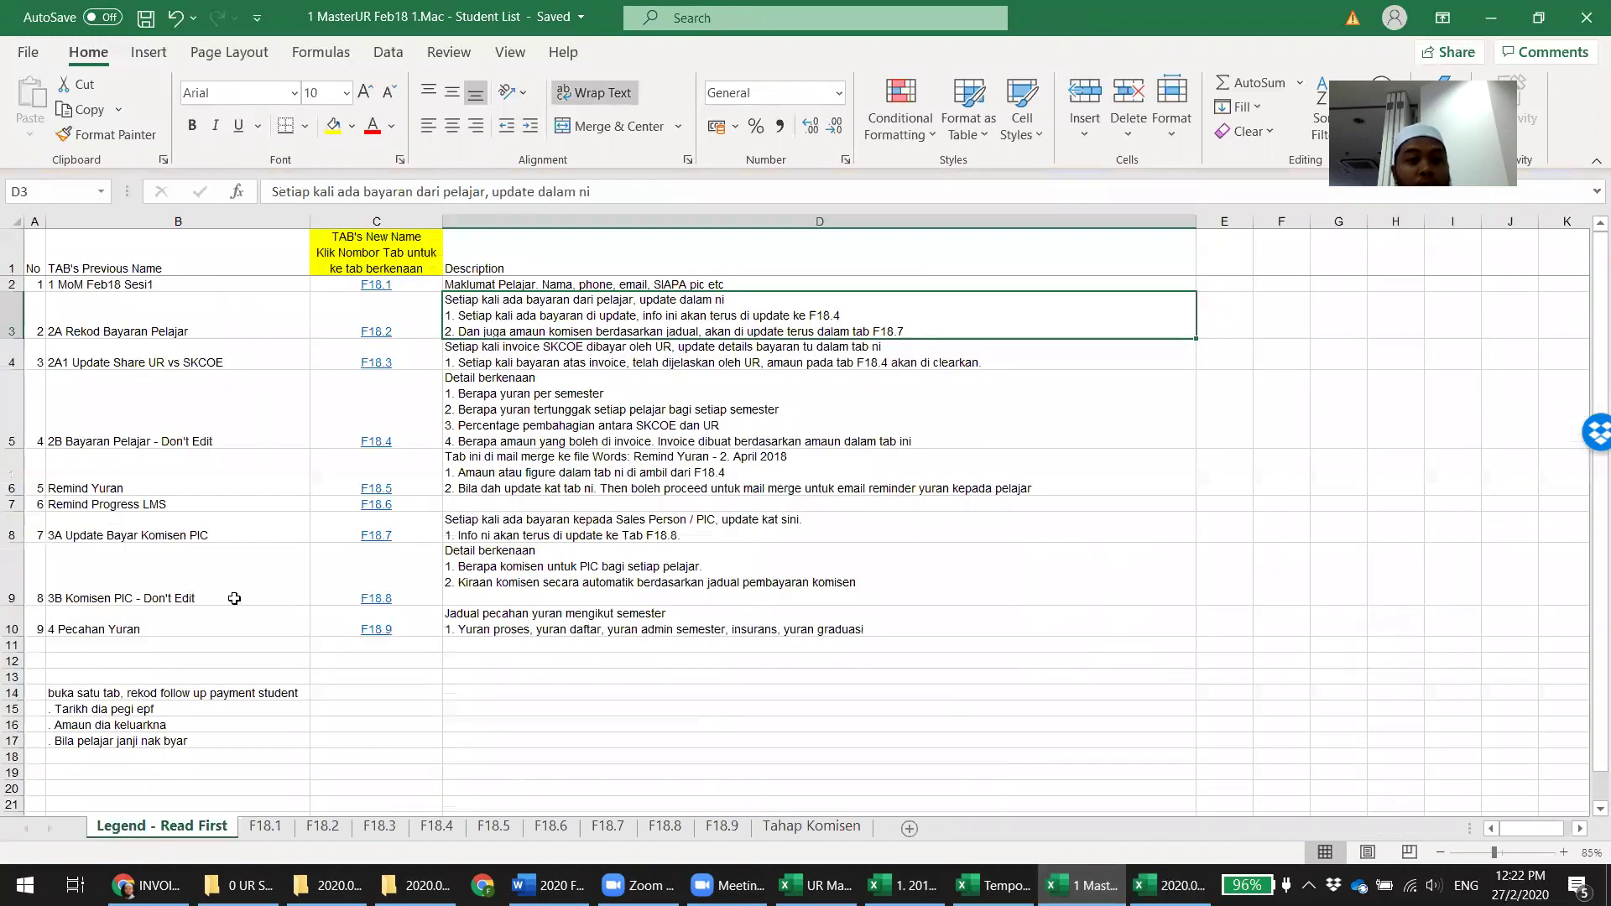
left_click(483, 365)
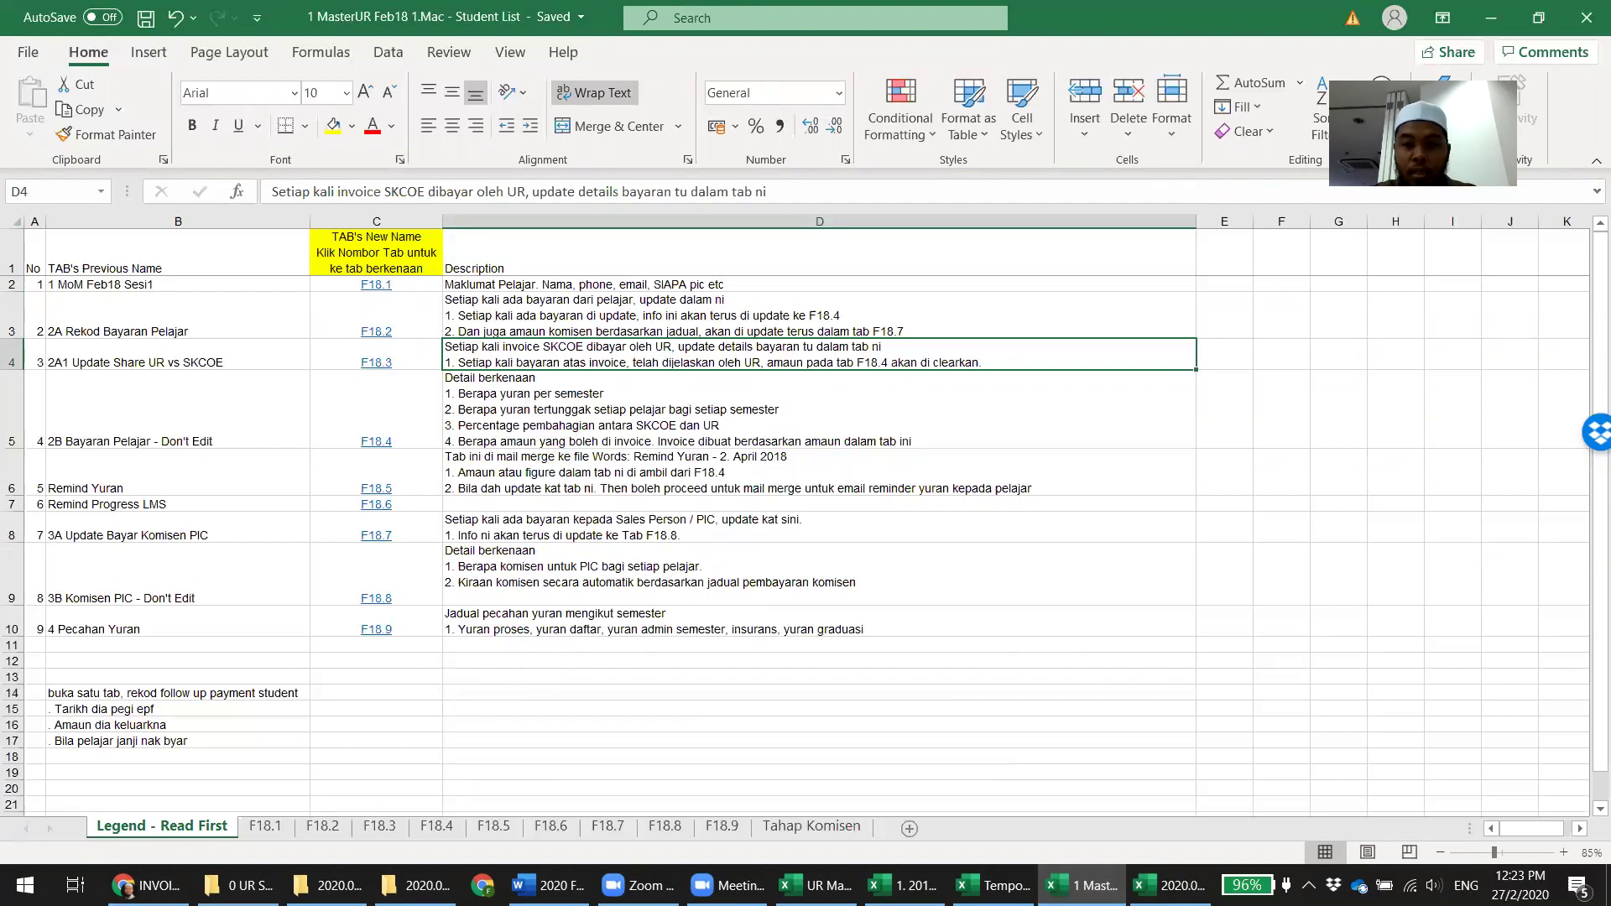
left_click(1171, 885)
left_click(1209, 401)
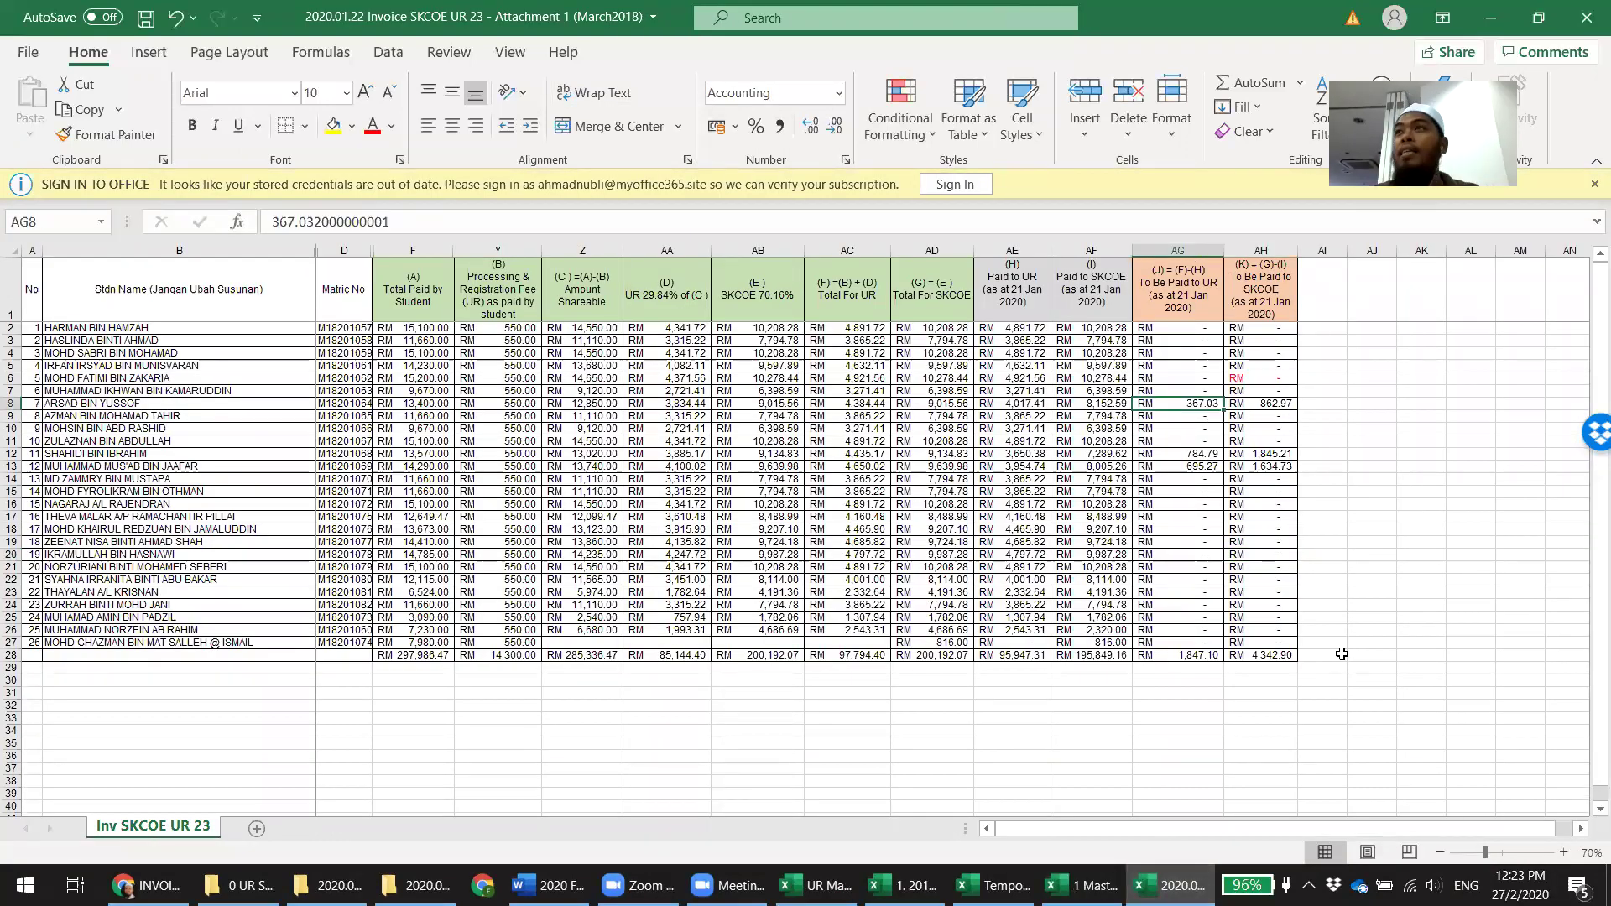
Compare the attachment's row 8 balances with F18.4's AG8:AH8 sum of 367.03 and 862.97
left_click(1274, 404)
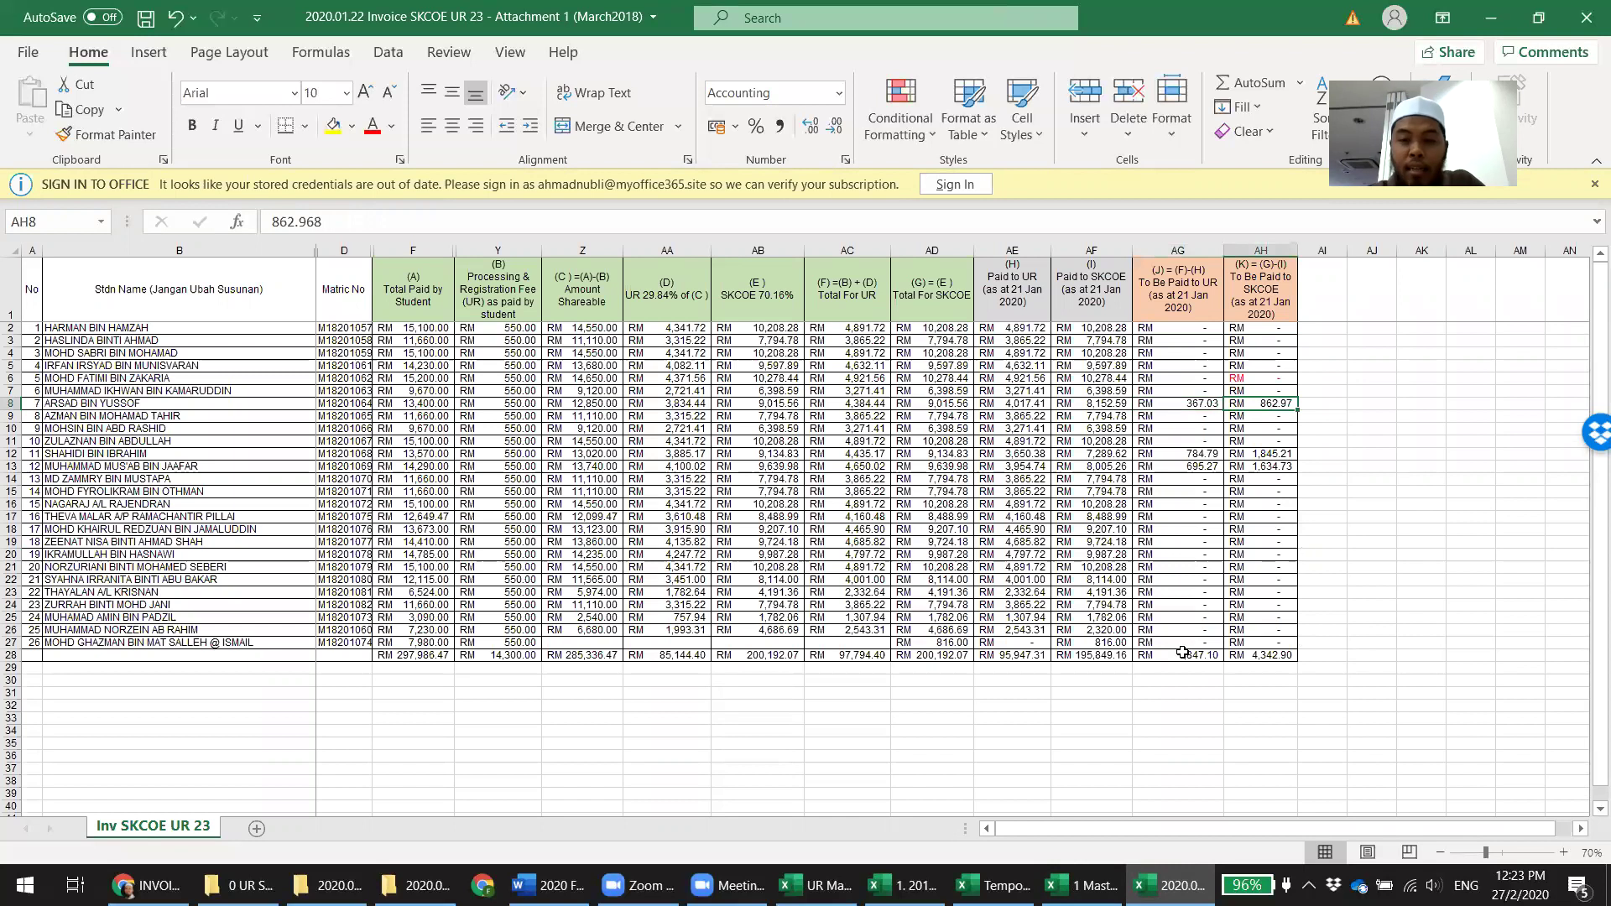
left_click(1083, 885)
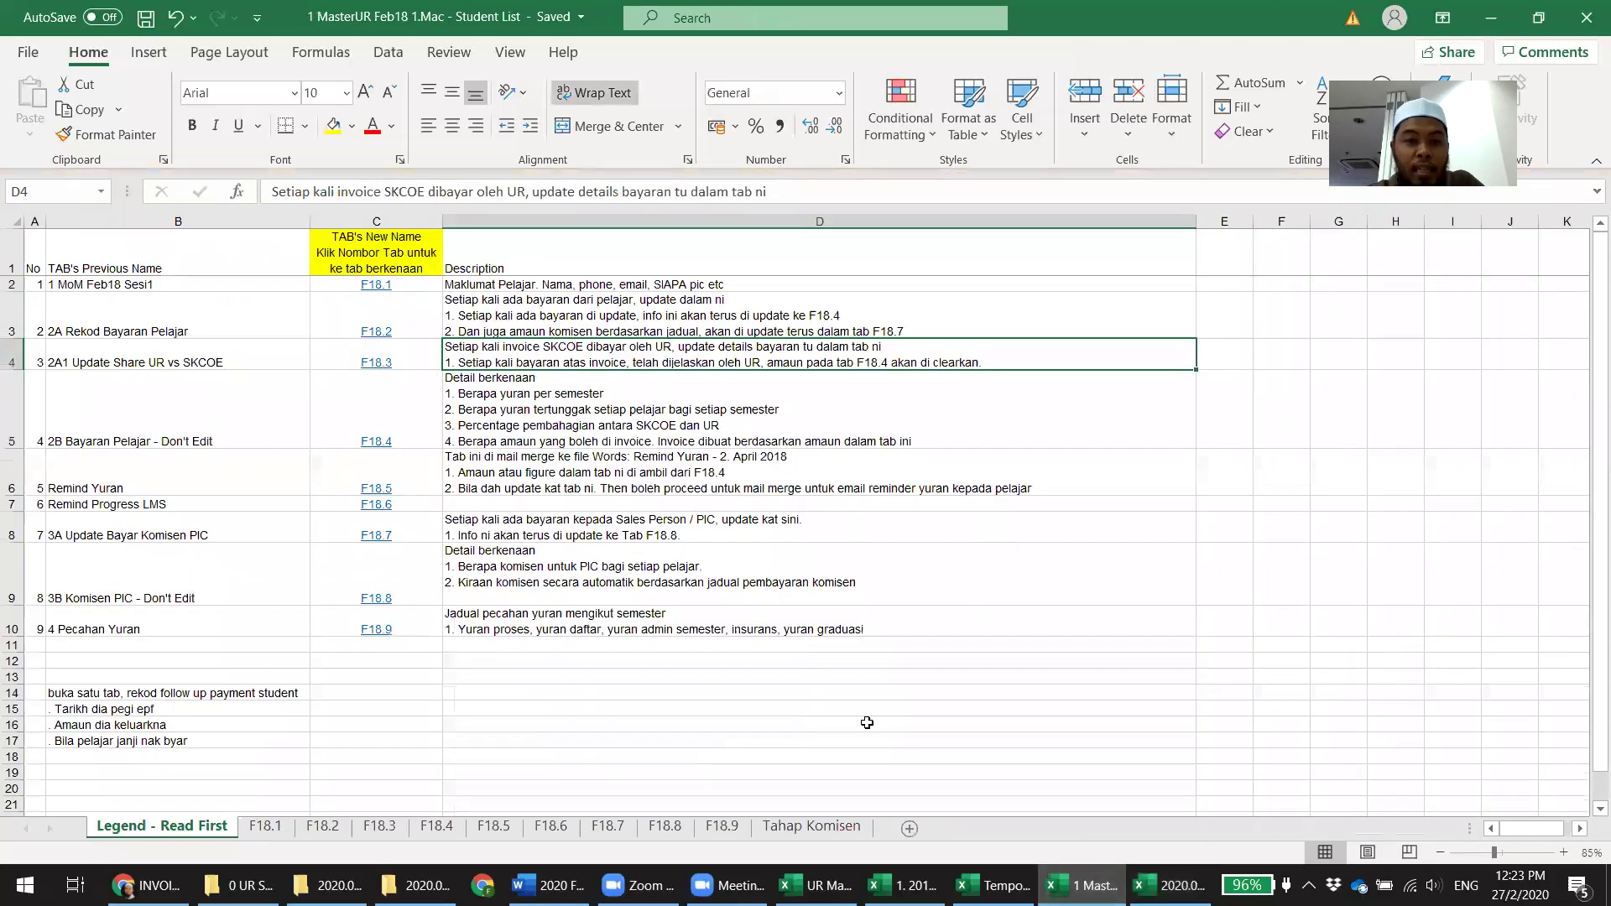
left_click(436, 827)
left_click(78, 388)
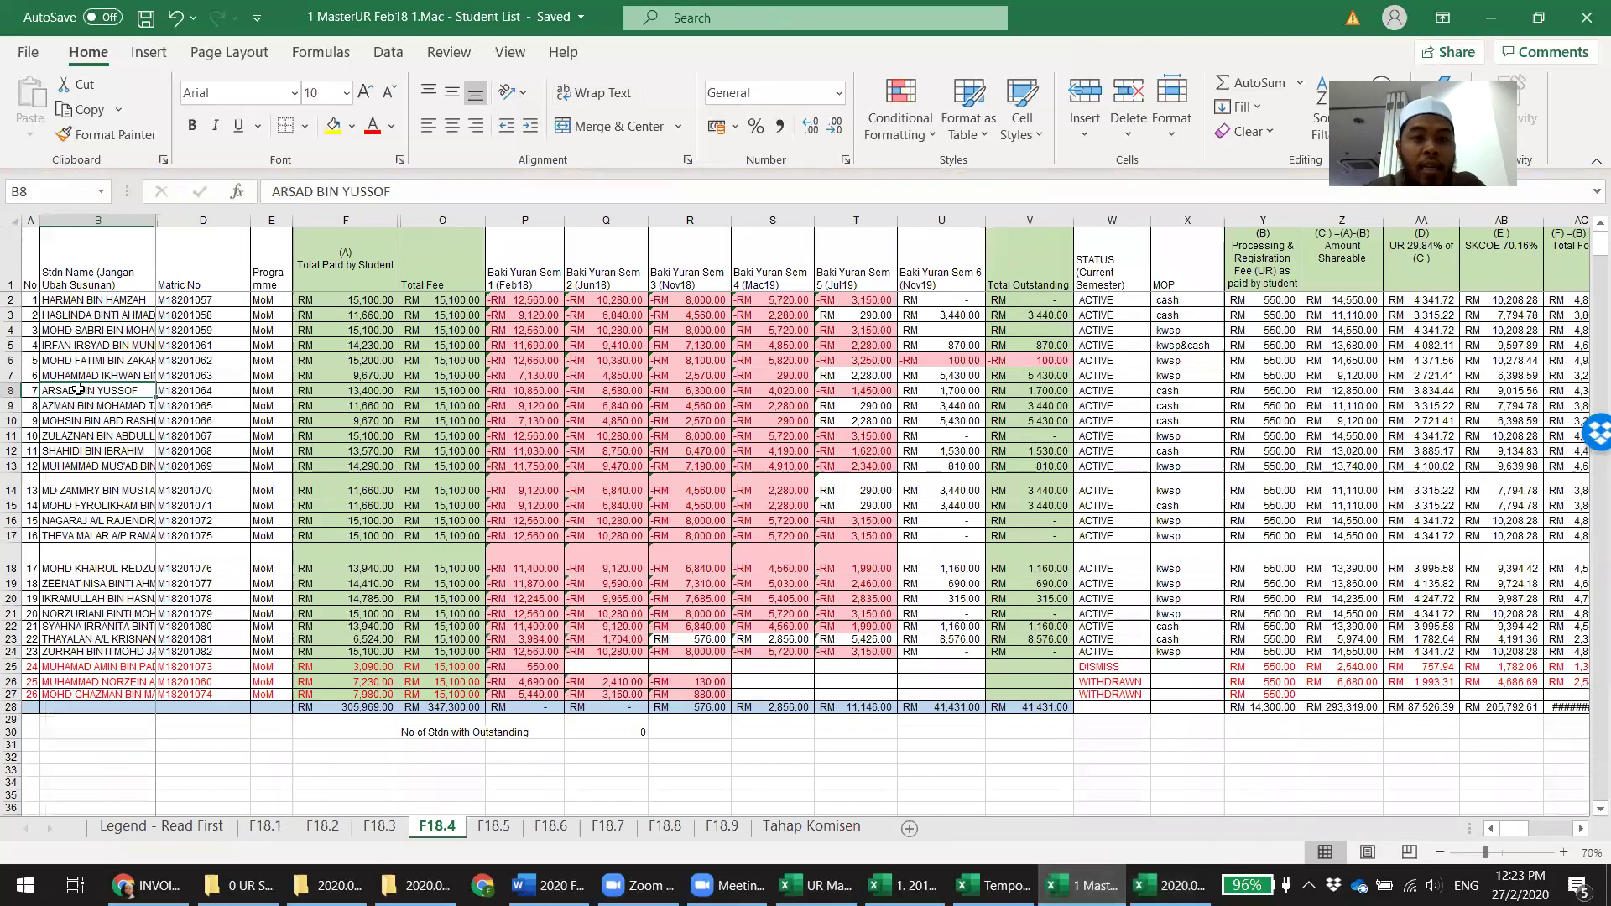
key("Right")
key("Right")
key("Right")
key("Right")
key("Right")
key("Right")
key("Right")
key("Right")
key("Right")
key("Right")
key("Right")
key("Right")
key("Right")
key("Right")
key("Right")
key("Right")
key("Right")
key("Right")
key("Right")
key("Right")
key("Right")
key("Right")
key("Right")
key("Right")
key("Right")
key("Right")
key("Right")
key("Right")
key("Right")
key("Right")
key("Left")
key("Left")
key("Left")
key("Left")
key("Left")
key("Left")
key("Left")
key("Left")
key("shift+Right")
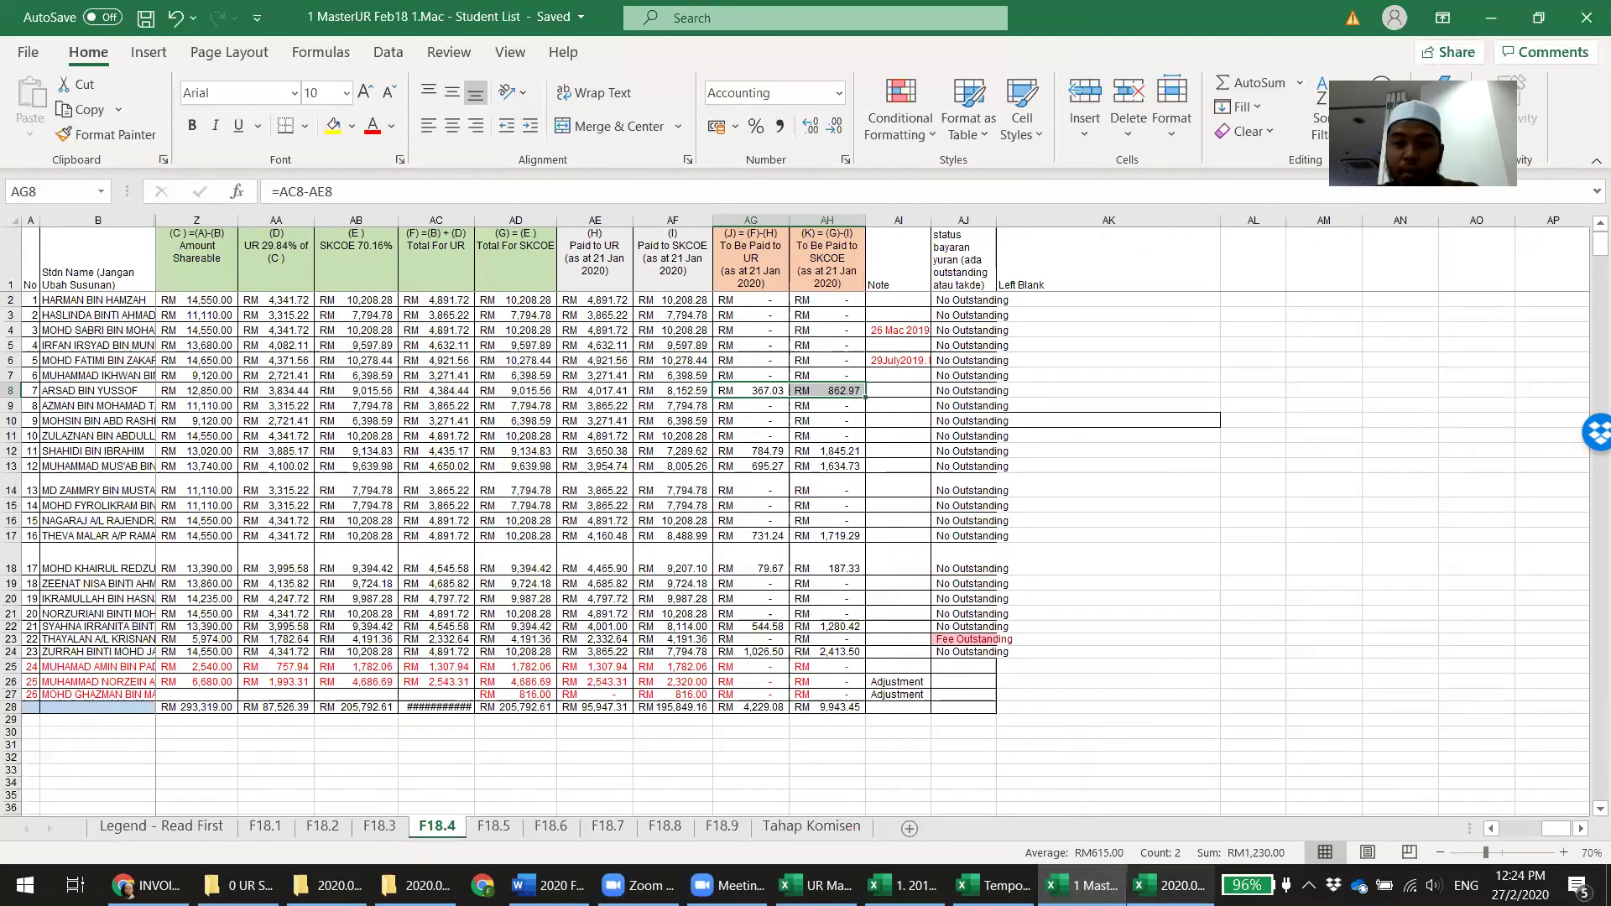
left_click(1171, 885)
Copy the 26 student names B2:B27 from the Invoice 23 attachment into F18.3 starting at B114
left_click(126, 329)
left_click_drag(148, 585, 155, 642)
key("ctrl+c")
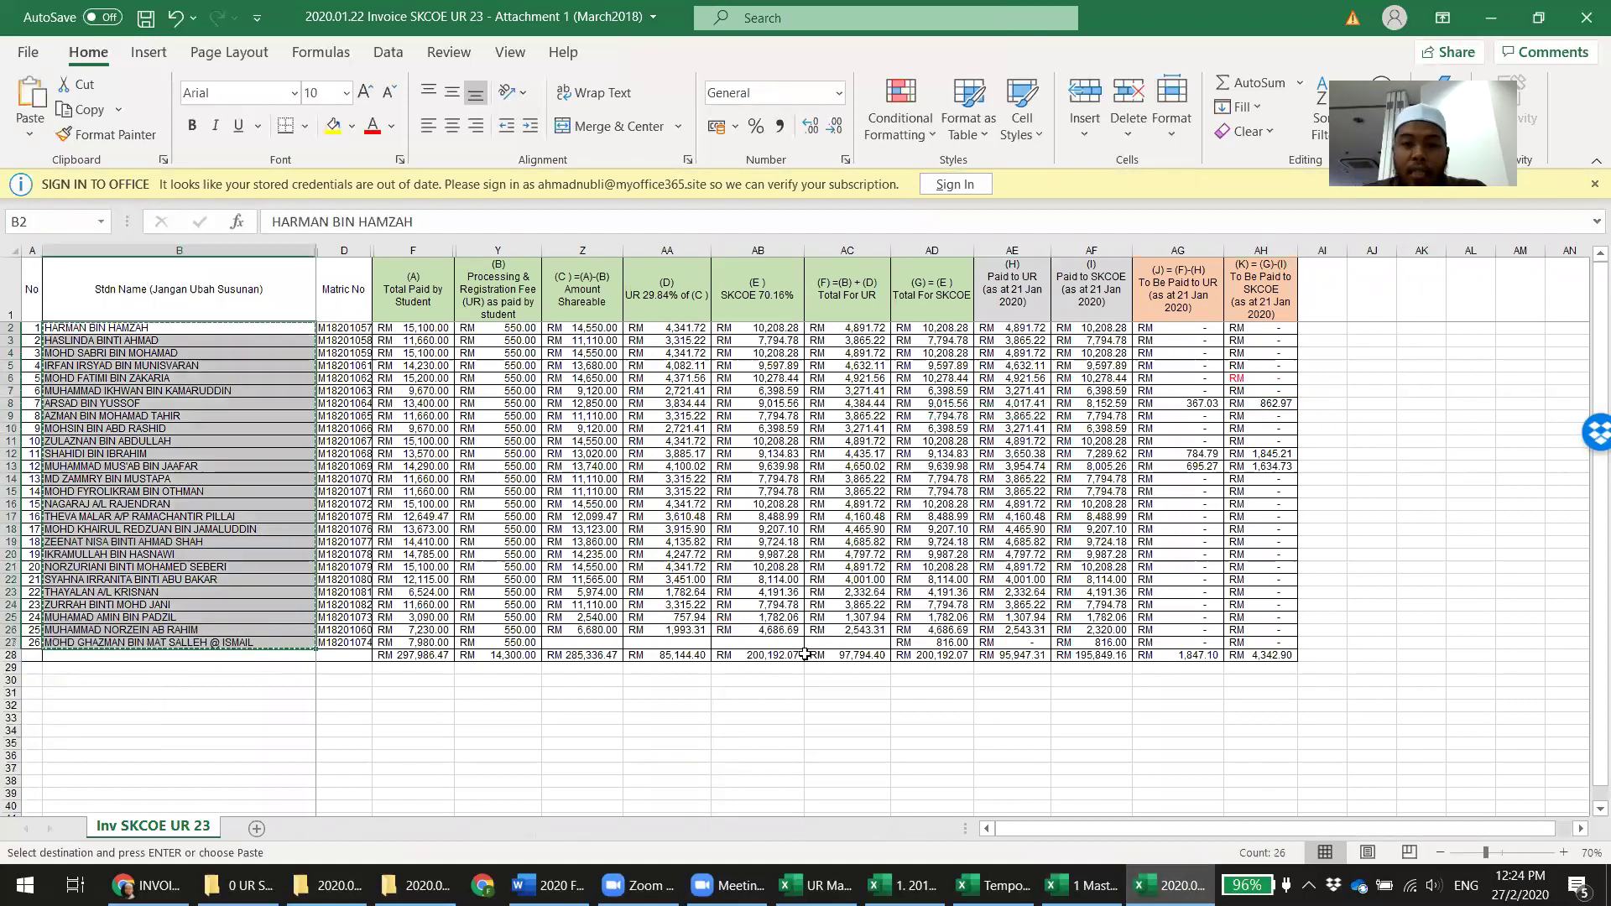
left_click(1110, 877)
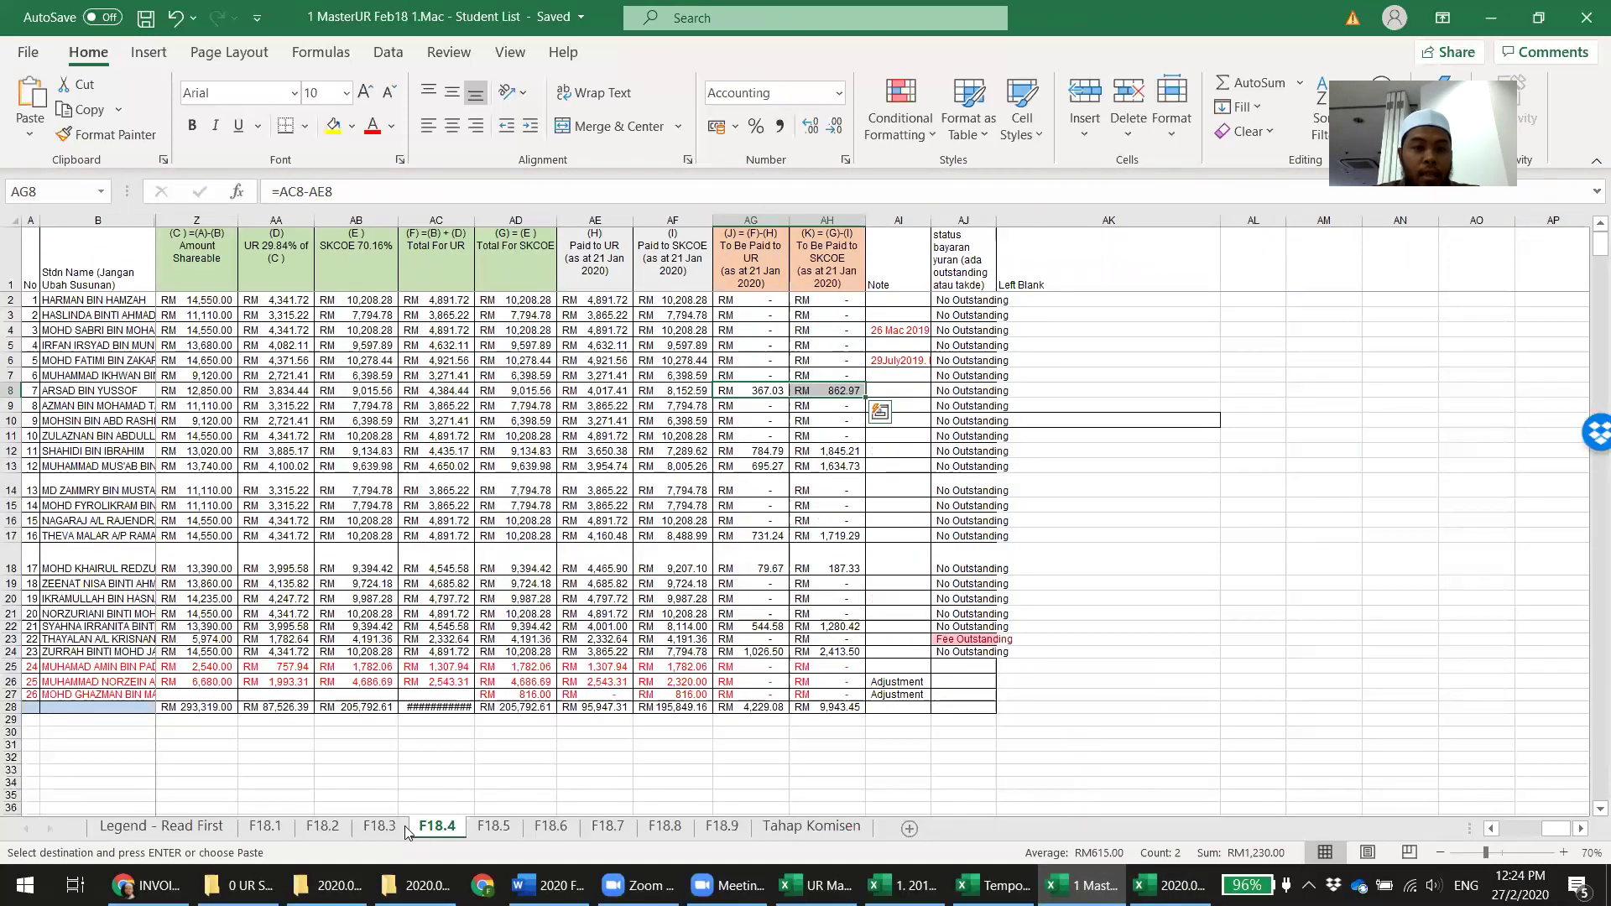
key("ctrl+Page_Up")
scroll(279, 738, "down", 1)
left_click(193, 612)
key("ctrl+v")
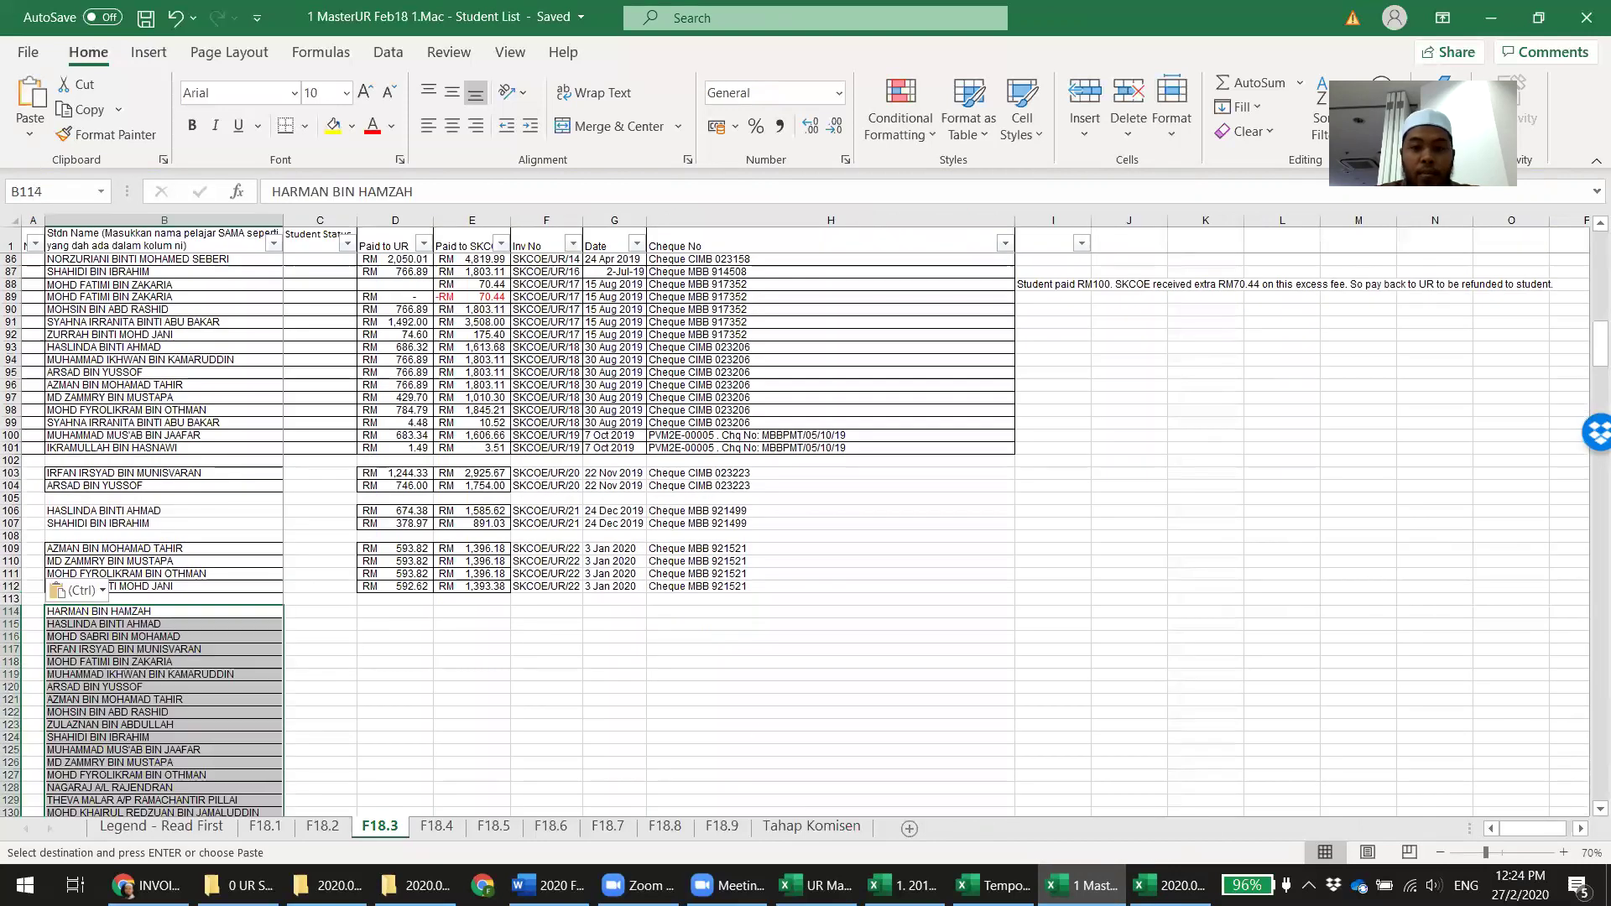
Copy the AG2:AH26 balances from the attachment into the paid columns of F18.3's new rows
key("alt+Tab")
left_click_drag(1178, 329, 1285, 632)
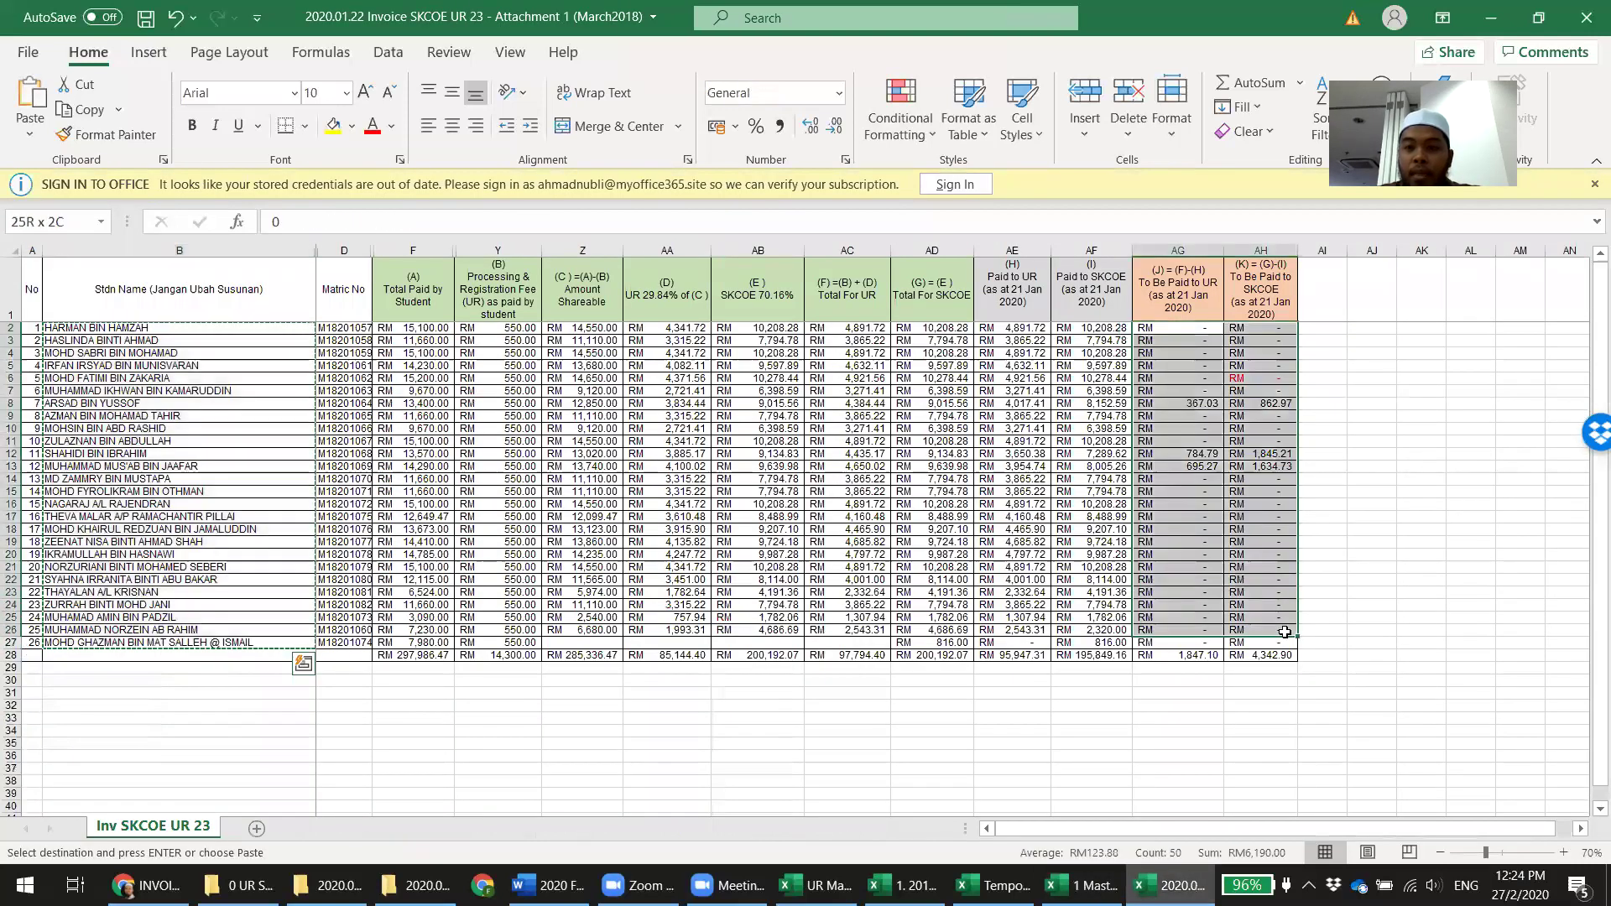
key("ctrl+c")
key("alt+Tab")
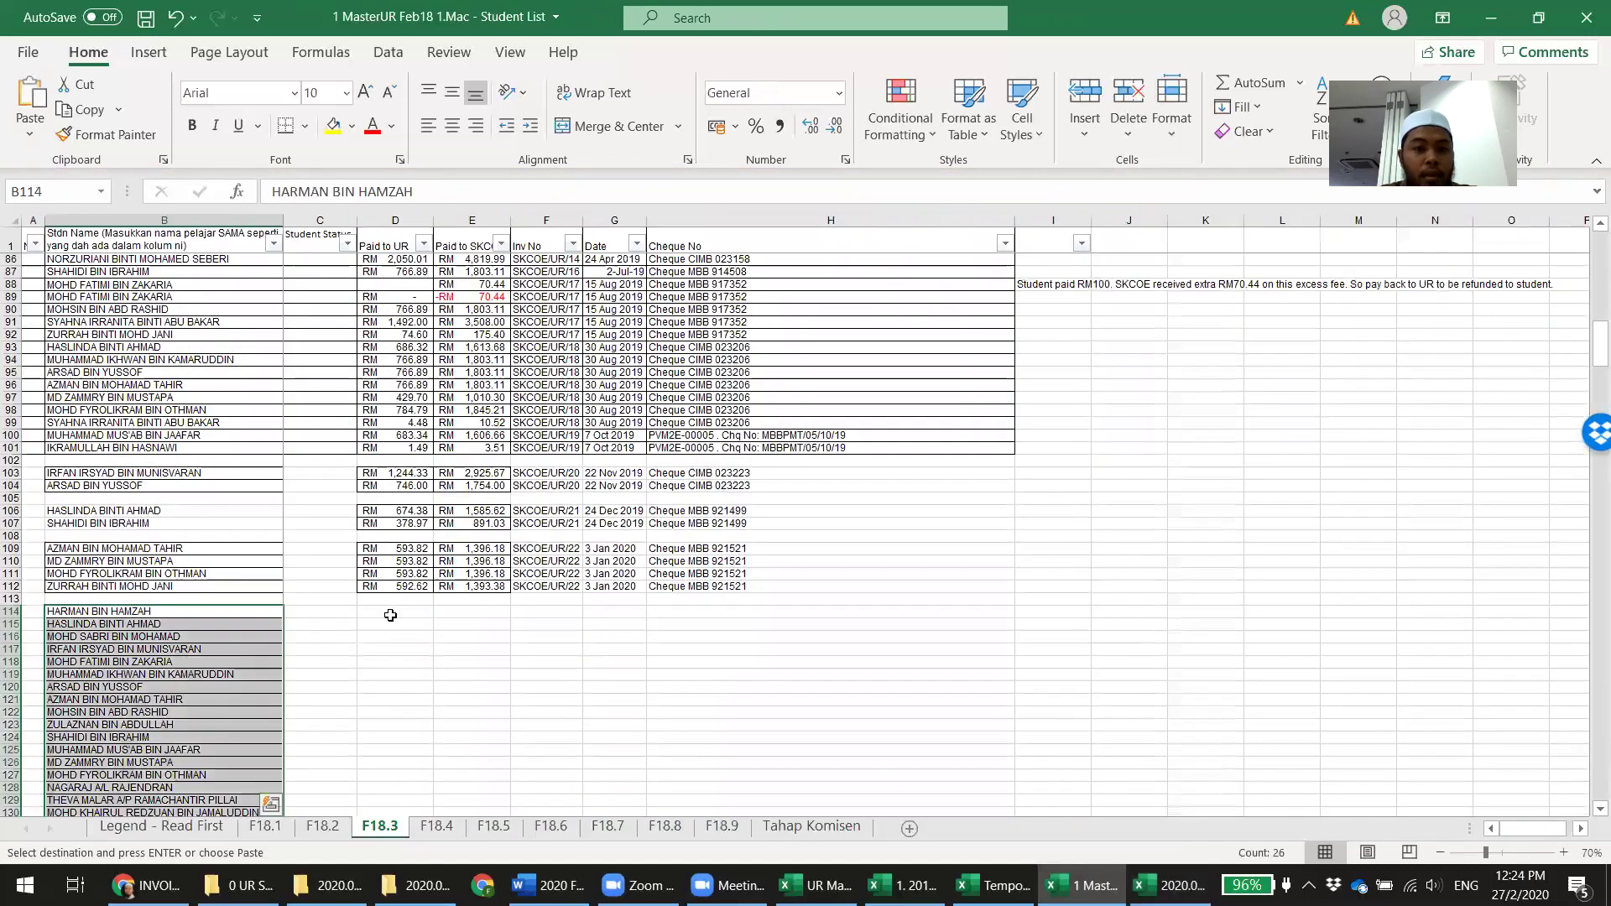
left_click(393, 613)
key("ctrl+v")
Delete the unpaid rows 114–119 beneath the receipts
scroll(705, 612, "down", 2)
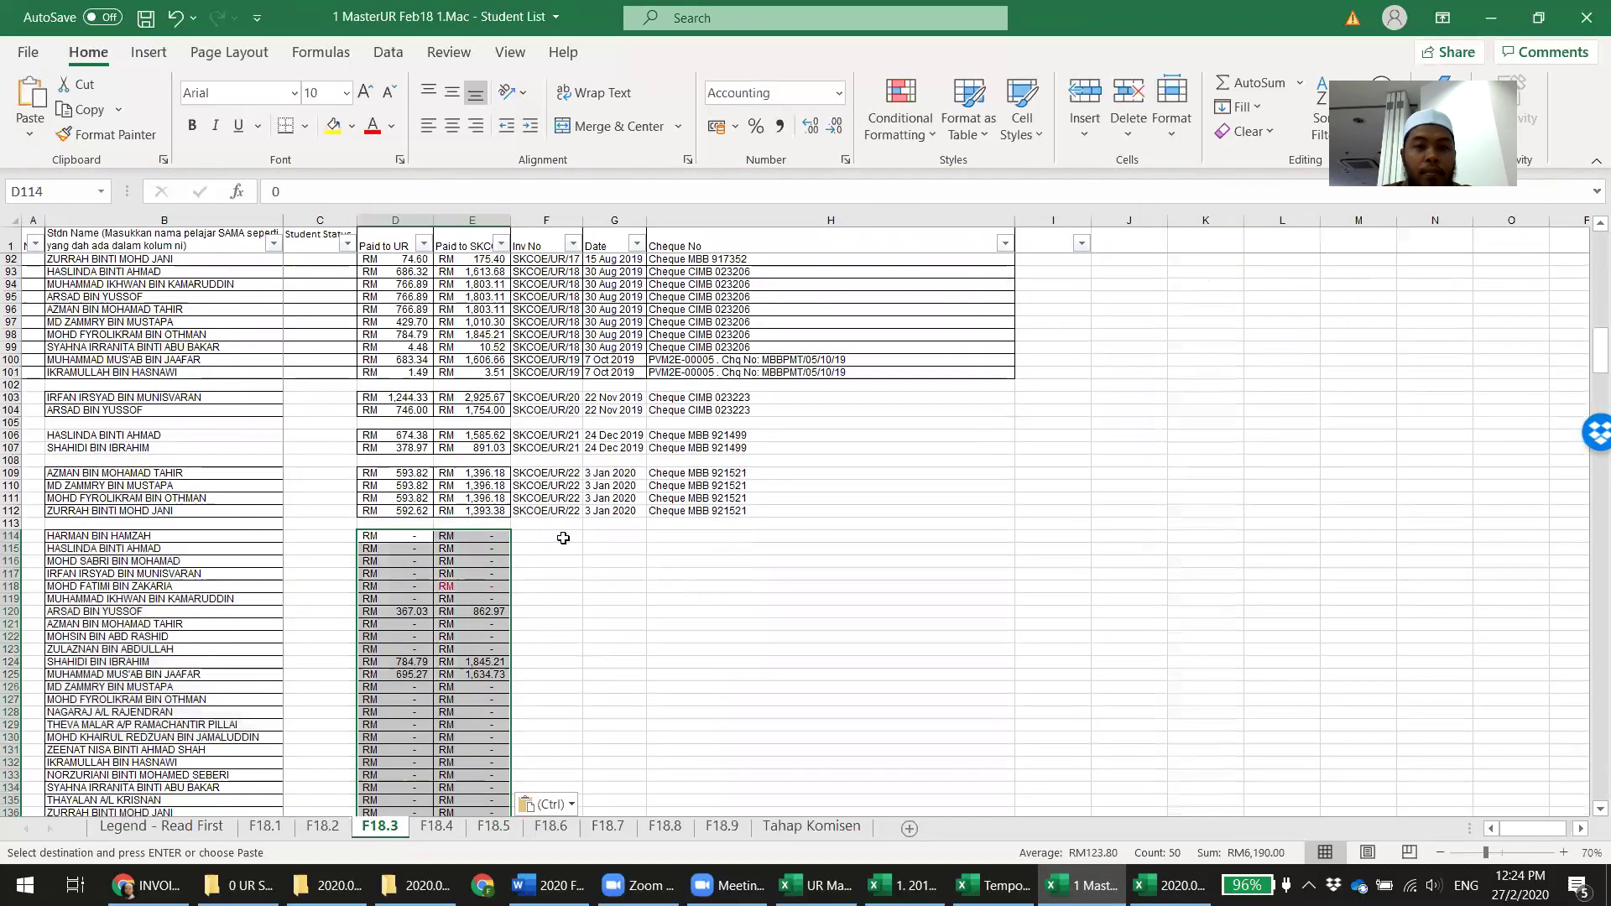
left_click(536, 536)
left_click_drag(536, 536, 537, 524)
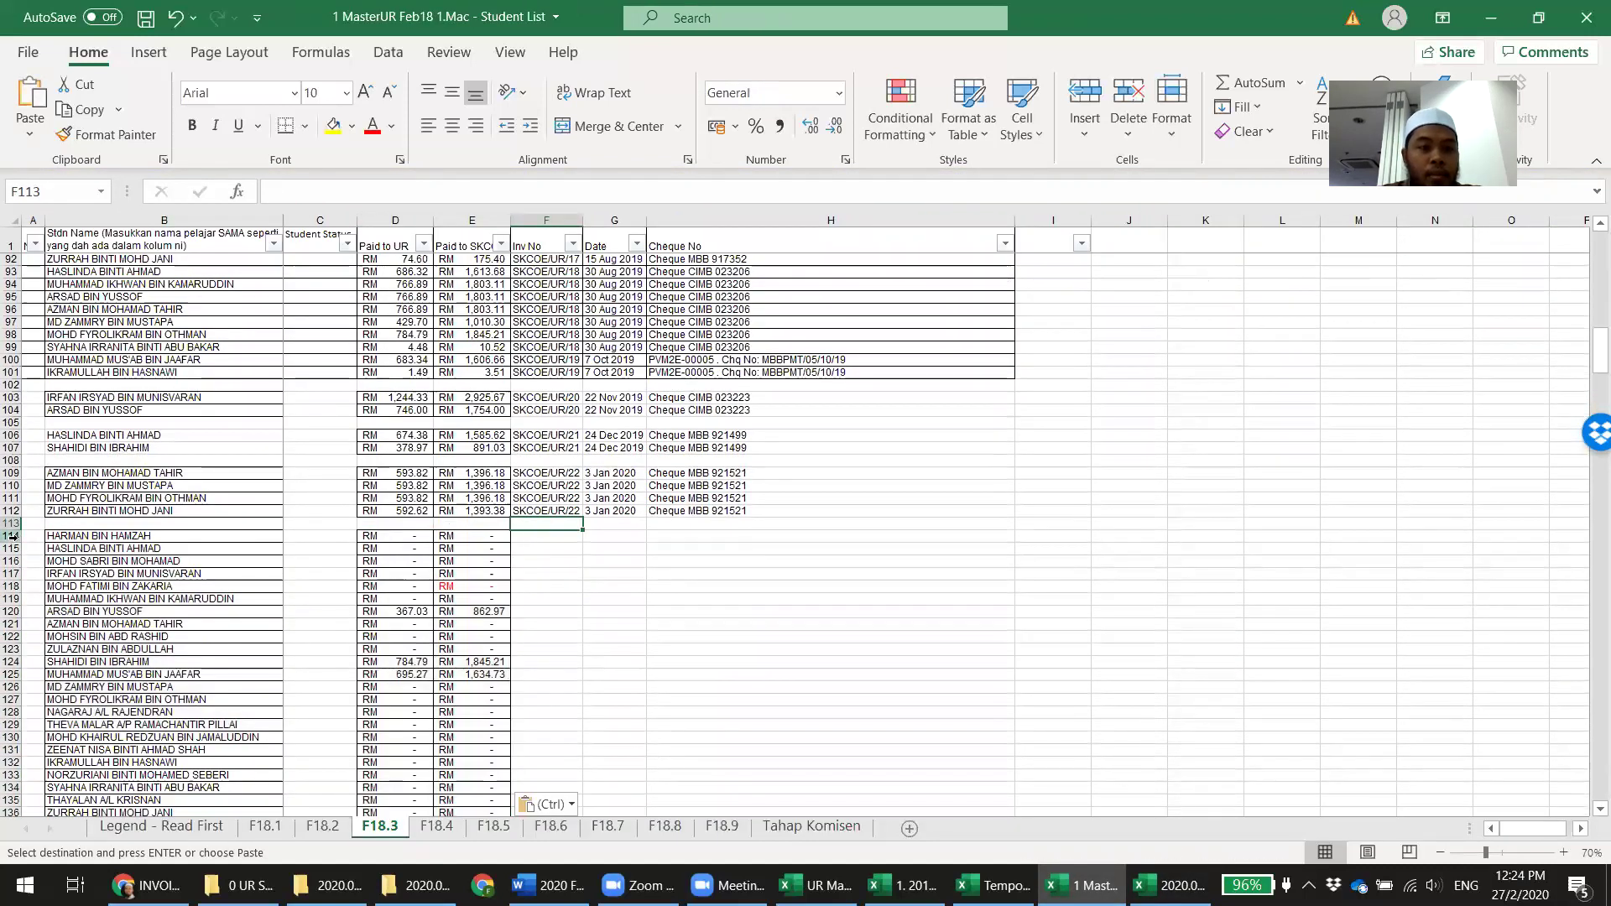
left_click_drag(13, 537, 13, 599)
right_click(12, 596)
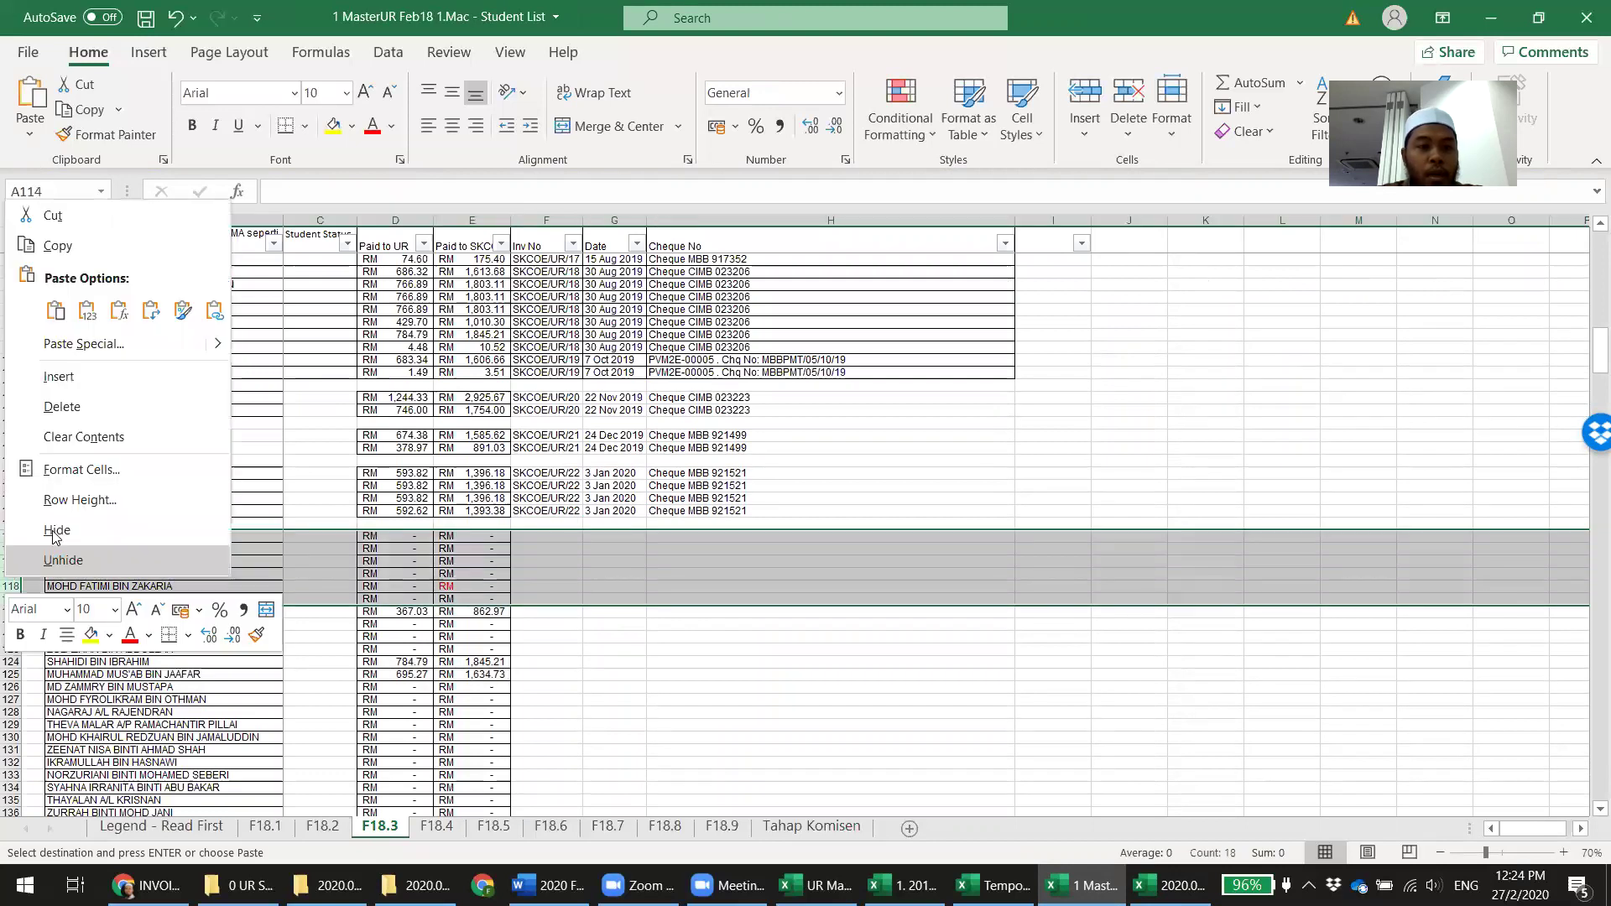
left_click(62, 406)
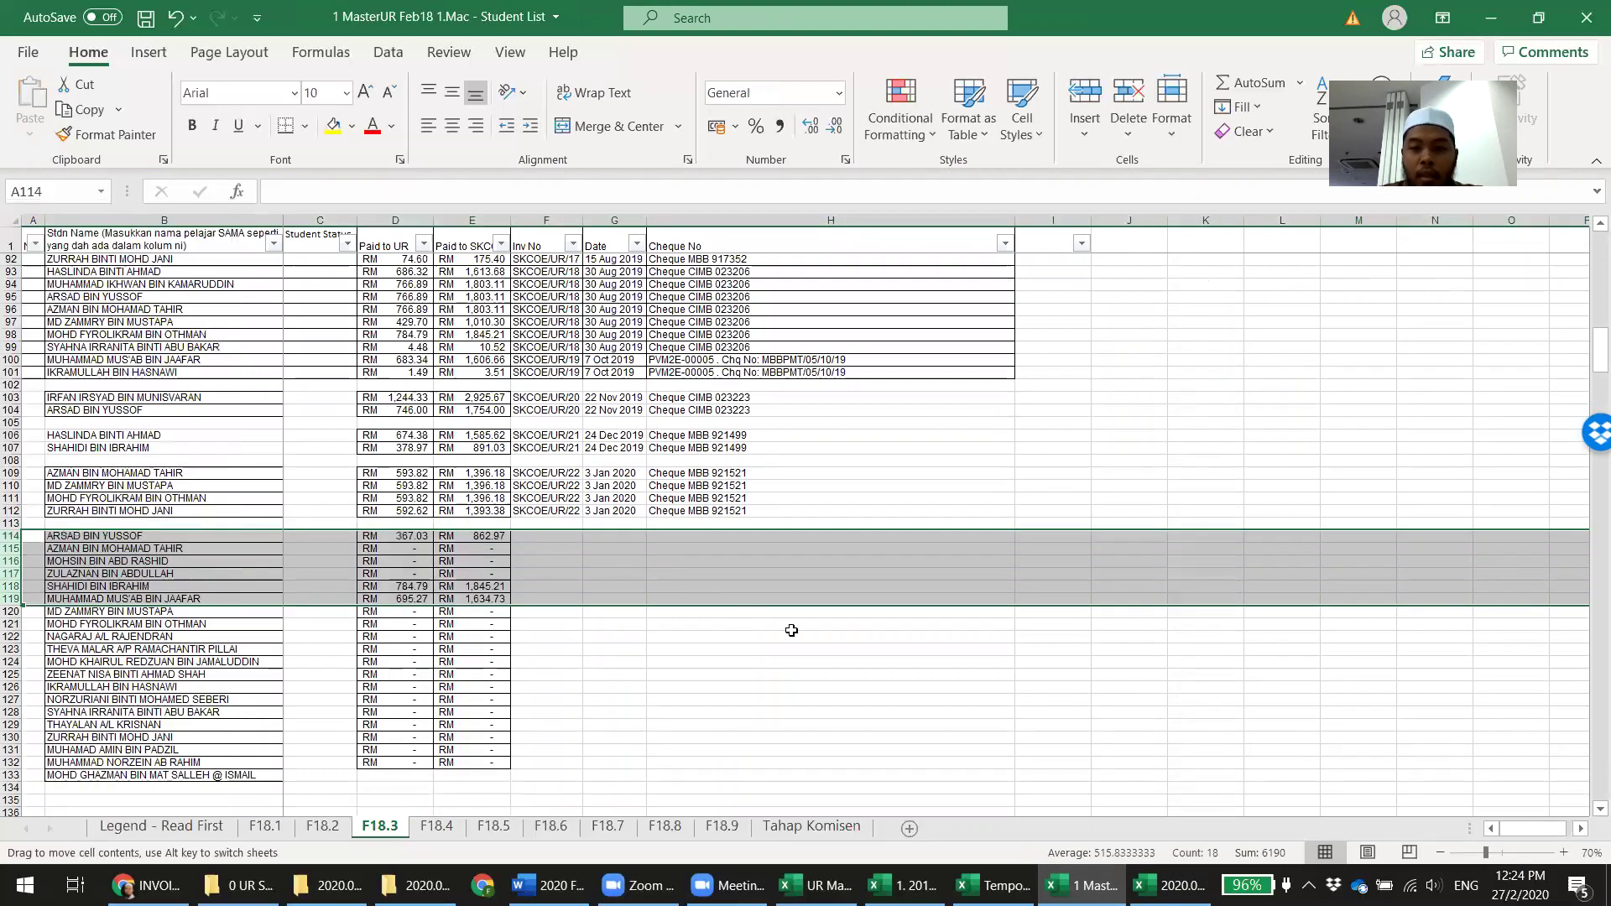
Delete the remaining unpaid rows 115–117 and 117–129, leaving only the three paid students
left_click(1169, 886)
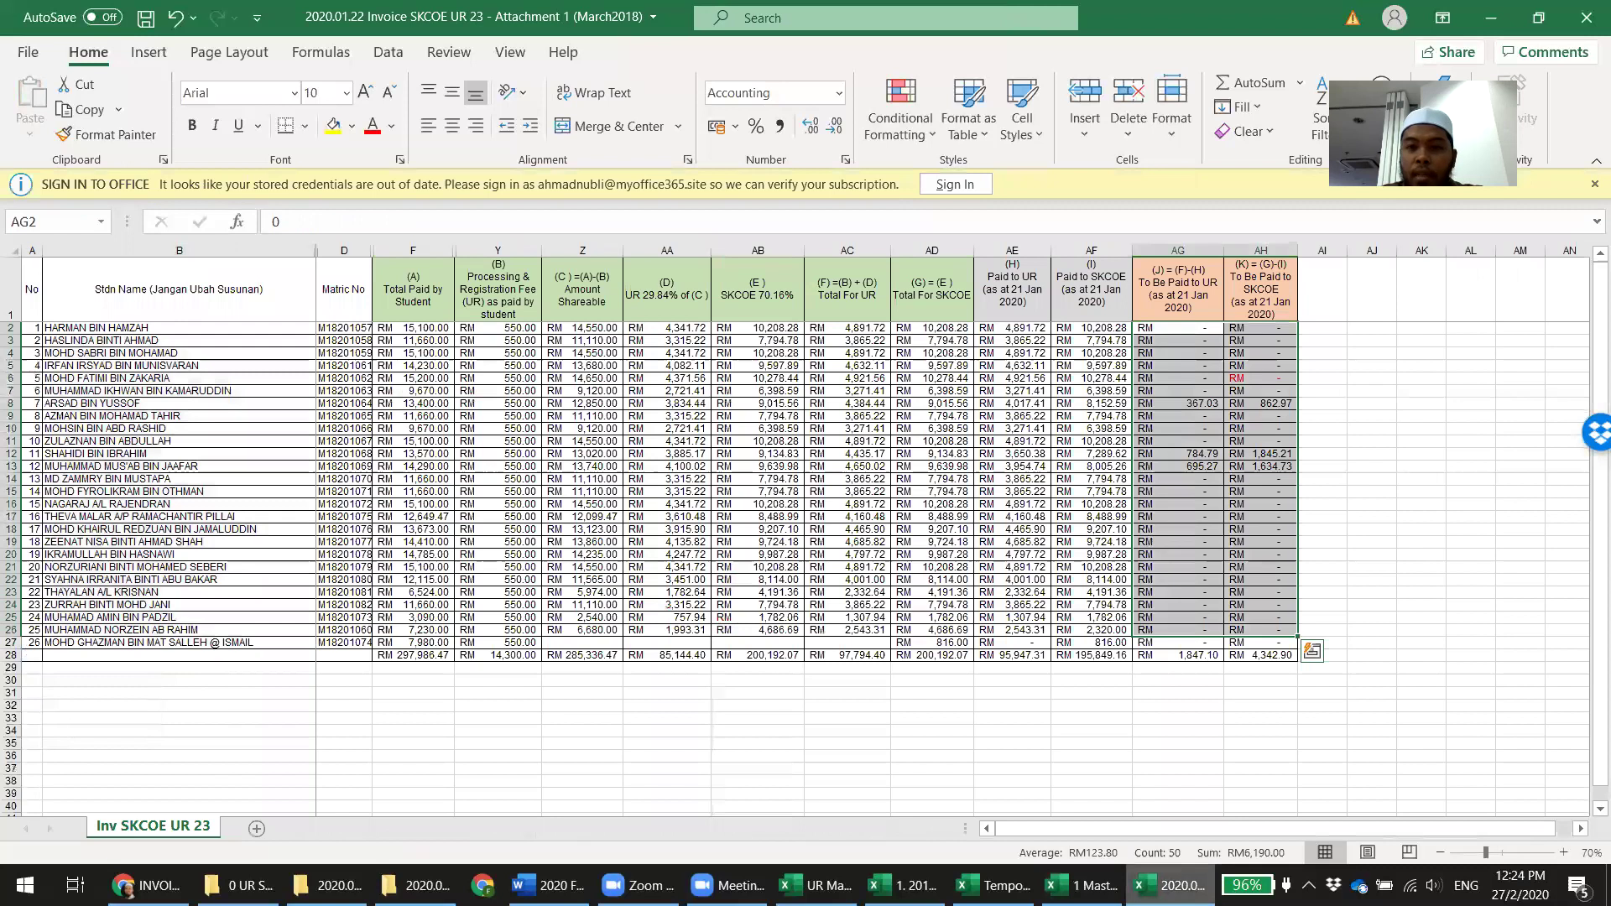
key("alt+Tab")
left_click(672, 587)
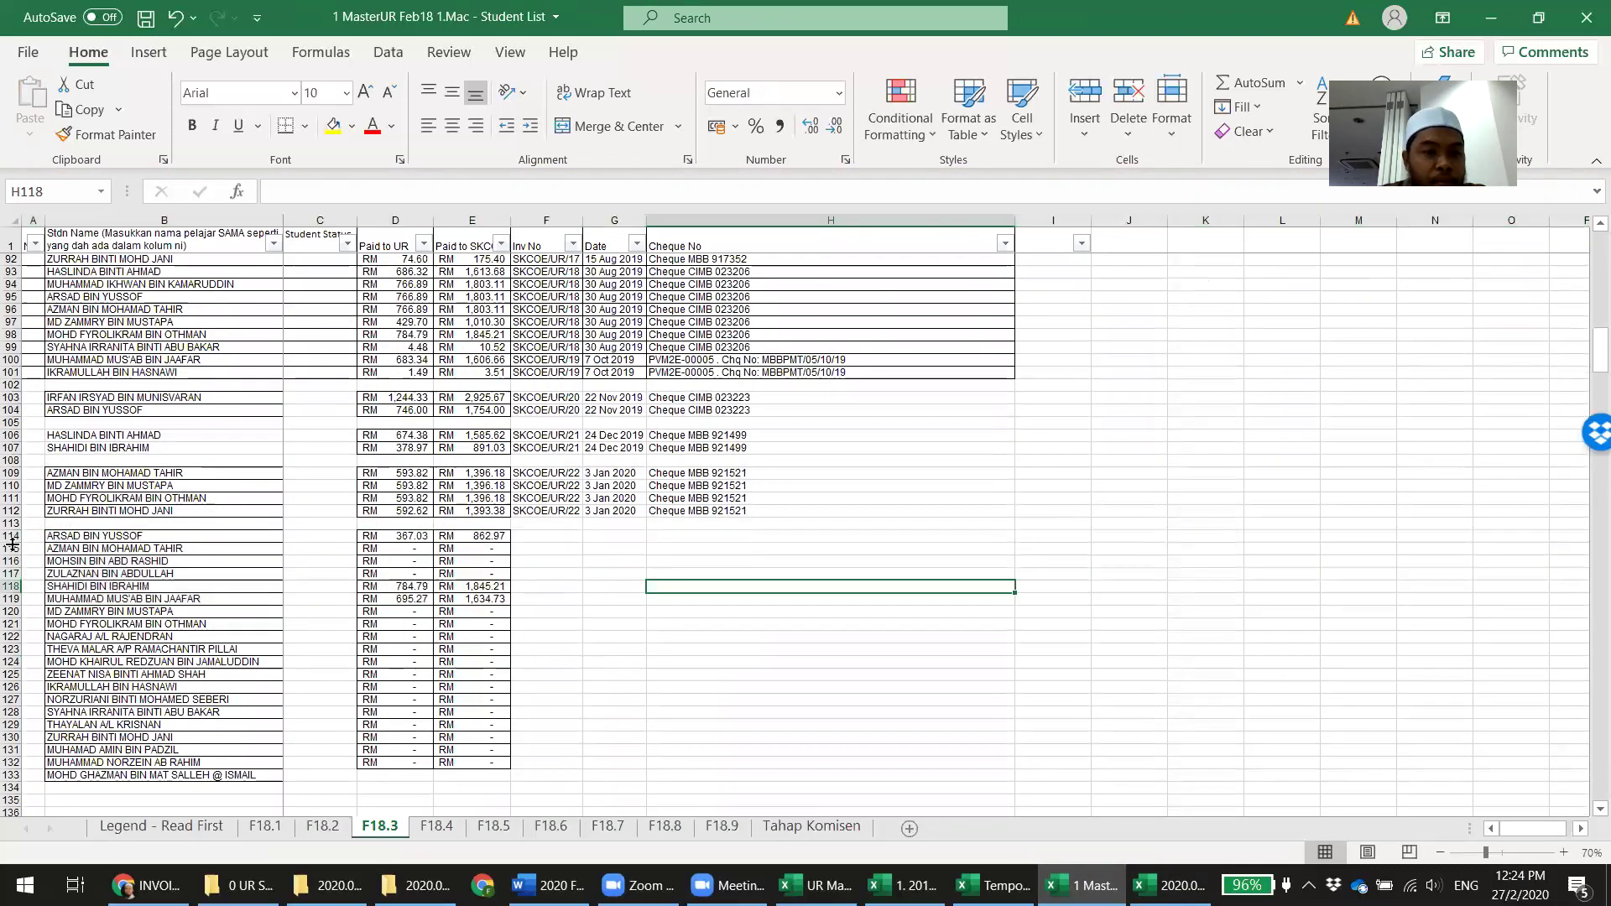
left_click_drag(12, 545, 11, 573)
right_click(12, 573)
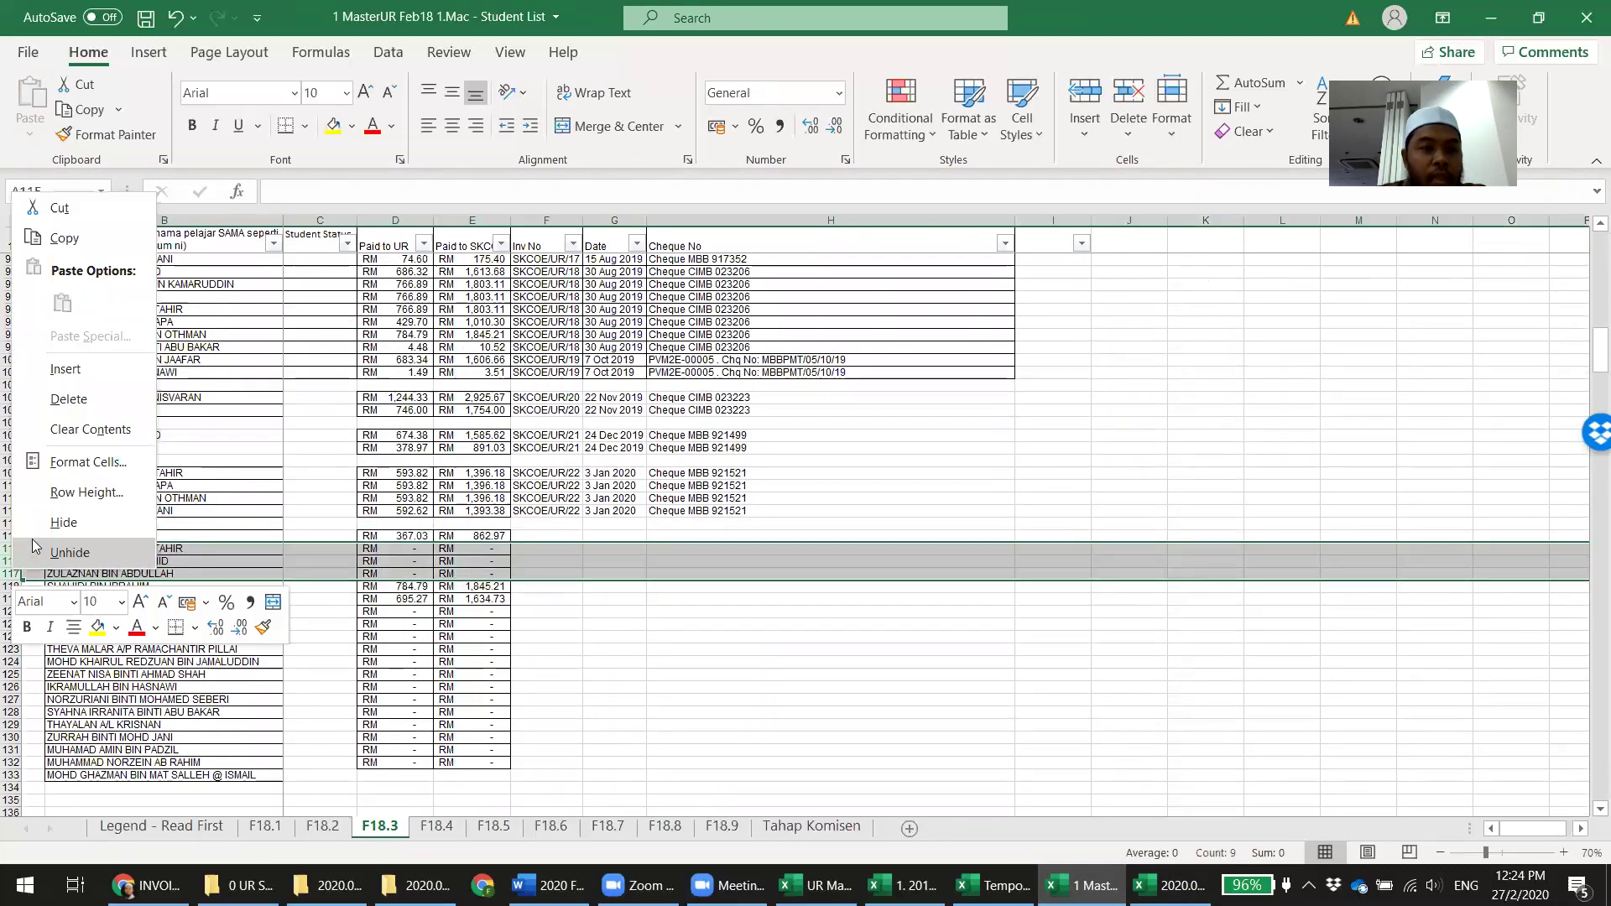
left_click(68, 399)
left_click(547, 686)
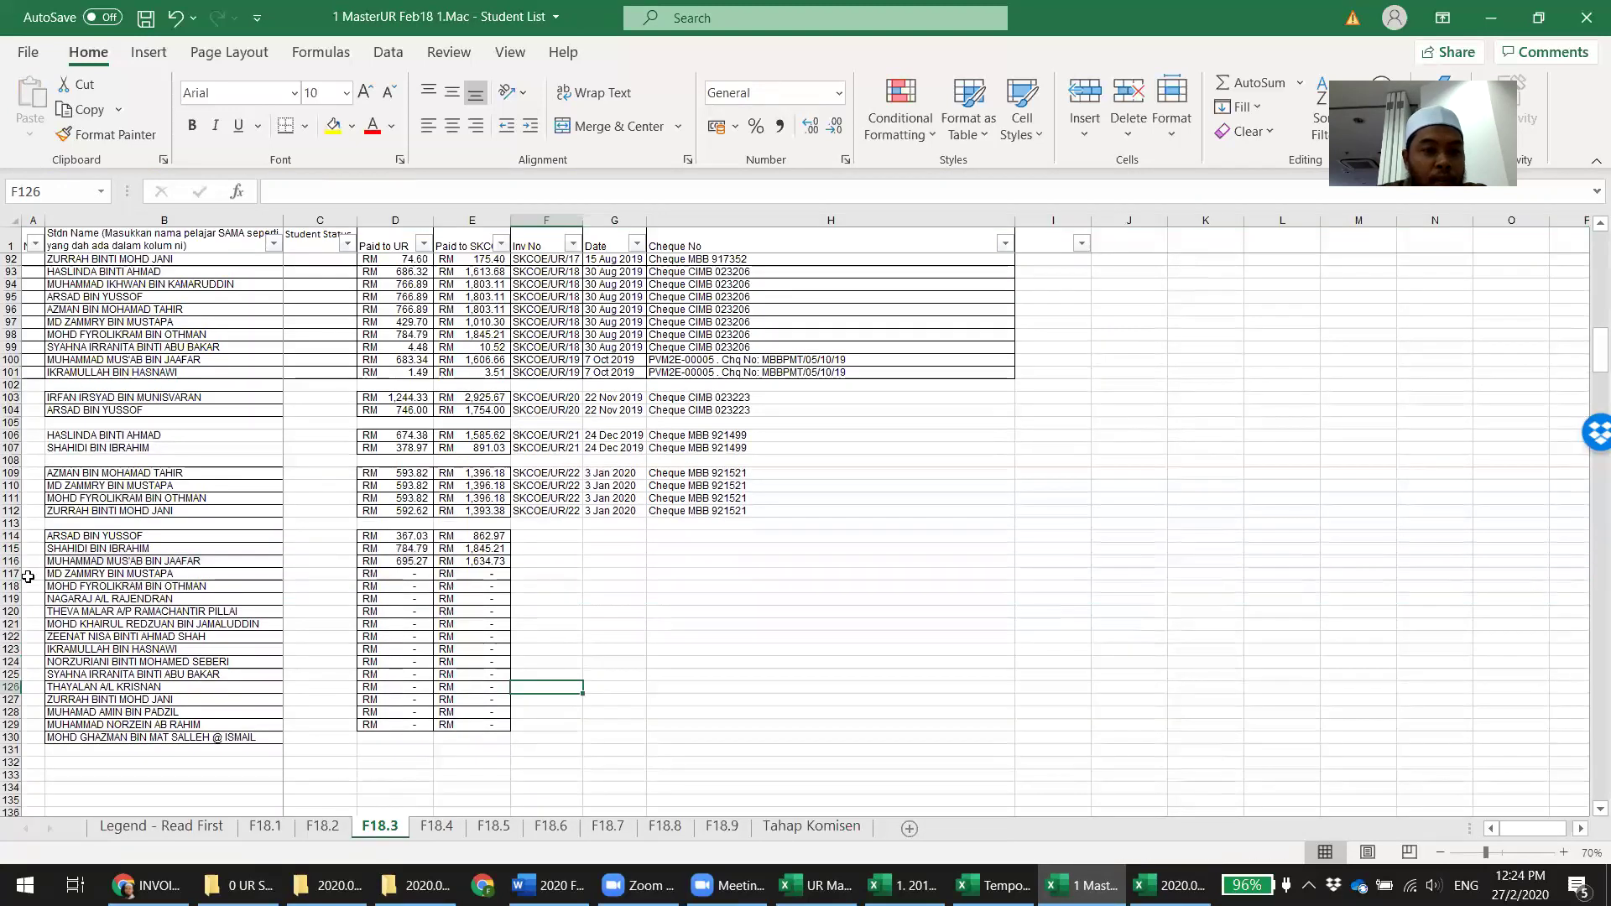
left_click_drag(12, 573, 13, 729)
right_click(13, 698)
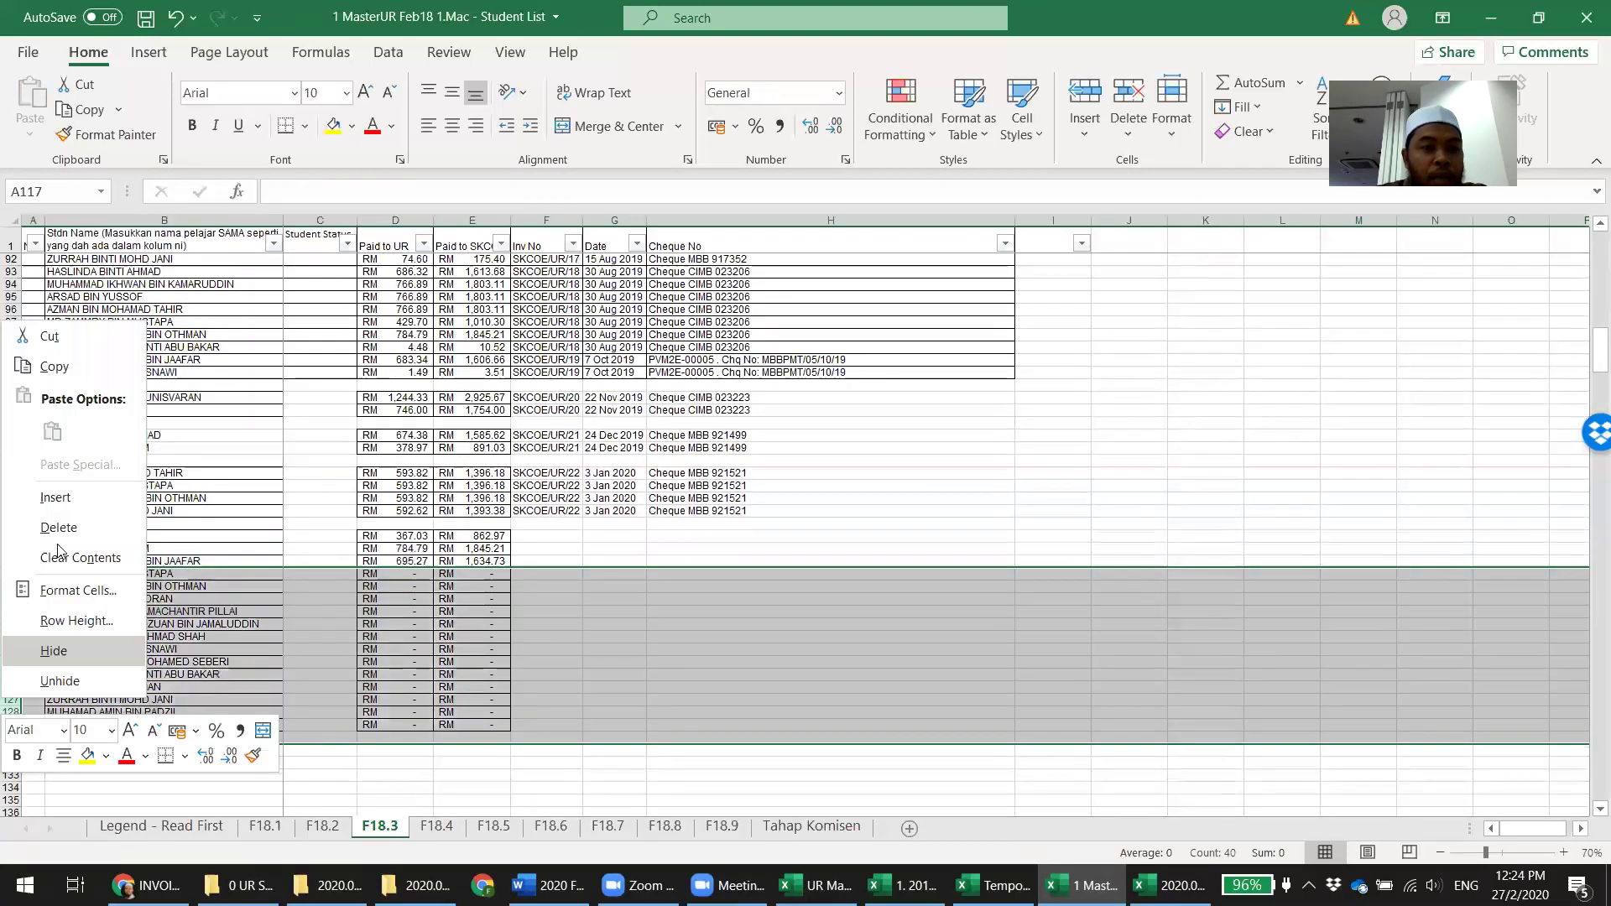
left_click(50, 525)
Fill SKCOE/UR/23 into F114:F116 and begin row 114's cheque entry as 'Cheque MBB'
left_click(1032, 560)
left_click(545, 536)
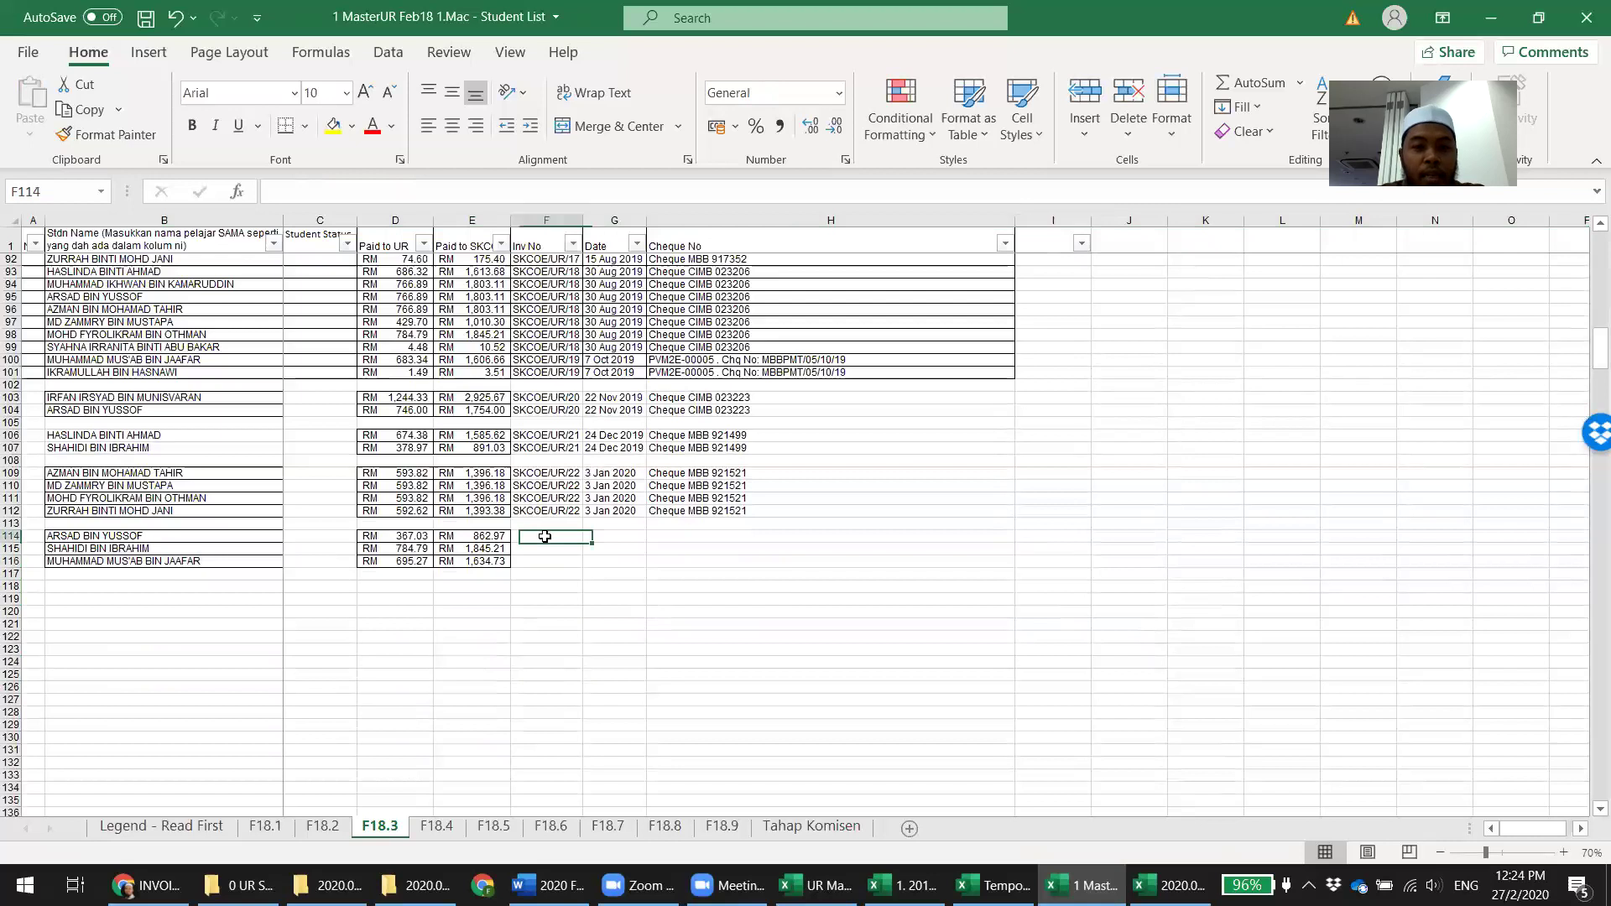
type("SKCOE/UR/23")
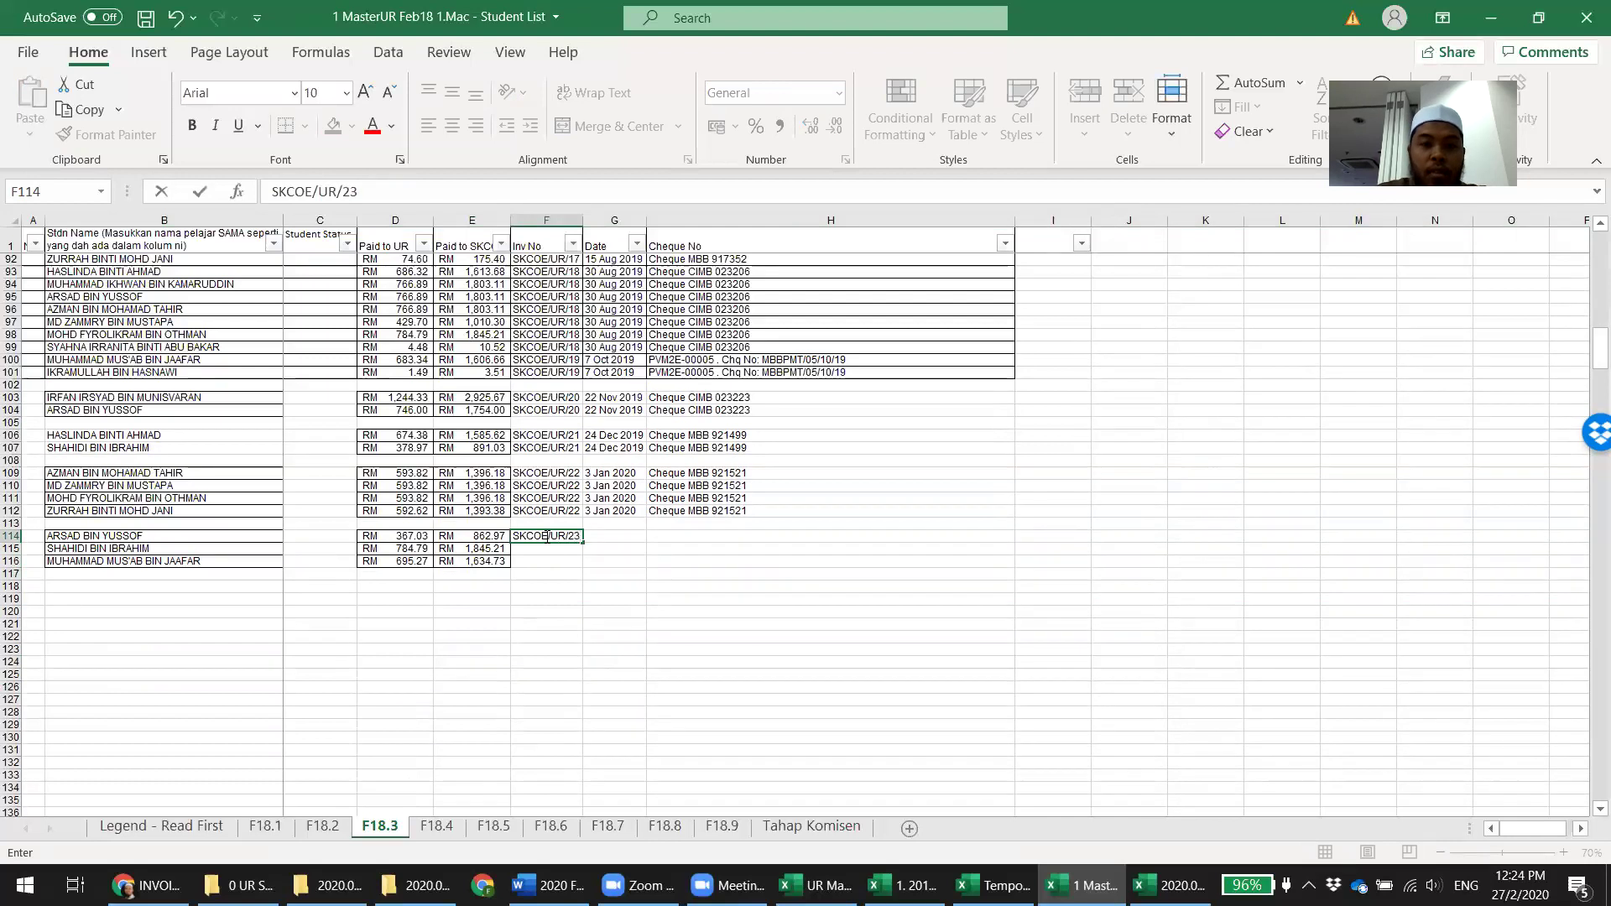
key("Return")
key("Up")
key("shift+Down")
key("shift+Down")
key("ctrl+d")
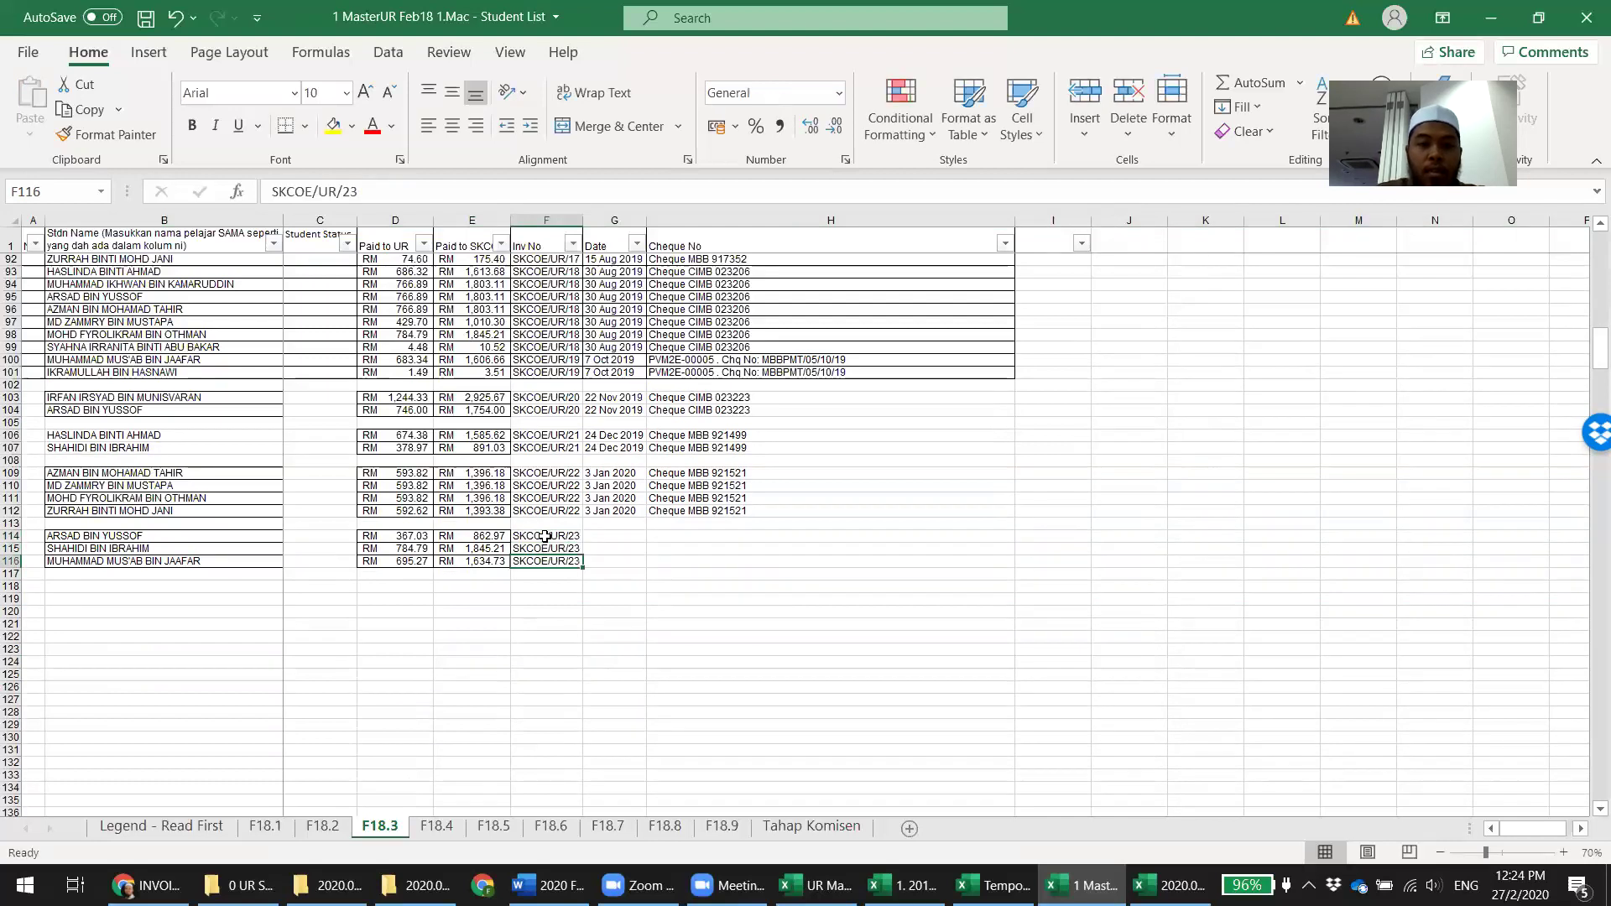
key("Right")
key("Right")
type("Cheque MBB")
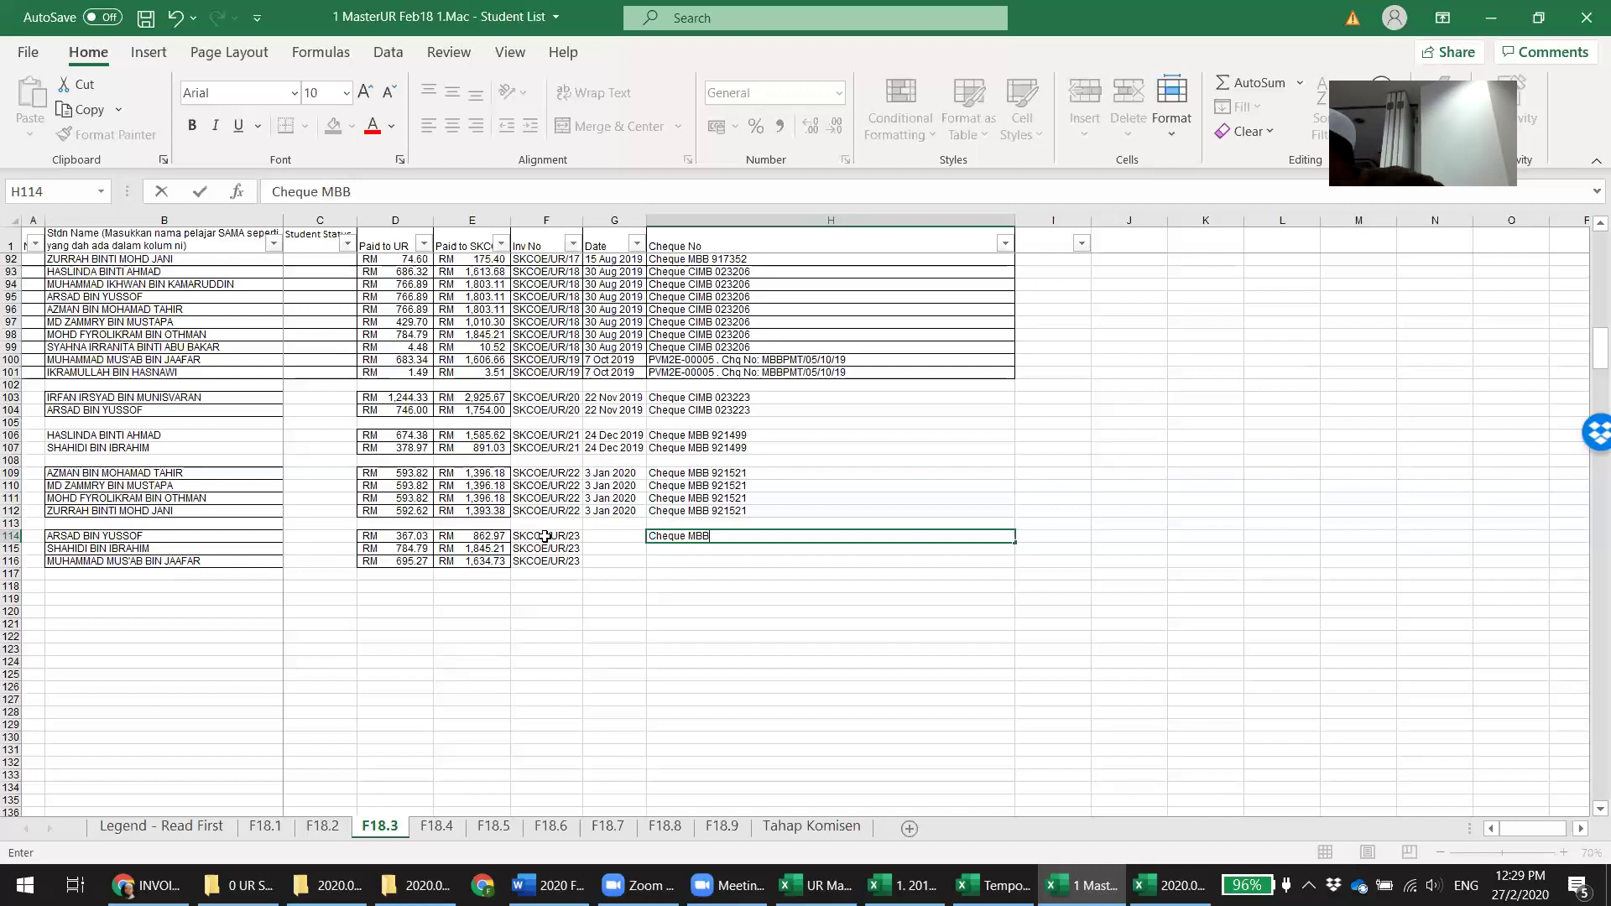
Enter cheque number 921564 in H114 and date '29 Jan 2020 in G114
type("921")
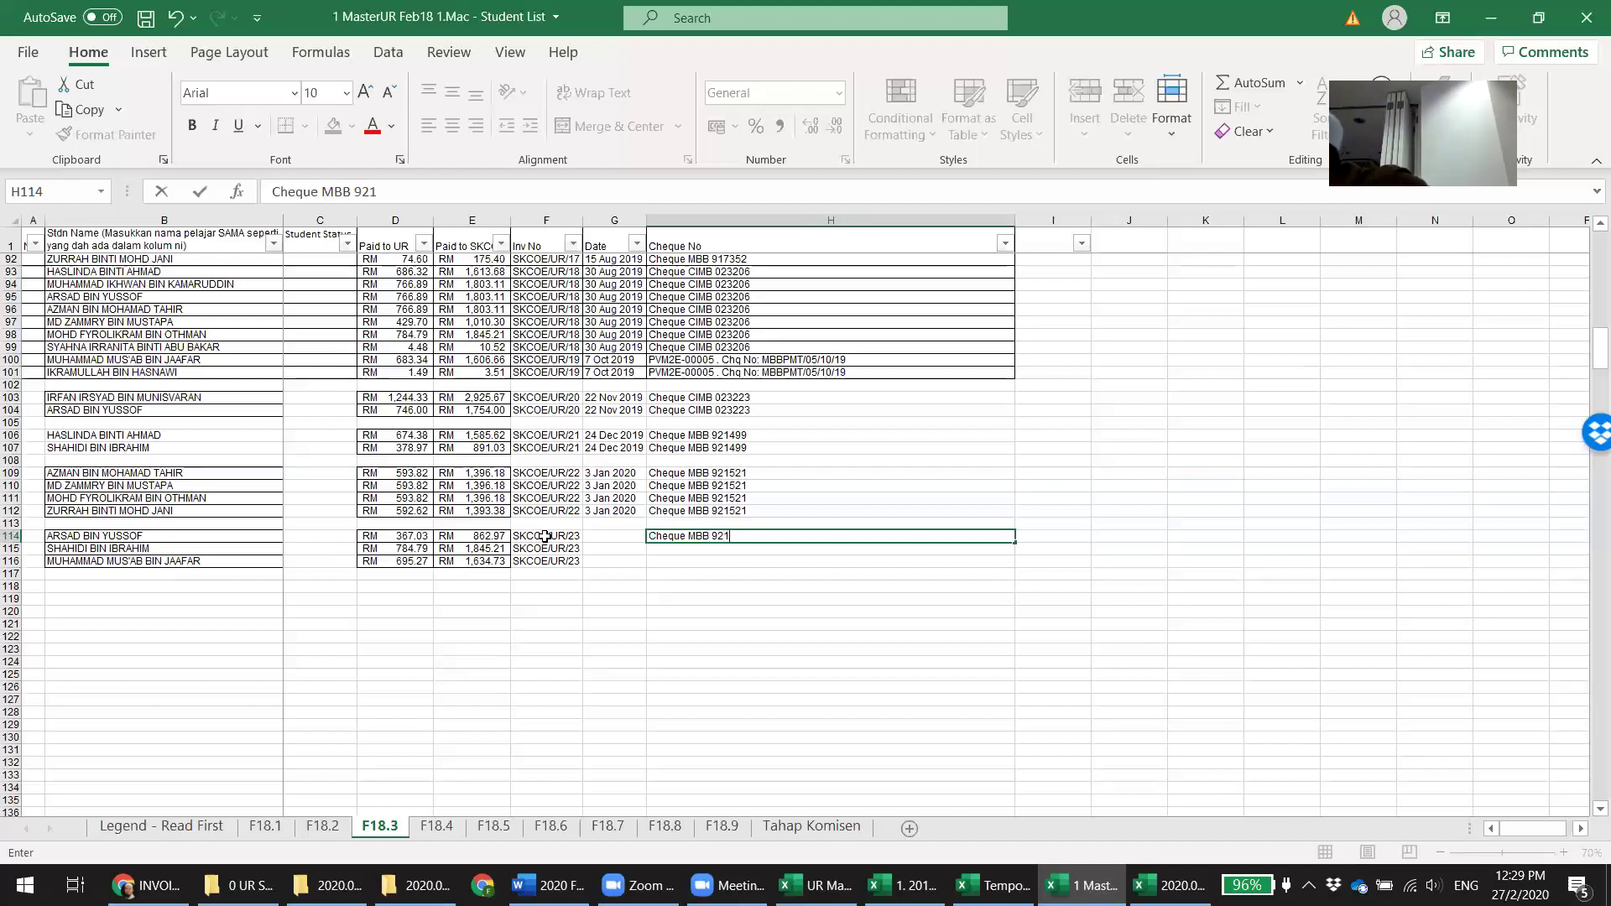
type("564")
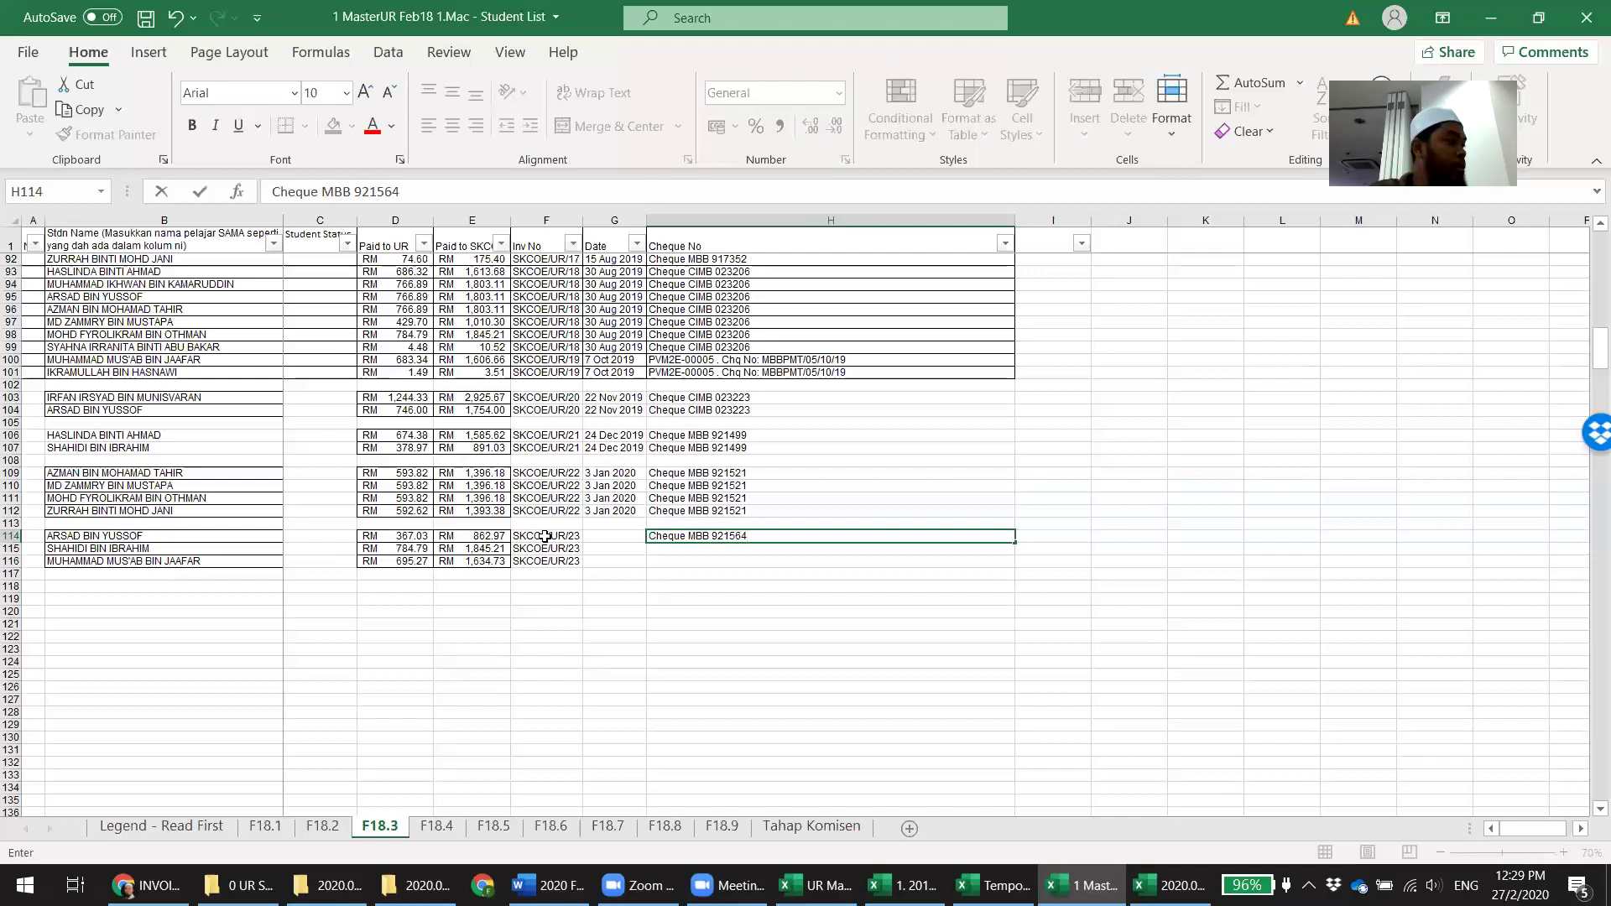
key("Return")
key("Left")
key("Up")
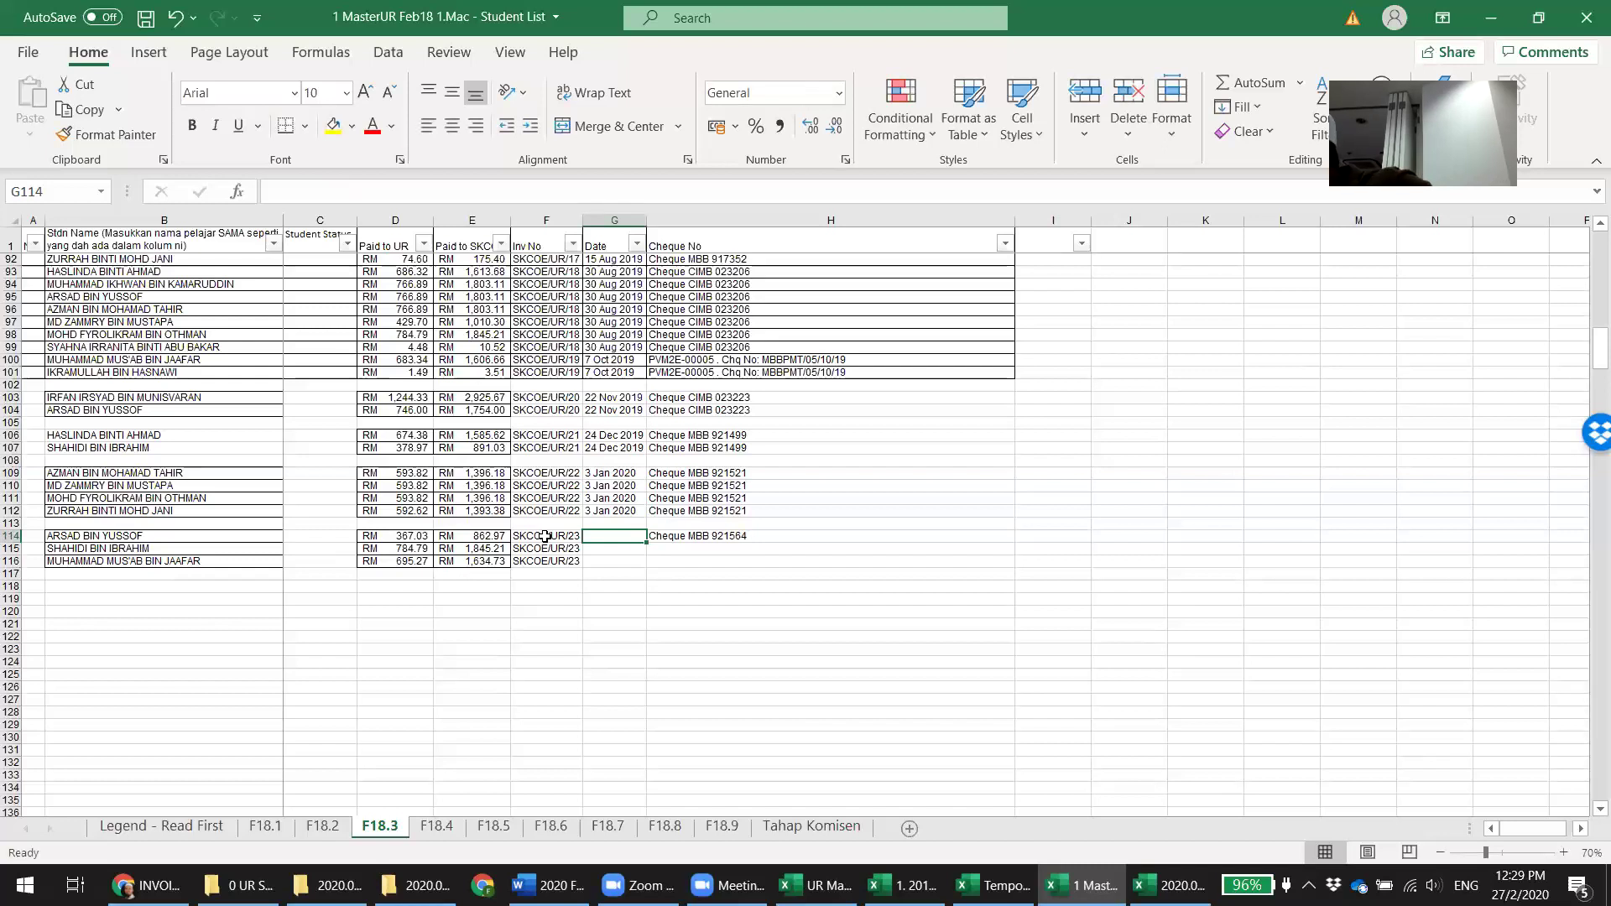
type("'29")
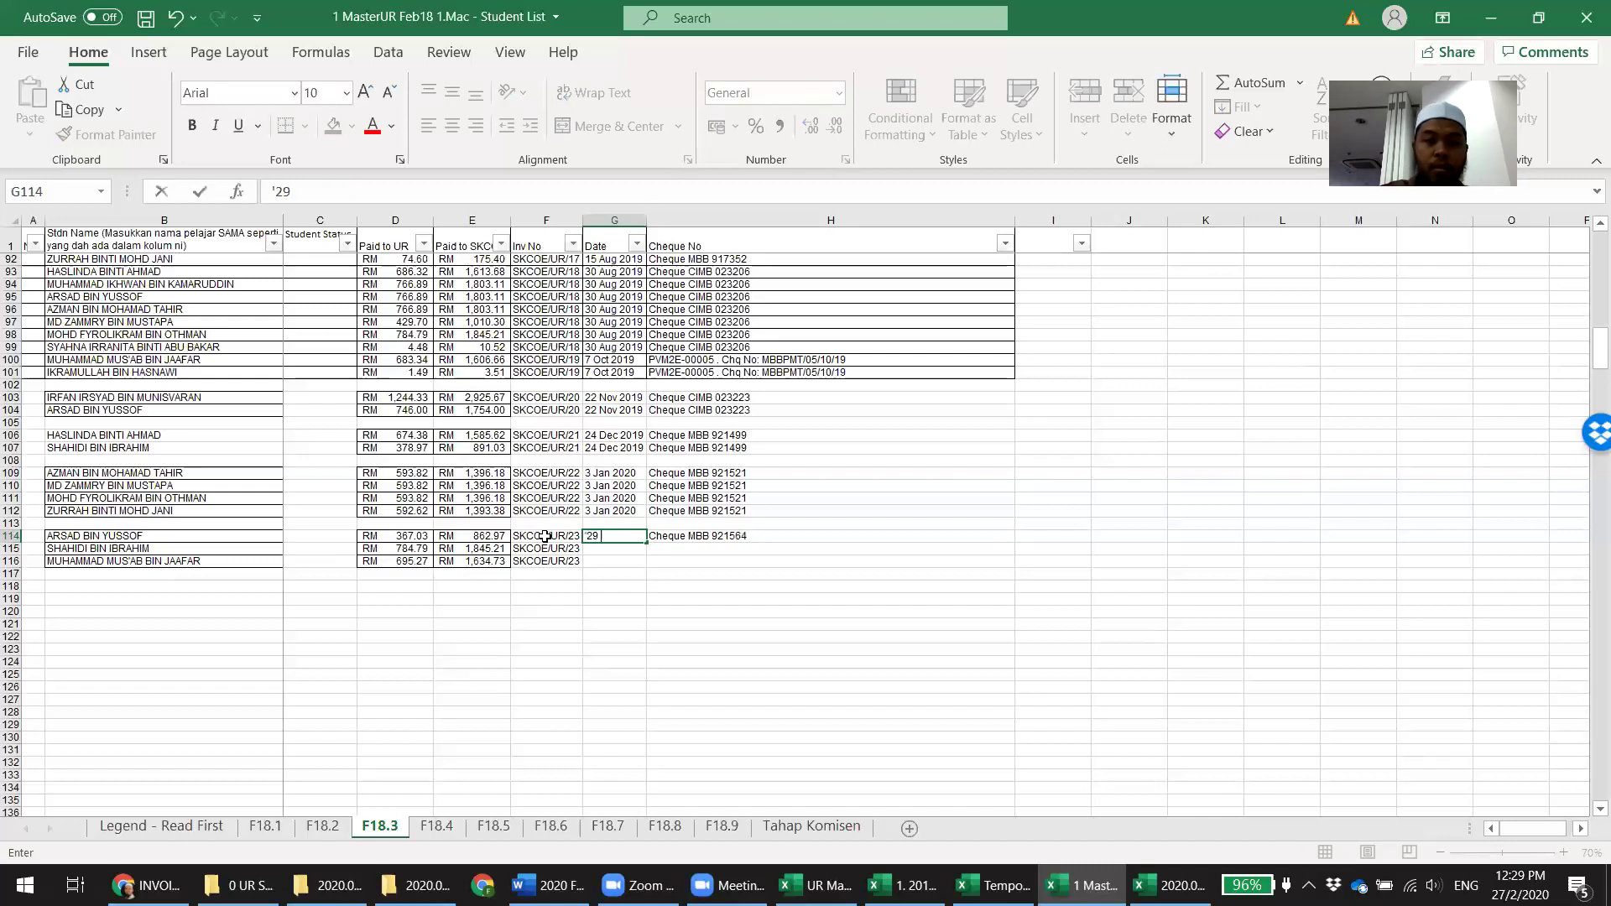
type(" Jan 2020")
key("Return")
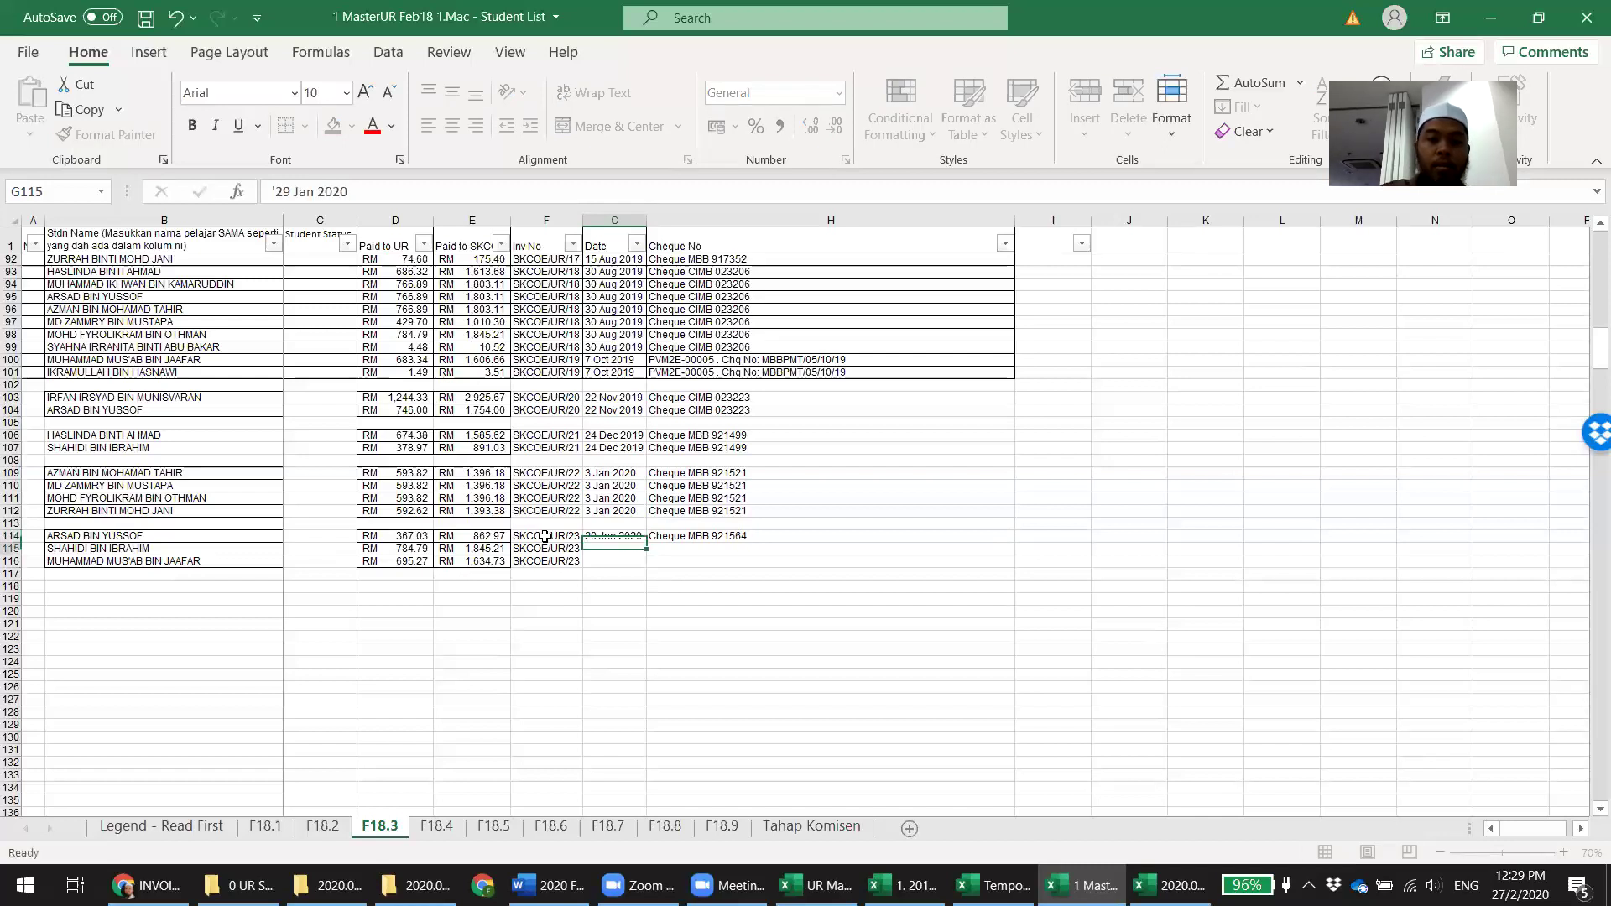
Fill the date and cheque number down to rows 115–116 and save the workbook
key("shift+Right")
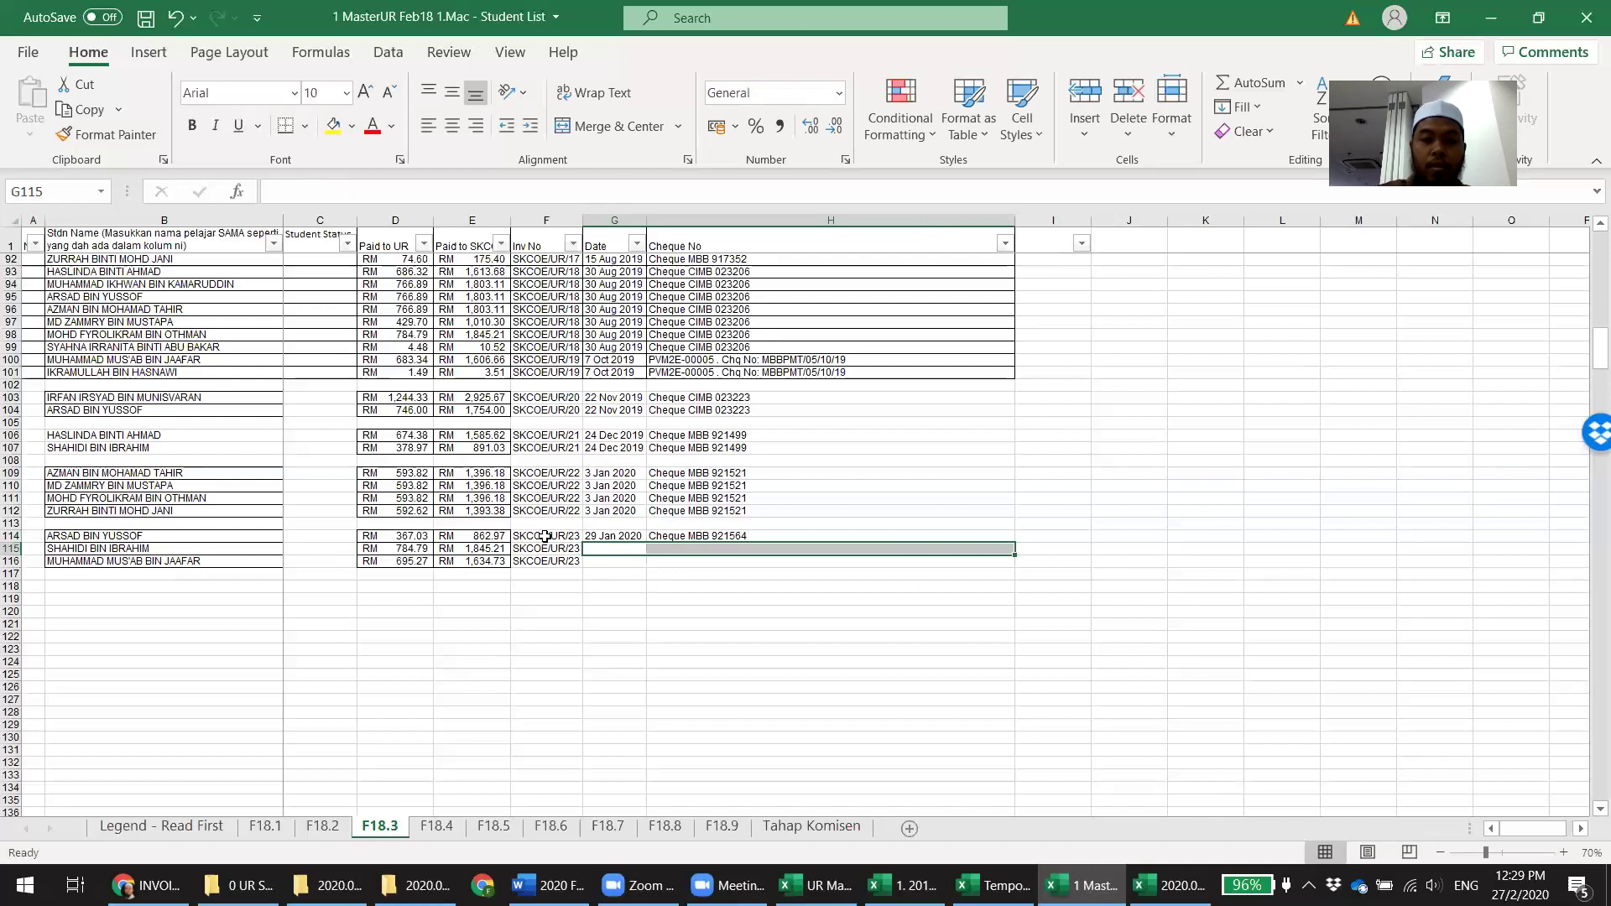
key("ctrl+d")
key("Down")
key("ctrl+d")
key("Right")
key("ctrl+s")
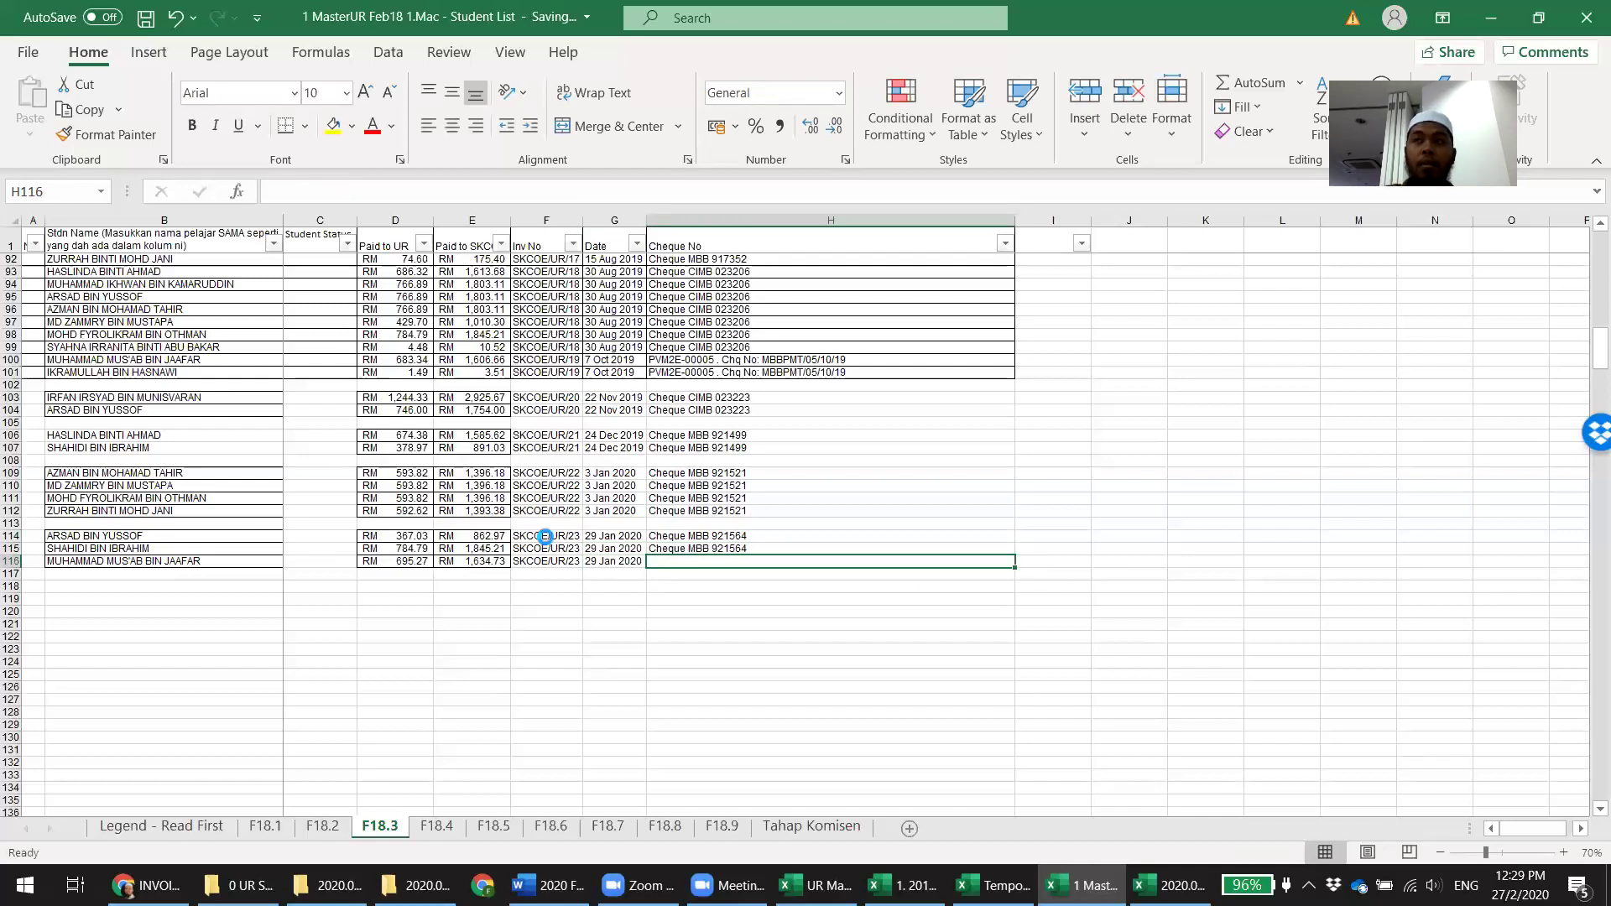
key("ctrl+d")
key("ctrl+s")
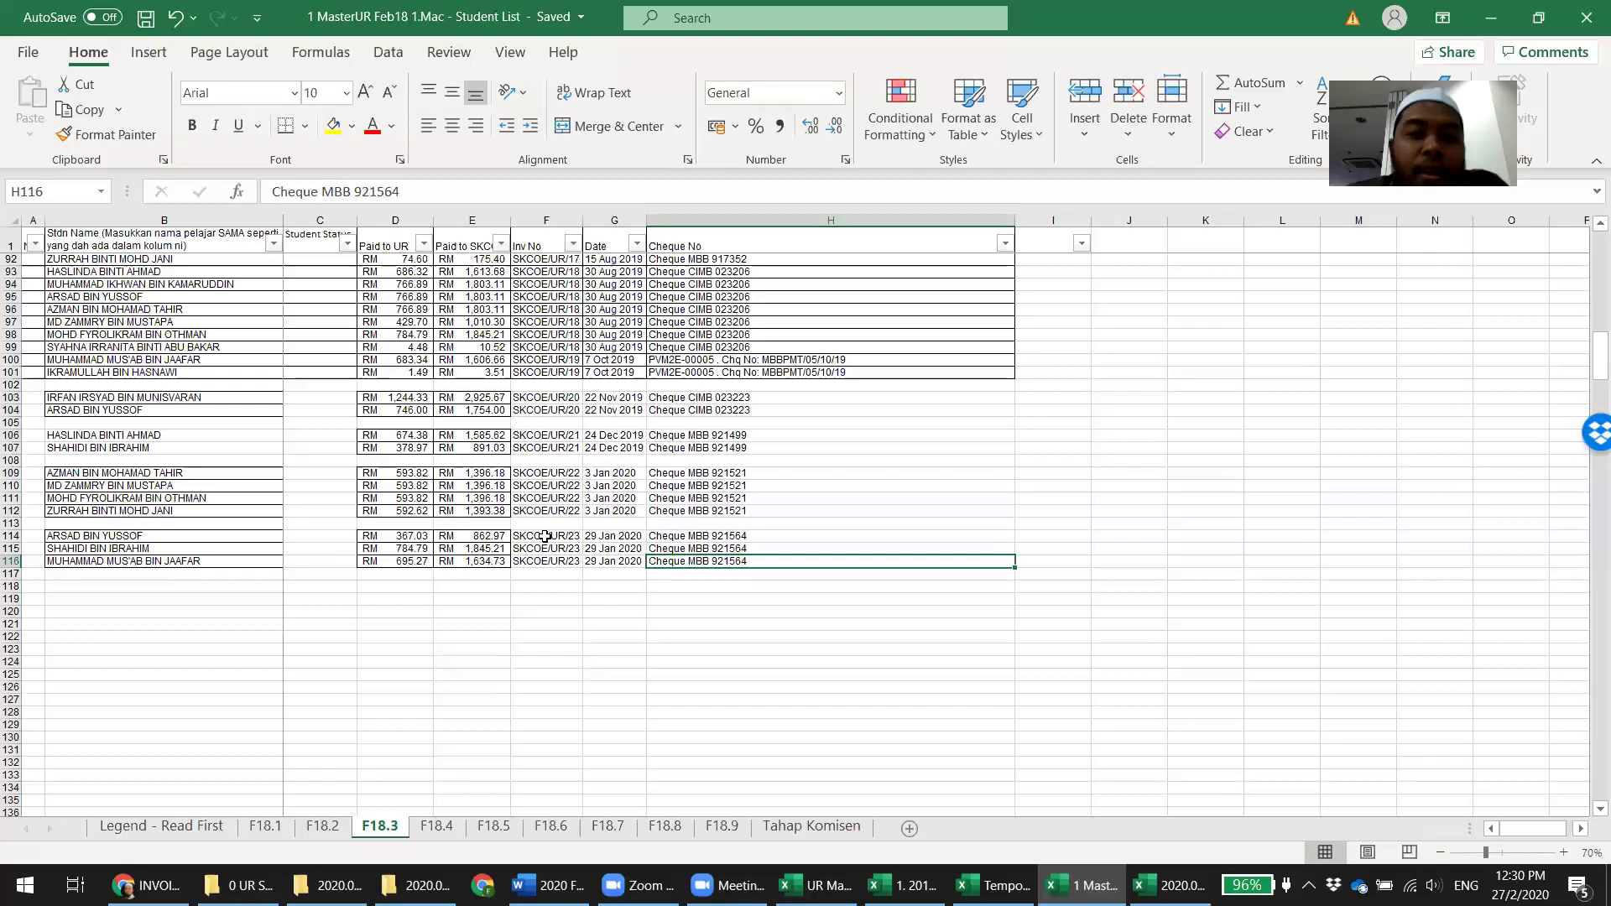
Check the invoice number on the invoice 23 rows, then go to sheet F18.4
left_click(577, 585)
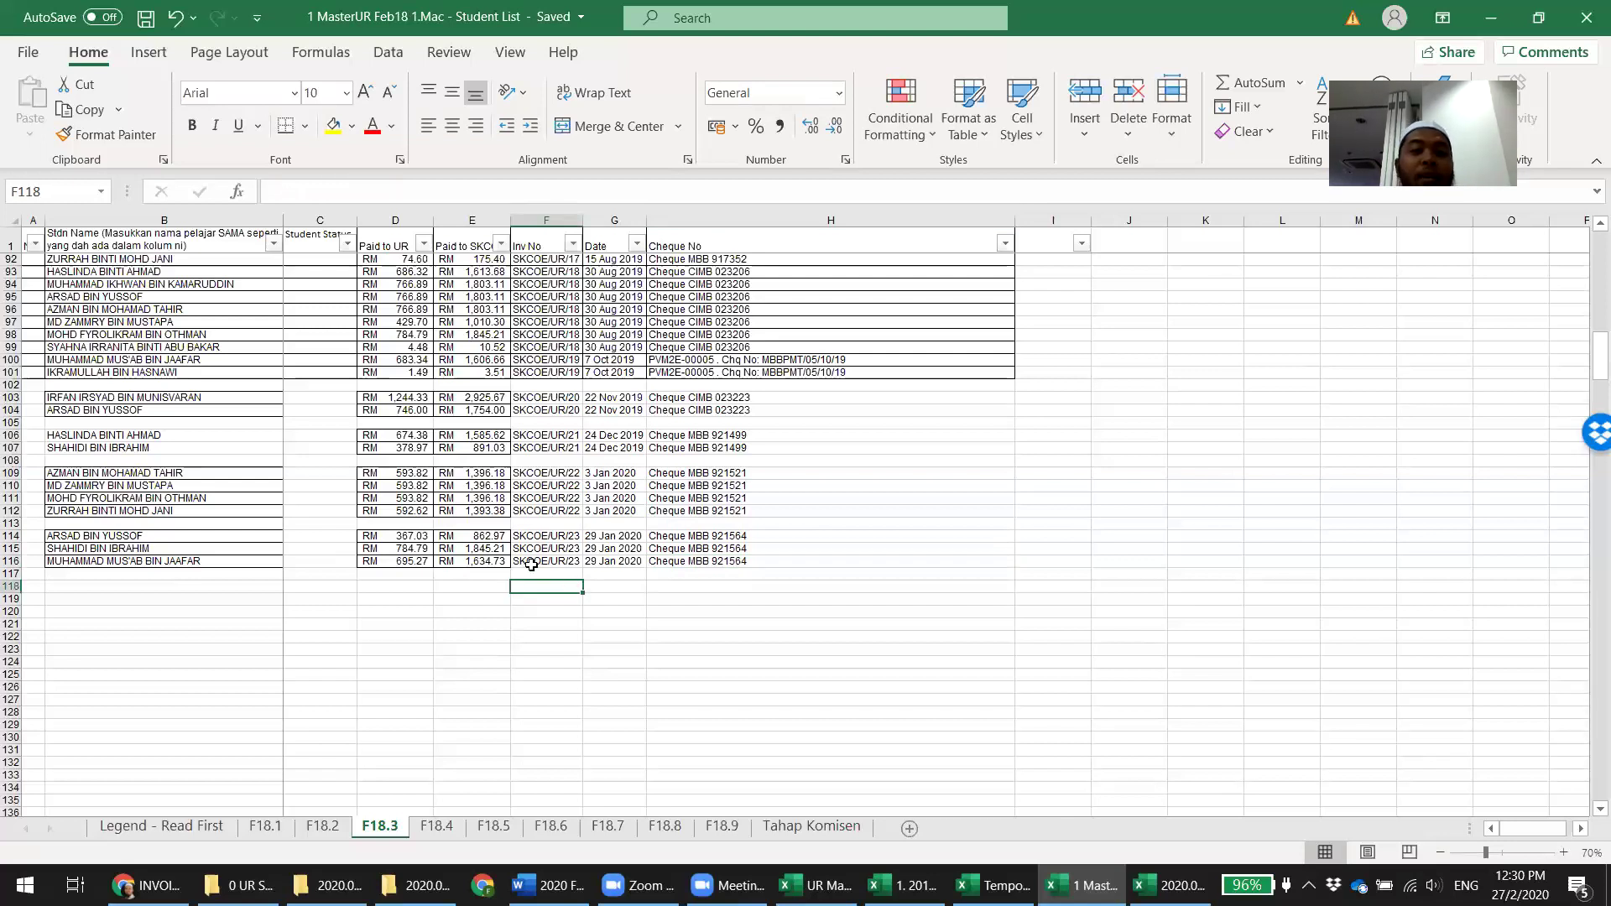
left_click(555, 538)
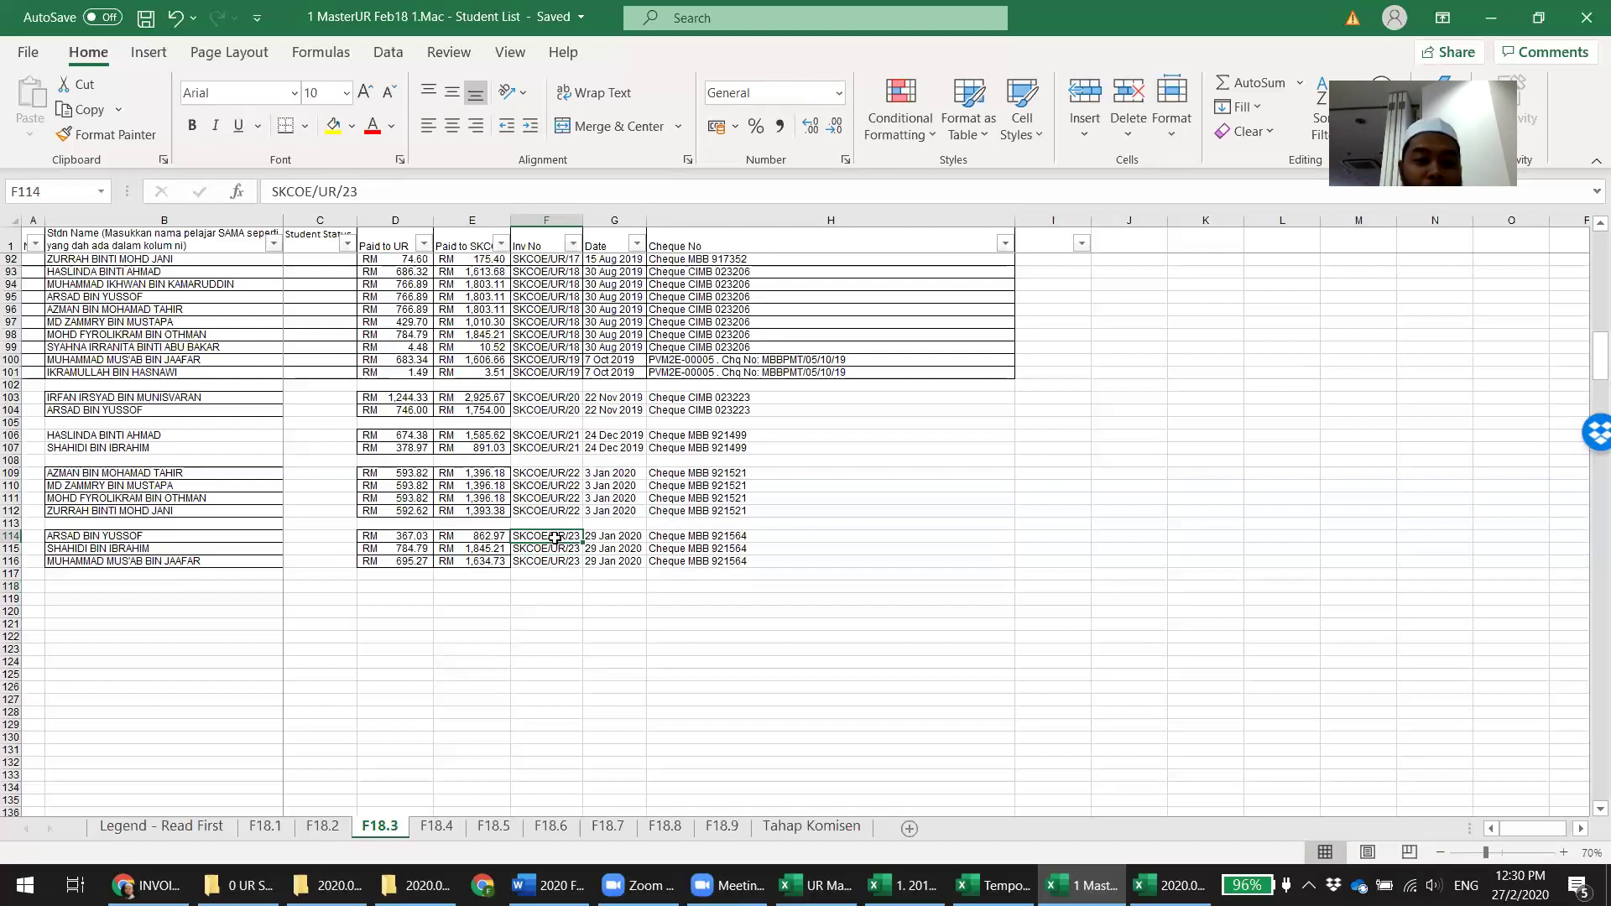
left_click(436, 826)
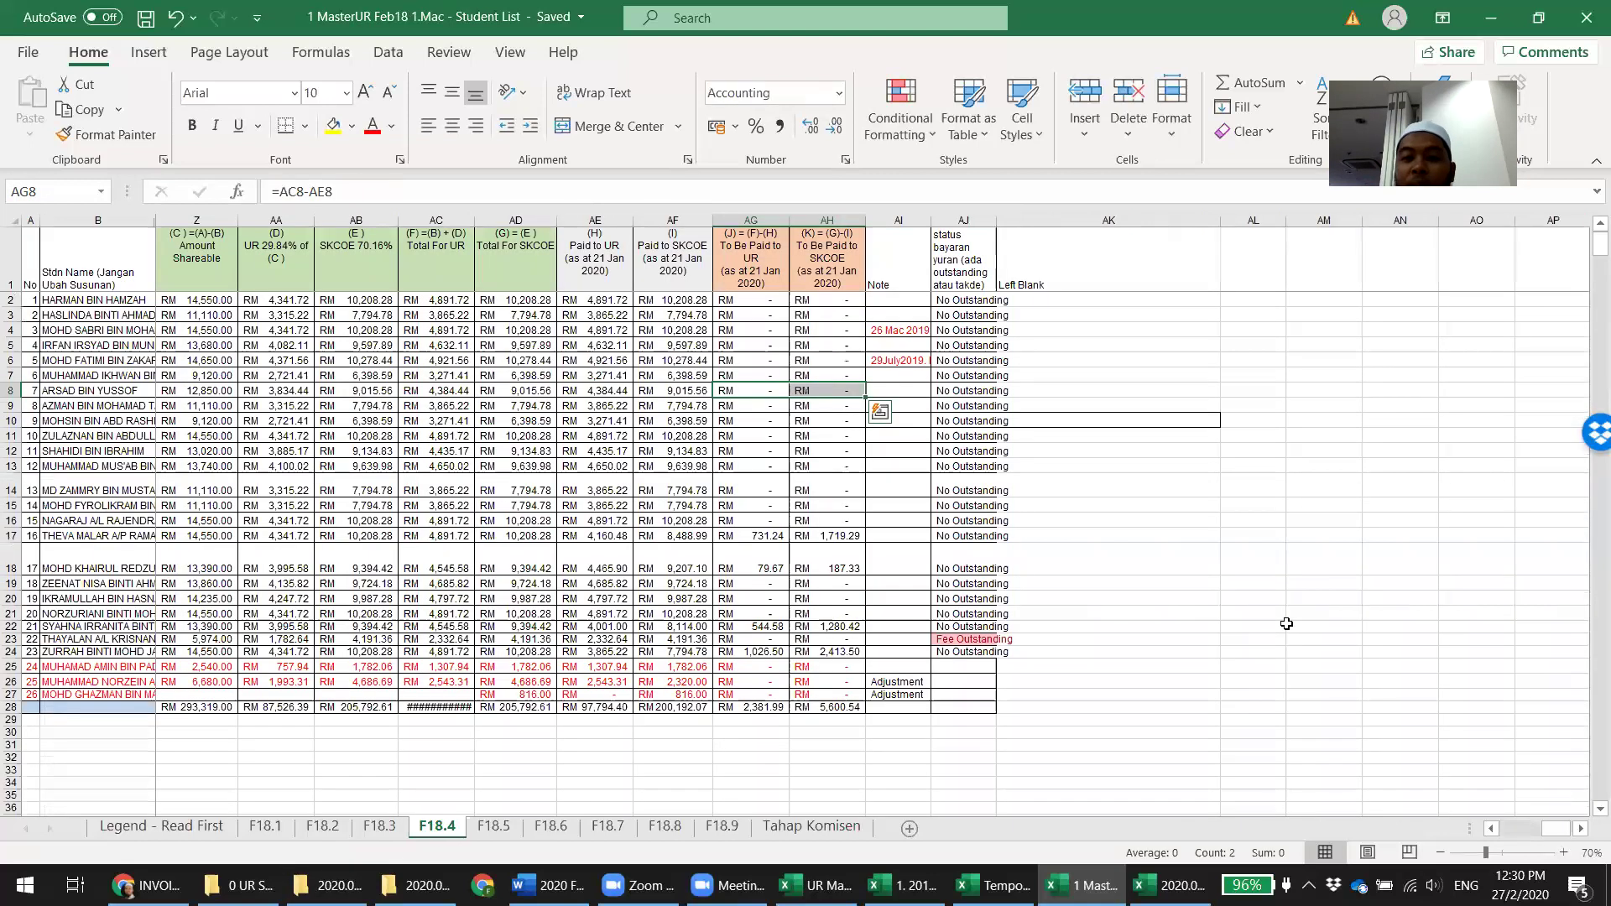
Check F18.4's SKCOE total in AH28 and total the invoice 23 payments C152:C158 on F18.2
left_click(822, 704)
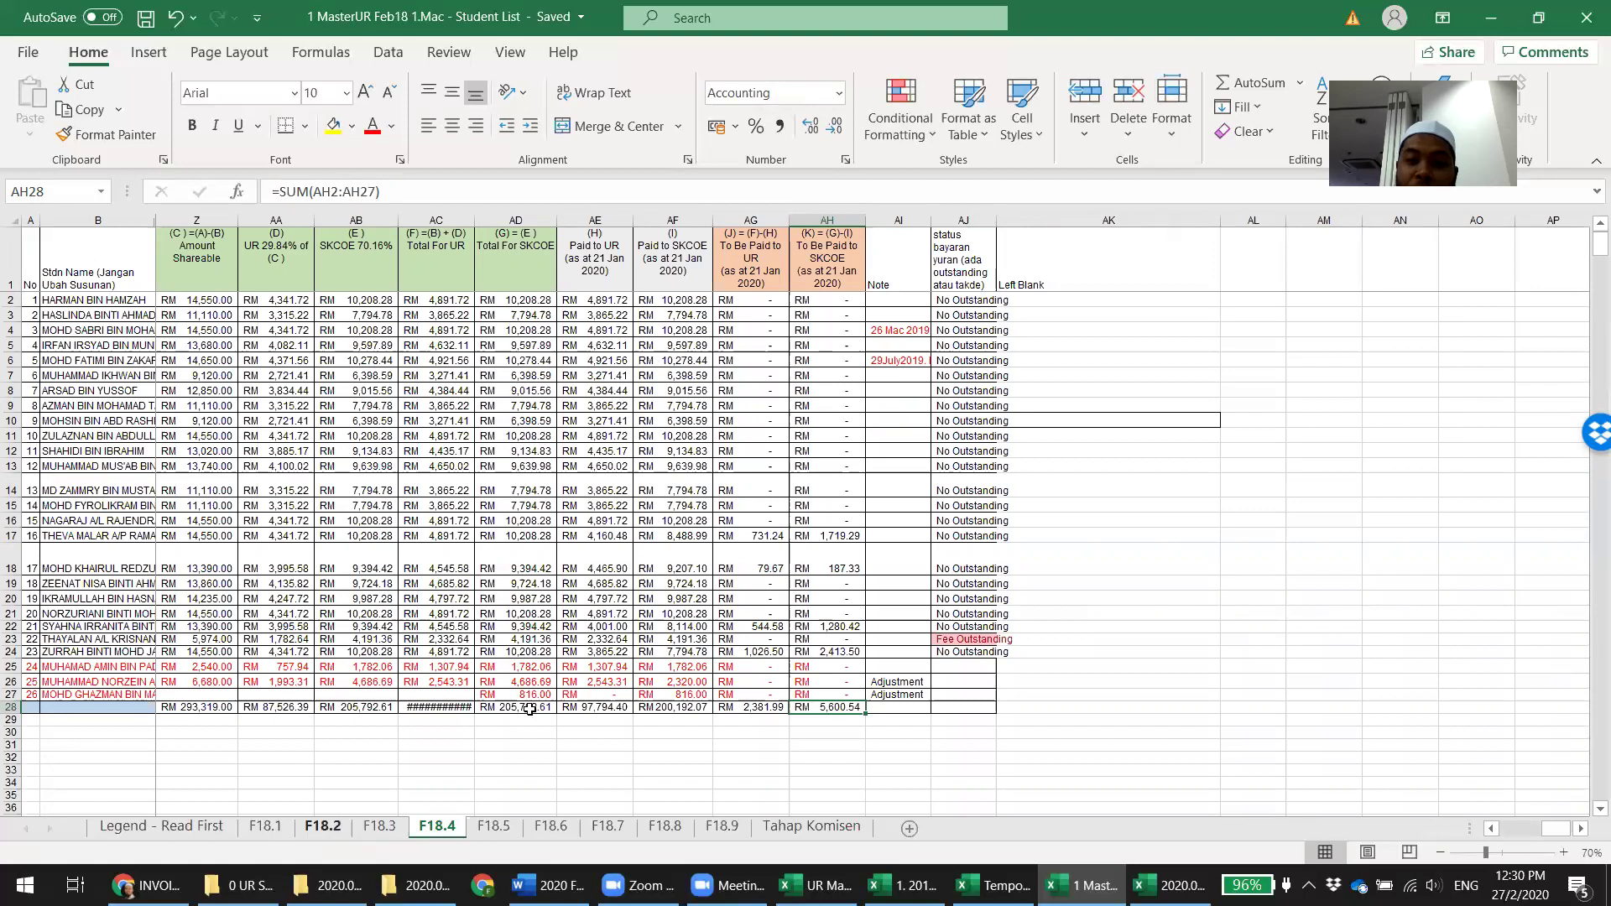
left_click(323, 827)
left_click(592, 691)
left_click_drag(356, 462, 346, 542)
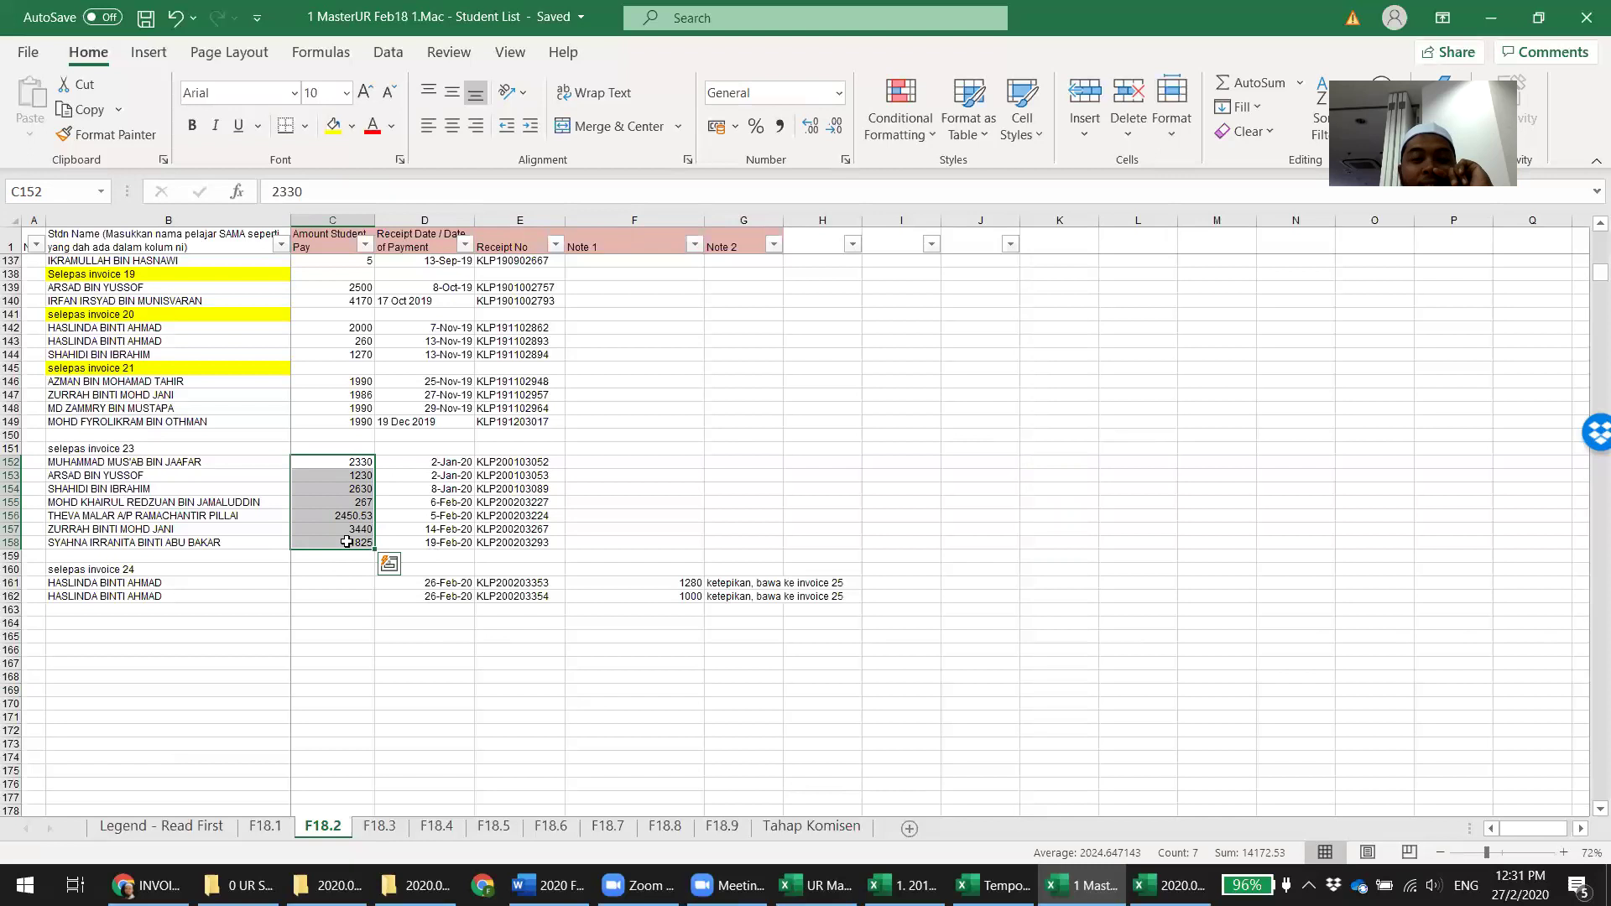
left_click(618, 681)
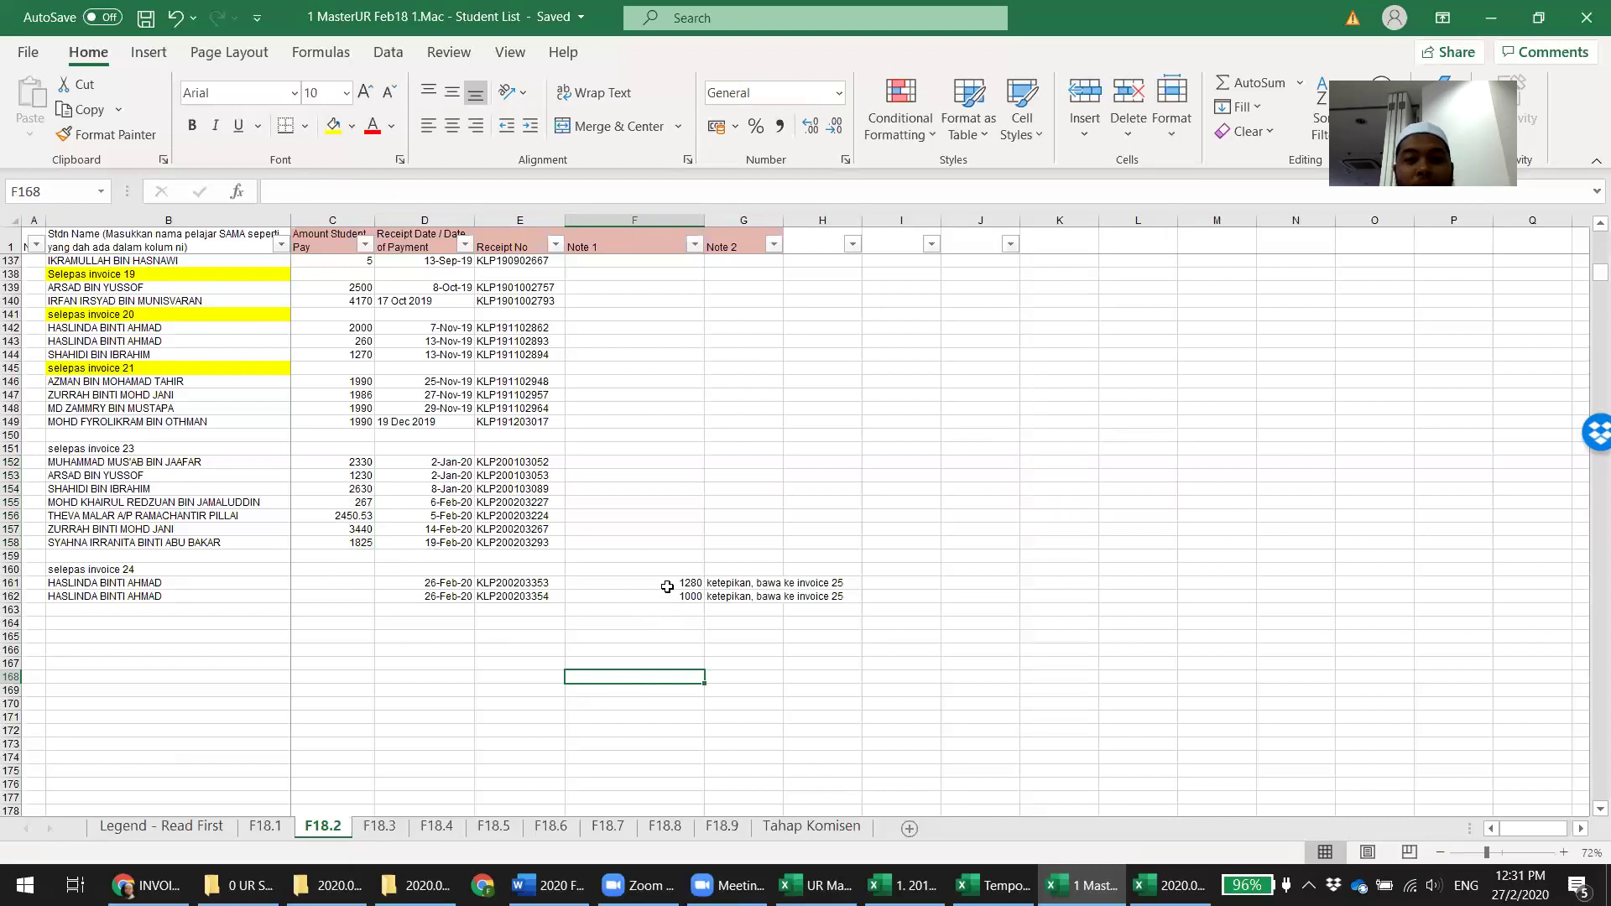
Copy the 1280 and 1000 from F161:F162 into C161:C162, then recheck F18.4's totals
left_click_drag(669, 583, 671, 594)
key("ctrl+c")
key("Left")
key("Left")
key("Left")
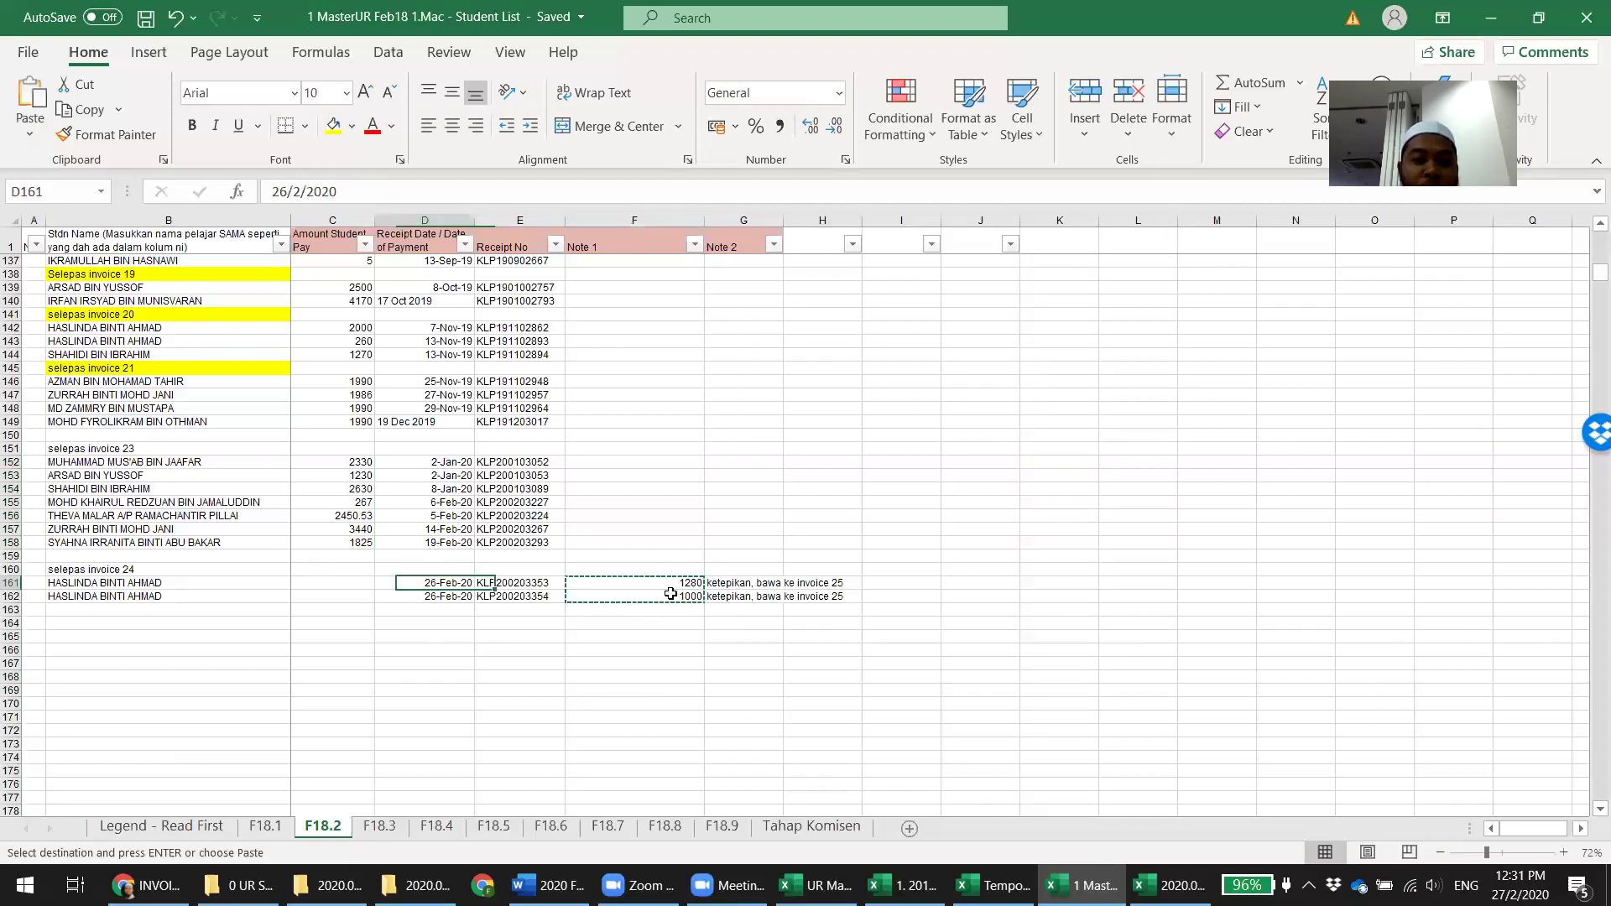
key("ctrl+v")
left_click(760, 719)
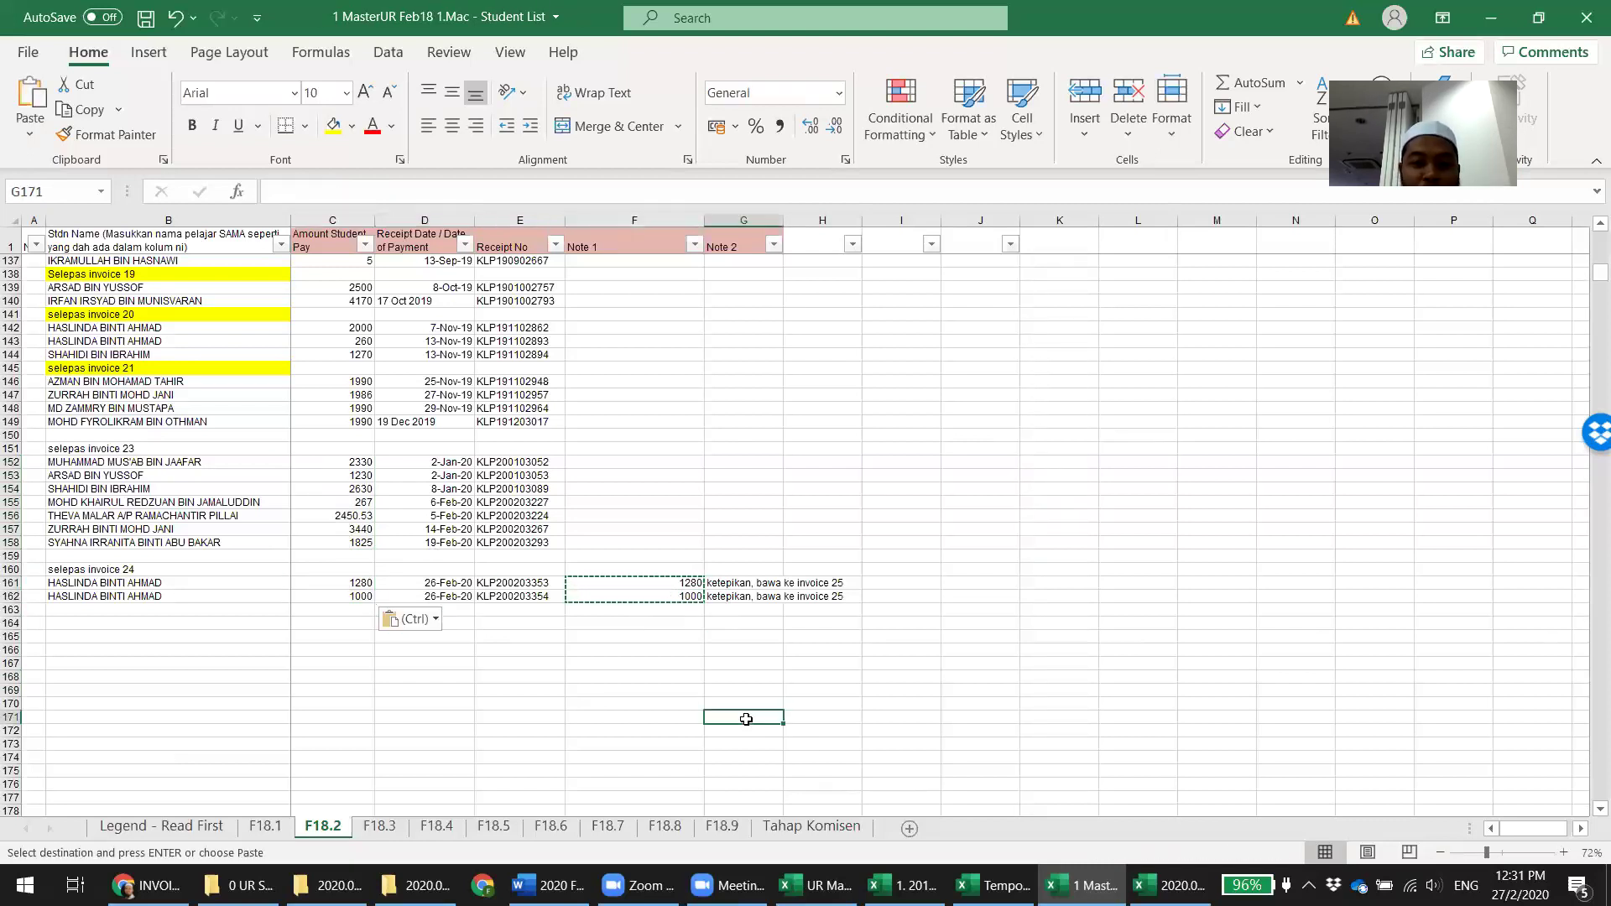
key("Escape")
key("ctrl+Page_Down")
key("ctrl+Page_Down")
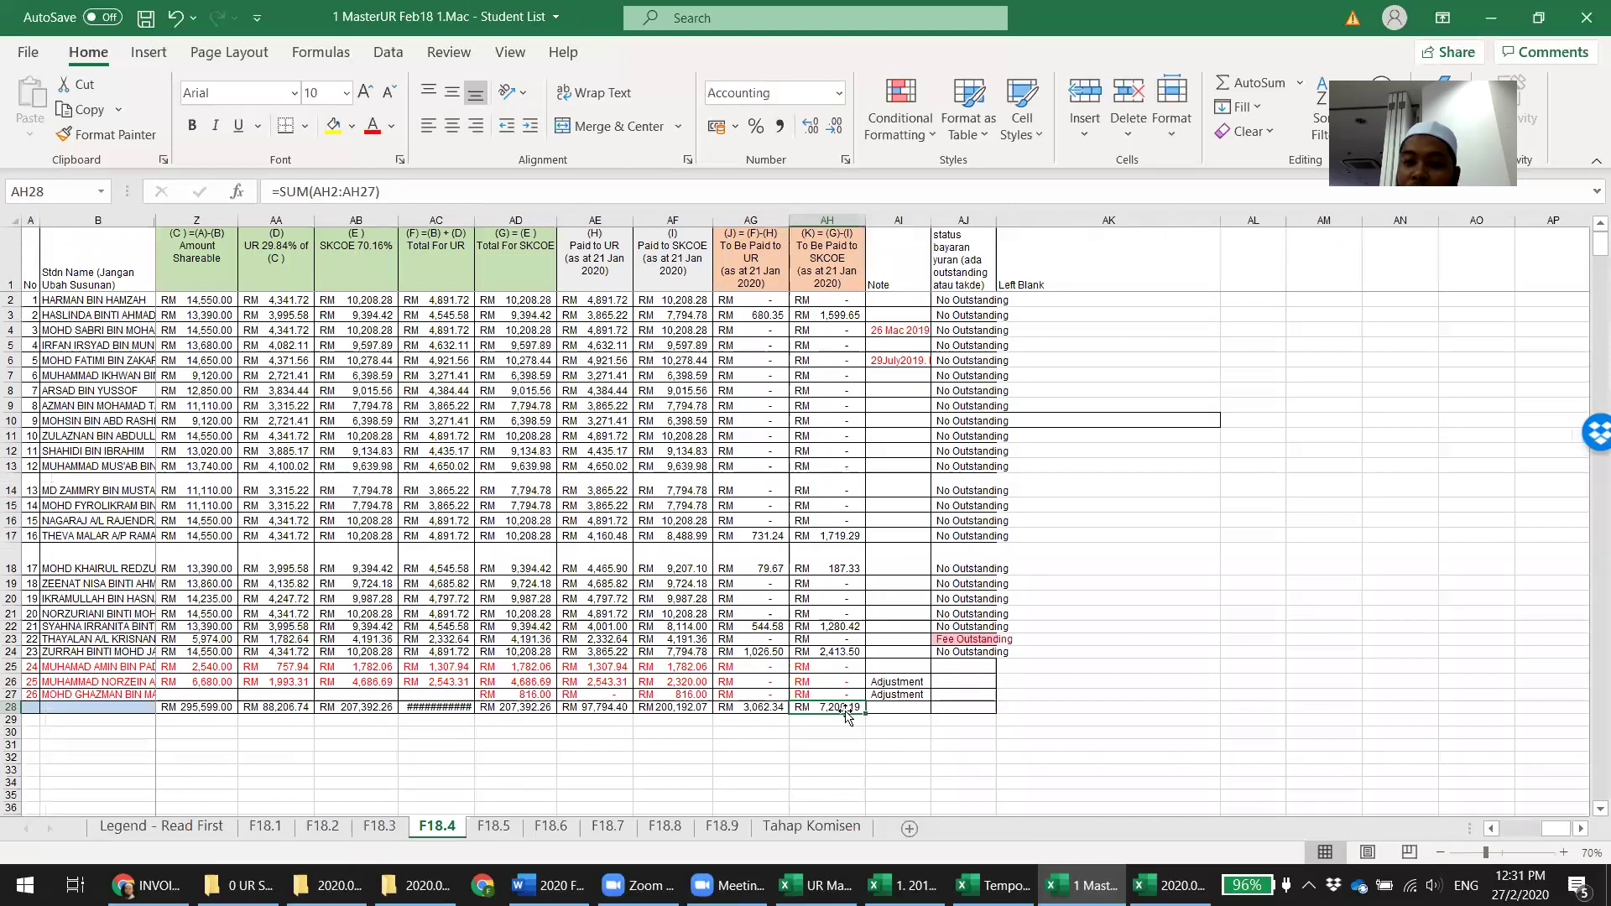
key("alt+Tab")
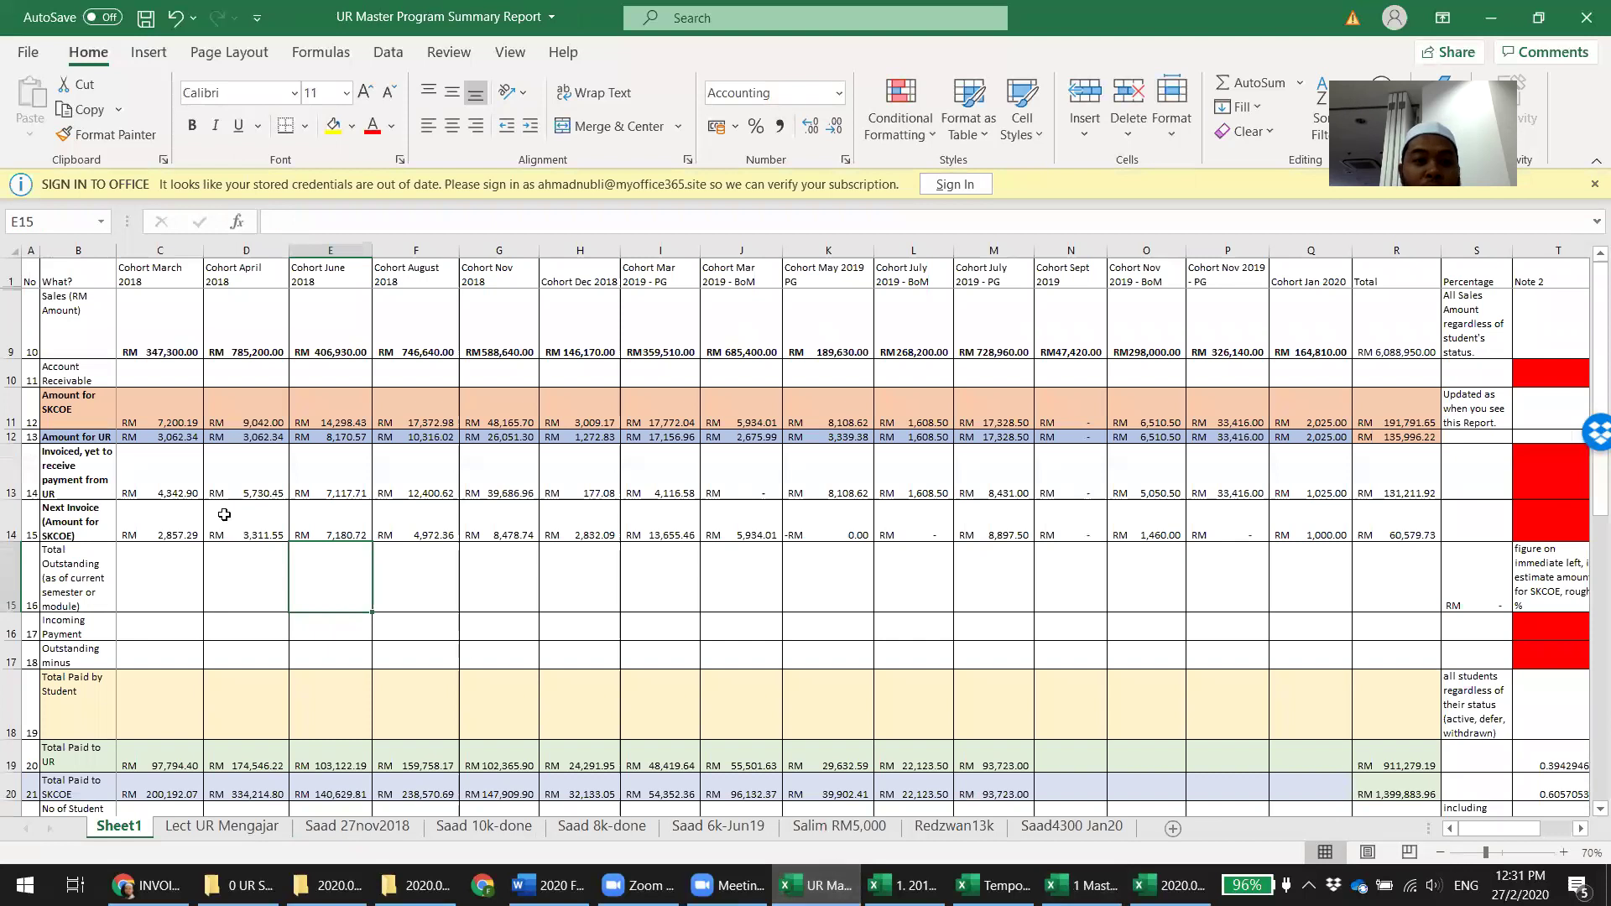
Delete the 4,342.90 March 2018 invoiced amount from C13 of the summary report
left_click(181, 476)
mouse_move(994, 885)
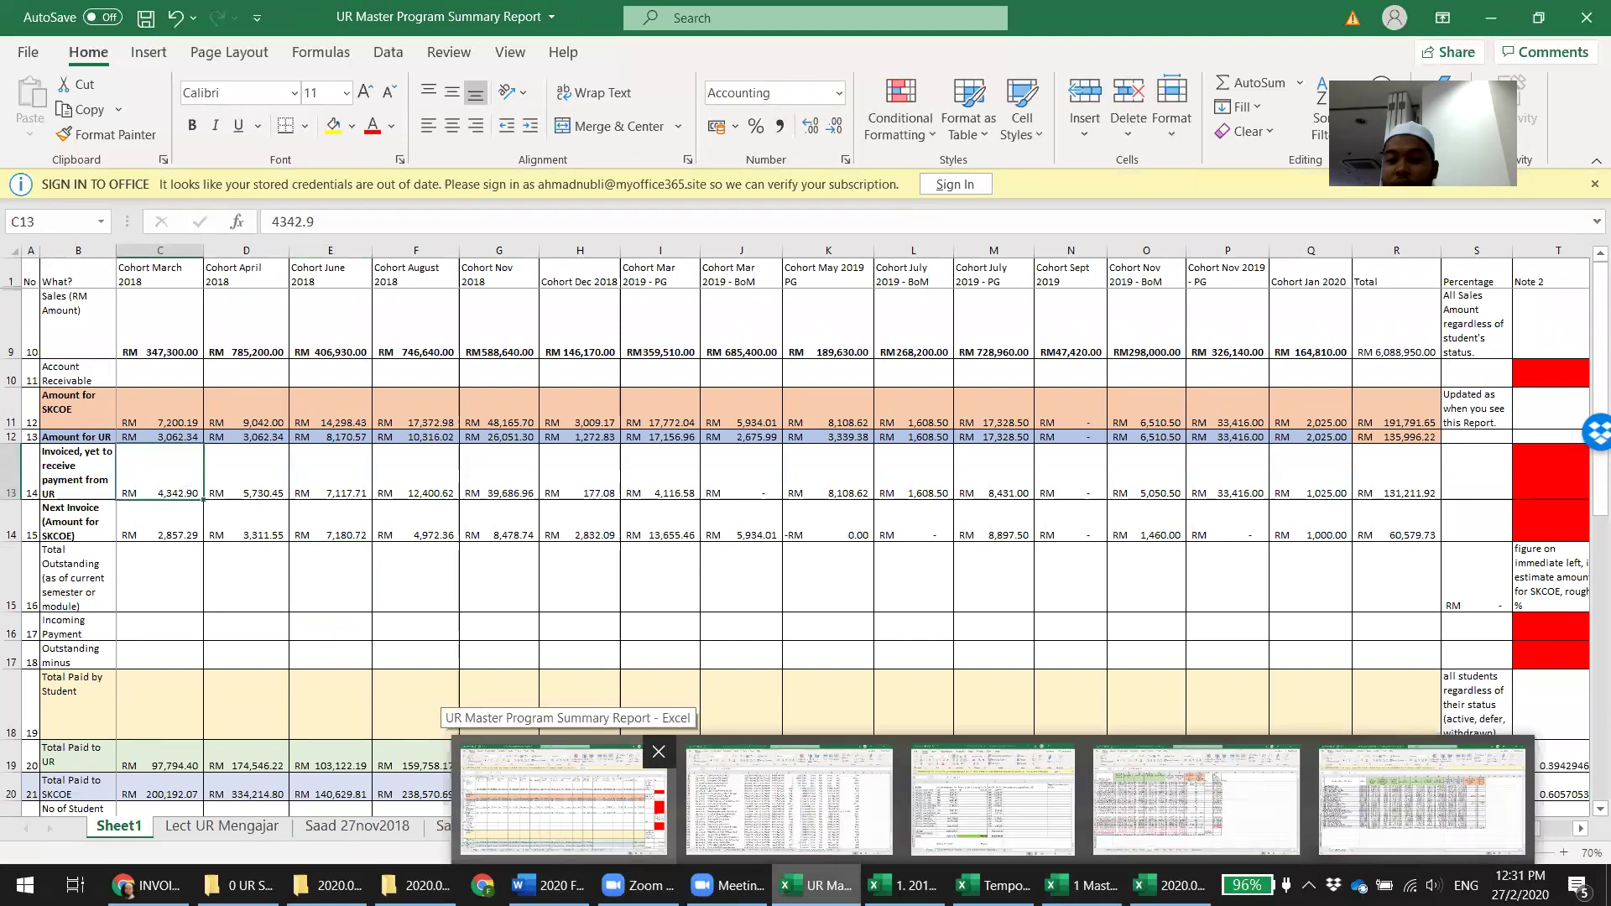
key("Delete")
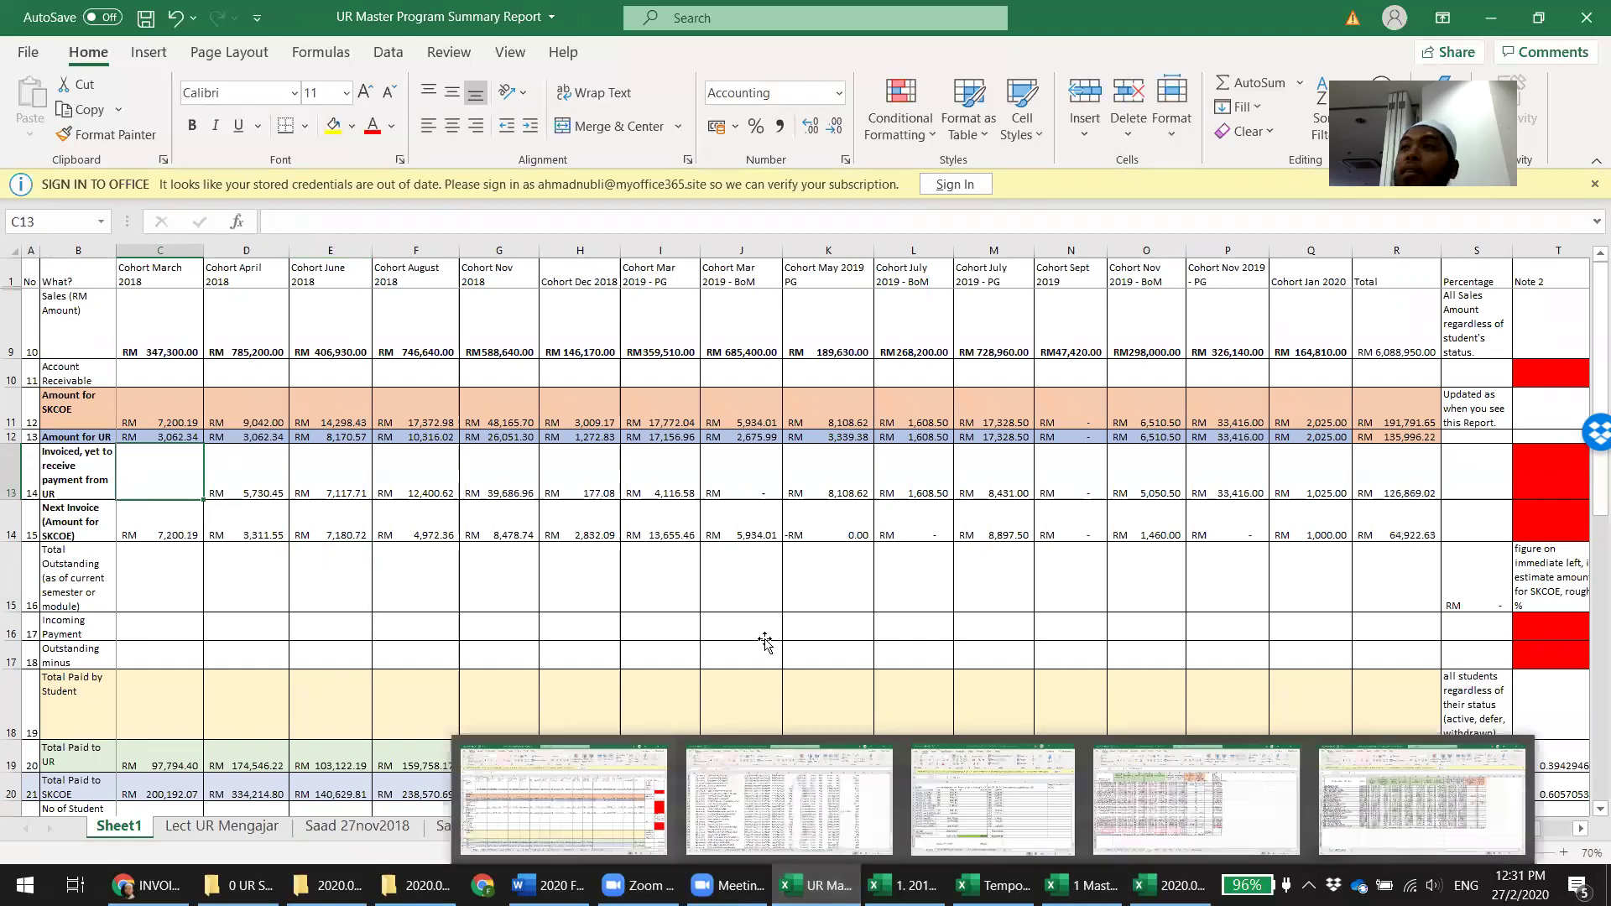
left_click(765, 638)
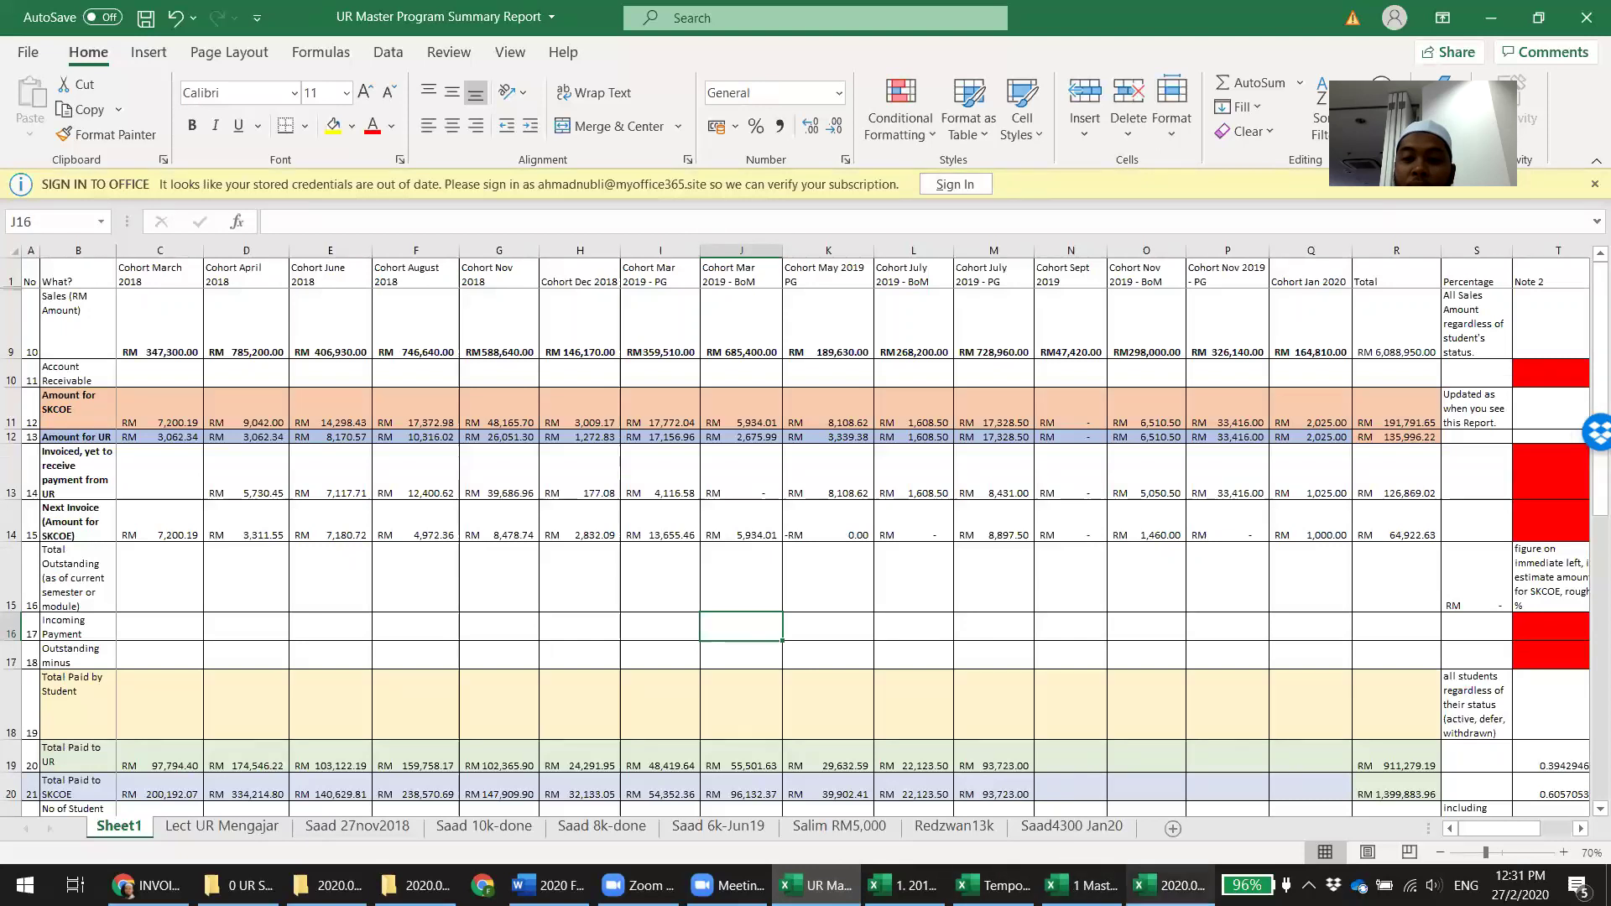
Check the March 2018 amount in Temporary Comparison's B2, then return to MasterUR Feb18
left_click(1171, 886)
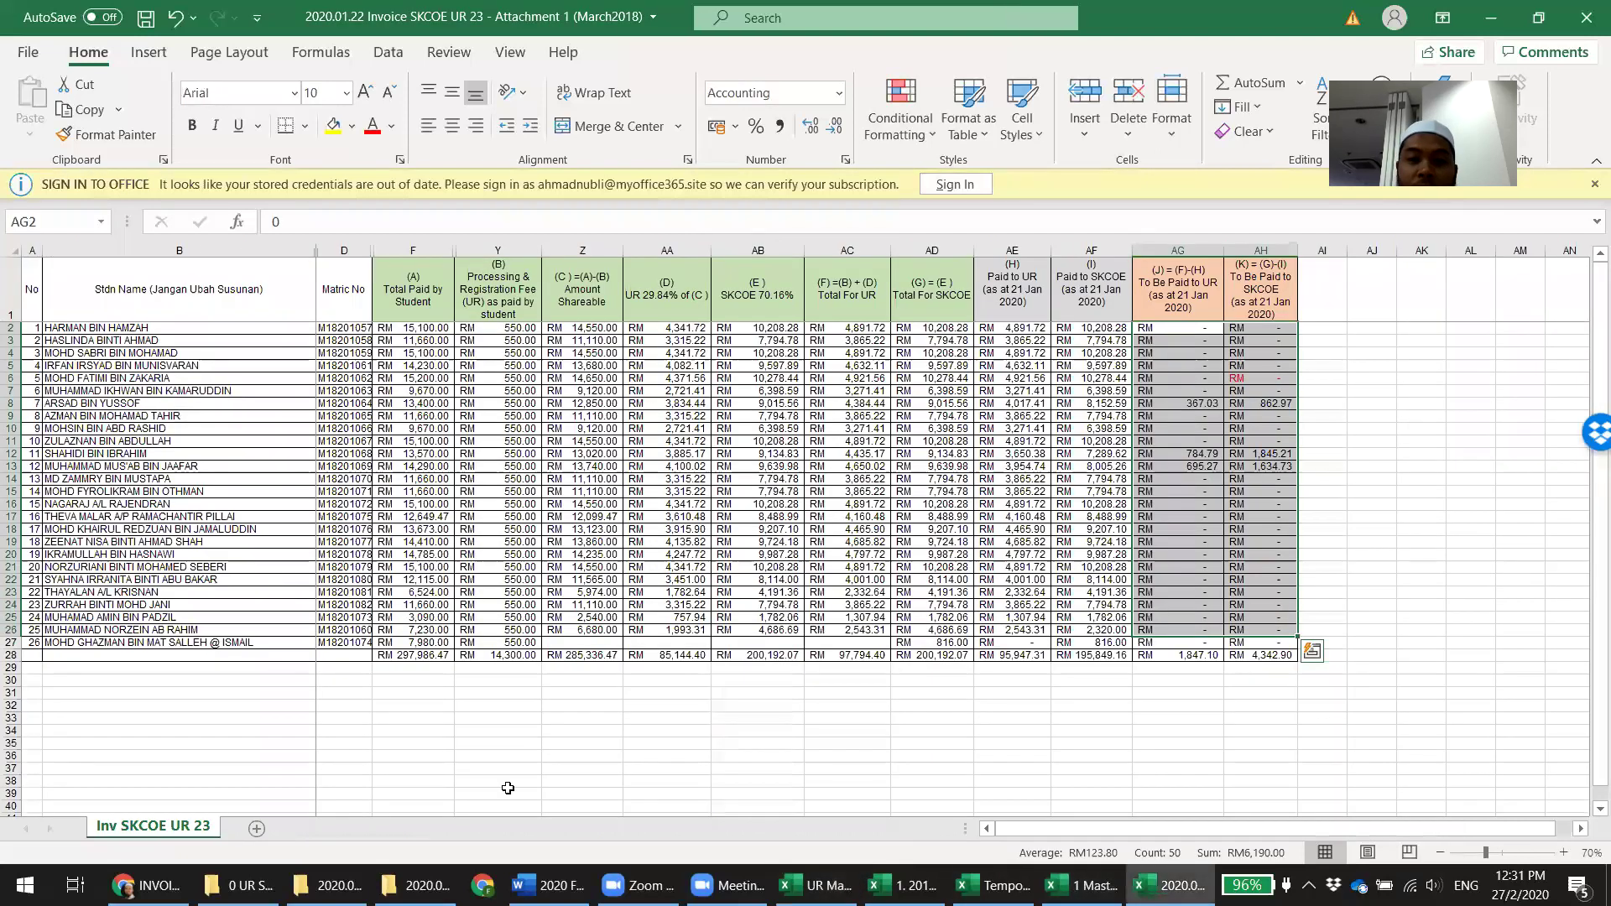
left_click(1083, 886)
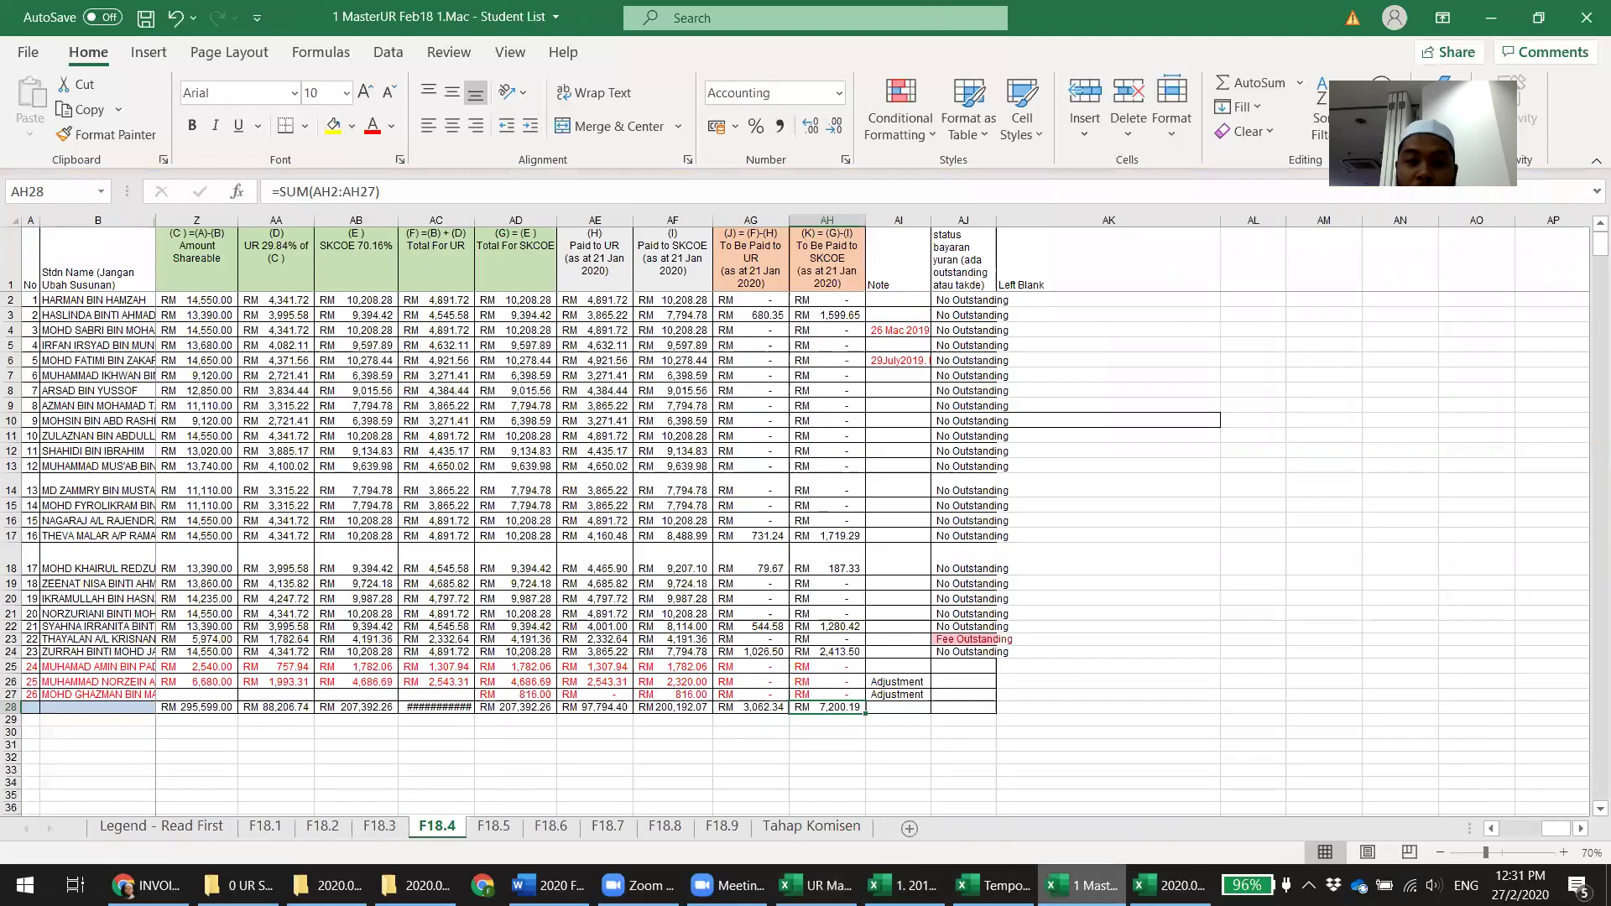
left_click(819, 885)
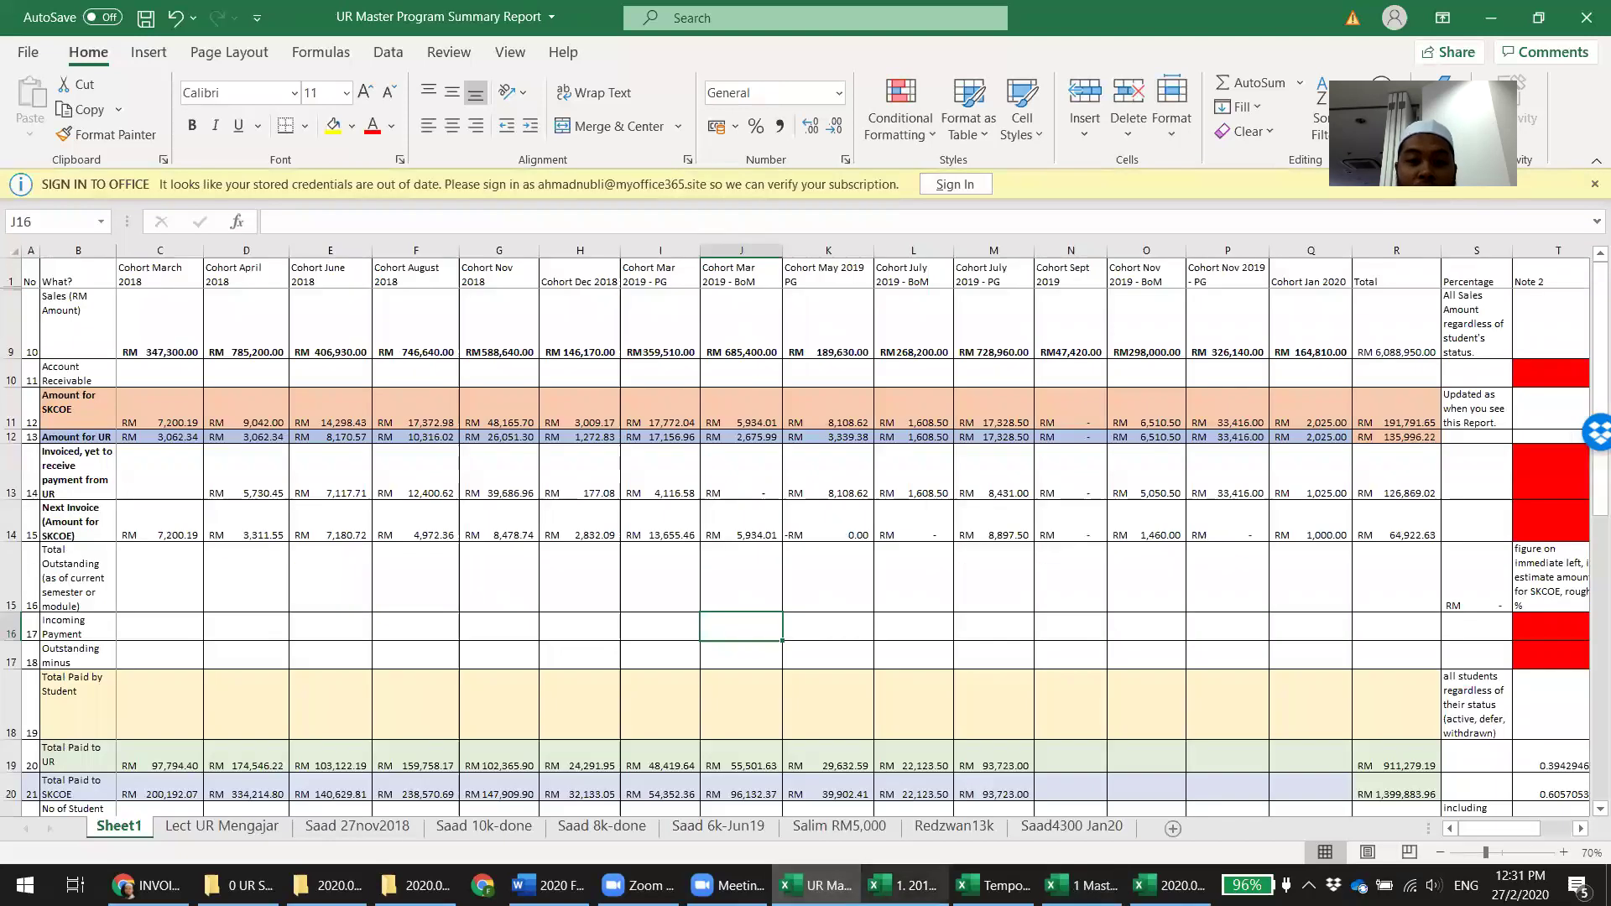
left_click(906, 885)
left_click(994, 885)
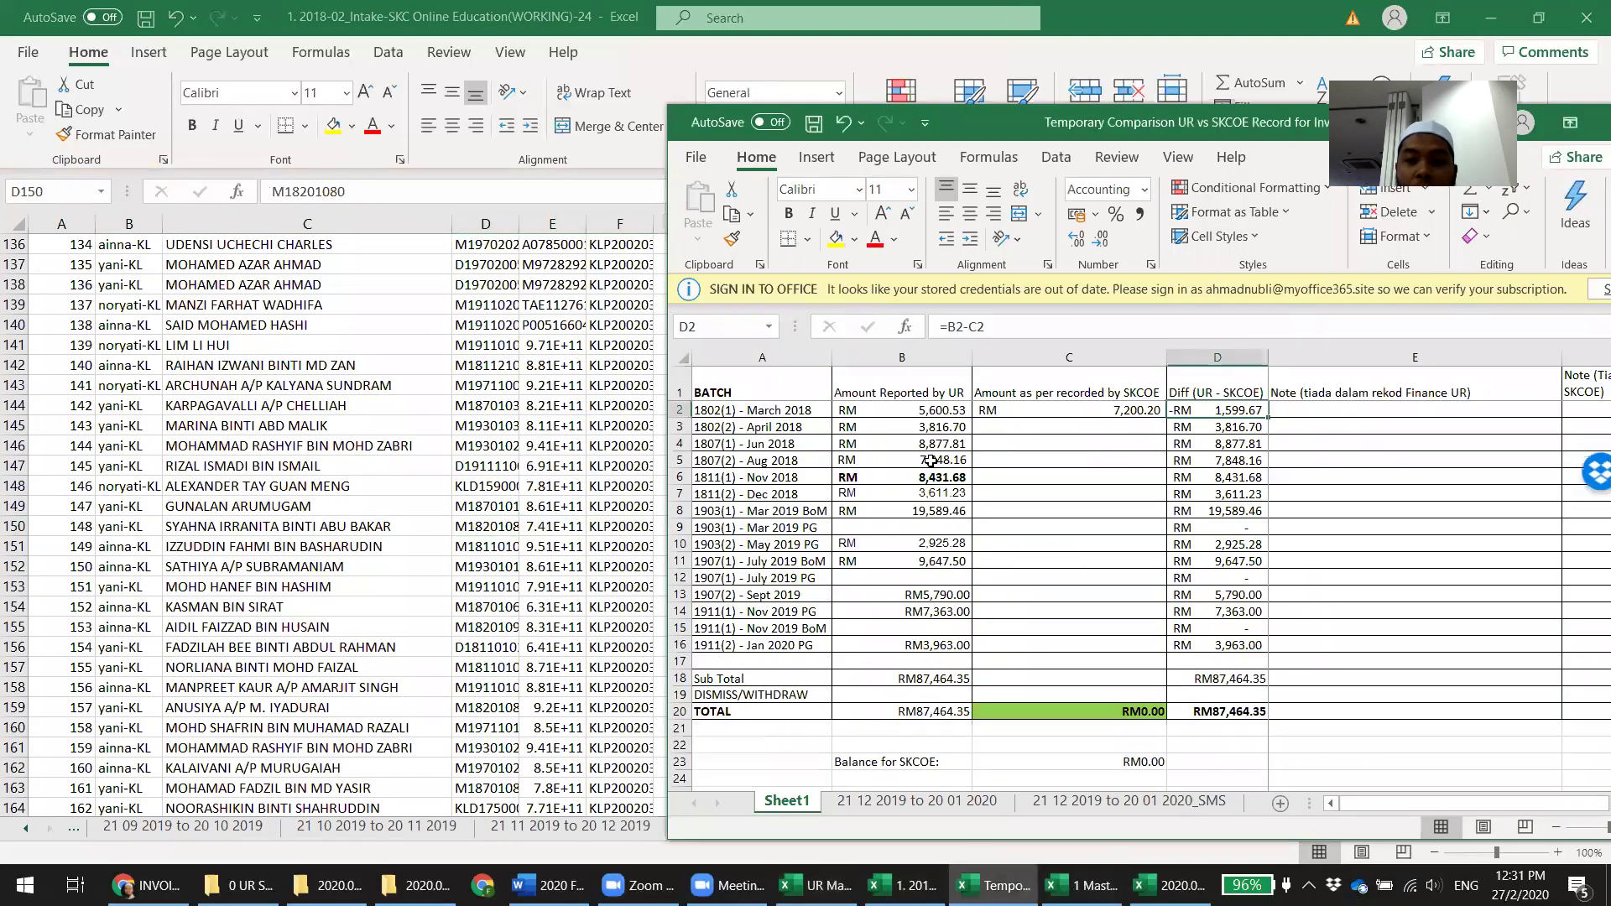
left_click(937, 410)
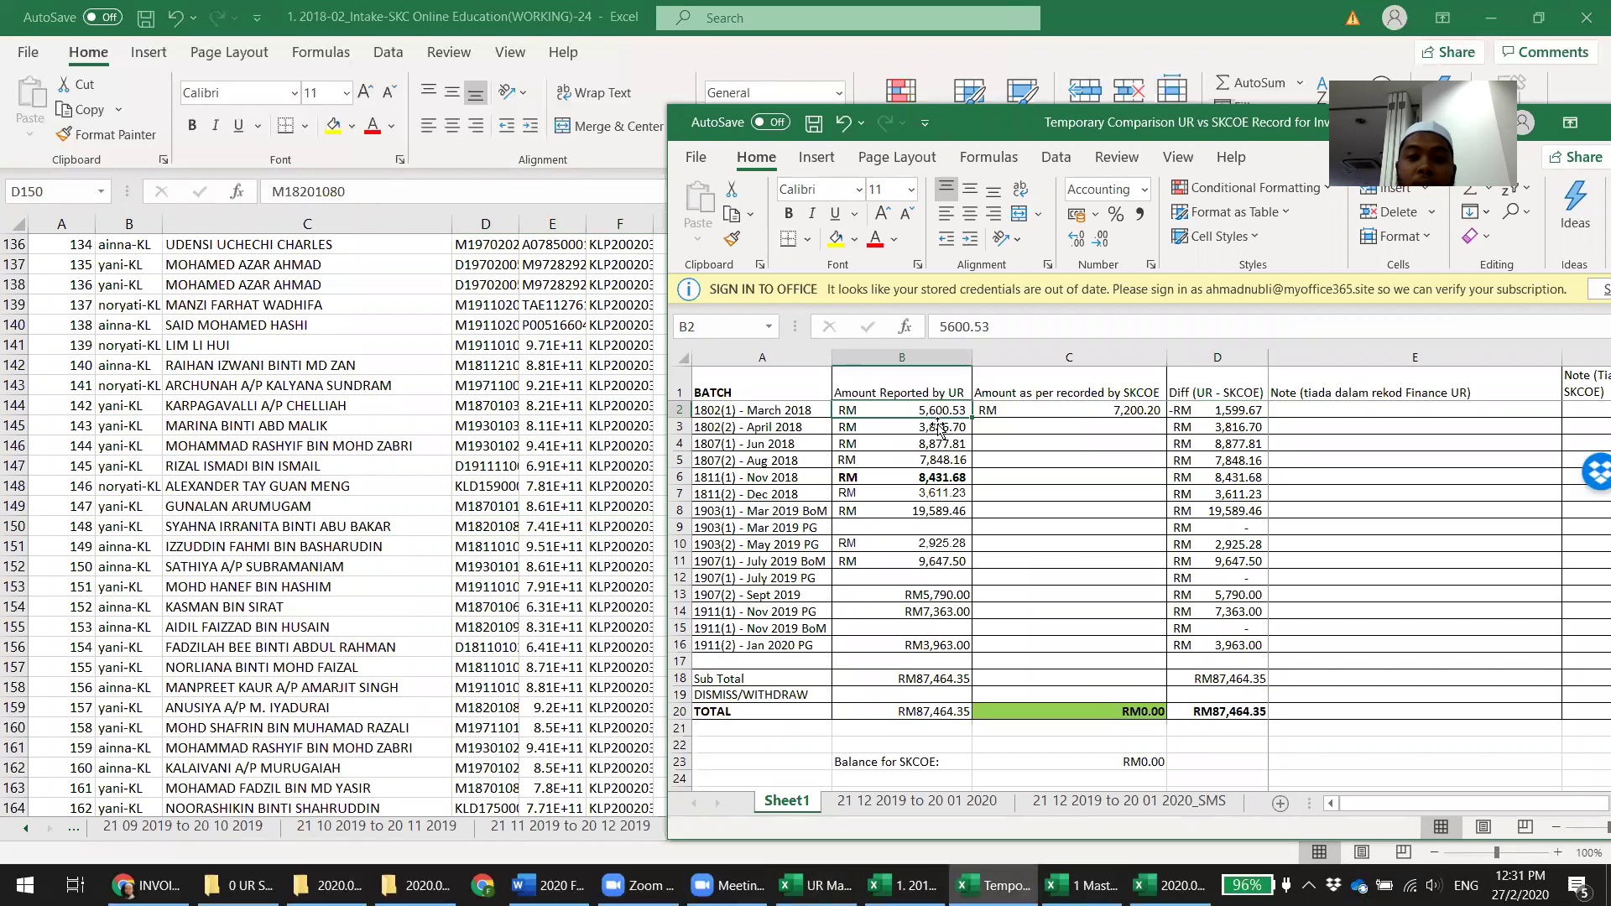
left_click(1083, 886)
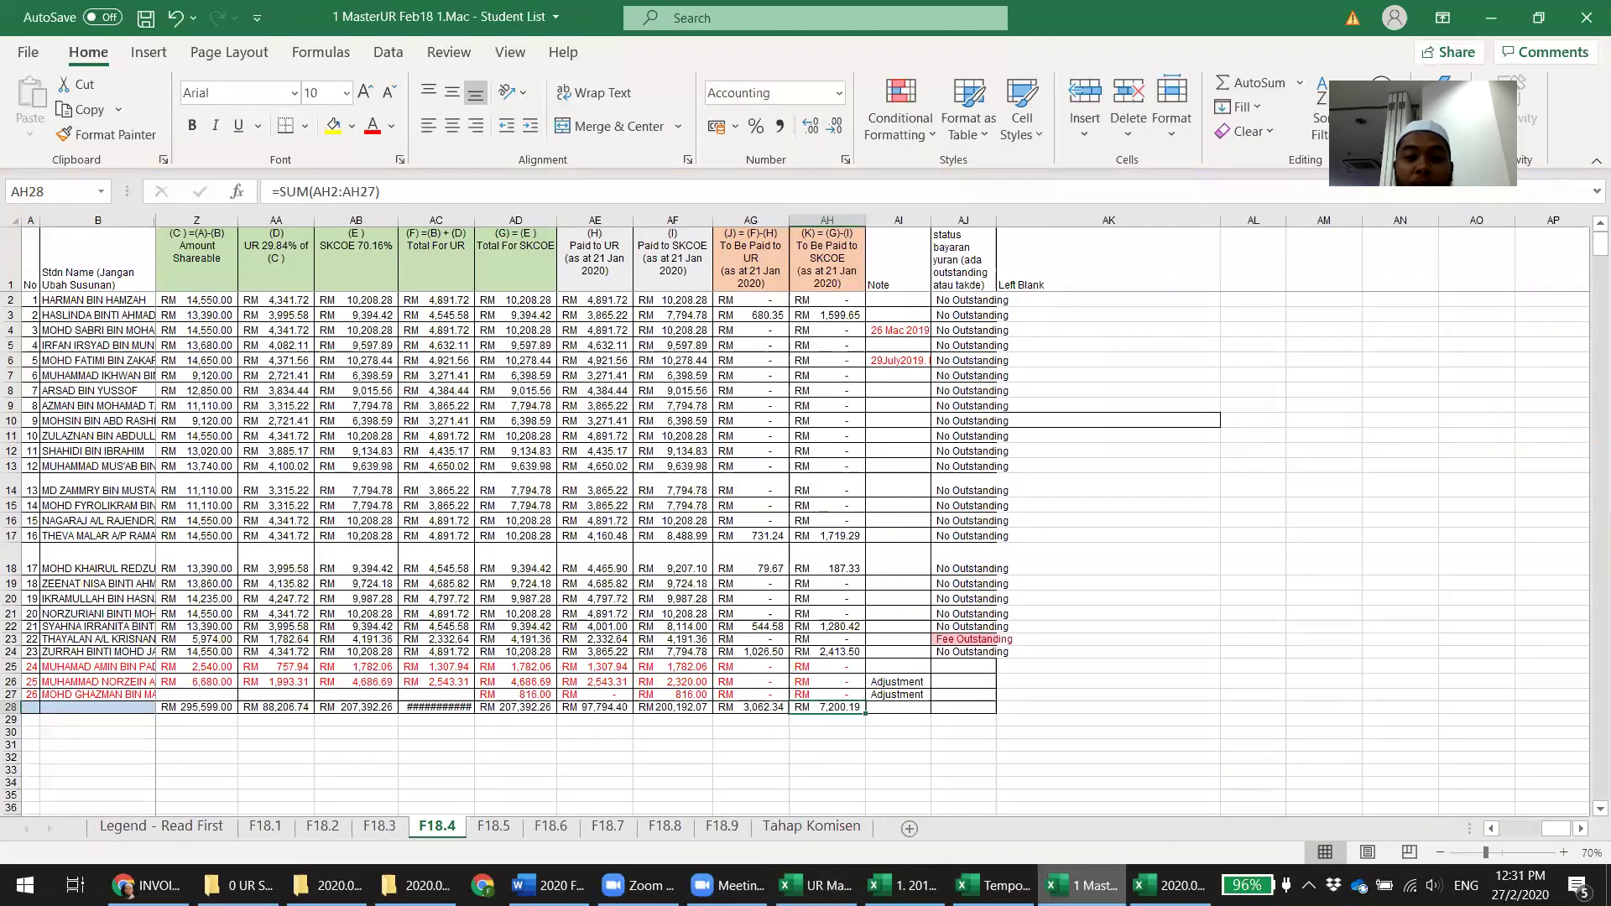
On sheet F18.2, clear the 1280 and 1000 amounts in C161:C162 for the invoice 24 receipts
left_click(325, 826)
left_click(493, 716)
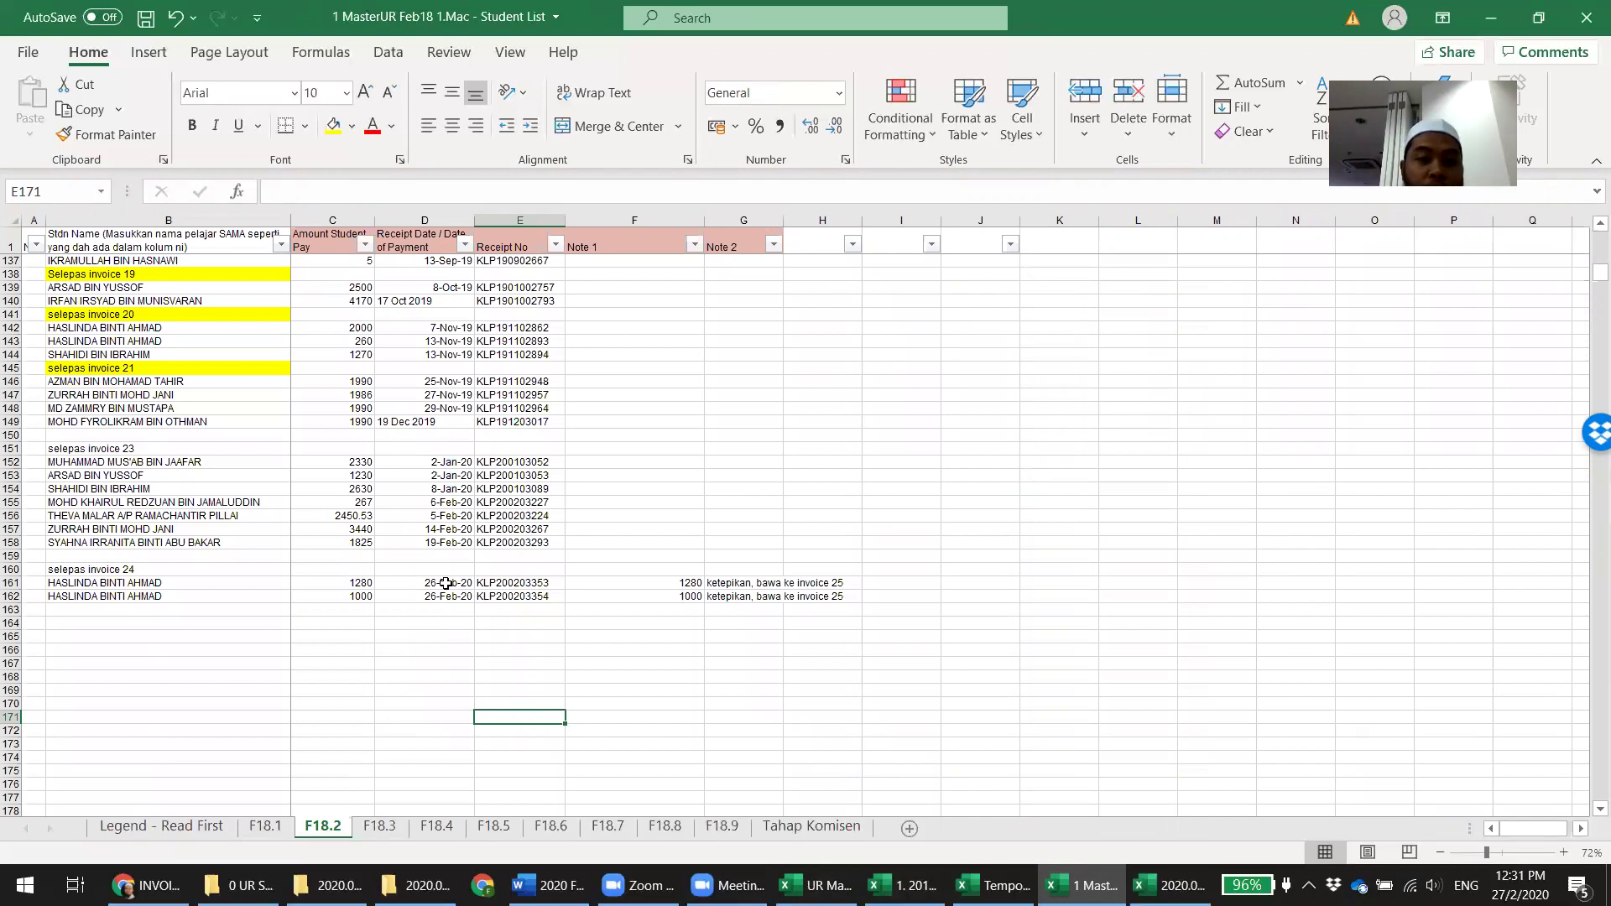
left_click(446, 583)
key("Up")
key("Up")
key("Up")
key("Up")
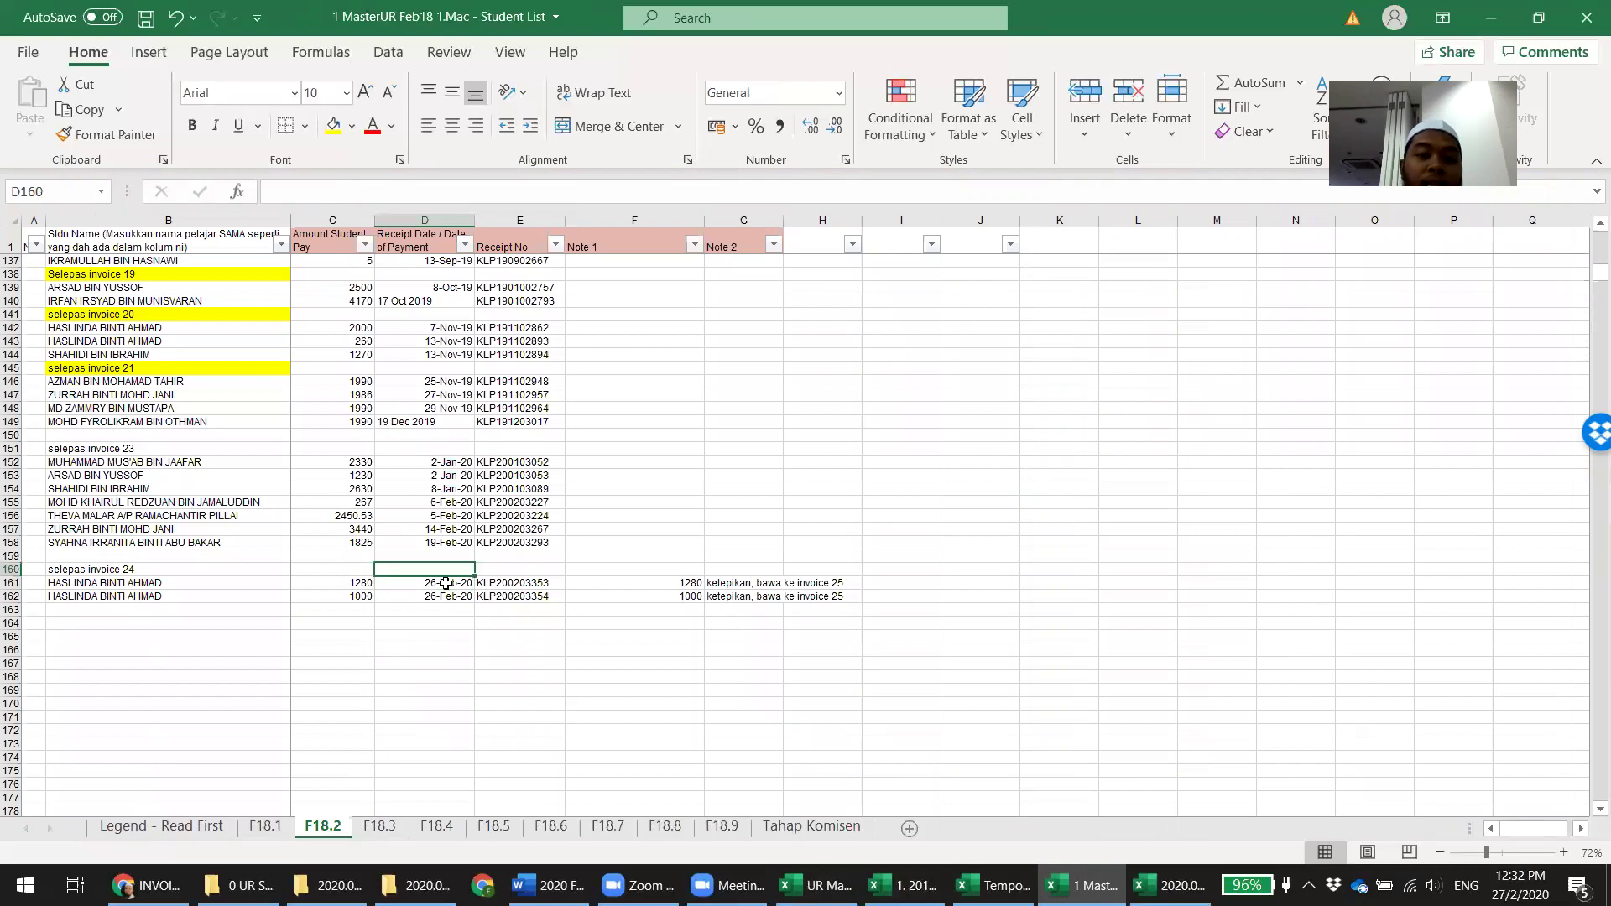
key("Down")
key("Down")
key("Down")
key("Down")
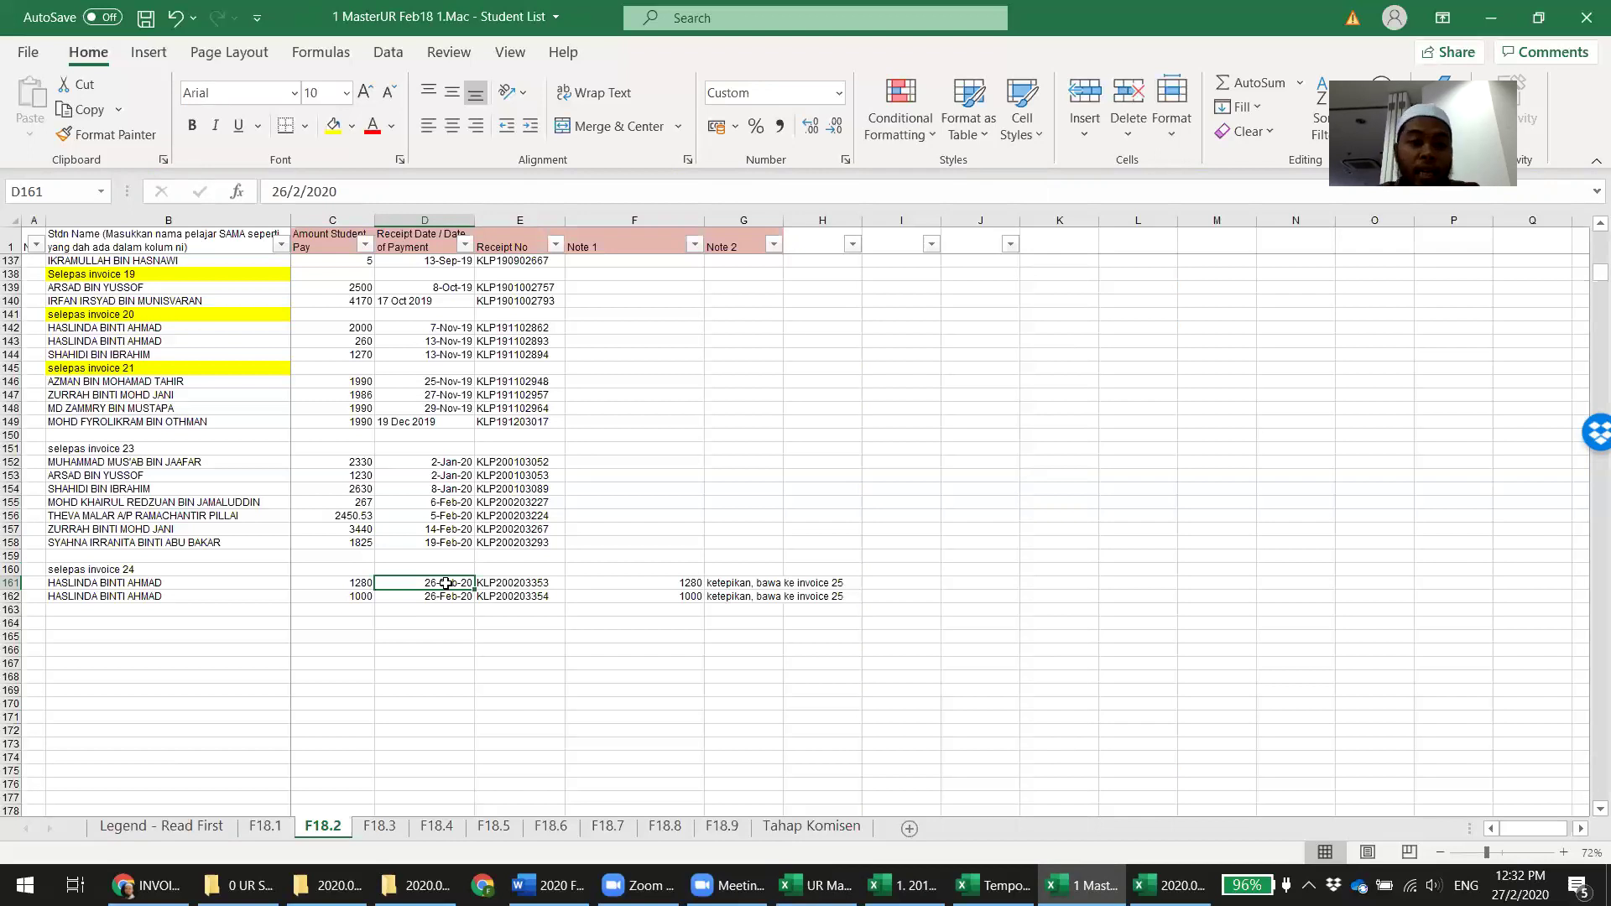
key("shift+Right")
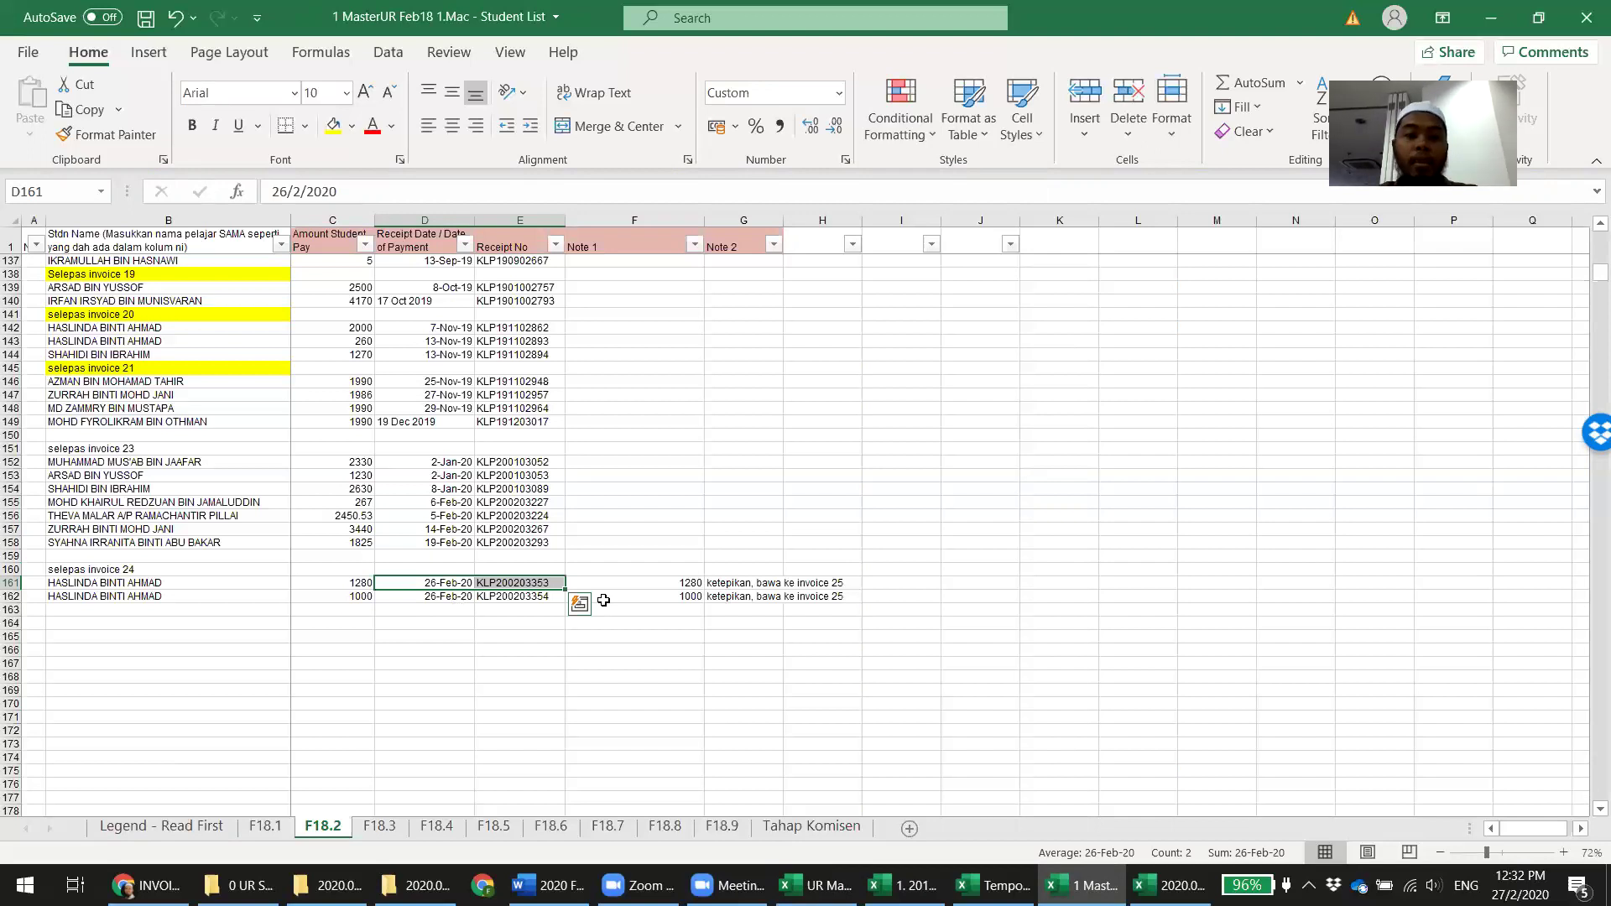
key("shift+Left")
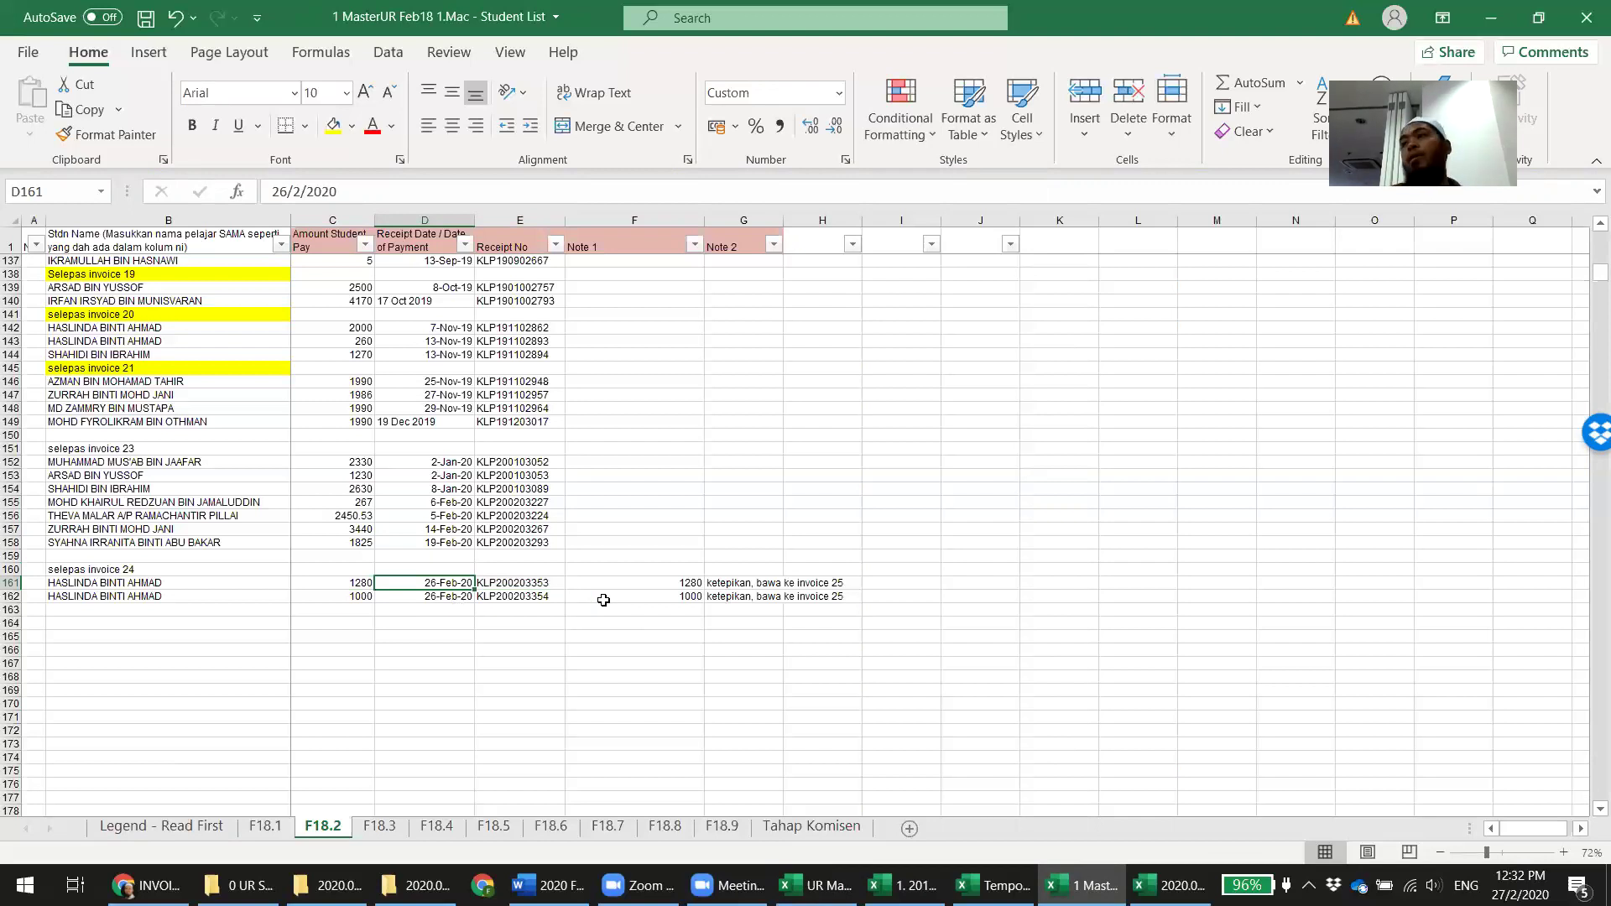
key("shift+Down")
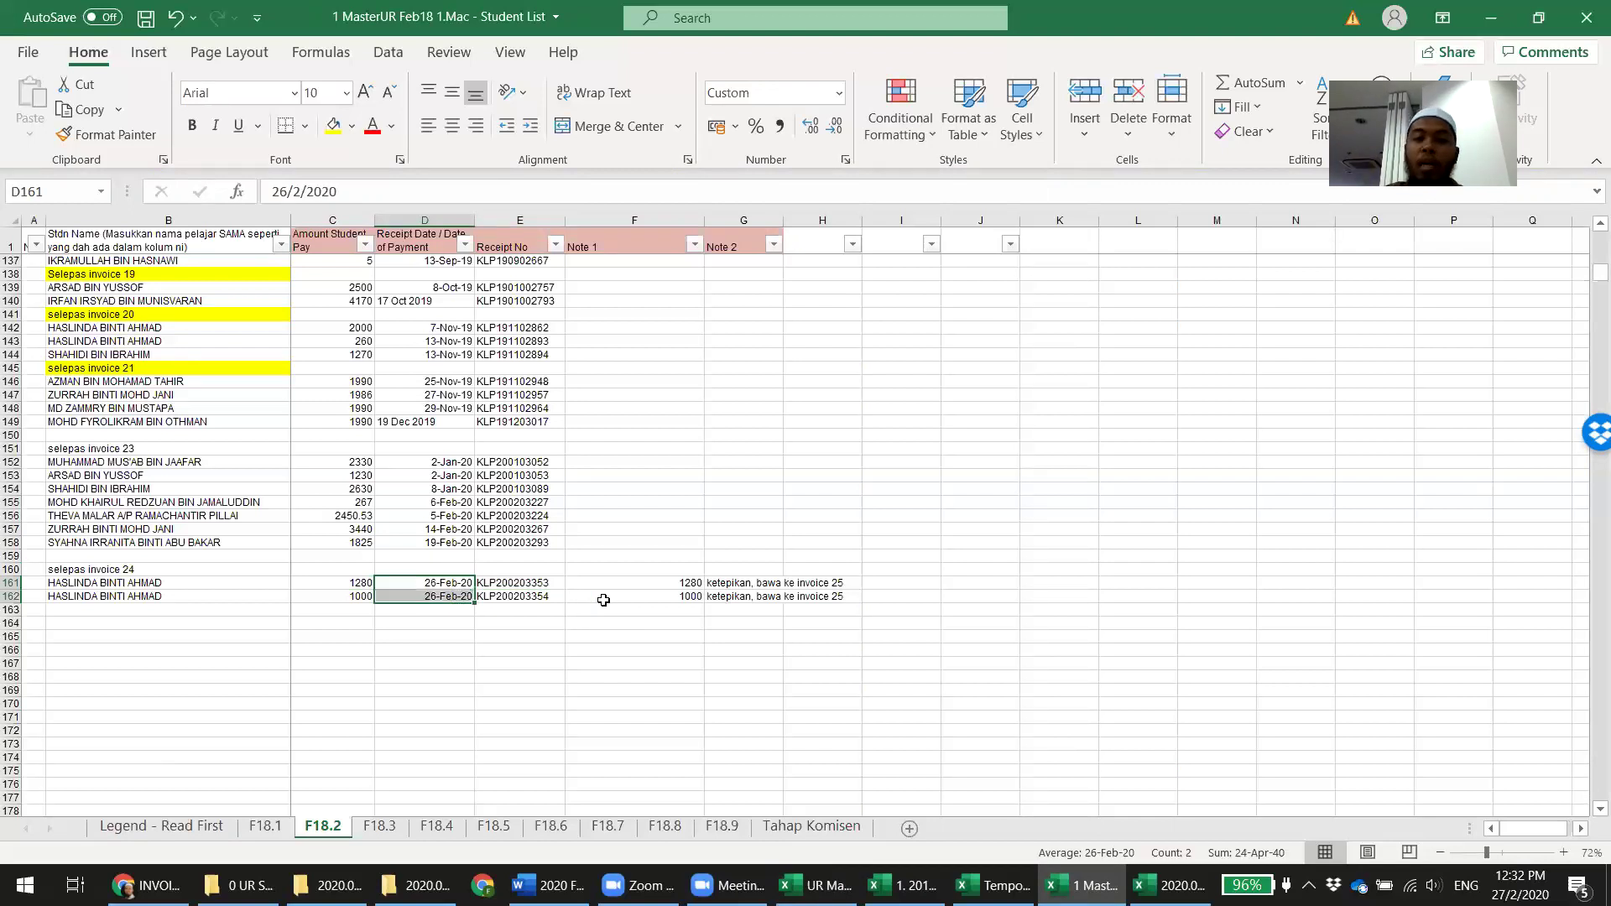
key("Left")
key("shift+Down")
key("Delete")
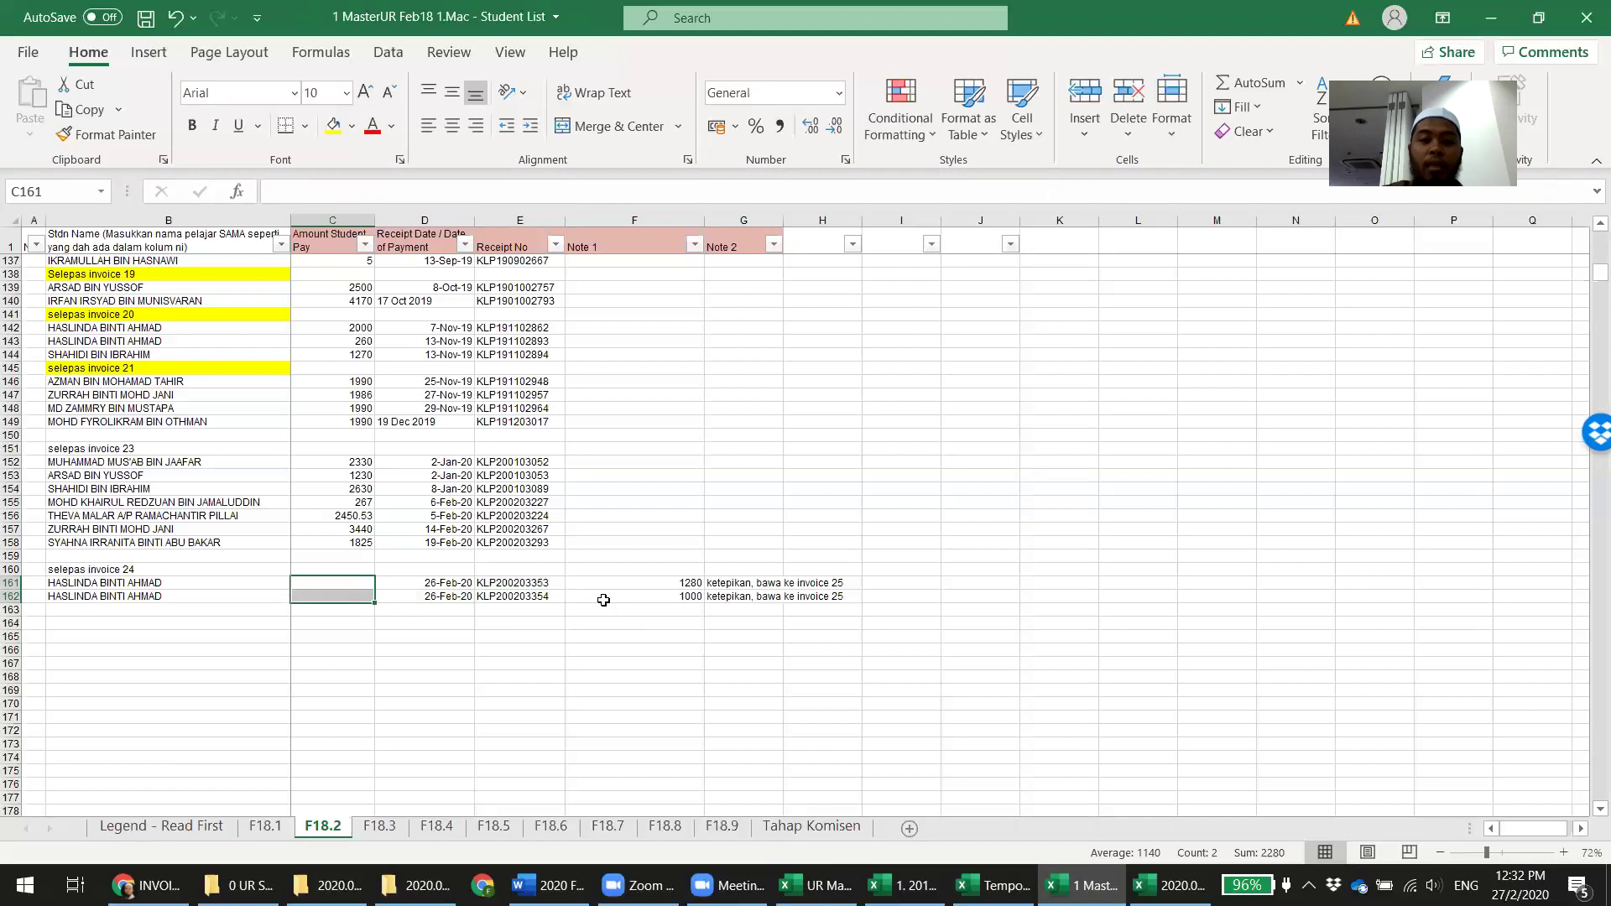
Save MasterUR Feb18 and check F18.4's 5,600.54 SKCOE total against the summary report
key("Right")
key("Right")
key("Right")
key("Right")
key("Left")
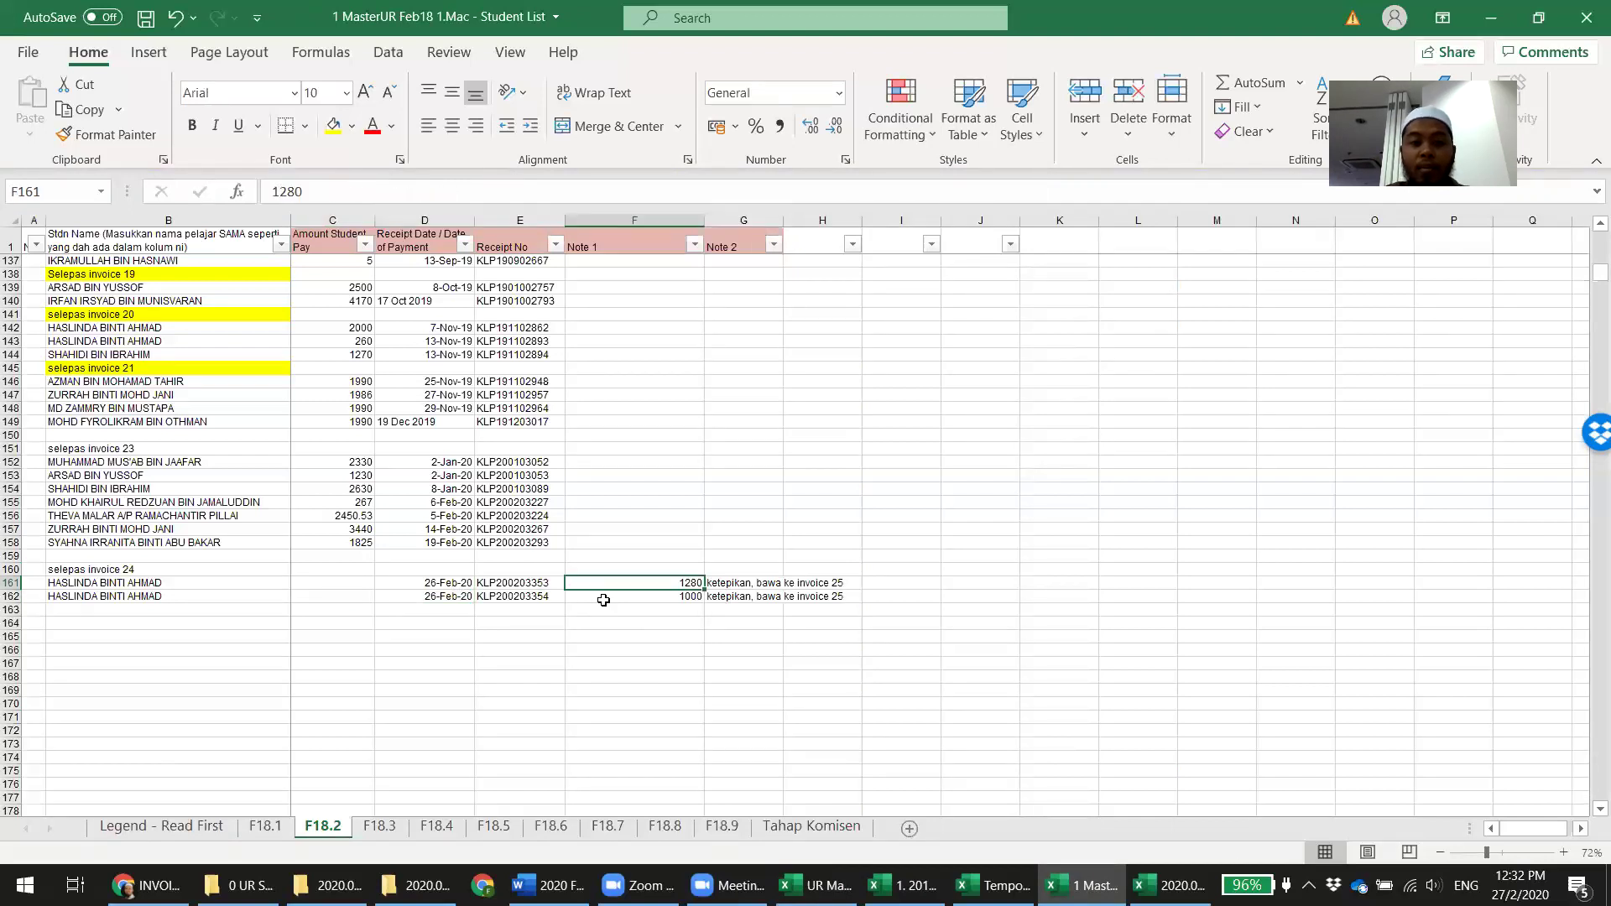
key("Left")
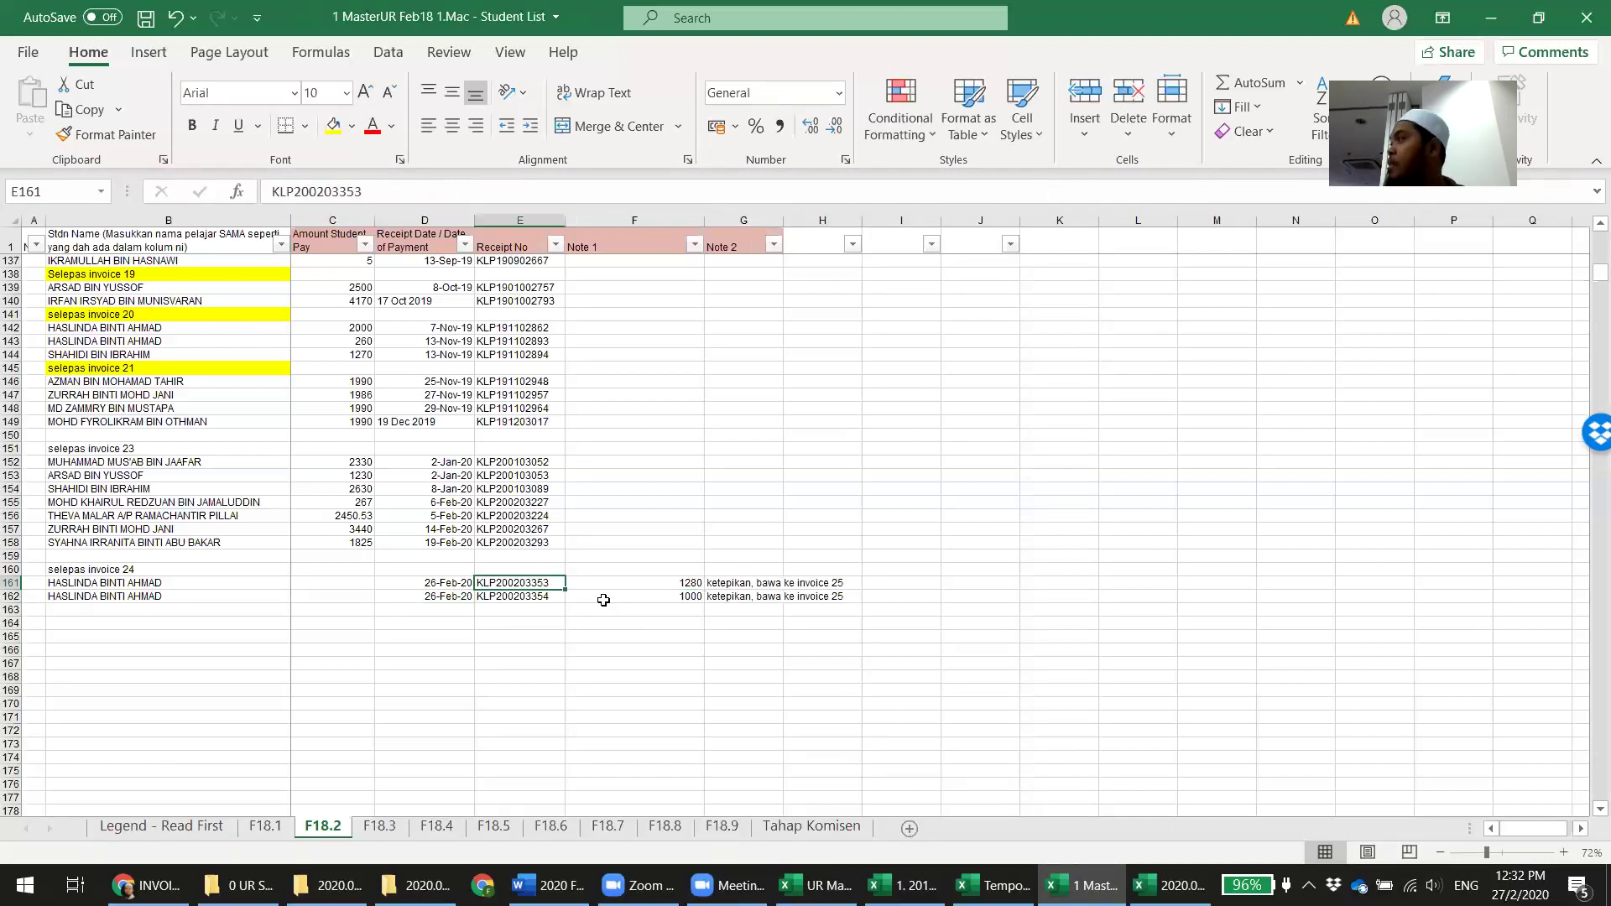
key("ctrl+s")
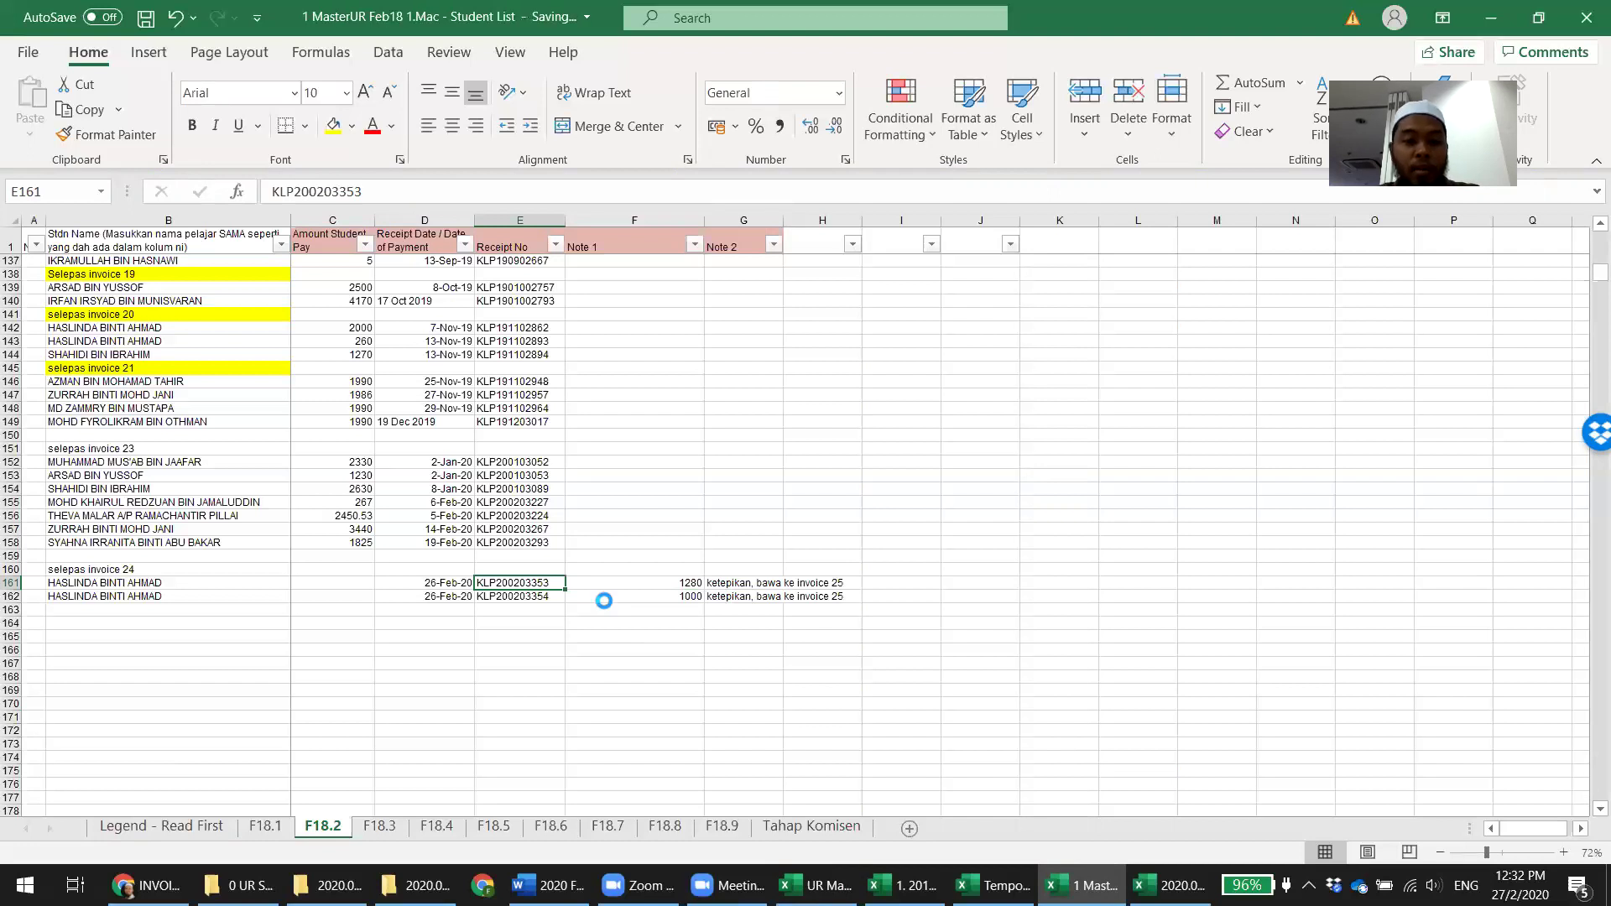
left_click(436, 828)
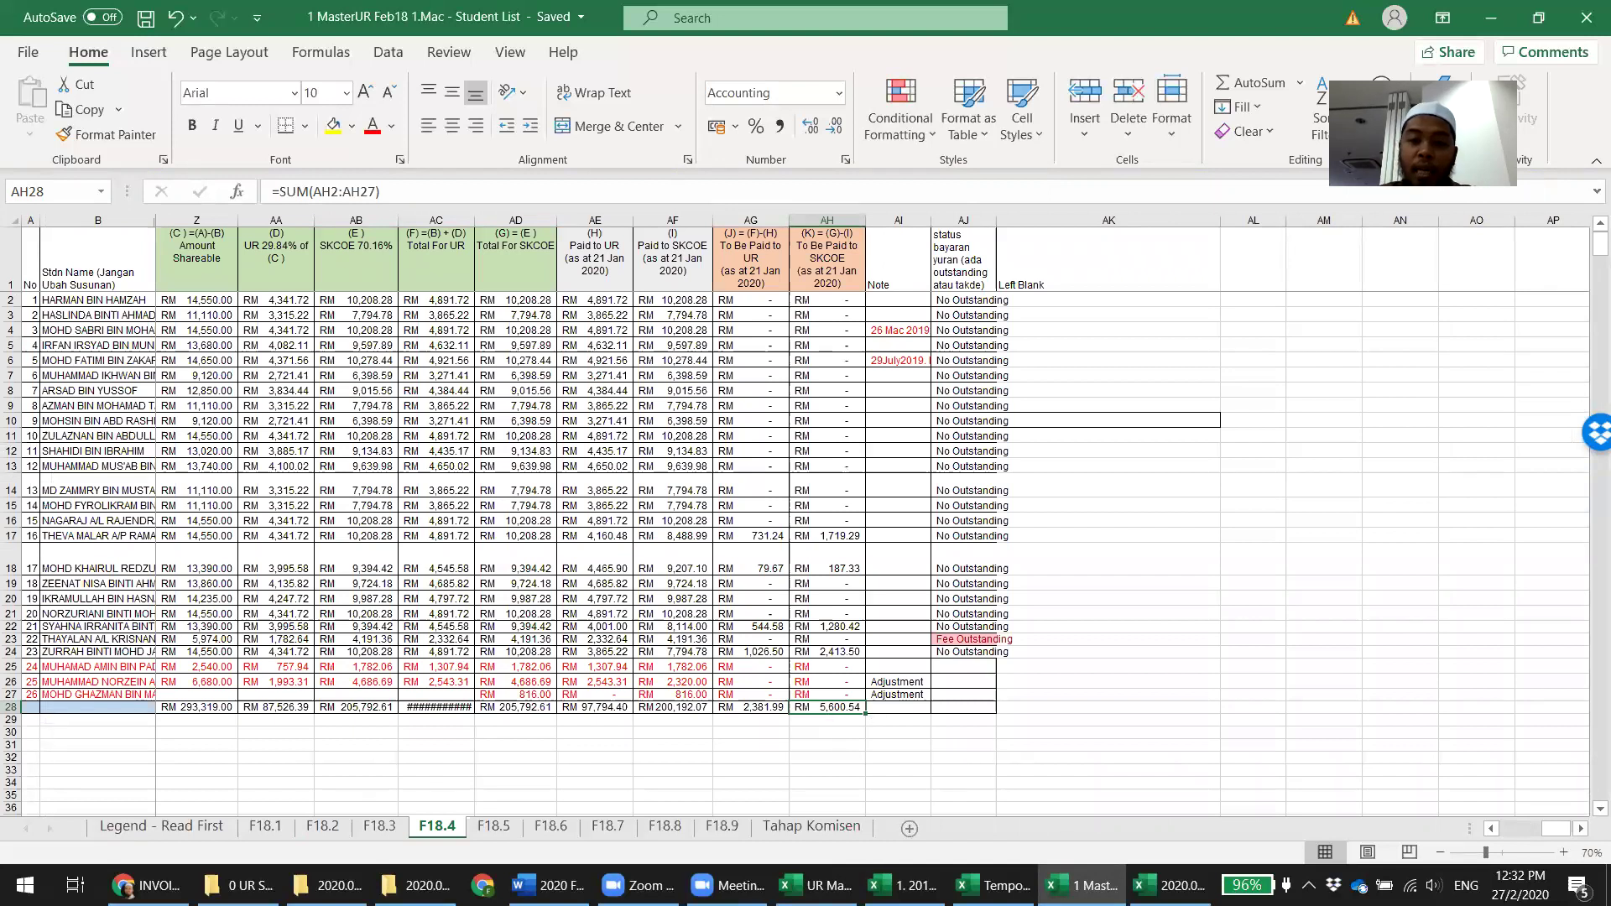
left_click(818, 885)
left_click(190, 527)
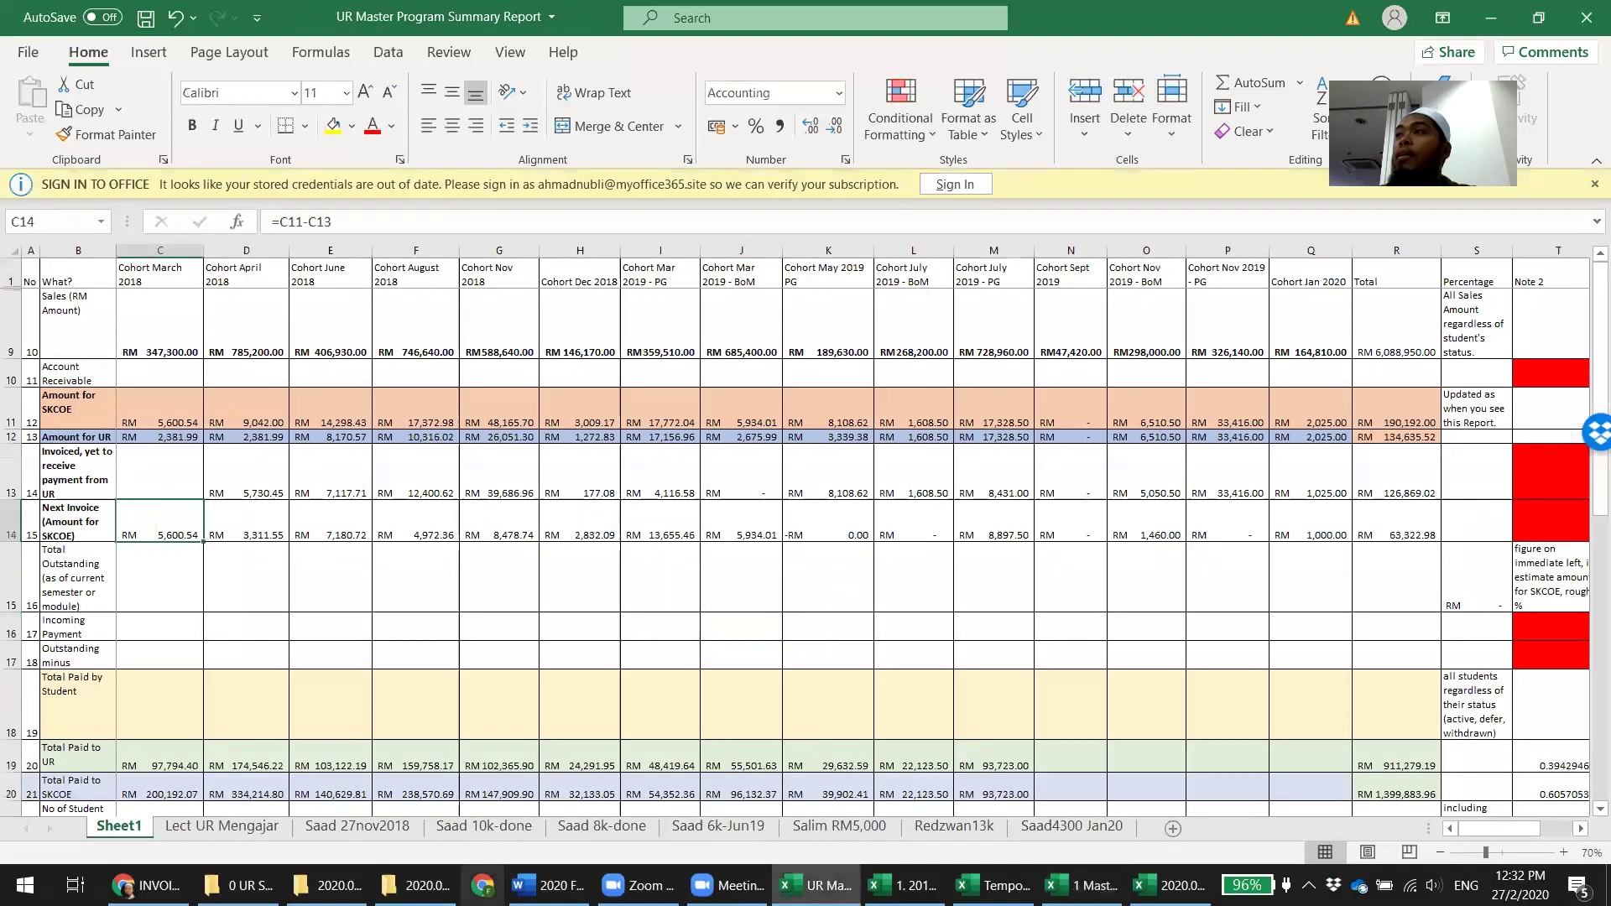
Close the Invoice SKCOE UR 23 attachment workbook
mouse_move(995, 885)
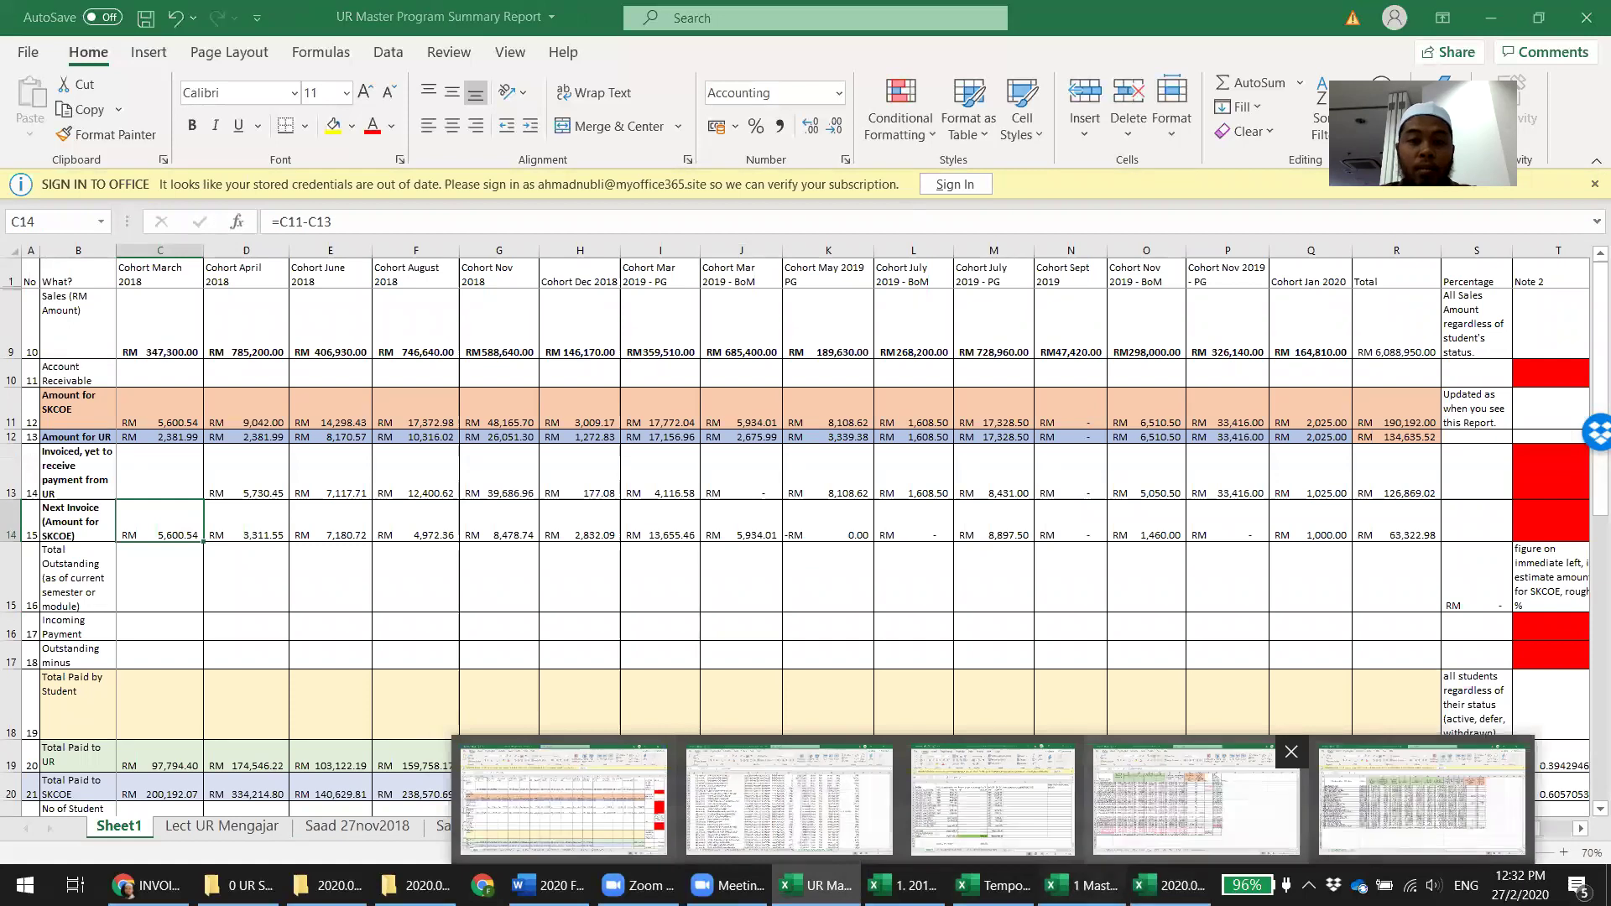
left_click(1423, 802)
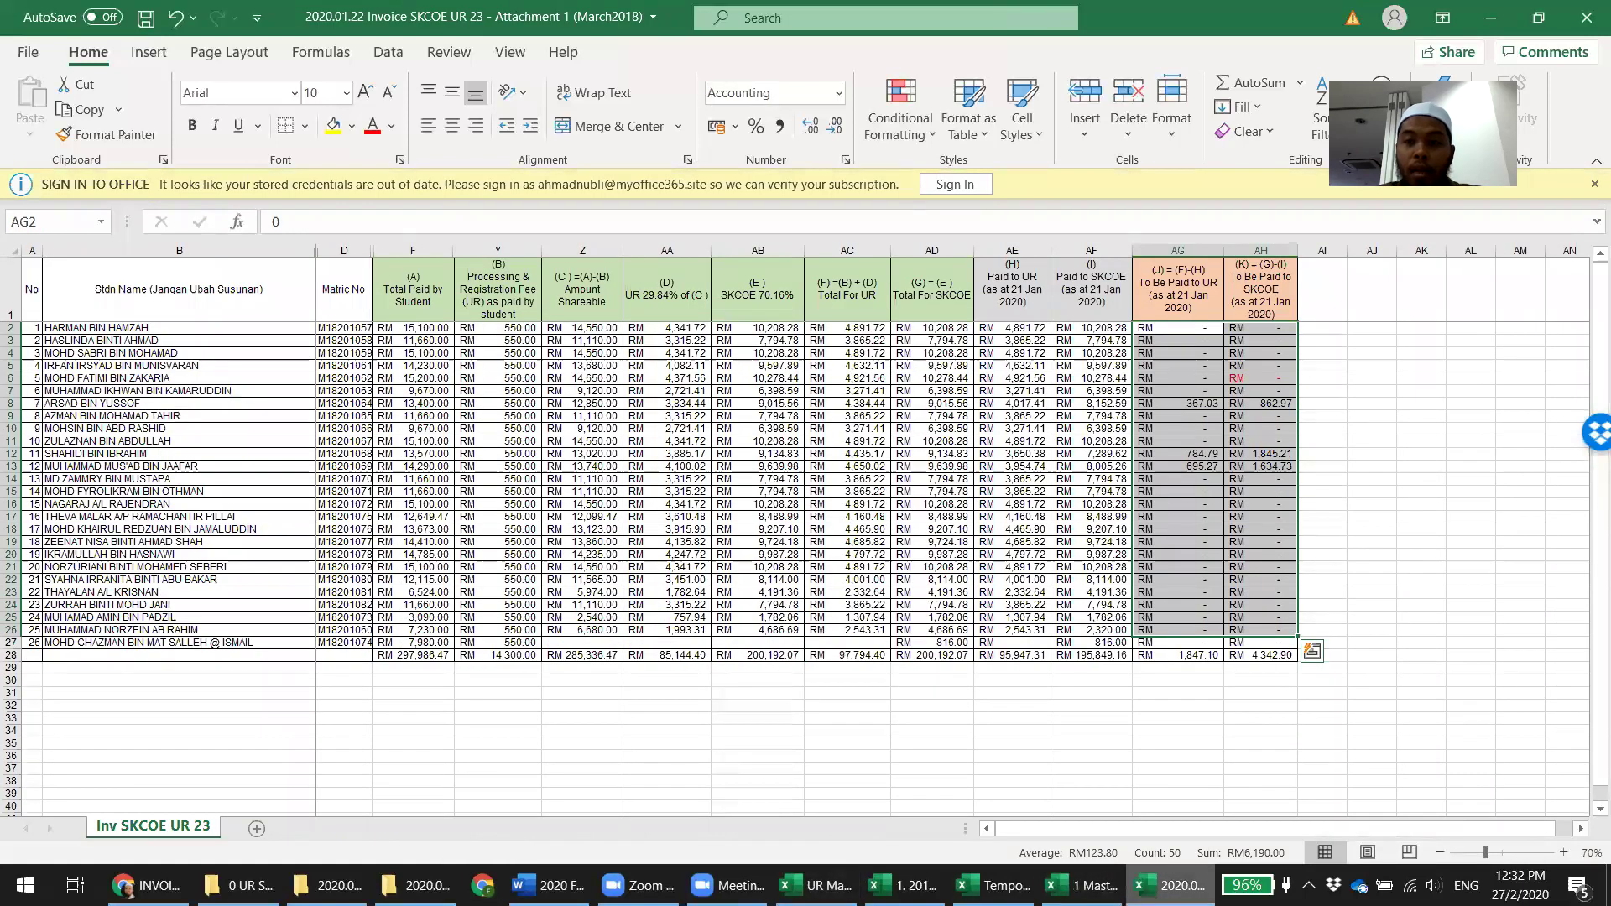
left_click(1587, 11)
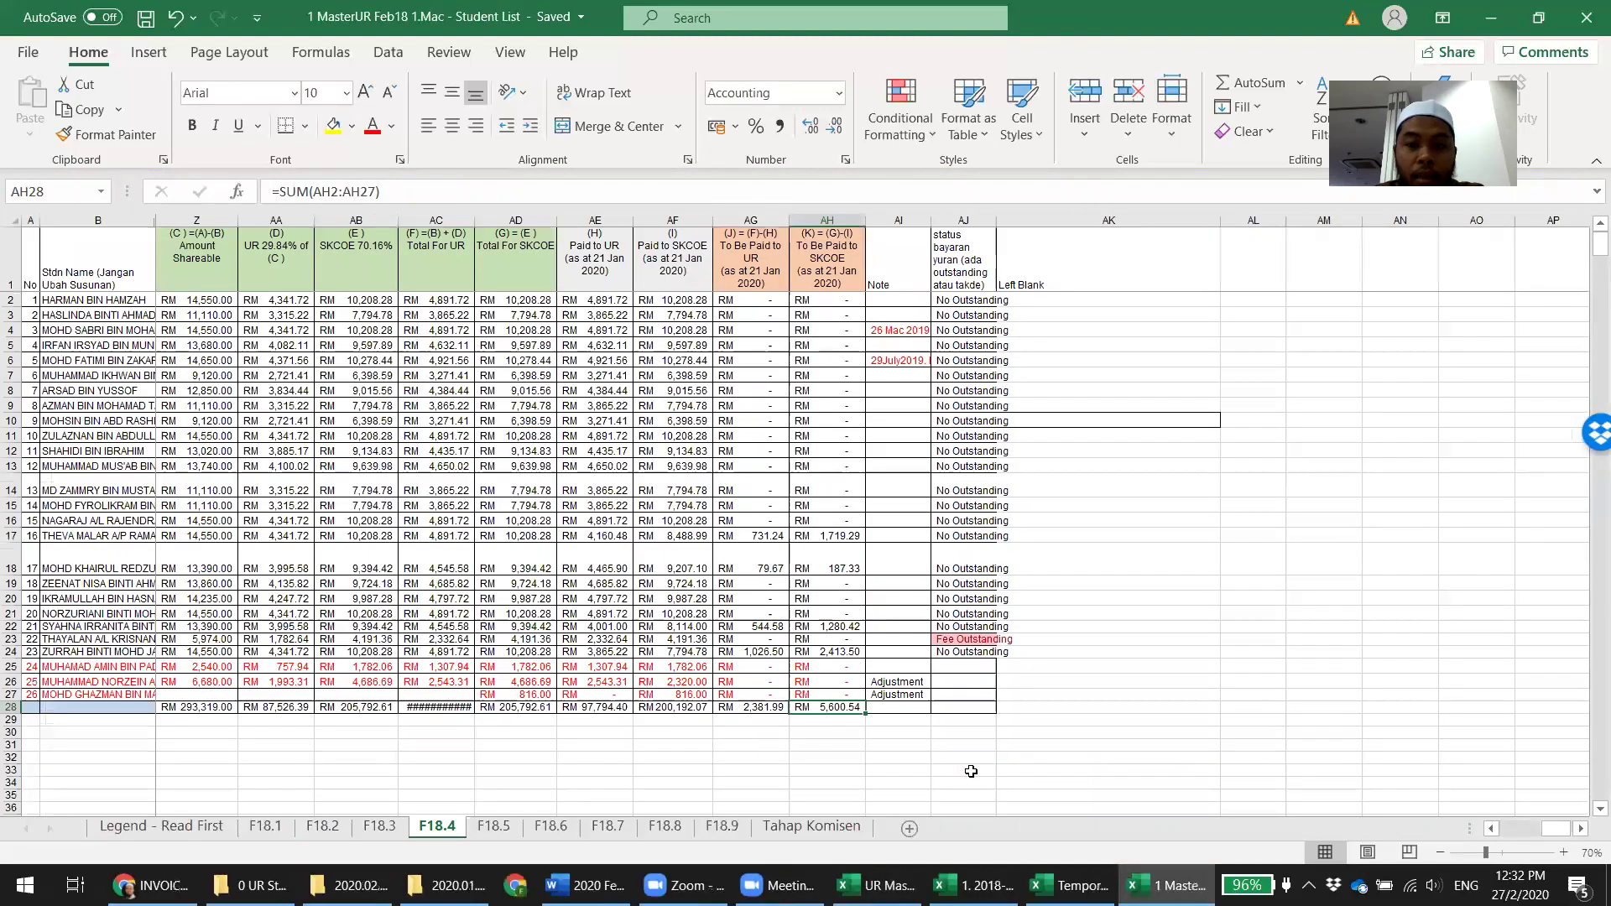
Review F18.4's row 17 UR share and SKCOE total formulas, then bring up the Temporary Comparison workbook
left_click(834, 755)
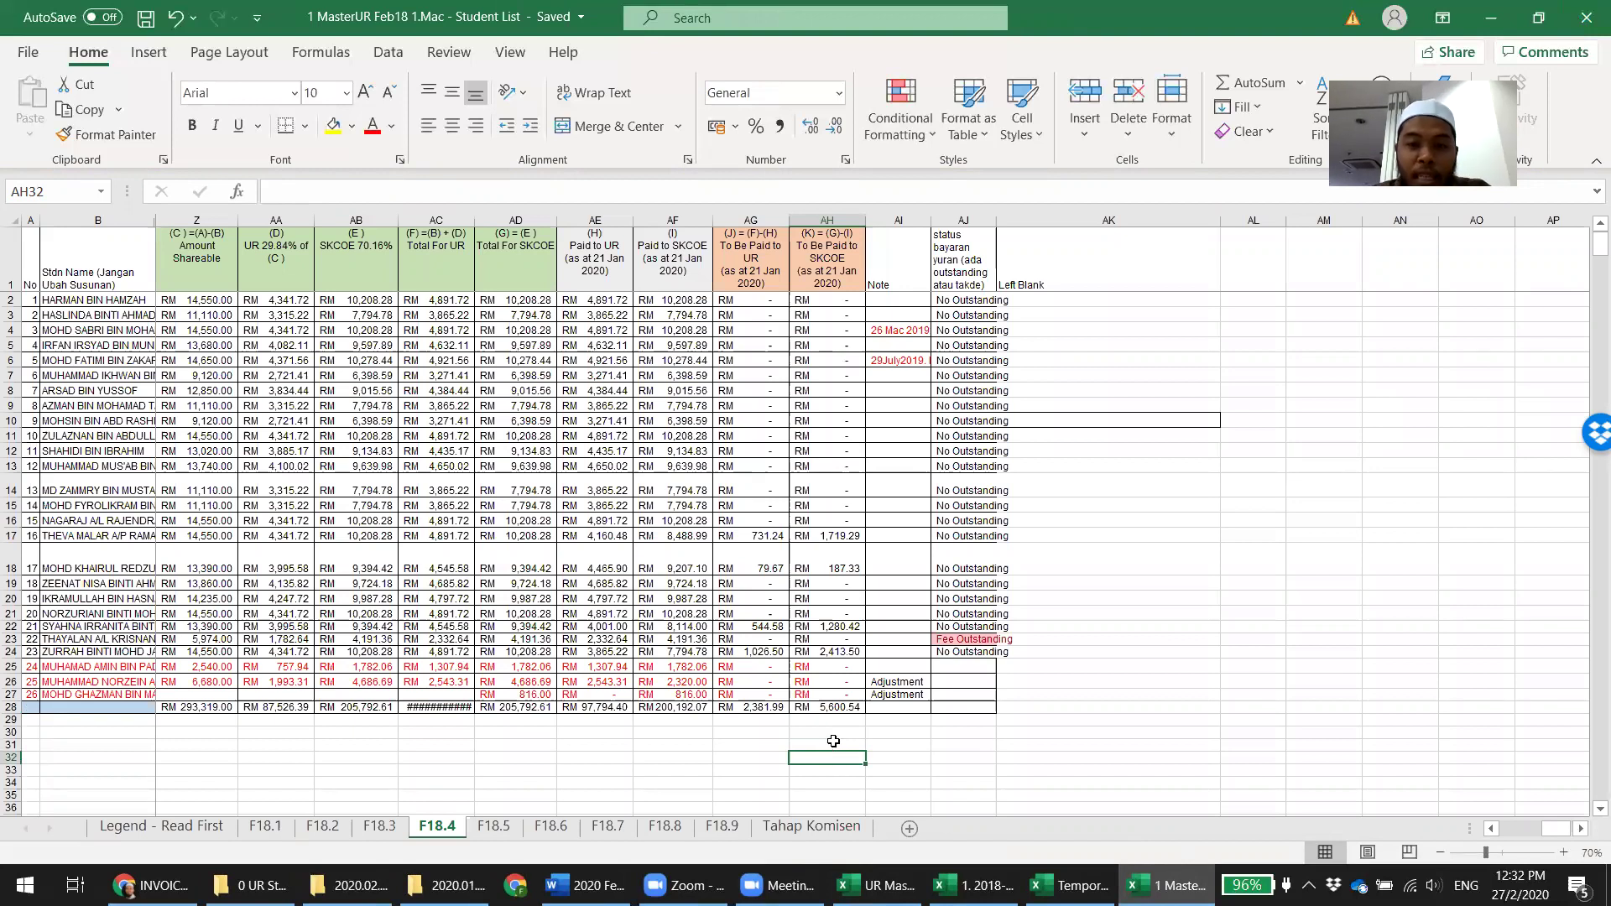
left_click(770, 534)
key("Left")
key("Left")
key("Left")
key("Left")
key("Left")
key("Left")
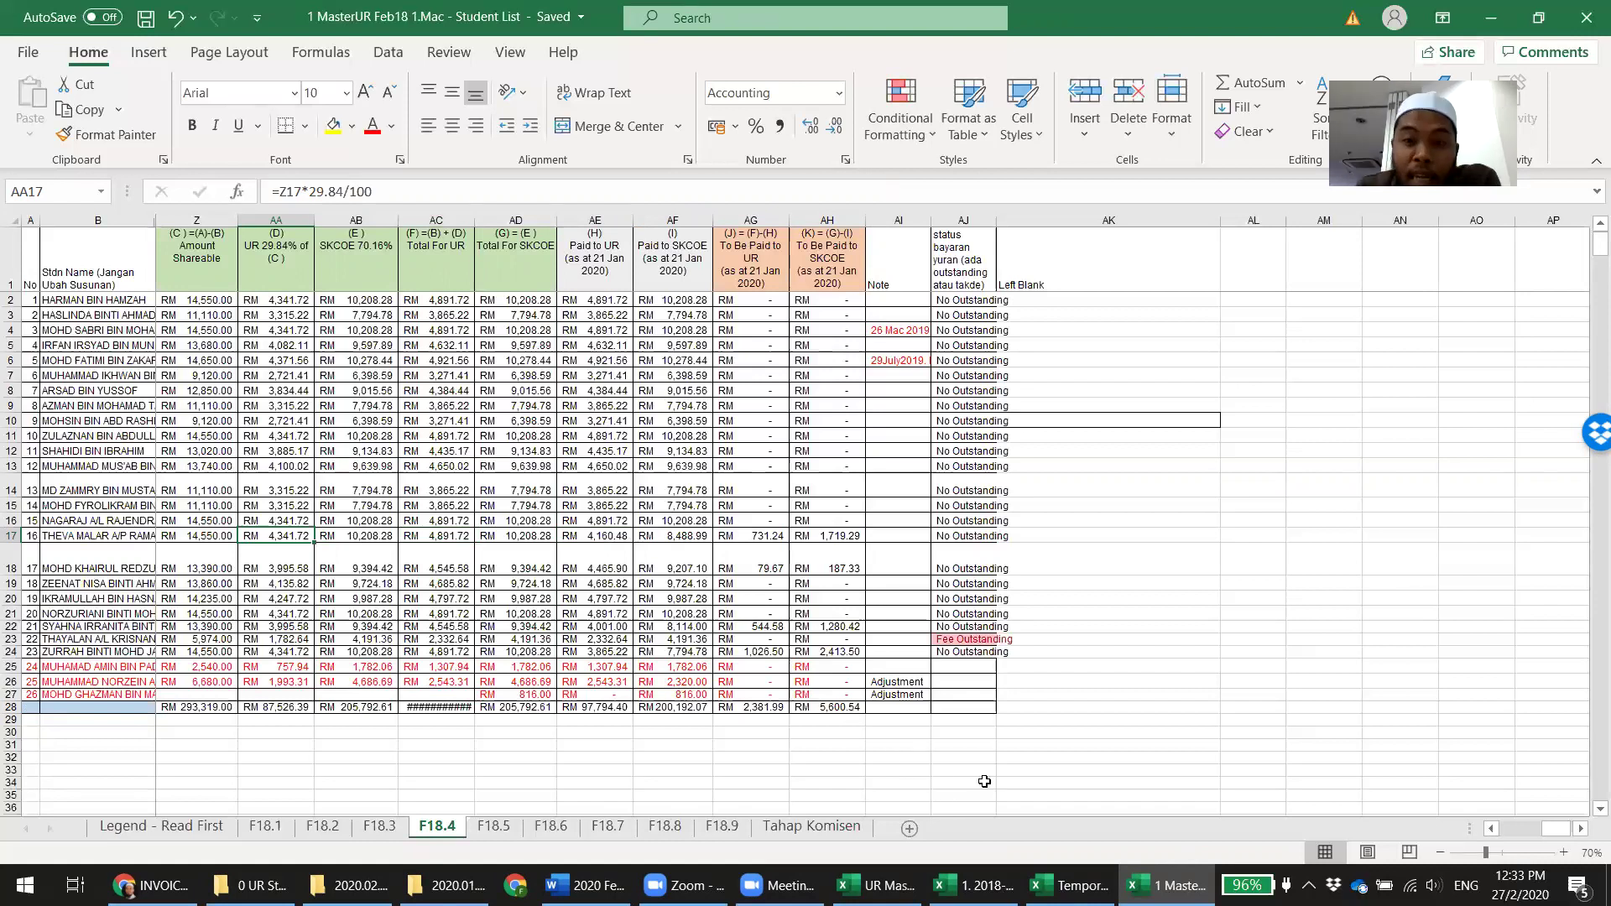
left_click(842, 707)
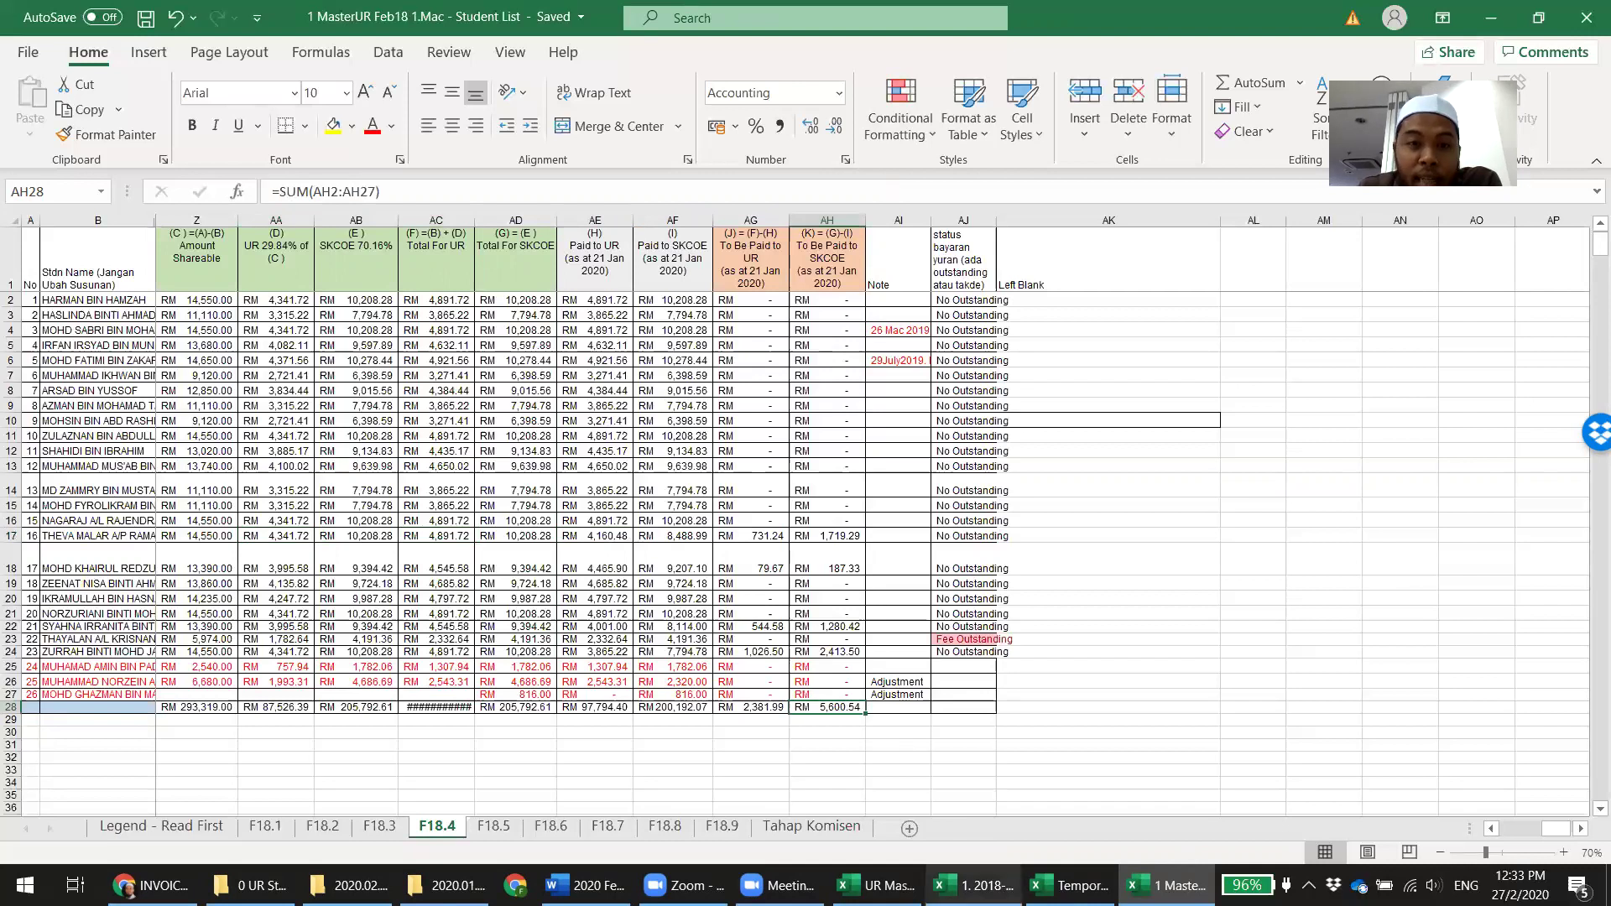
key("ctrl+Tab")
key("ctrl+Tab")
key("ctrl+Tab")
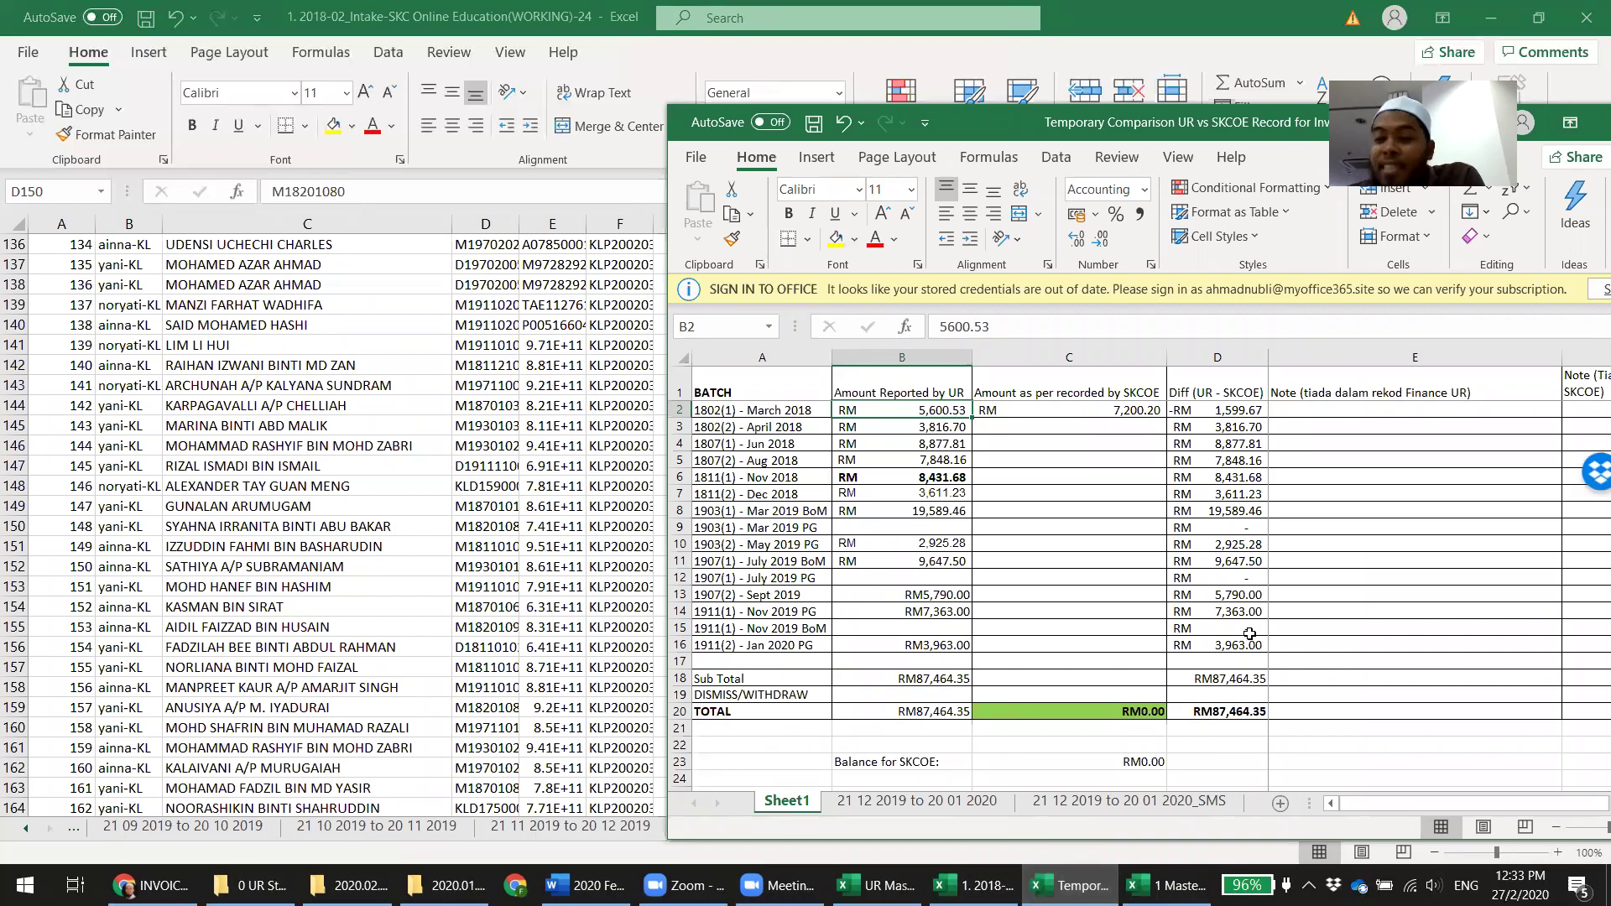
Enter 5,600.54 as the March 2018 SKCOE amount in C2 and check the D2 difference
left_click(1141, 882)
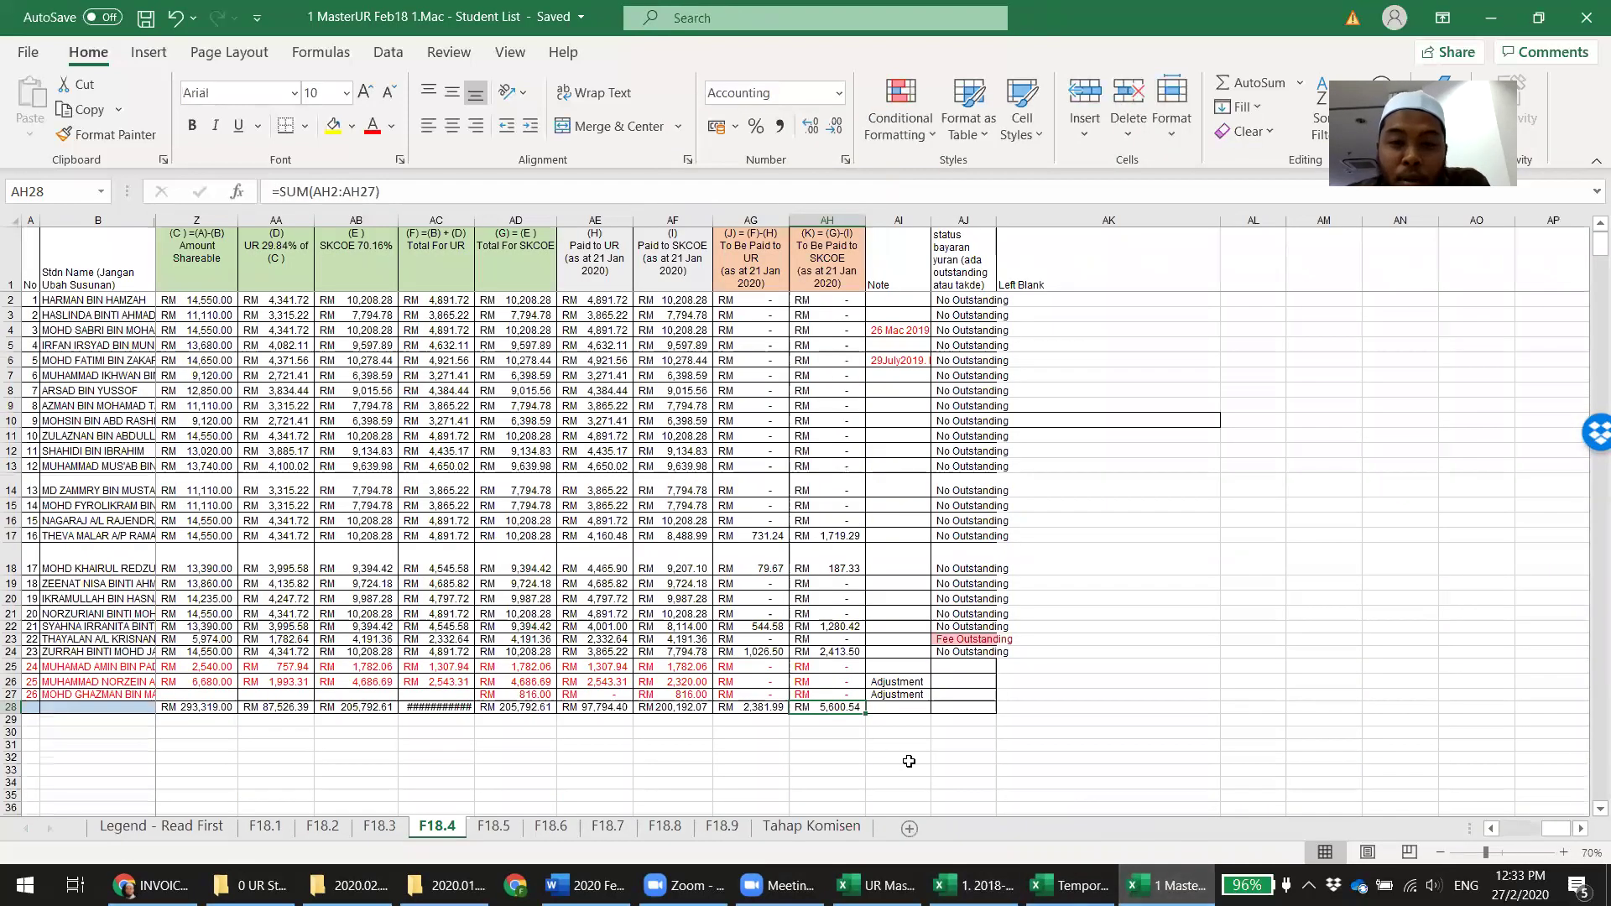
left_click(1070, 885)
left_click(1086, 410)
type("5,600.54")
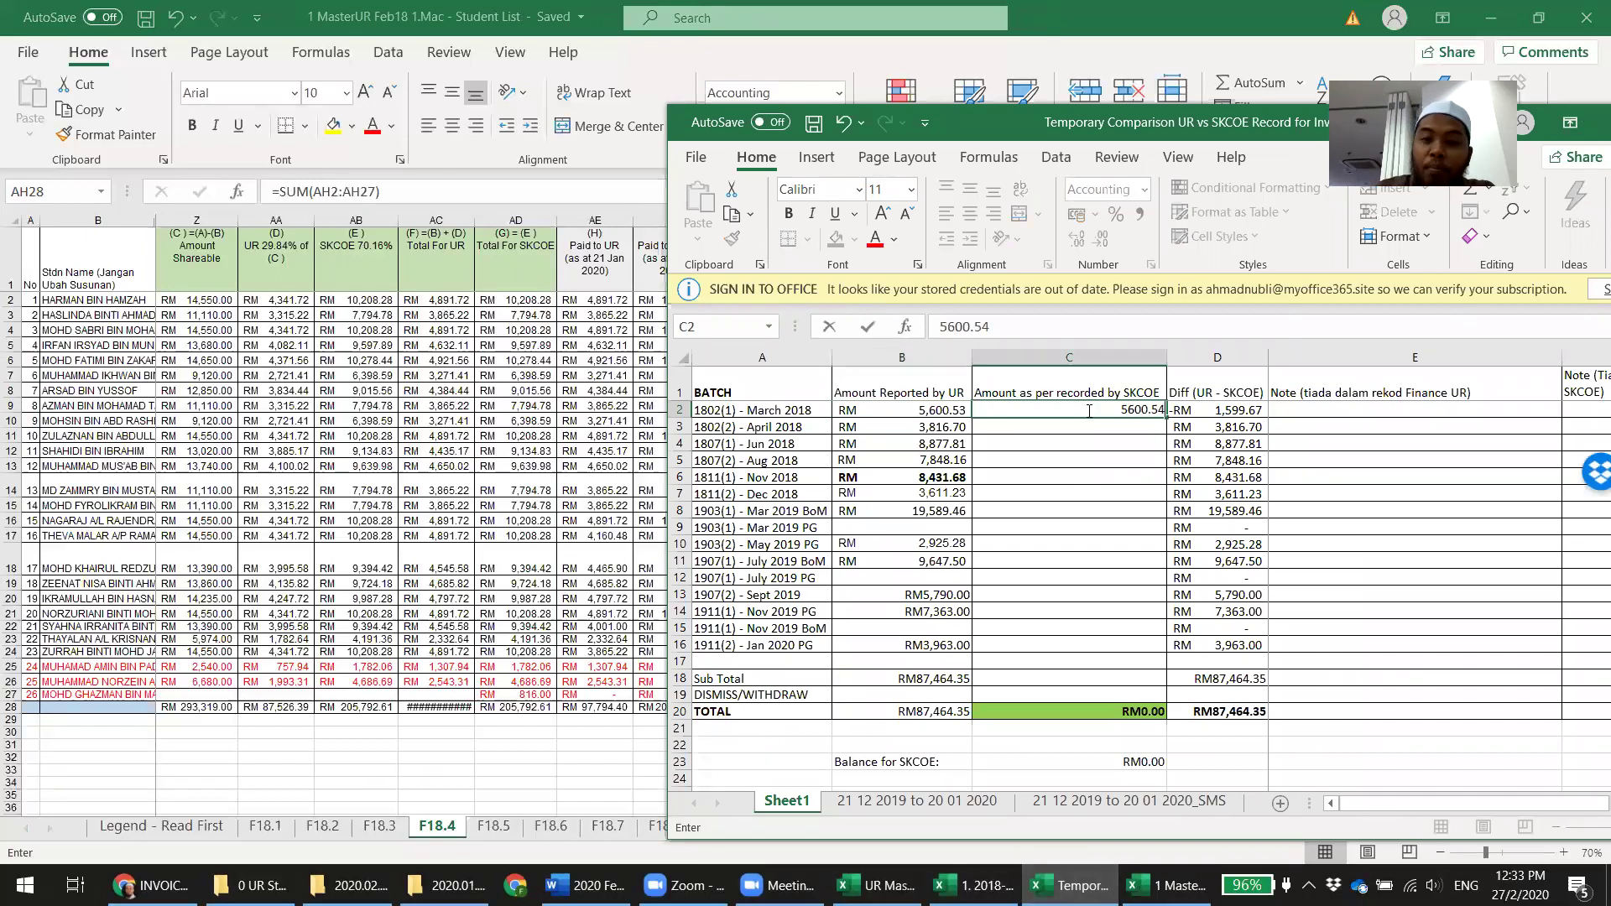
key("Return")
key("Right")
key("Up")
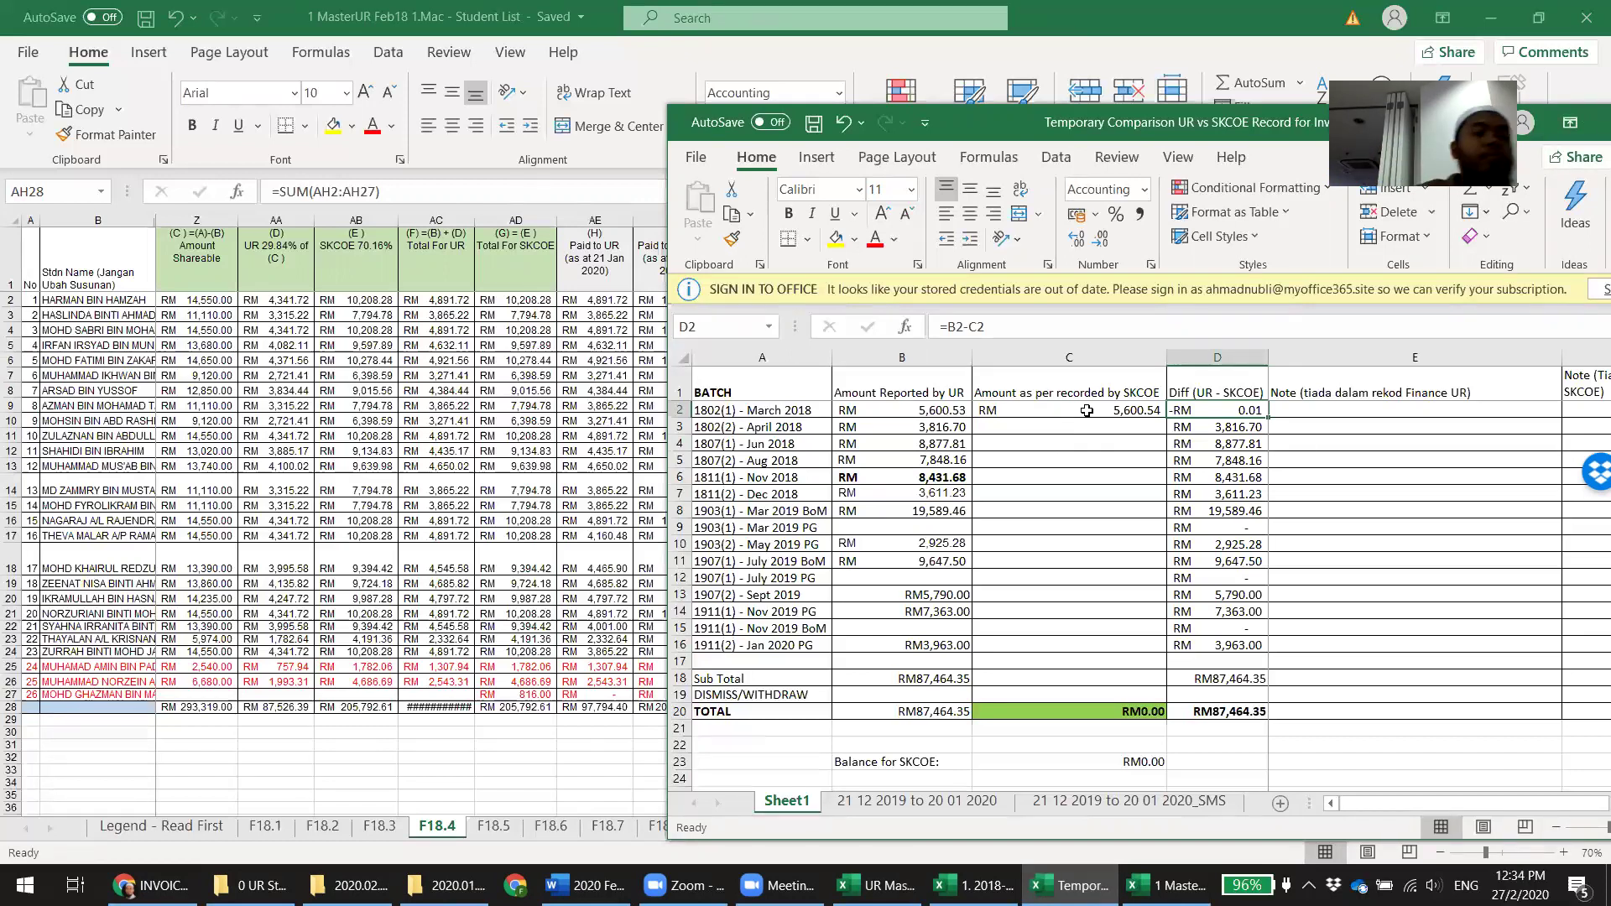
Review the March 2018 amounts, maximize the comparison workbook, and go to the Invoice 24 folder
left_click(1310, 417)
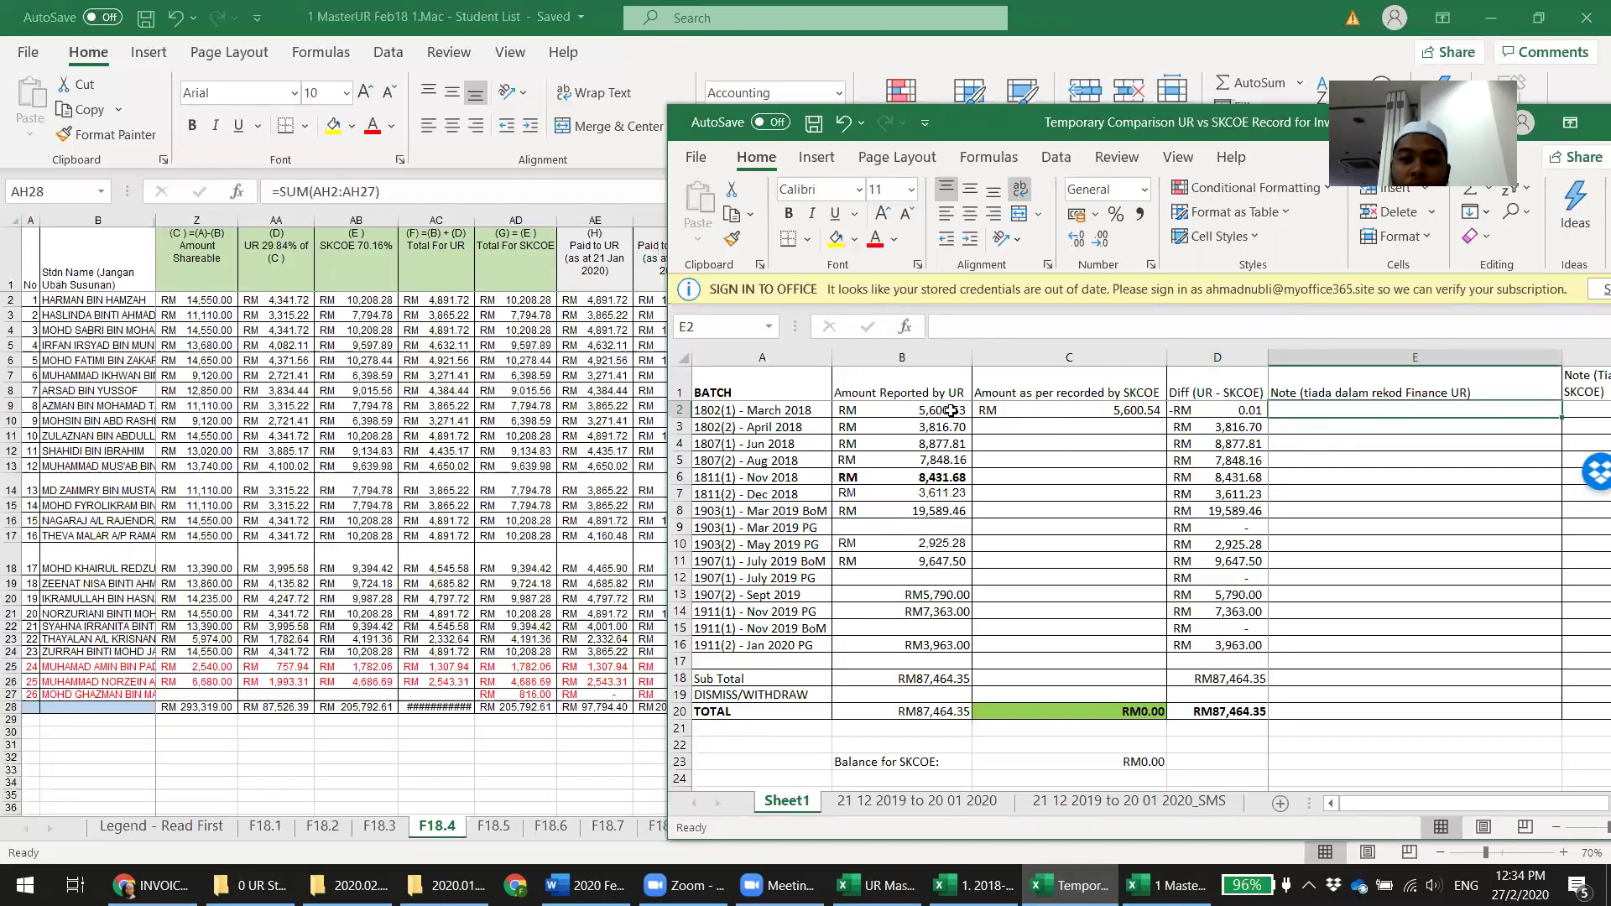
left_click_drag(946, 410, 1124, 411)
key("alt+Tab")
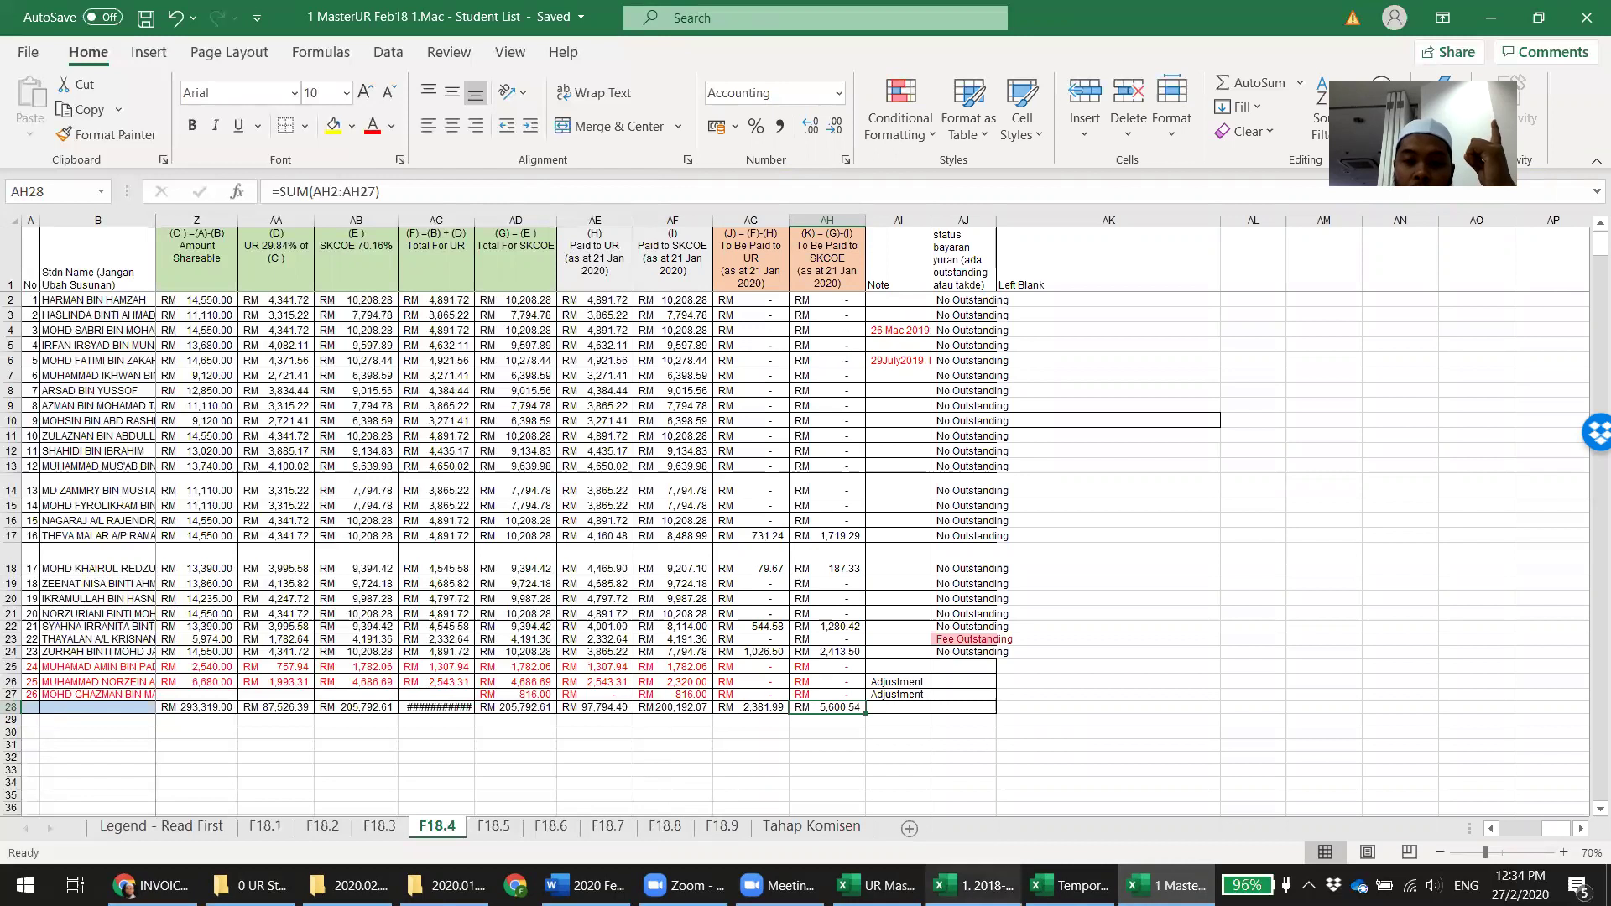
left_click(1070, 886)
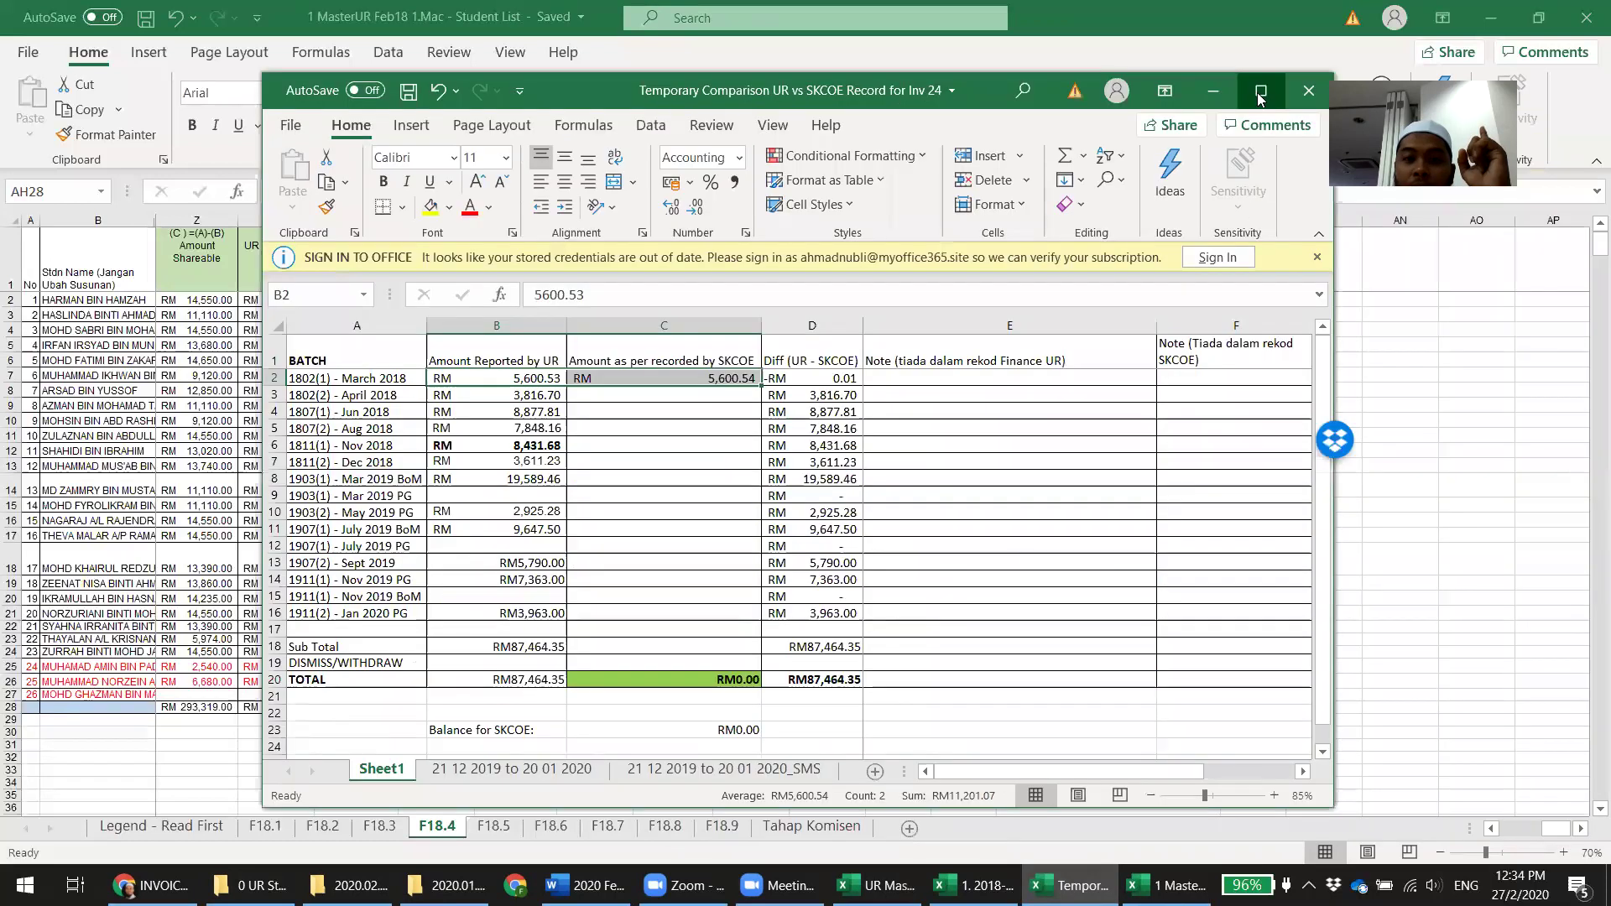
left_click(1261, 98)
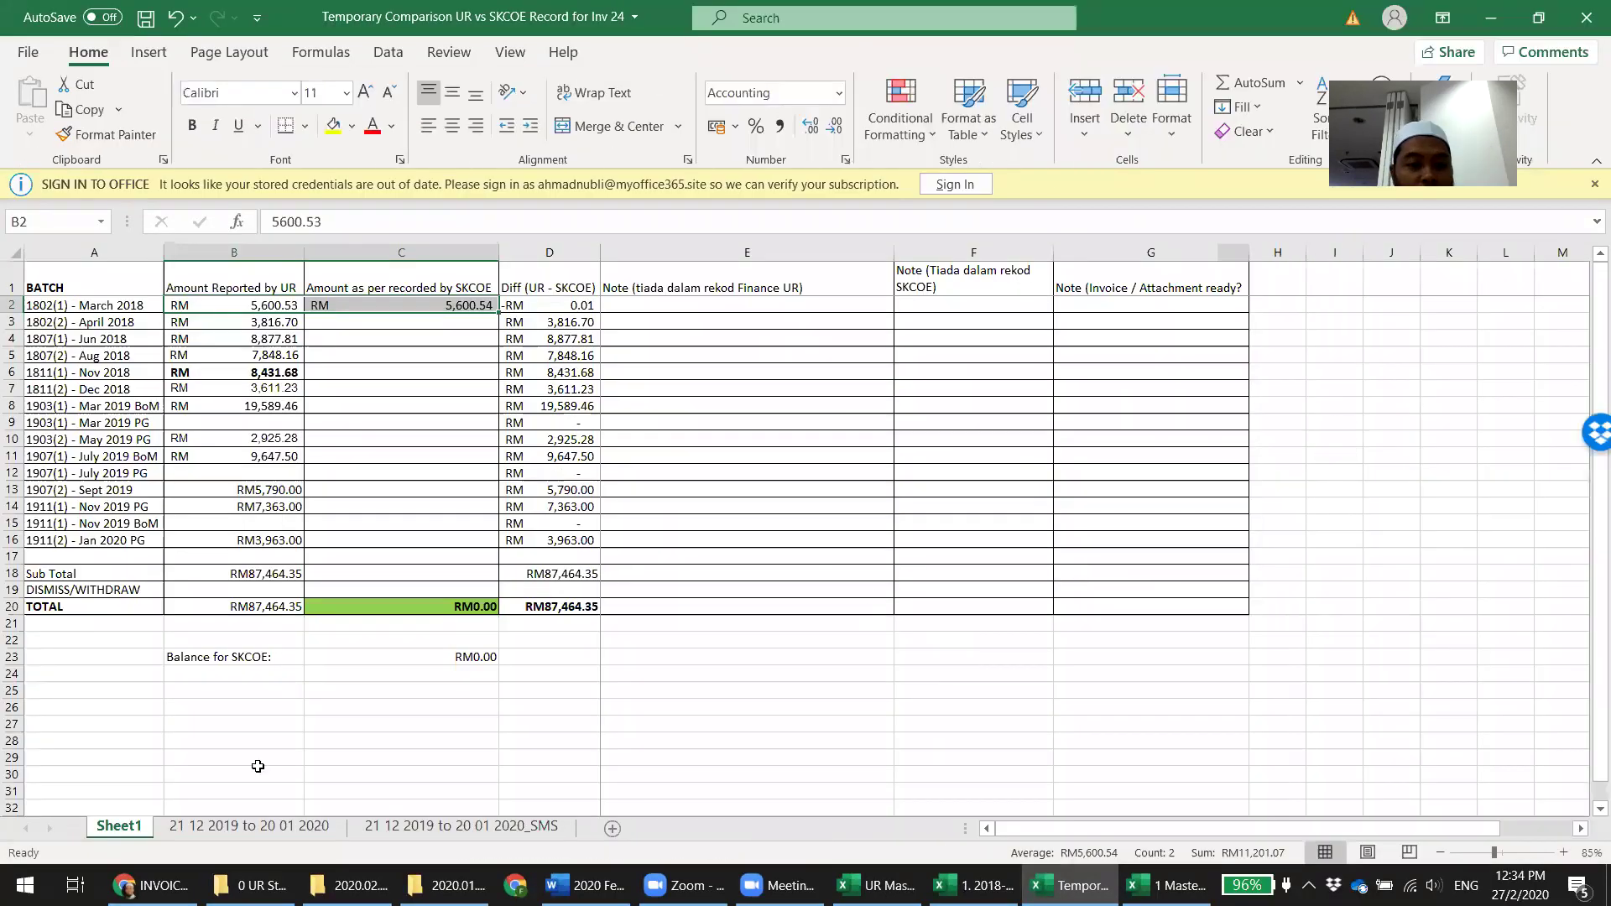
left_click(286, 830)
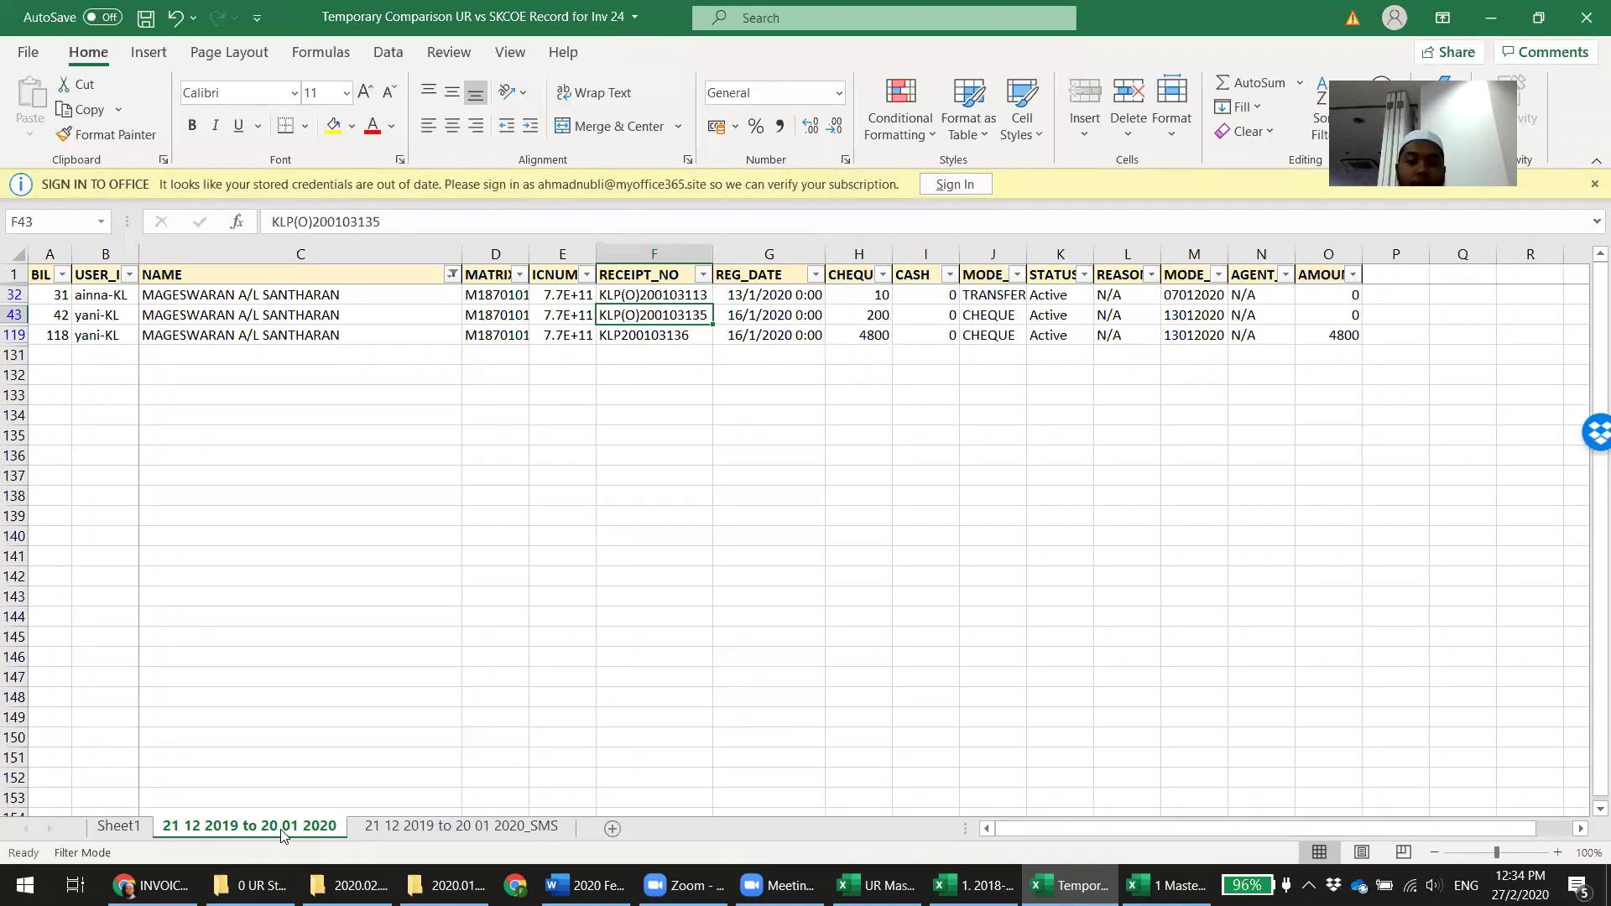
left_click(349, 886)
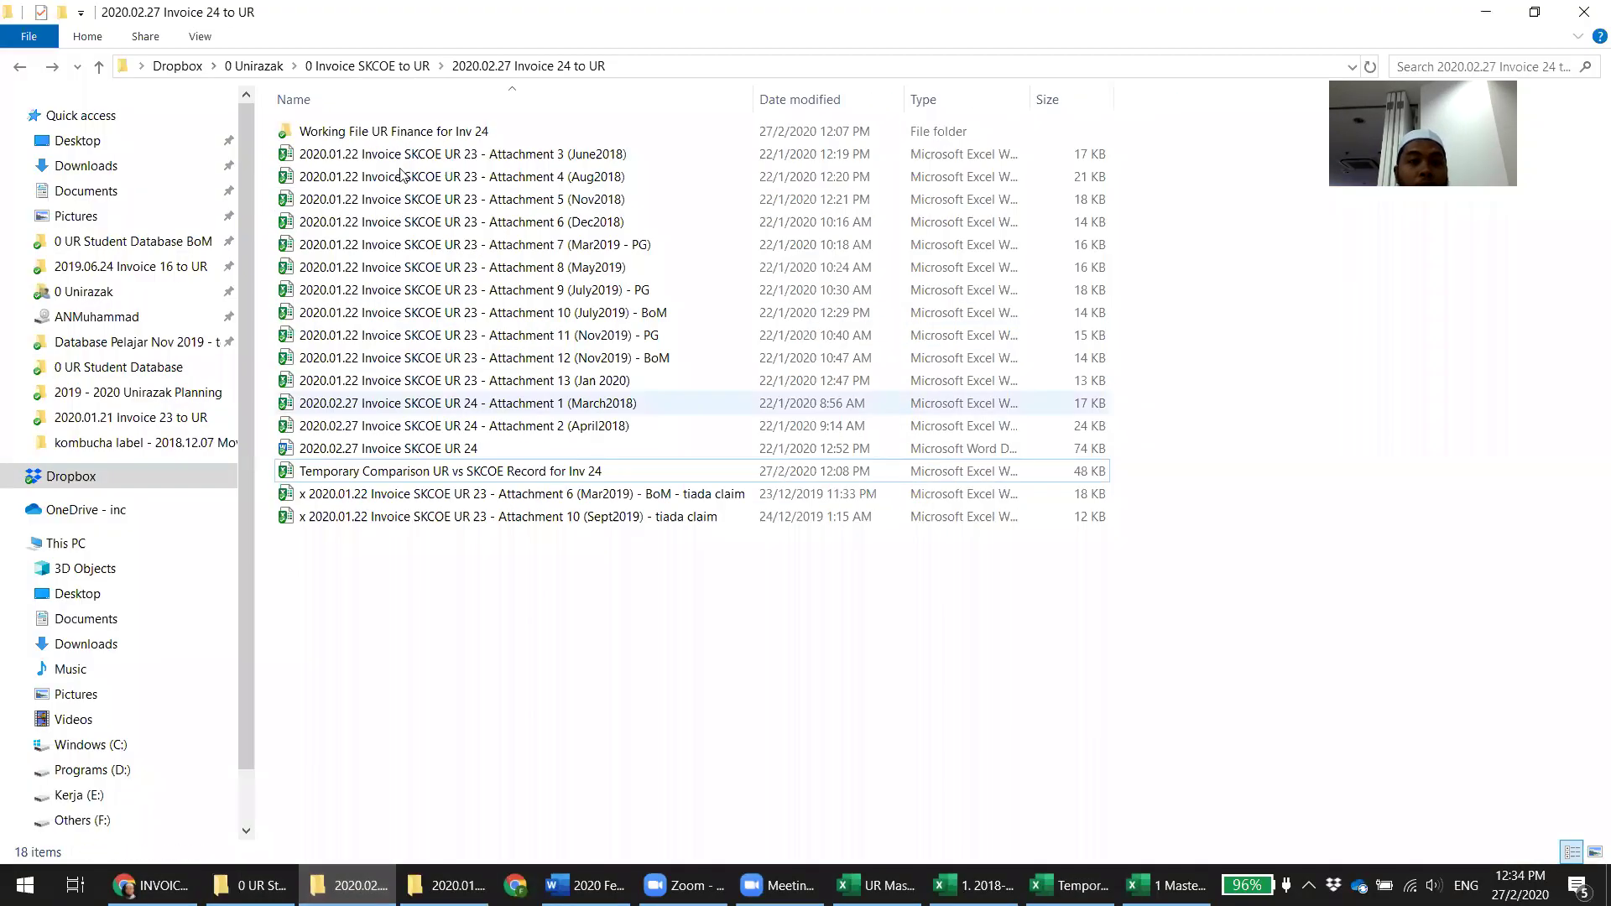
Open the Working File UR Finance for Inv 24 folder and switch to the 2018-02 Intake workbook
double_click(393, 132)
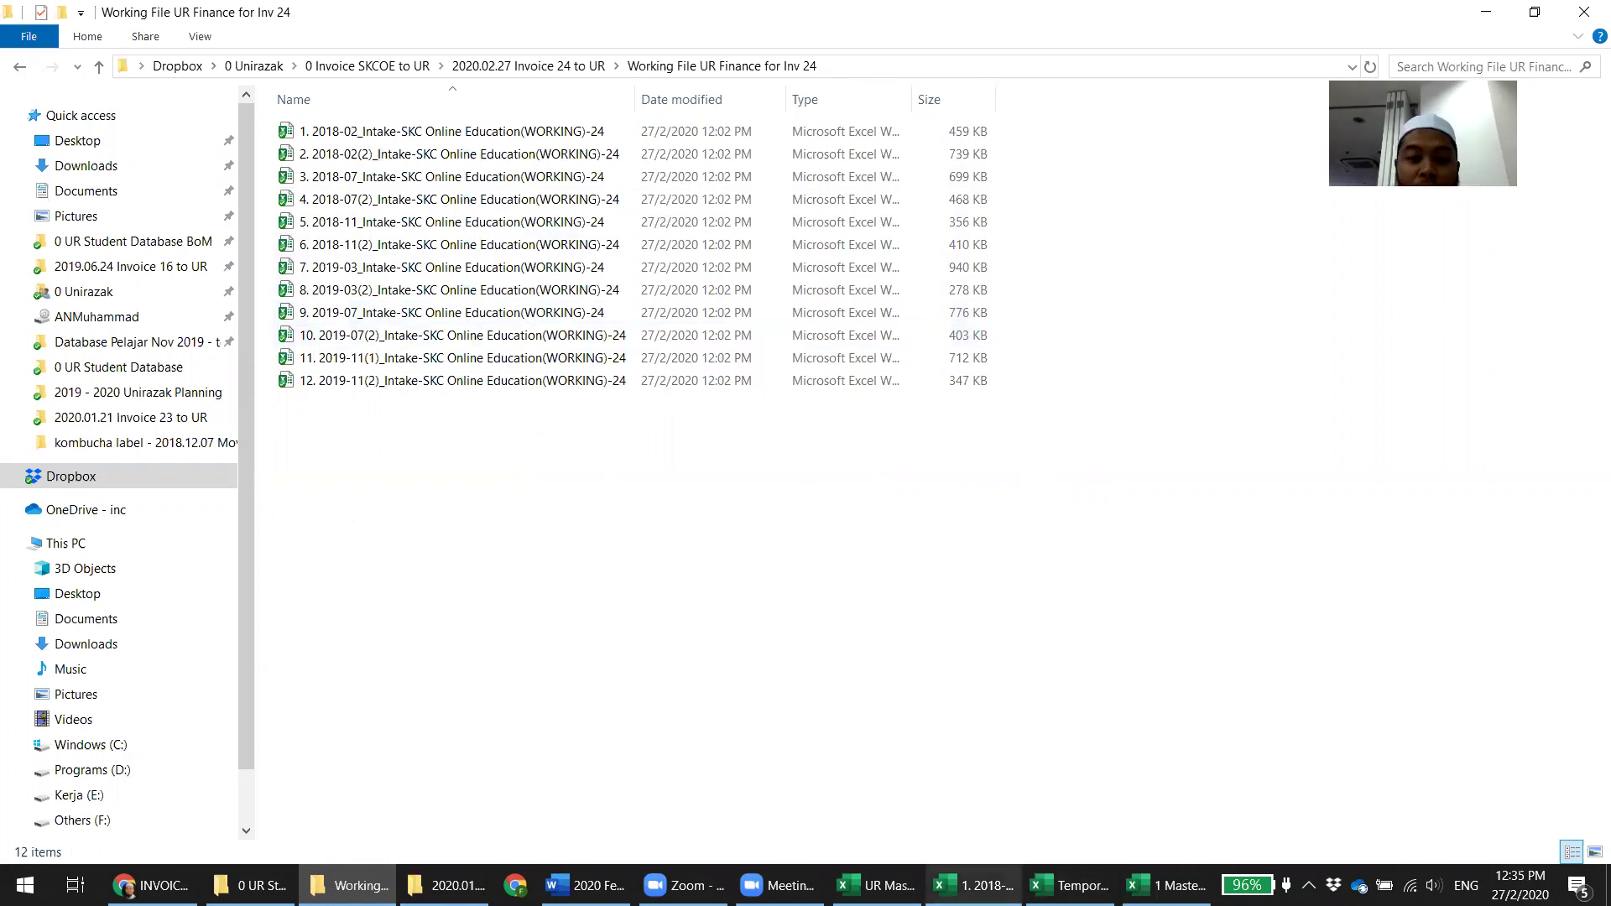
left_click(974, 885)
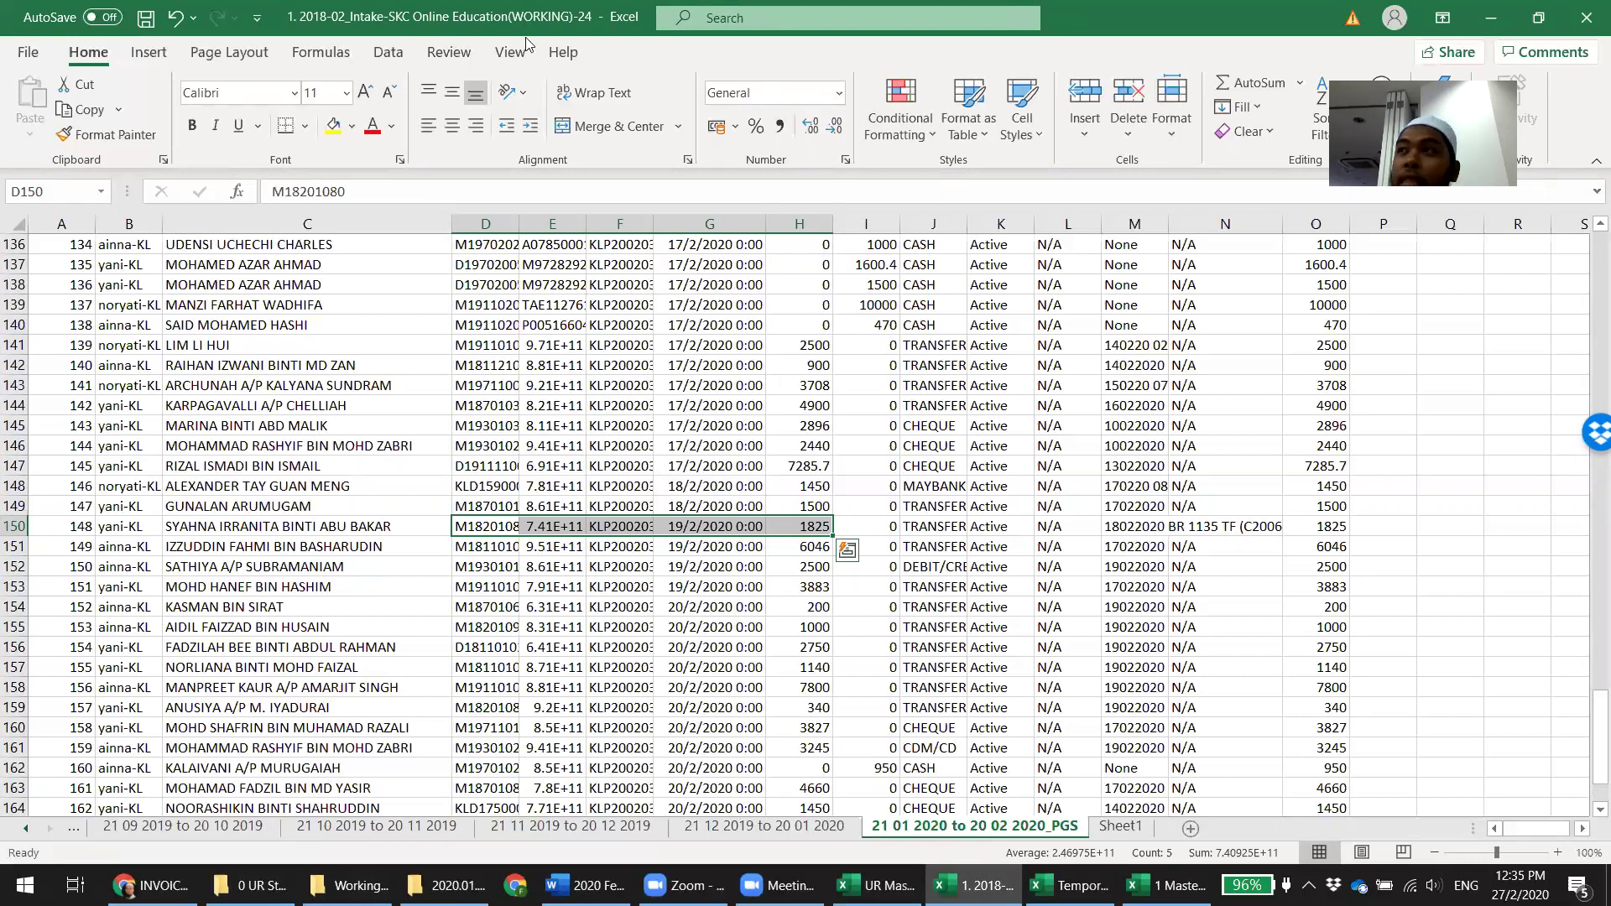
Copy the 21 01 2020 to 20 02 2020_PGS sheet into the Temporary Comparison workbook
right_click(942, 829)
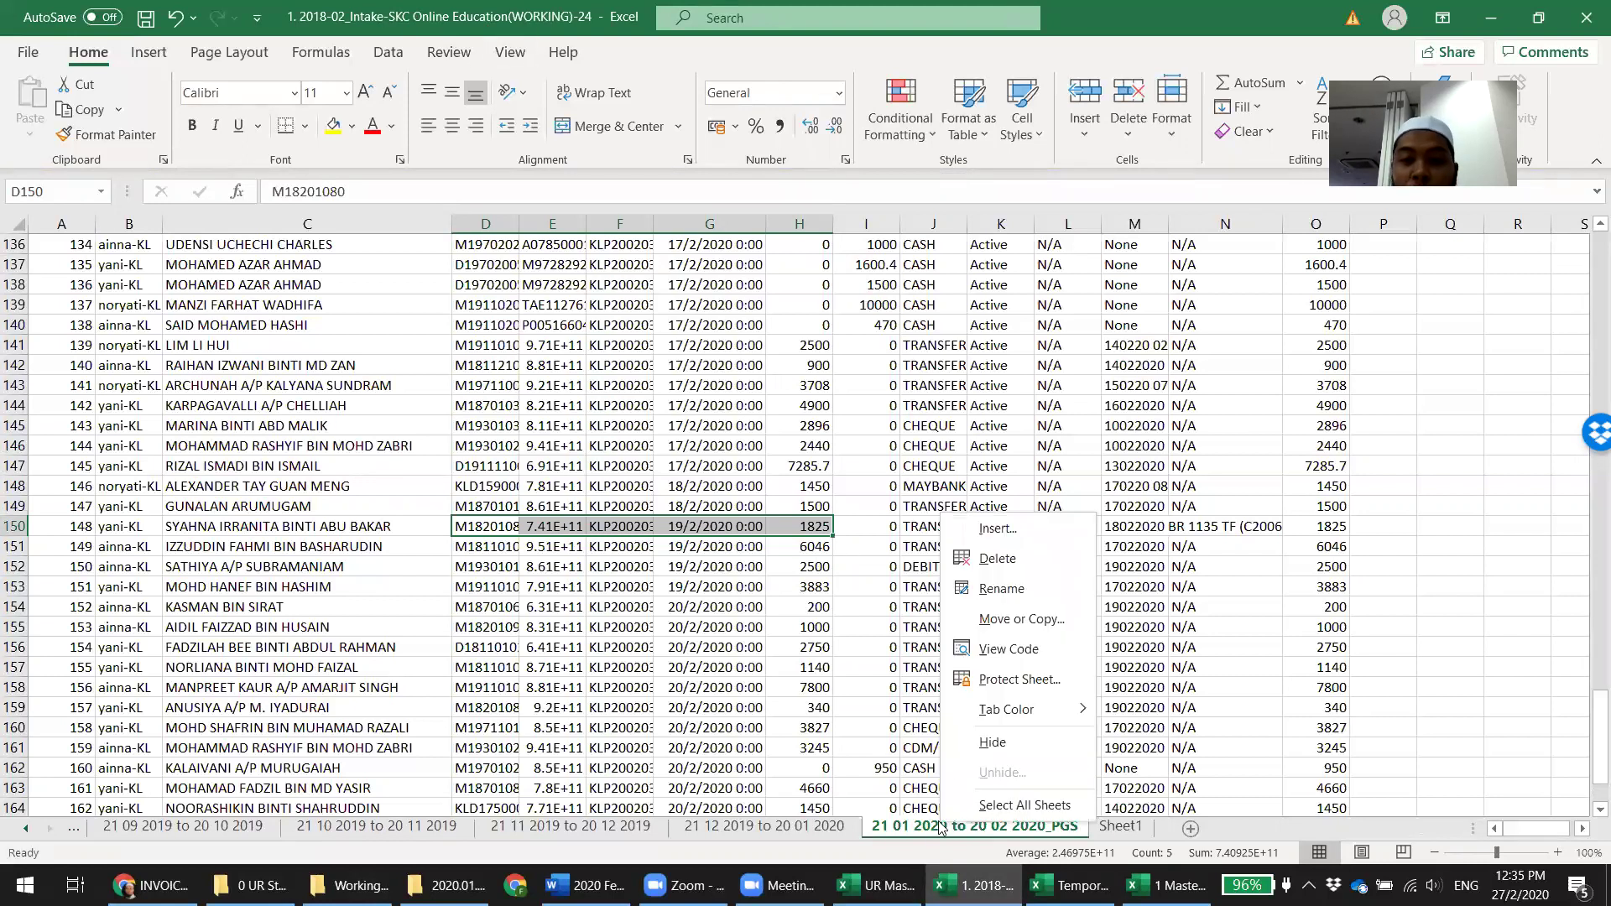
left_click(1012, 623)
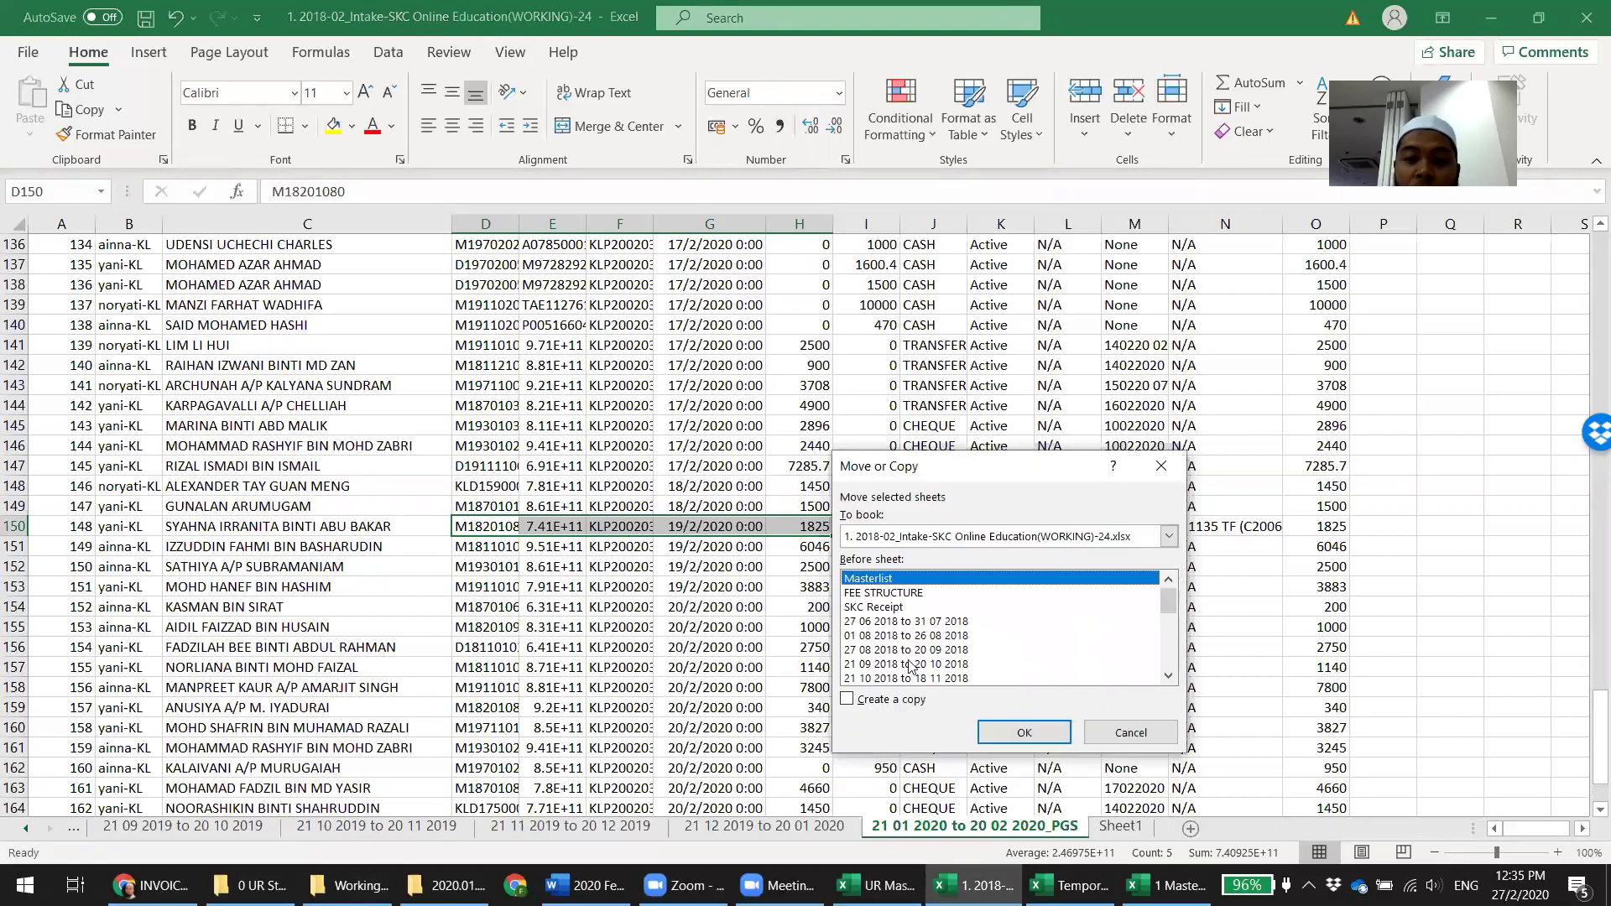
left_click(897, 698)
left_click(945, 535)
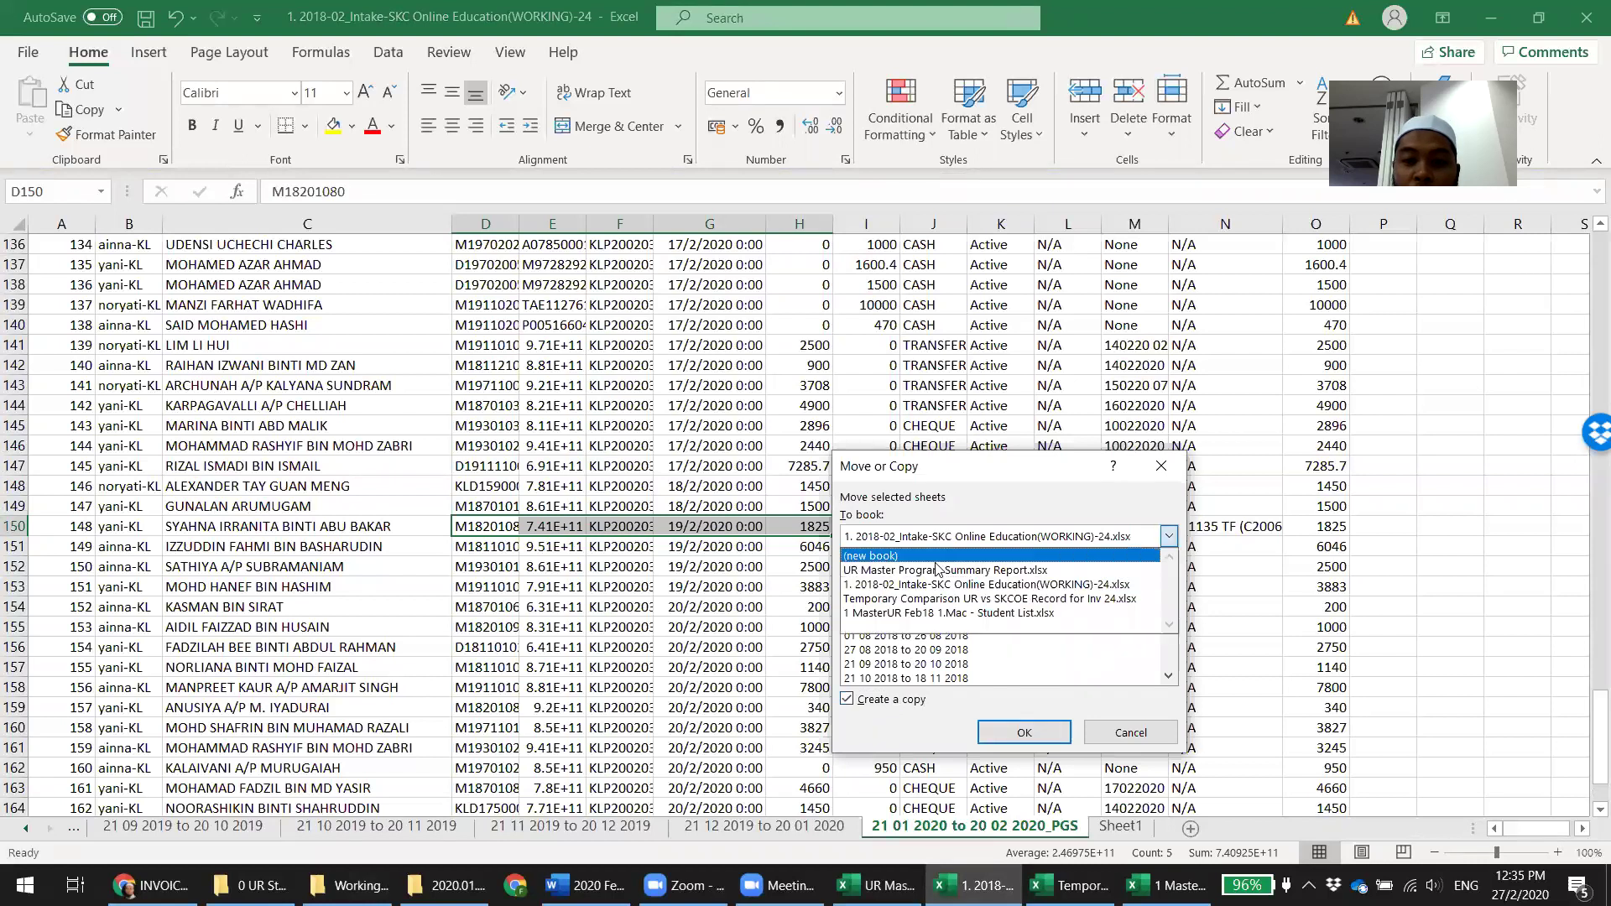
left_click(924, 599)
left_click(1025, 732)
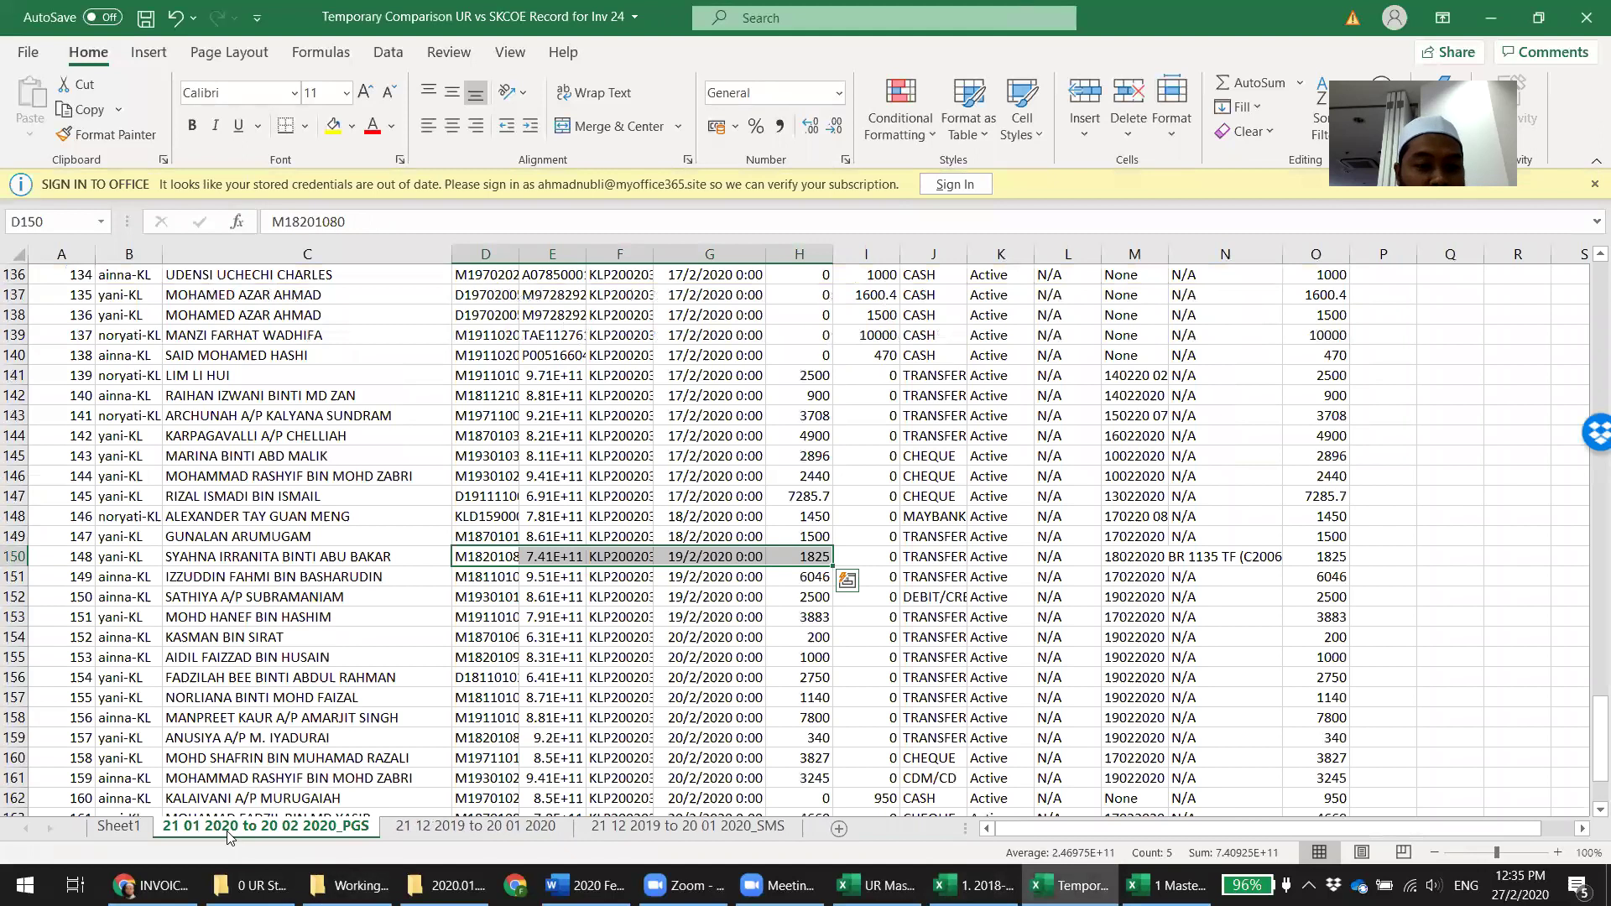
Delete the 21 12 2019 to 20 01 2020 sheet and its _SMS sheet
left_click(466, 829)
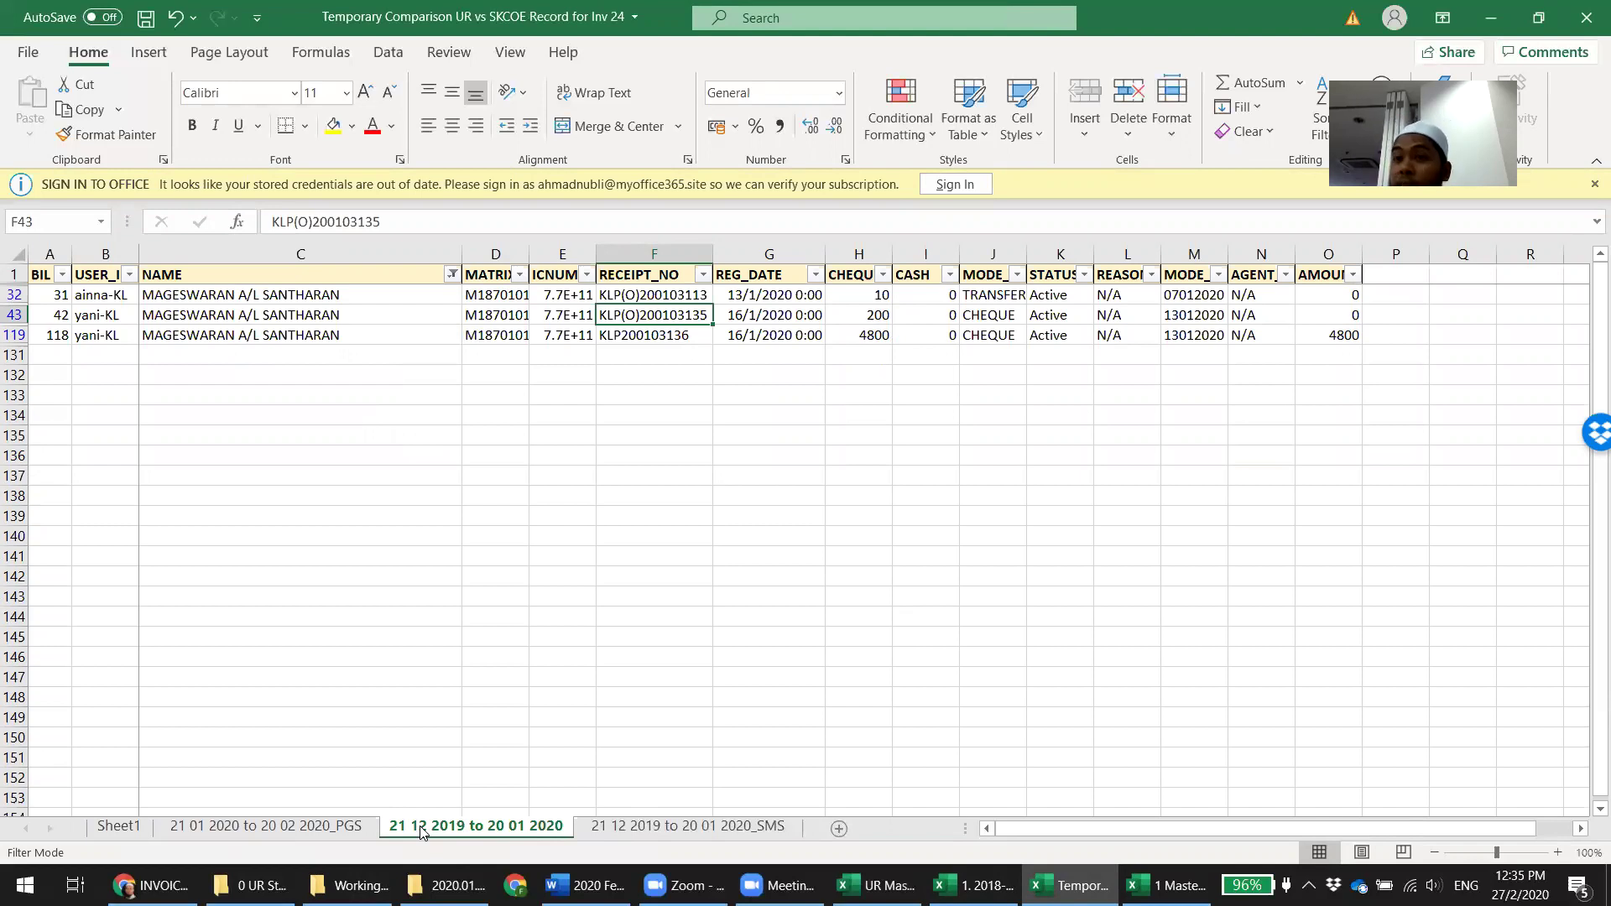
right_click(422, 831)
left_click(520, 563)
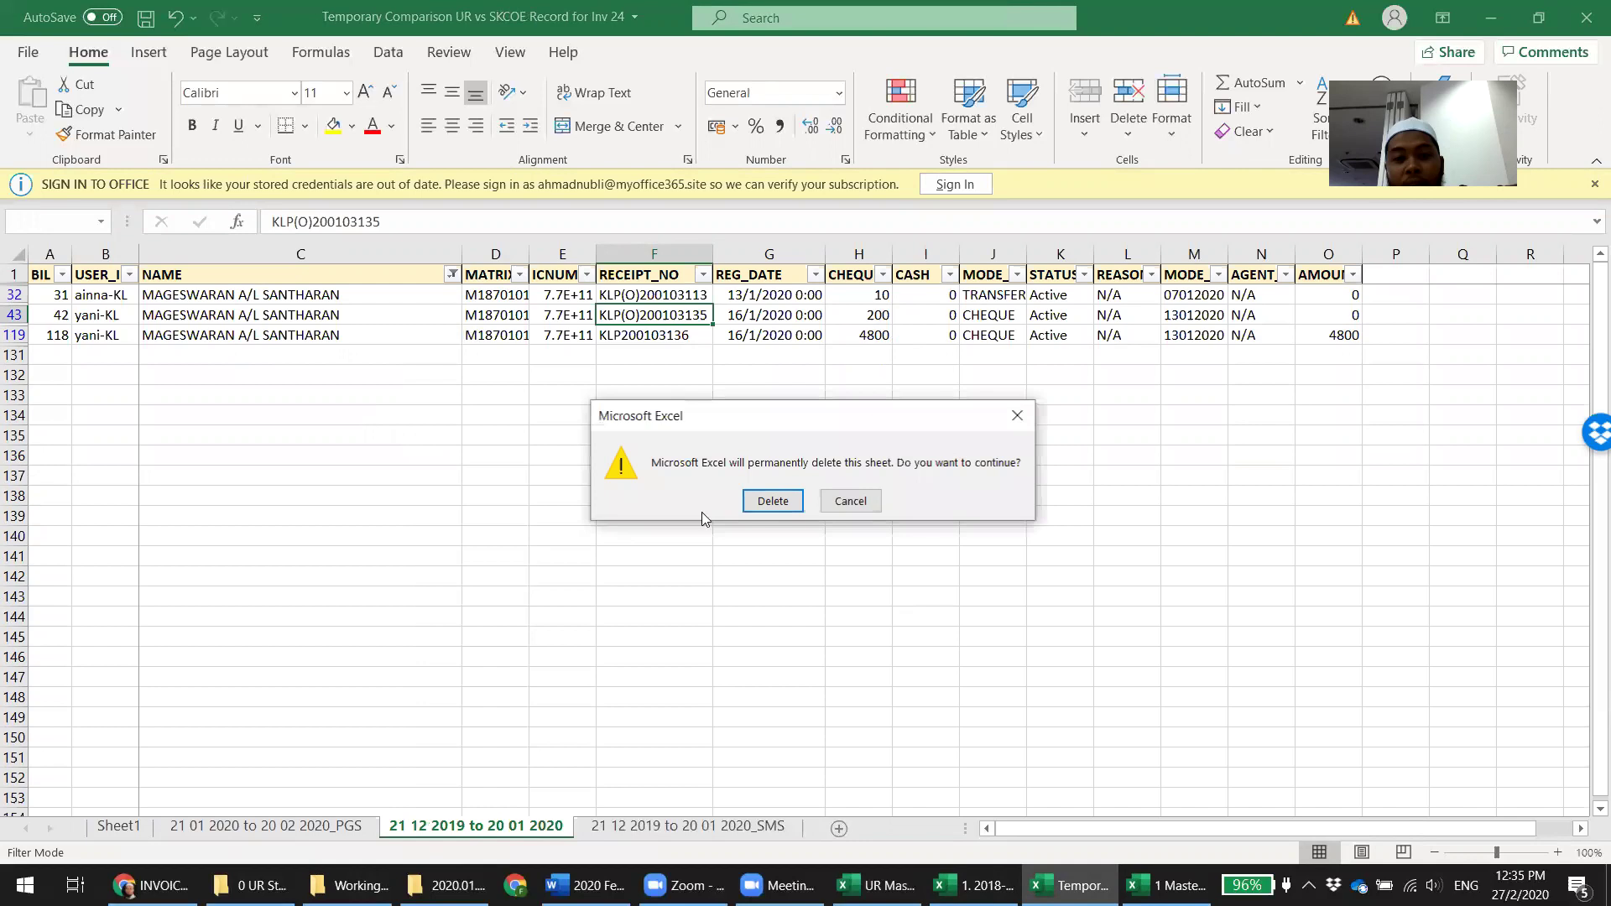
left_click(771, 501)
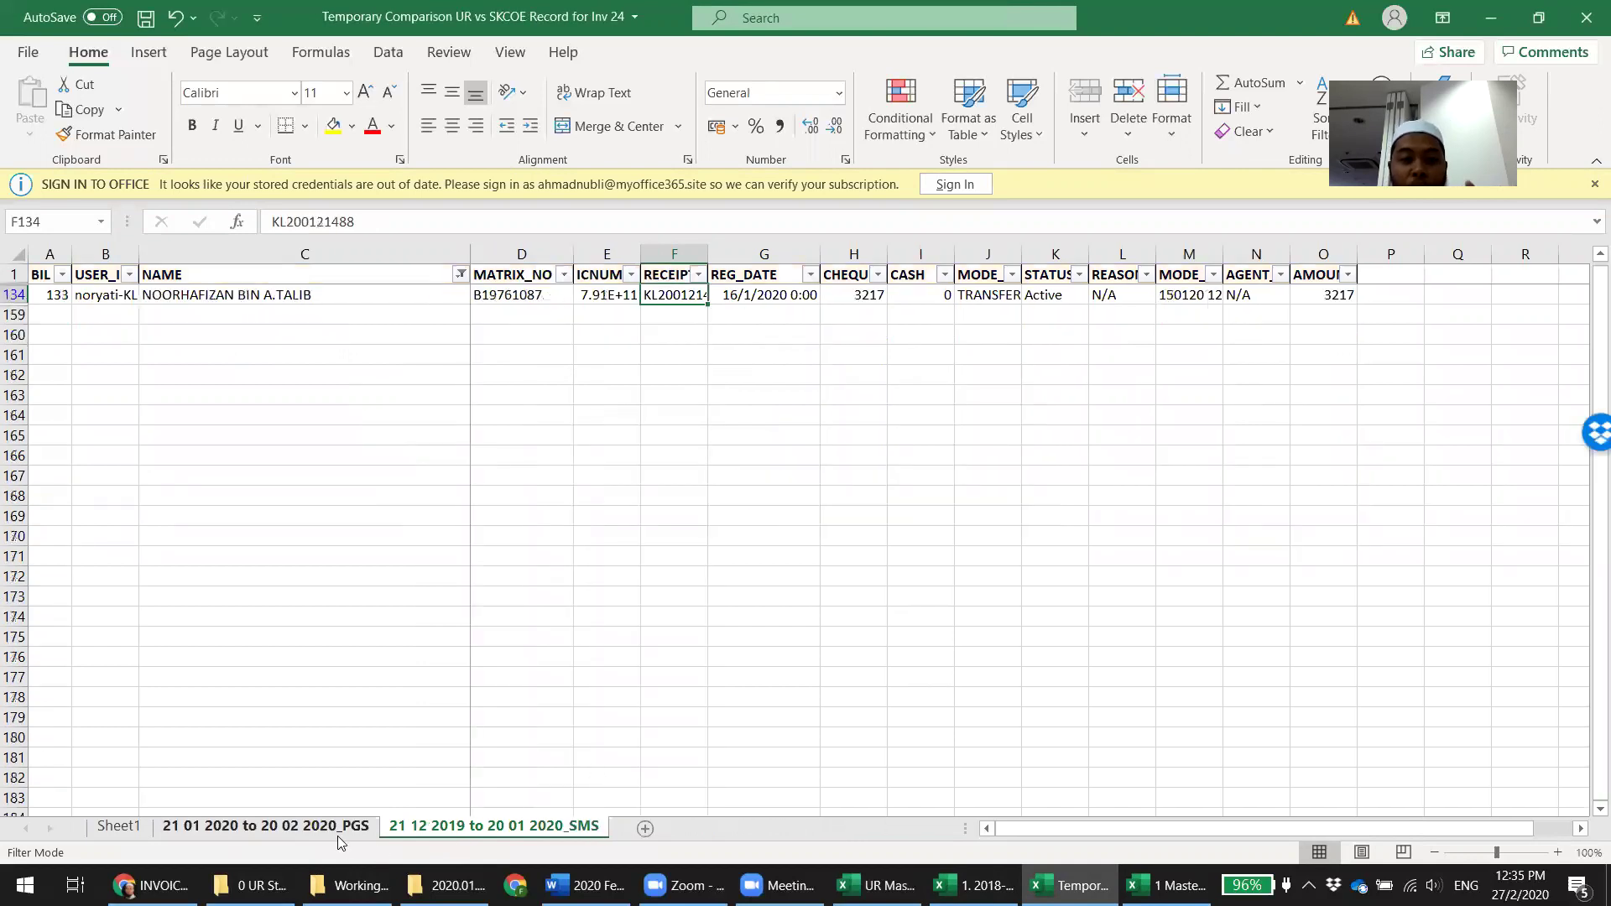
left_click(338, 830)
right_click(450, 827)
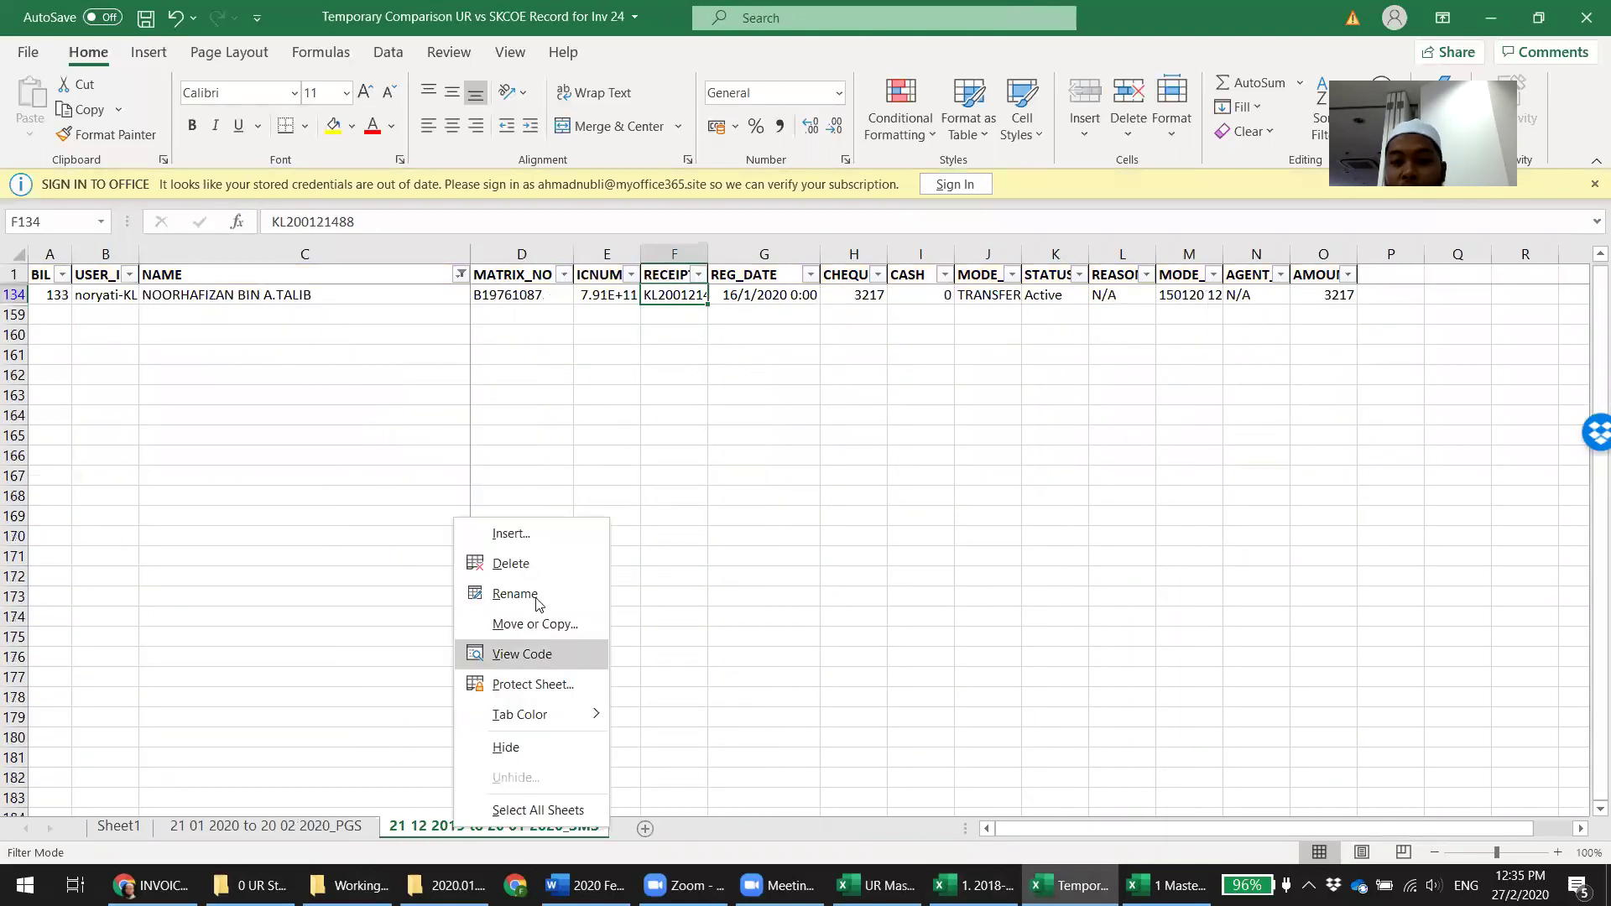
left_click(544, 564)
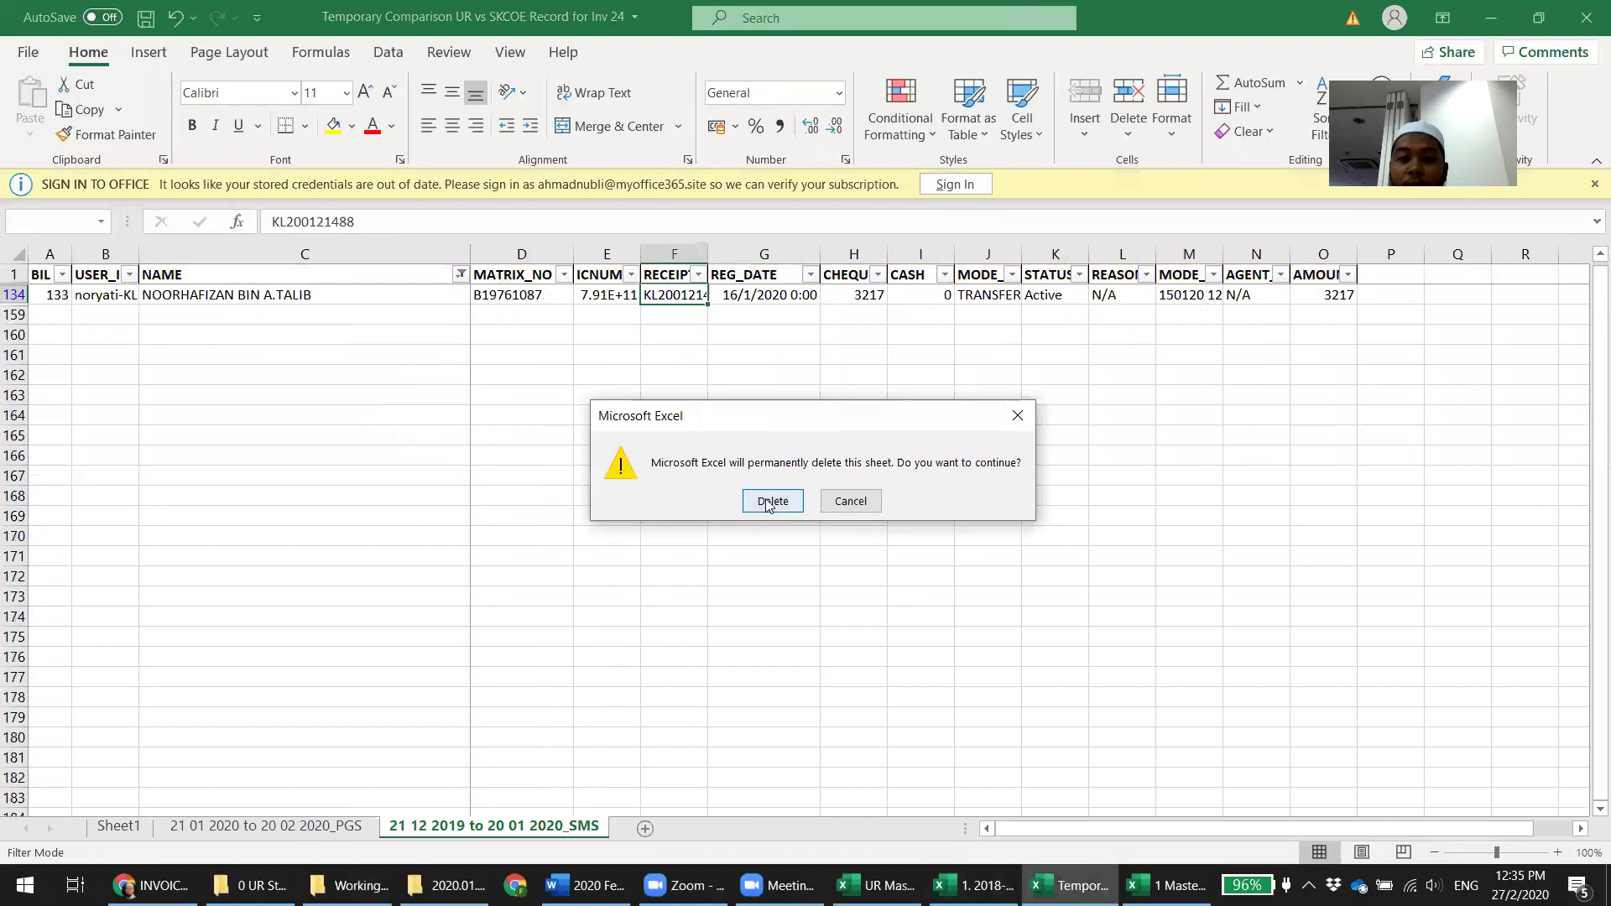
left_click(771, 501)
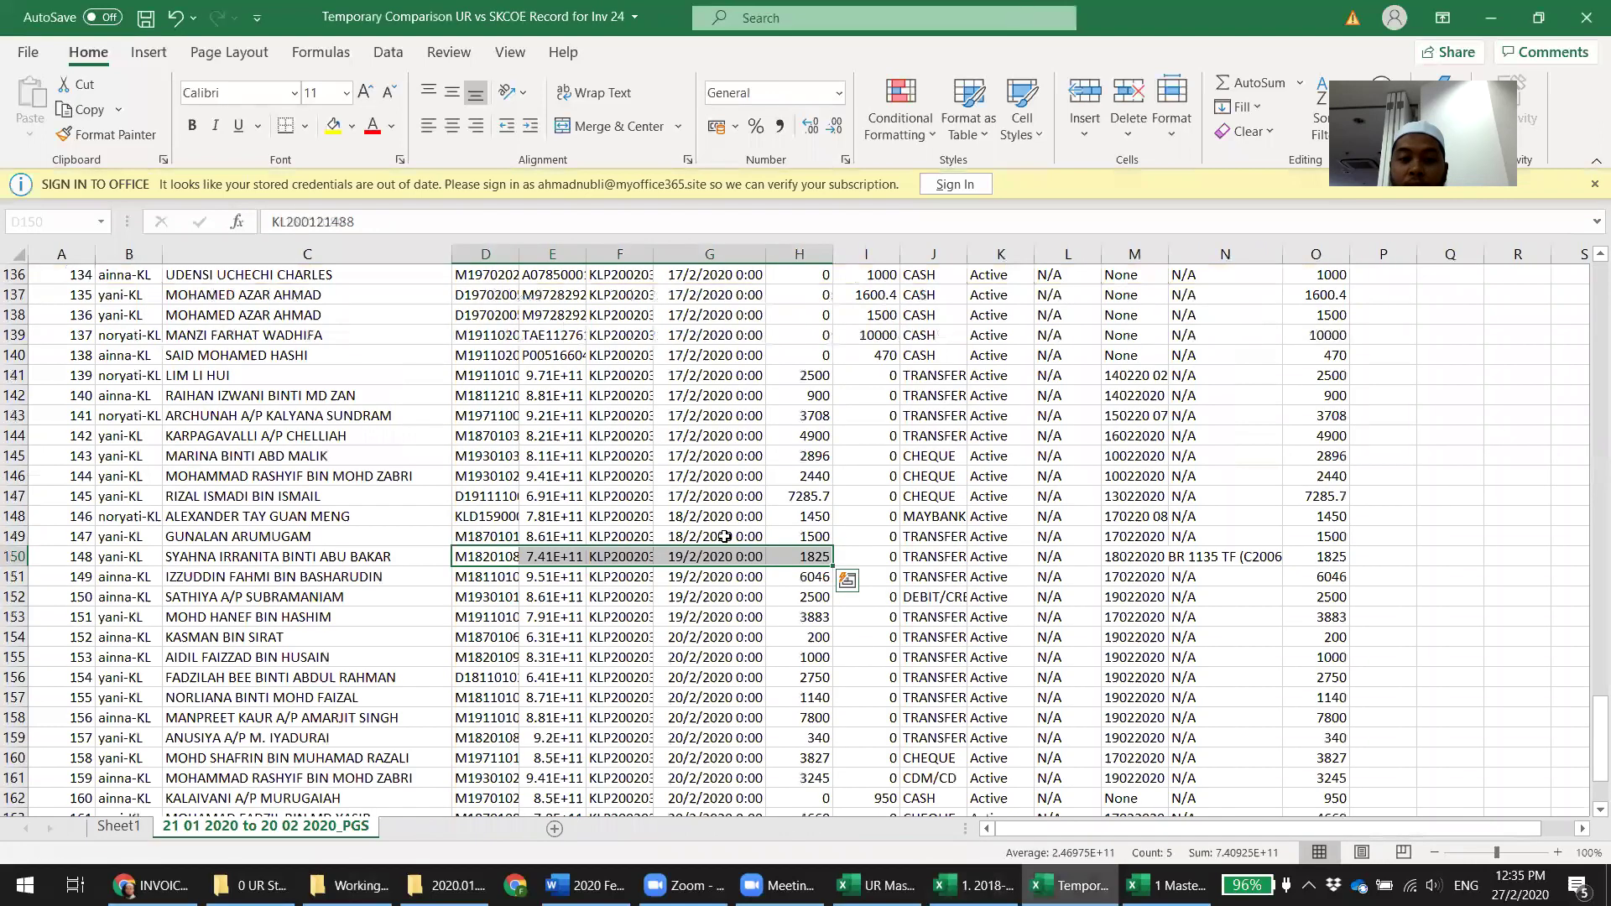
left_click(576, 681)
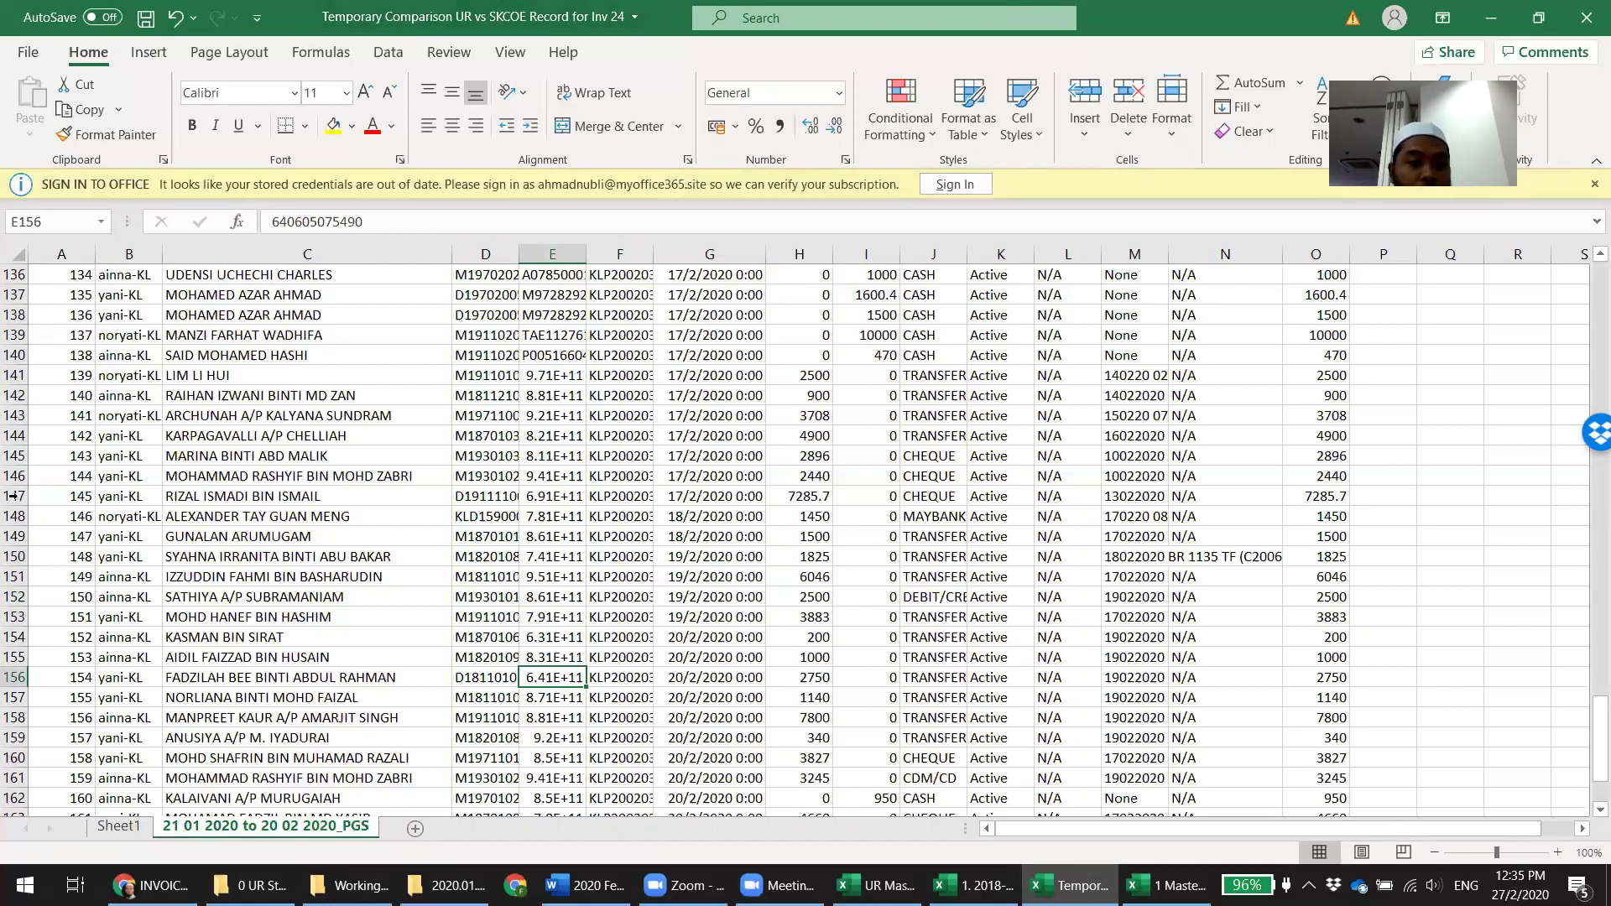
left_click(1435, 394)
scroll(1287, 439, "up", 7)
scroll(1286, 439, "up", 14)
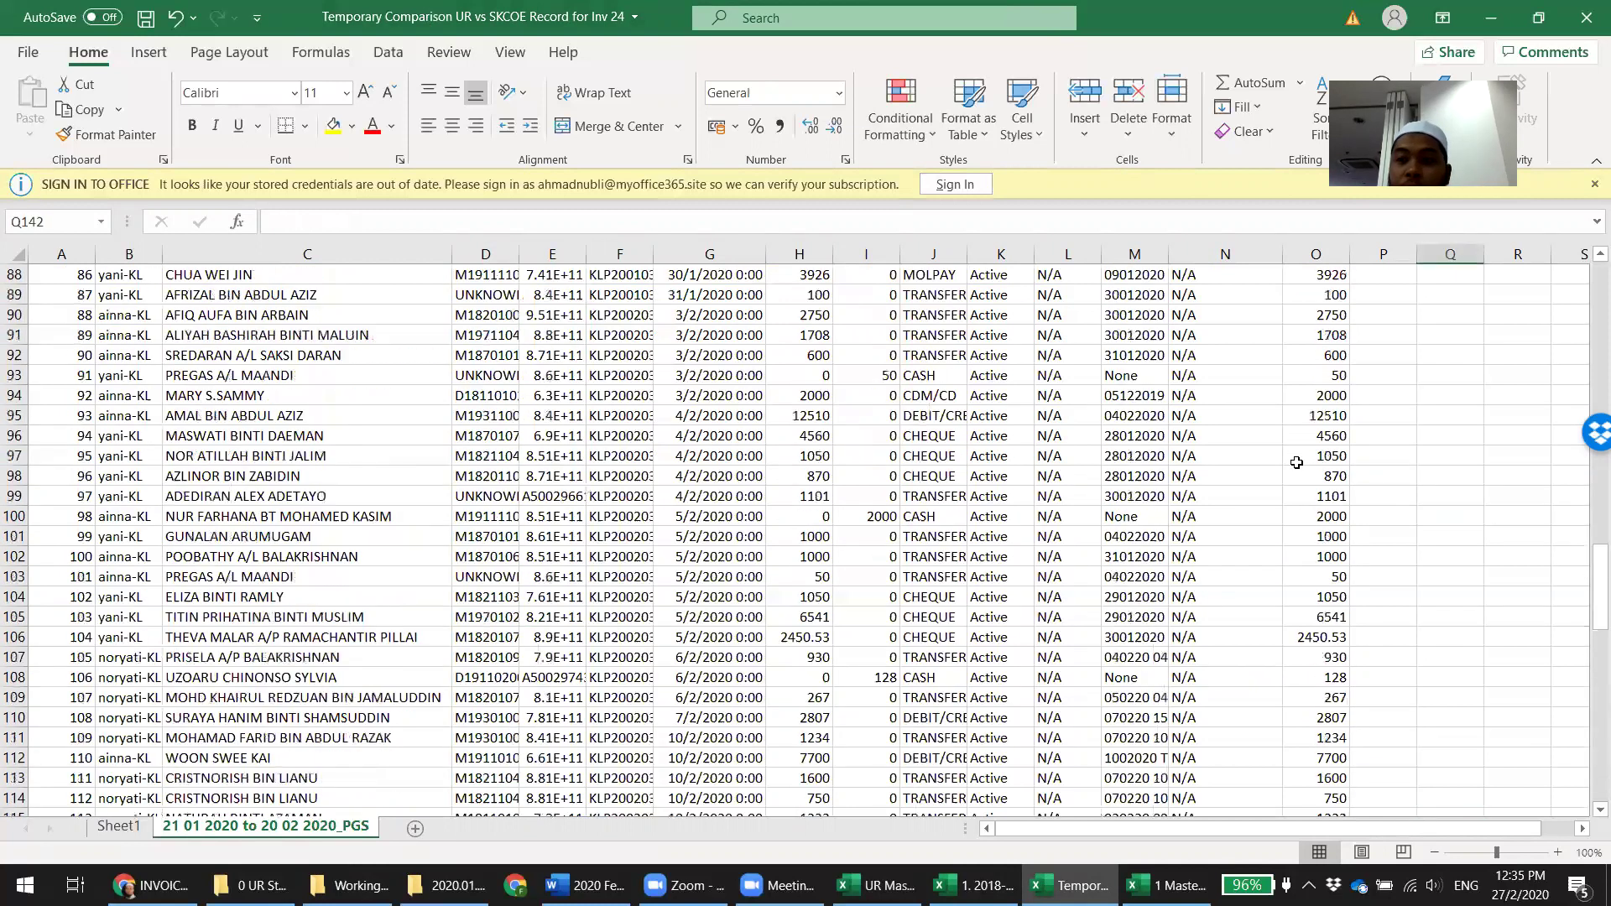
left_click_drag(1589, 587, 1589, 745)
scroll(1588, 745, "down", 7)
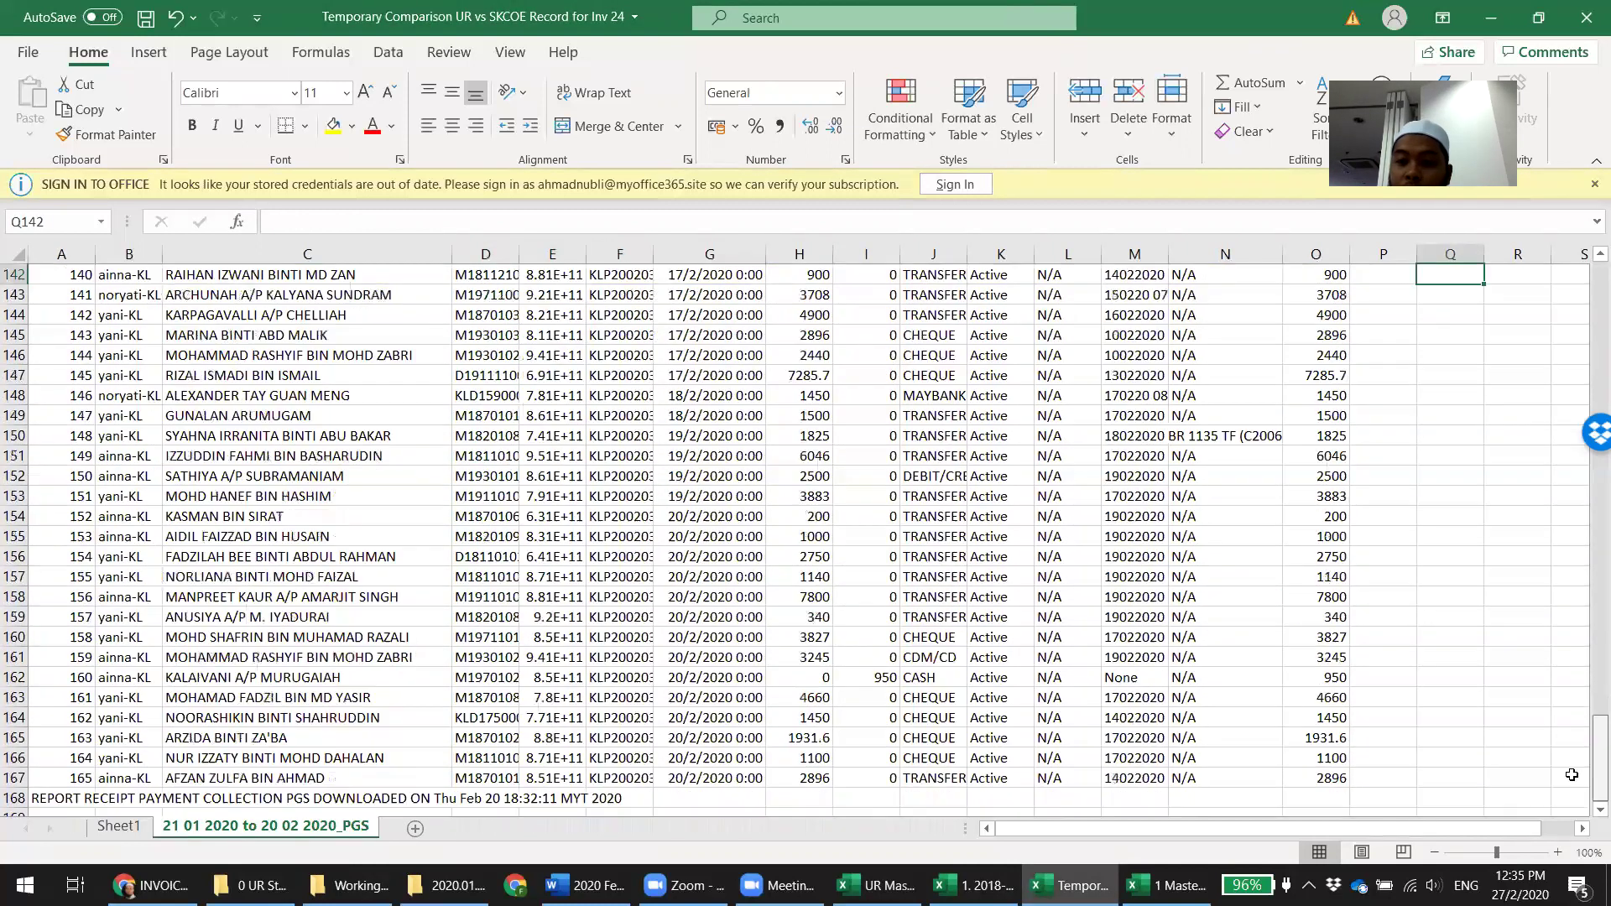
right_click(15, 616)
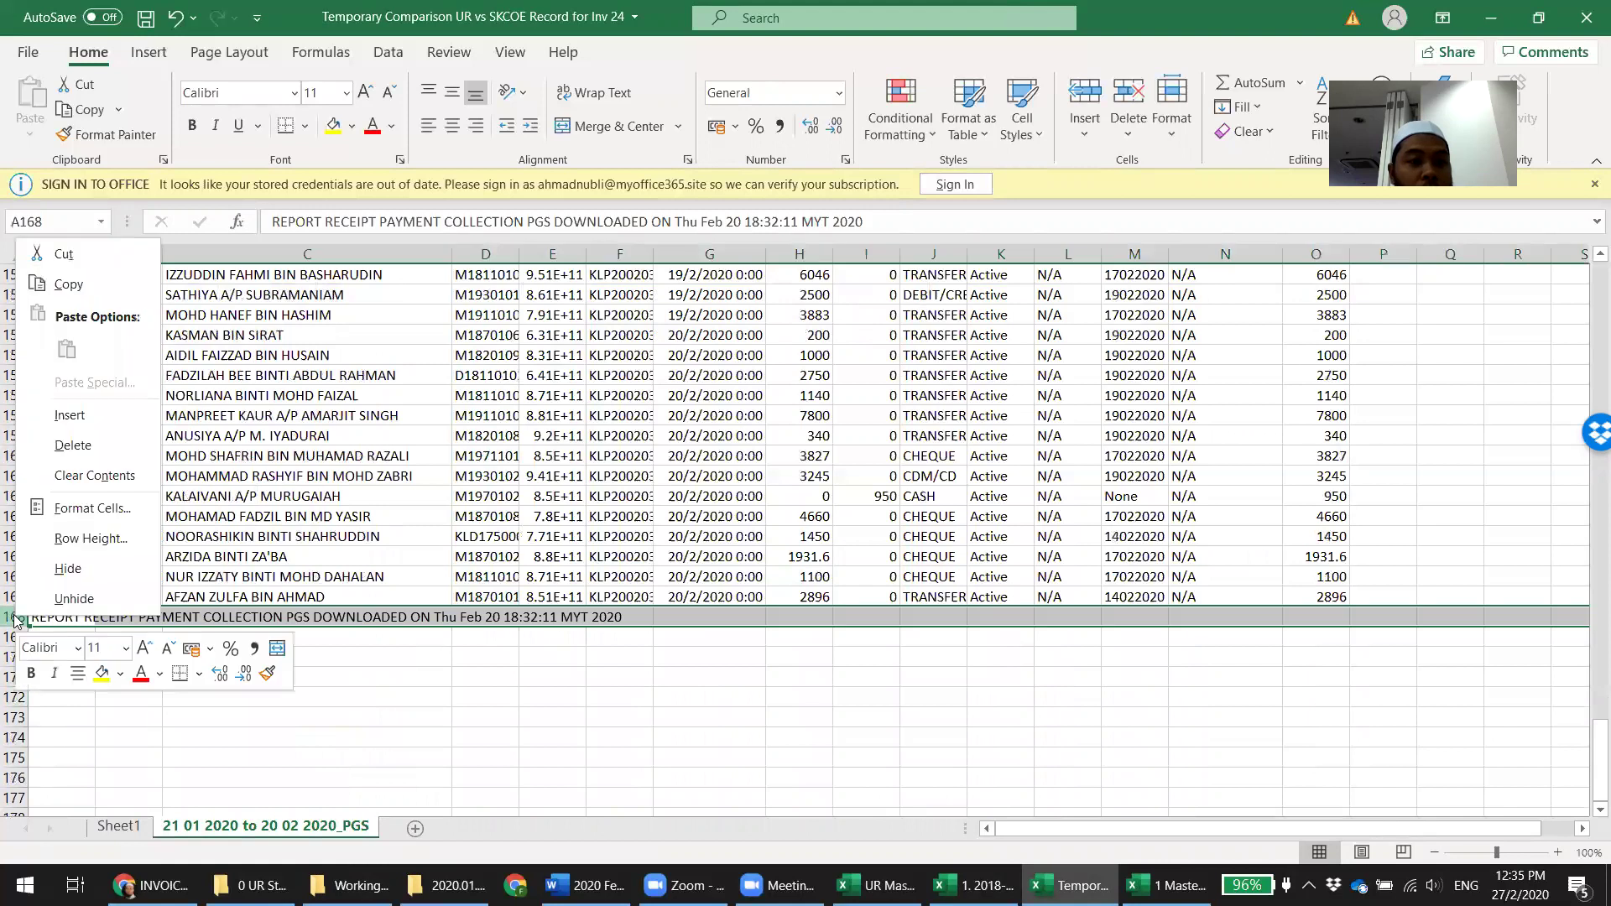
left_click(63, 446)
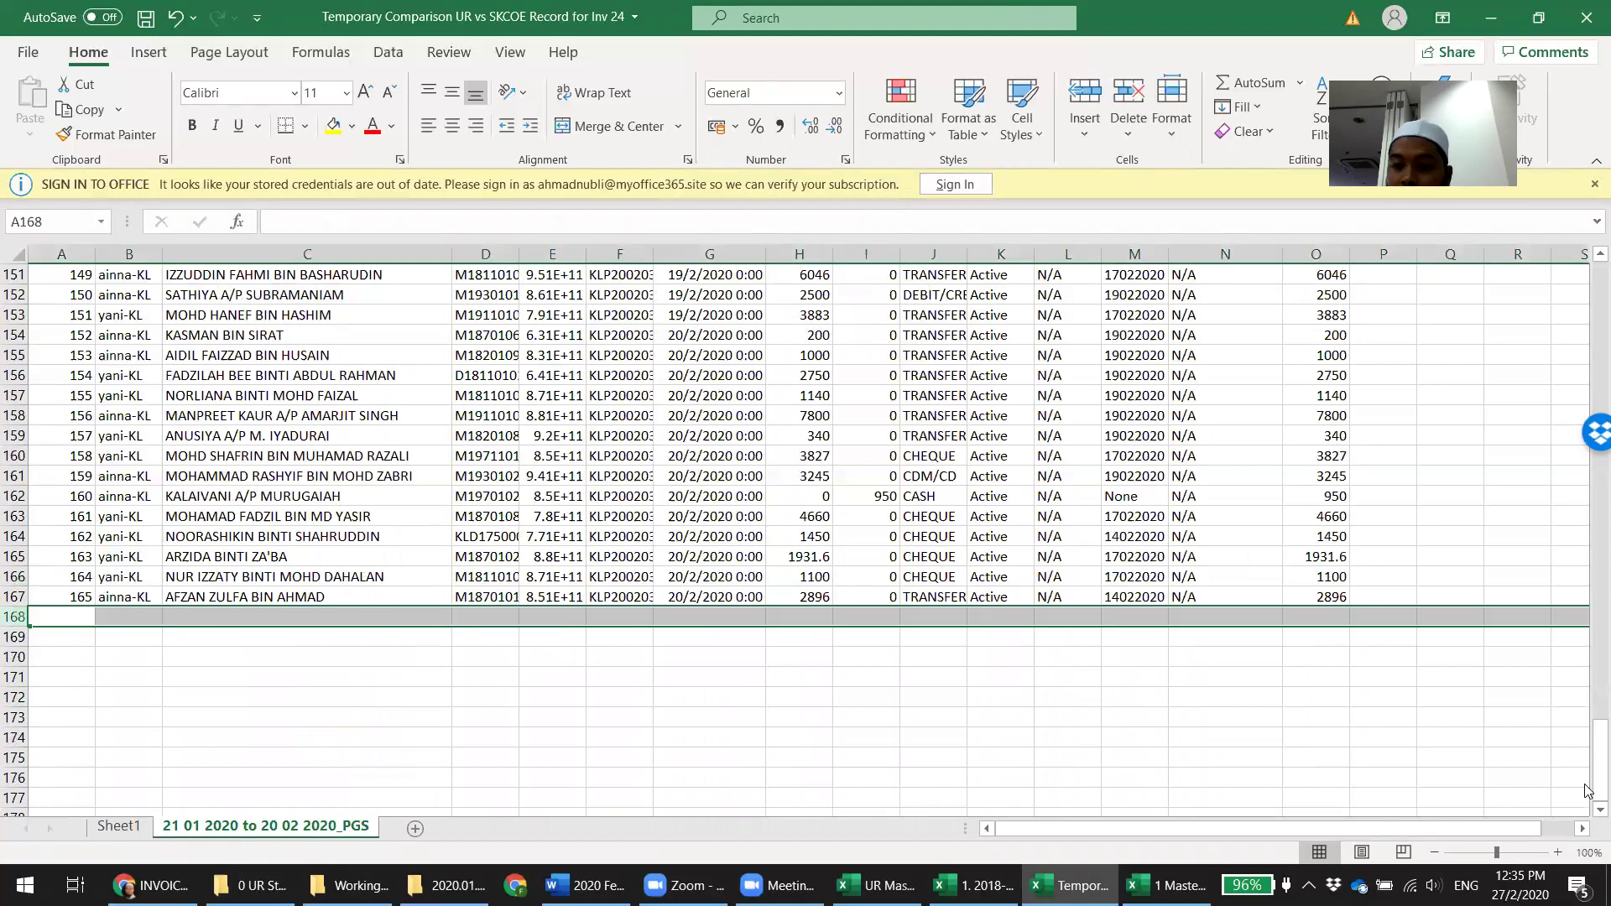
left_click_drag(1588, 789, 1589, 252)
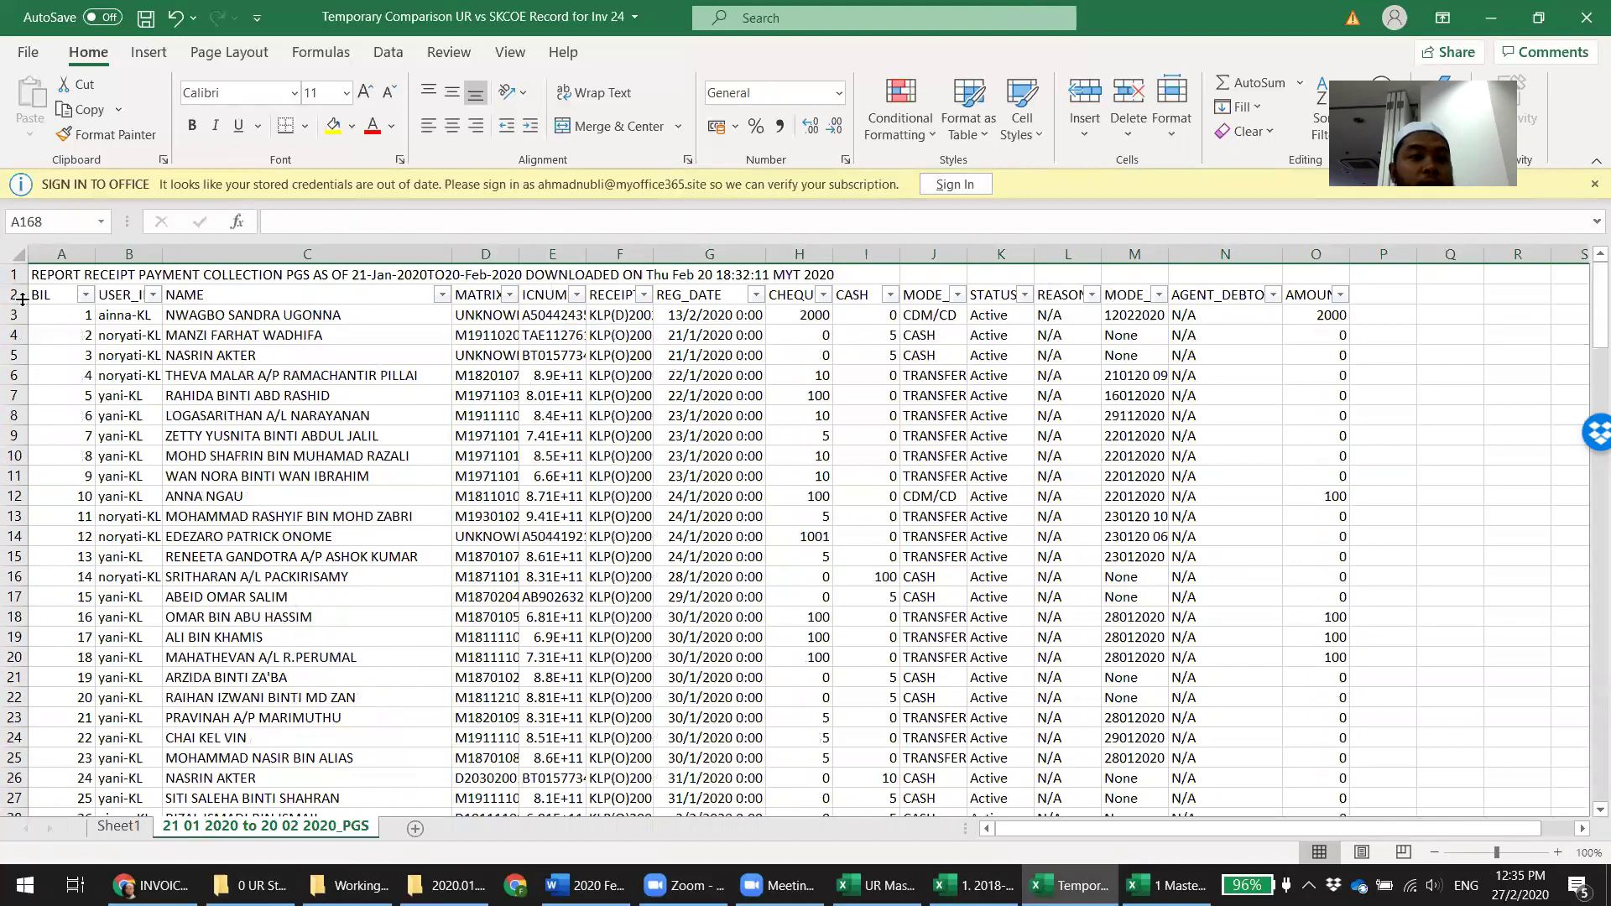
right_click(14, 274)
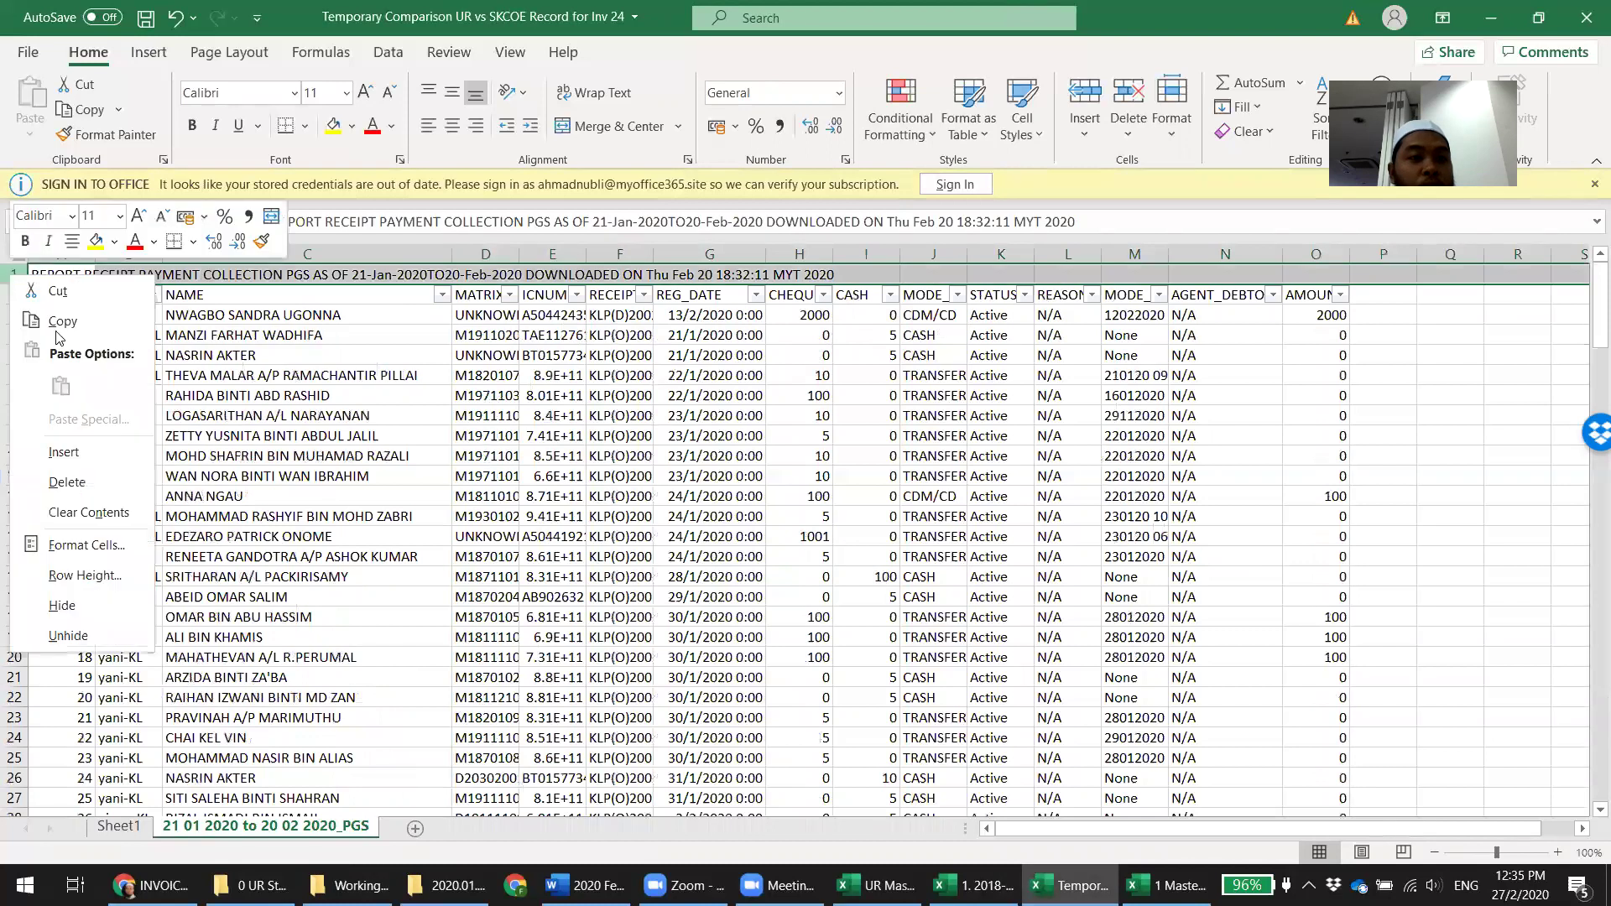
left_click(67, 482)
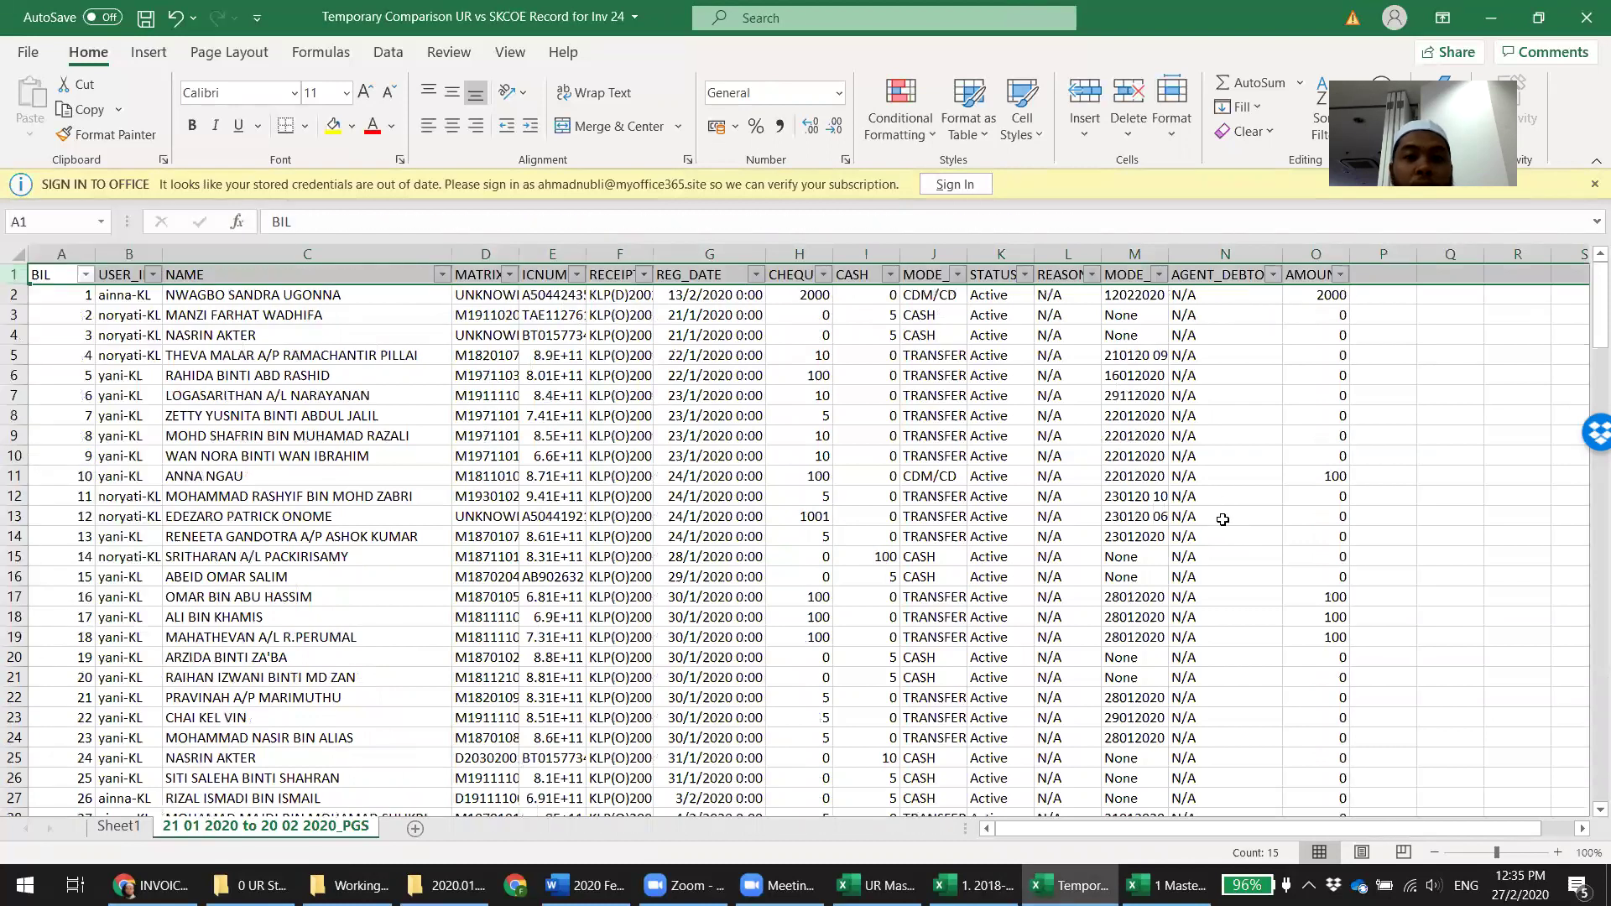
left_click(676, 357)
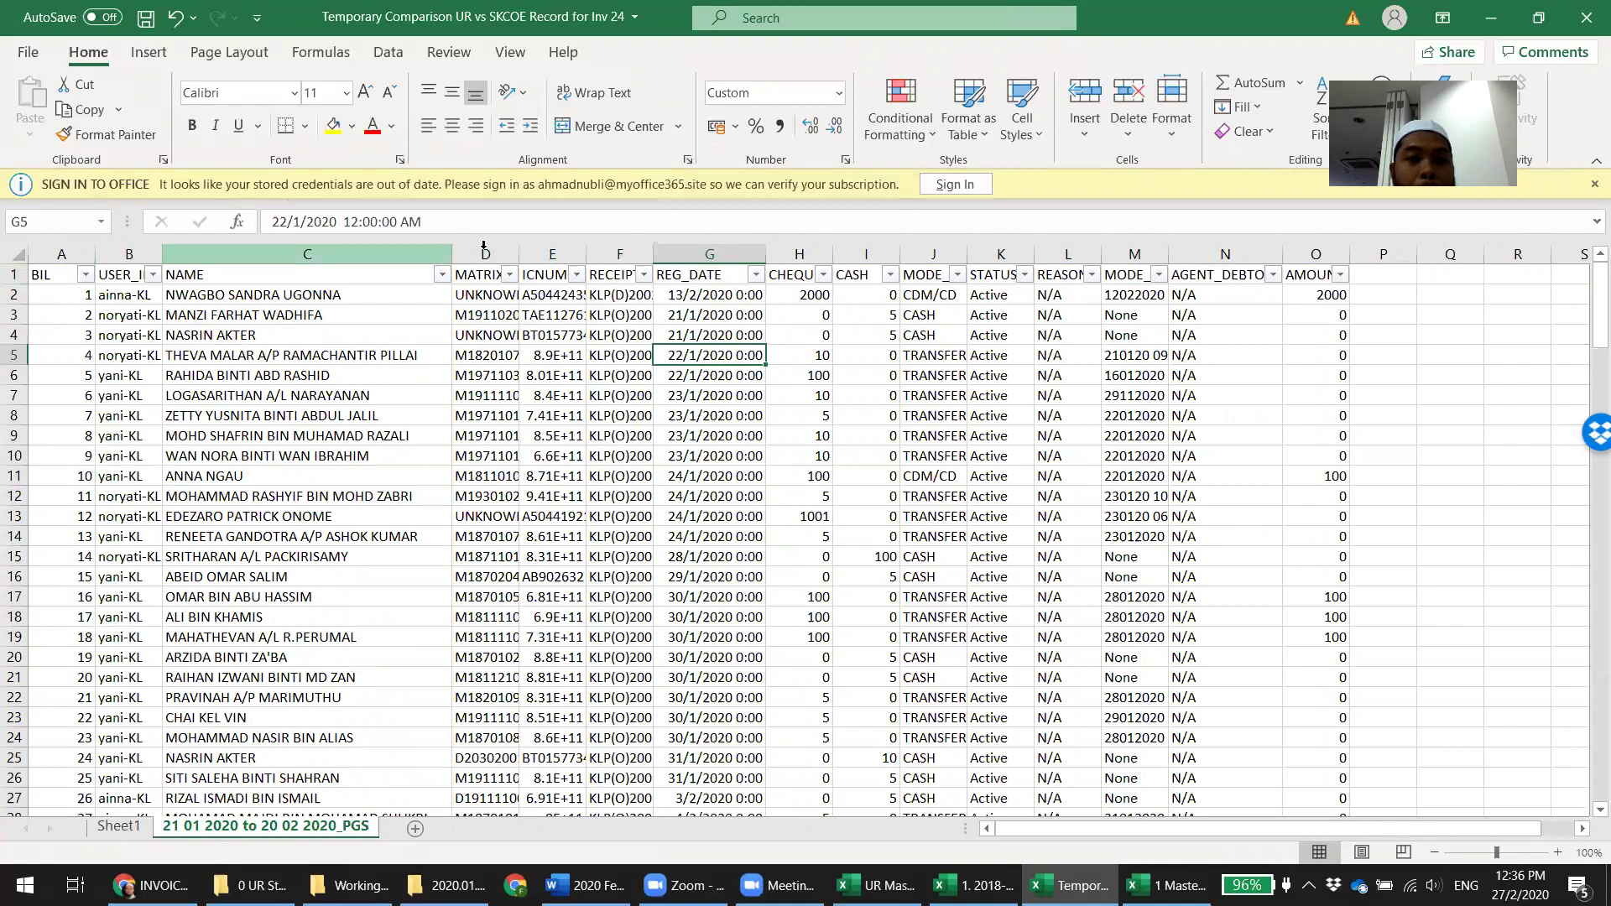
left_click_drag(624, 245, 739, 254)
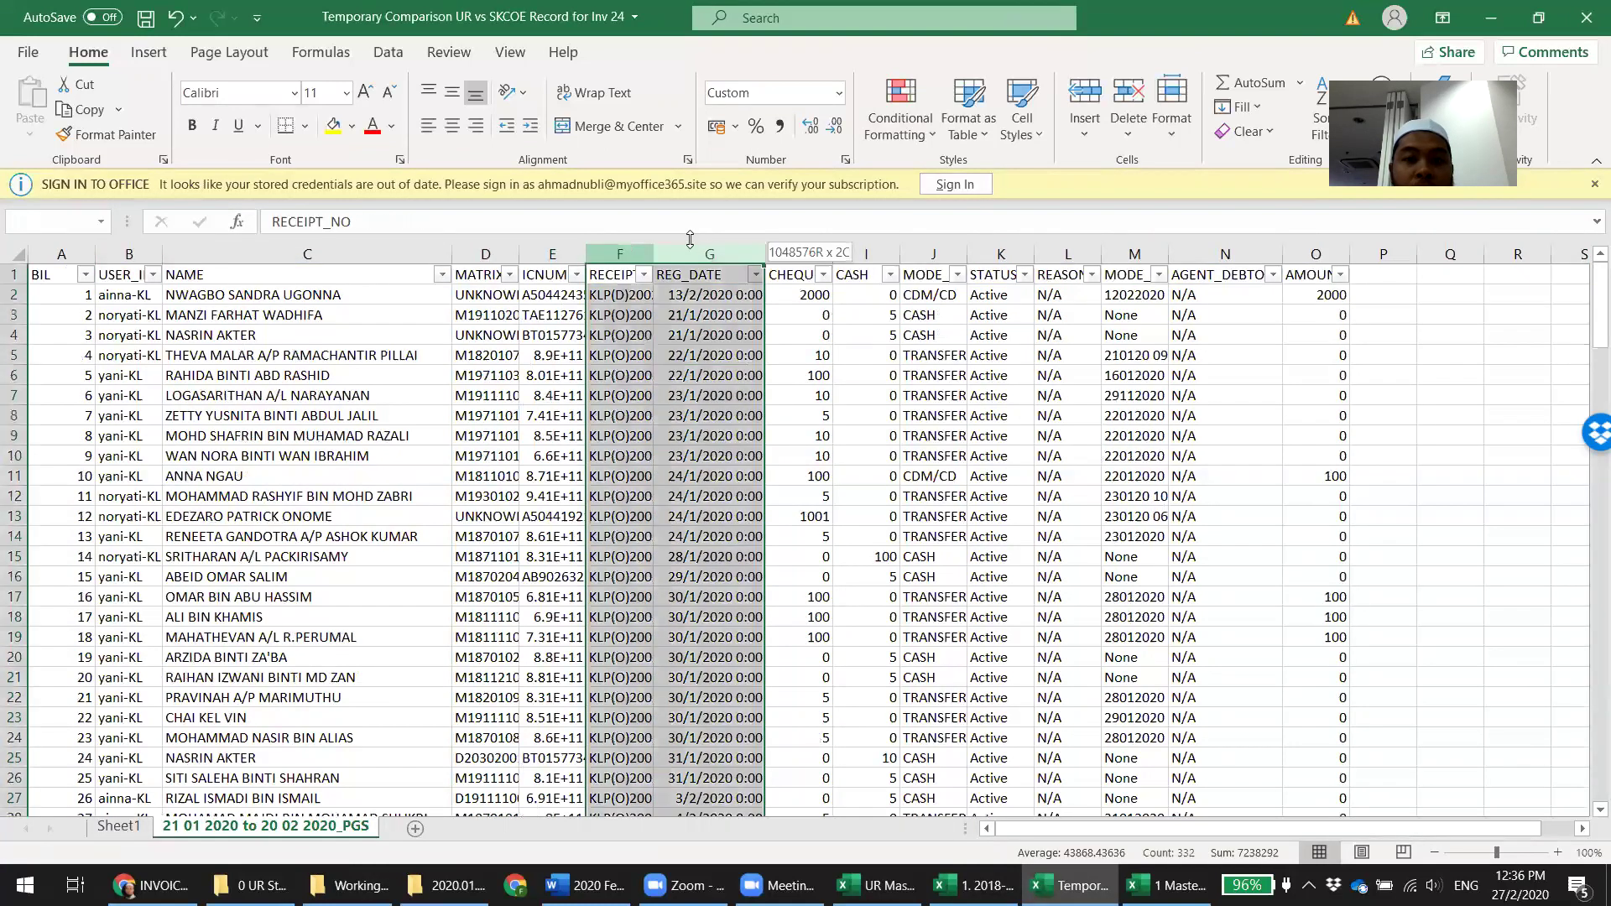
double_click(766, 254)
left_click(957, 435)
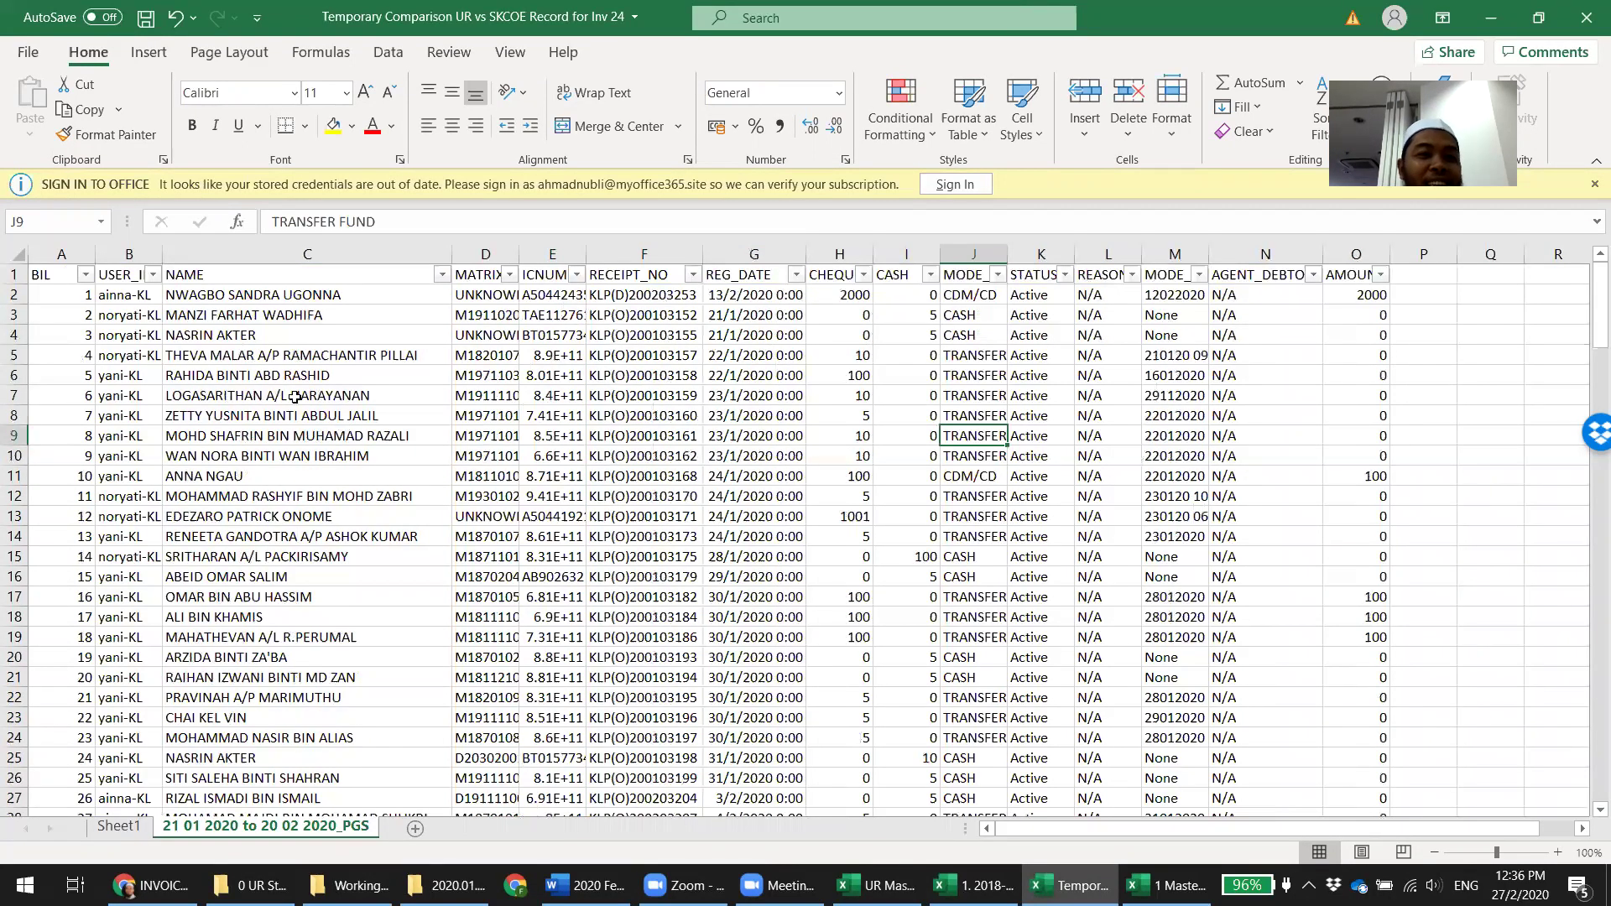
left_click(265, 356)
key("Down")
key("Down")
key("Down")
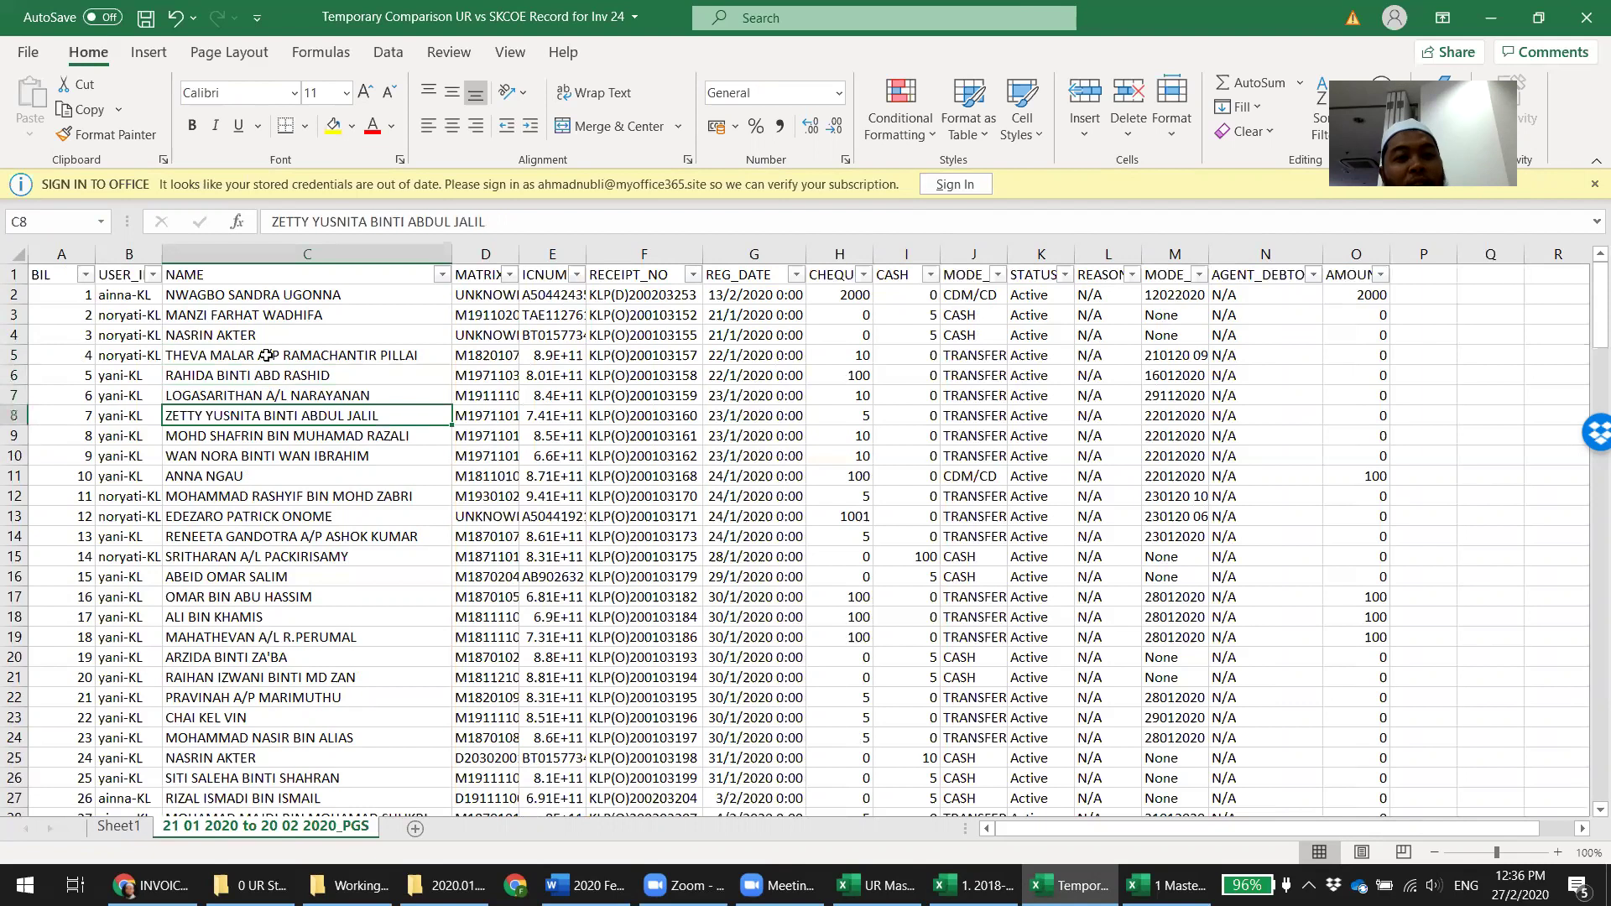
key("Down")
key("Down")
key("Down")
key("Down")
key("Down")
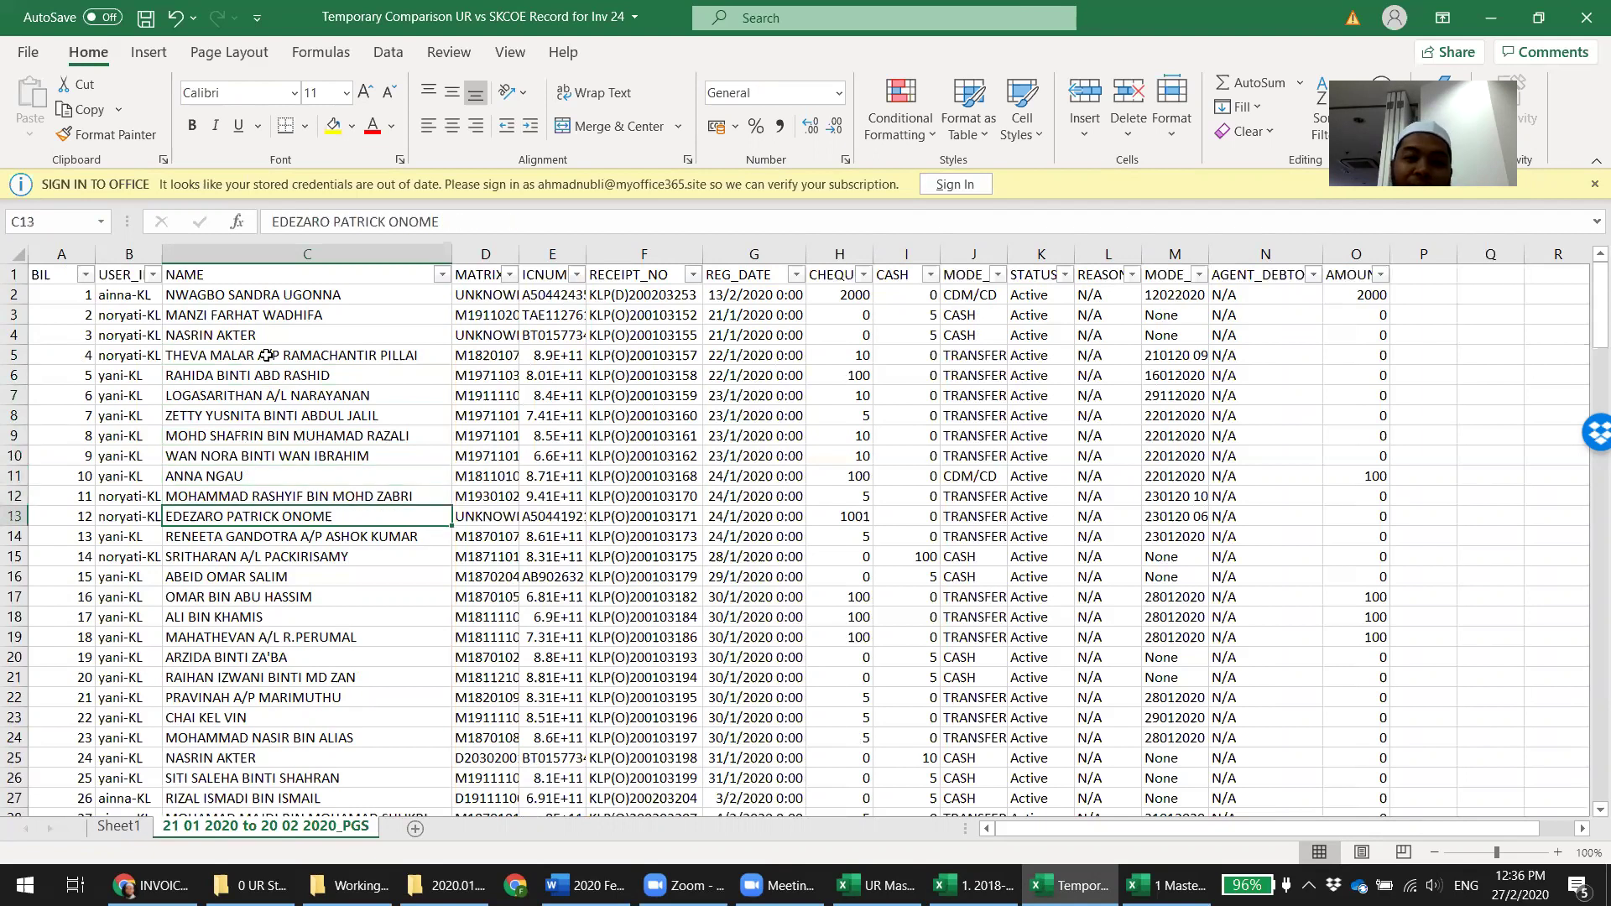
key("Down")
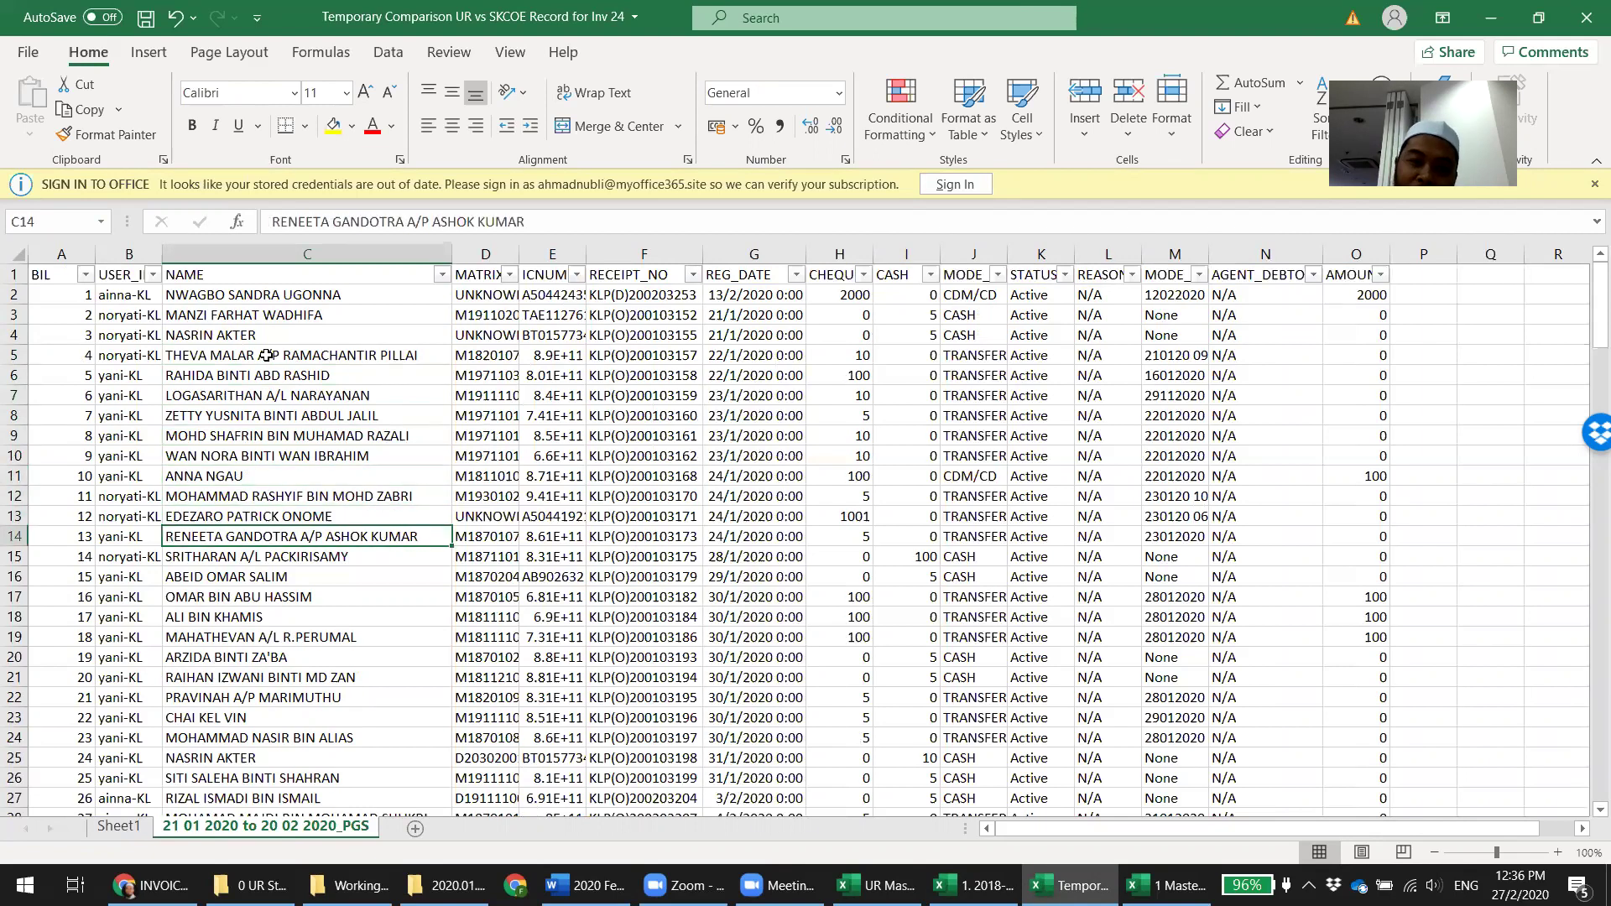
key("Down")
key("Down")
key("Down")
key("Down")
key("Down")
key("Down")
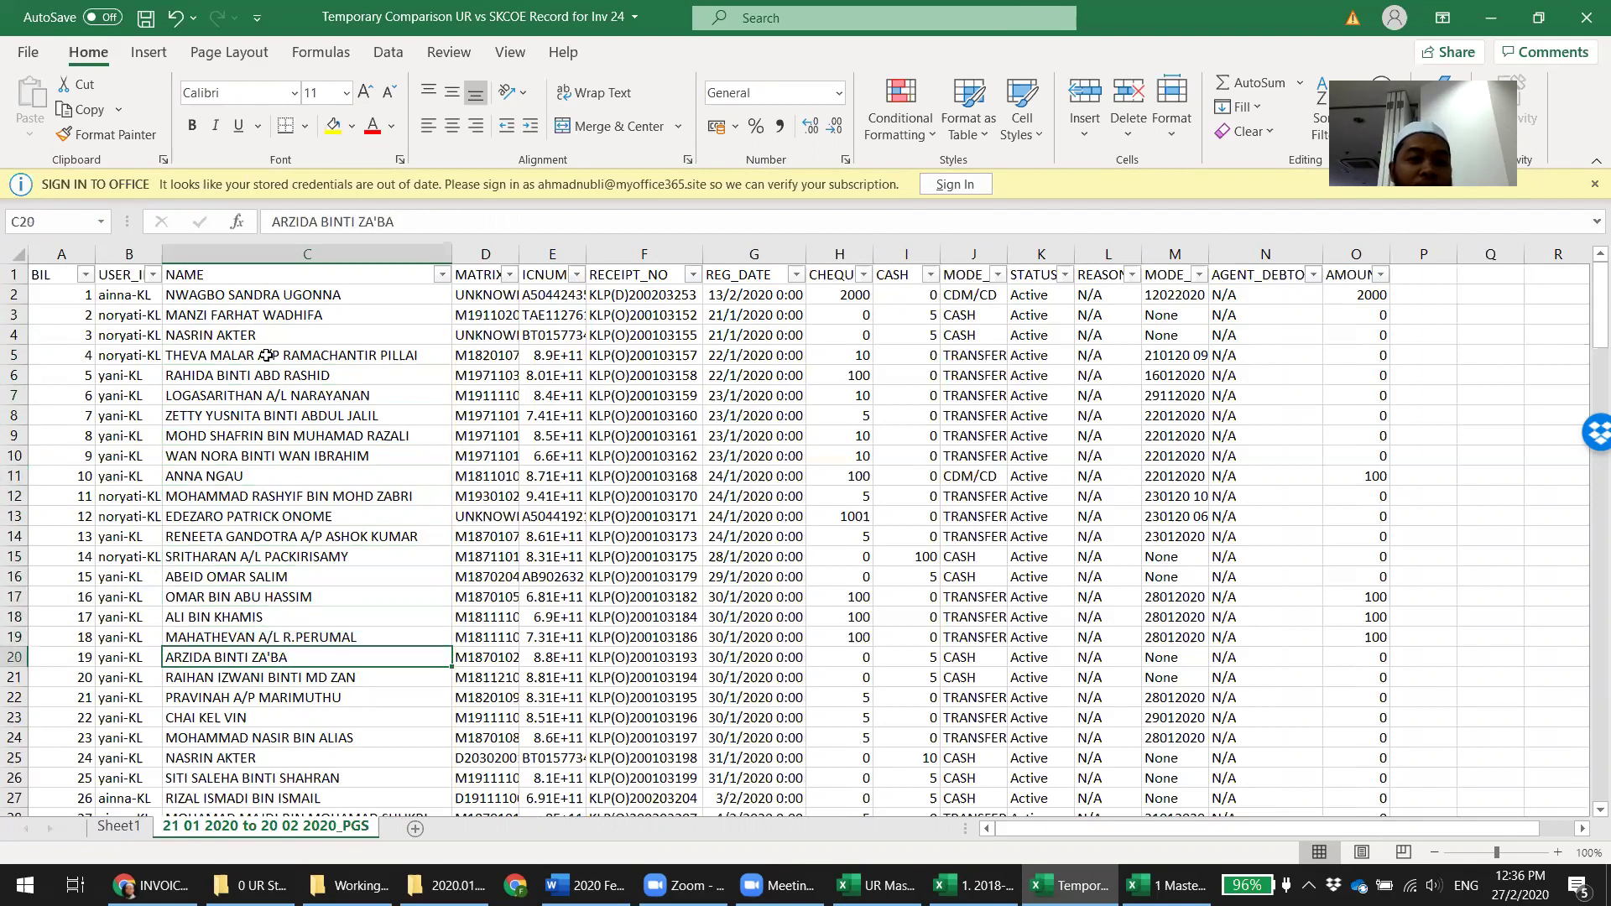
key("Down")
key("Down")
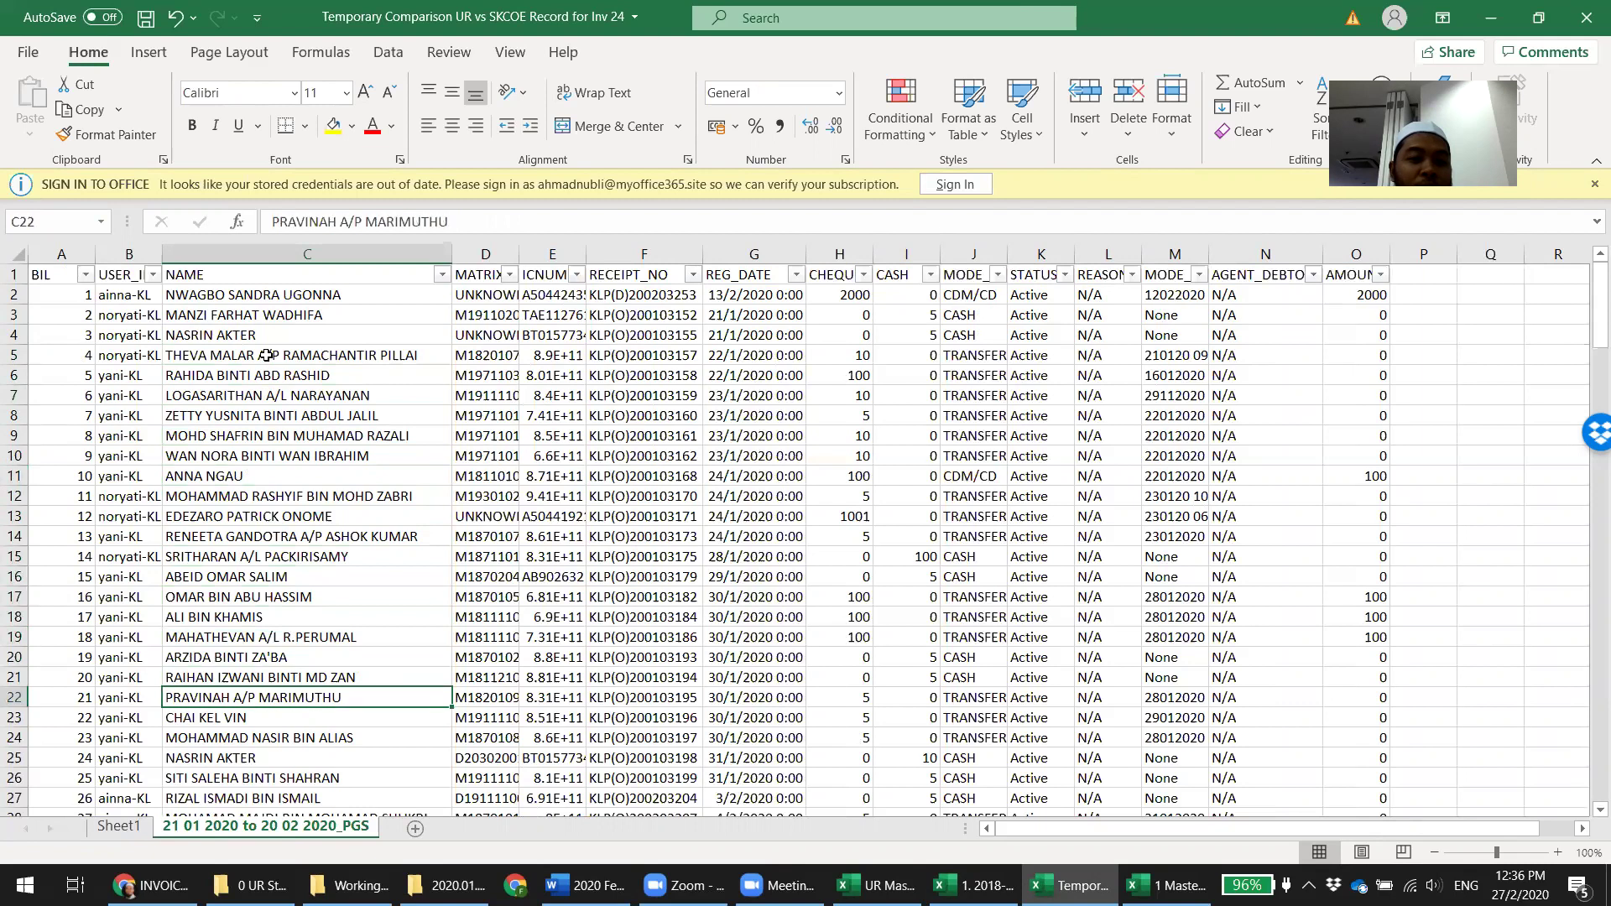
key("Down")
key("Down")
key("Down")
scroll(266, 355, "down", 1)
scroll(266, 356, "down", 4)
key("Down")
key("Down")
key("Down")
key("Down")
key("Down")
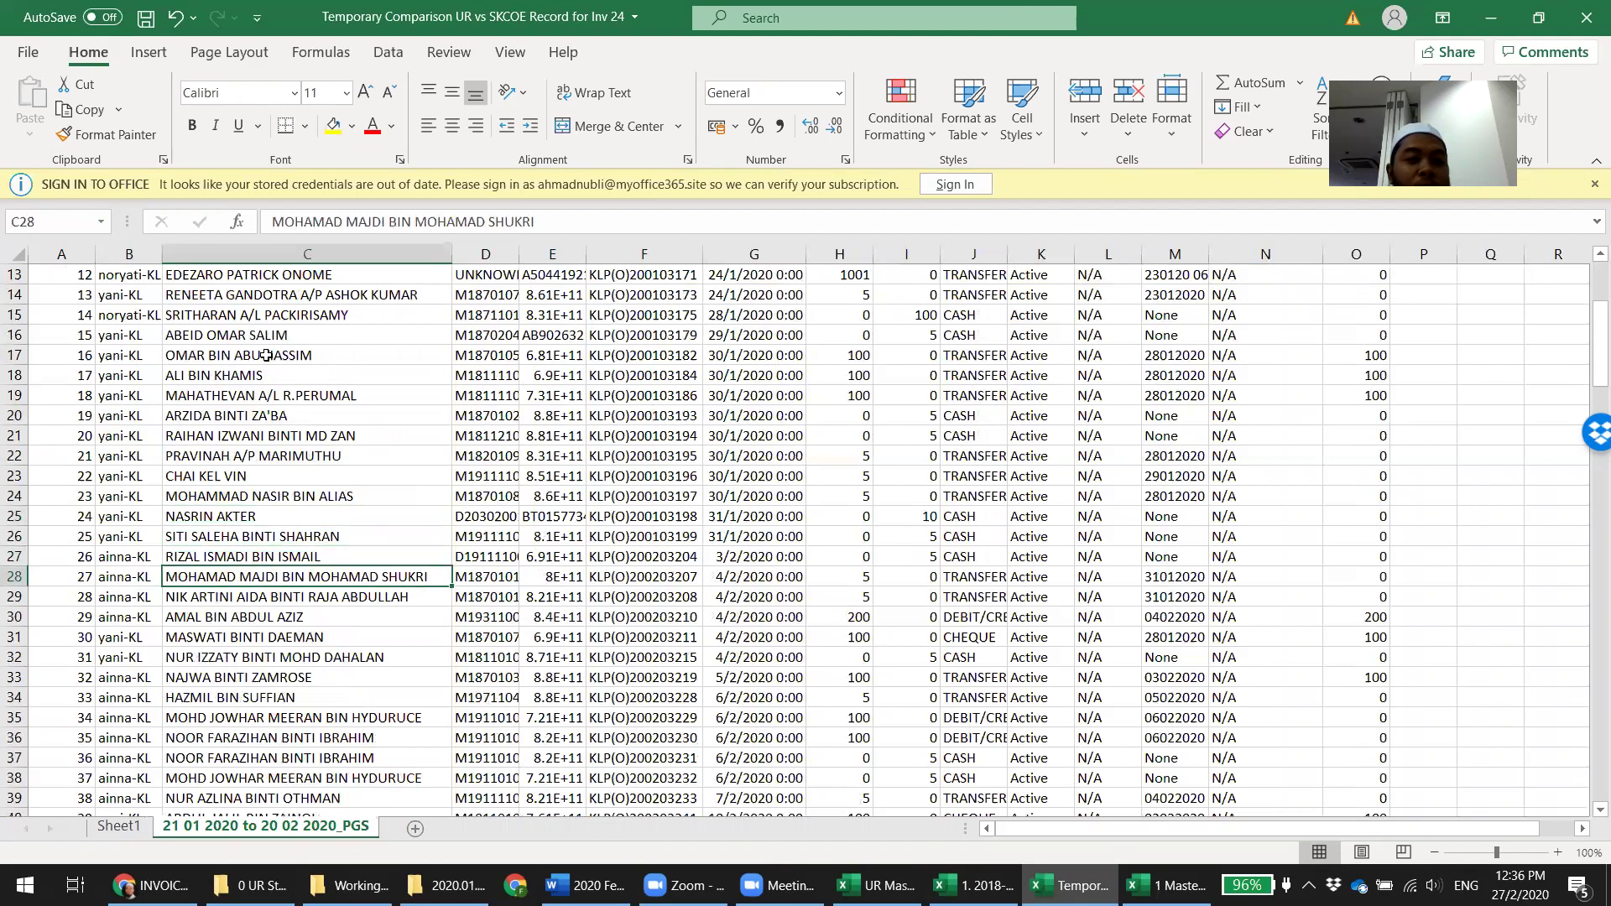
key("Down")
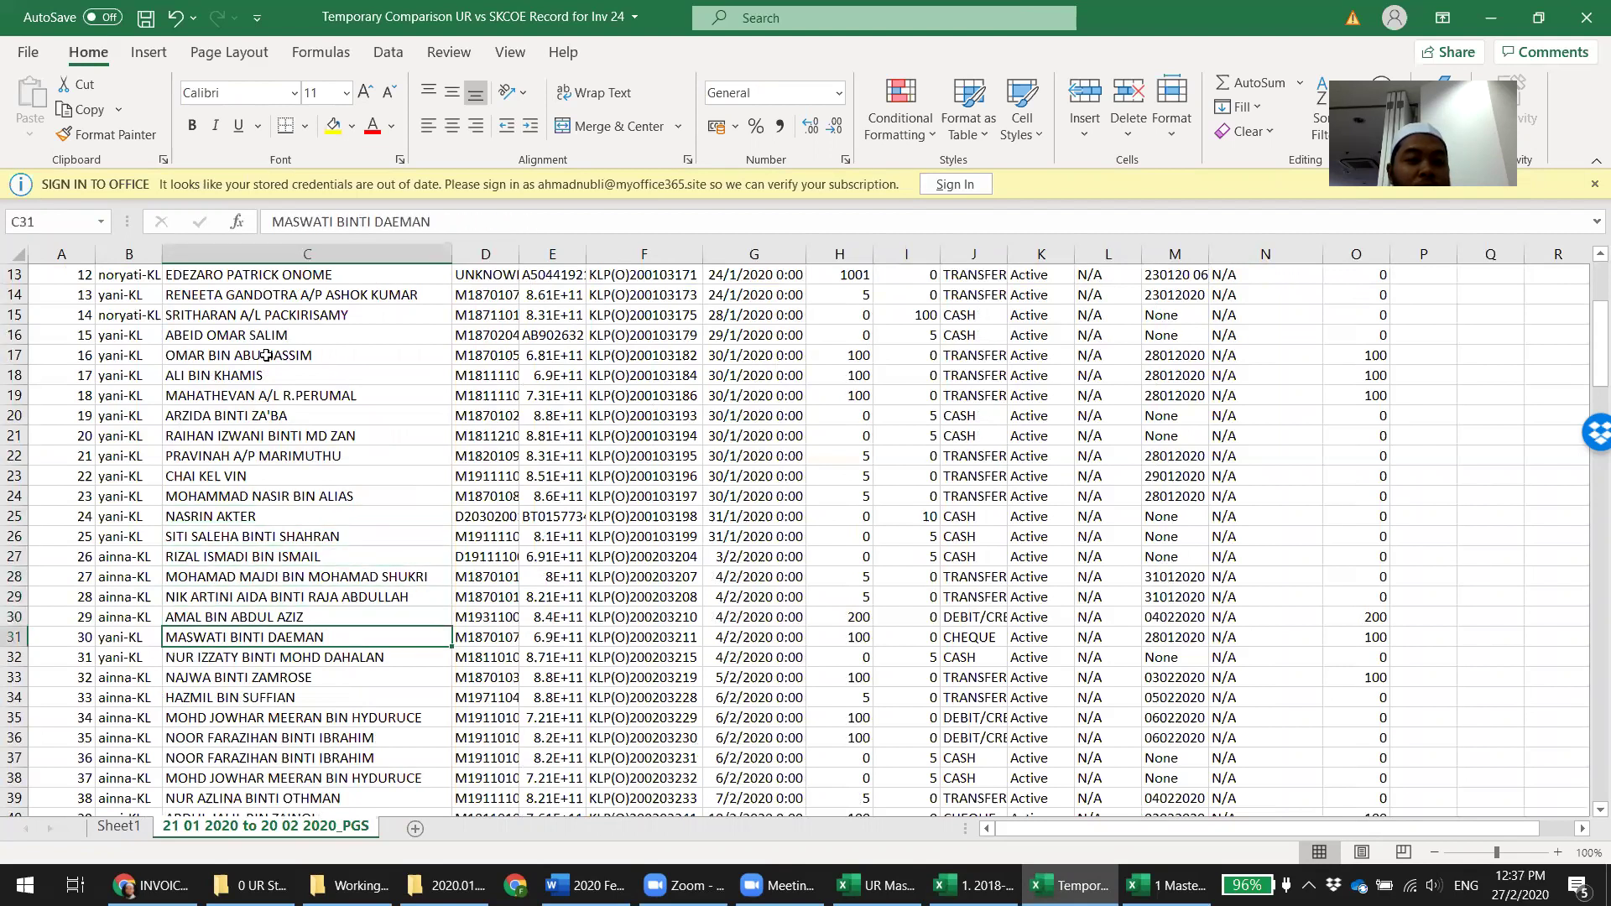
key("Down")
key("Down")
key("Down")
key("Down")
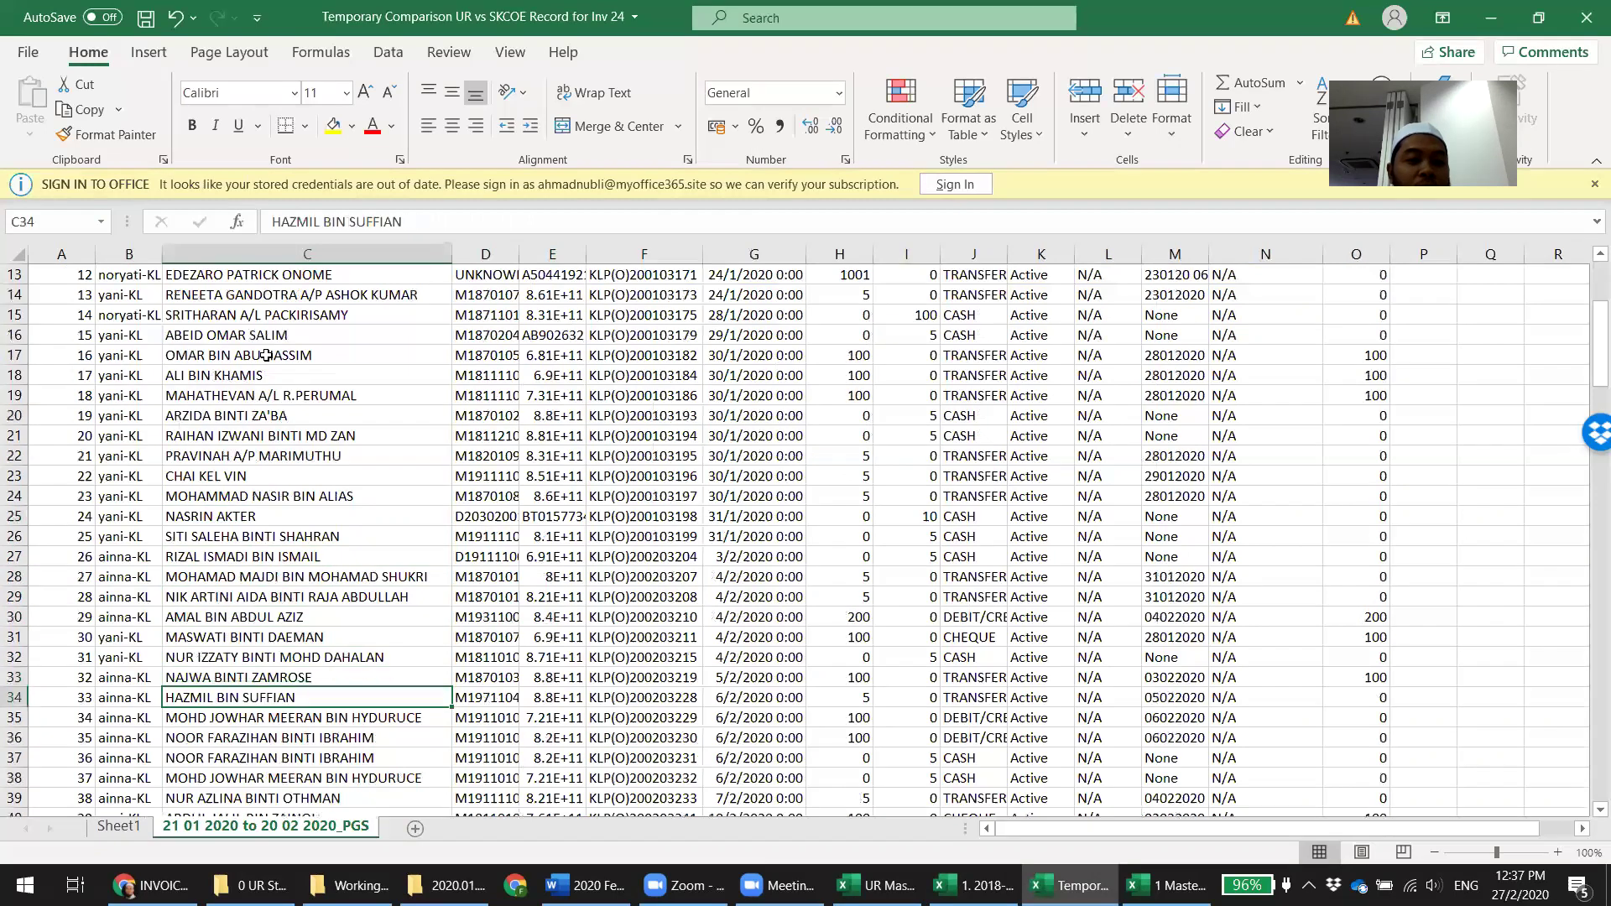
key("Down")
key("Down")
key("Down")
key("Down")
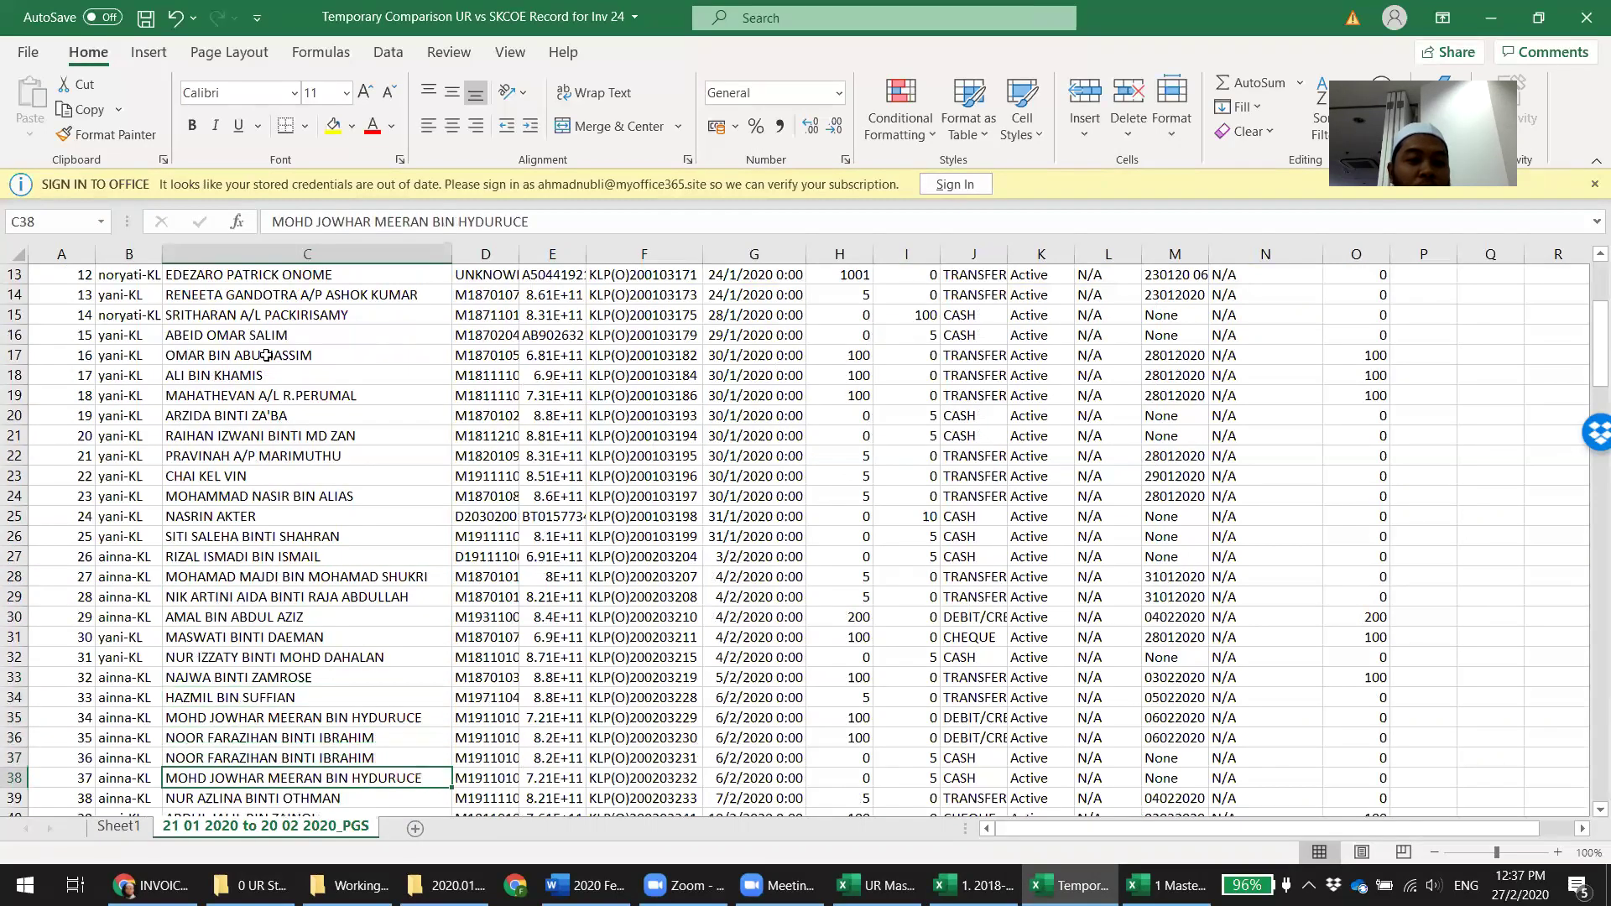
scroll(266, 355, "down", 3)
key("Down")
key("Down")
key("Down")
key("Down")
key("Down")
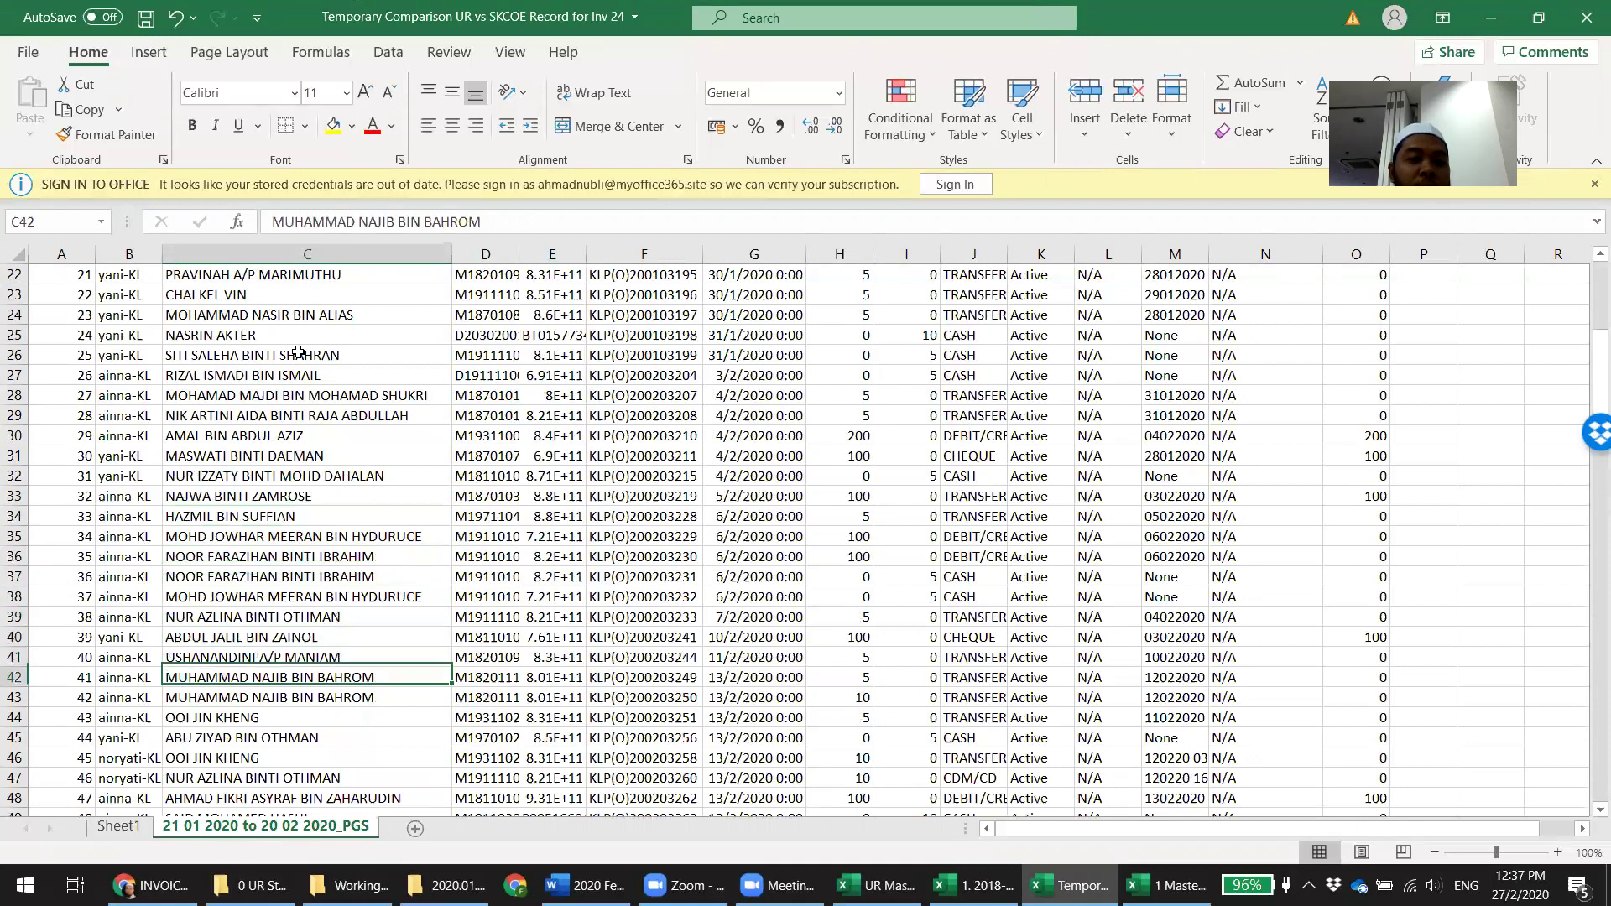
key("Down")
key("Down")
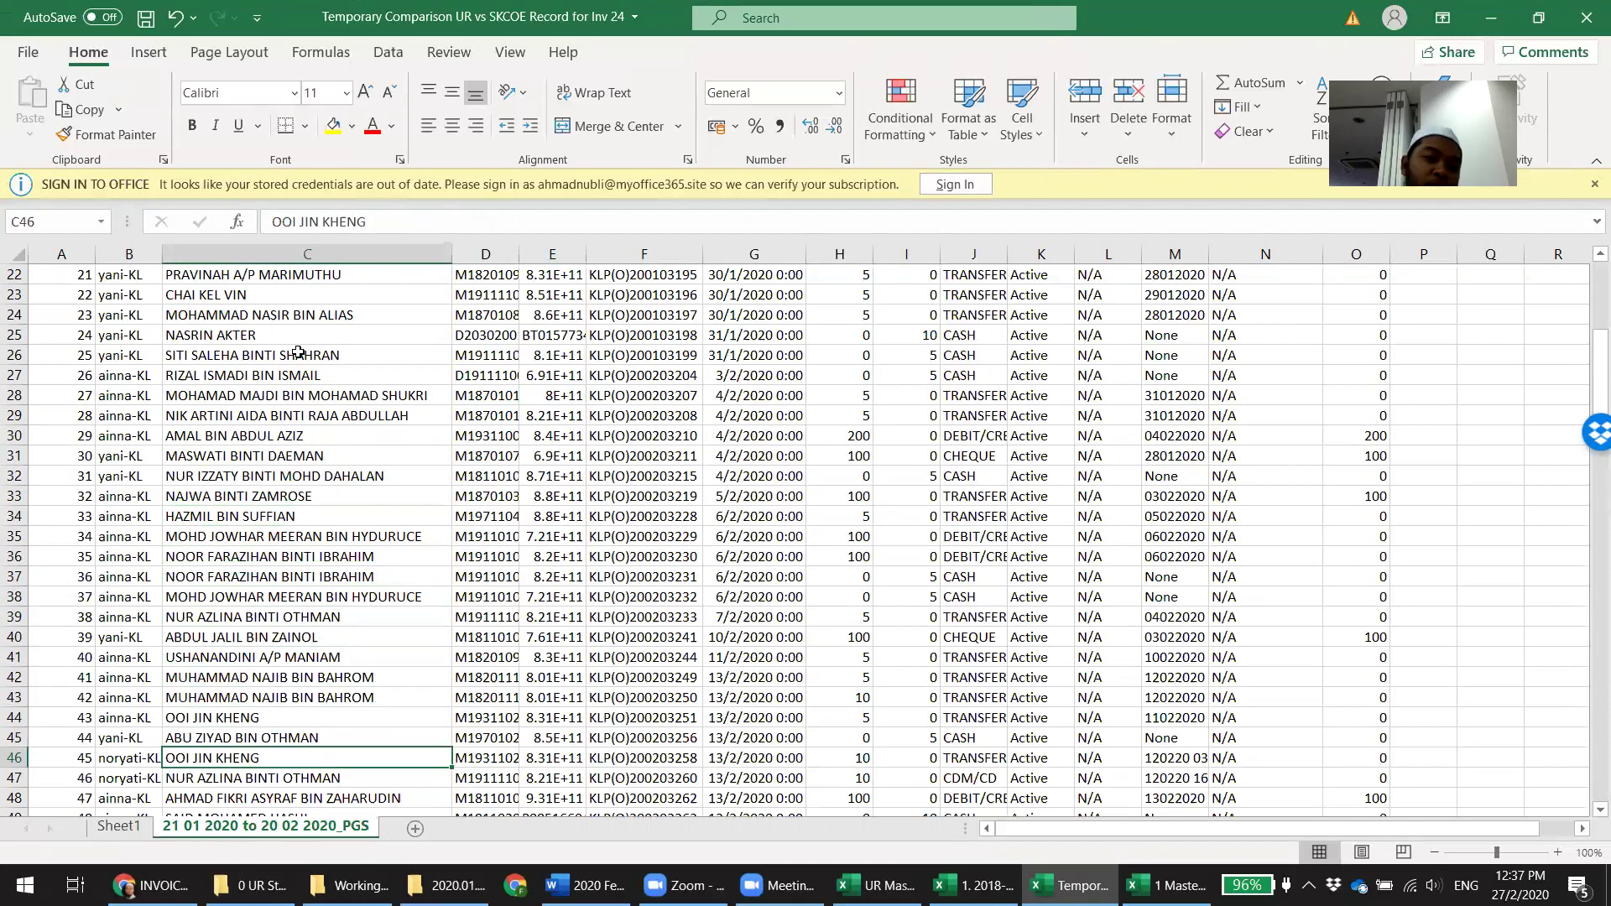
scroll(297, 352, "up", 7)
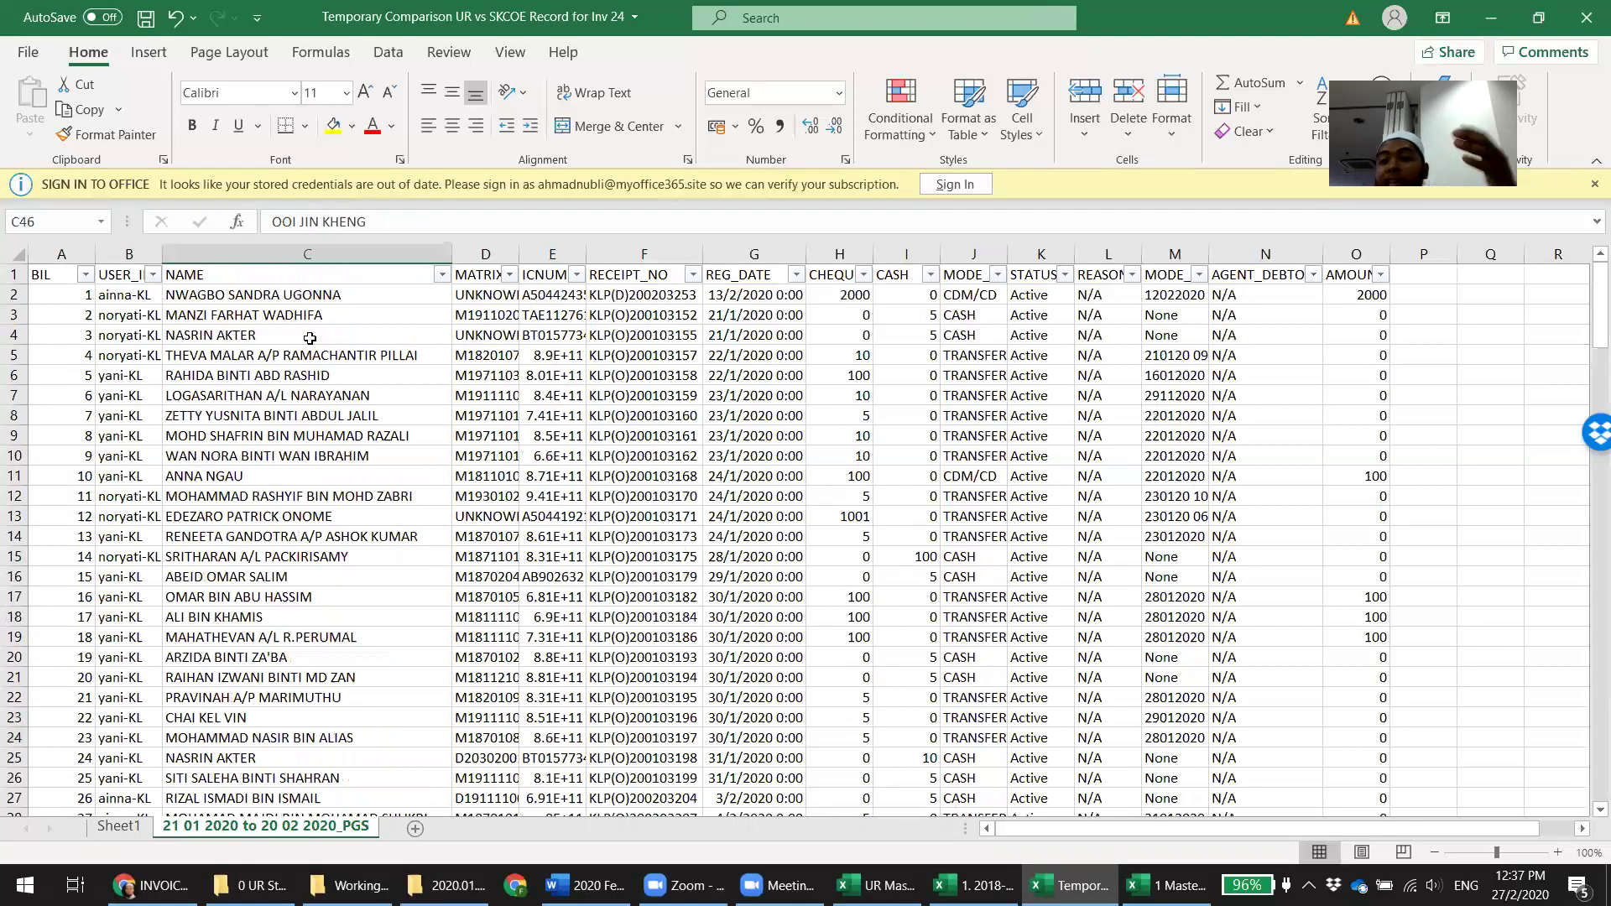
scroll(309, 338, "down", 7)
scroll(310, 338, "up", 7)
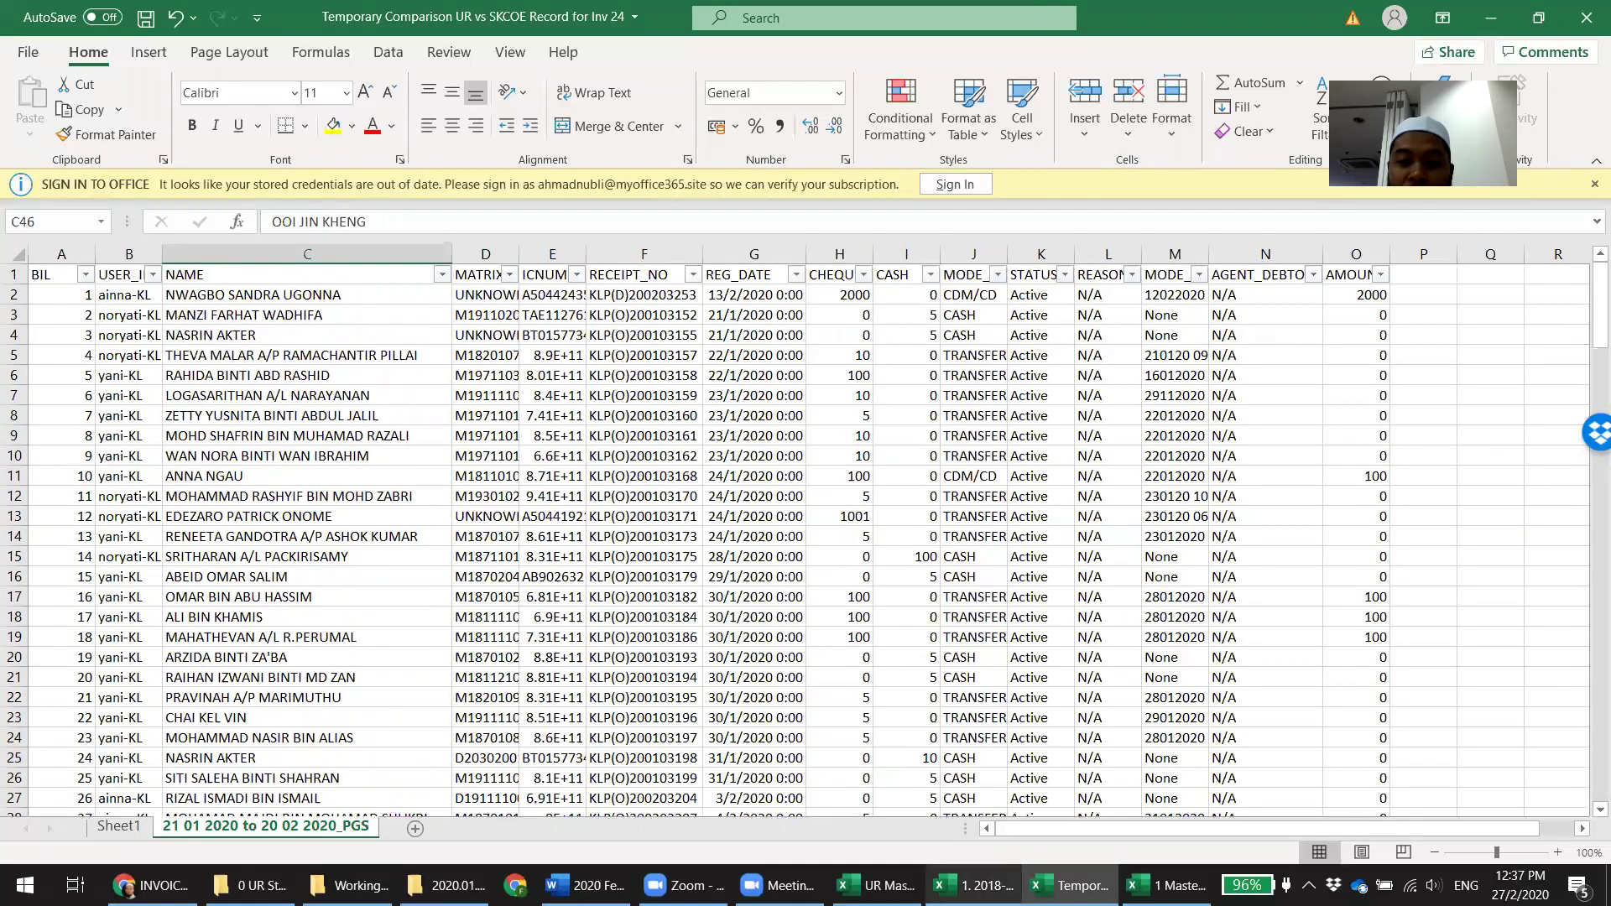
Check the SKCOE balance formula in AH17 against the 2018-02 Intake workbook
left_click(975, 885)
left_click(620, 647)
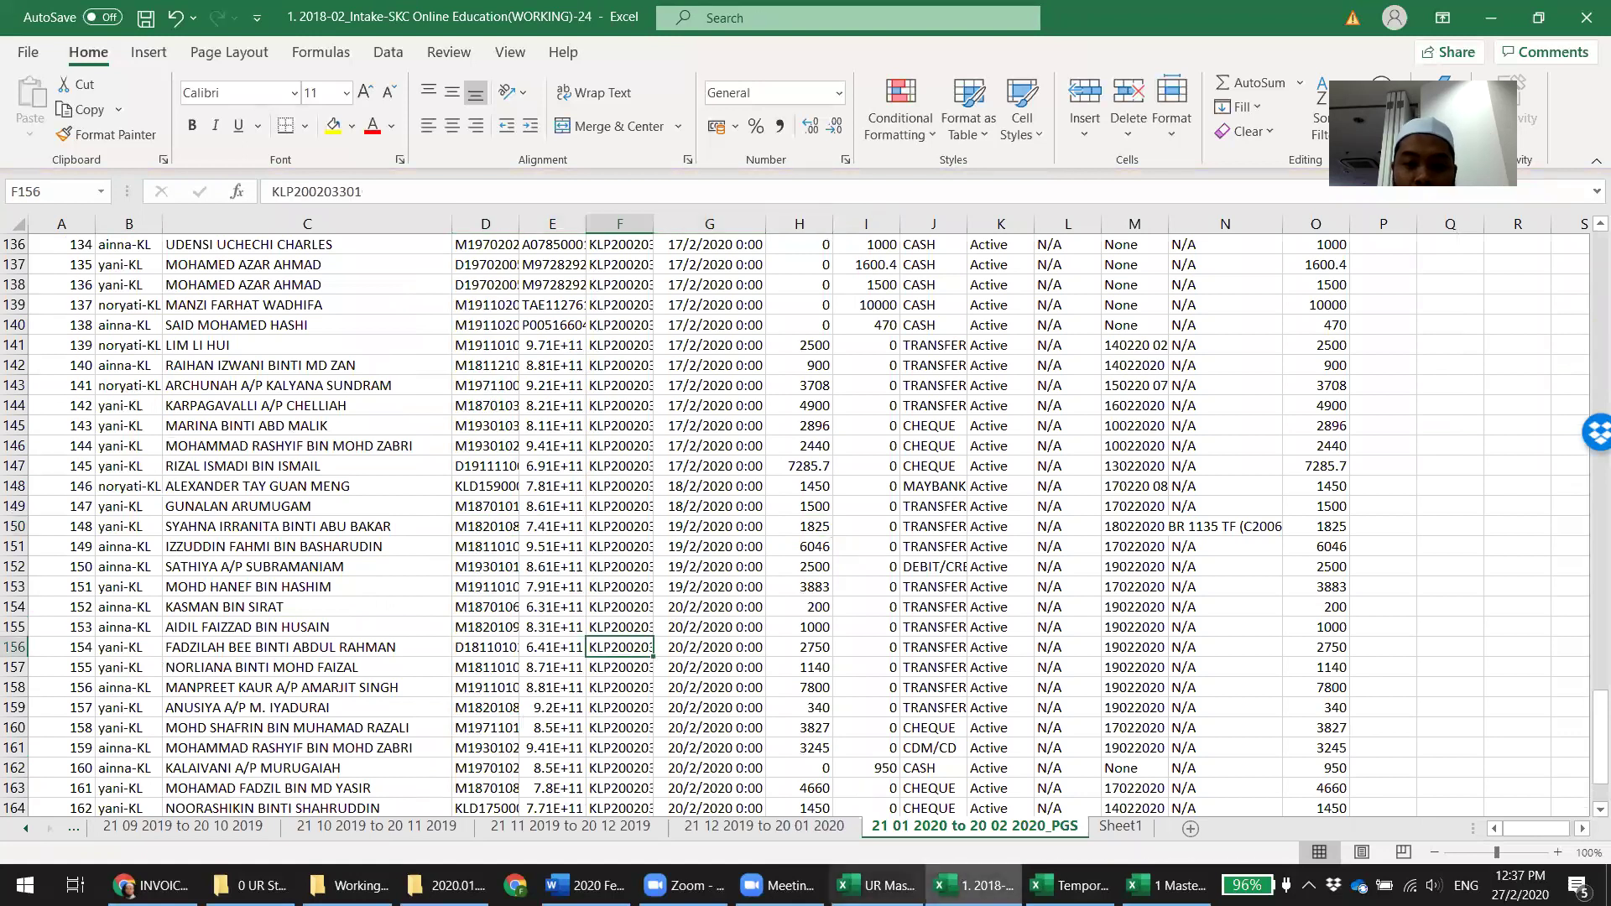
key("alt+Tab")
key("alt+Tab")
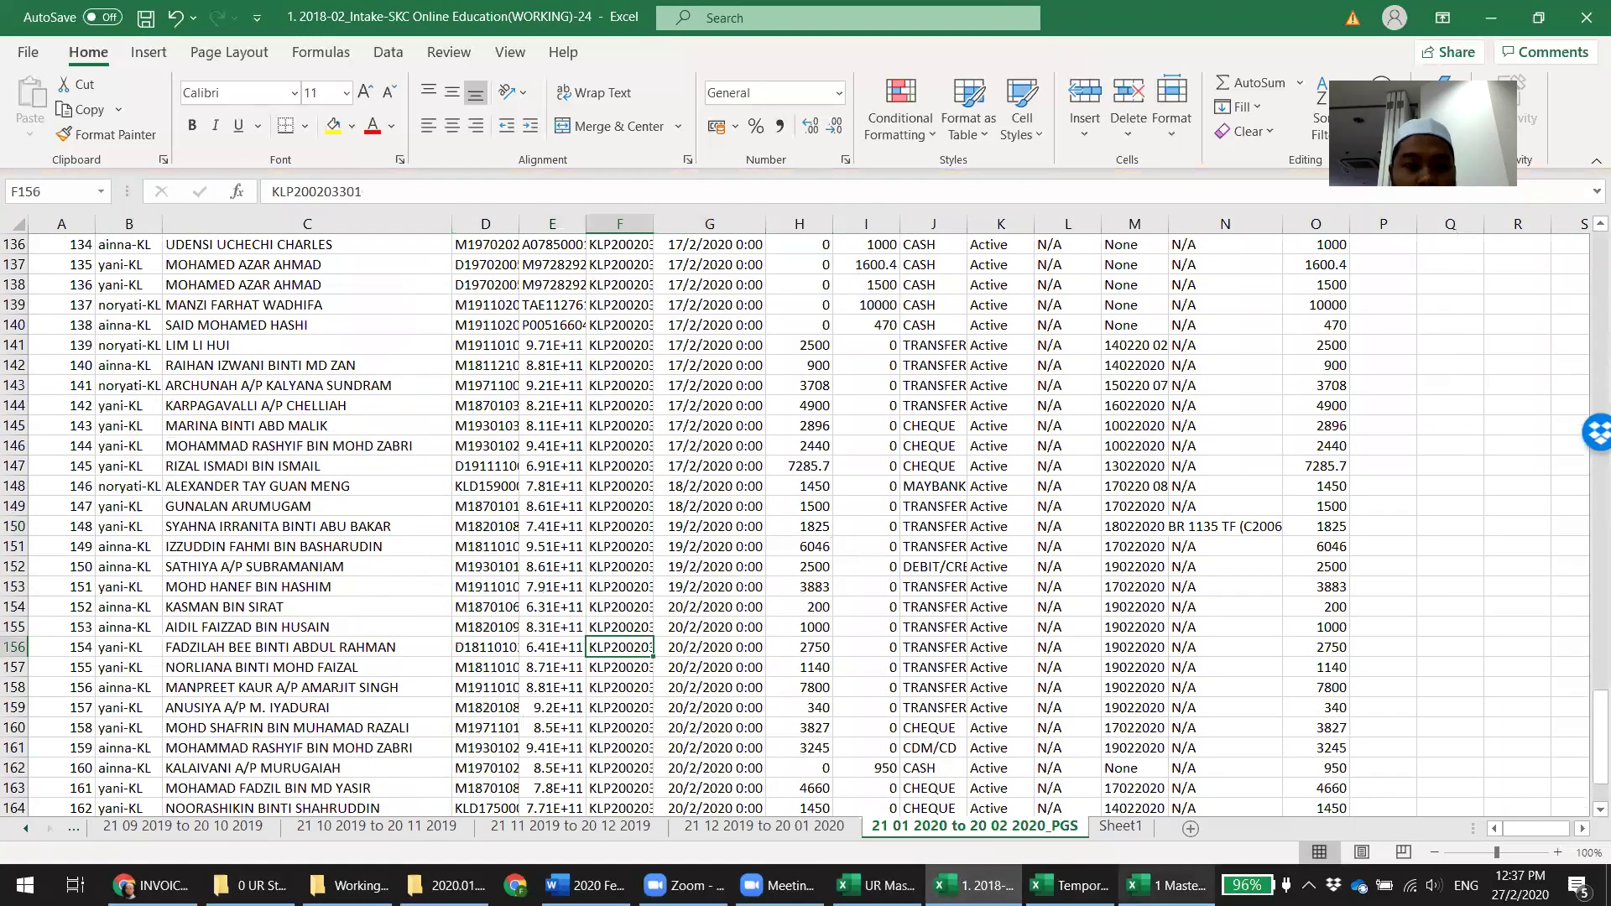
key("alt+Tab")
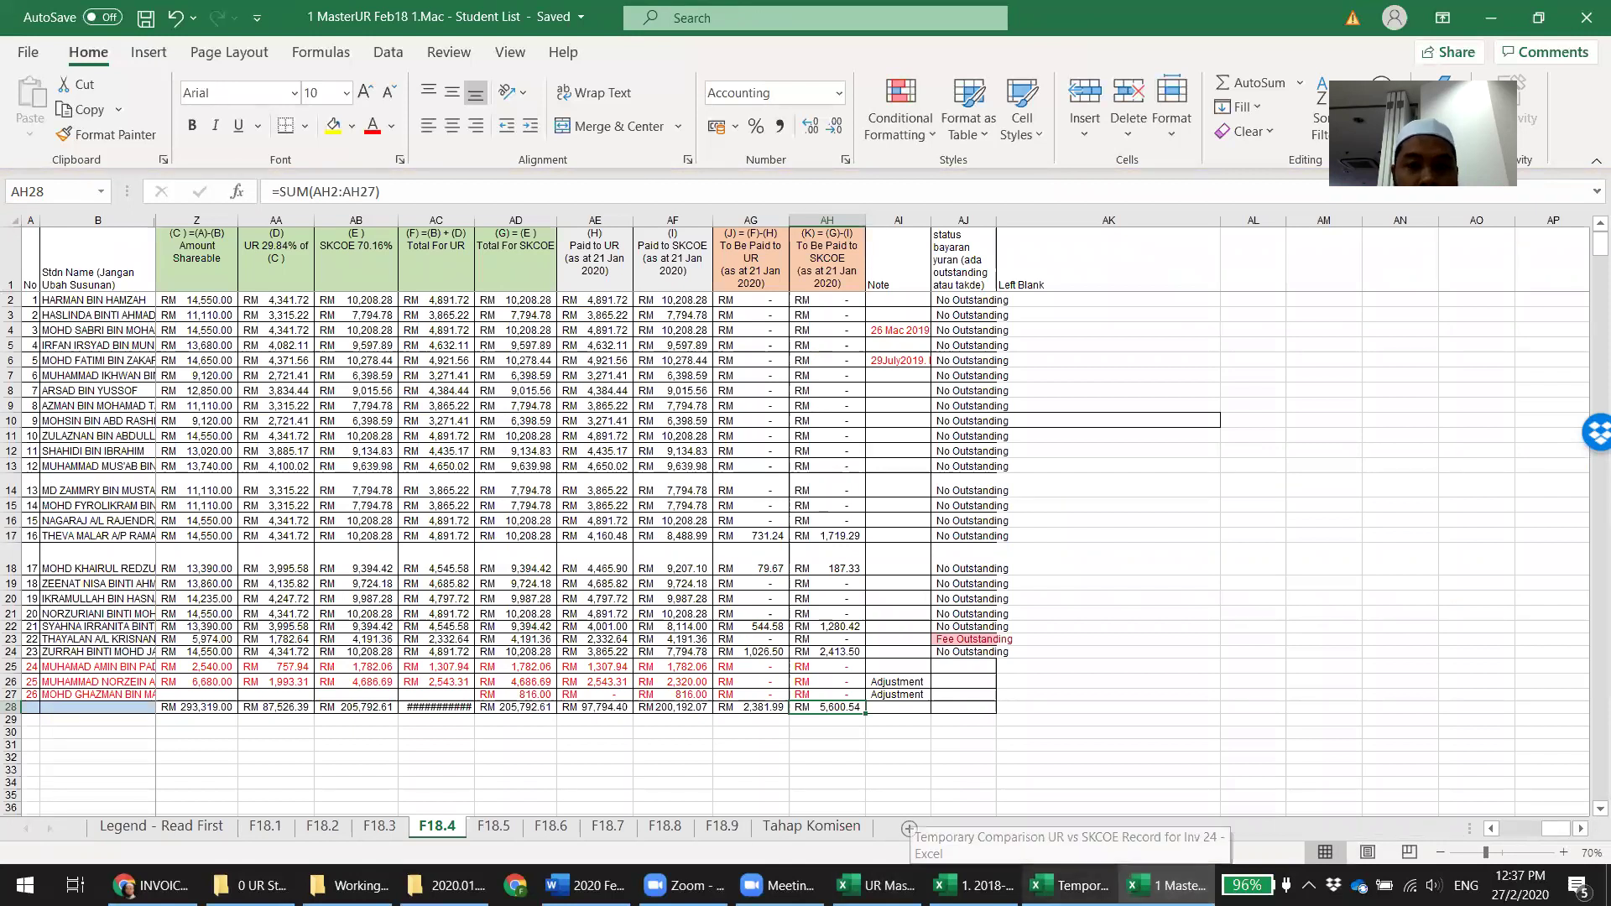
left_click(843, 535)
left_click(973, 886)
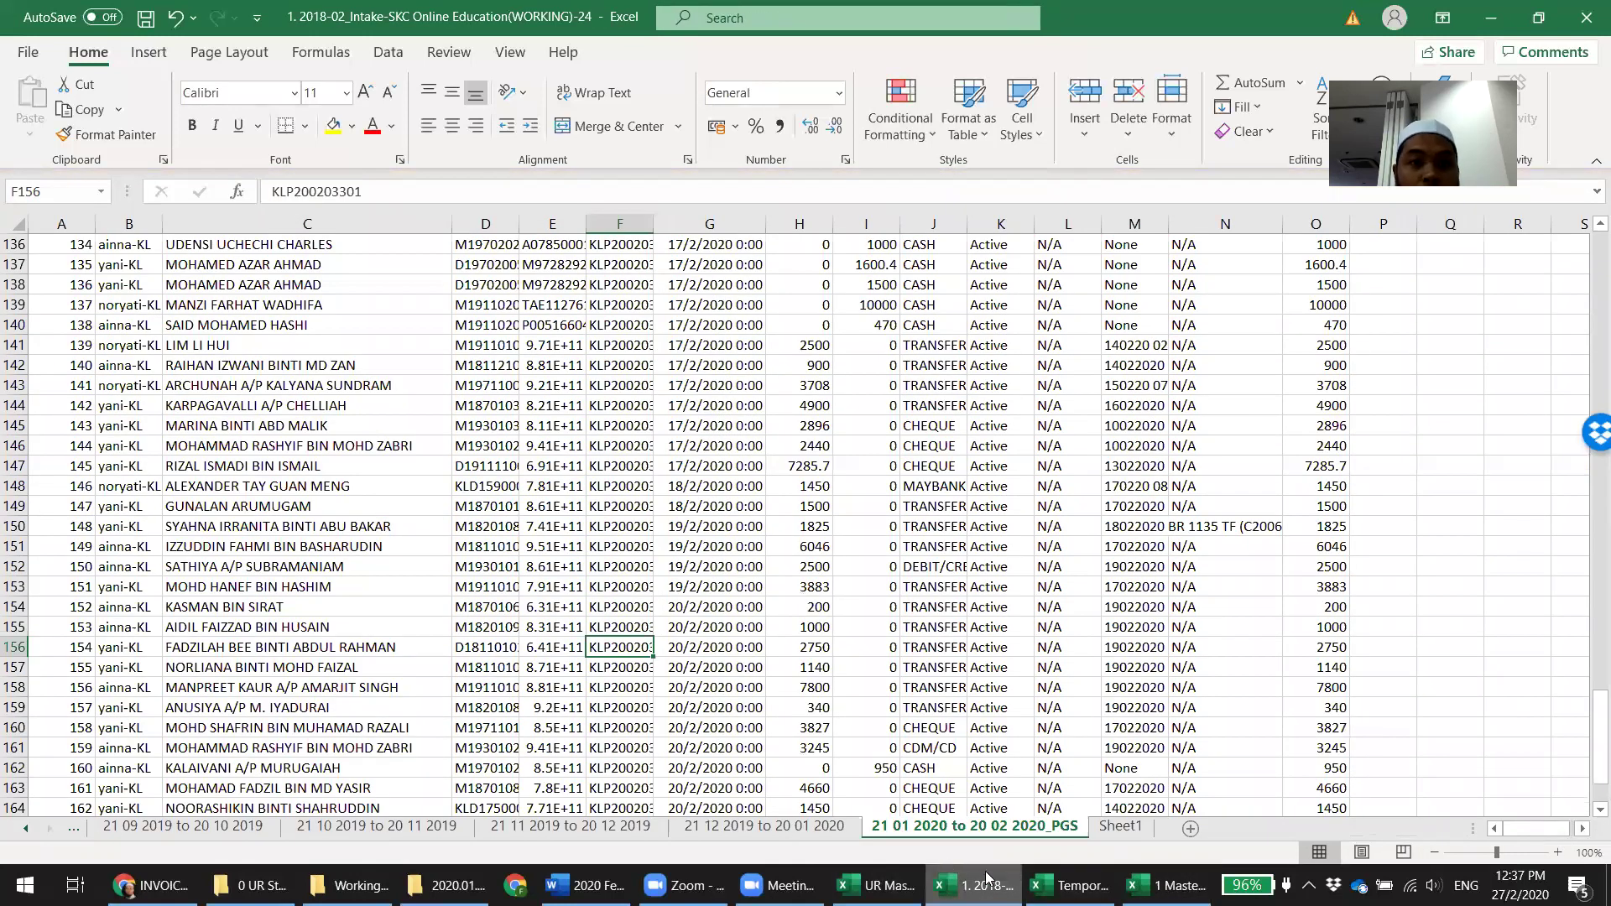
Filter the comparison PGS sheet's NAME column to the student's two payments, including the 2450.53 cheque
left_click(1070, 885)
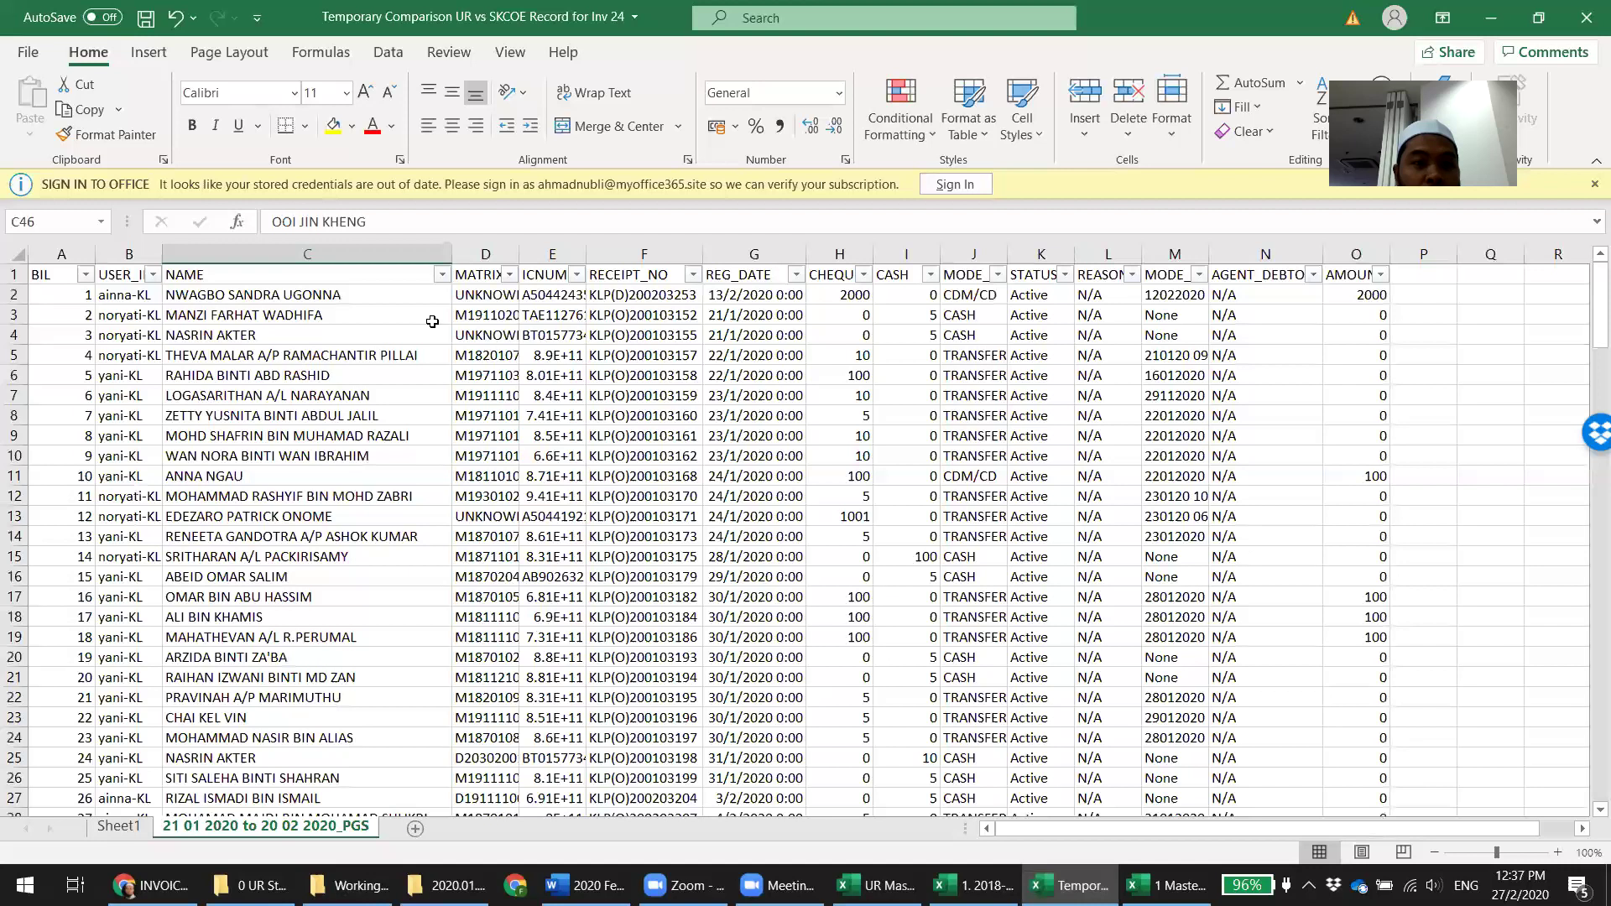
left_click(442, 274)
type("theva")
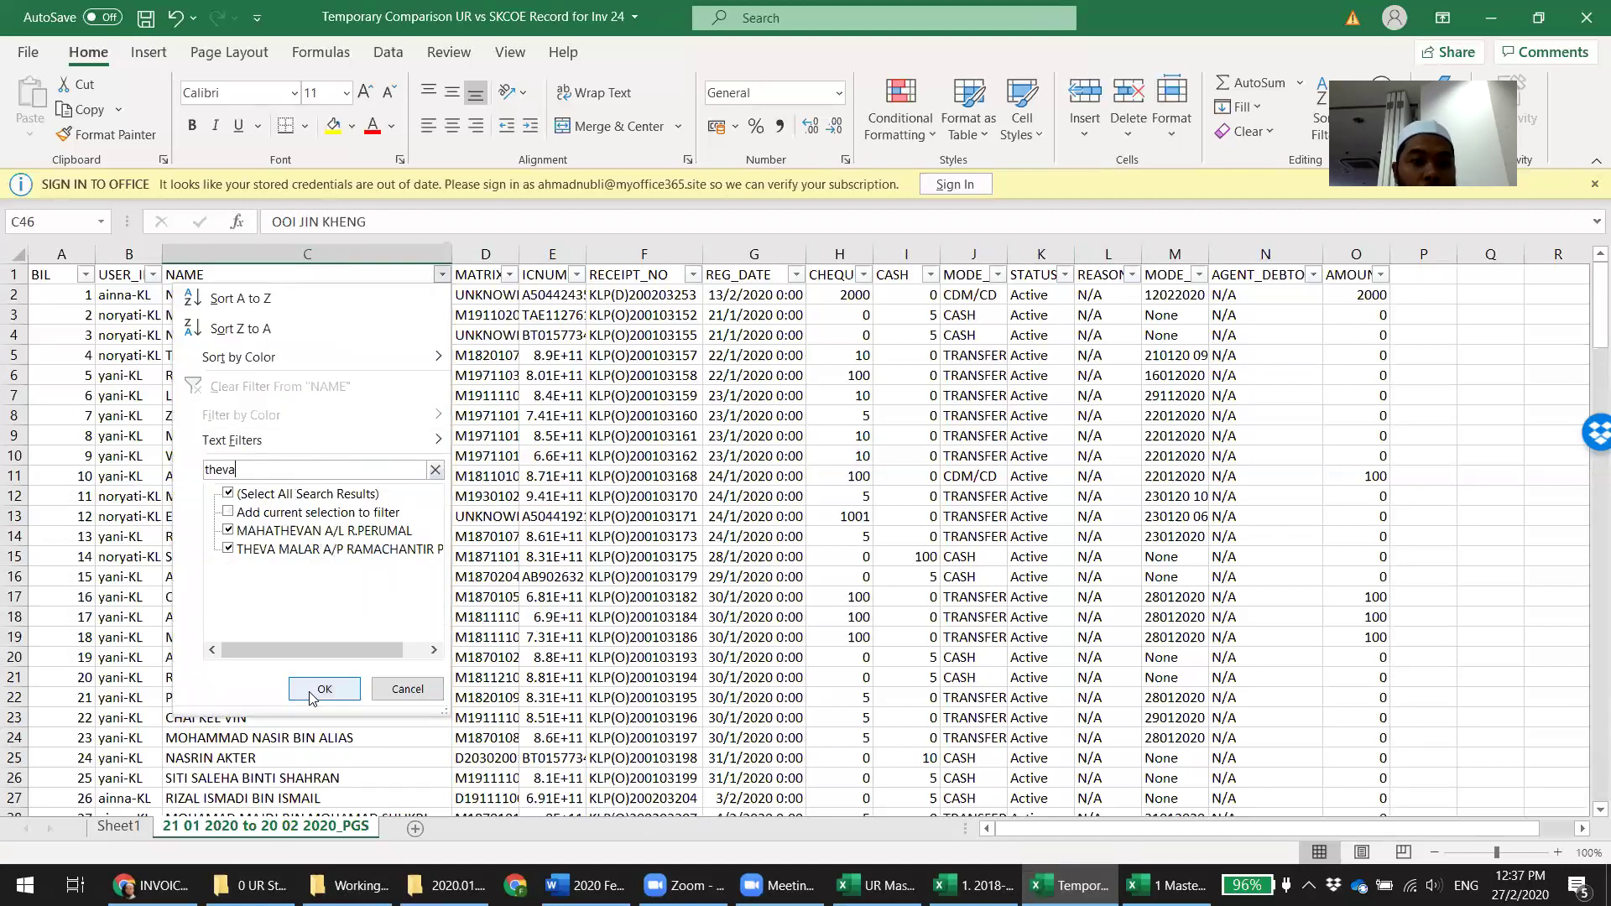
left_click(324, 689)
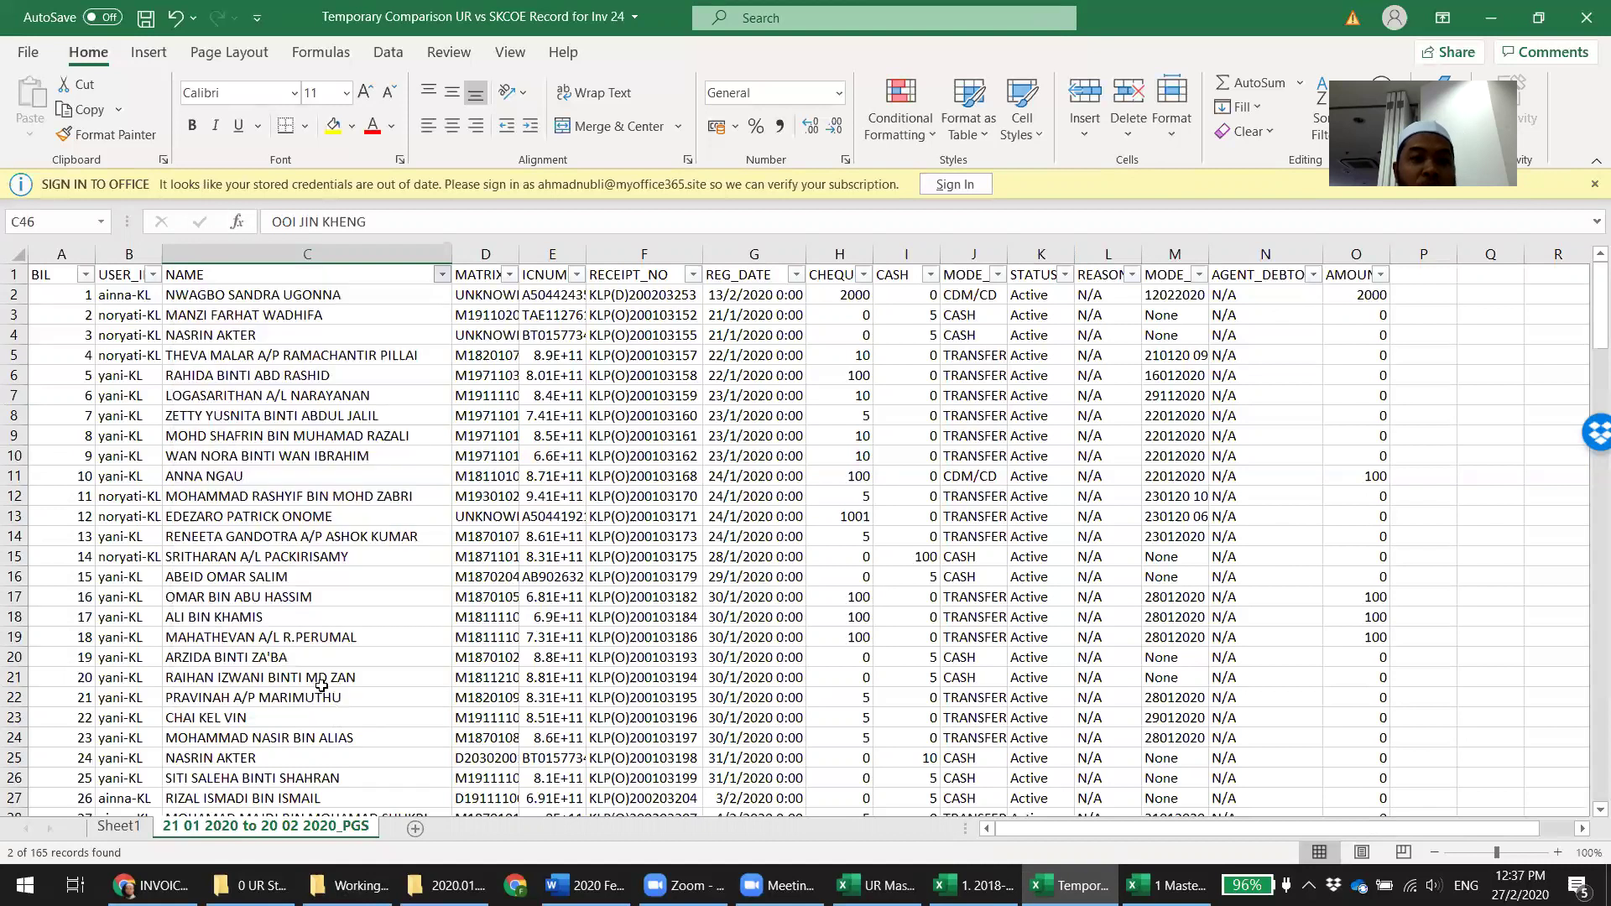
left_click(748, 546)
left_click(843, 315)
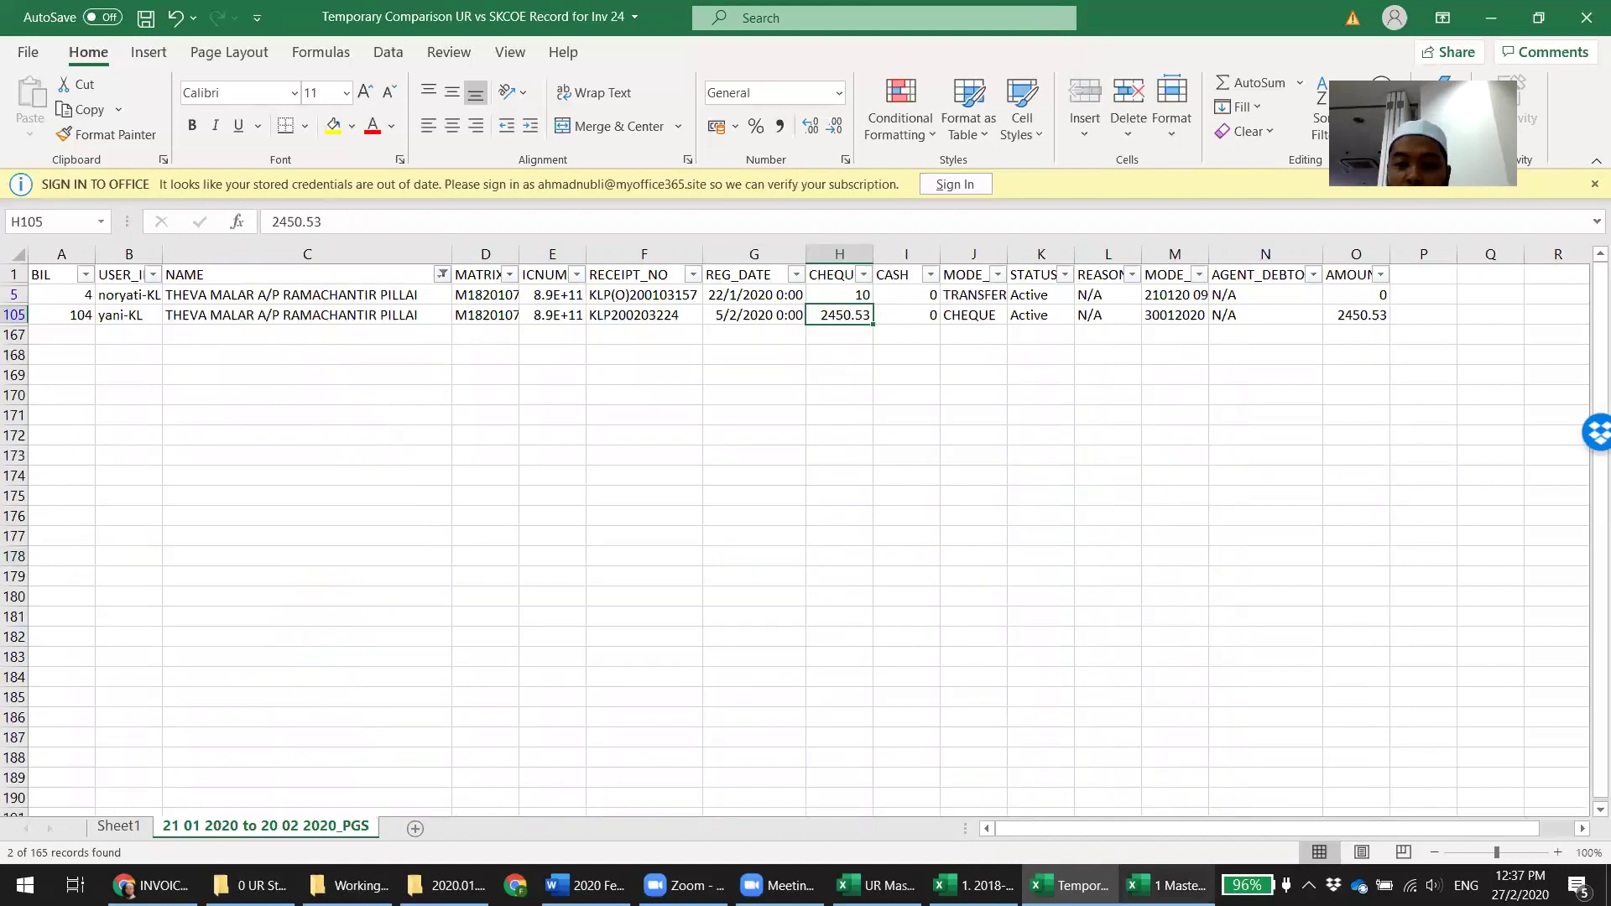
left_click(1167, 886)
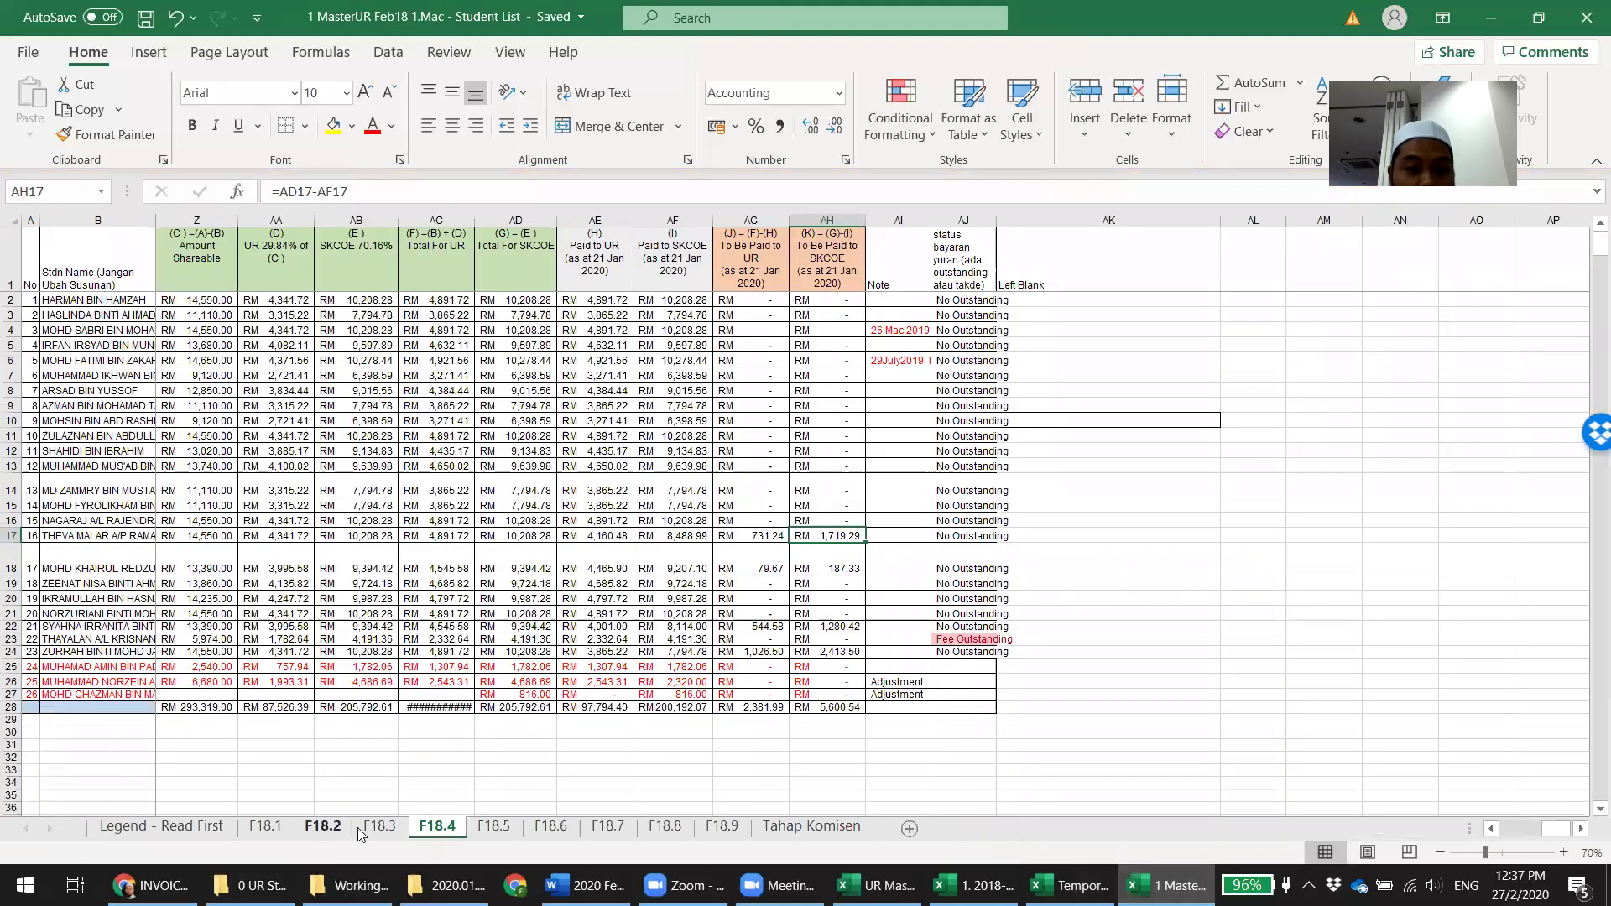
left_click(329, 831)
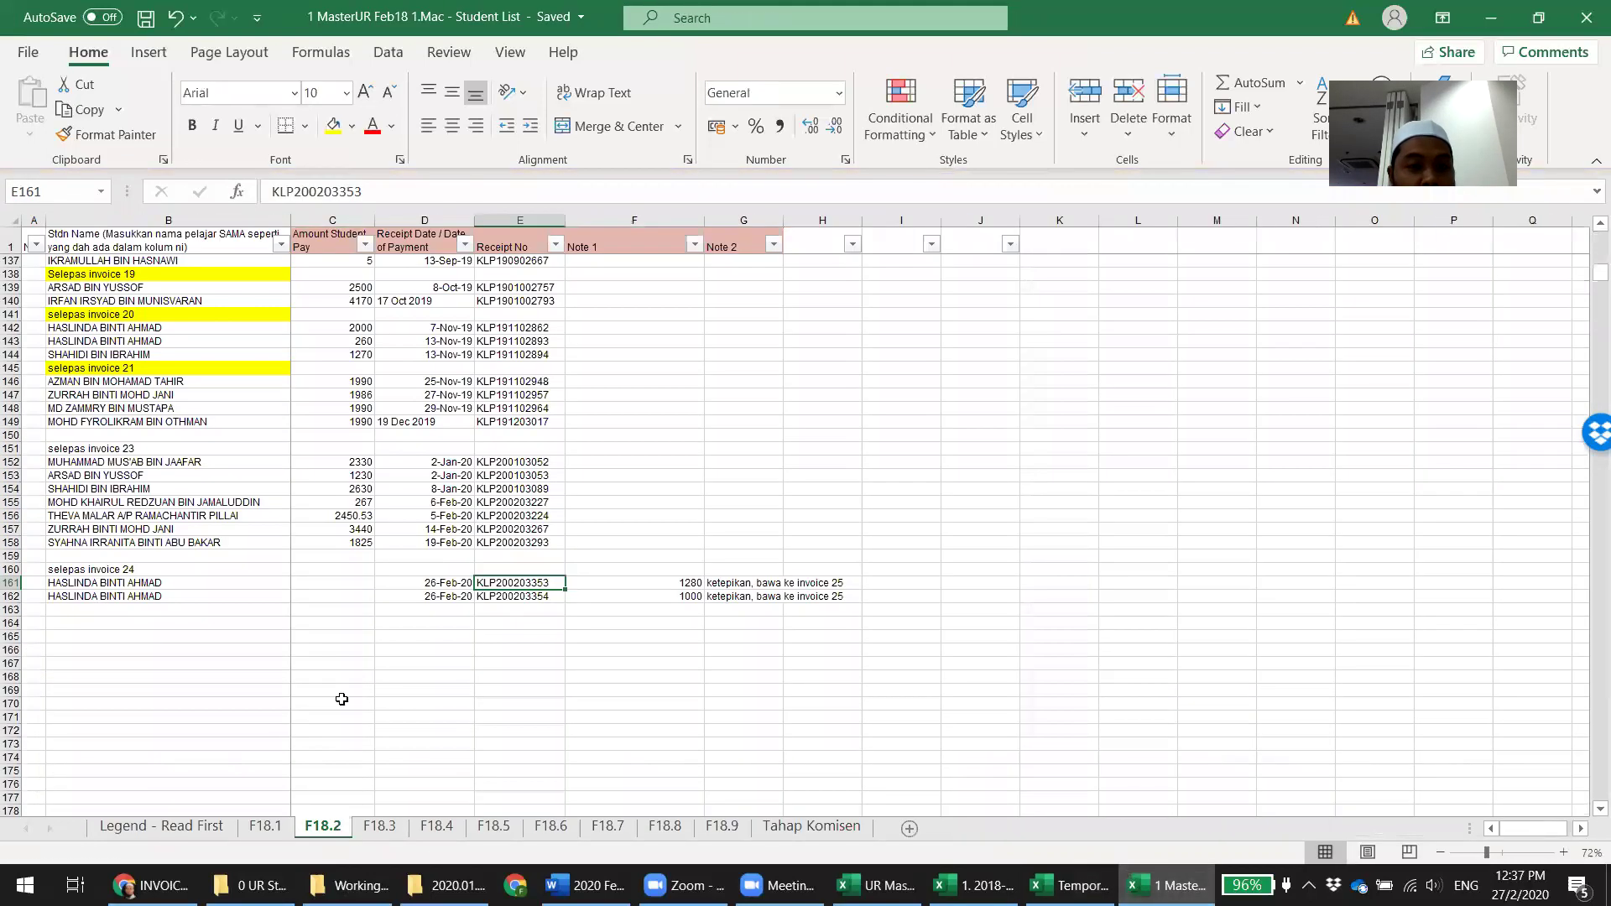
left_click(333, 522)
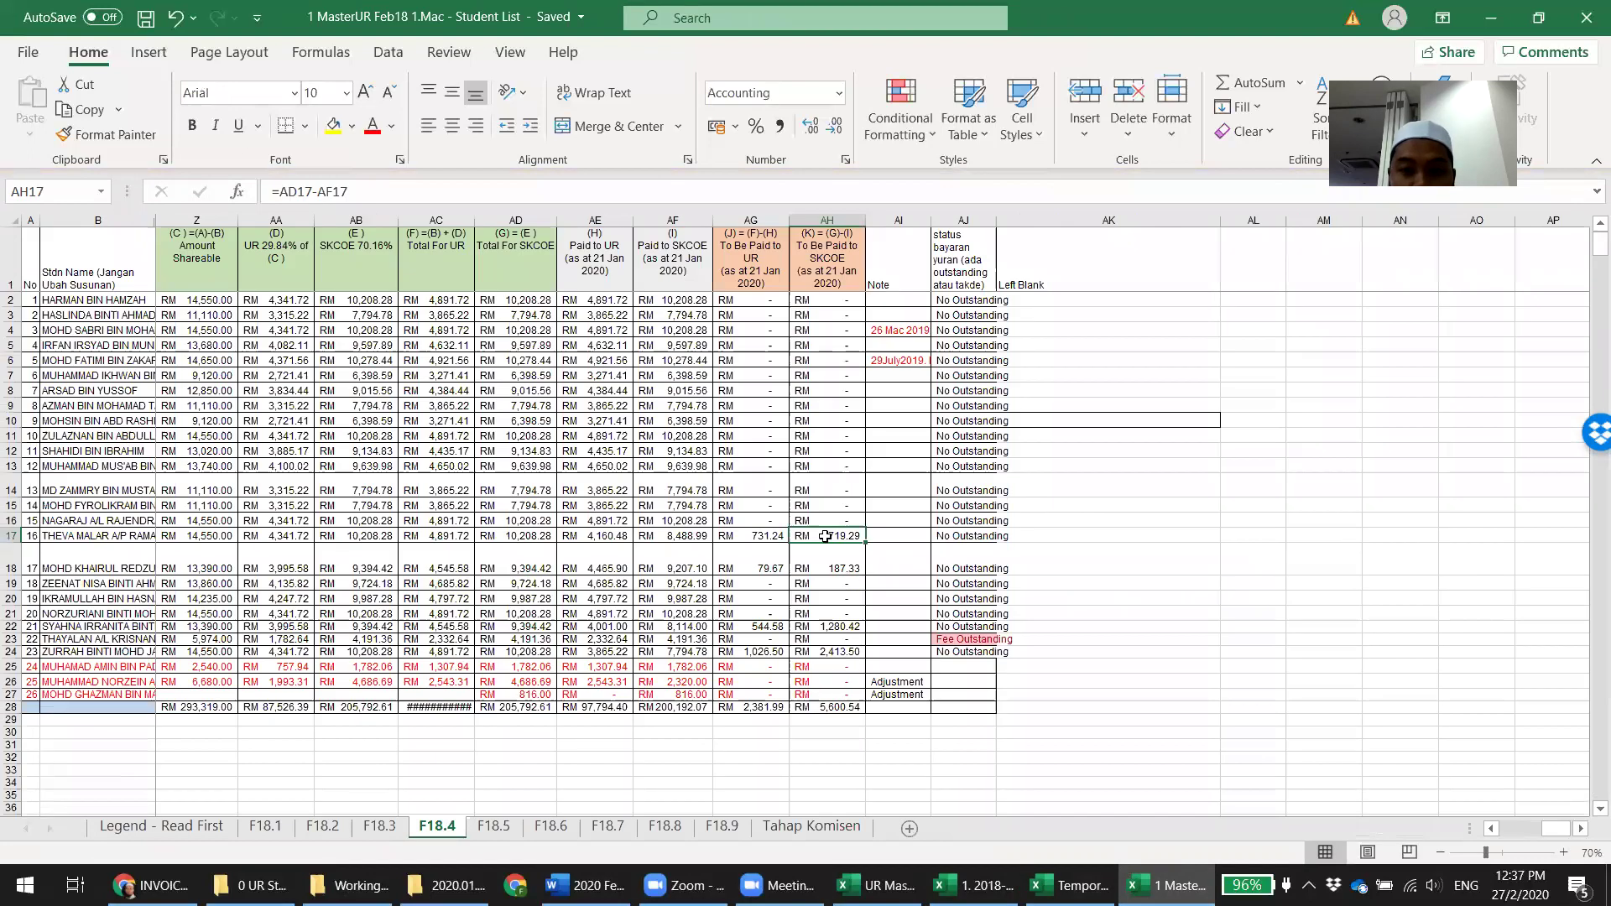
left_click(437, 826)
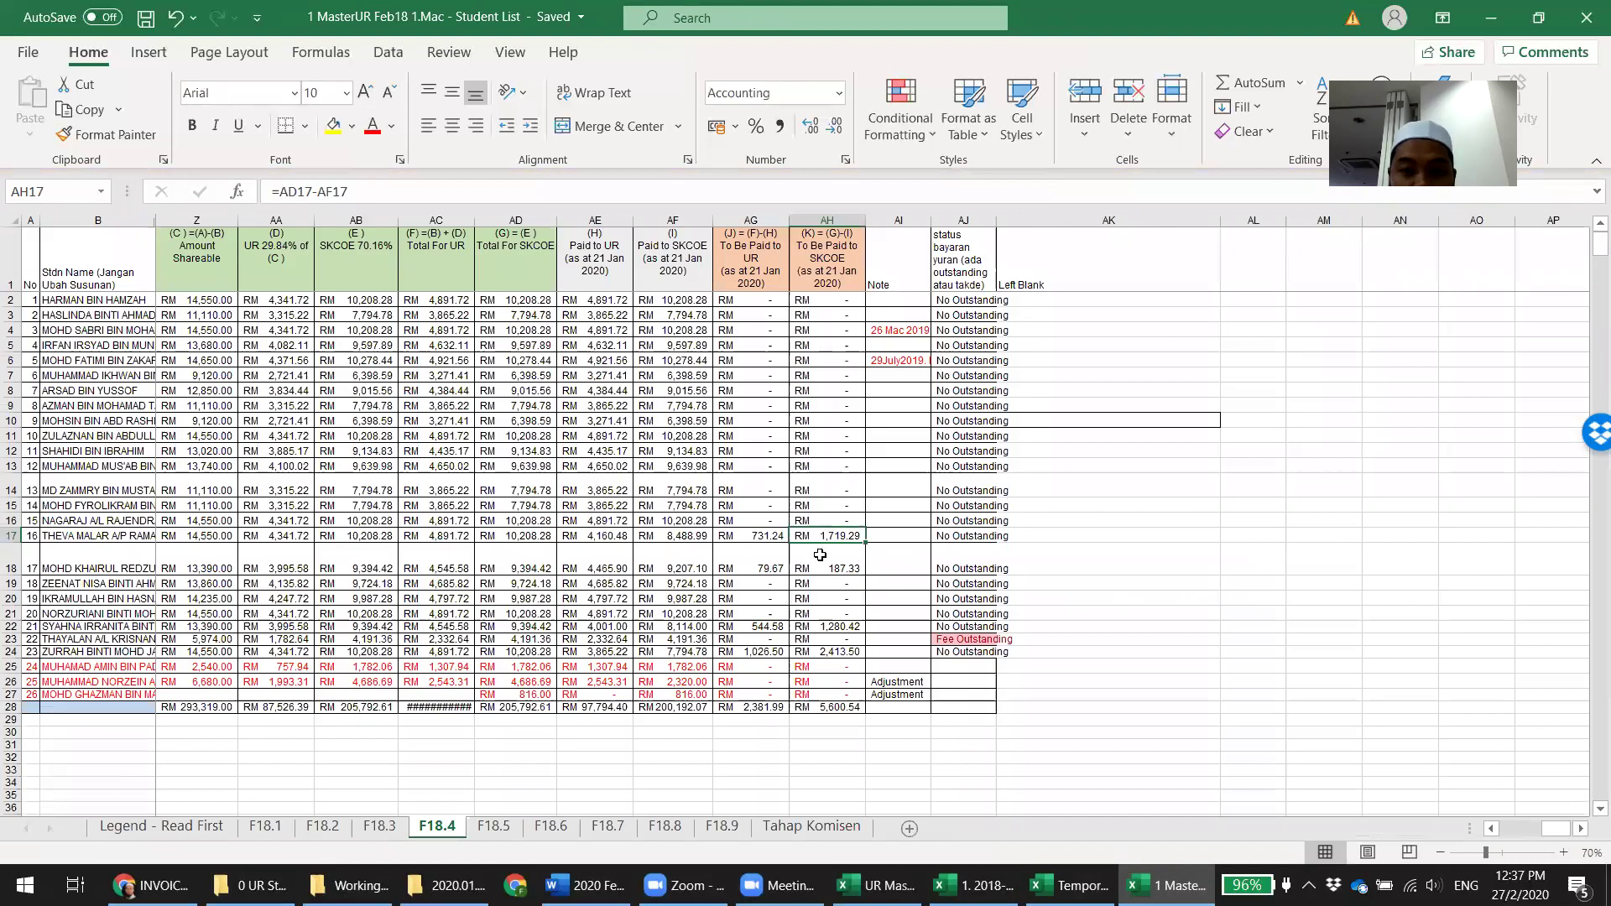
left_click(868, 568)
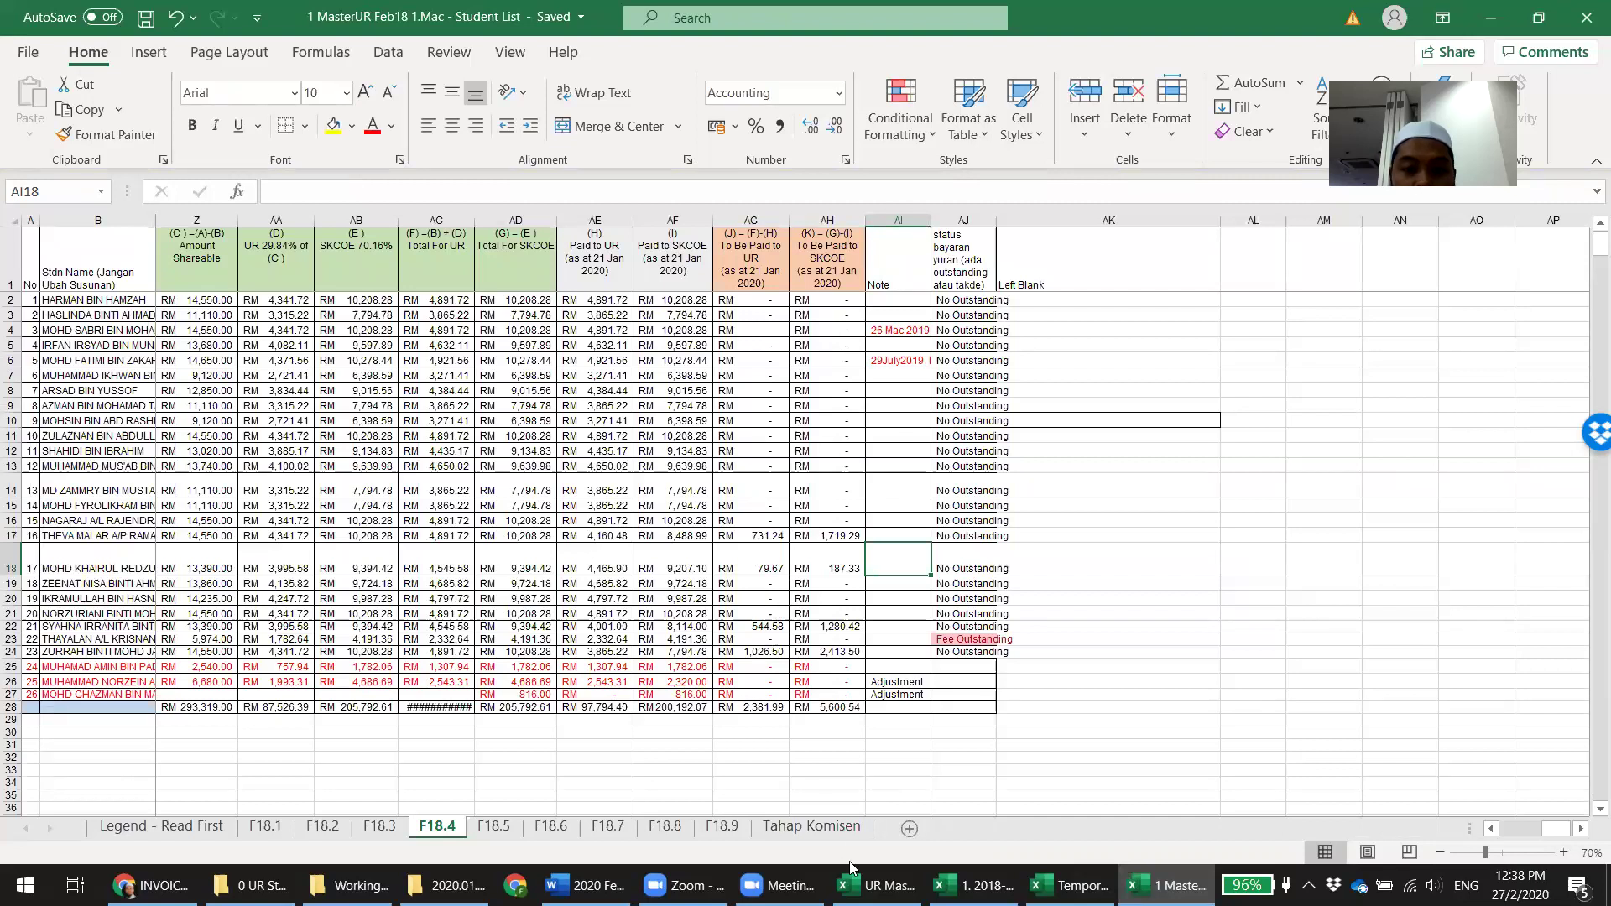
left_click(324, 828)
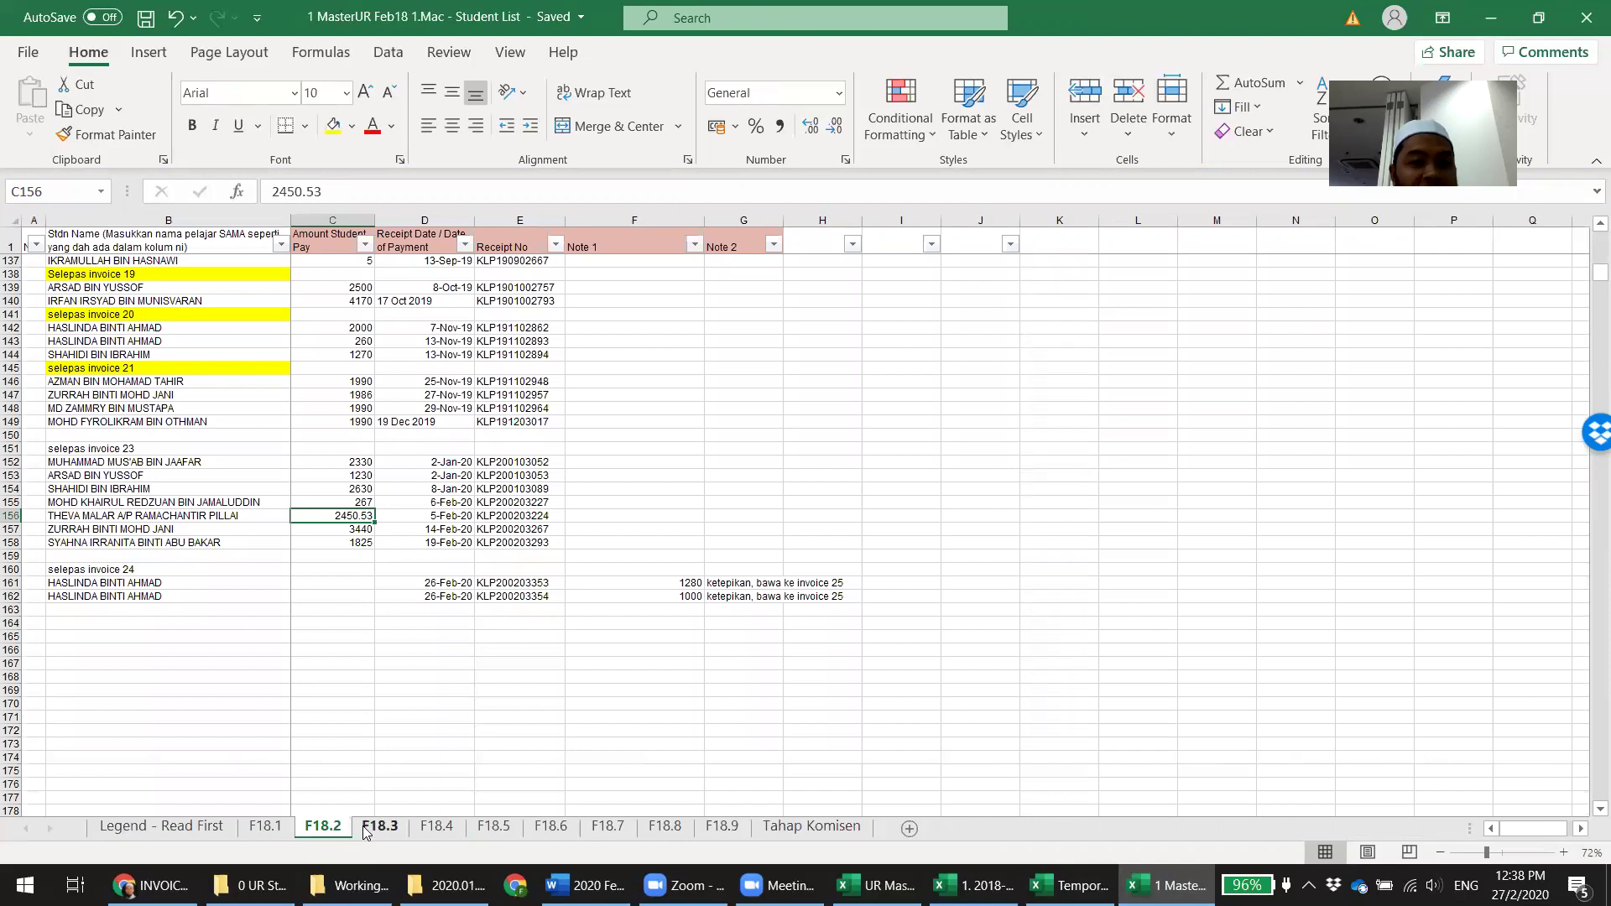
left_click(427, 461)
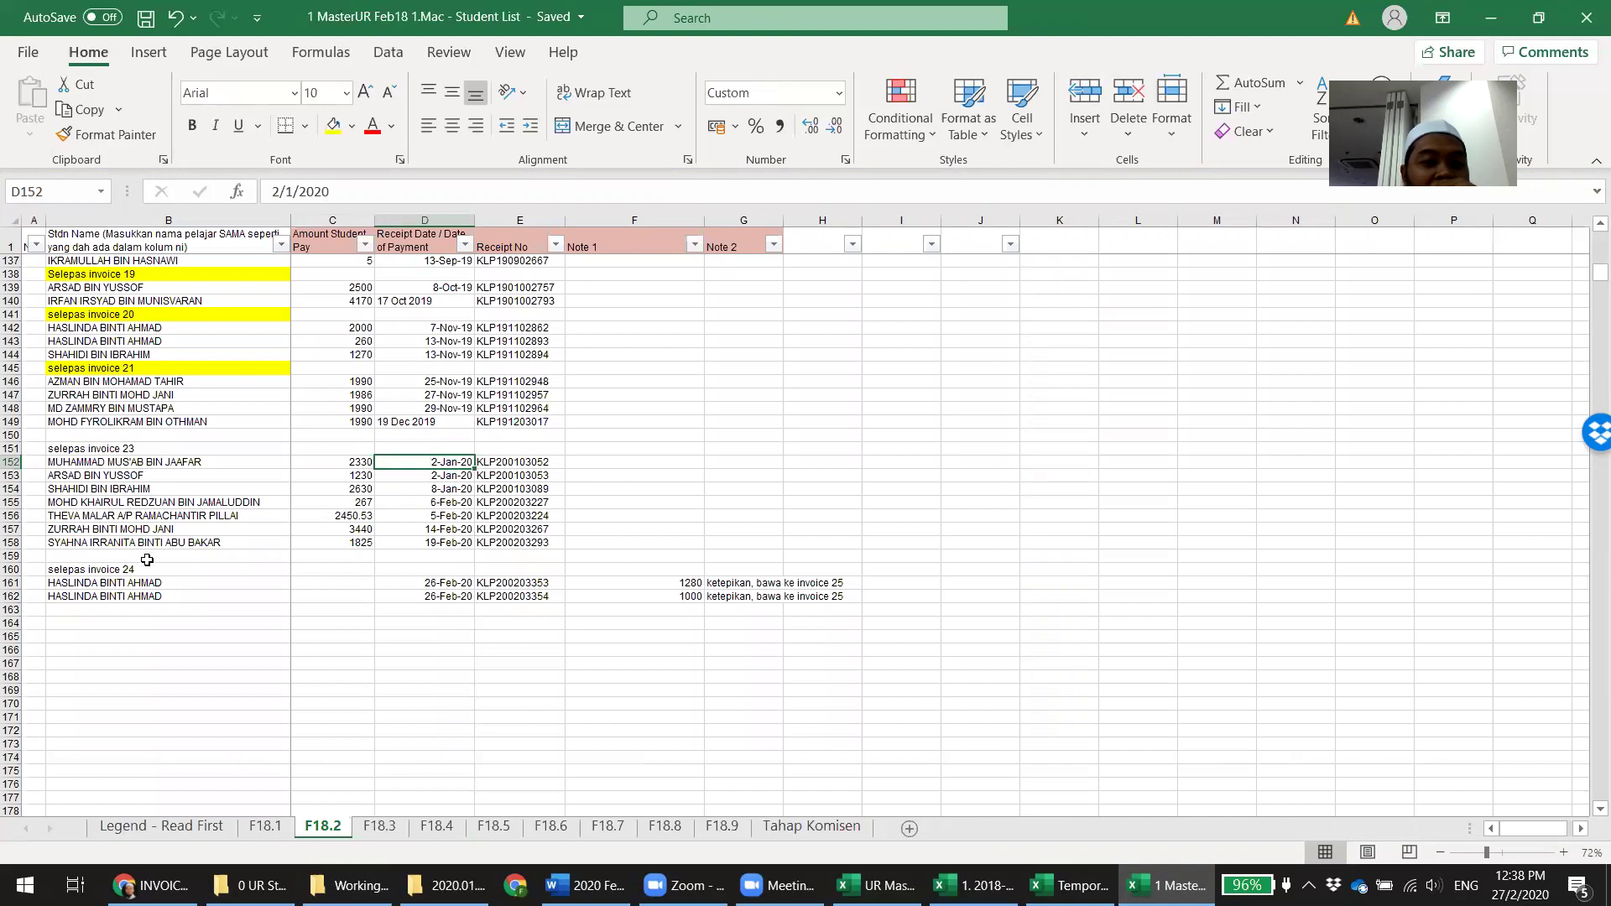
left_click(109, 449)
double_click(166, 448)
key("BackSpace")
type("2")
key("Return")
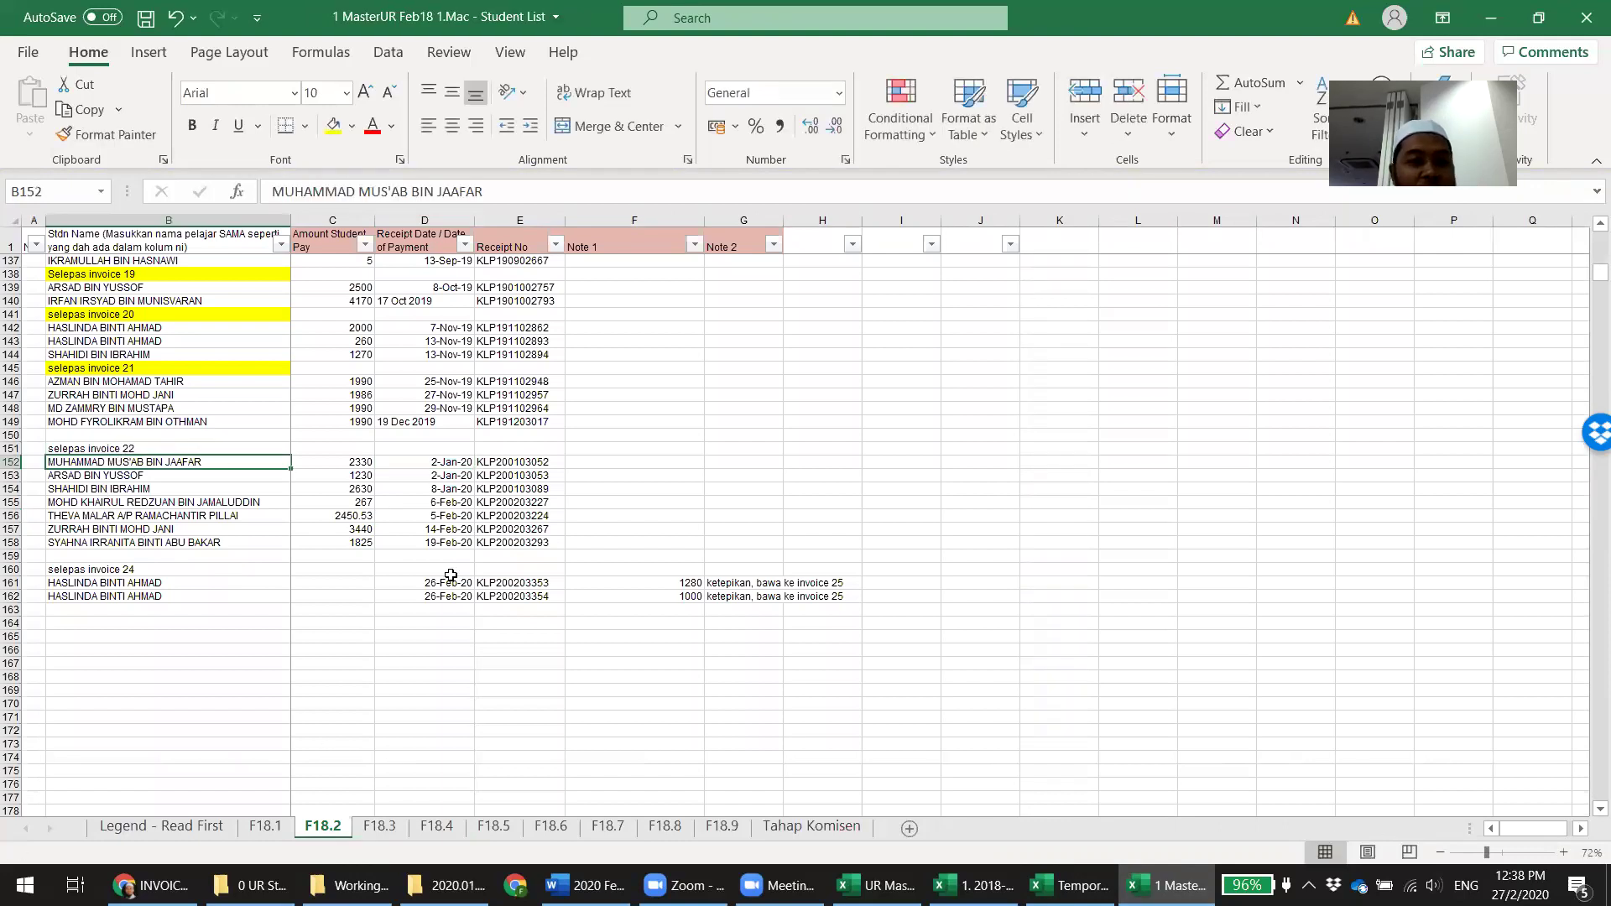
left_click(518, 623)
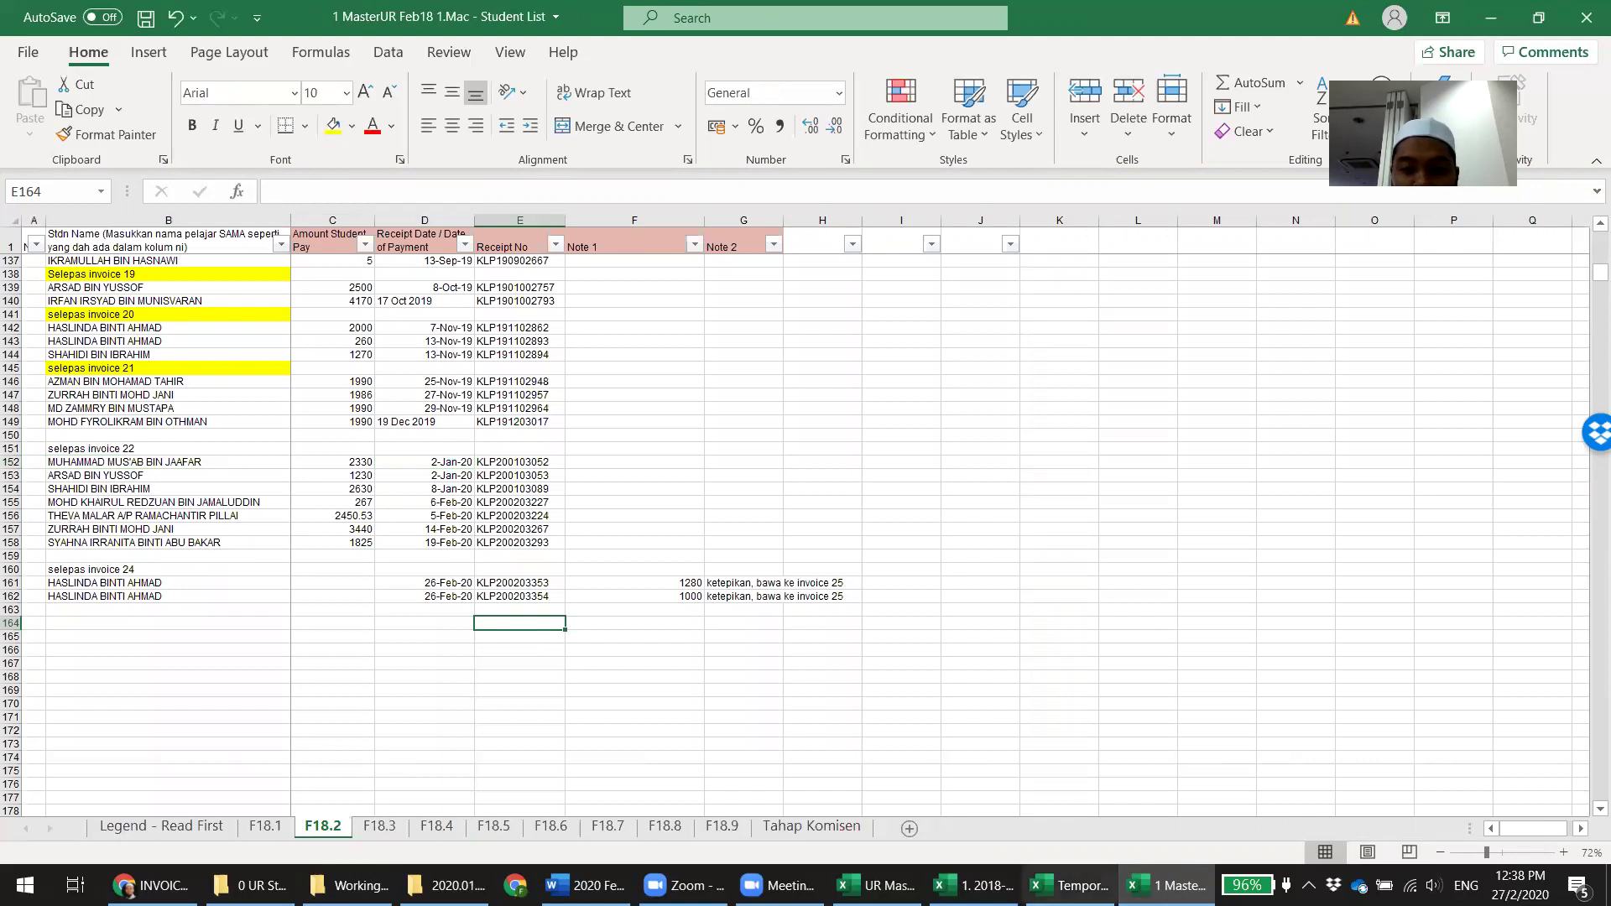
left_click(974, 885)
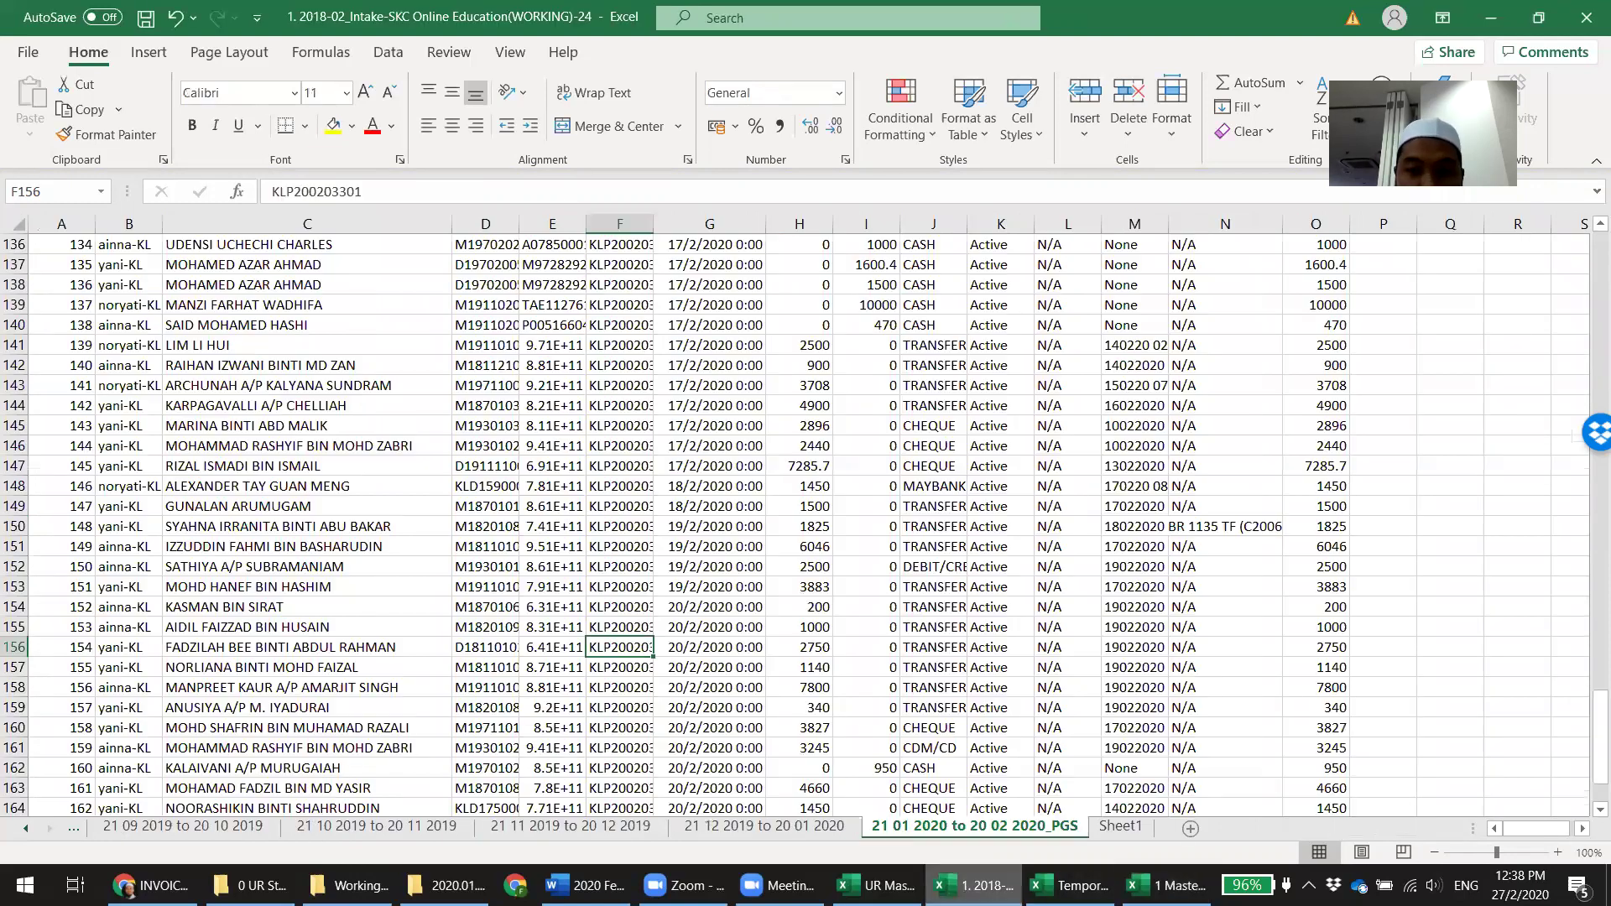
left_click(1070, 885)
left_click(1166, 885)
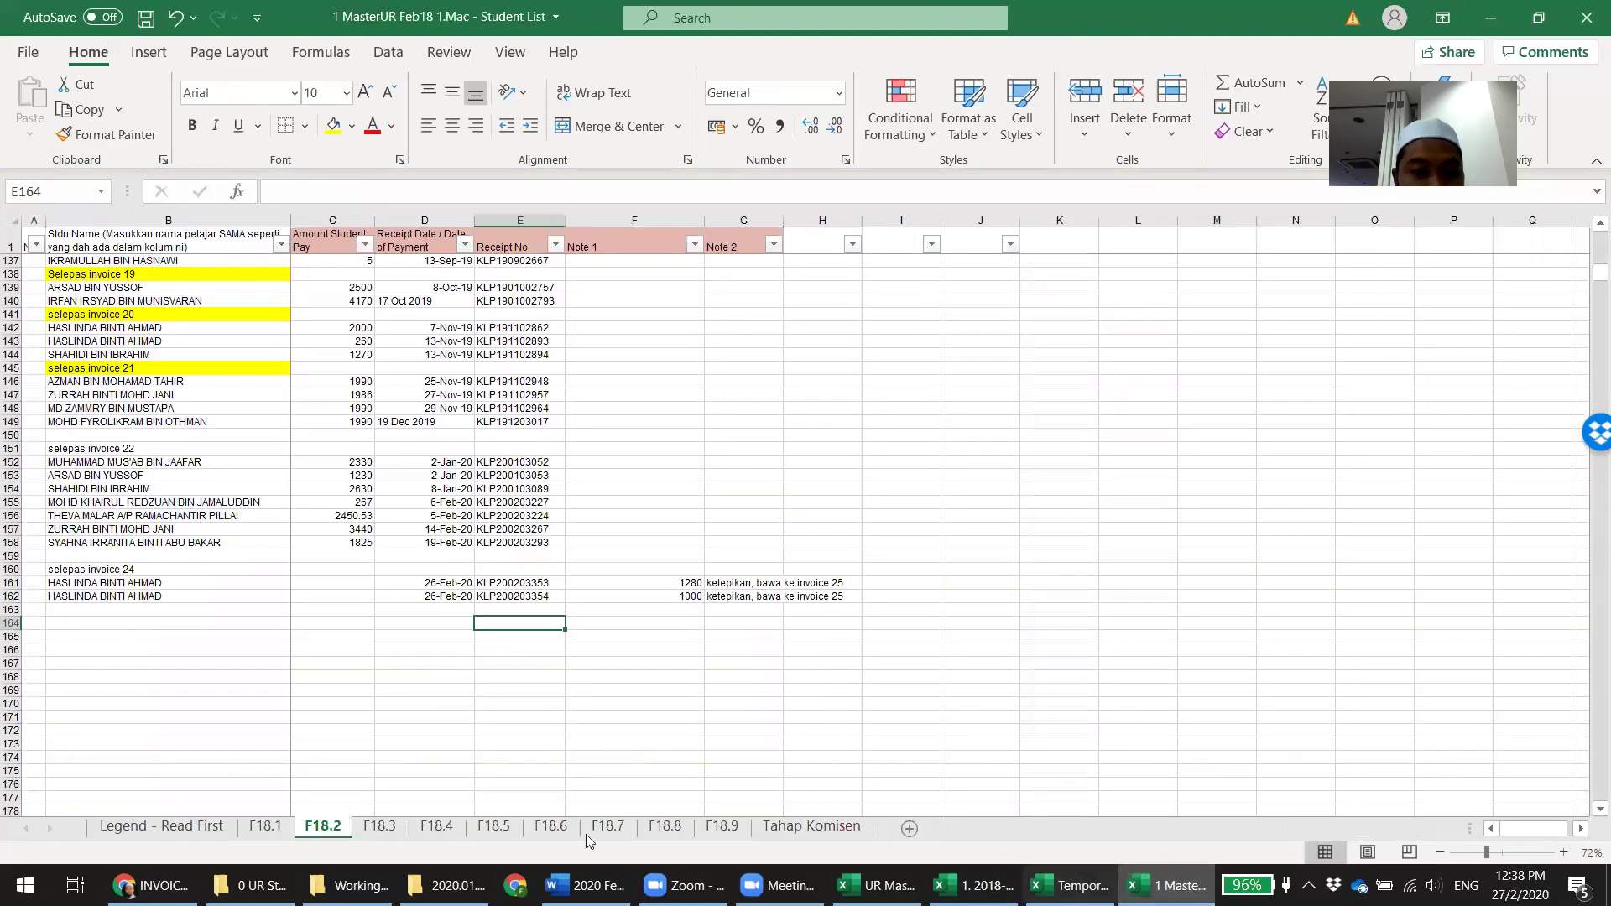
left_click(437, 827)
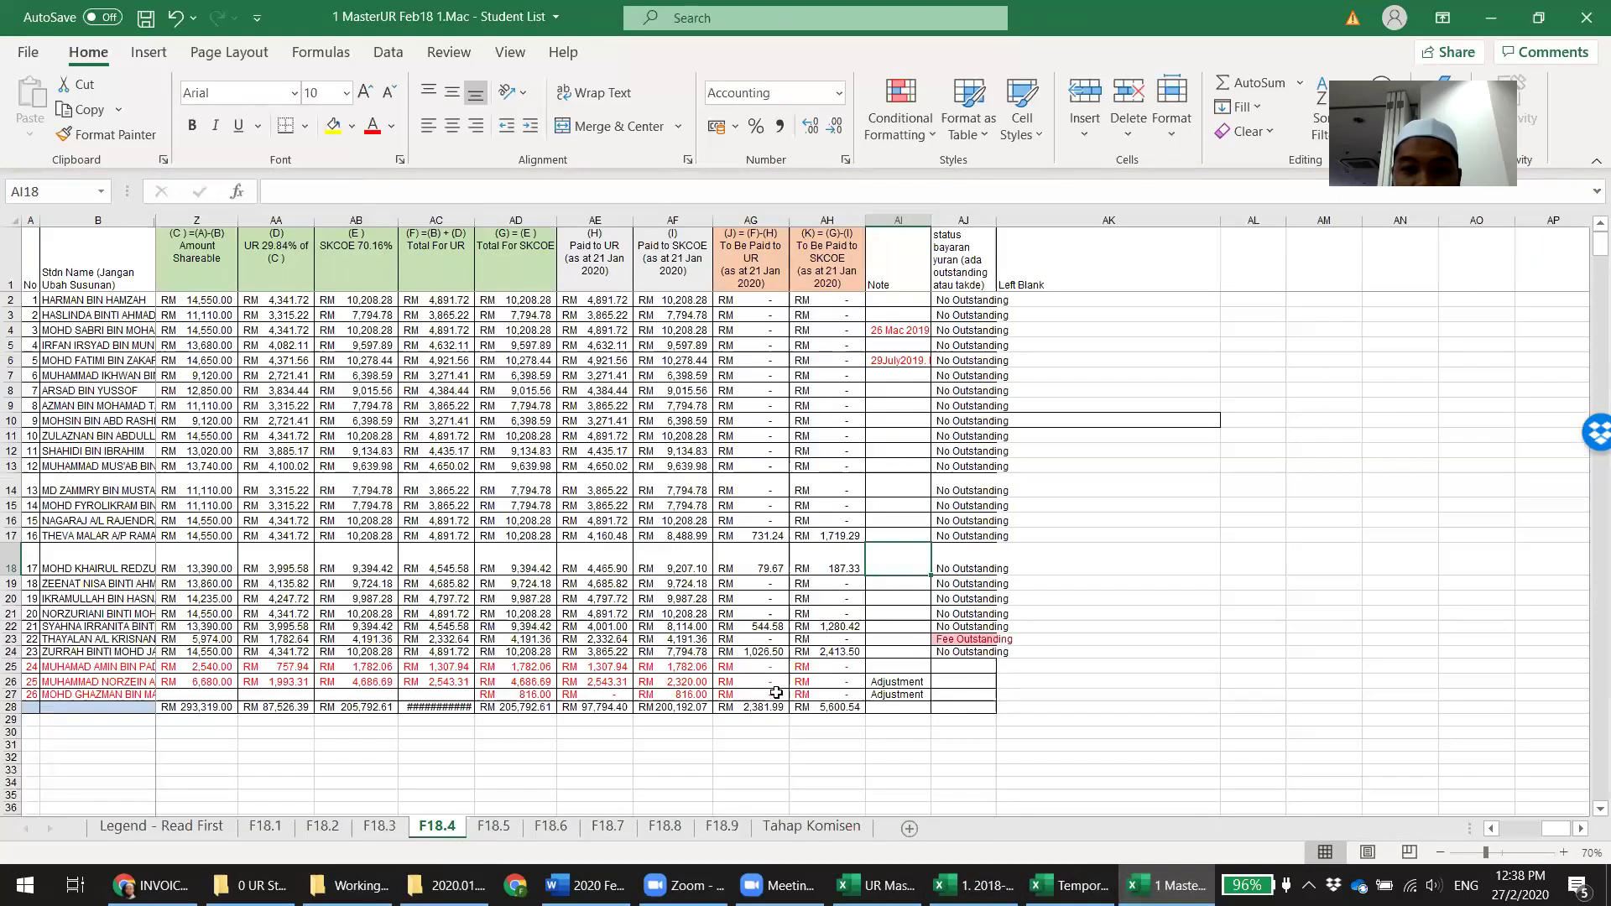
left_click(835, 625)
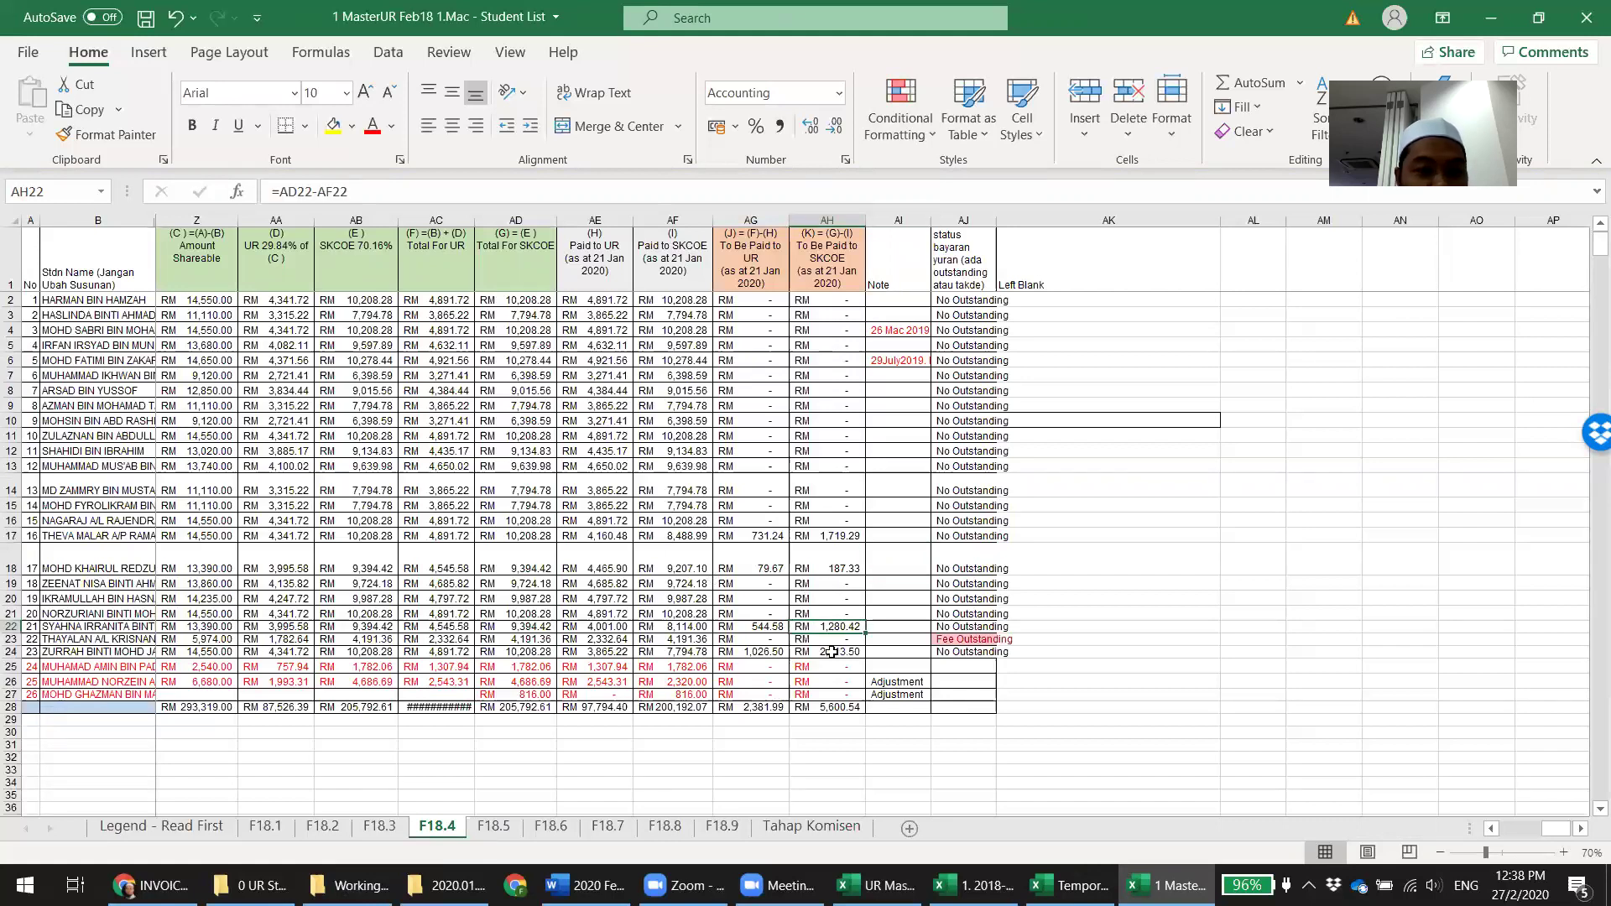
left_click(322, 826)
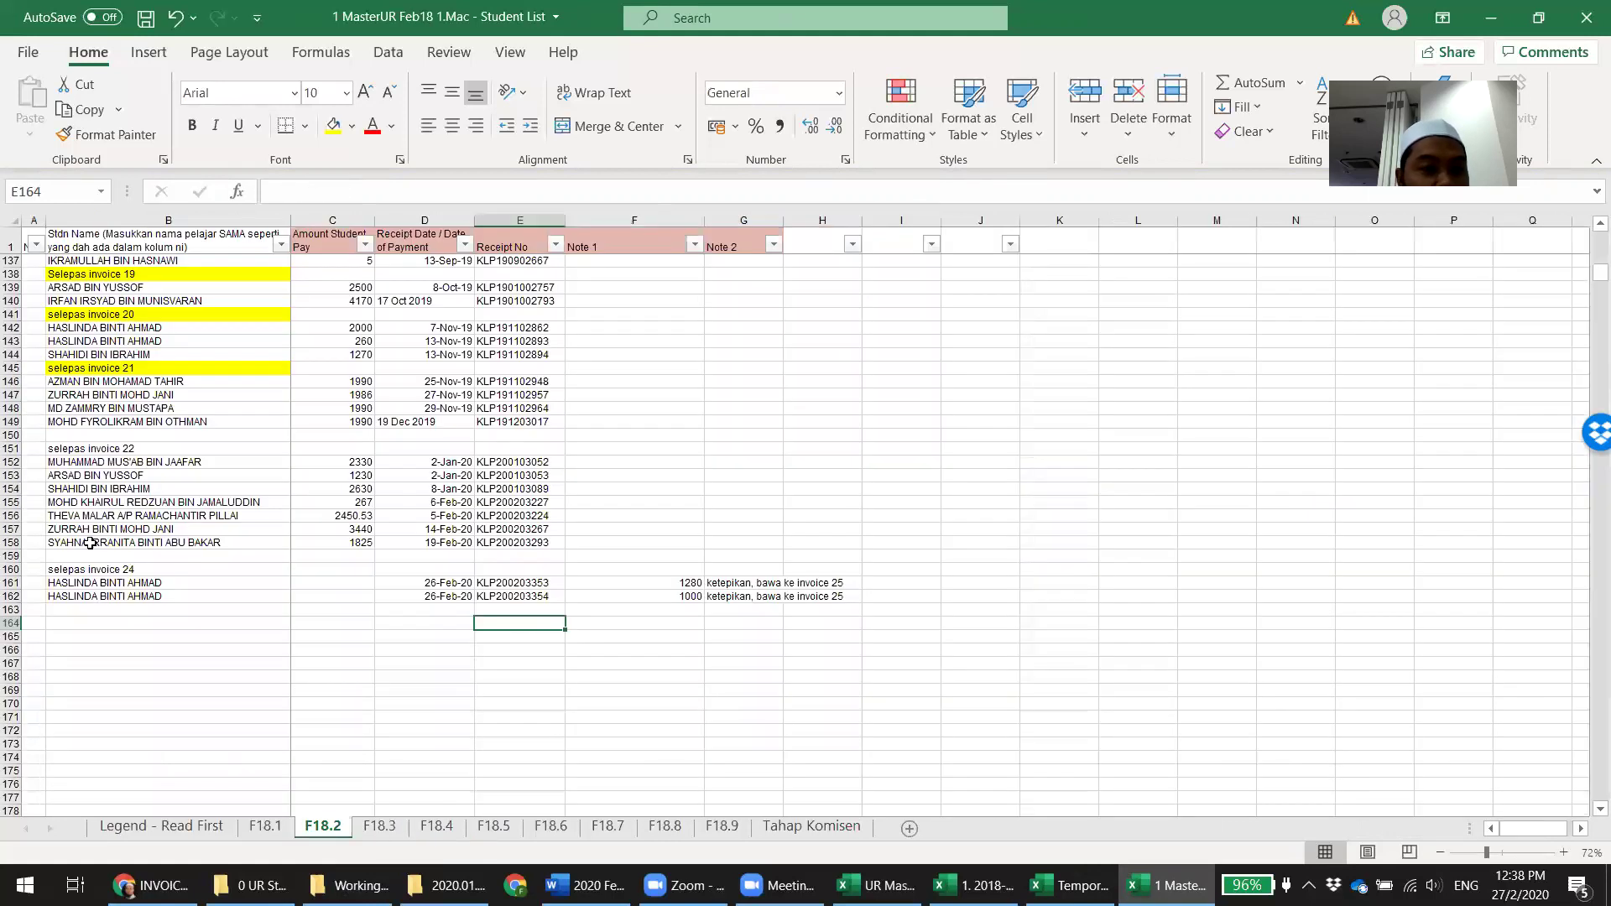
Insert a row above row 155 and label B155 'selepas invoice 23'
right_click(10, 502)
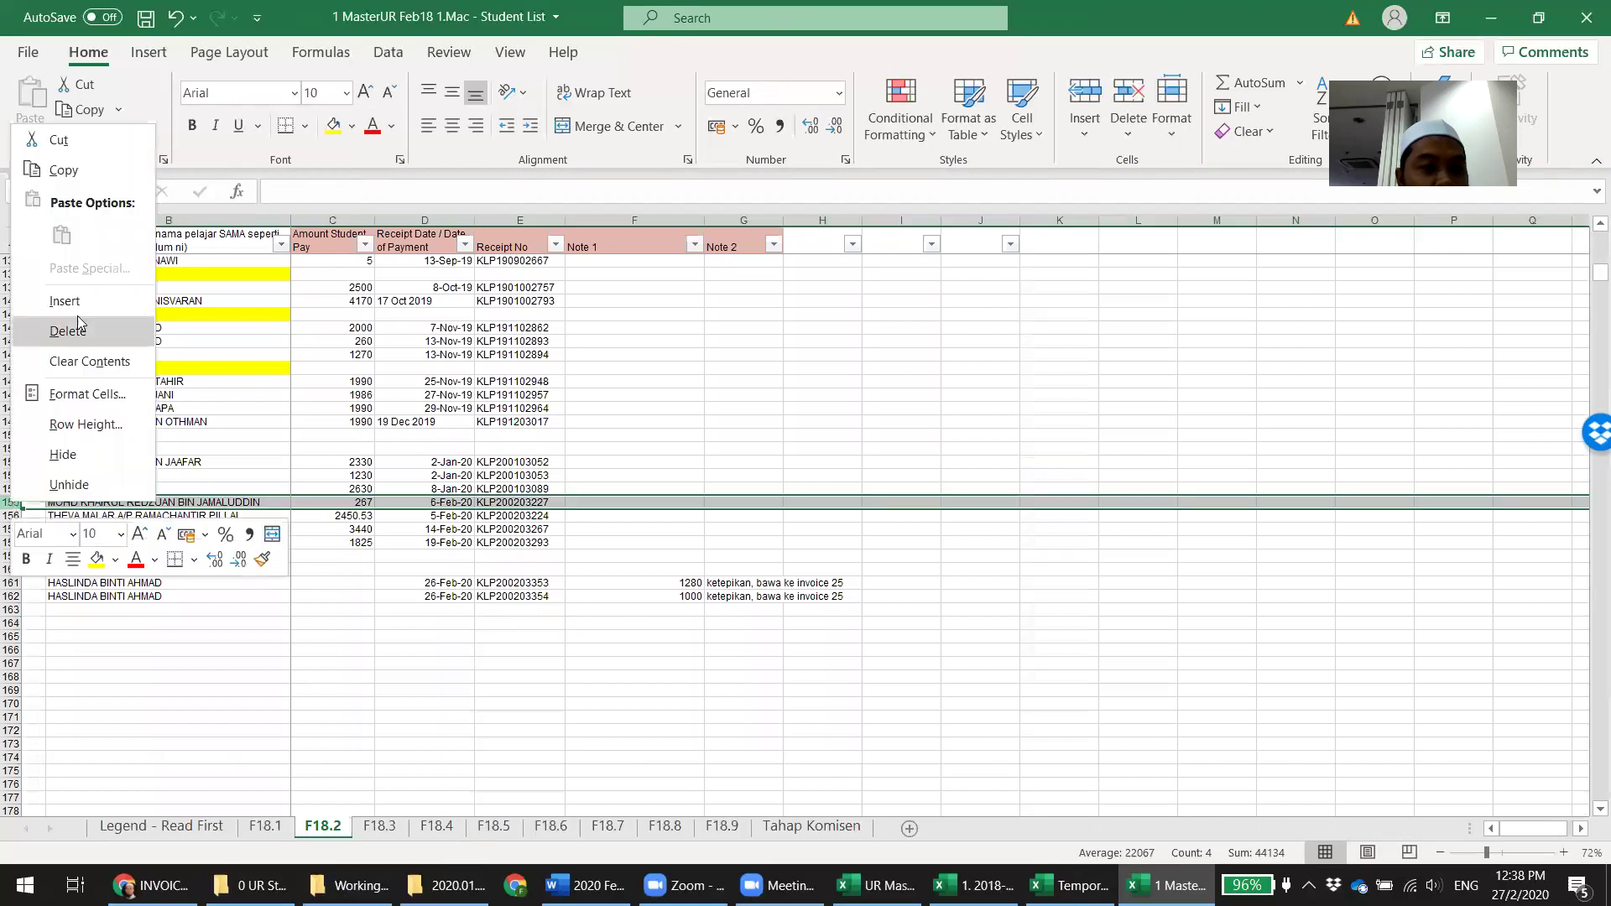
left_click(99, 304)
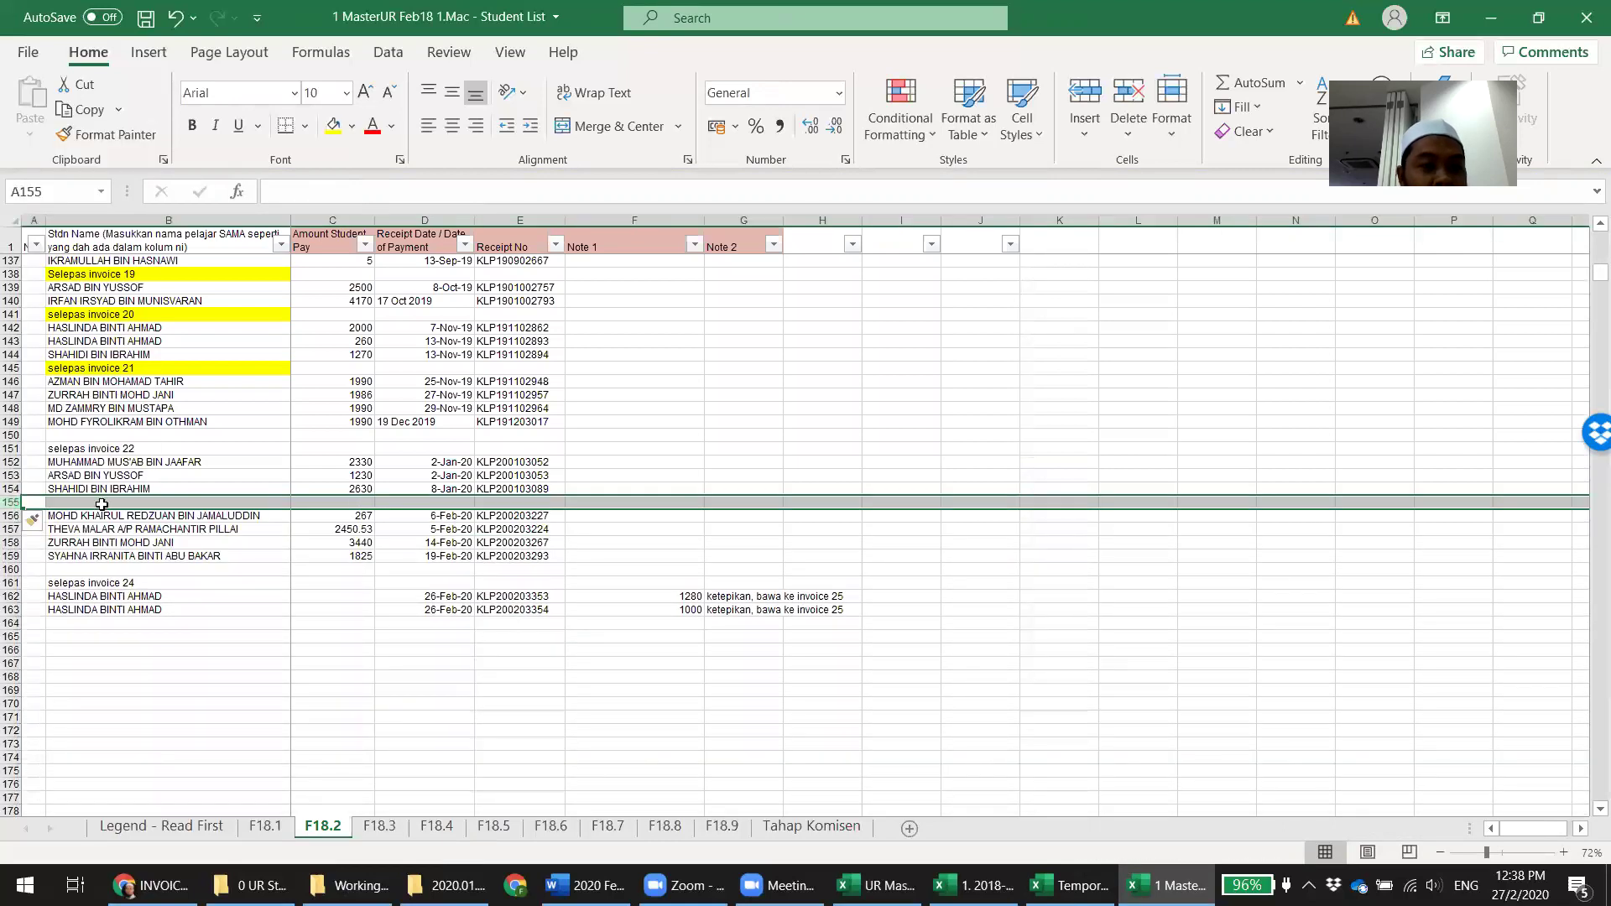
left_click(101, 503)
type("selepas invoice 23")
key("Return")
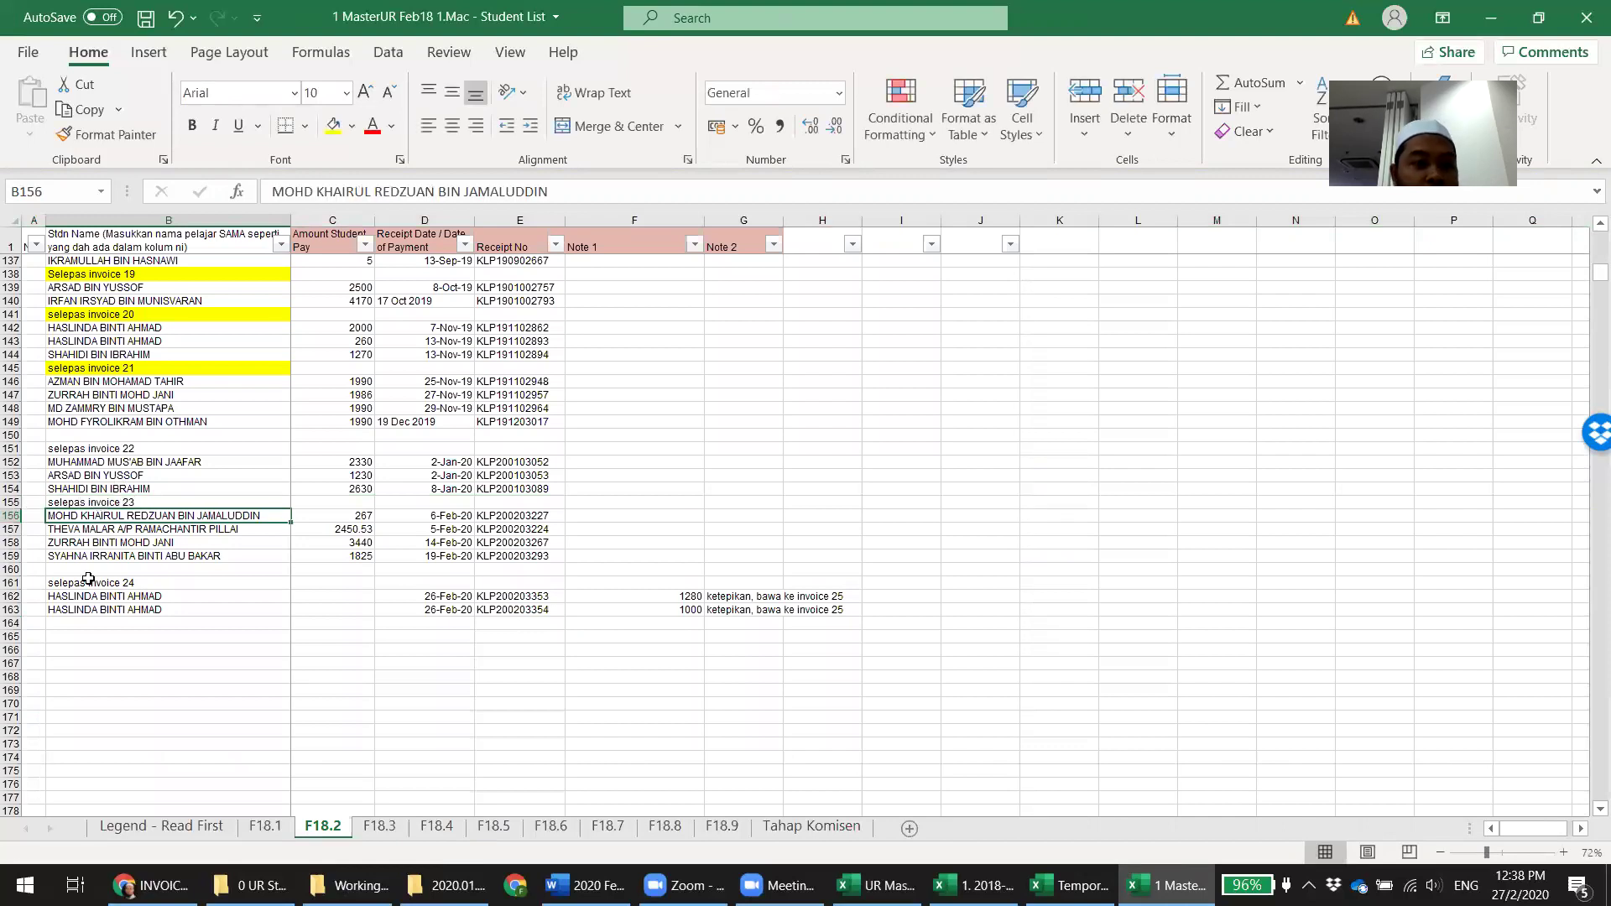
Delete empty row 160 and fill the invoice 22, 23 and 24 labels yellow
left_click(13, 570)
right_click(13, 570)
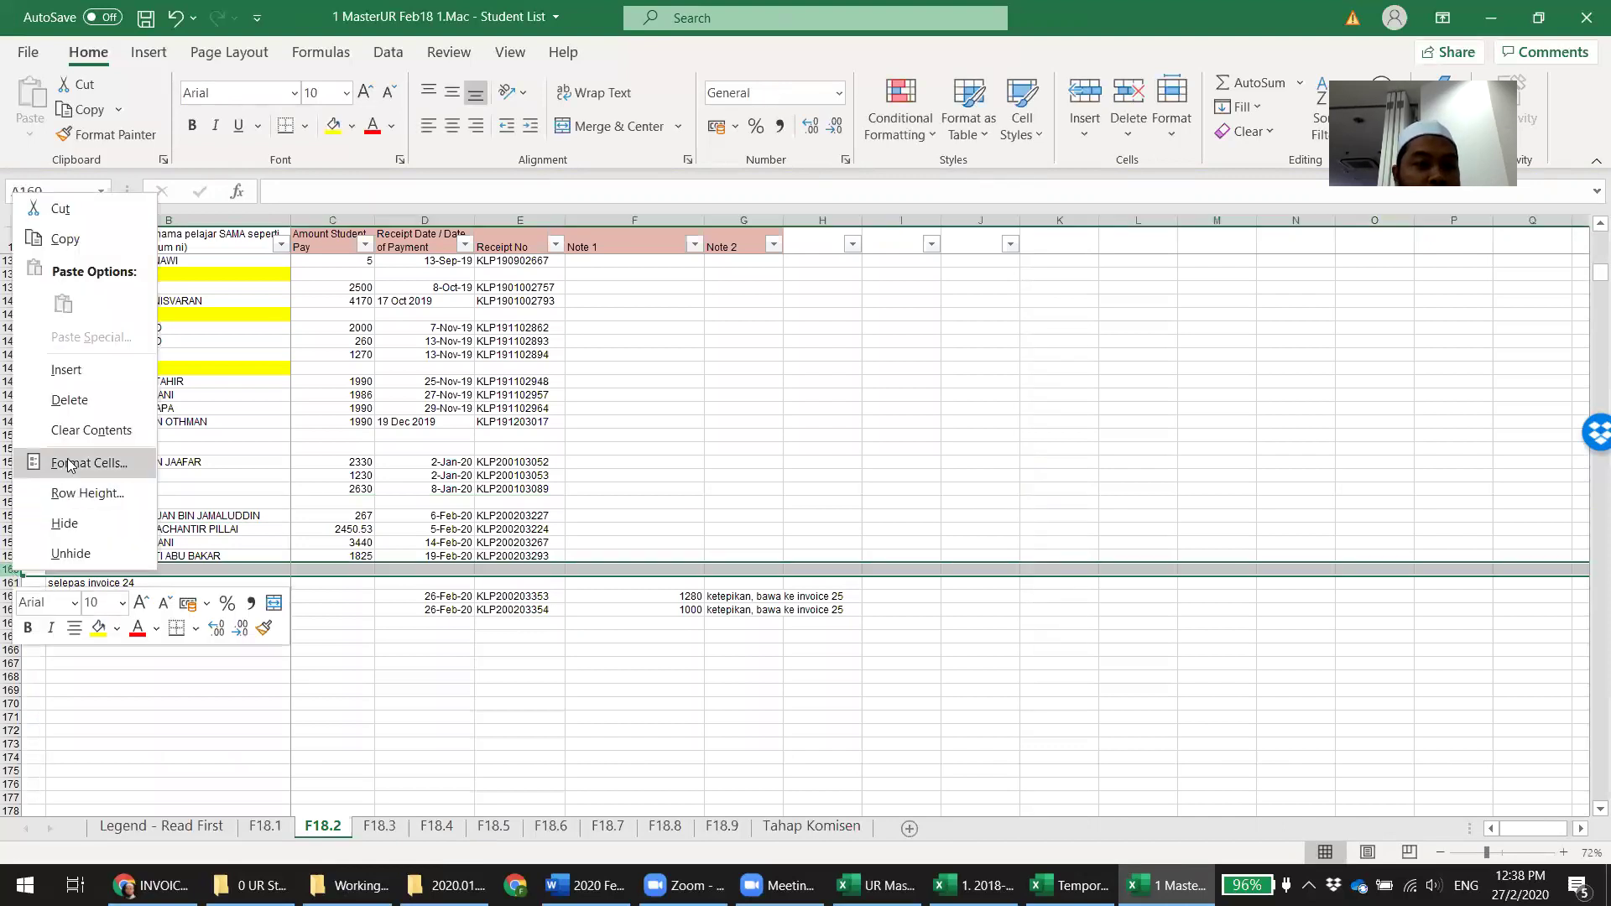
left_click(84, 403)
left_click(151, 569)
left_click(144, 503, "ctrl")
left_click(141, 449, "ctrl")
left_click(332, 126)
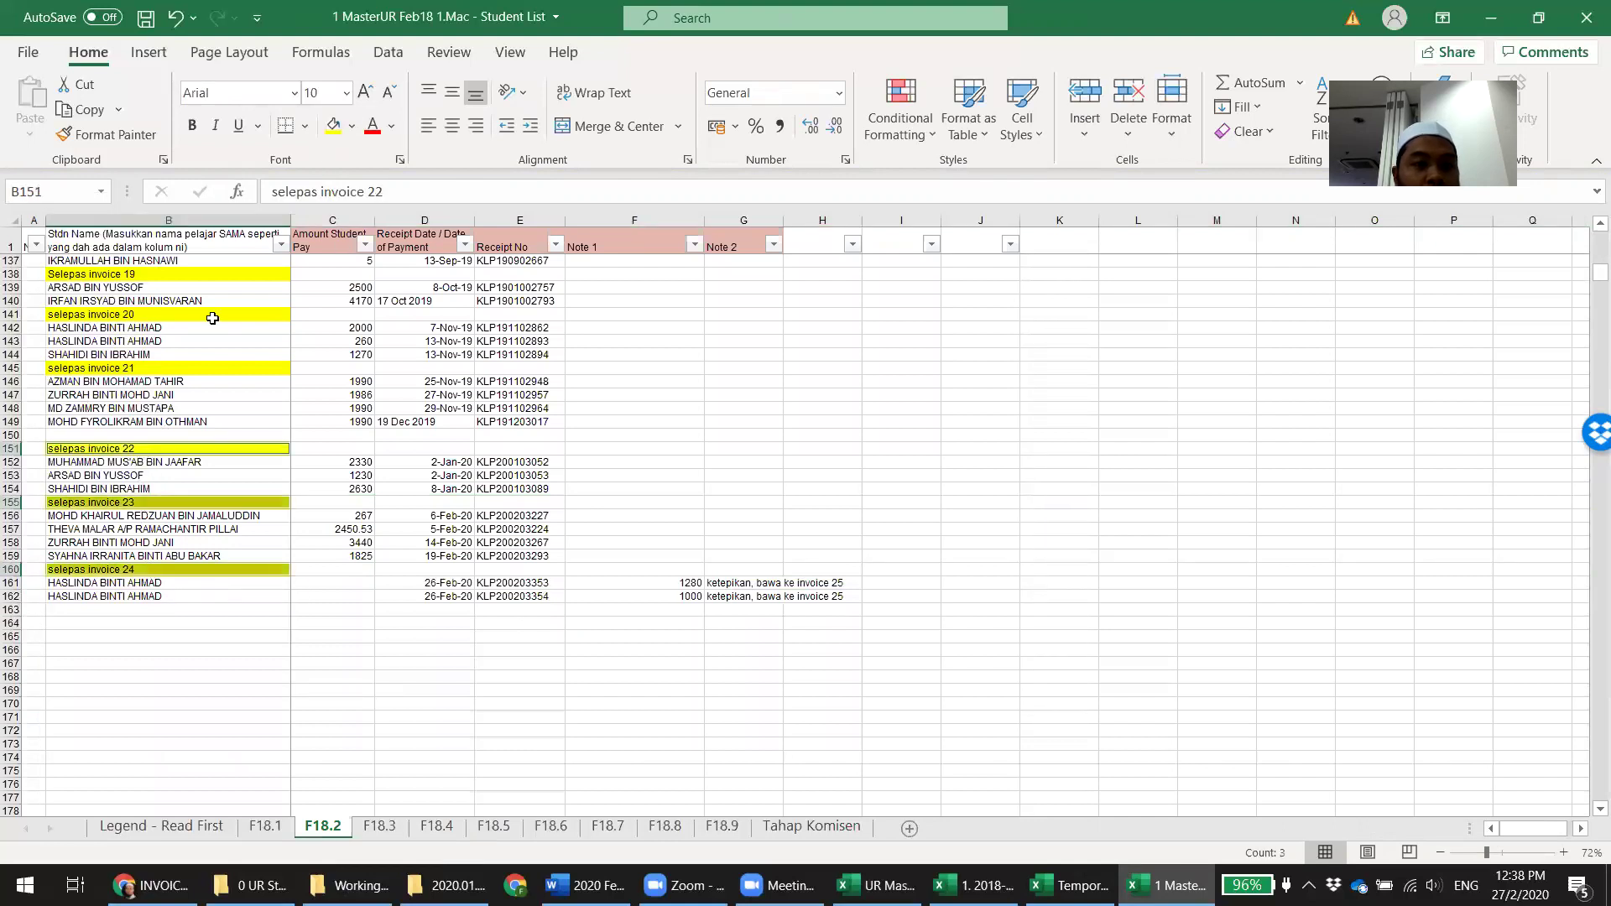
Delete the empty row 150 and select the invoice 23 amounts
left_click(7, 434)
right_click(7, 434)
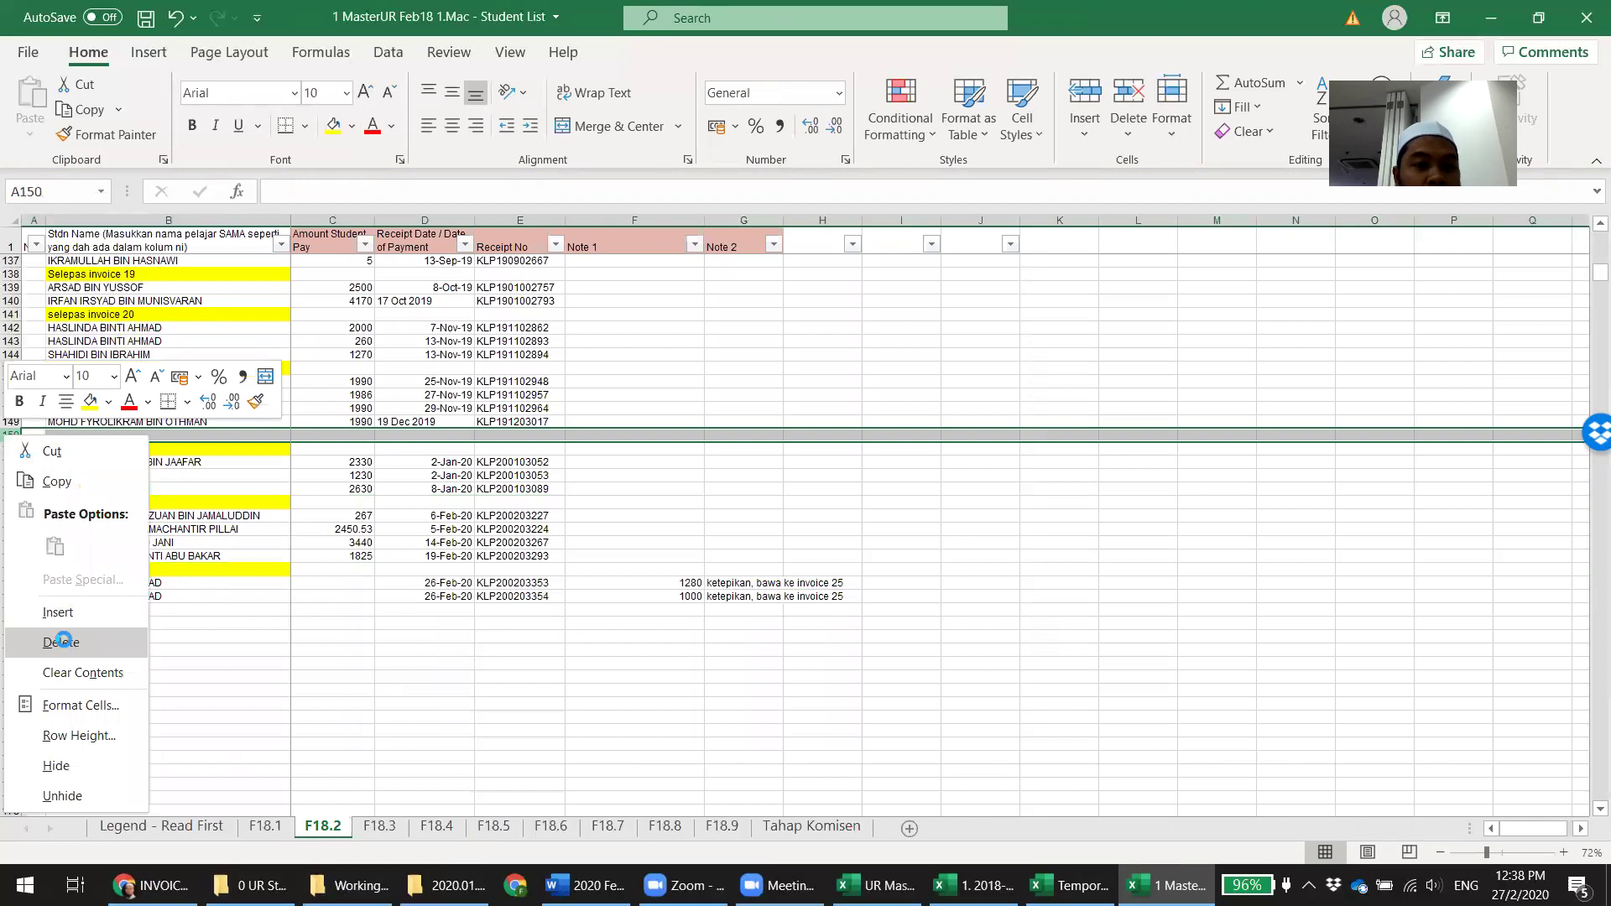
left_click(63, 627)
left_click_drag(353, 504, 393, 544)
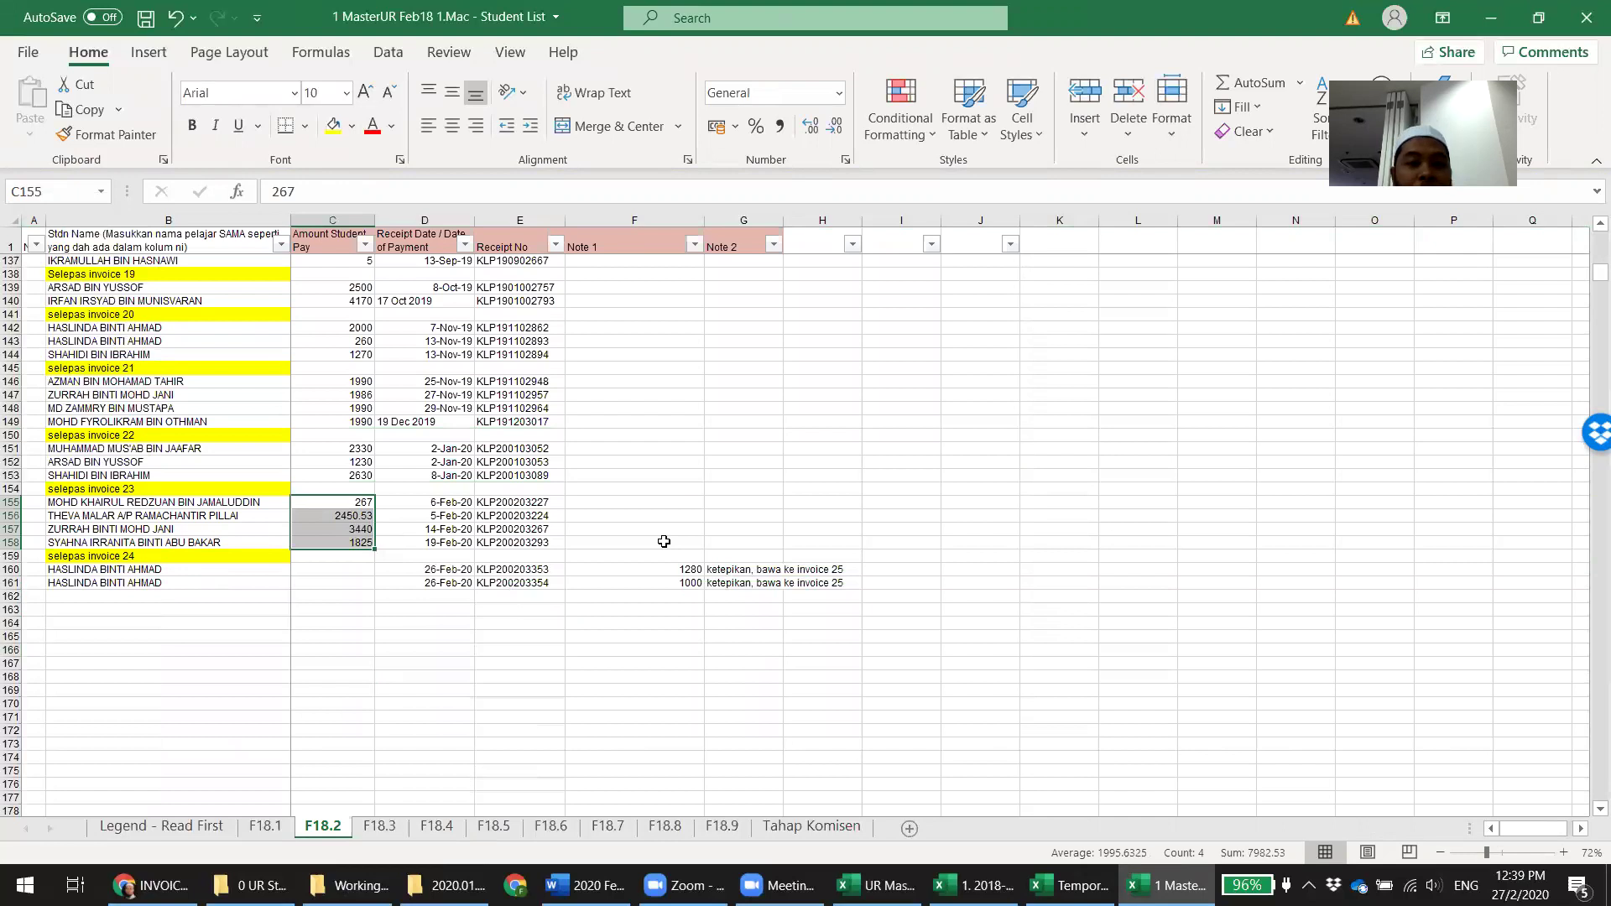
Select C155:C158 to confirm the four invoice 23 amounts sum to 7982.53
left_click(456, 476)
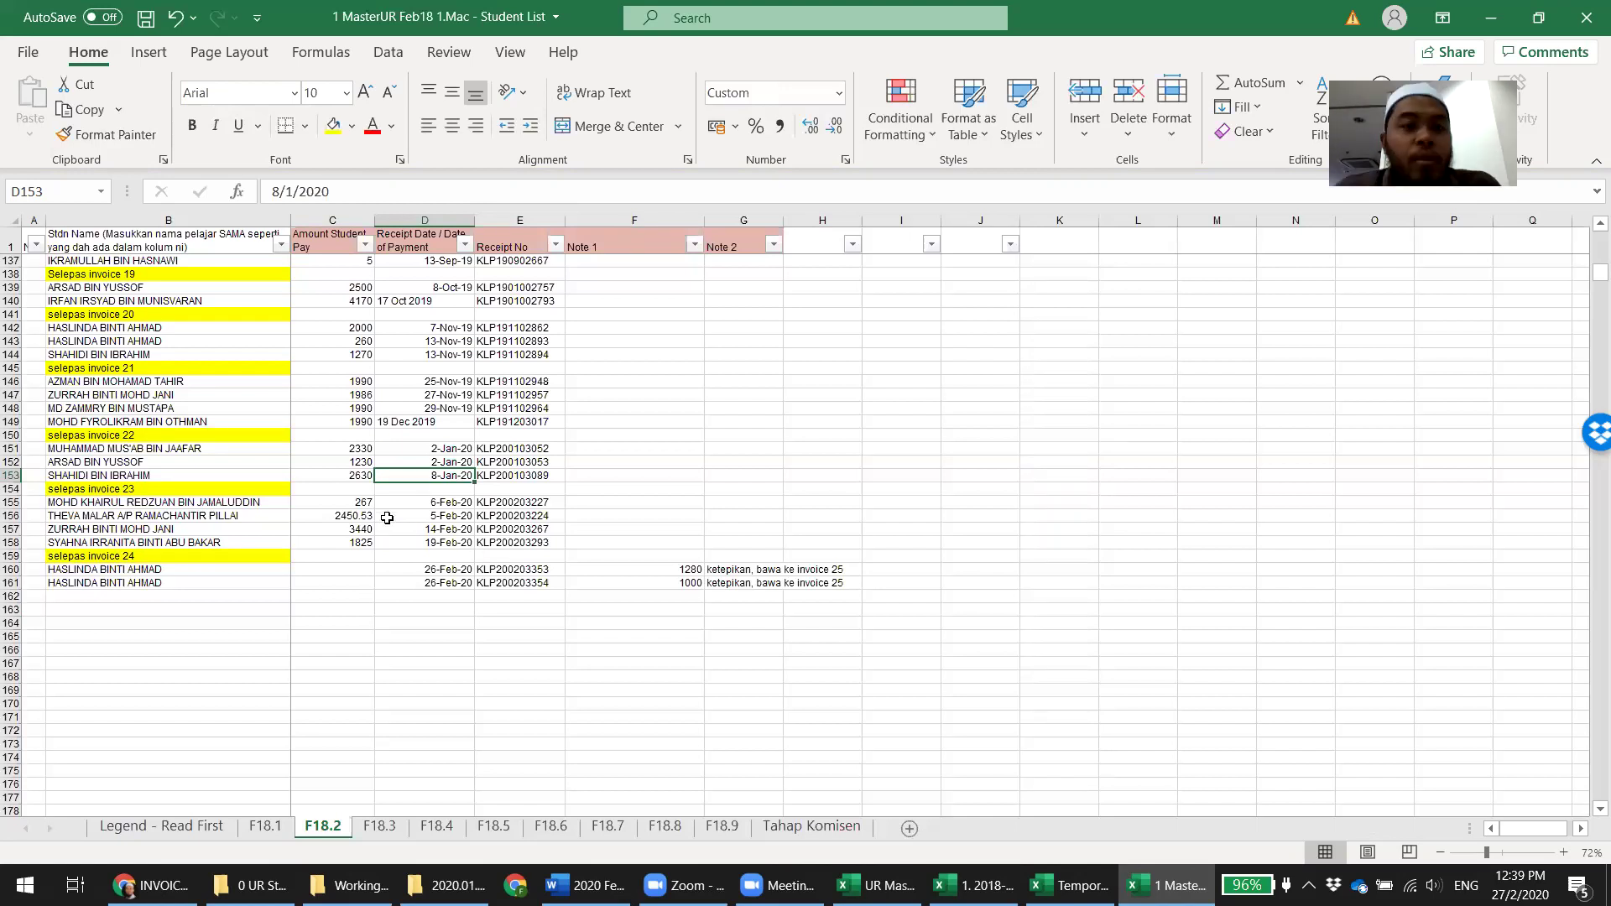
left_click_drag(340, 503, 338, 542)
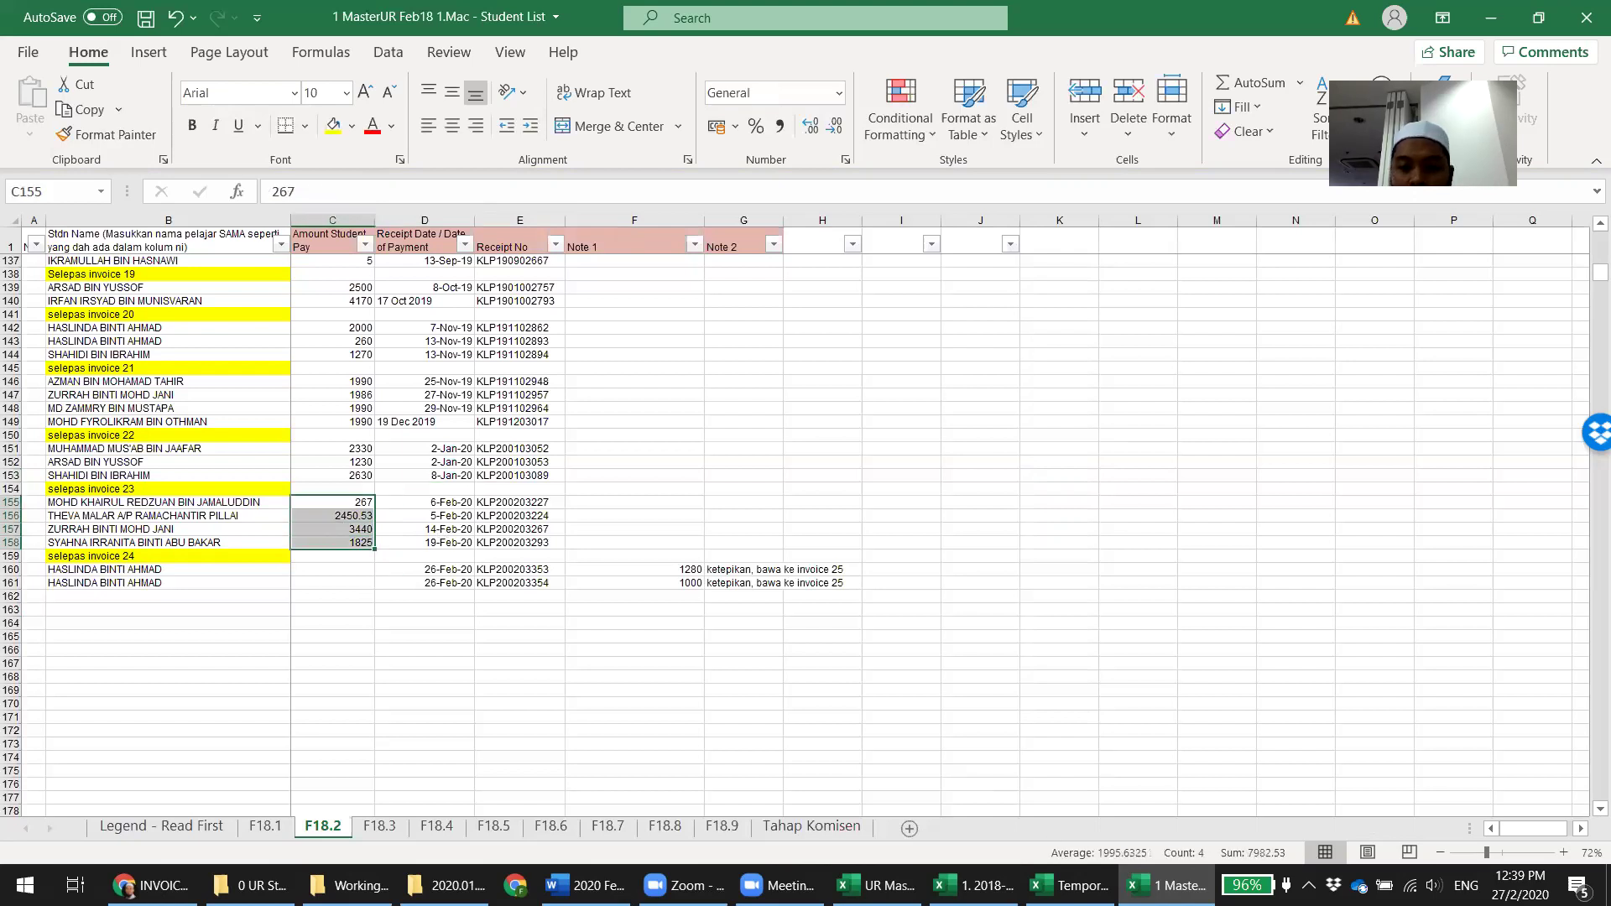
left_click(1070, 885)
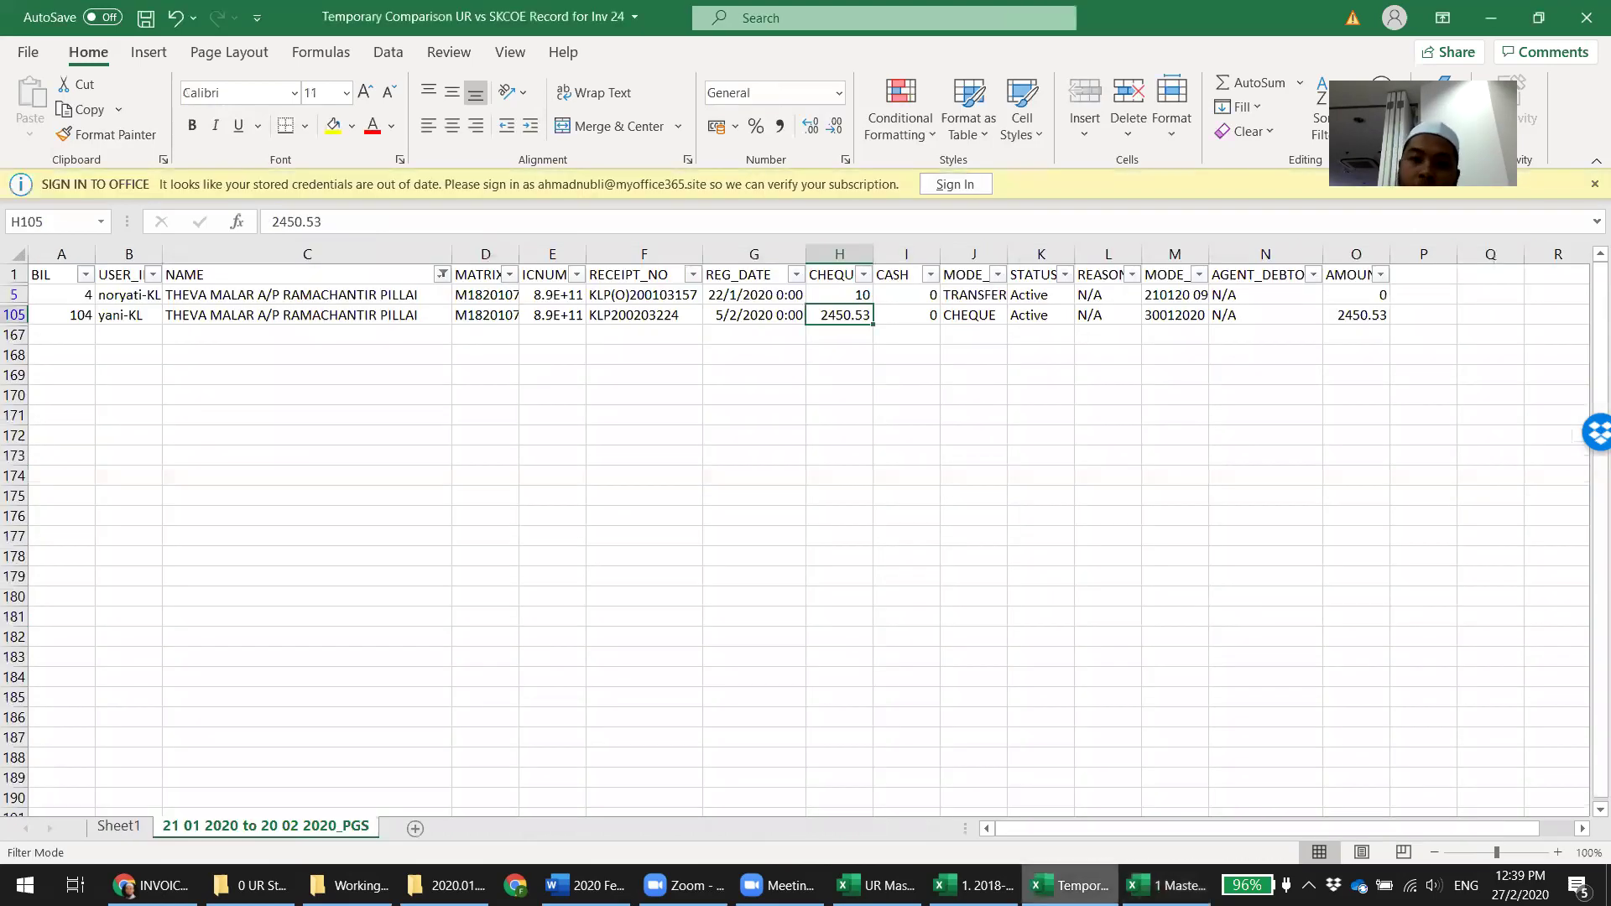
Filter the NAME column by the student's name to isolate the payer of 267
left_click(442, 274)
type("khairu")
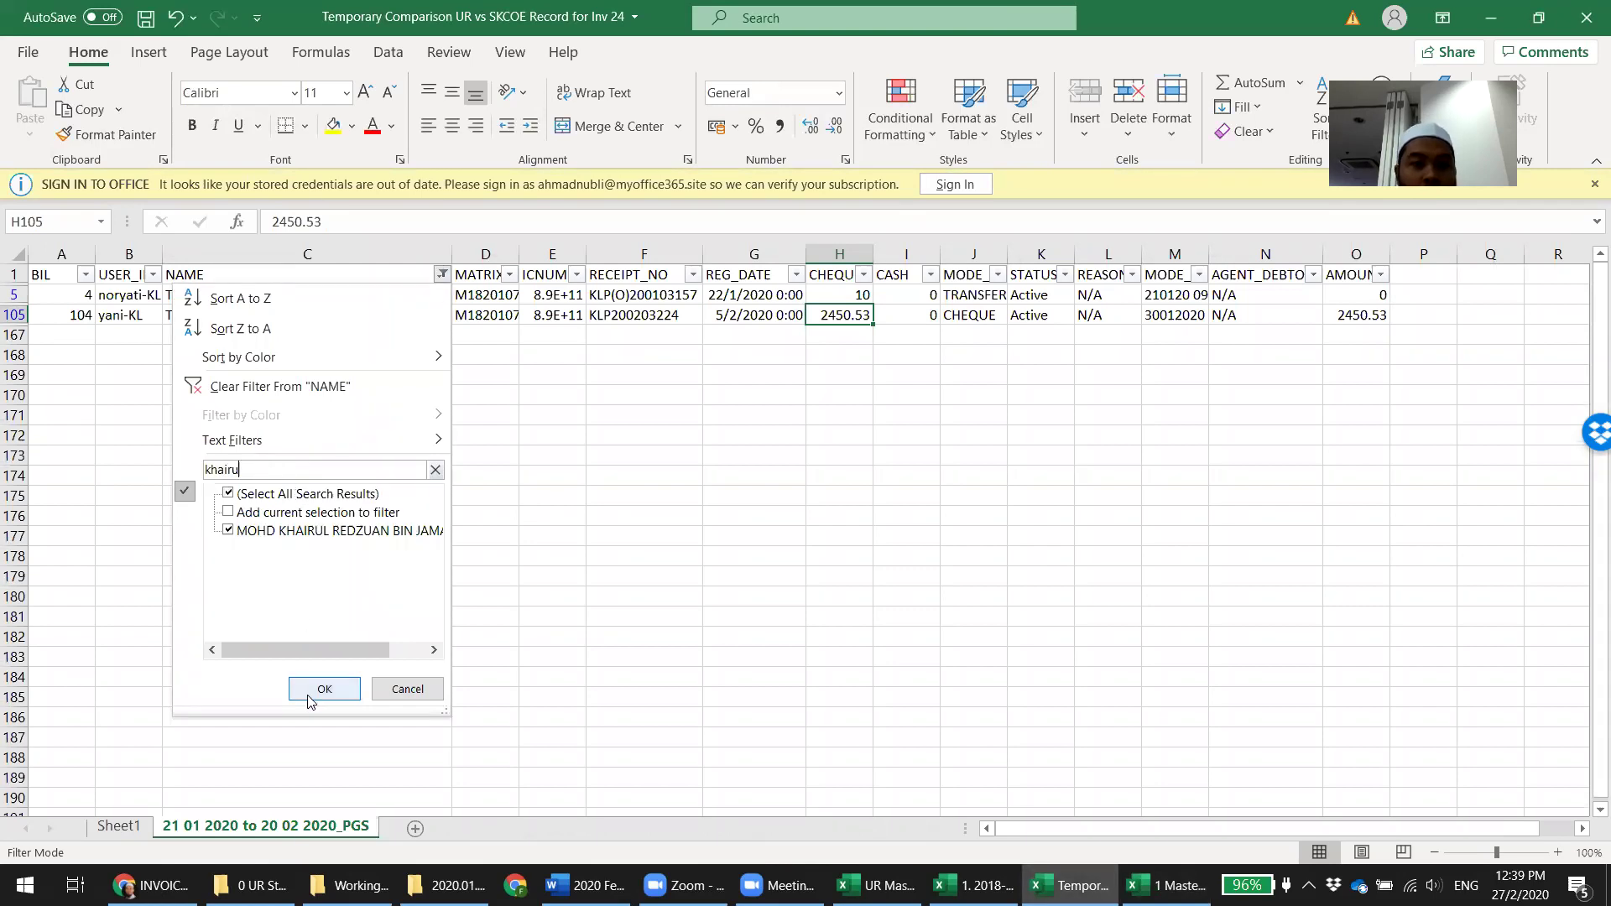
left_click(324, 688)
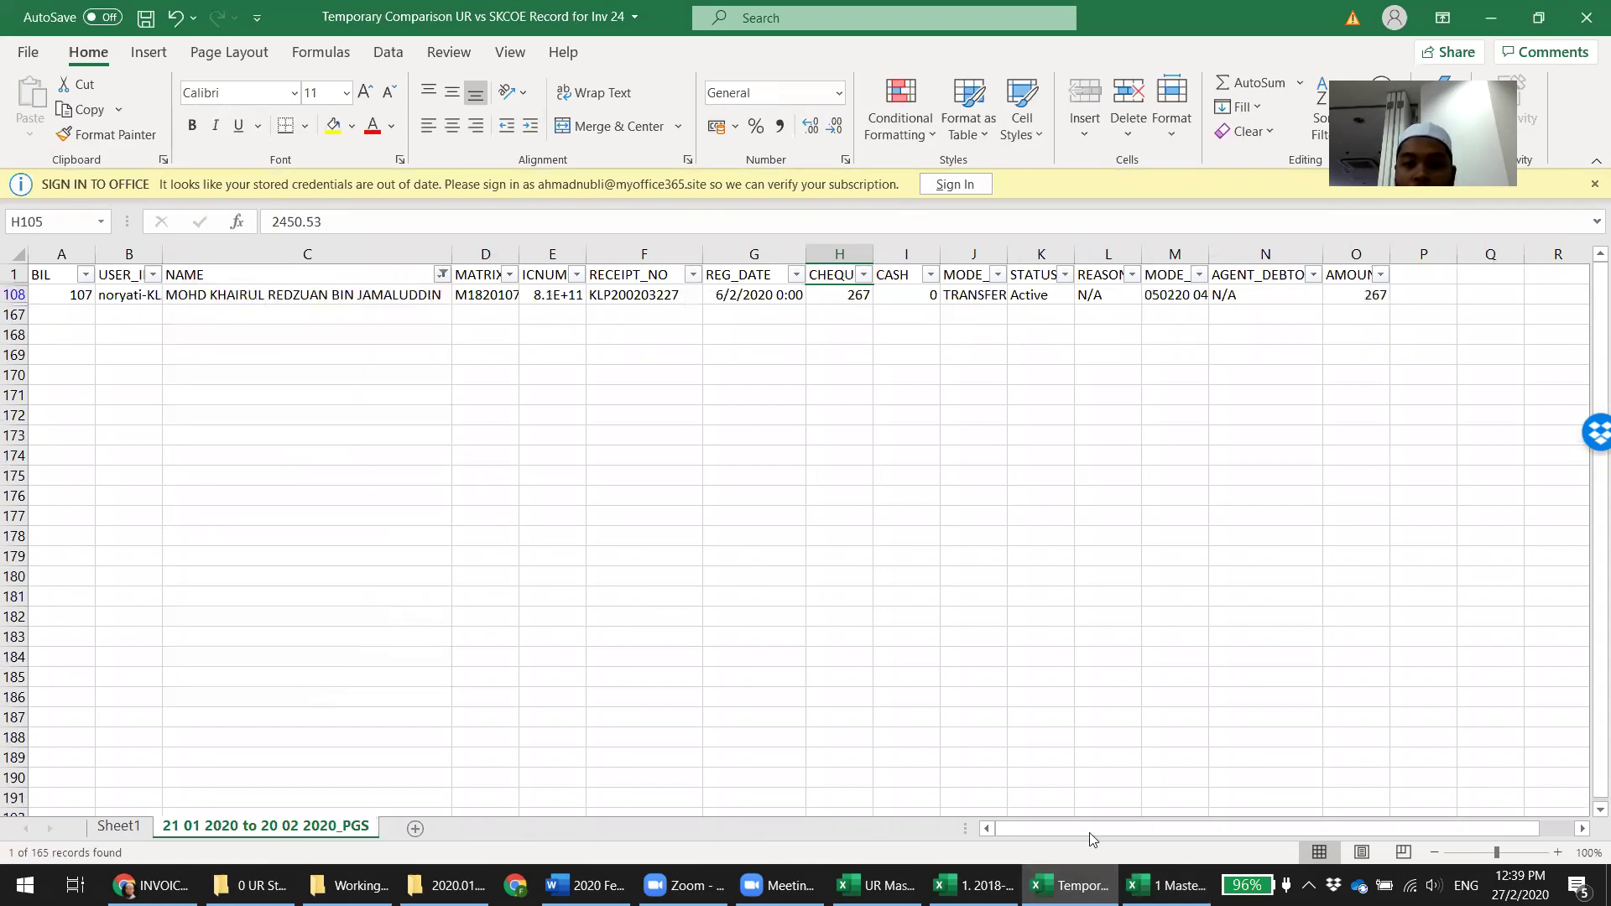
left_click(1168, 885)
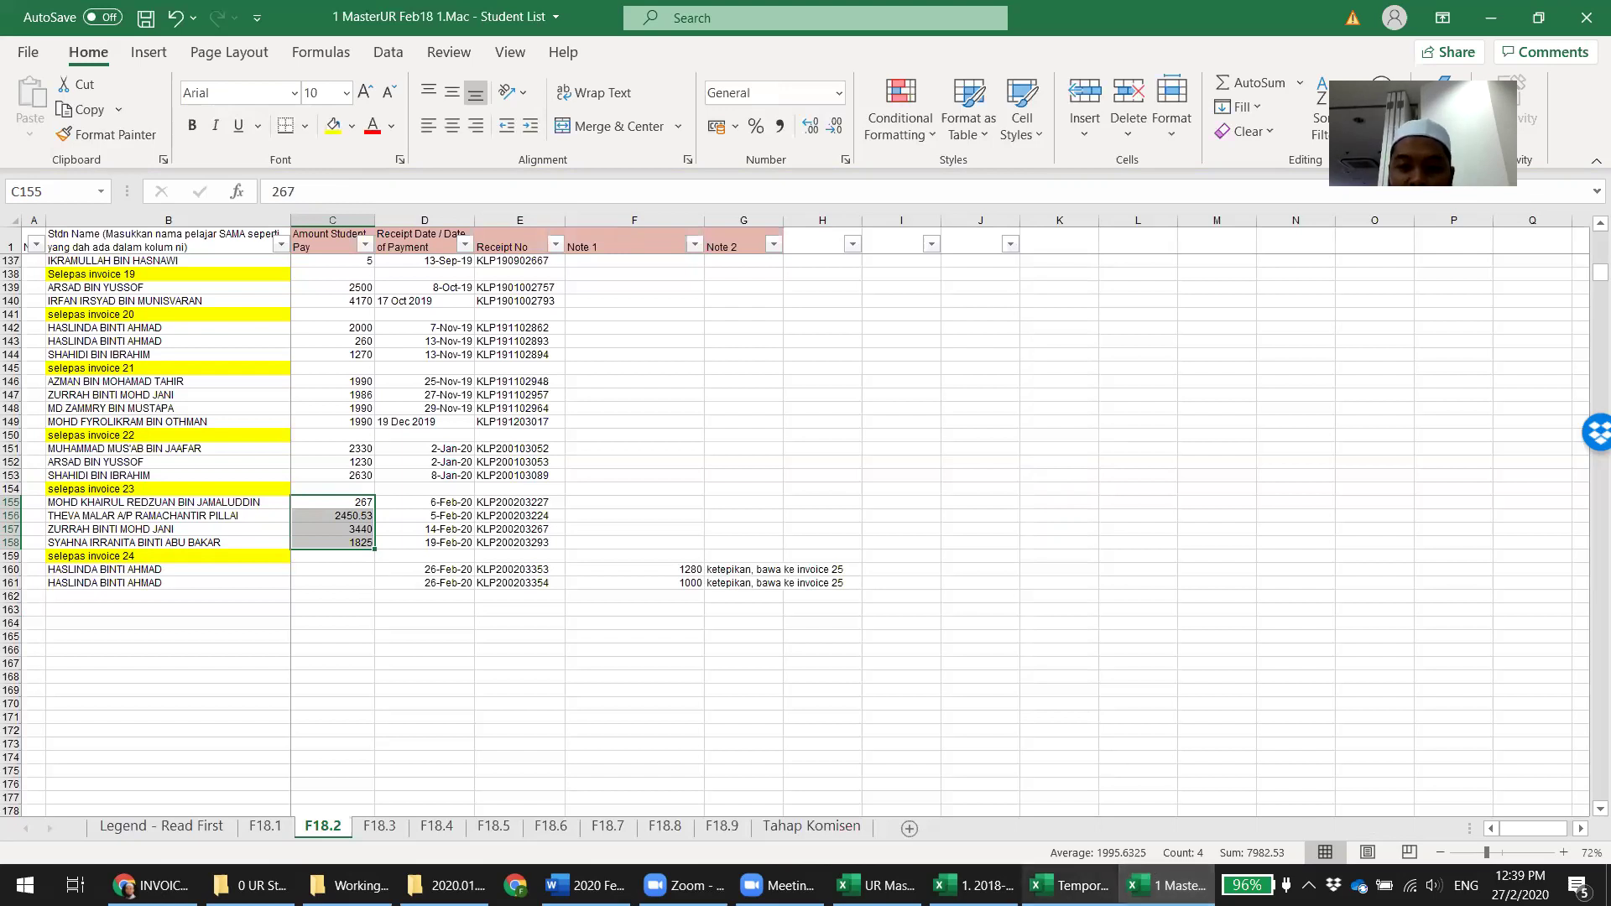
Check the 21st payment formulas from BY25 on the intake workbook's Masterlist
left_click(973, 885)
left_click(27, 829)
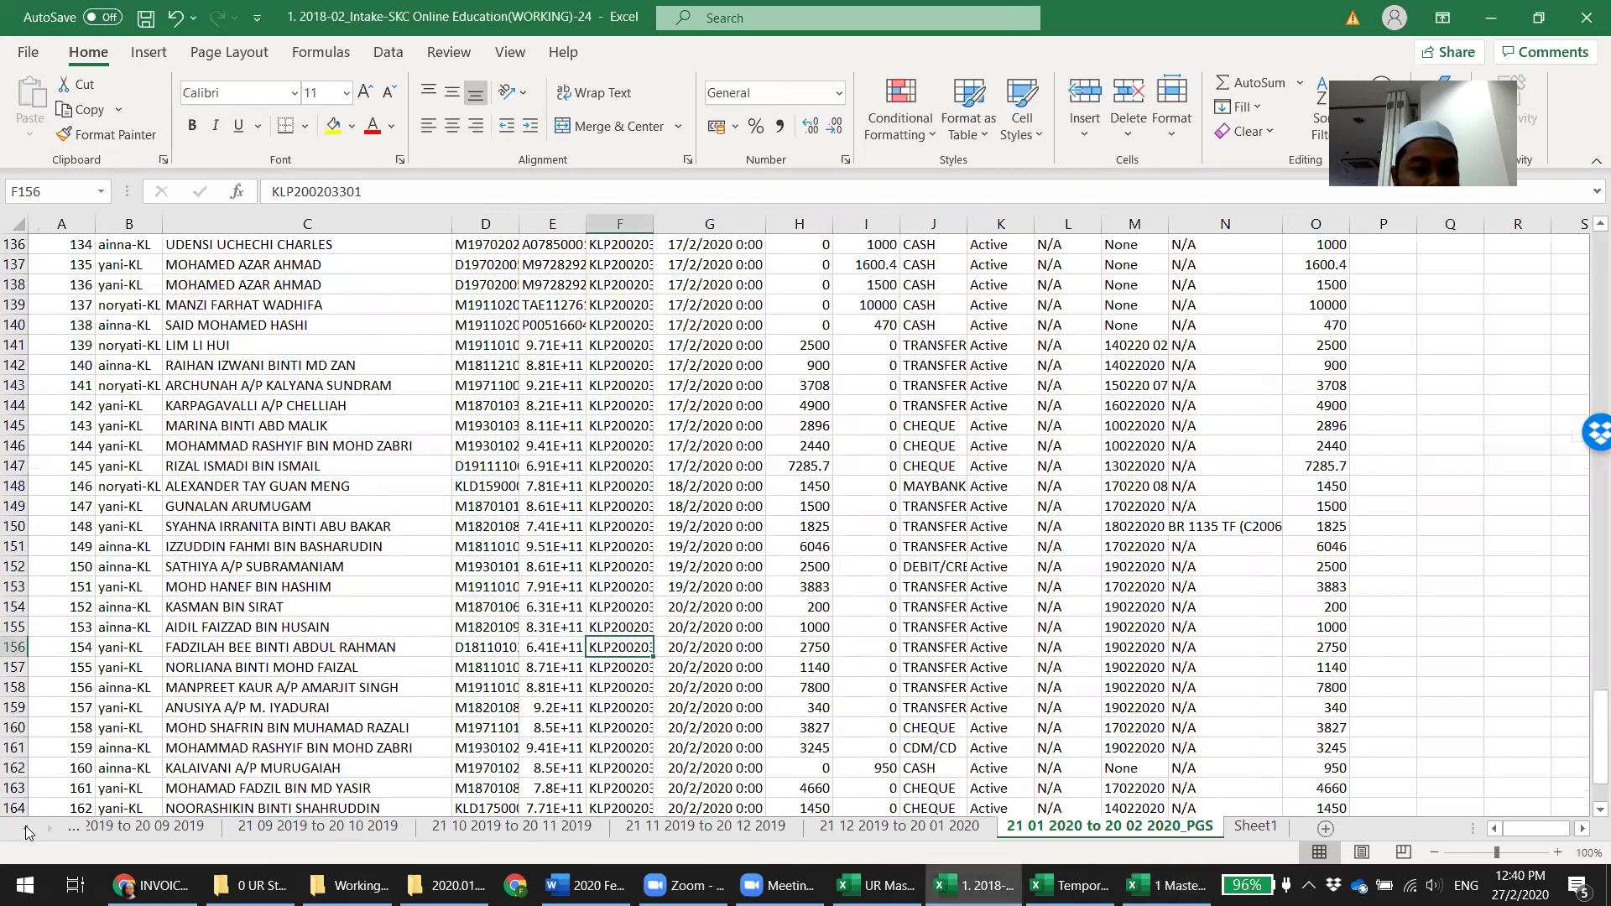
left_click_drag(26, 831, 26, 830)
left_click(130, 829)
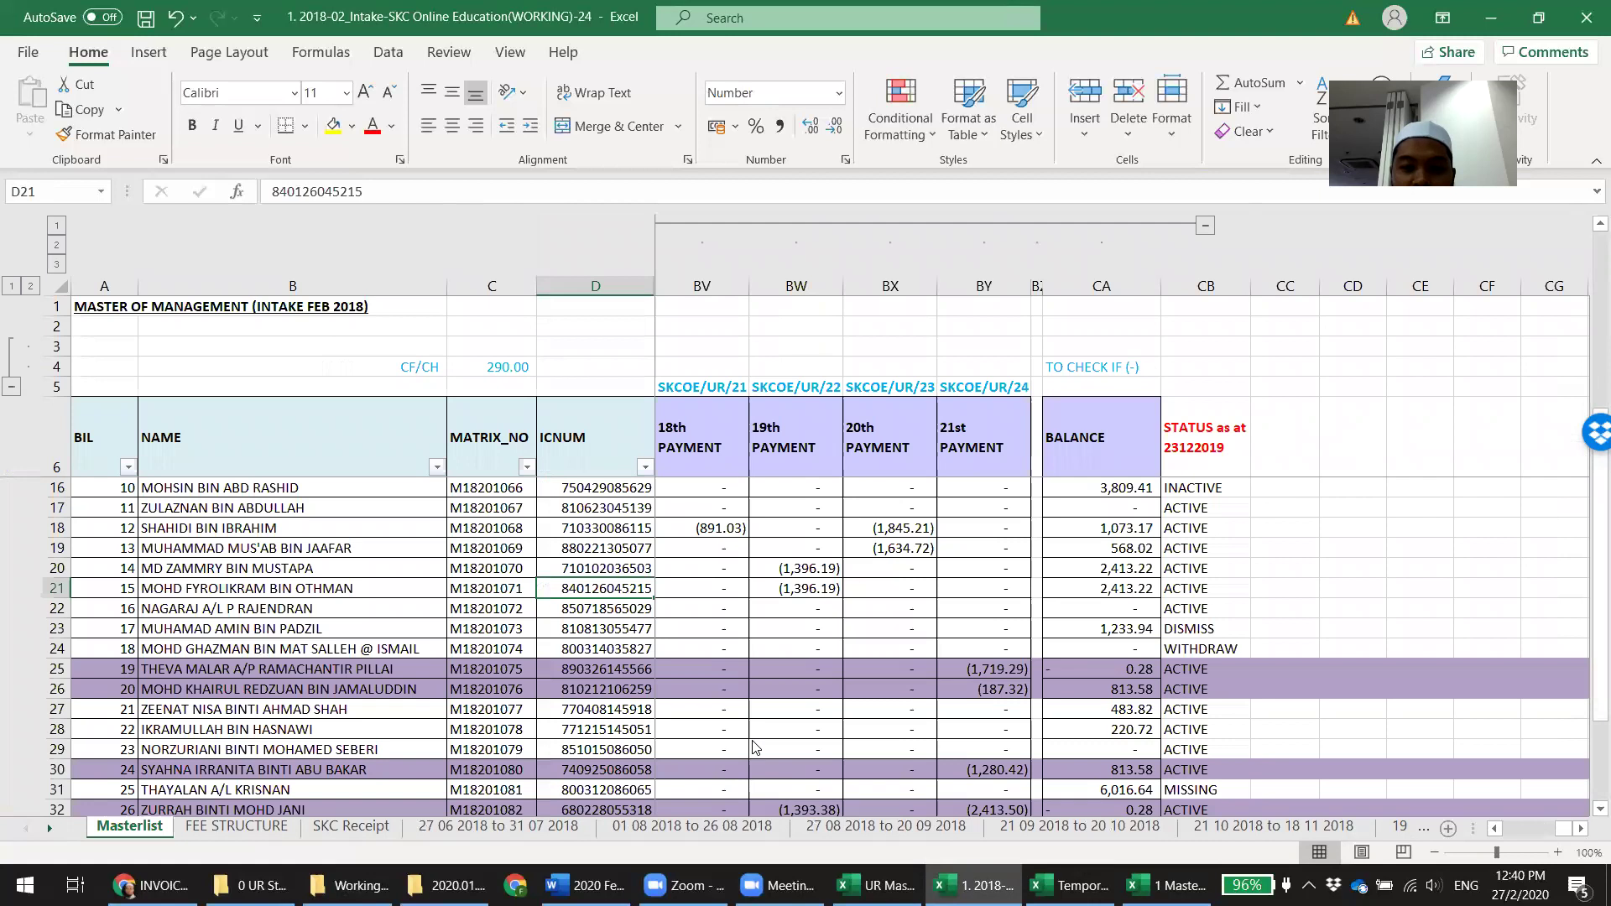
left_click(983, 668)
scroll(1082, 789, "down", 1)
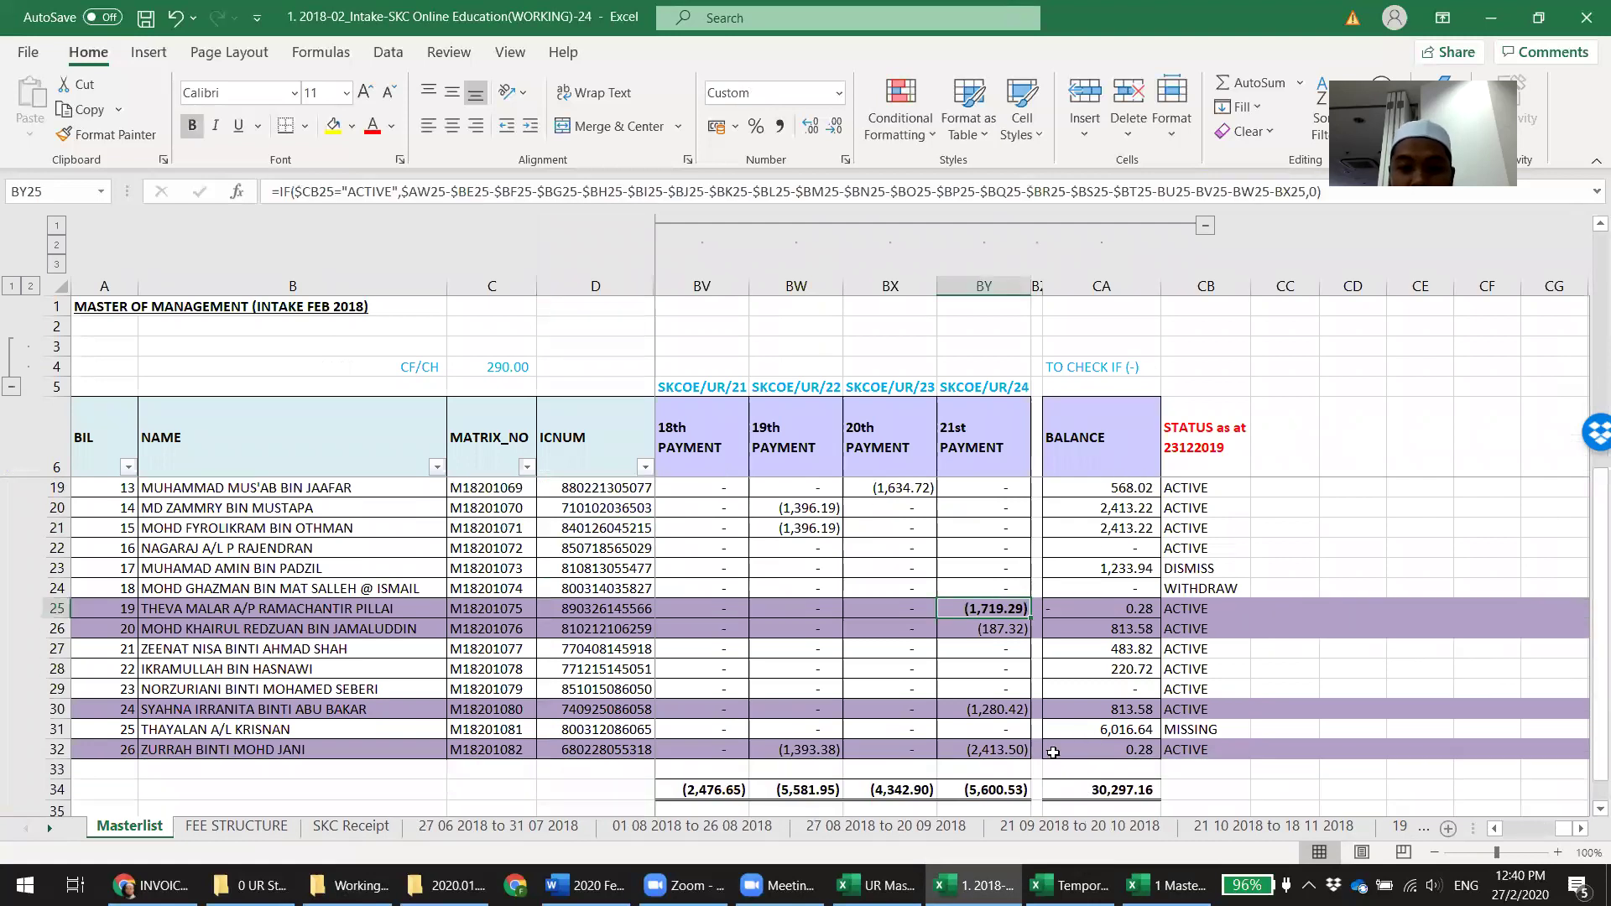
key("Down")
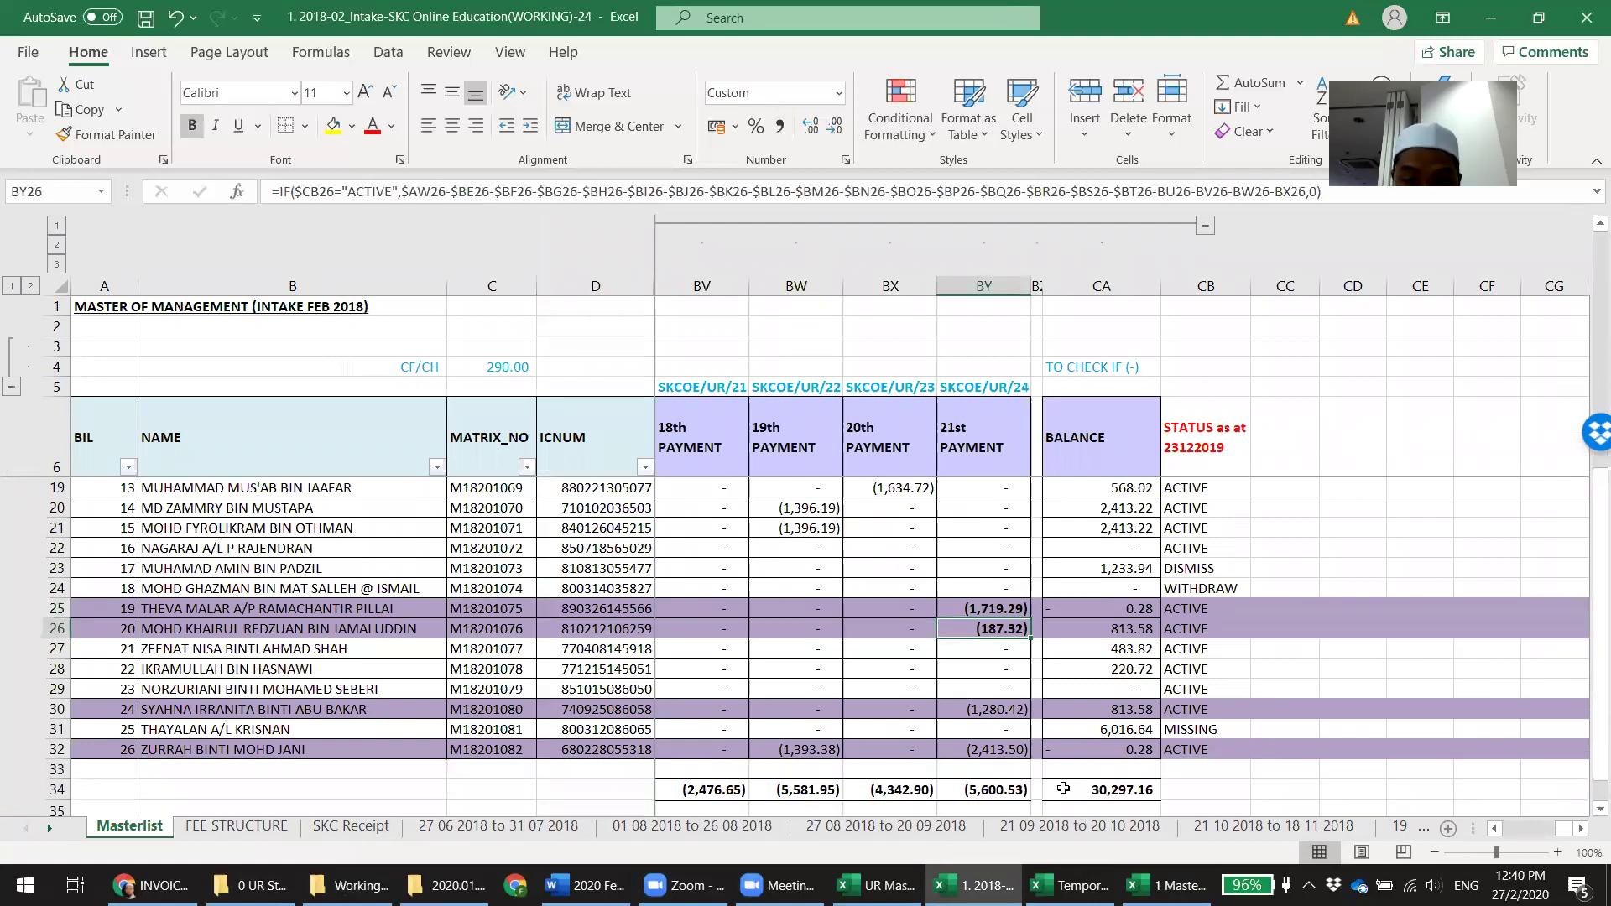
Compare F18.4's SKCOE amounts due, including 1,280.42 in AH22, with the Masterlist
left_click(1166, 885)
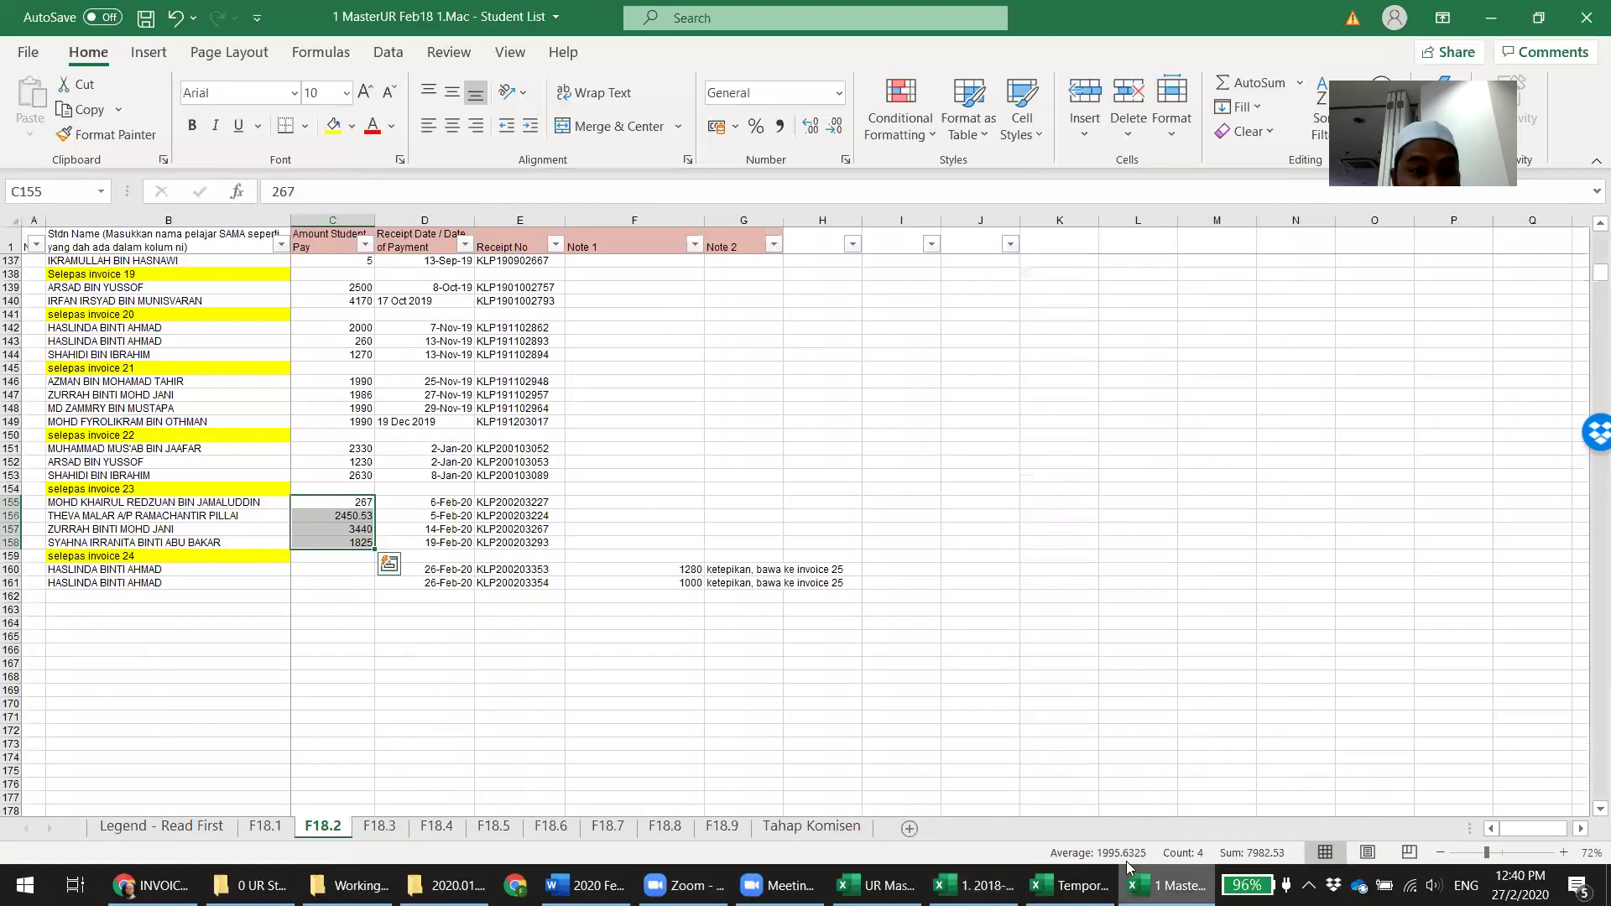
left_click(438, 825)
left_click(837, 565)
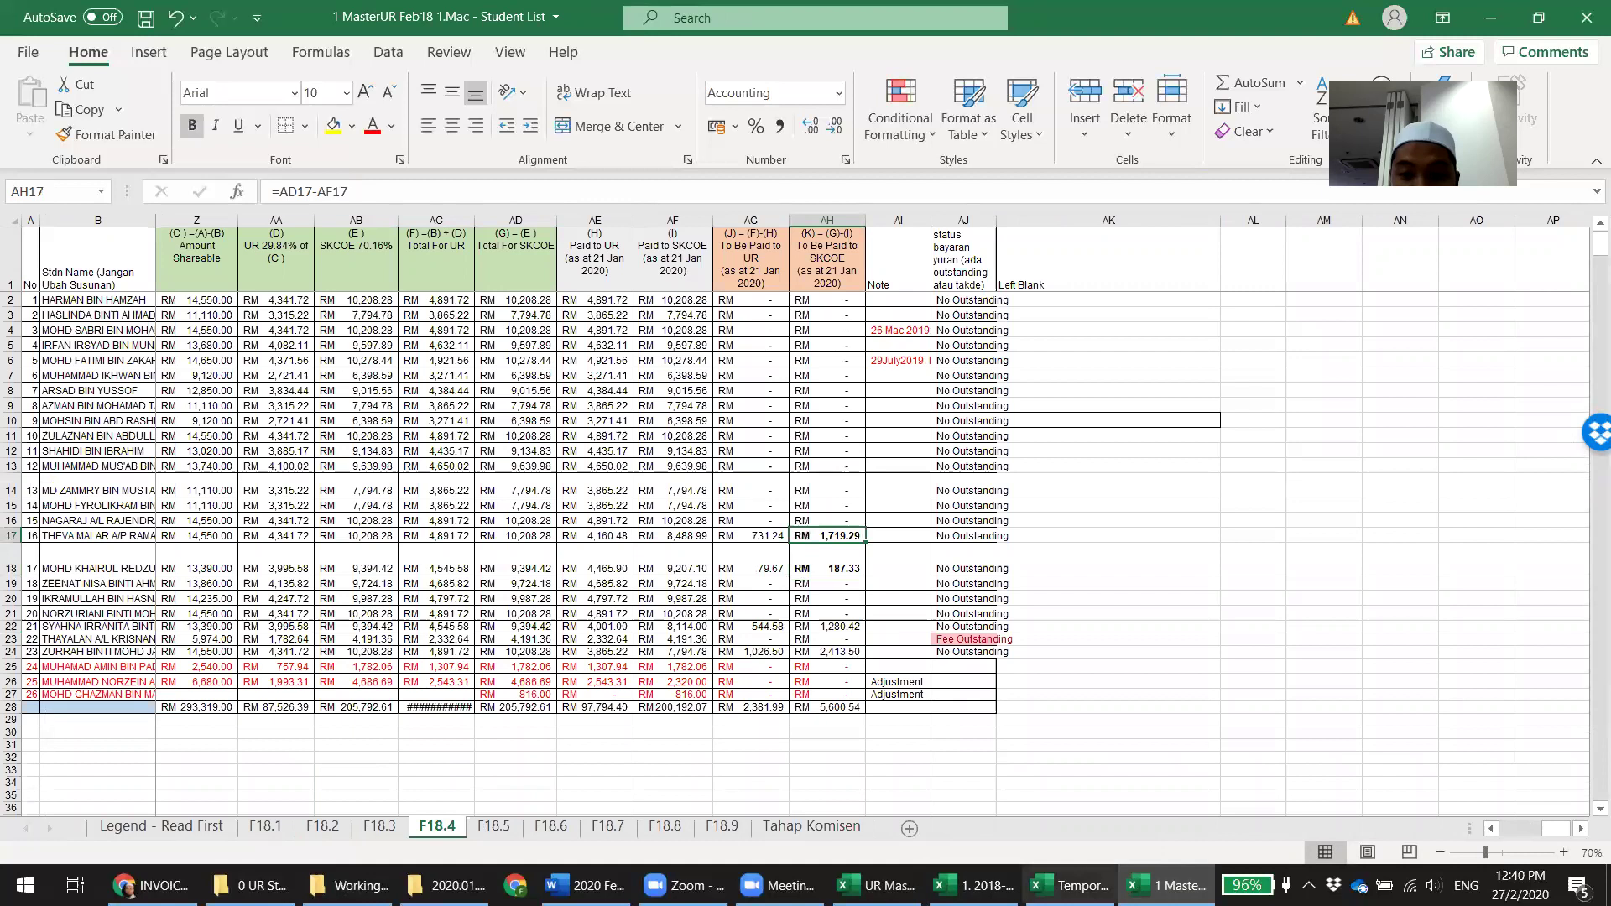
left_click(974, 885)
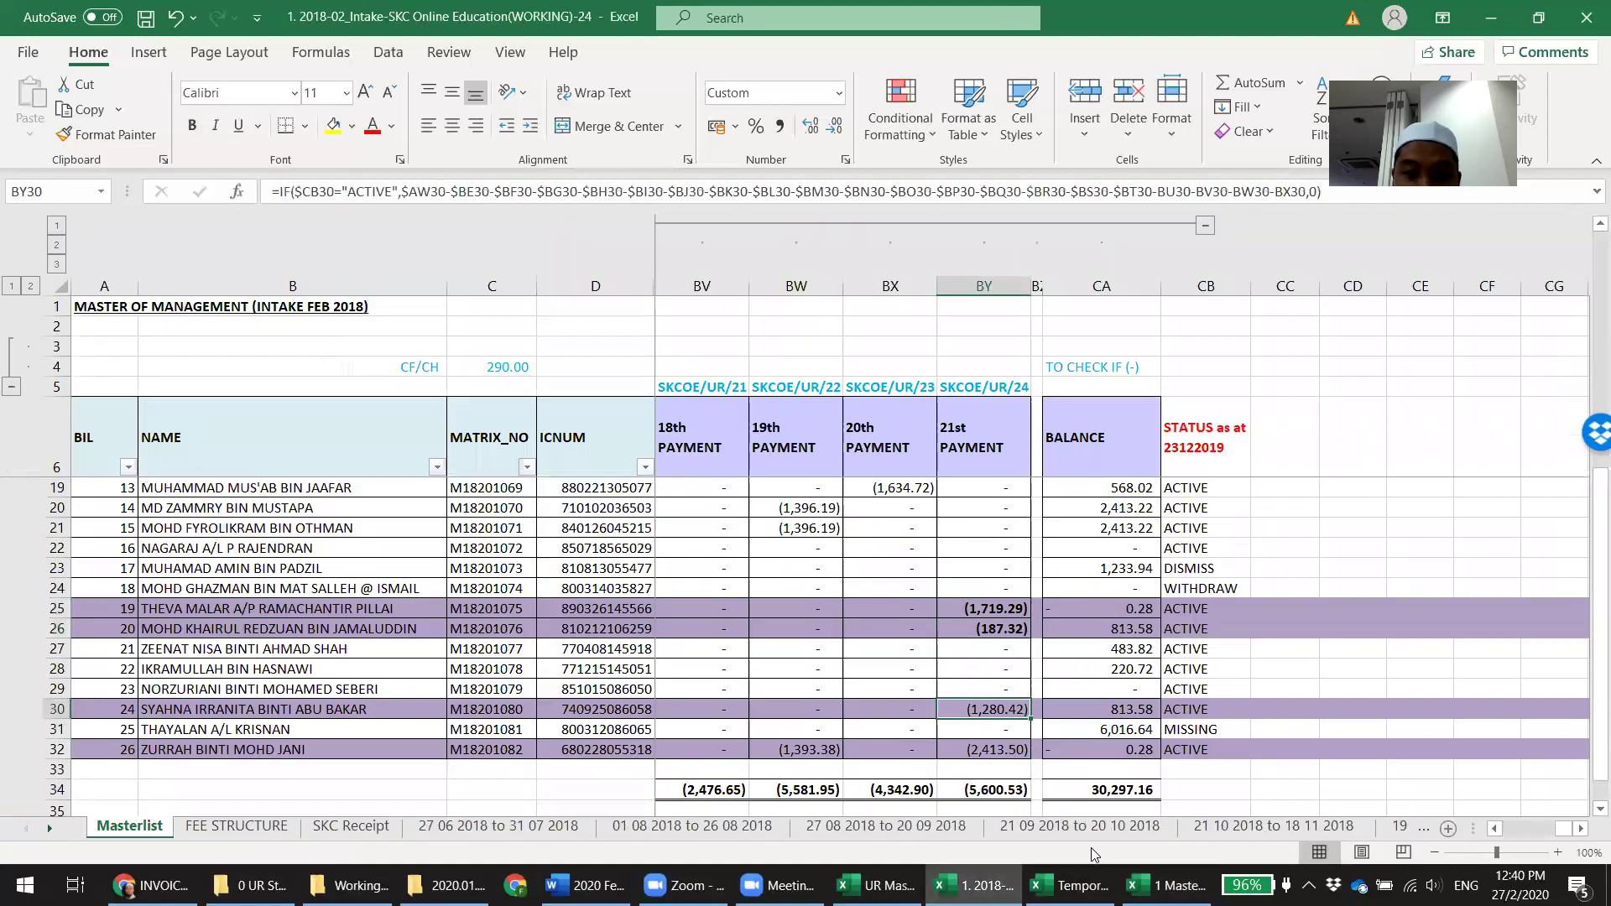
left_click(1167, 886)
left_click(860, 628)
key("alt+Tab")
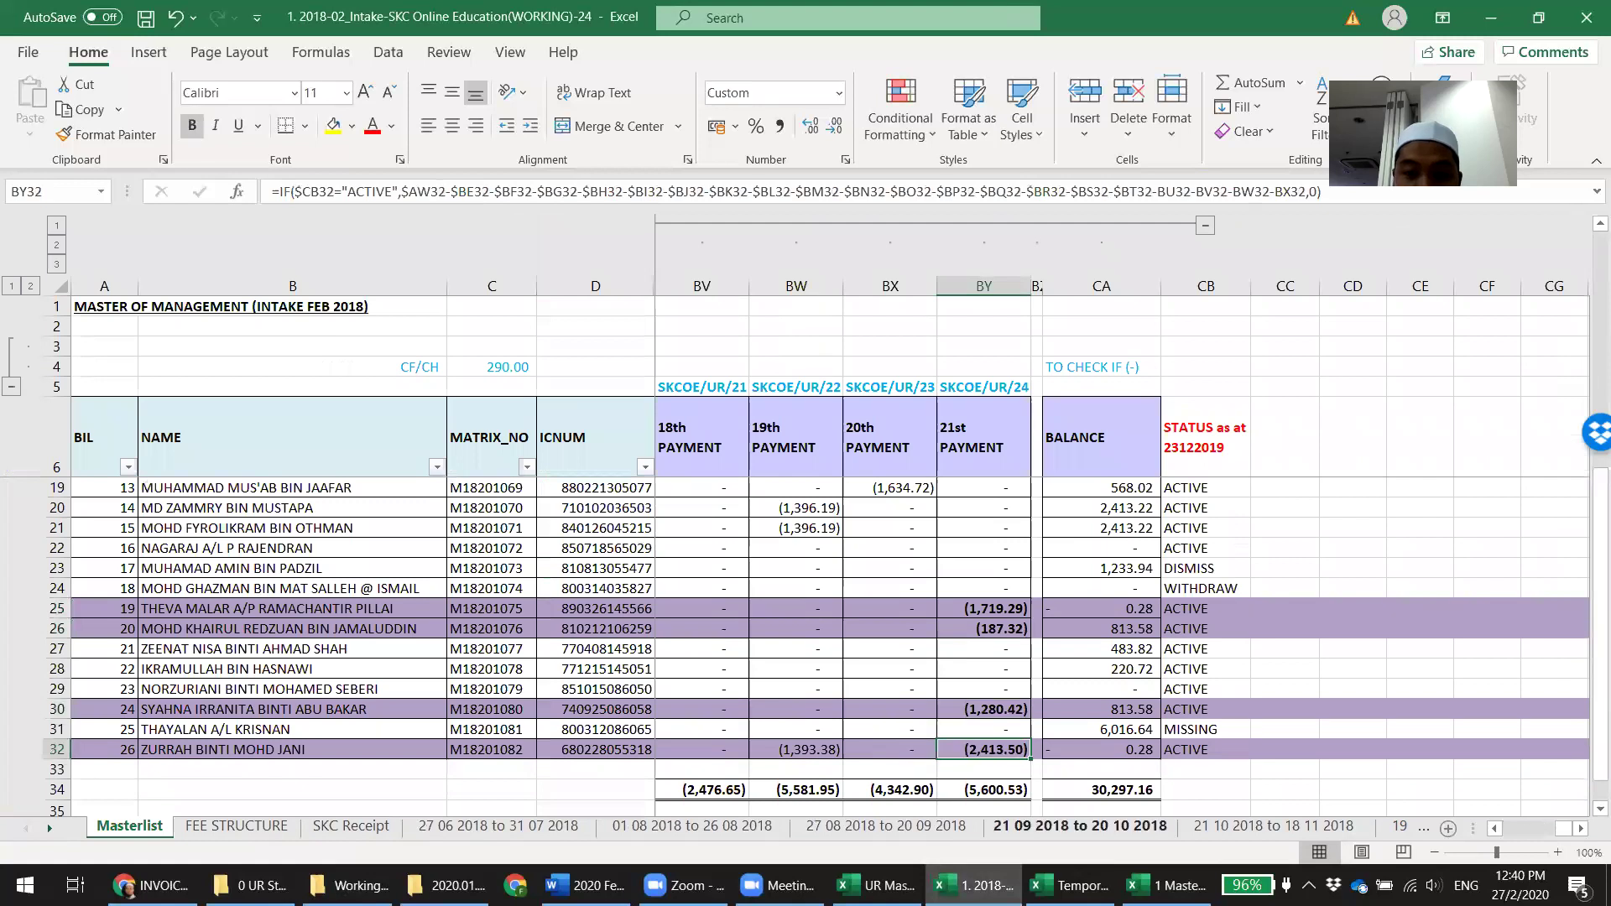
key("alt+Tab")
Bold the 2,413.50 amount in AH24 and save the workbook
left_click(833, 654)
key("ctrl+b")
key("Right")
key("Right")
key("Right")
key("Down")
key("ctrl+s")
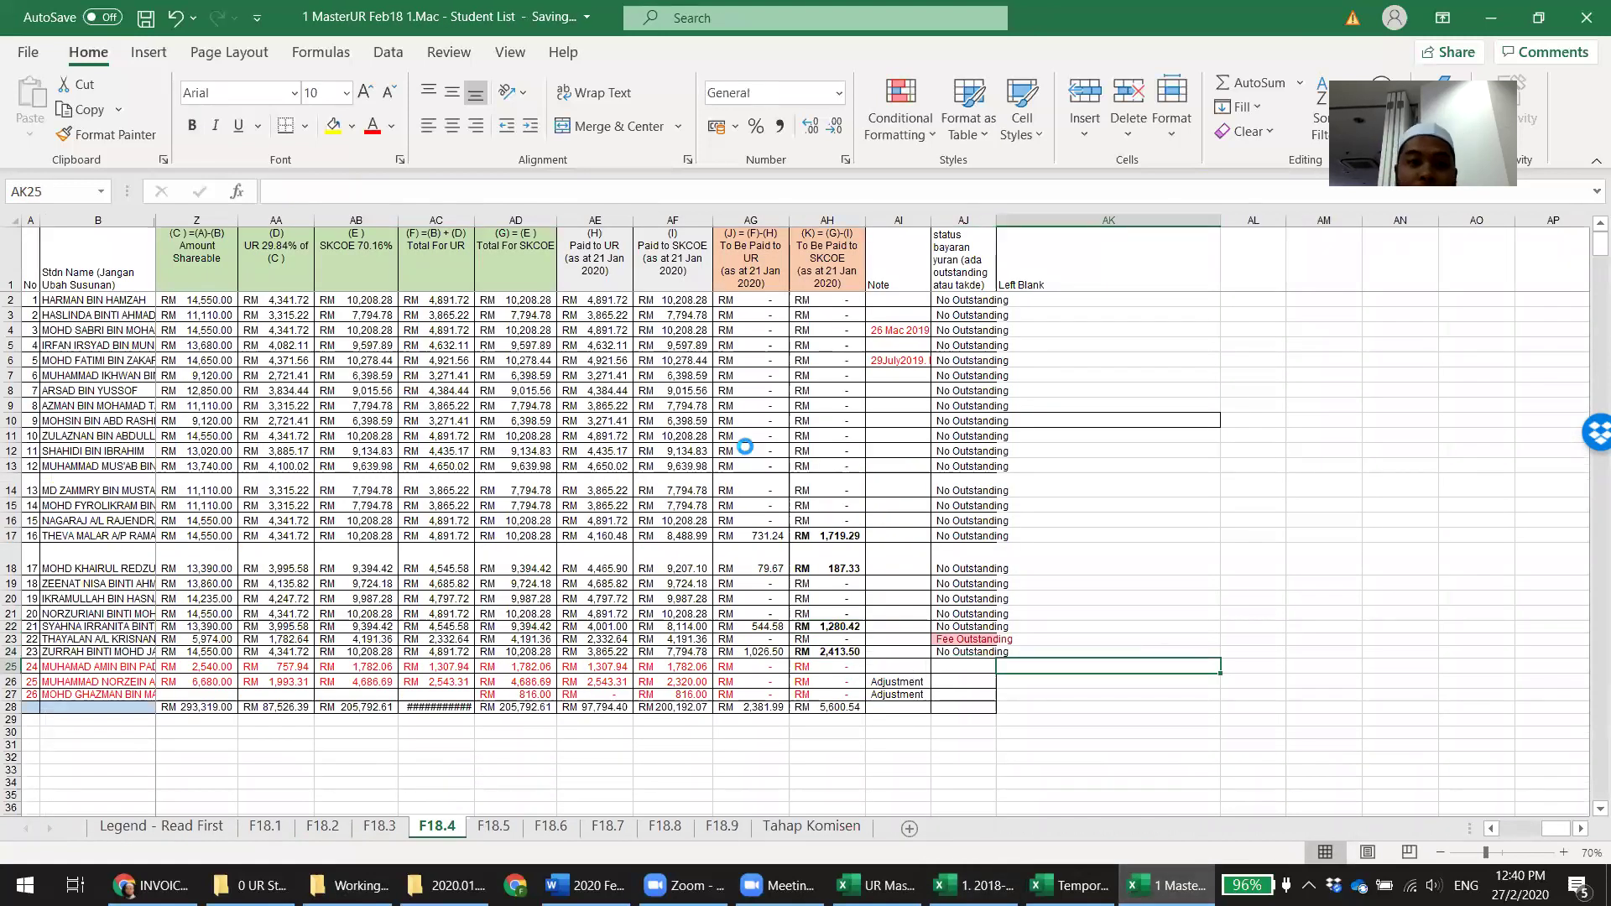
Change the Paid to UR header's date to 27 Feb 2020
double_click(597, 258)
key("Delete")
type("2")
key("BackSpace")
type("7")
key("BackSpace")
key("BackSpace")
key("BackSpace")
type("Feb")
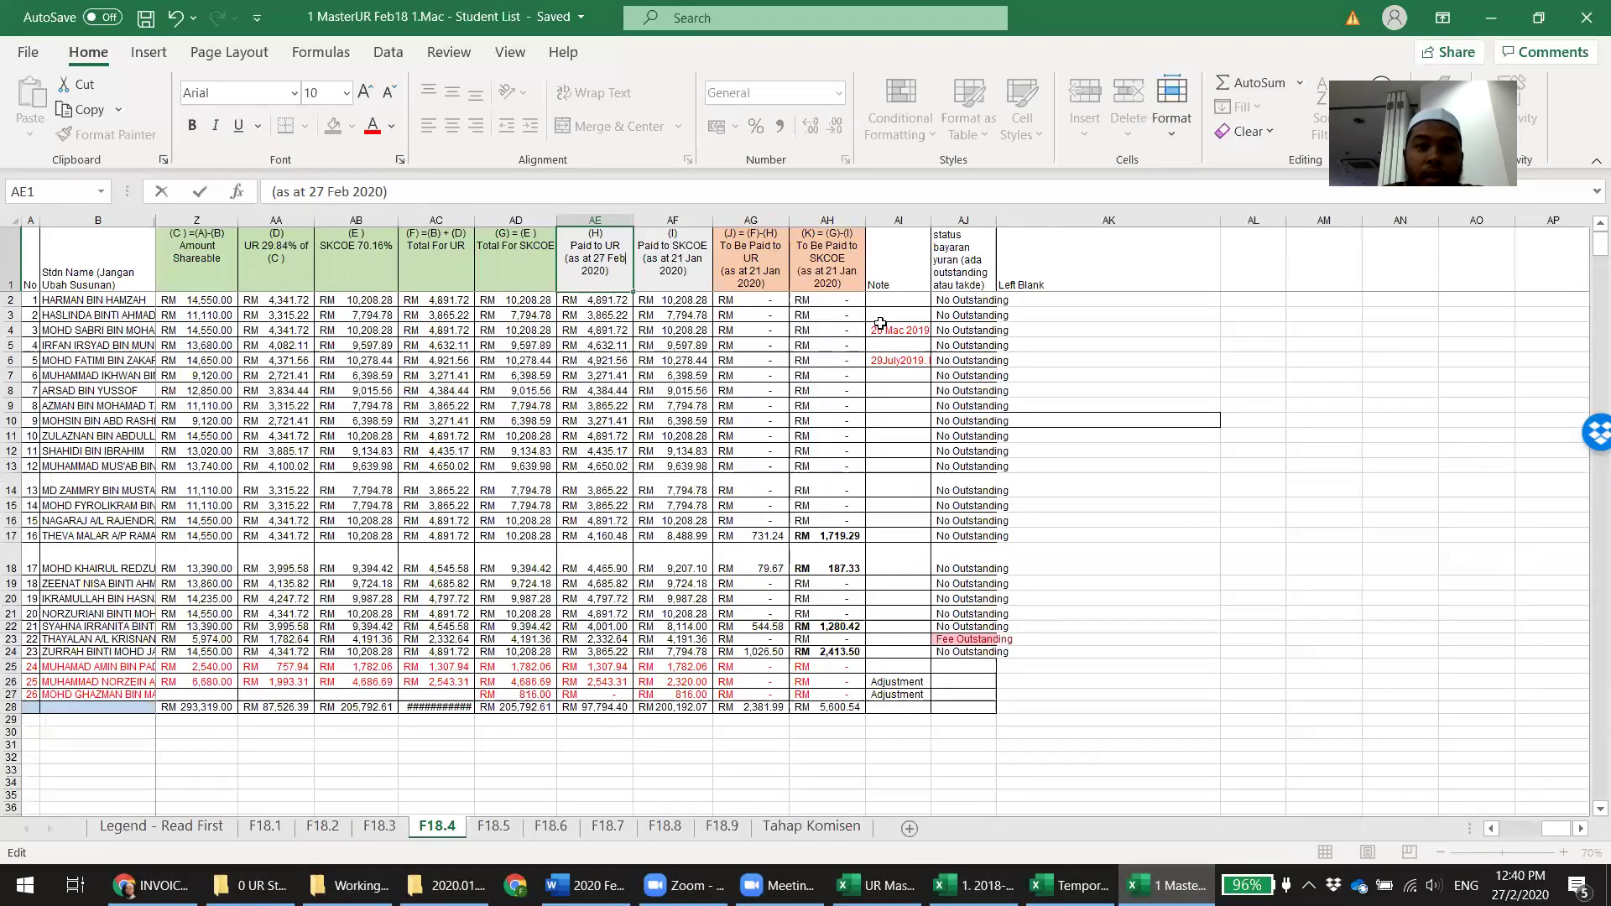
key("shift+End")
key("ctrl+c")
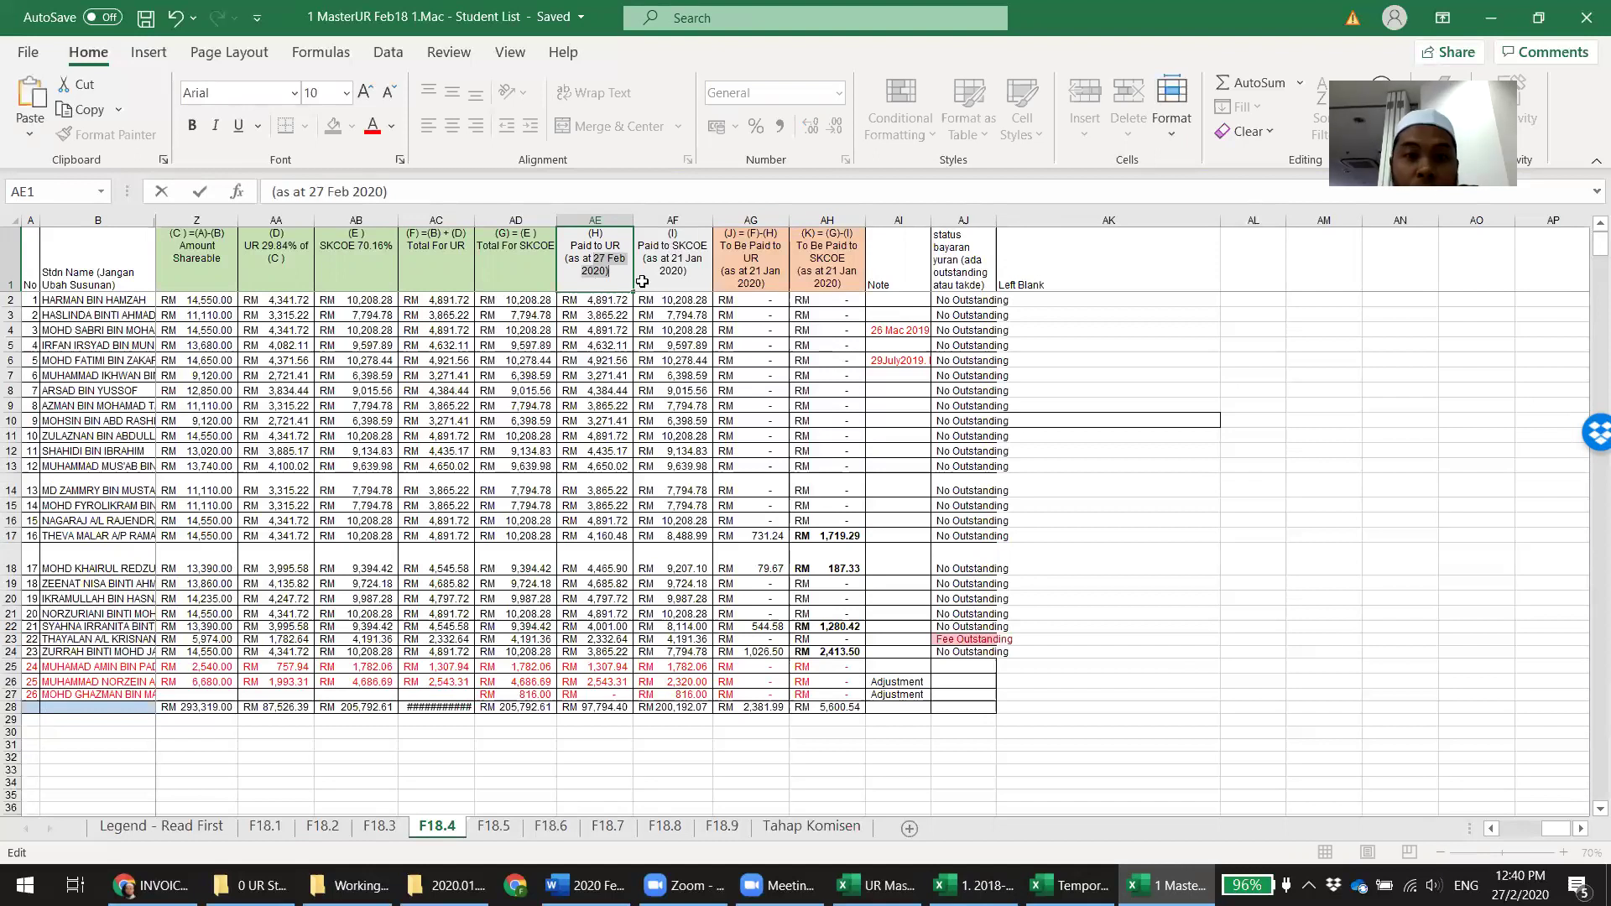
Replace '21 Jan 2020' with '27 Feb 2020' in the AF1, AG1 and AH1 headers
double_click(674, 259)
left_click_drag(674, 259, 703, 275)
key("ctrl+v")
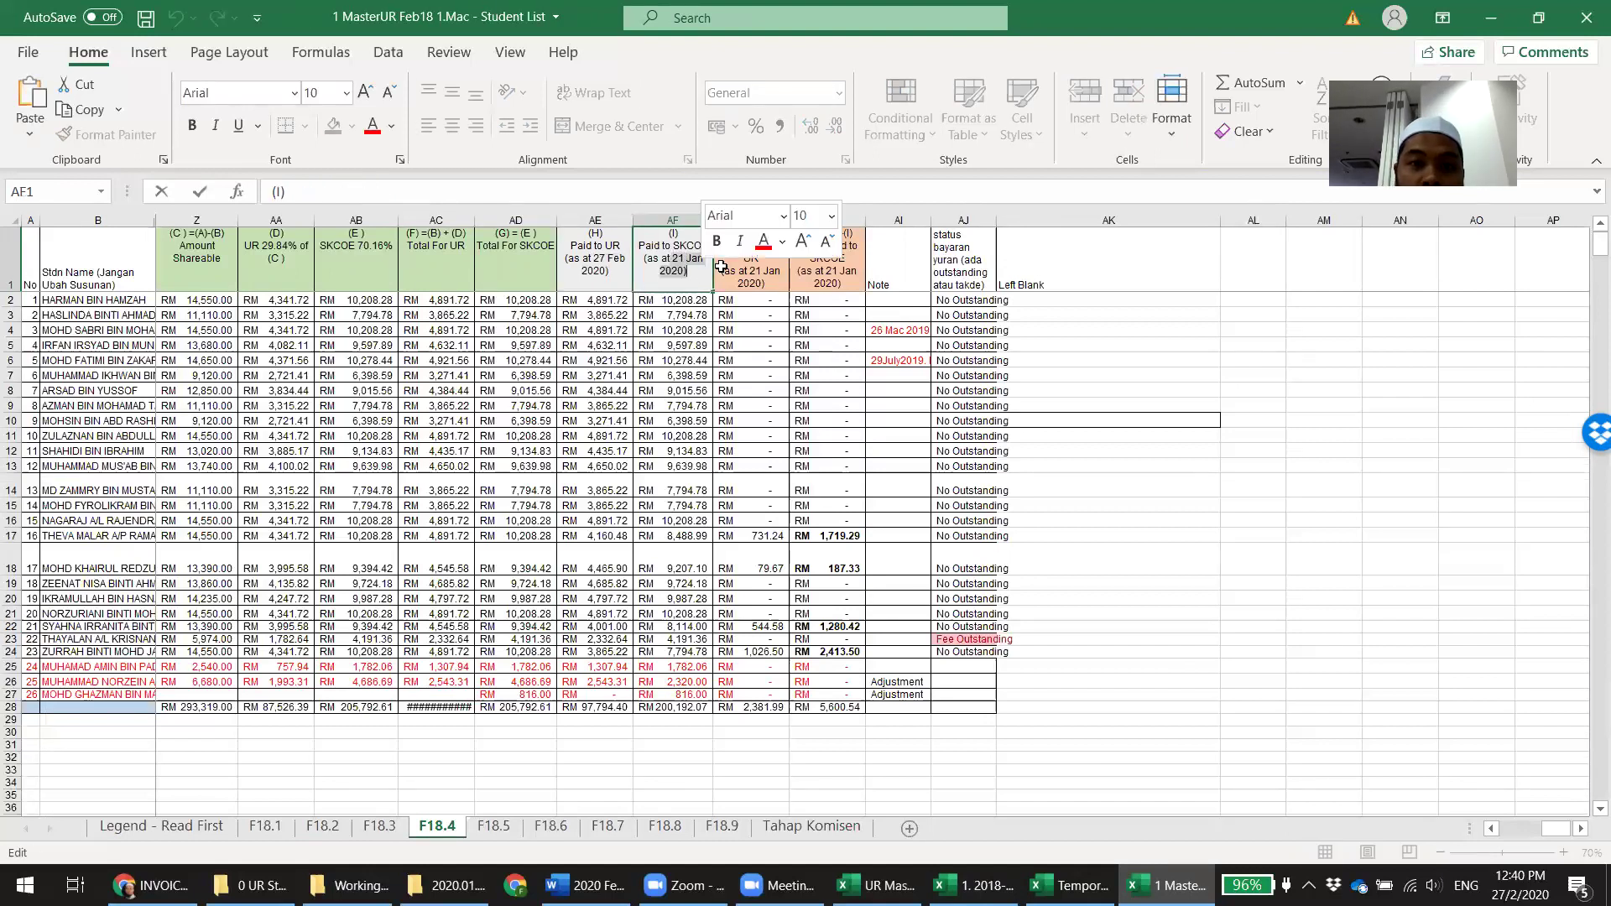
left_click(755, 270)
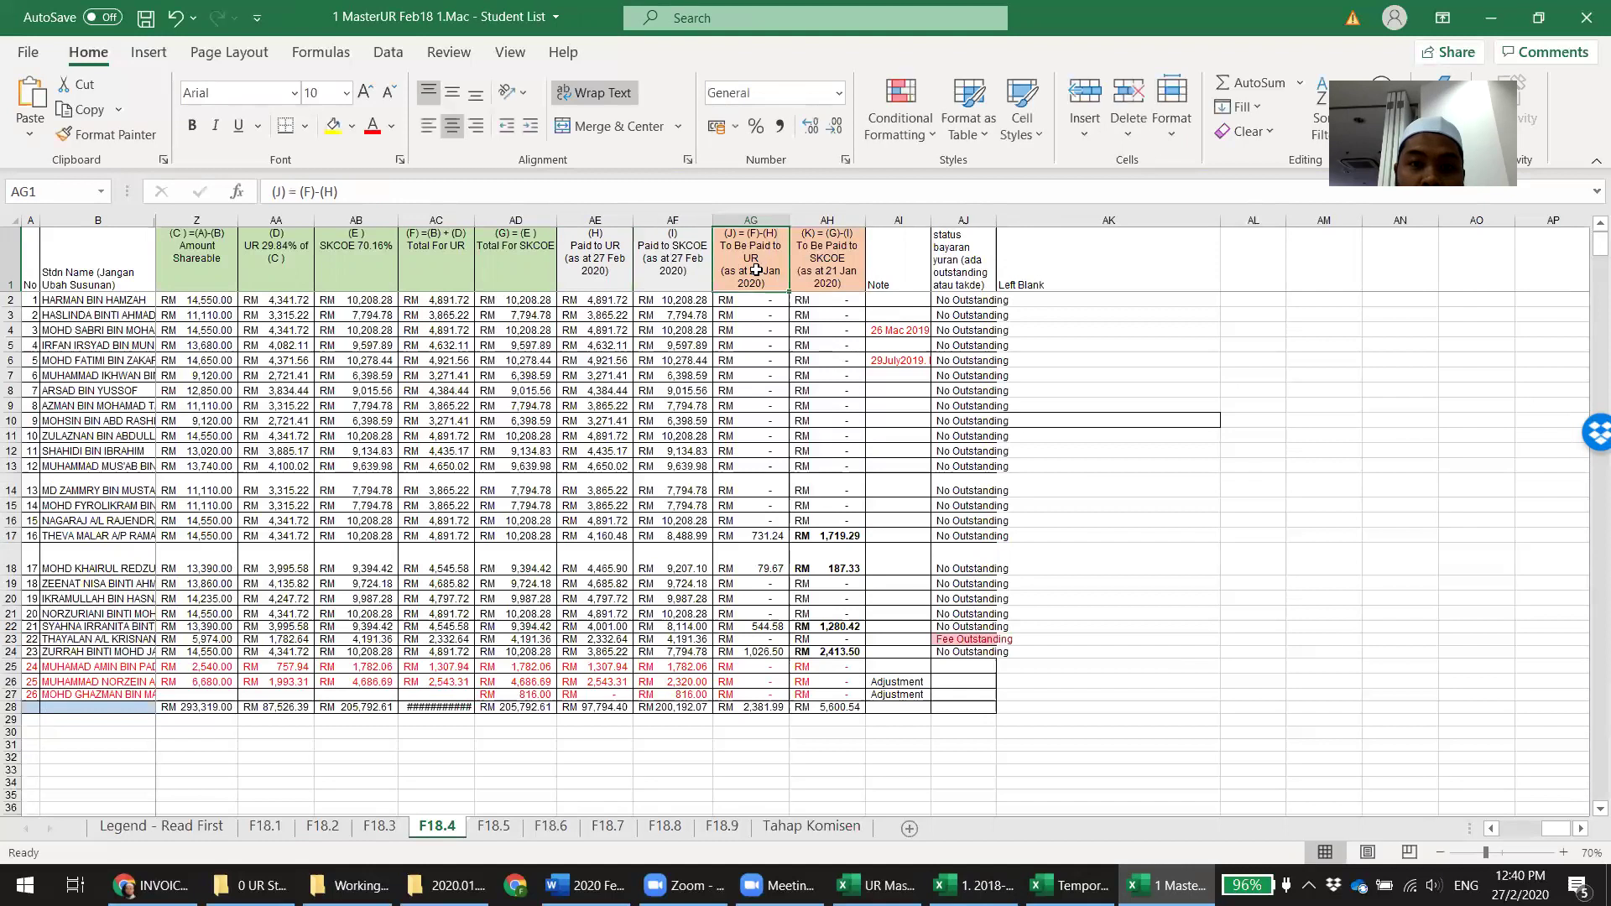
double_click(756, 270)
left_click(766, 283, "shift")
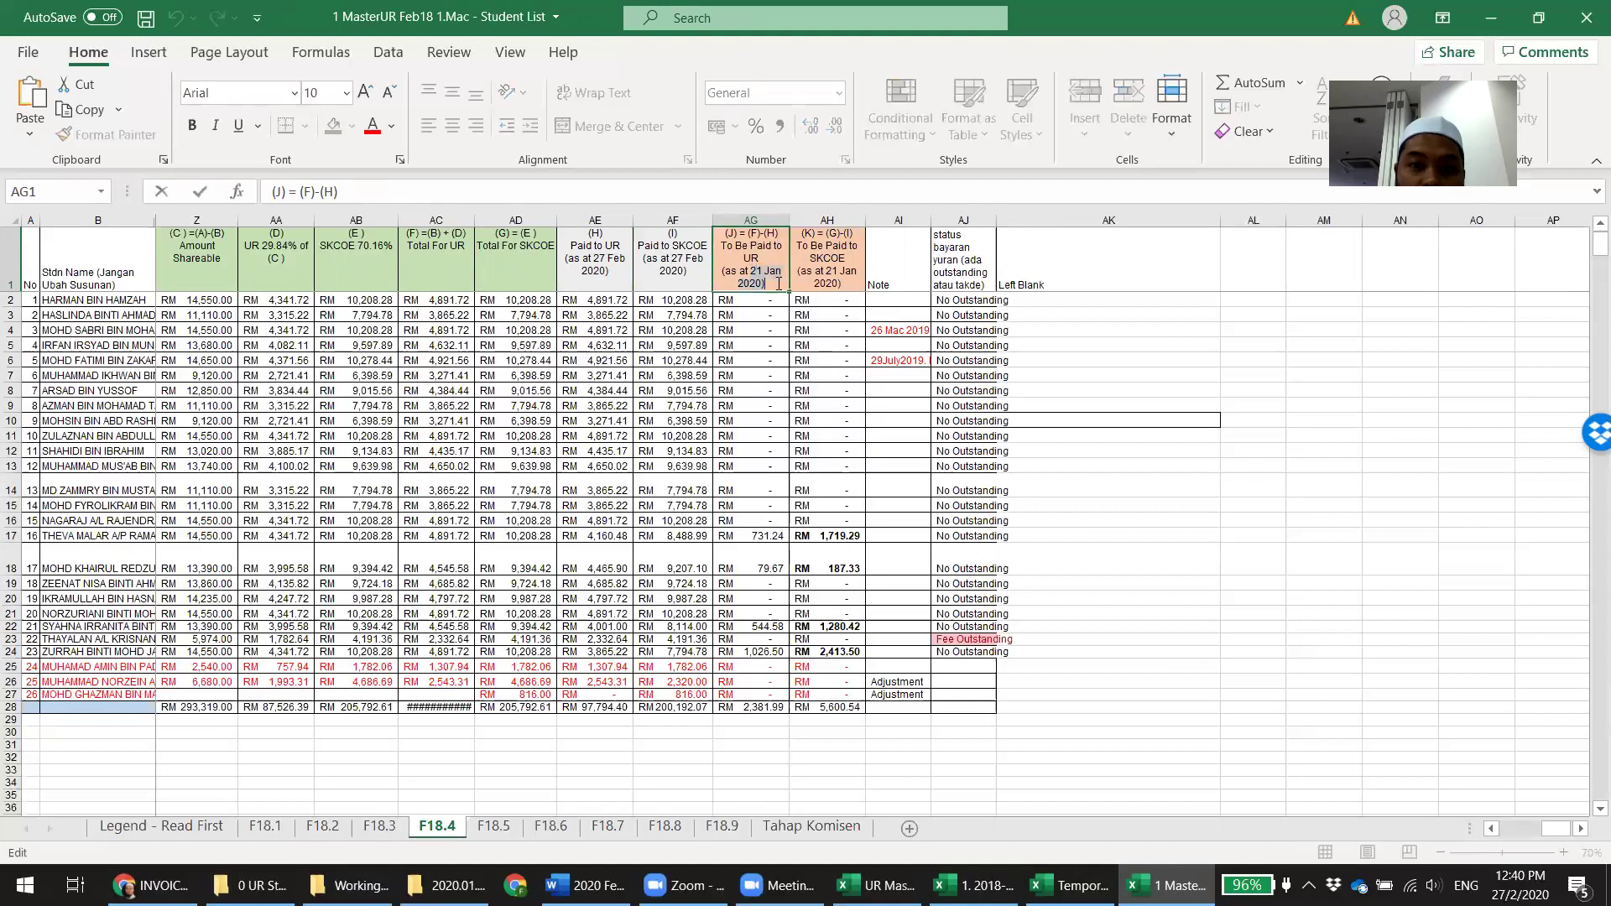
key("ctrl+v")
left_click(819, 277)
double_click(822, 272)
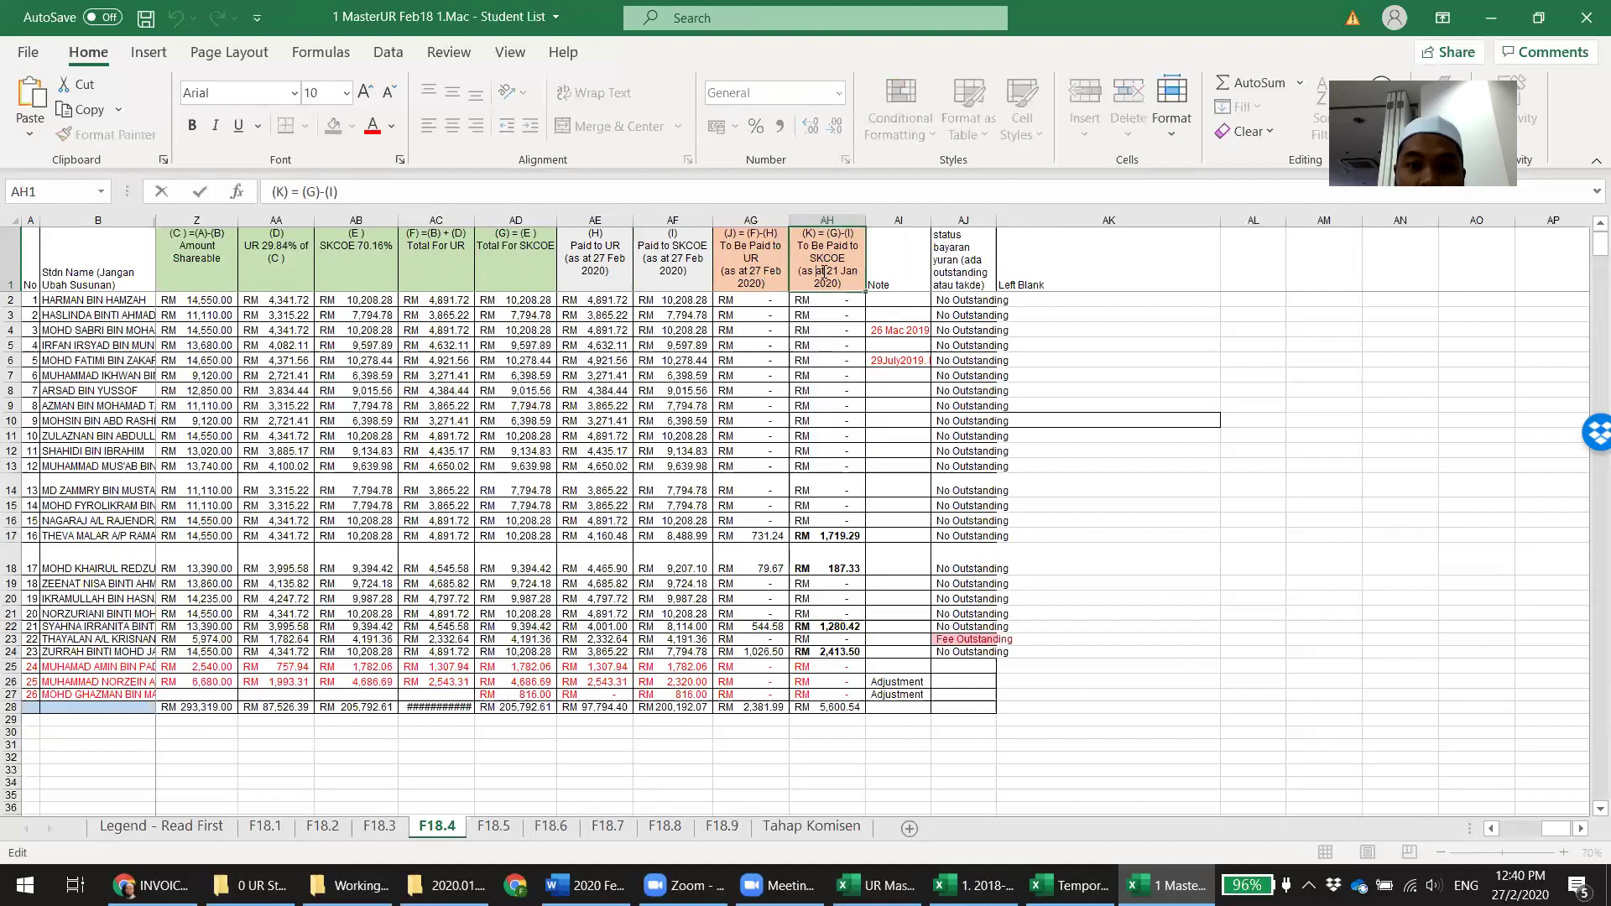
left_click_drag(835, 274, 842, 283)
key("ctrl+v")
left_click(1183, 373)
Save, remove bold from the AH17:AH24 amounts, save again, and return to the comparison workbook
key("ctrl+s")
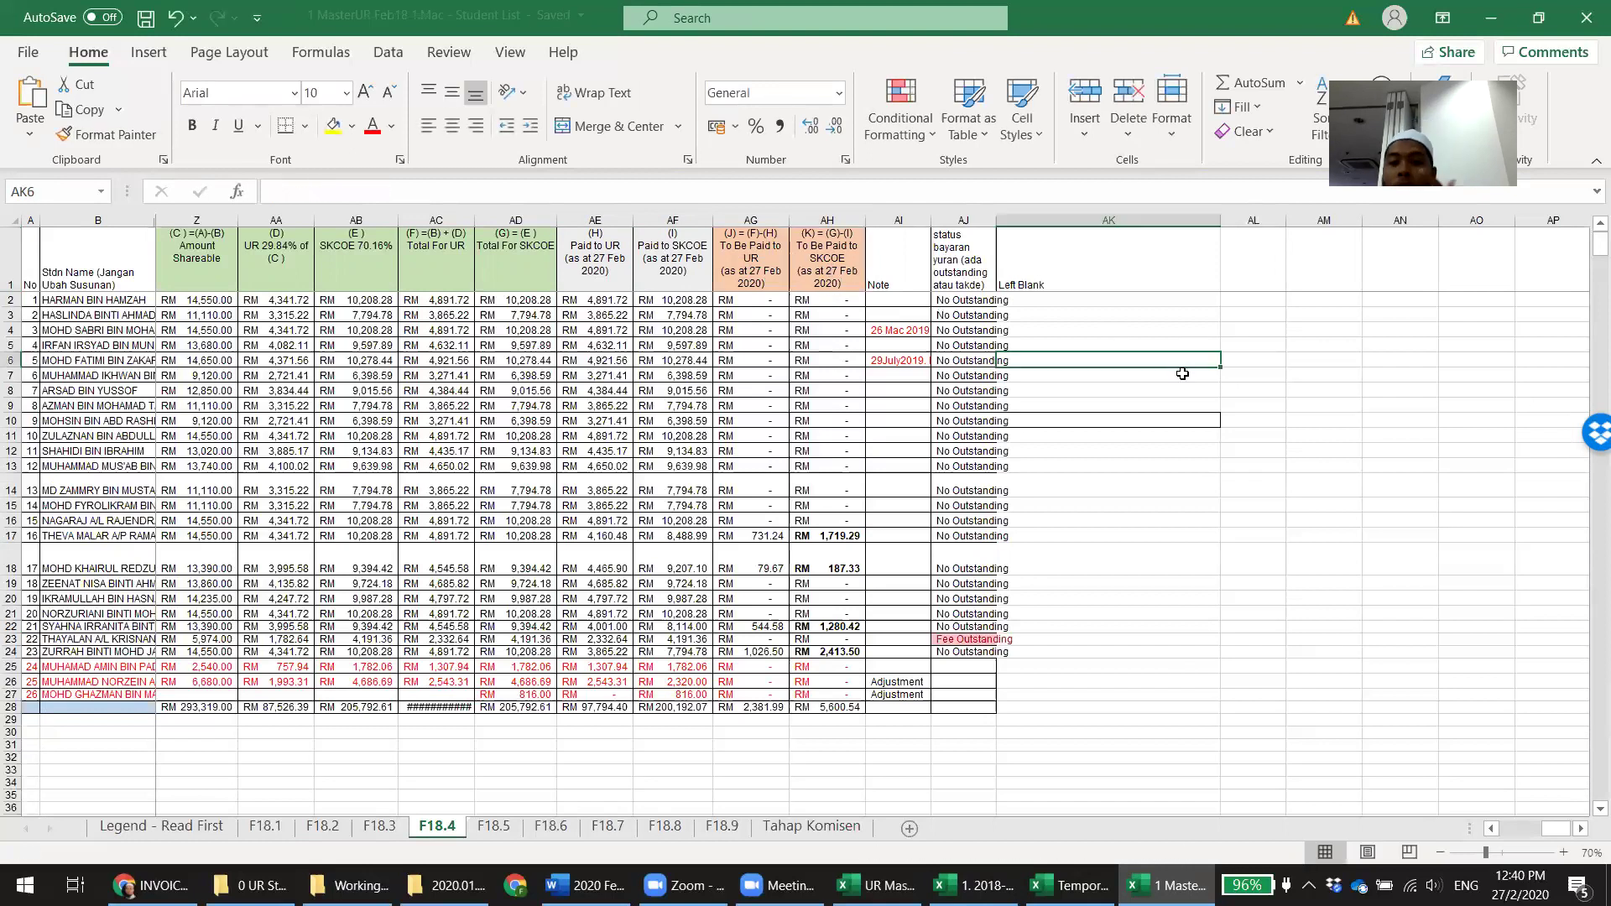
left_click_drag(827, 535, 831, 652)
key("ctrl+b")
left_click(1209, 535)
key("ctrl+s")
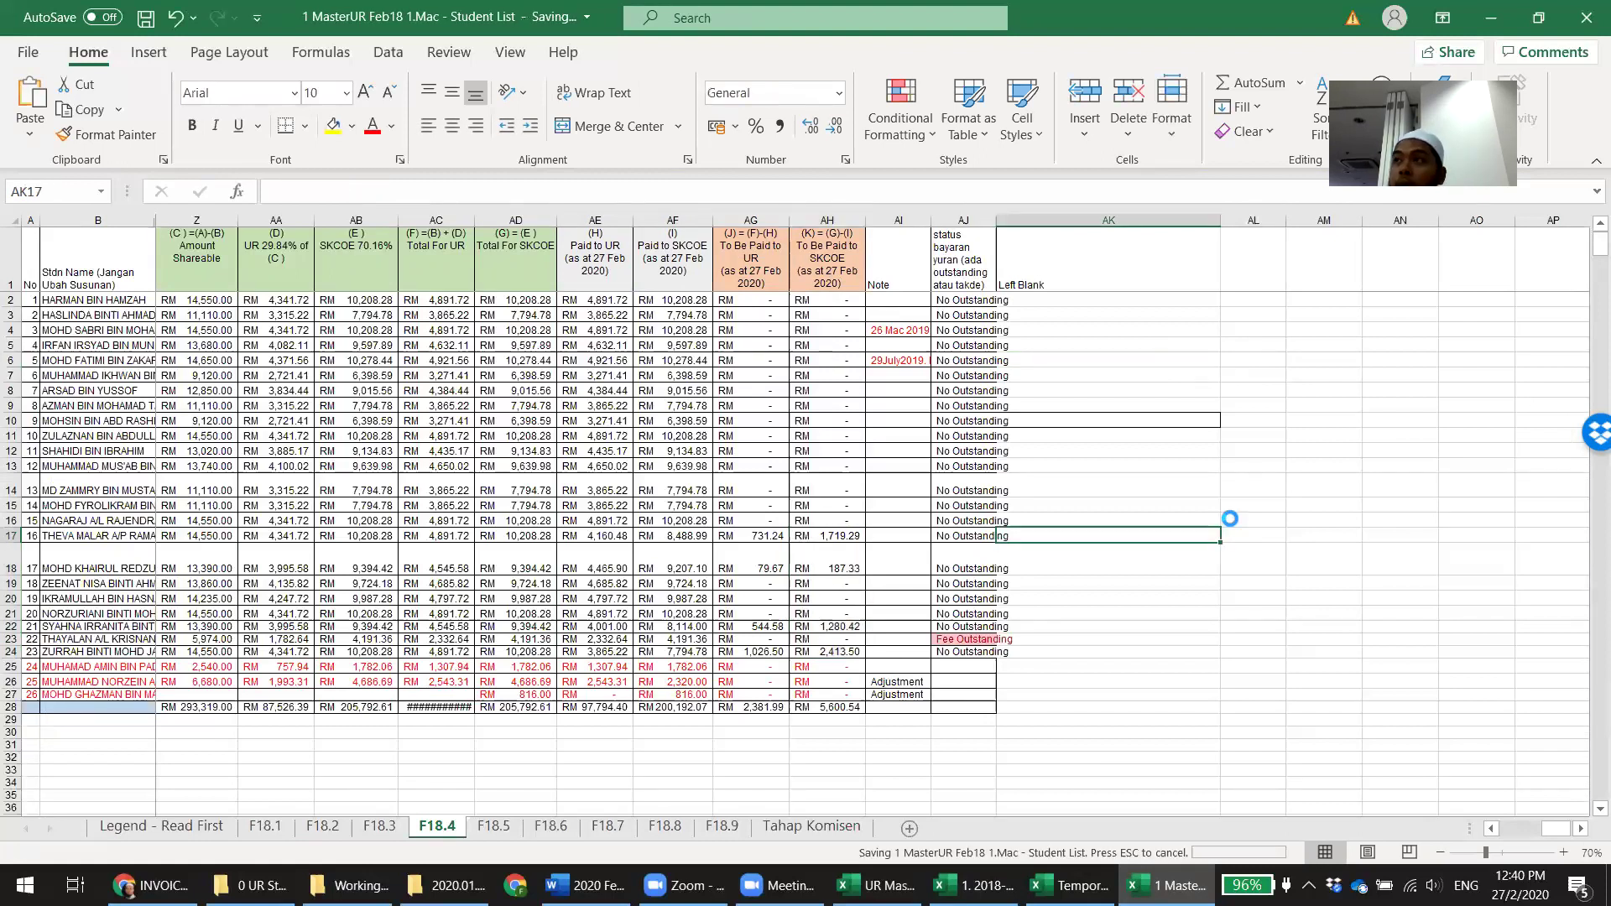
left_click(1070, 886)
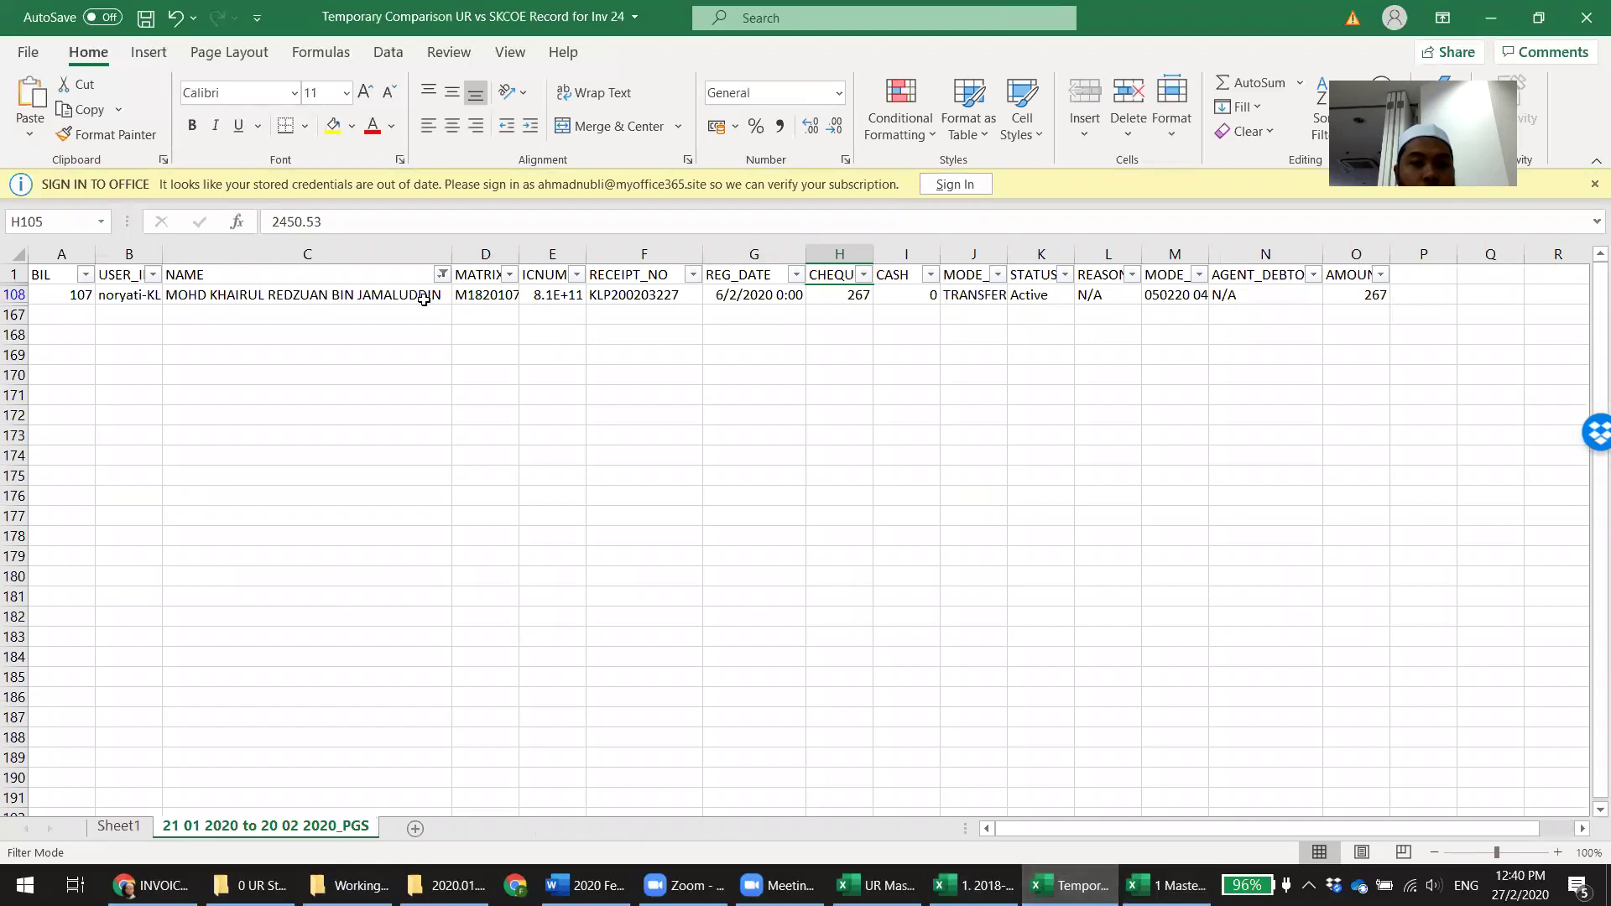
Clear the NAME column filter with (Select All) so every payment record shows
left_click(441, 275)
left_click(266, 494)
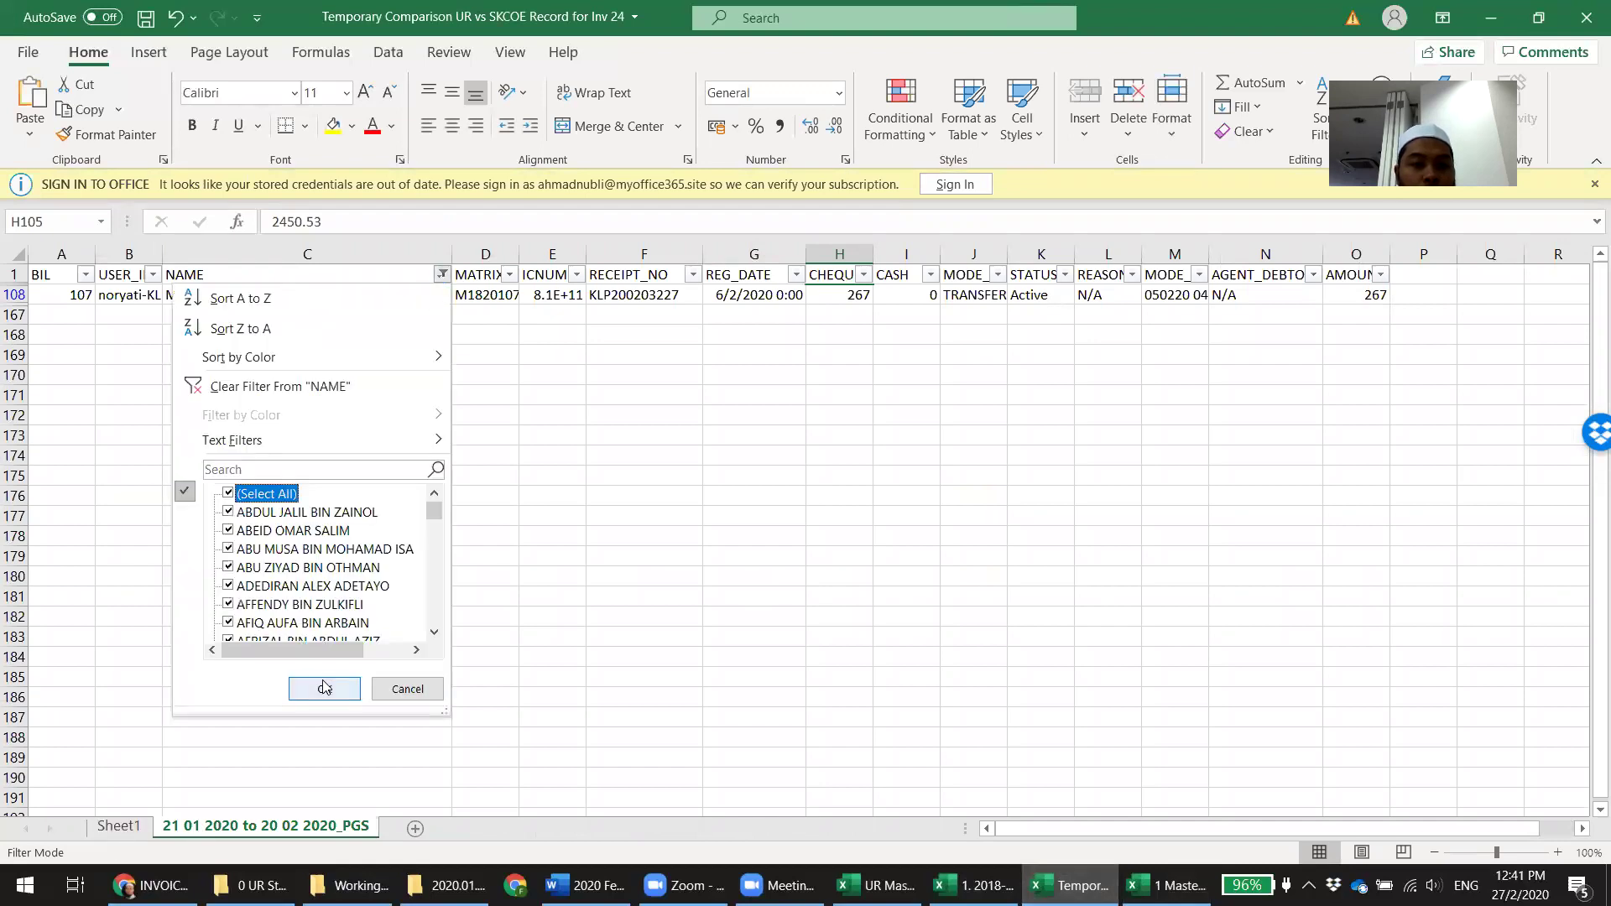
left_click(325, 687)
left_click(1482, 423)
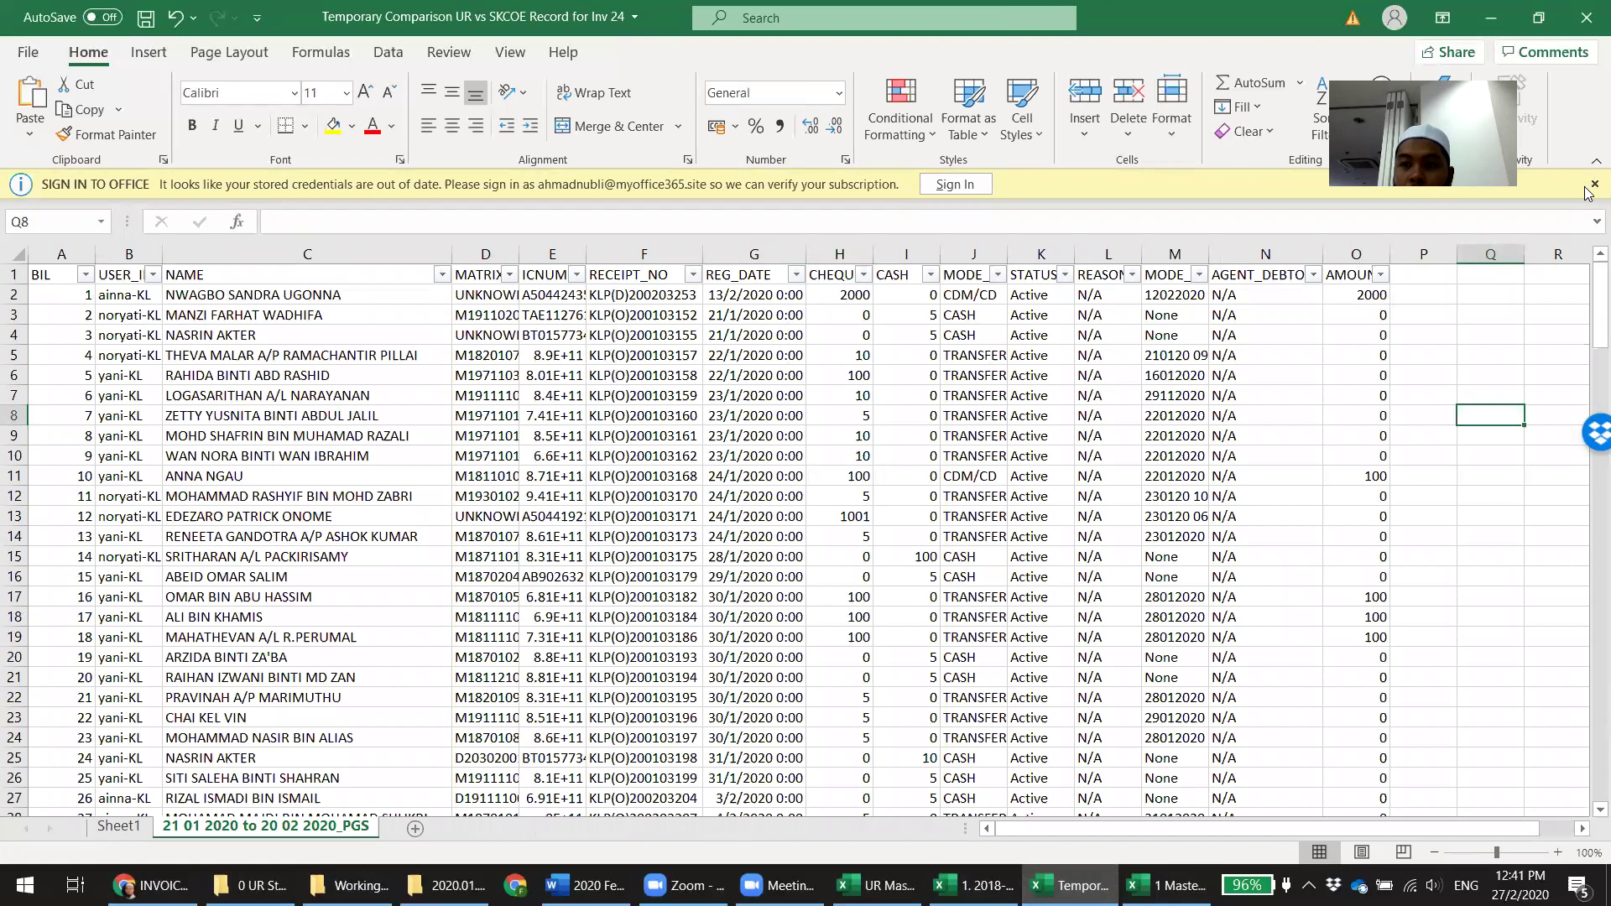
Dismiss the sign-in notice and move from the master workbook over to File Explorer
left_click(1595, 183)
key("alt+Tab")
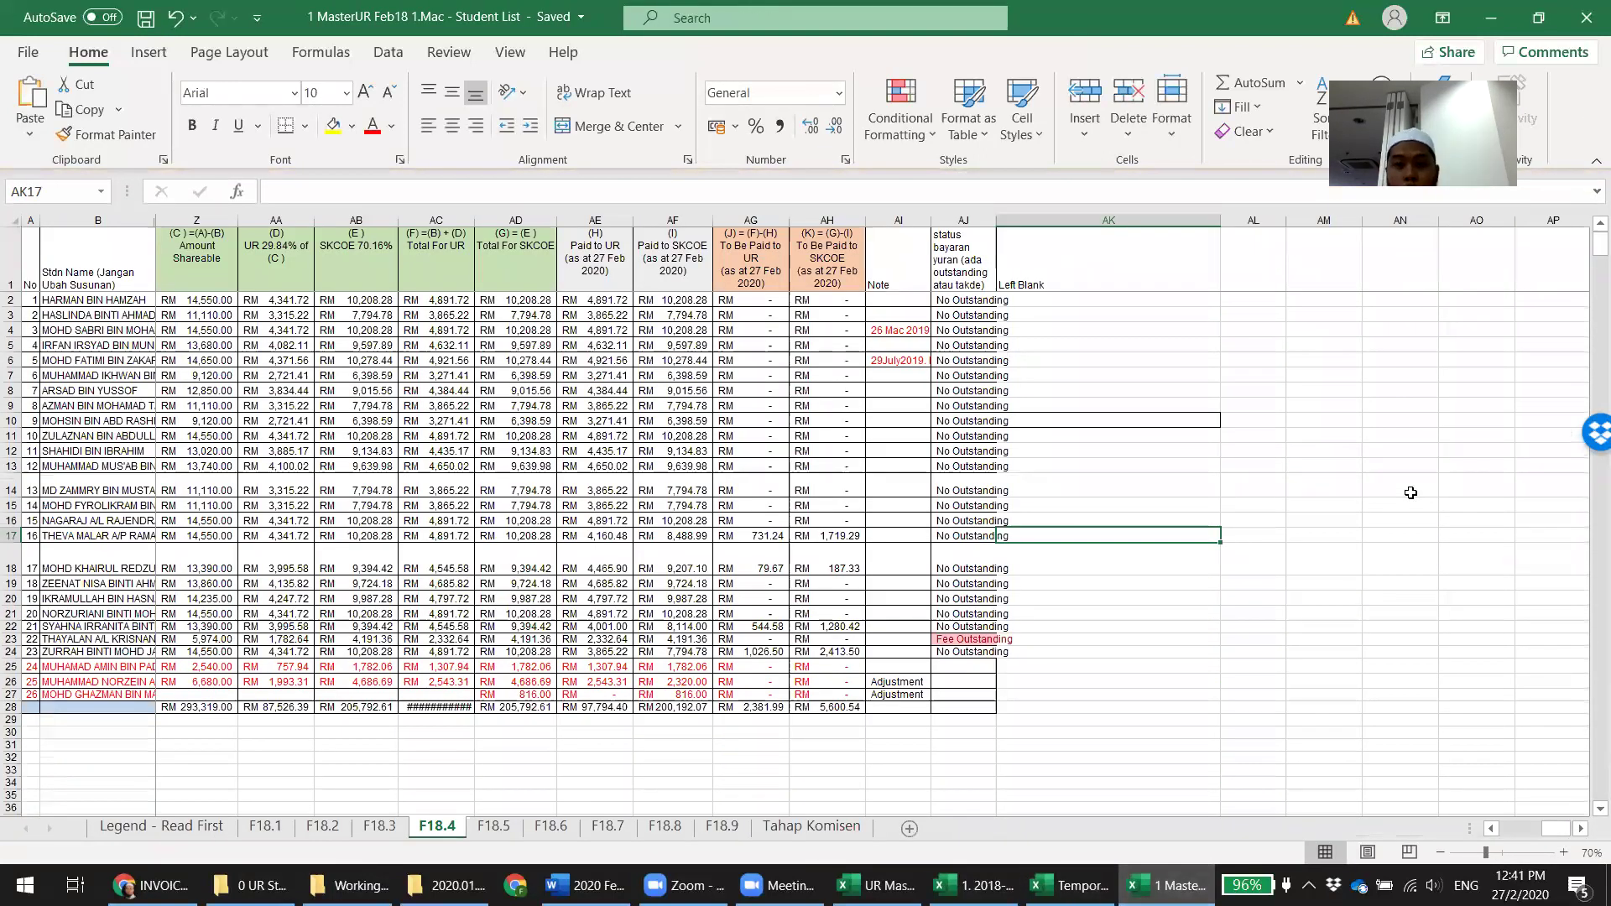
left_click(1411, 492)
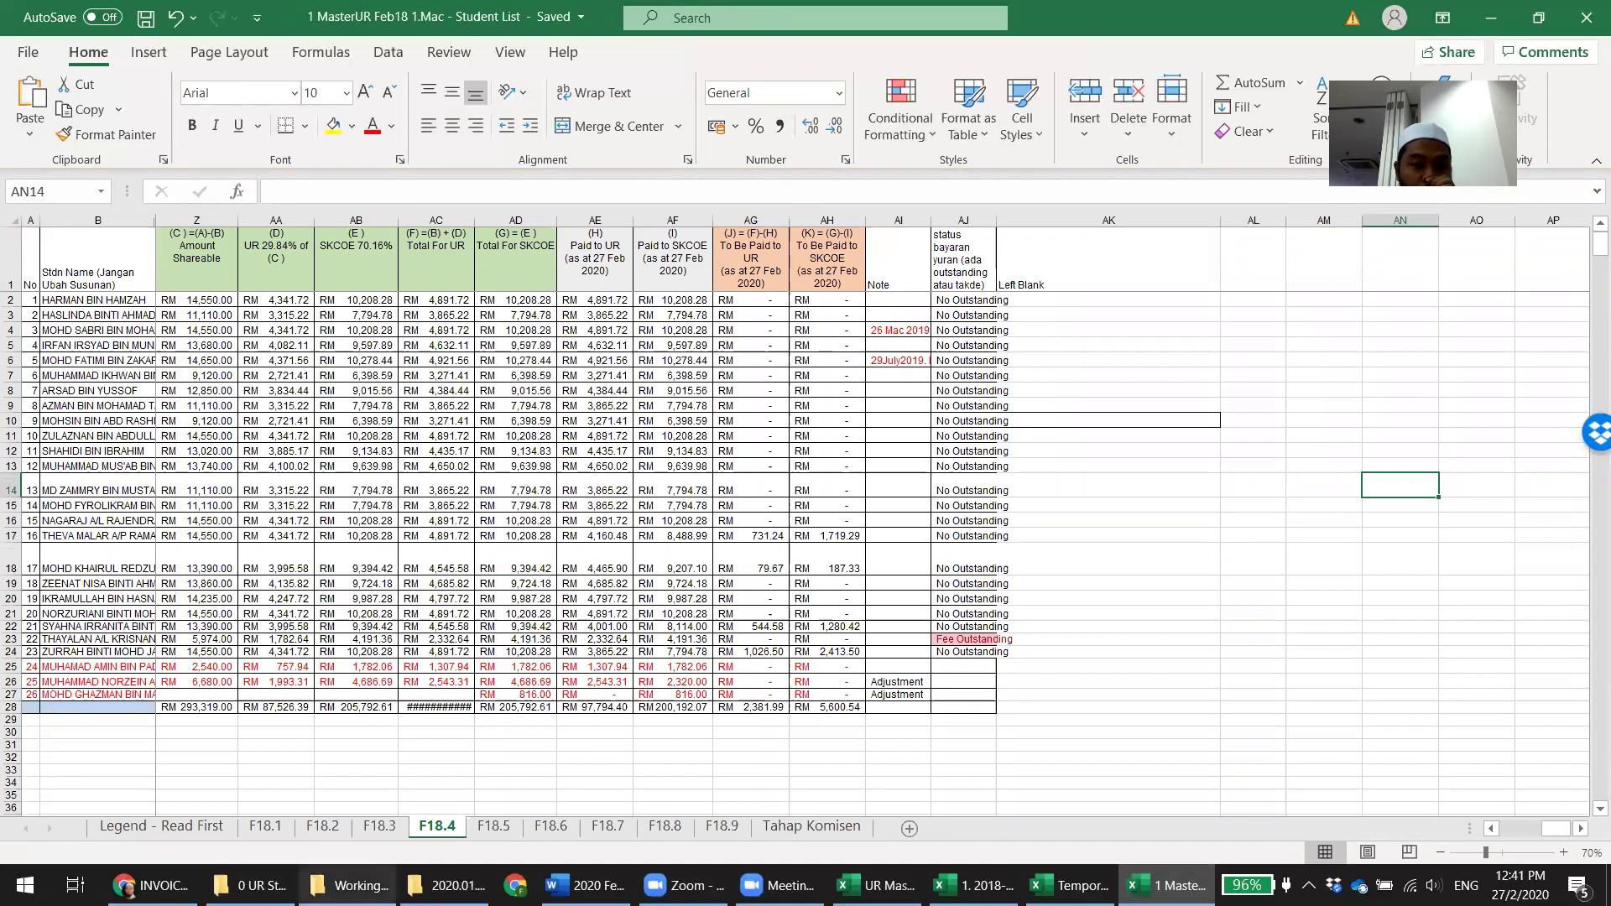
left_click(250, 885)
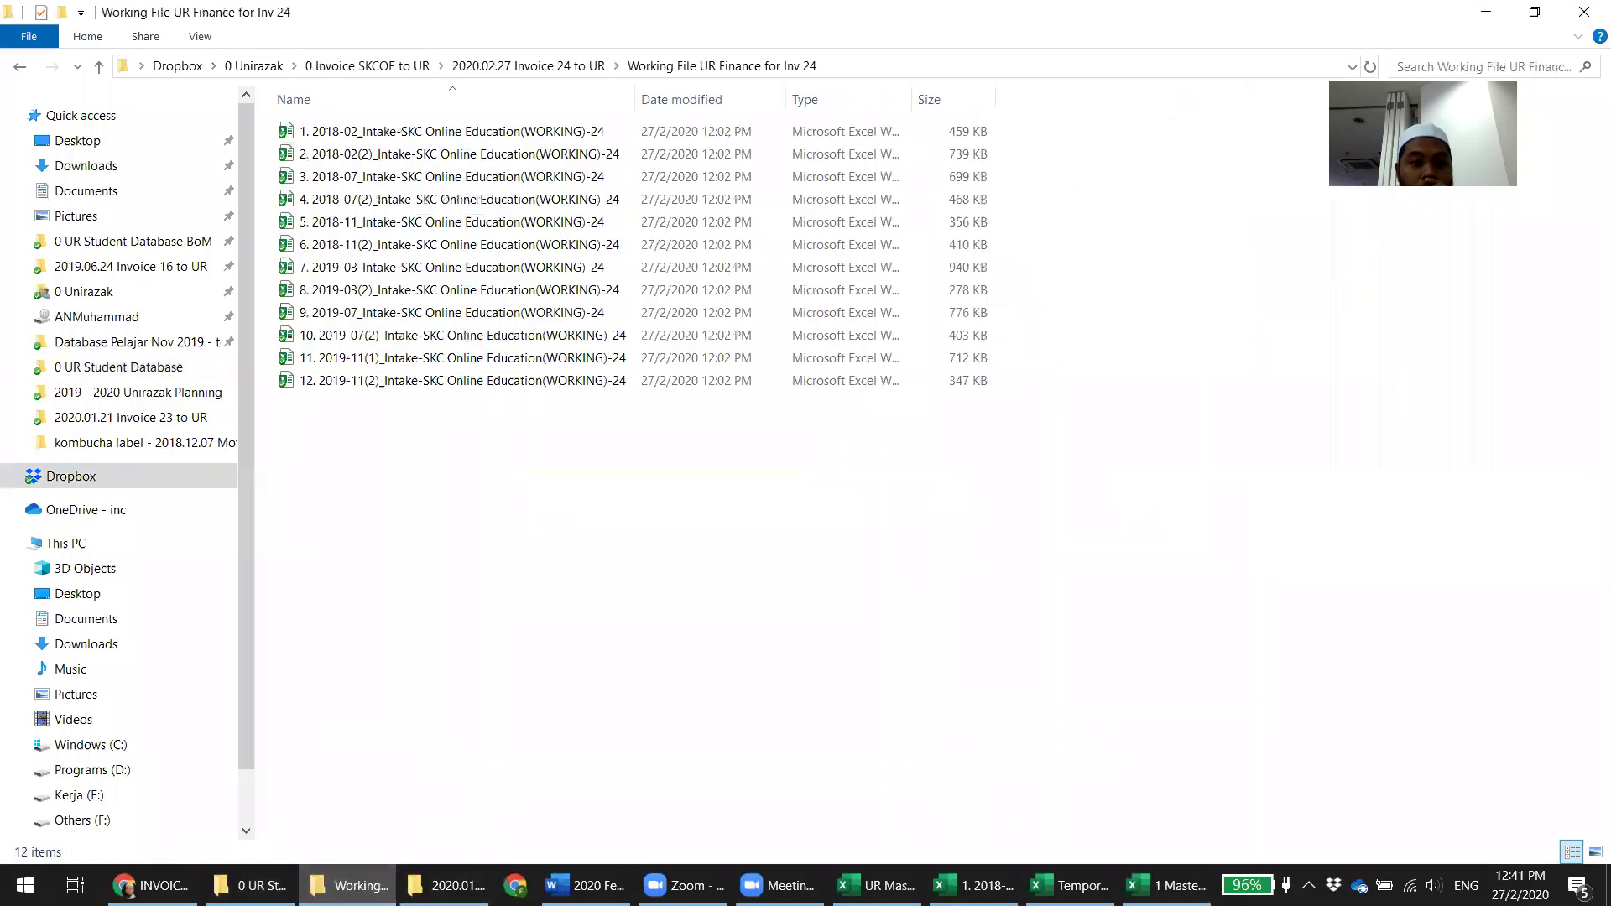
Go up to 0 Invoice SKCOE to UR and open the 2020.02.27 Invoice 24 Attachment 1 (March2018) workbook
left_click(447, 886)
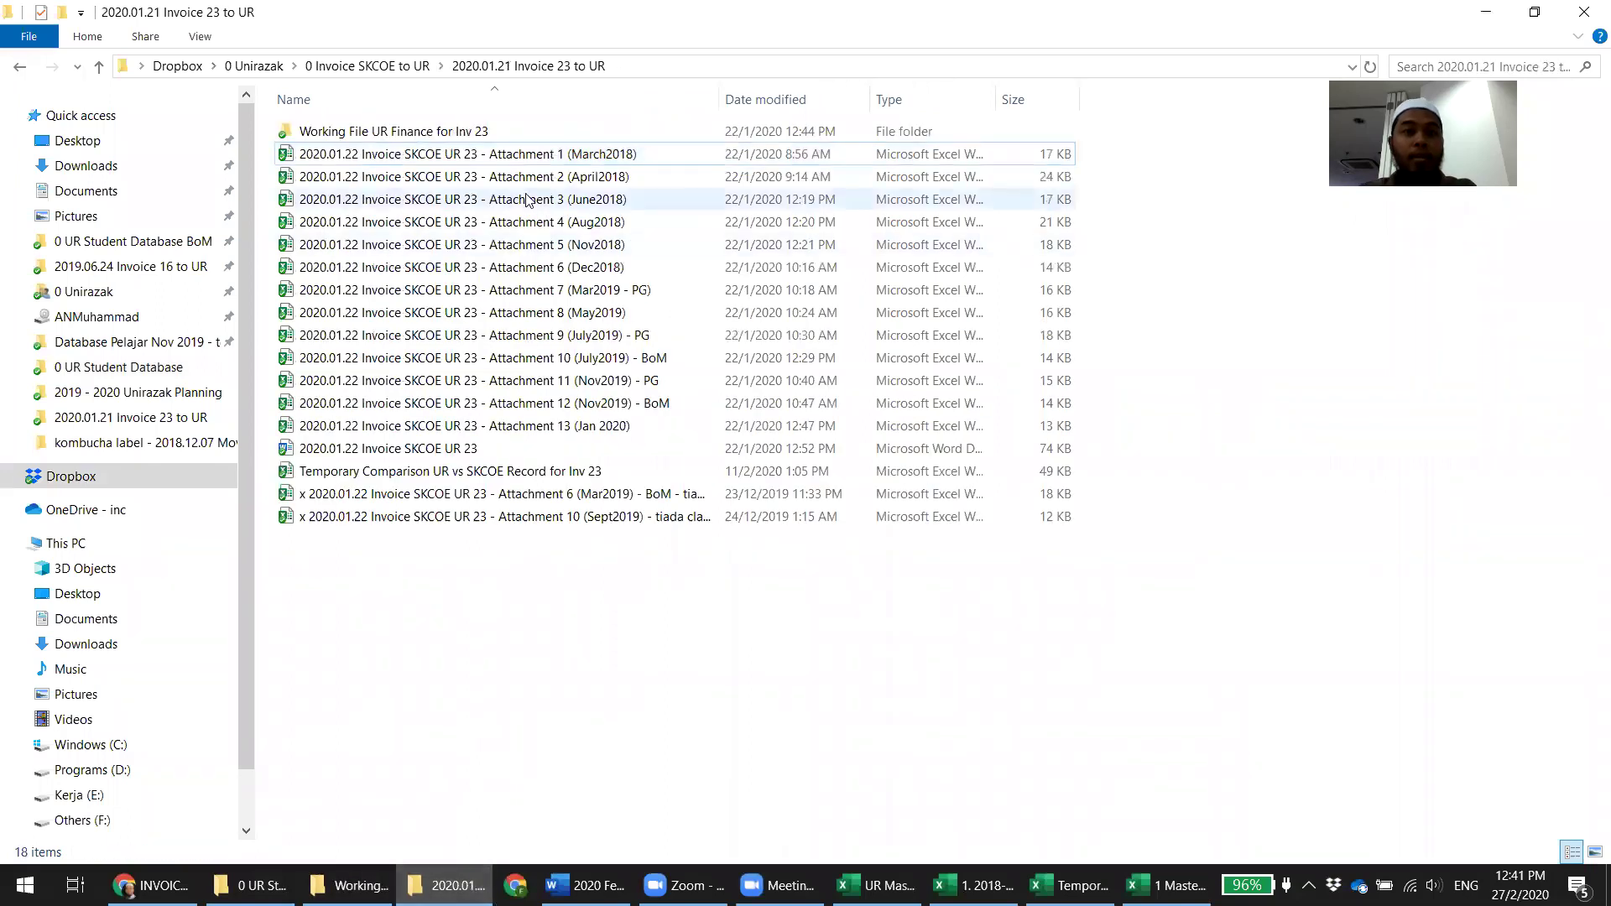
key("BackSpace")
double_click(406, 676)
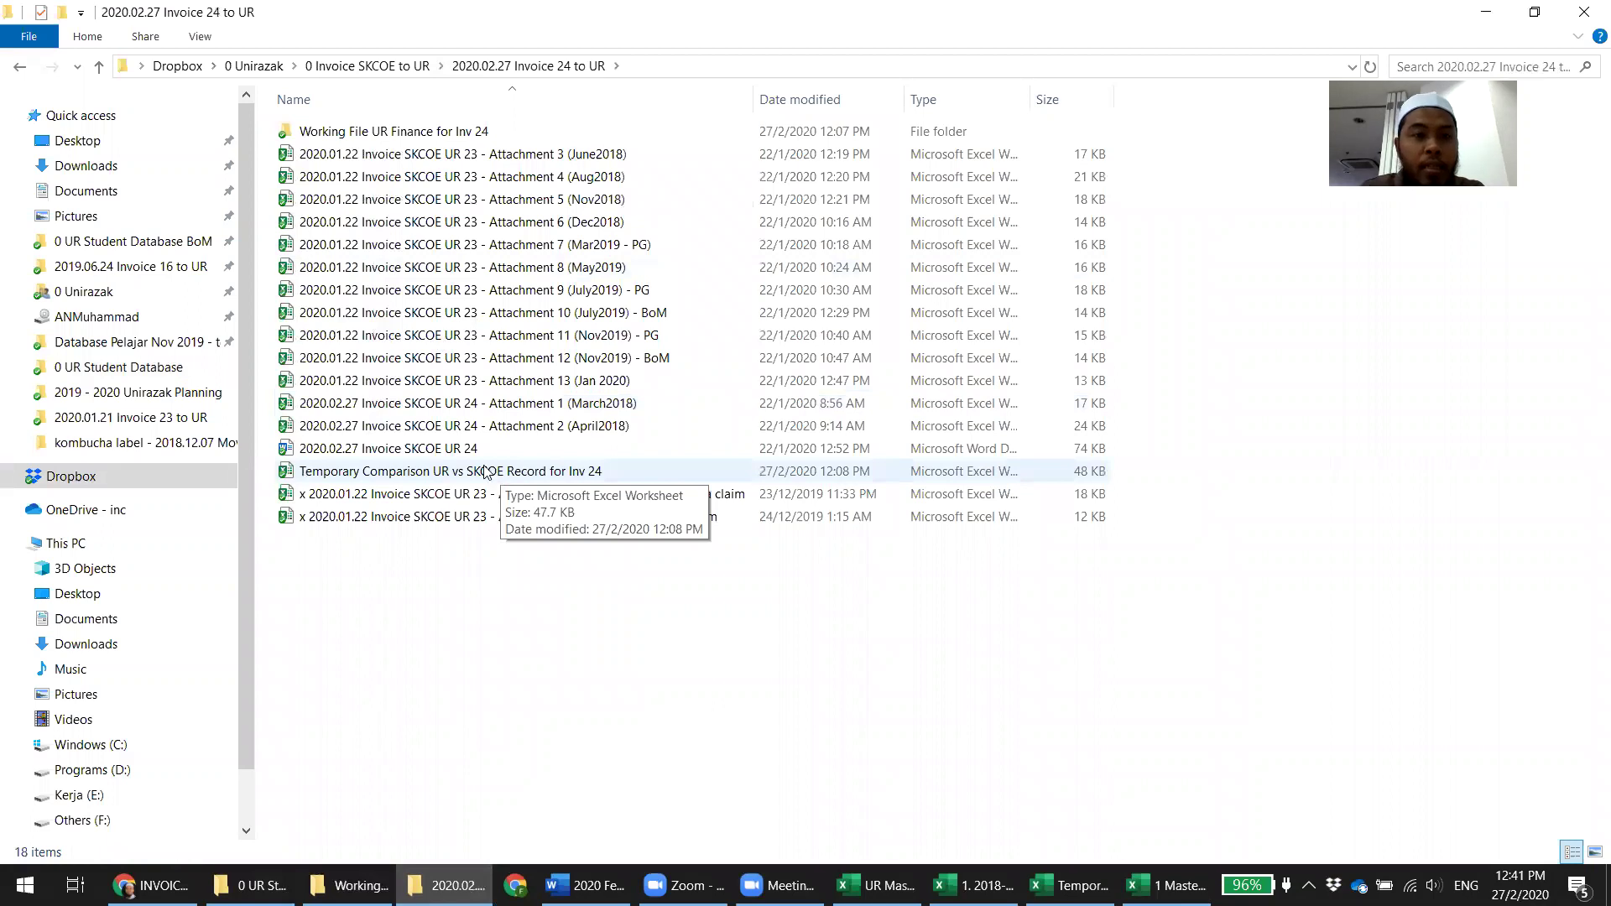
left_click(522, 409)
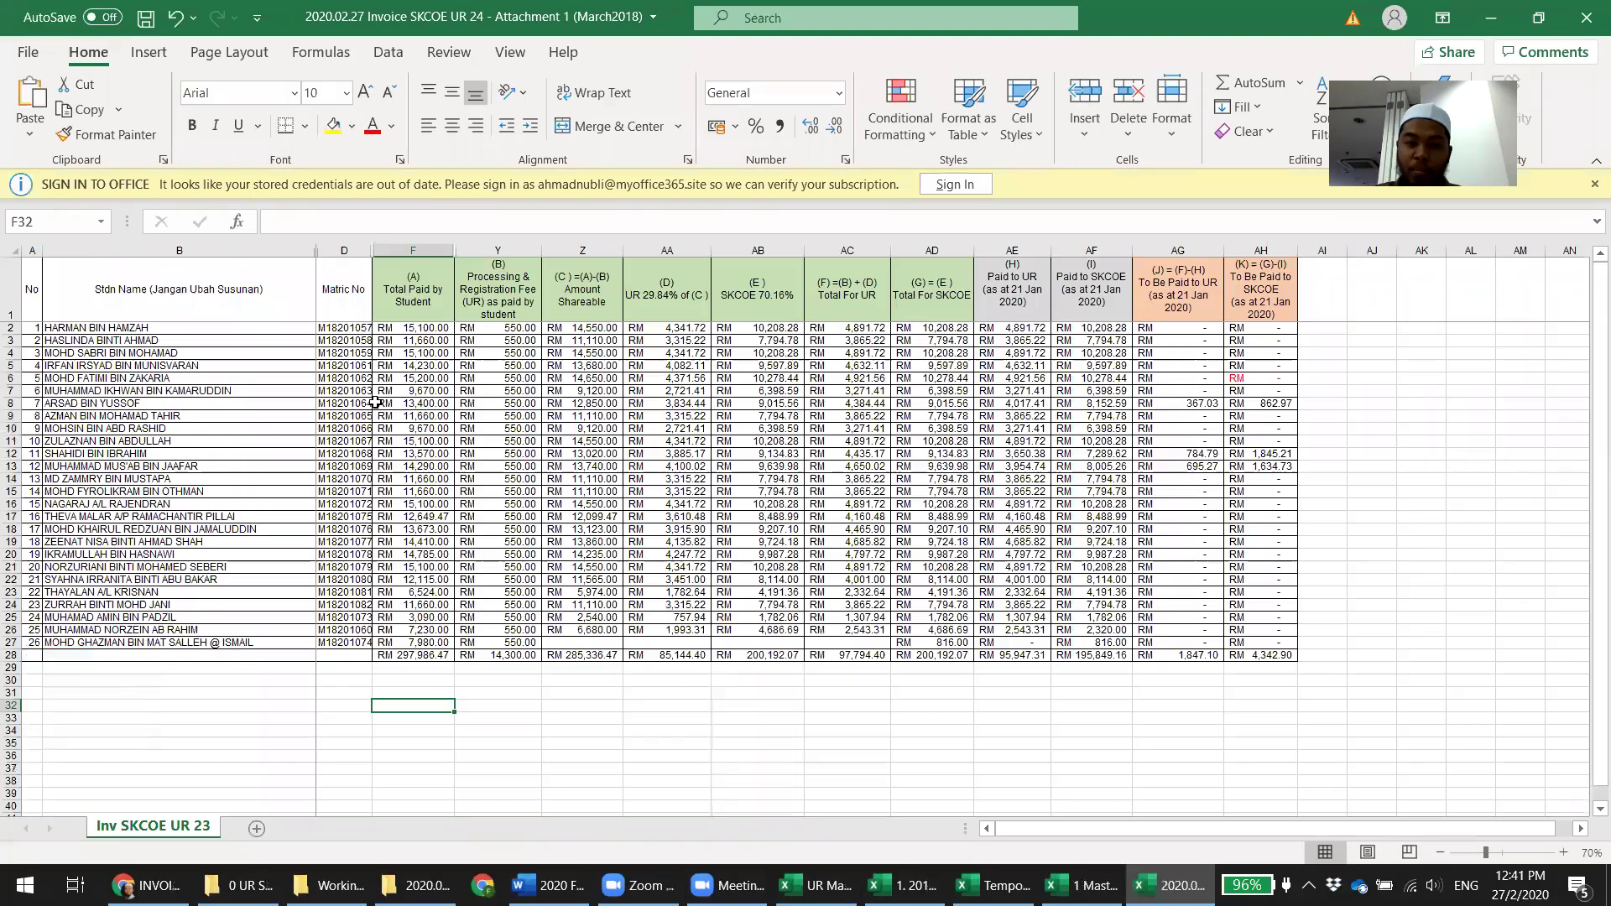
Copy the whole F18.4 table through AH28 in the master workbook
left_click(1420, 352)
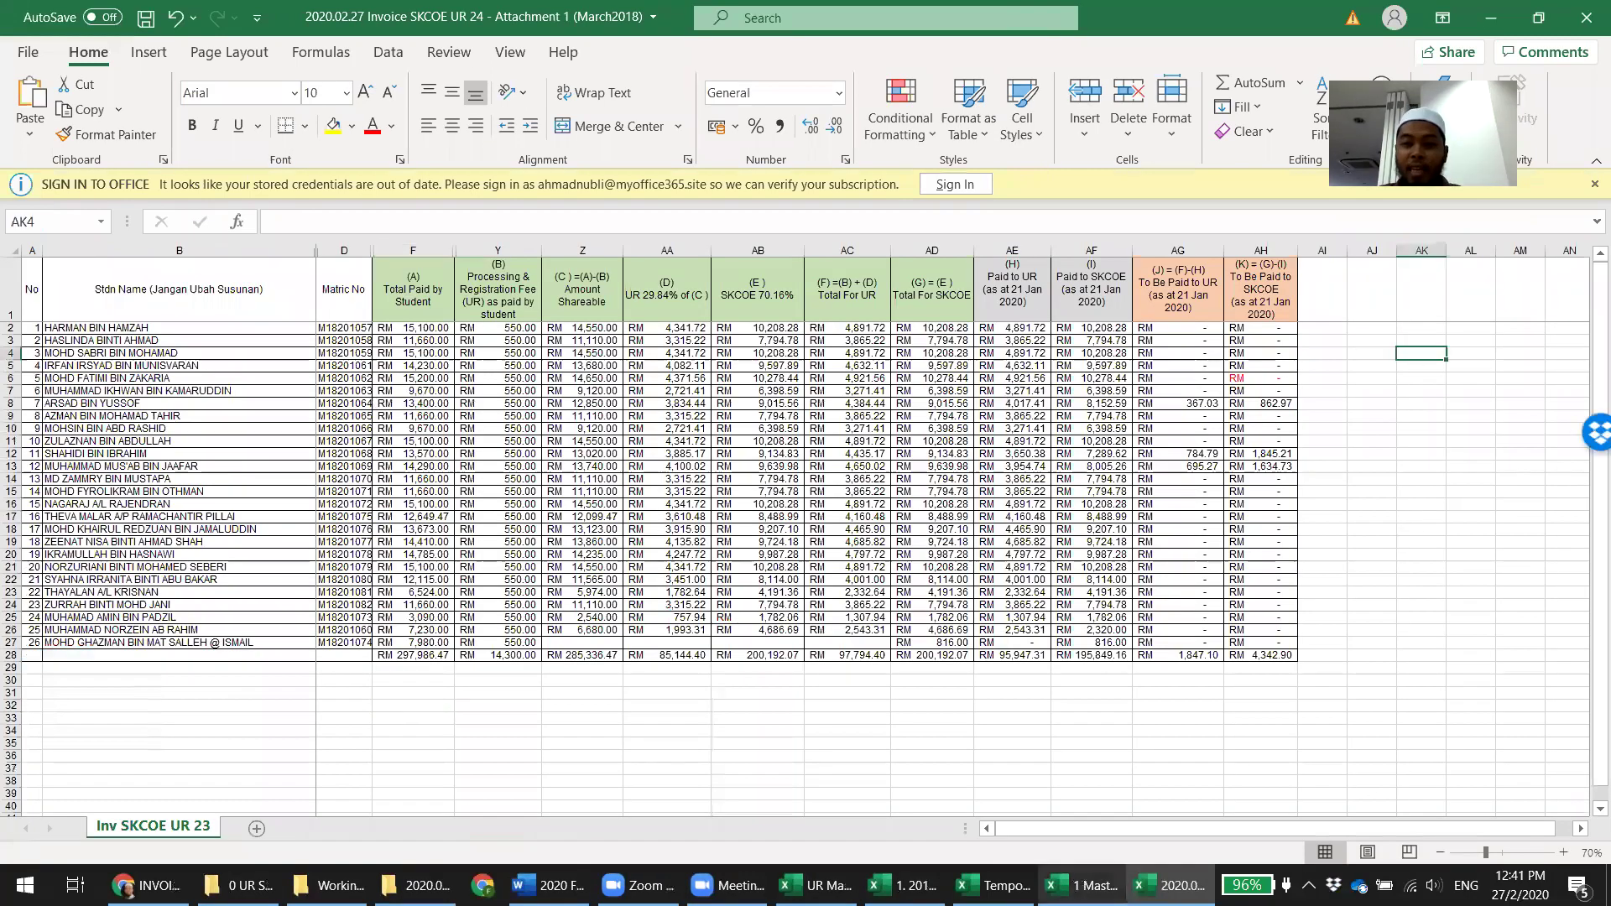
key("alt+Tab")
left_click_drag(843, 707, 4, 4)
key("ctrl+c")
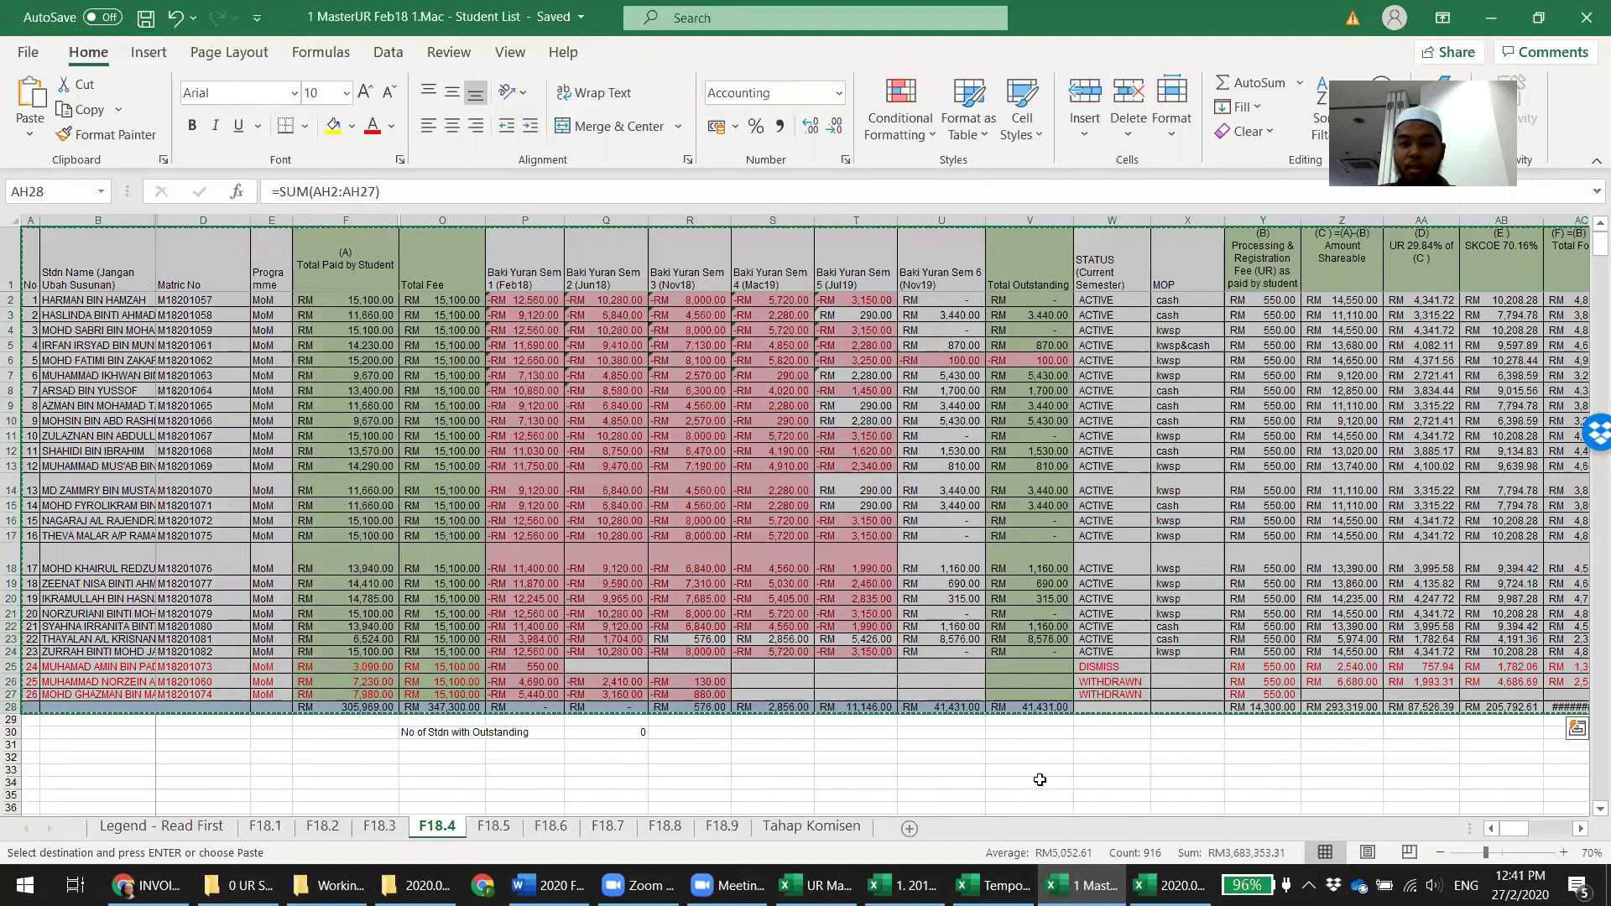
Paste the F18.4 table as values at A1 of the Invoice 24 attachment sheet
key("alt+Tab")
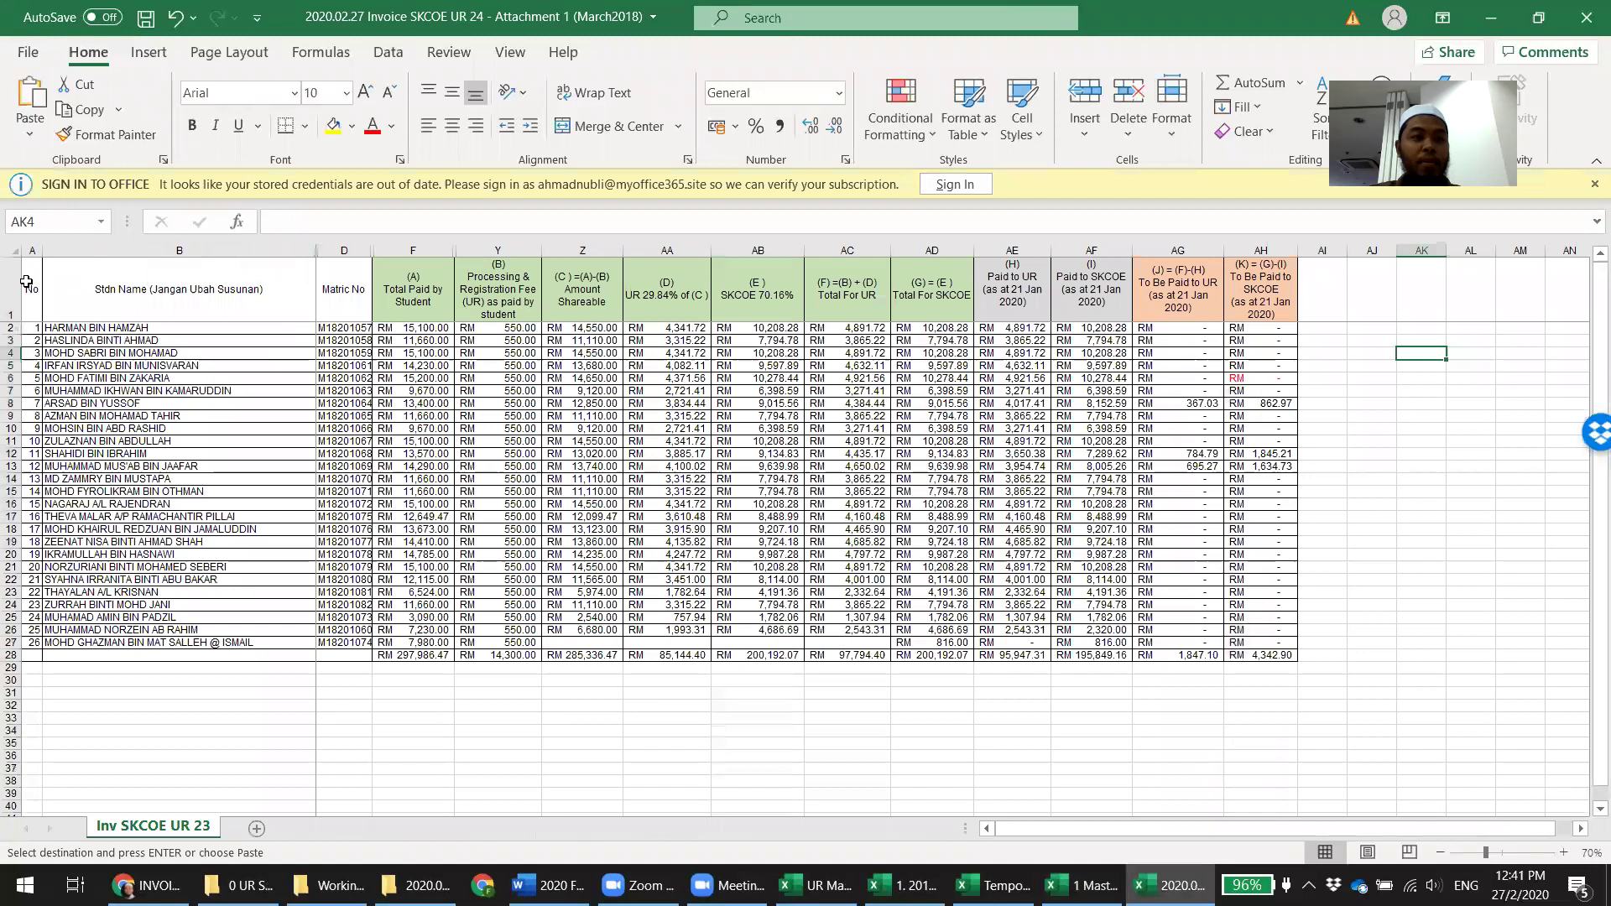
left_click(26, 282)
right_click(27, 282)
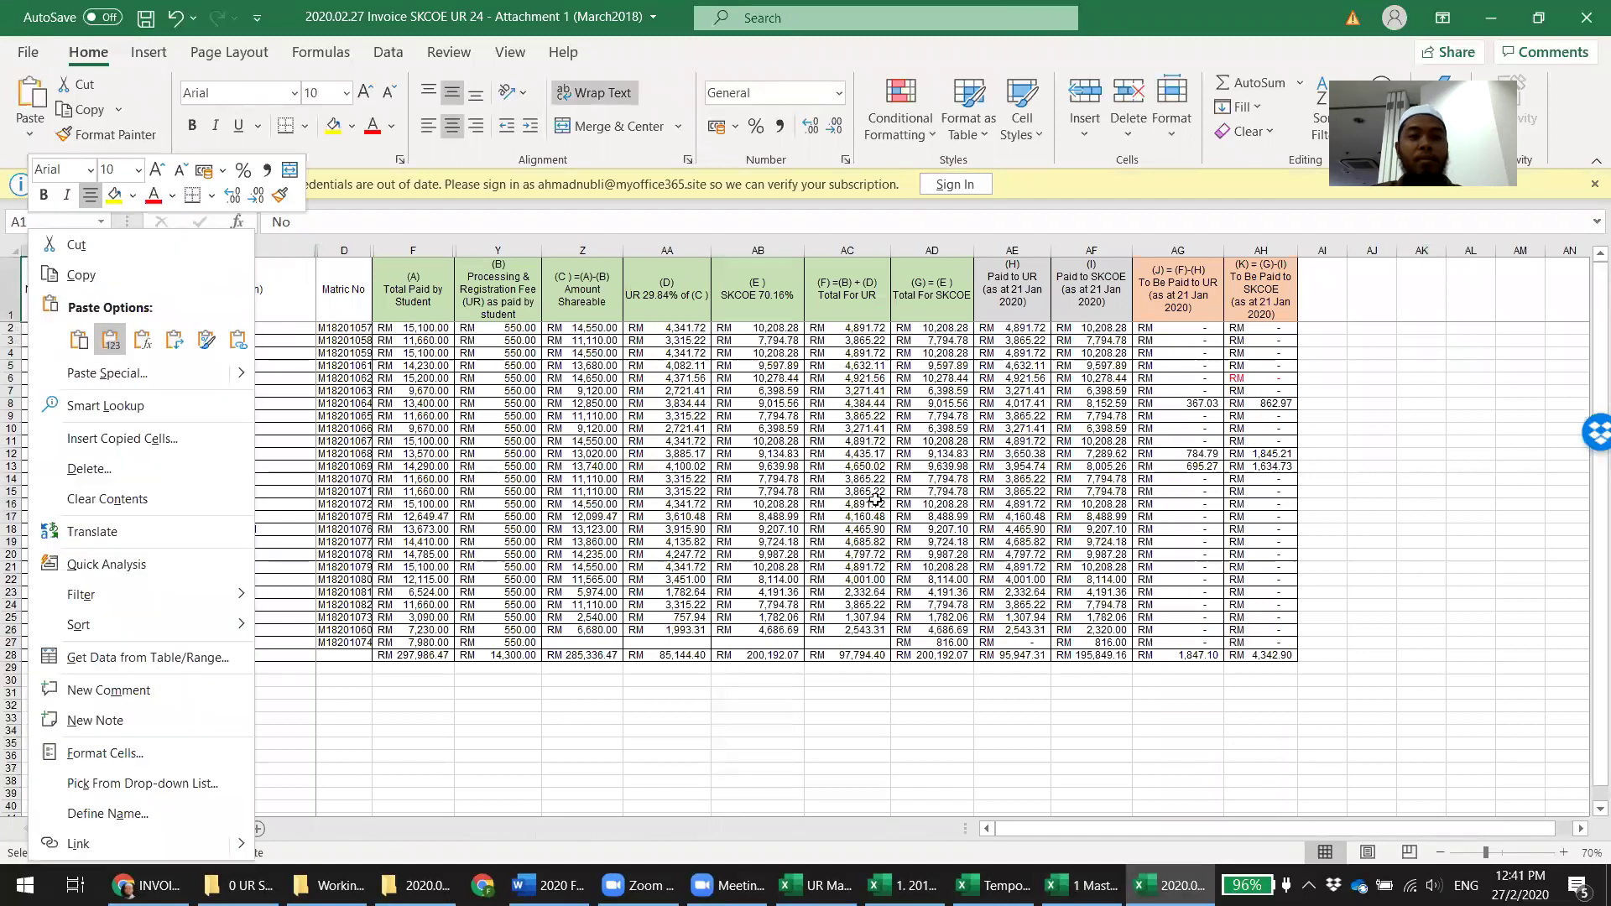
left_click(109, 339)
left_click(1470, 541)
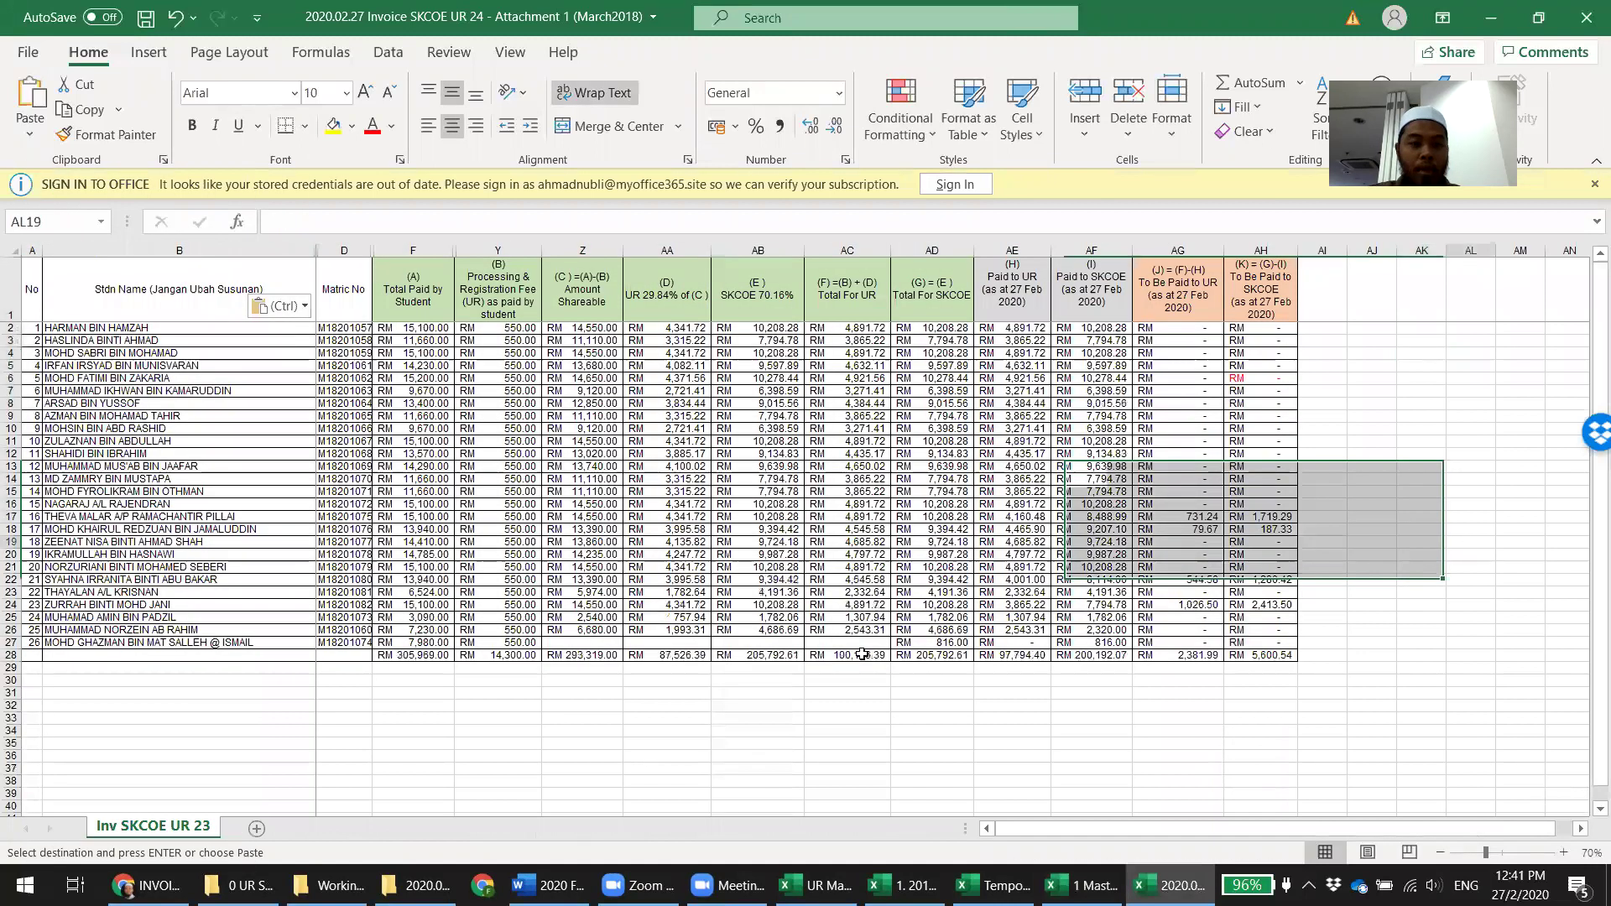
Rename the sheet from Inv SKCOE UR 23 to Inv SKCOE UR 24 and save the workbook
double_click(207, 831)
left_click(207, 829)
key("BackSpace")
type("4")
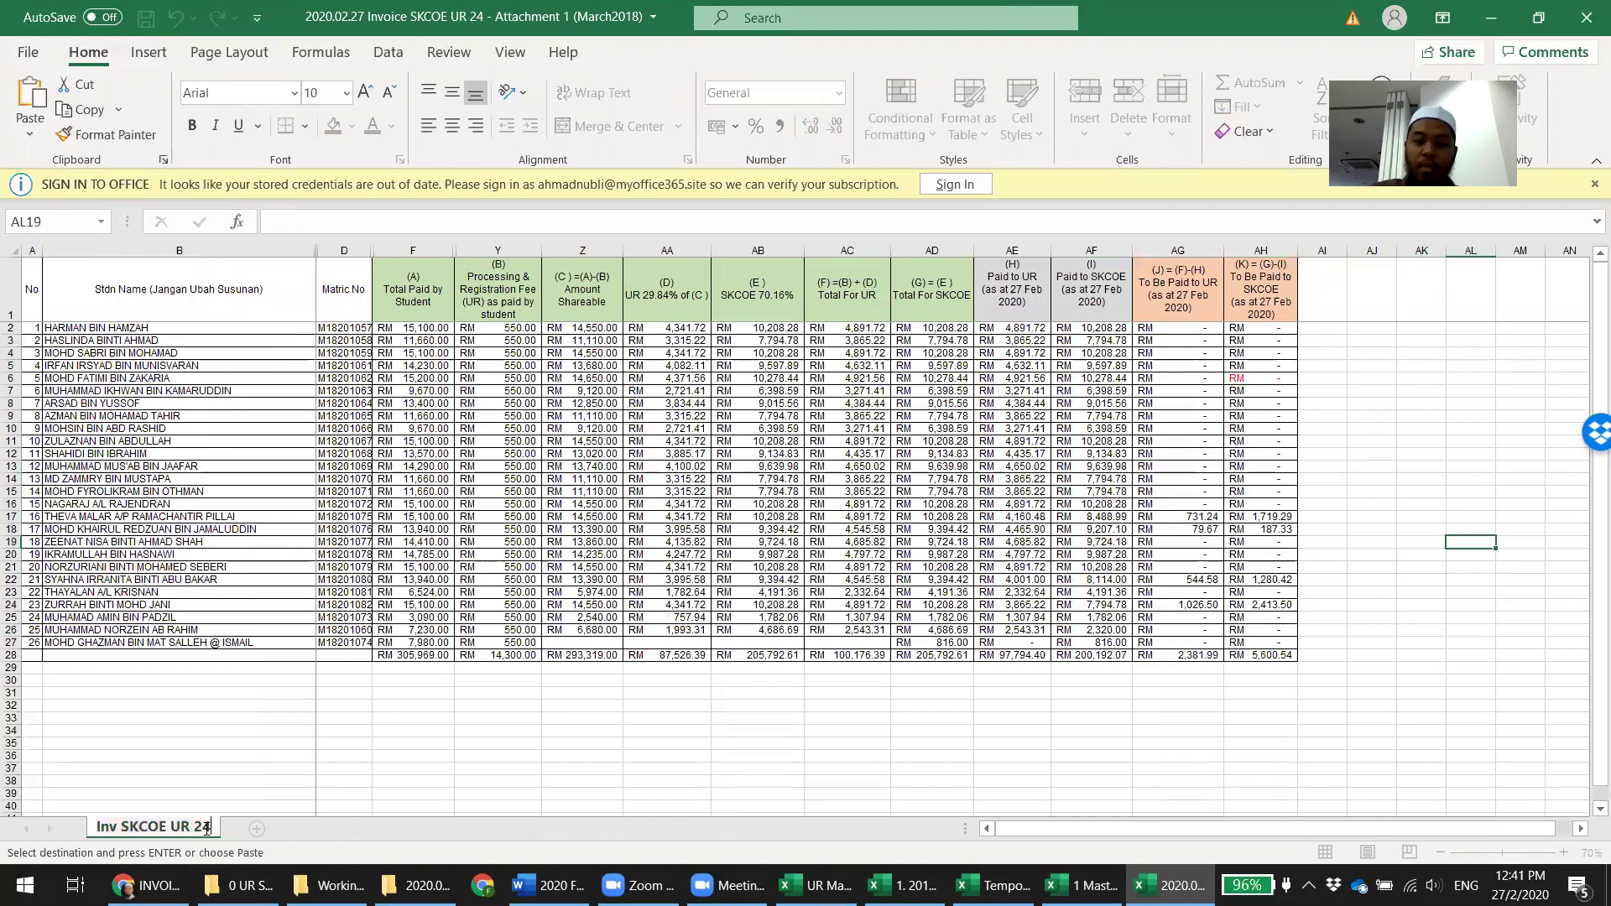
key("Return")
key("ctrl+s")
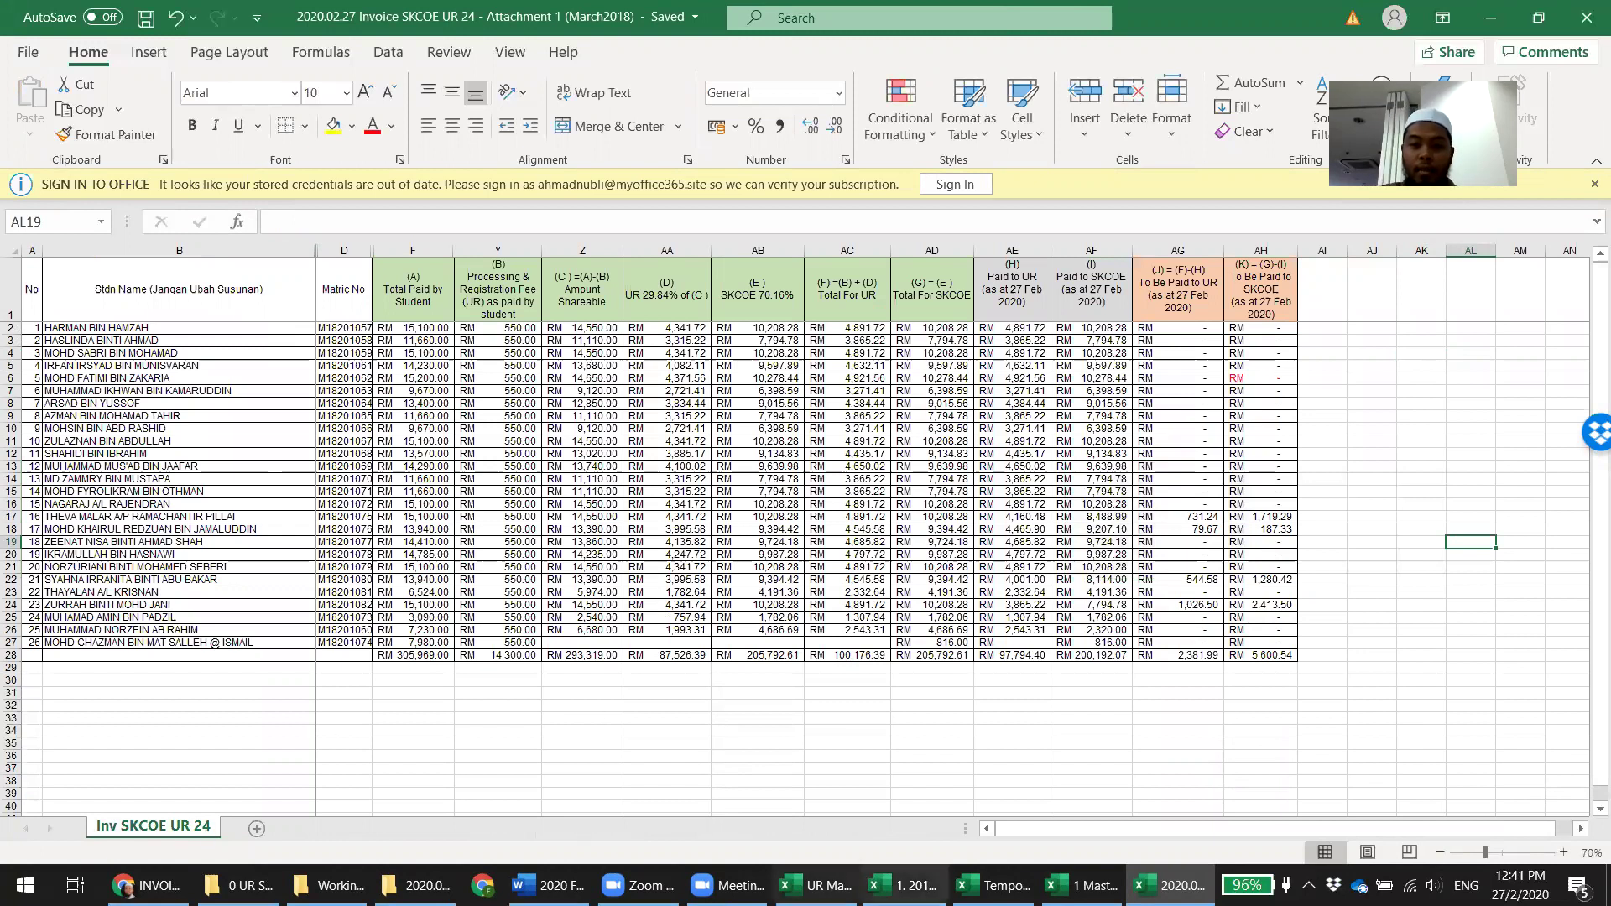
left_click(994, 885)
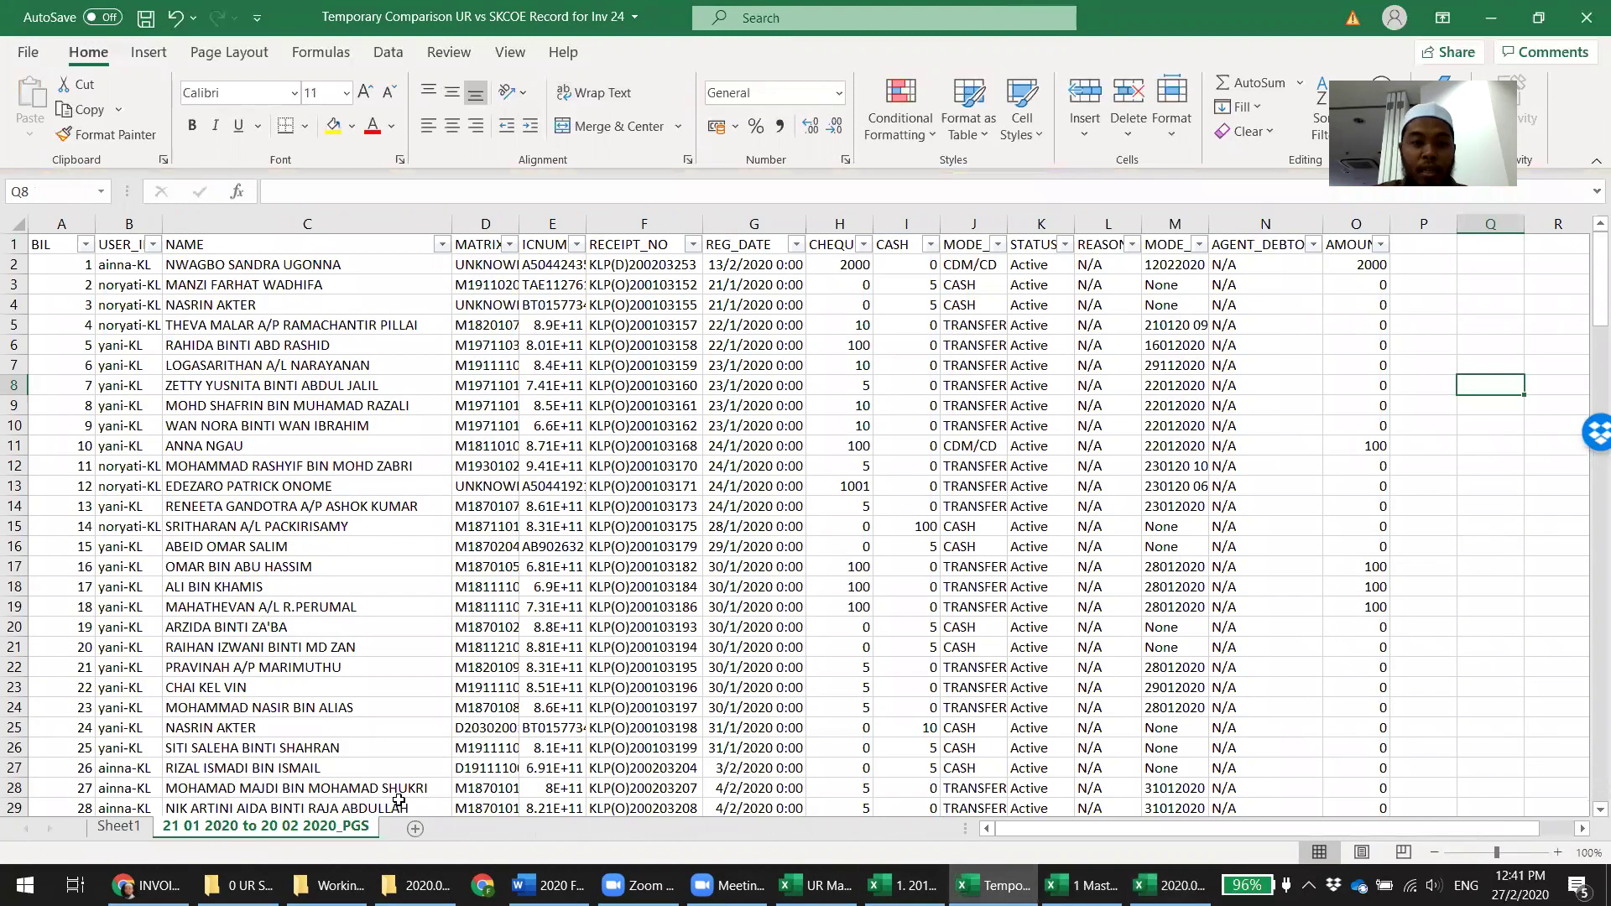
Enter 'Attachment ready' in cell G2 on the comparison workbook's Sheet1
left_click(101, 829)
left_click(1098, 273)
type("Attachme")
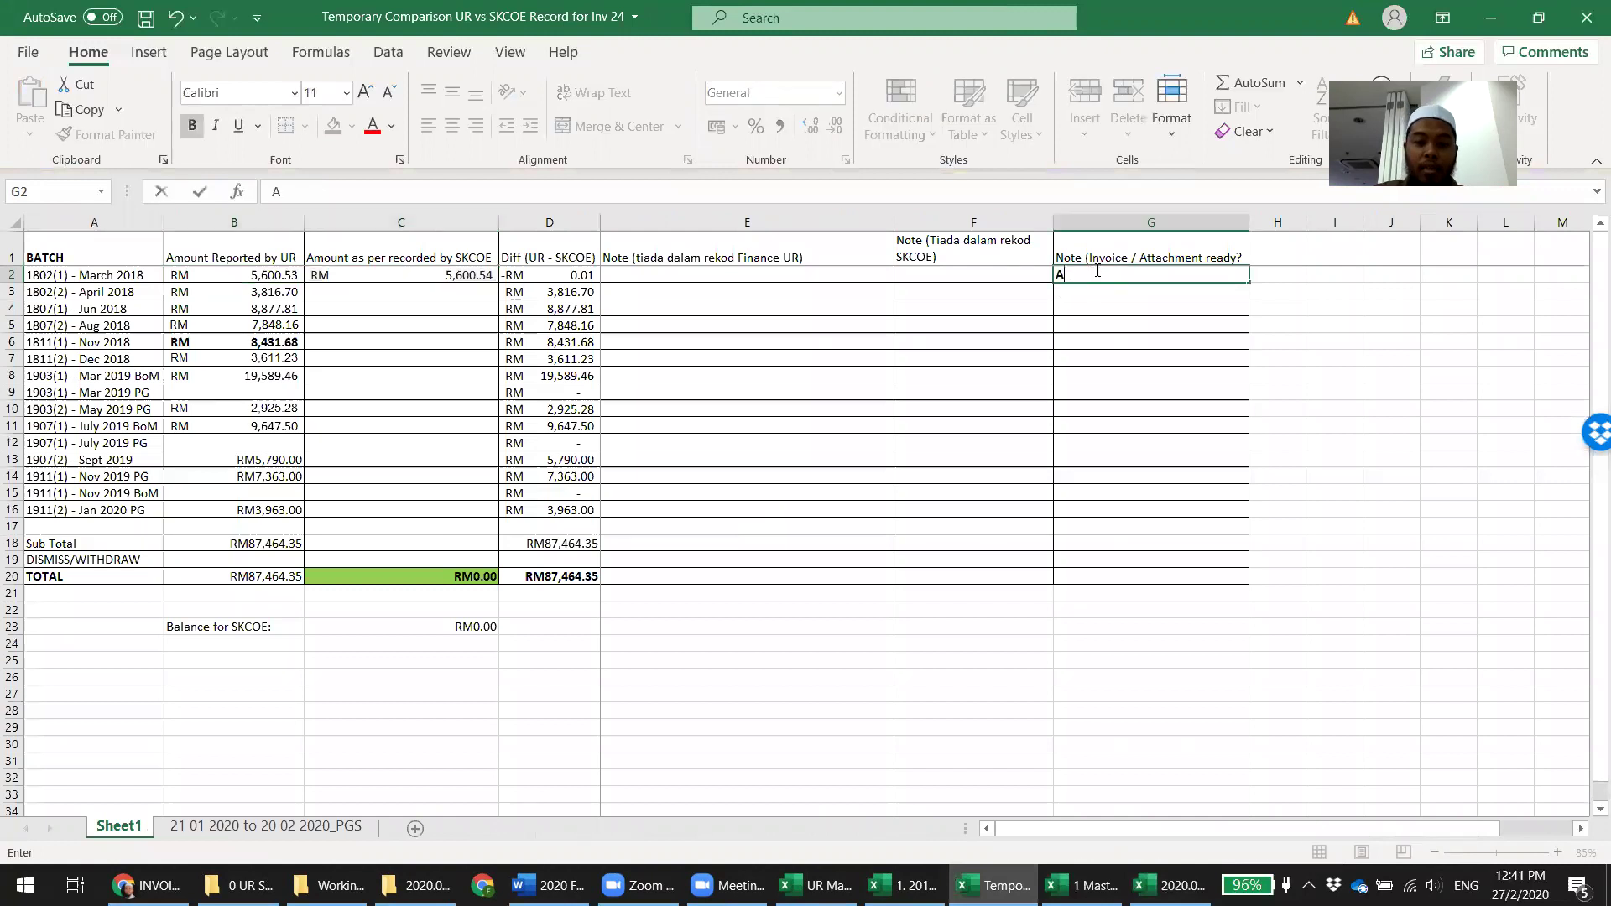
type("nt ready")
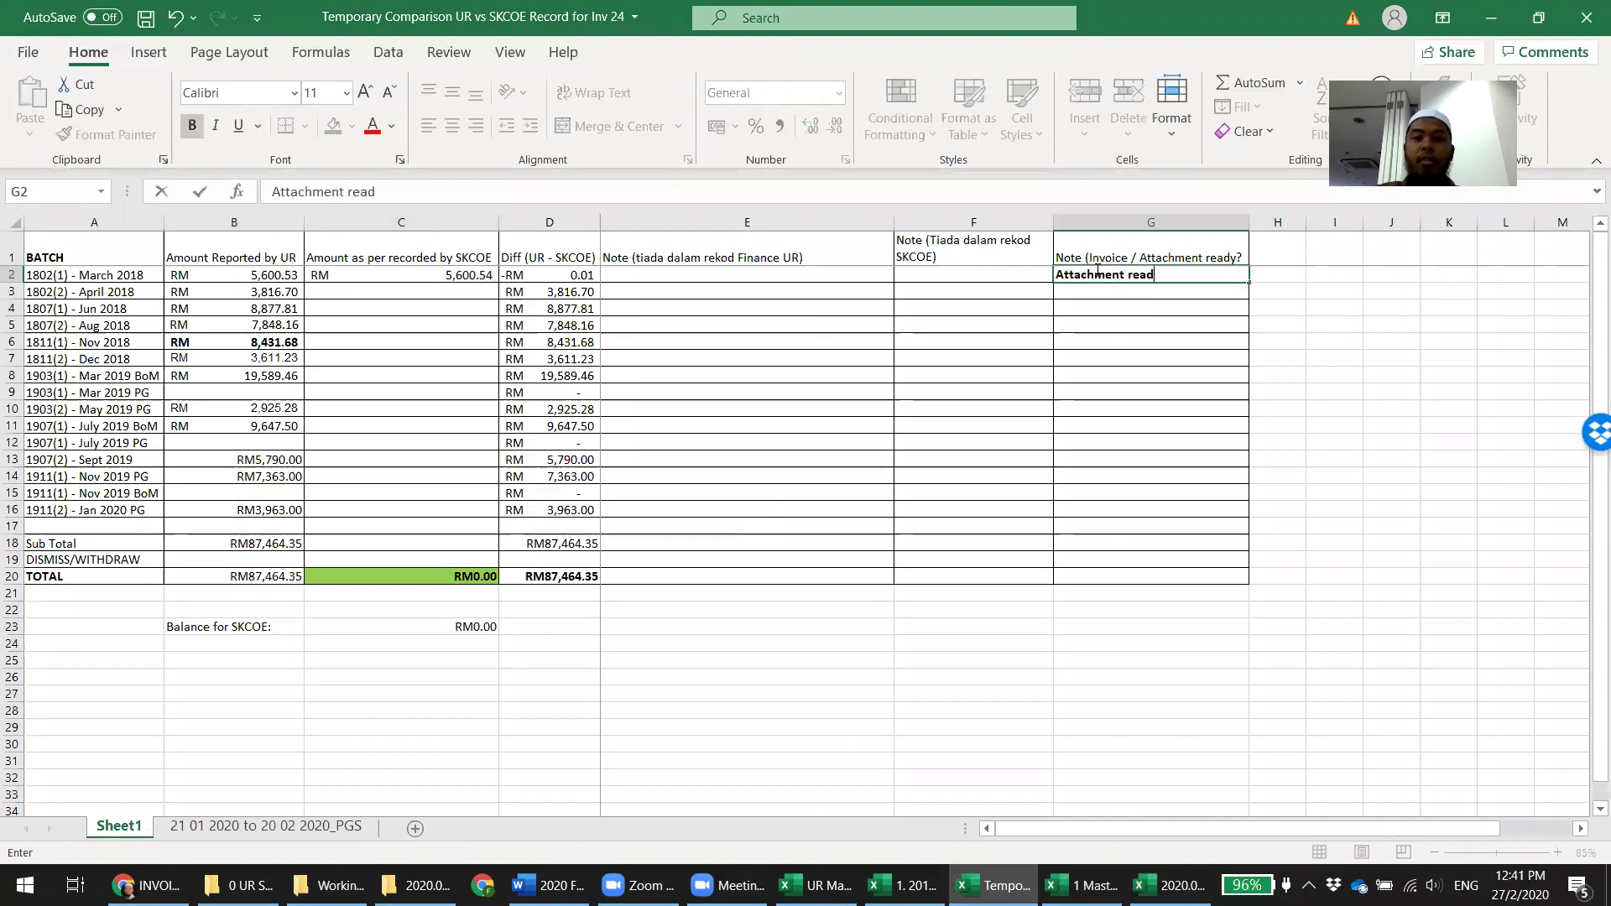
key("Return")
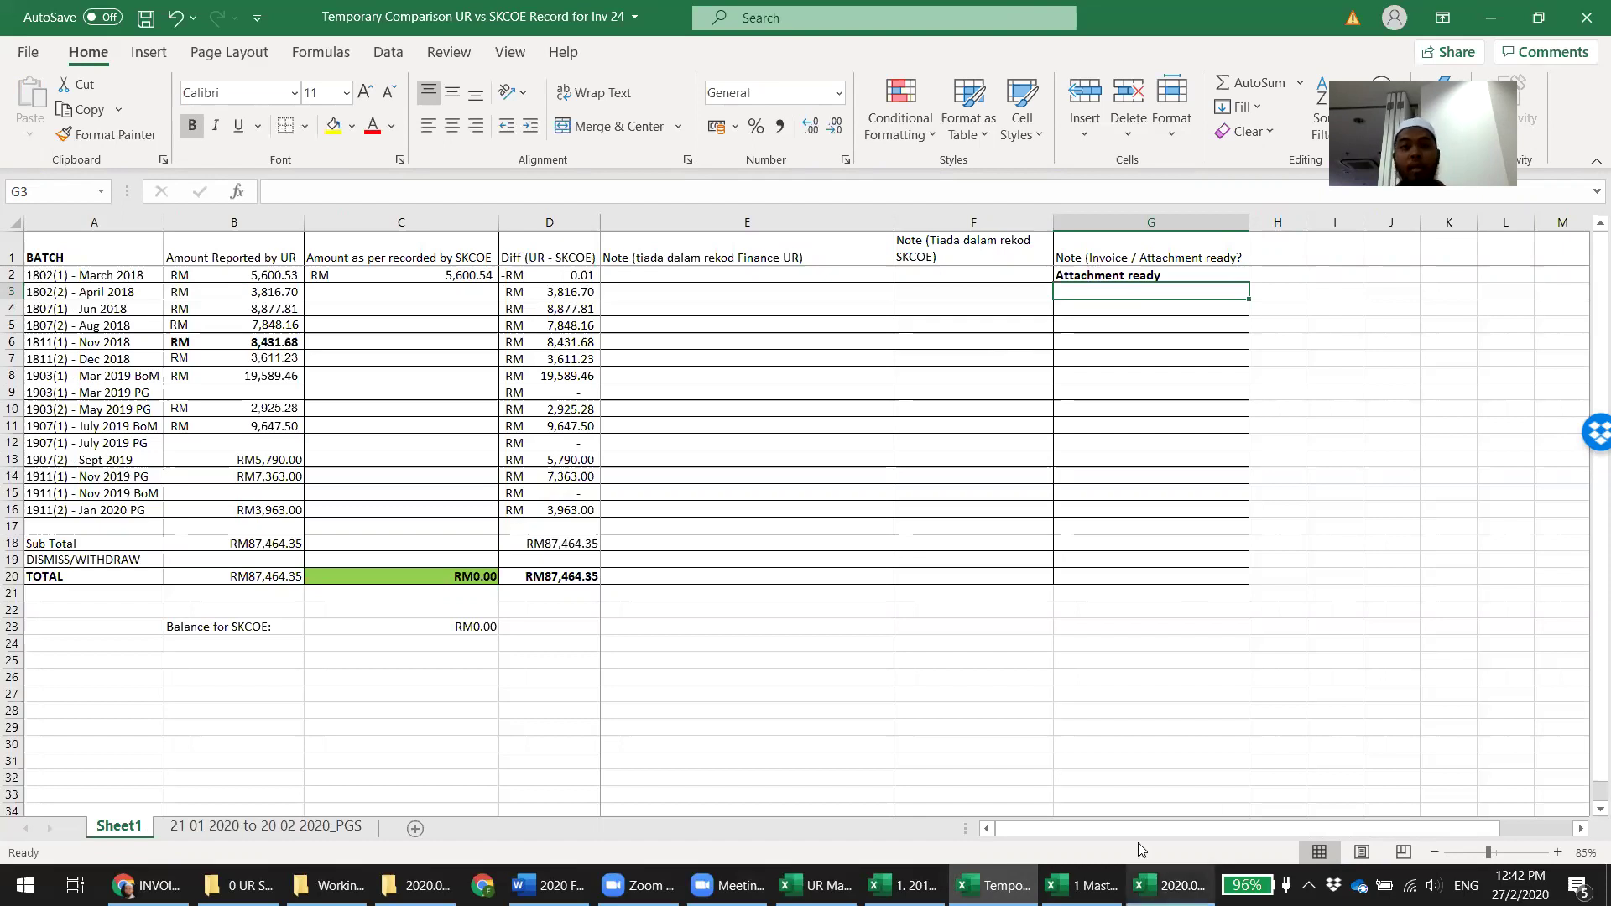
left_click(1170, 886)
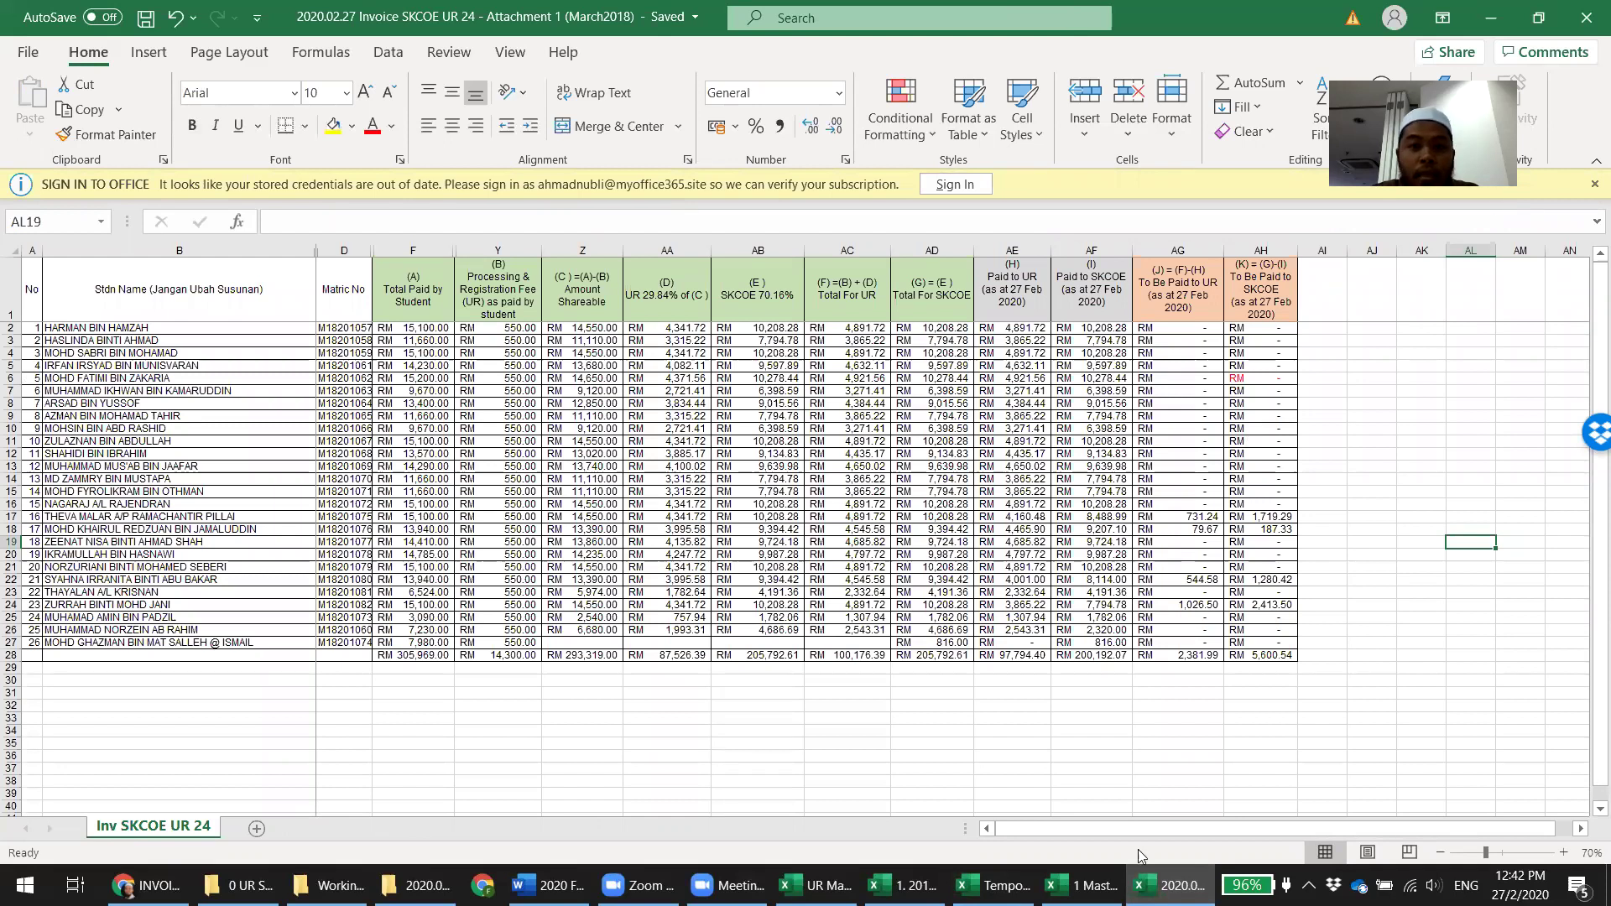
left_click(1083, 886)
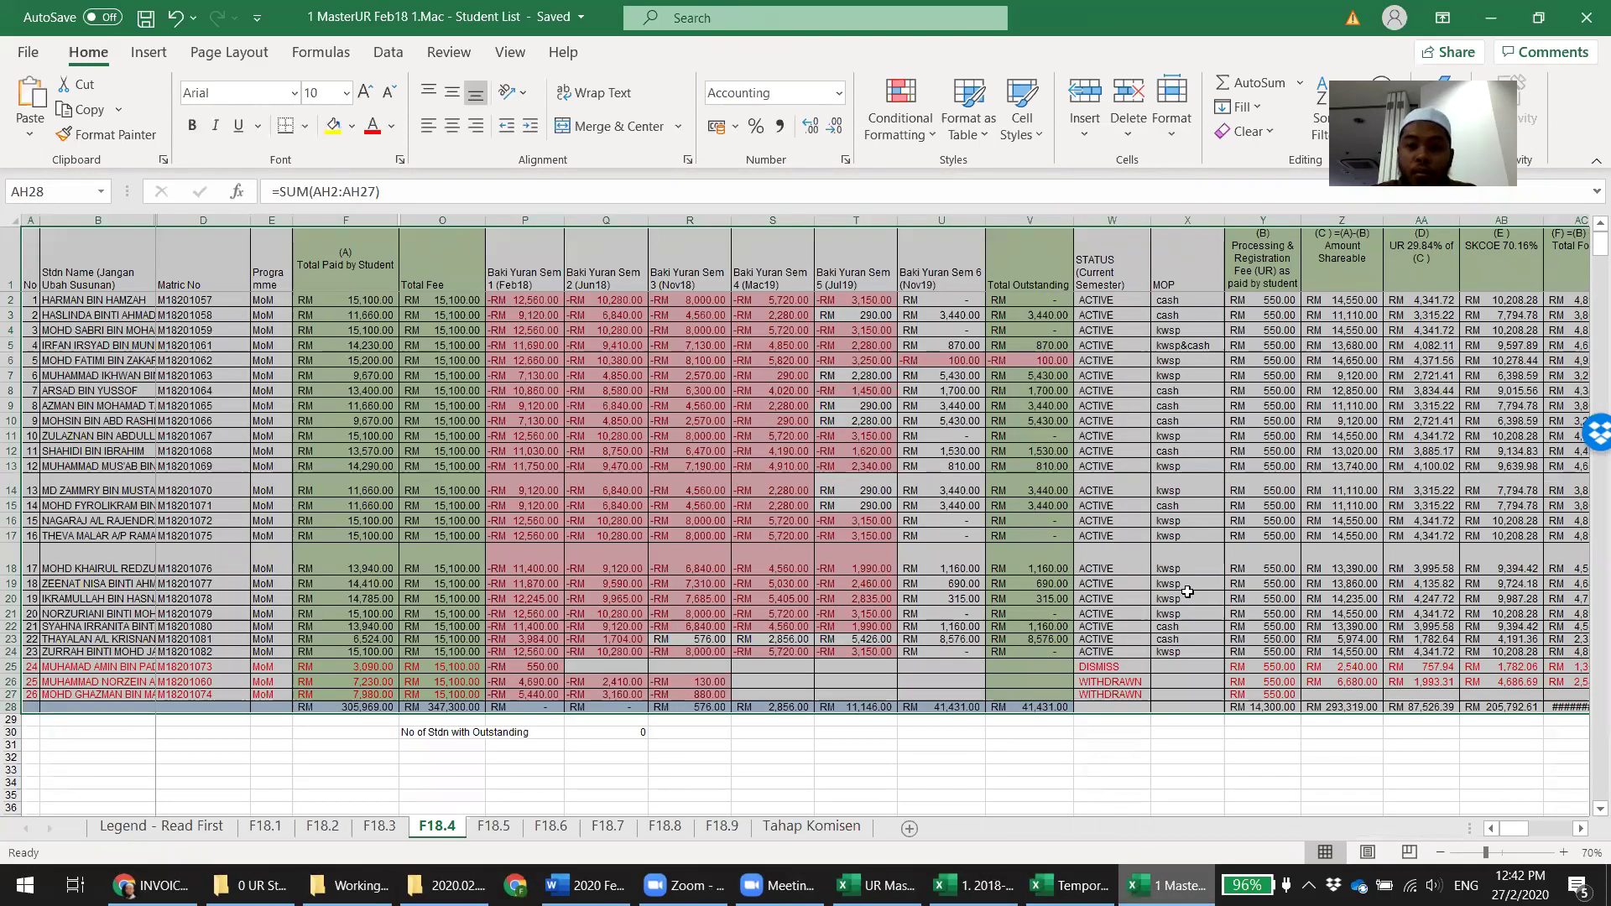
left_click(973, 885)
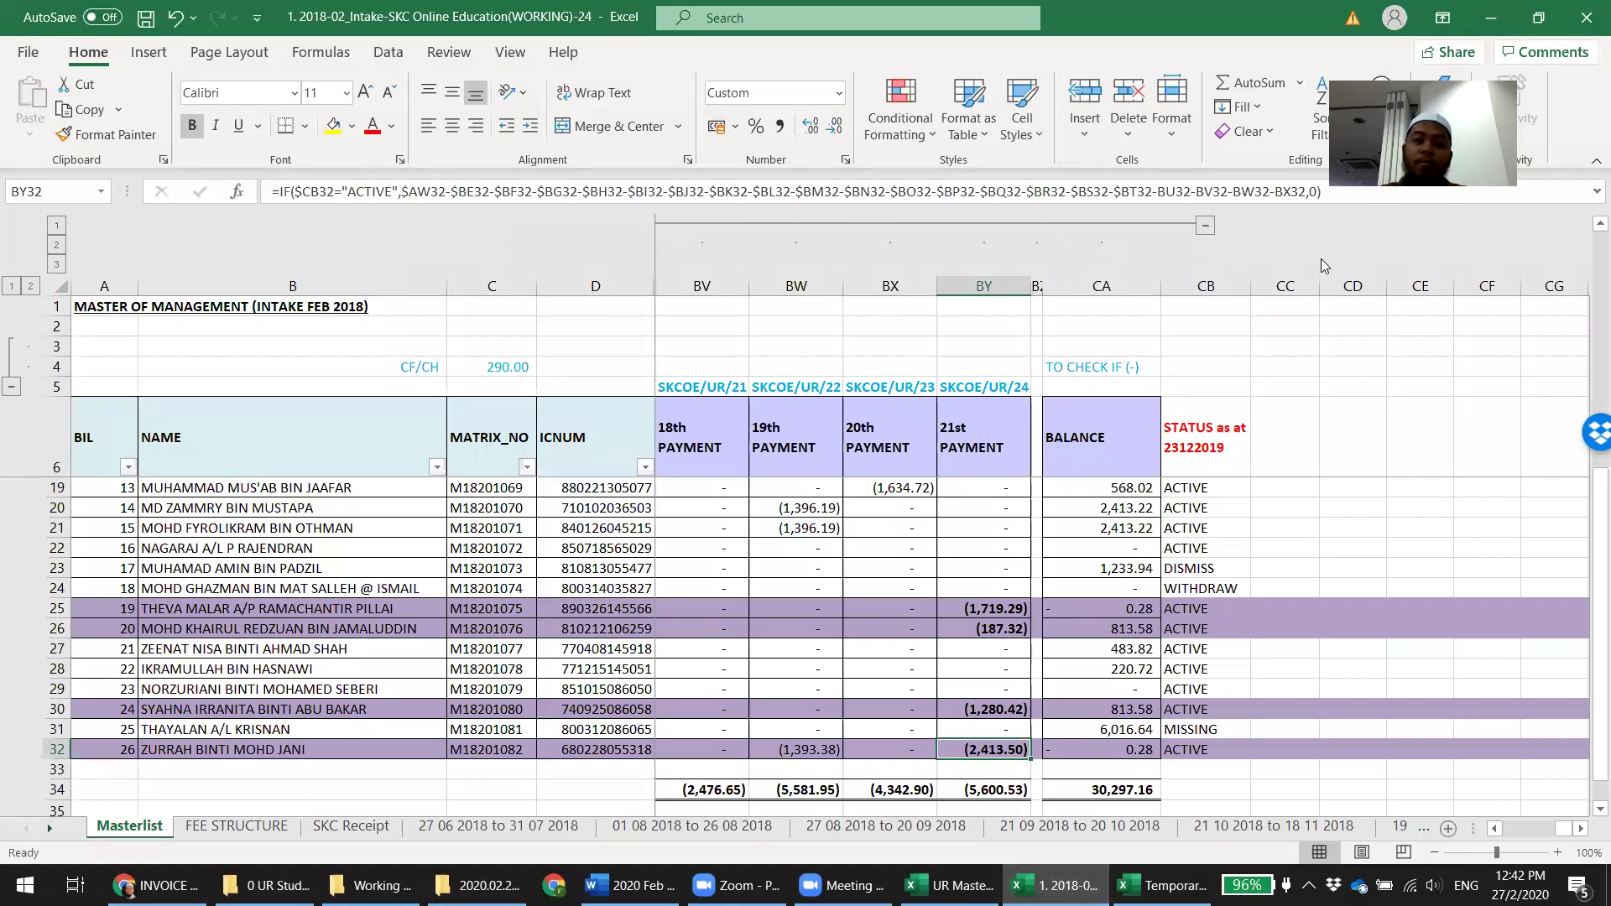
key("ctrl+Tab")
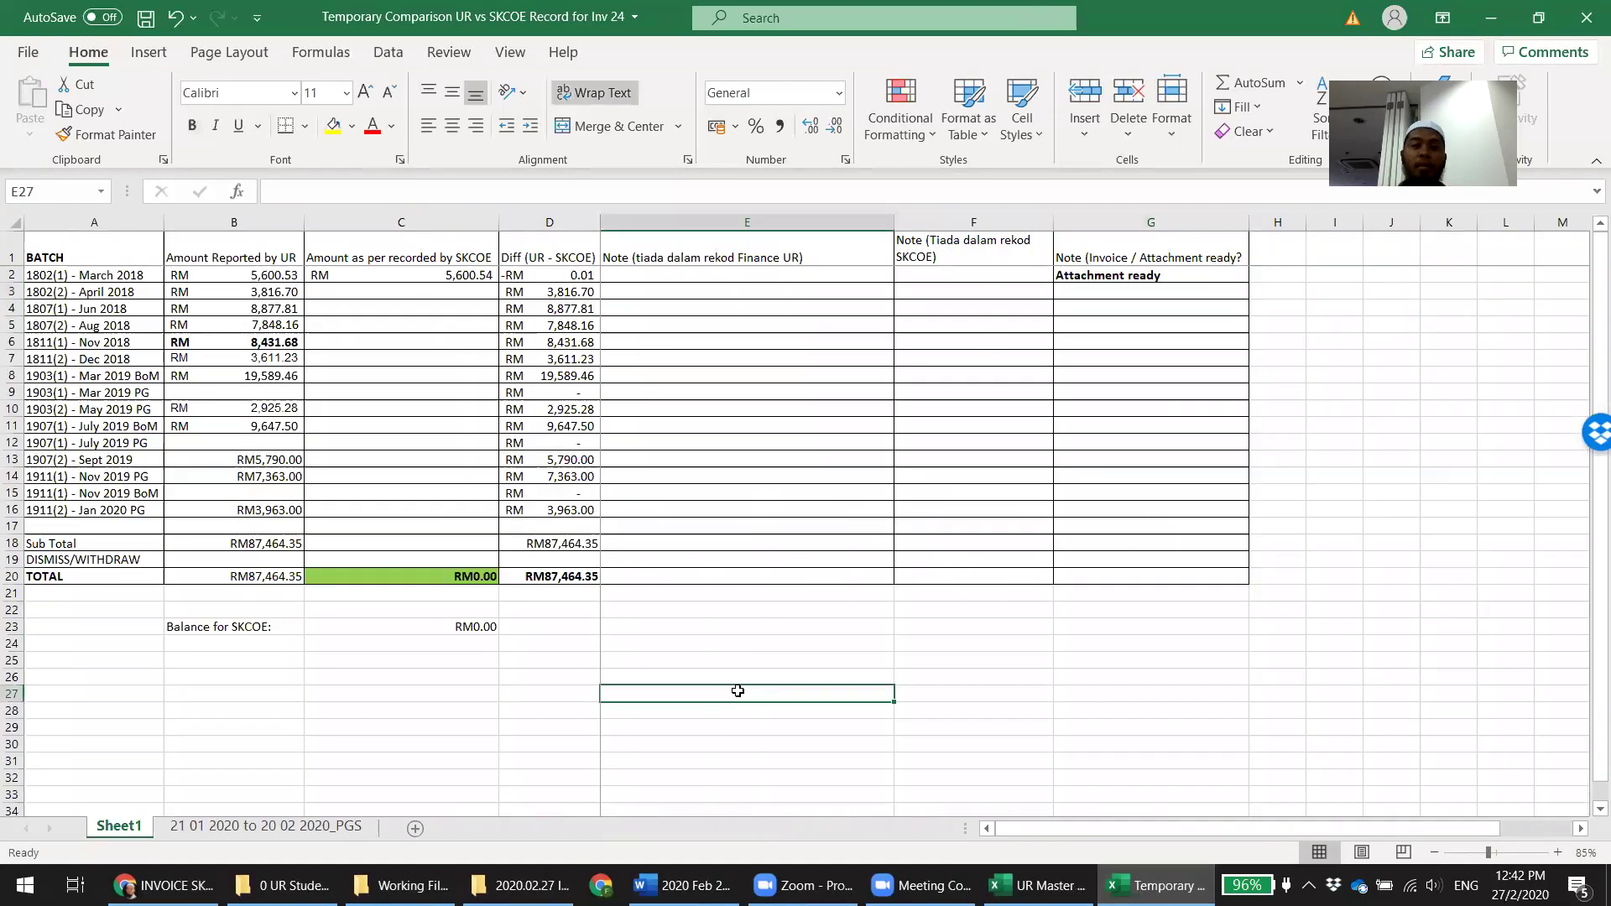
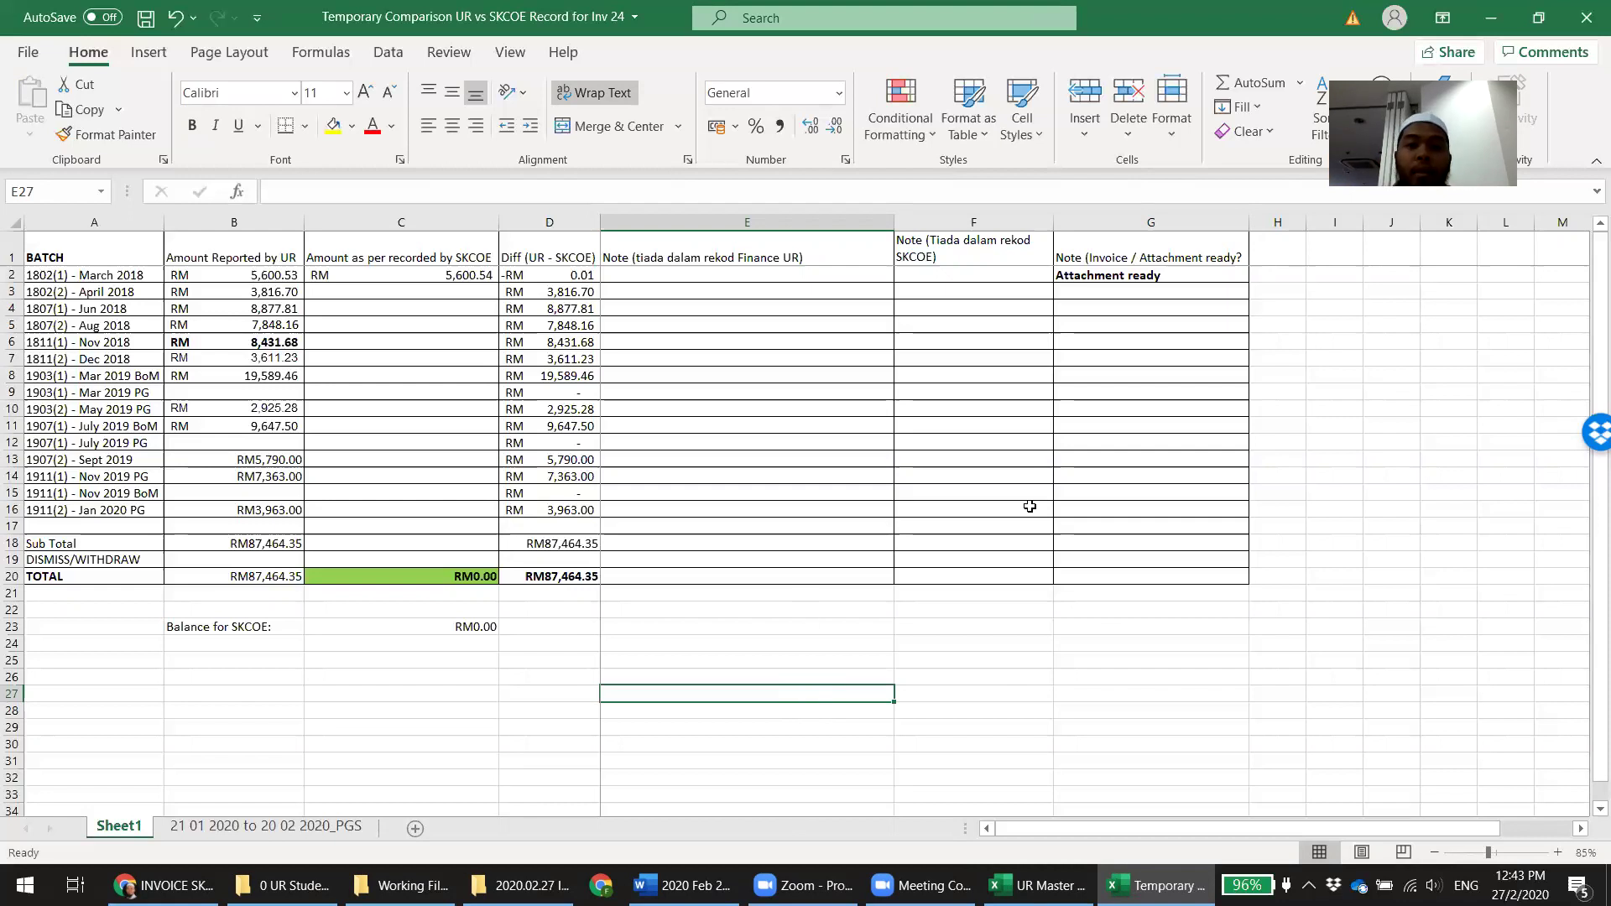
Restore the Temporary Comparison window over the UR Master report and select cell C3
left_click(1107, 491)
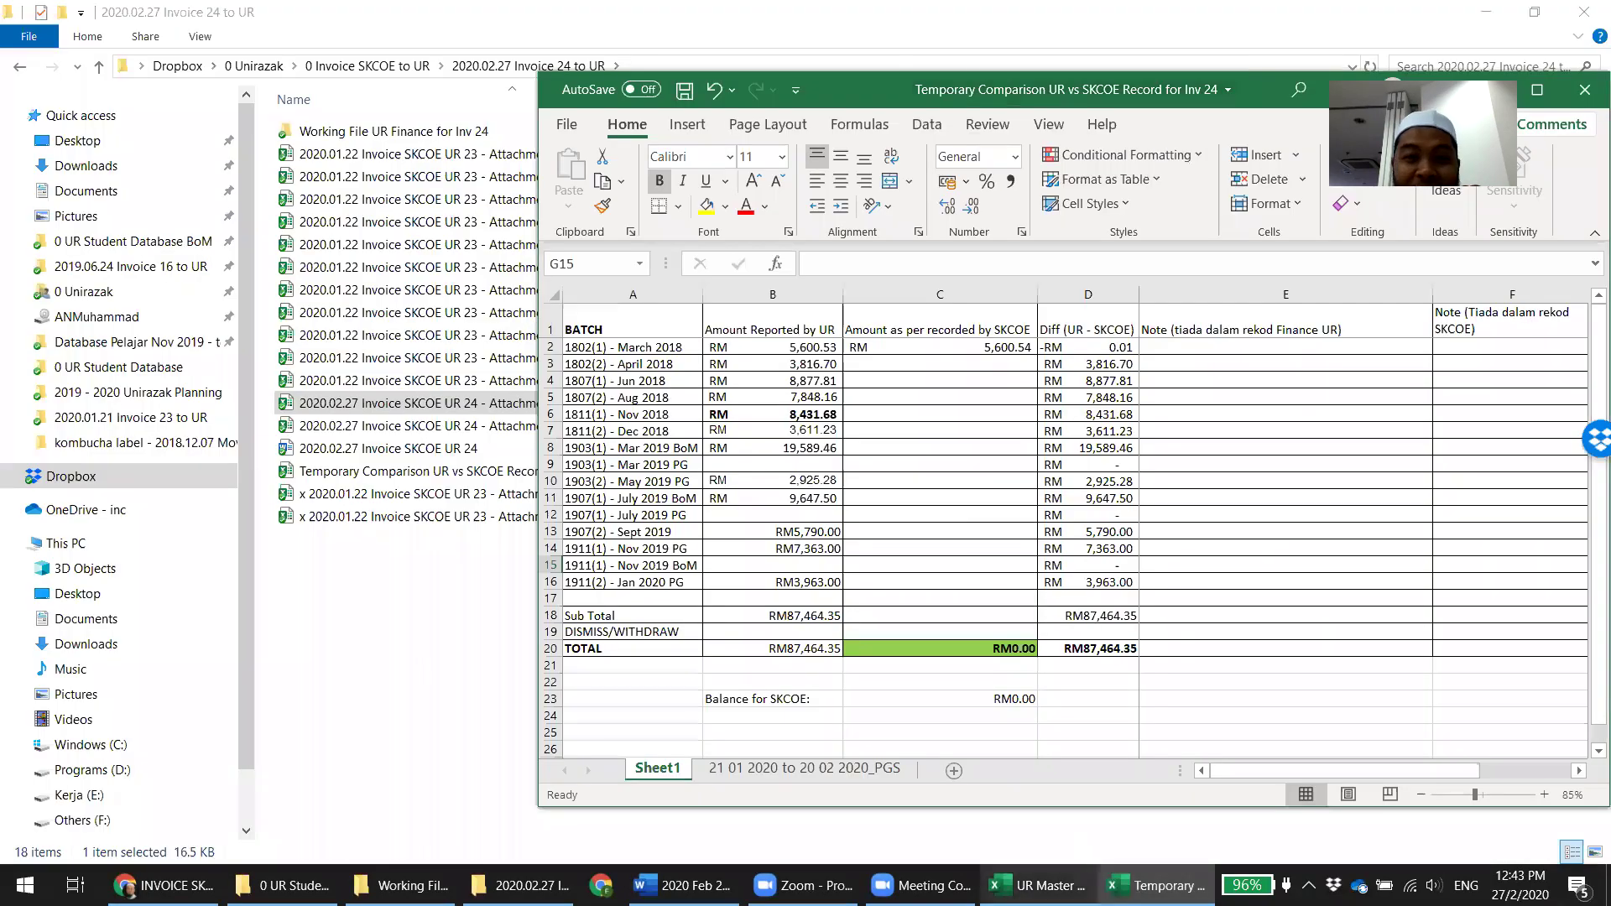
left_click(1040, 886)
left_click(1159, 885)
left_click(904, 365)
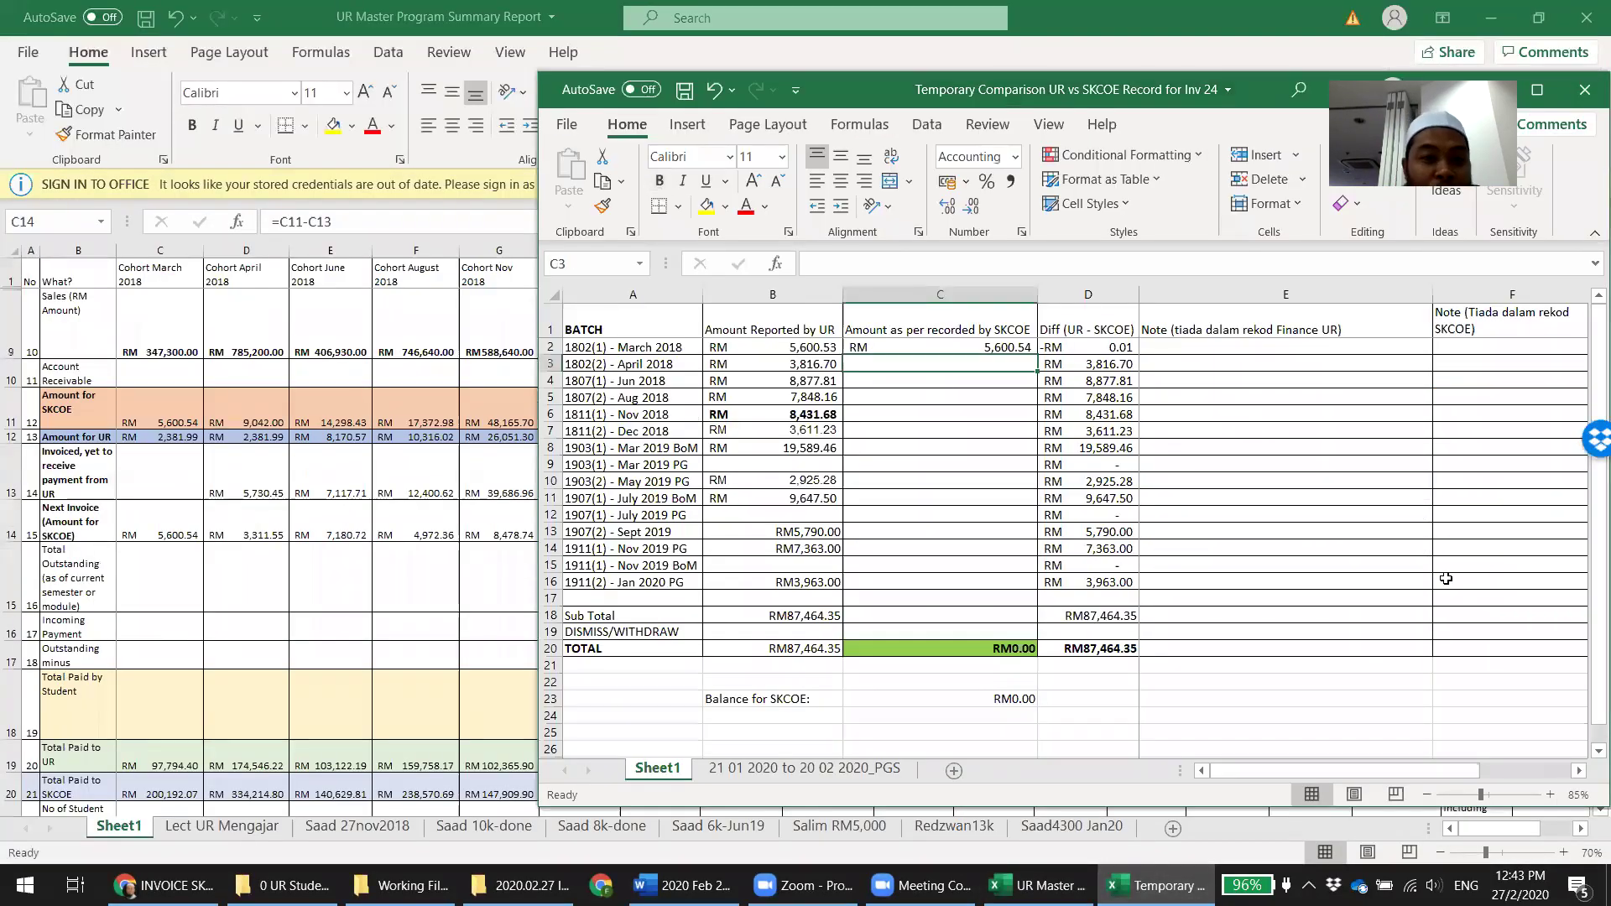
Enter SKCOE amounts 3,311.55, 7,180.72 and 4,972.36 for April, June and August 2018 in C3–C5
type("3,311.")
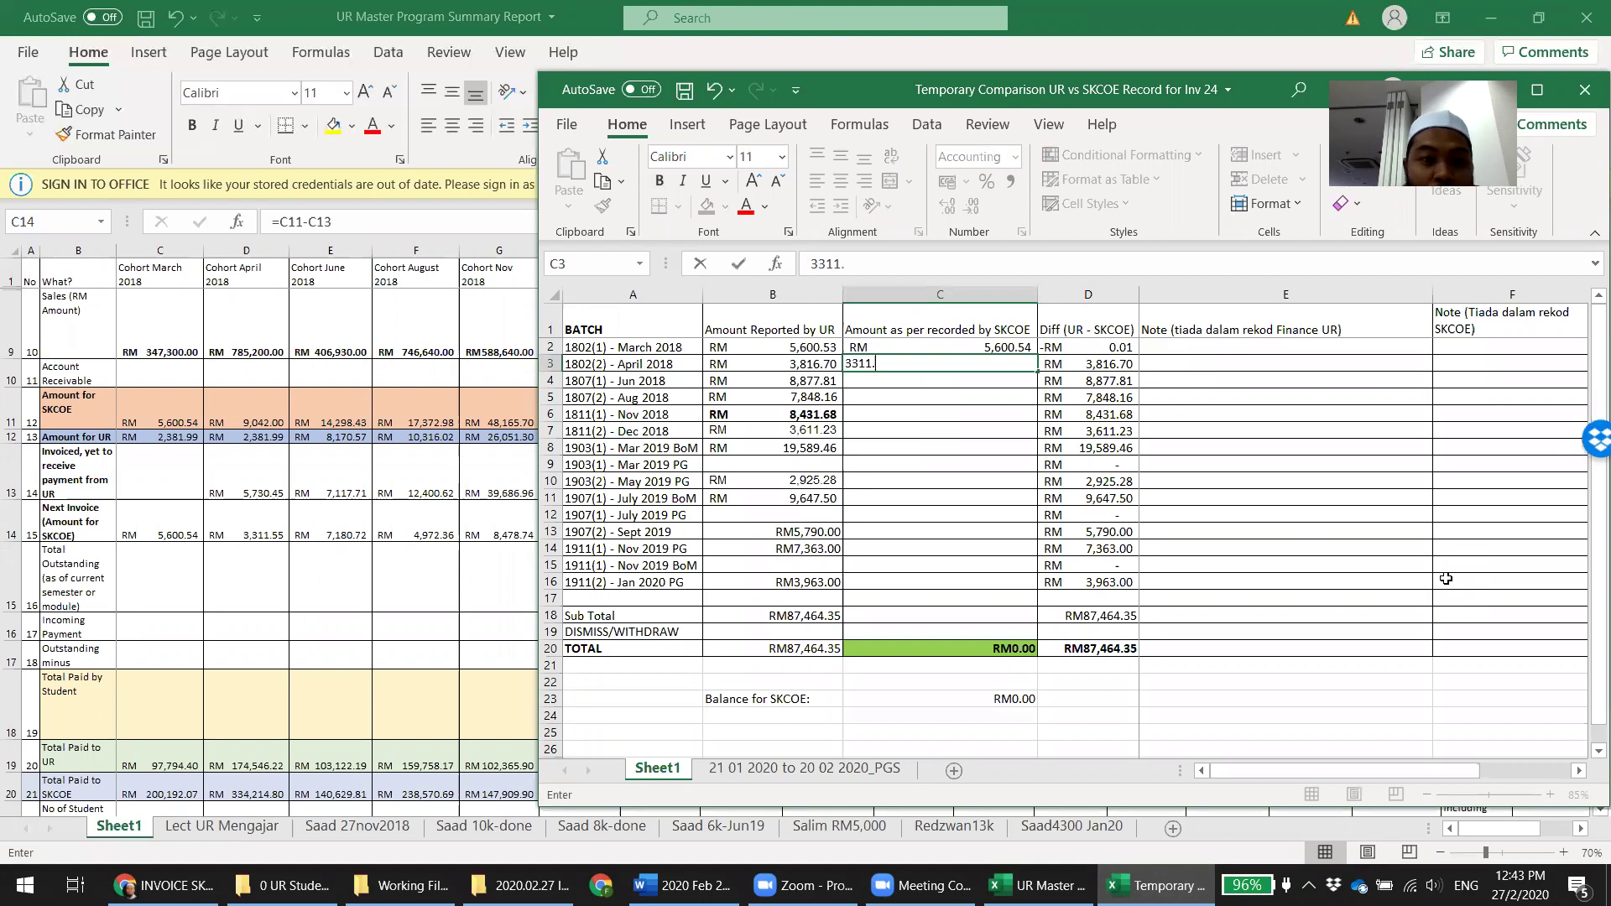
type("55")
key("Tab")
type("7180.72")
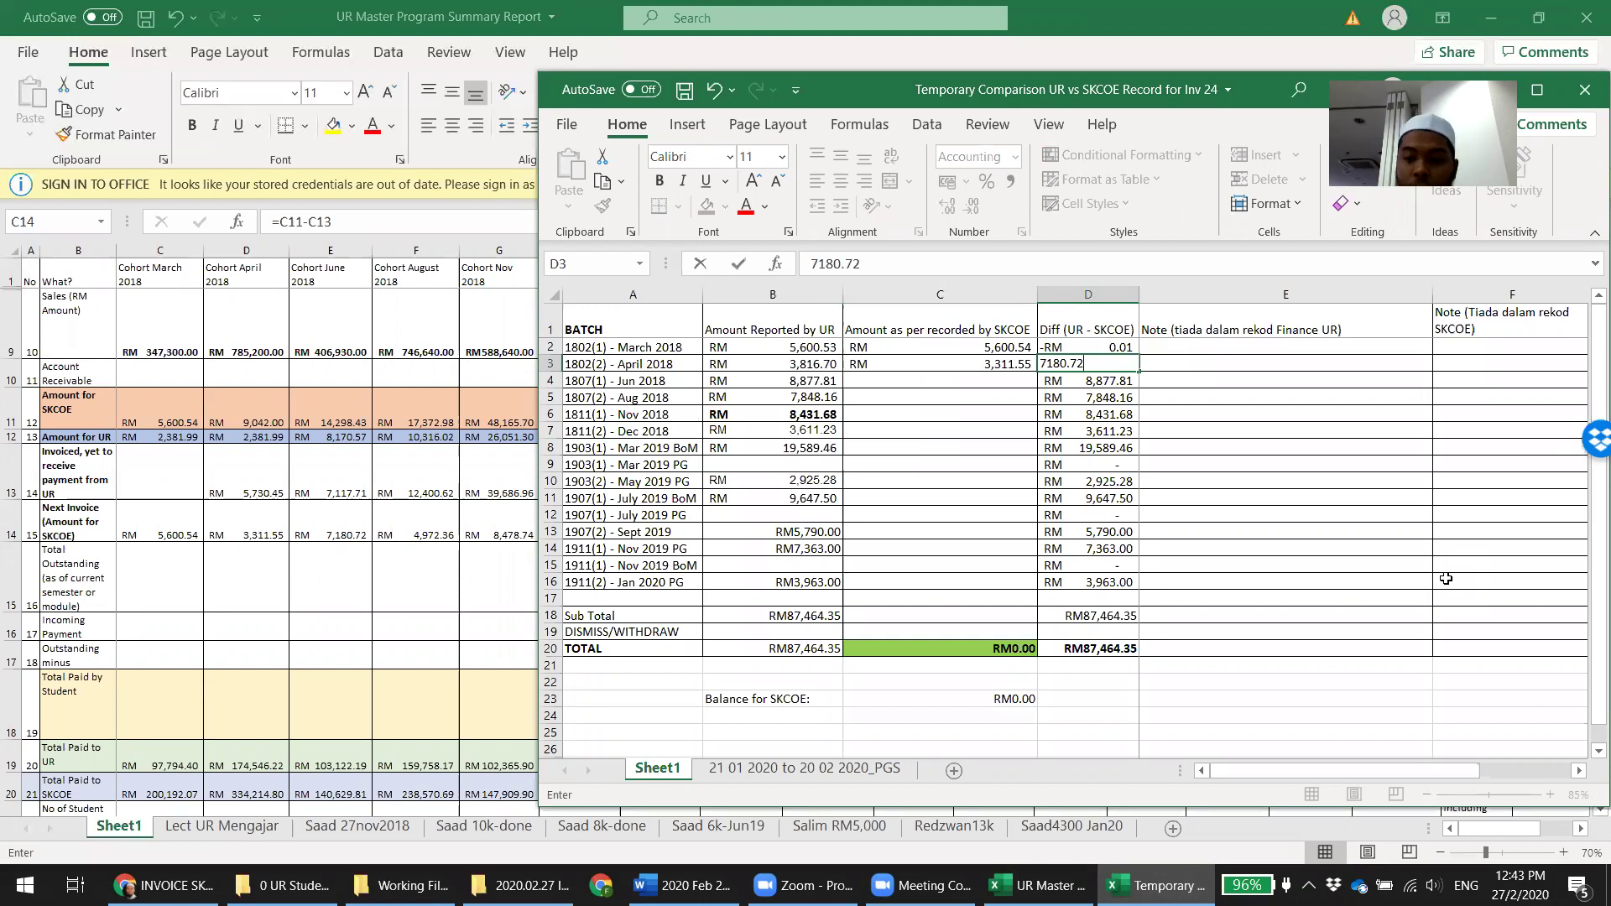
key("Escape")
key("Left")
key("Down")
type("7")
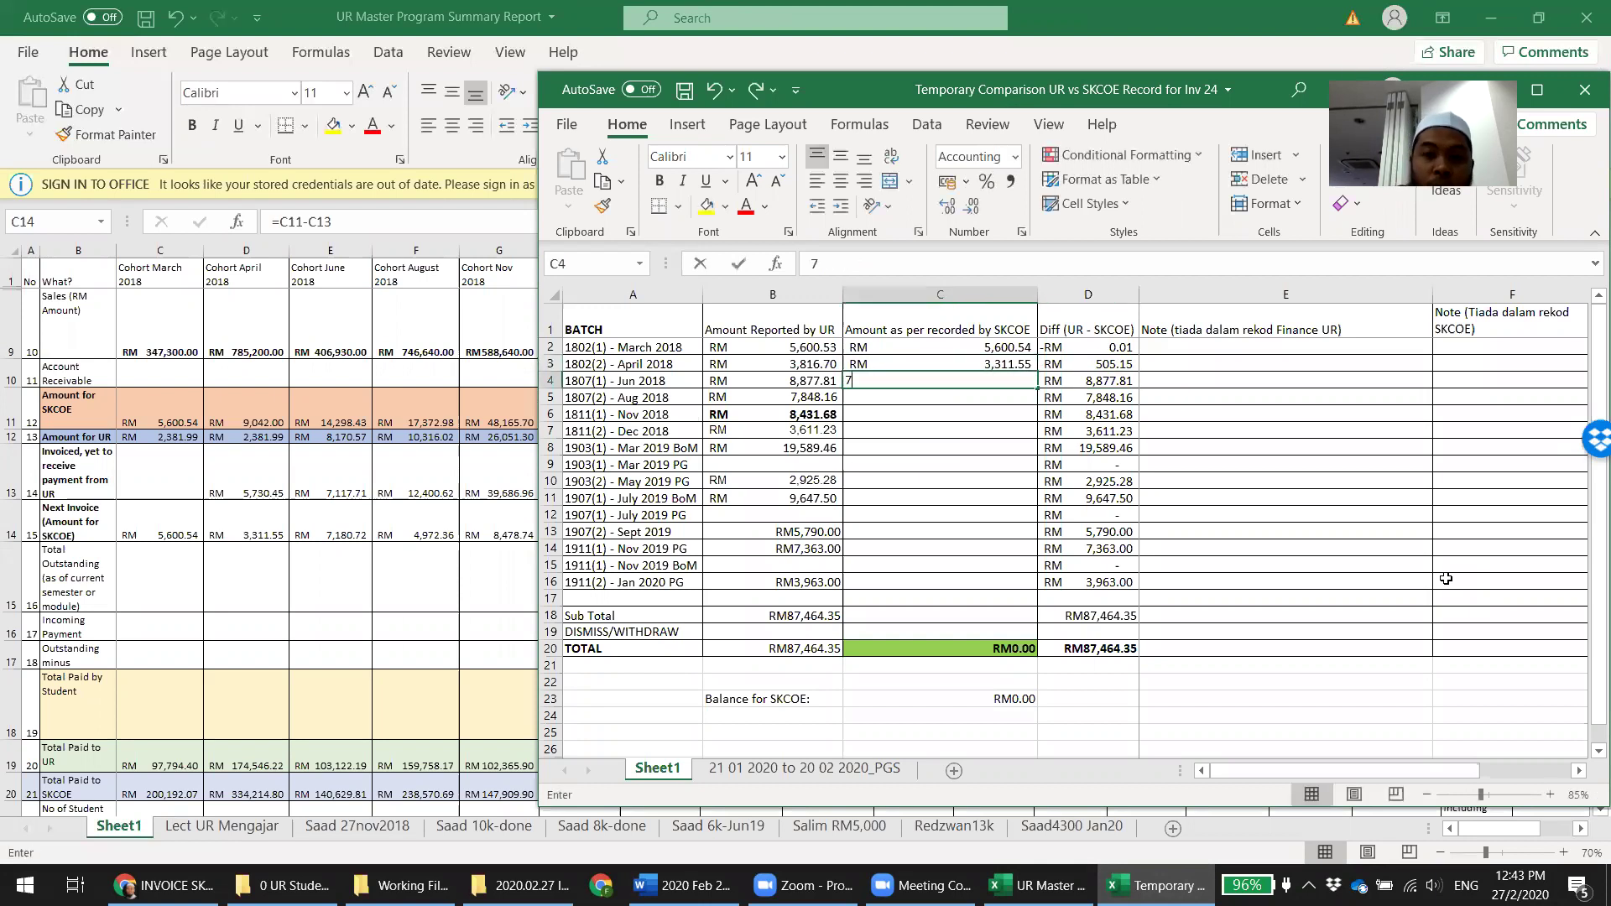
type("180.72")
key("Return")
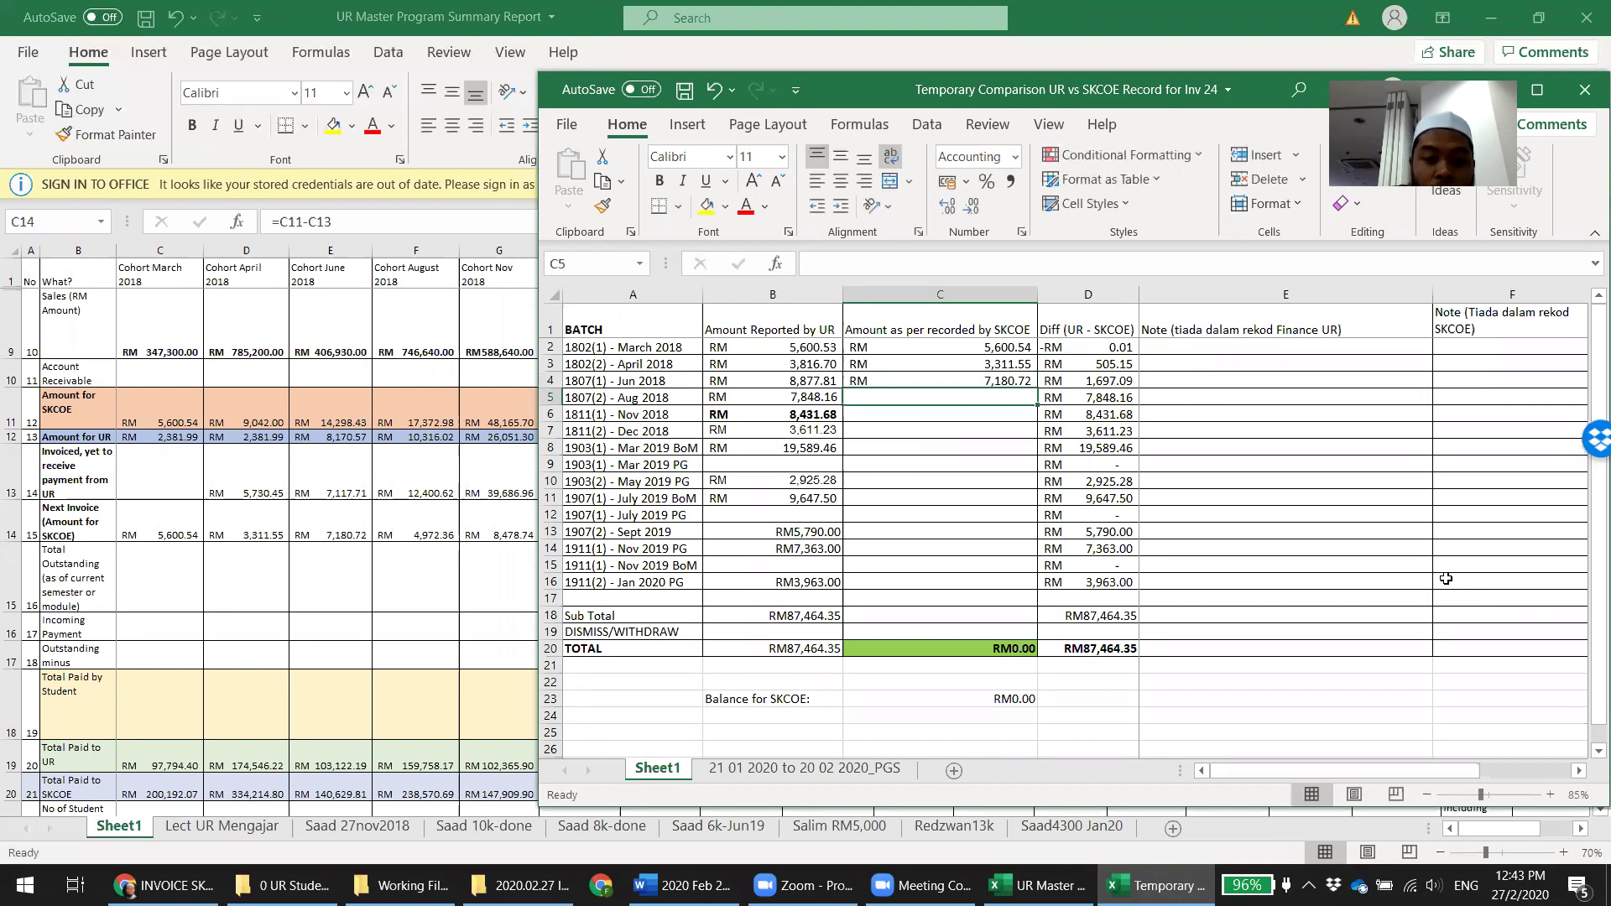
type("4,9")
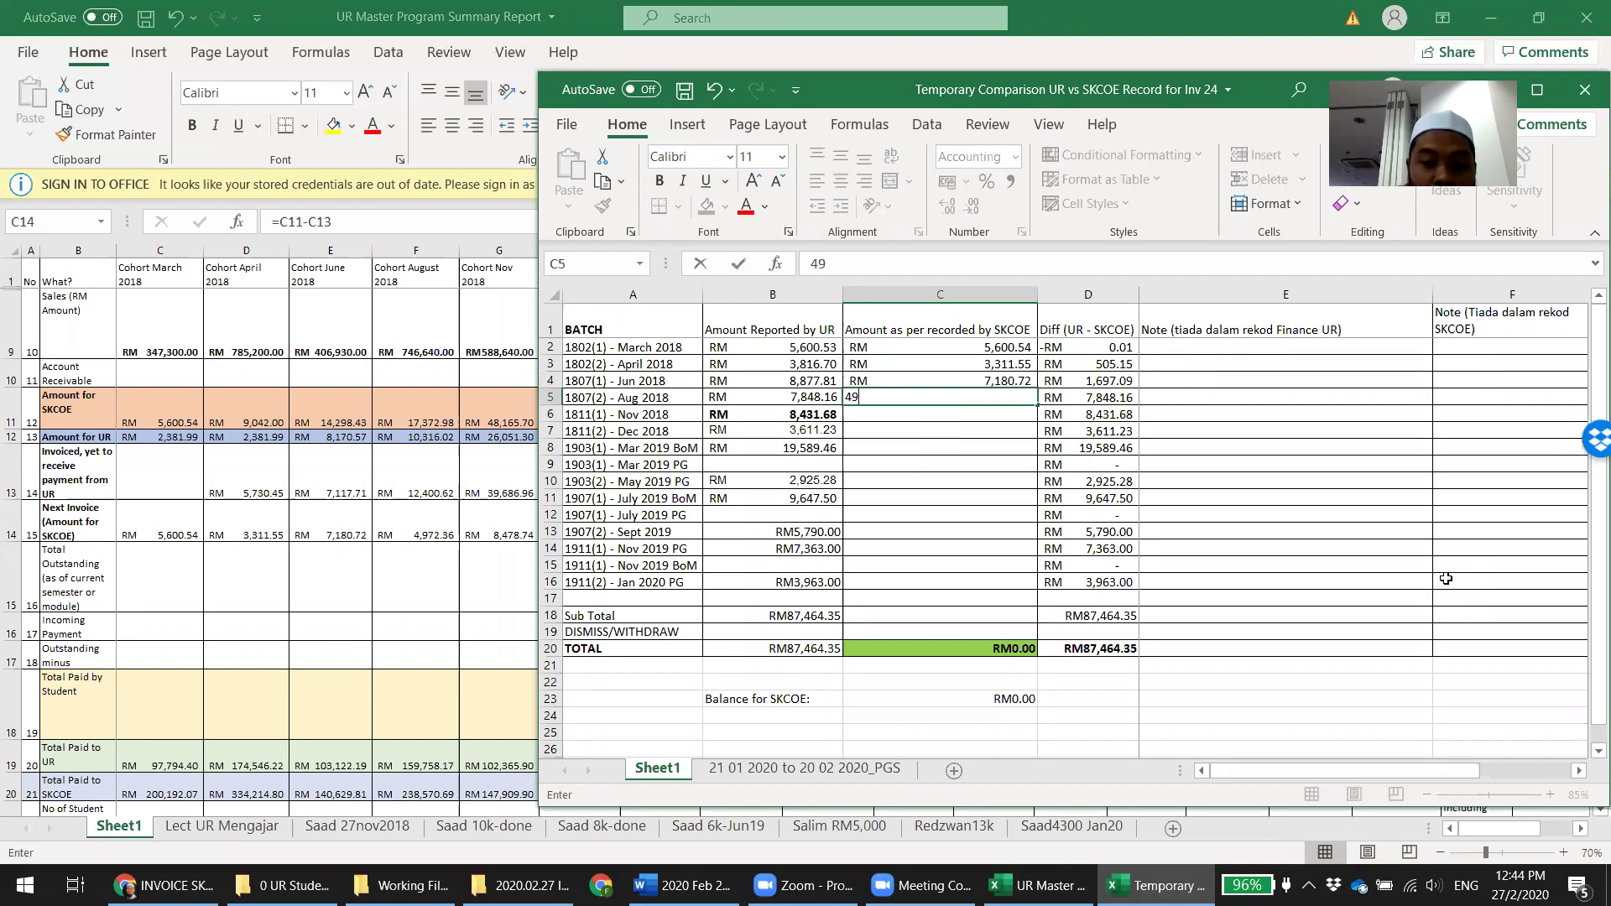
type("72")
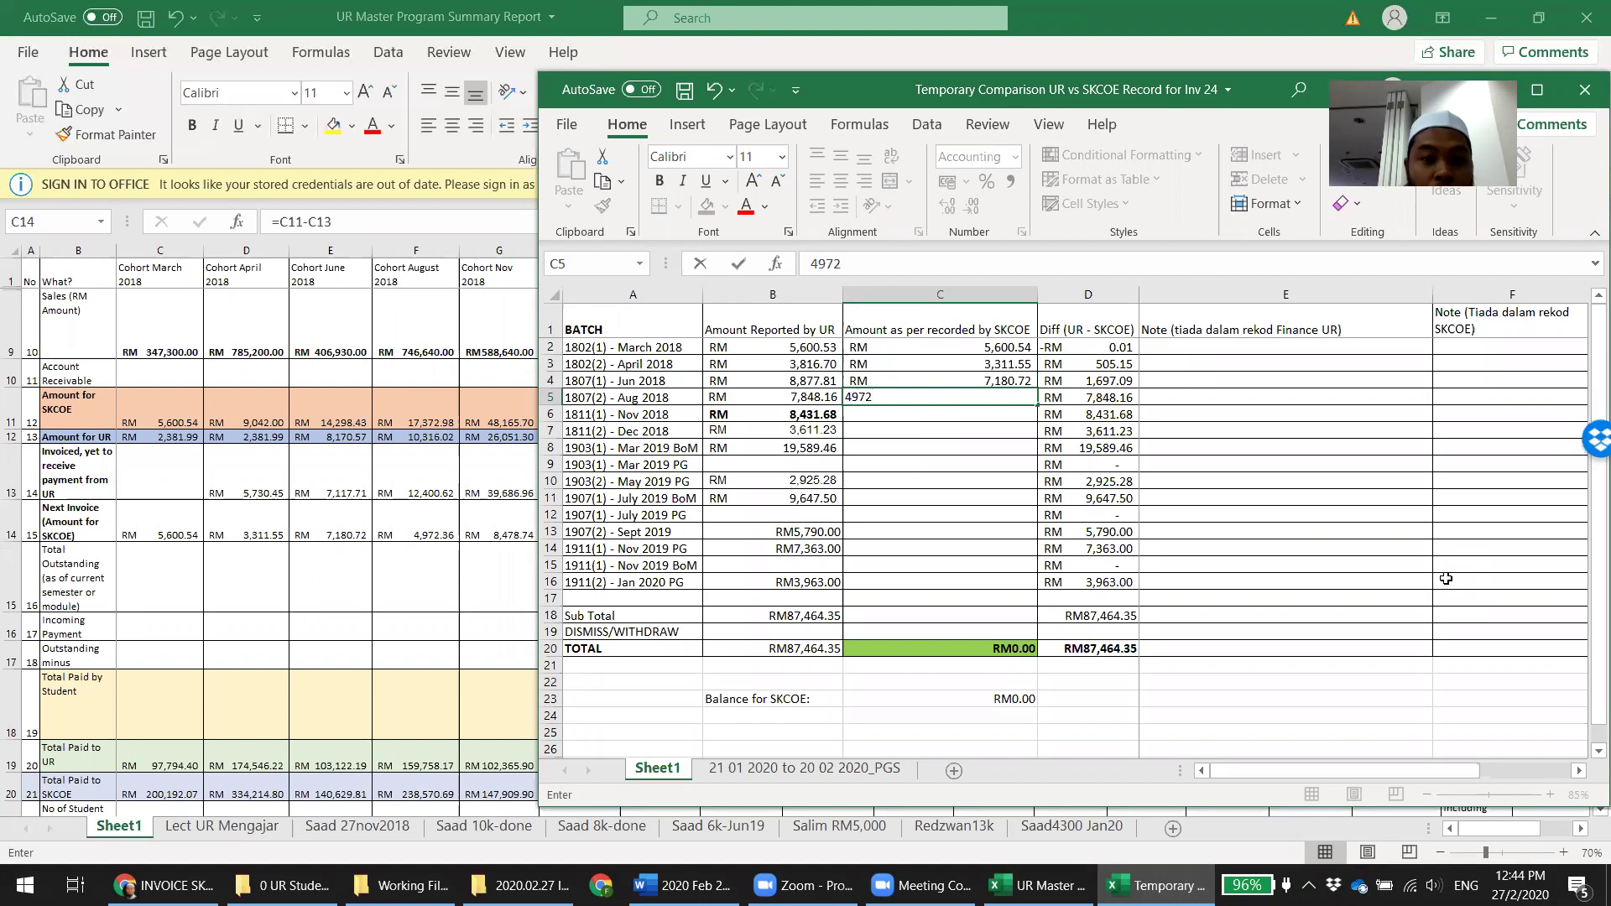
type(".36")
key("Return")
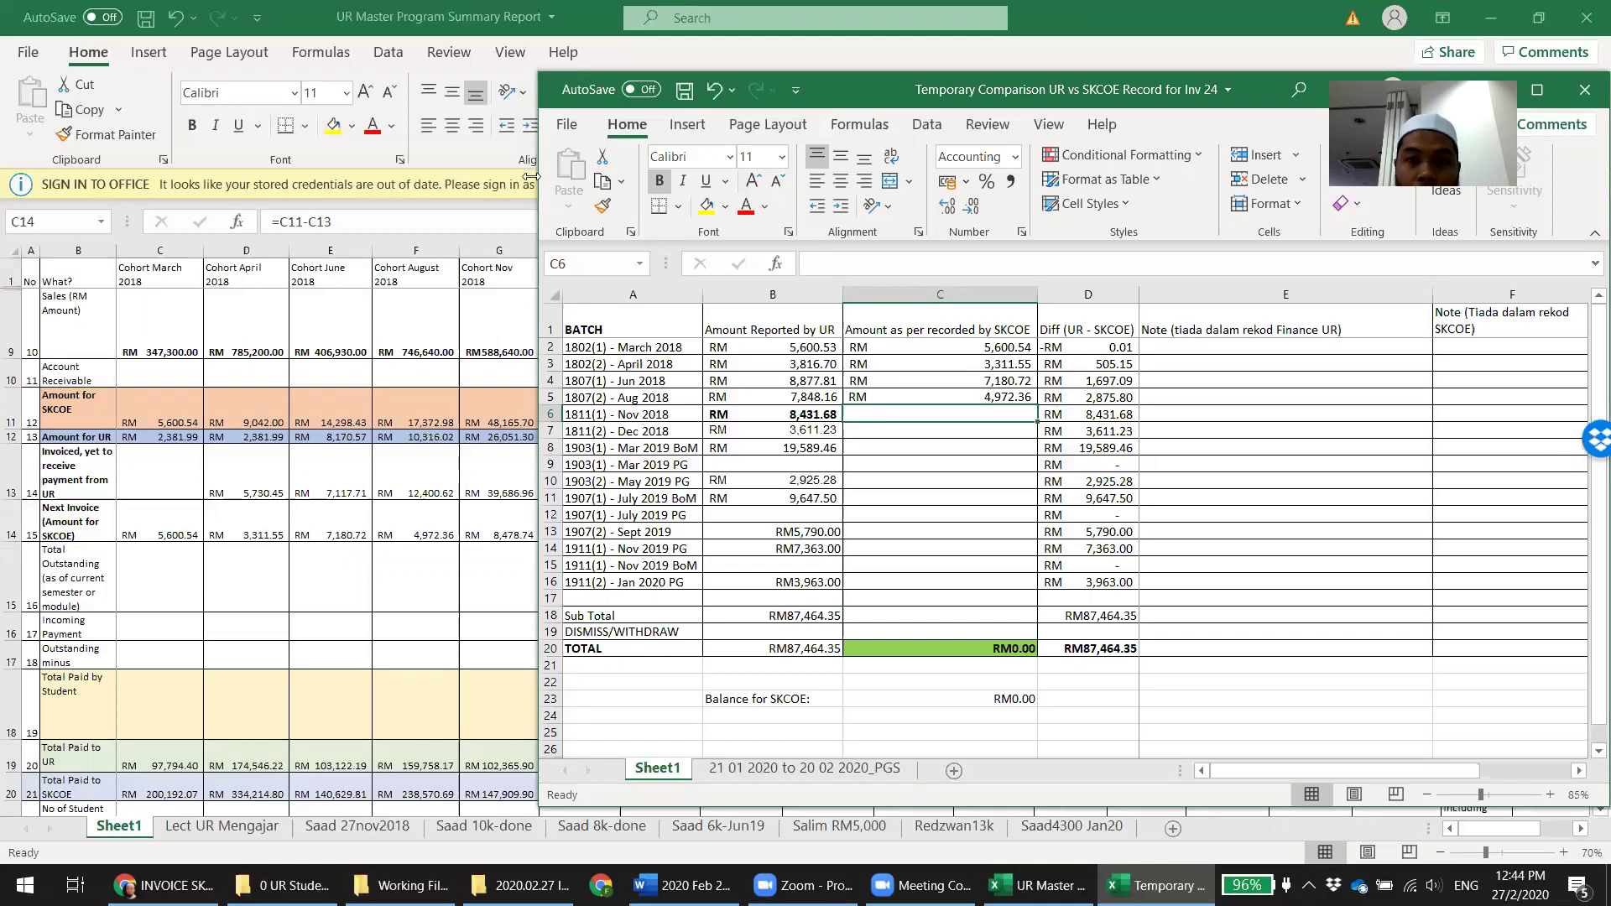
Narrow the comparison window and enter 8,478.74 for Nov 2018 and 2,832.09 for Dec 2018
left_click_drag(530, 176, 984, 178)
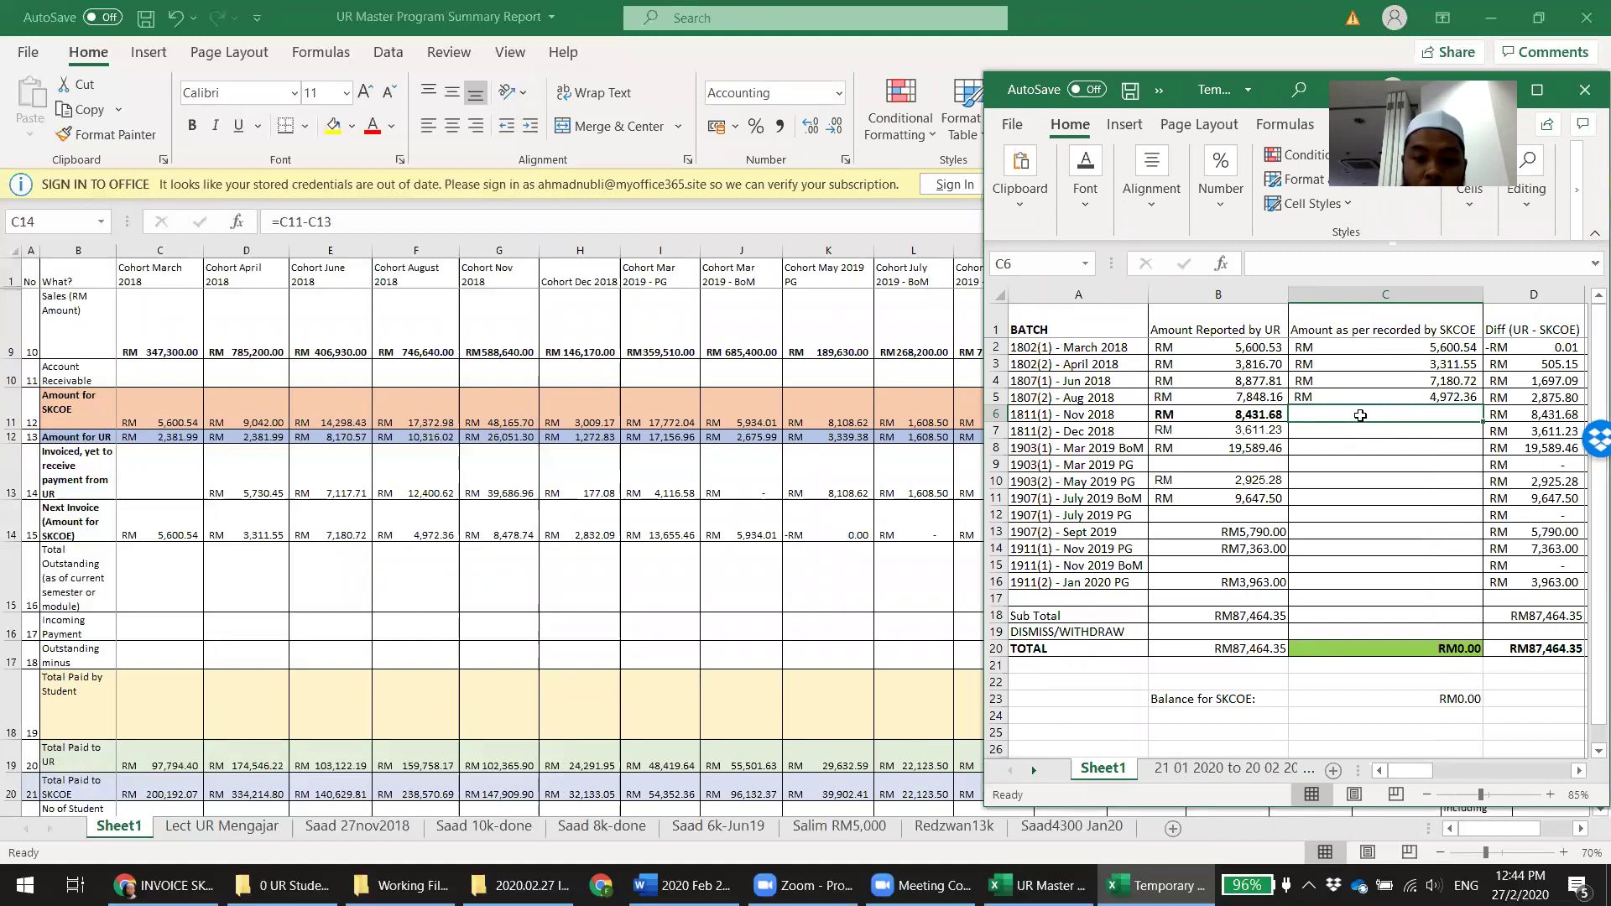
type("8474.74")
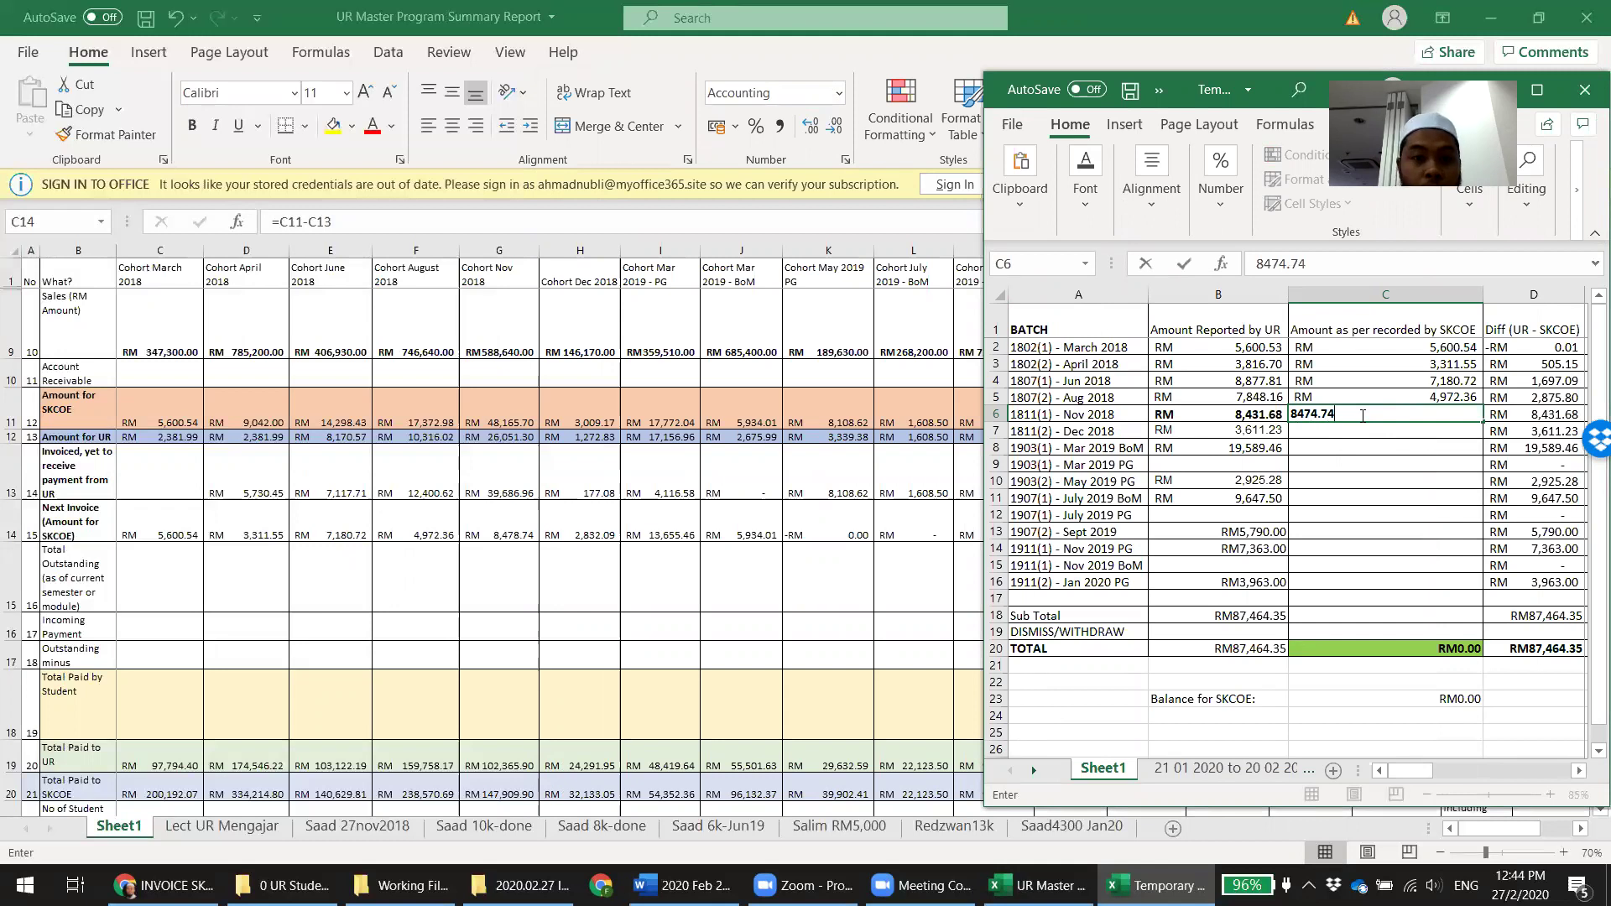
key("BackSpace")
key("BackSpace")
key("BackSpace")
key("BackSpace")
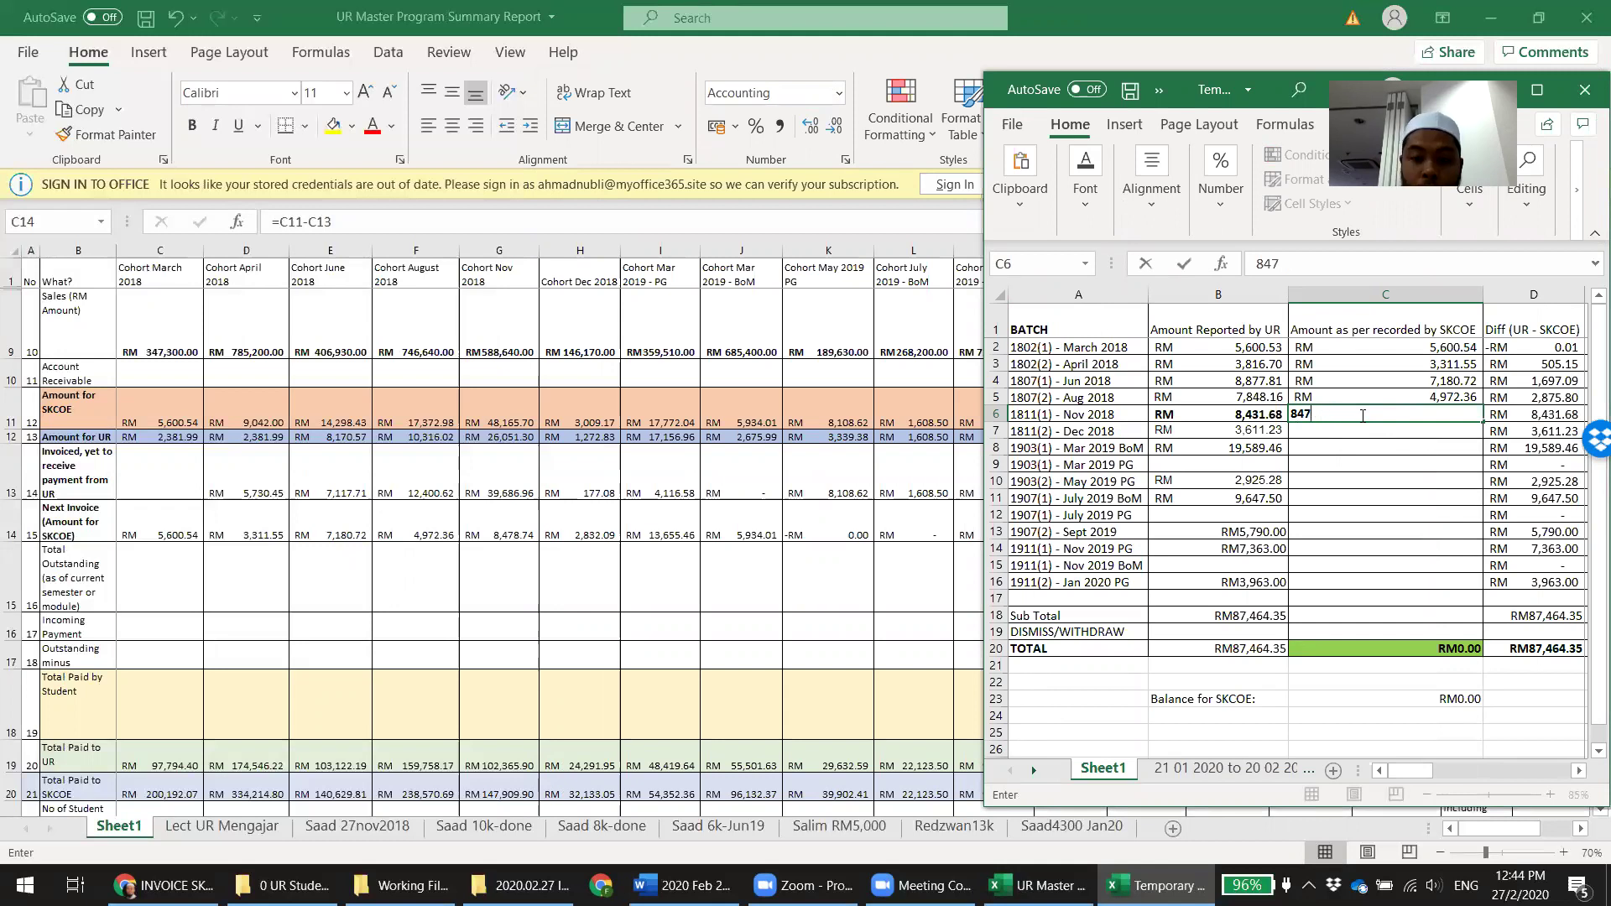
type("8.74")
key("Return")
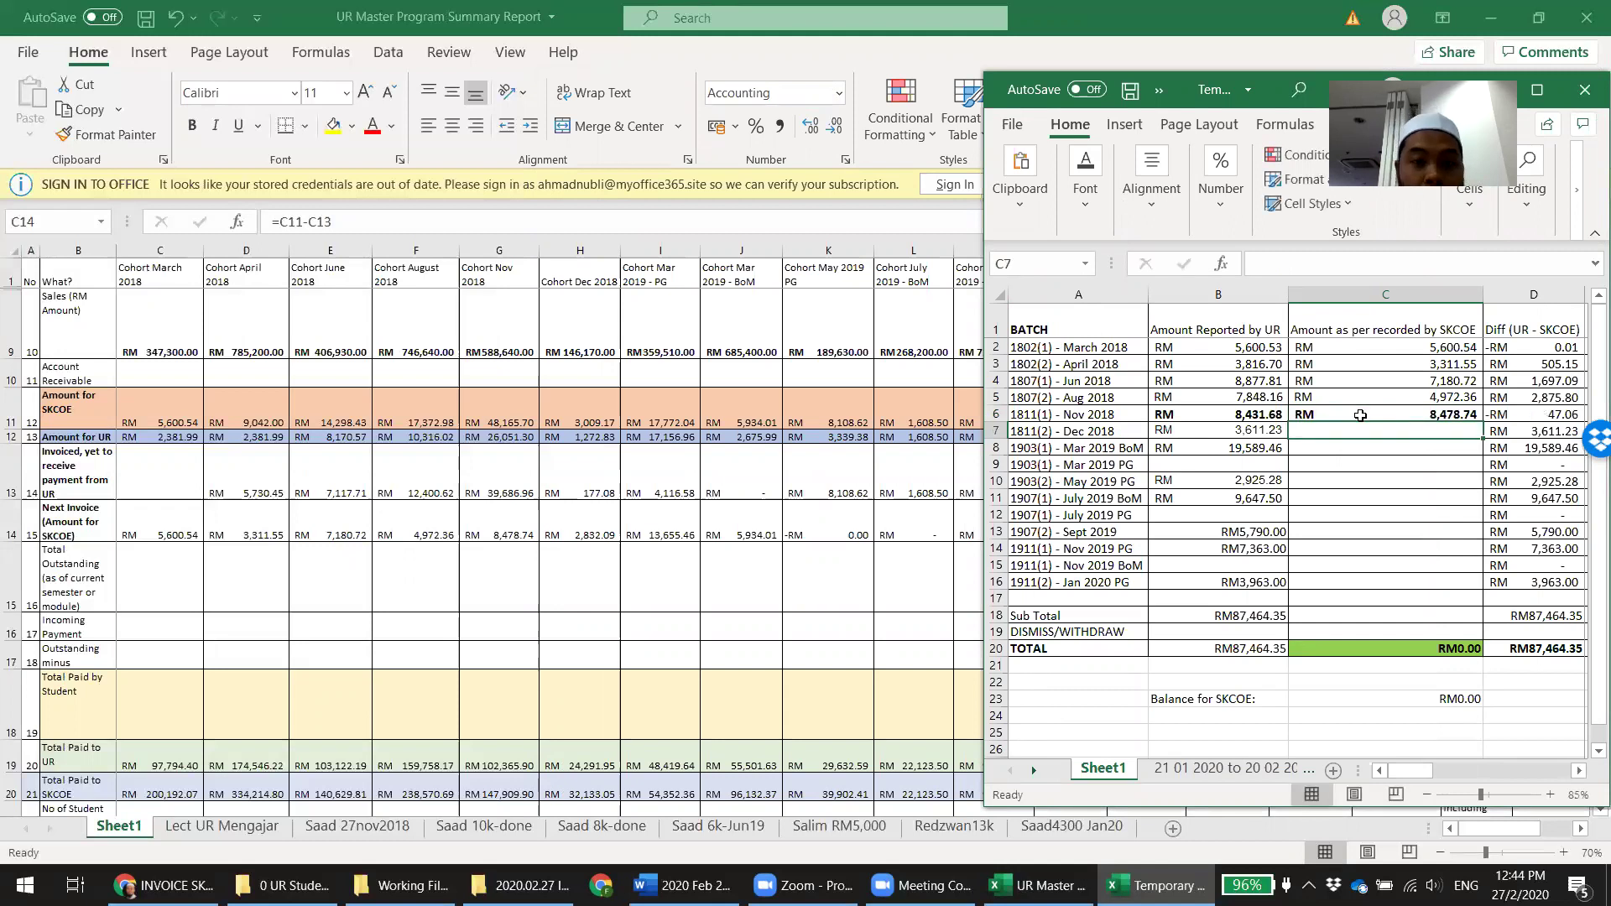
type("2832.")
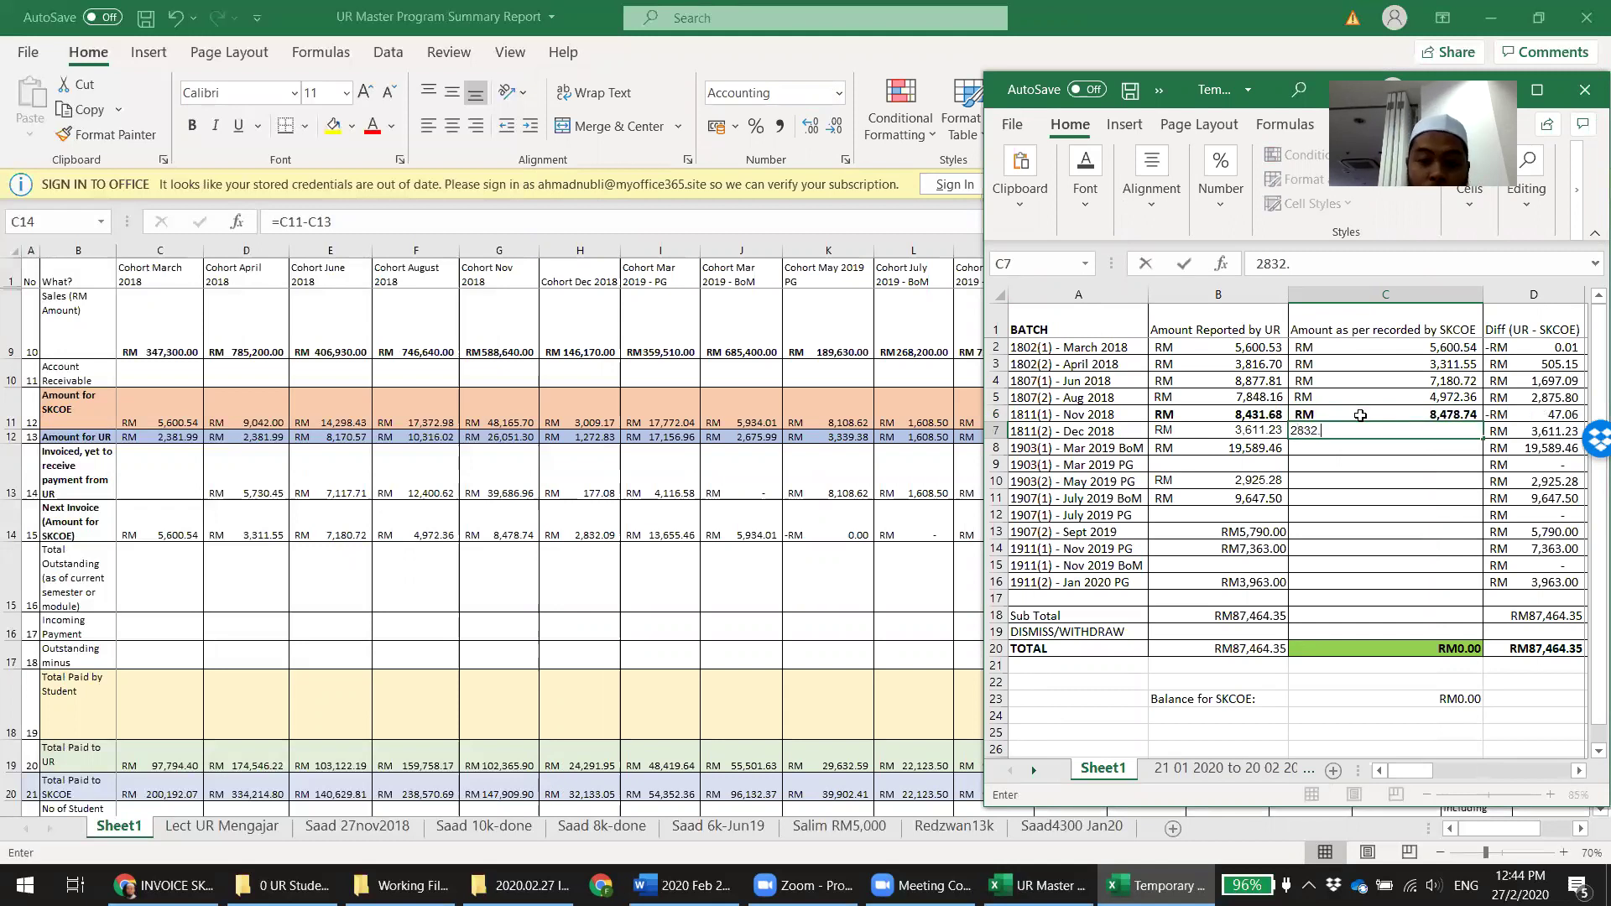
type("09")
key("Return")
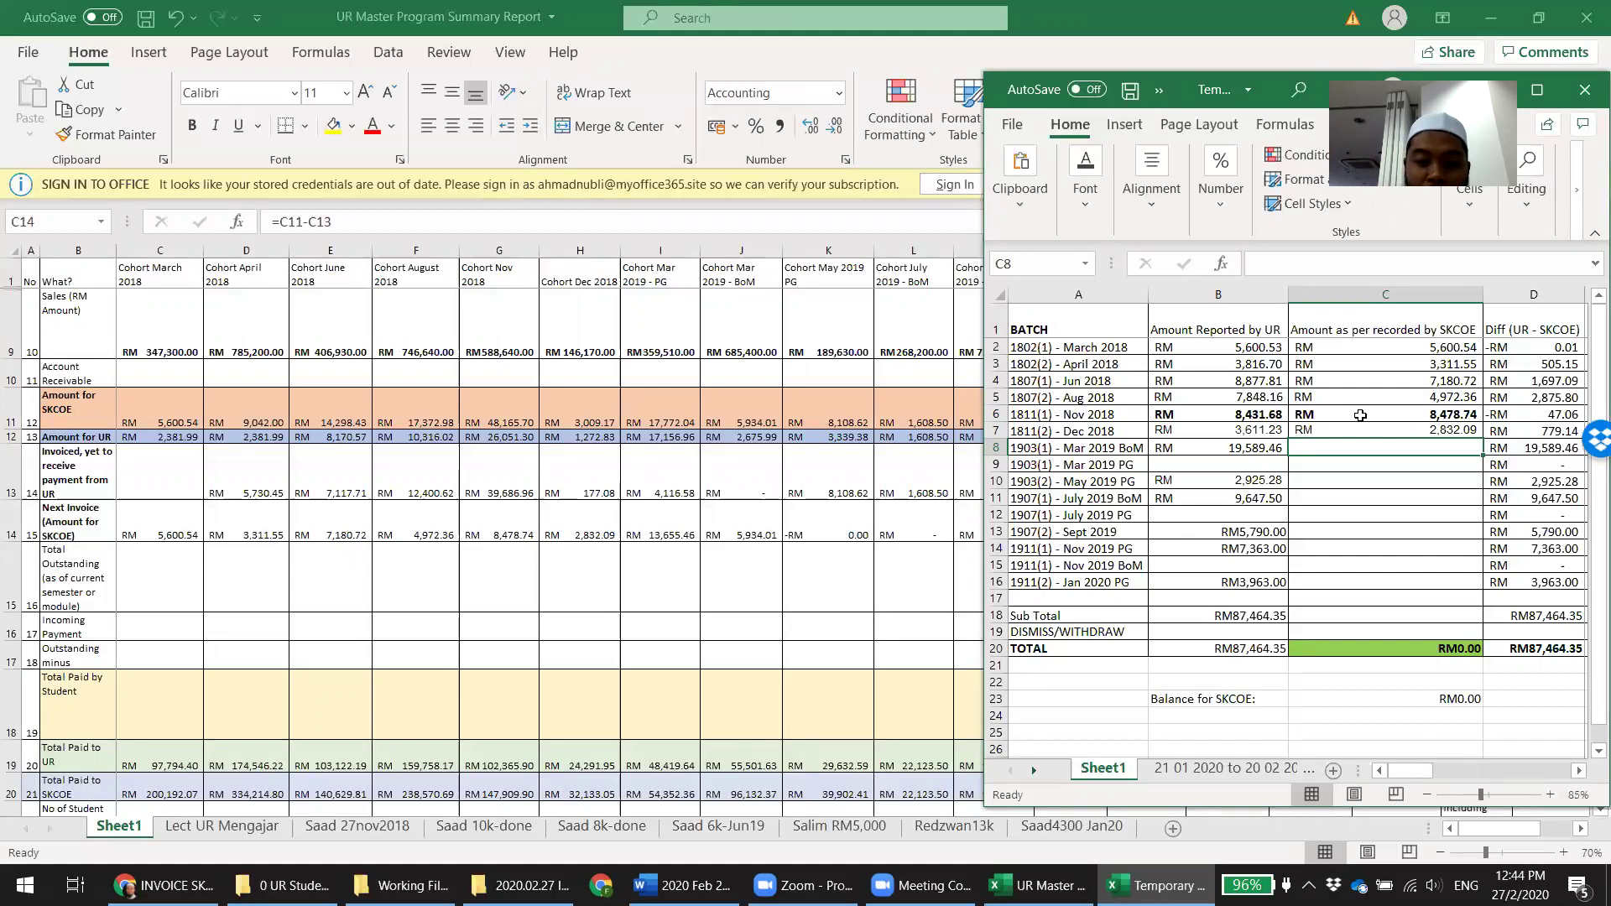
Enter 5,934.01 and 13,655.46 for the March 2019 batches and check their sum against UR's figure
type("5934.01")
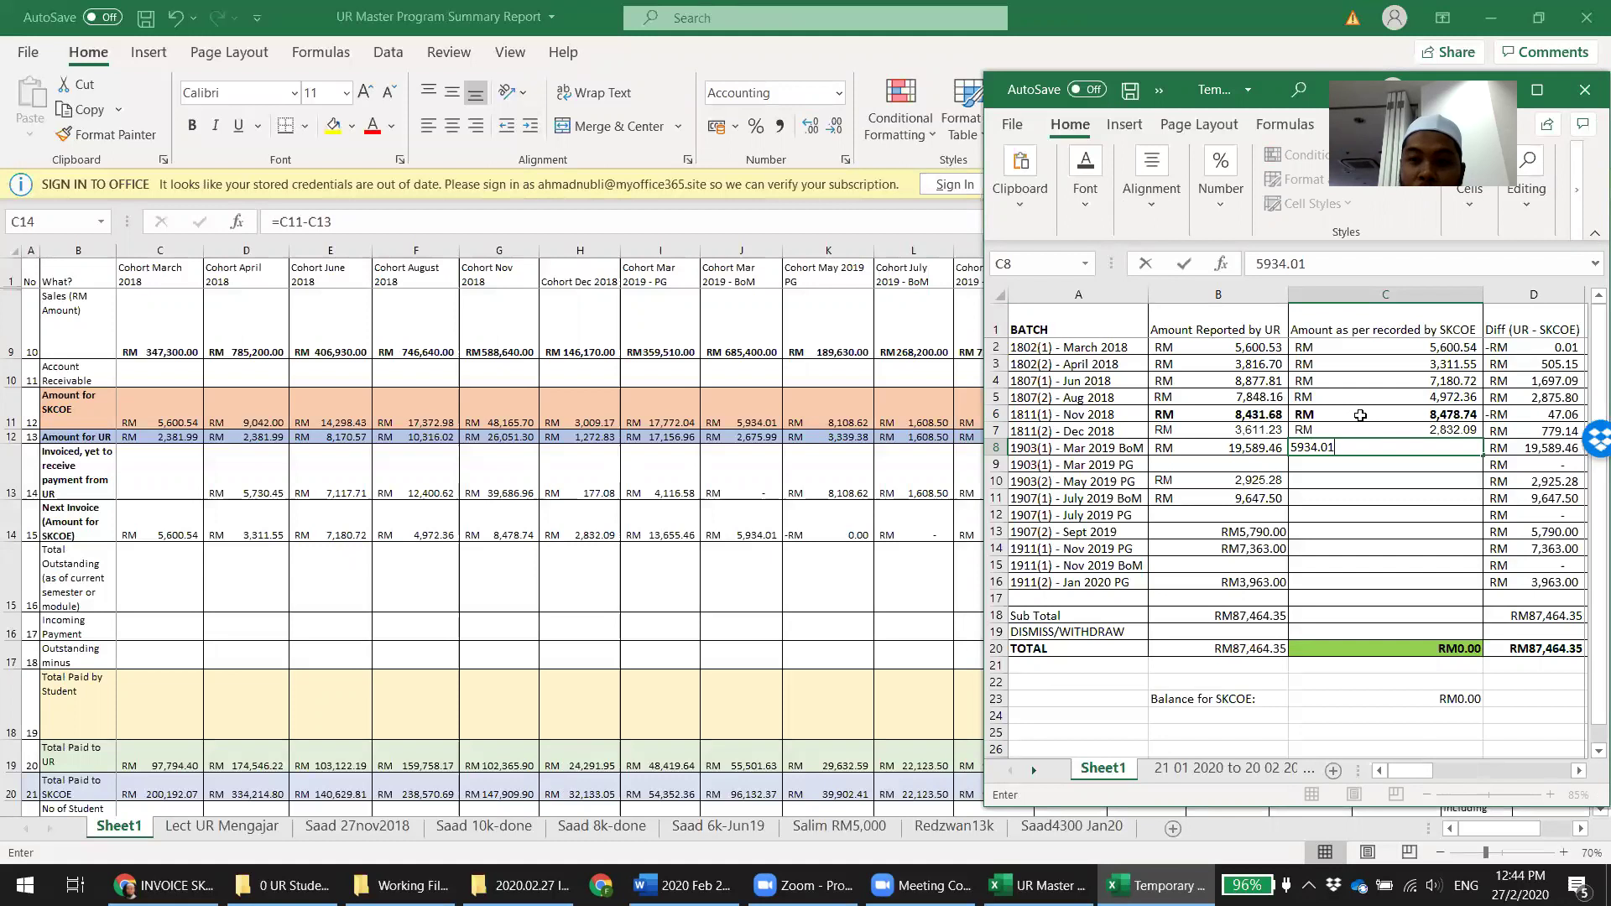
key("Return")
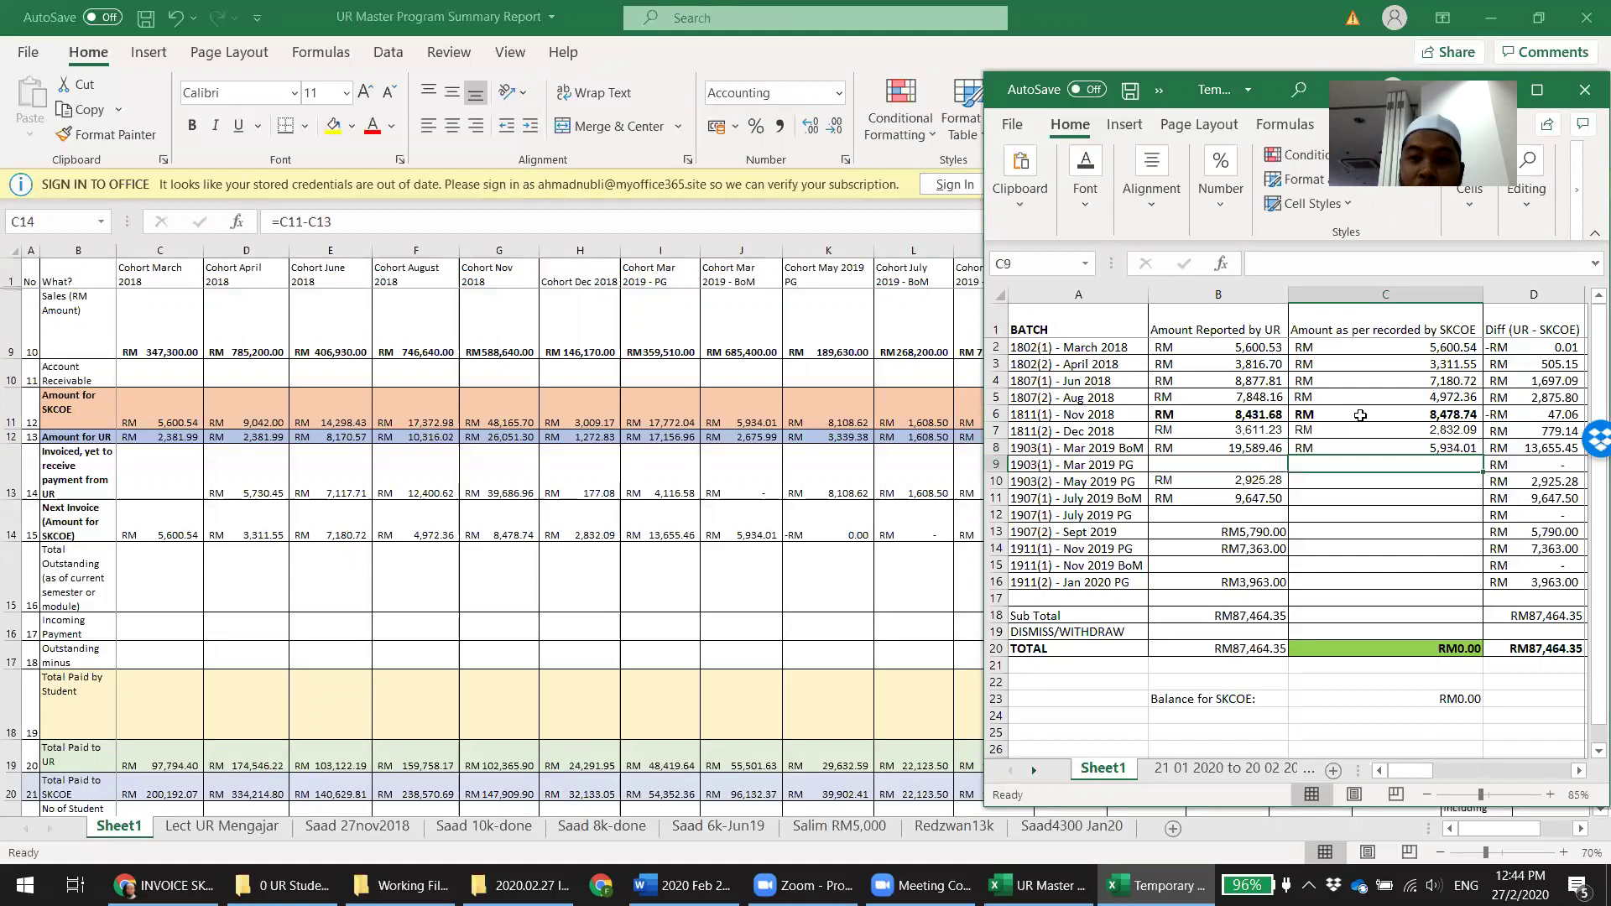
type("1")
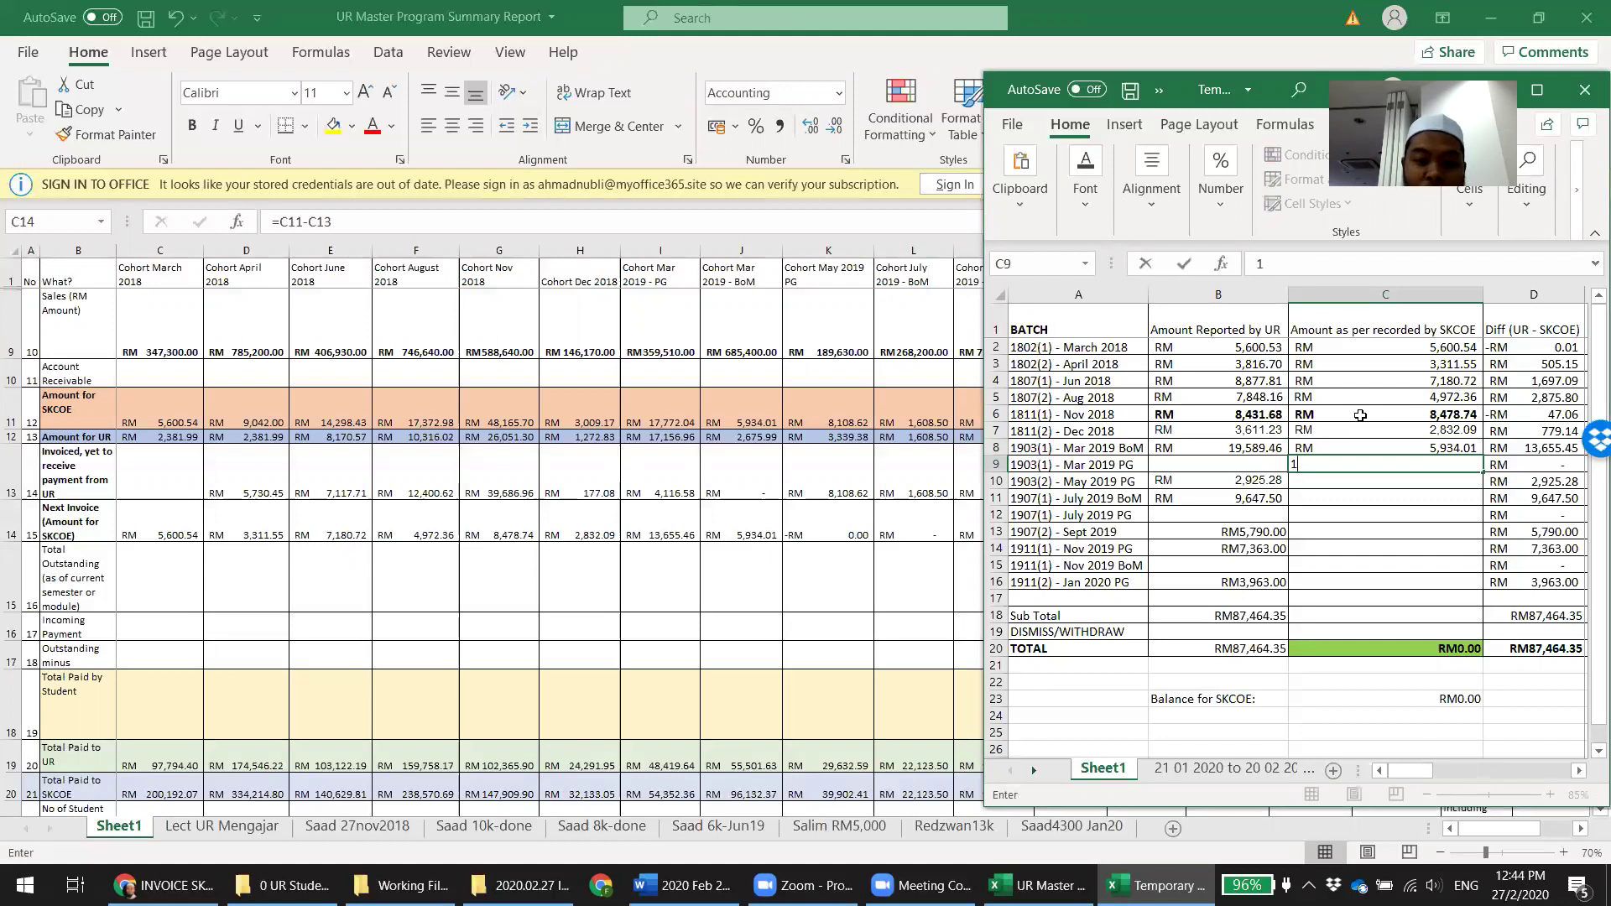
type("3655.46")
key("Return")
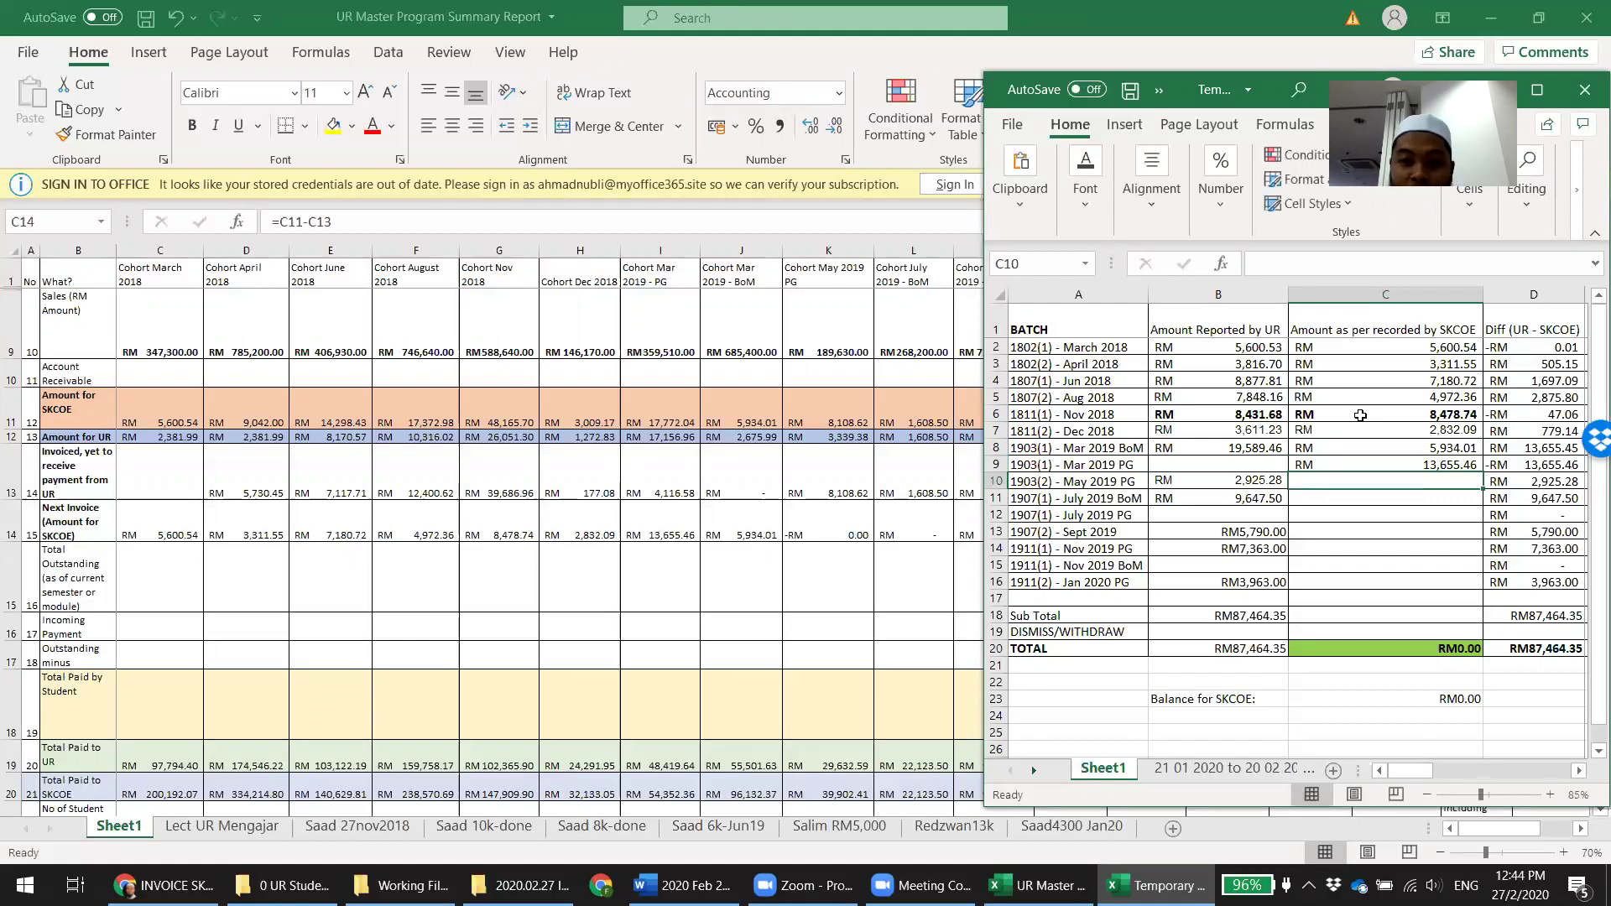
key("Up")
key("shift+Up")
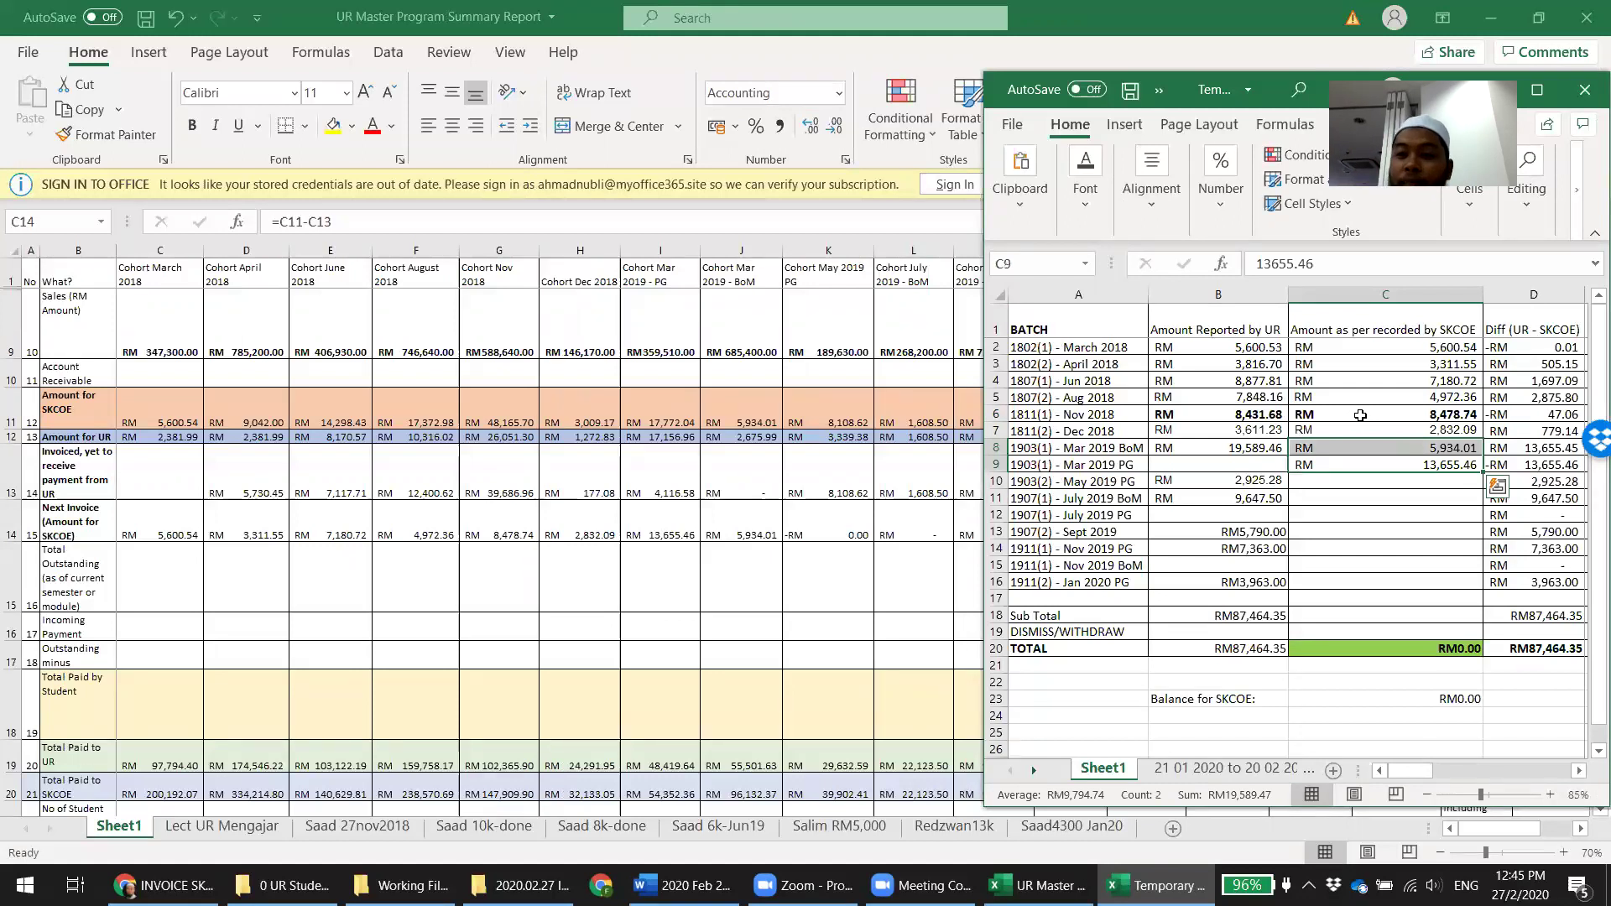
key("Down")
key("Up")
key("Up")
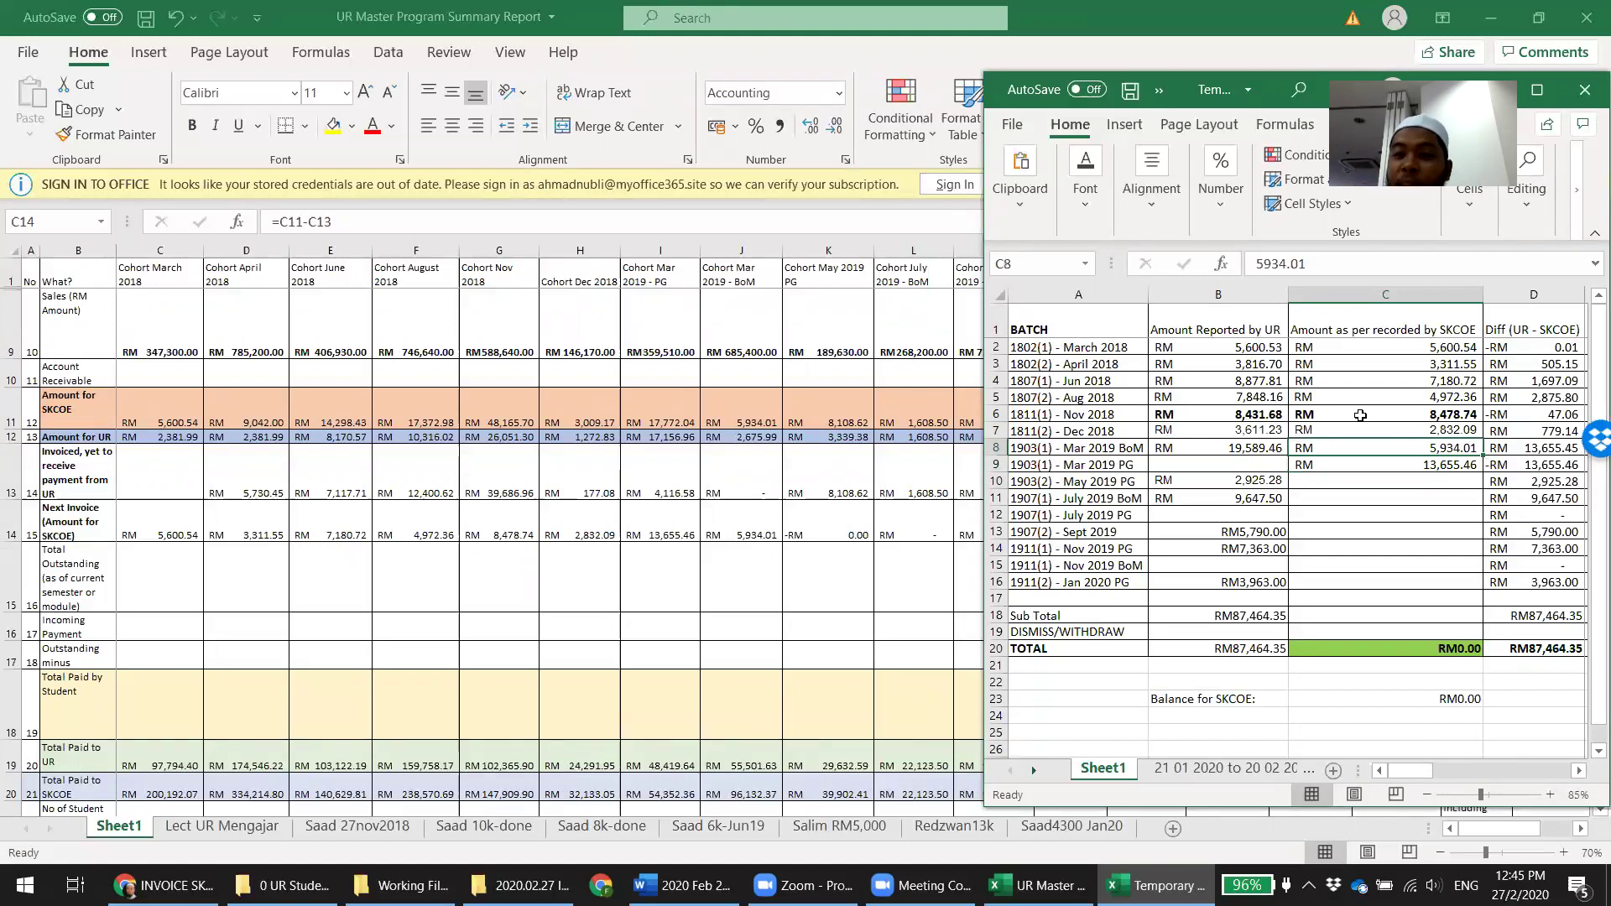
key("Left")
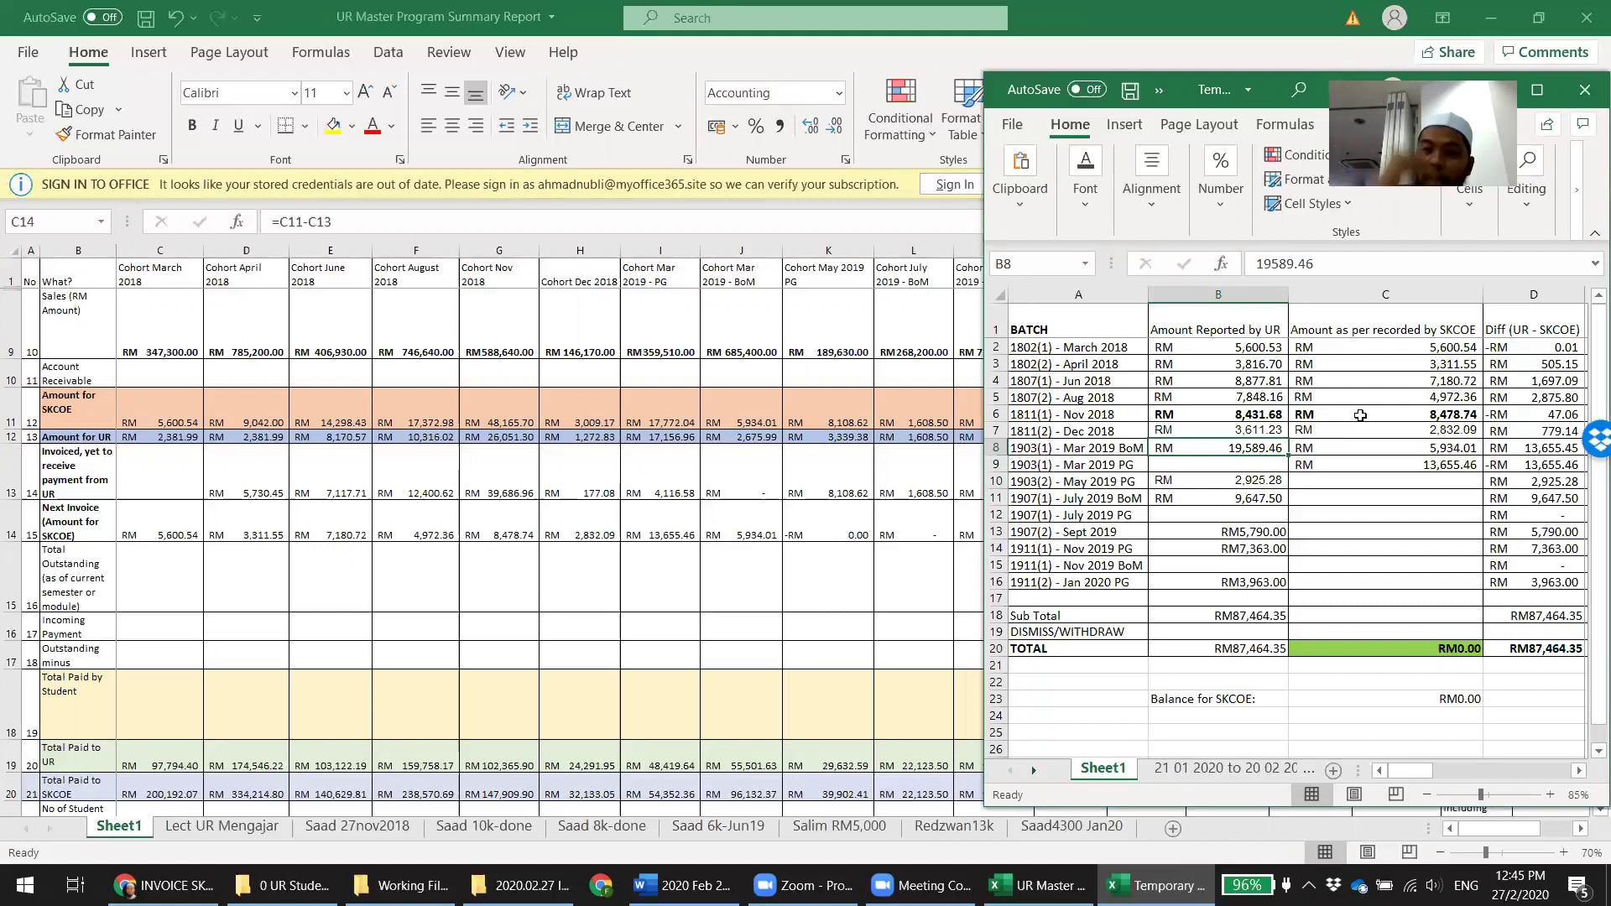
Record 0 as the May 2019 PG SKCOE amount
key("Down")
key("Down")
key("Right")
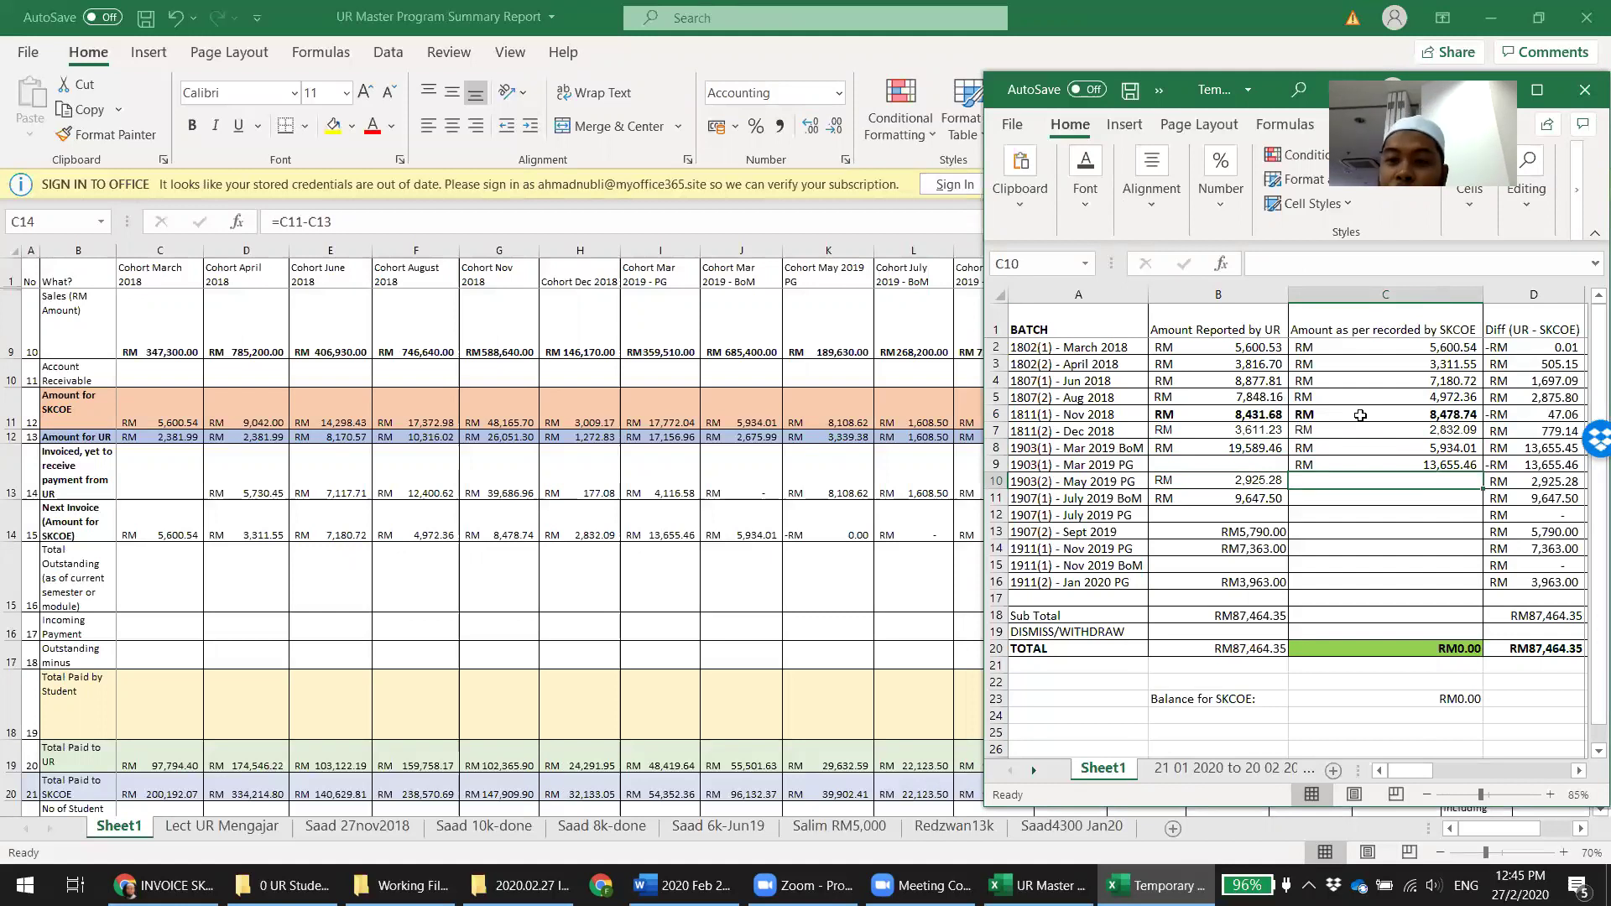
type("0")
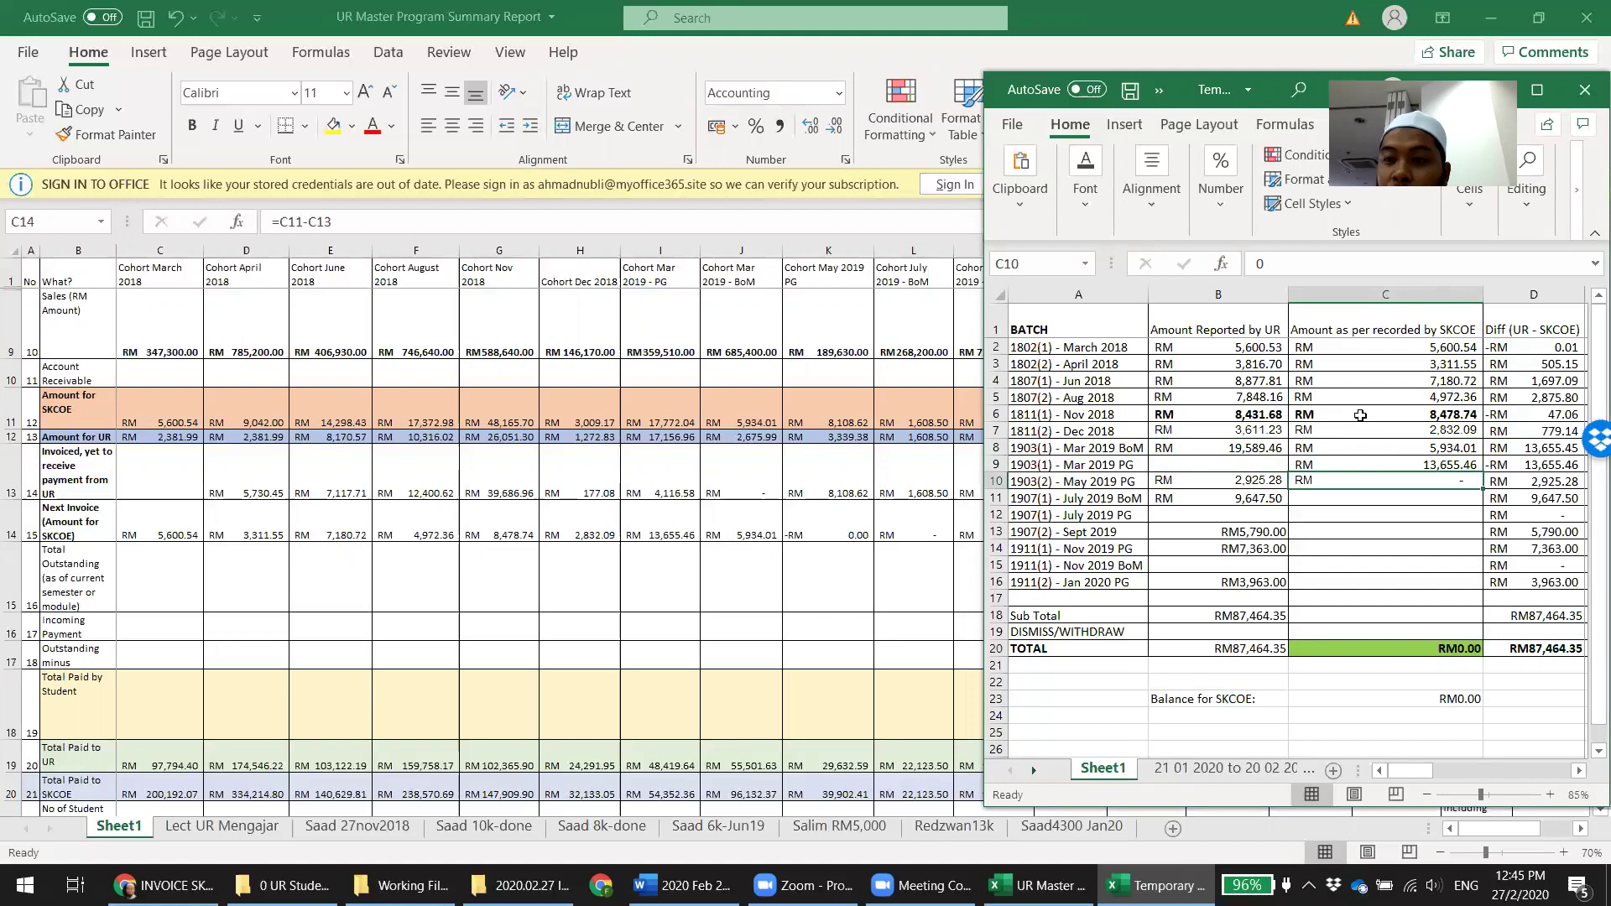
key("Tab")
key("Return")
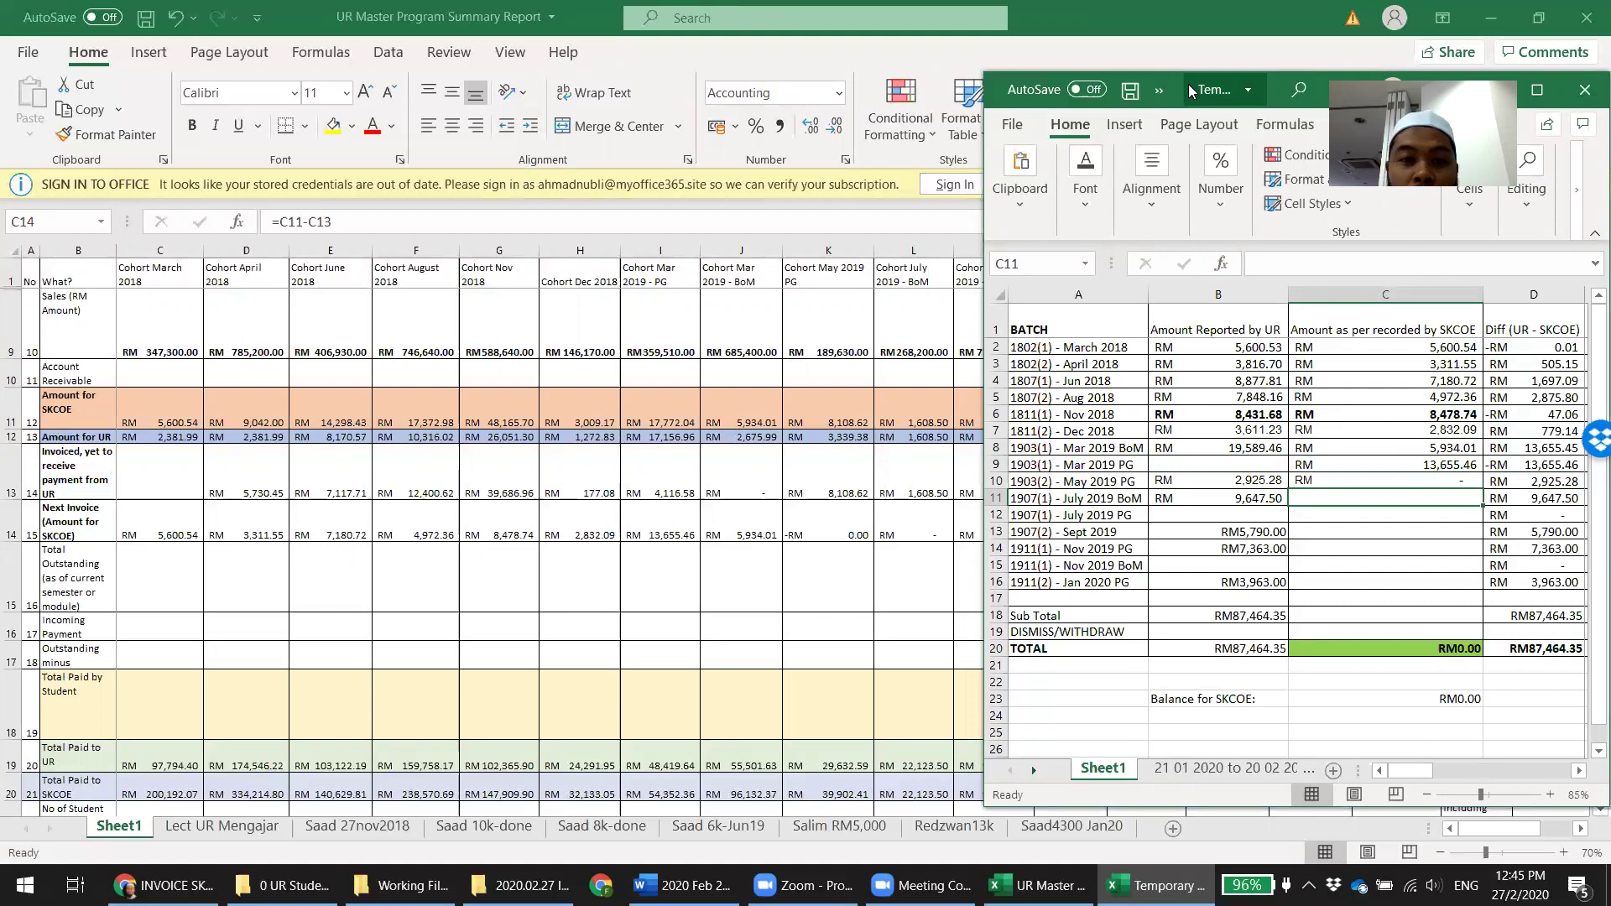
Enter 8,897.50 in C11 and copy it down to the July 2019 PG cell C12
left_click_drag(1188, 84, 333, 83)
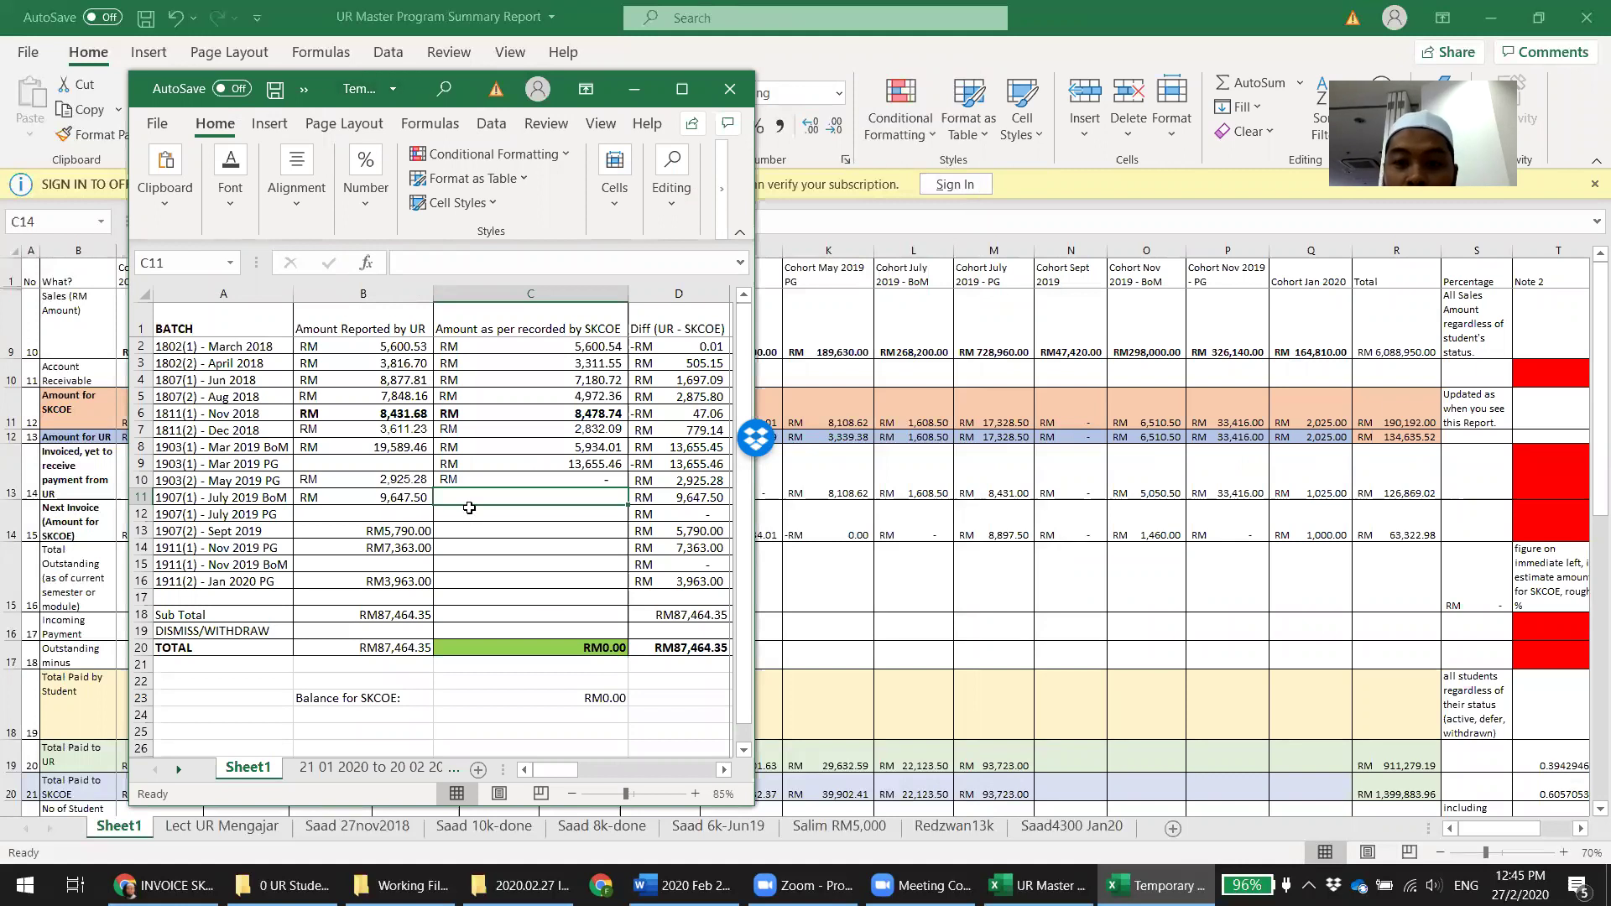
type("88")
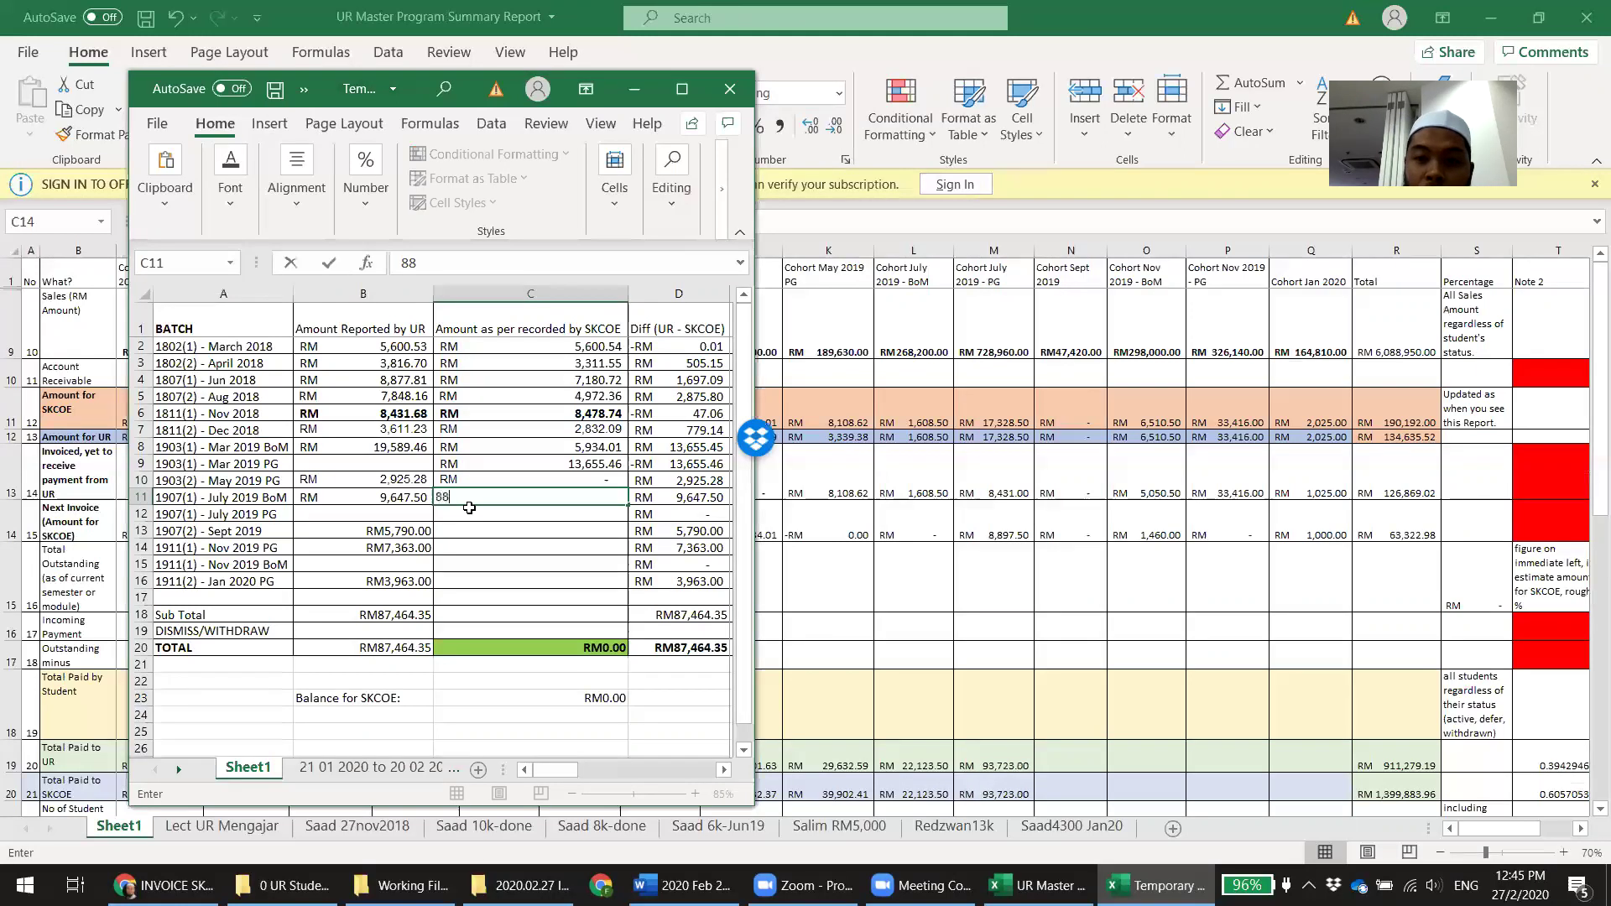
type("97.5")
key("Return")
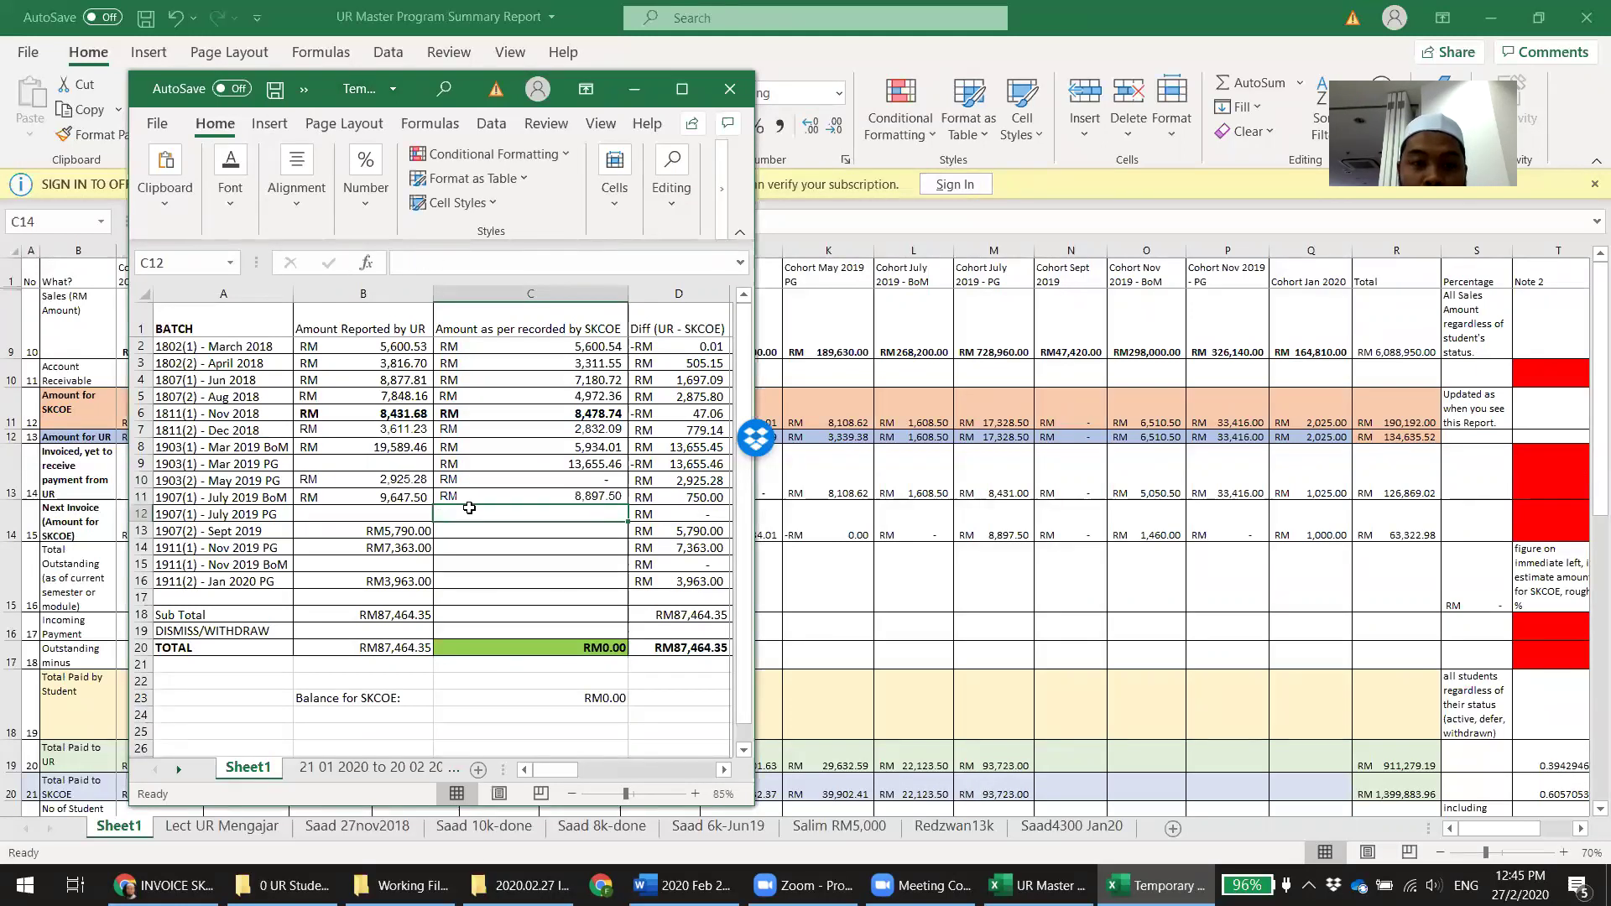
key("Up")
key("ctrl+c")
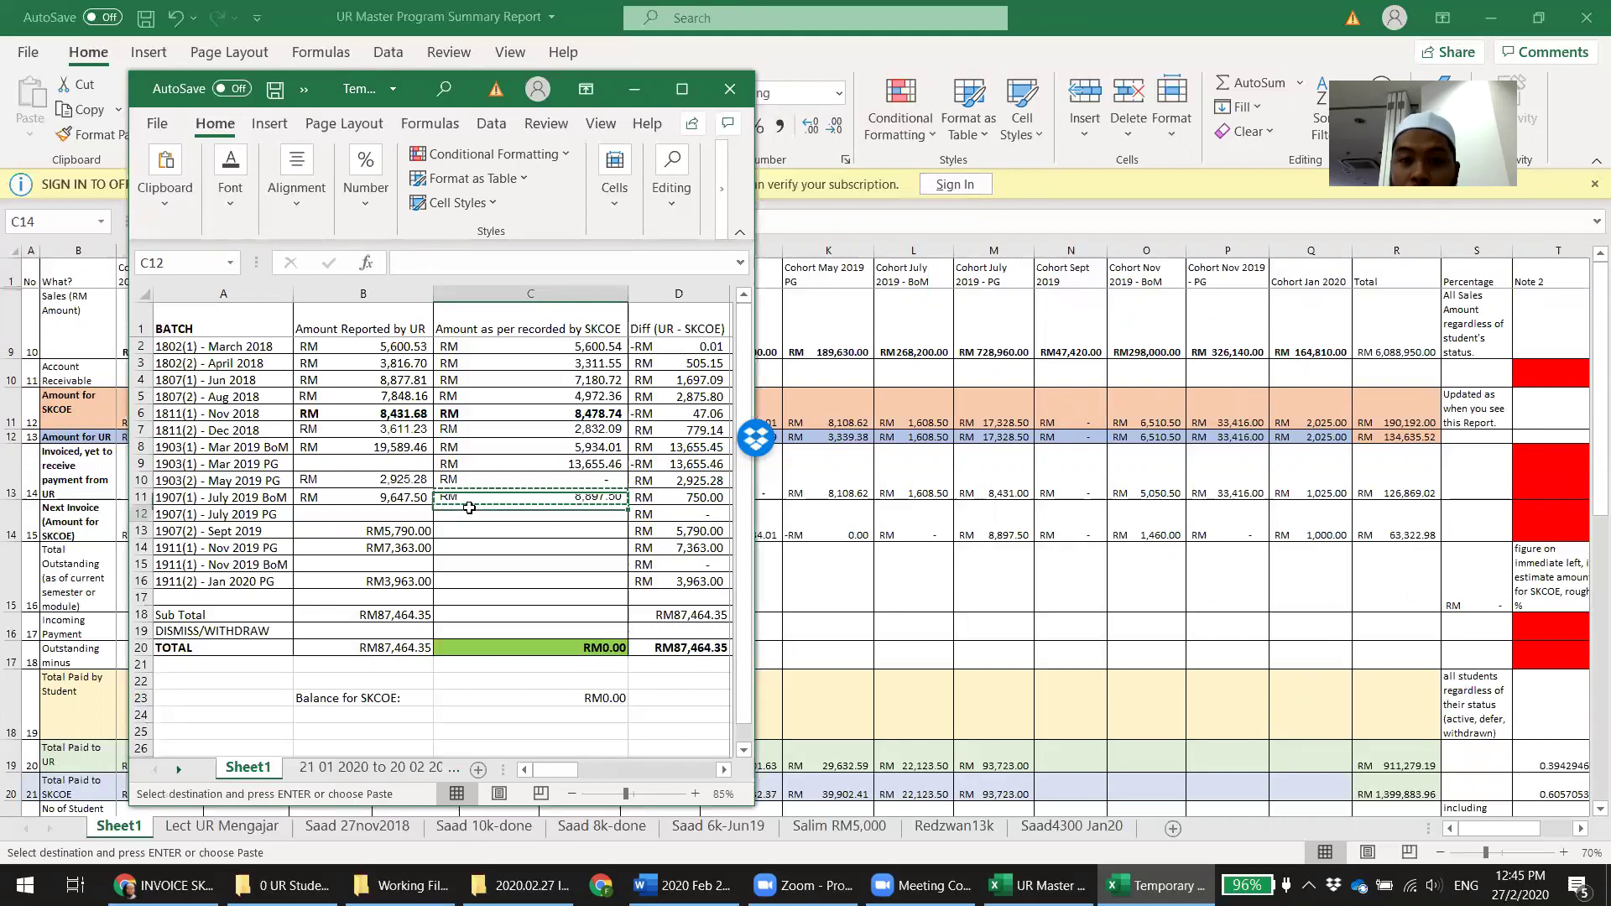
key("ctrl+v")
key("Up")
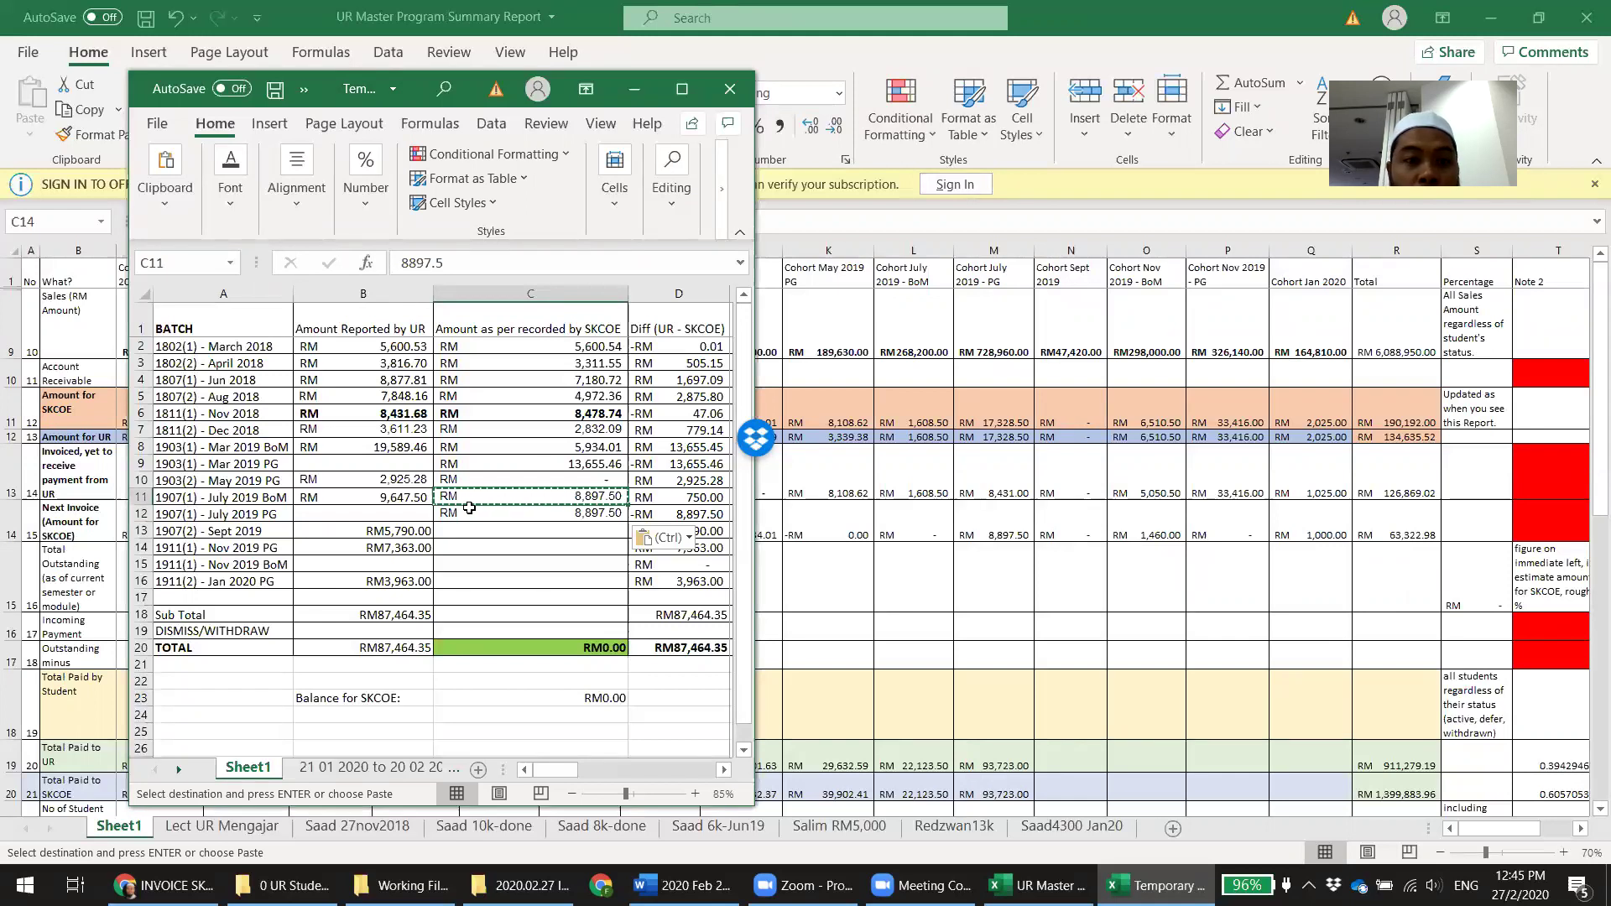
Set the July 2019 BoM and Sept 2019 SKCOE amounts to 0
type("0")
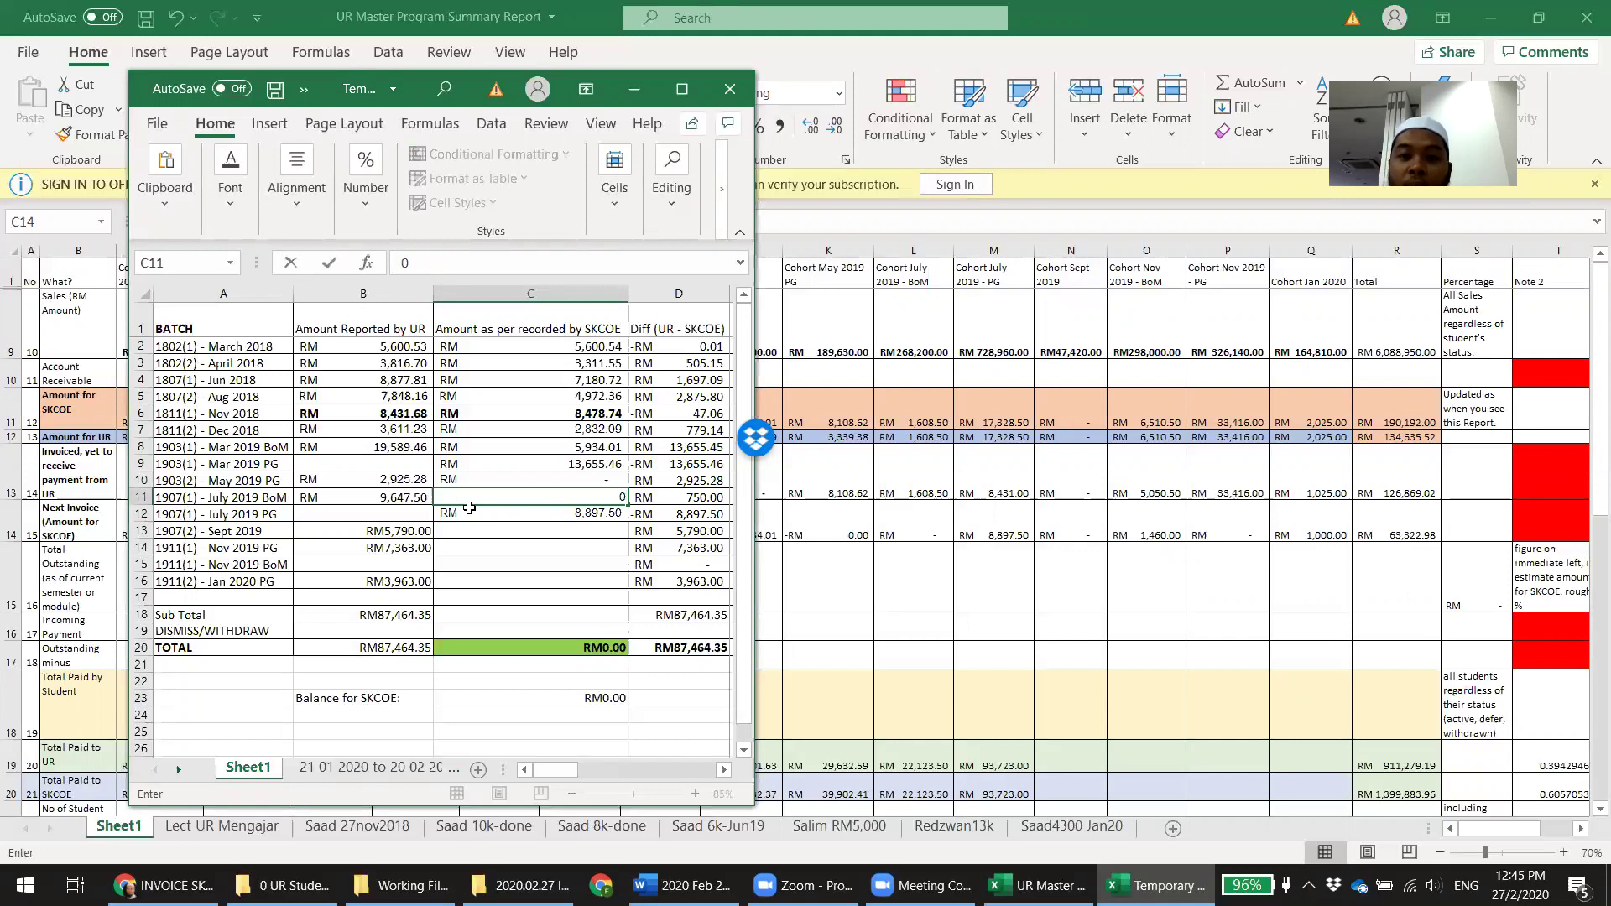
key("Return")
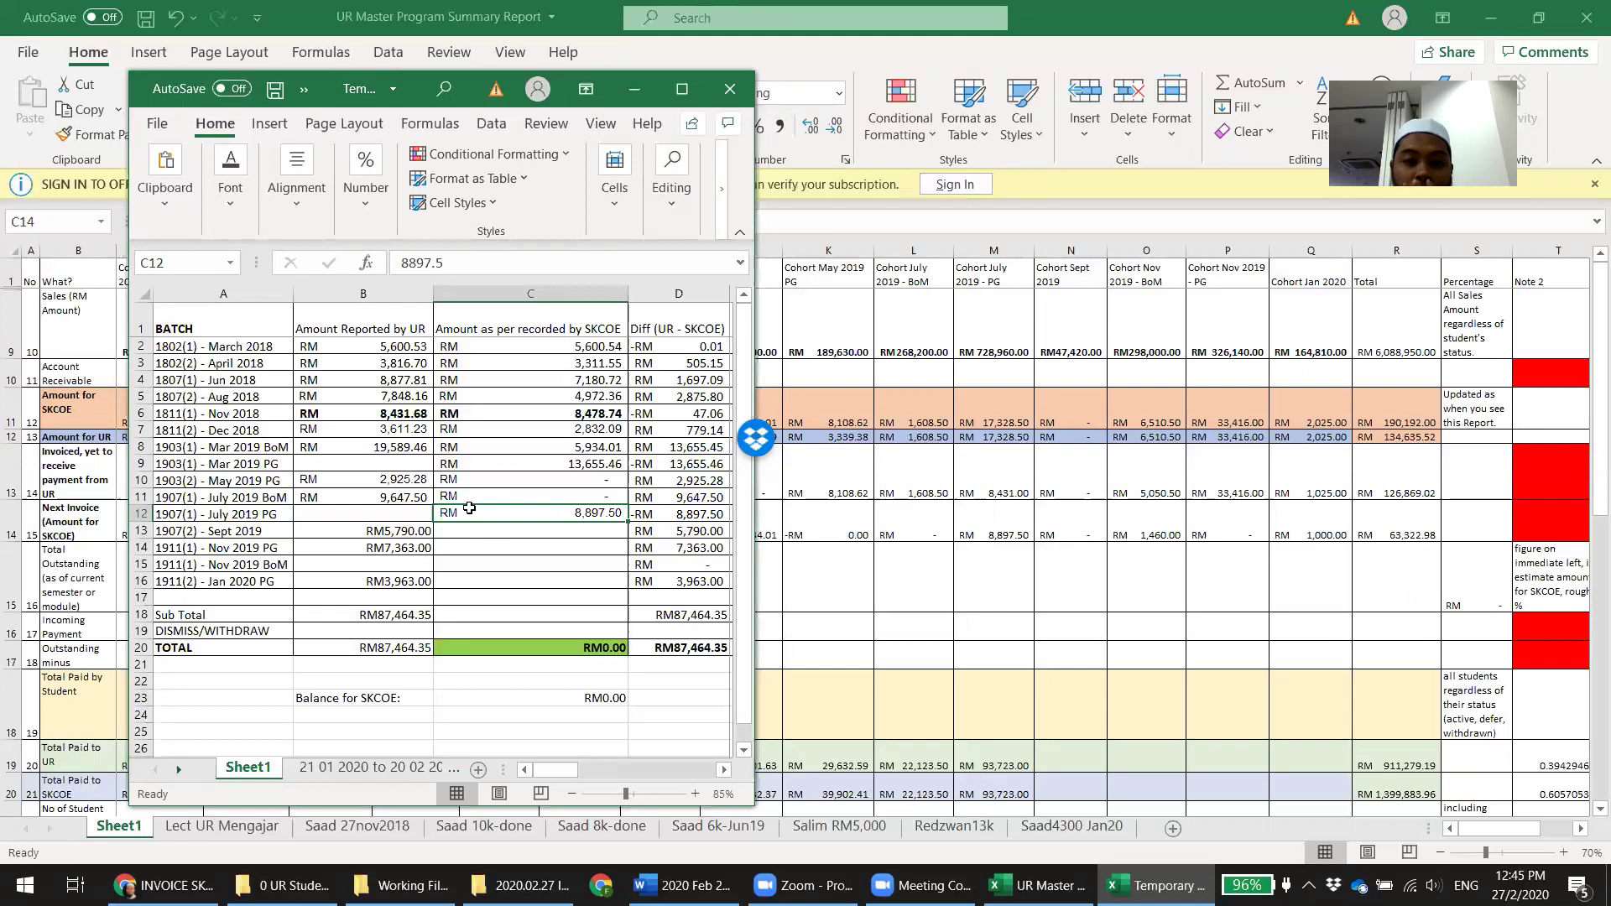
key("Return")
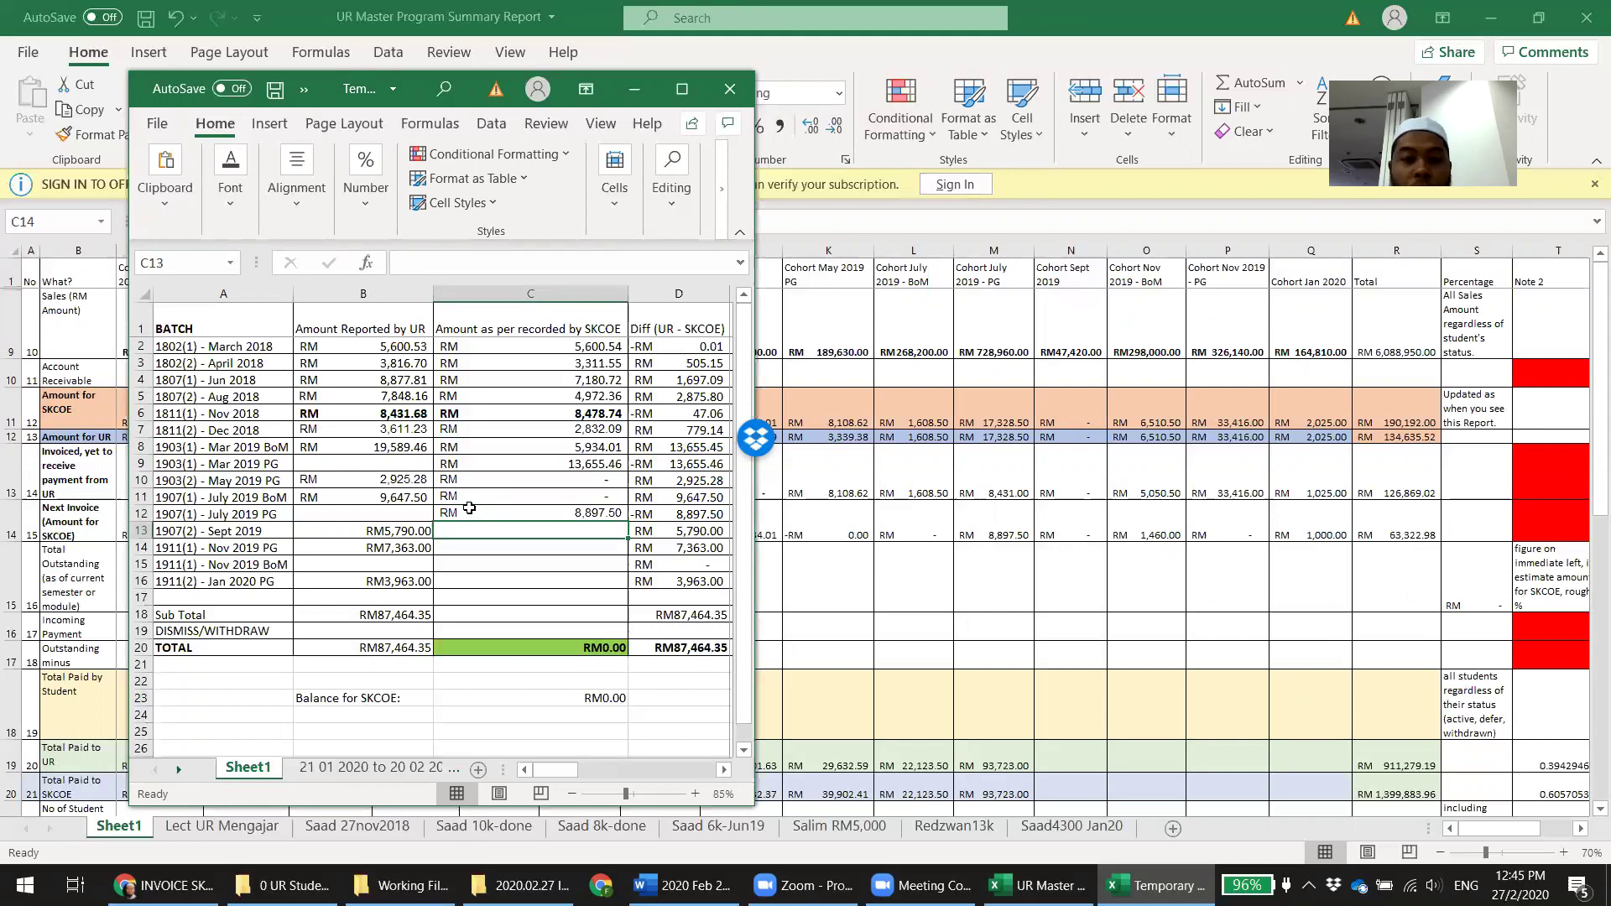
type("0")
key("Return")
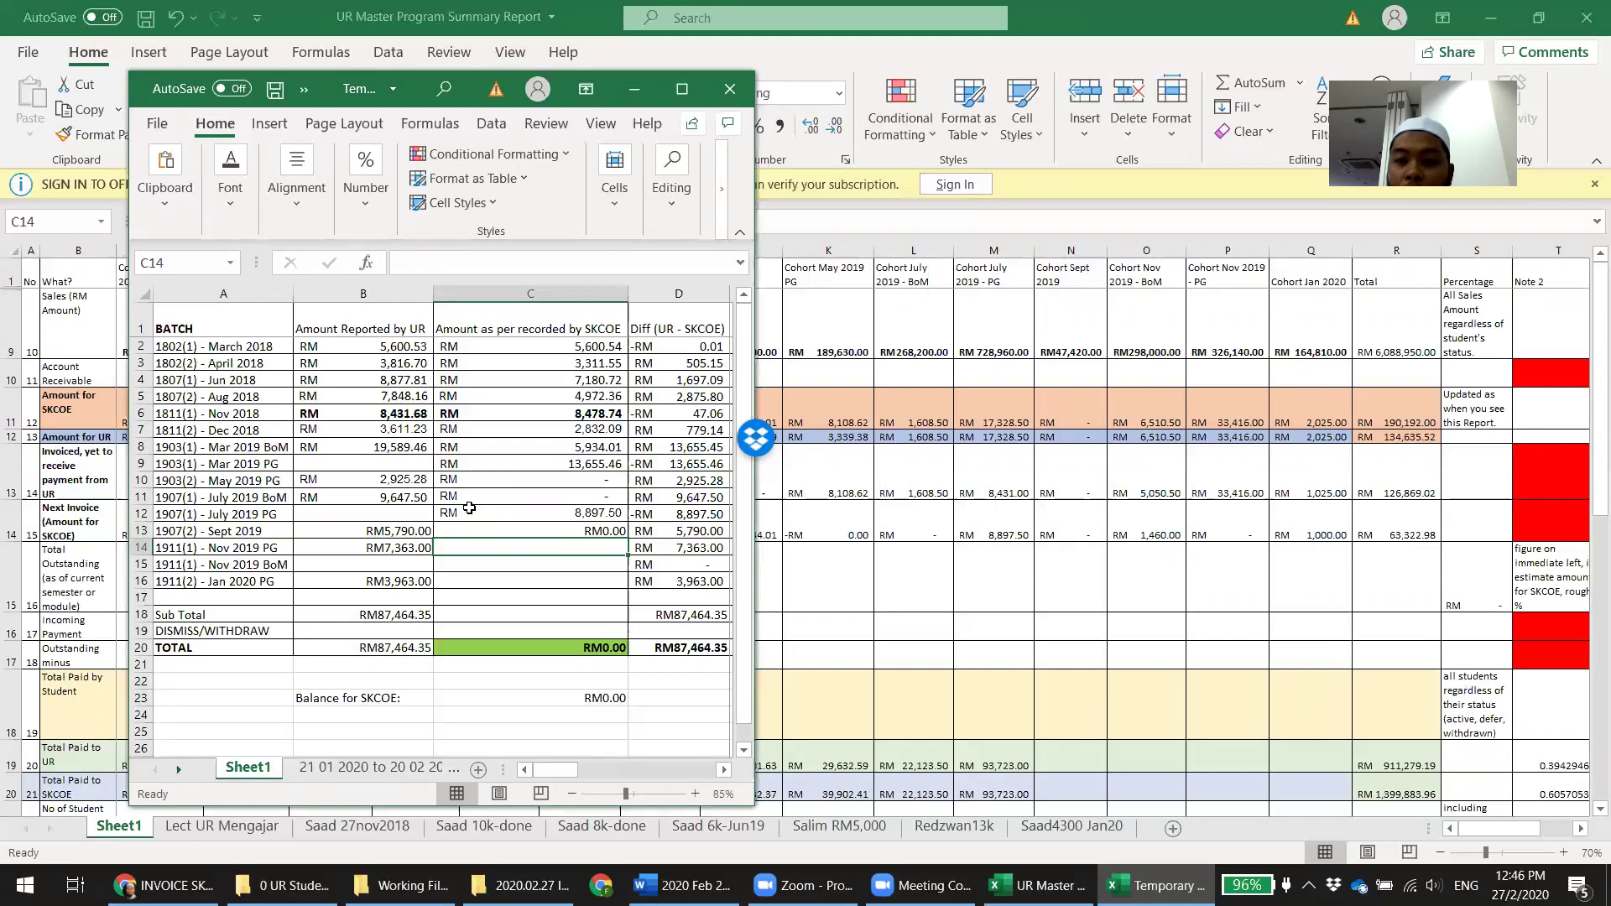
key("Return")
Enter 1,460 for Nov 2019 BoM, 0 for Nov 2019 PG and 1,000 for Jan 2020 PG
type("1460.")
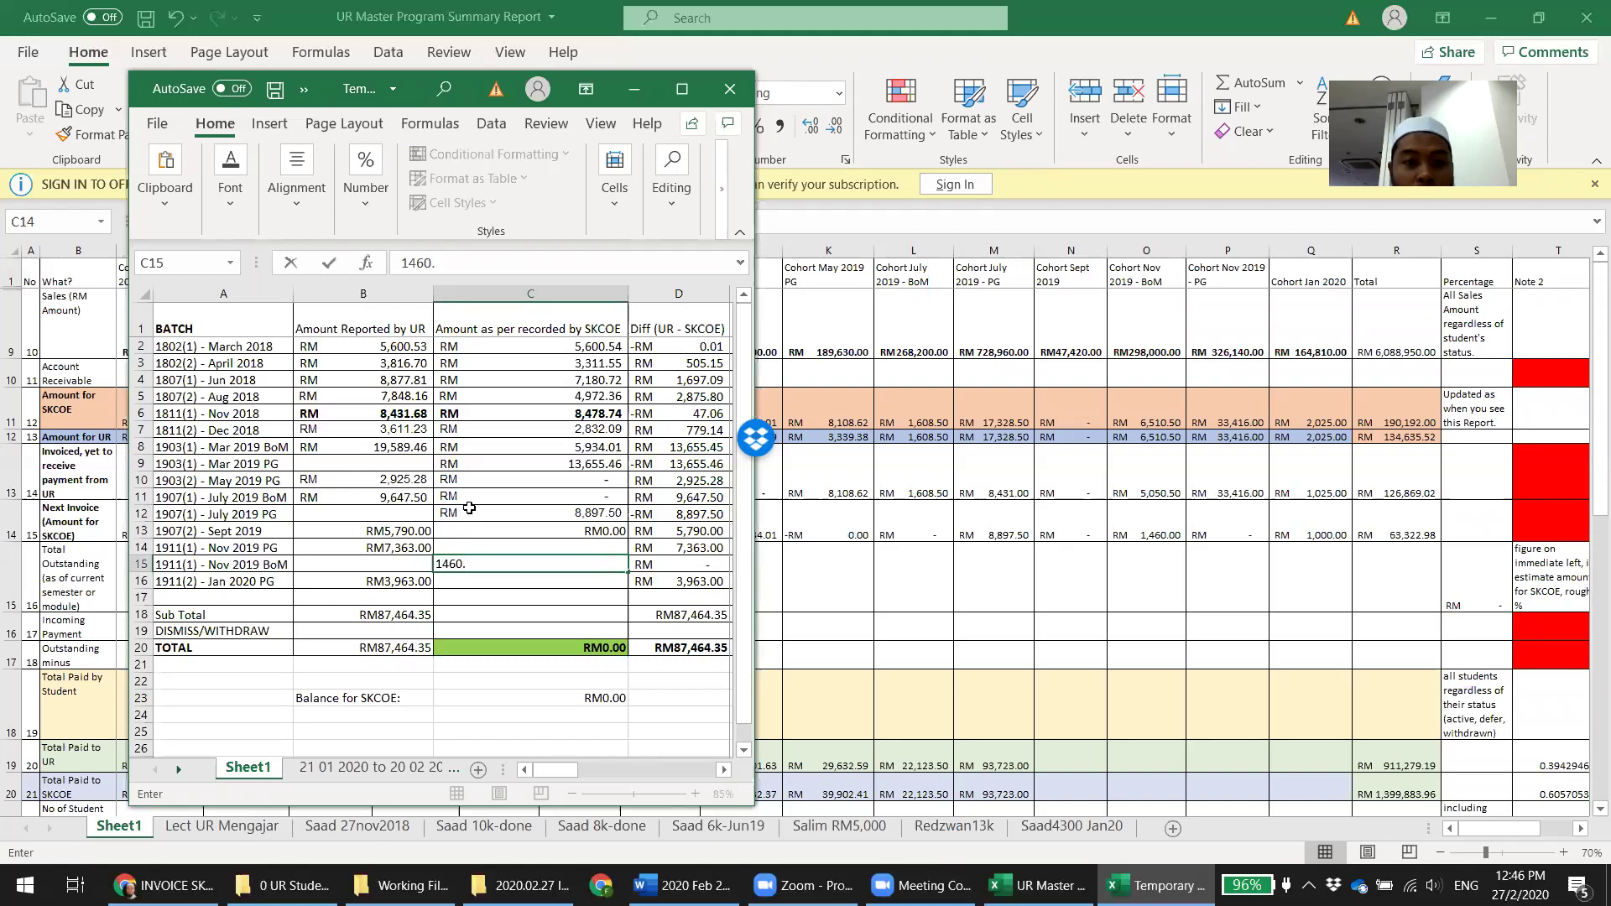
key("BackSpace")
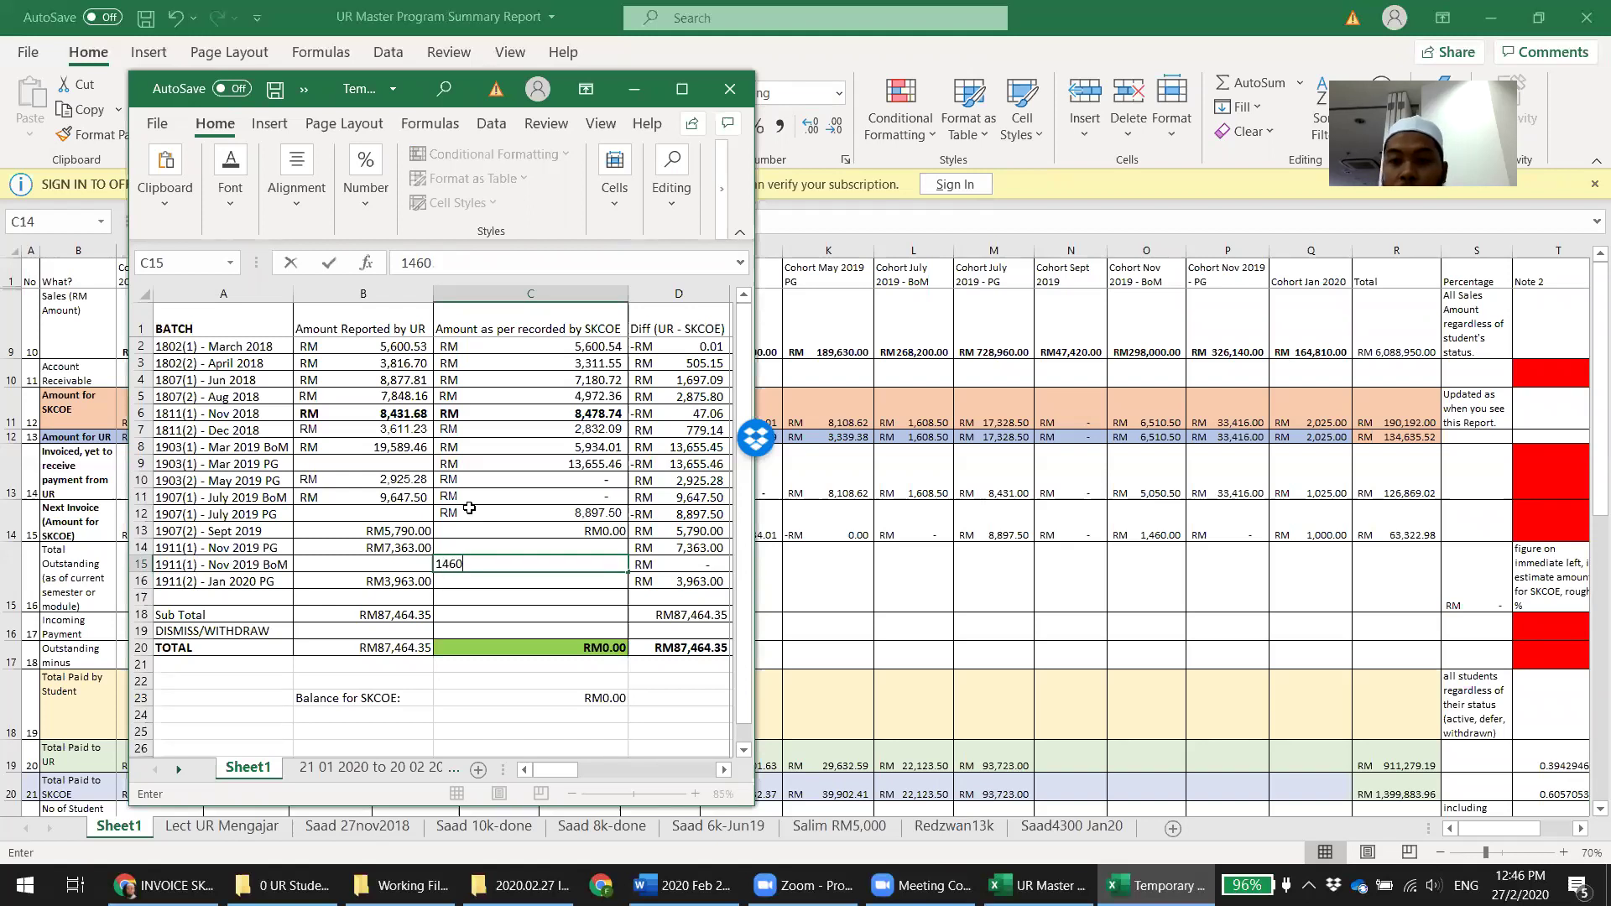
key("Up")
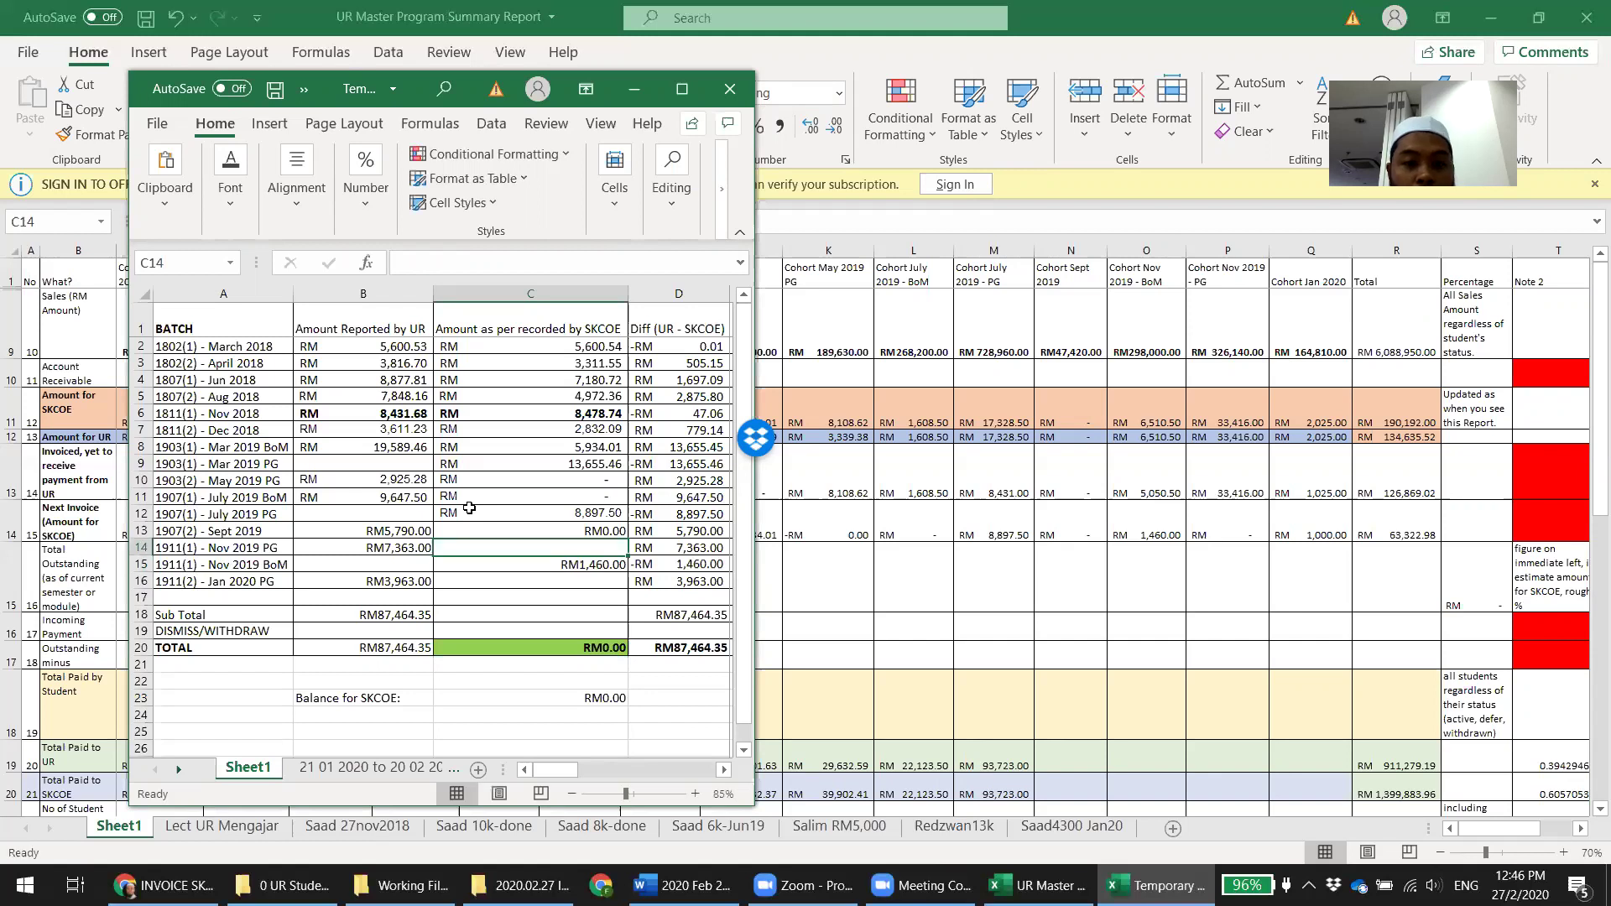
type("0")
key("Return")
key("Down")
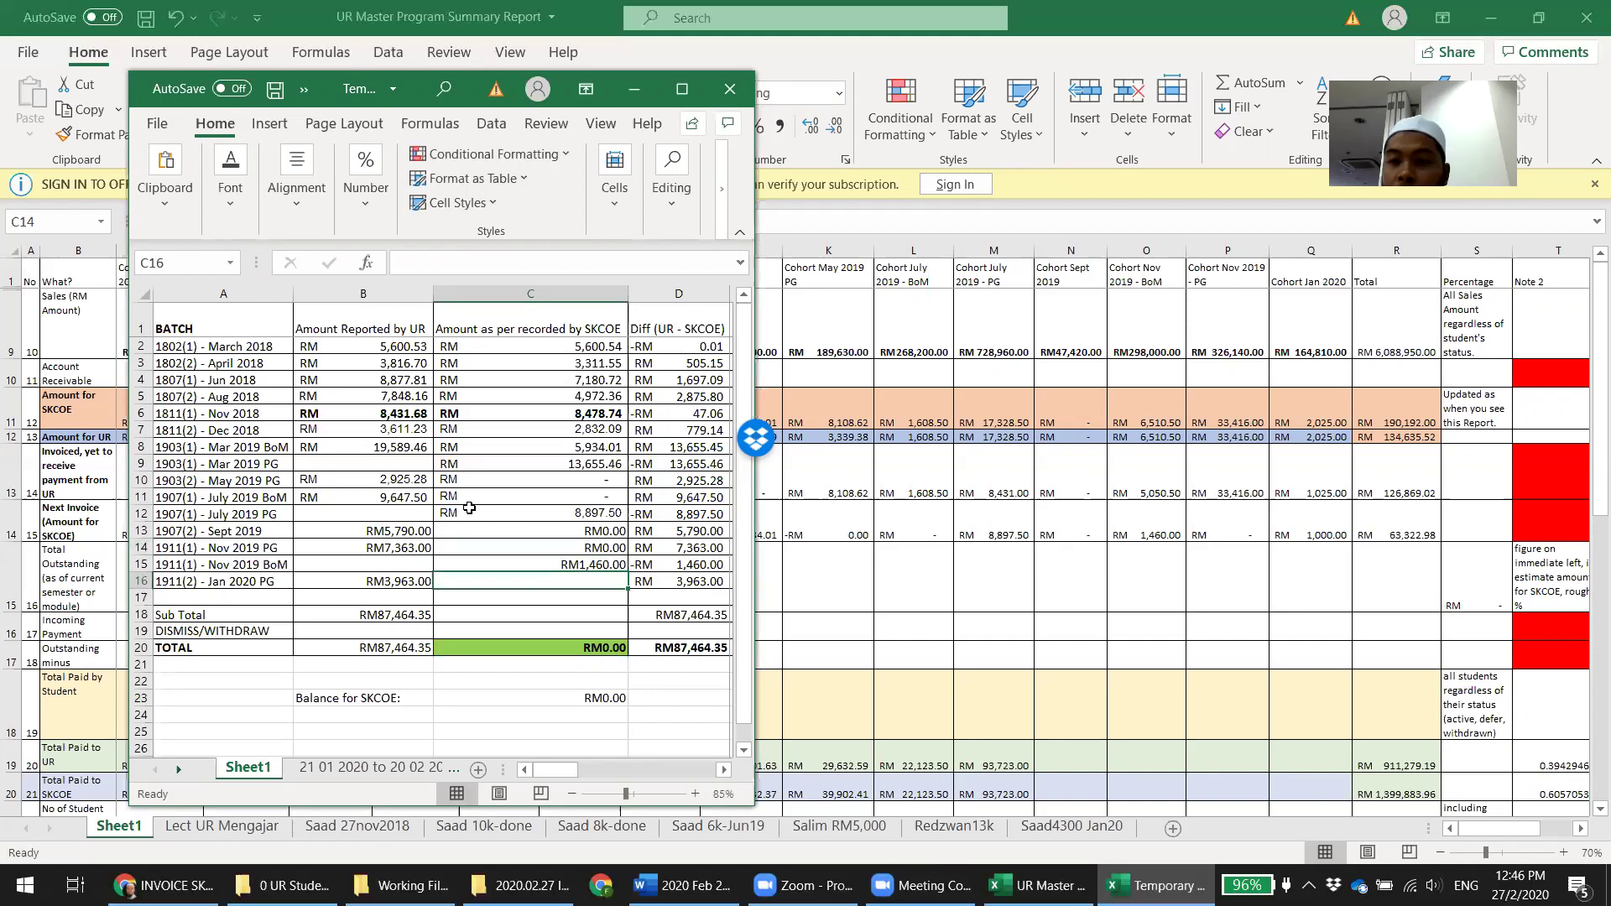
type("1000")
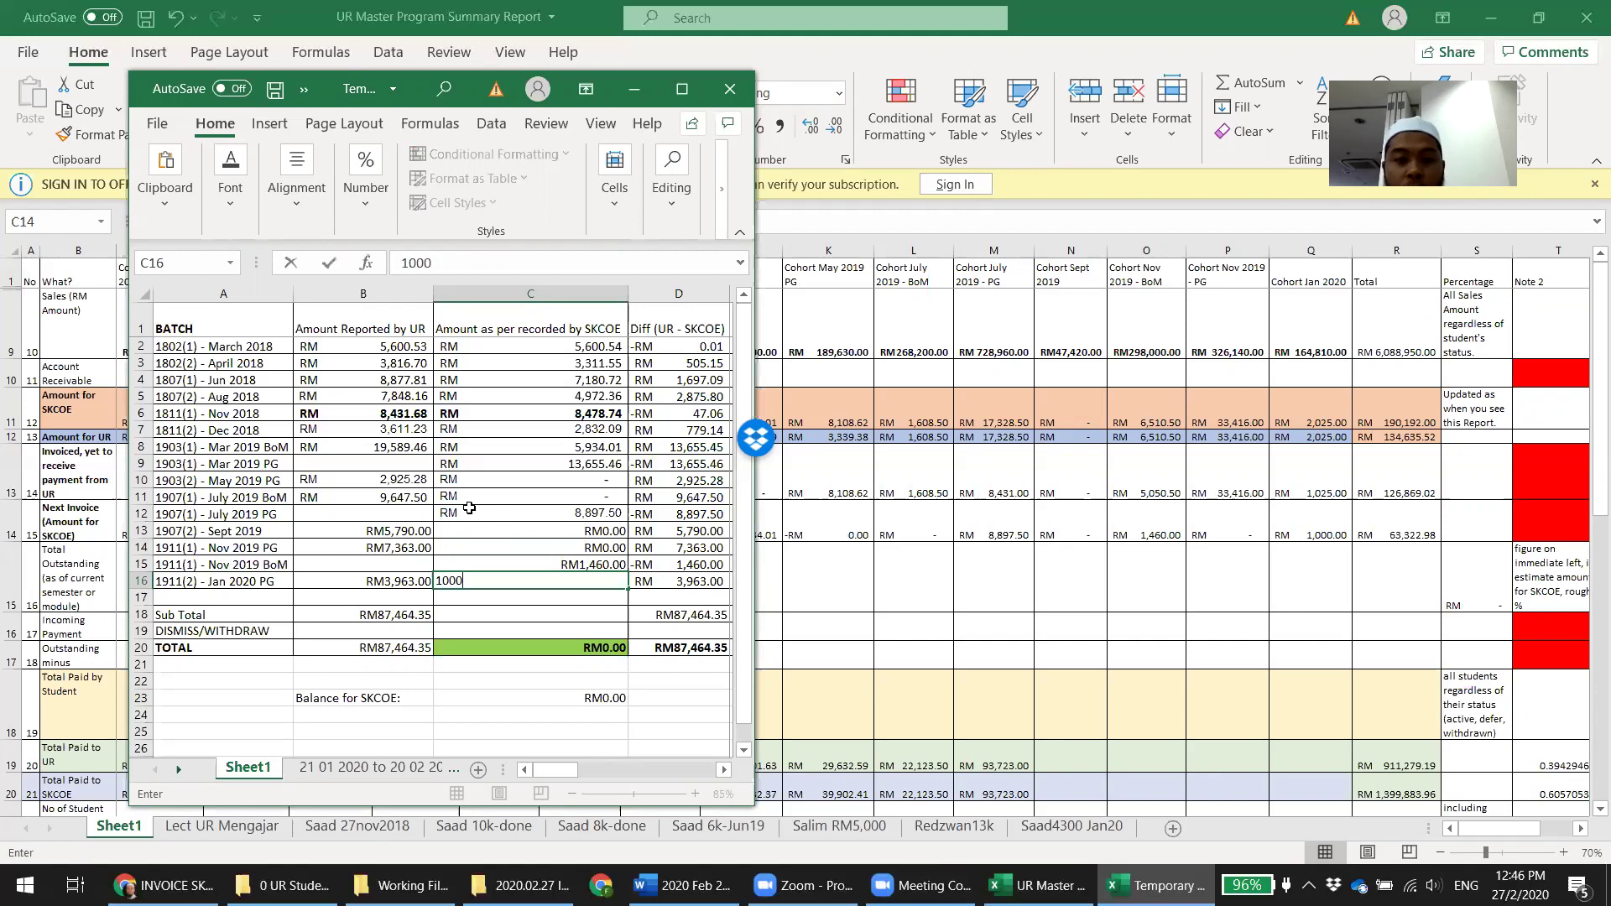
key("Return")
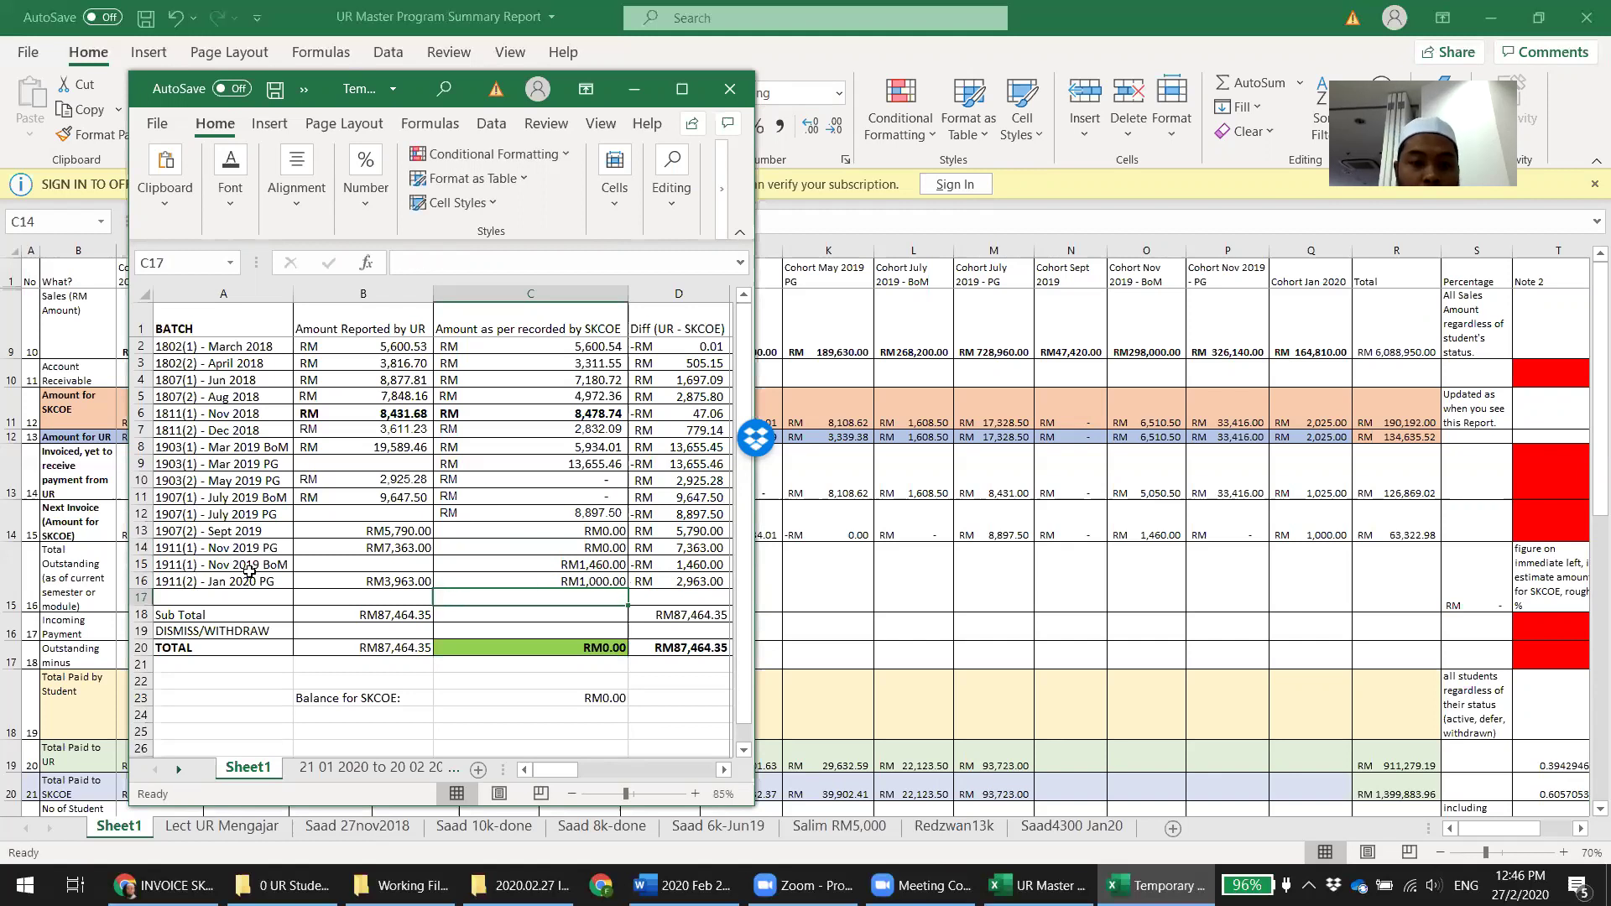
left_click(424, 621)
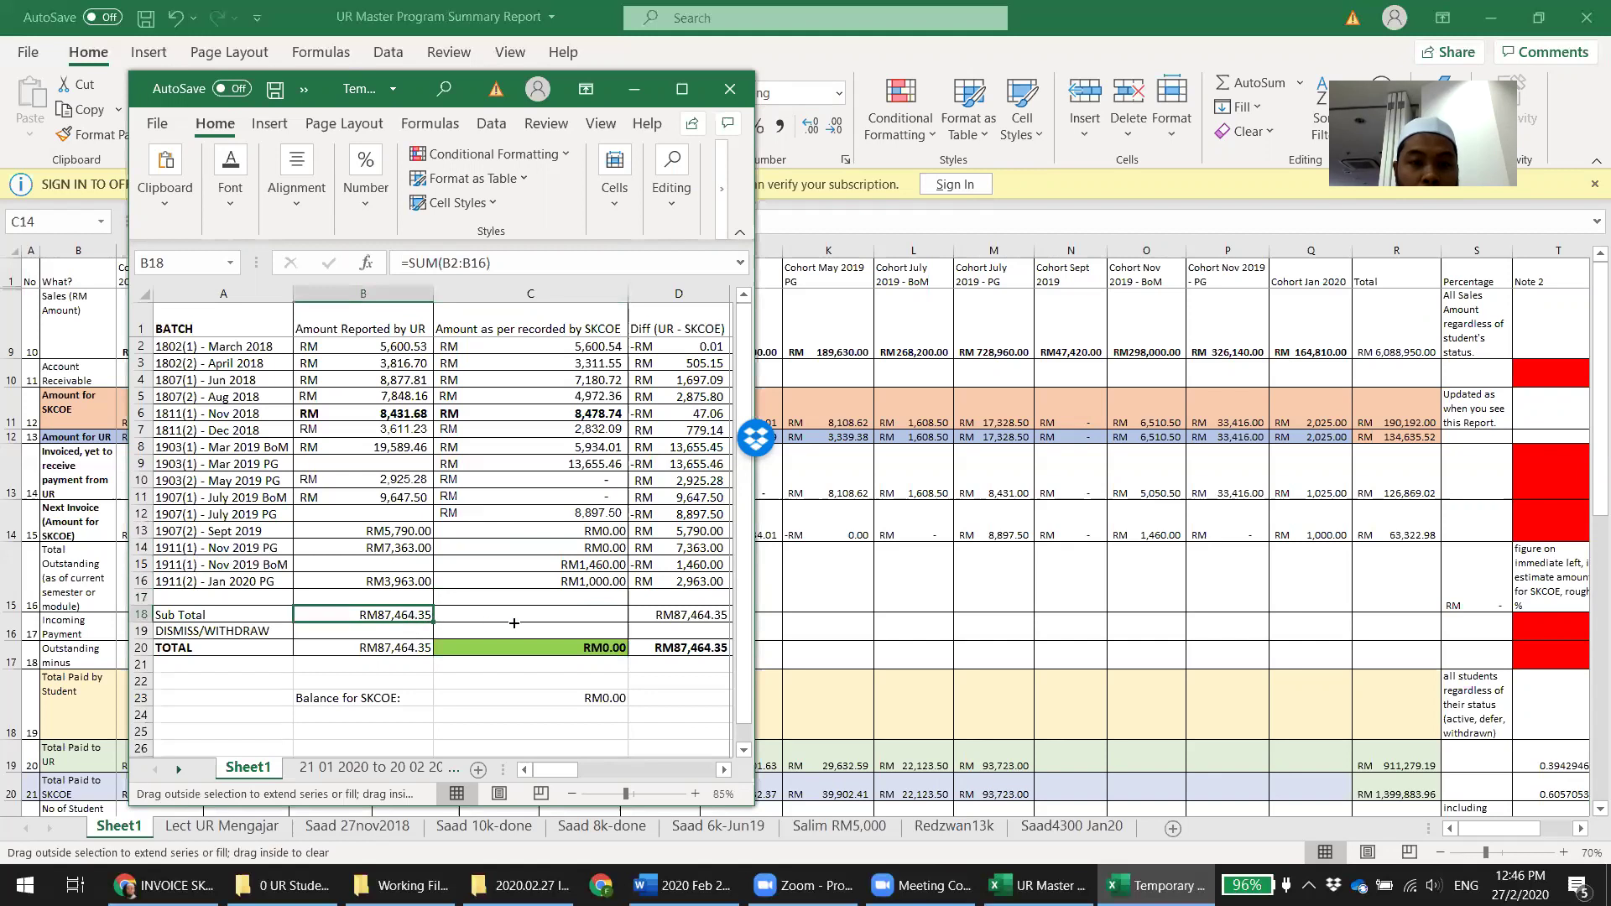
Fill the B18 Sub Total formula across to C18:D18 and verify the SKCOE subtotal
left_click_drag(433, 626, 709, 615)
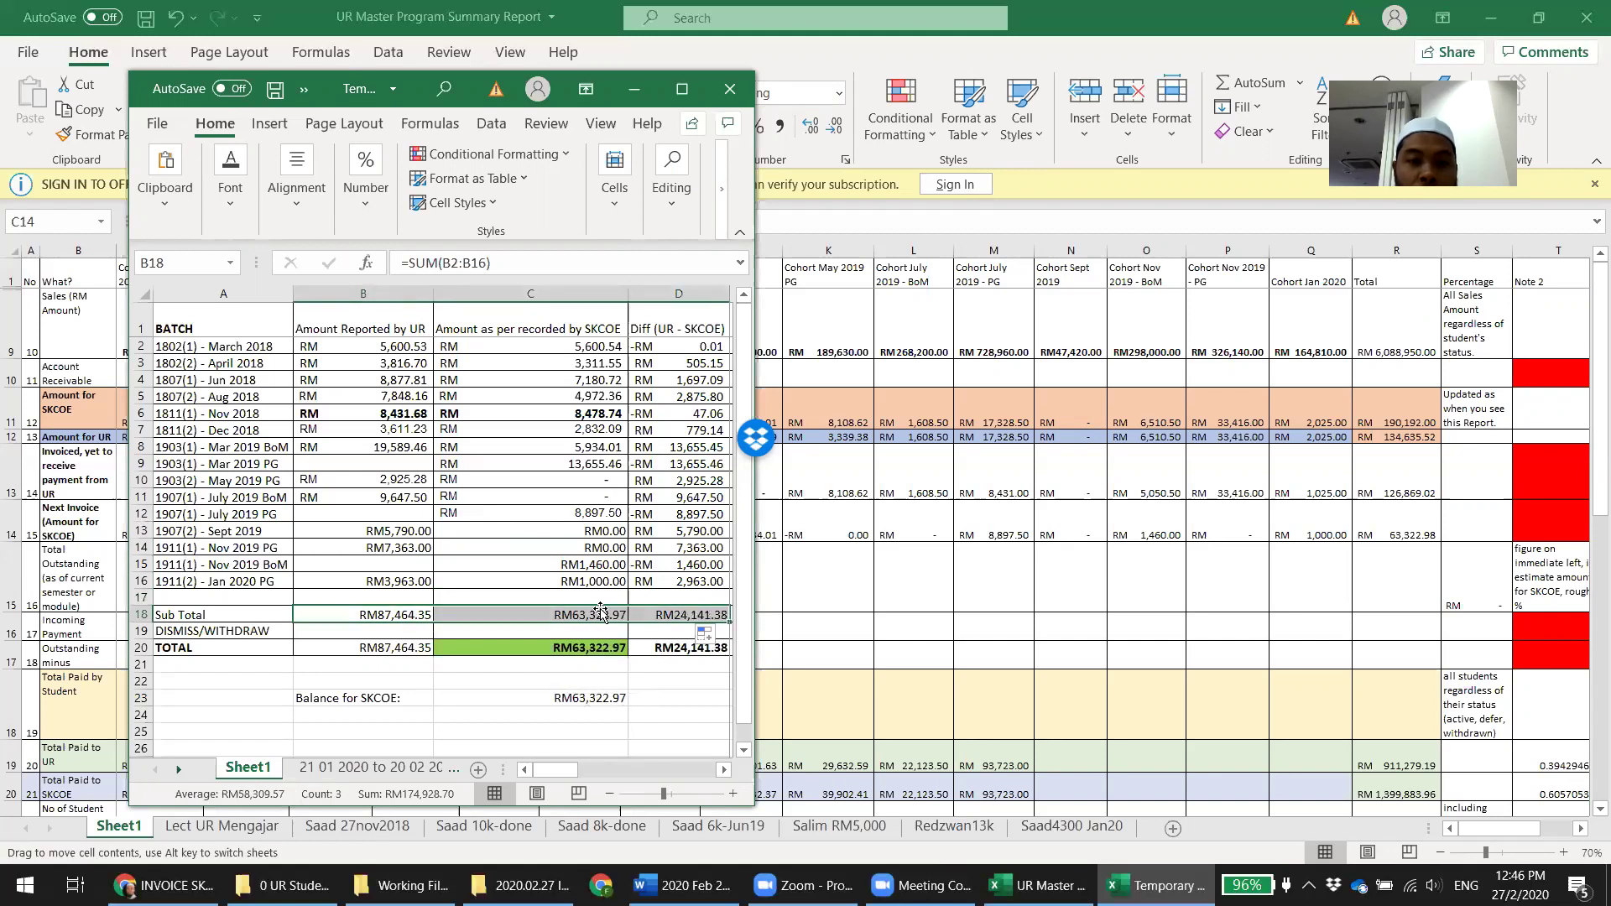
left_click(613, 615)
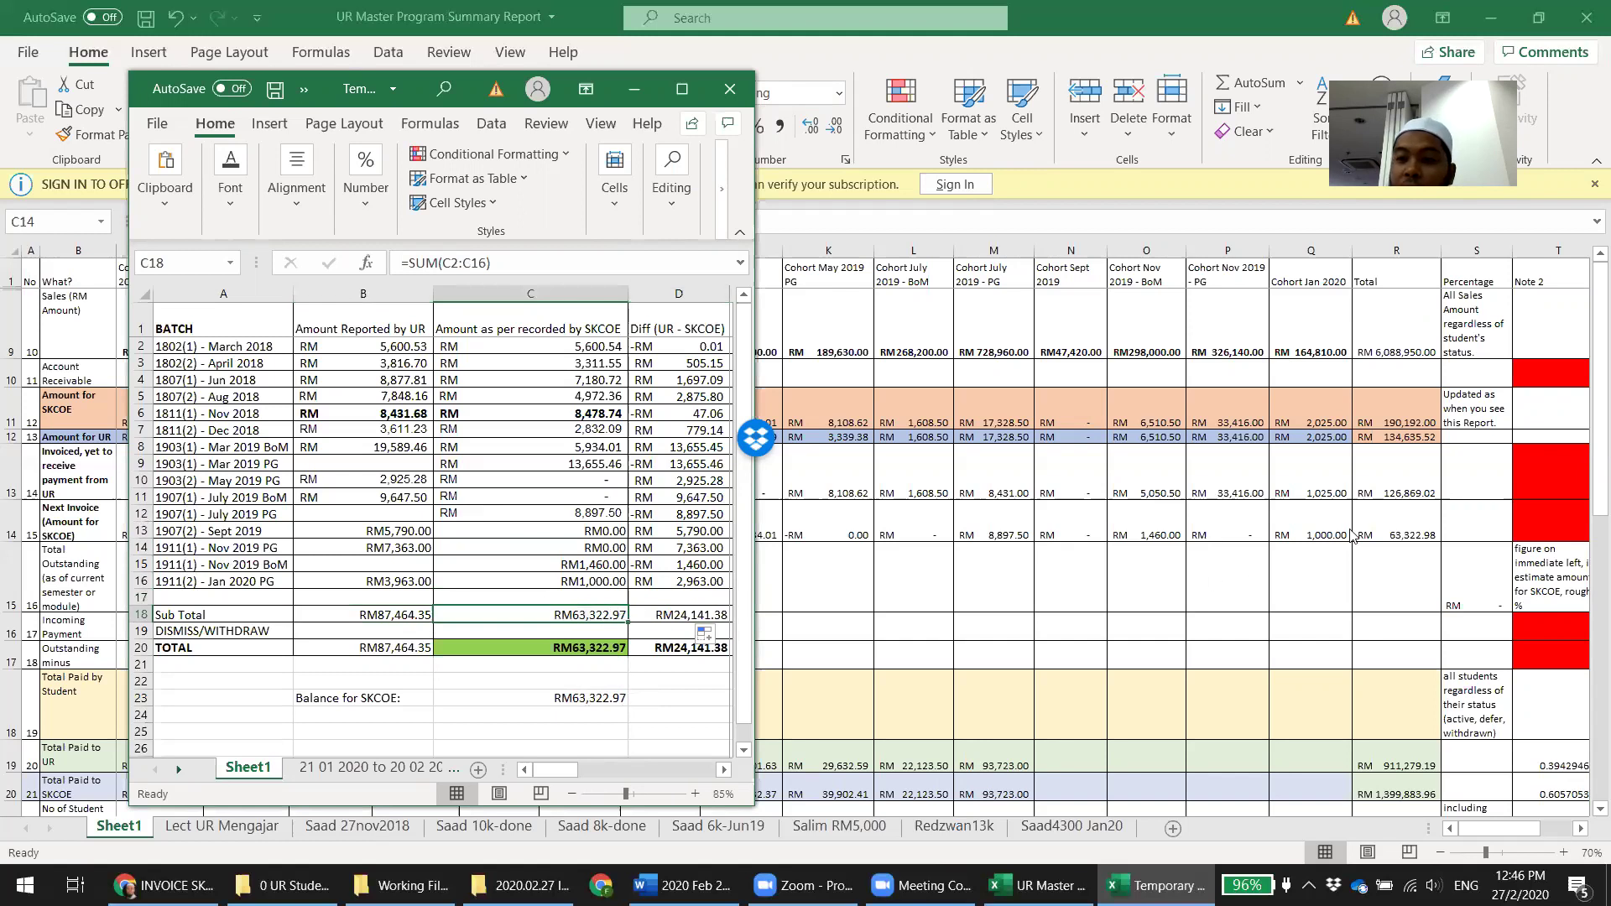
left_click(1411, 522)
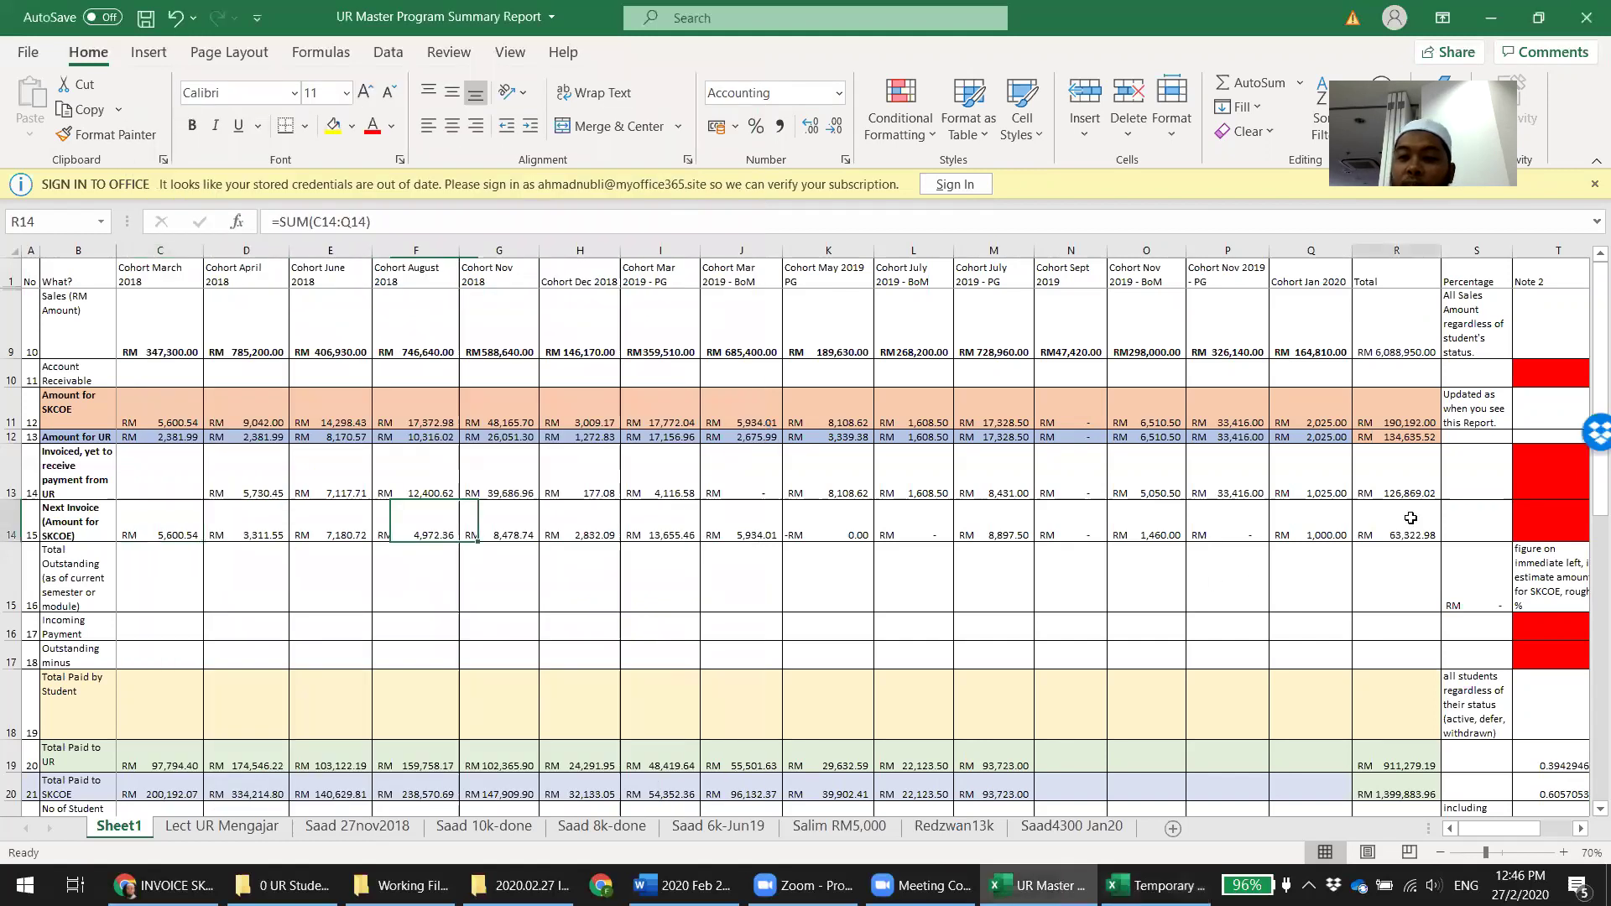
left_click(1163, 885)
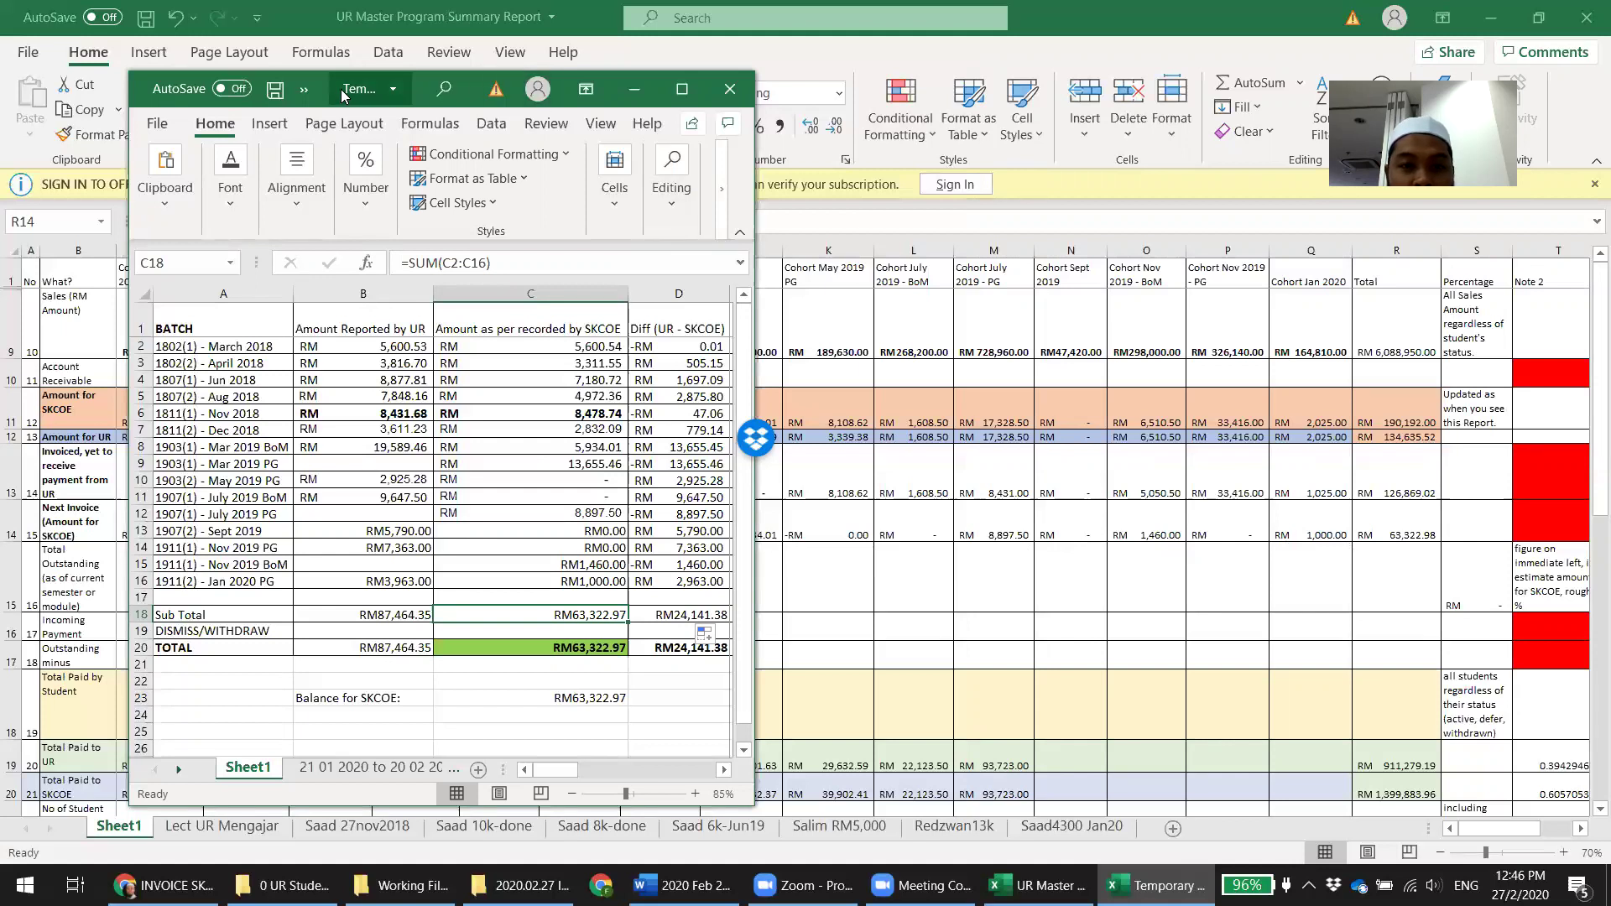
left_click_drag(342, 95, 272, 92)
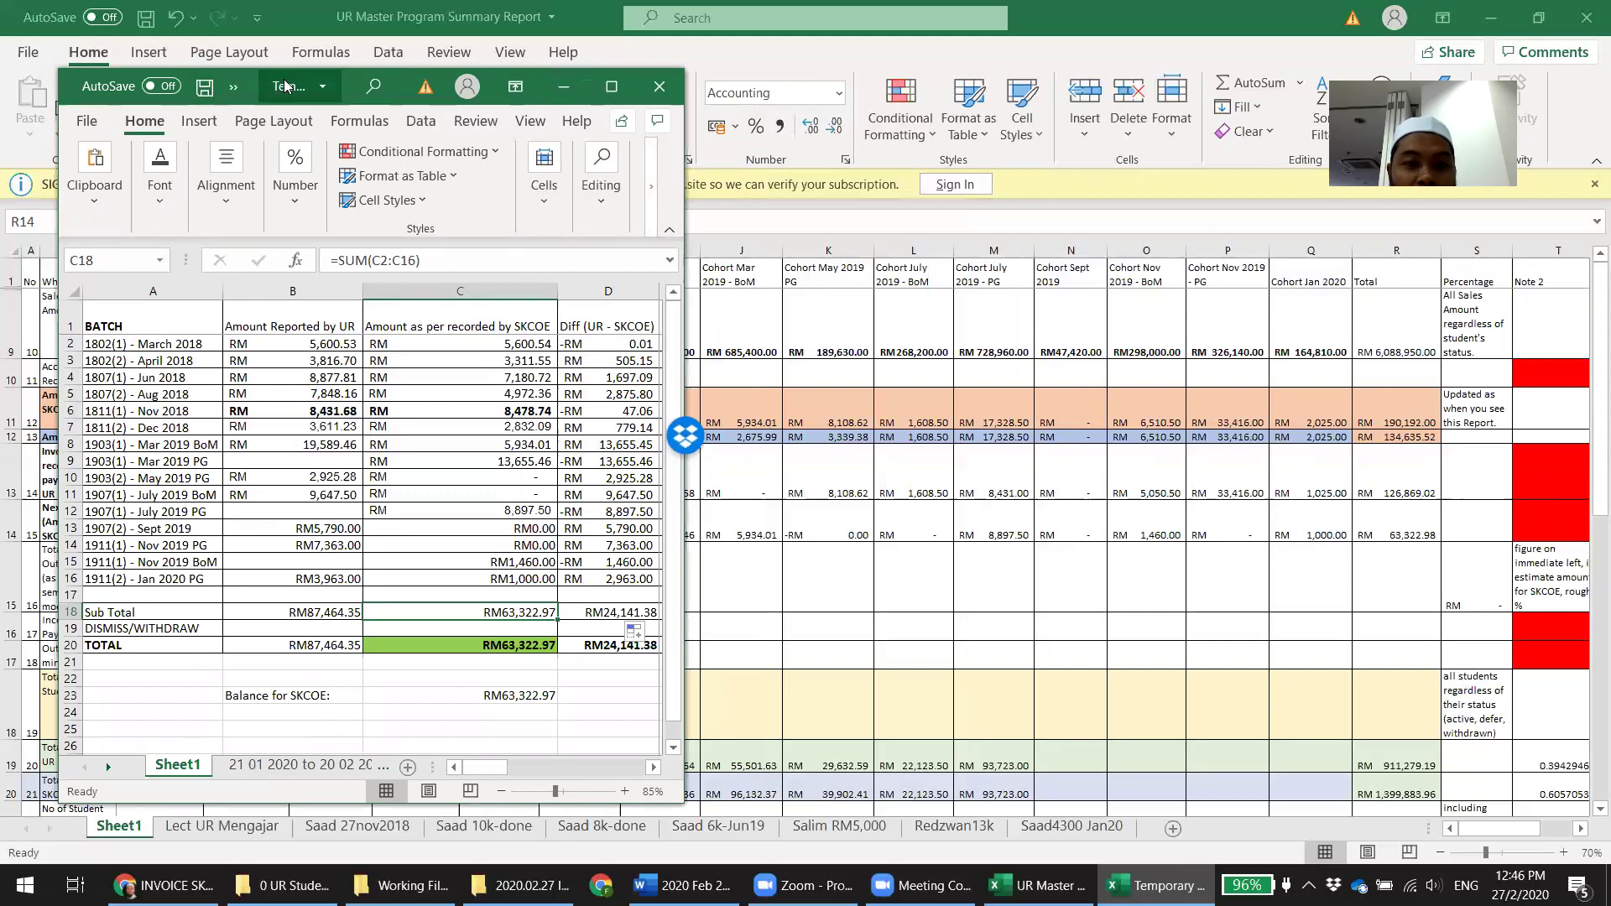
left_click_drag(286, 86, 1145, 89)
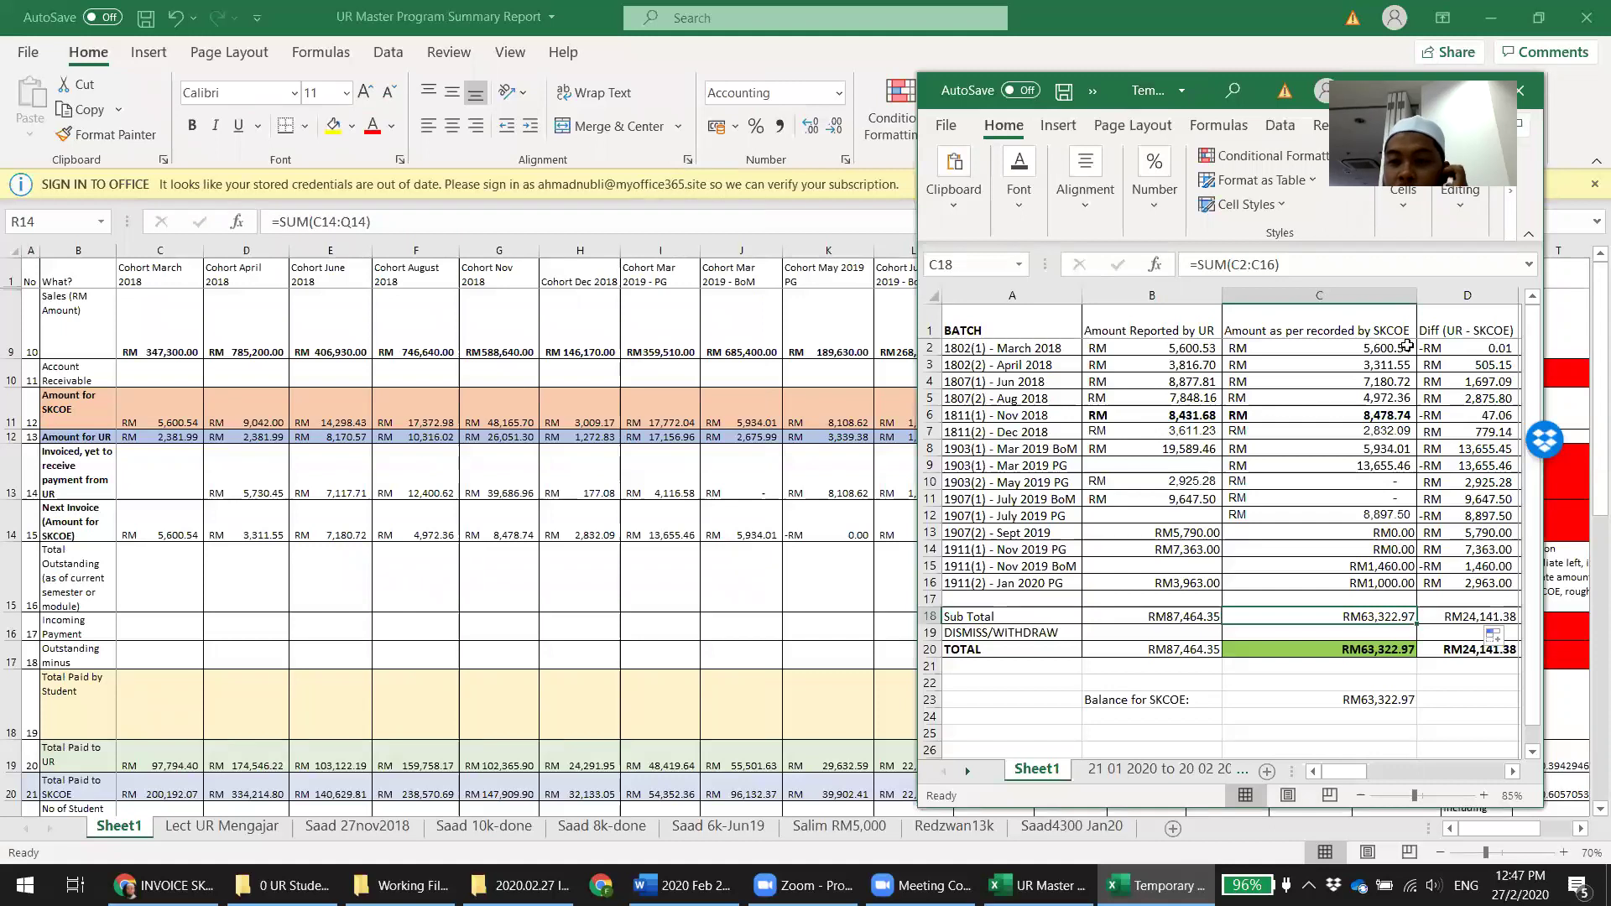
double_click(1400, 613)
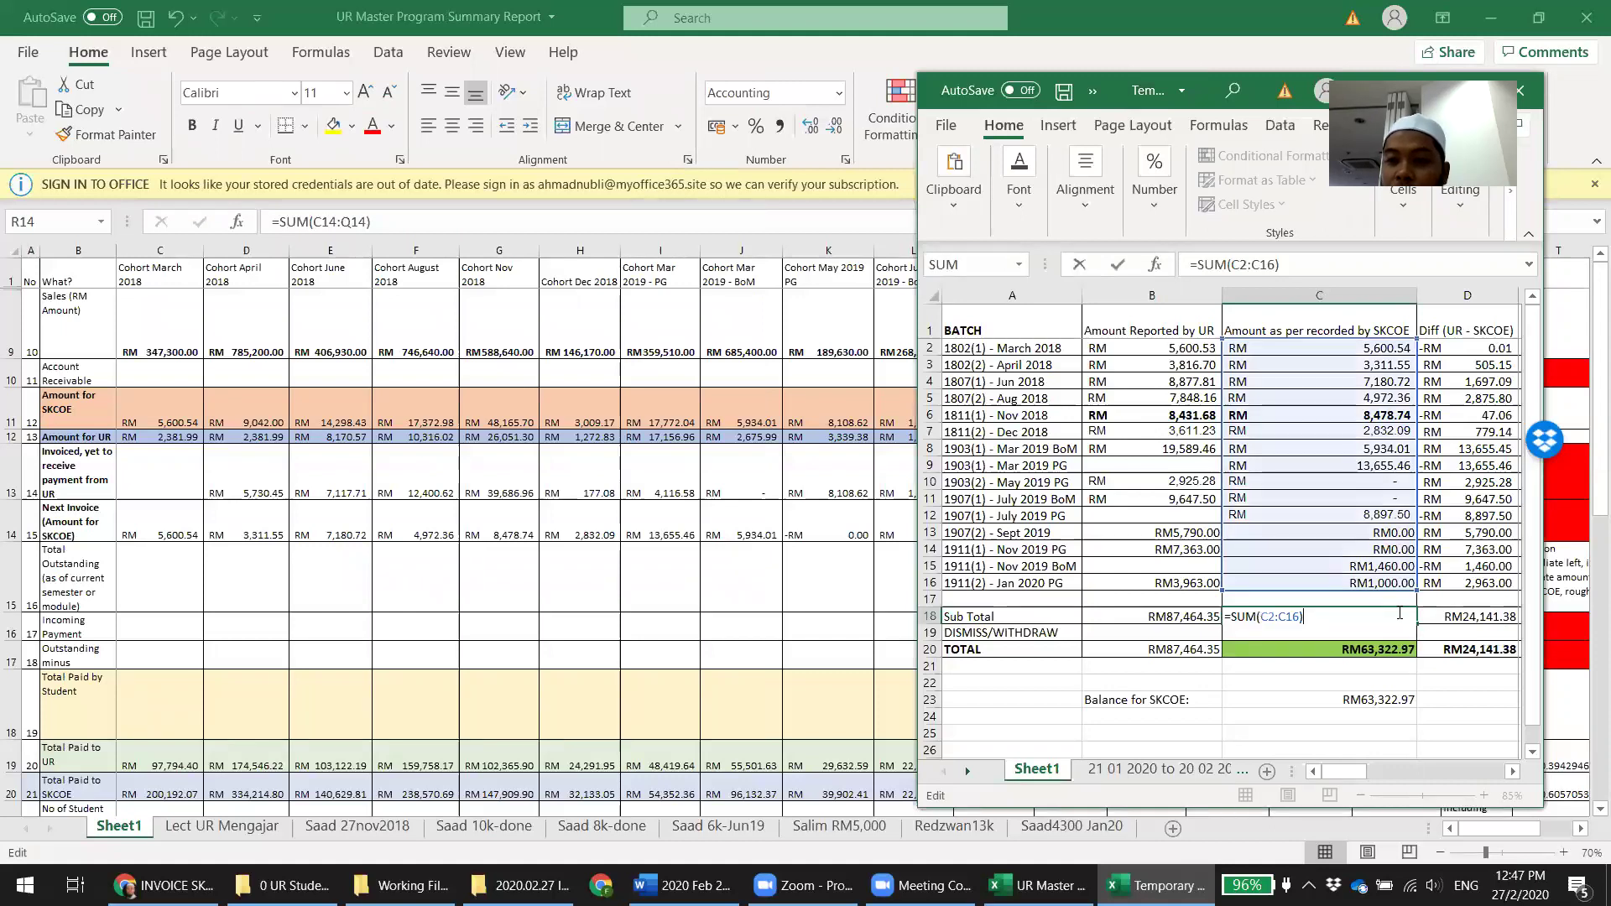
key("Escape")
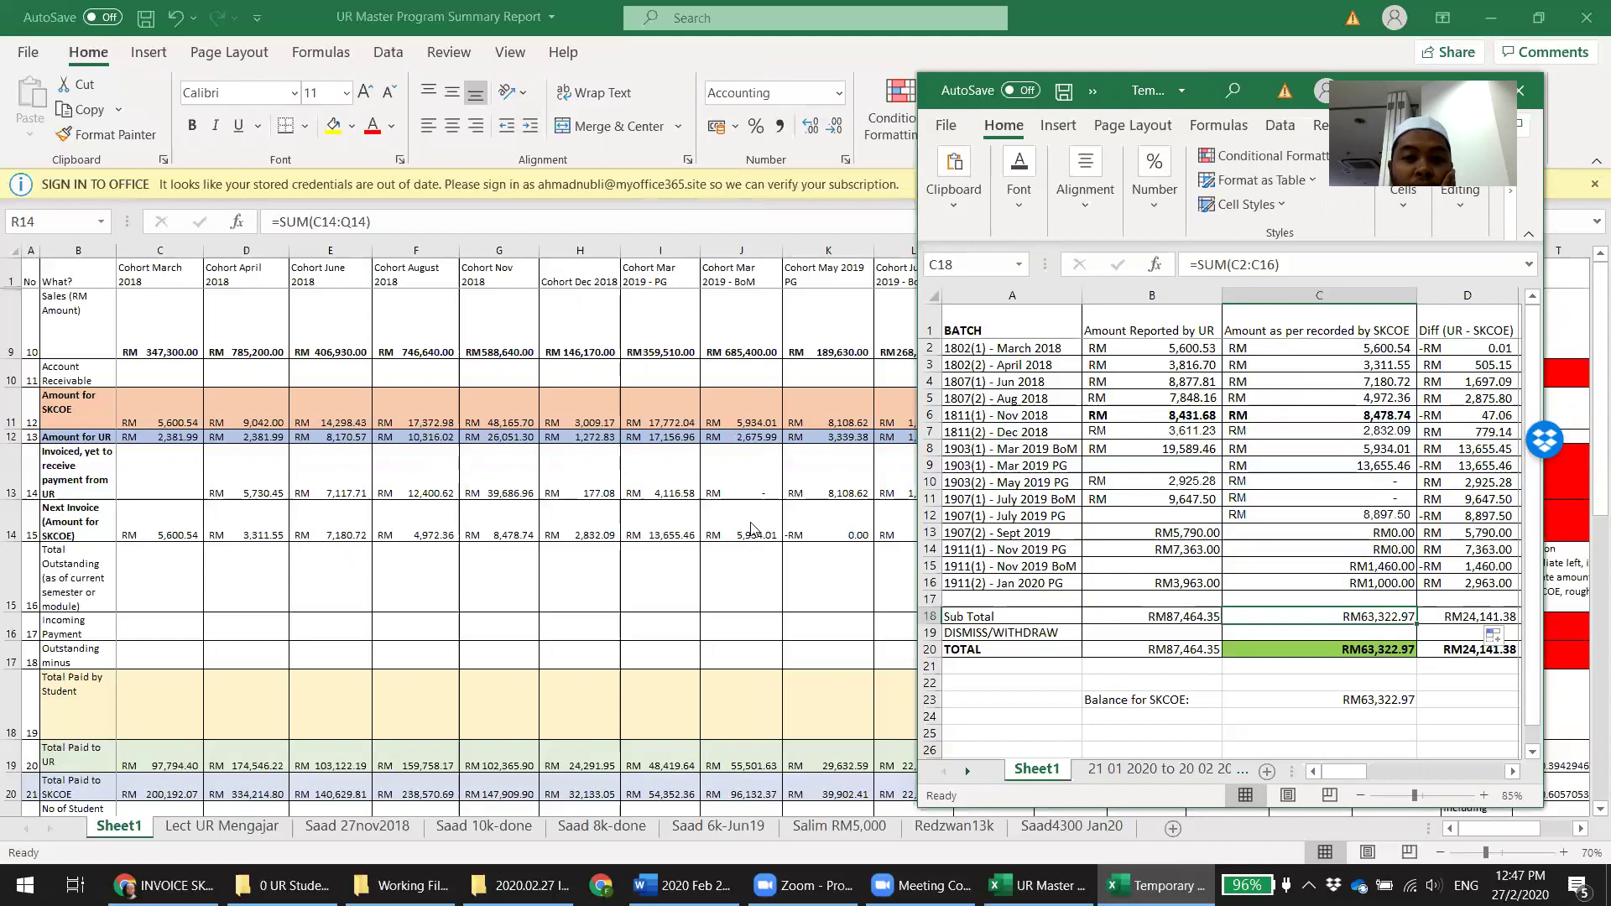
left_click(749, 523)
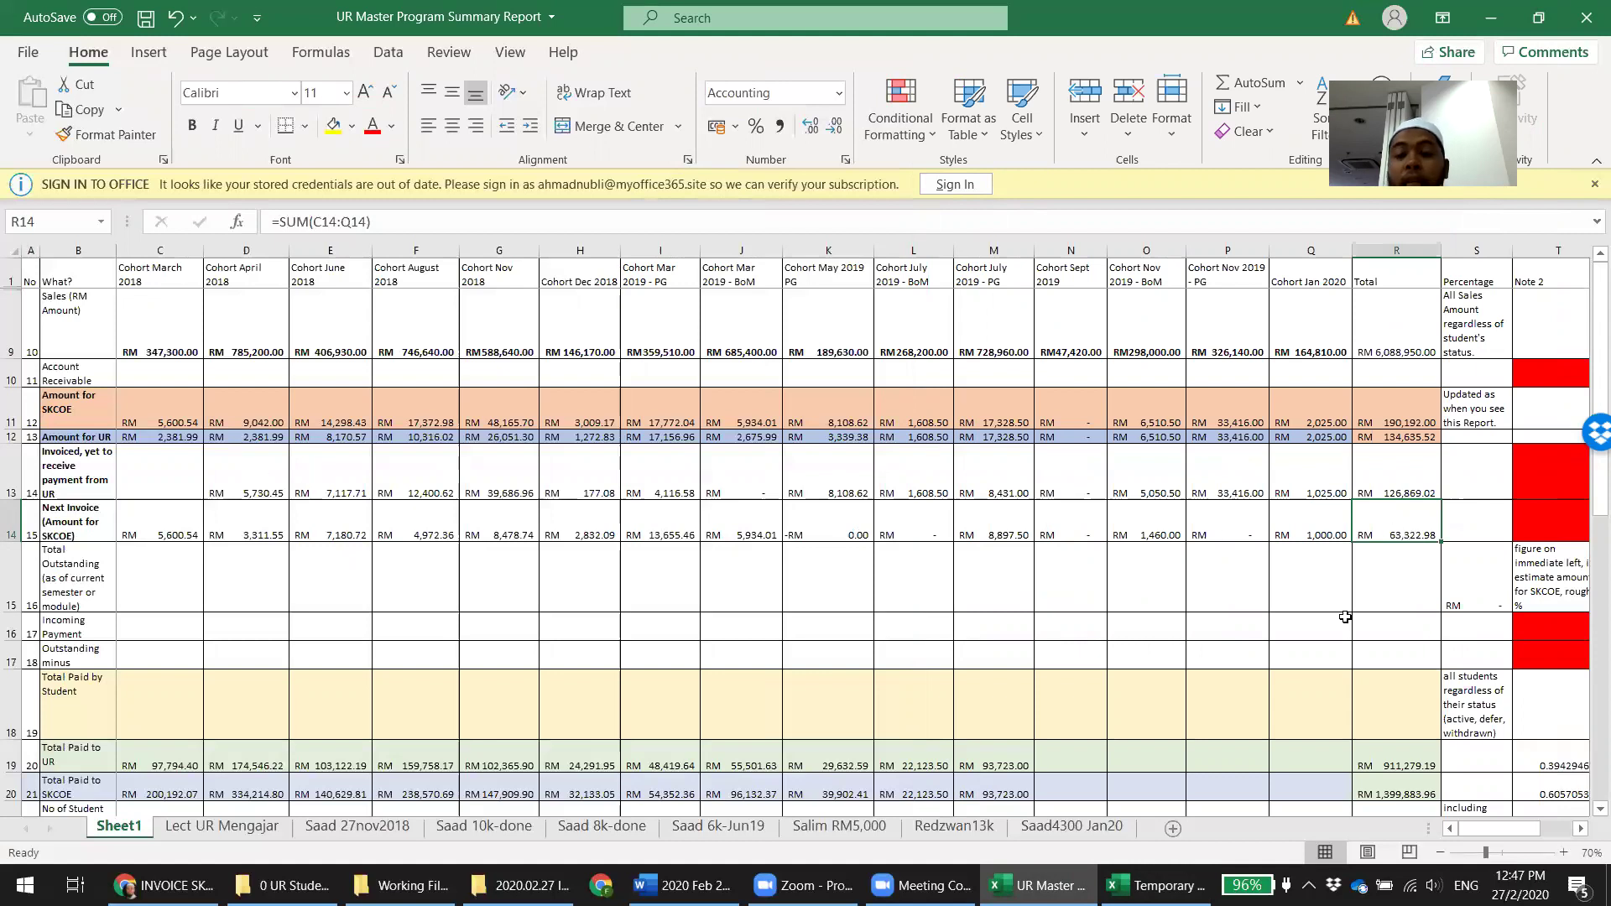
left_click(1156, 886)
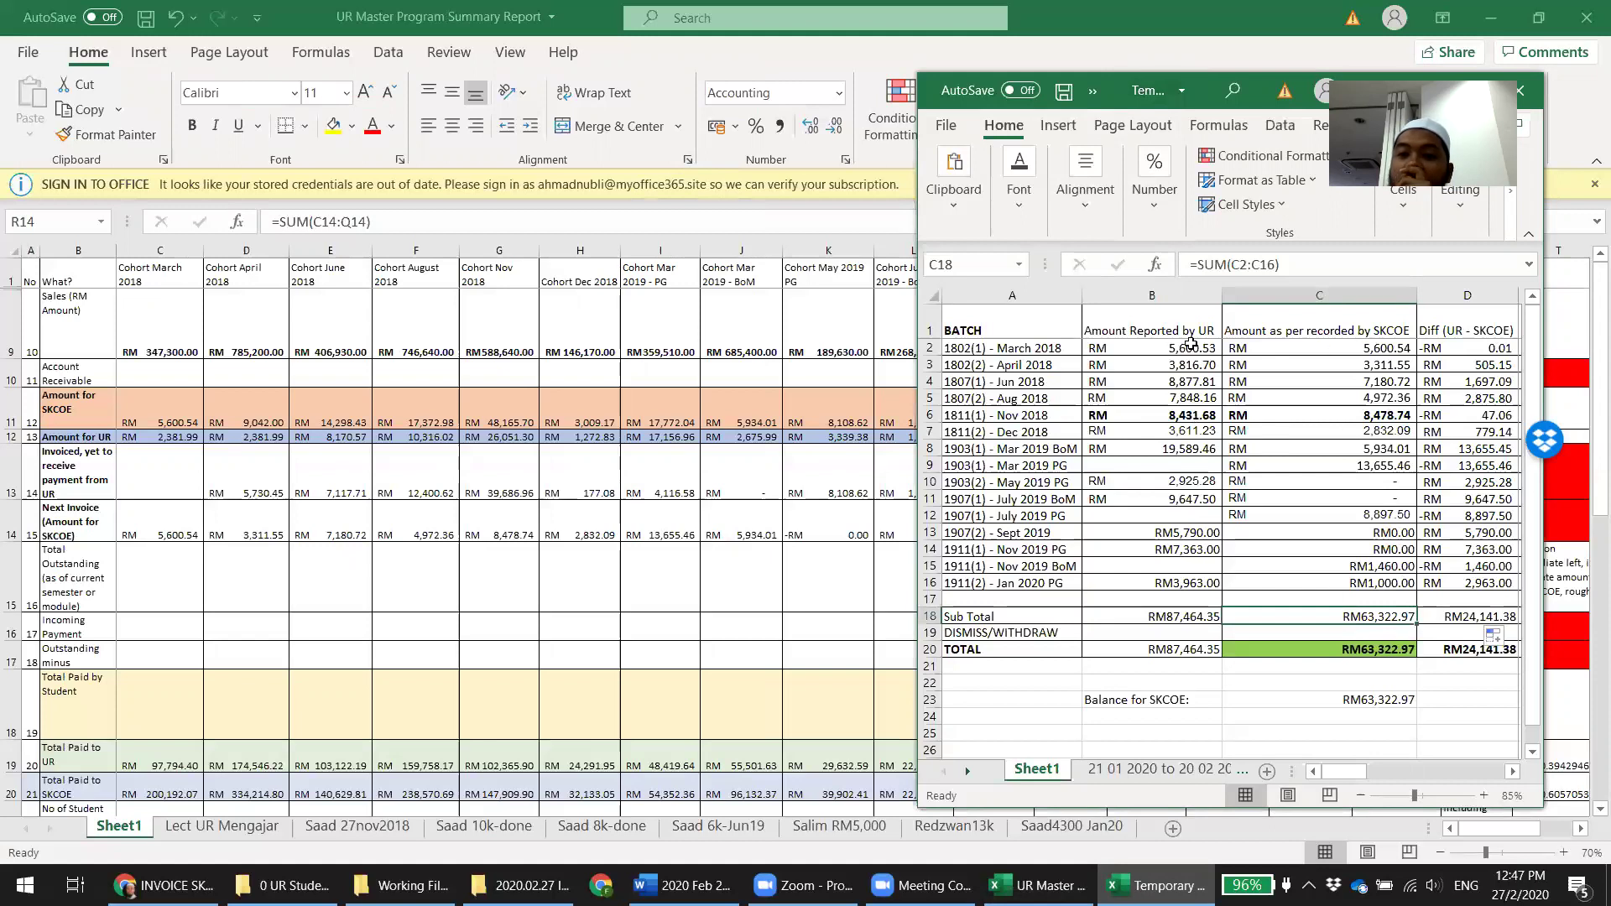
Unbold the Nov 2018 amounts in B6:C6, save the workbook, and bring up the working-file folder
left_click_drag(1184, 413, 1317, 416)
key("ctrl+b")
left_click(1293, 449)
key("ctrl+s")
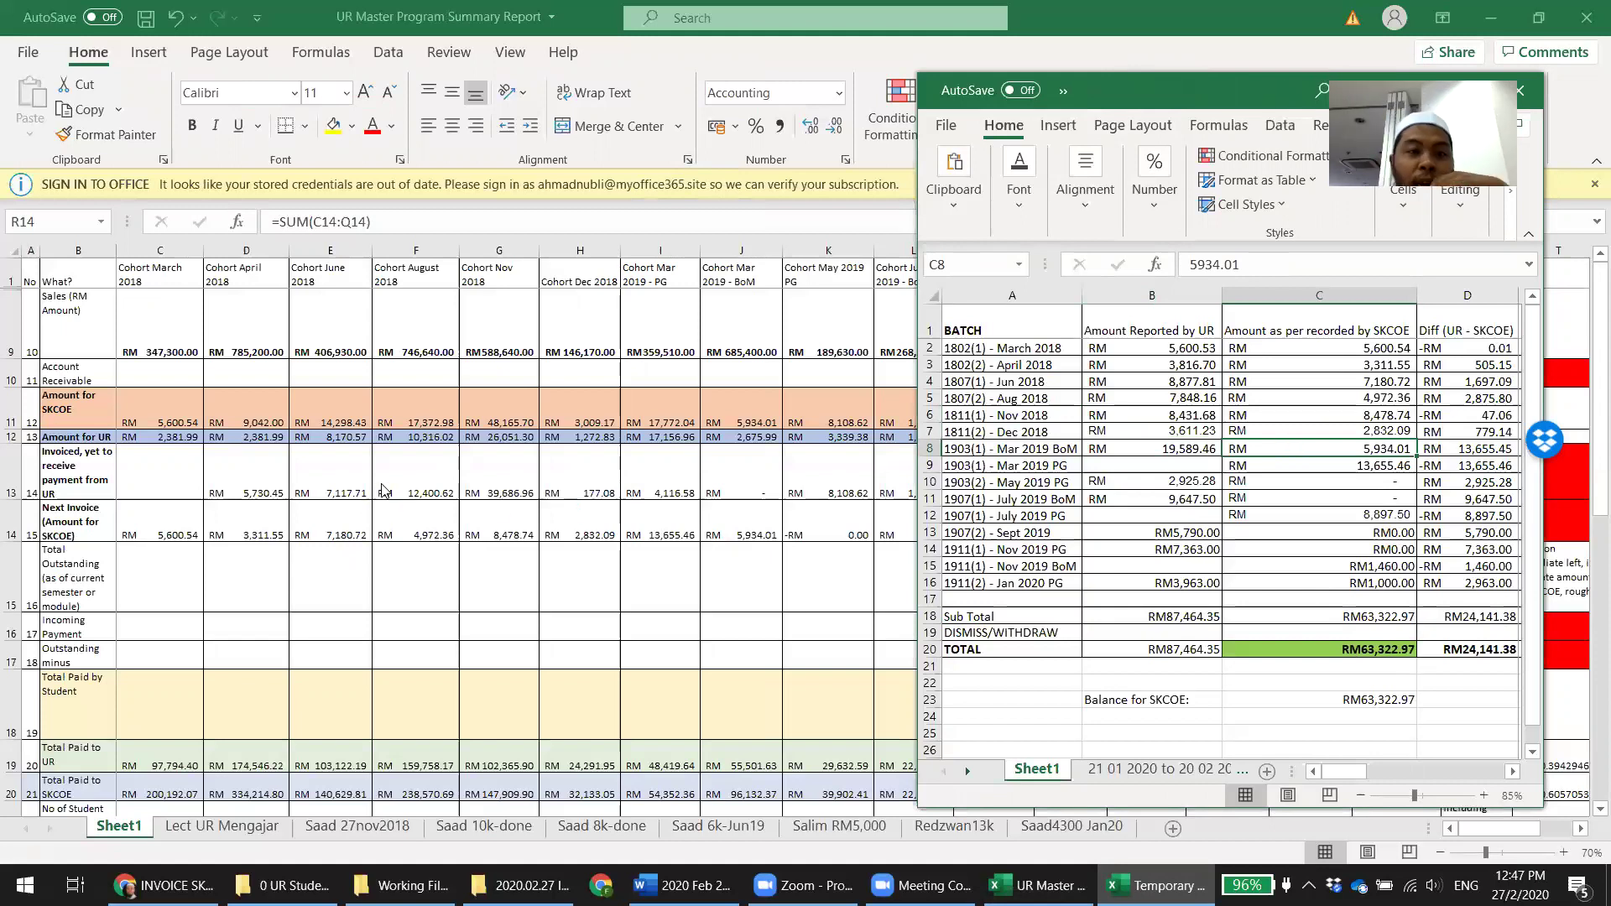
key("alt+Tab")
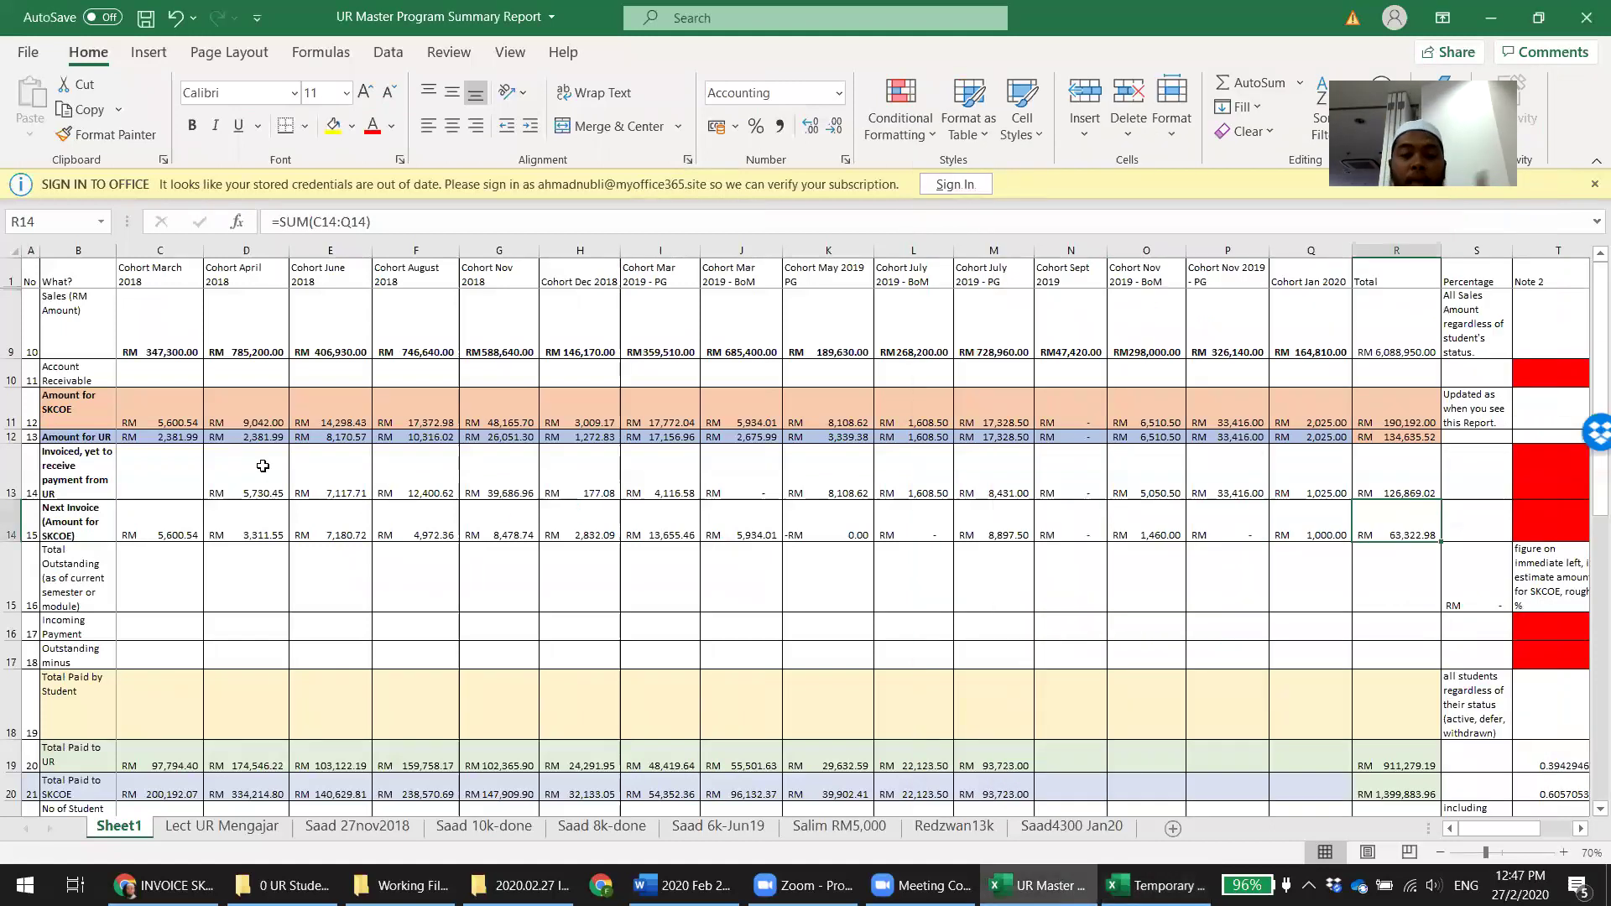
left_click(403, 885)
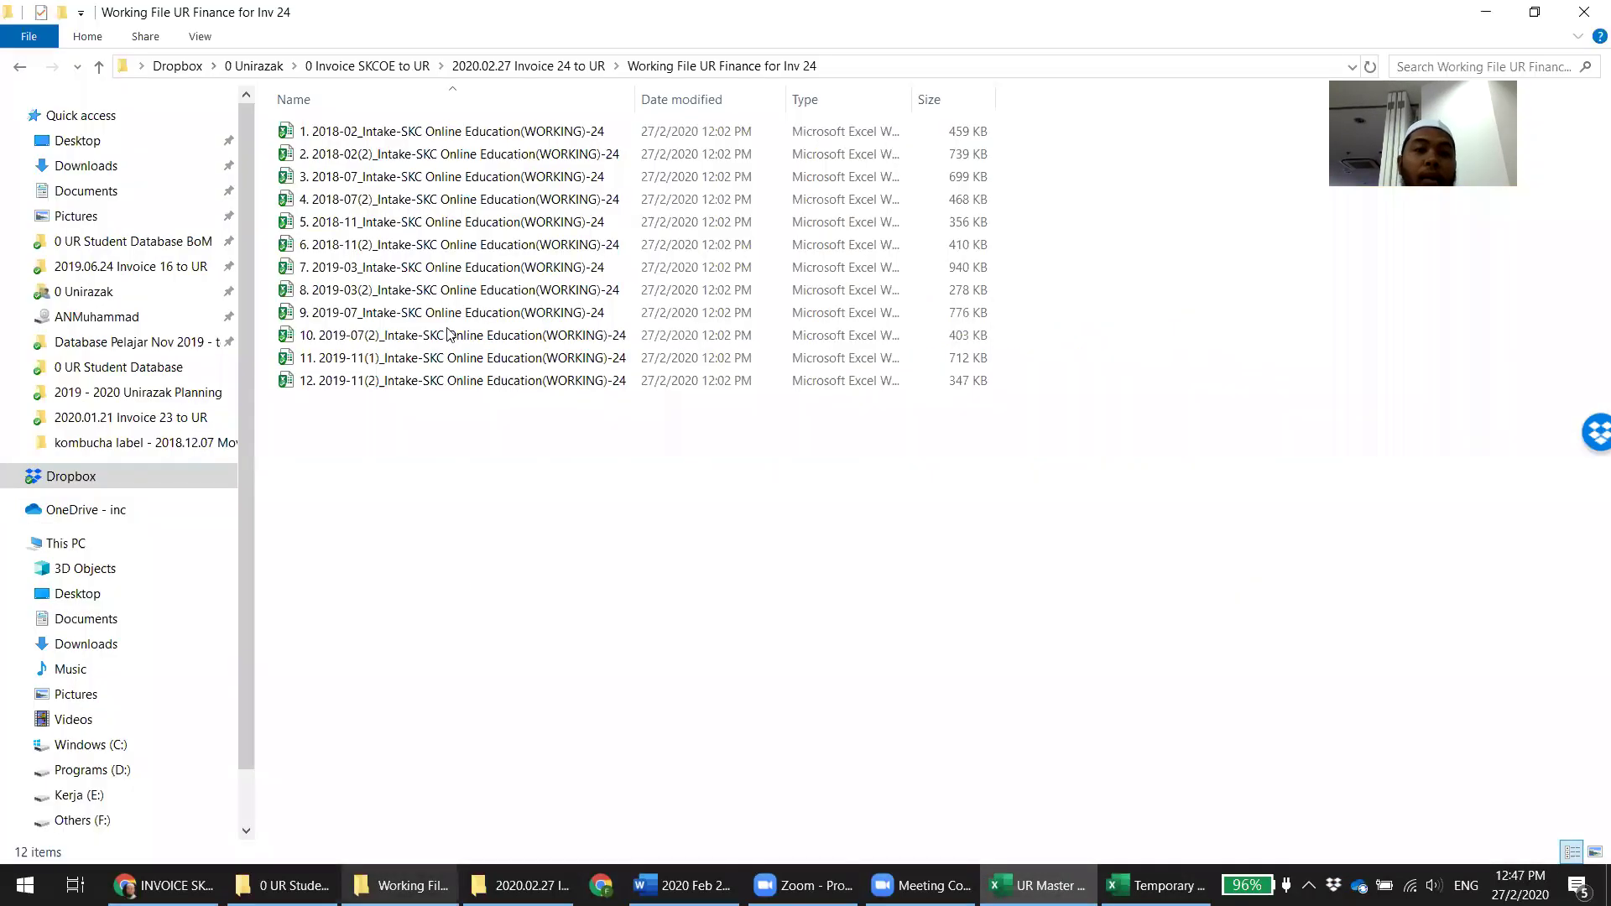
Open 2. 2018-02(2)_Intake-SKC Online Education(WORKING)-24 in Excel and enable its content
left_click(460, 159)
key("alt+Tab")
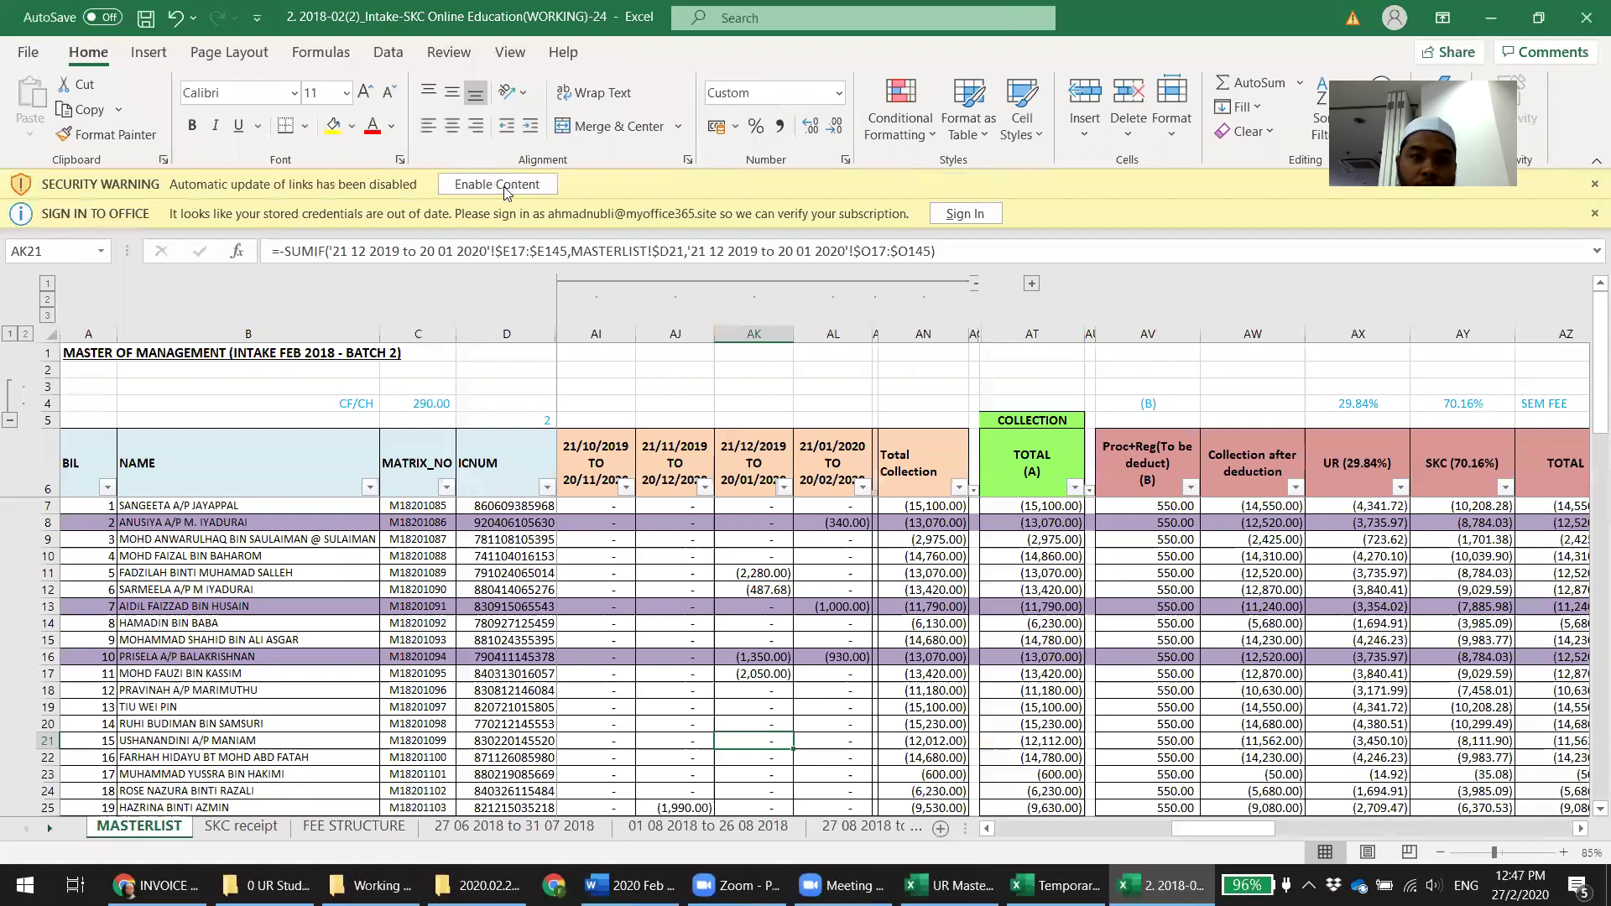
left_click(500, 185)
Dismiss the link-update warning and sign-in notice to reveal the MASTERLIST sheet
left_click(775, 513)
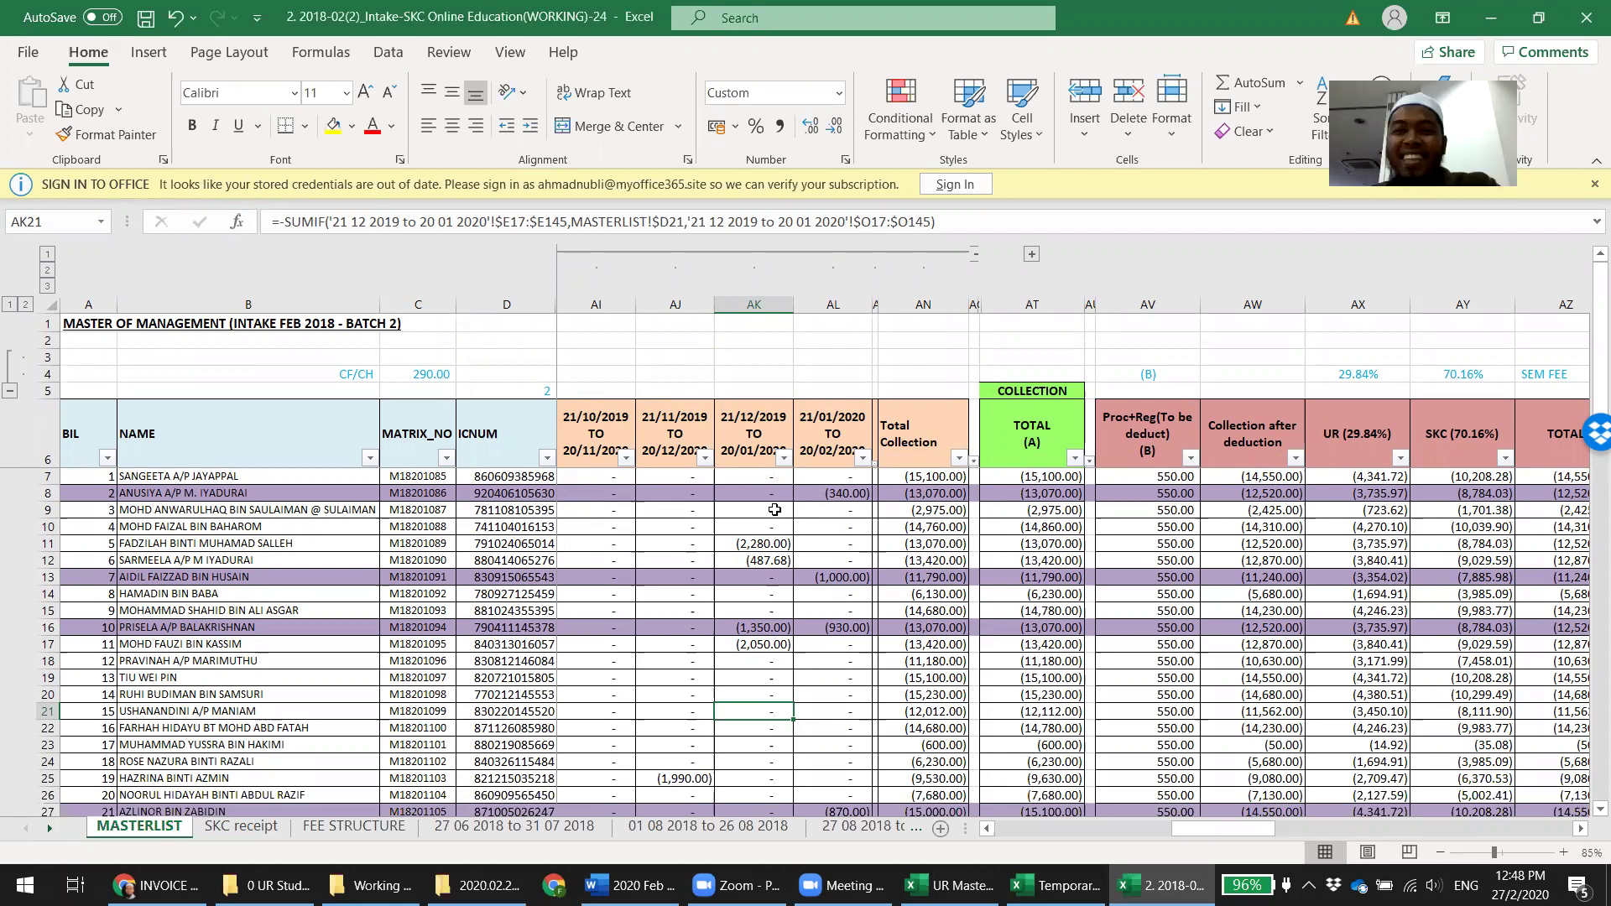
left_click(1593, 184)
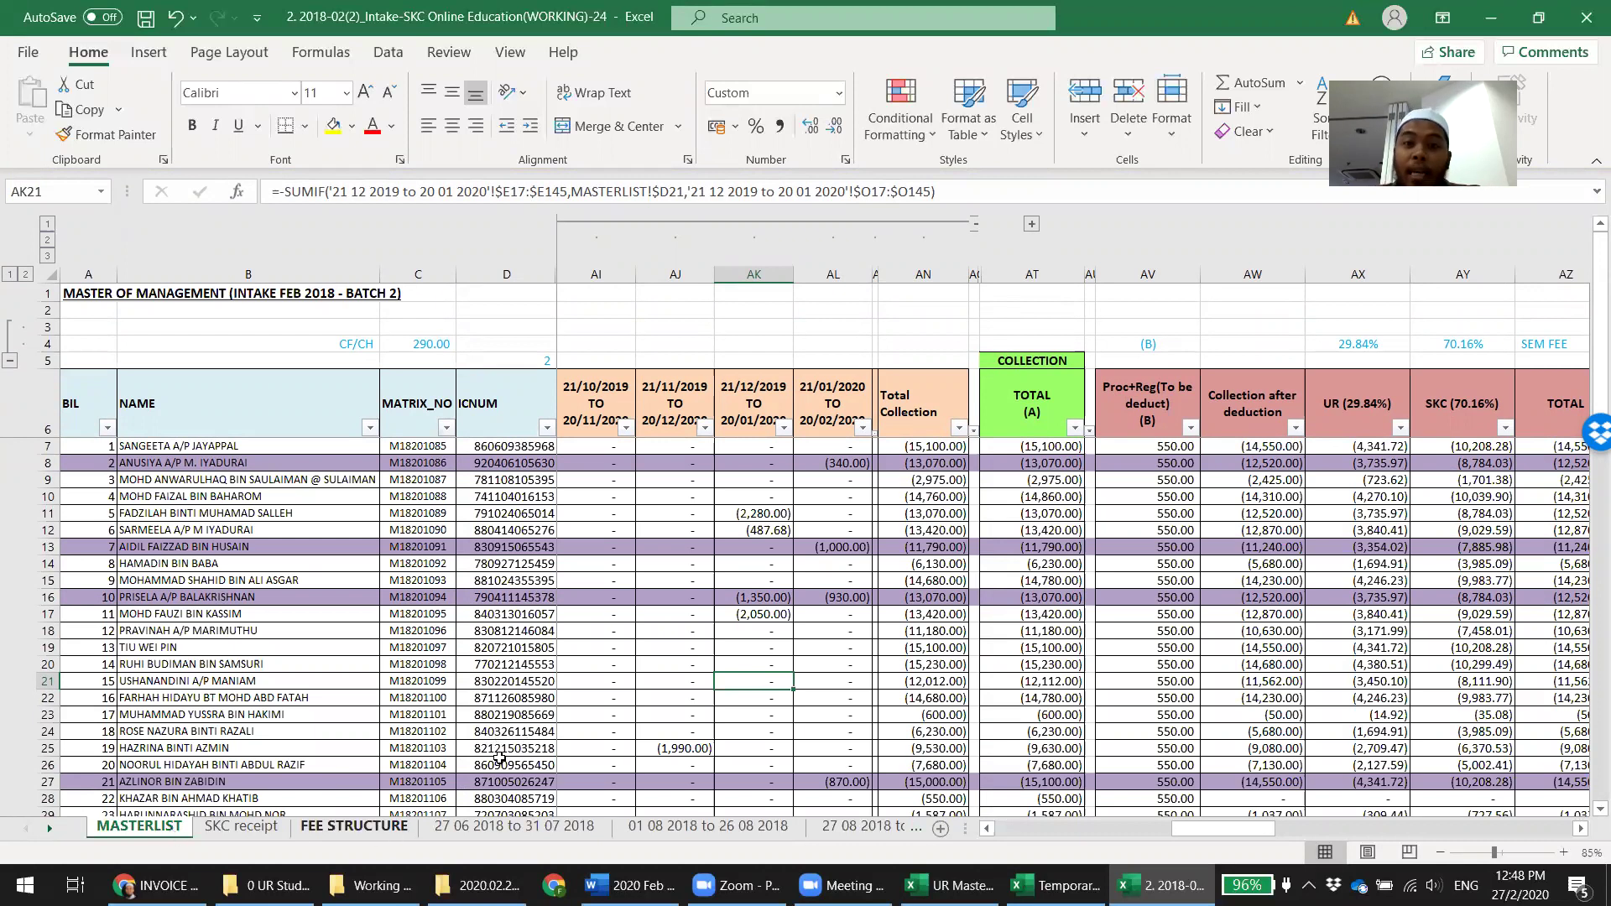
left_click_drag(965, 828, 1458, 835)
key("ctrl+Page_Down")
key("ctrl+Page_Down")
key("ctrl+Page_Down")
key("ctrl+Page_Down")
key("ctrl+Page_Down")
key("ctrl+Page_Down")
key("ctrl+Page_Down")
key("ctrl+Page_Down")
key("ctrl+Page_Down")
key("ctrl+Page_Down")
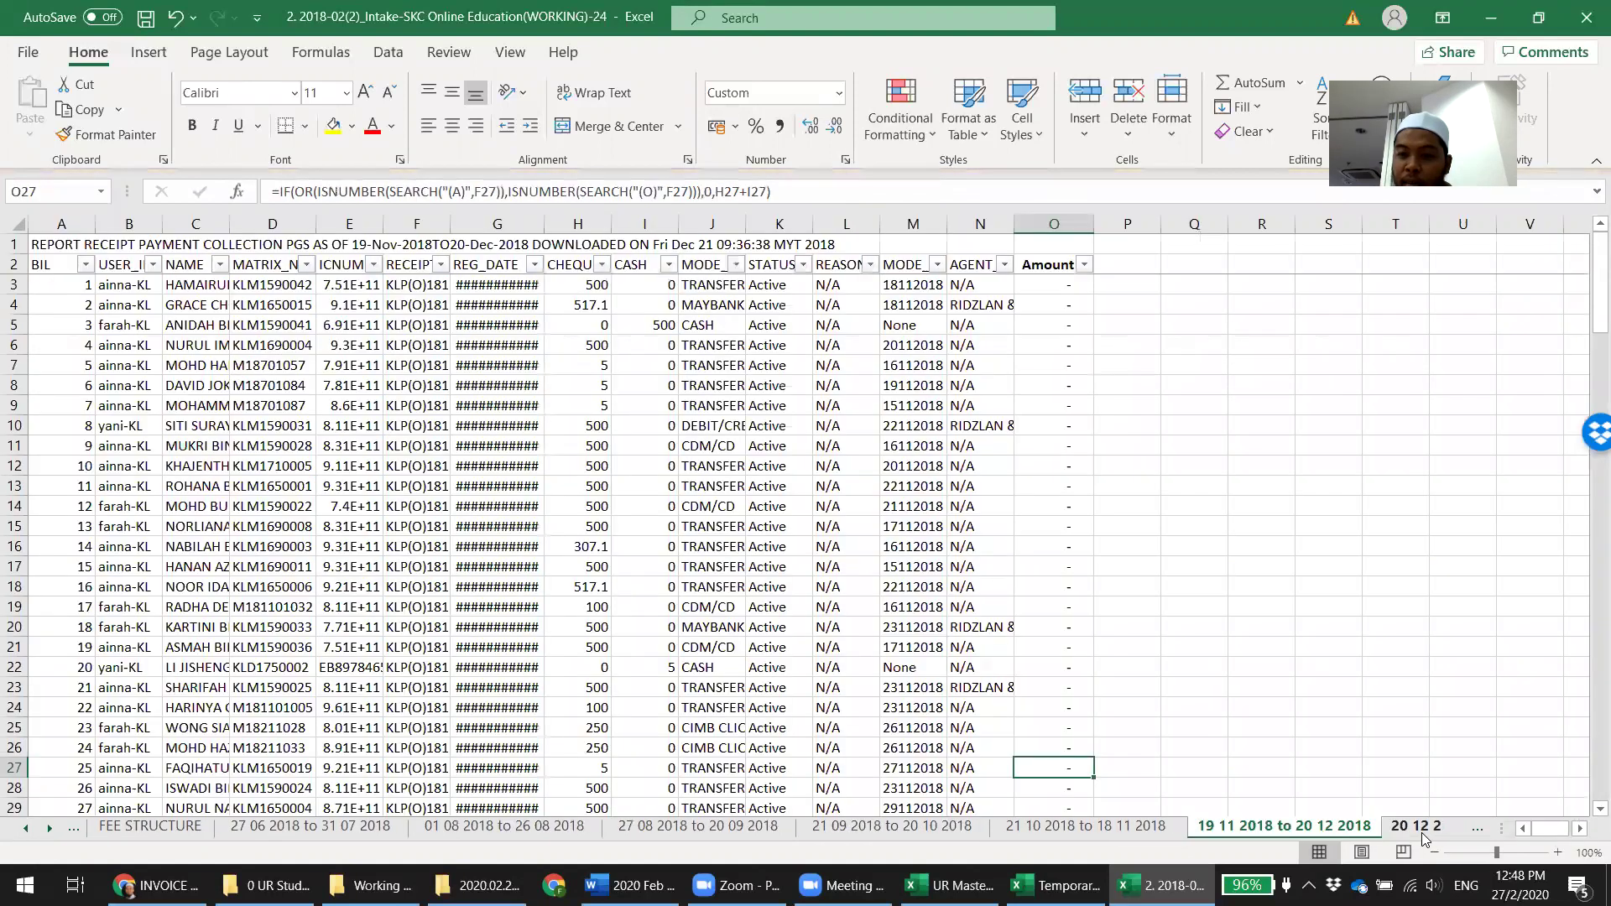
key("ctrl+Page_Down")
key("ctrl+Page_Down")
key("ctrl+Page_Down")
key("ctrl+Page_Down")
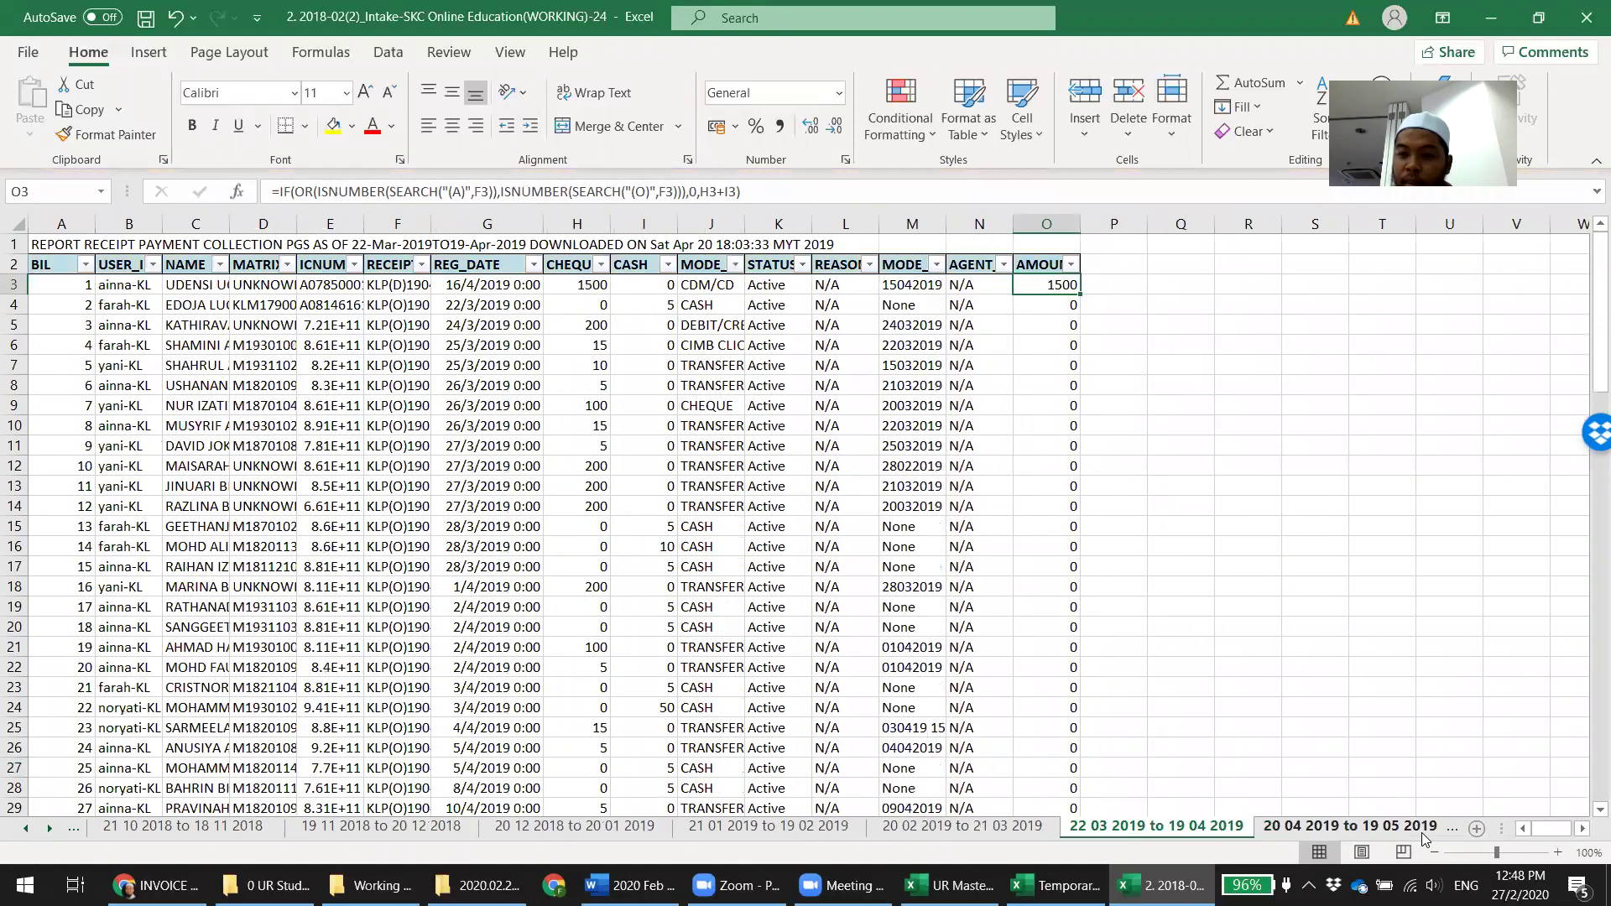
key("ctrl+Page_Down")
key("ctrl+Page_Down")
key("ctrl+Page_Down")
key("ctrl+Page_Down")
key("ctrl+Page_Down")
key("ctrl+Page_Down")
key("ctrl+Page_Down")
key("ctrl+Page_Down")
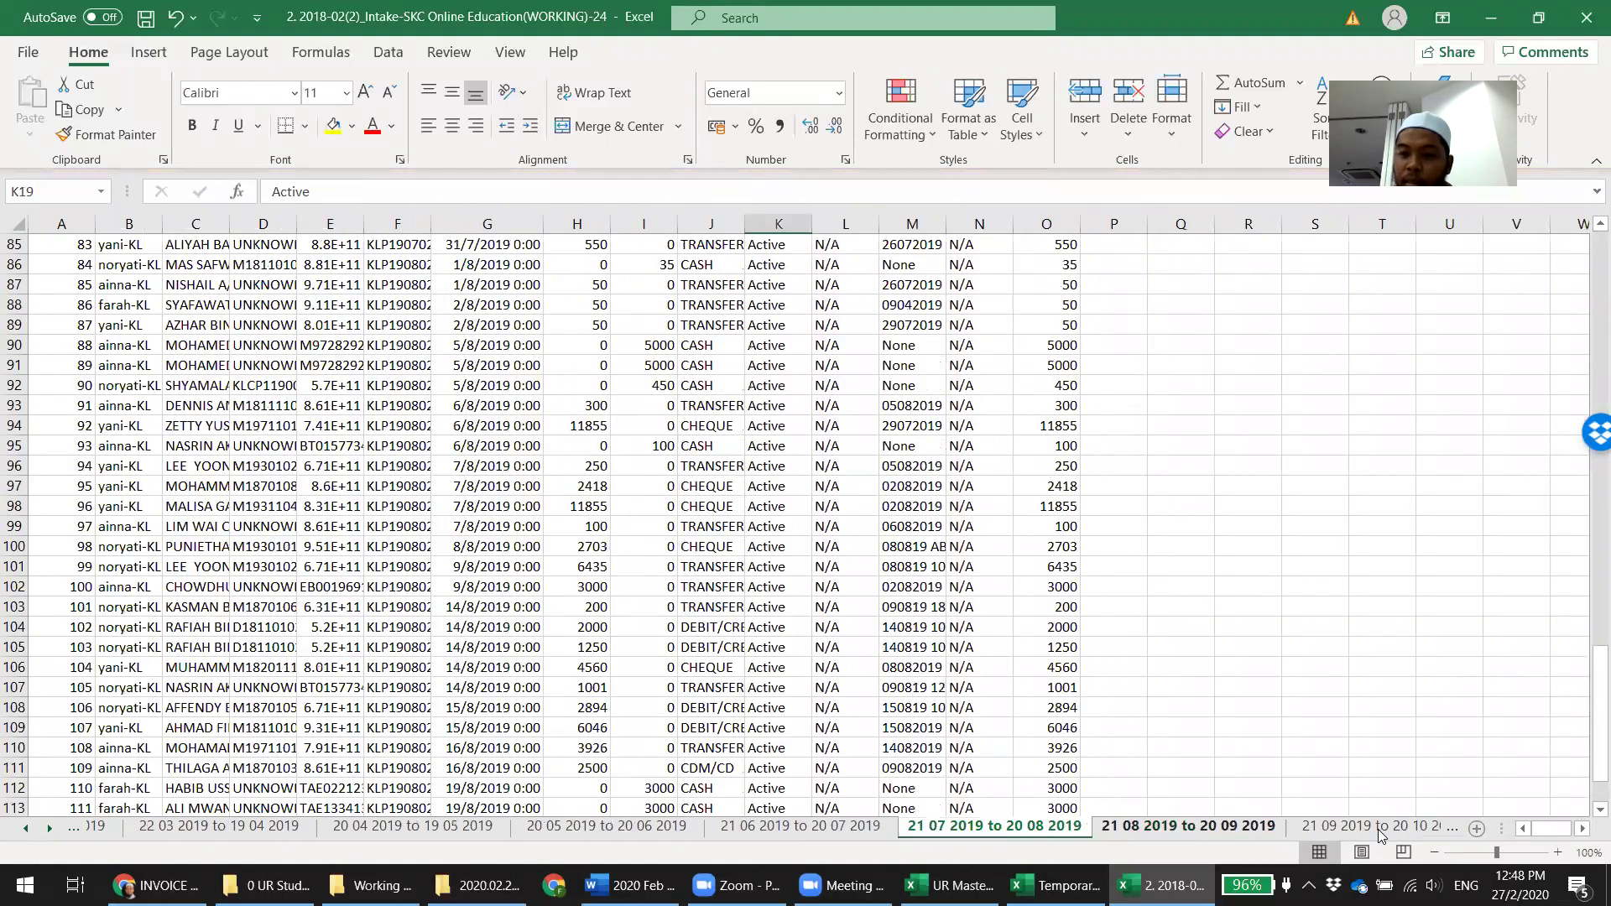
key("ctrl+Page_Down")
left_click(1238, 831)
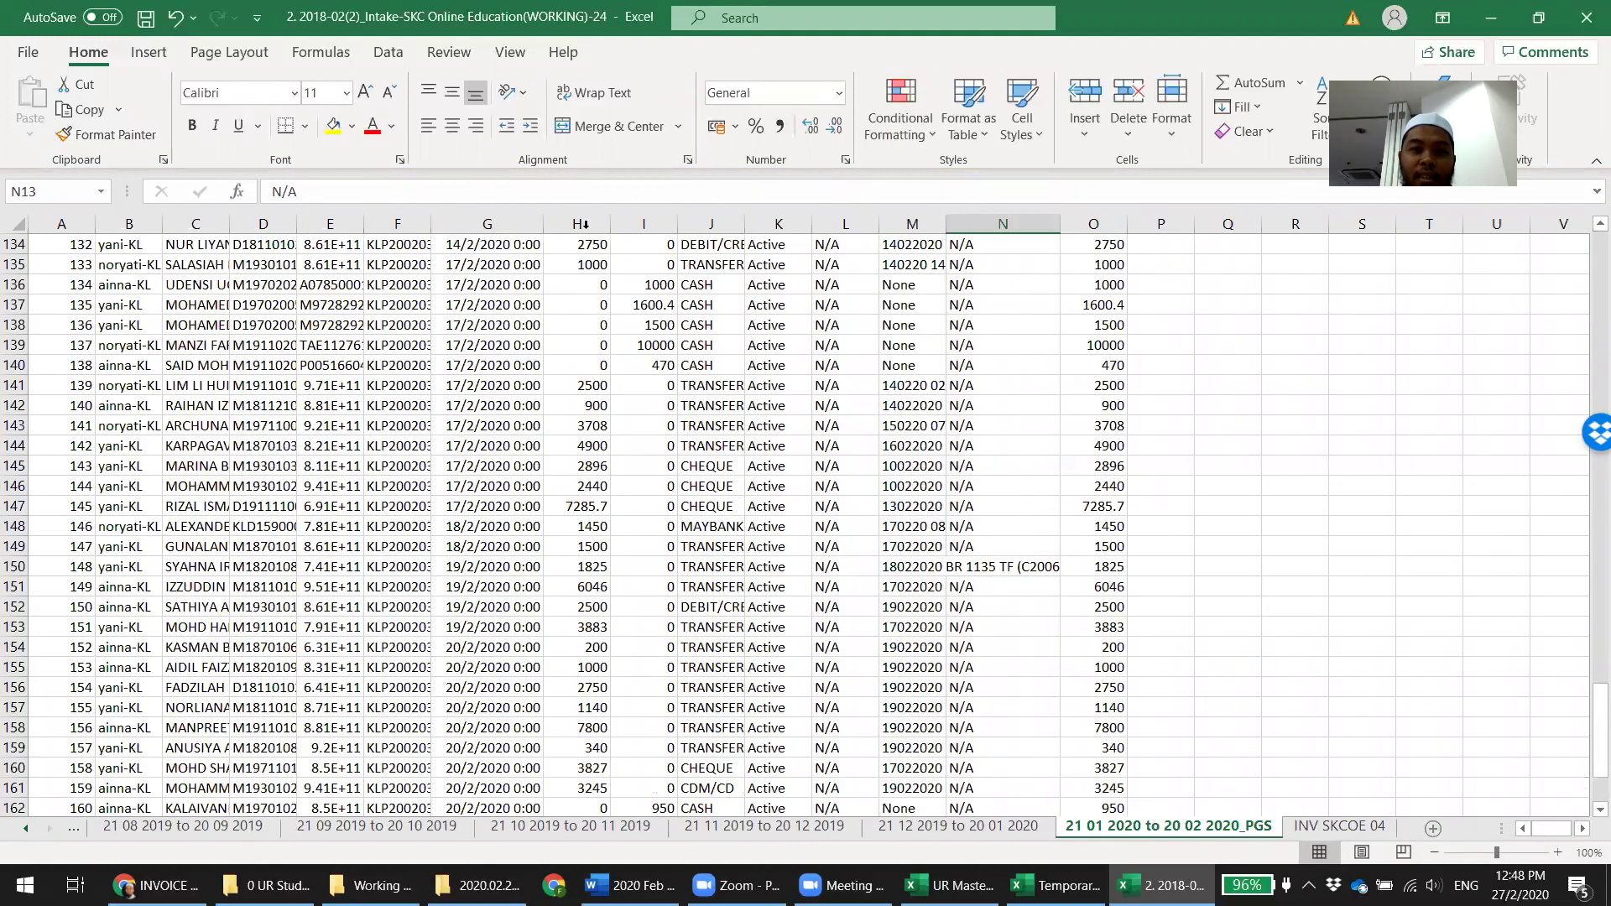
left_click_drag(577, 224, 647, 221)
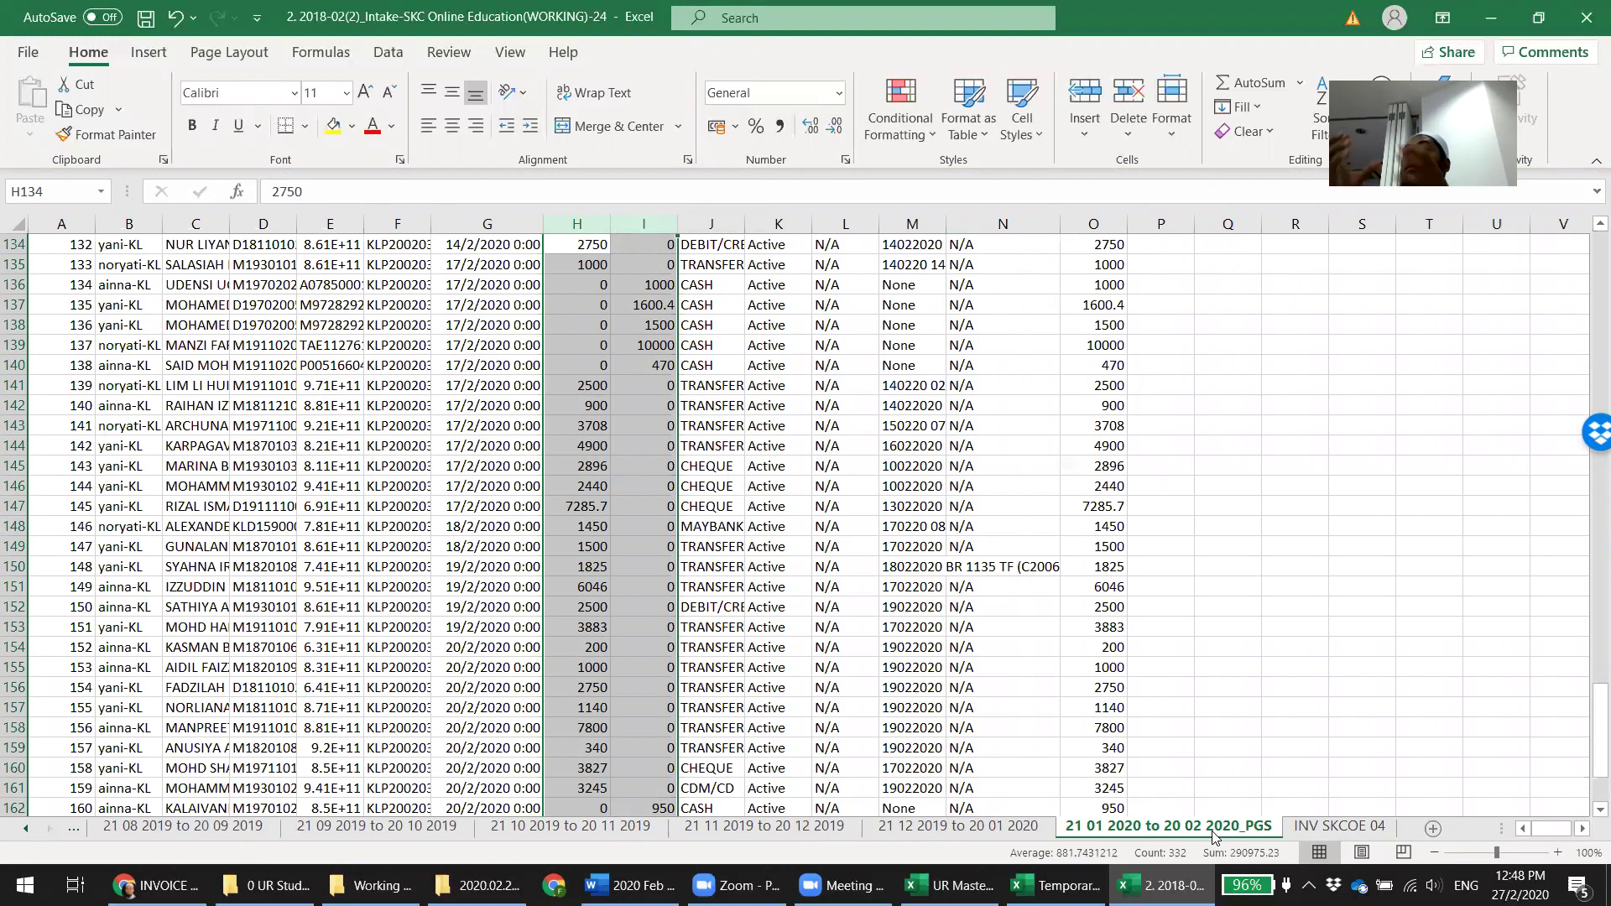
left_click(1057, 886)
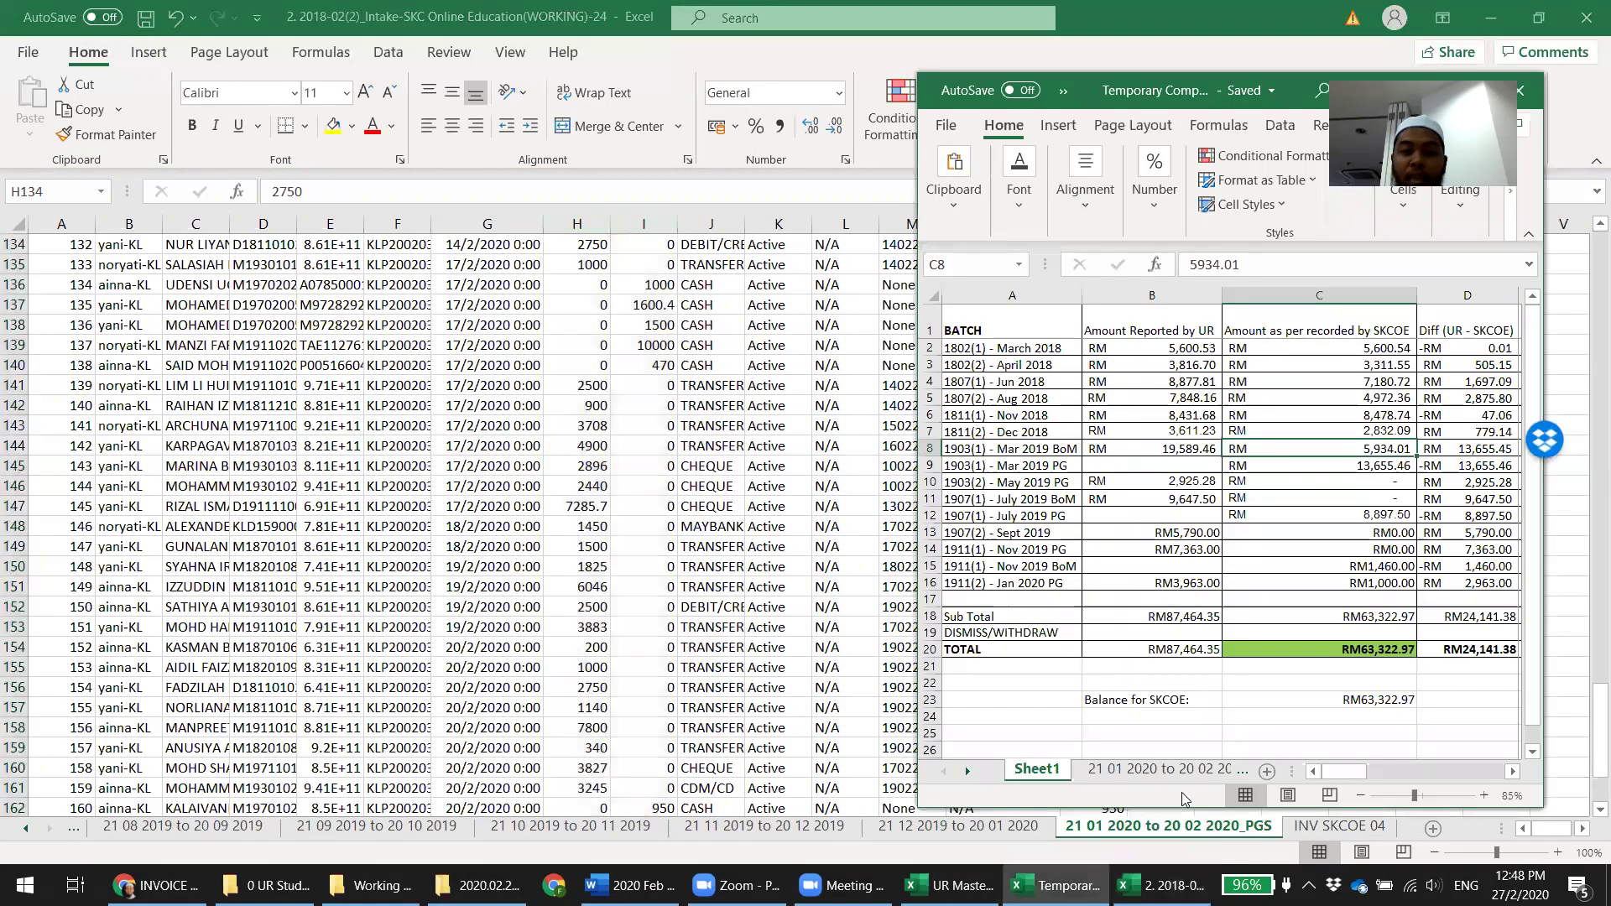
left_click(1182, 851)
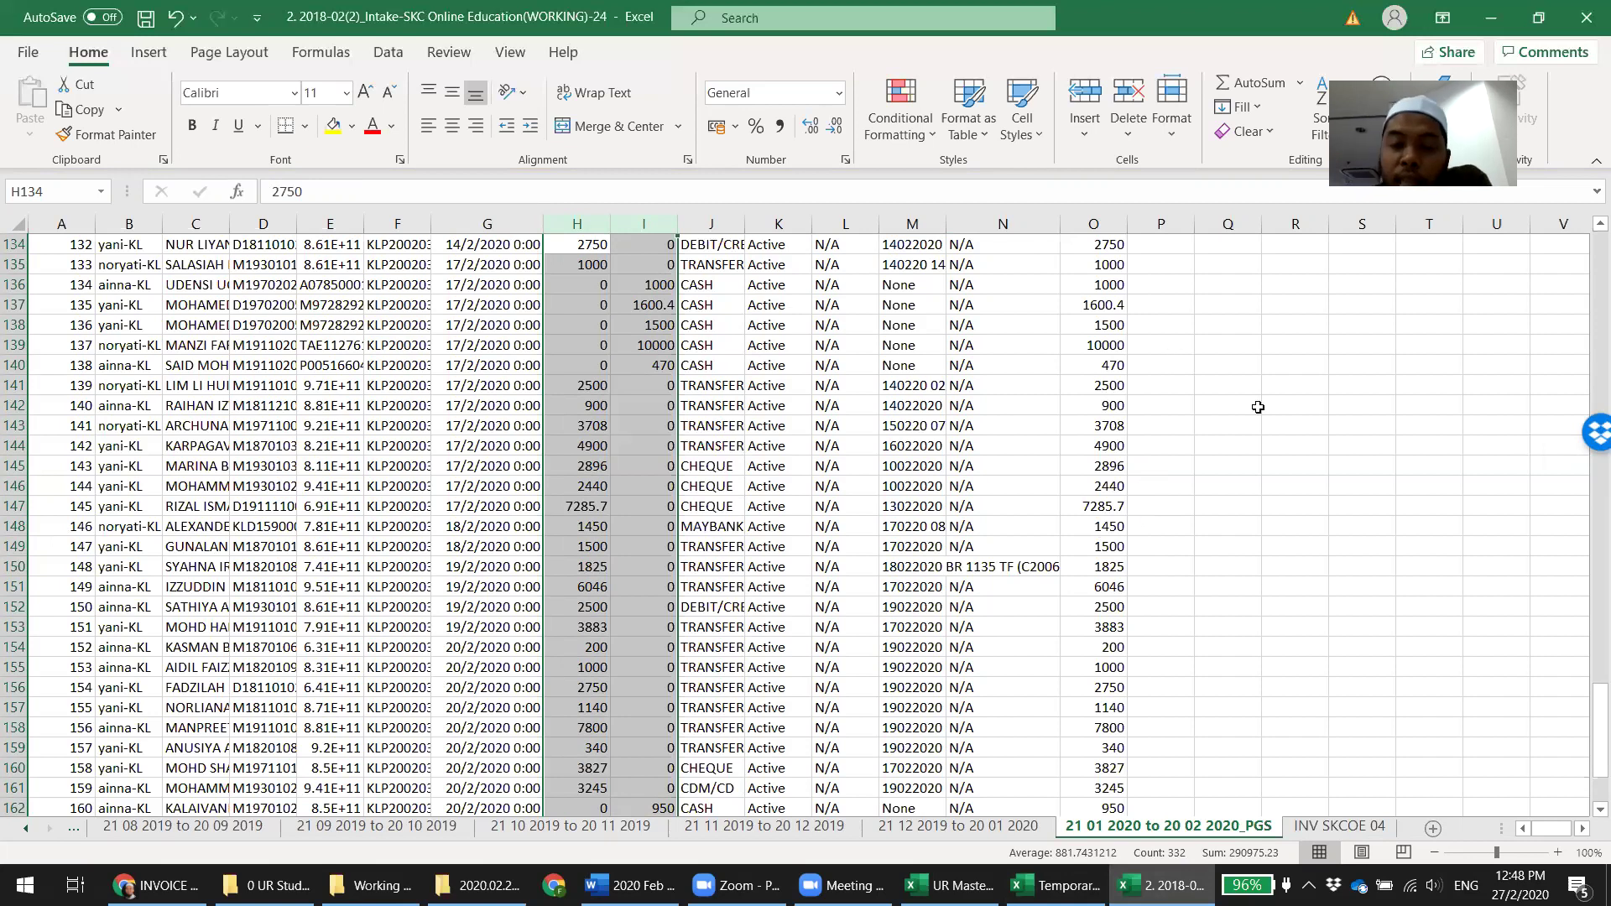
left_click(26, 828)
left_click(26, 829)
left_click(24, 829)
left_click(24, 829)
left_click(24, 829)
left_click(25, 829)
left_click(24, 829)
left_click(104, 829)
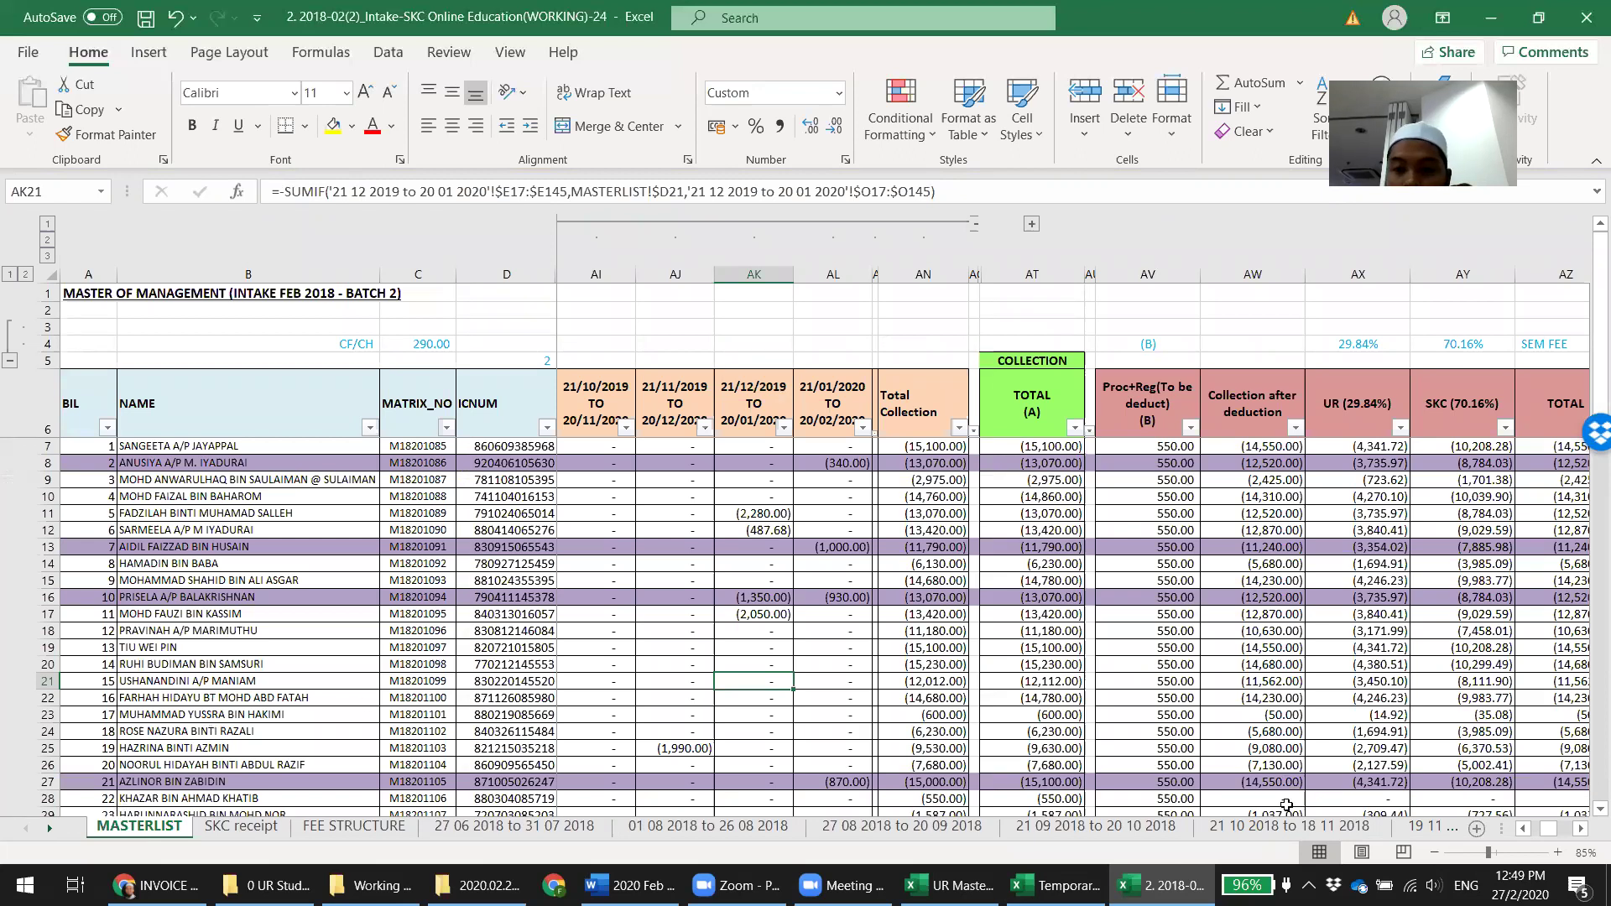
Inspect MASTERLIST payment column CB and totals, then return to the UR Master report with the comparison workbook
left_click(1580, 830)
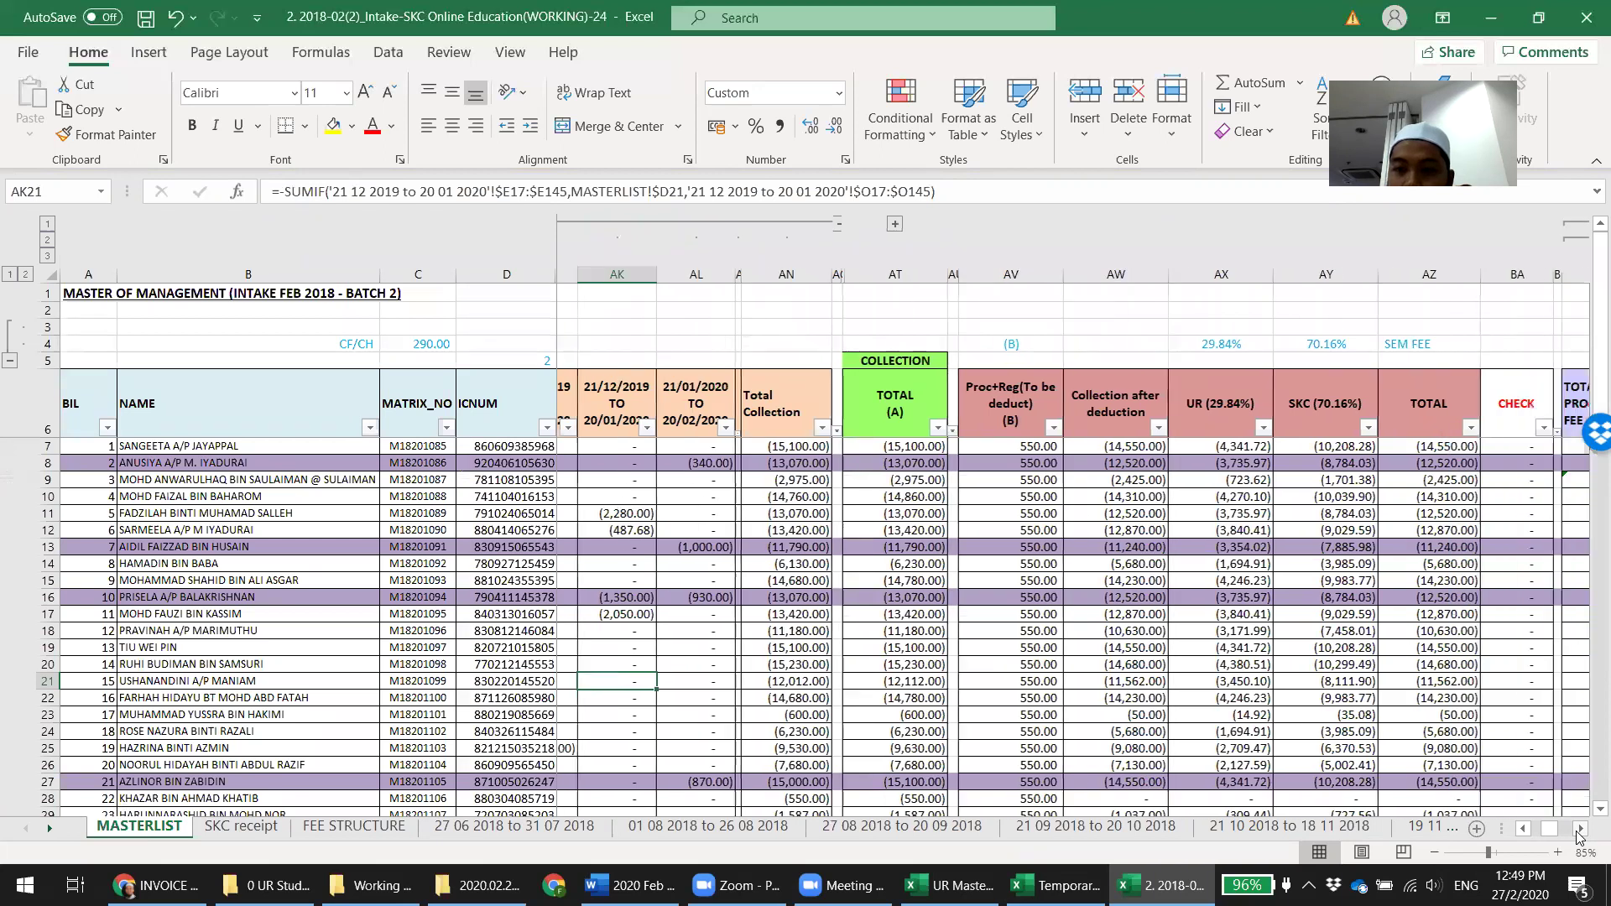
left_click(1580, 830)
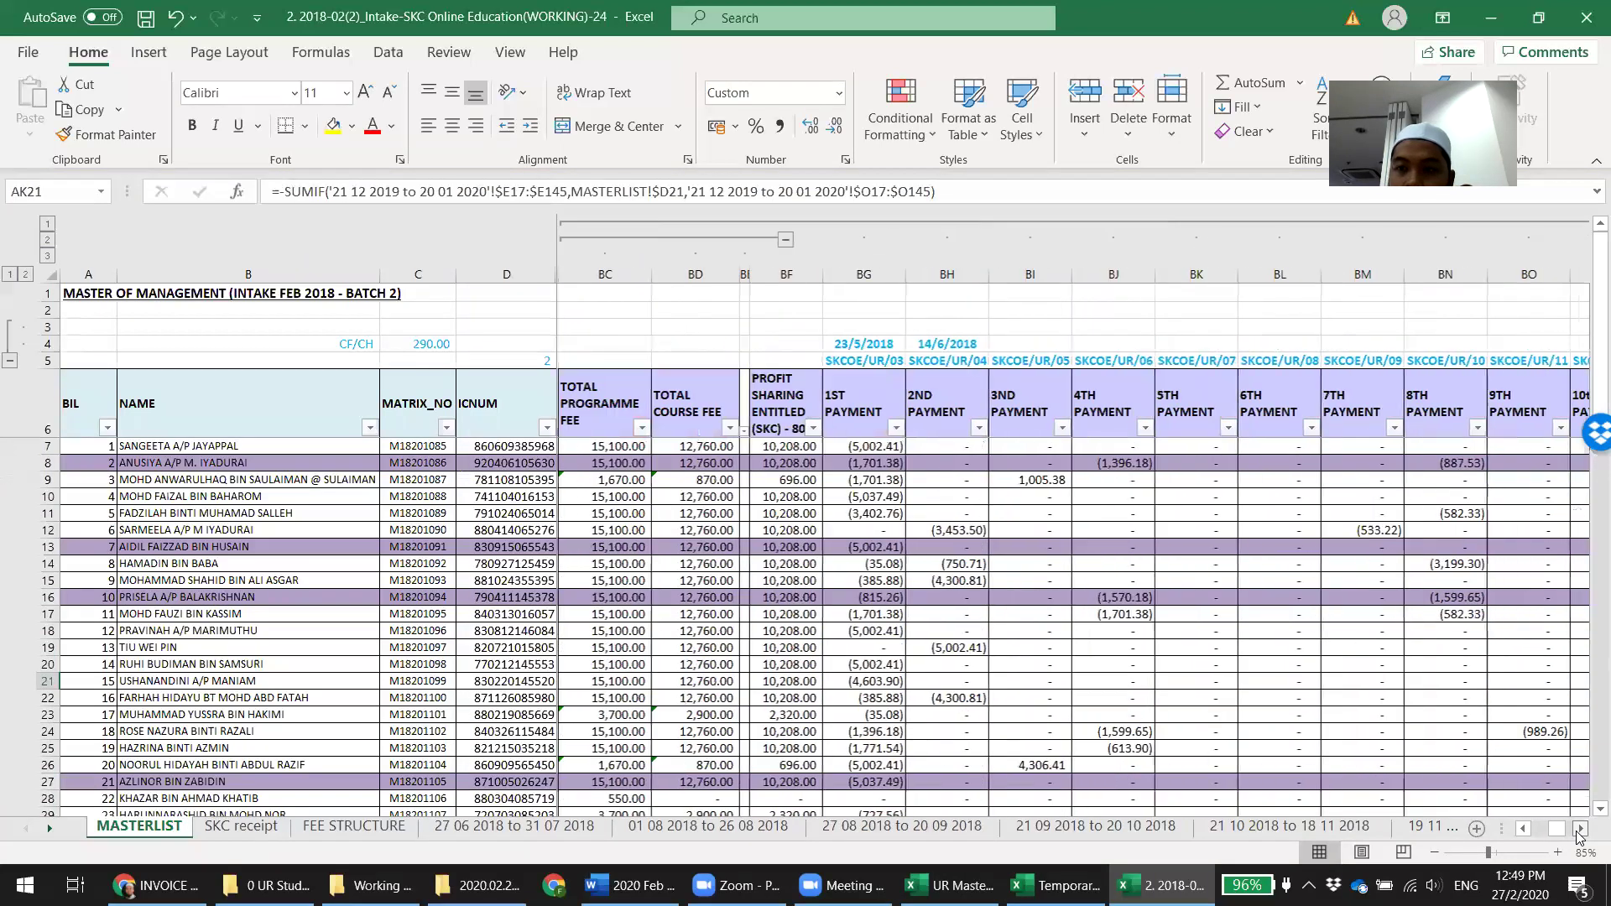
left_click(1580, 830)
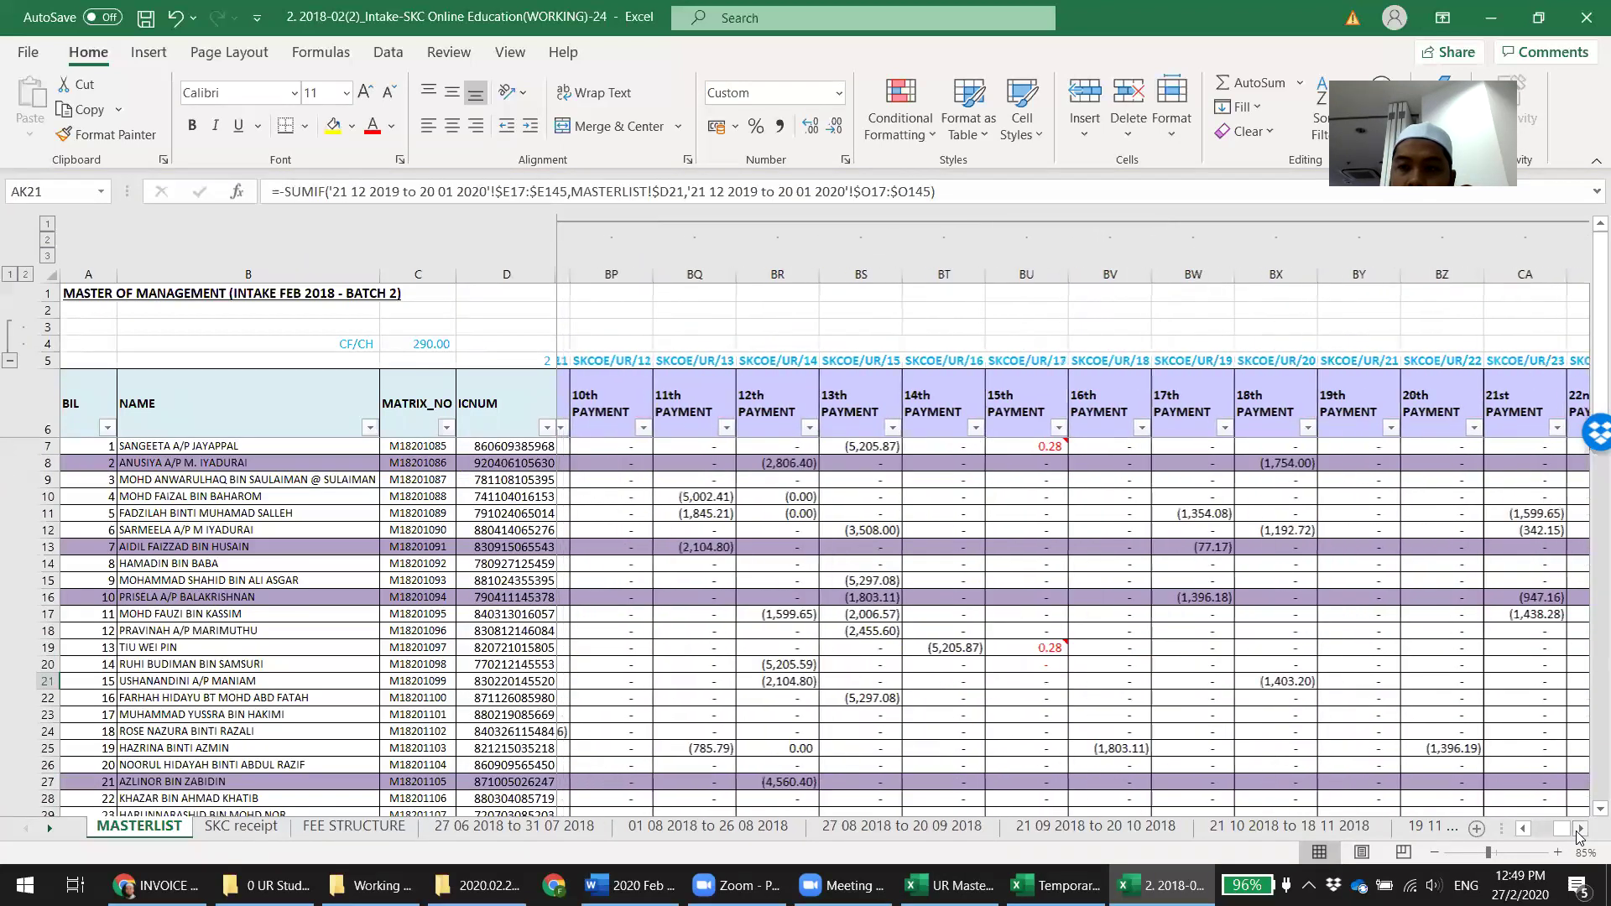
left_click(1265, 277)
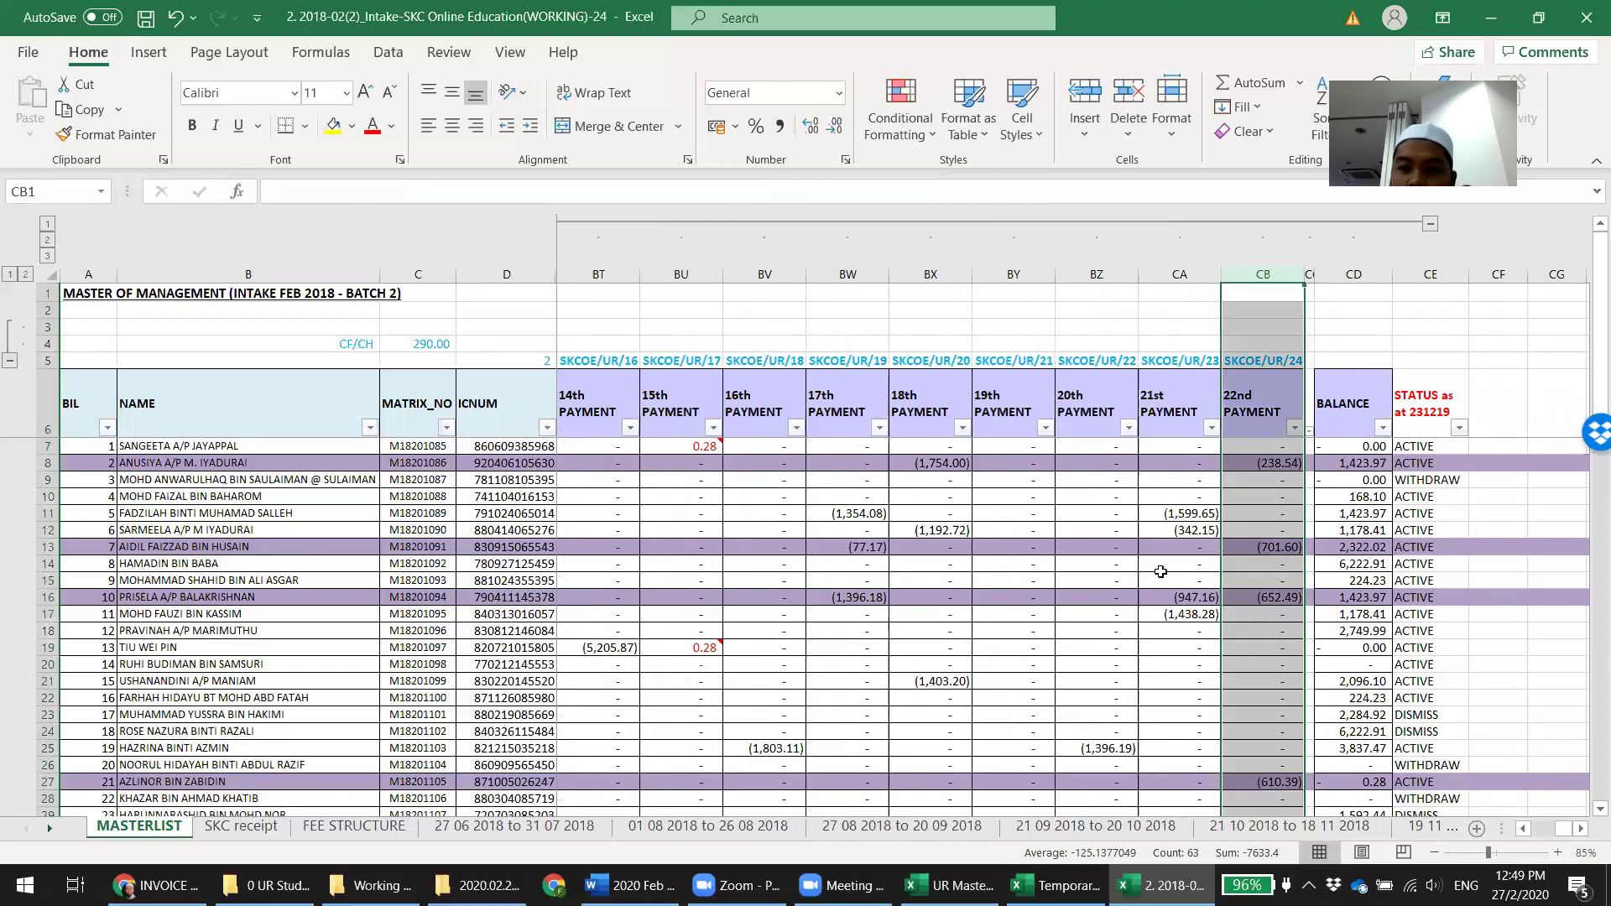
scroll(1162, 571, "down", 5)
scroll(1163, 593, "down", 2)
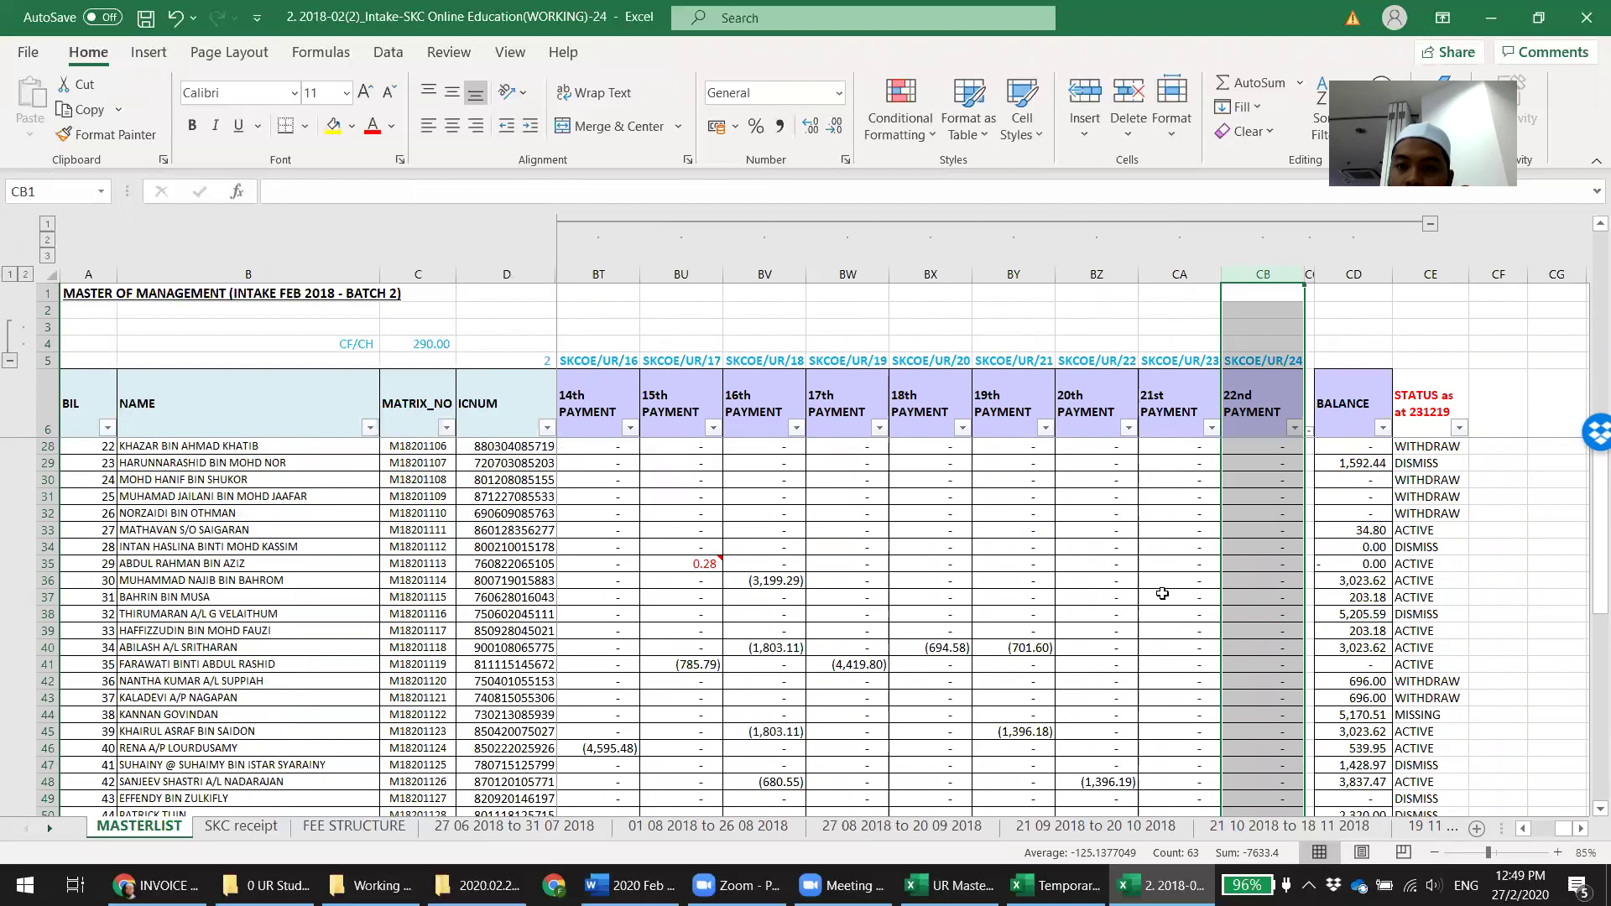
scroll(1160, 555, "down", 10)
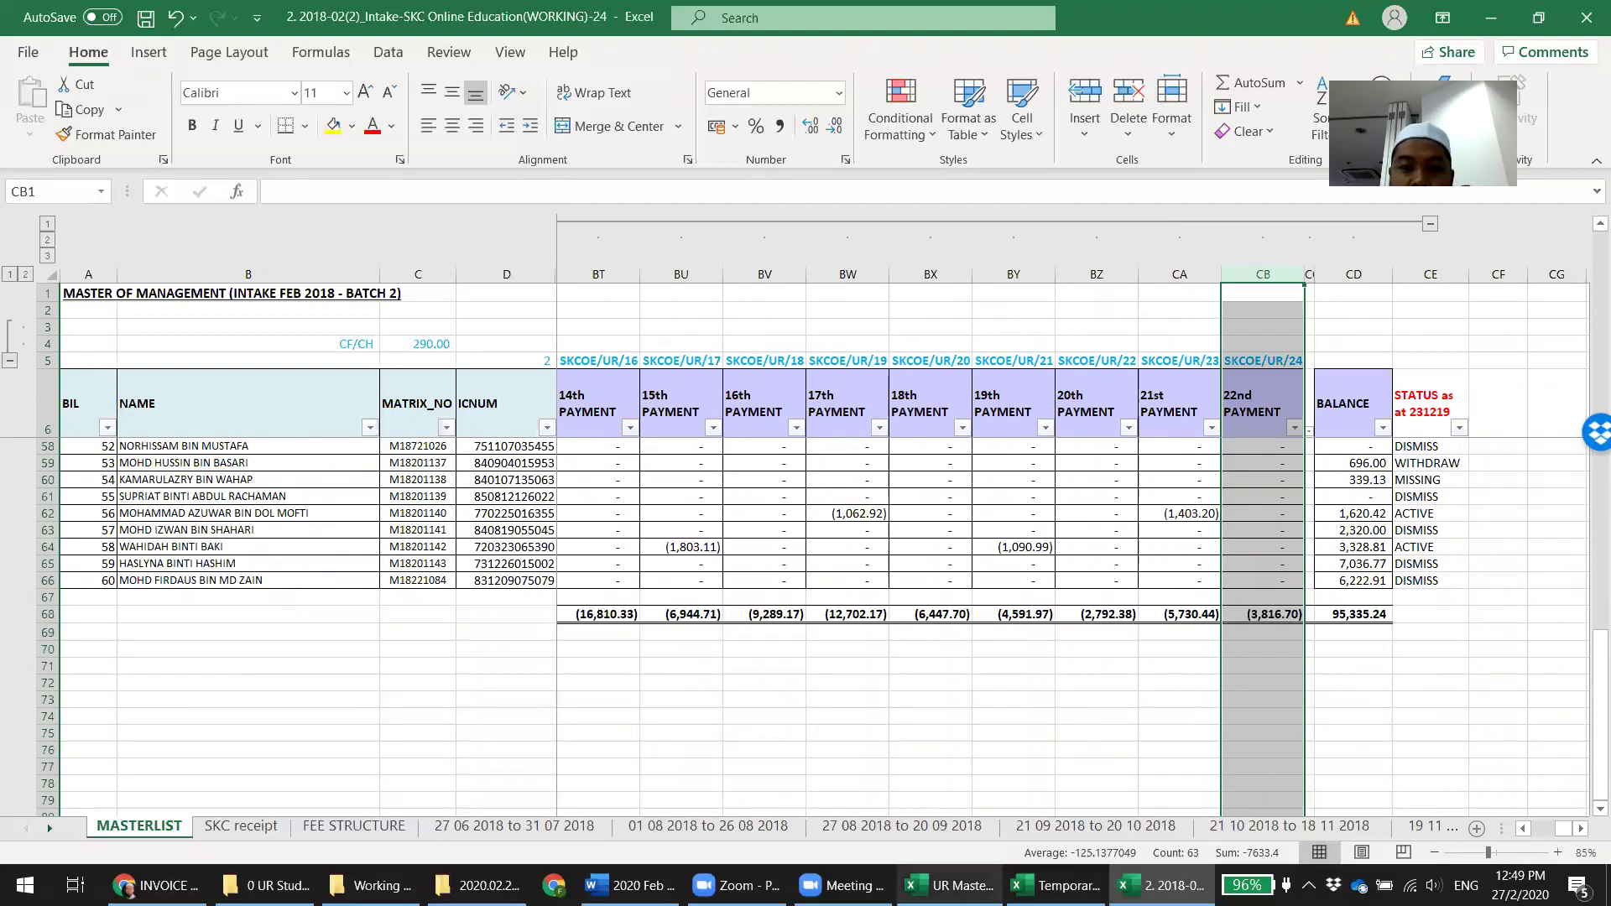
left_click(949, 885)
left_click(1057, 886)
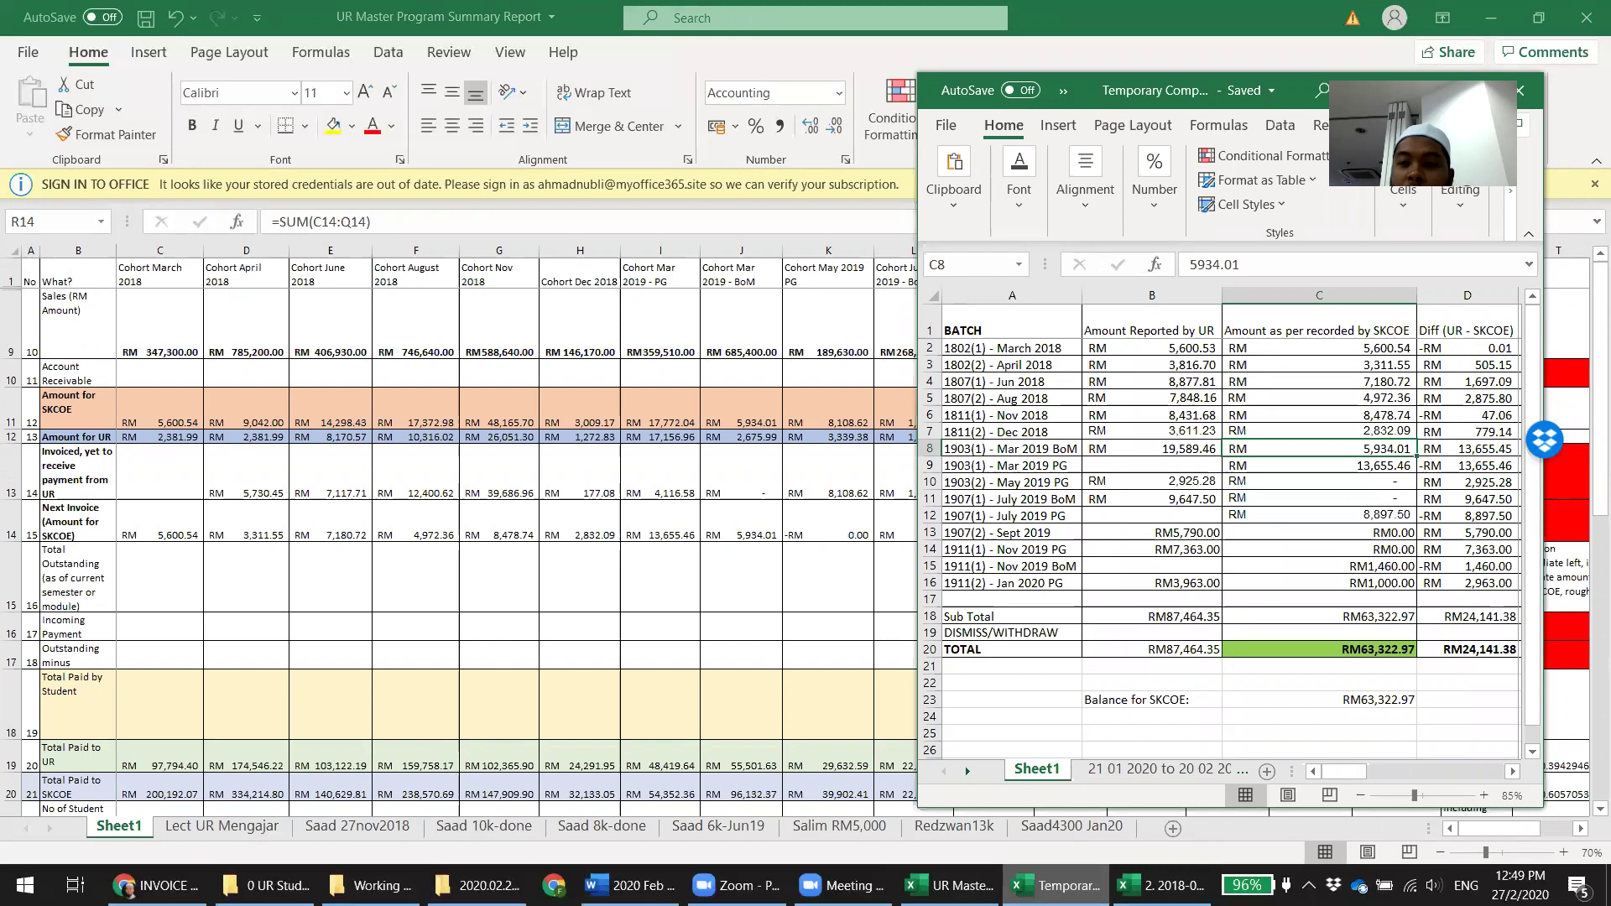
Check the April 2018 difference formula, then open the 2 MasterUR Feb18 2.April - Student List workbook
key("Up")
key("Up")
key("Up")
key("Up")
key("Up")
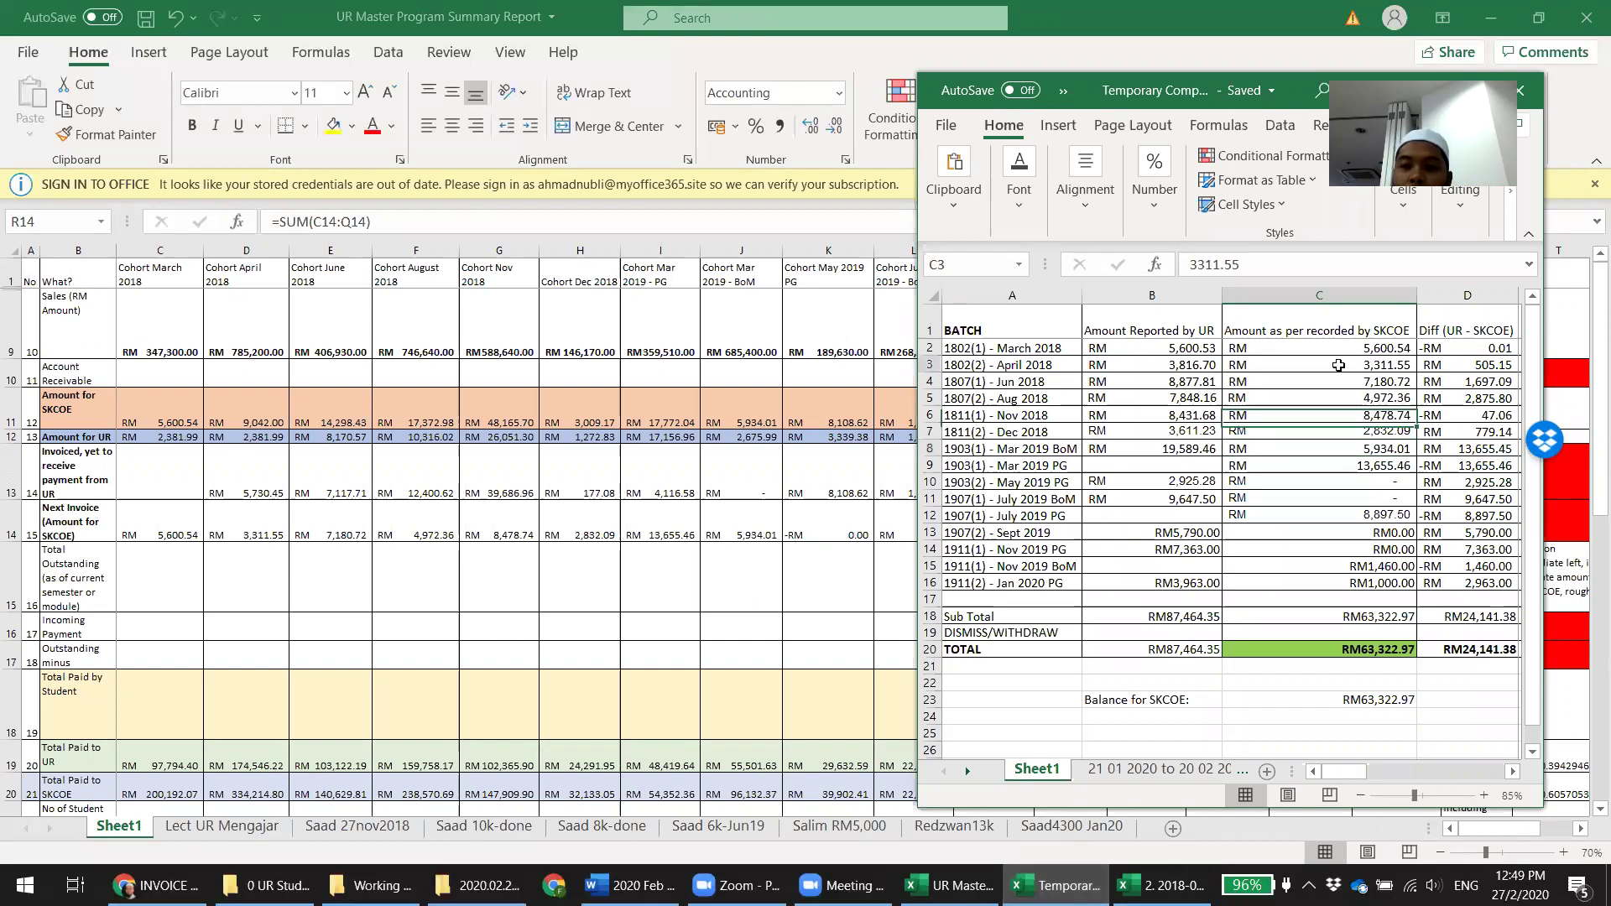
left_click(1466, 358)
key("alt+Tab")
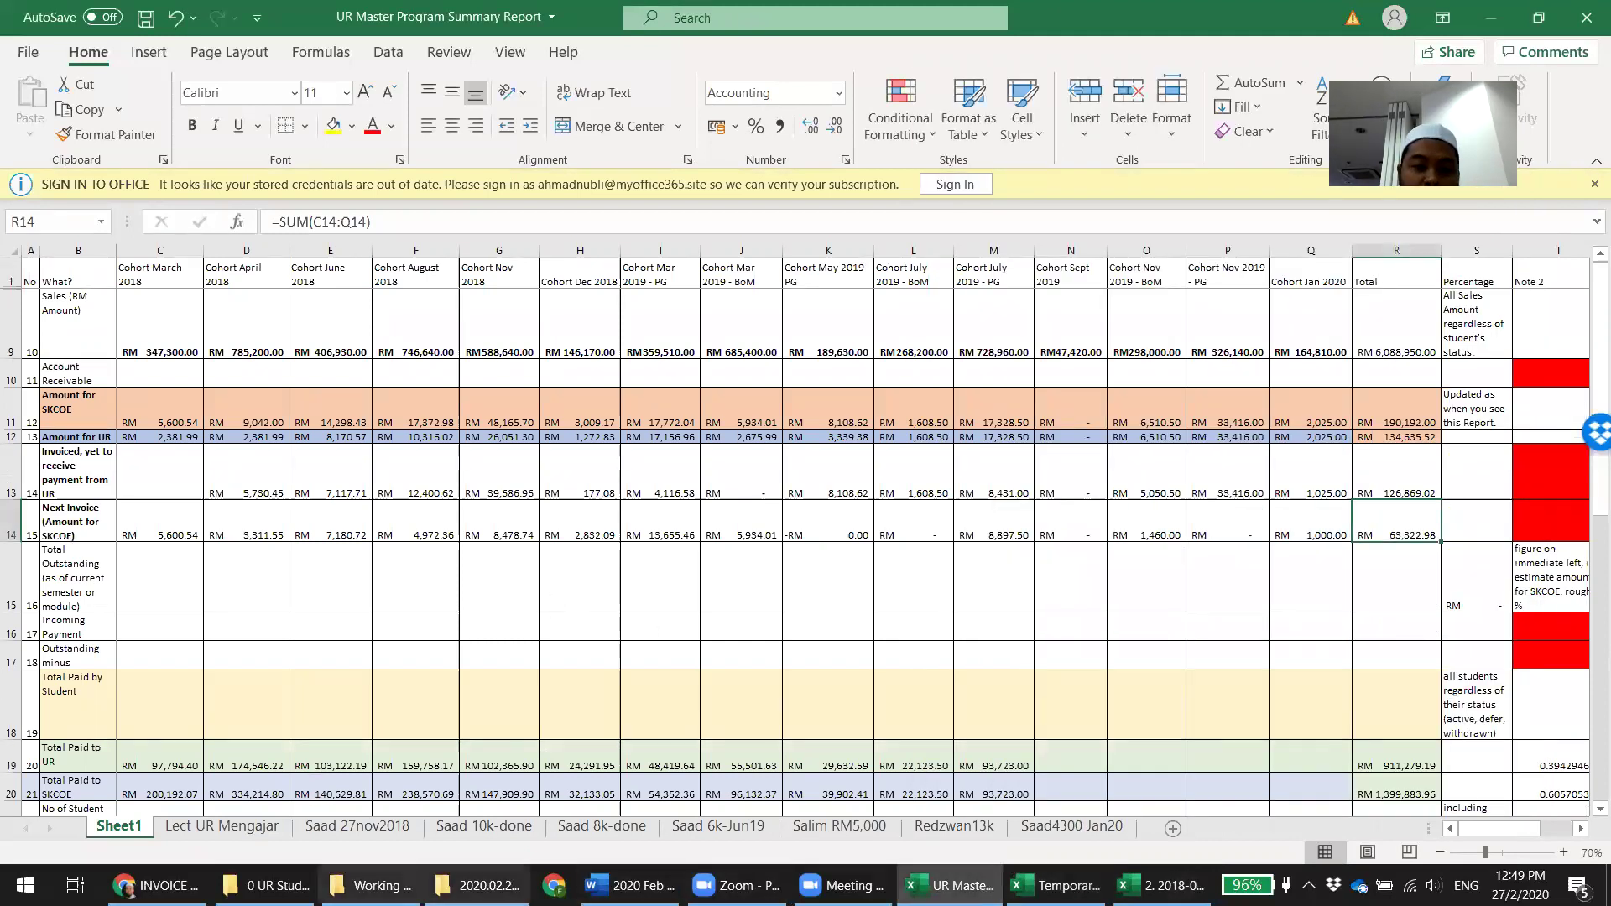
left_click(270, 885)
double_click(443, 248)
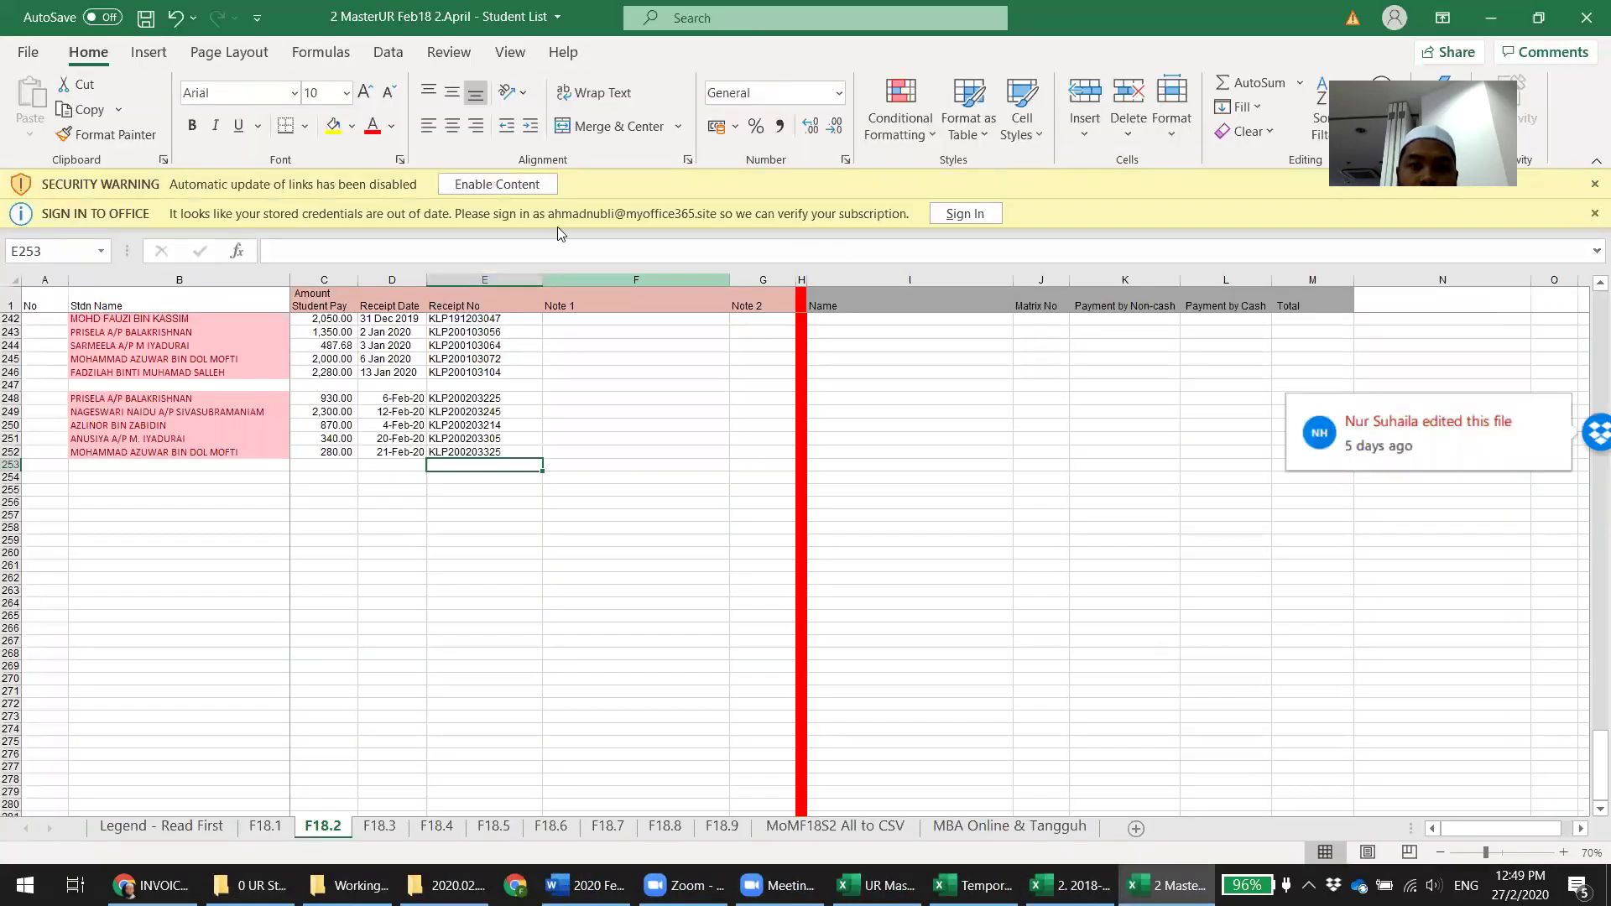
Enable the student list's content, skip link updates, dismiss sign-in, and review the 21-Feb-20 receipt
left_click(526, 183)
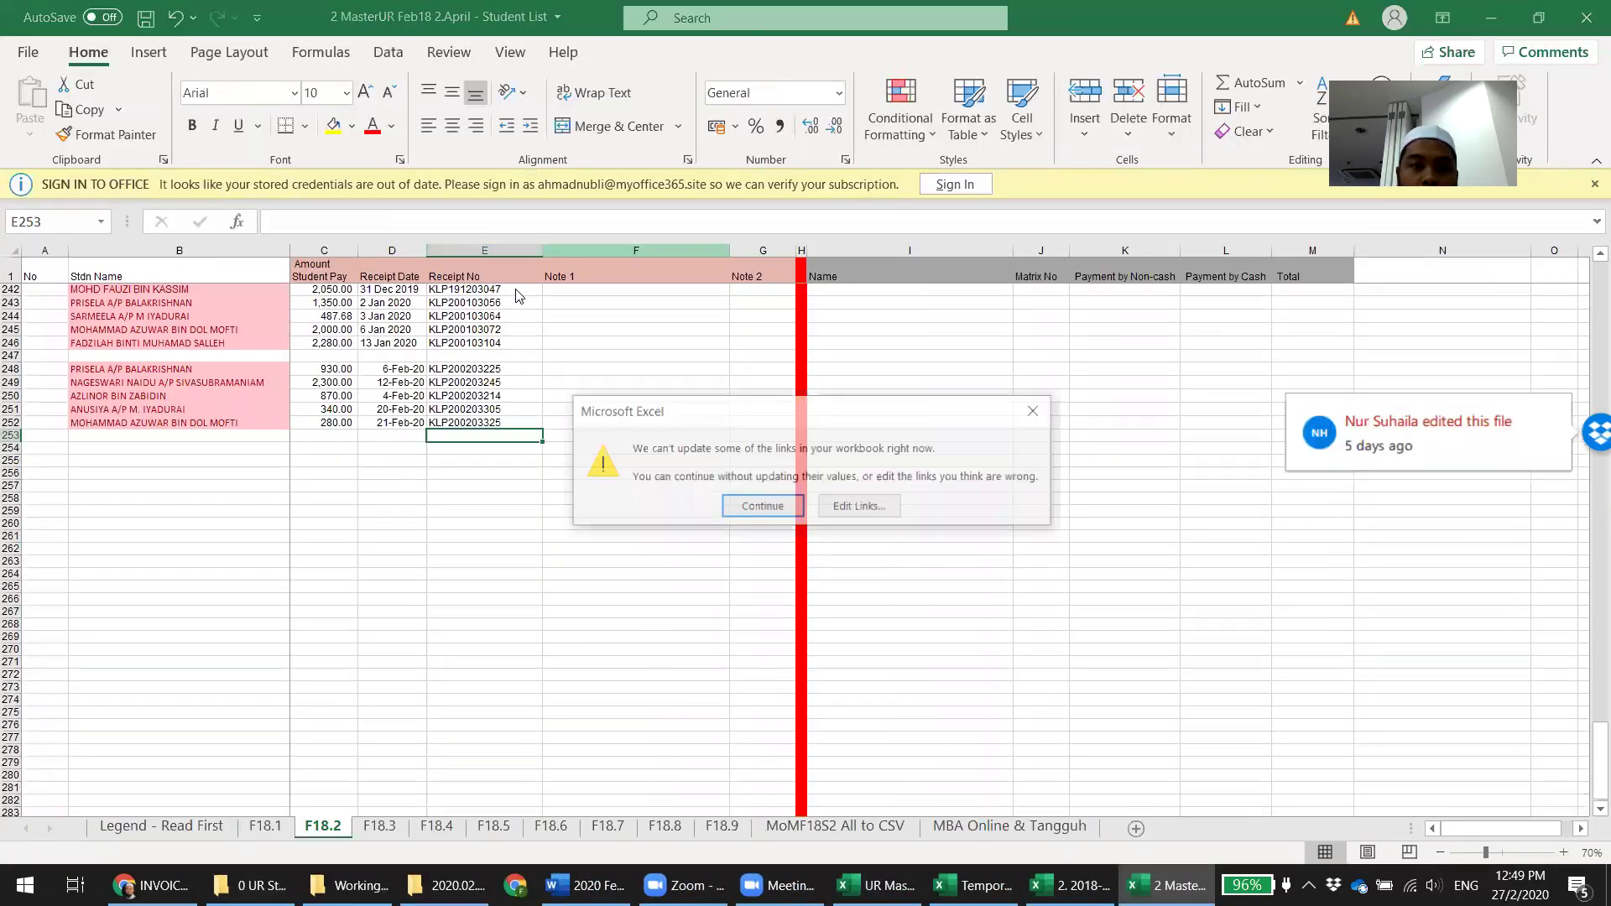
left_click(749, 502)
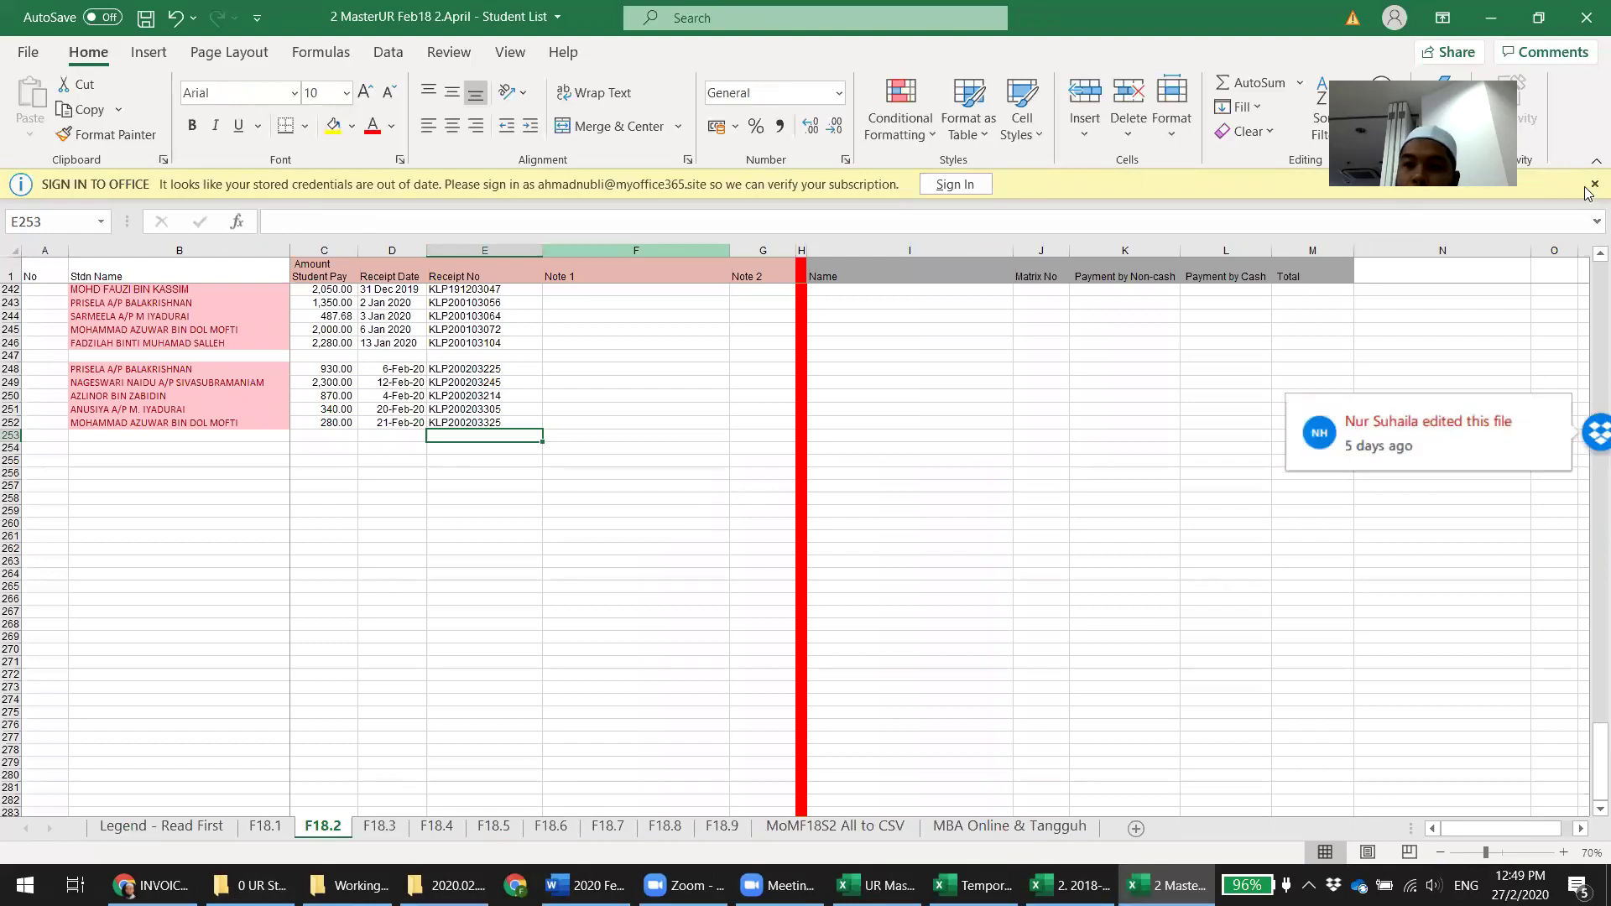
left_click(1594, 184)
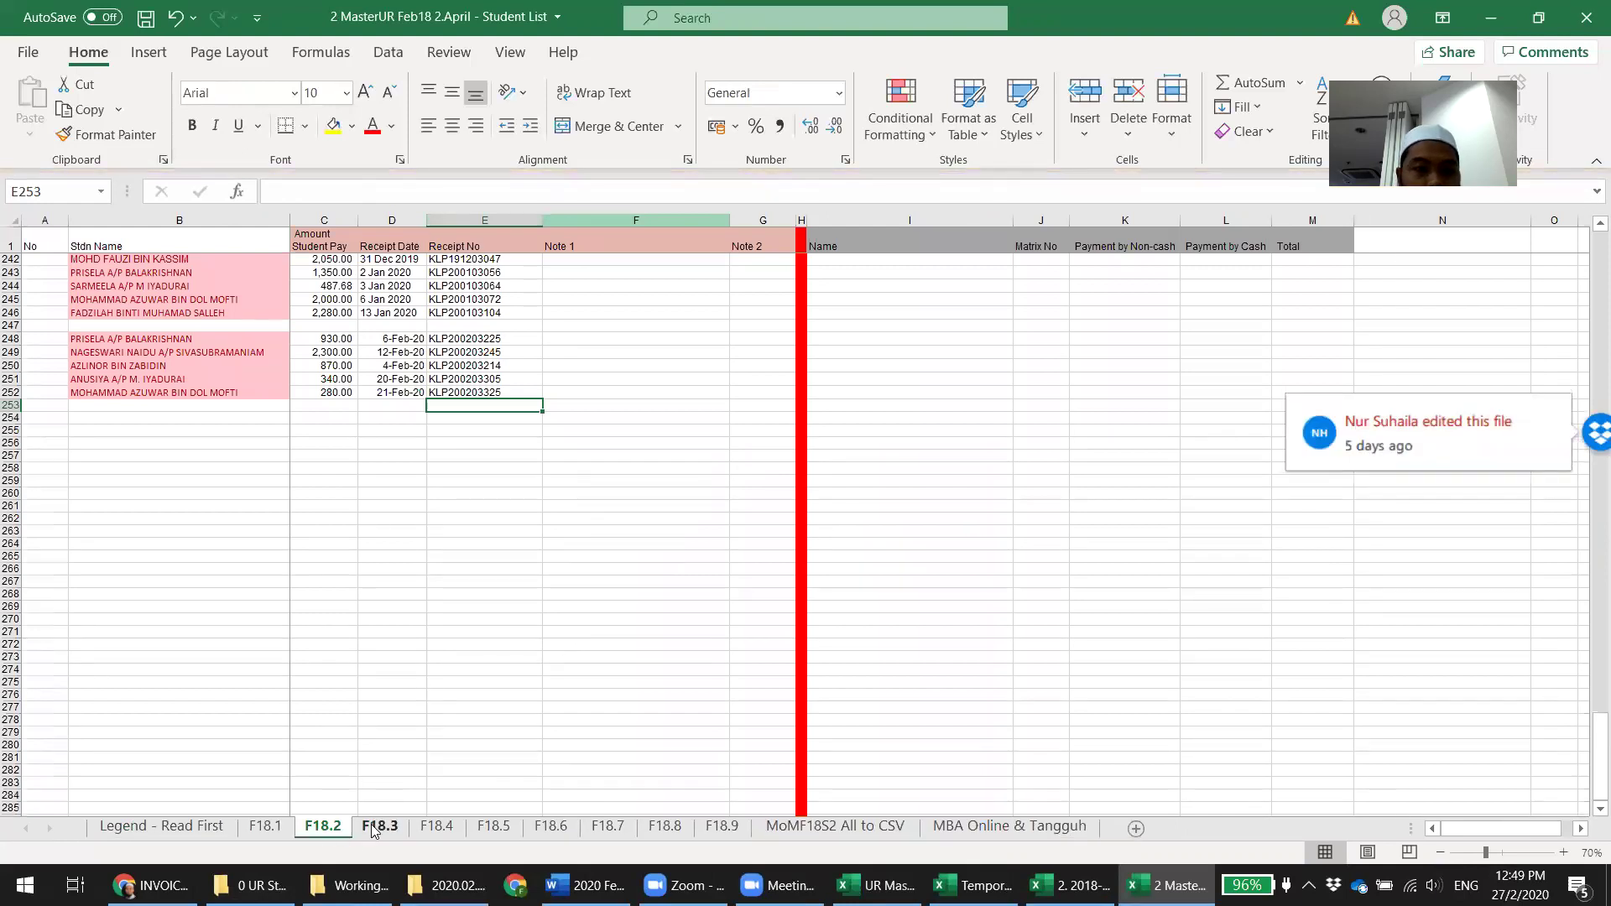
left_click(391, 669)
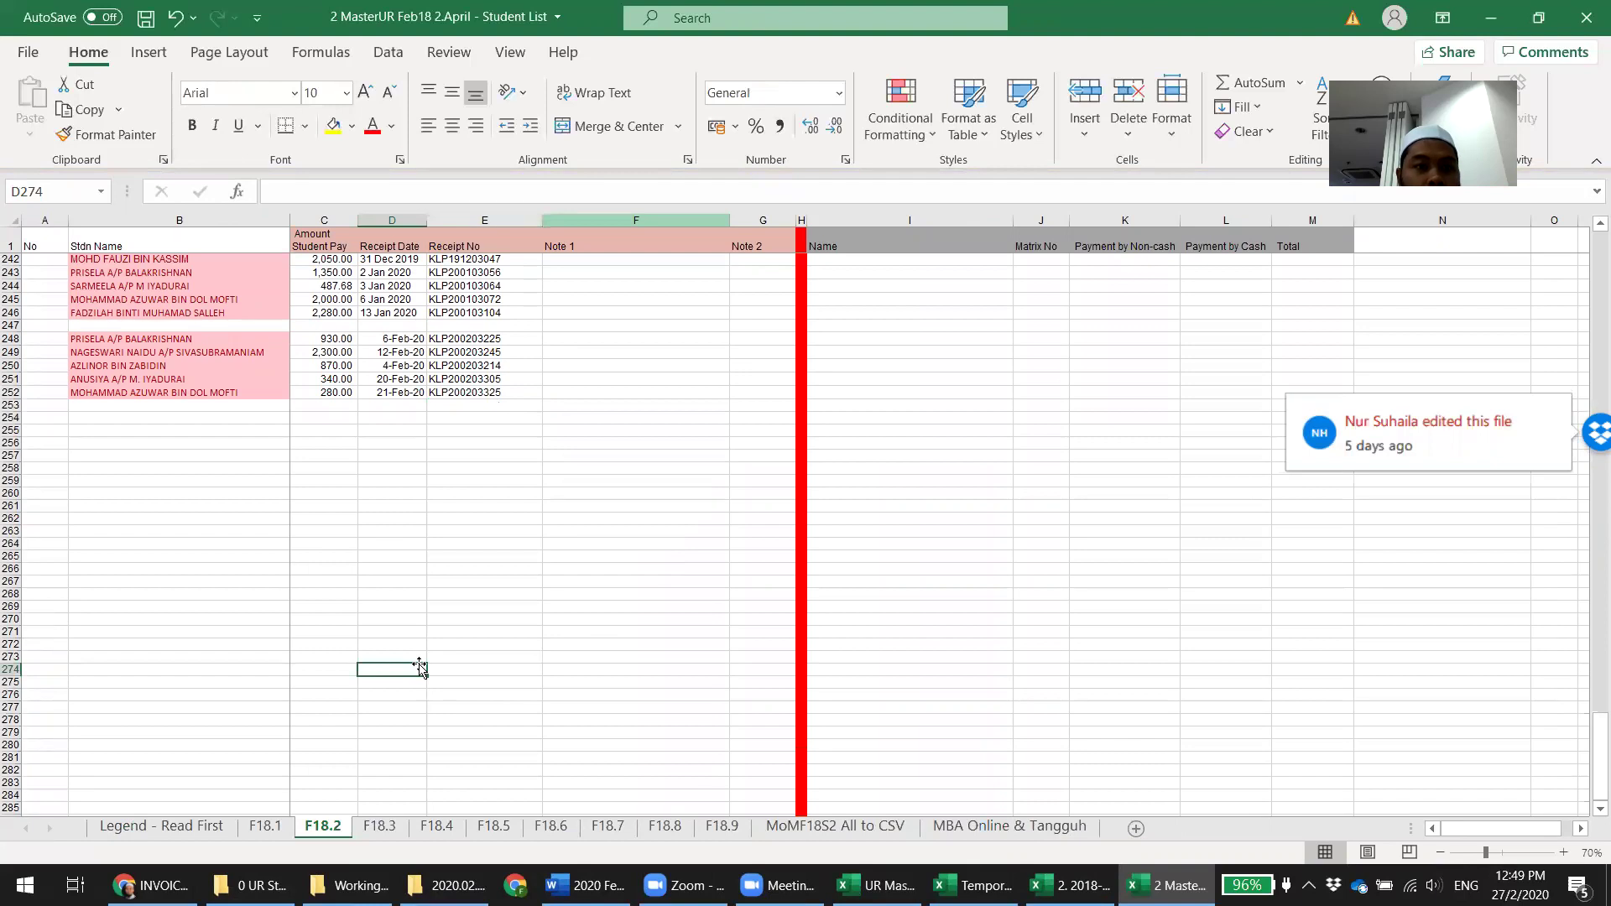
scroll(419, 667, "up", 3)
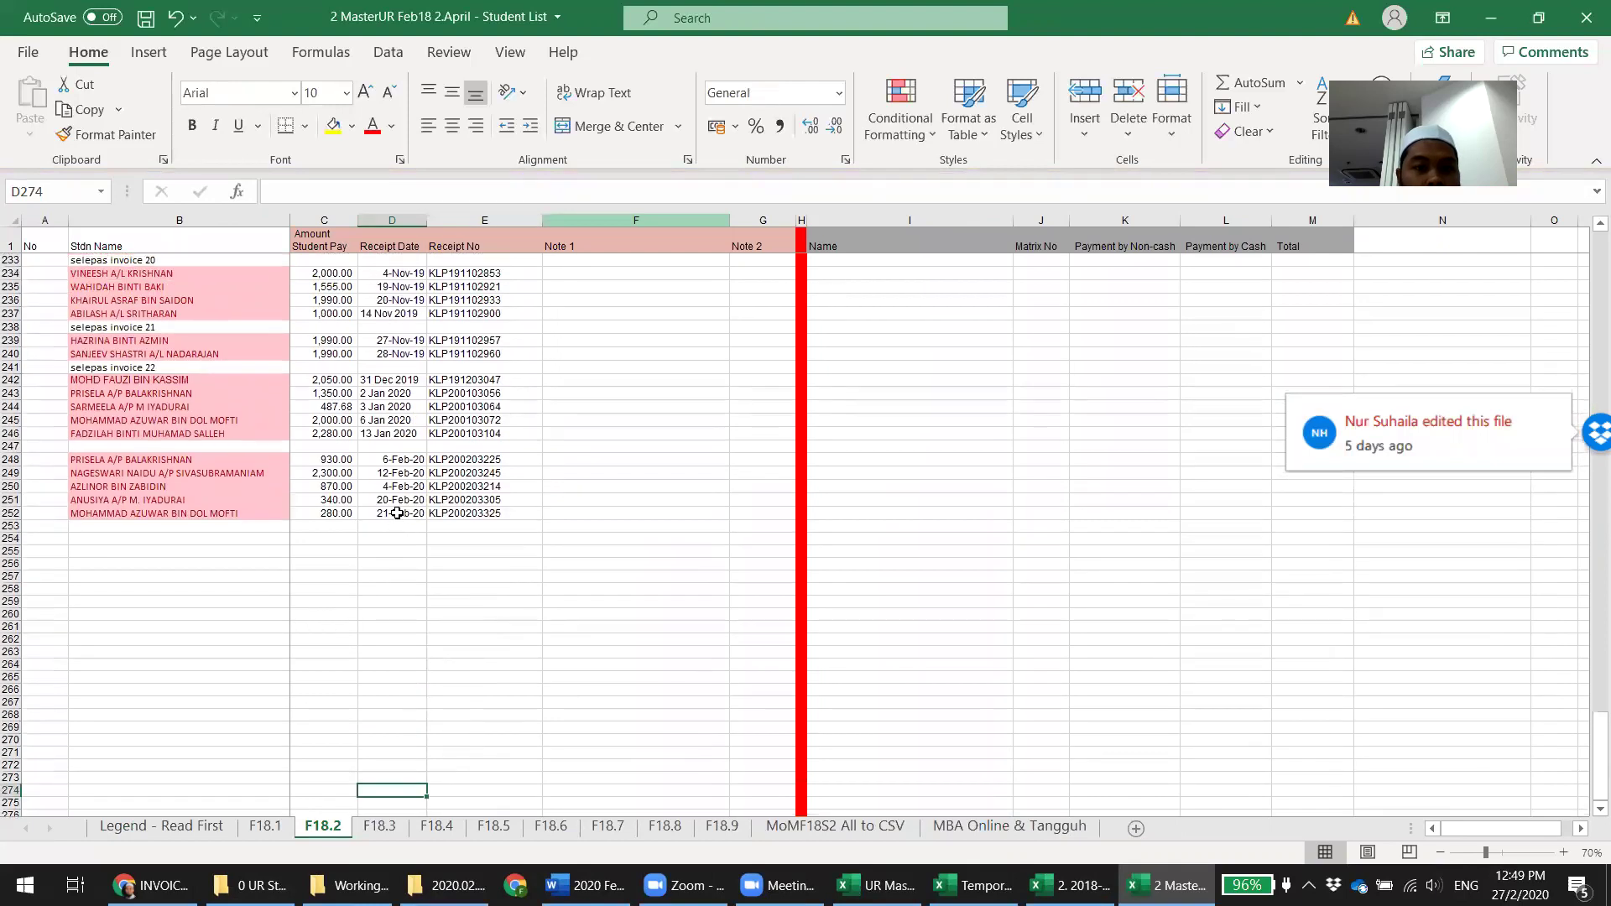
left_click(397, 513)
scroll(399, 657, "up", 1)
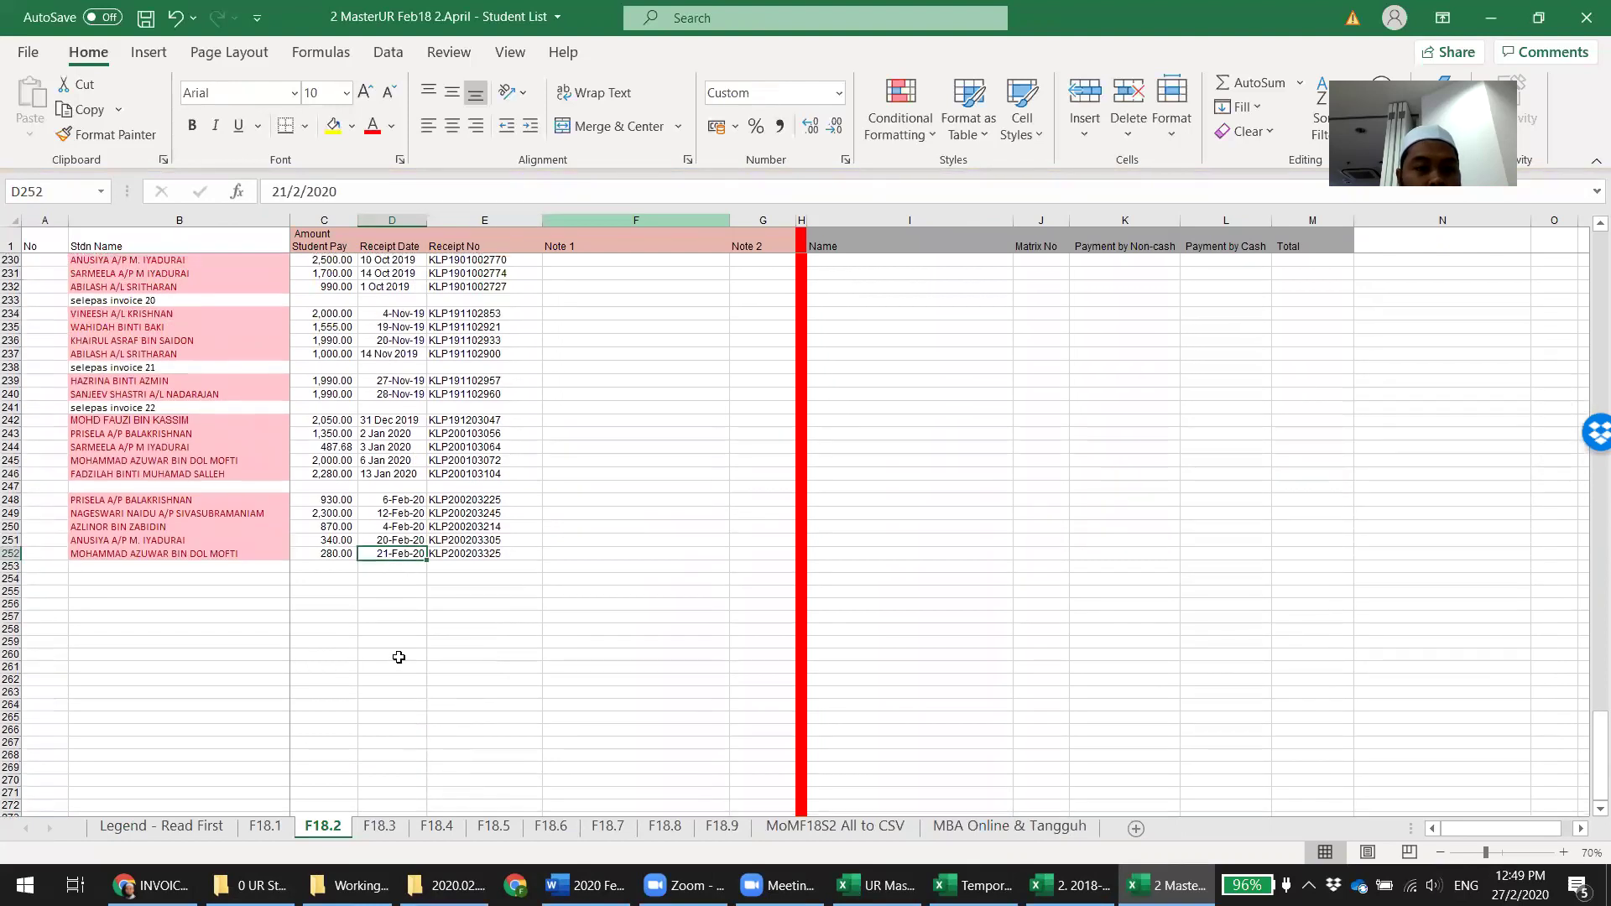
Check the SKCOE/UR/22 invoice on sheet F18.3 and return to the 2020.02.27 Invoice 24 to UR folder
left_click(382, 827)
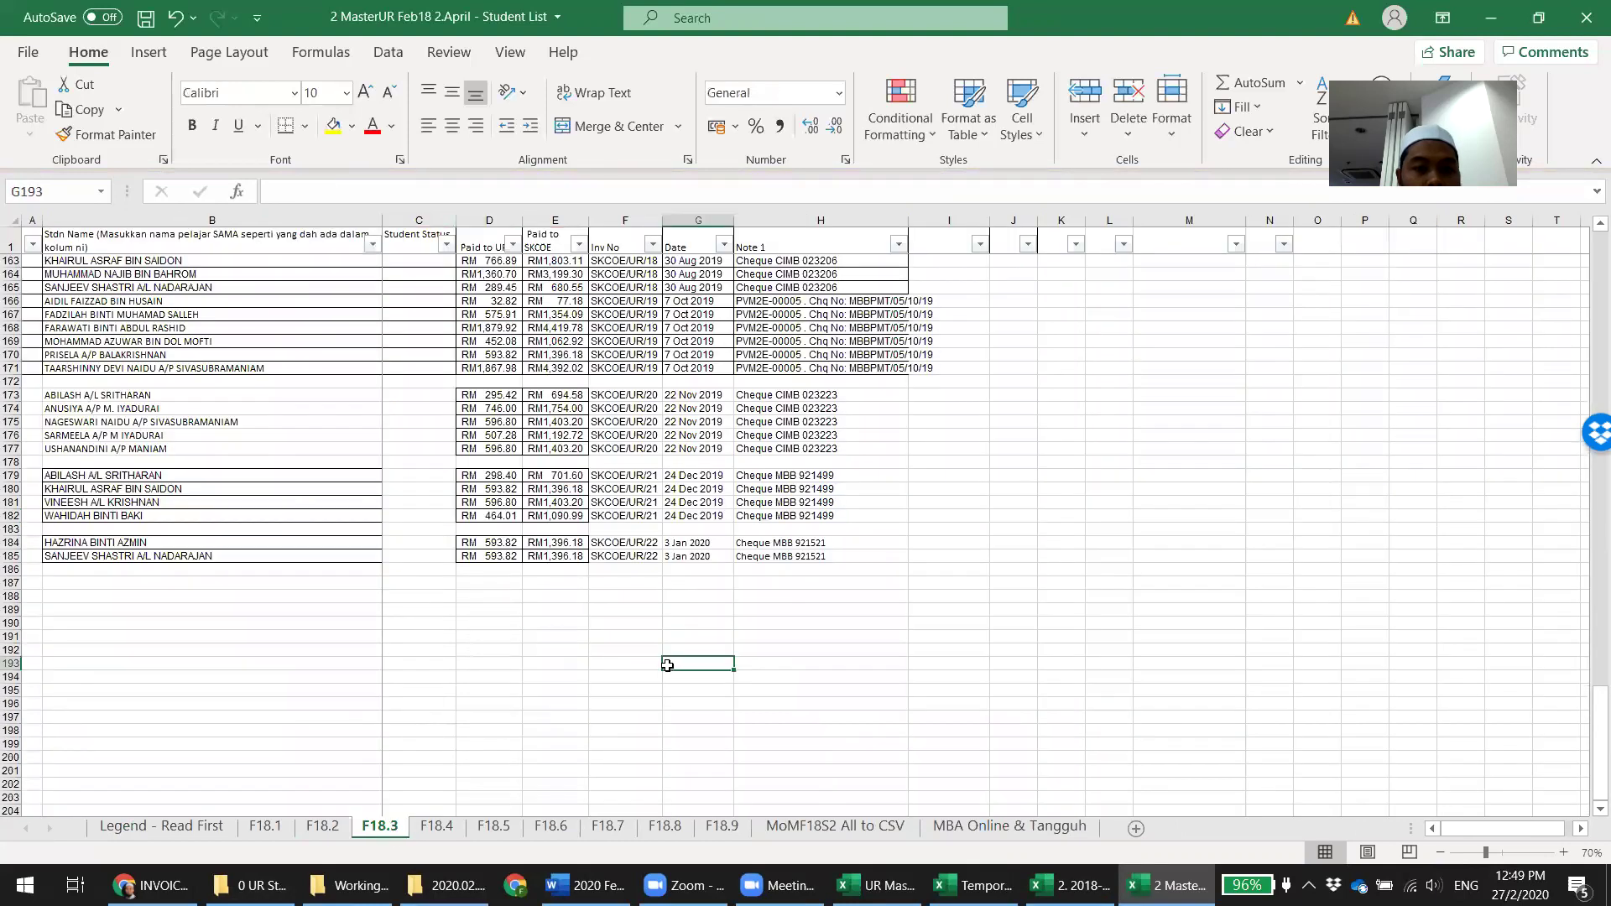
left_click(644, 554)
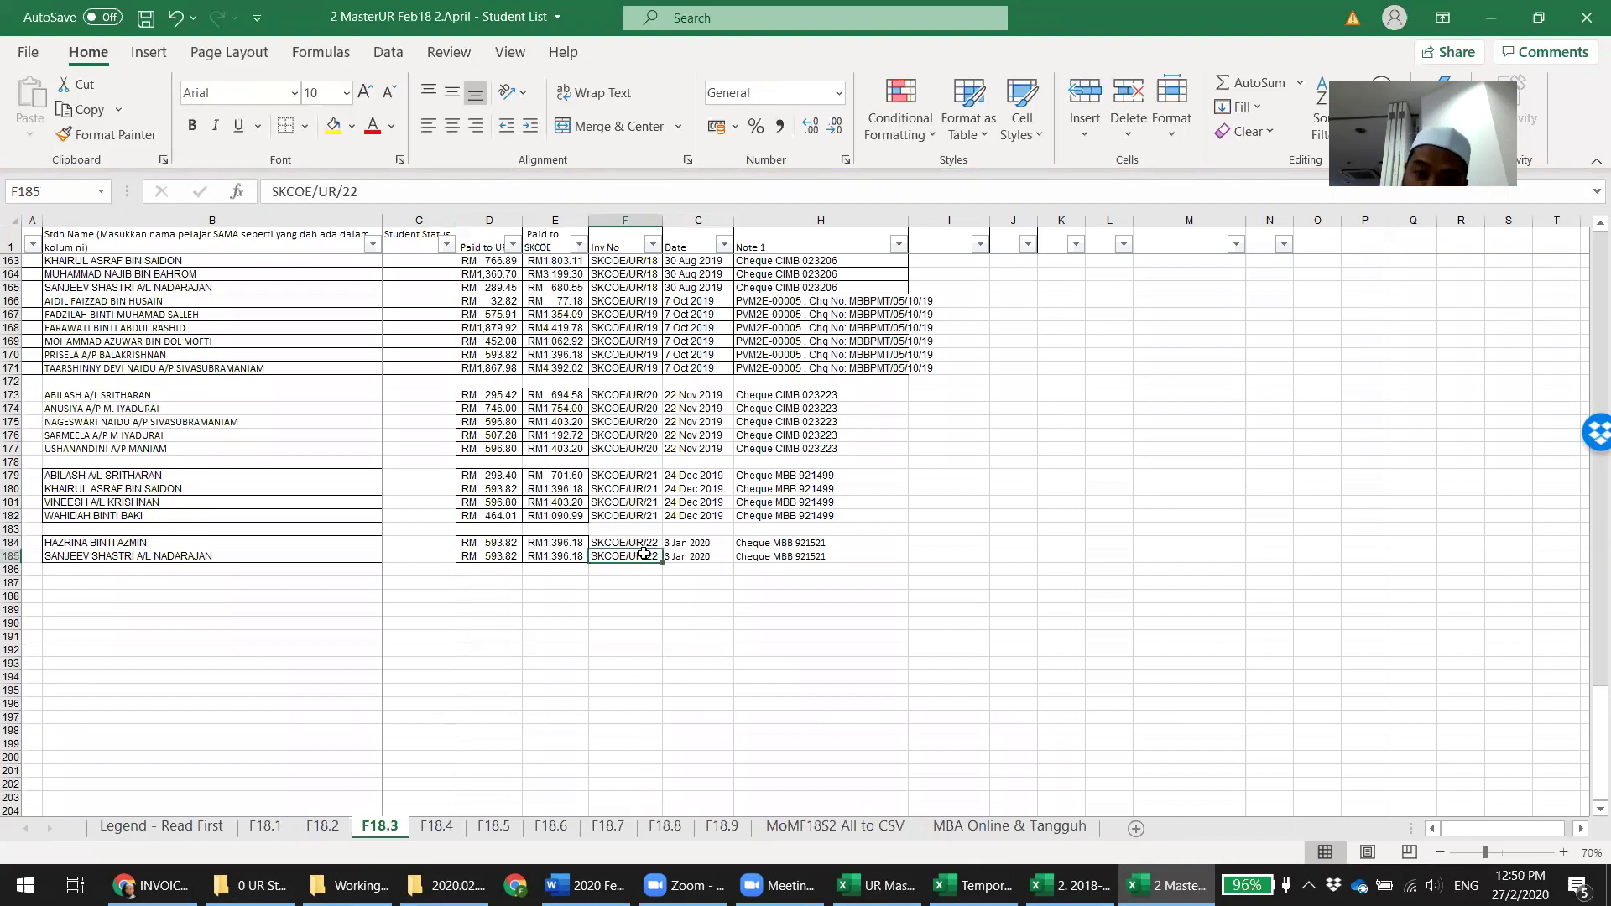
left_click(446, 886)
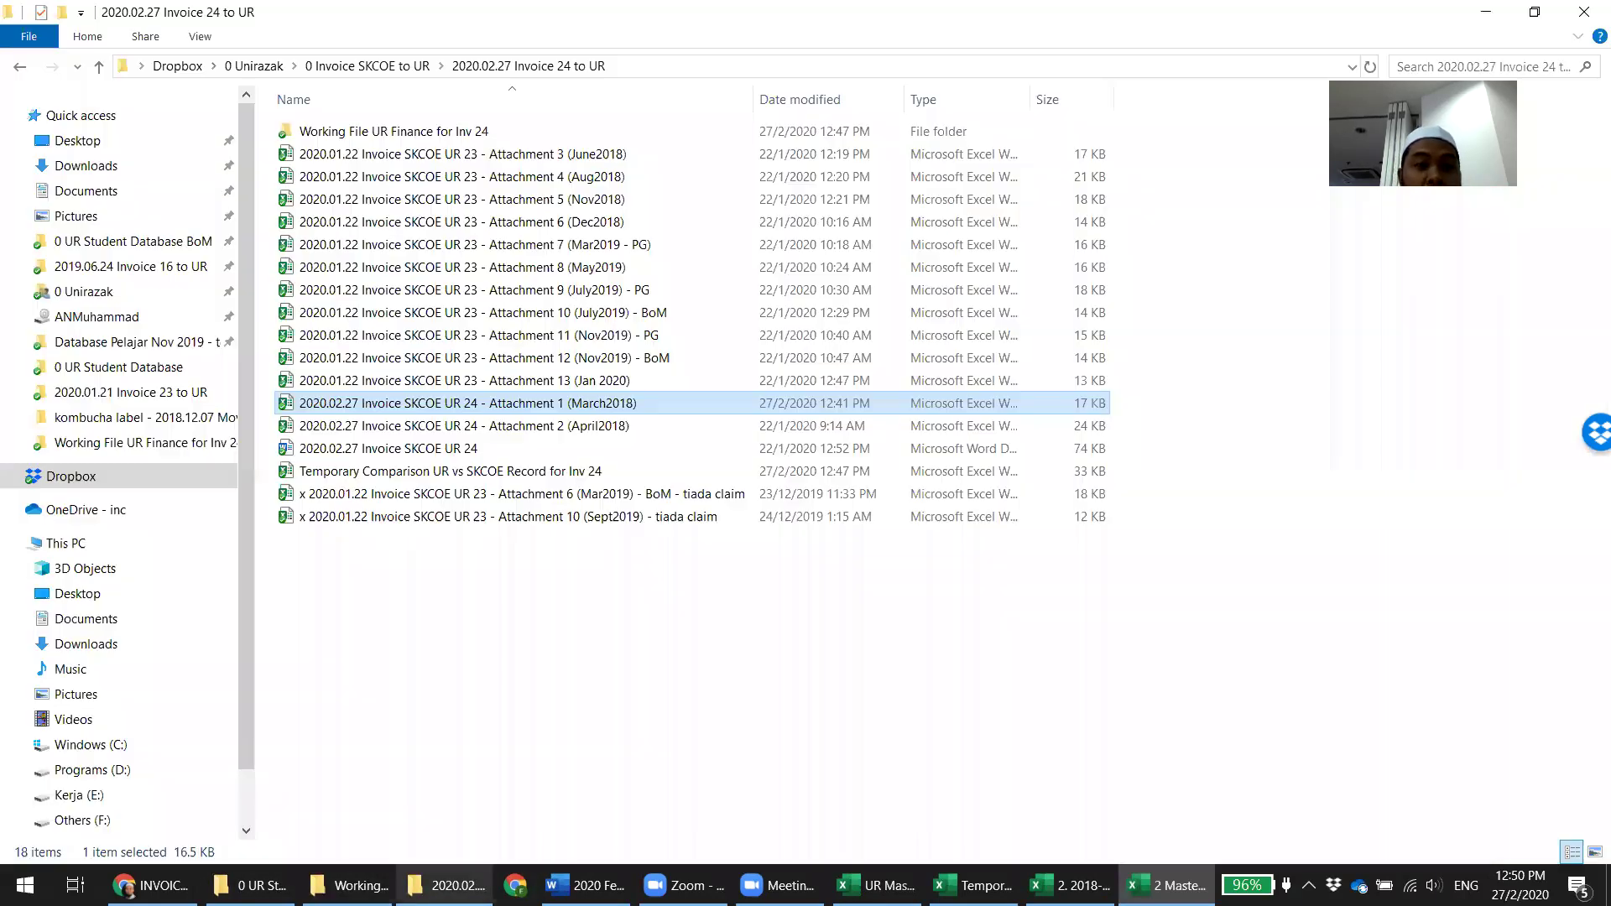
Open Invoice SKCOE UR 23 Attachment 2 (April2018) from Dropbox's 2020.01.21 Invoice 23 to UR folder
left_click(564, 654)
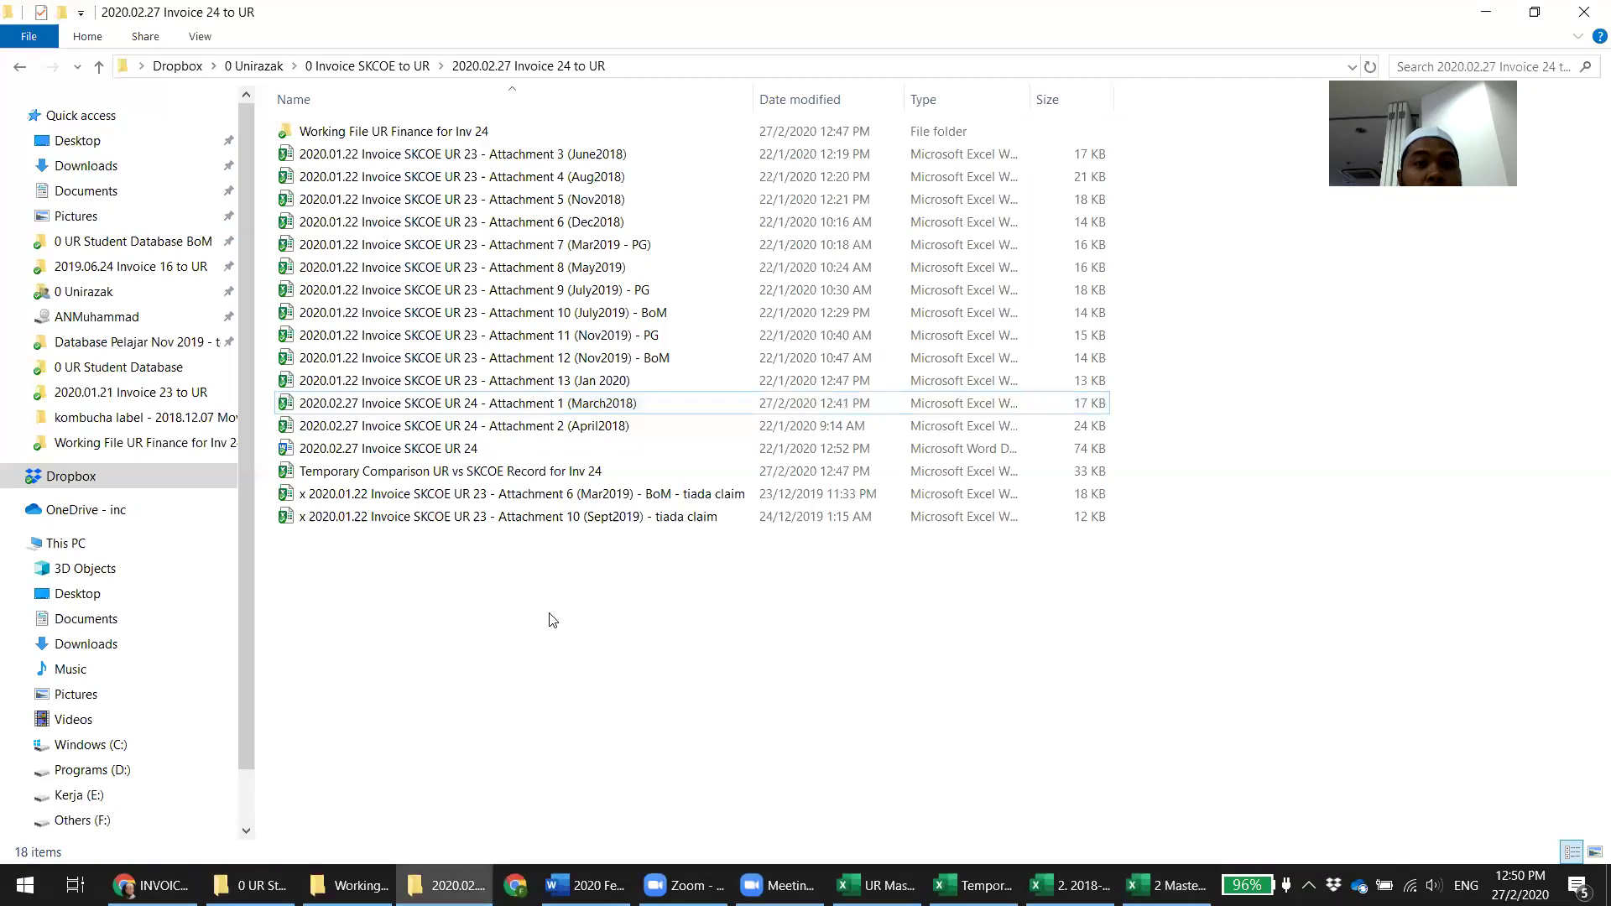
right_click(60, 474)
left_click(141, 429)
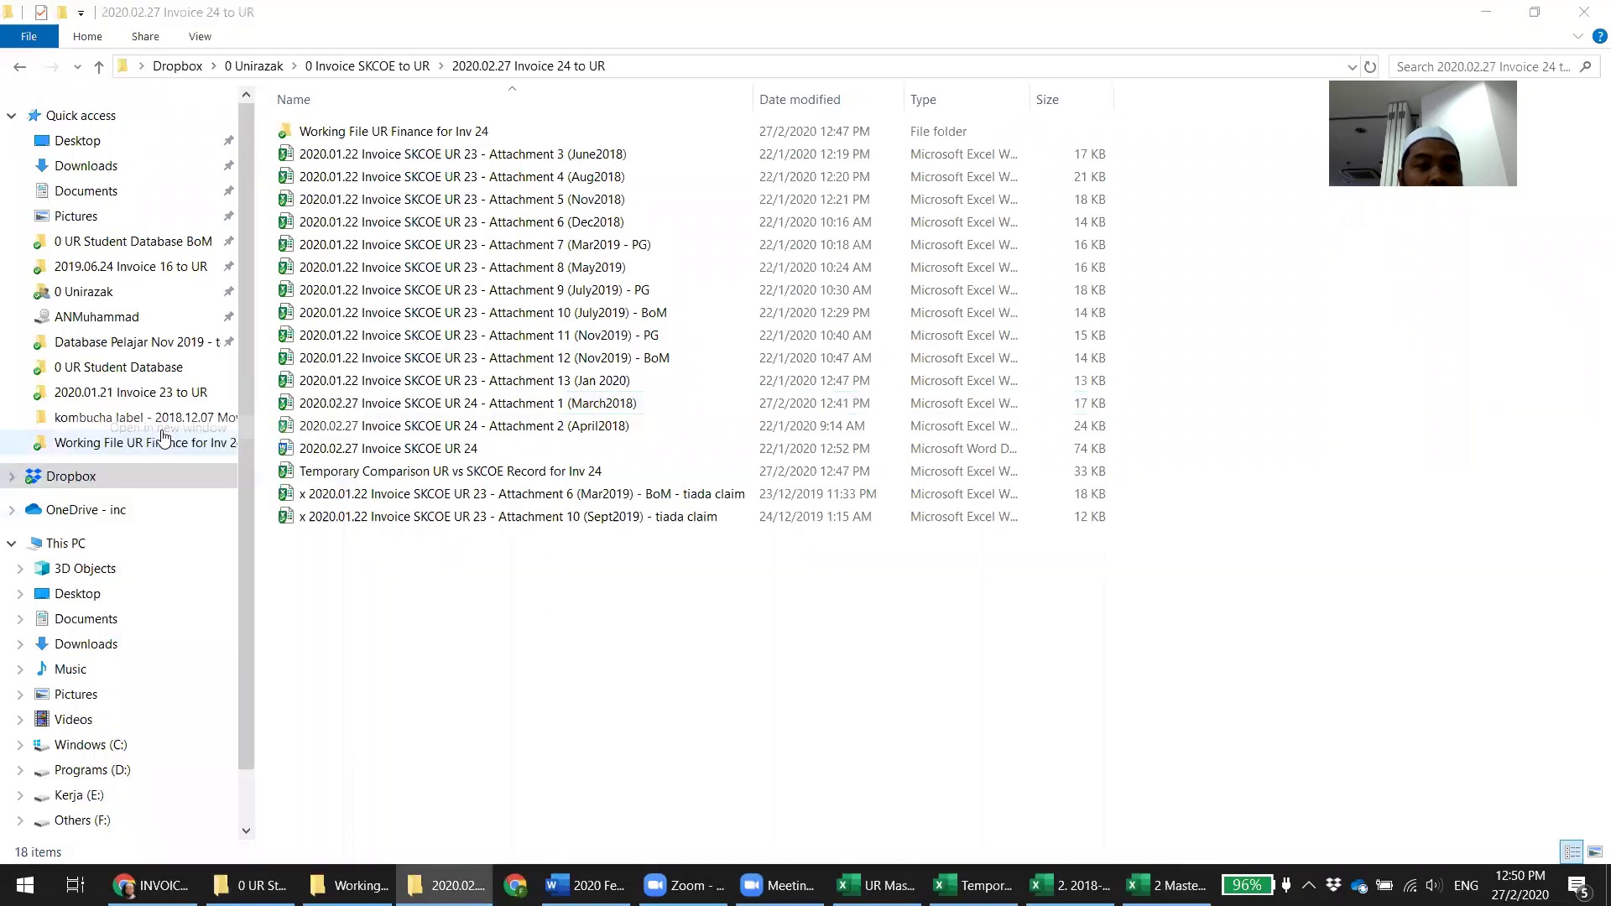
double_click(365, 156)
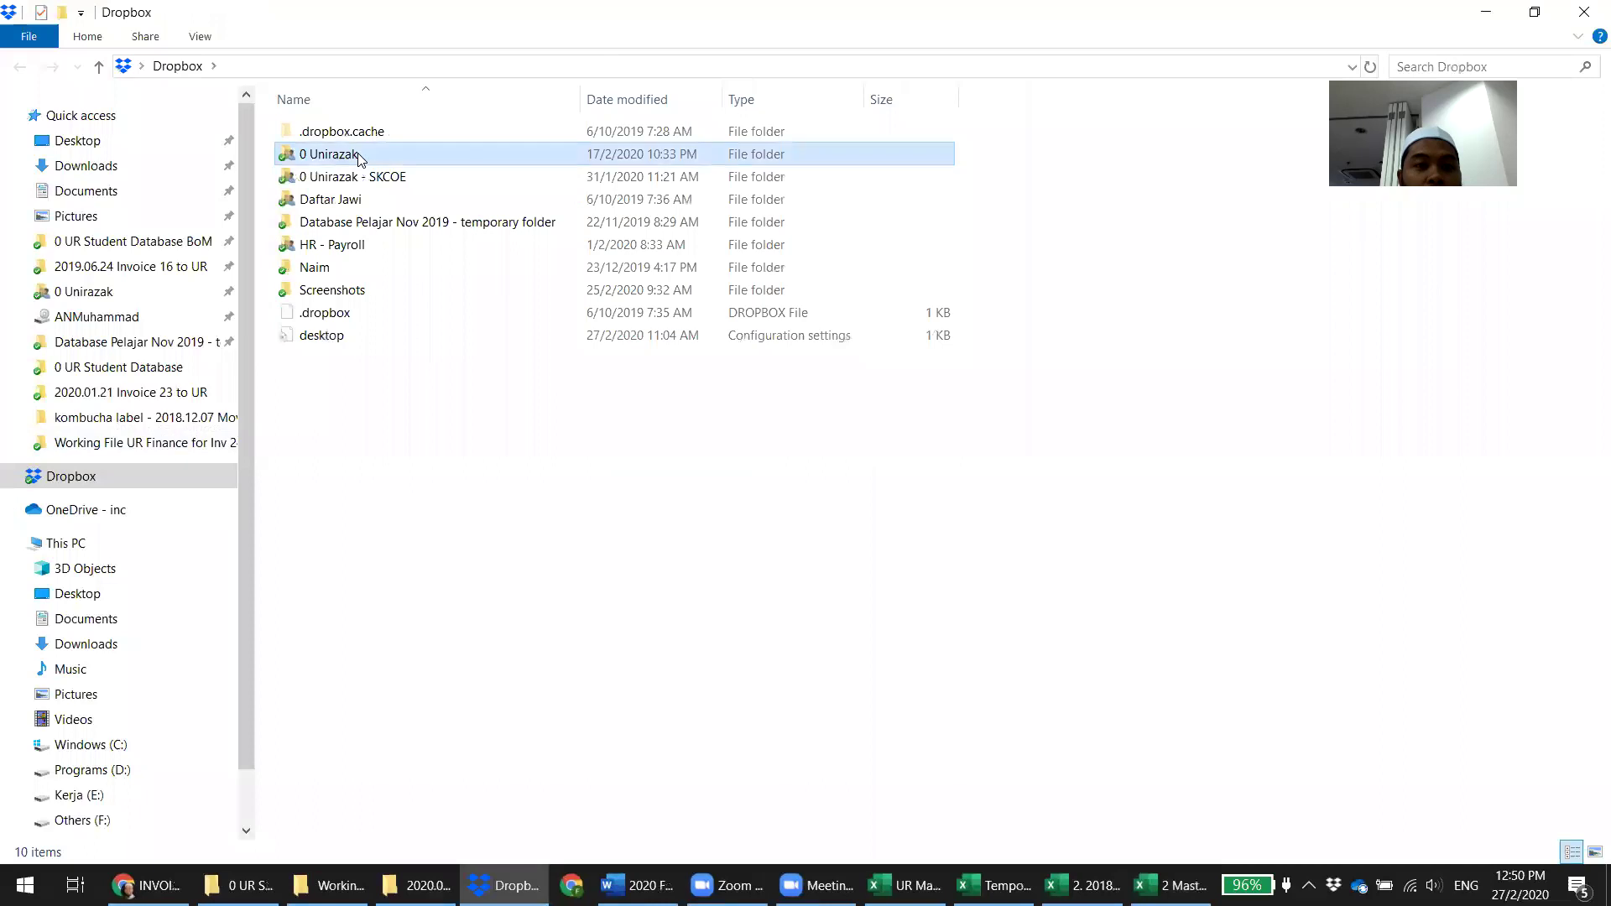
double_click(362, 178)
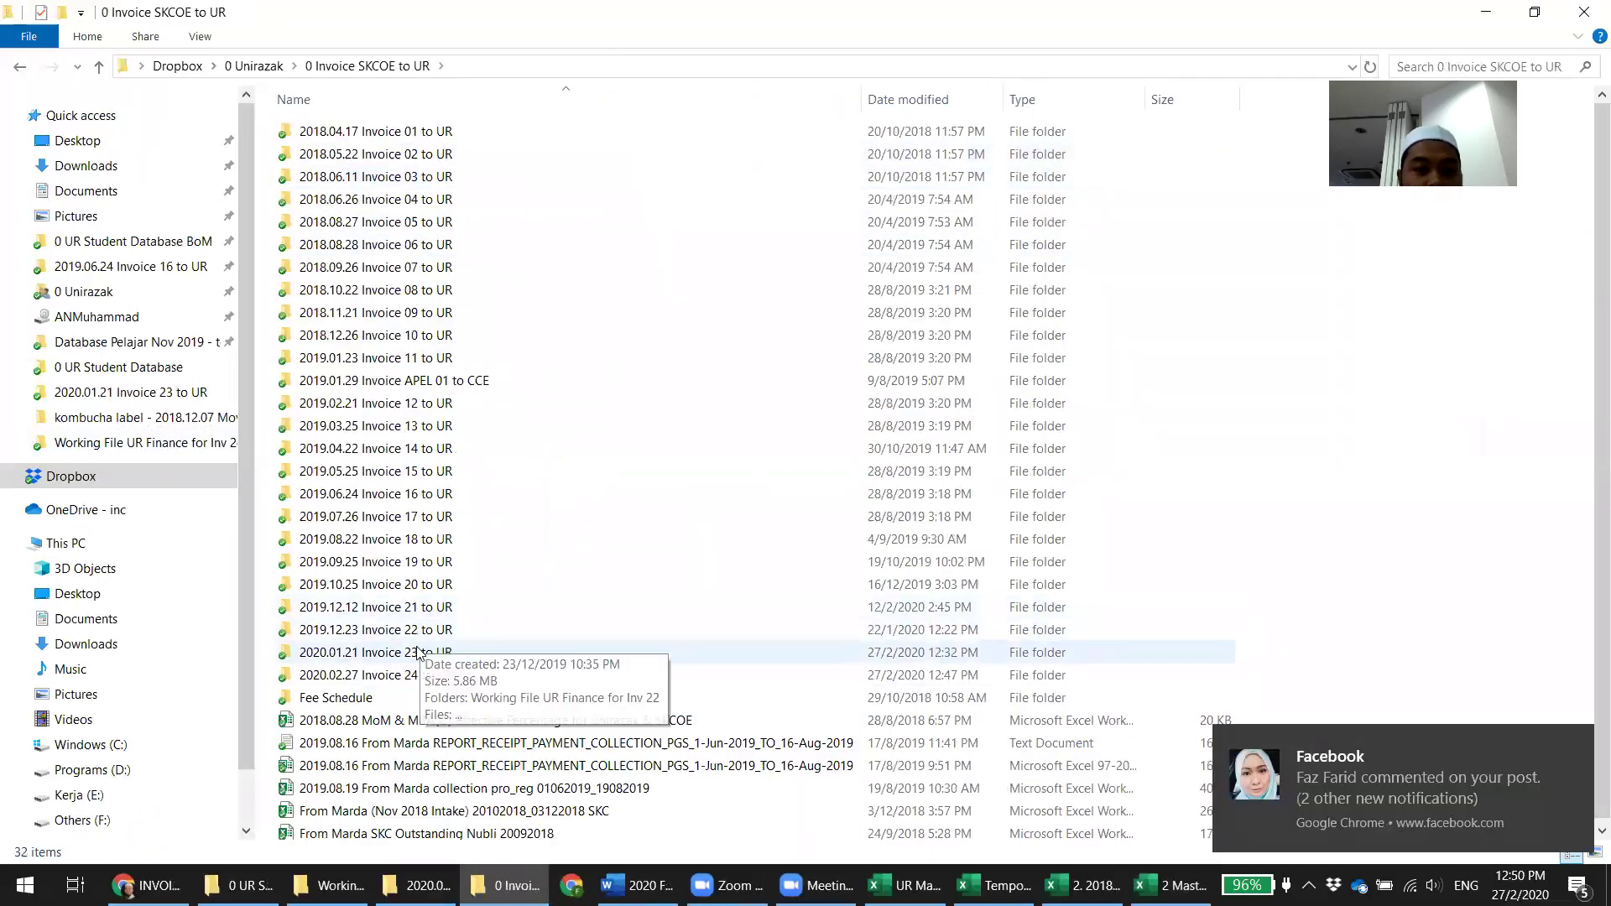
double_click(415, 656)
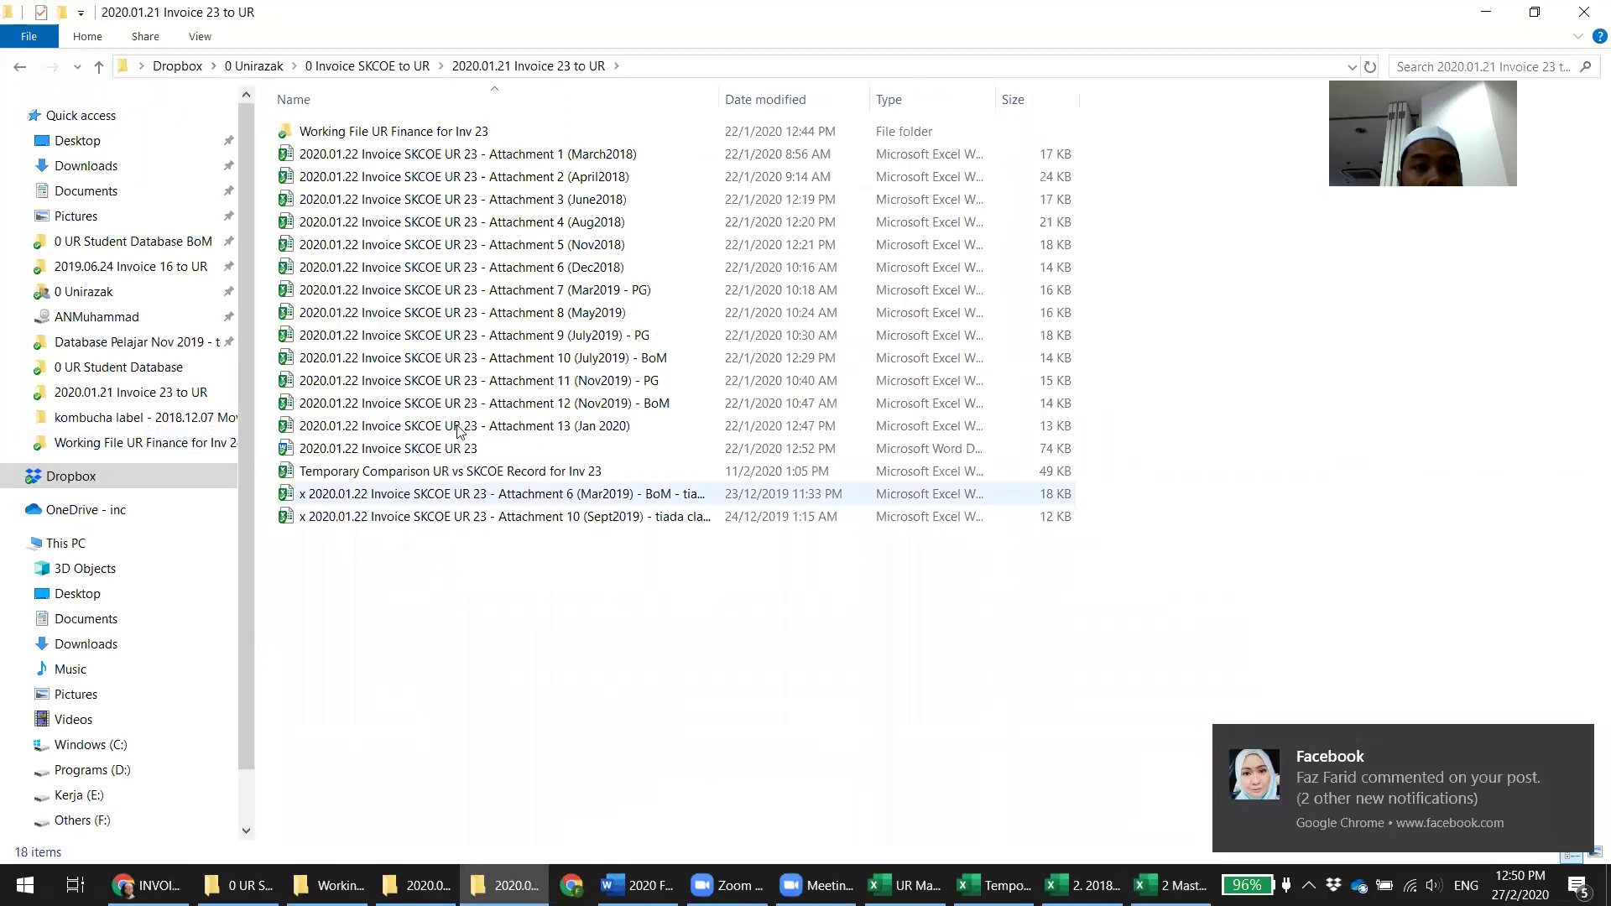
double_click(499, 179)
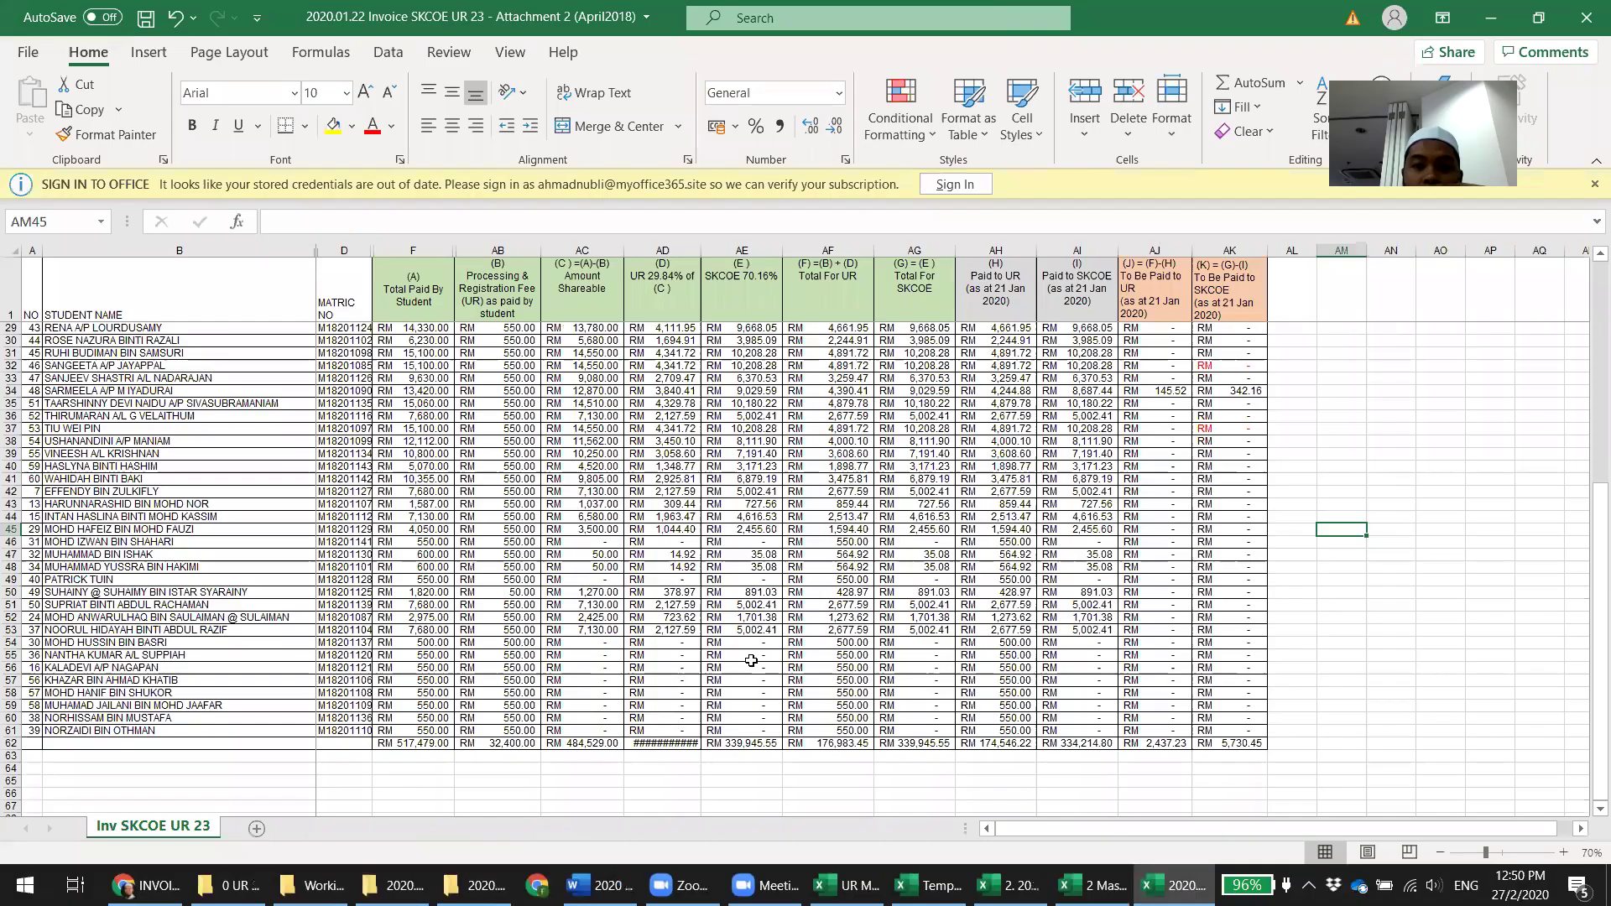
left_click(1492, 466)
scroll(1492, 466, "up", 9)
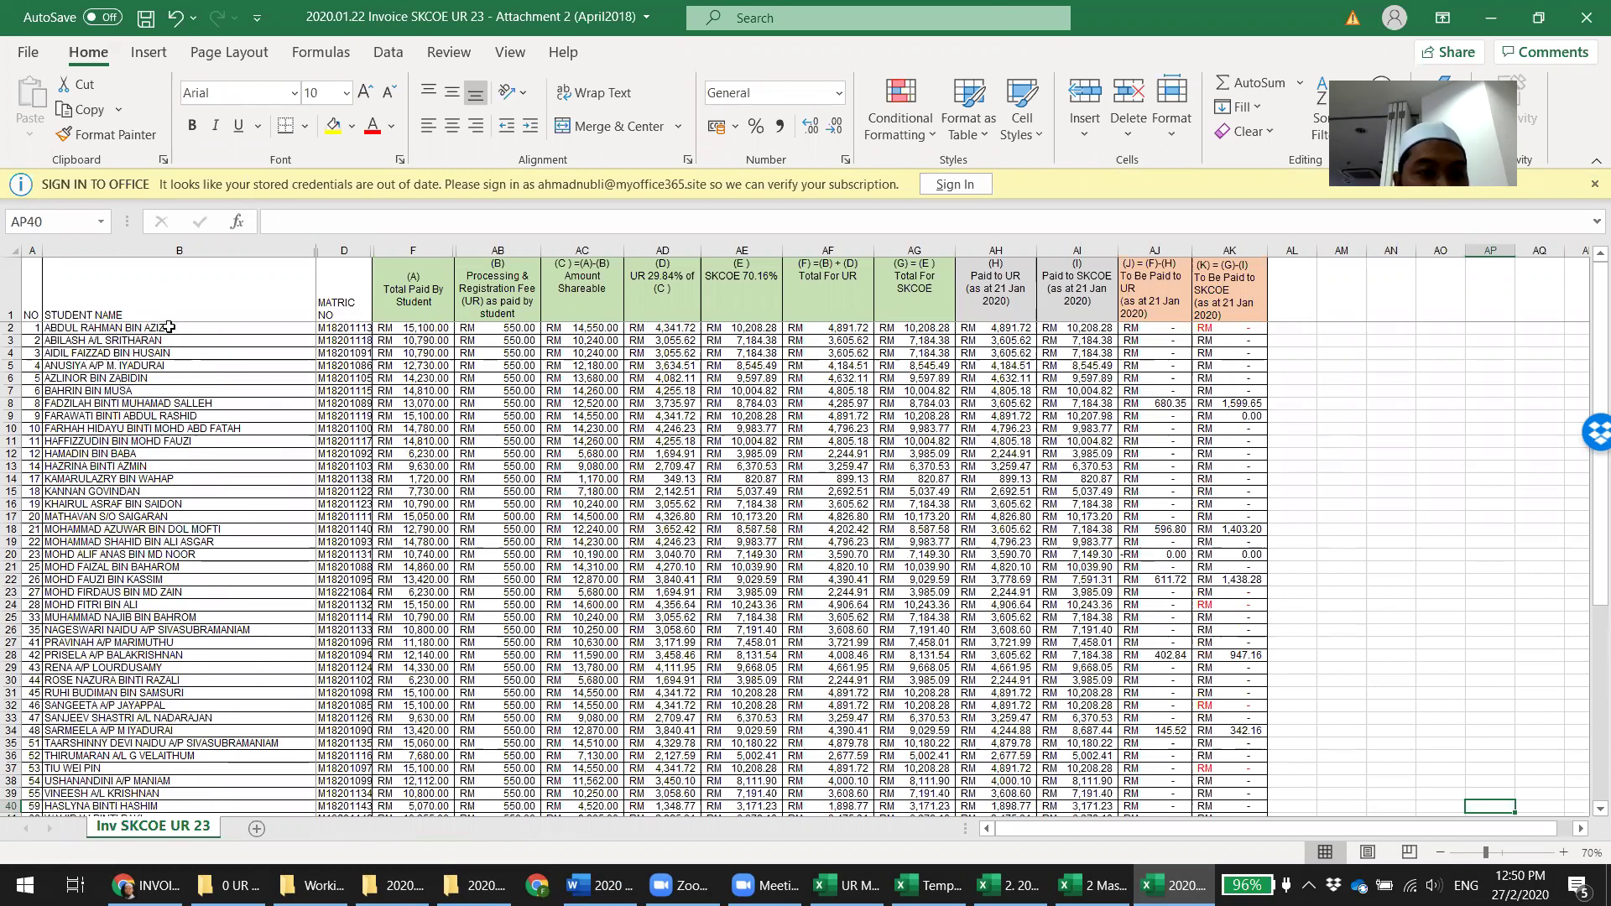
Copy the attachment's student names B8:B38 into B187 of the 2 MasterUR F18.3 sheet
left_click_drag(169, 327, 172, 403)
left_click(1155, 404)
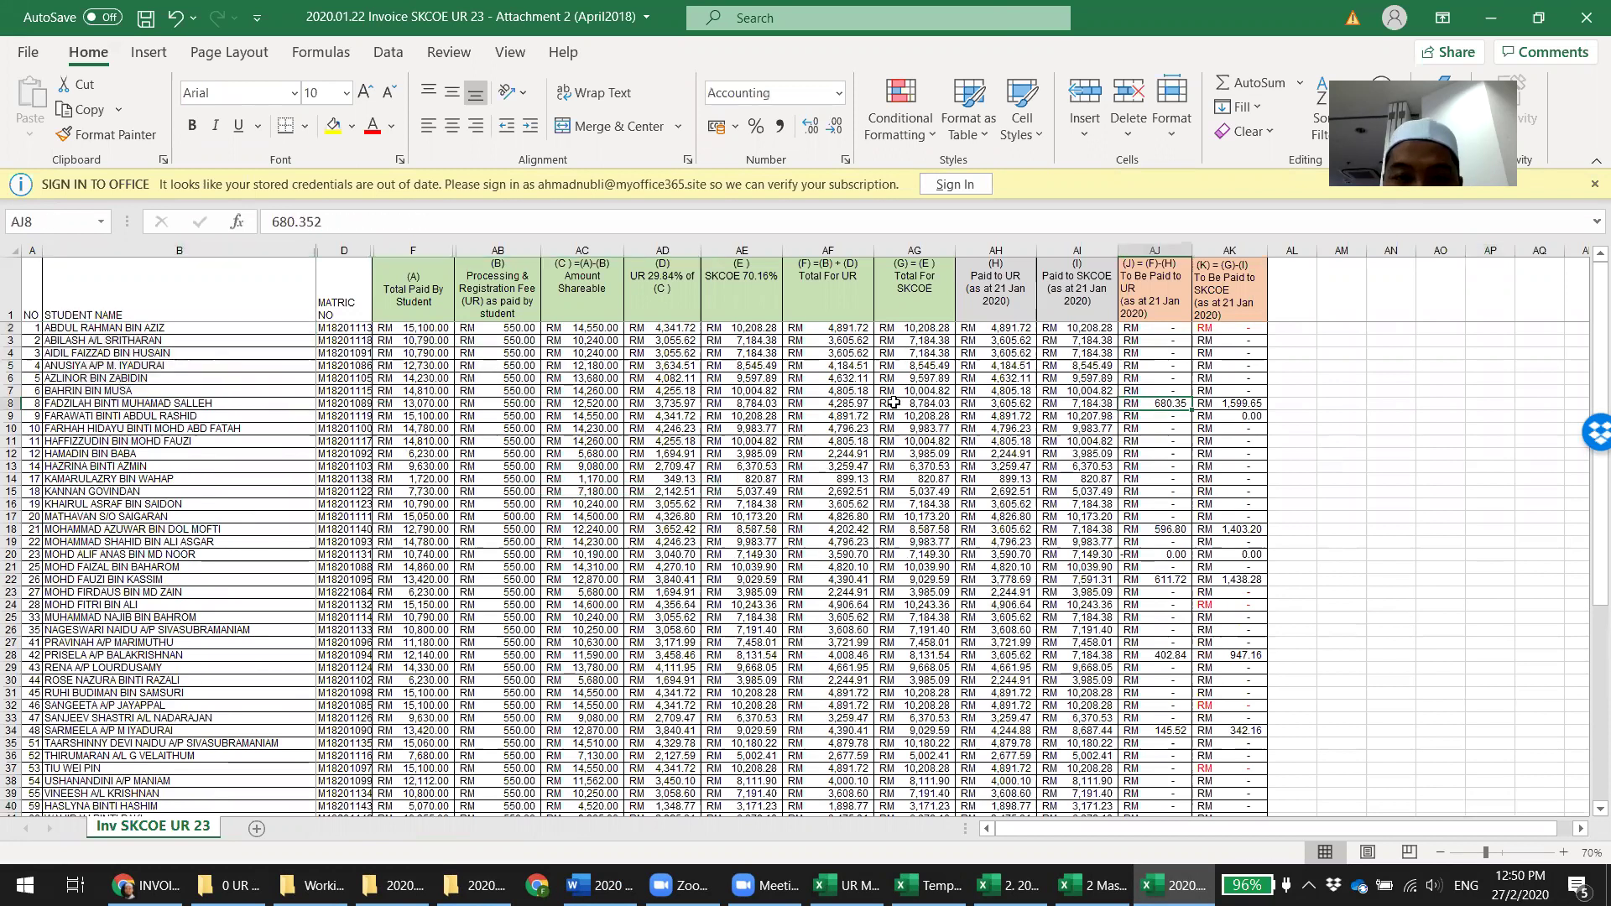
left_click_drag(283, 404, 285, 781)
scroll(1586, 466, "down", 7)
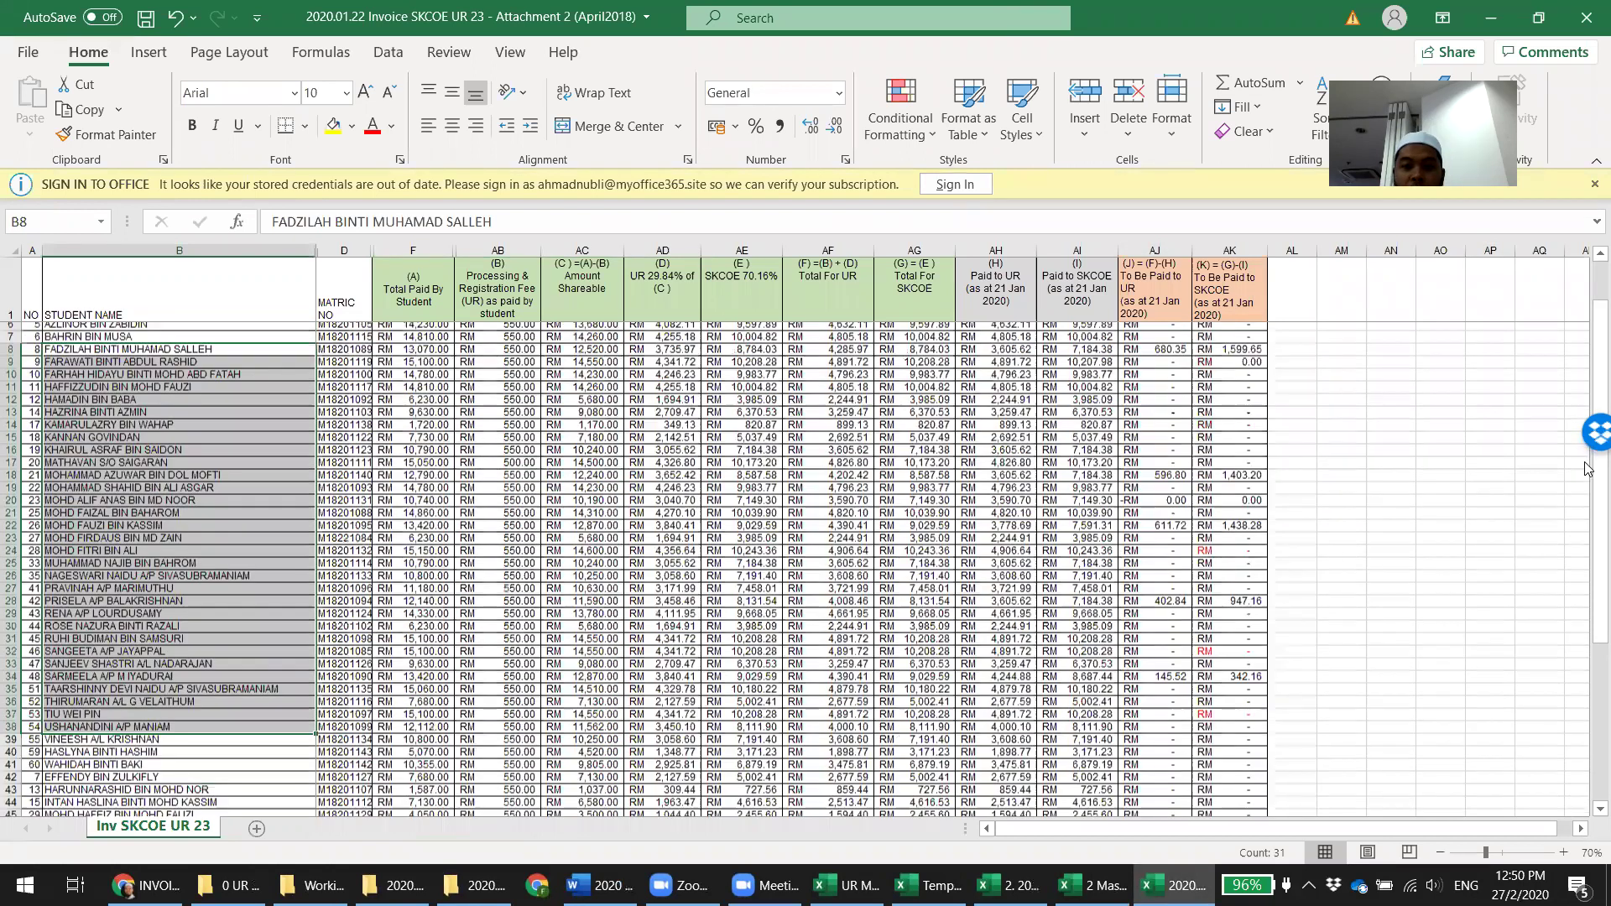
key("ctrl+c")
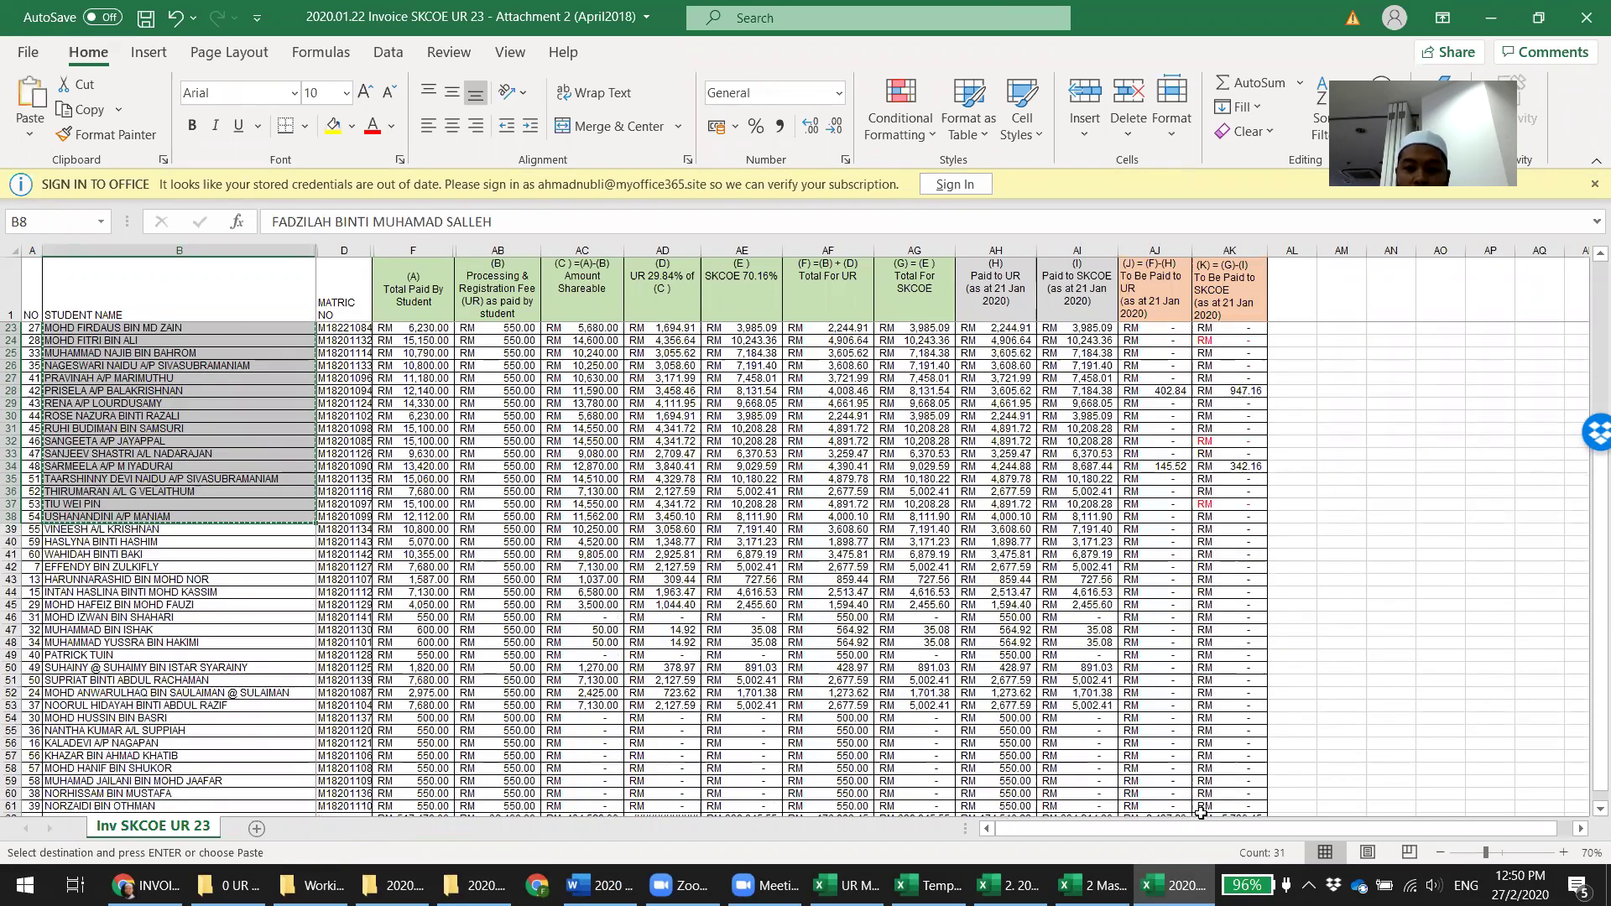
left_click(1091, 885)
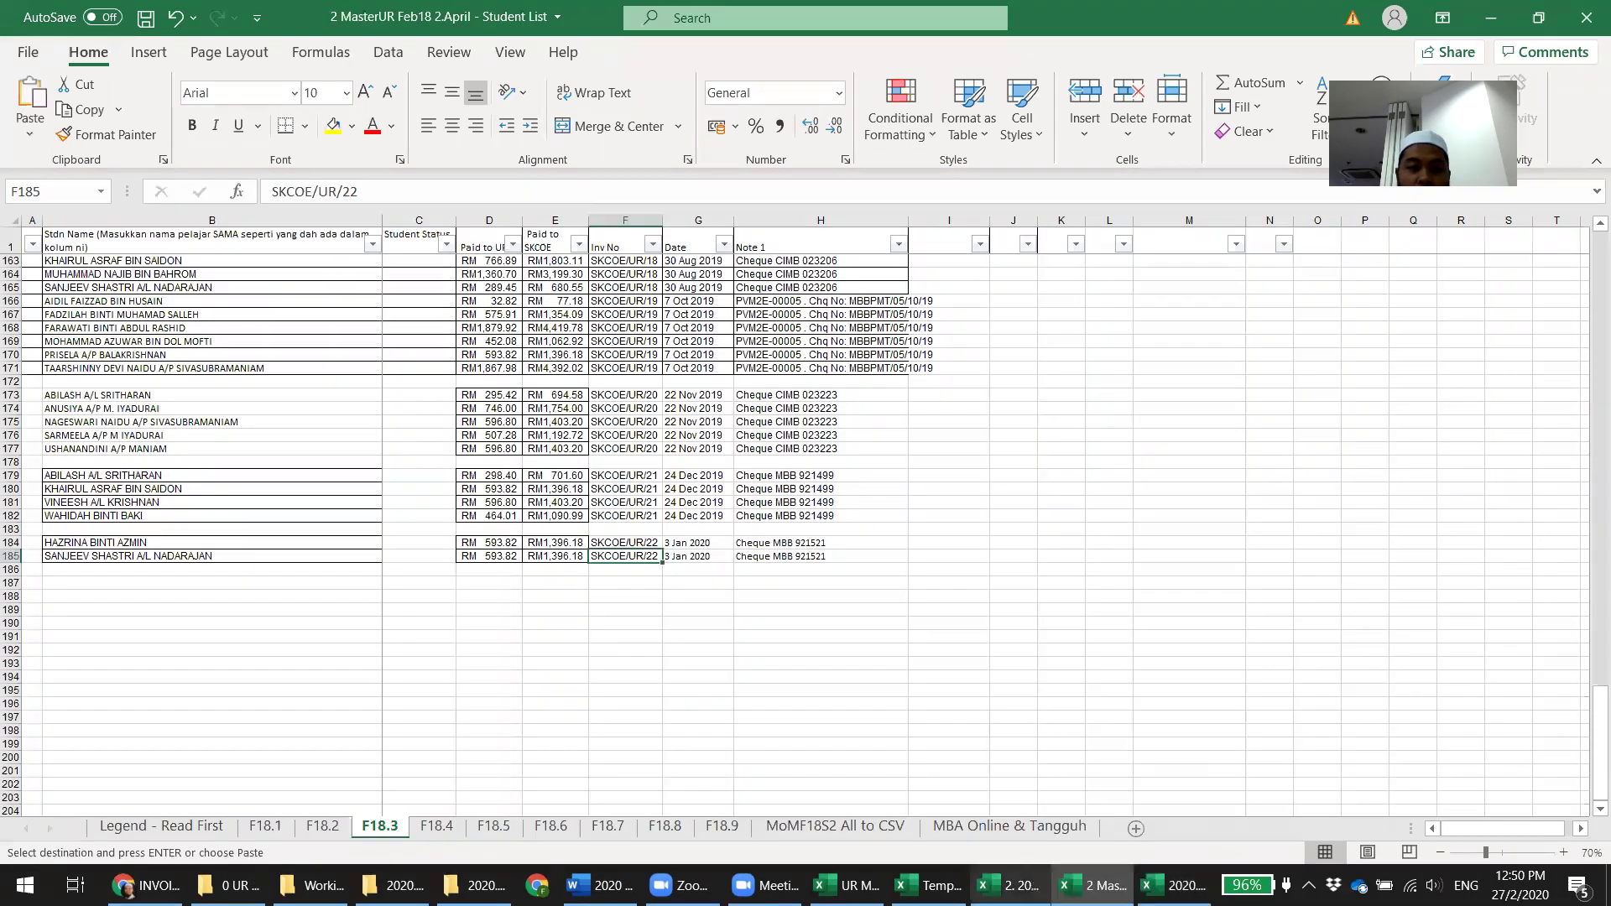
left_click(252, 583)
key("ctrl+v")
Paste the attachment's AJ8:AK39 UR and SKCOE amounts as values at D187
left_click(1175, 885)
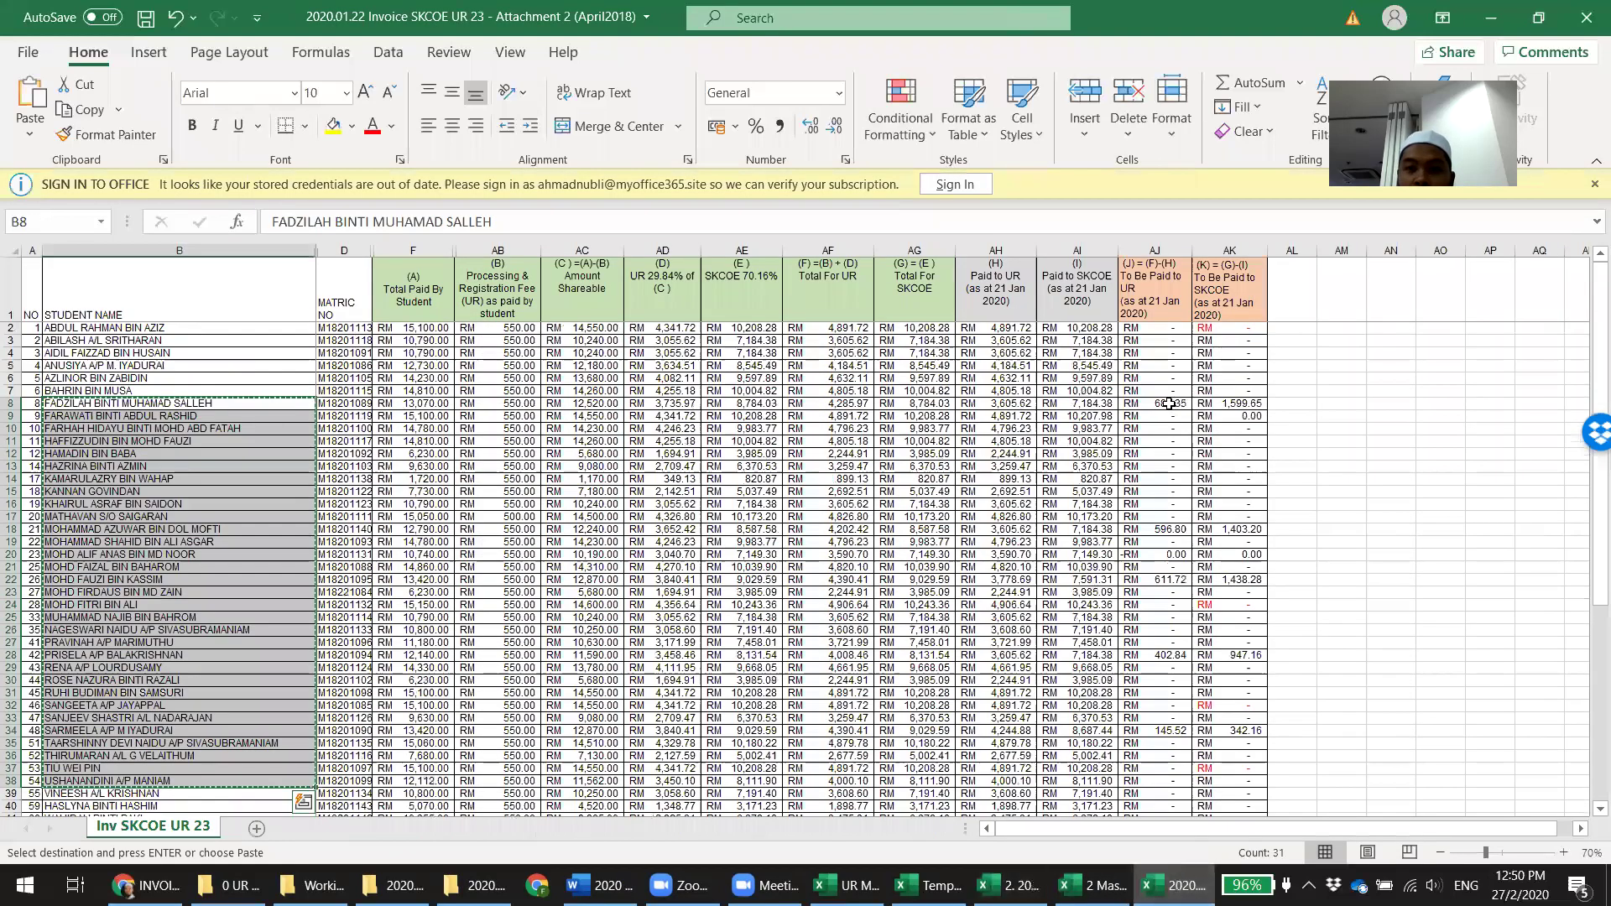
left_click_drag(1169, 404, 1221, 655)
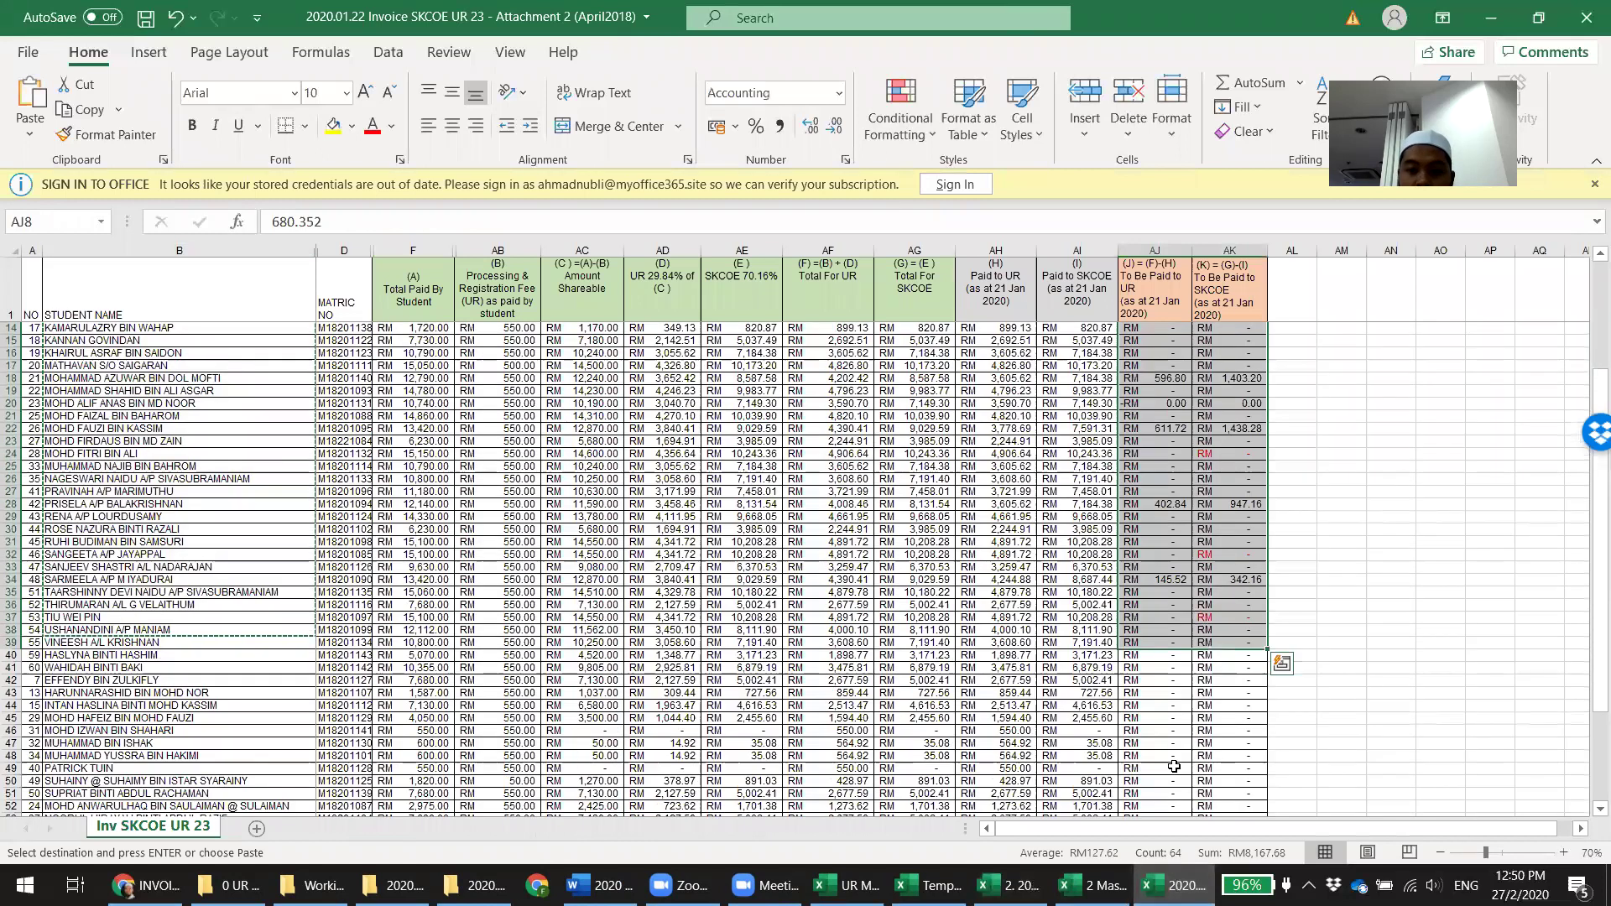
left_click(1091, 886)
left_click(486, 583)
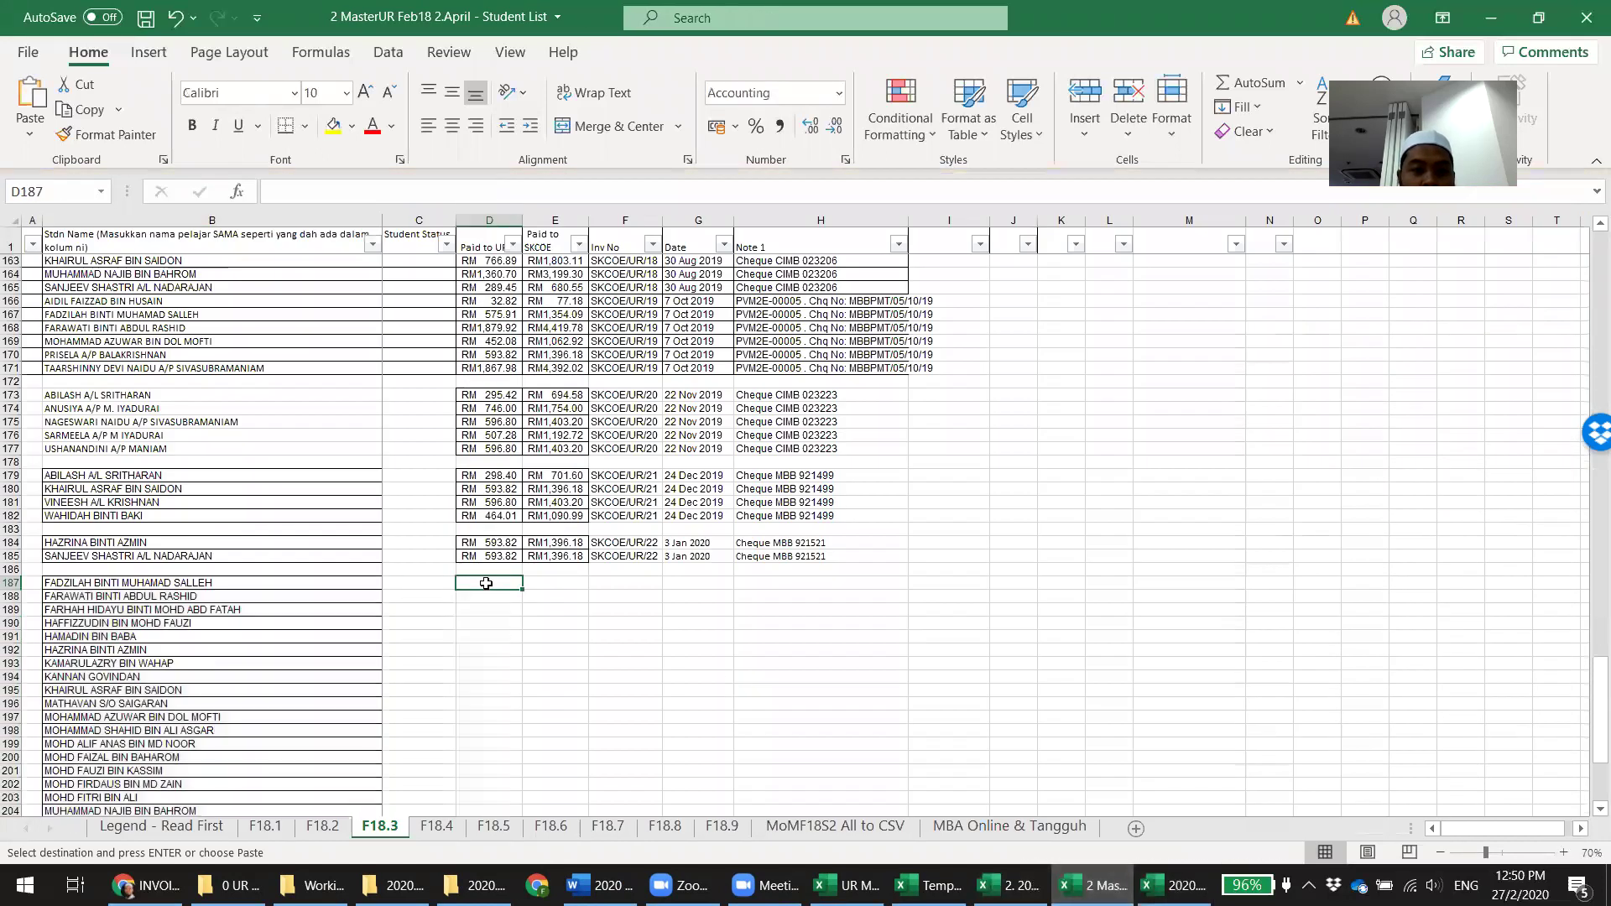
right_click(486, 584)
left_click(568, 371)
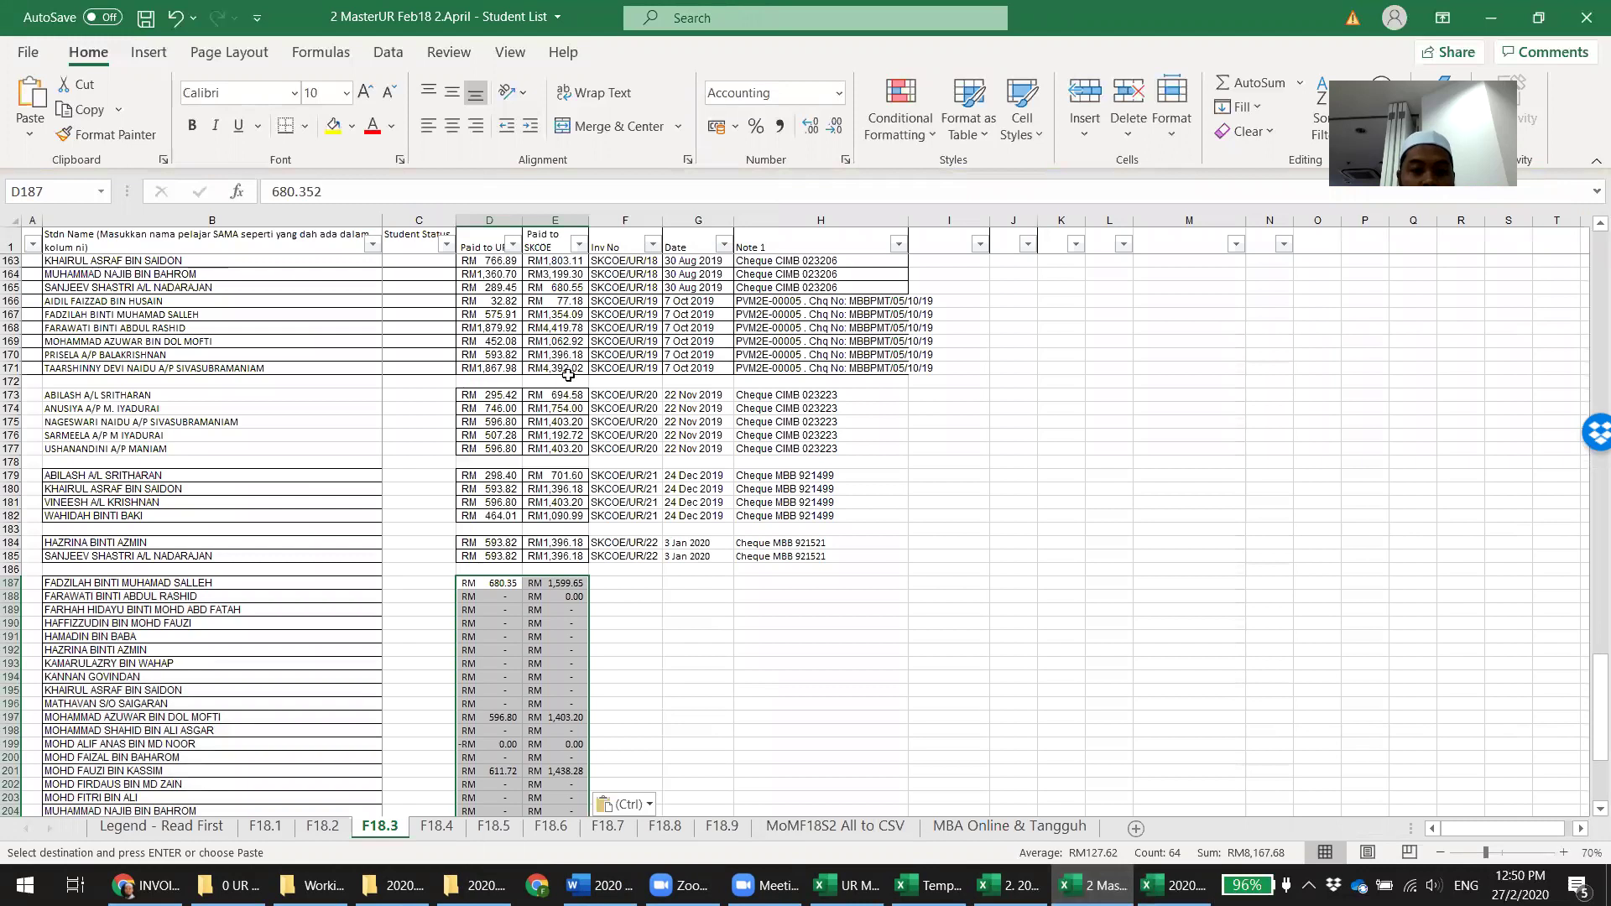
scroll(651, 464, "down", 3)
left_click(640, 460)
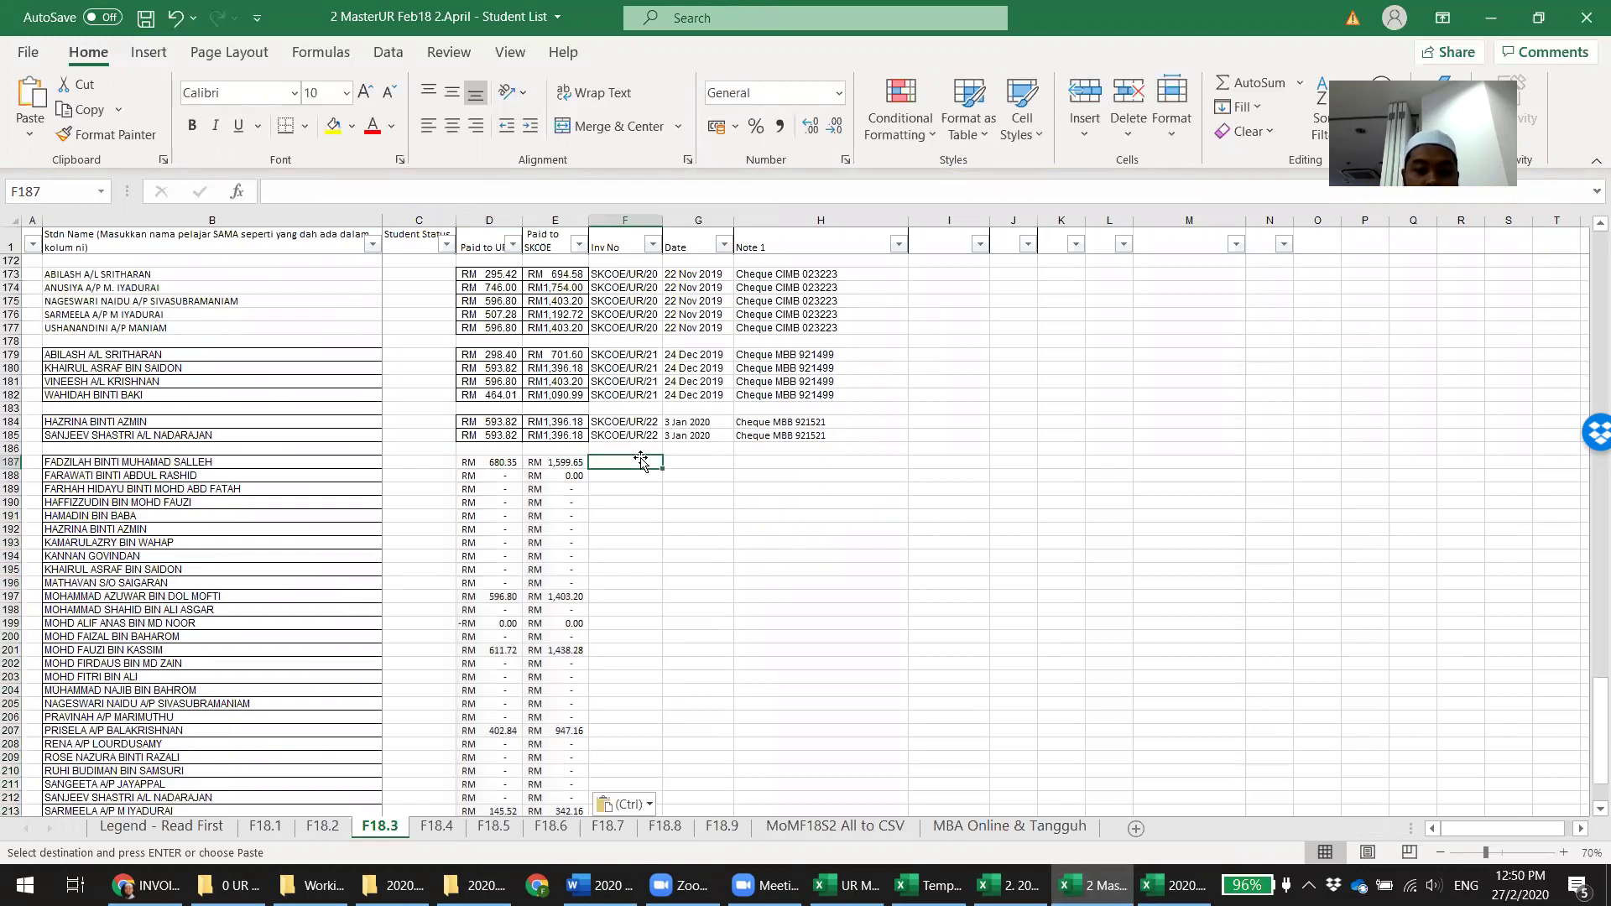
Enter SKCOE/UR/23 in F187 and paste the 29 Jan 2020 date and cheque note from 1 MasterUR Feb18 1.Mac into G187
type("SKCOE/UR/23")
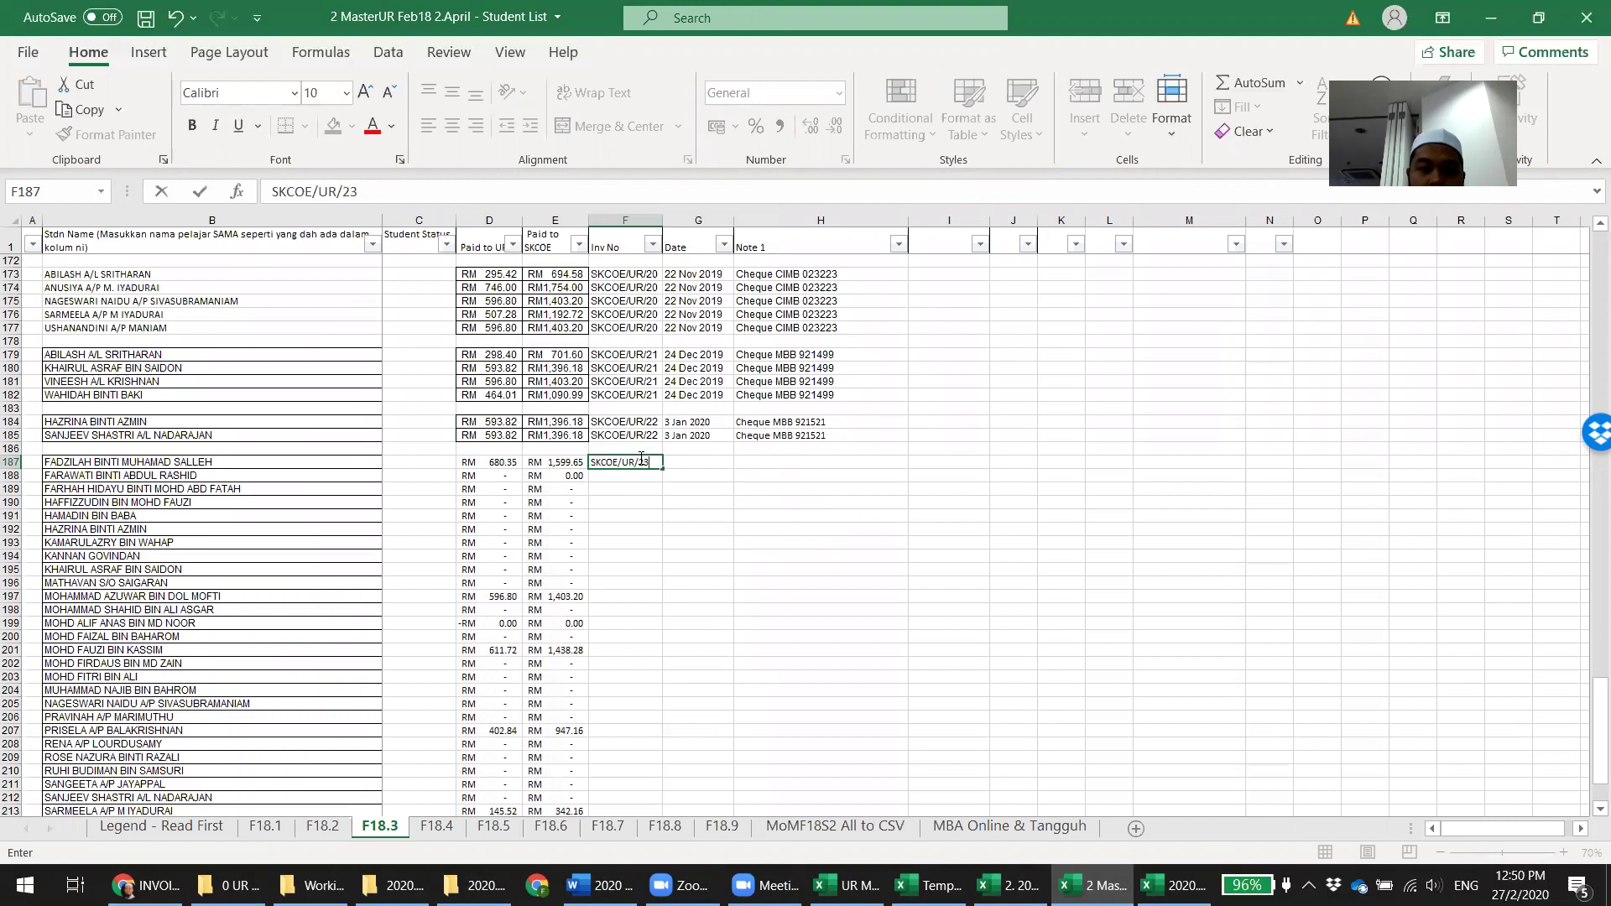
key("Tab")
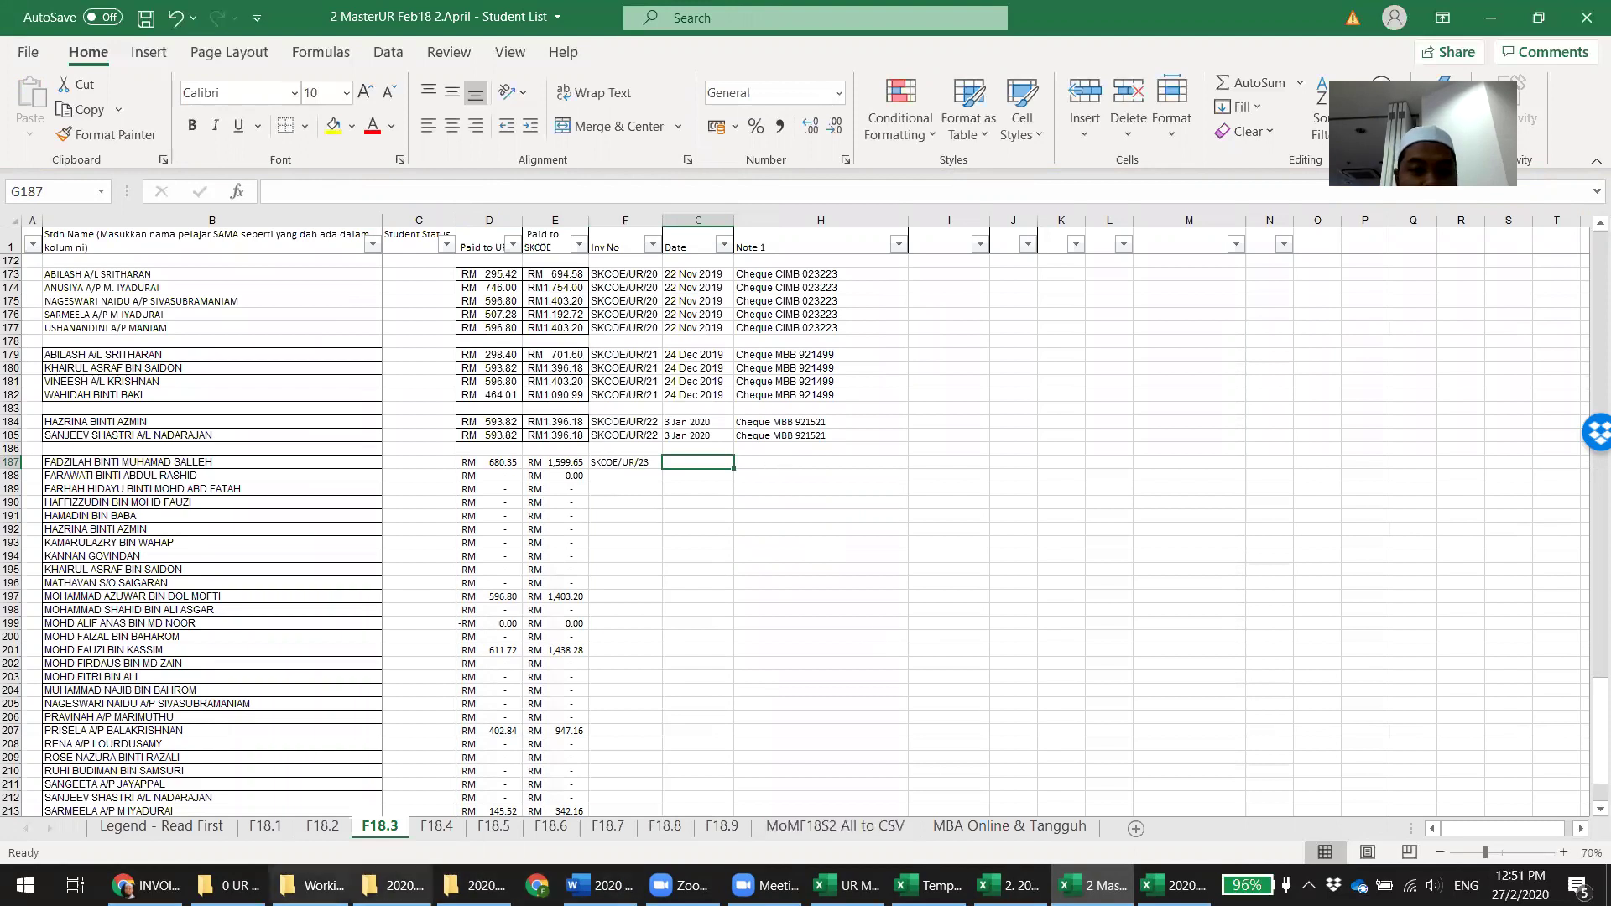
left_click(474, 886)
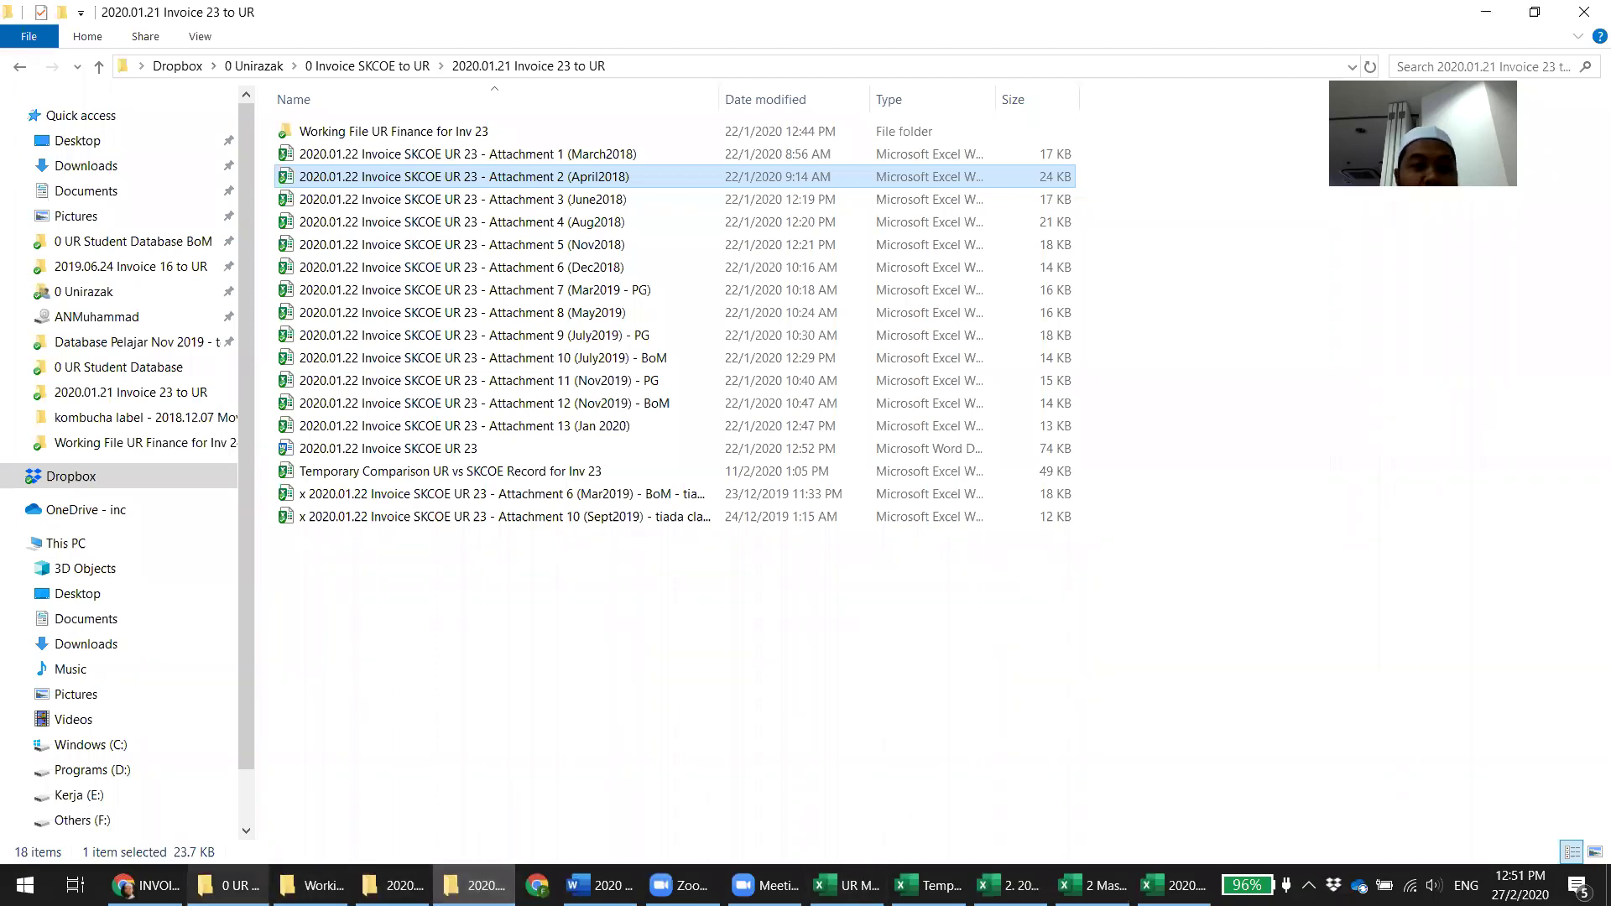
left_click(228, 886)
double_click(429, 223)
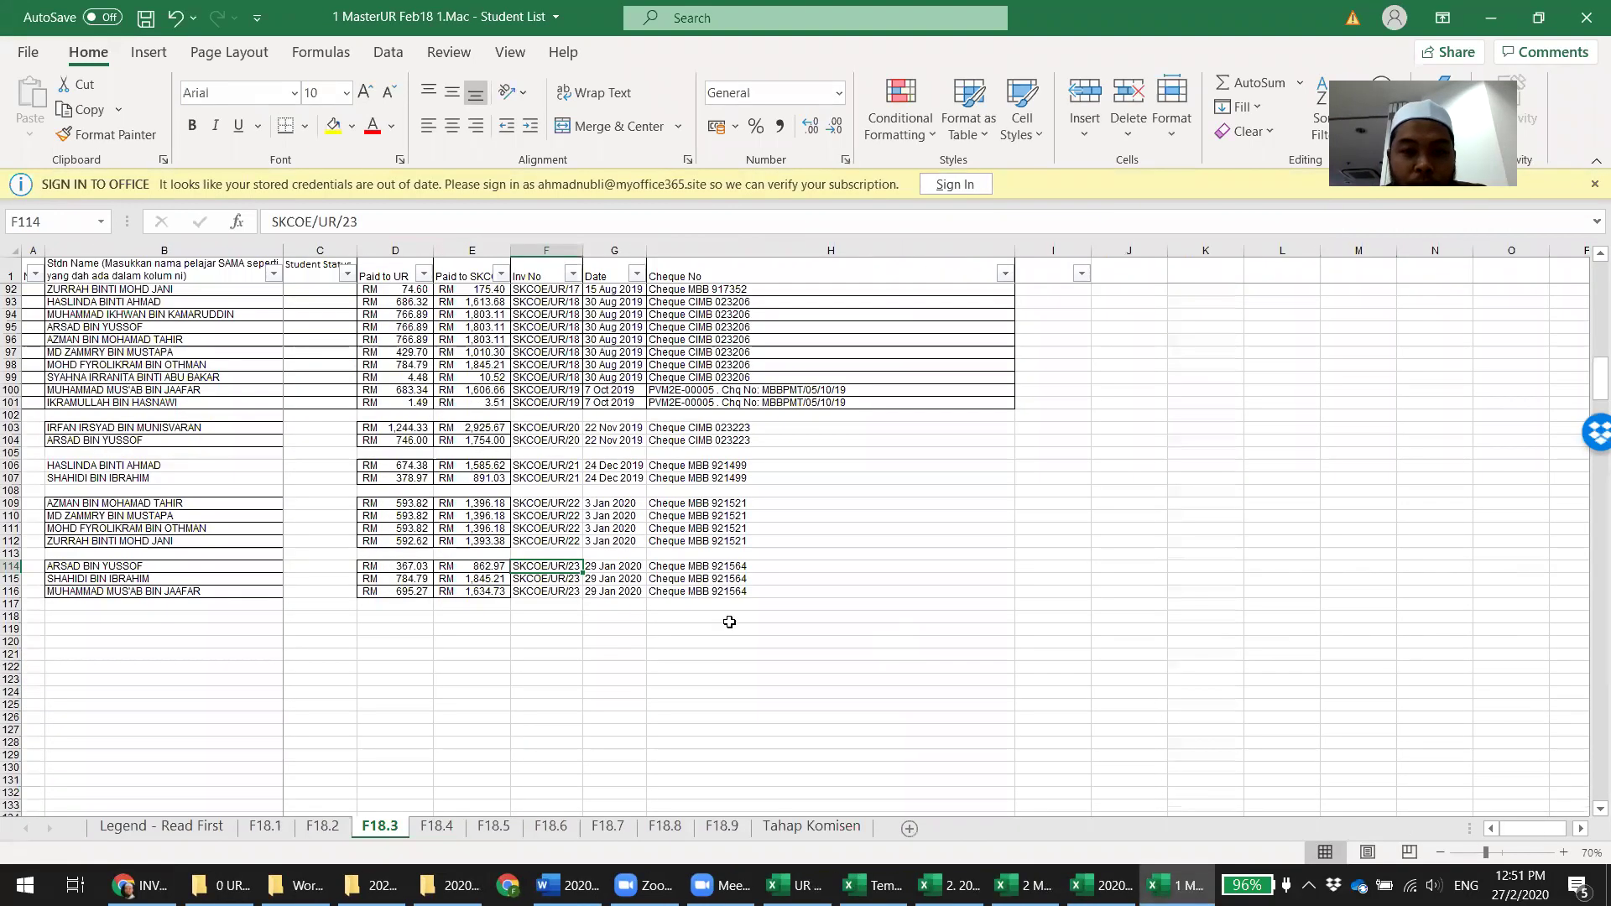
left_click_drag(611, 566, 738, 566)
key("ctrl+c")
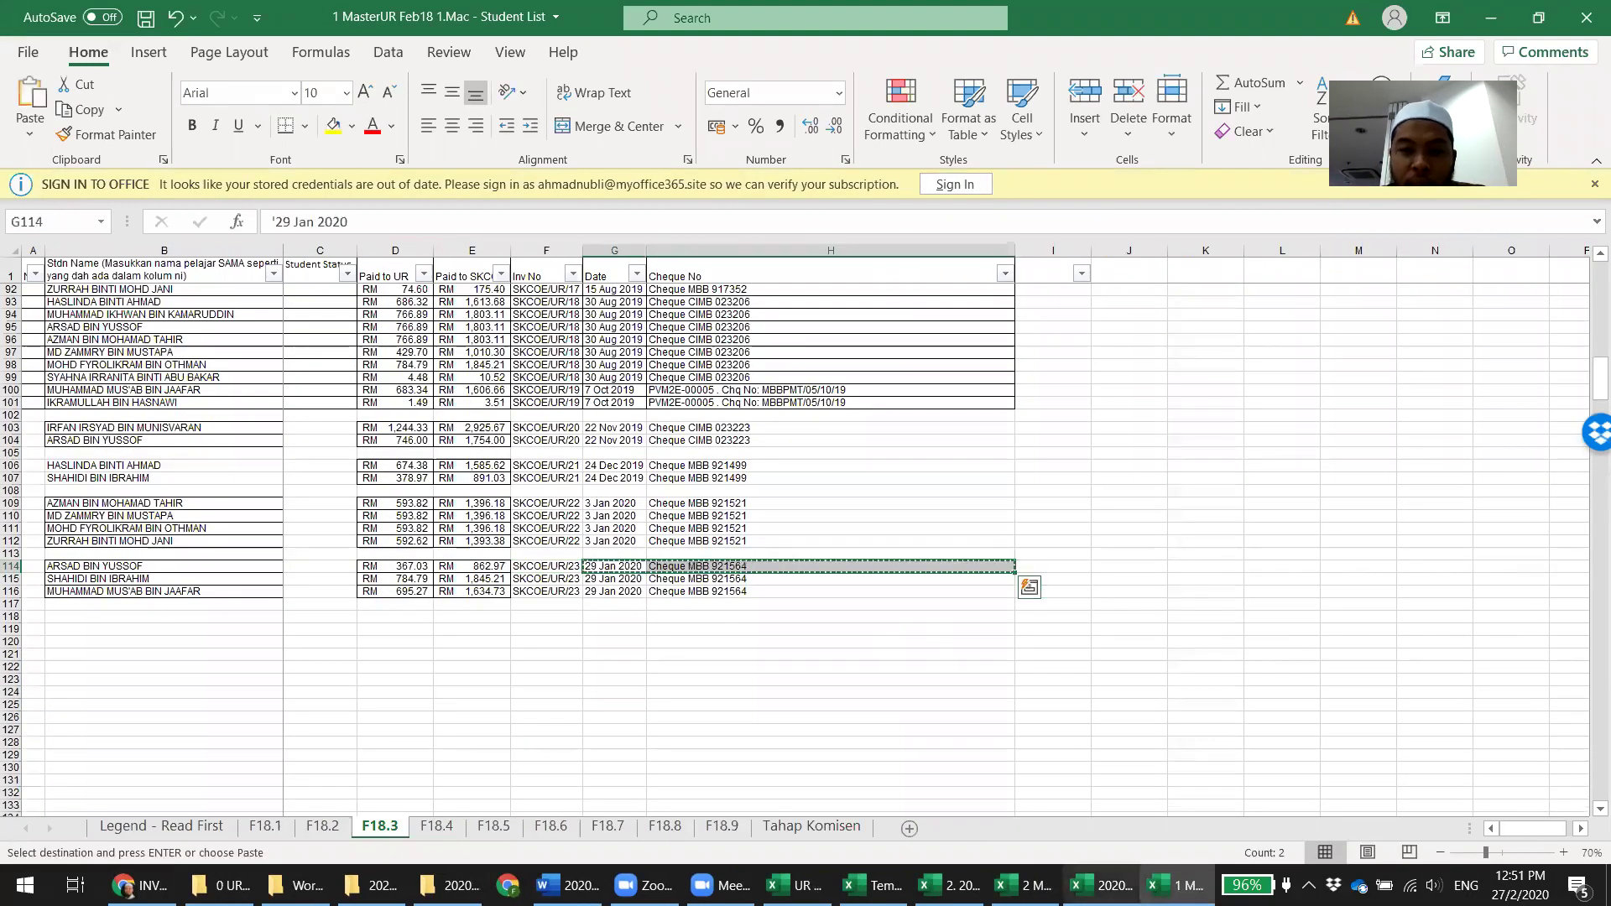
left_click(1101, 885)
left_click(1025, 885)
key("ctrl+v")
left_click(1129, 529)
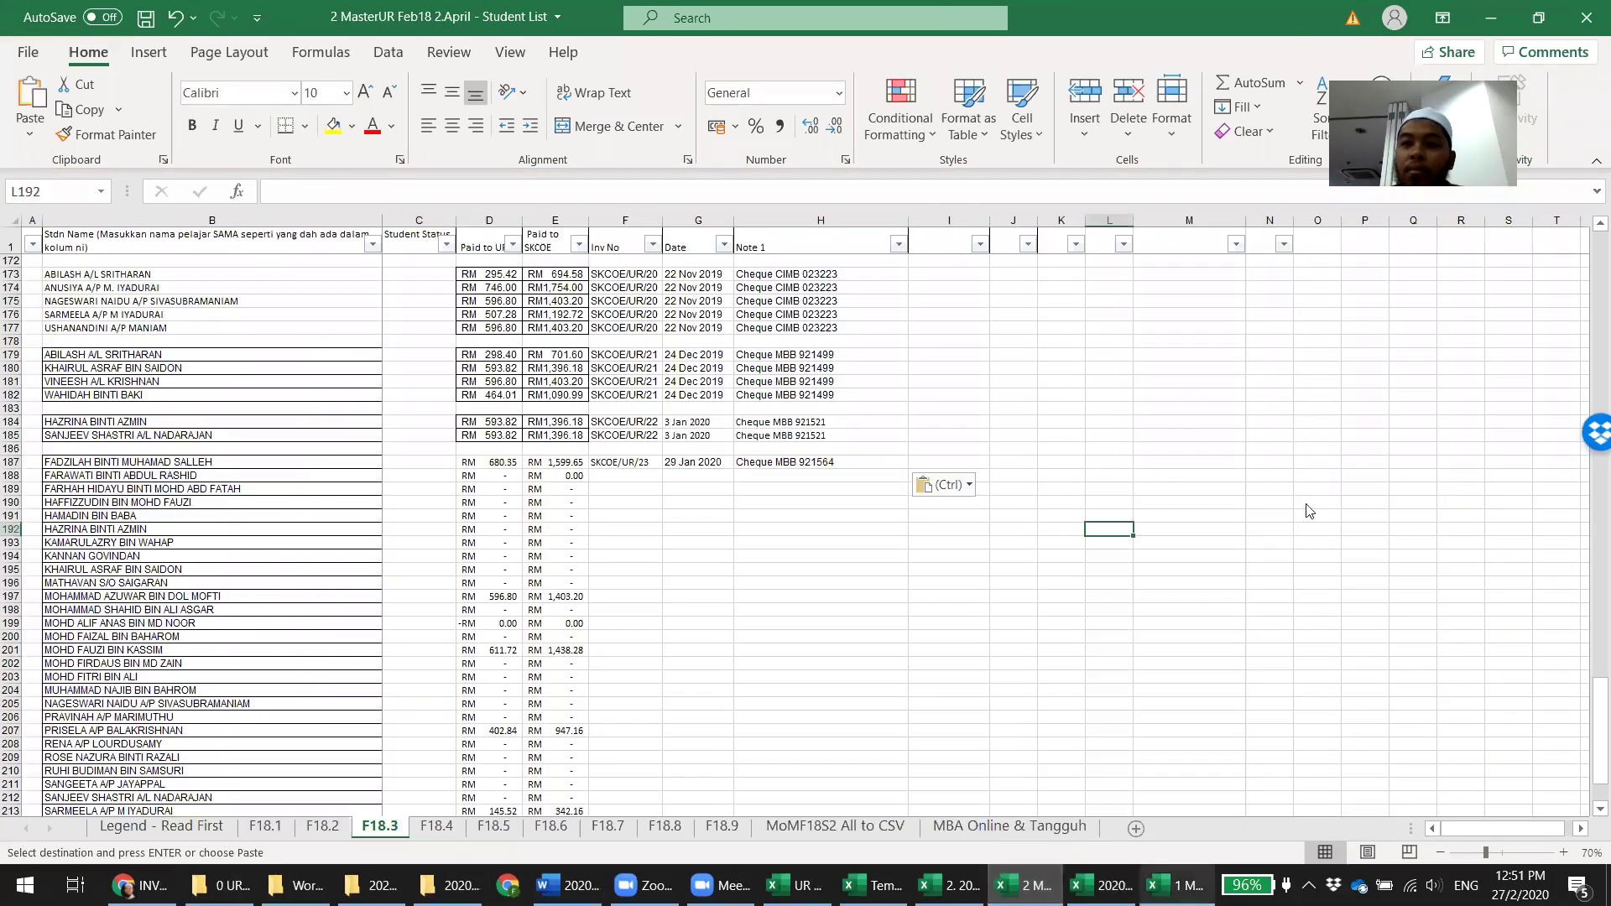
Delete the pasted F18.3 rows with nothing owed, starting with rows 188–196, 189–191 and 190–194
left_click(1189, 421)
left_click_drag(13, 475, 12, 582)
right_click(10, 547)
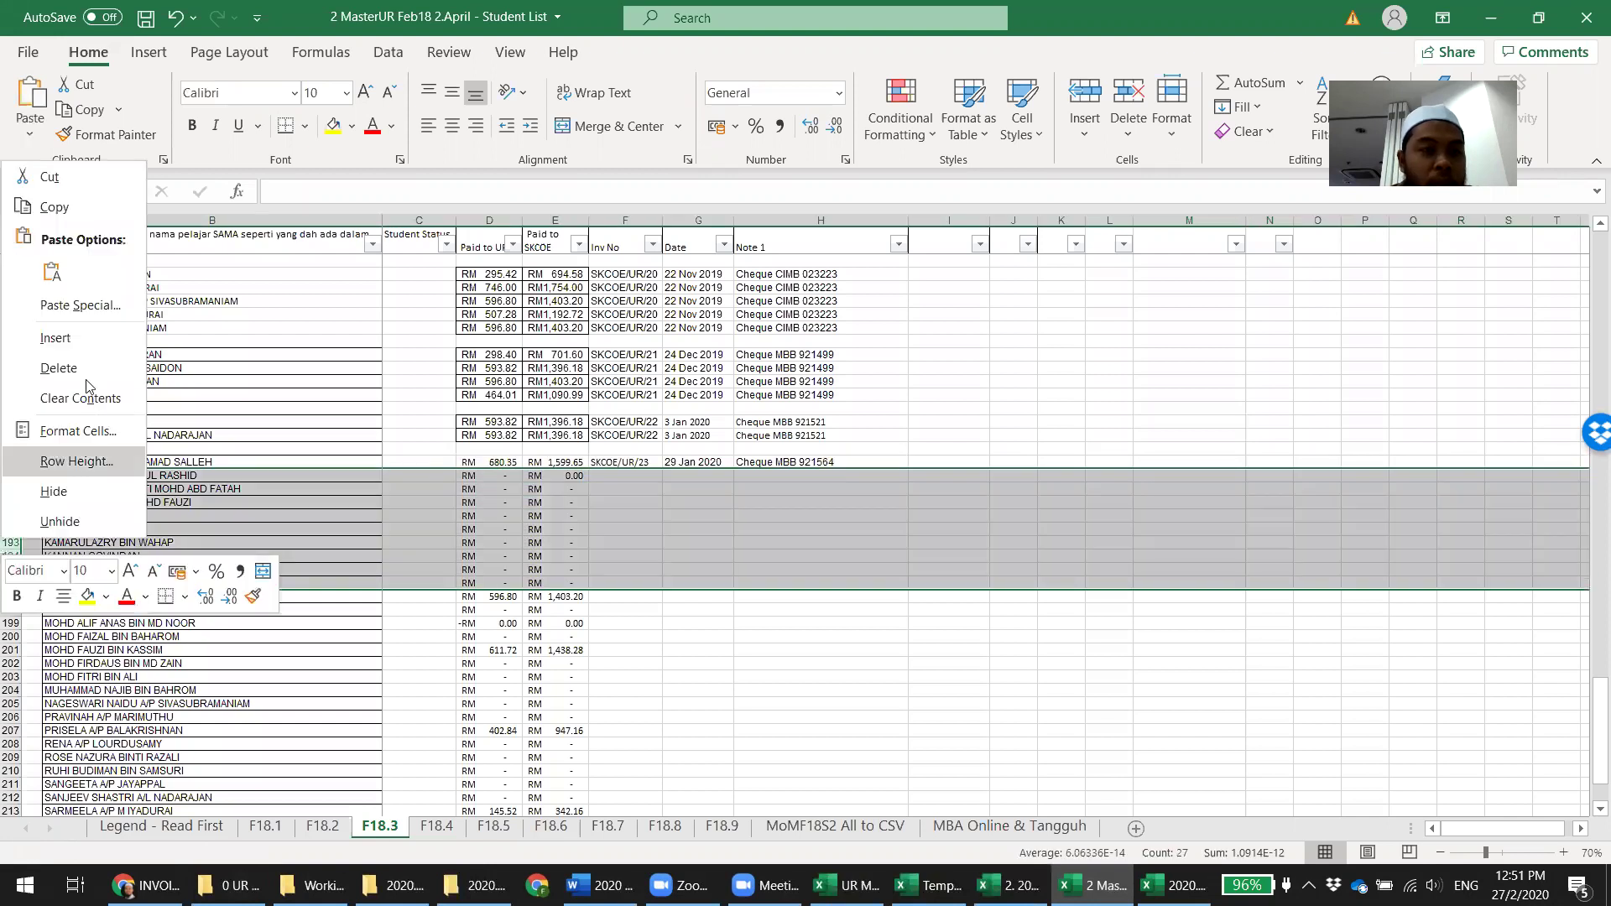
left_click(59, 367)
left_click(949, 570)
left_click_drag(12, 488, 12, 514)
right_click(13, 515)
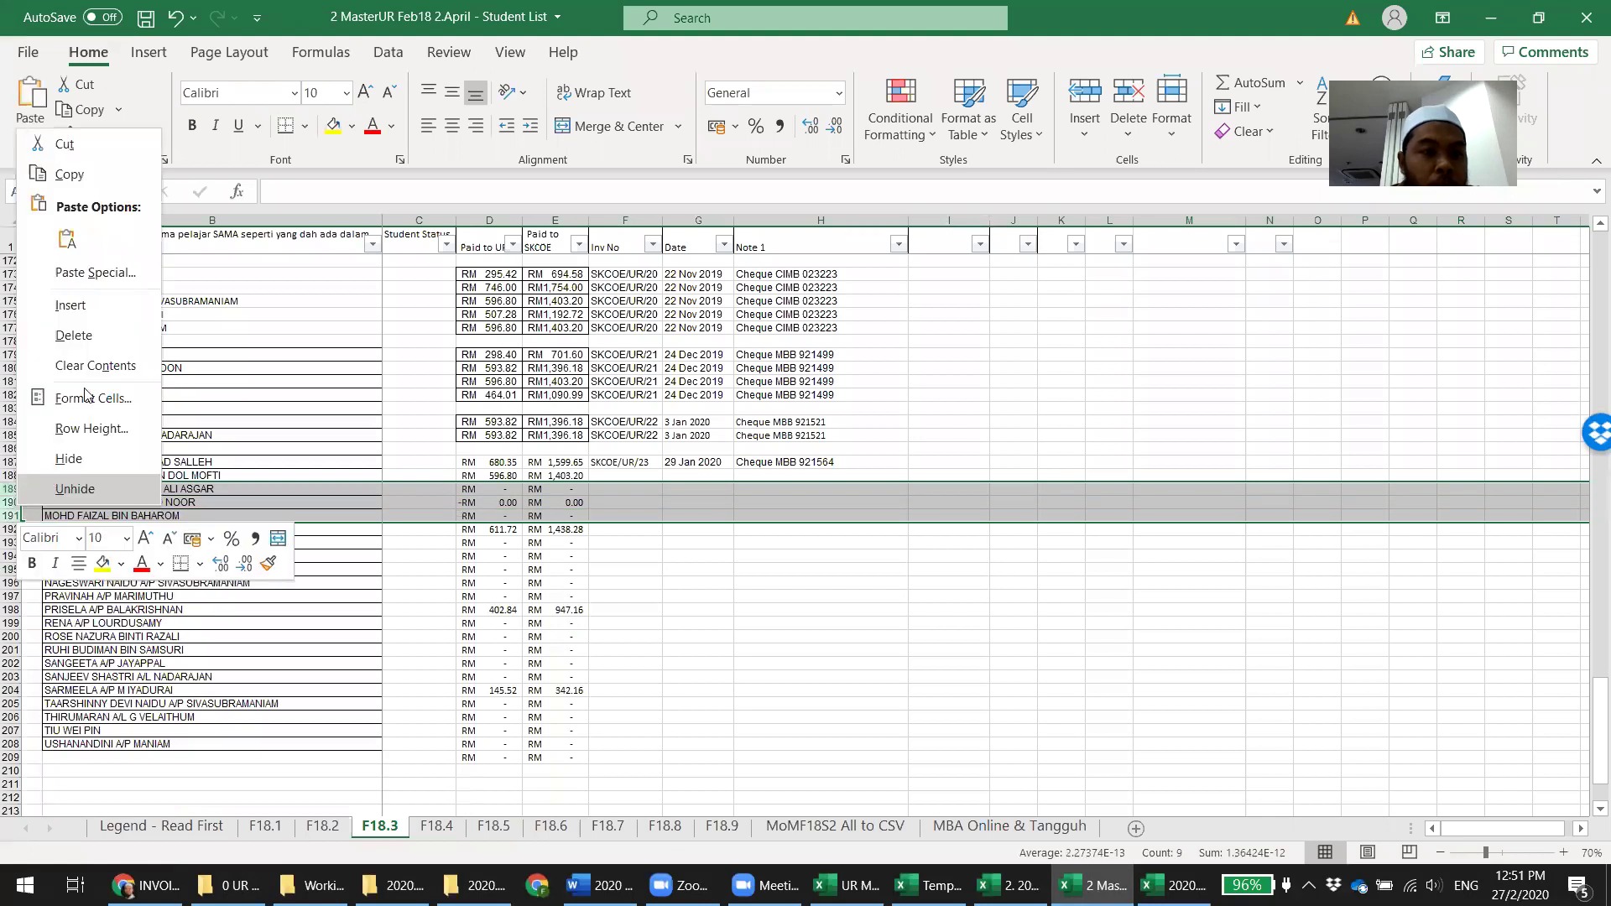
left_click(74, 335)
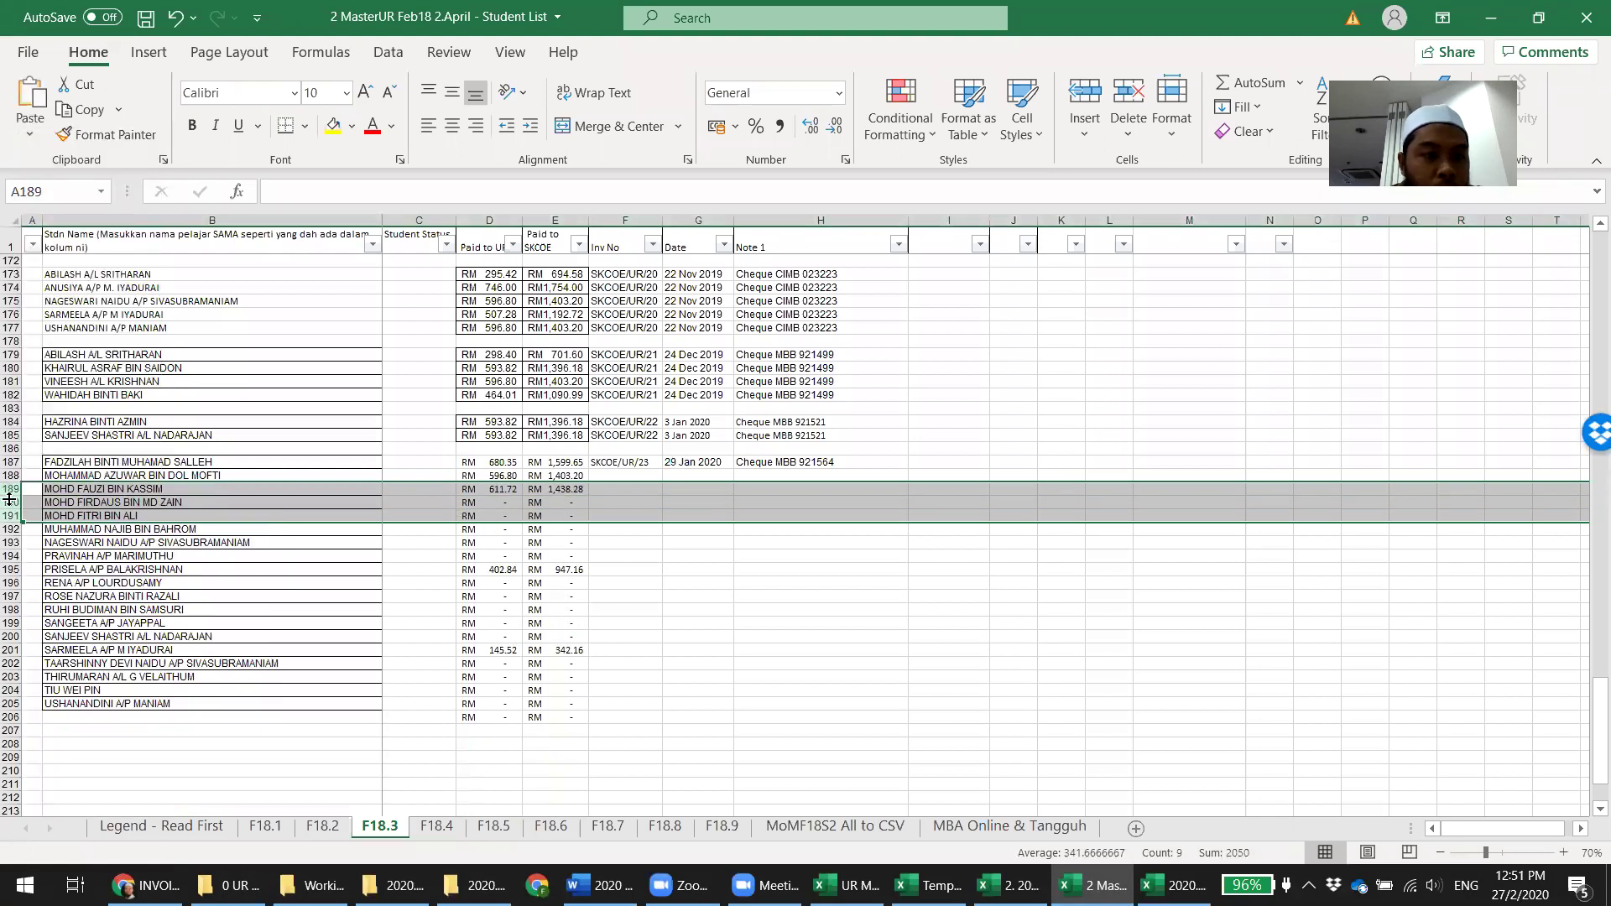
left_click_drag(13, 502, 13, 556)
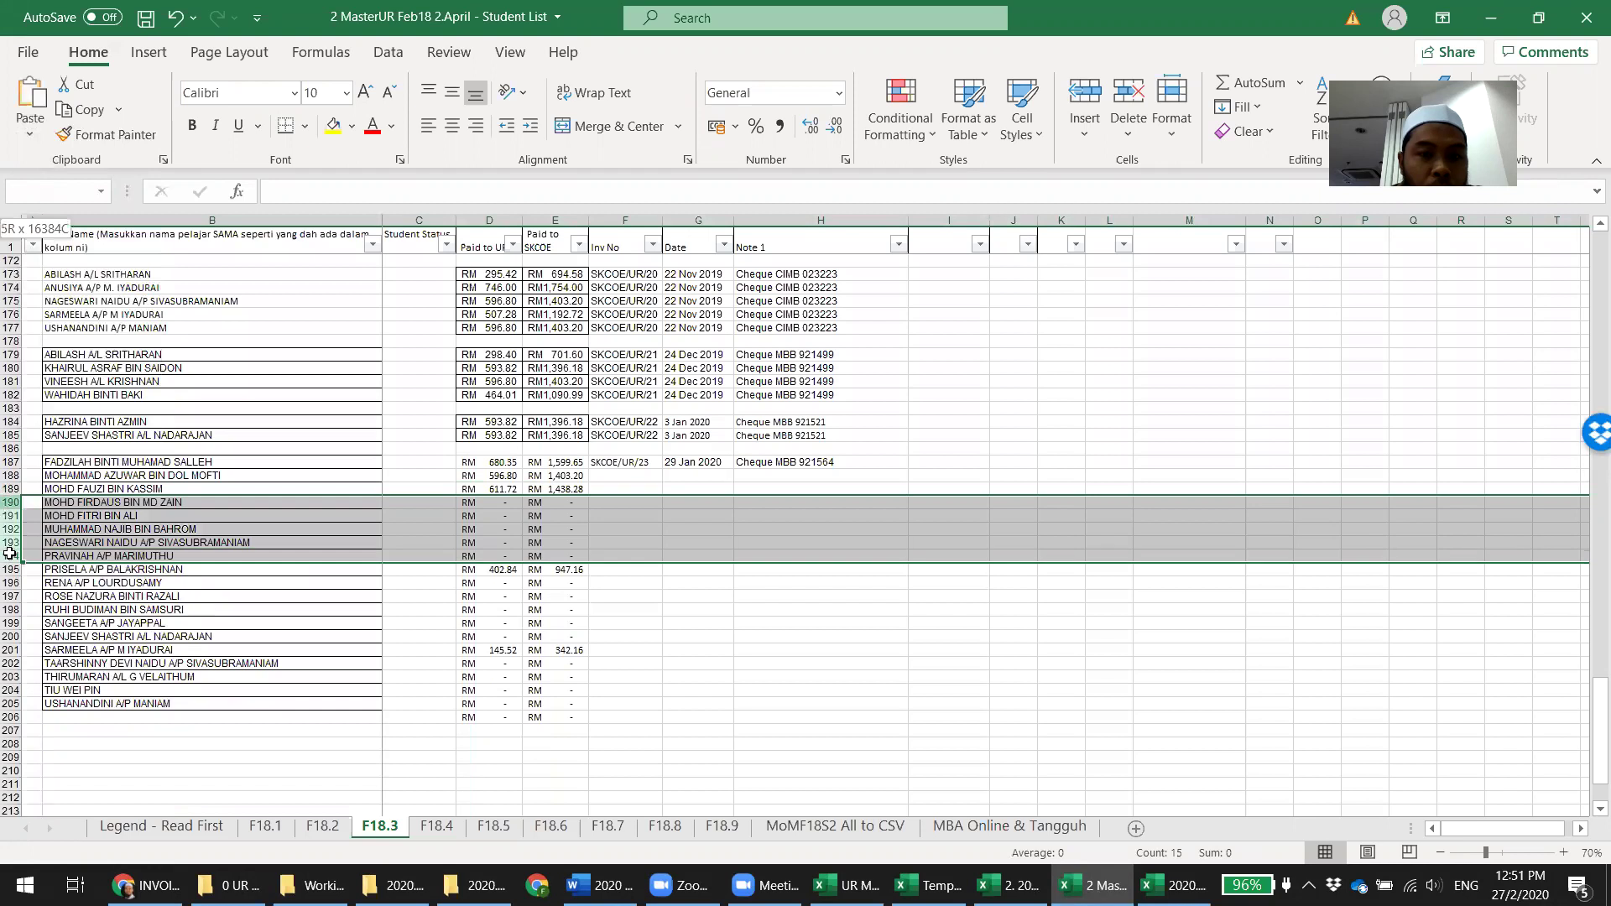
right_click(13, 555)
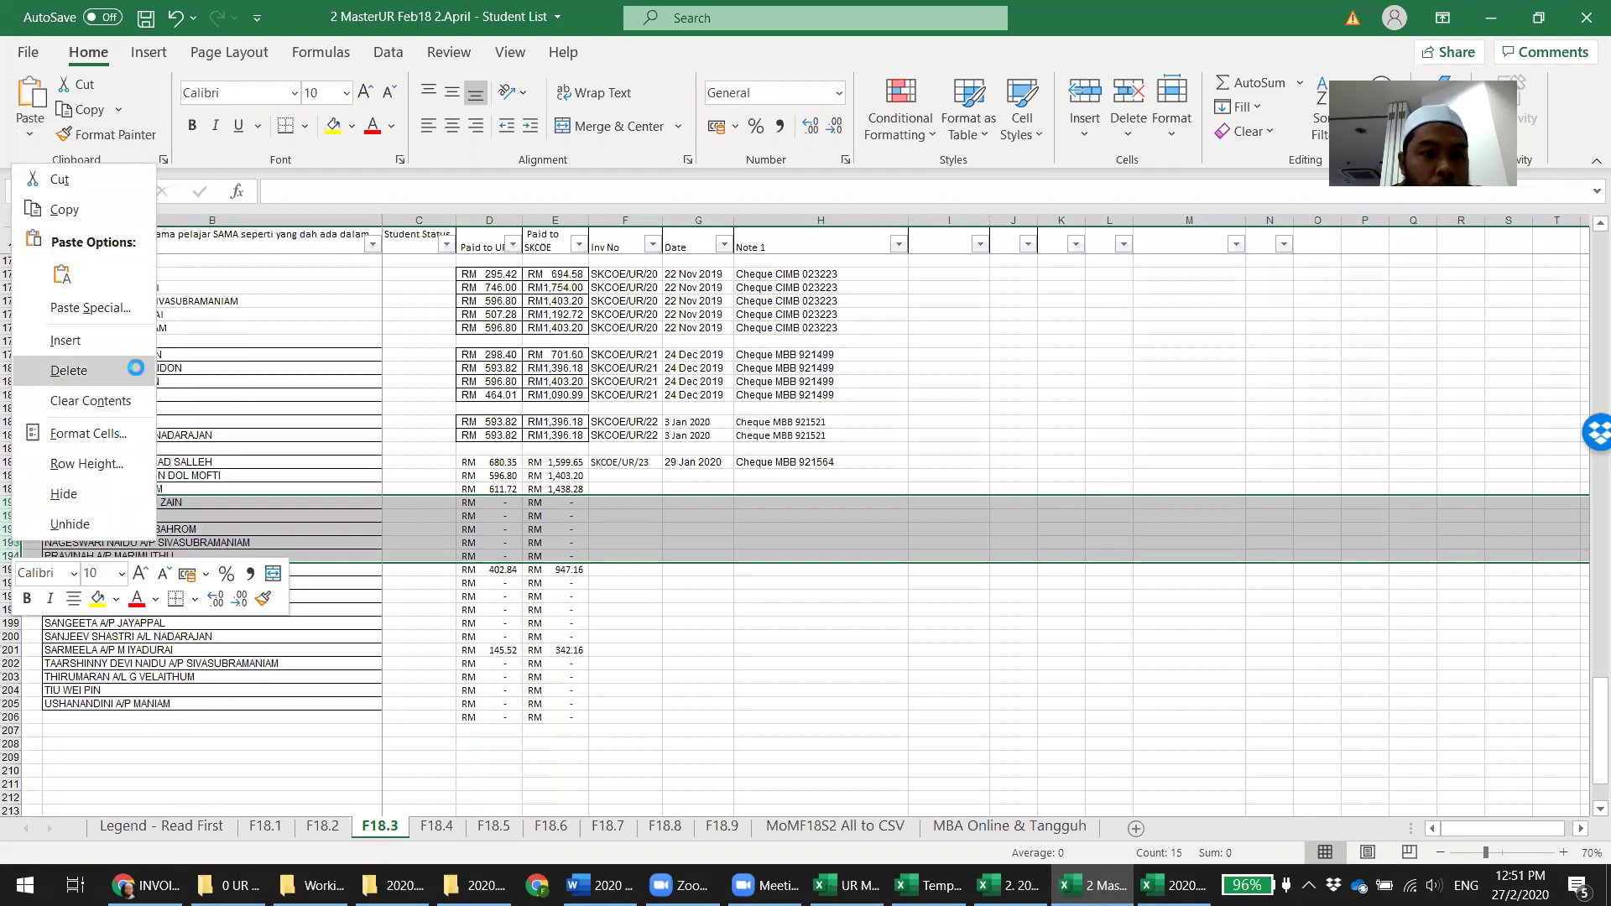
left_click(71, 370)
Delete the remaining unpaid rows 191–195 and 192–197, leaving five paid students
left_click_drag(12, 515, 8, 570)
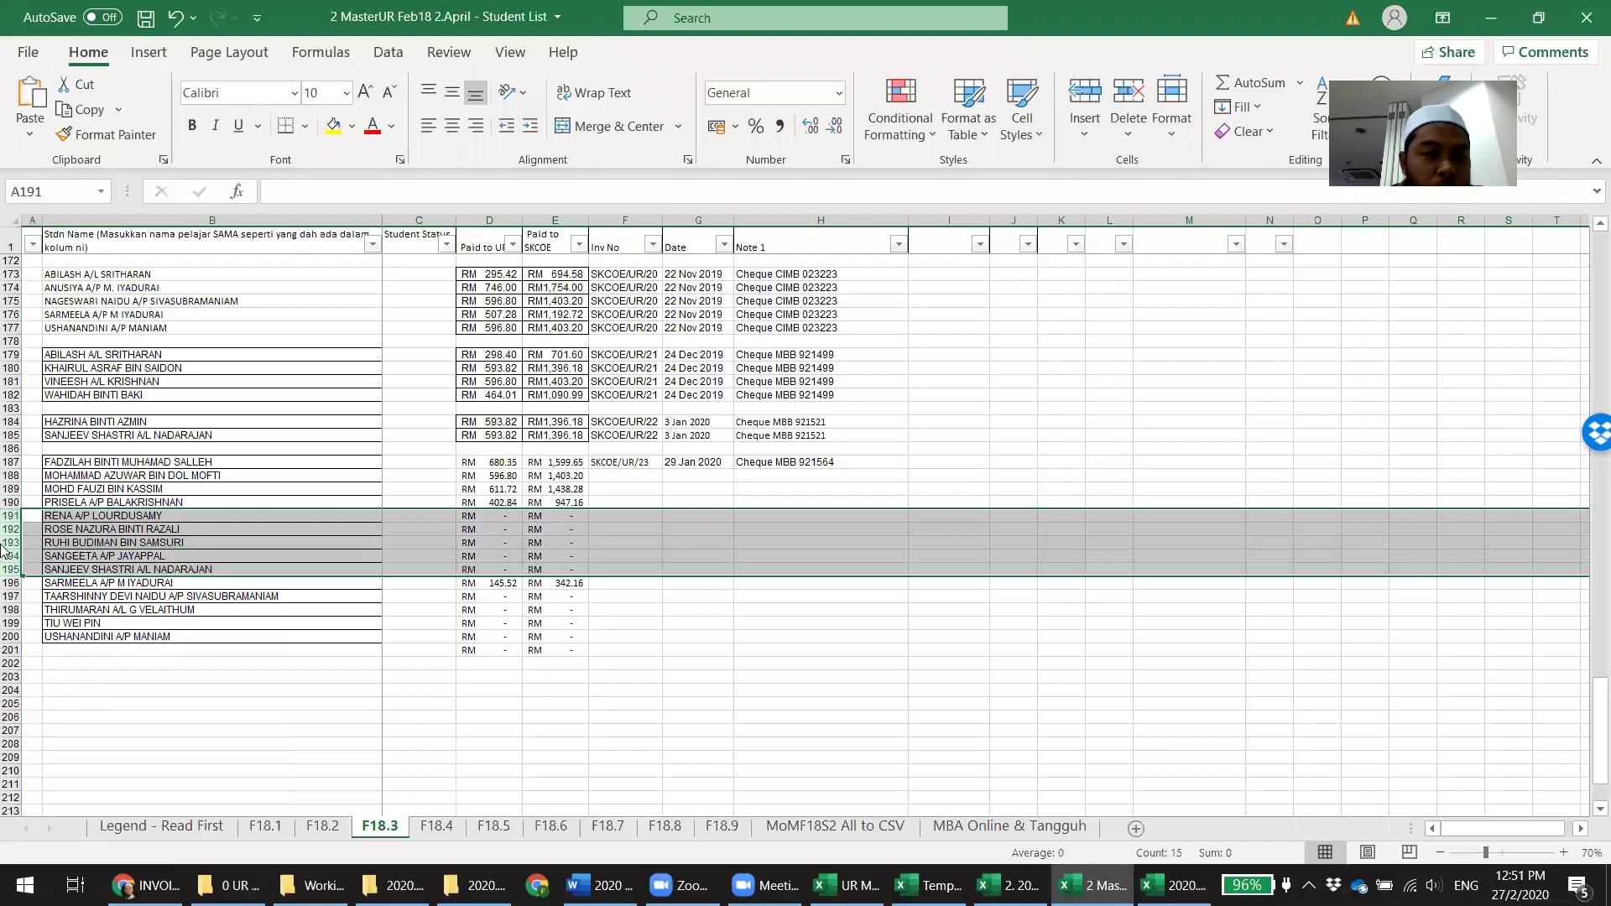
right_click(5, 550)
left_click(73, 375)
left_click(749, 558)
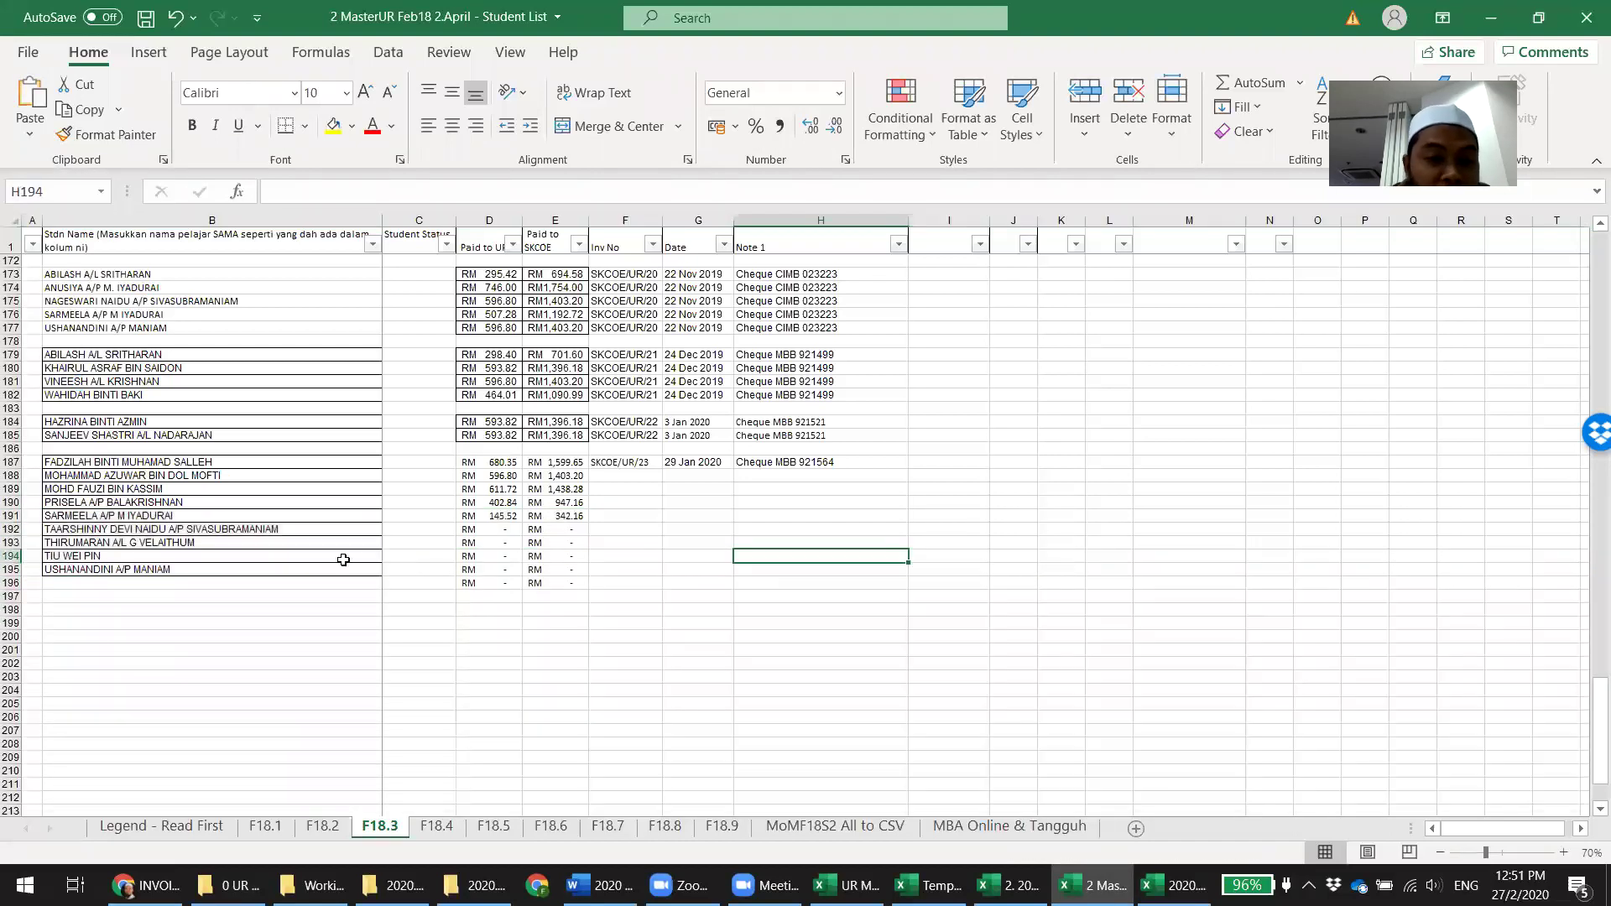
left_click_drag(11, 529, 10, 596)
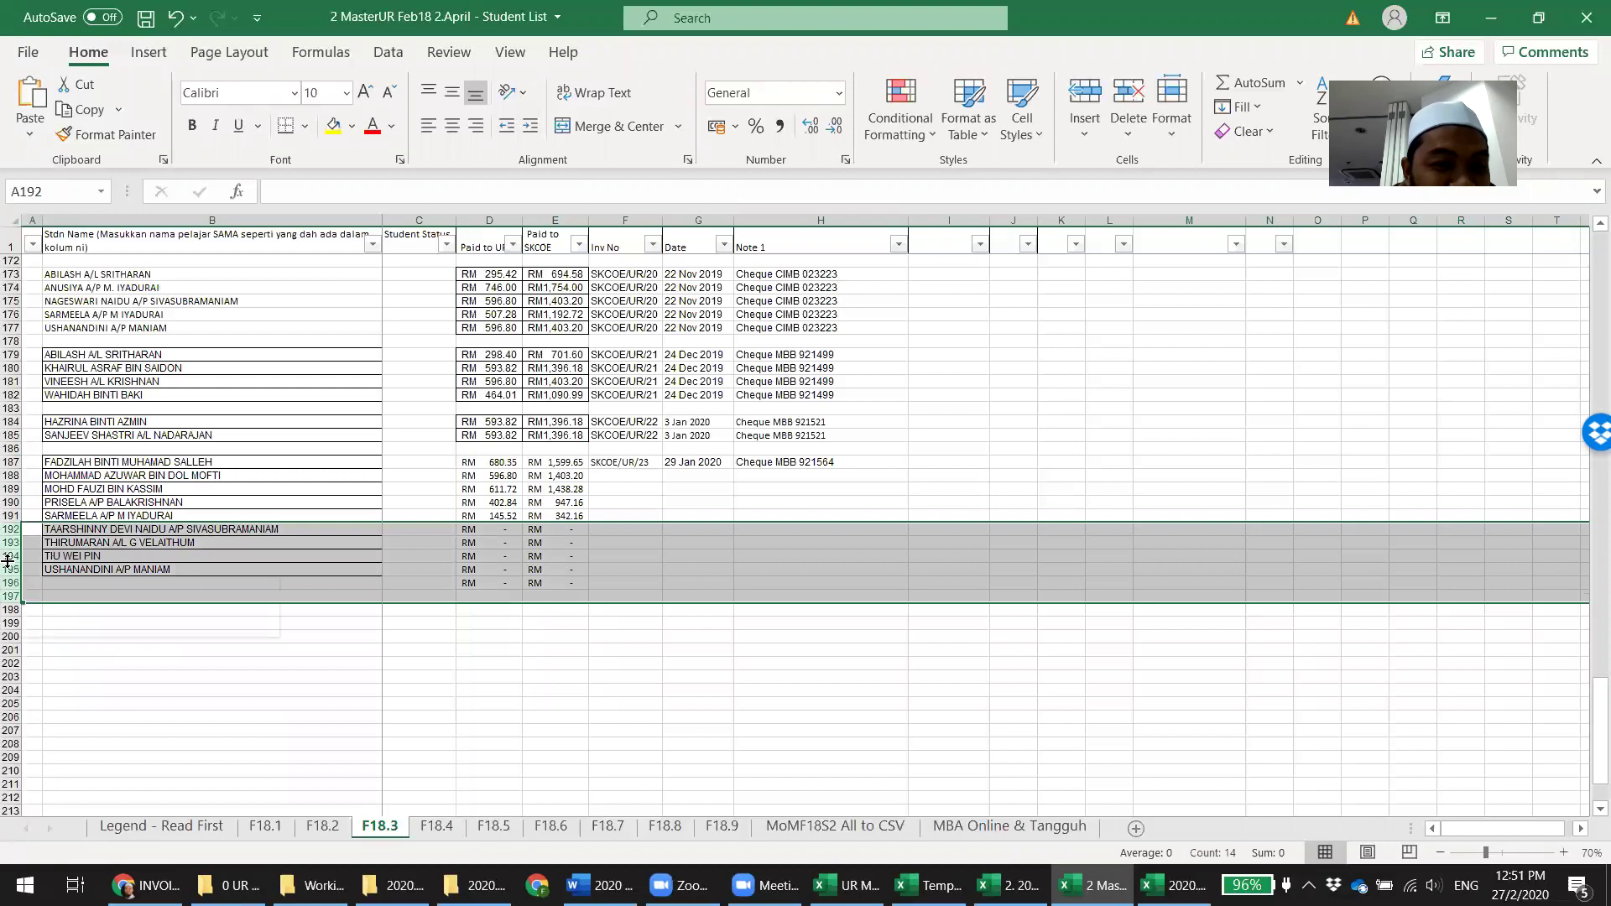
right_click(10, 587)
left_click(72, 391)
left_click(874, 690)
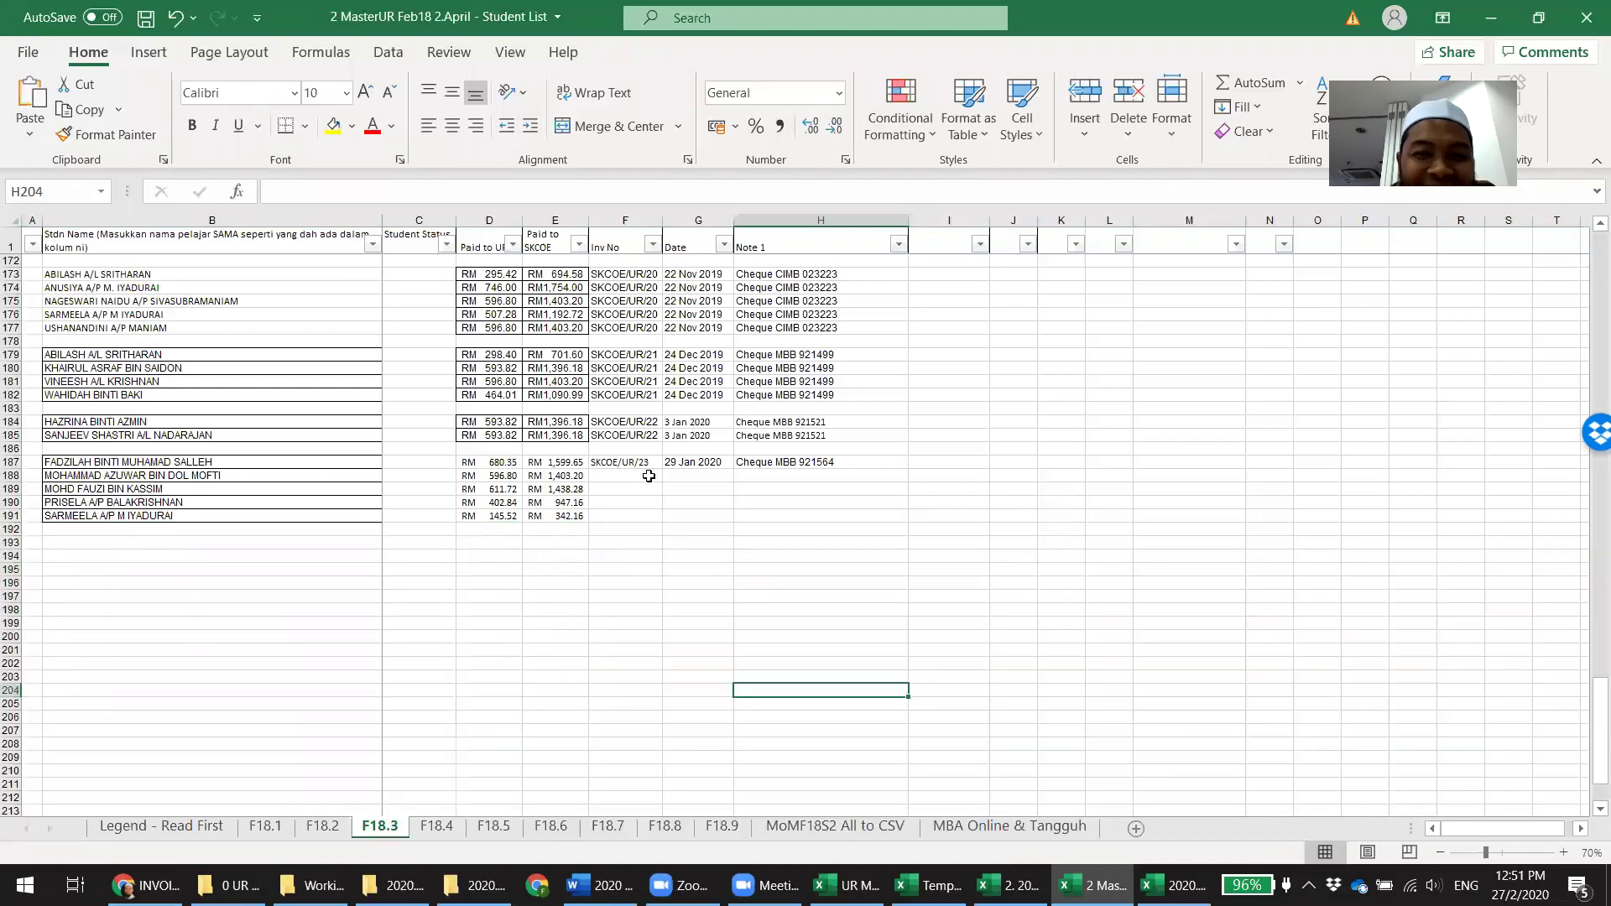
Copy row 187's SKCOE/UR/23 invoice, date and cheque note down to rows 188–191
left_click_drag(625, 463, 736, 462)
key("ctrl+c")
key("shift+Down")
key("shift+Down")
key("shift+Down")
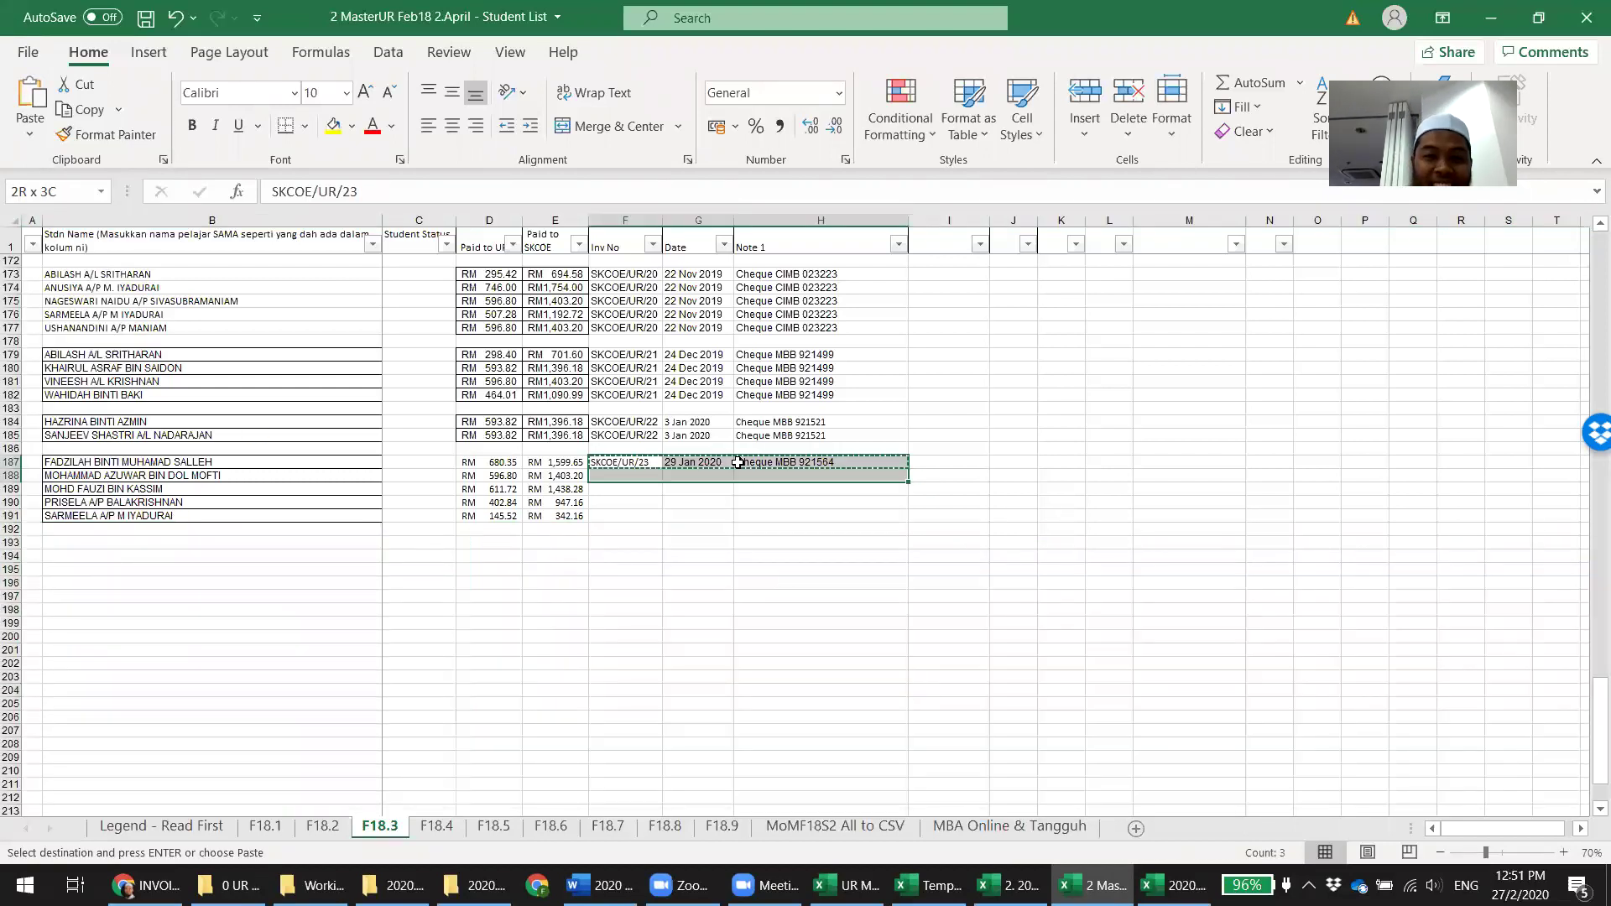
key("shift+Down")
key("Return")
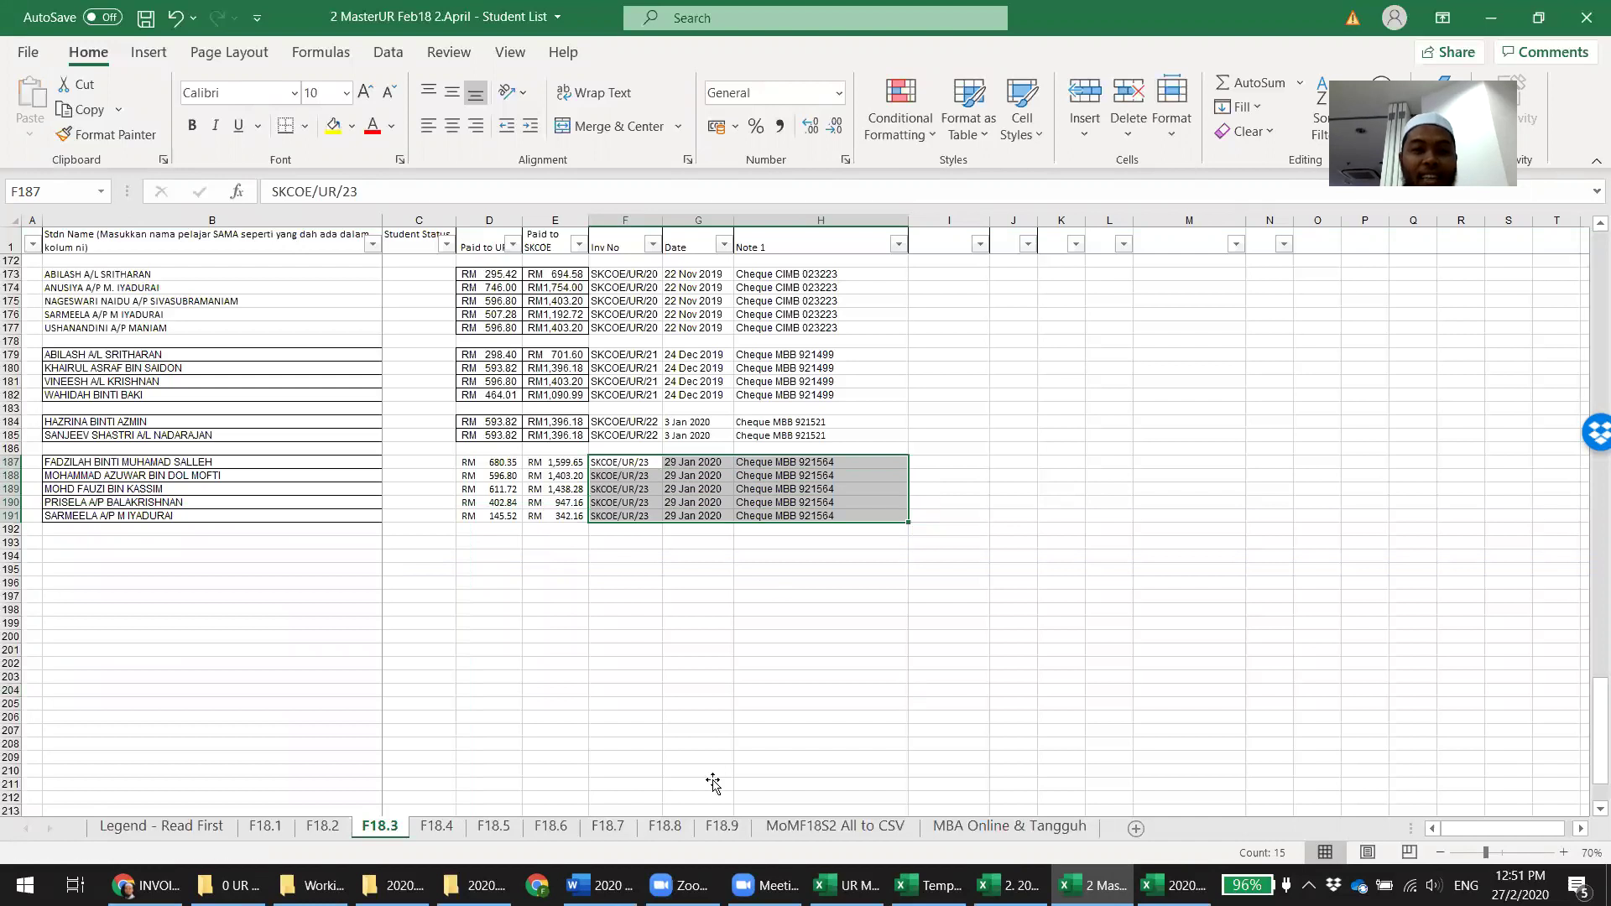
left_click(709, 782)
left_click(437, 825)
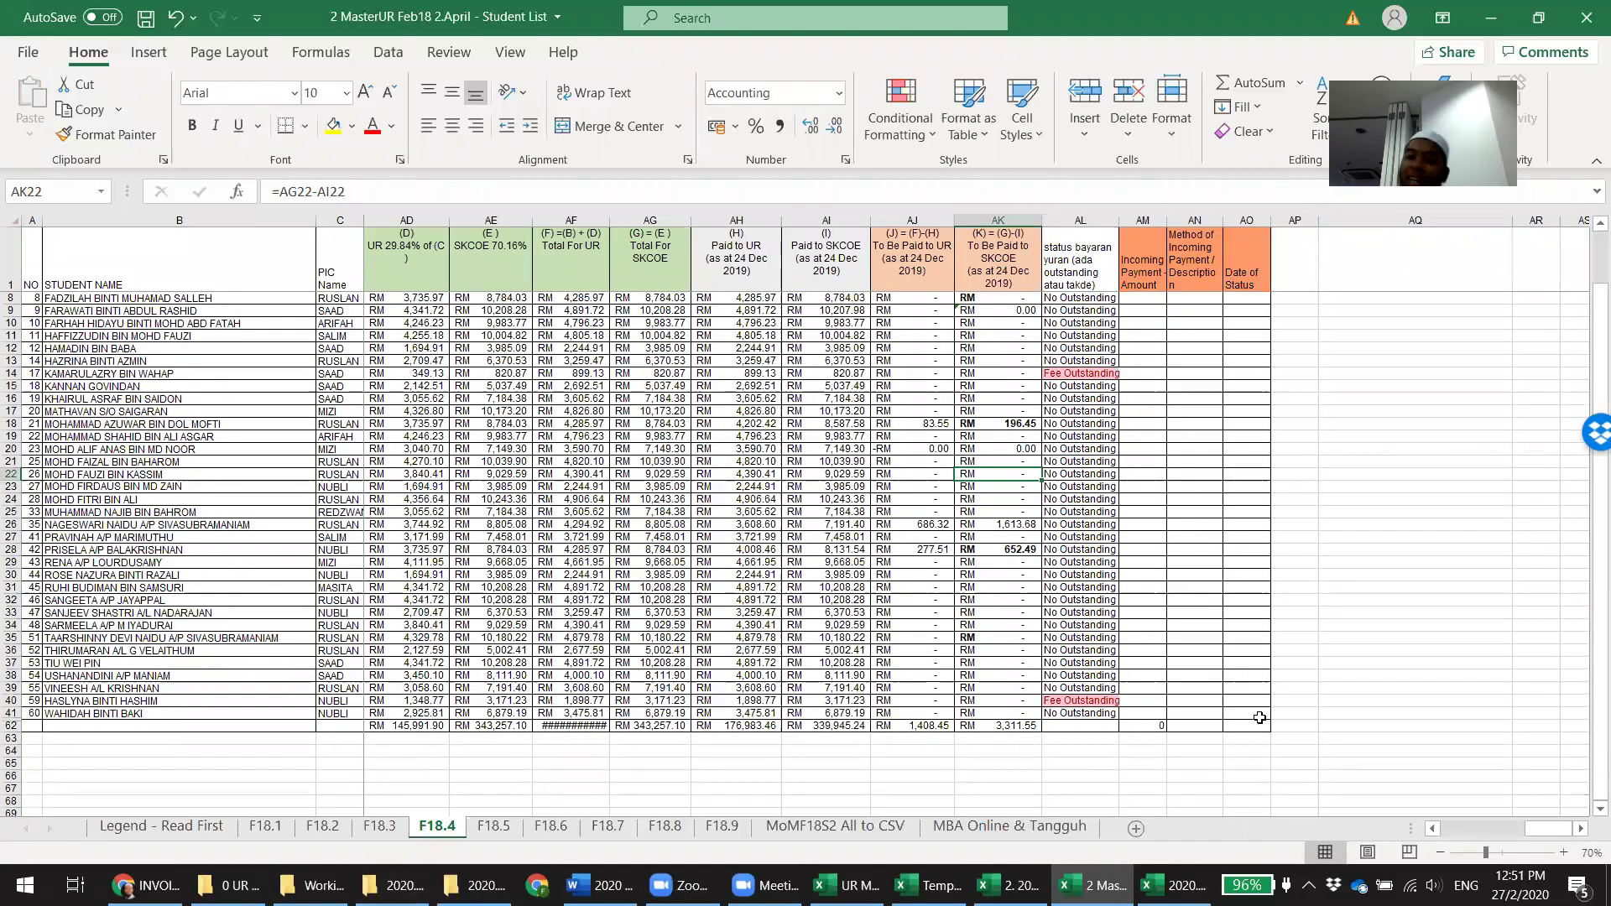
Clear the April 2018 invoiced-yet-to-receive amount in the program summary report
left_click(927, 886)
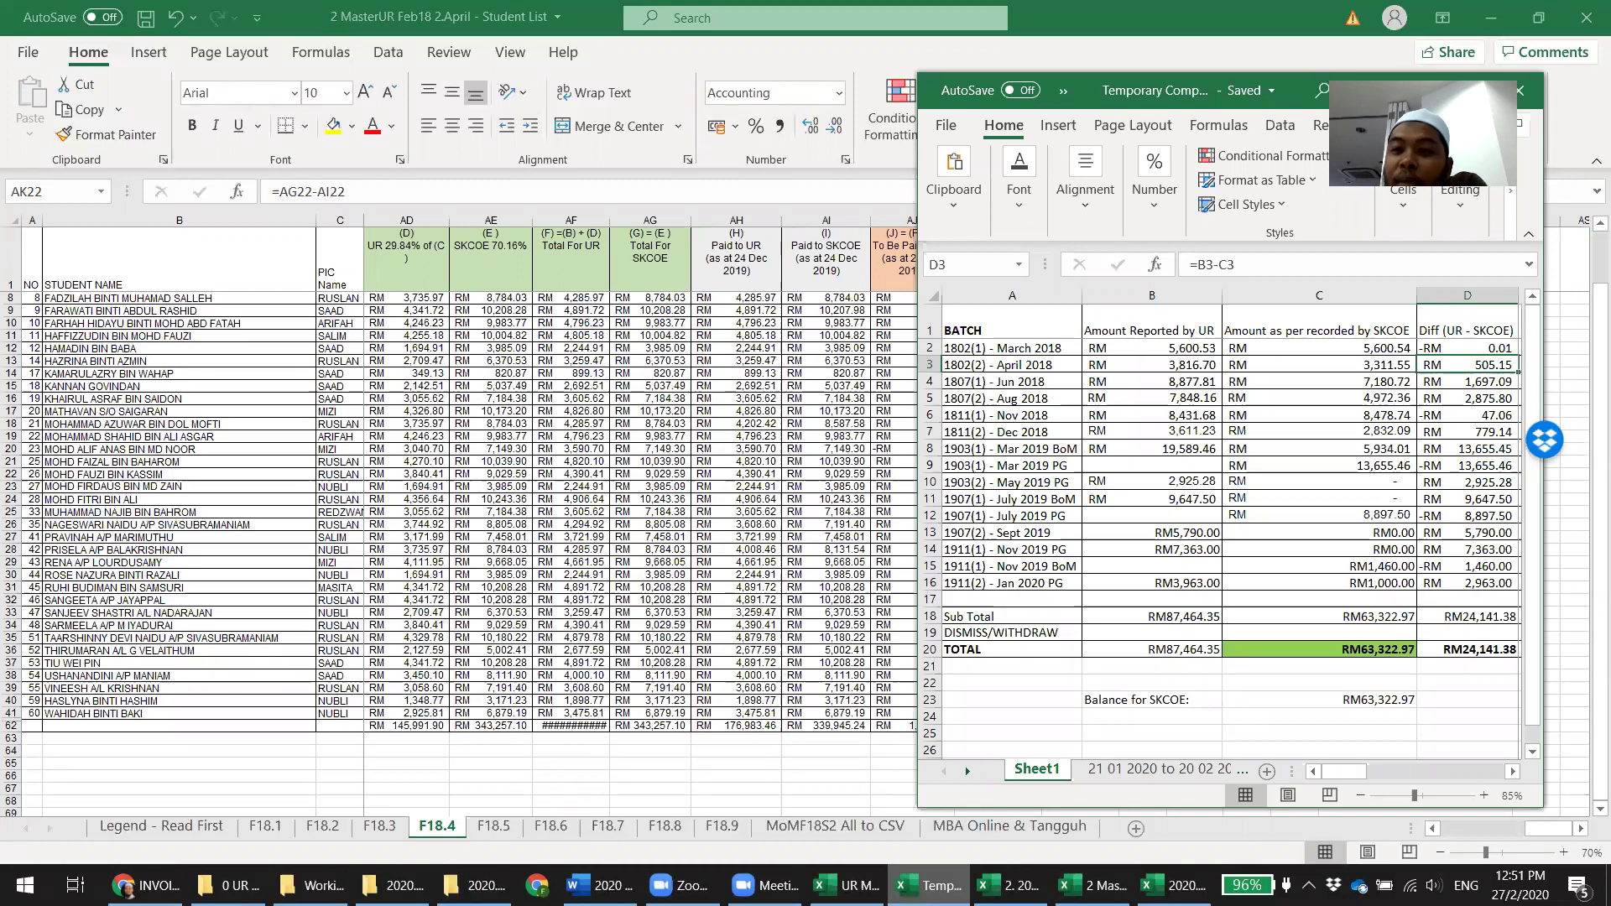
key("alt+Tab")
left_click(1013, 727)
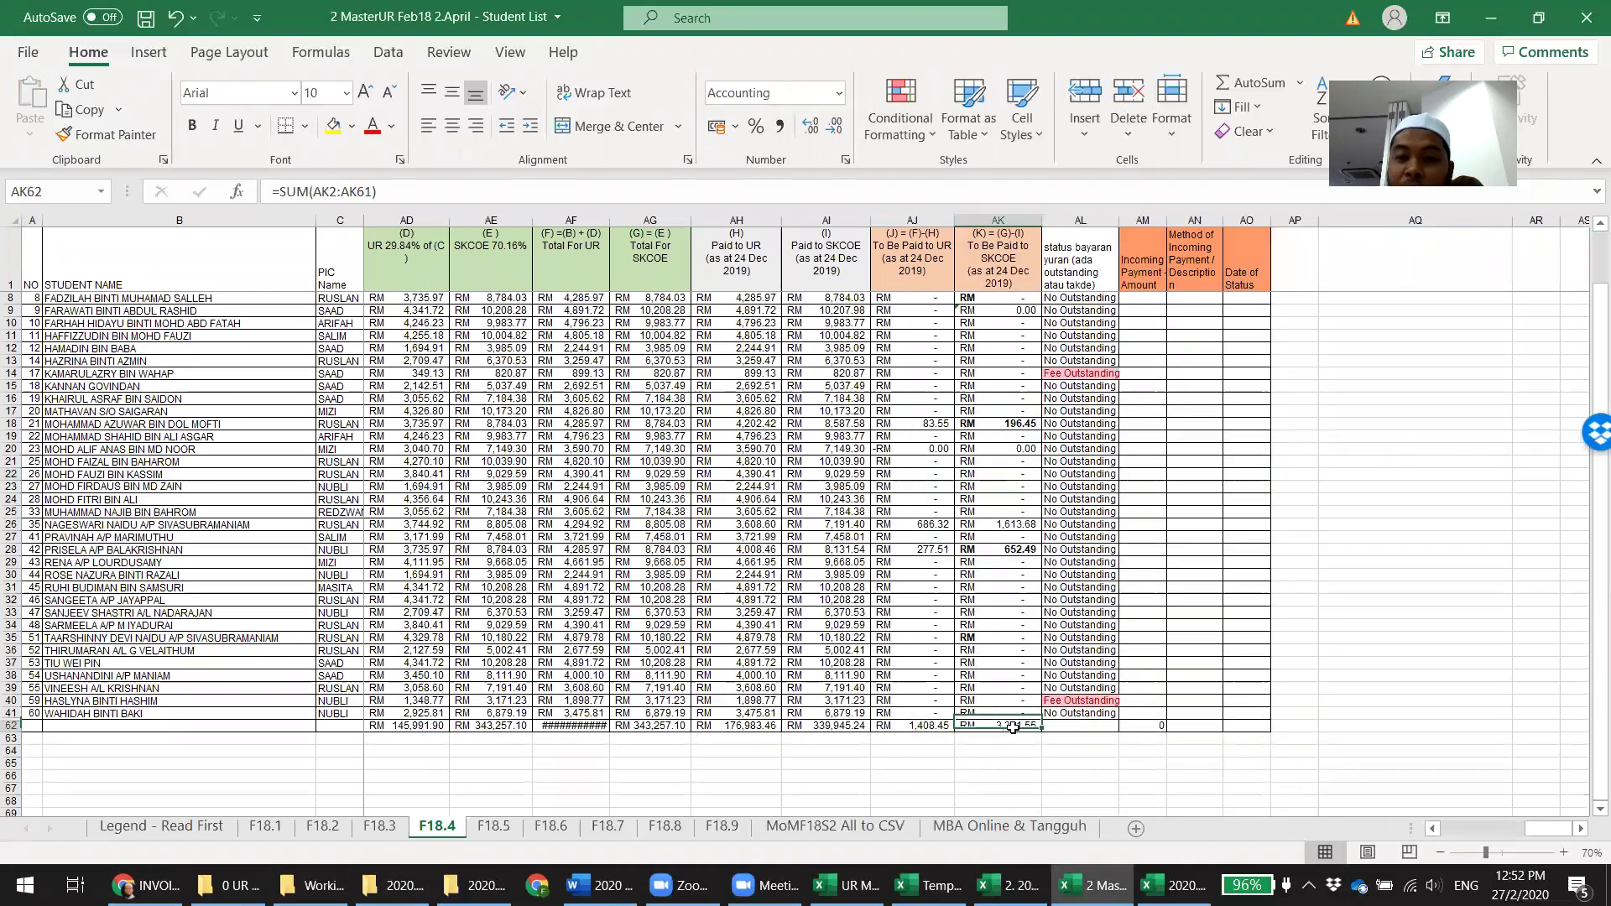
key("alt+Tab")
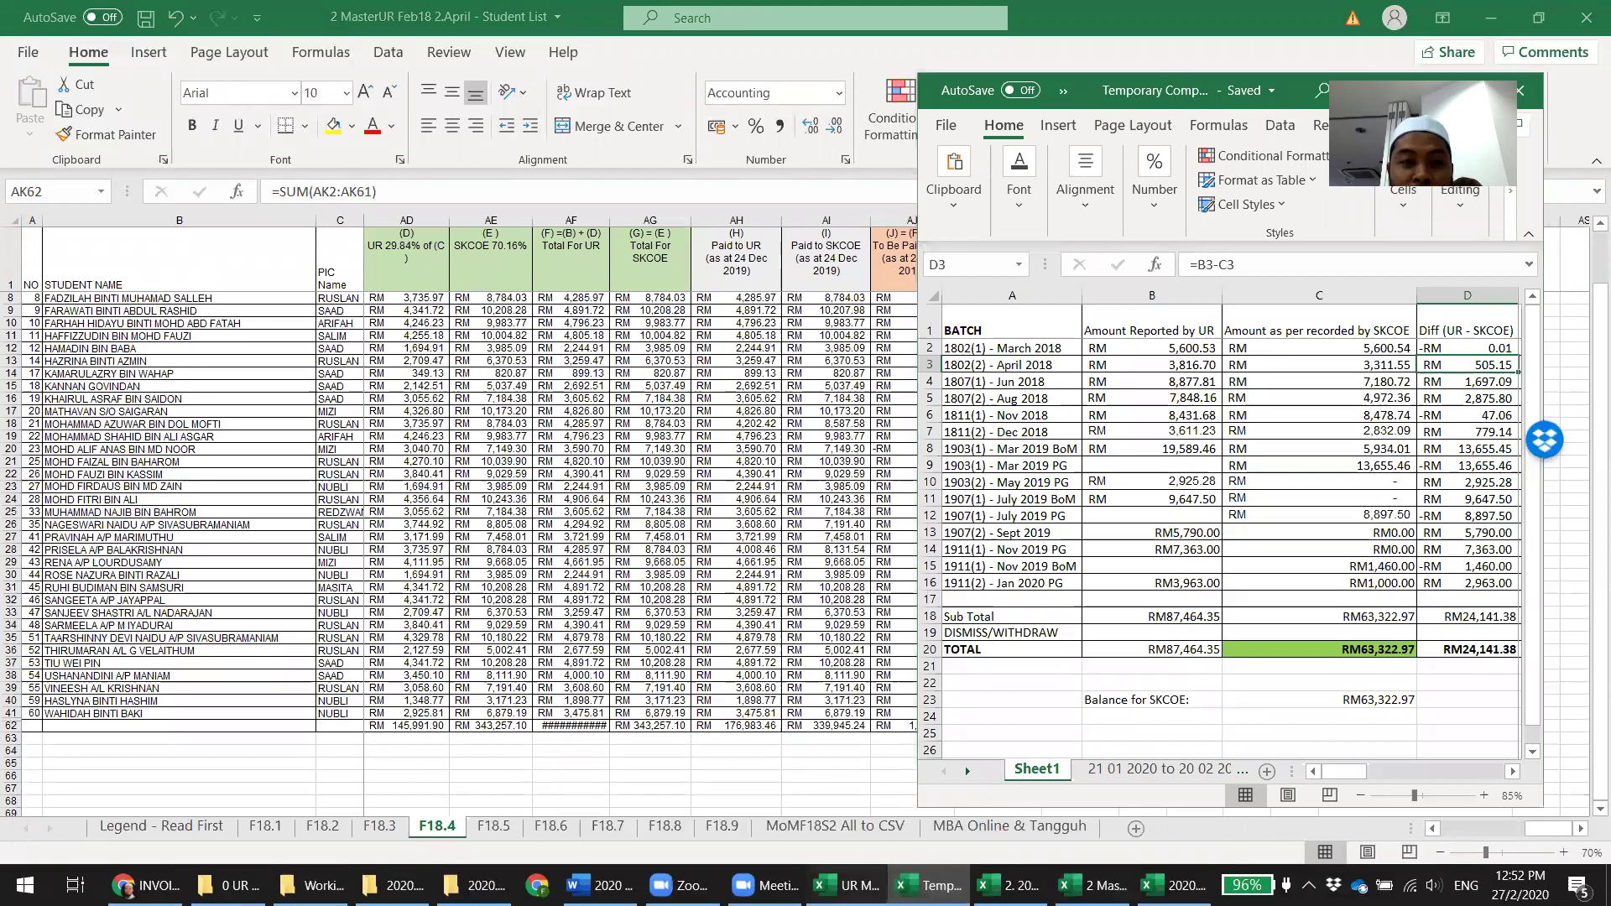
left_click(848, 885)
key("Delete")
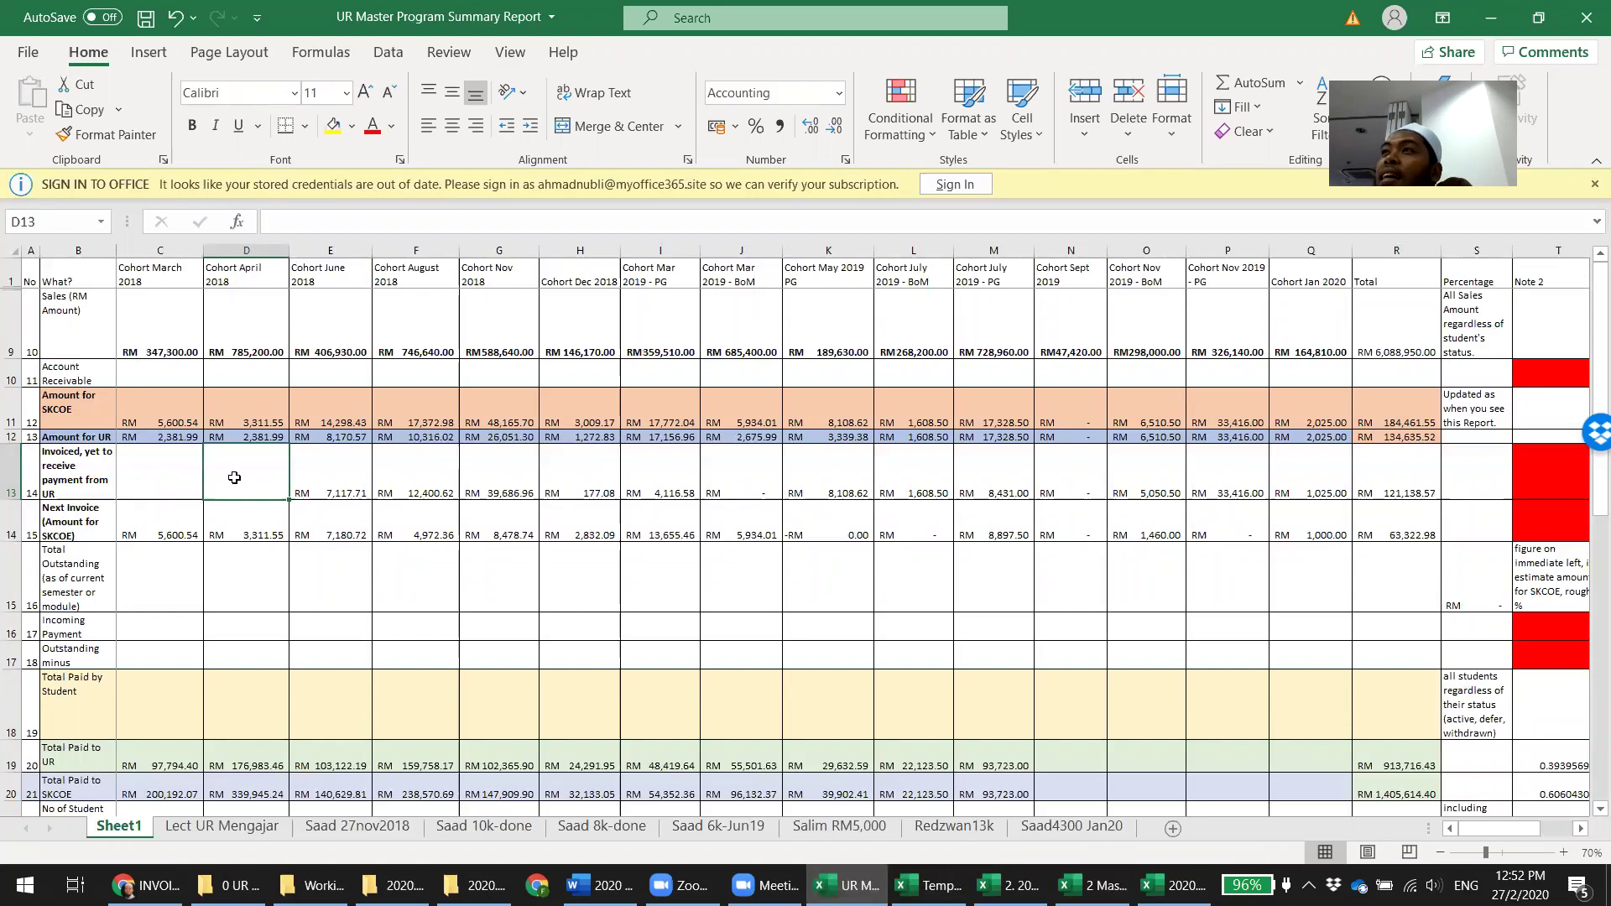
Save the student list workbook and bring up its F18.2 receipt sheet
left_click(255, 528)
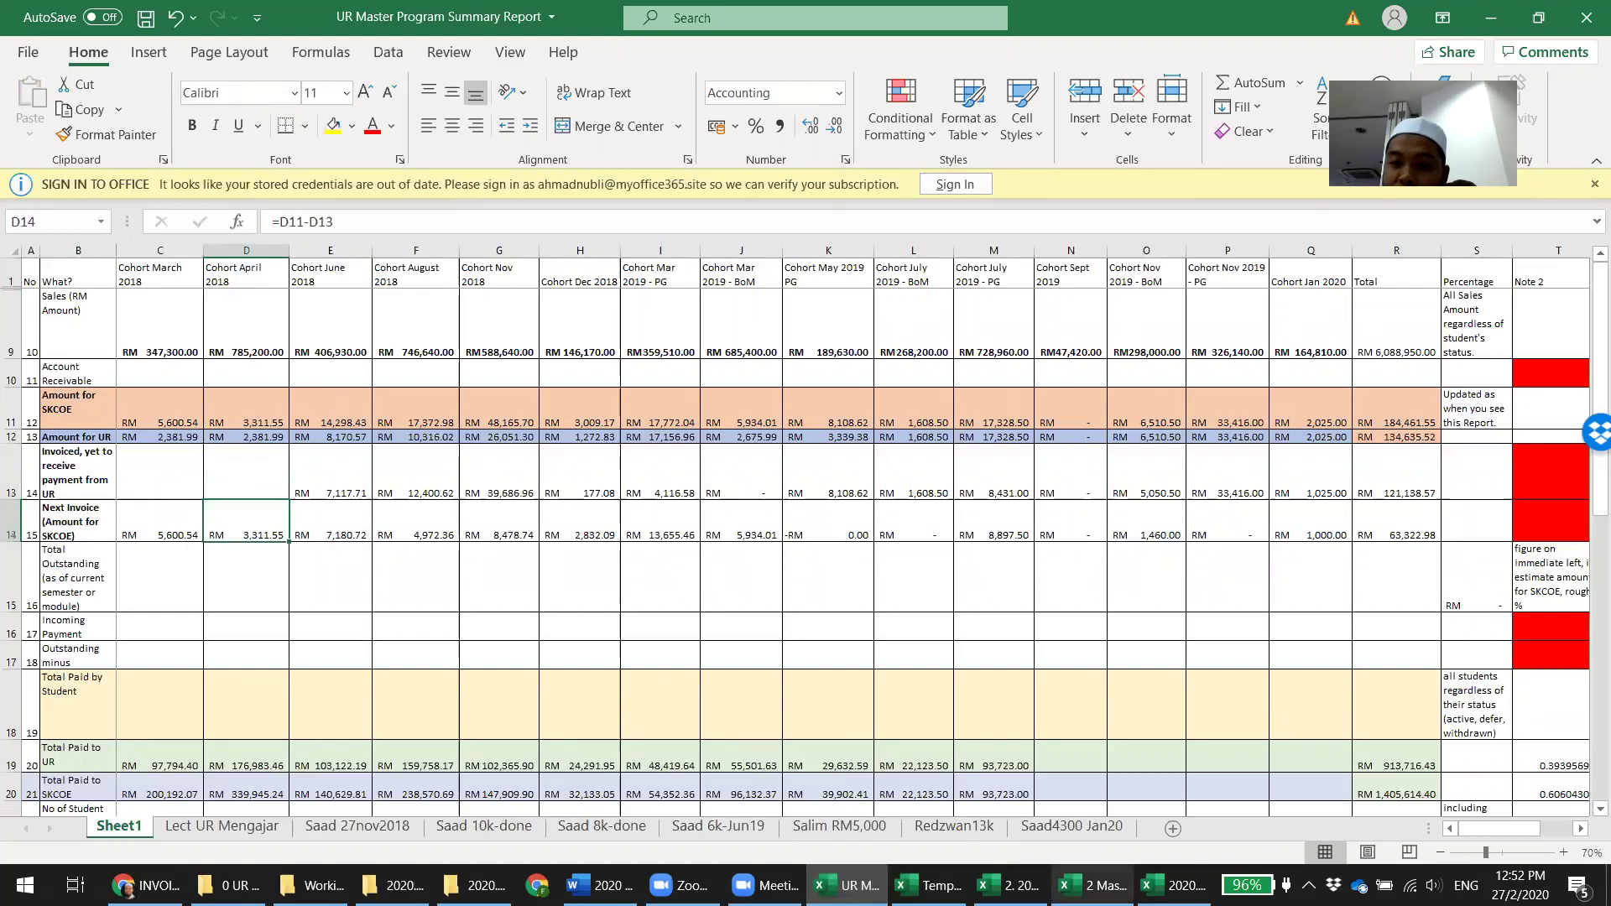
left_click(1175, 886)
scroll(1296, 739, "down", 5)
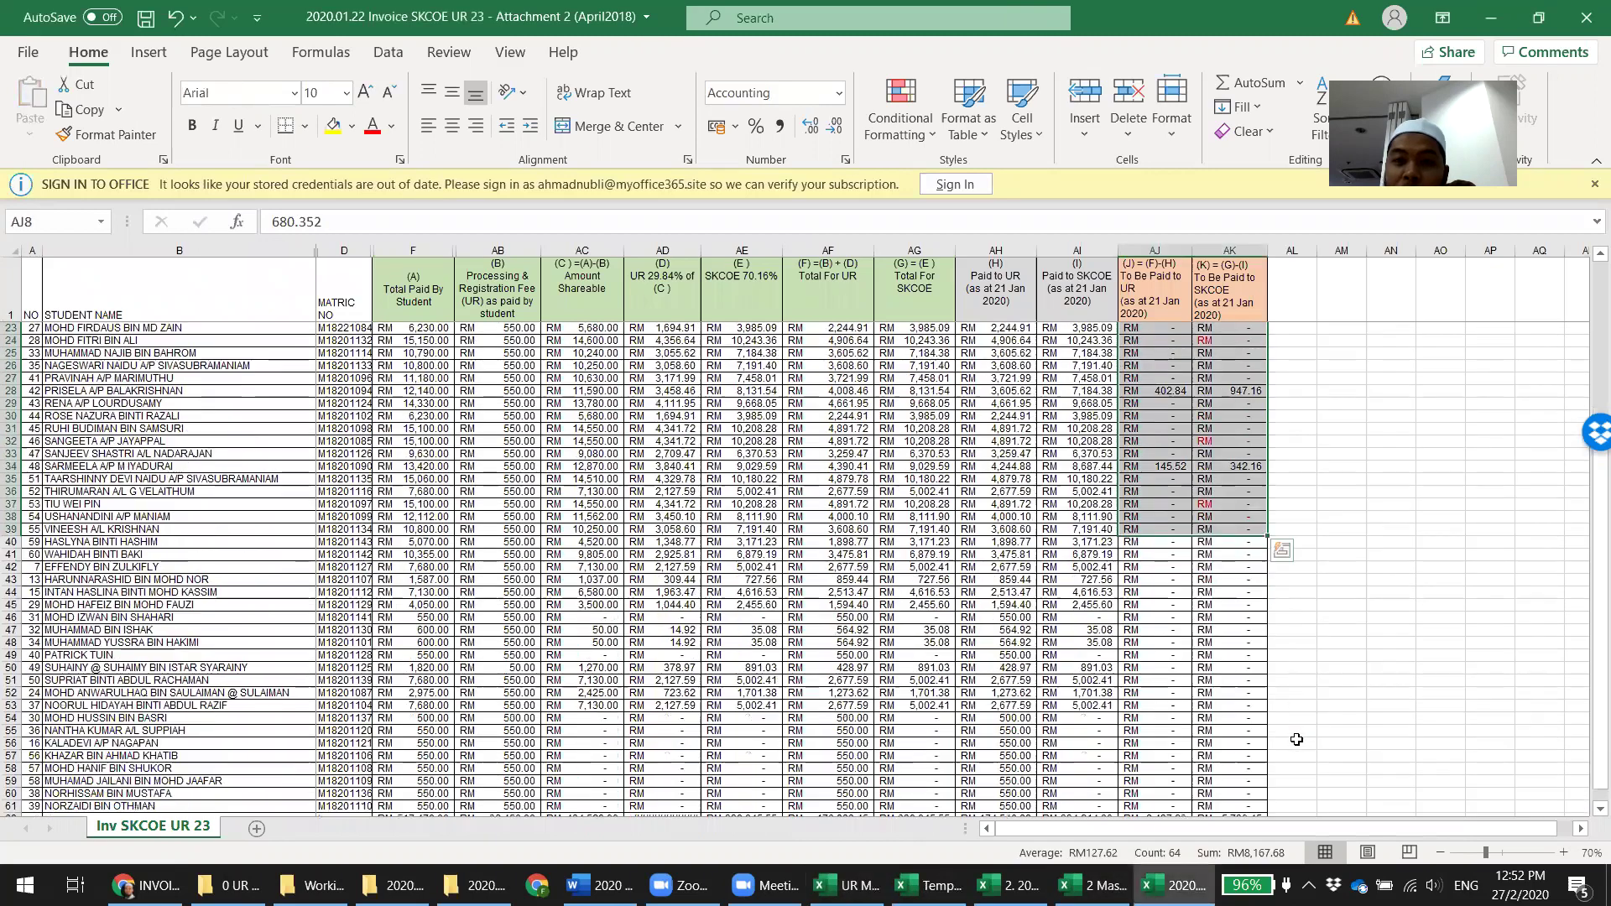
scroll(1208, 747, "up", 2)
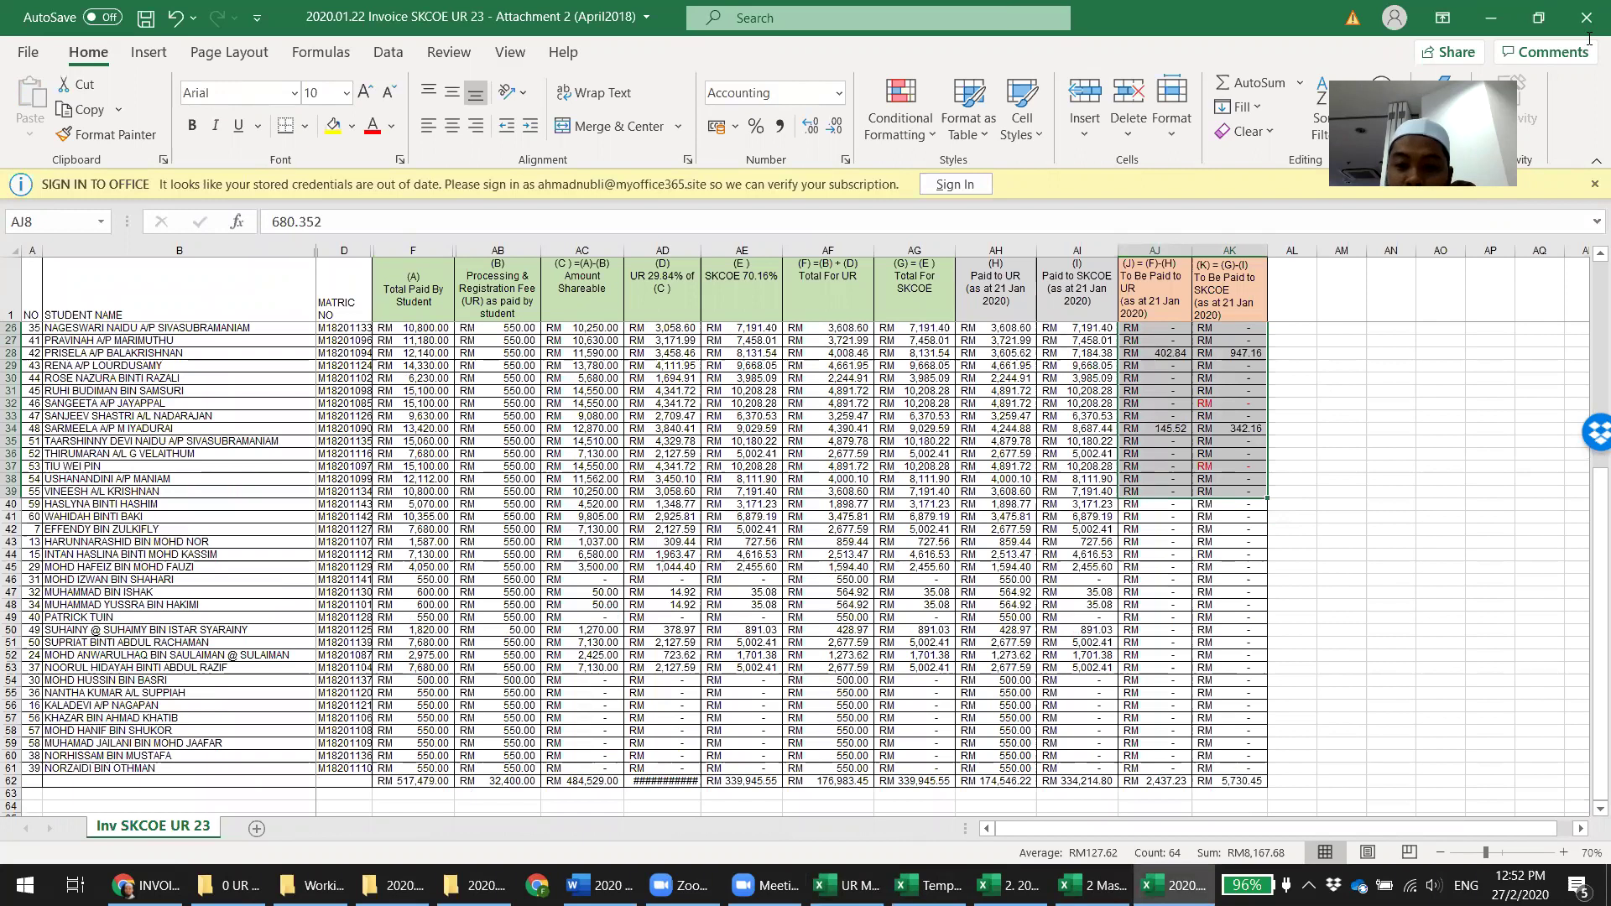
key("alt+Tab")
left_click(1307, 612)
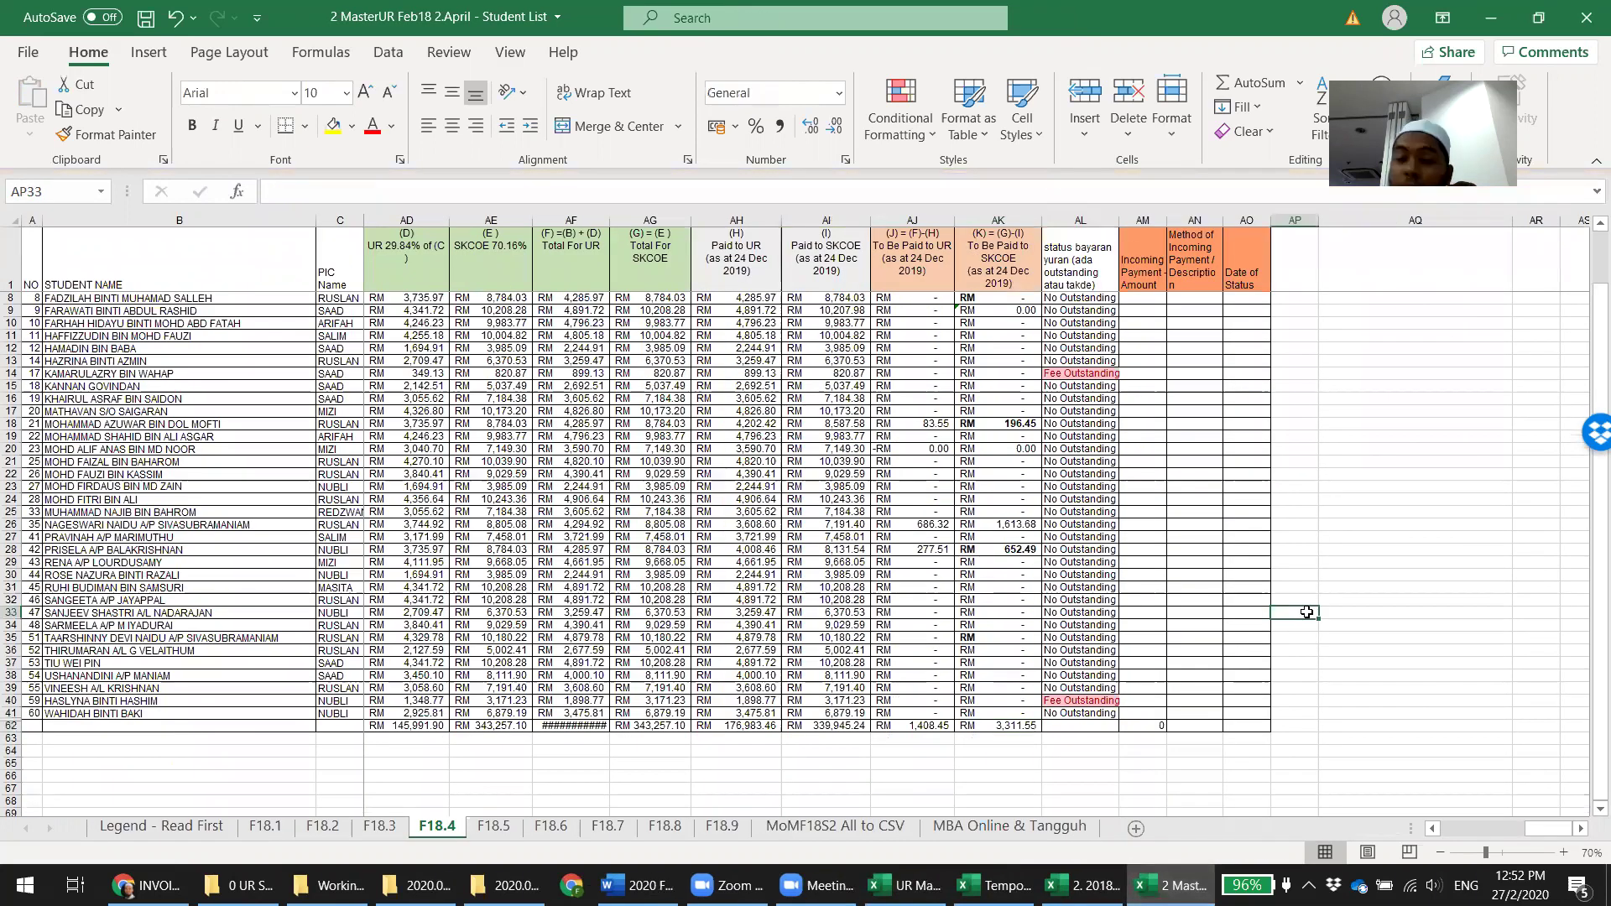
key("ctrl+s")
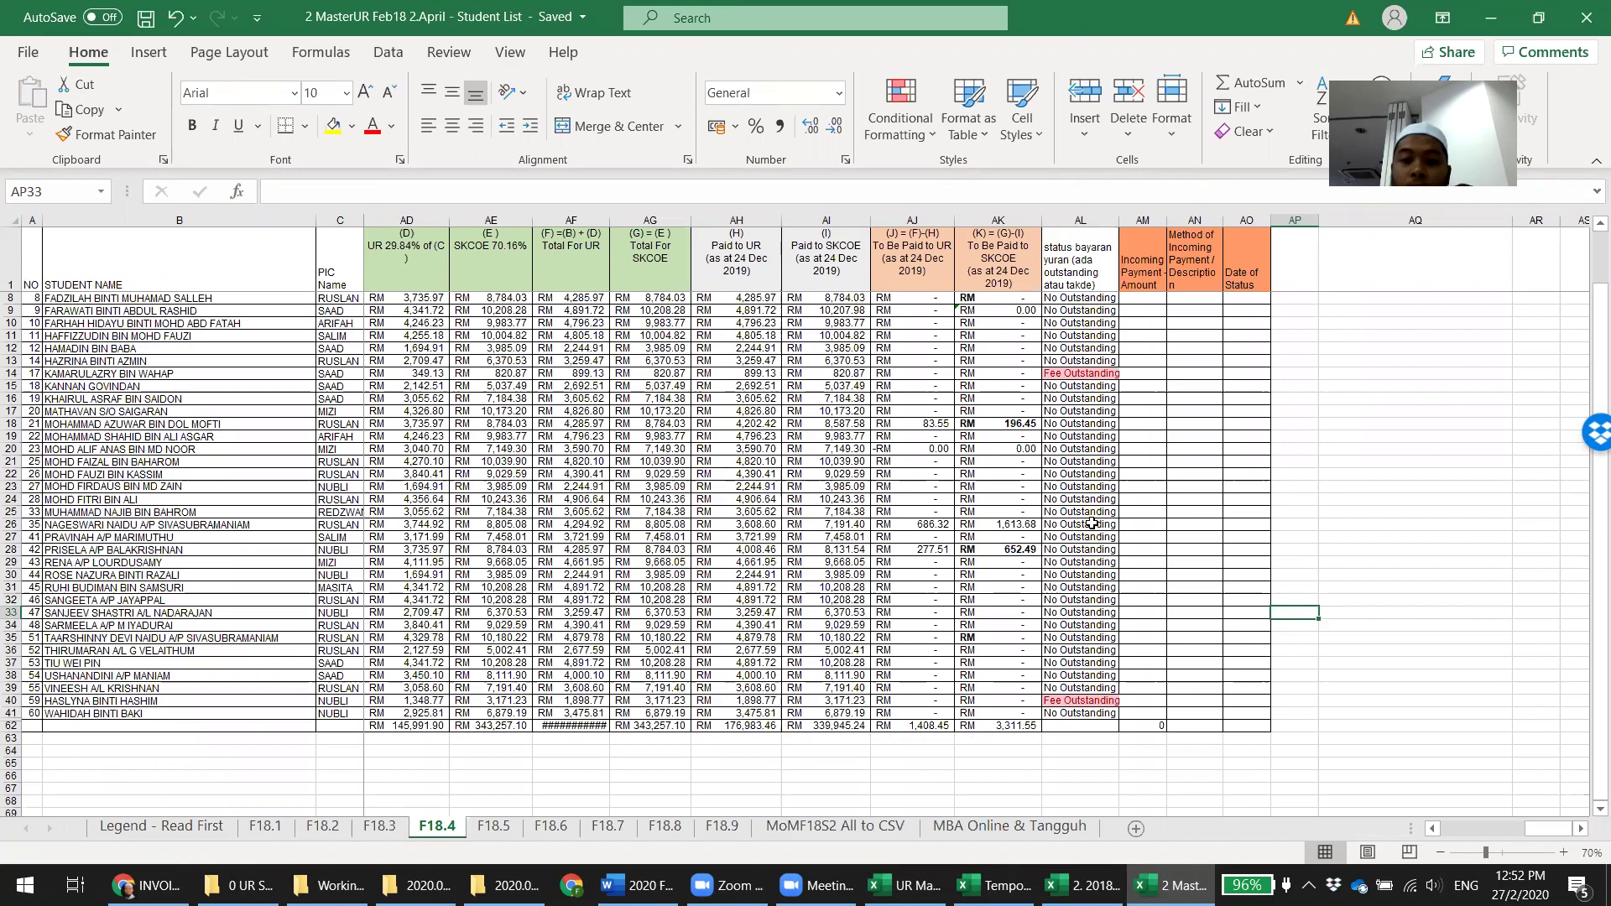
left_click(322, 826)
key("Down")
key("Down")
key("Down")
key("Down")
key("Down")
key("Down")
key("Down")
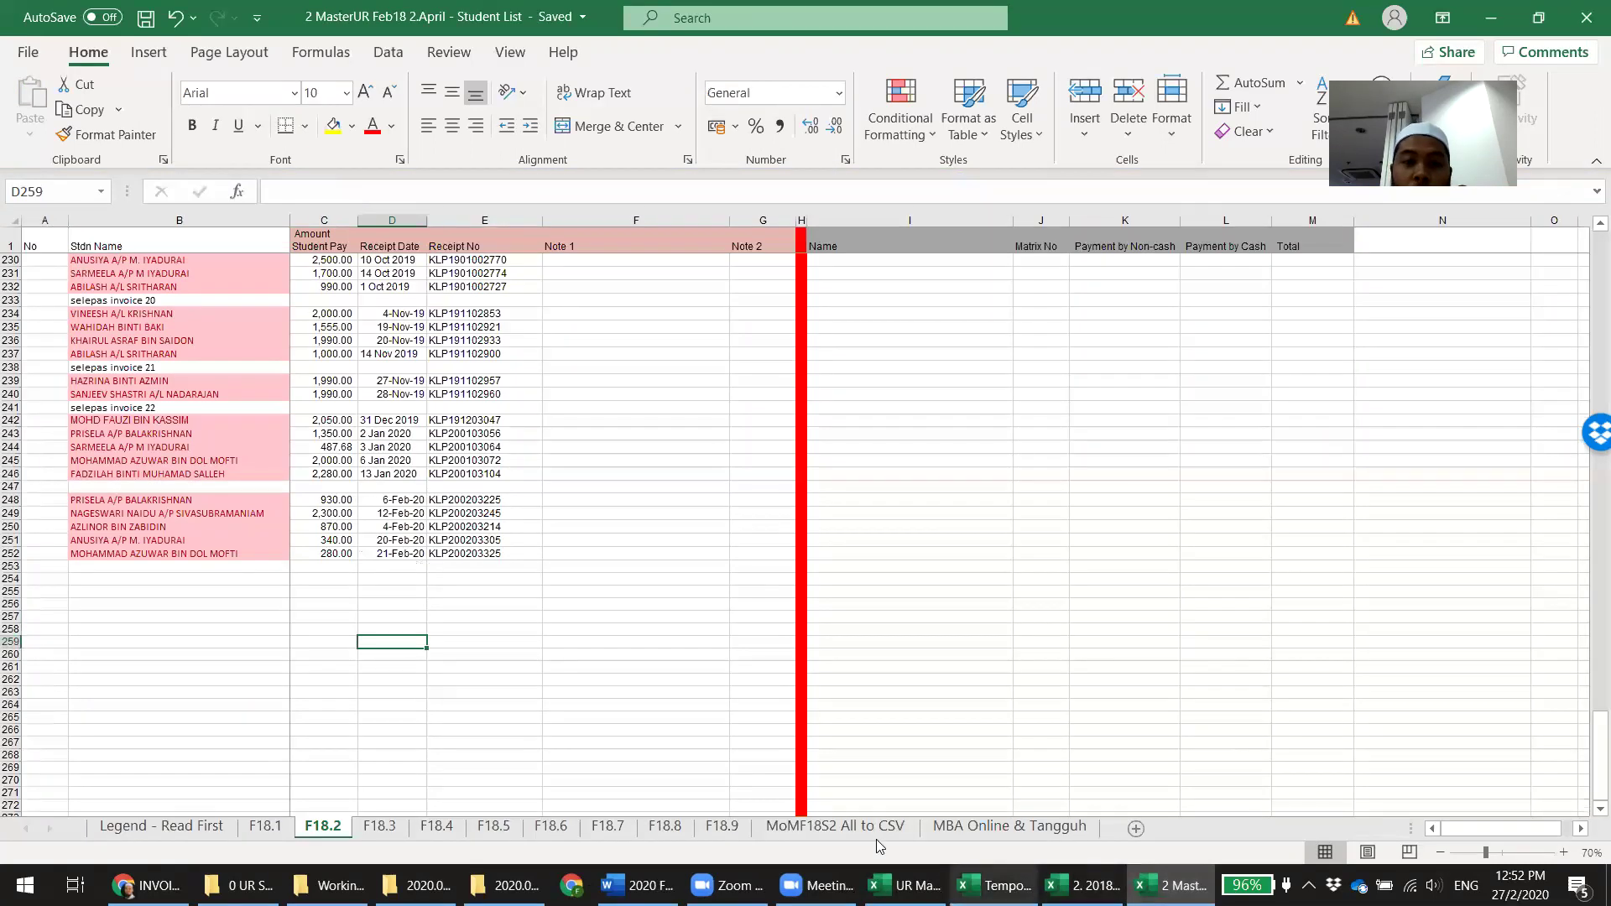
Widen the comparison window to show its notes column and review the Feb 2018 intake workbook
left_click(907, 886)
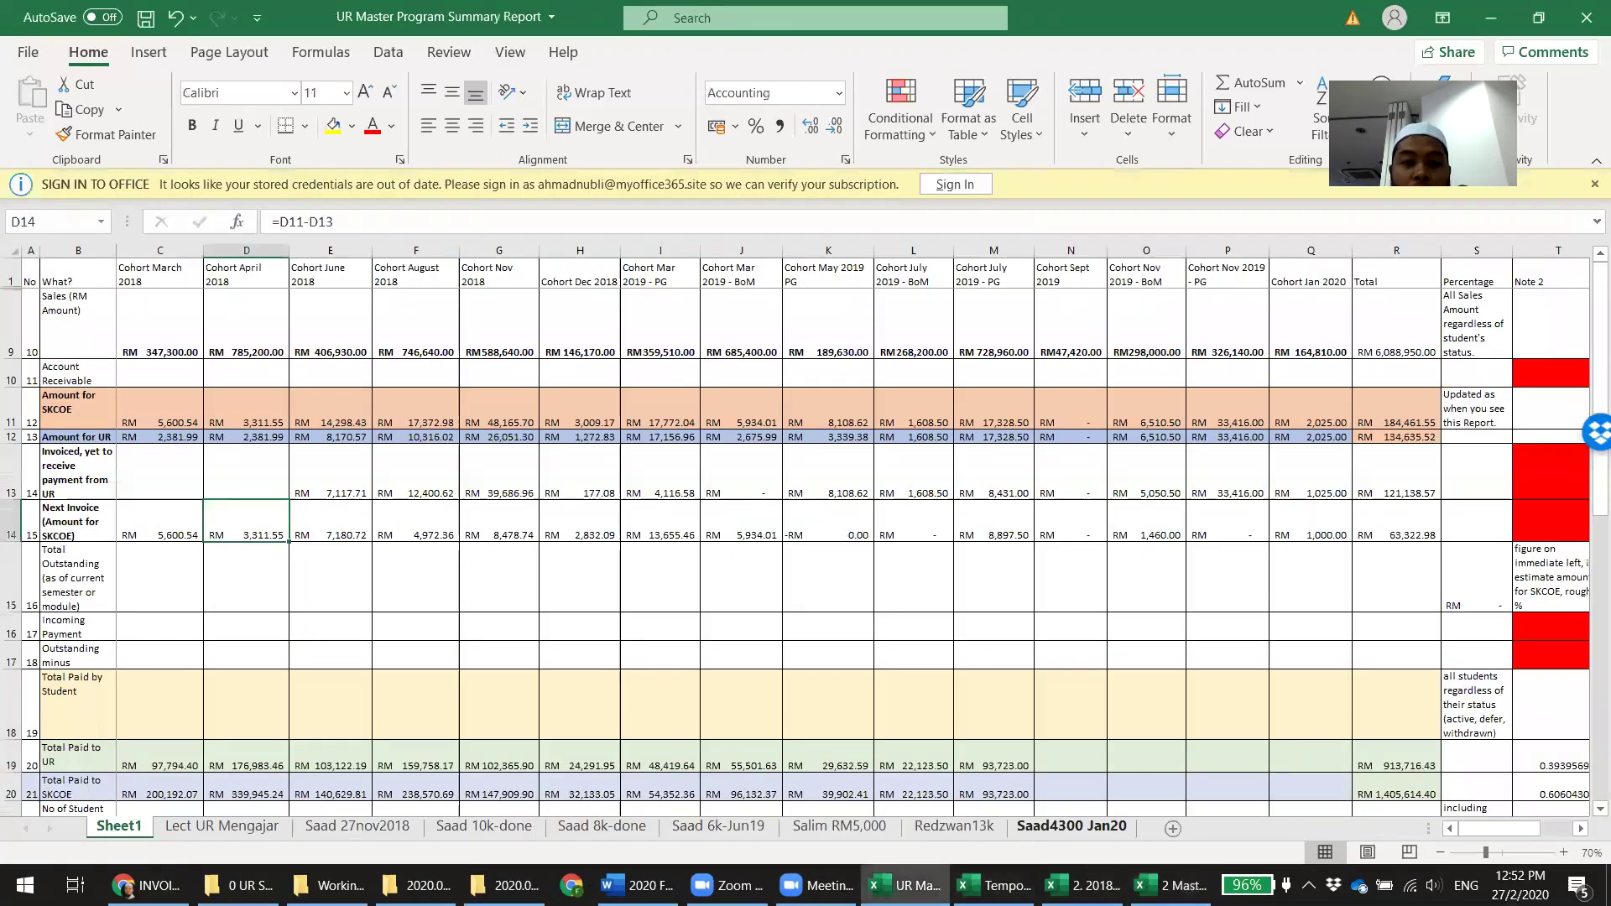
left_click(996, 886)
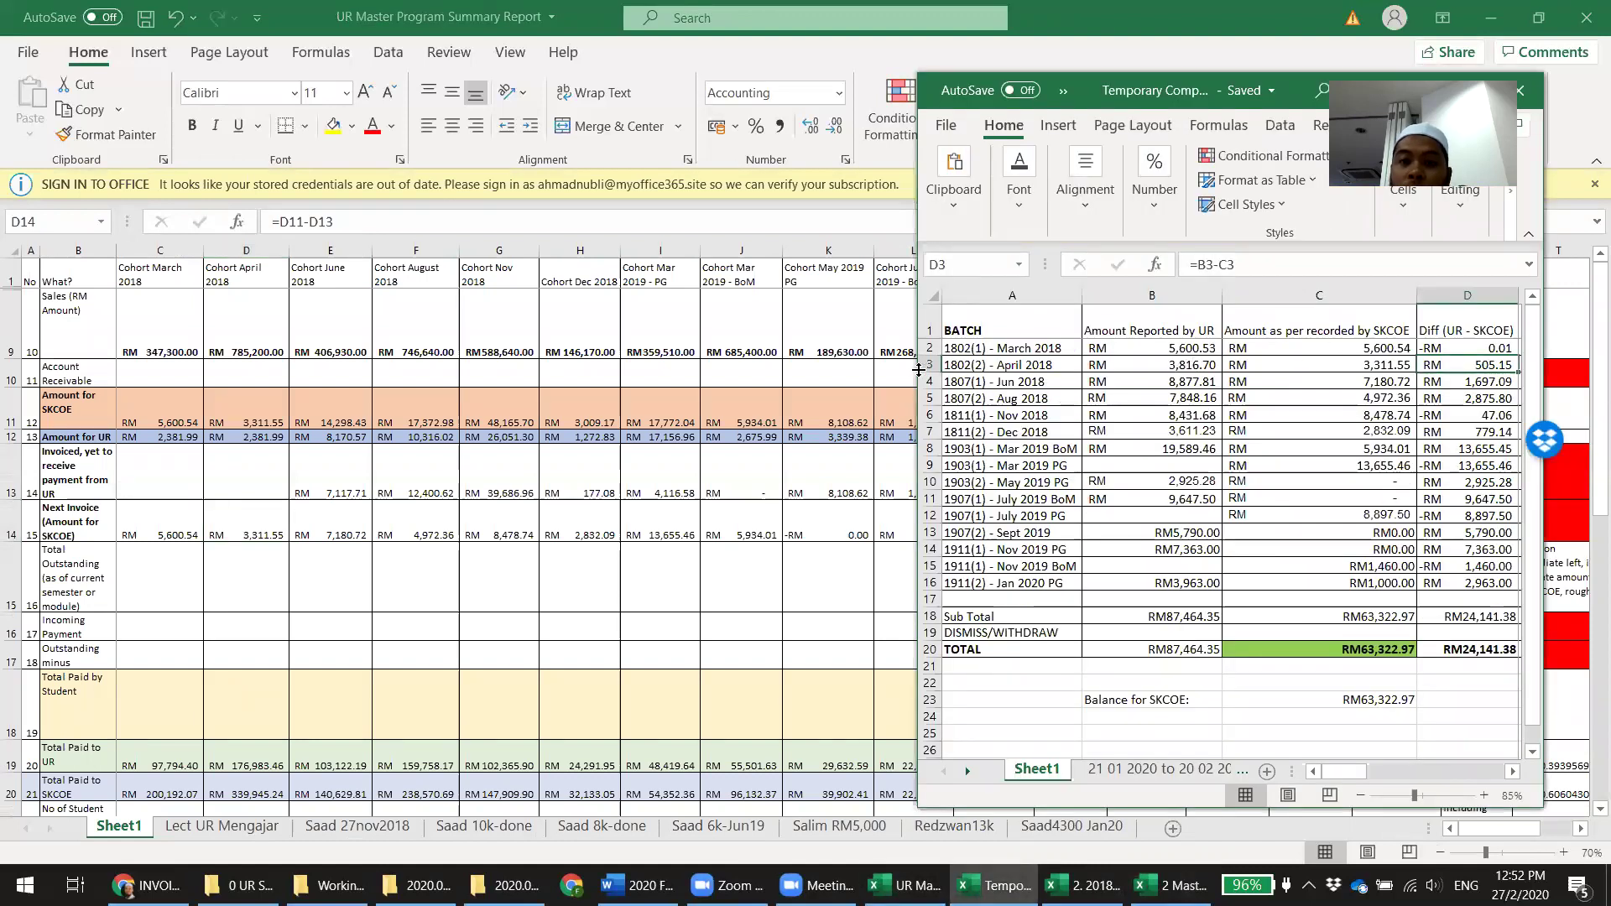
left_click_drag(916, 369, 780, 369)
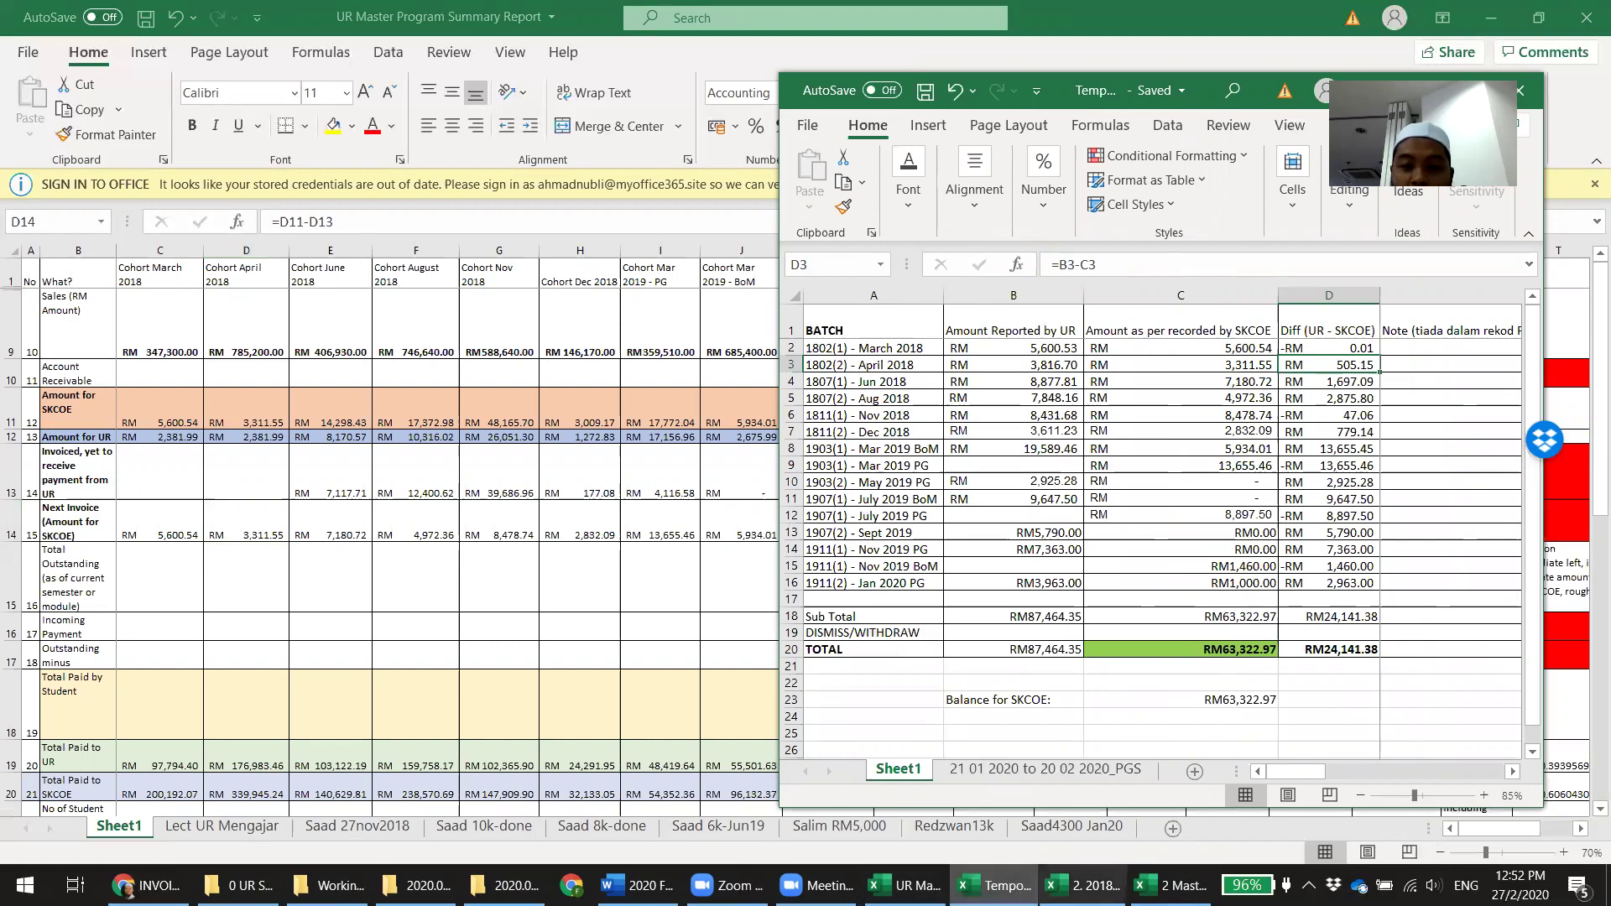
left_click(1082, 885)
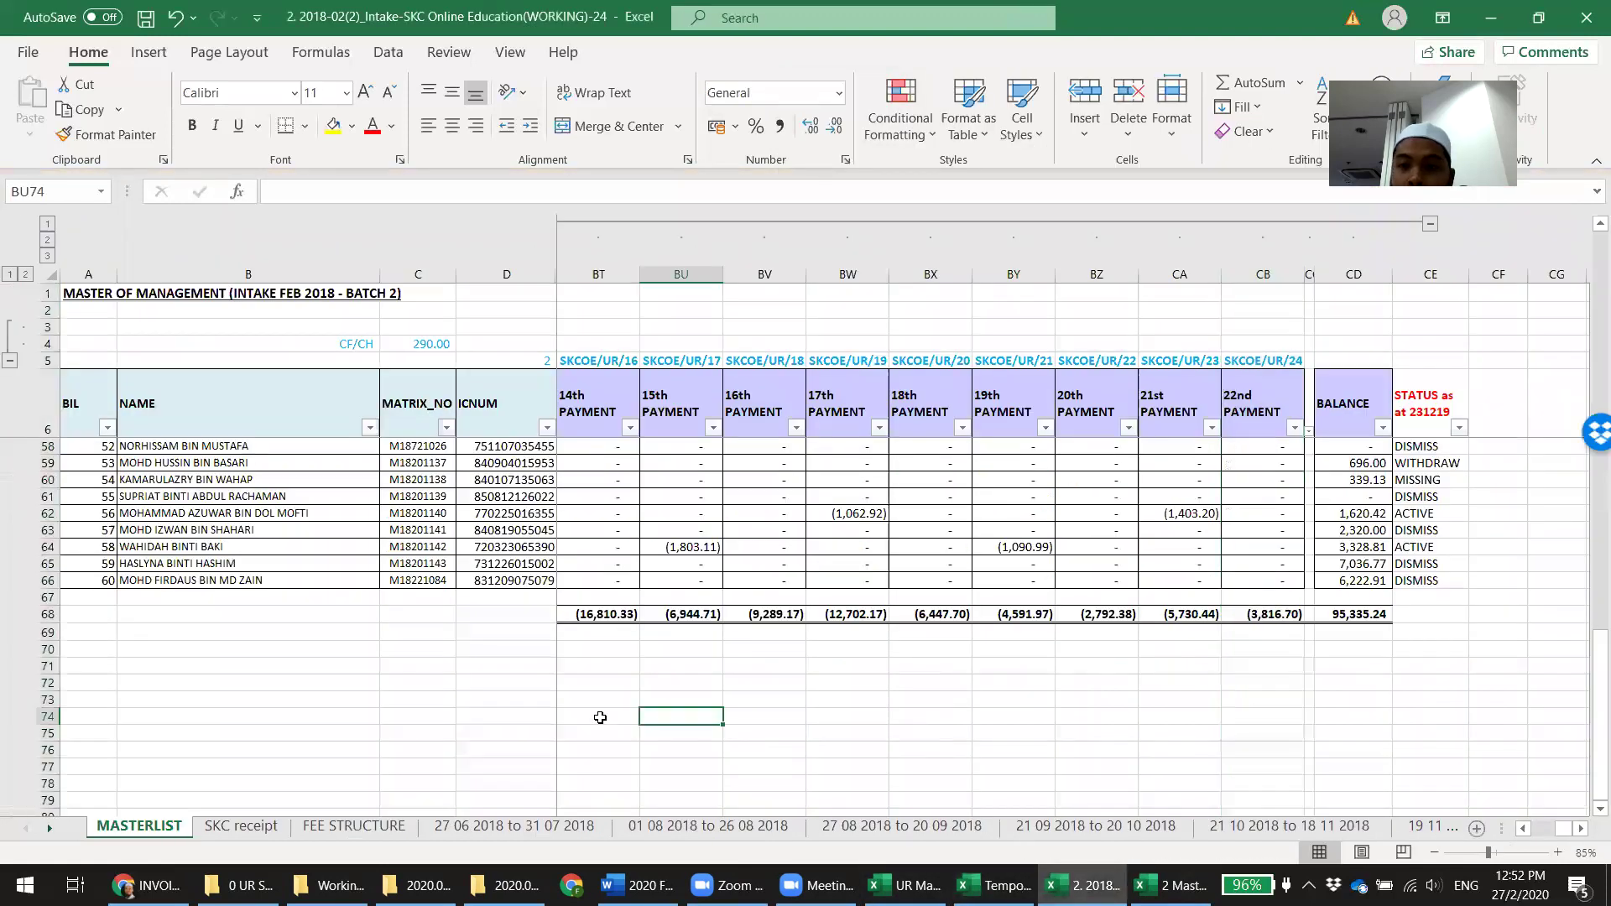
scroll(600, 718, "up", 17)
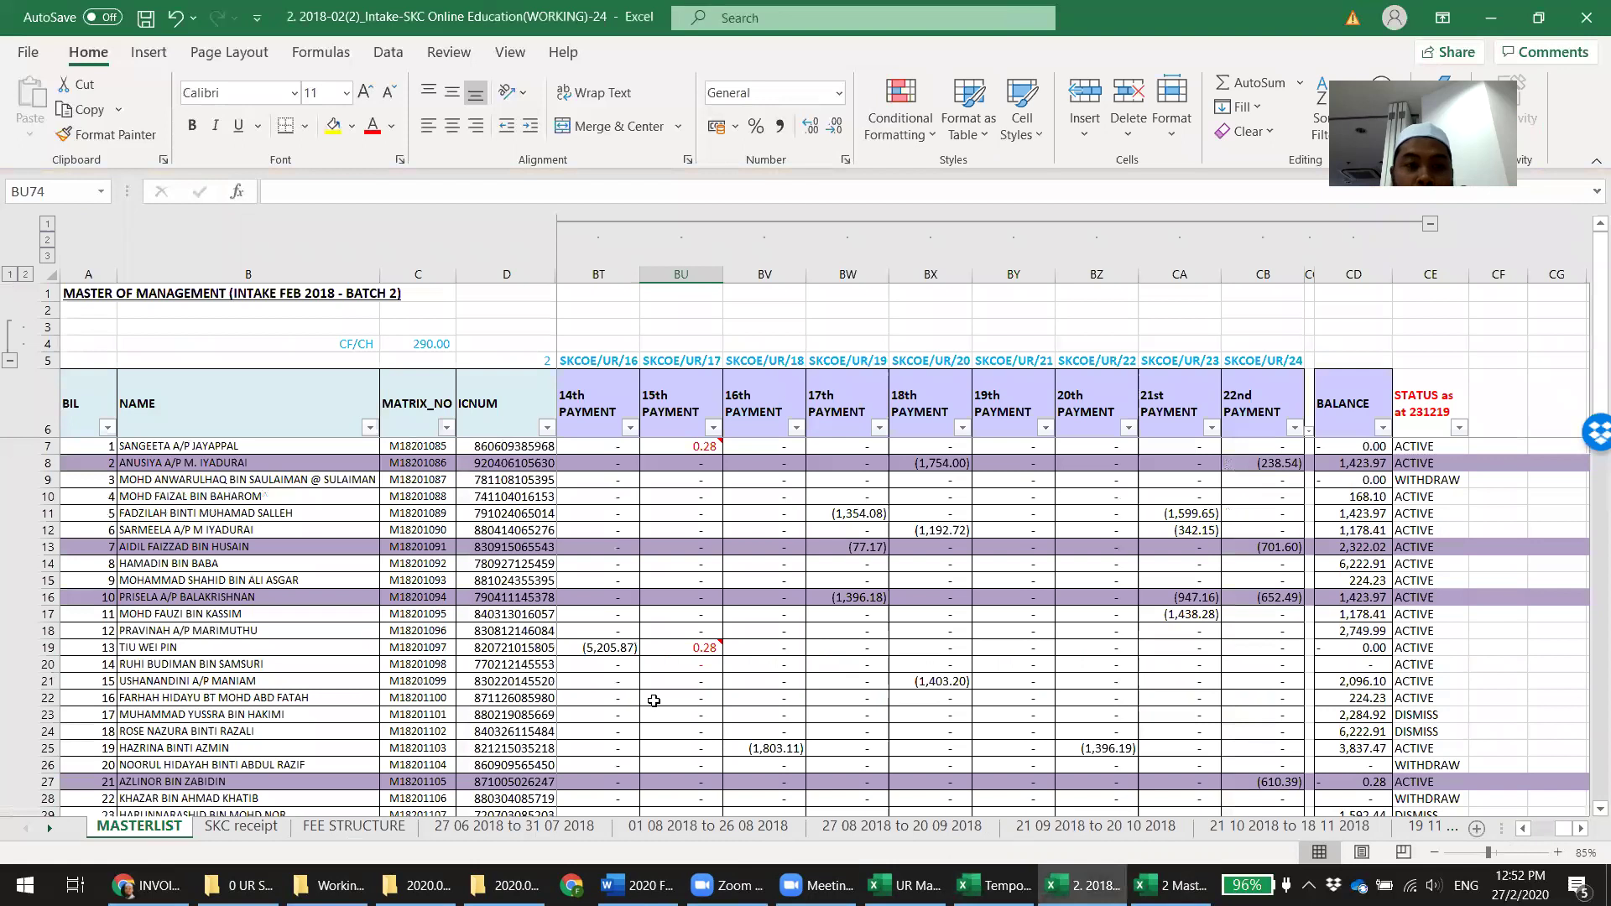
Bold the 238.54 SKCOE amount in AK5 of sheet F18.4 and select AK14:AK38
left_click(1173, 886)
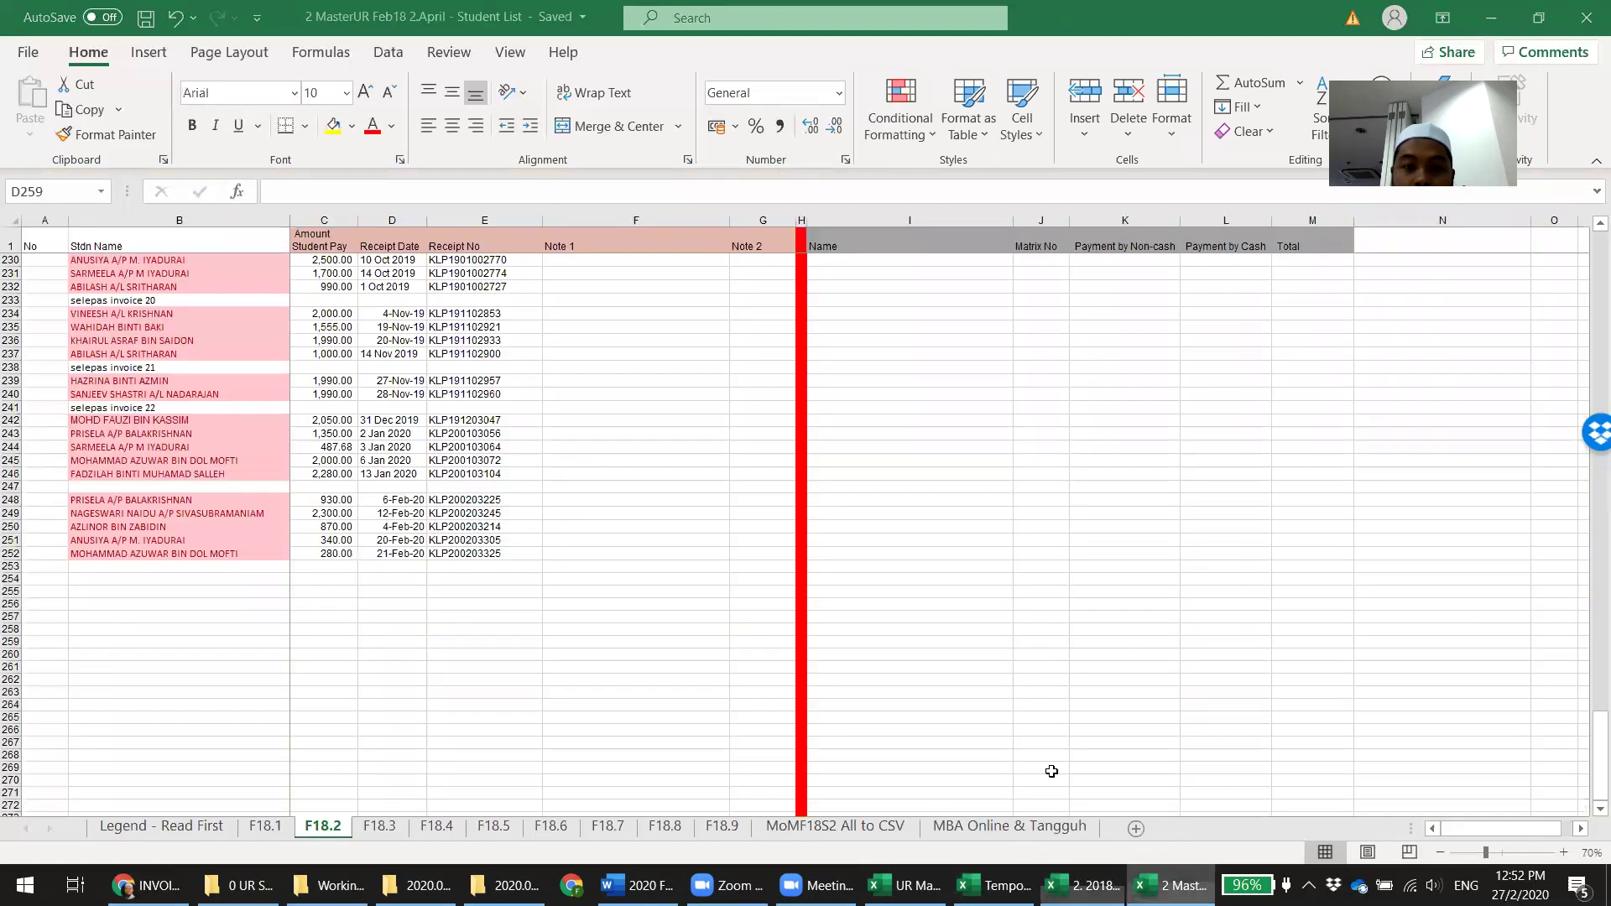
left_click(435, 826)
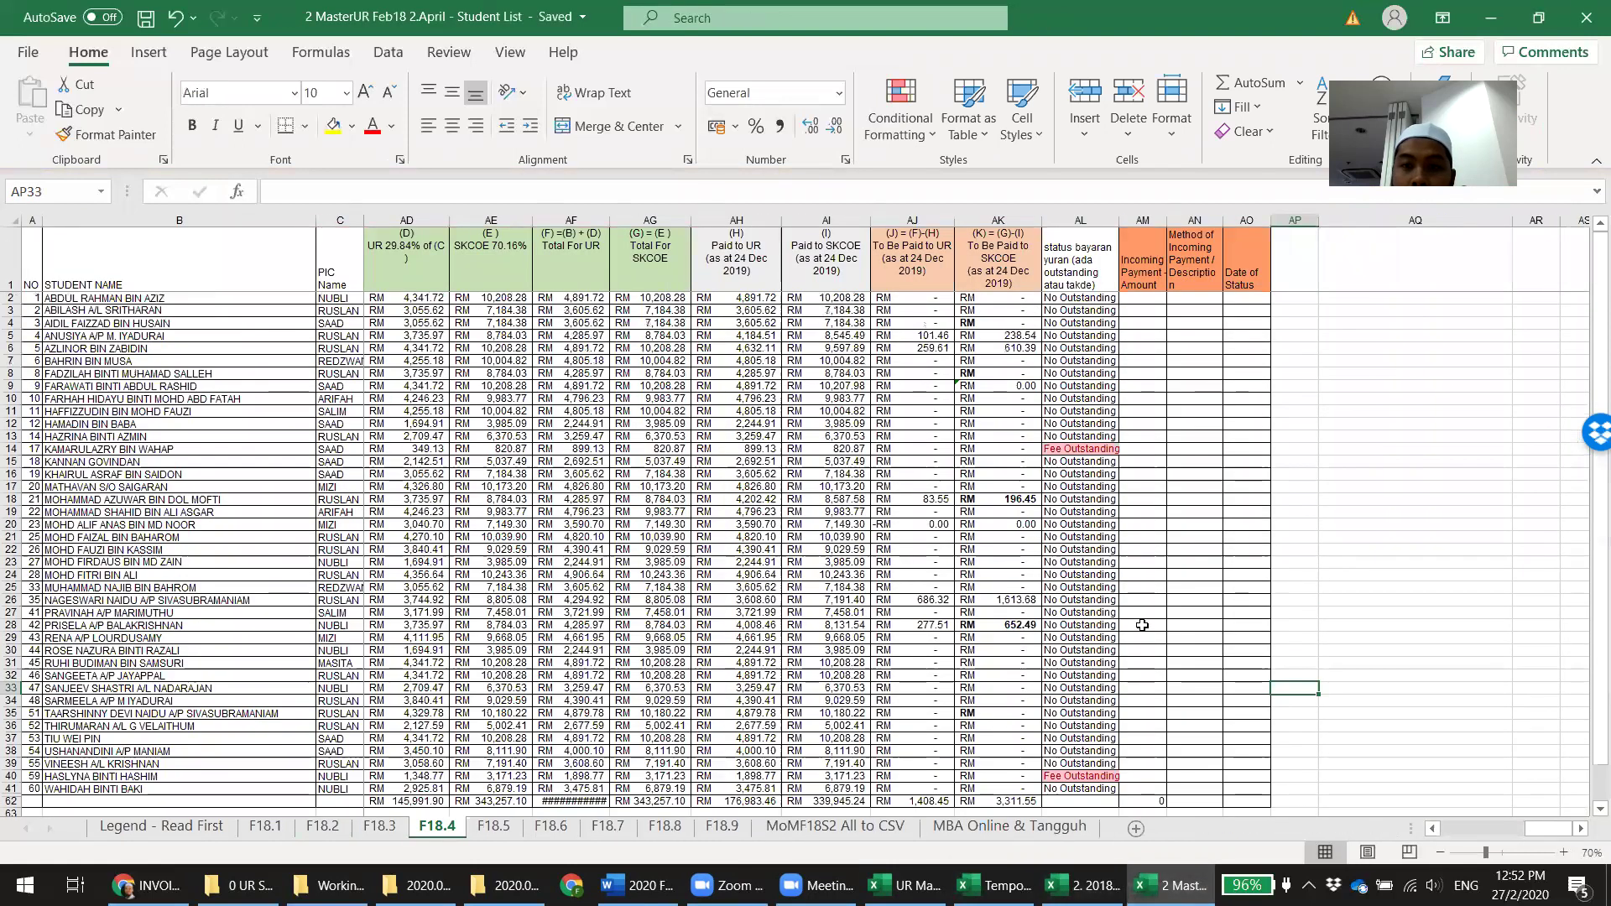
left_click(1022, 335)
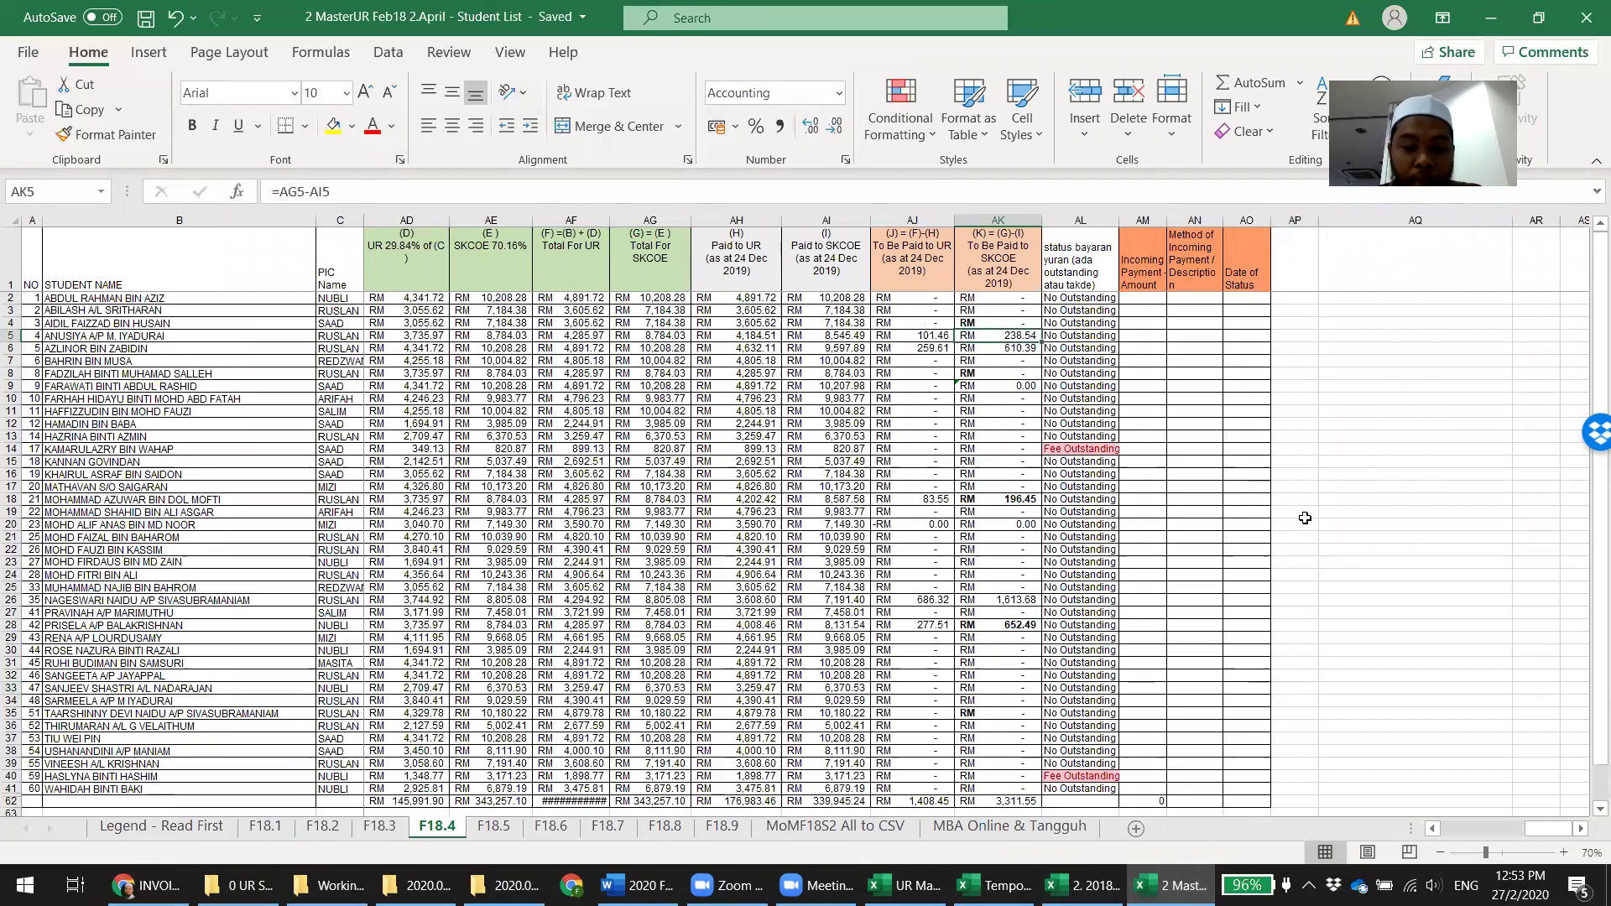
key("ctrl+b")
left_click_drag(1003, 451, 1012, 746)
scroll(1169, 667, "down", 3)
scroll(1169, 669, "up", 3)
Find the student matching 'ai' on F18.4 and locate their SKCOE amount in AK4
key("alt+Tab")
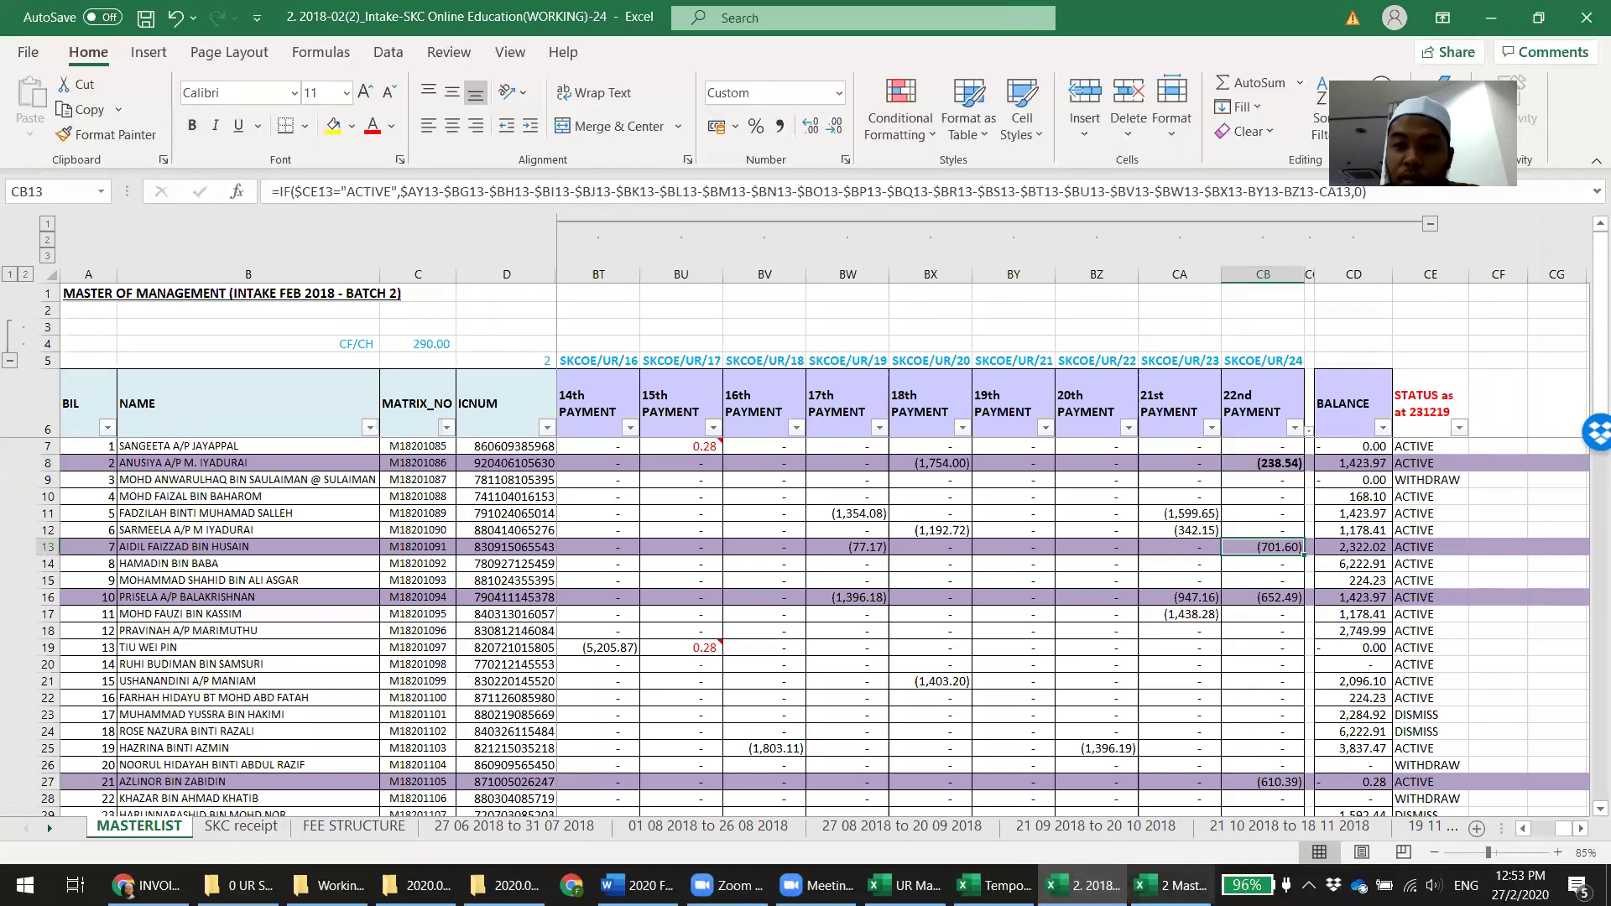
key("alt+Tab")
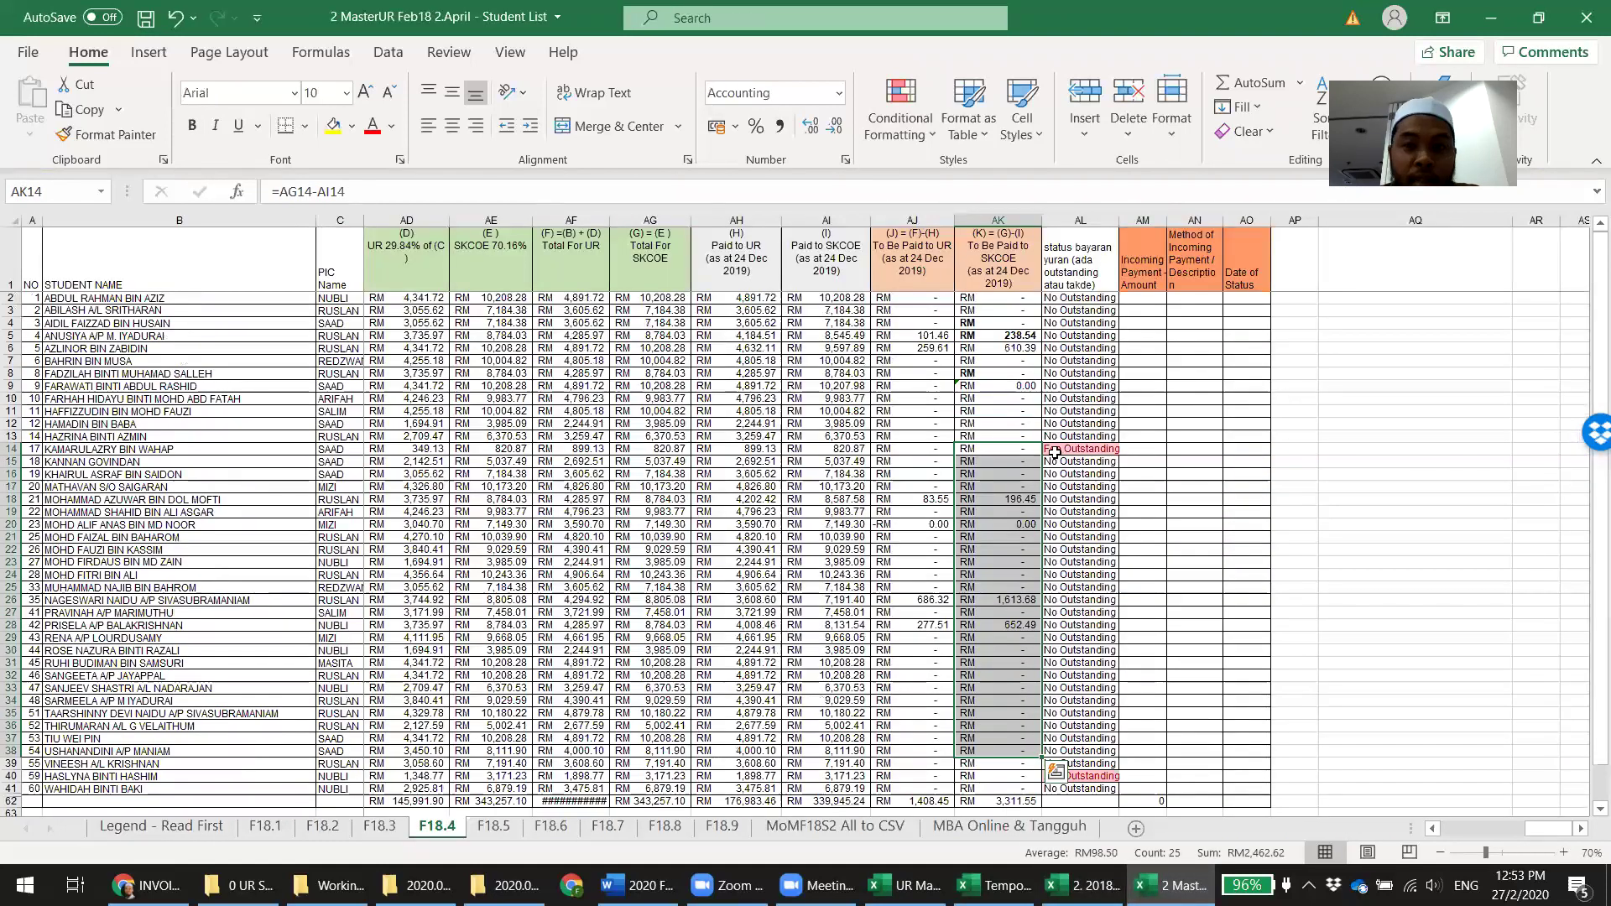
left_click(1393, 501)
key("ctrl+f")
type("ai")
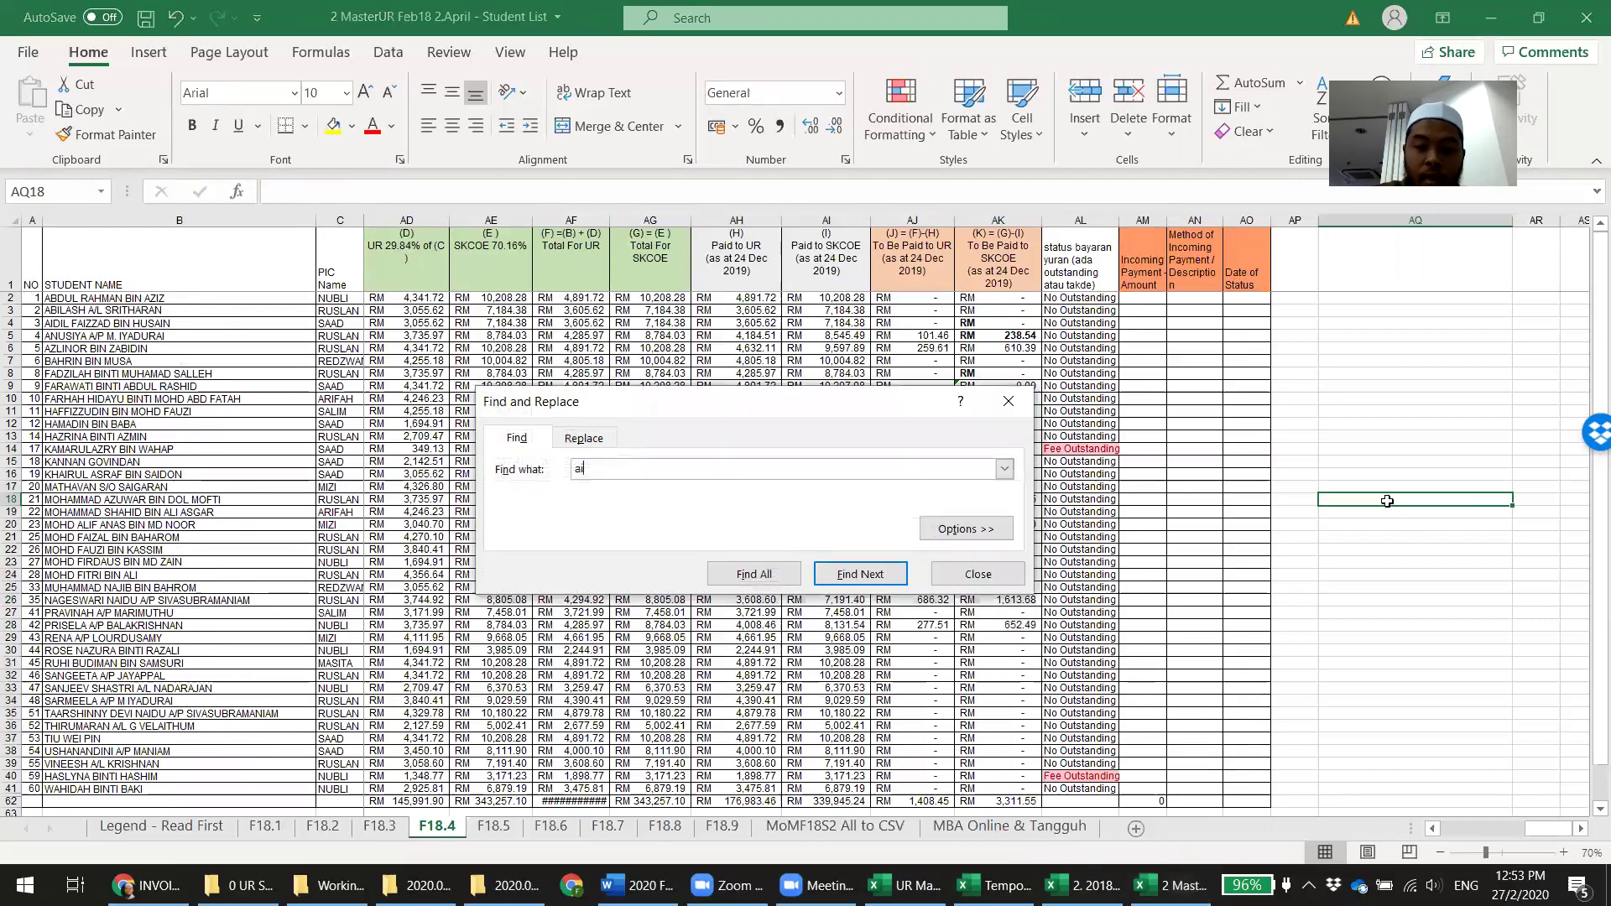
key("Return")
key("Escape")
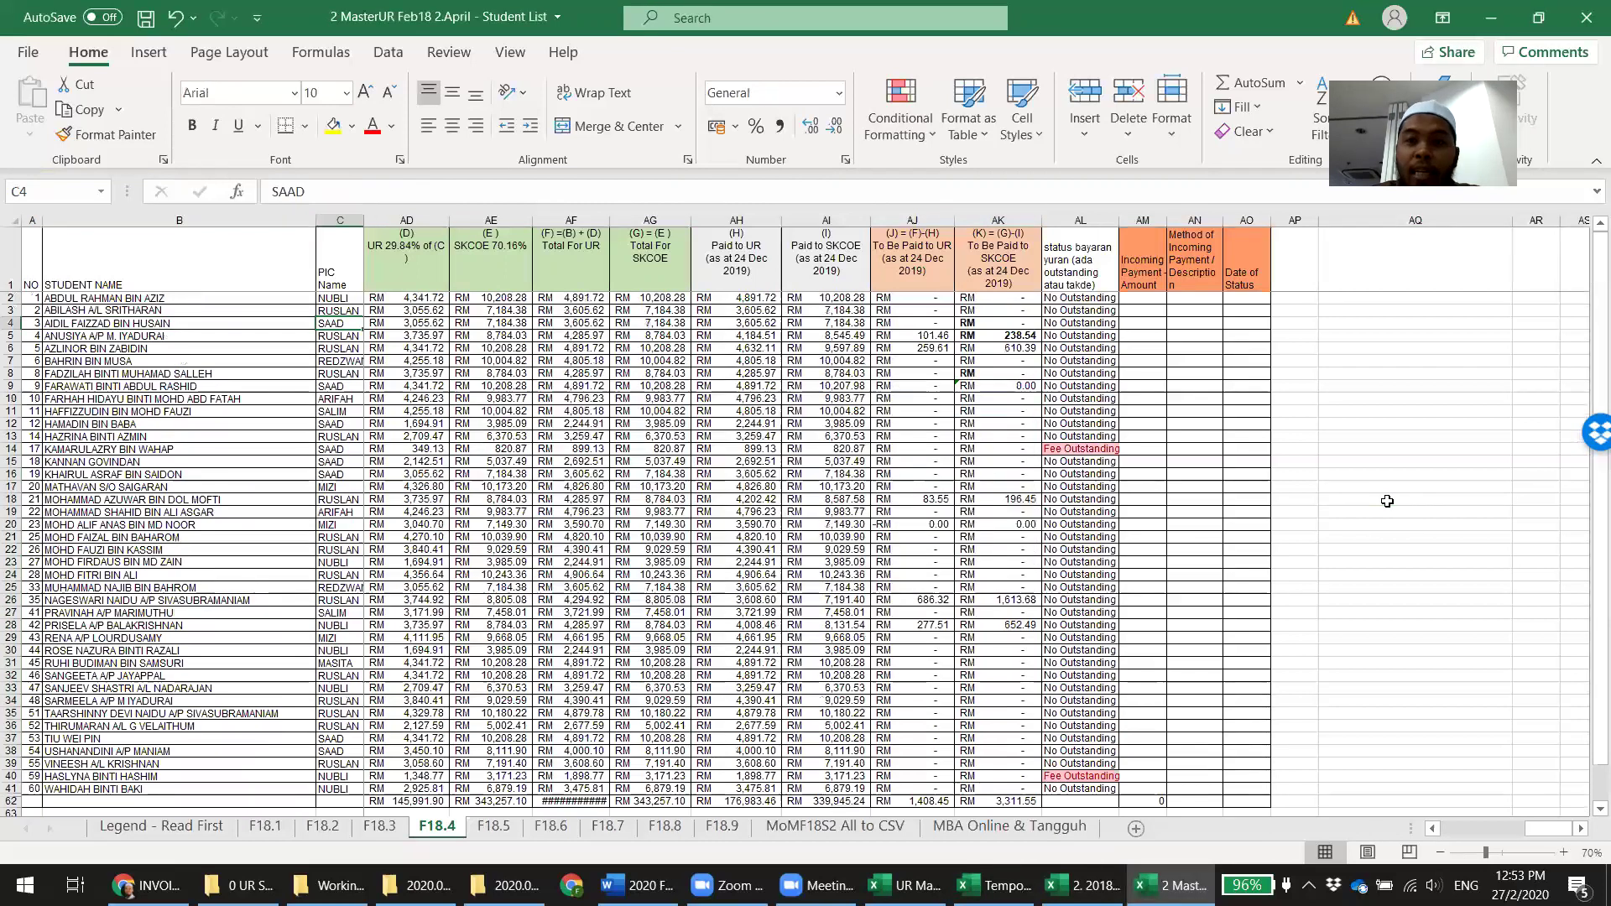
key("Right")
key("Right")
key("Right")
key("Right")
key("Right")
key("Right")
key("Right")
key("Right")
key("Right")
key("Right")
key("Right")
key("Right")
key("Right")
key("Right")
key("Right")
key("Right")
key("Right")
key("Right")
key("Right")
key("Right")
key("Right")
key("Right")
key("Right")
key("Right")
key("Right")
key("Right")
key("Right")
key("Right")
key("Right")
key("Right")
key("Right")
key("Left")
key("Left")
key("Left")
key("Left")
key("Left")
key("Left")
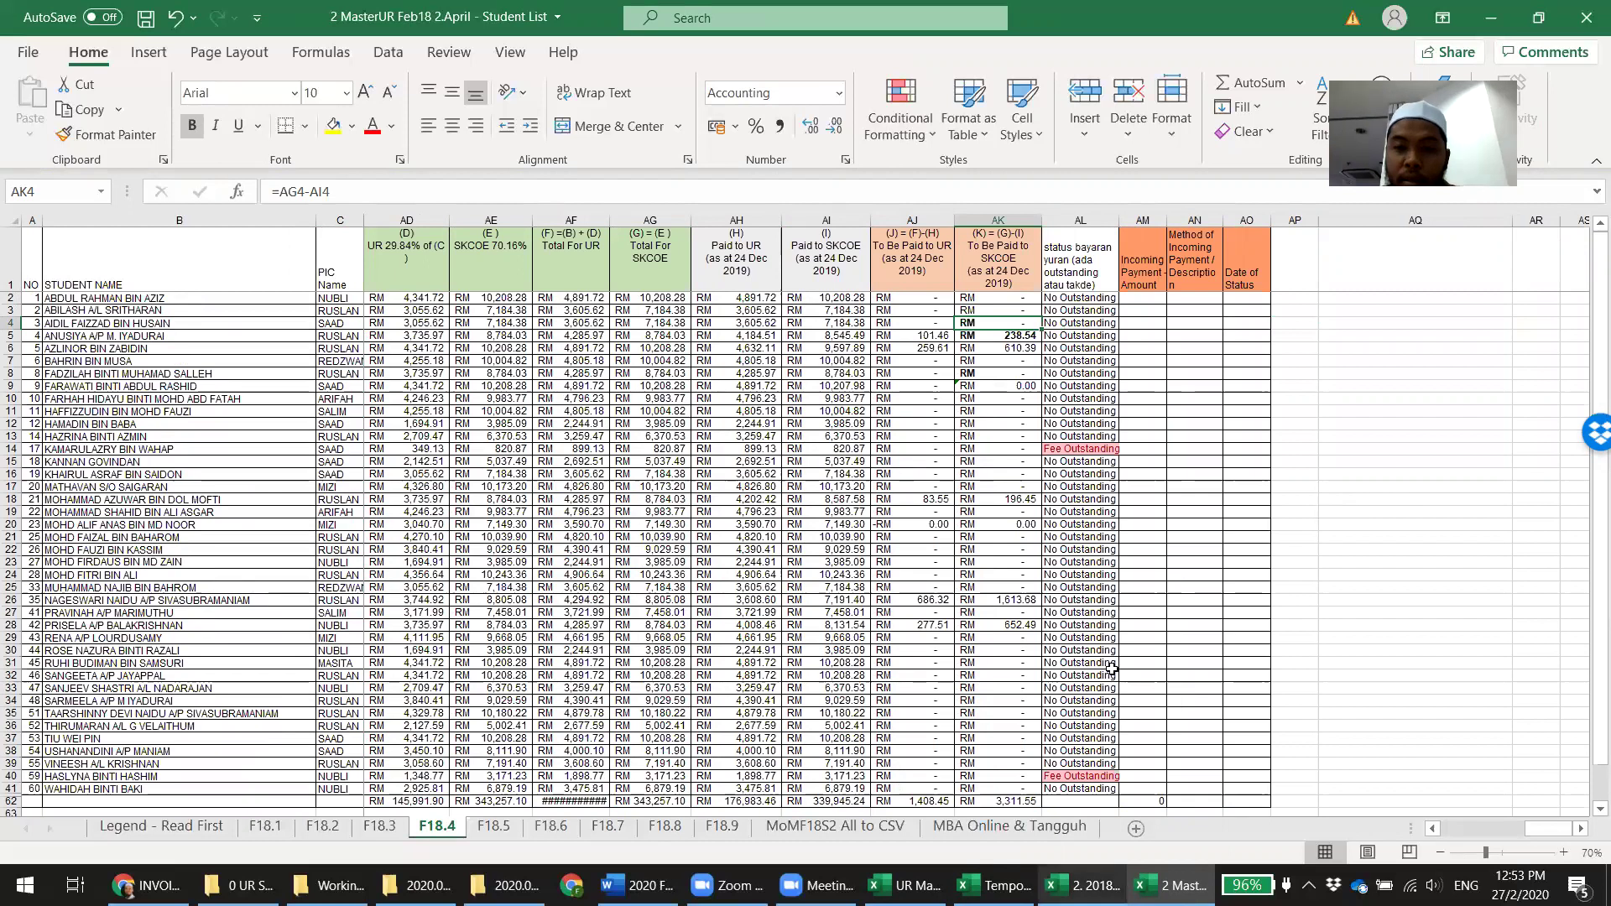
Check the 652.49 payment against the intake MASTERLIST and bold the 610.39 balance in AK6
left_click(1083, 886)
left_click(1275, 594)
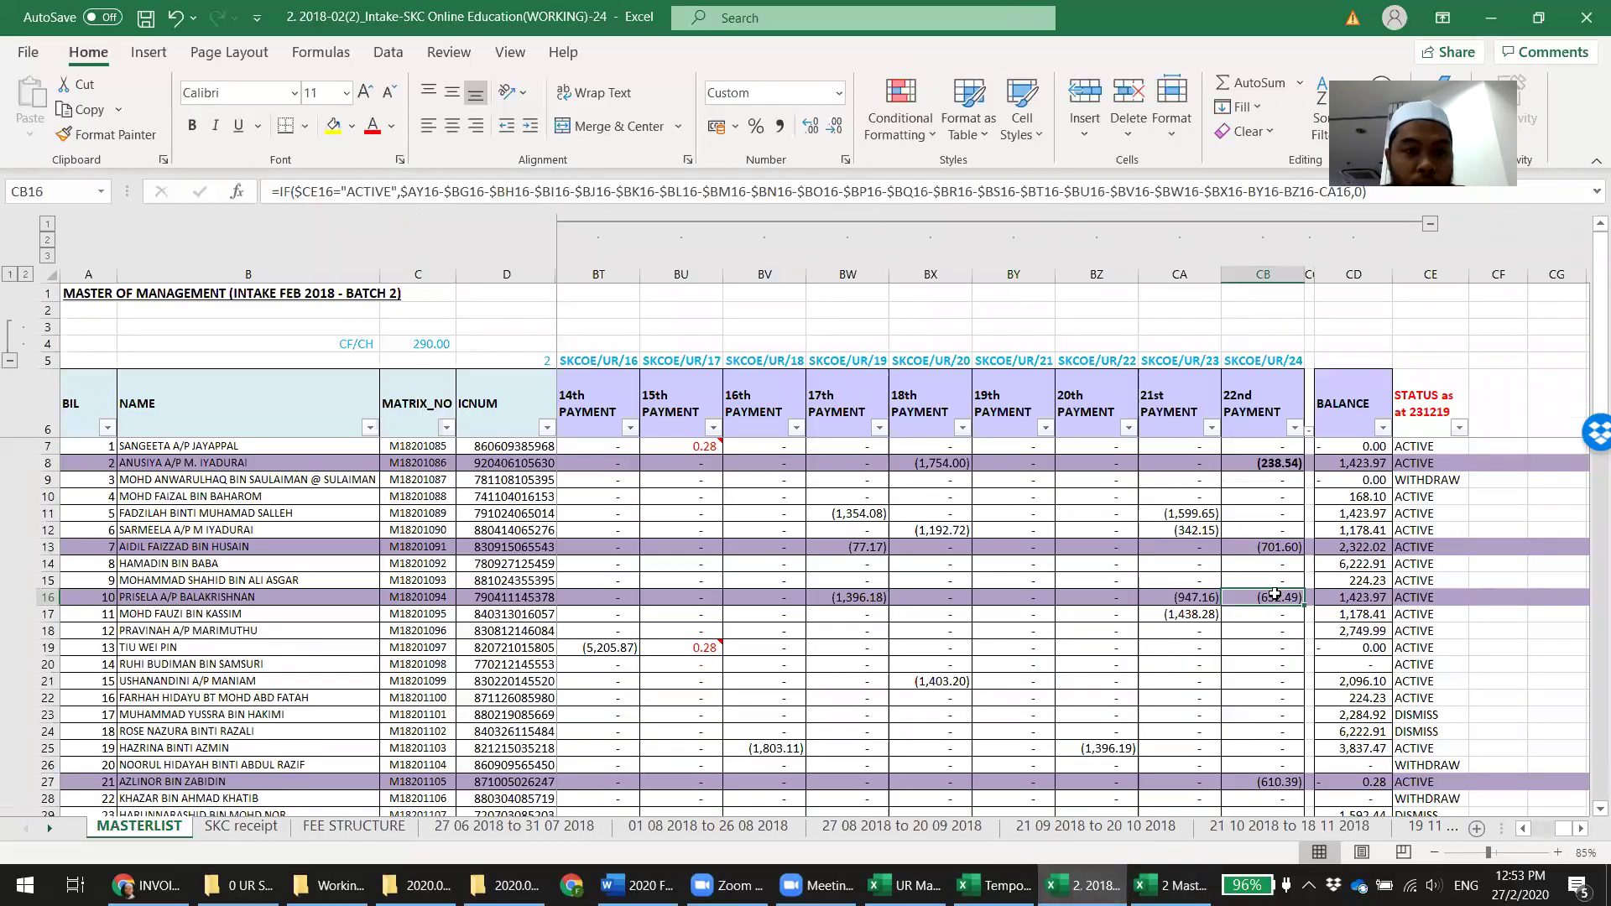
key("alt+Tab")
left_click(1022, 349)
left_click(1021, 626)
key("alt+Tab")
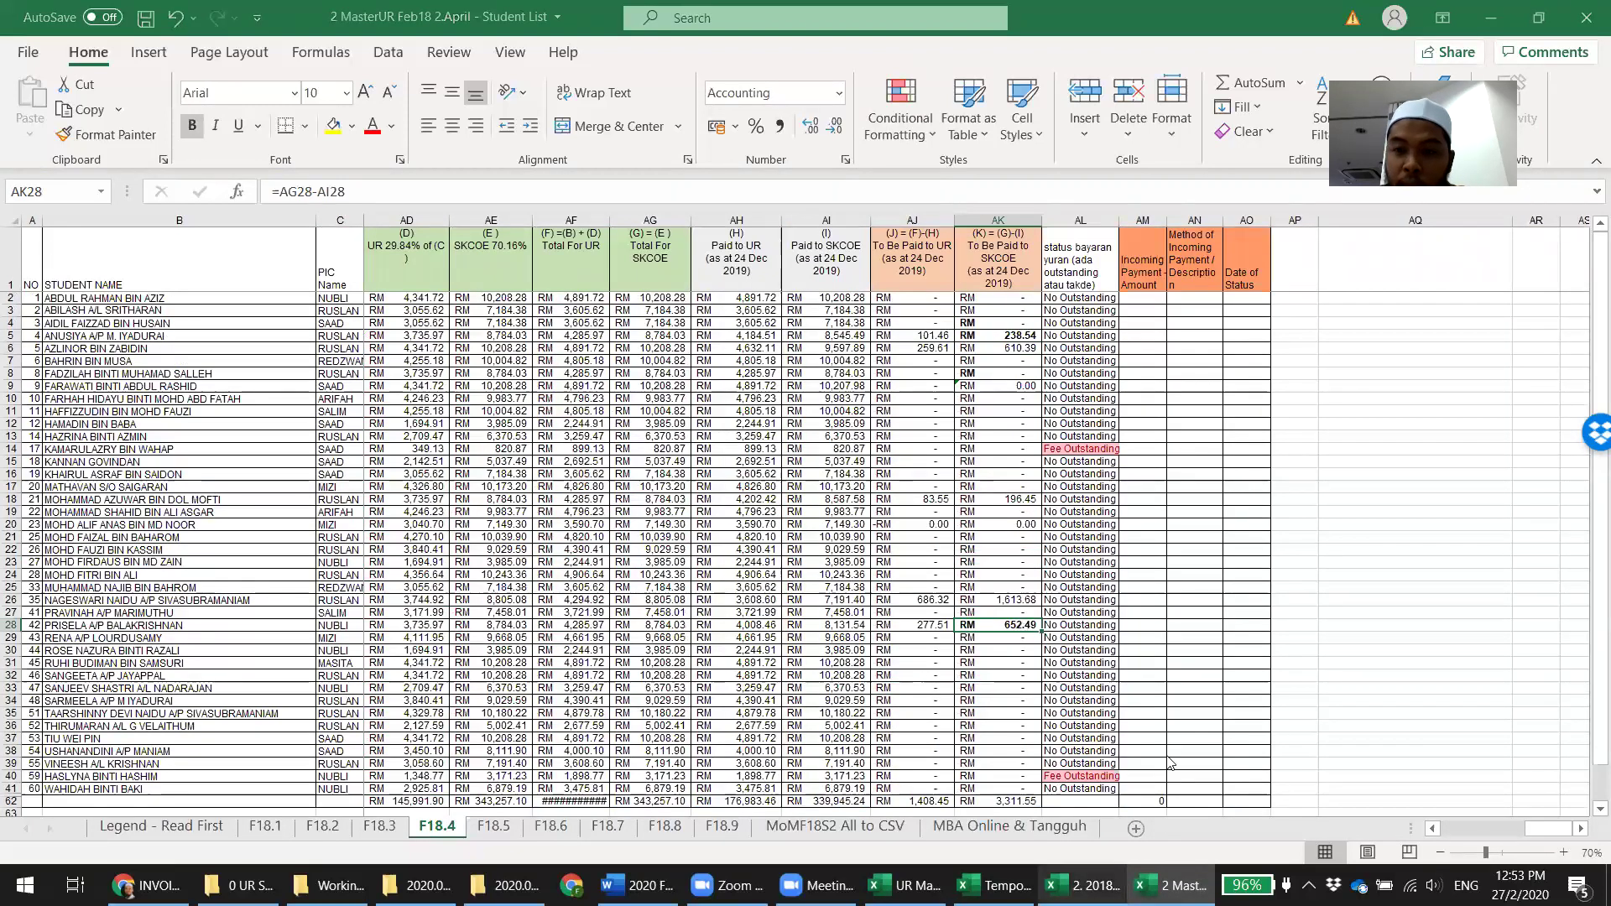
left_click(1291, 783)
key("ctrl+b")
left_click(1171, 885)
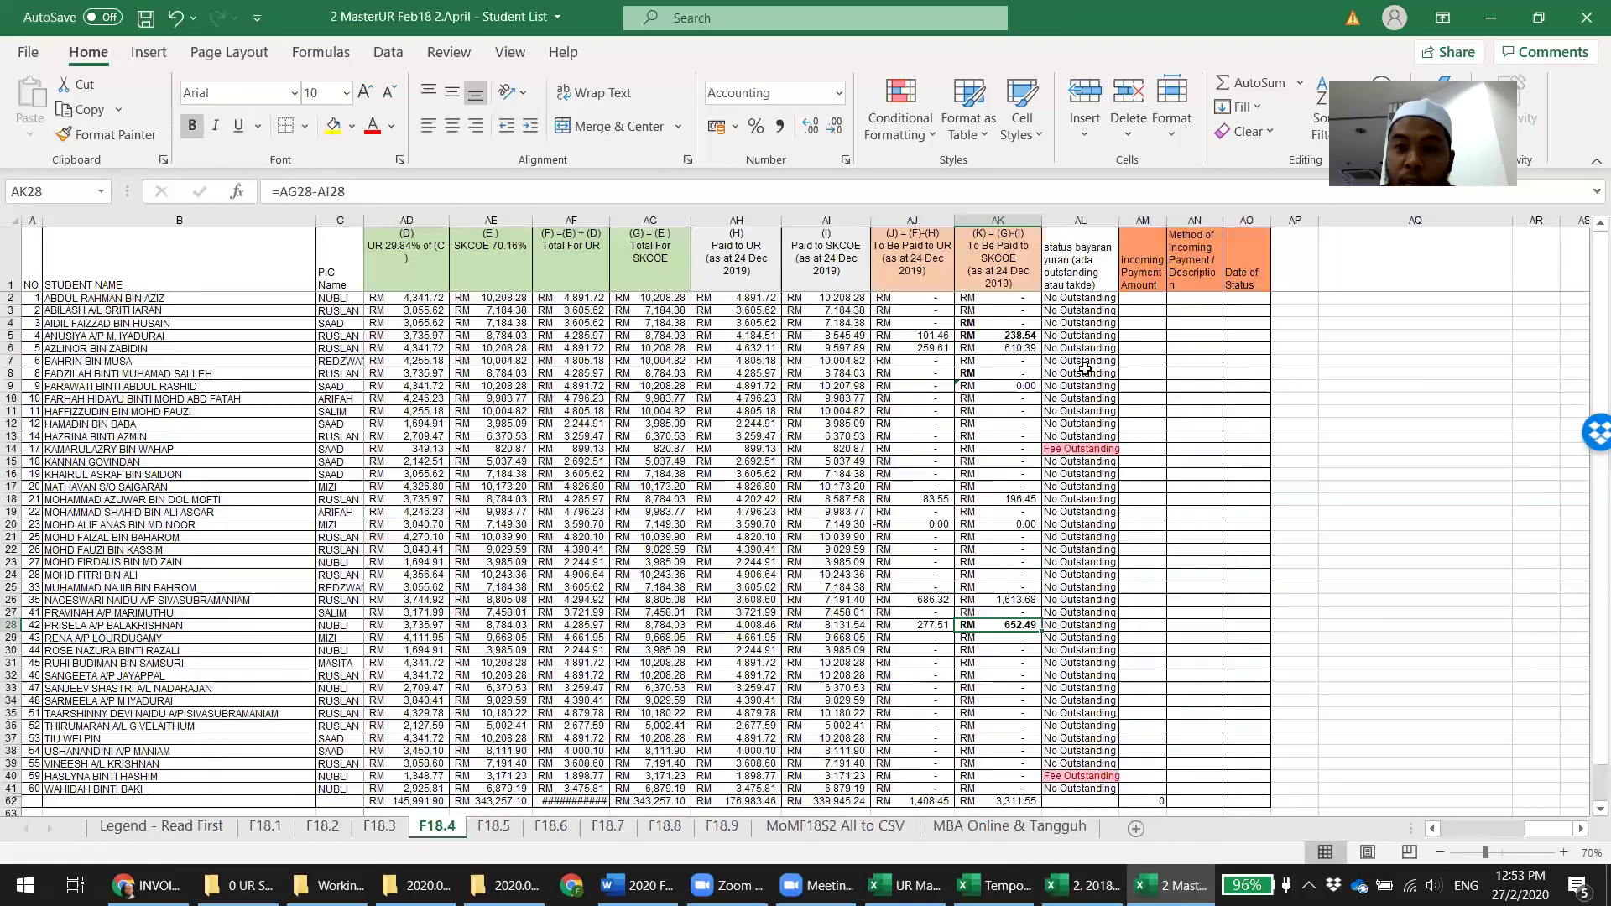
left_click(1021, 347)
key("ctrl+b")
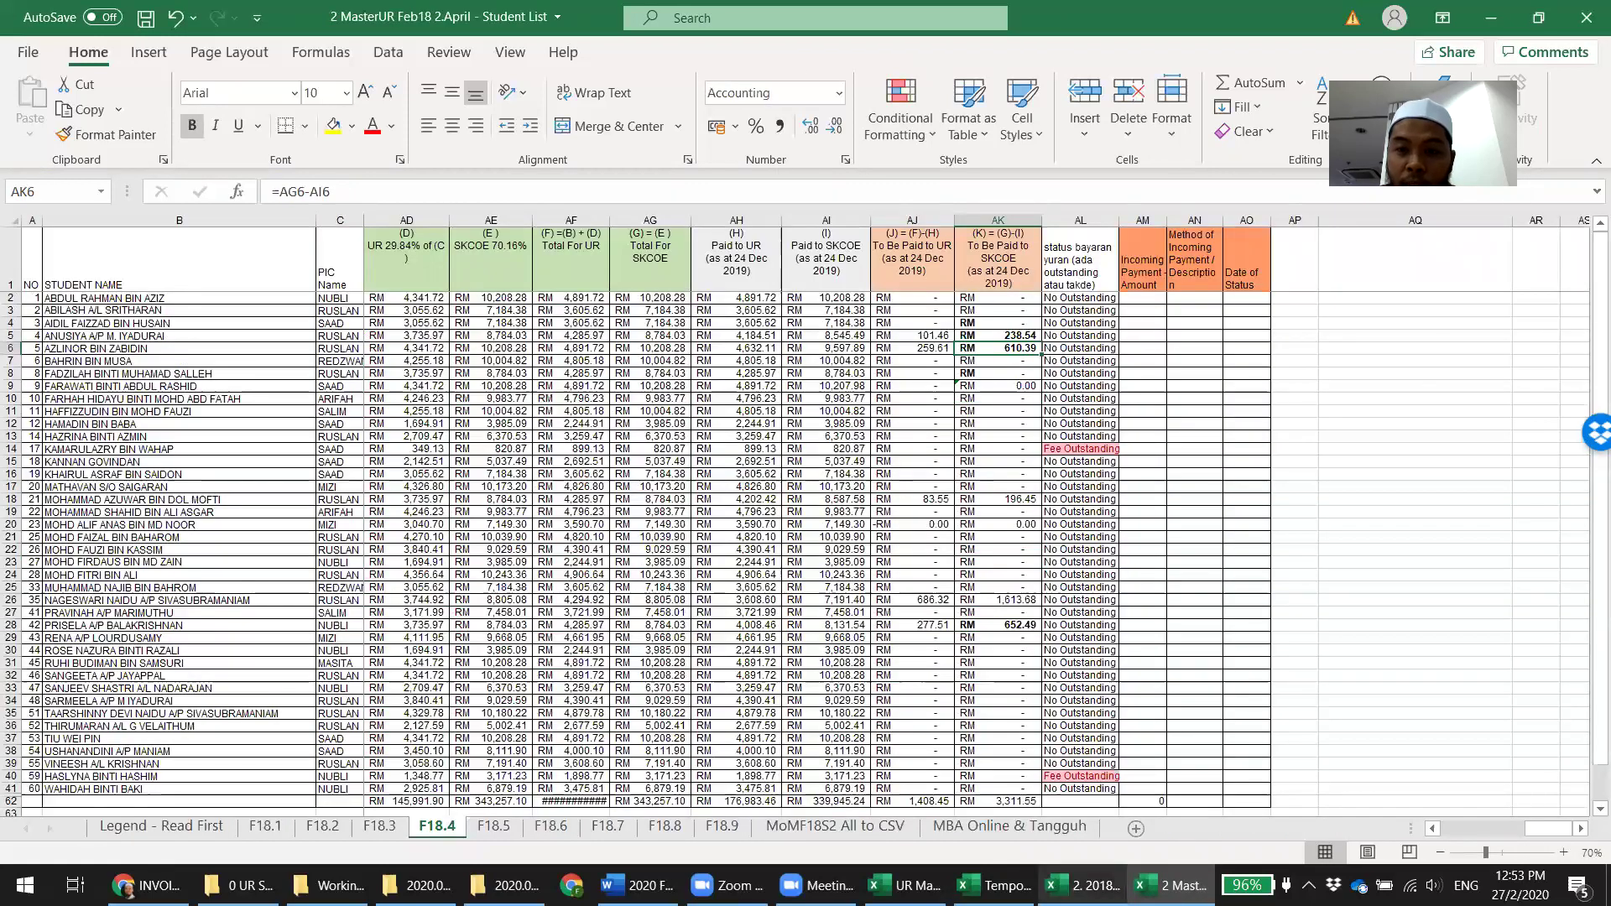
Compare the MASTERLIST's row 55 payment figure and select F18.4's row 18 SKCOE balance
key("alt+Tab")
scroll(1330, 654, "down", 8)
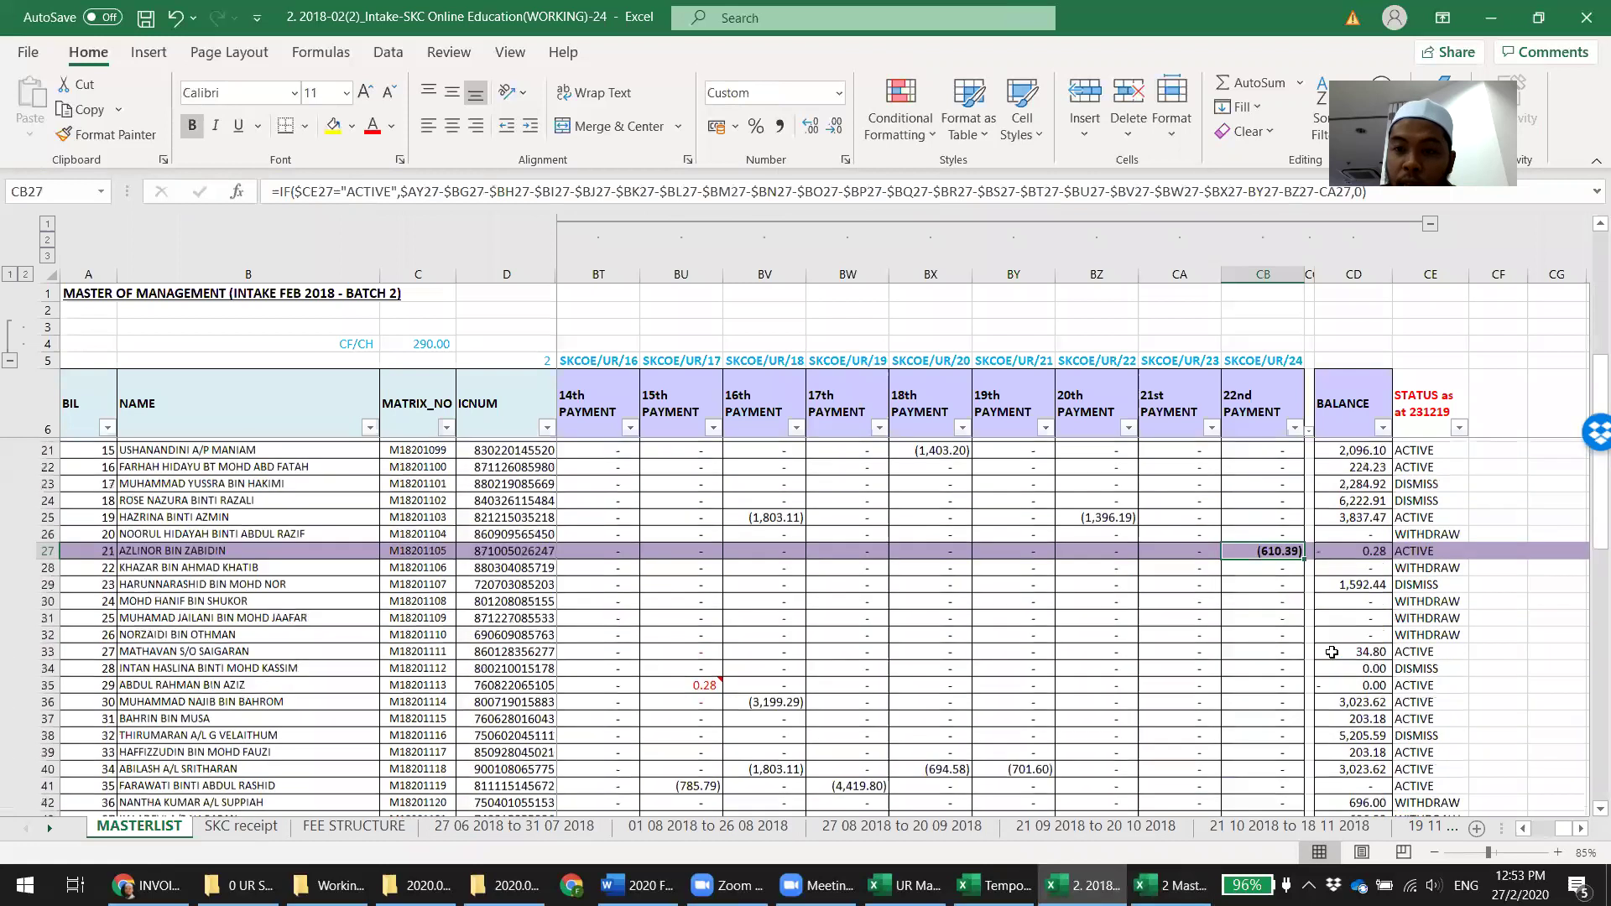
scroll(1330, 654, "down", 2)
left_click(1272, 698)
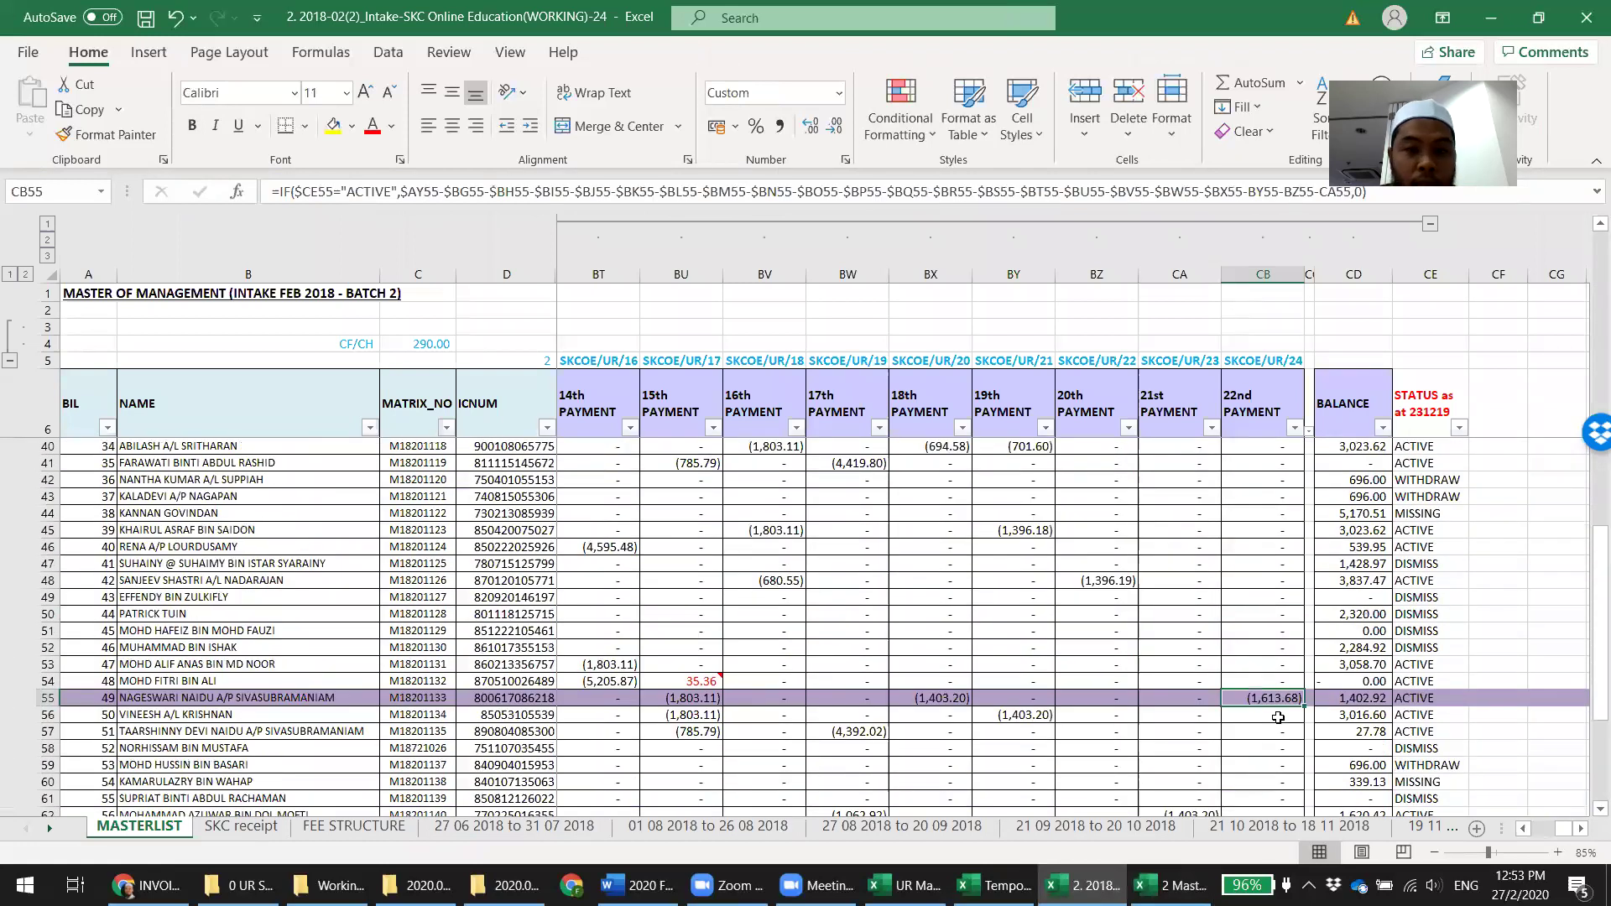
left_click(1200, 874)
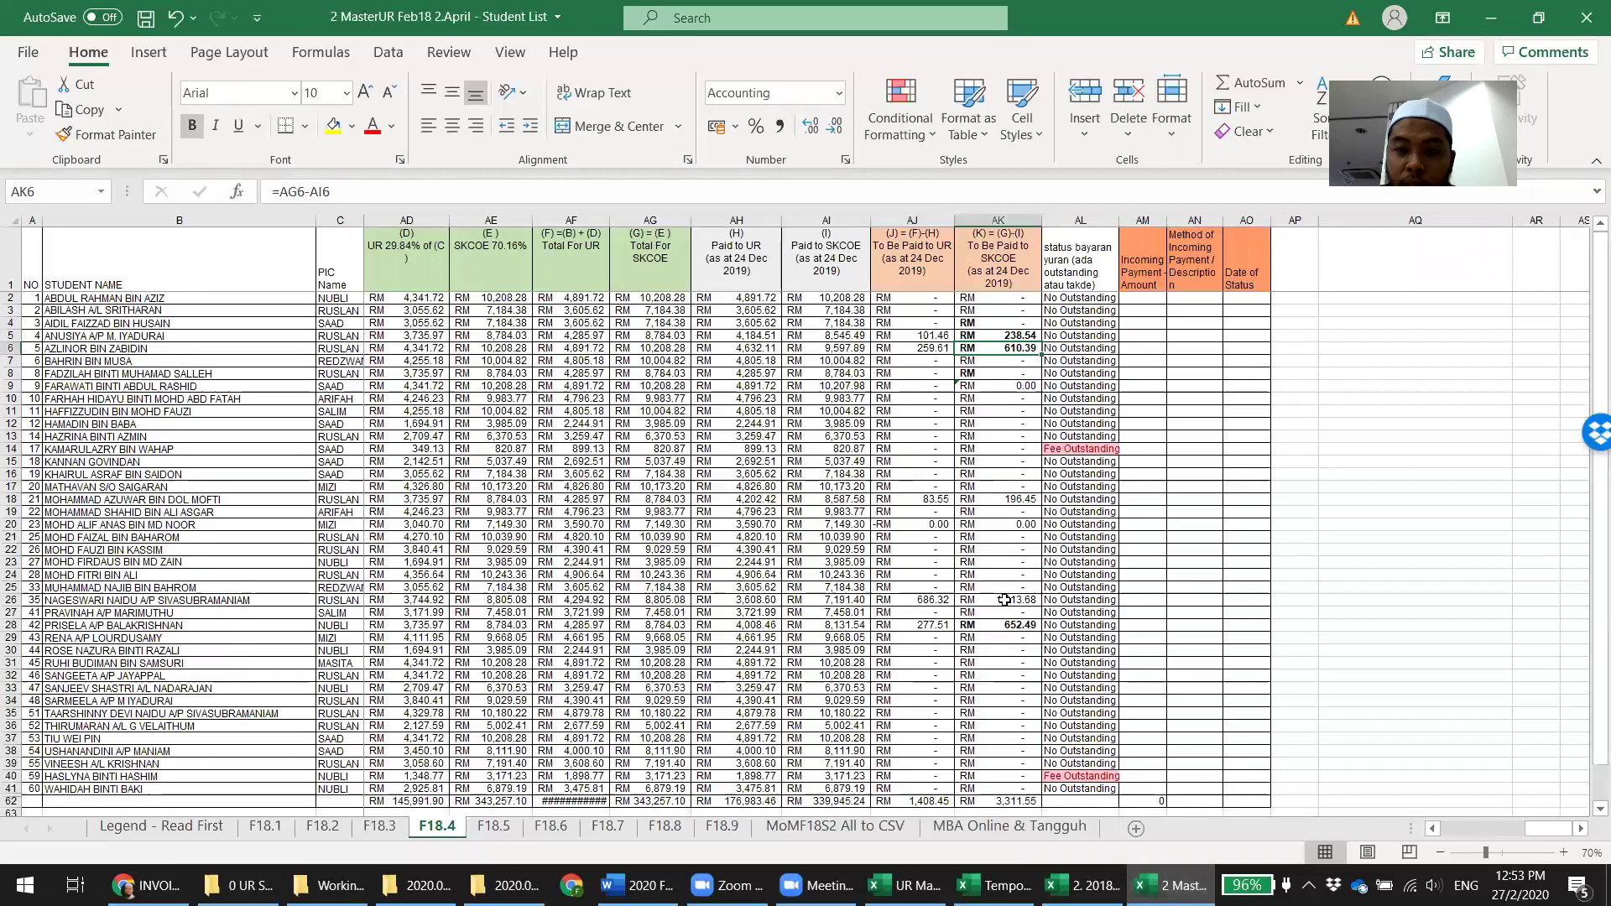
key("alt+Tab")
scroll(1315, 730, "down", 3)
scroll(1206, 699, "up", 7)
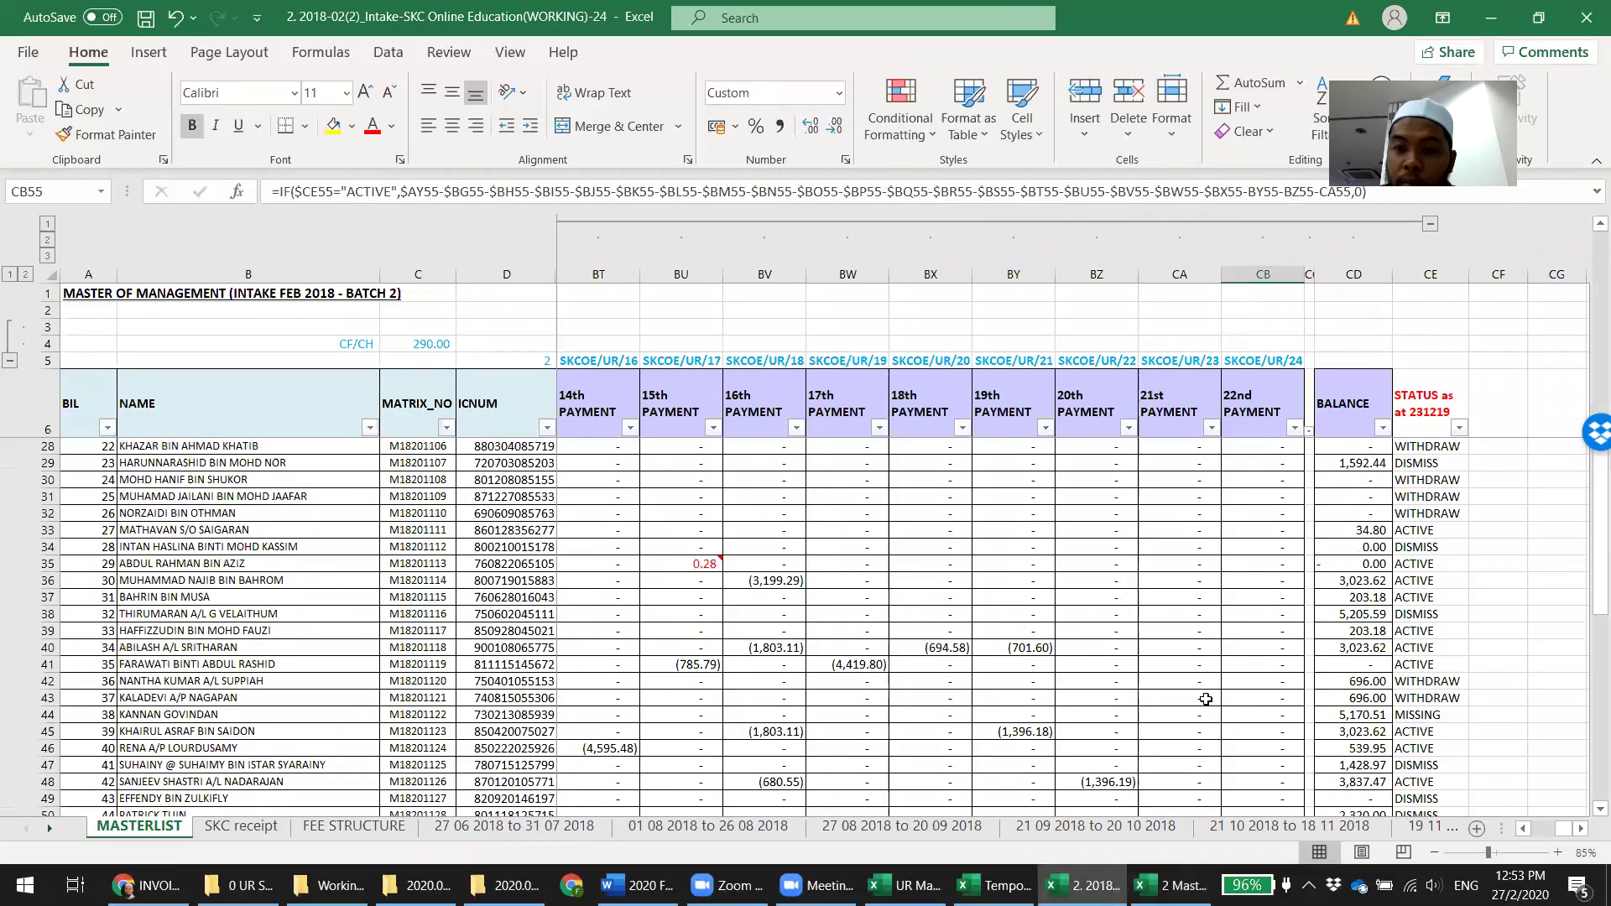
scroll(1206, 699, "up", 7)
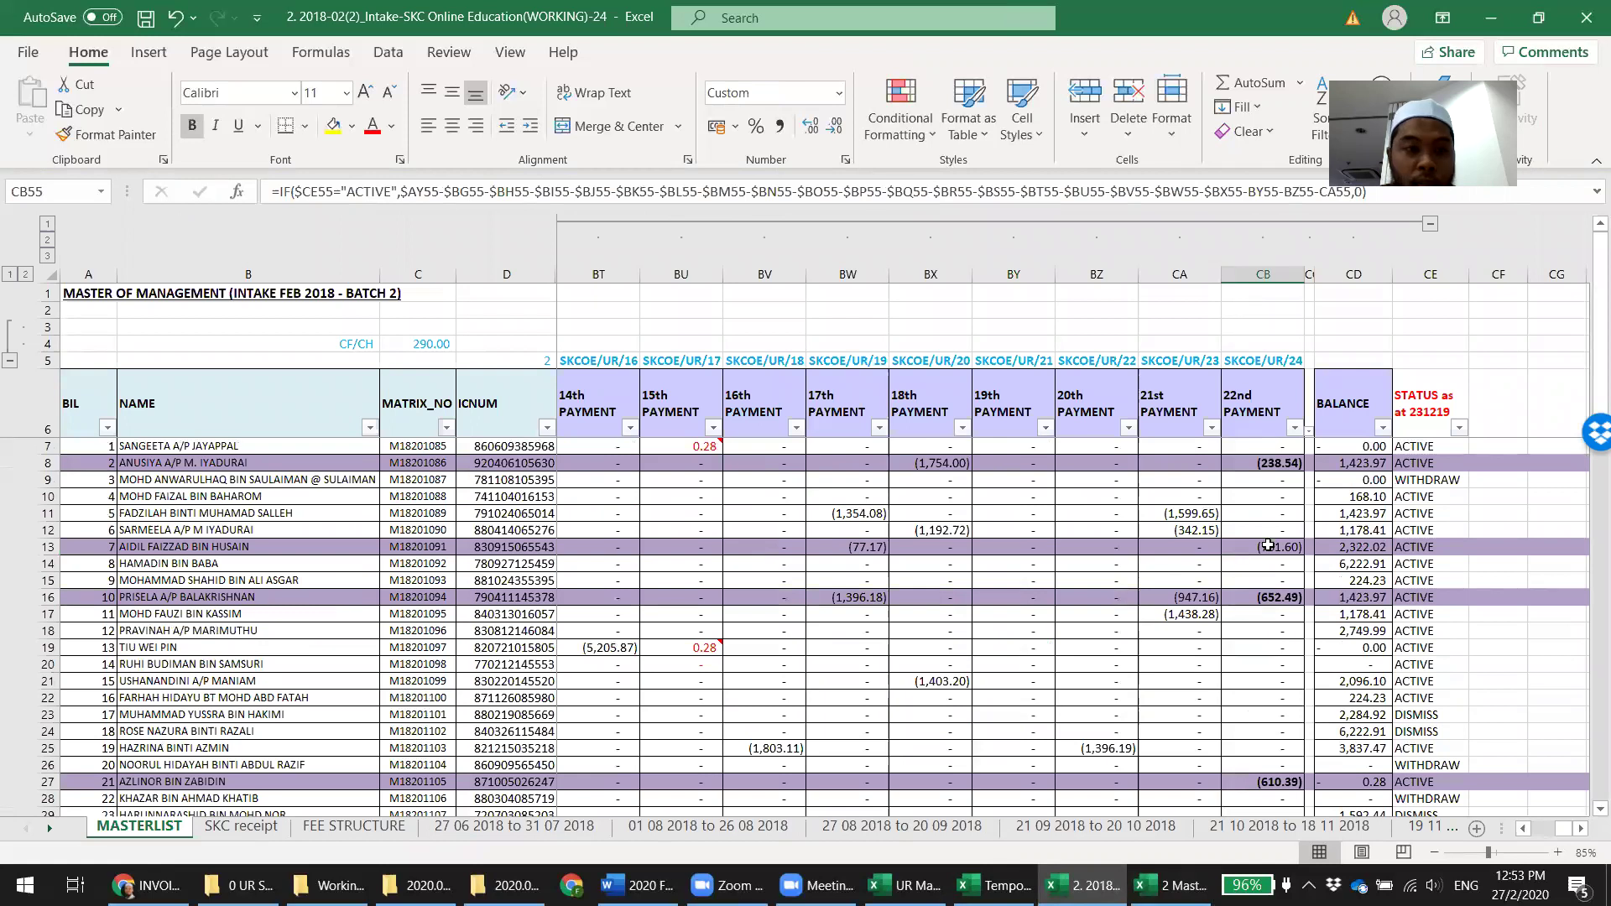
key("alt+Tab")
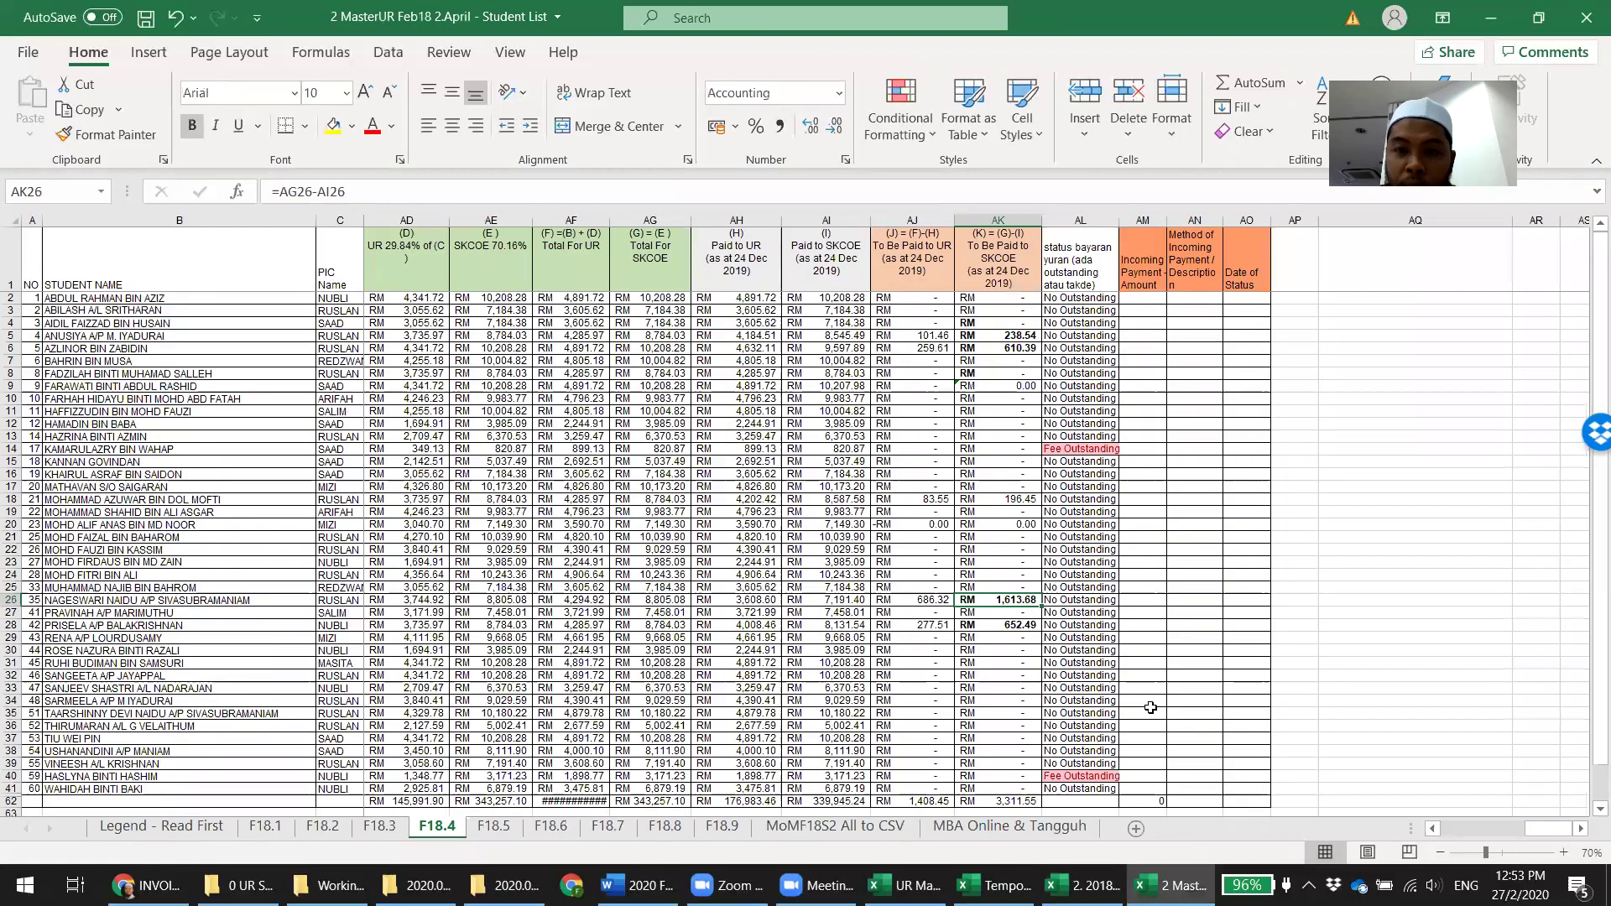
left_click(1020, 499)
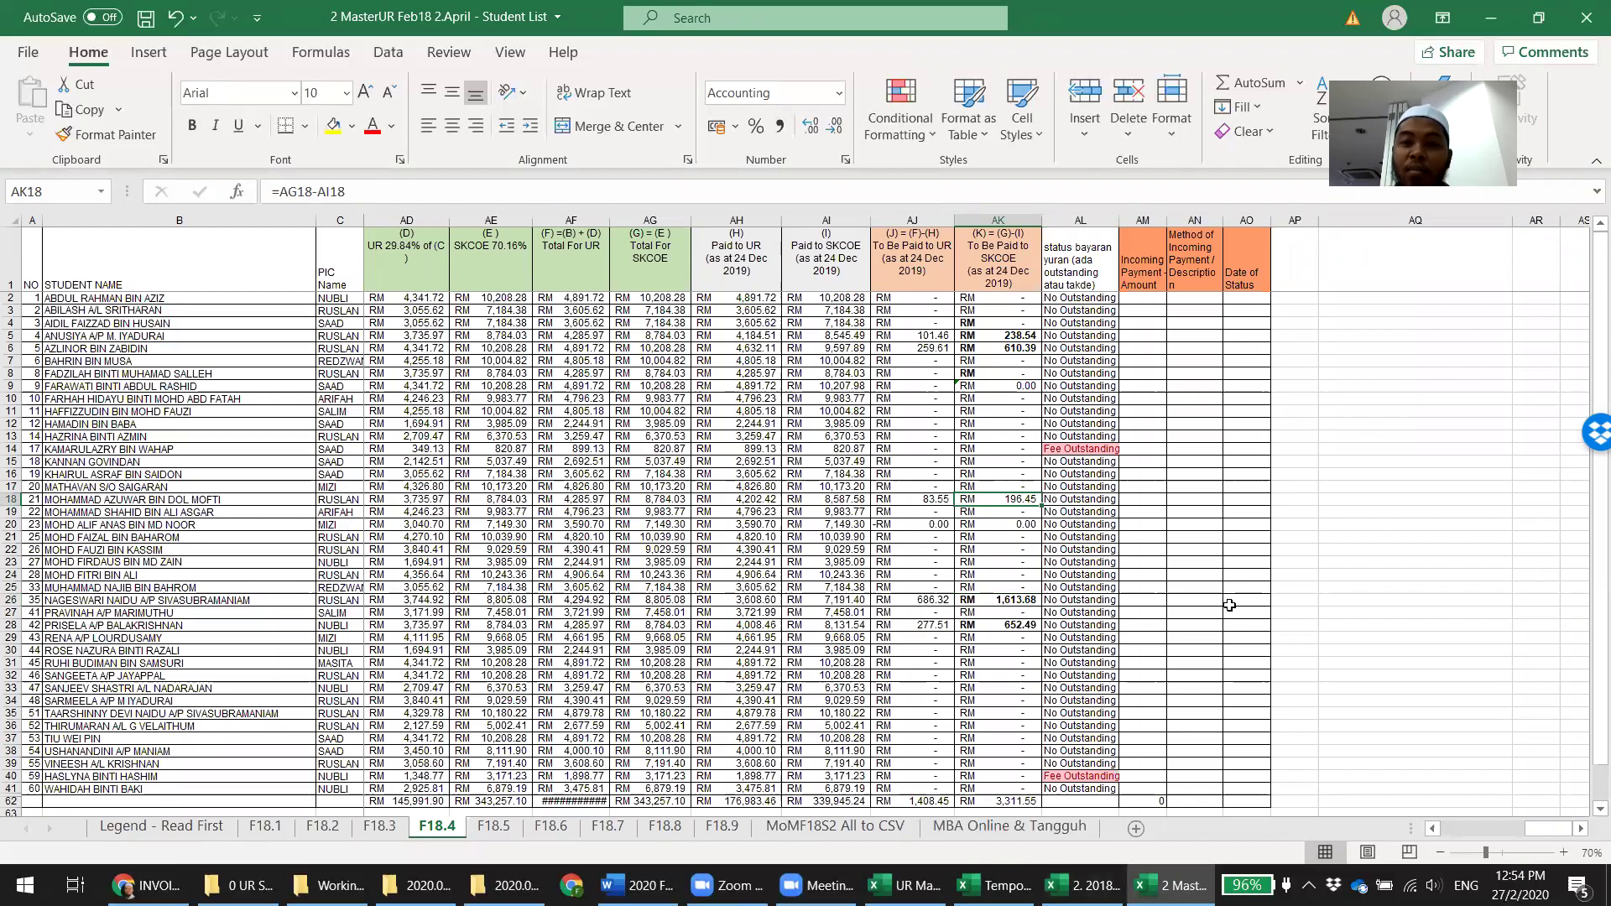
On F18.2, move the last receipt's 280.00 into Note 1 and add note 'bawa ke next invoice'
left_click(324, 827)
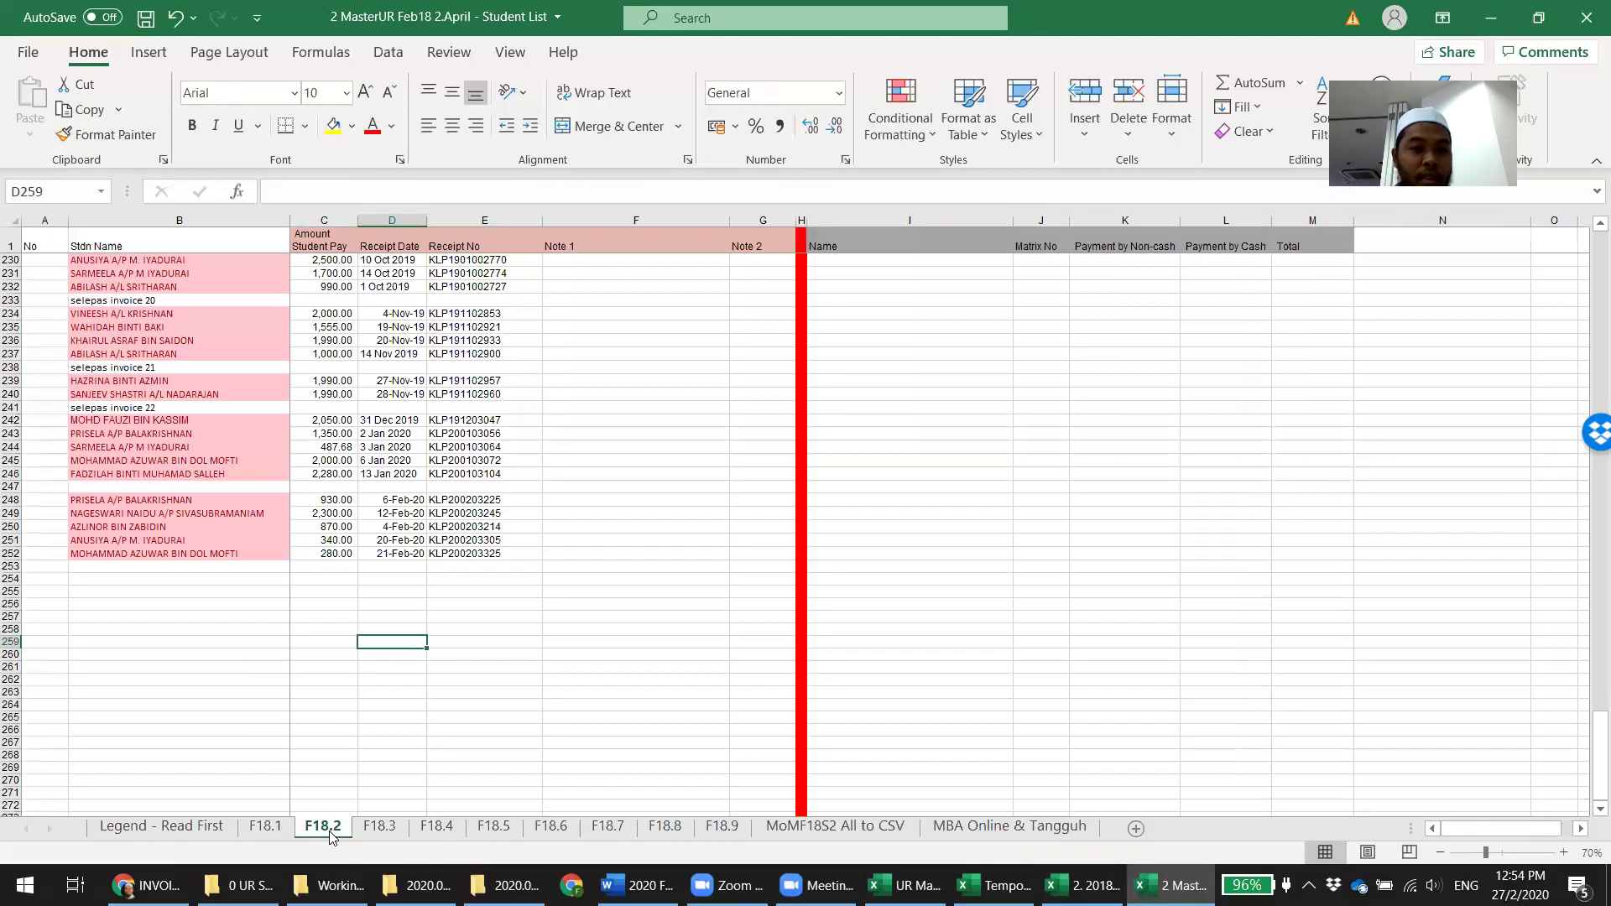
left_click(401, 554)
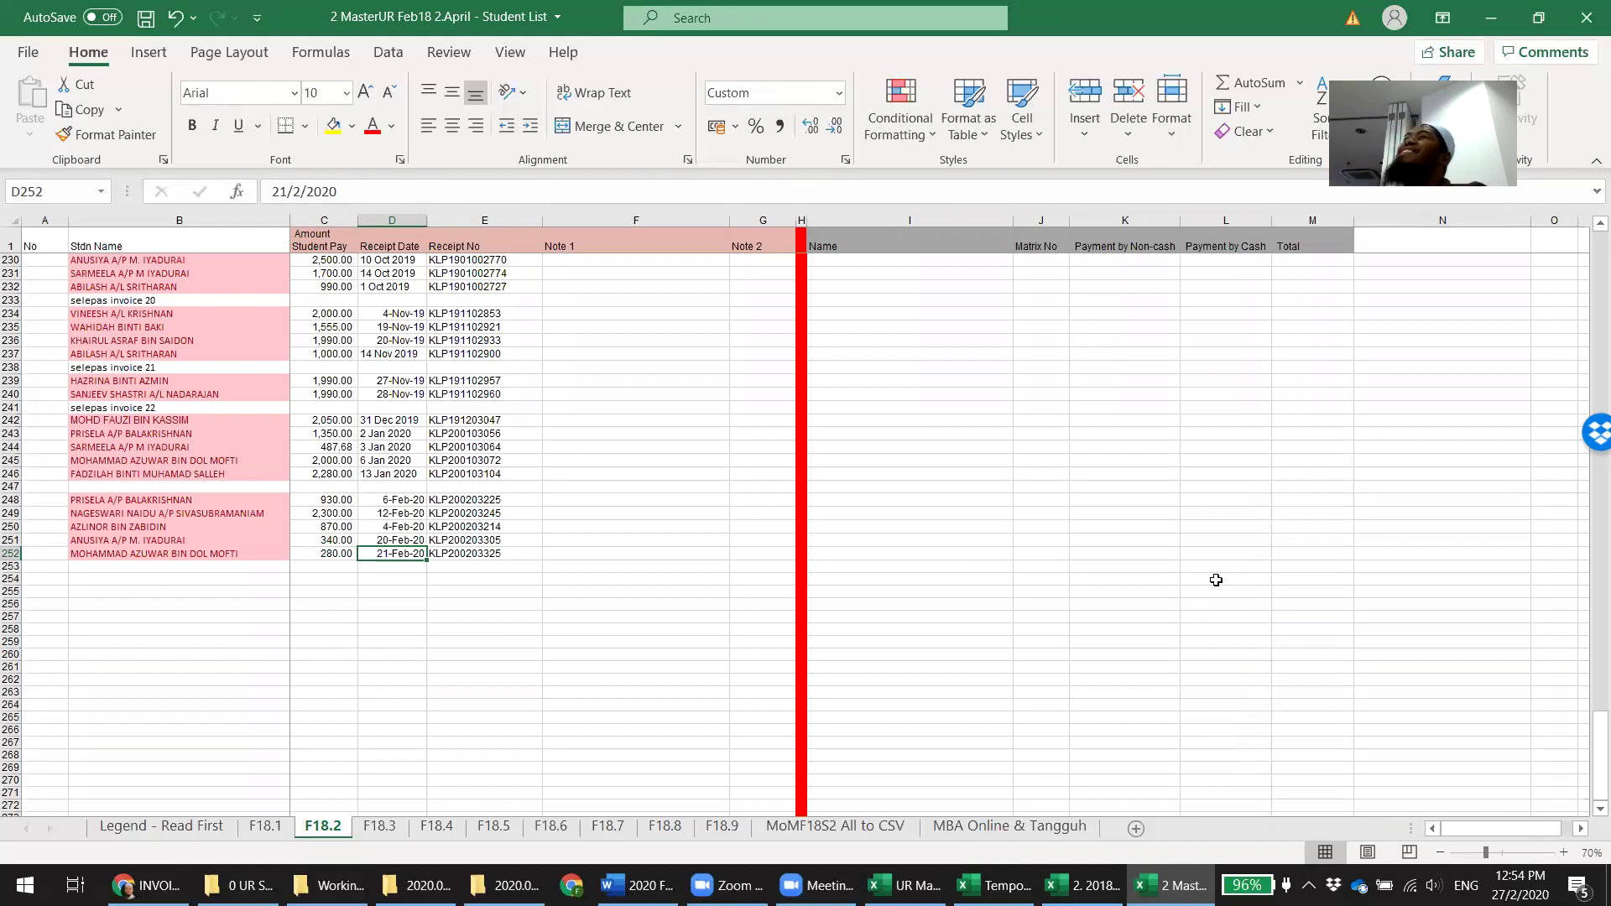
key("Left")
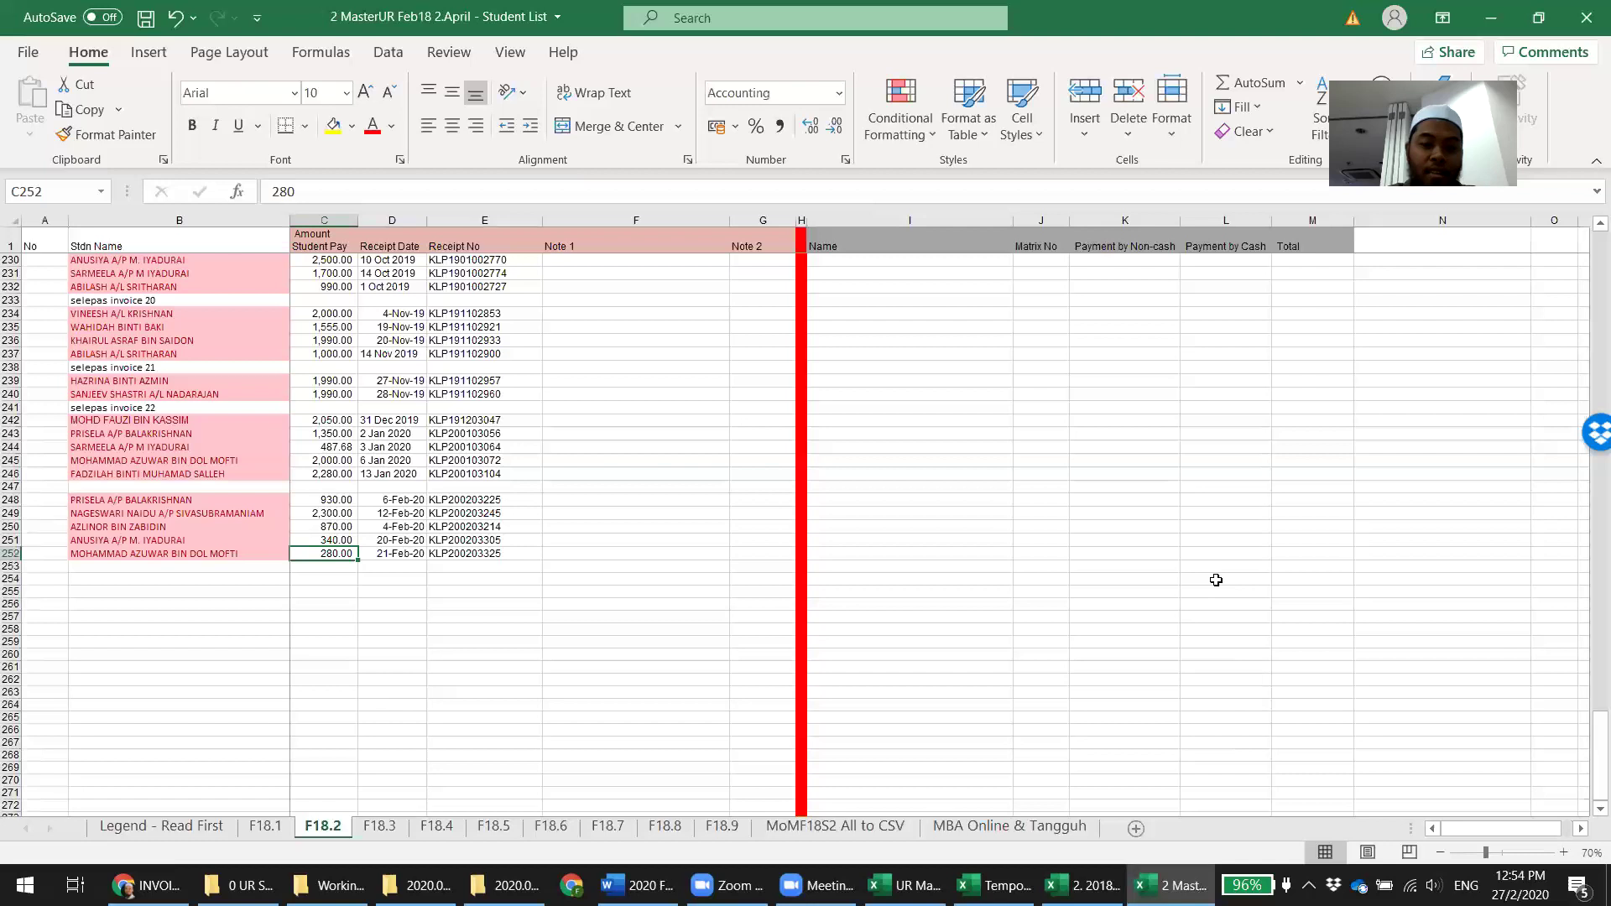
key("ctrl+c")
key("Right")
key("Right")
key("Right")
key("Right")
key("Left")
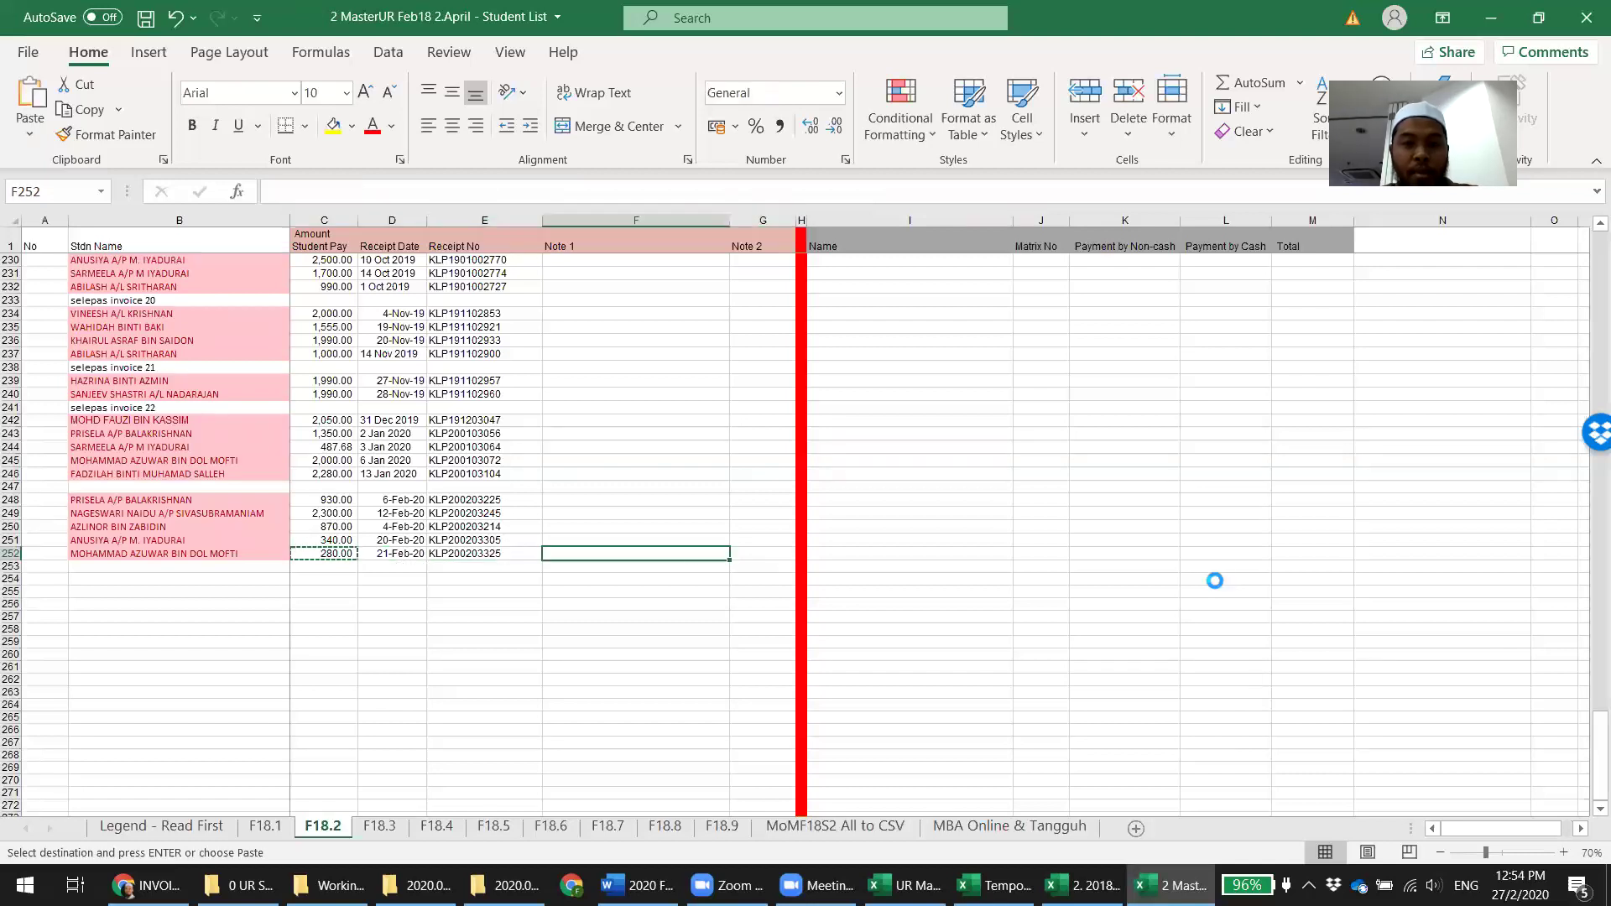
key("ctrl+v")
key("Right")
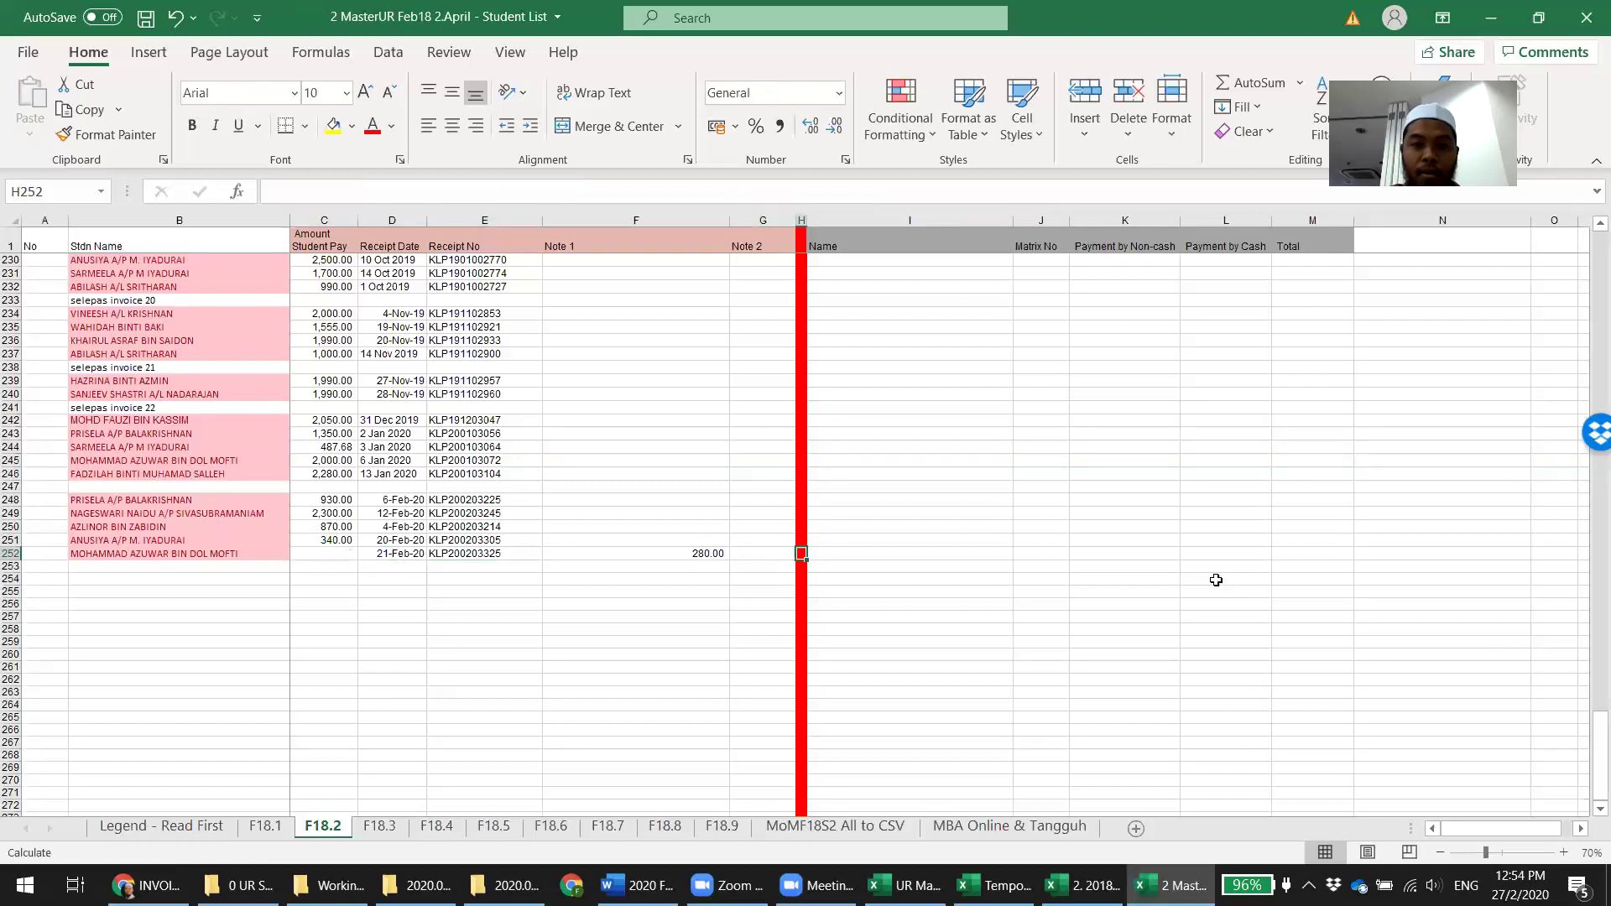
type("bawa ke ne")
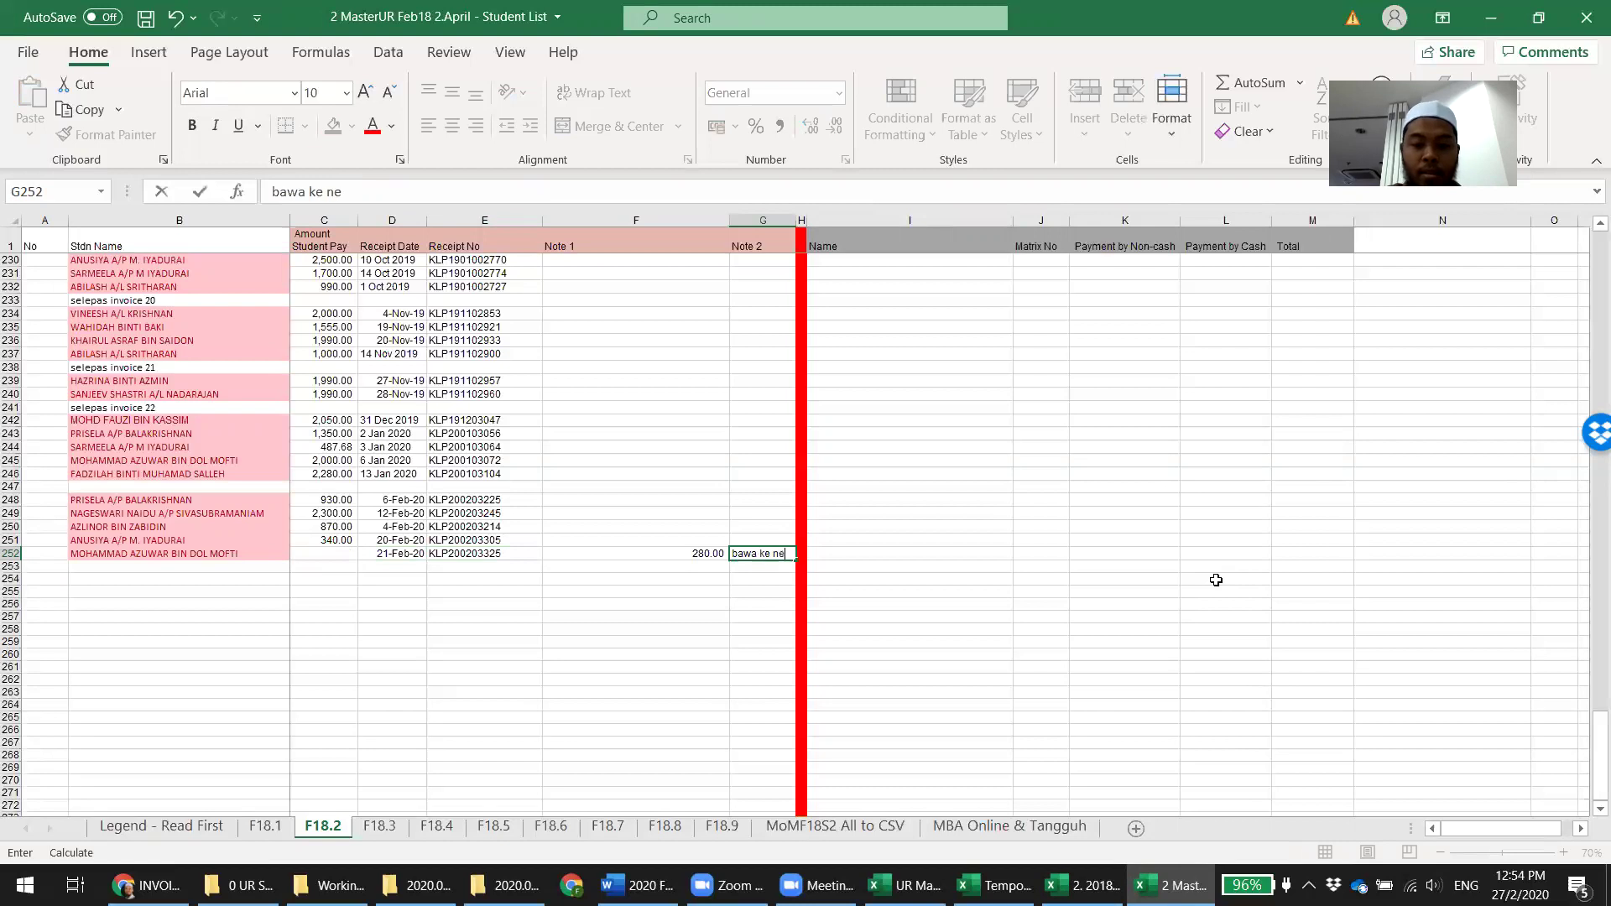
type("xt invoice")
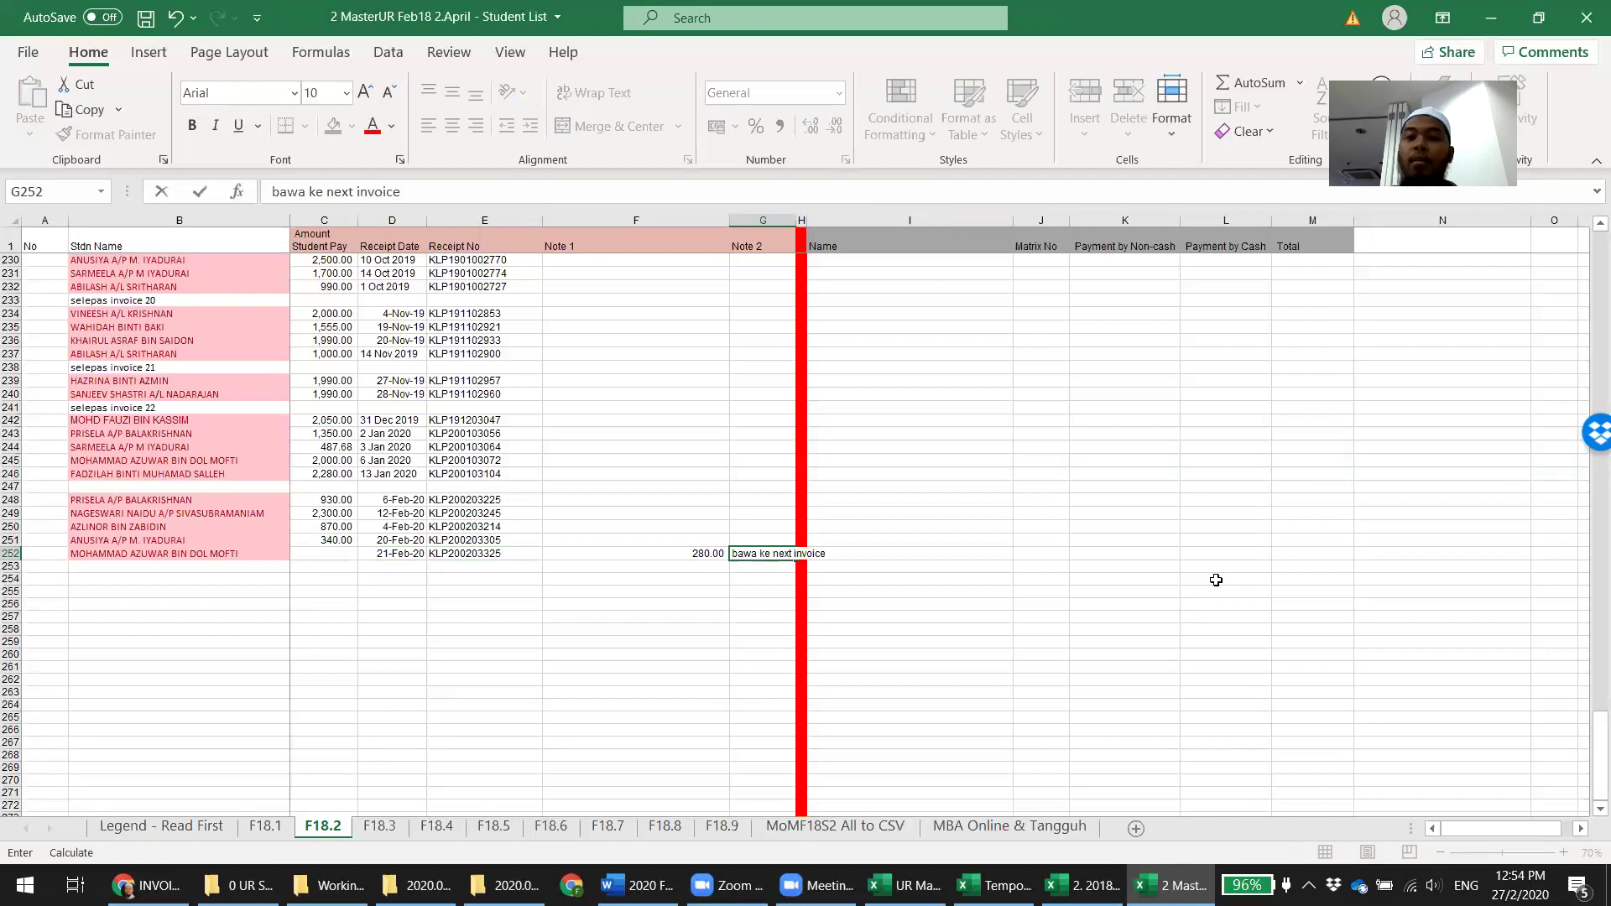
key("Left")
key("Left")
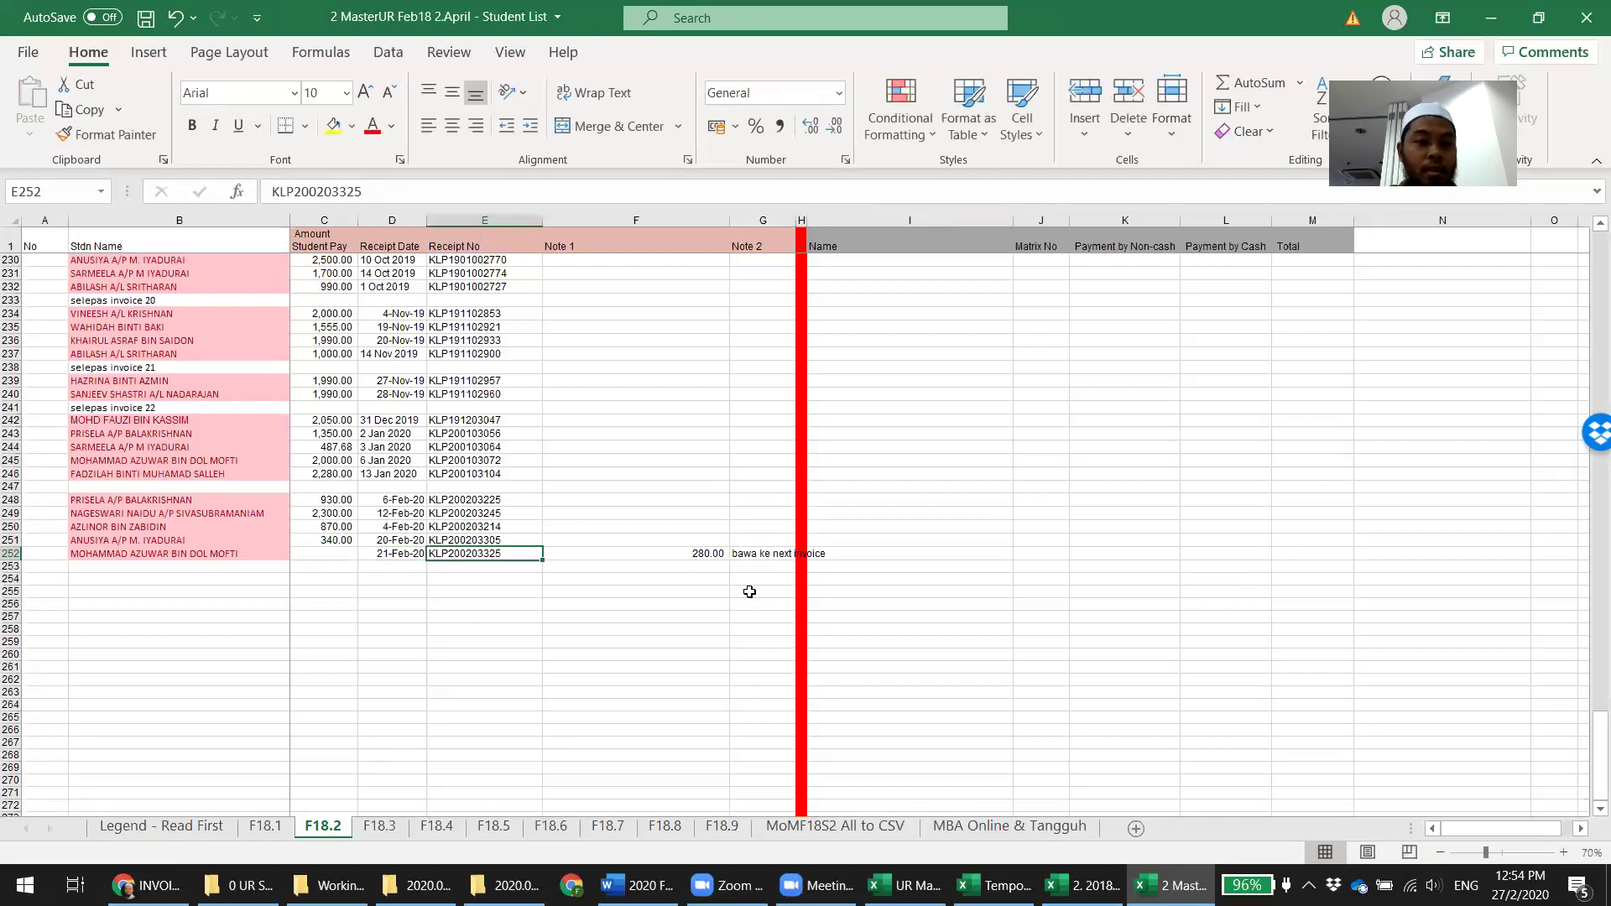
Insert a row above the 21-Feb-20 receipt labelled 'selepas invoice 24'
left_click(12, 554)
right_click(12, 554)
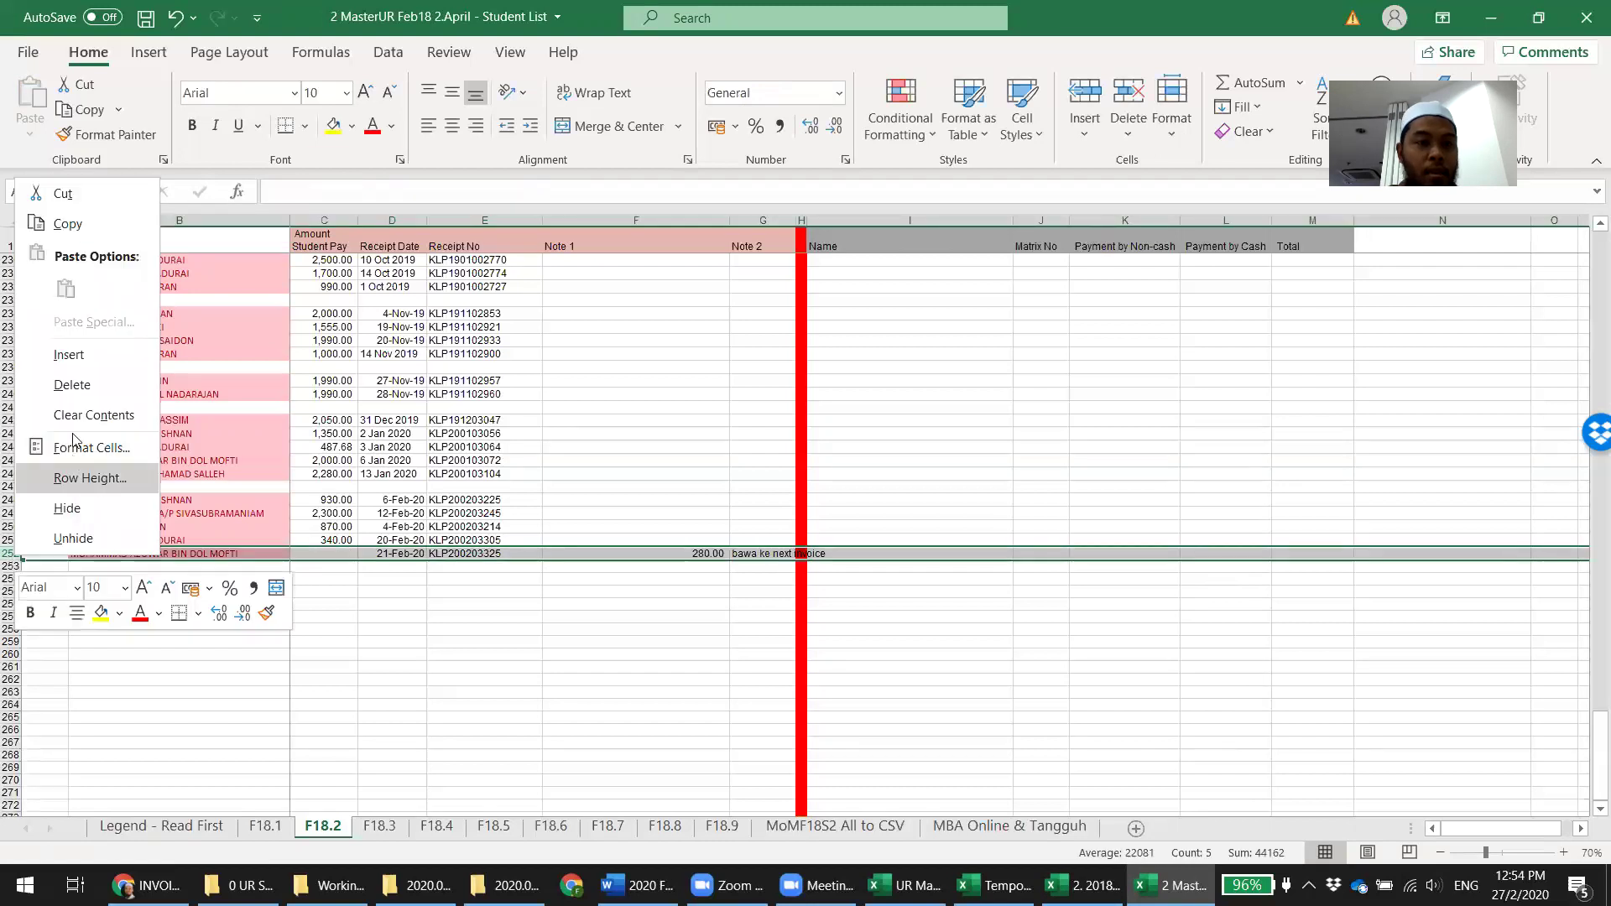
left_click(67, 353)
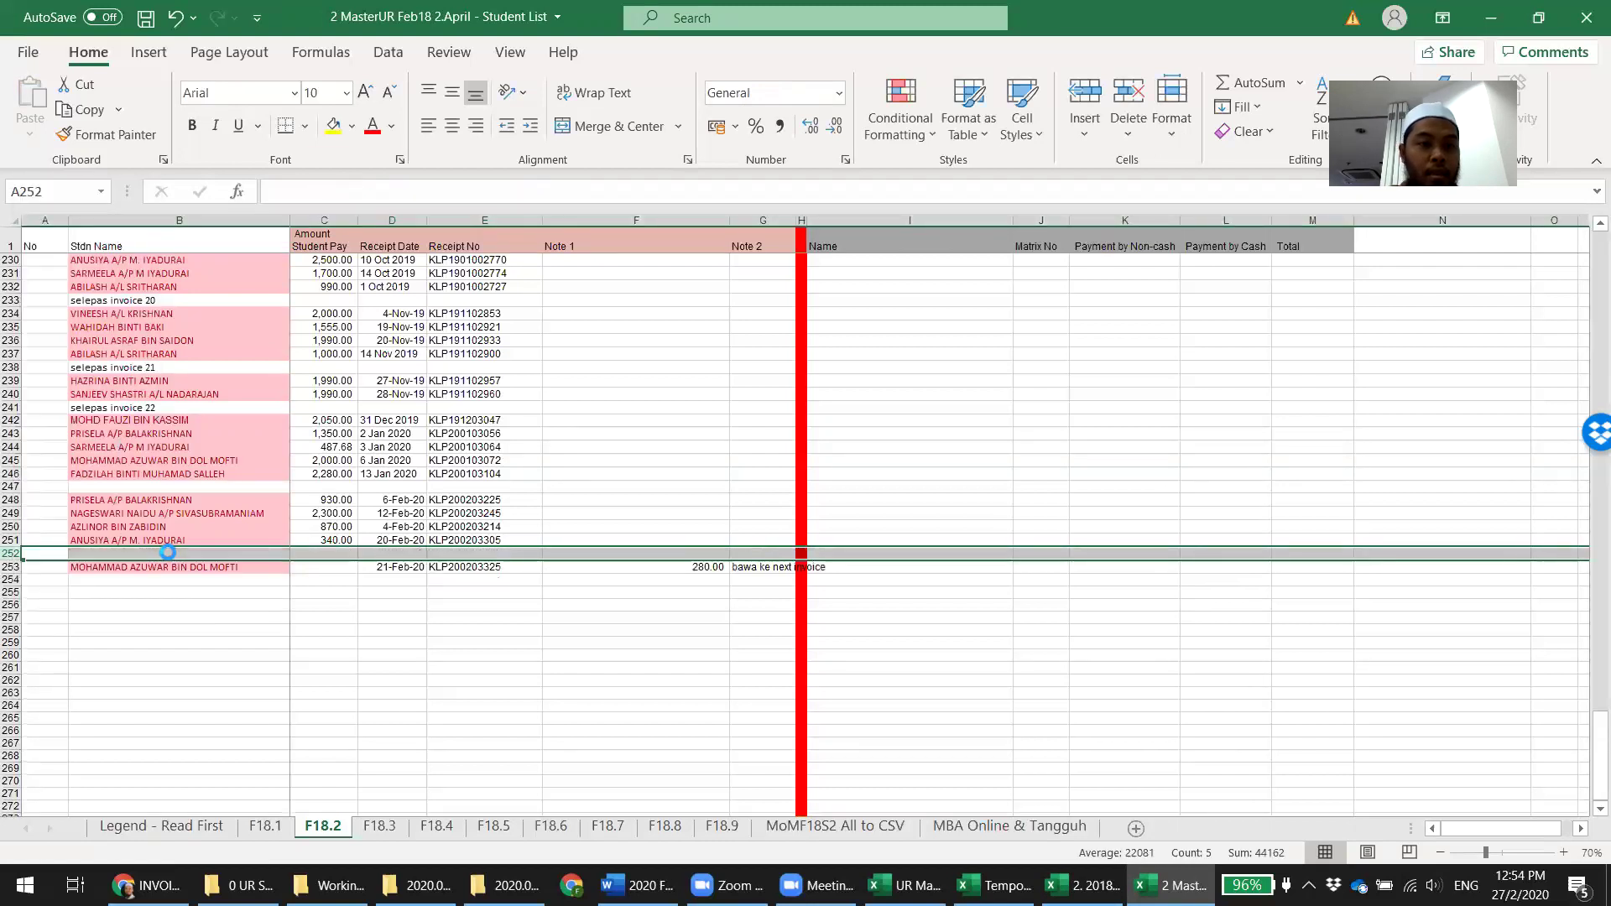
left_click(167, 552)
type("selepas invoice 24")
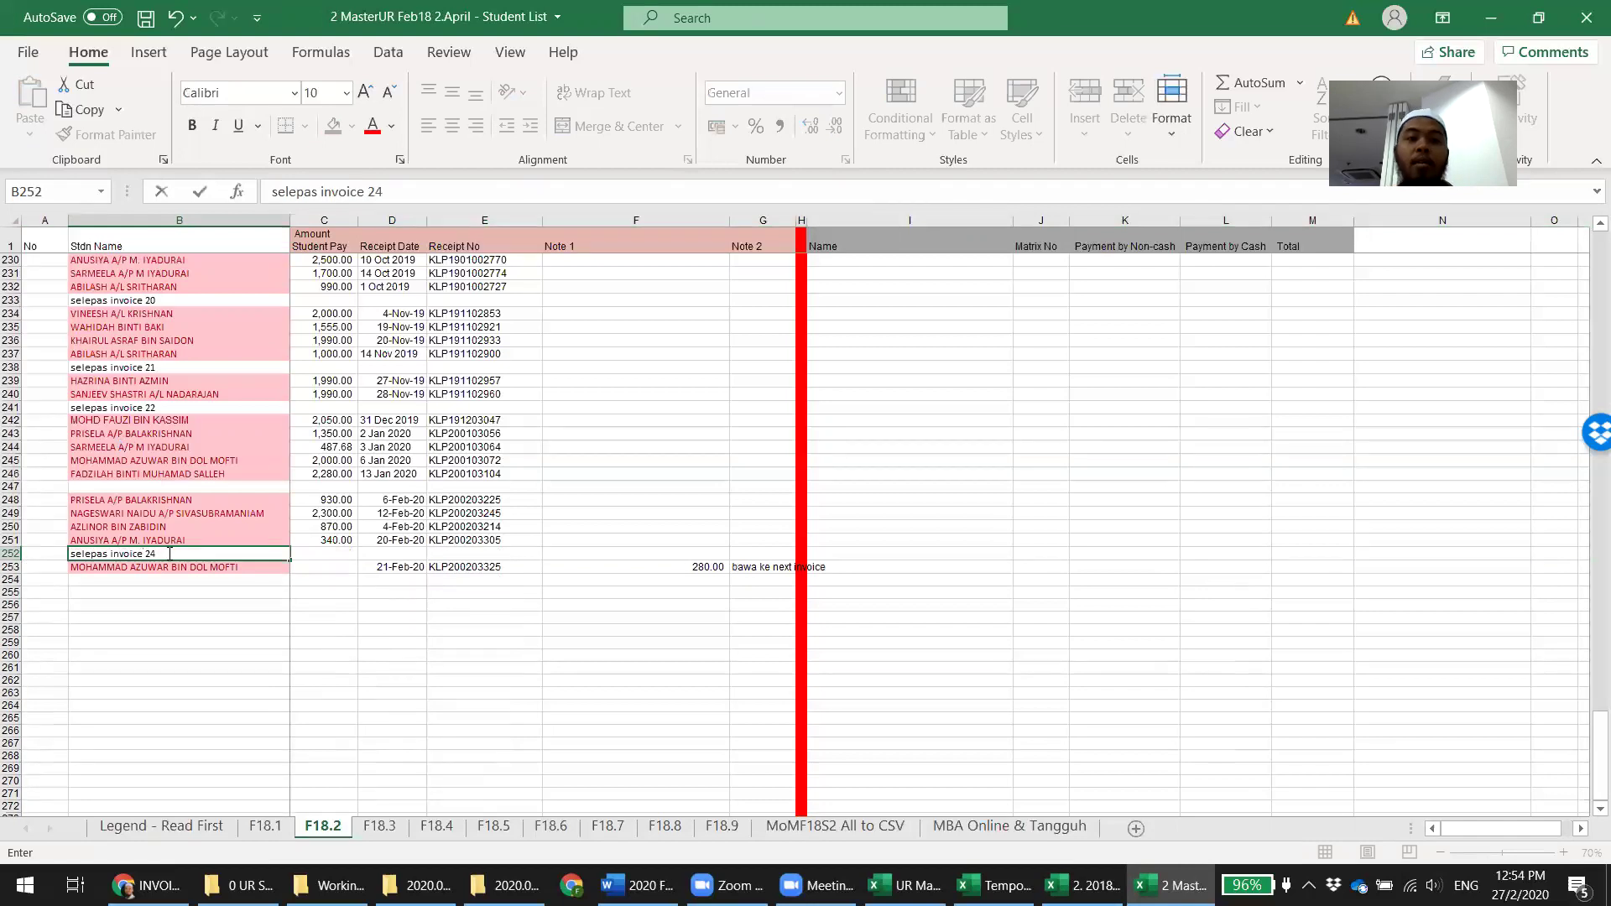
key("Return")
left_click(670, 769)
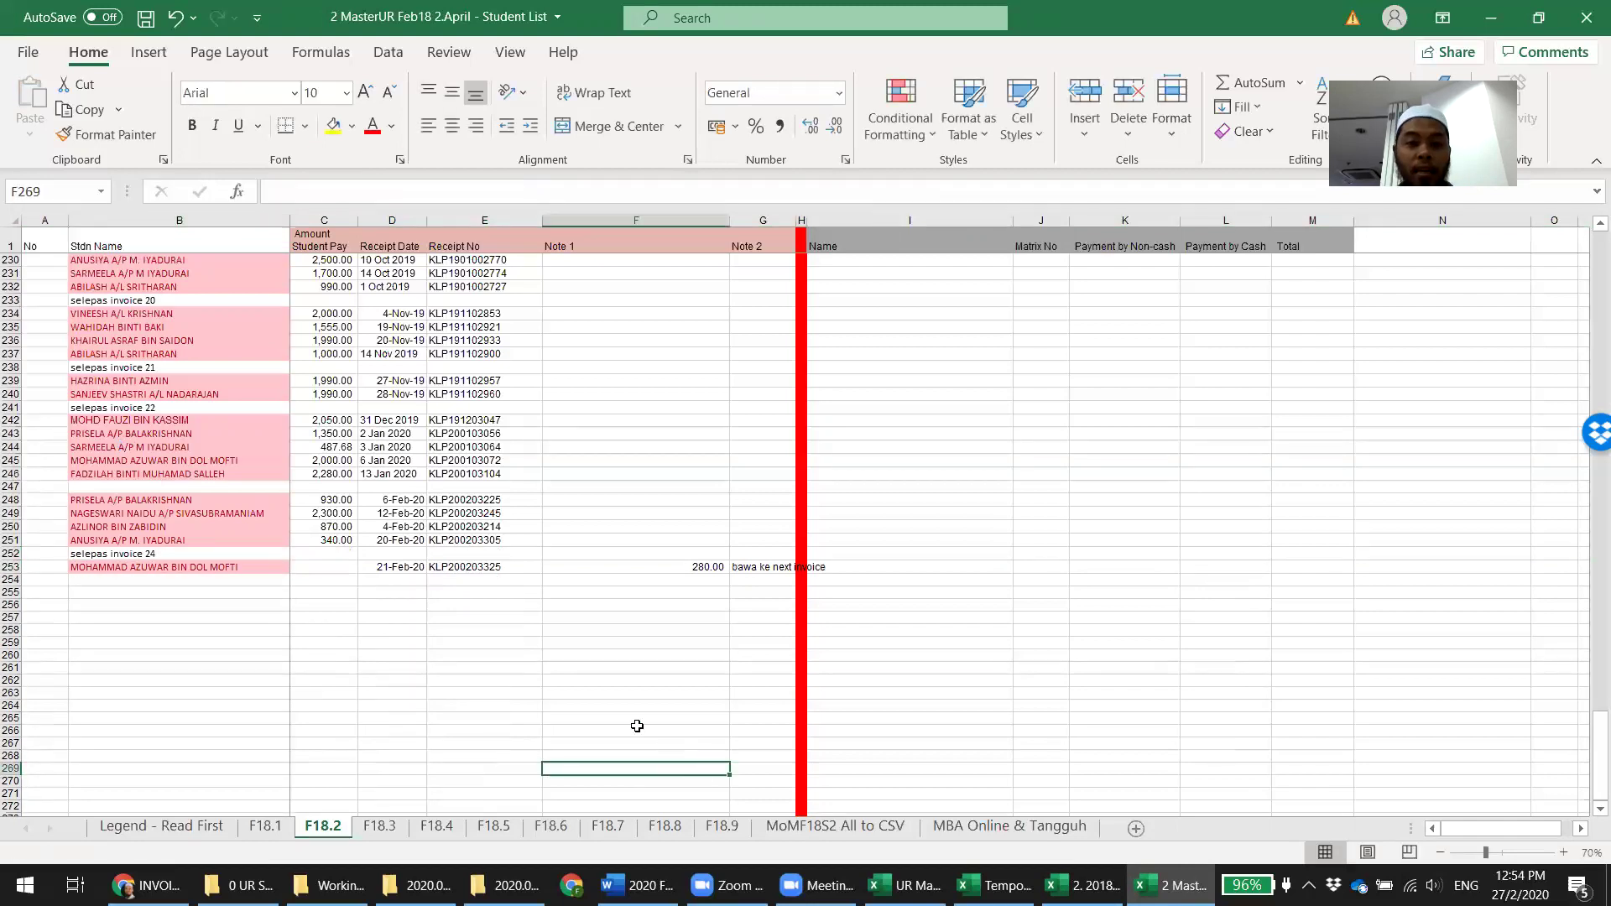
left_click(441, 828)
scroll(873, 688, "down", 1)
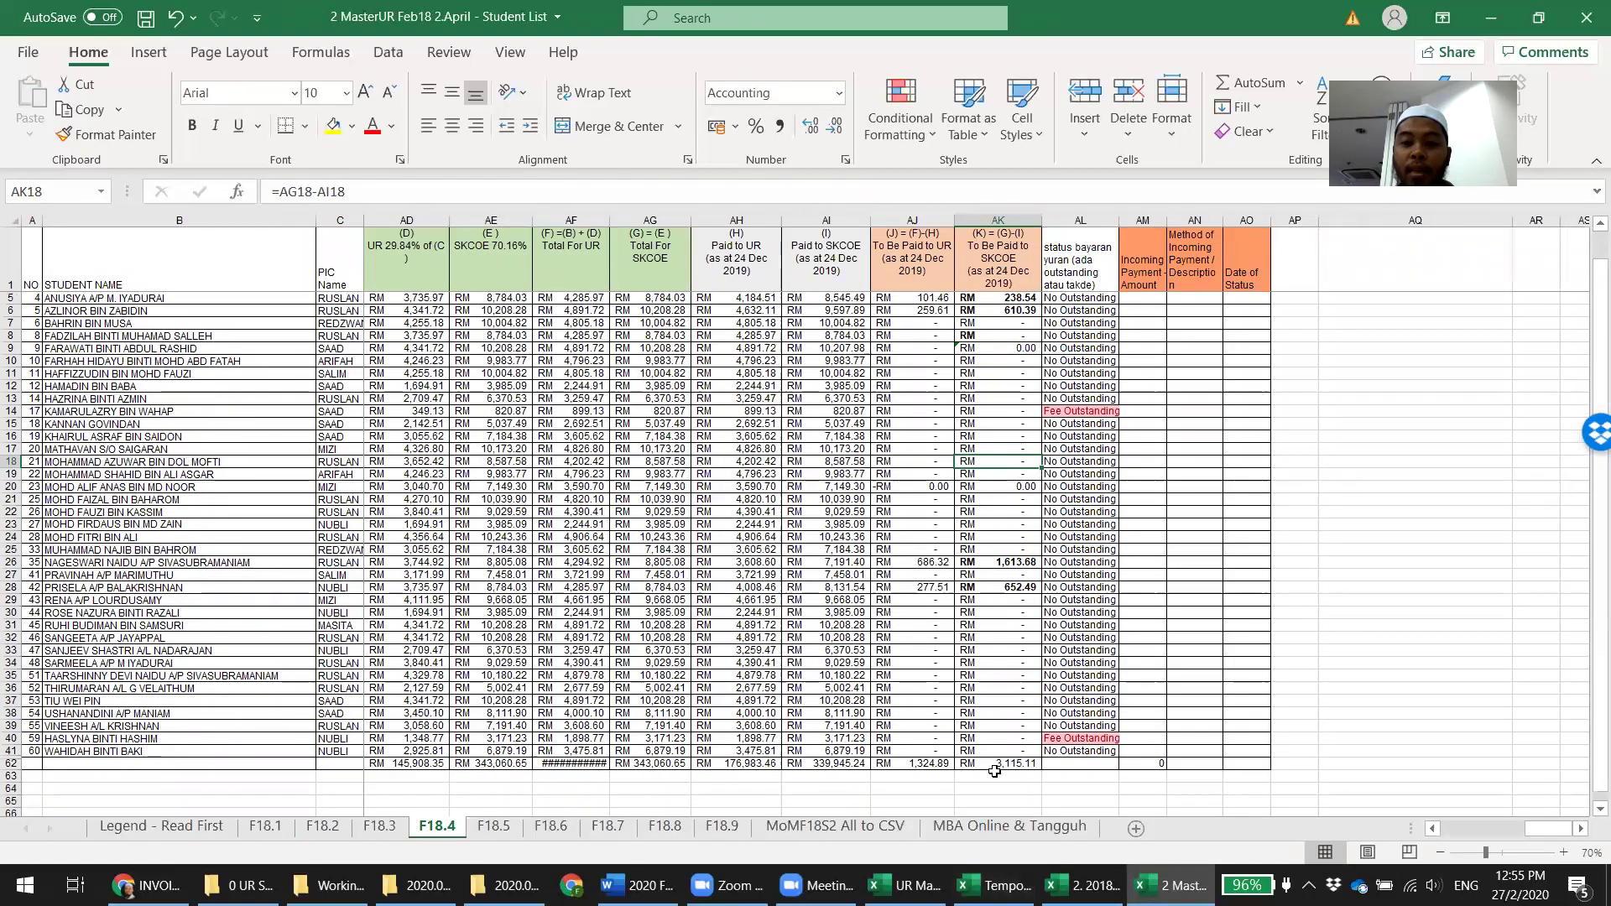
Enter 3,115.11 as the April 2018 SKCOE amount in C3, then compare with the intake master list
left_click(999, 886)
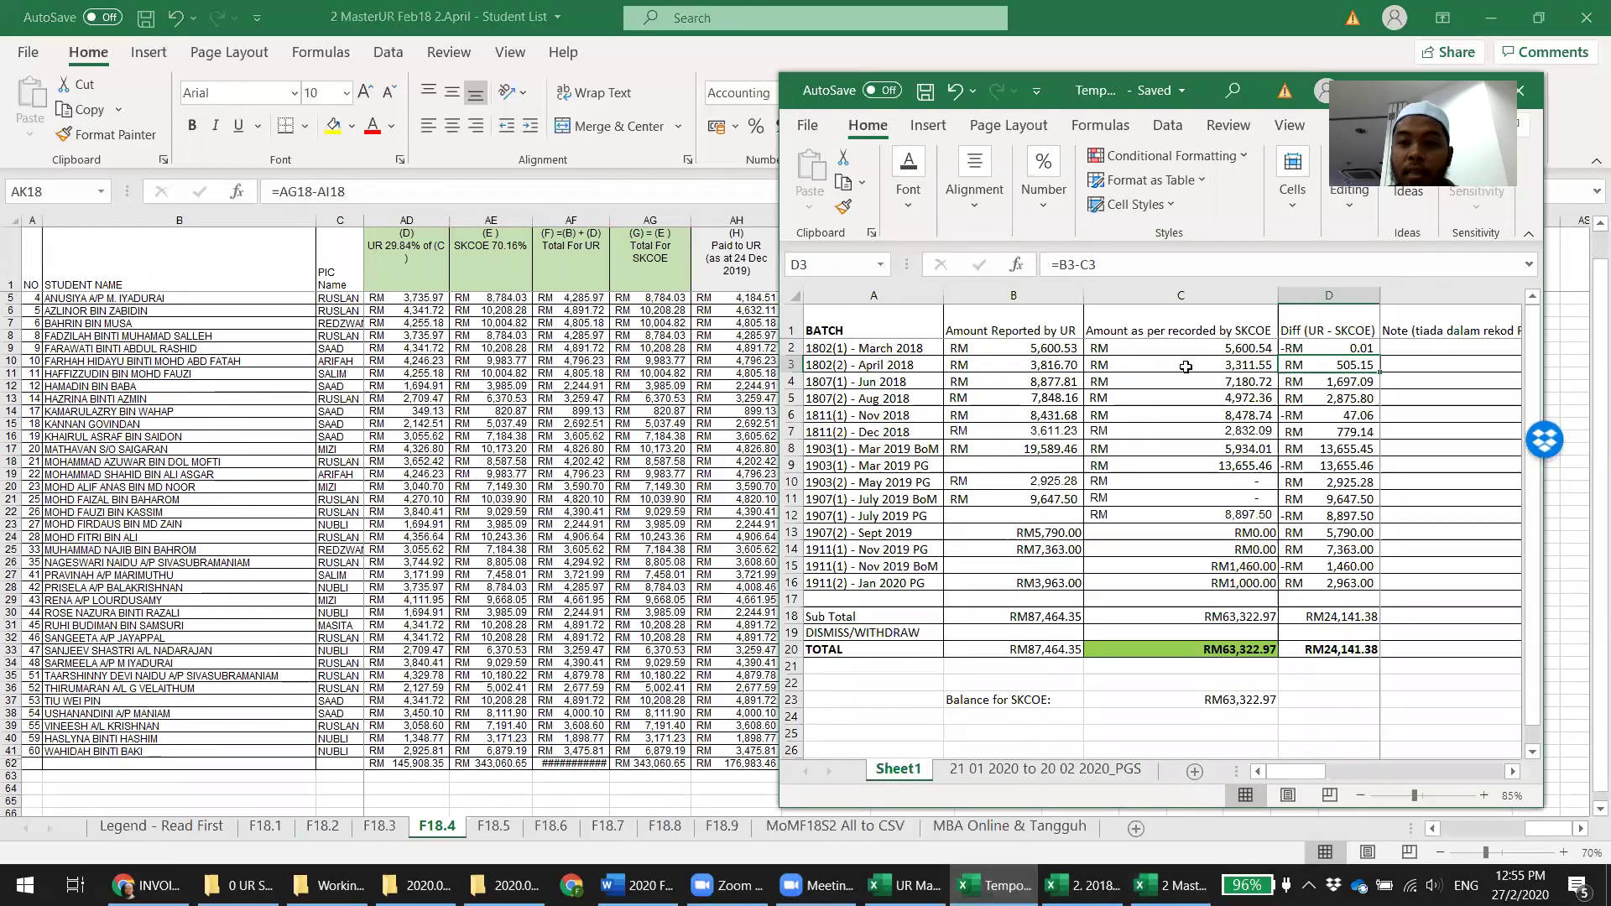
left_click(1186, 367)
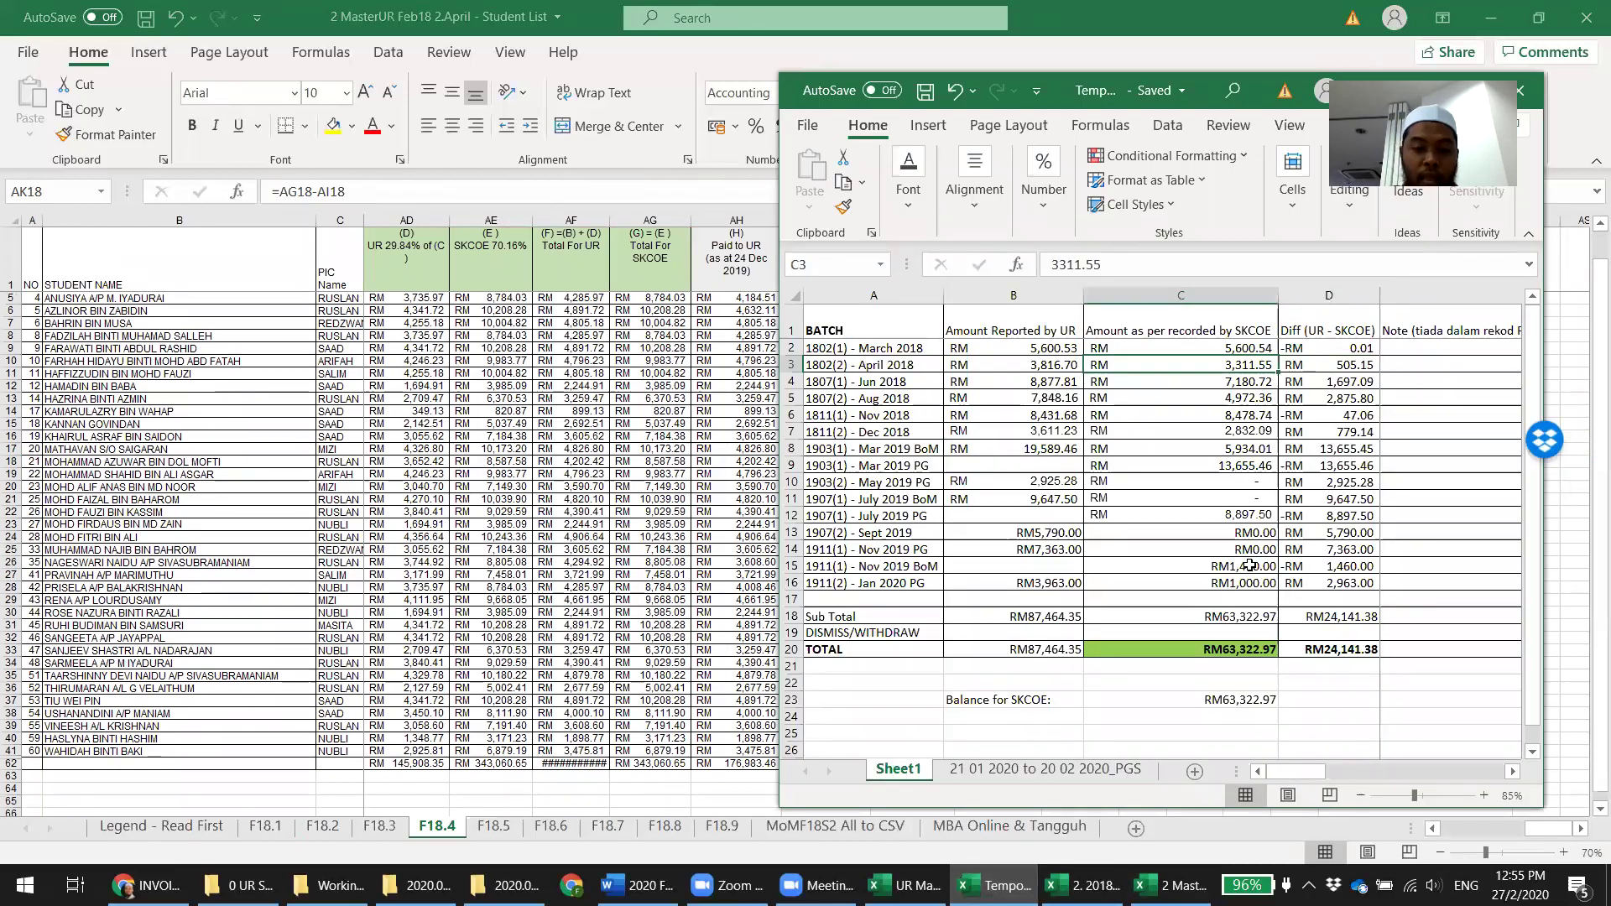
type("3115.11")
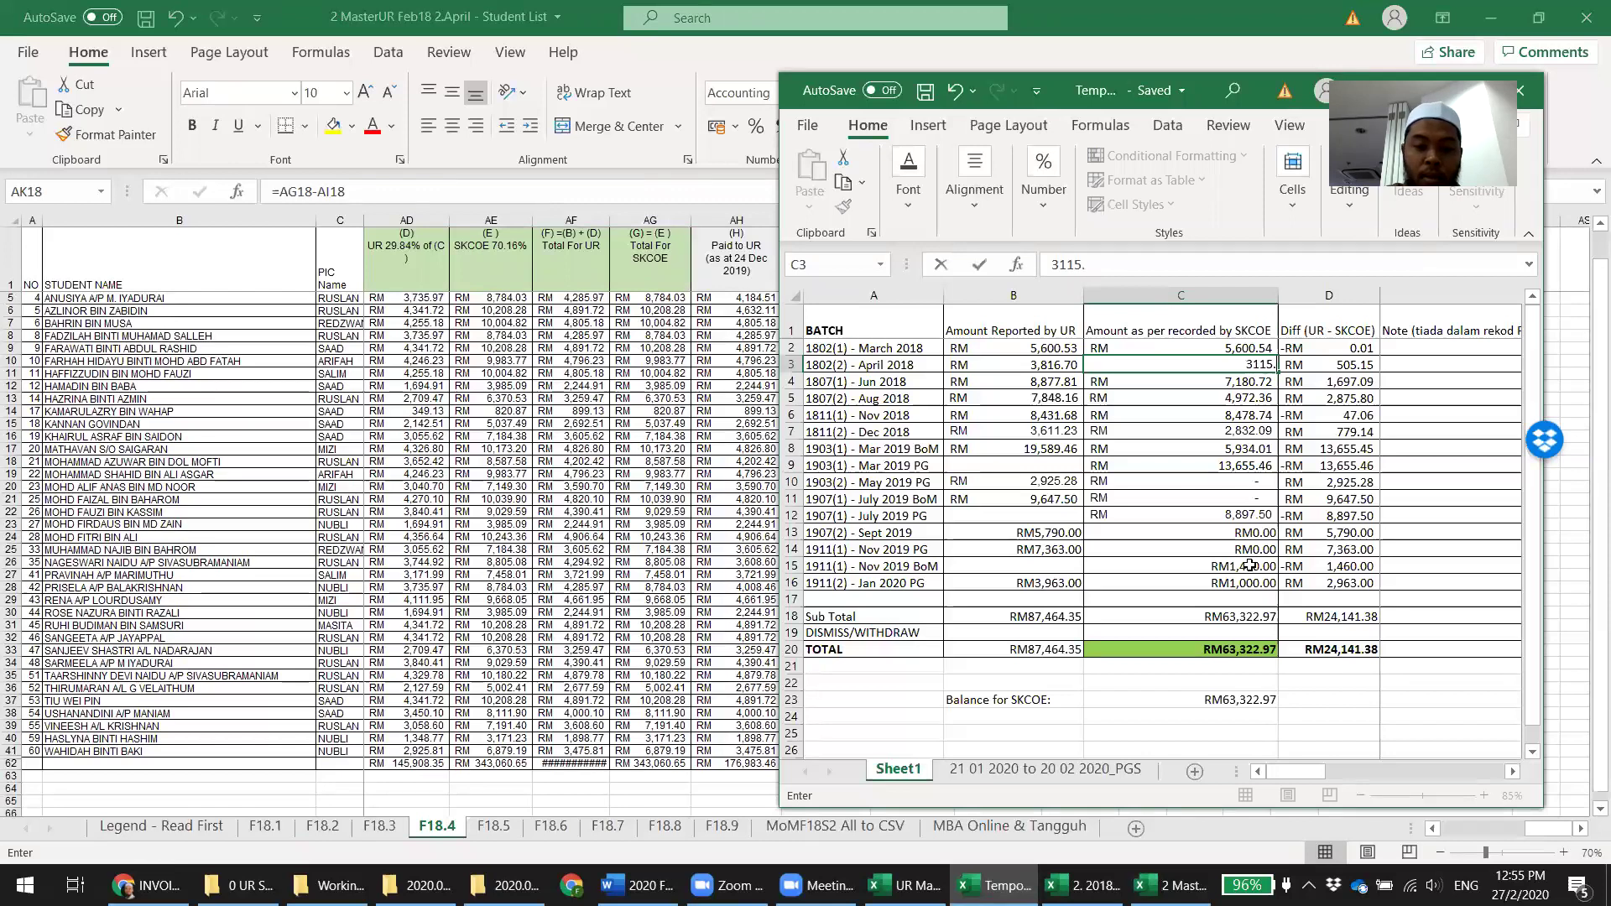
key("Tab")
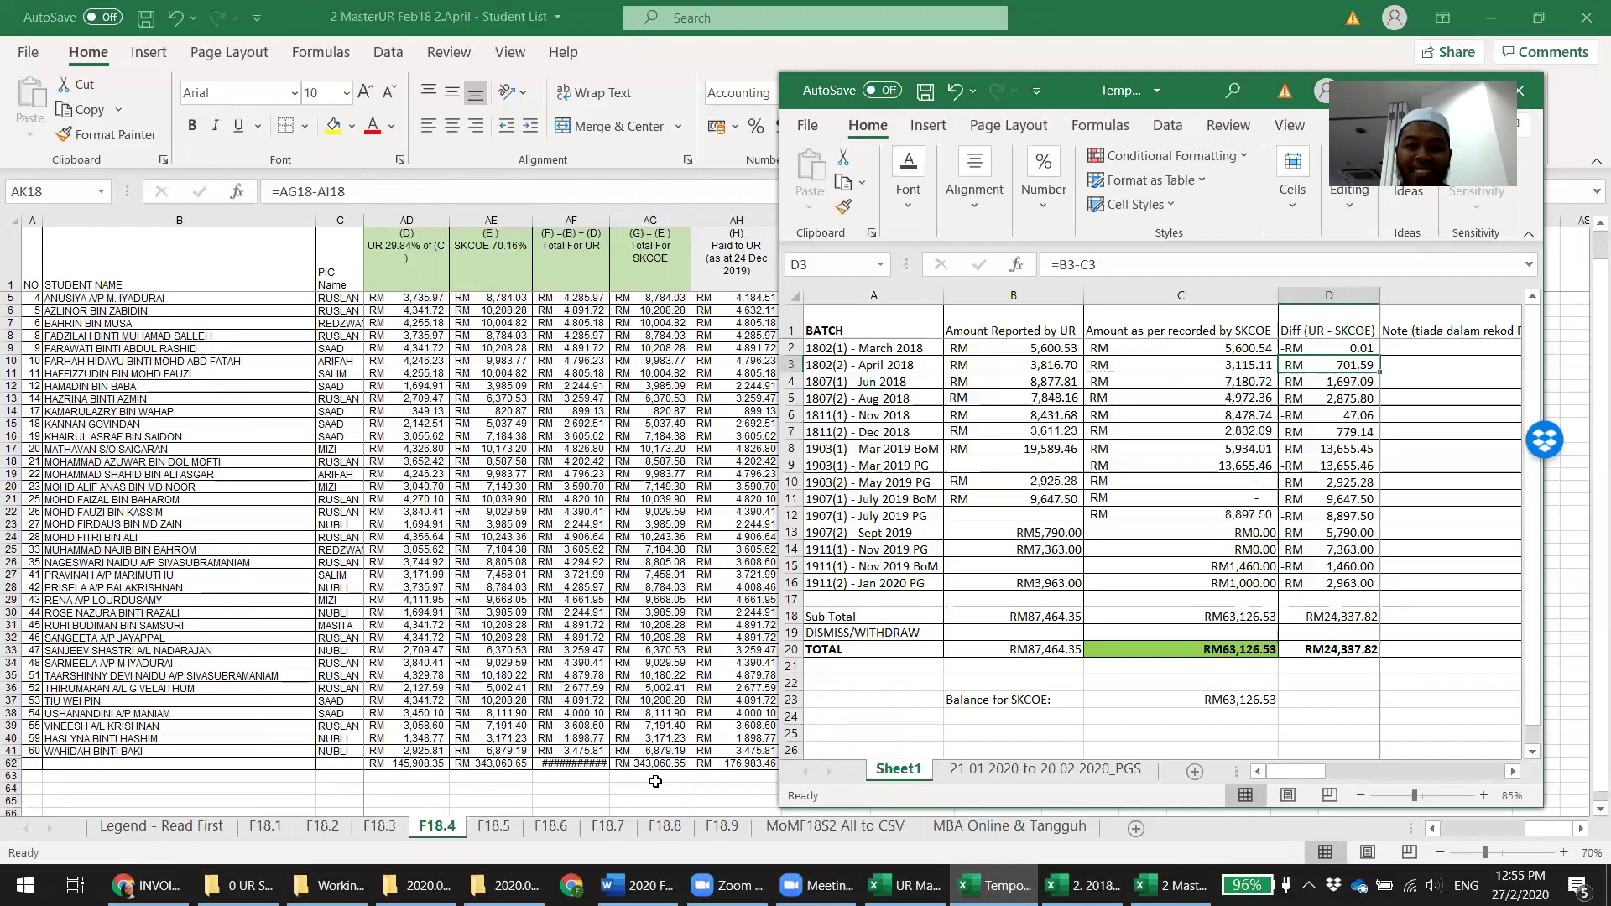
left_click(995, 886)
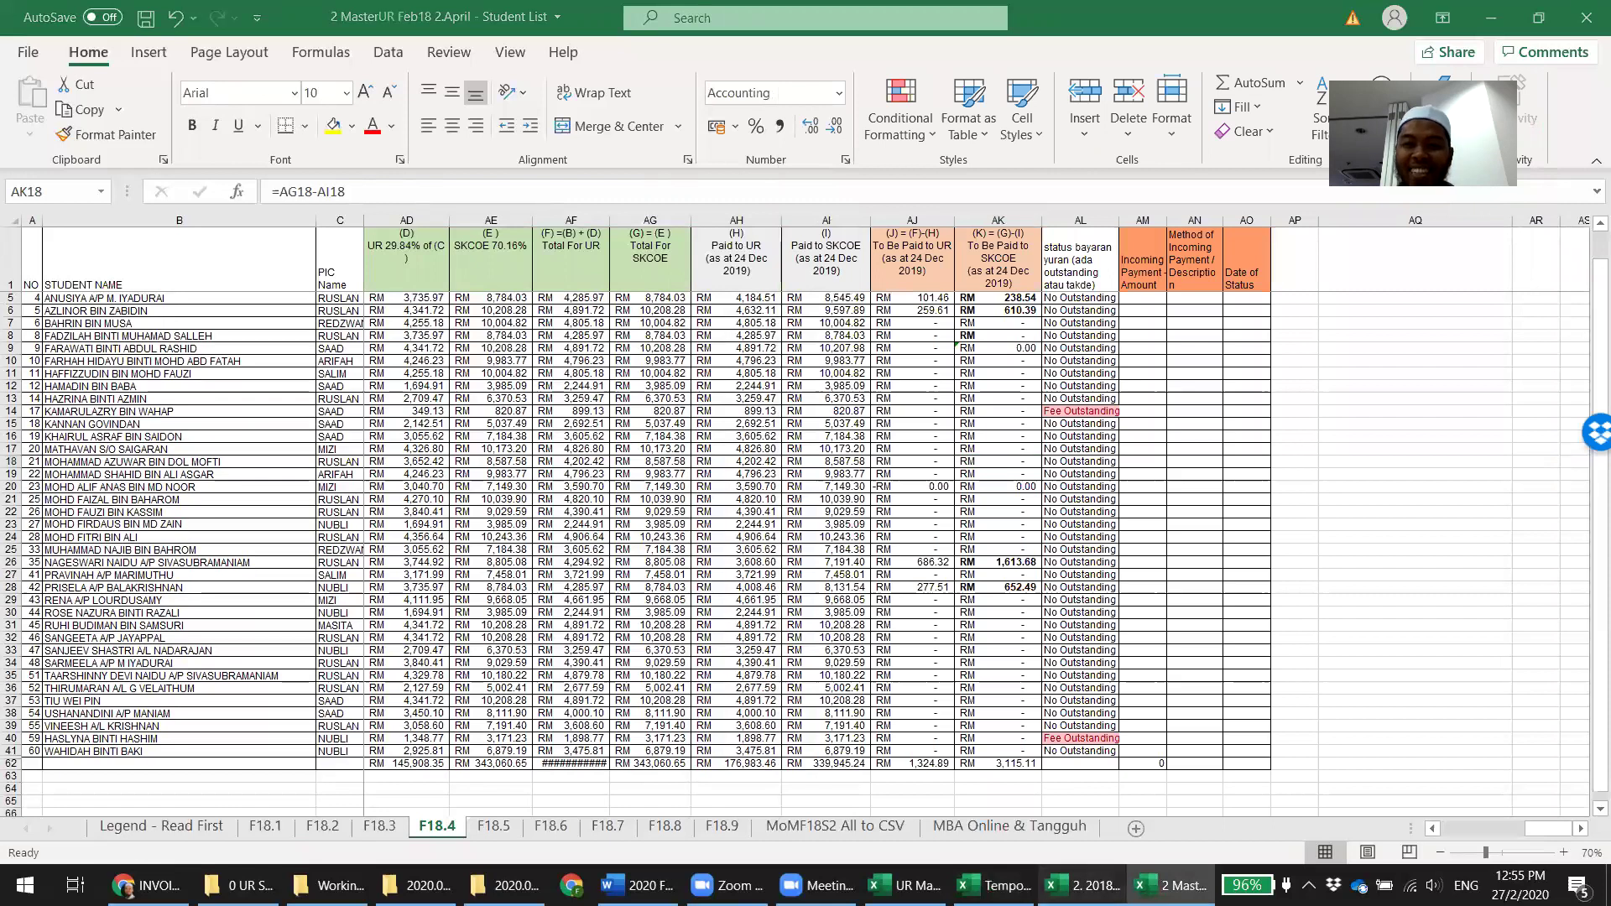
key("alt+Tab")
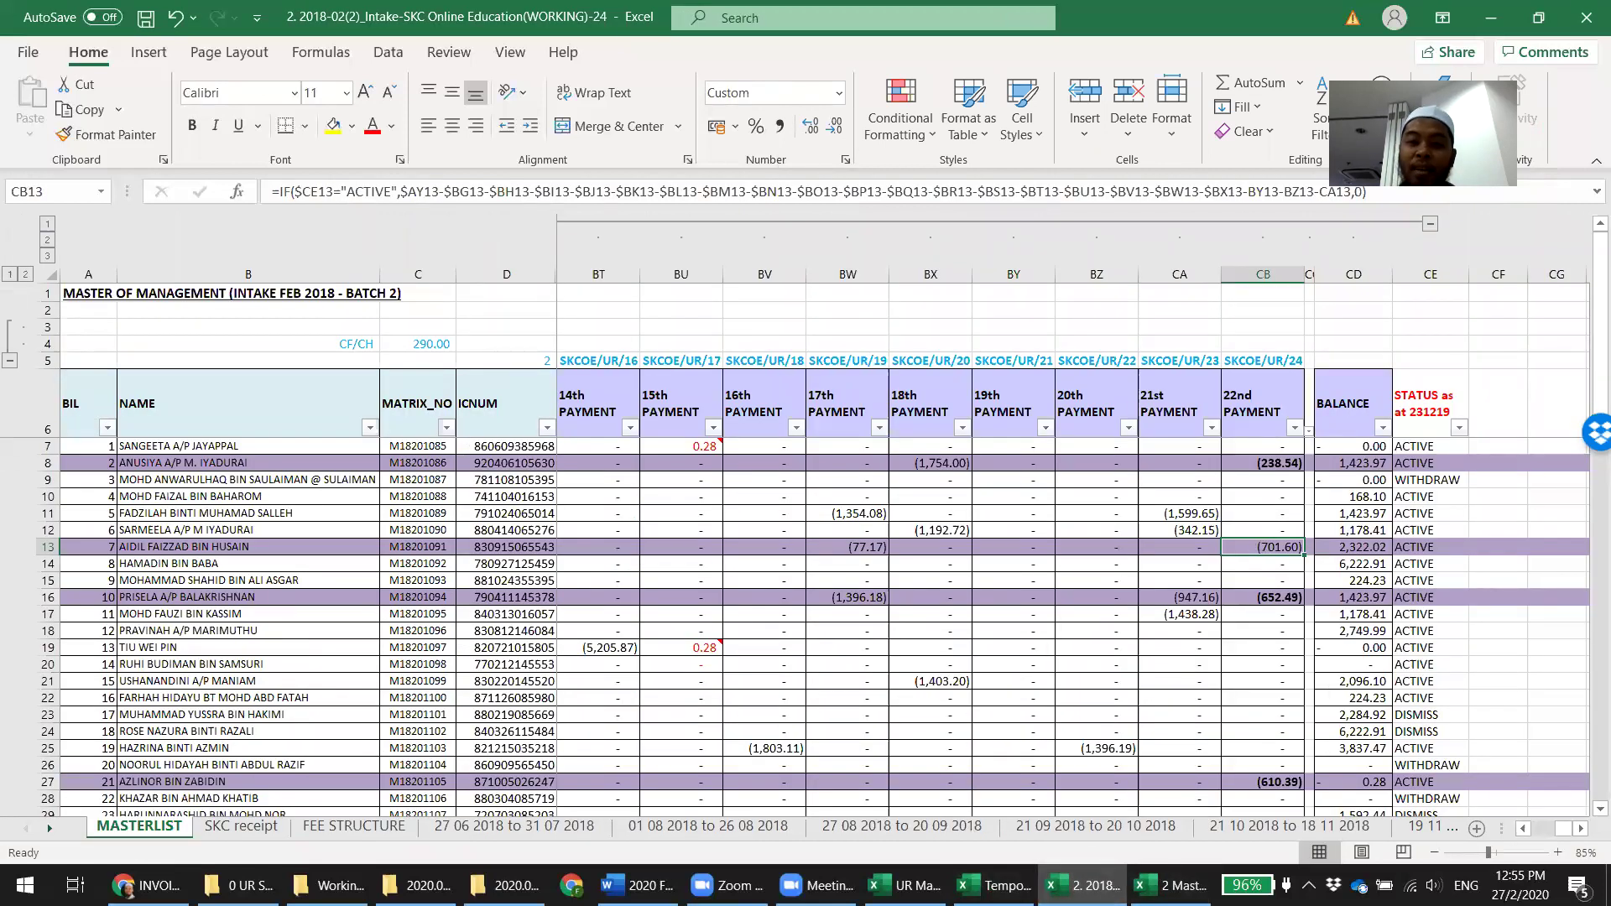
left_click(994, 885)
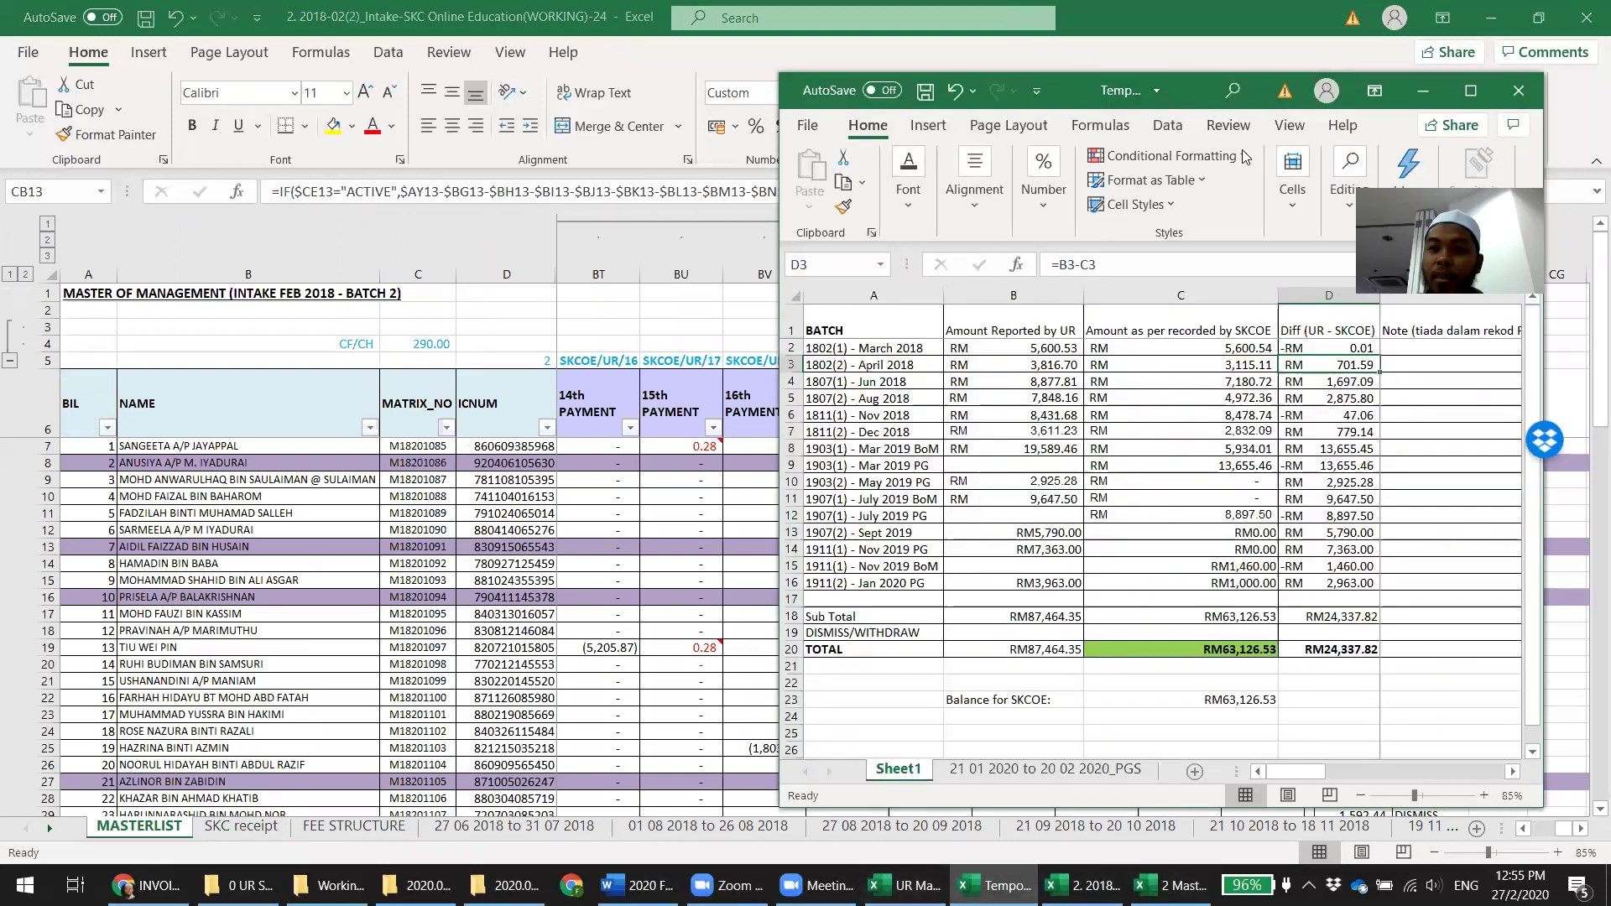
Maximize the comparison workbook and filter the PGS sheet's NAME column to the student's name
key("super+Up")
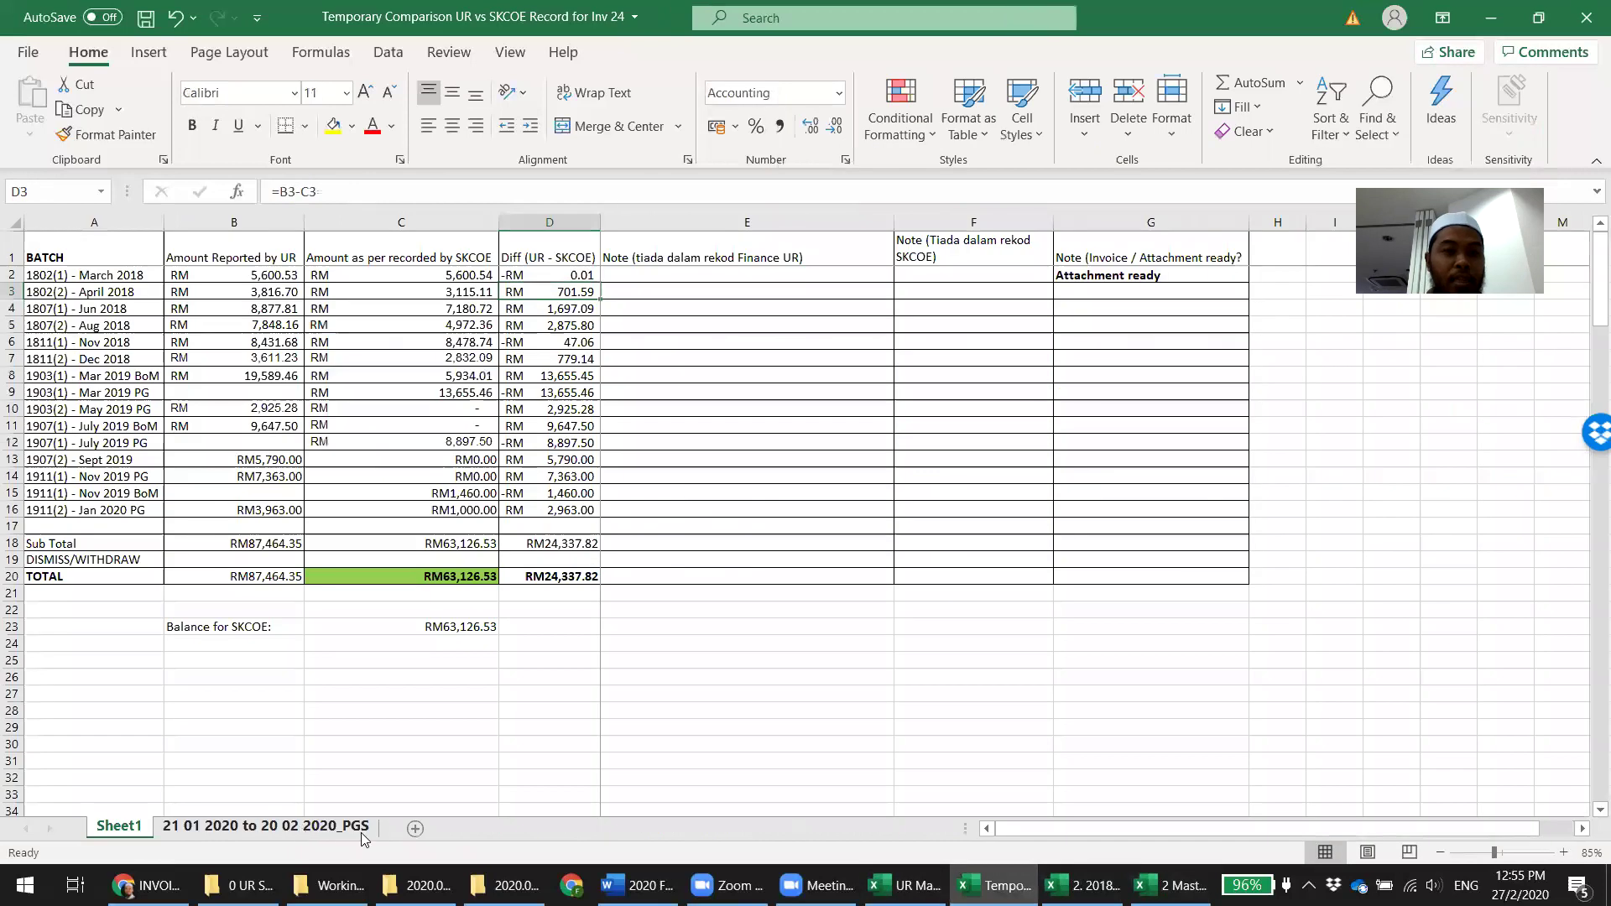
left_click(300, 829)
left_click(442, 244)
left_click(294, 441)
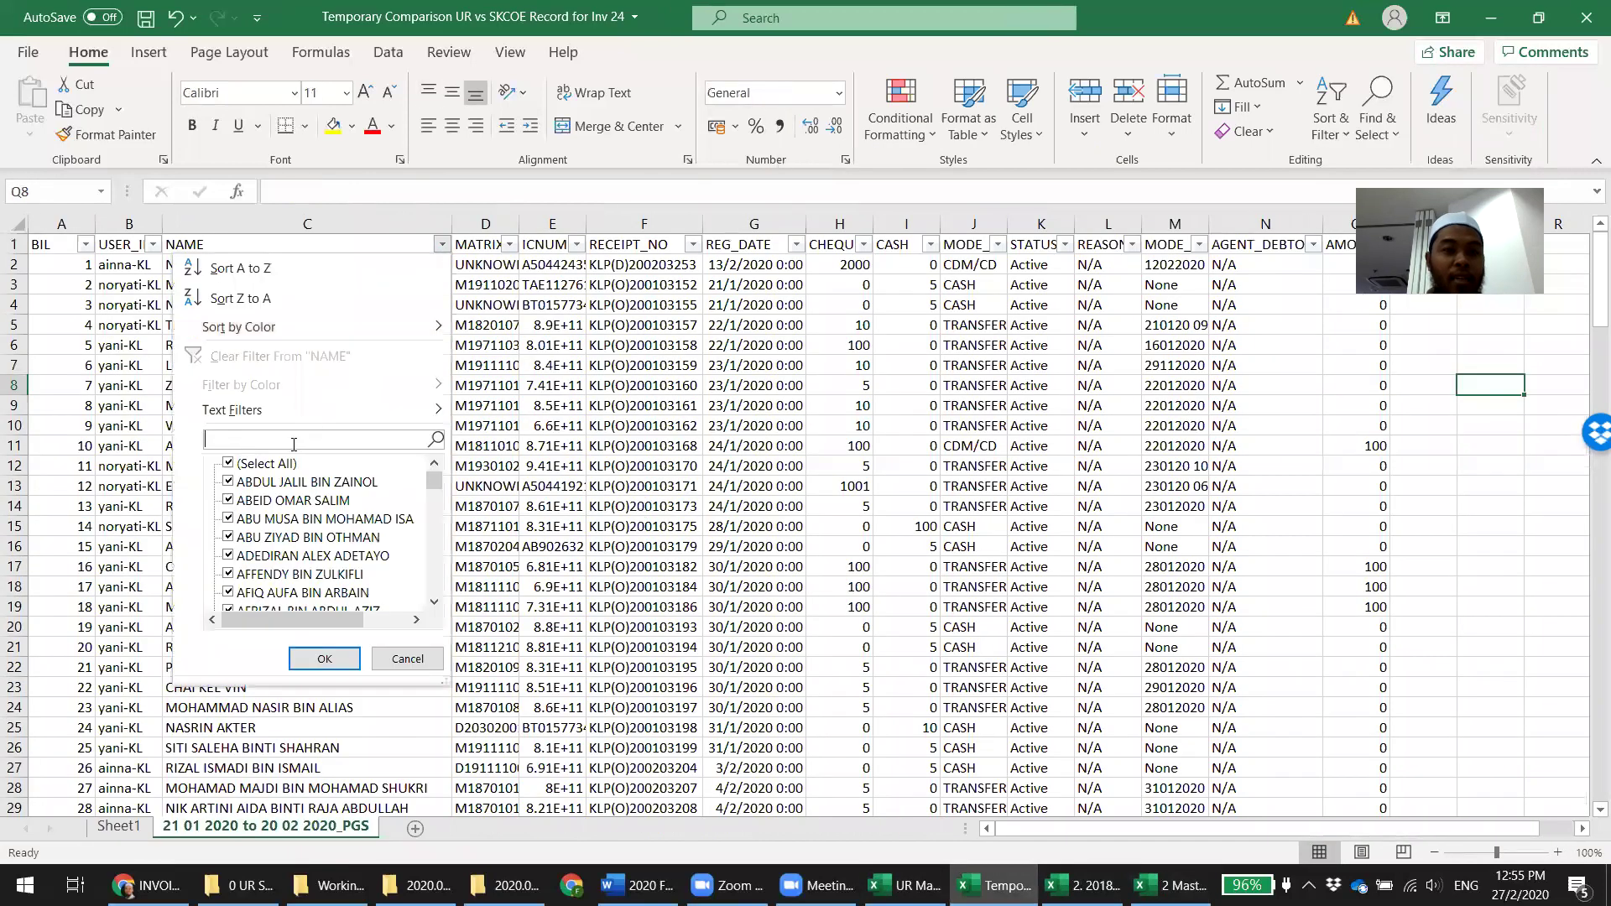
type("aidel")
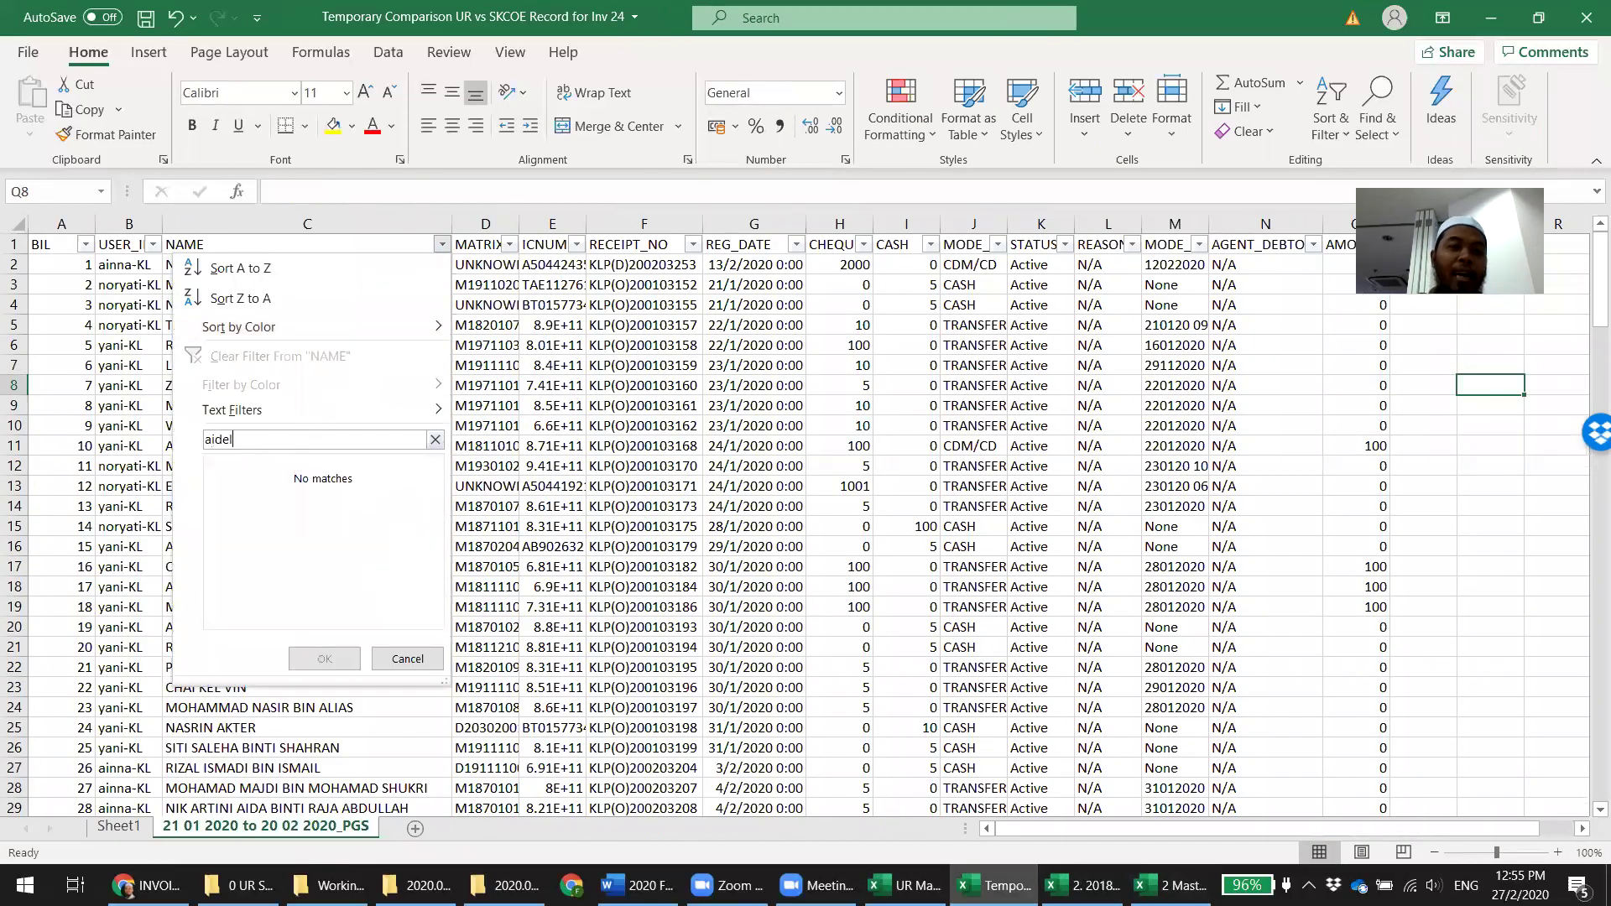
type("i")
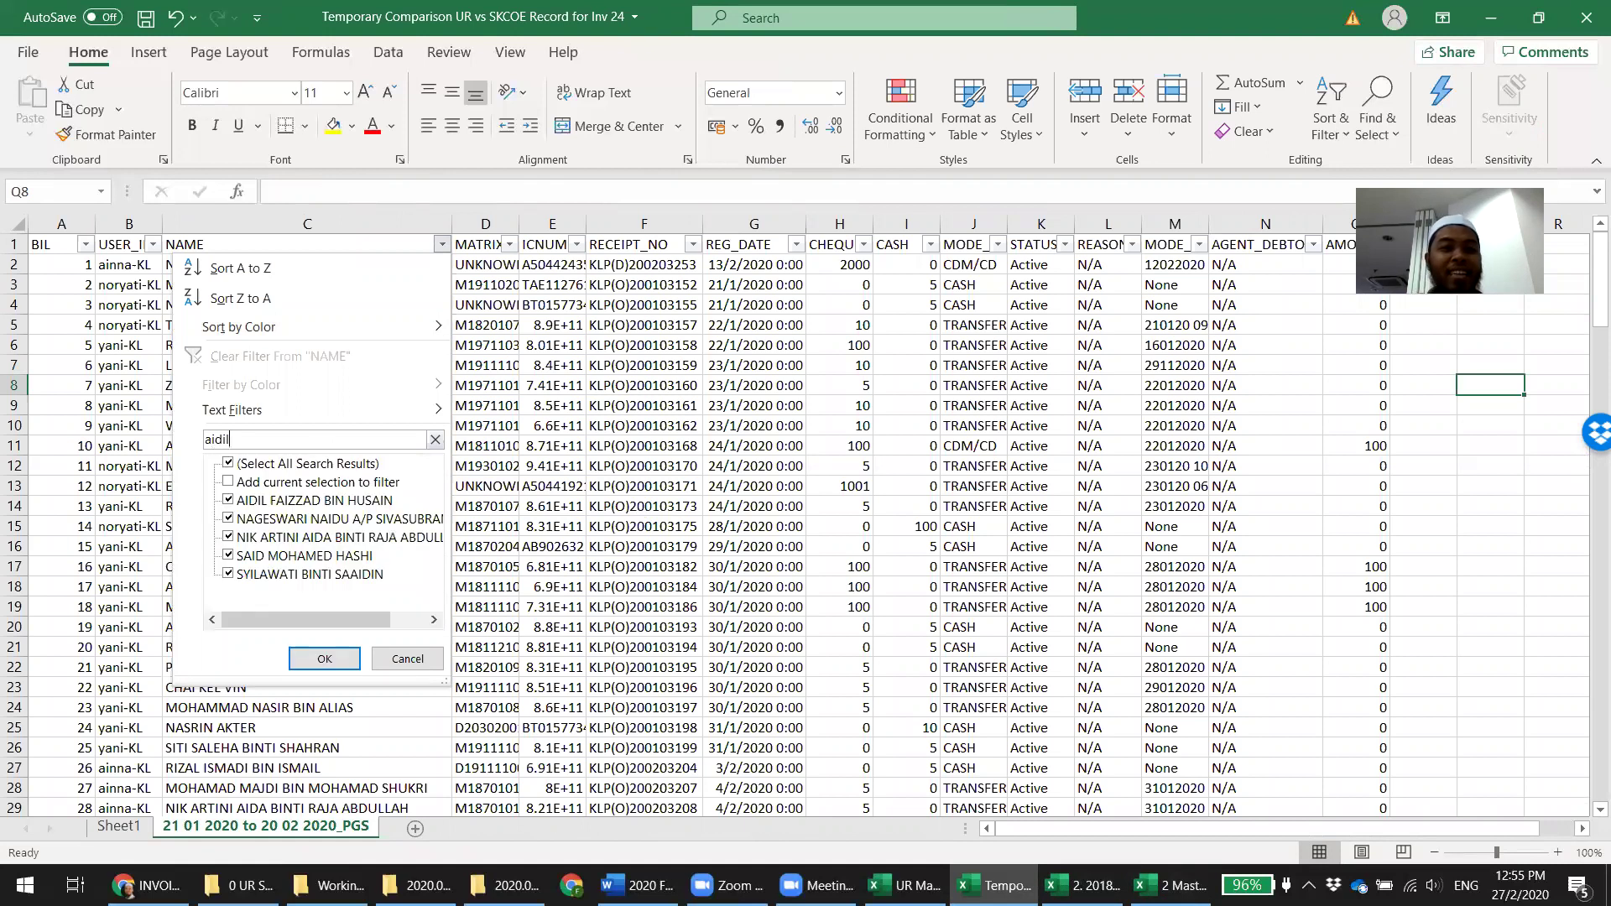
left_click(321, 658)
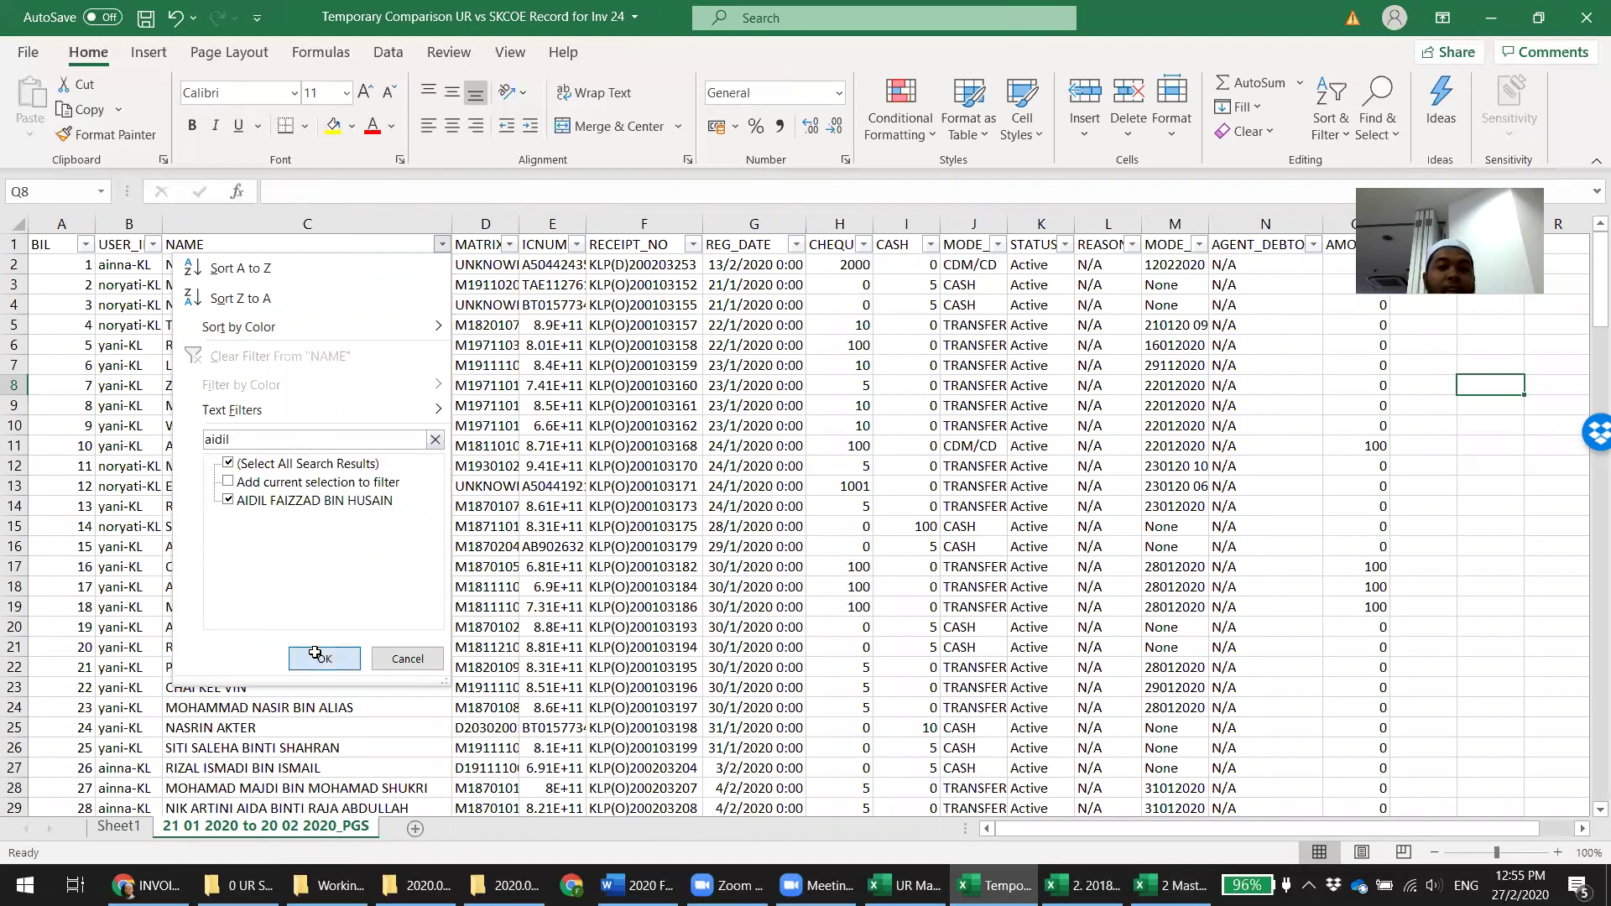
Review the record's payment mode, date and cheque amount, and select its receipt number
left_click(744, 391)
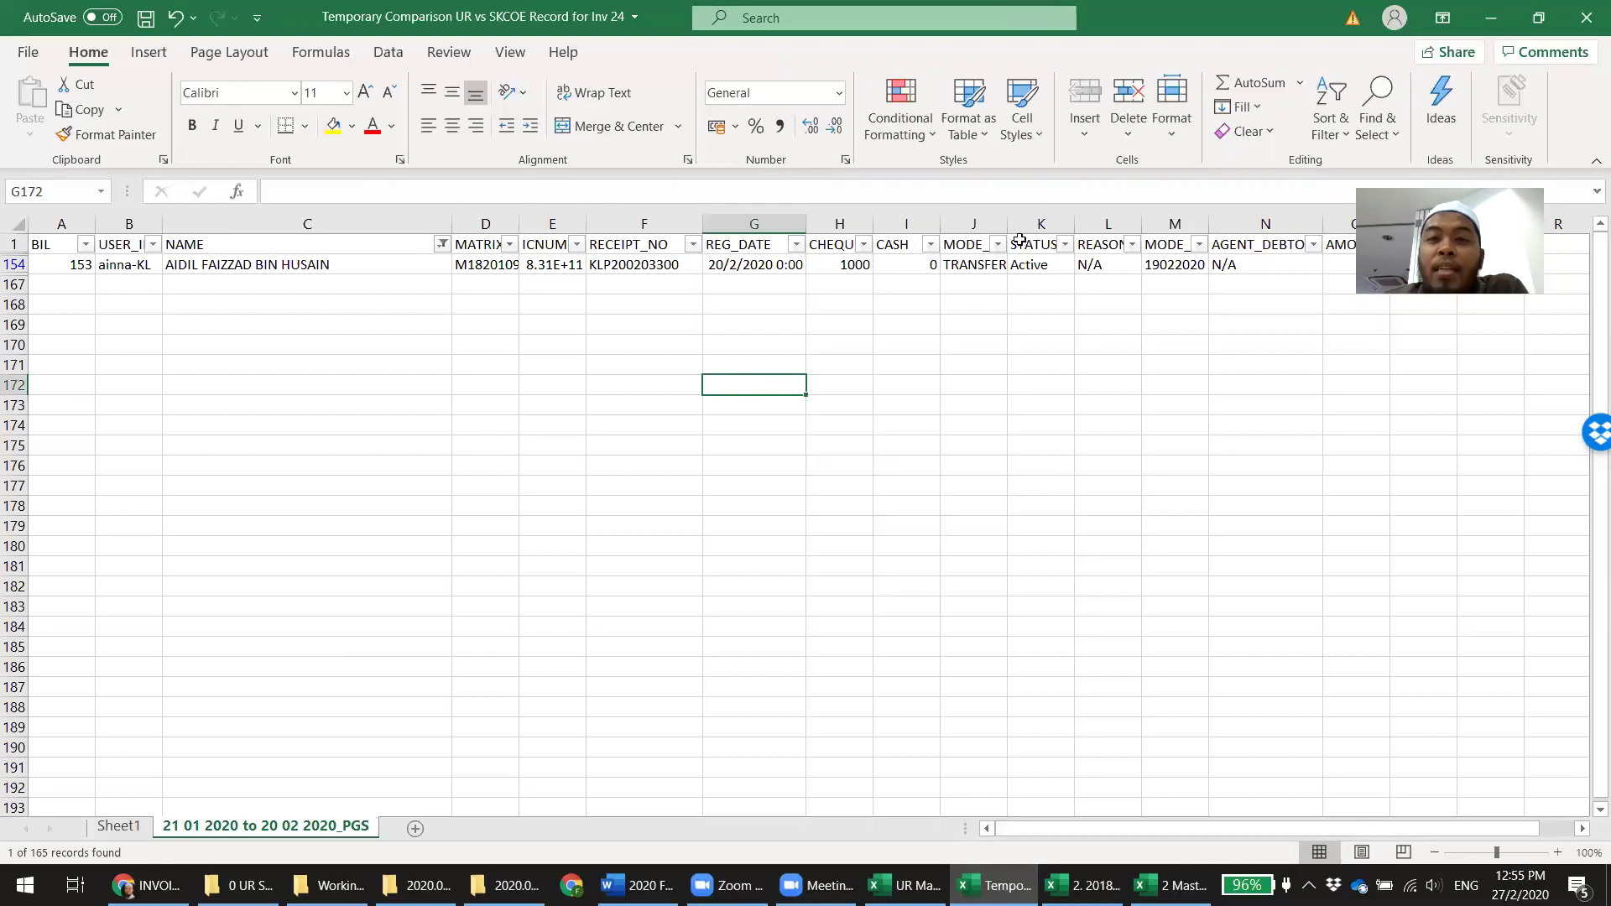
left_click(993, 263)
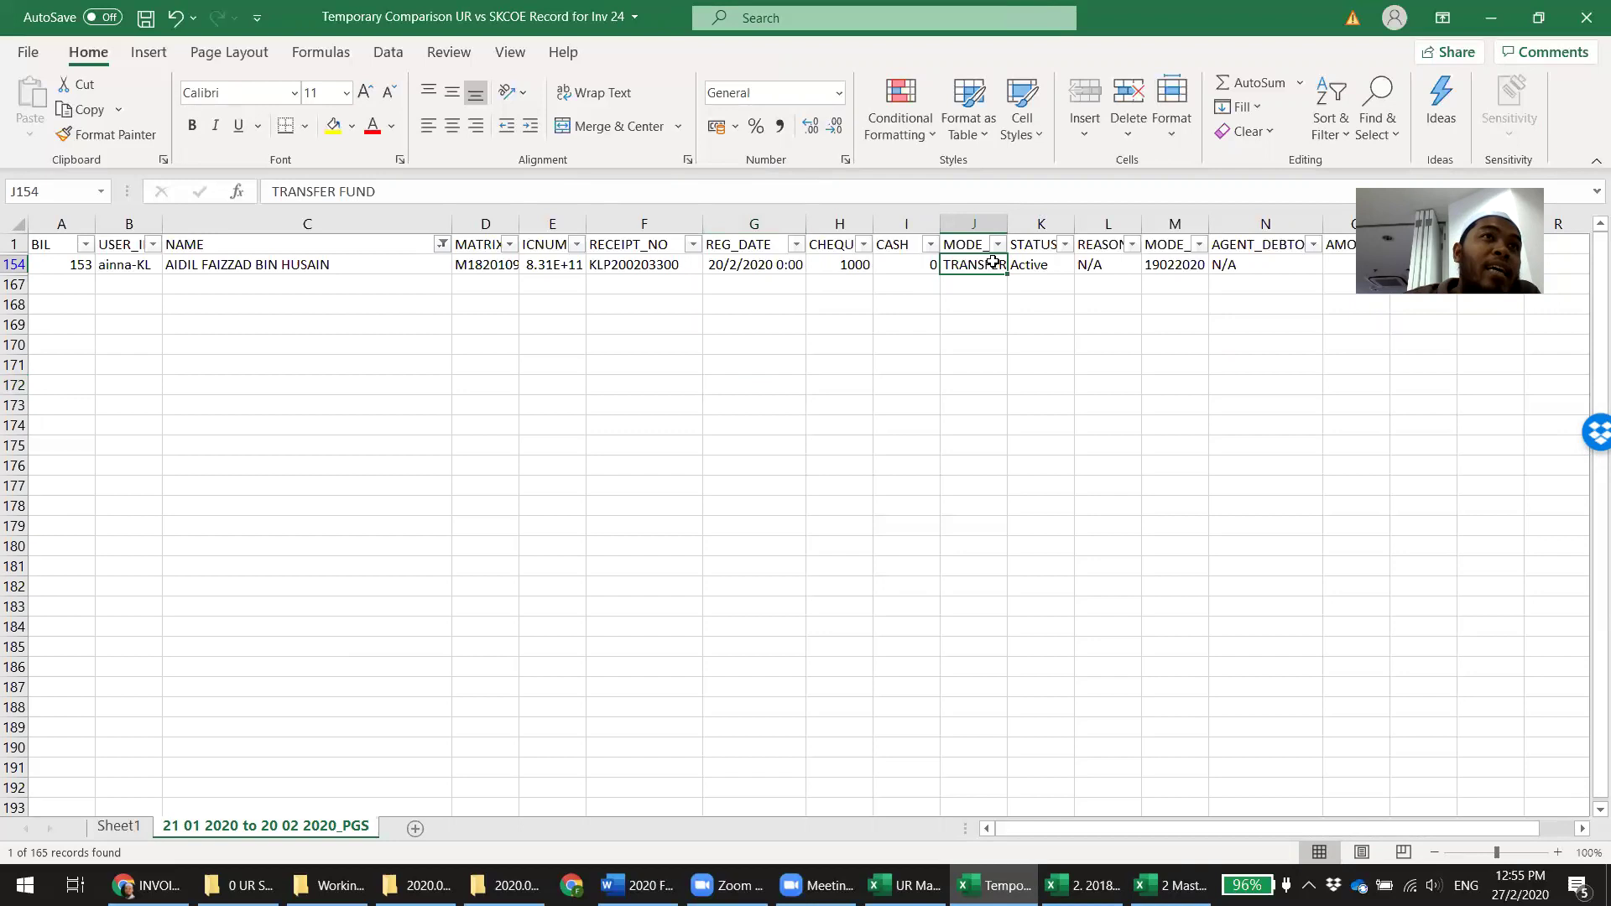
left_click(741, 262)
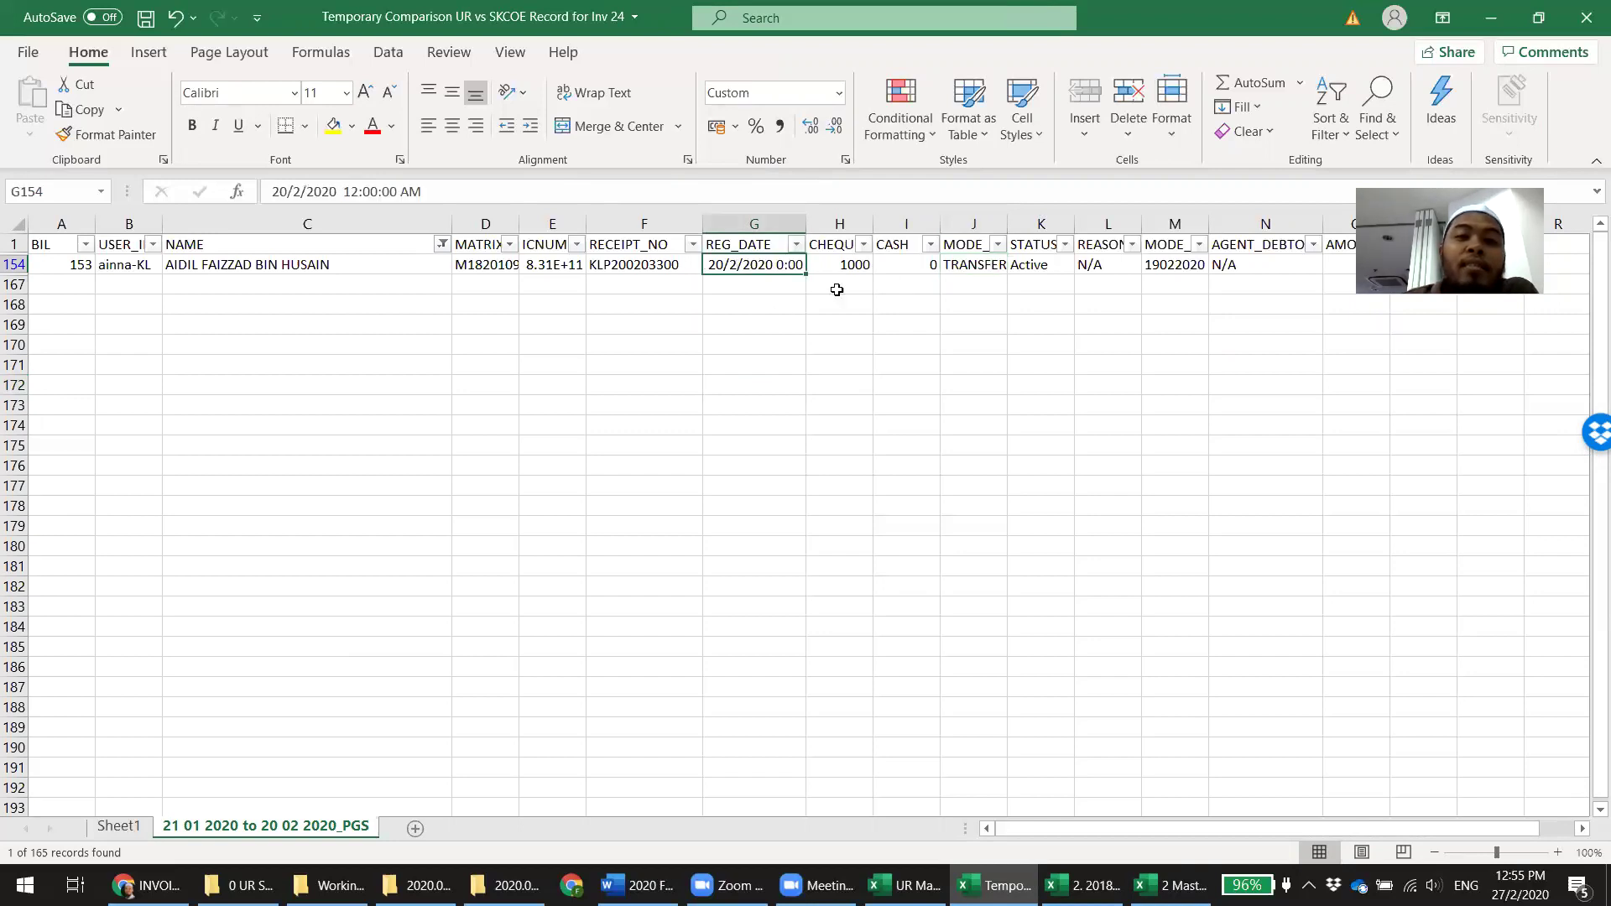
left_click(847, 266)
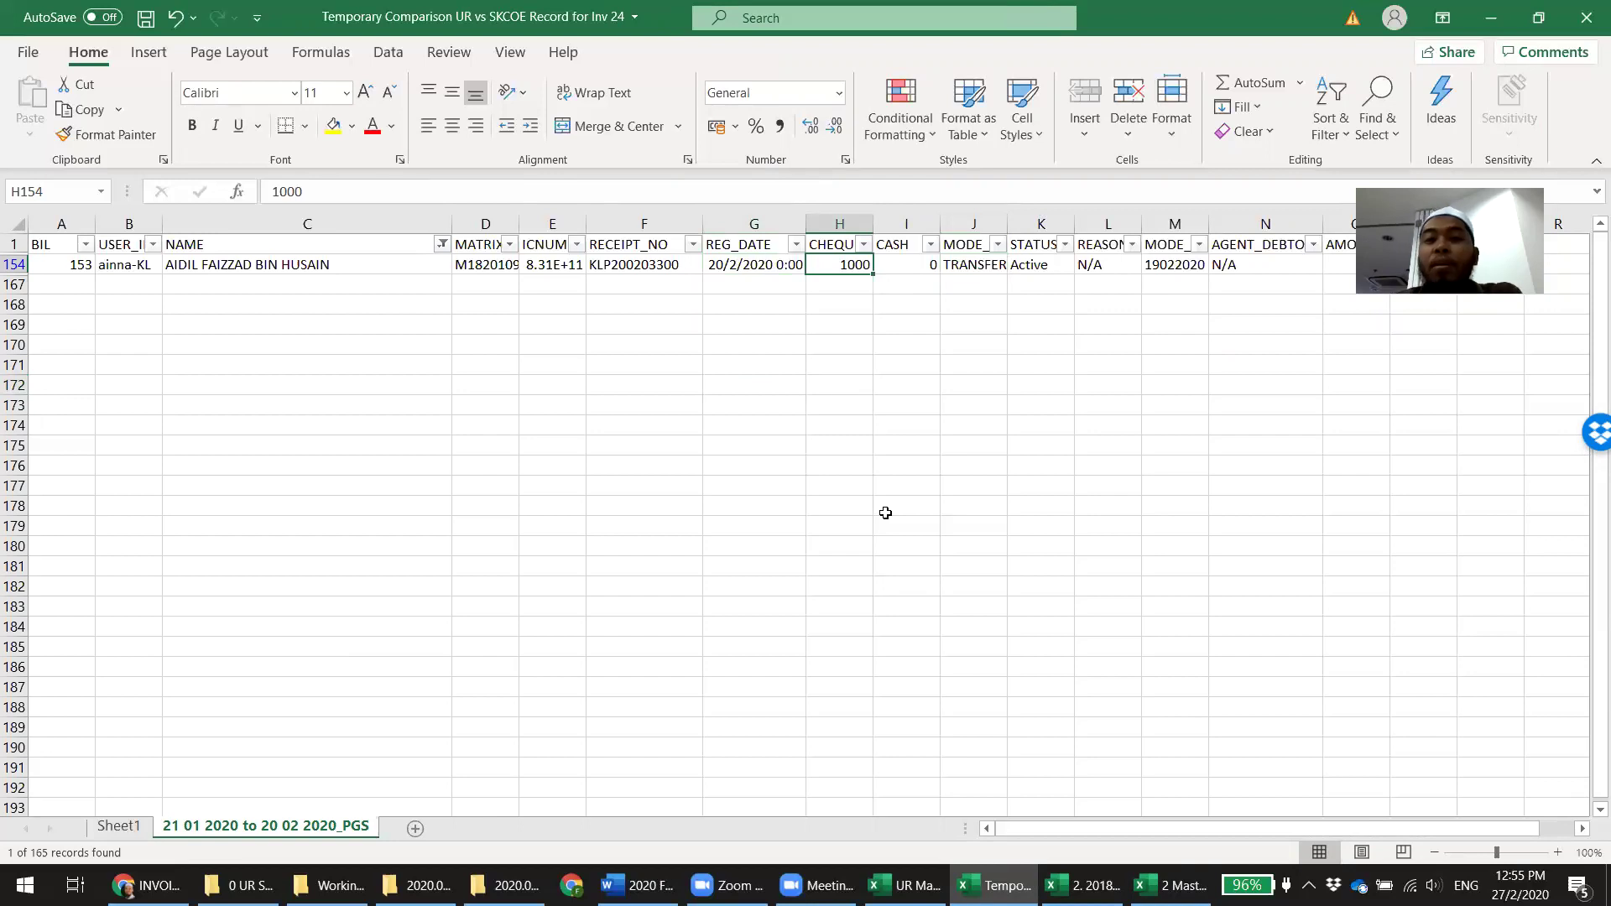
left_click(631, 267)
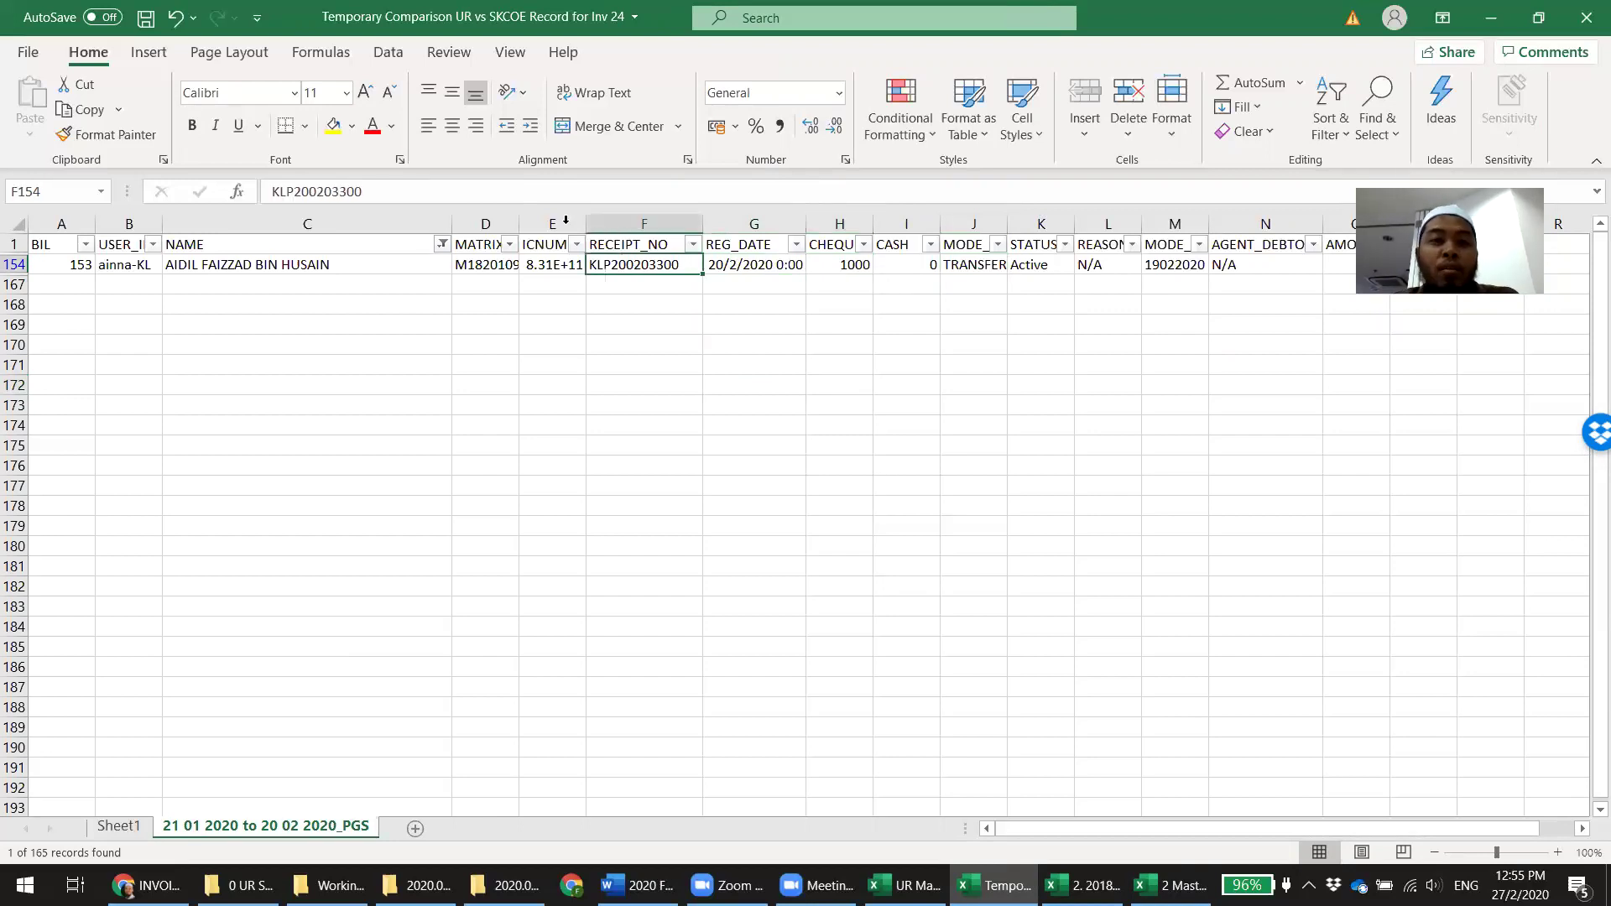
double_click(317, 191)
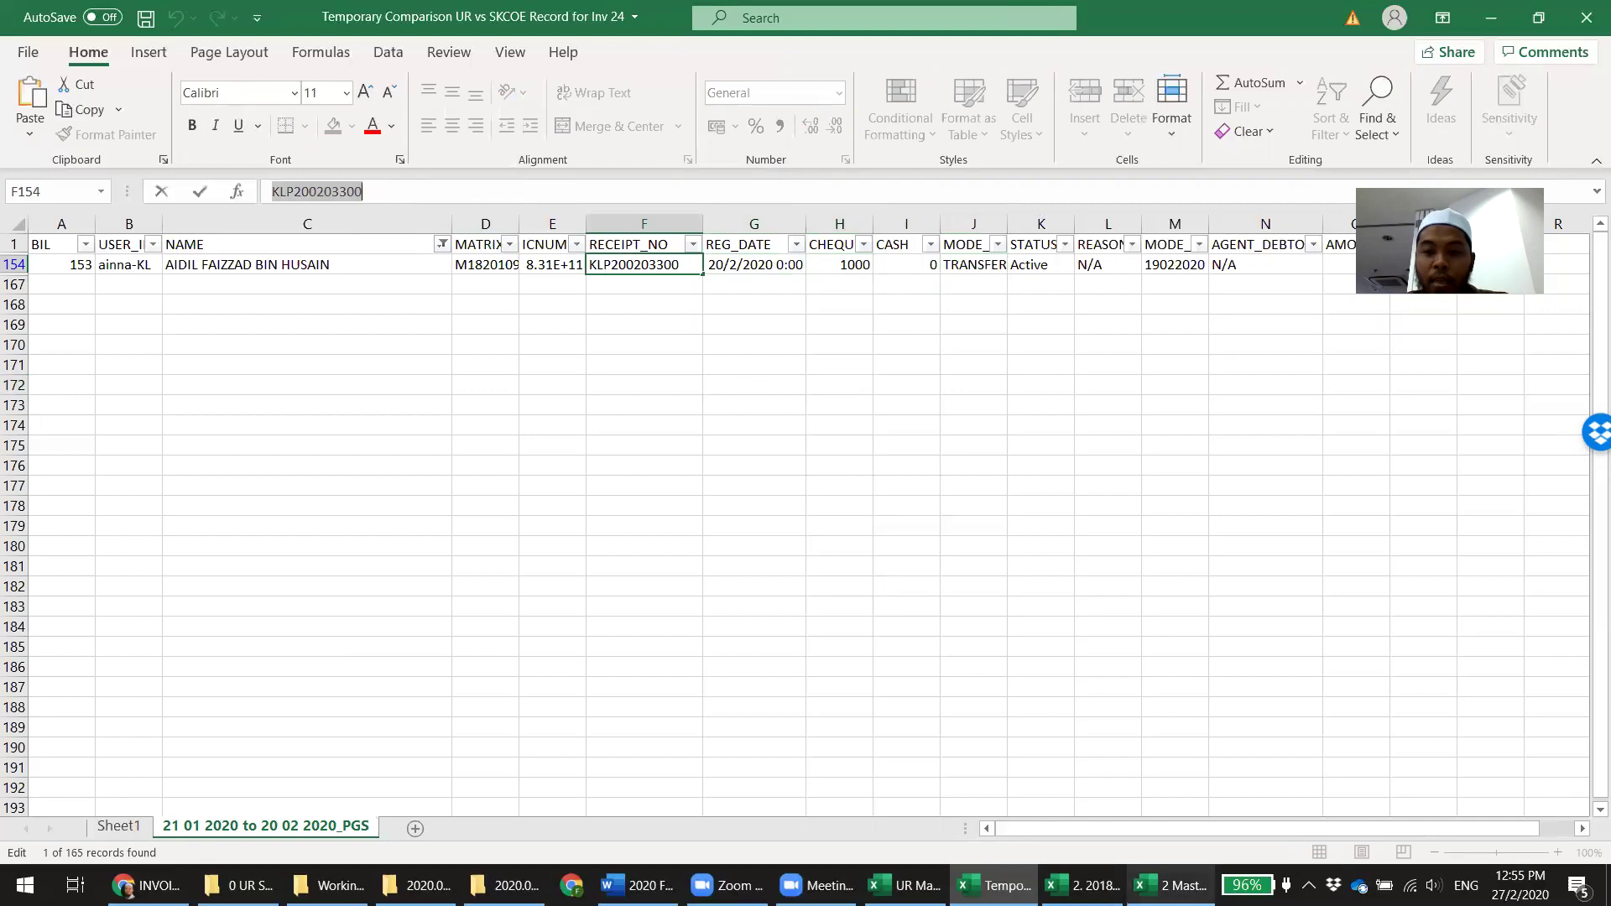
On F18.2, enter the receipt number in E255, '20 Feb 2020' in D255 and 1,000 in C255
key("alt+Tab")
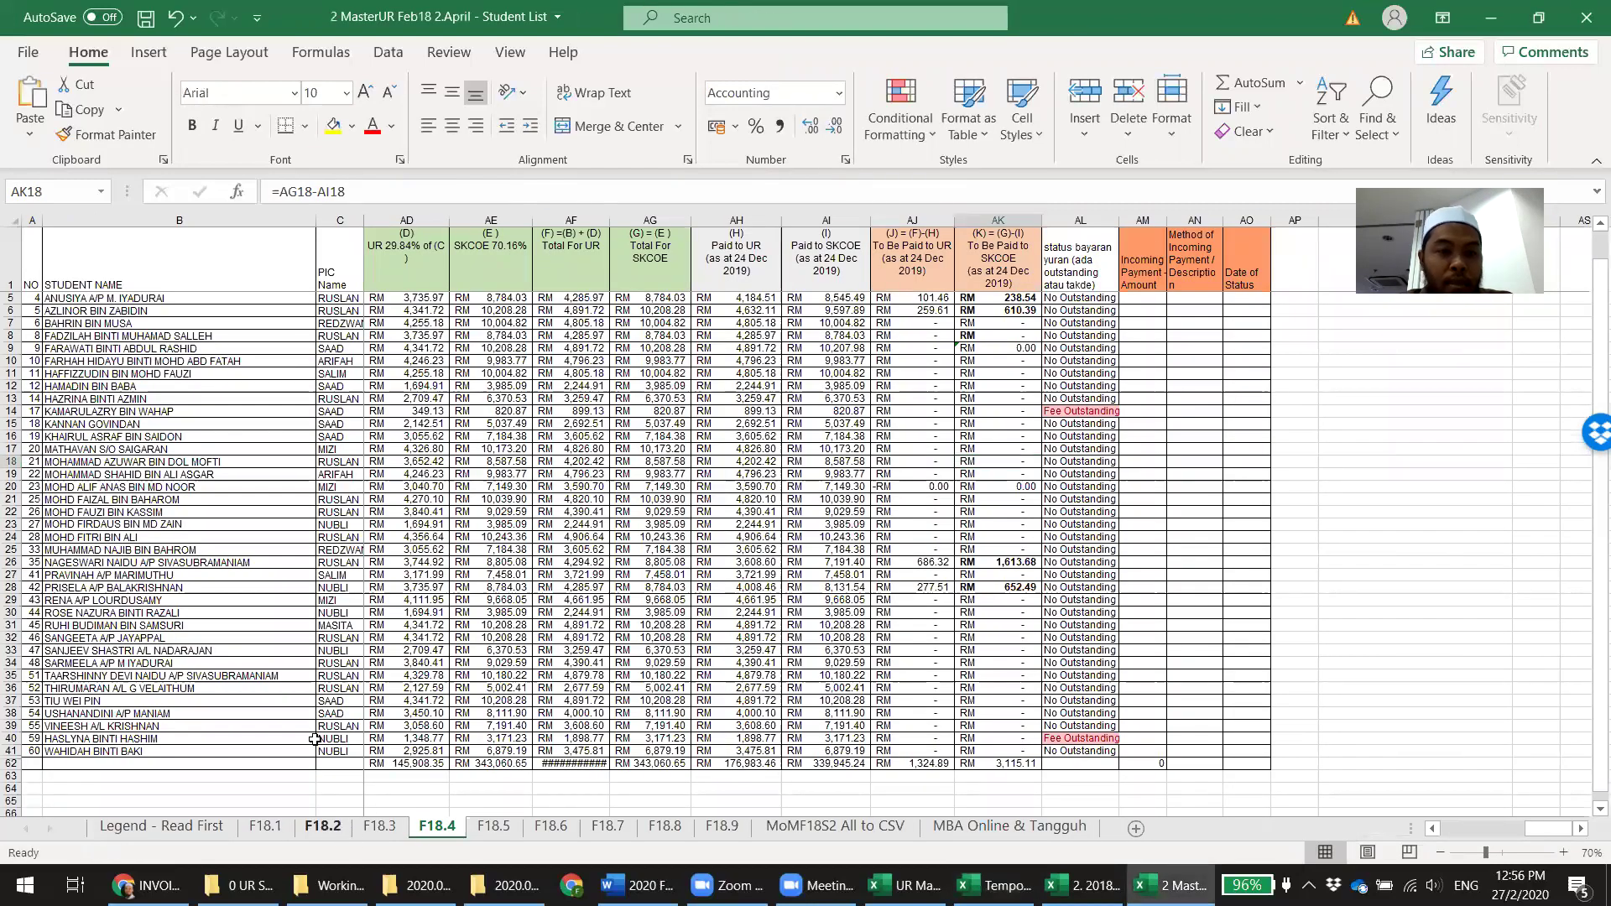
left_click(323, 827)
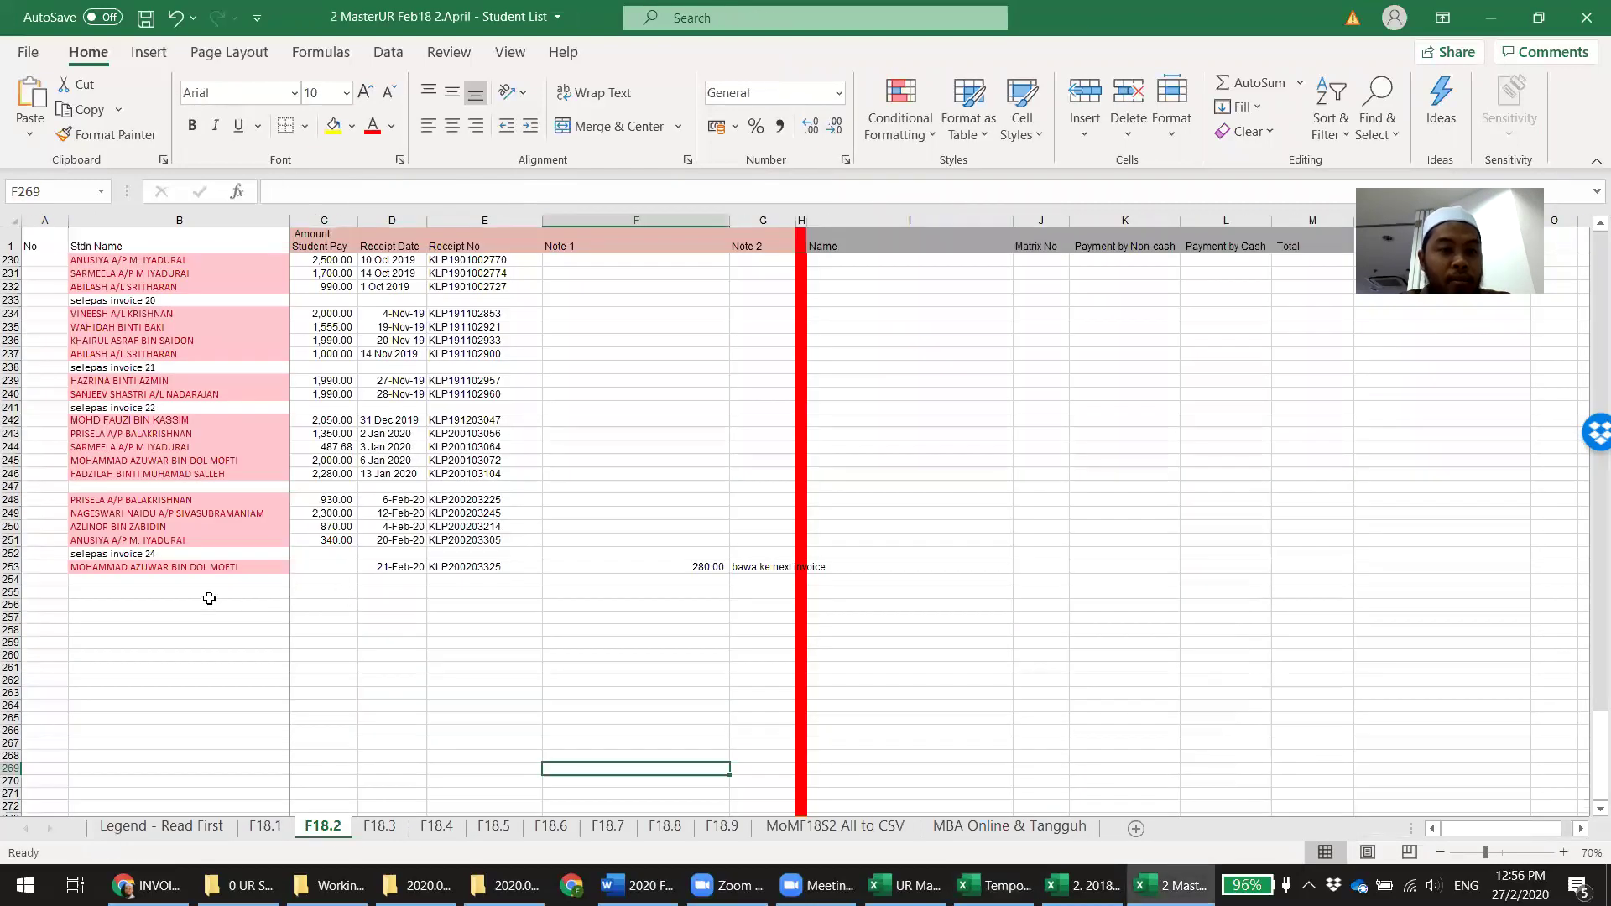
left_click(451, 595)
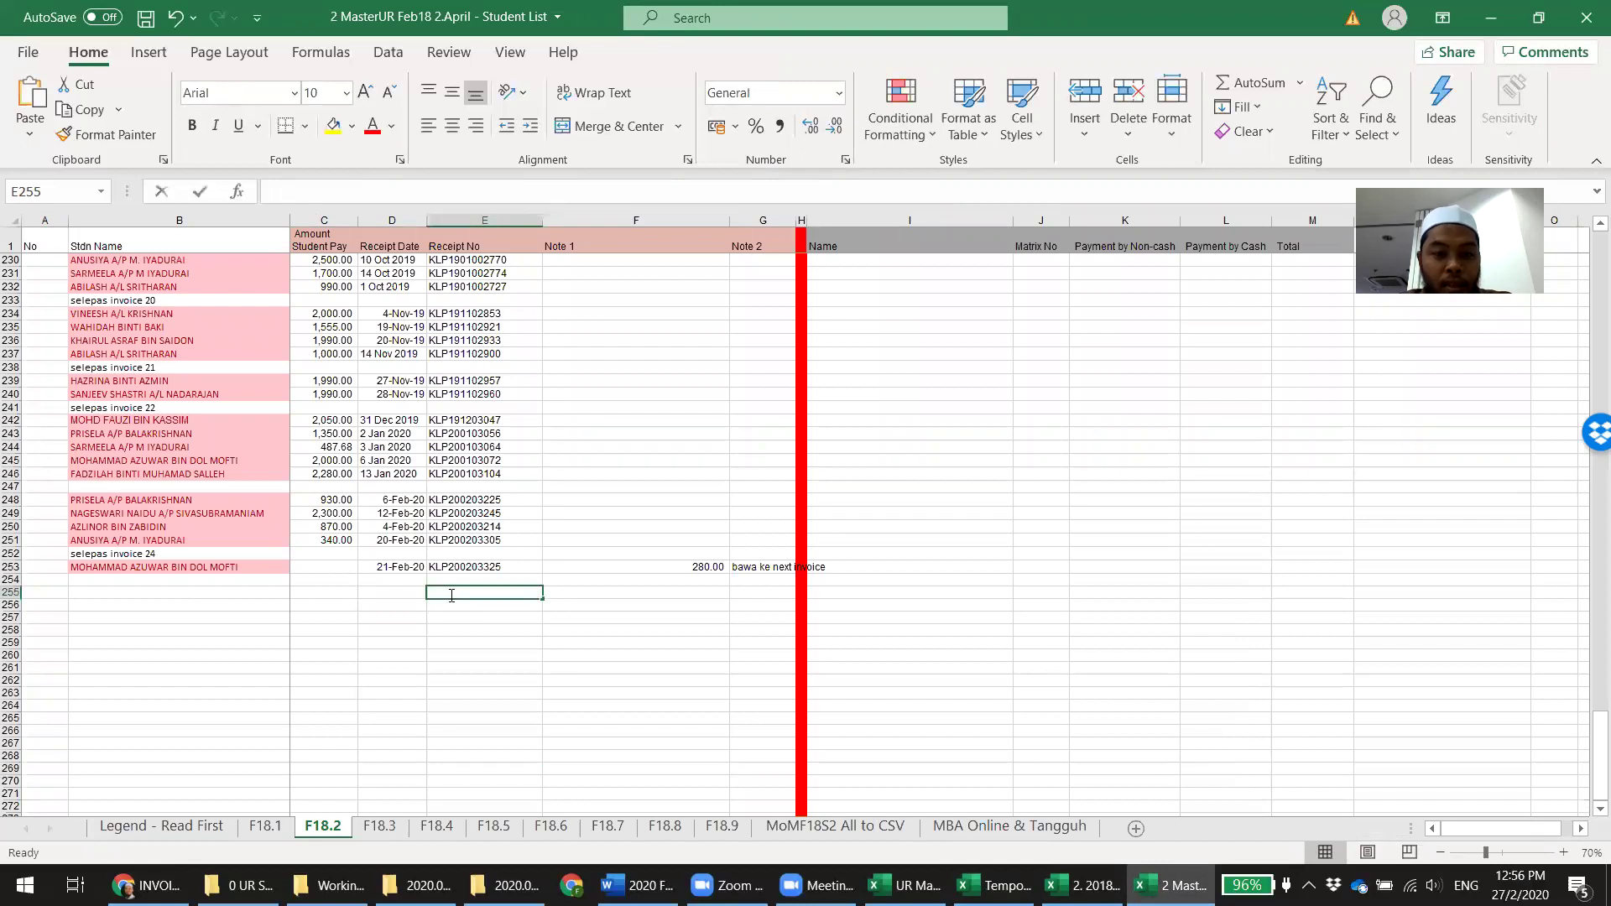
key("Left")
type("'20 Feb 2020")
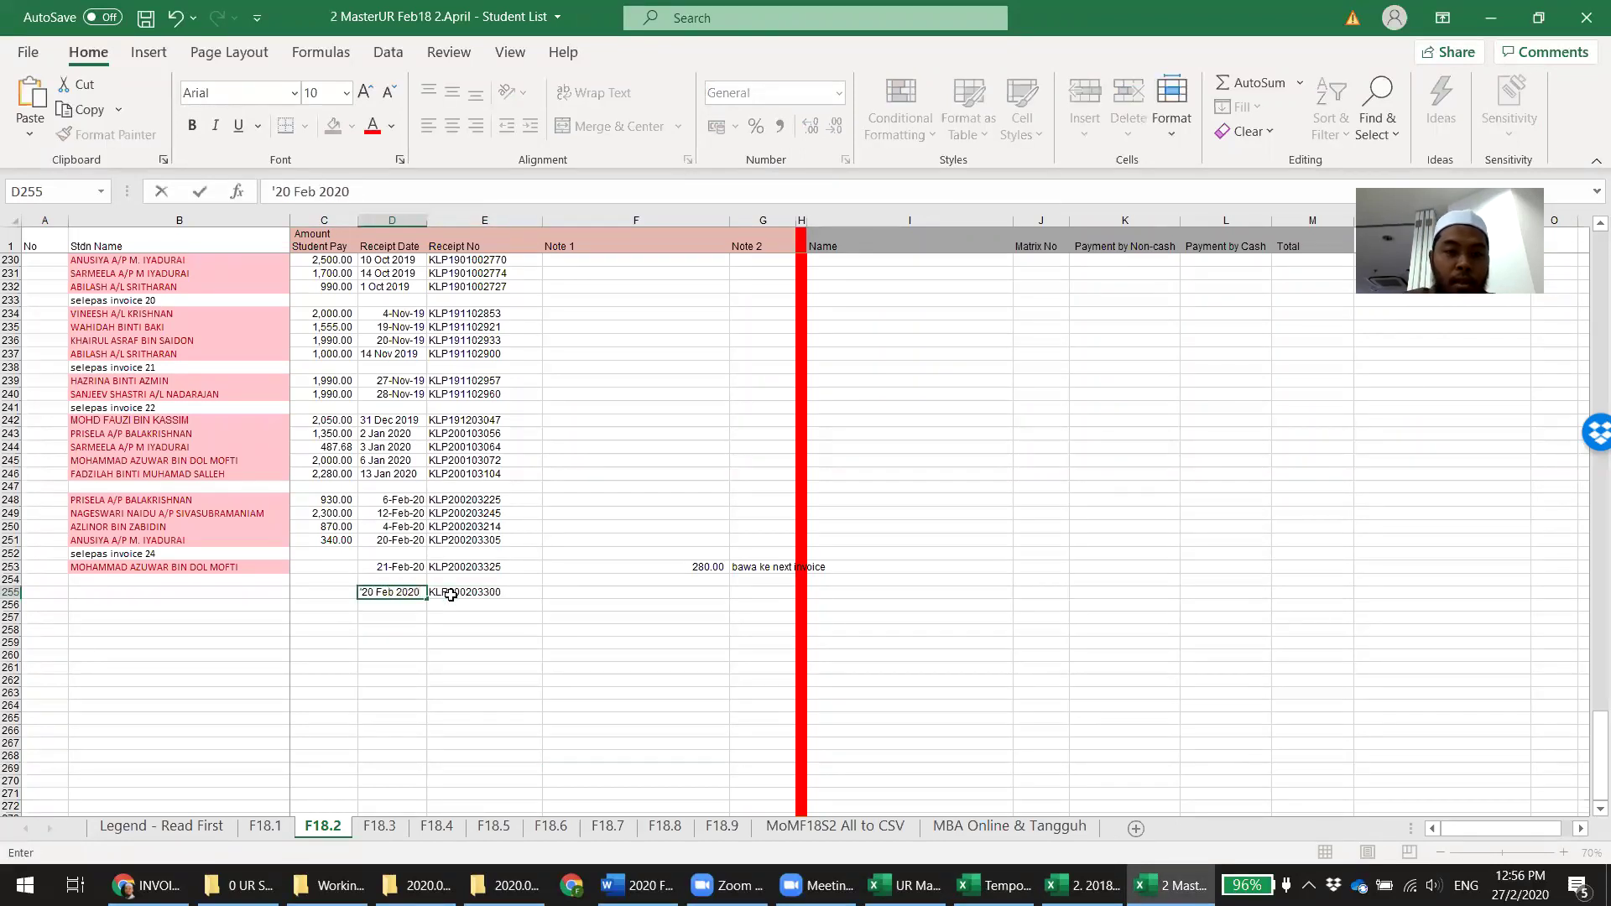
key("Left")
type("1,0")
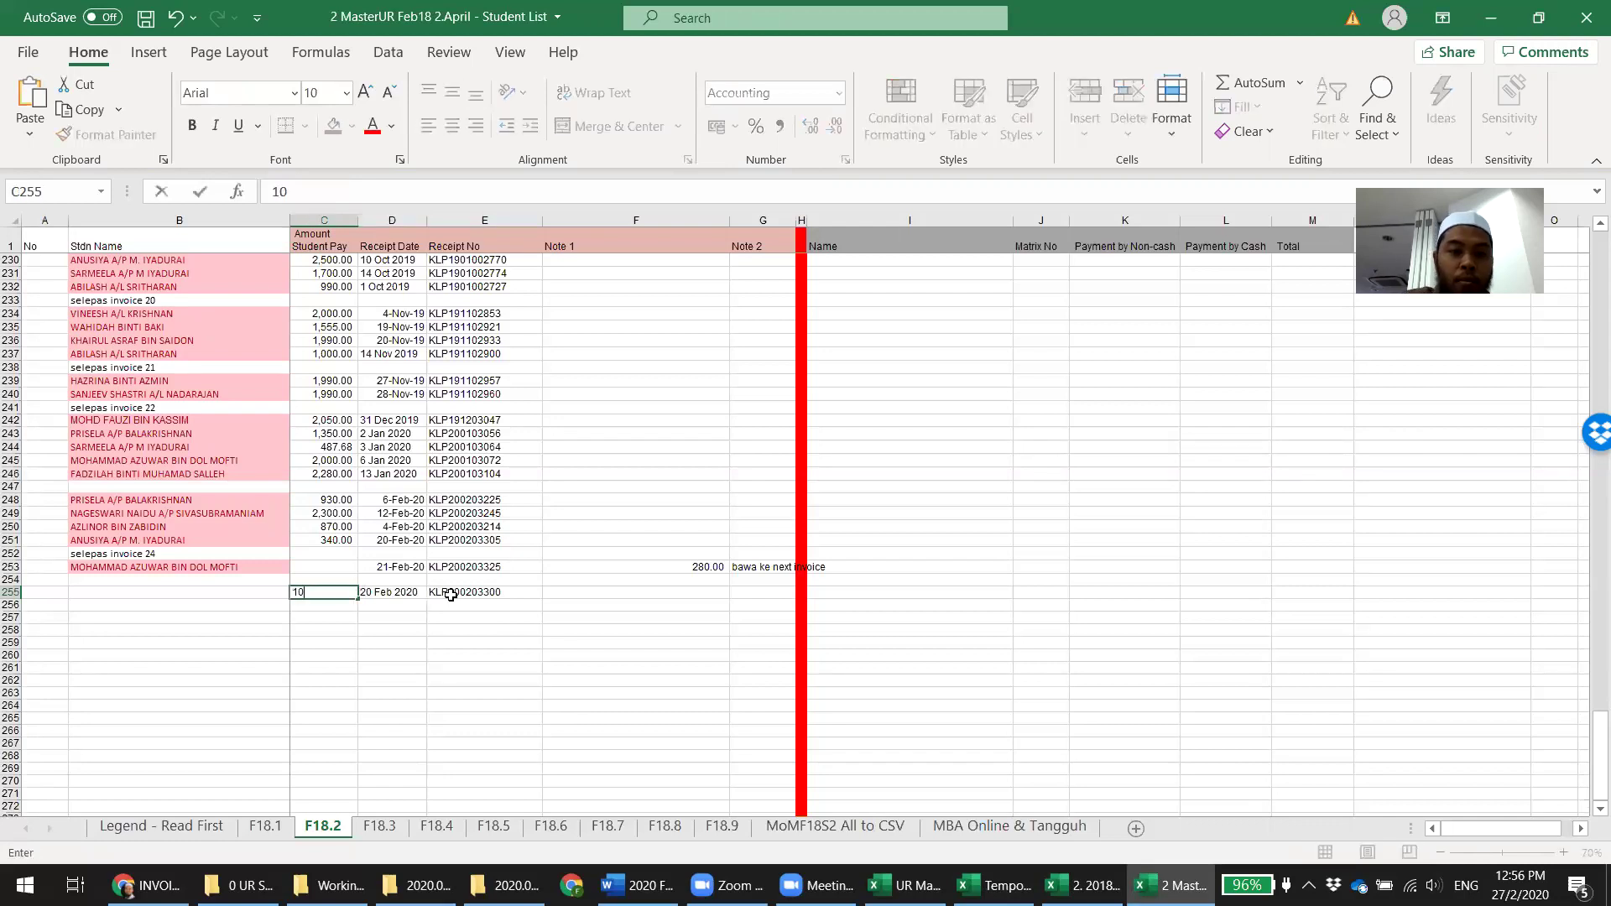
type("00")
Find the student's name in F18.2, copy it from B12 and paste it into B255
left_click(451, 594)
key("ctrl+f")
key("Return")
key("Escape")
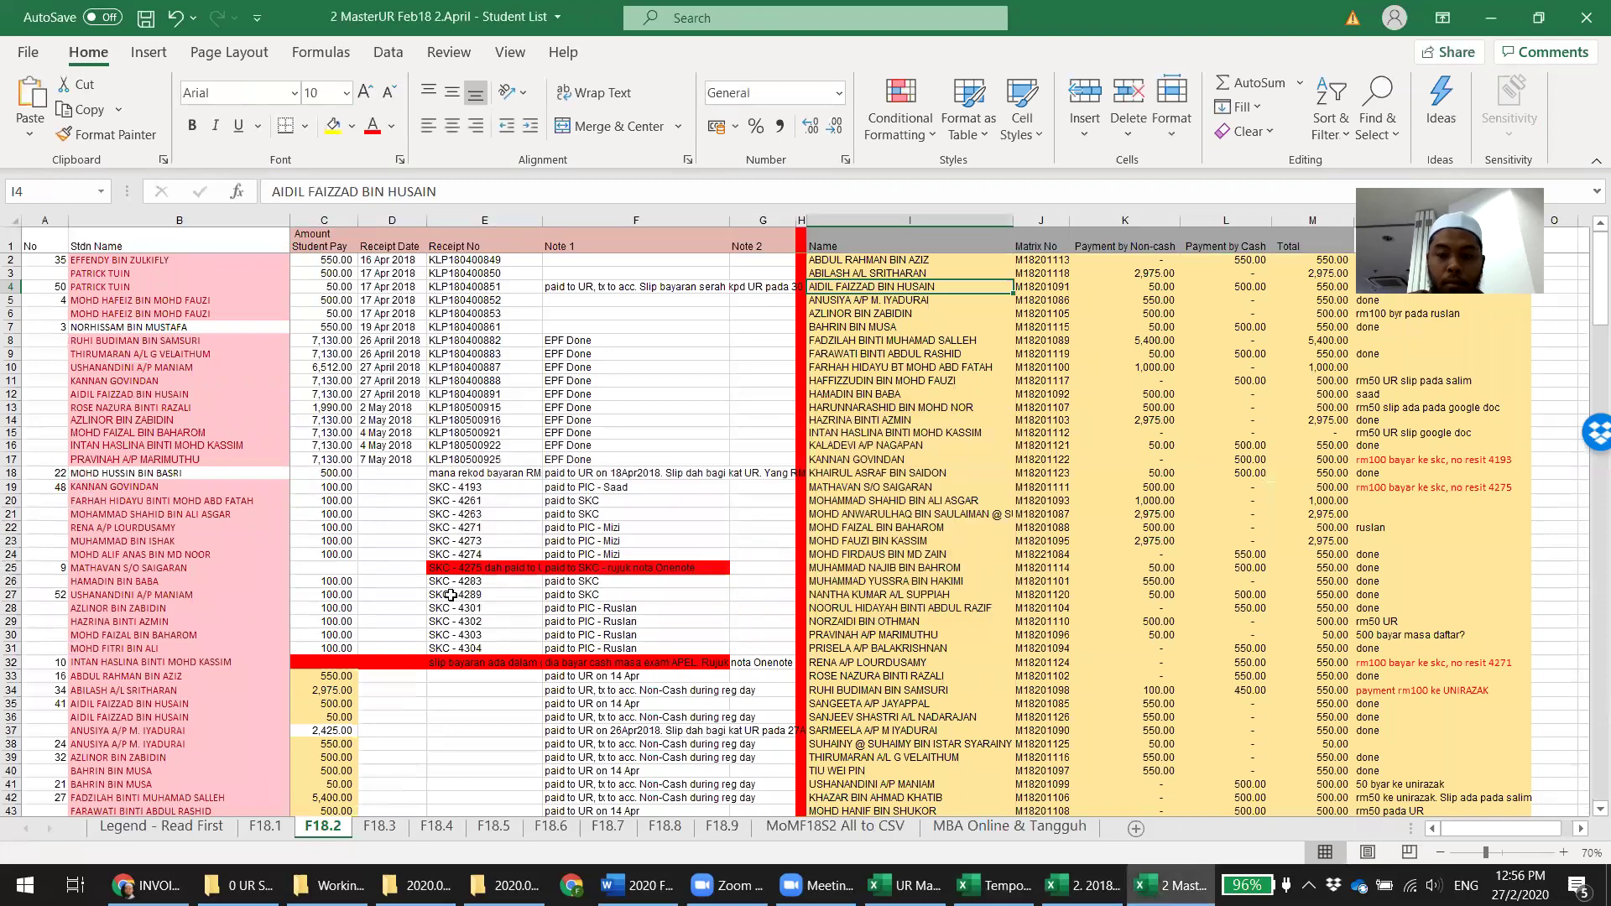
key("ctrl+f")
key("Return")
key("Escape")
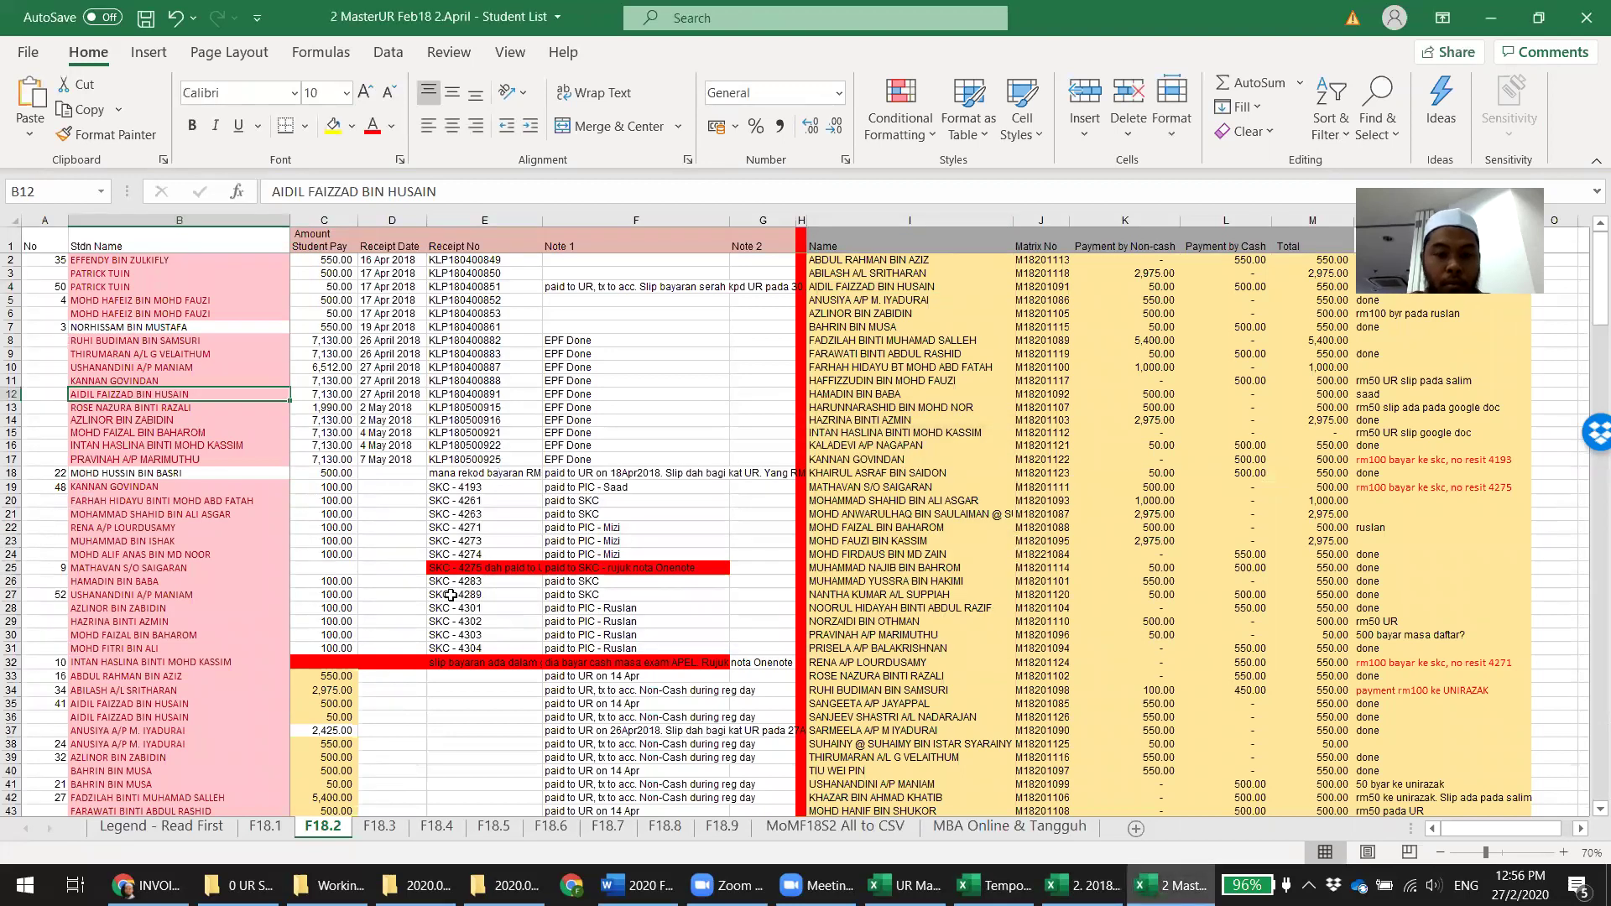
key("ctrl+c")
scroll(392, 632, "down", 20)
scroll(392, 632, "down", 20)
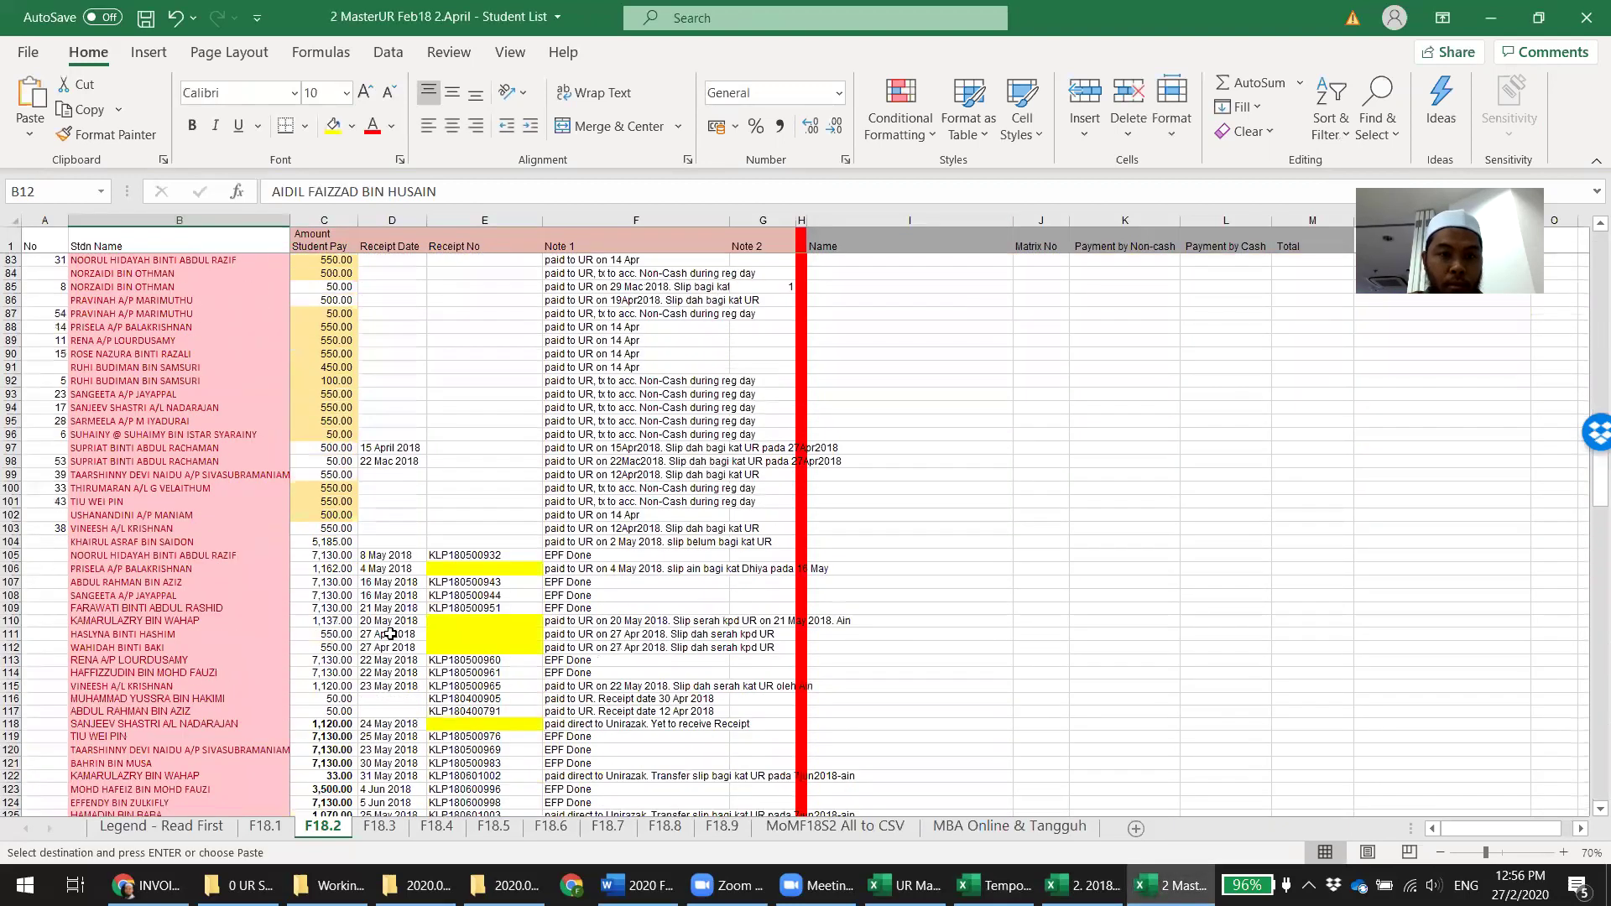
scroll(391, 634, "down", 20)
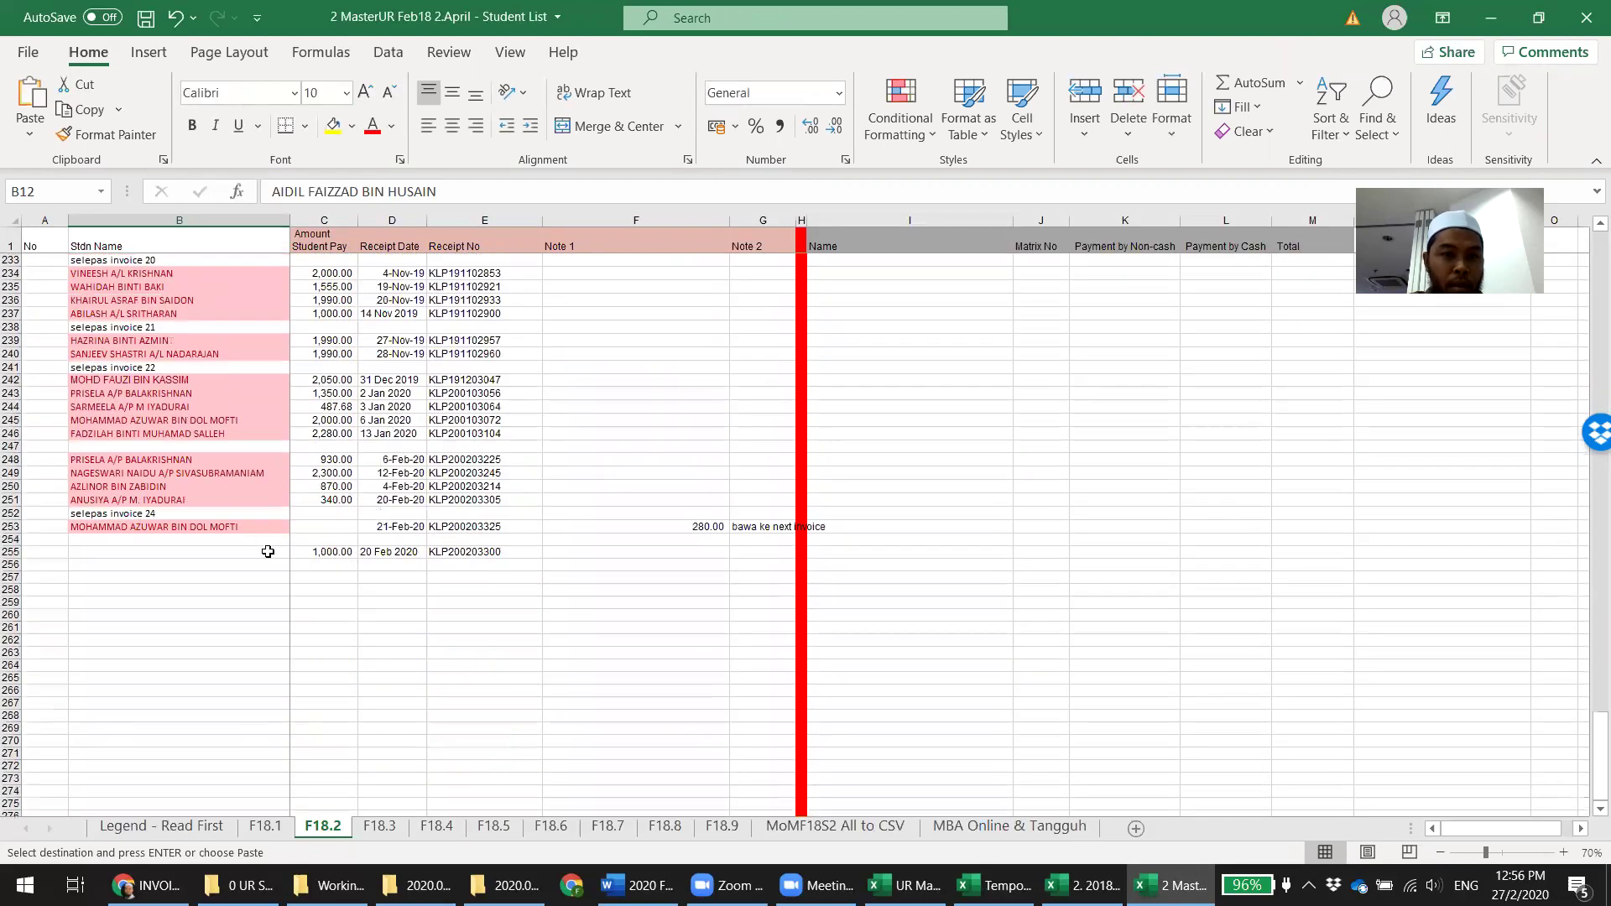
left_click(265, 552)
key("ctrl+v")
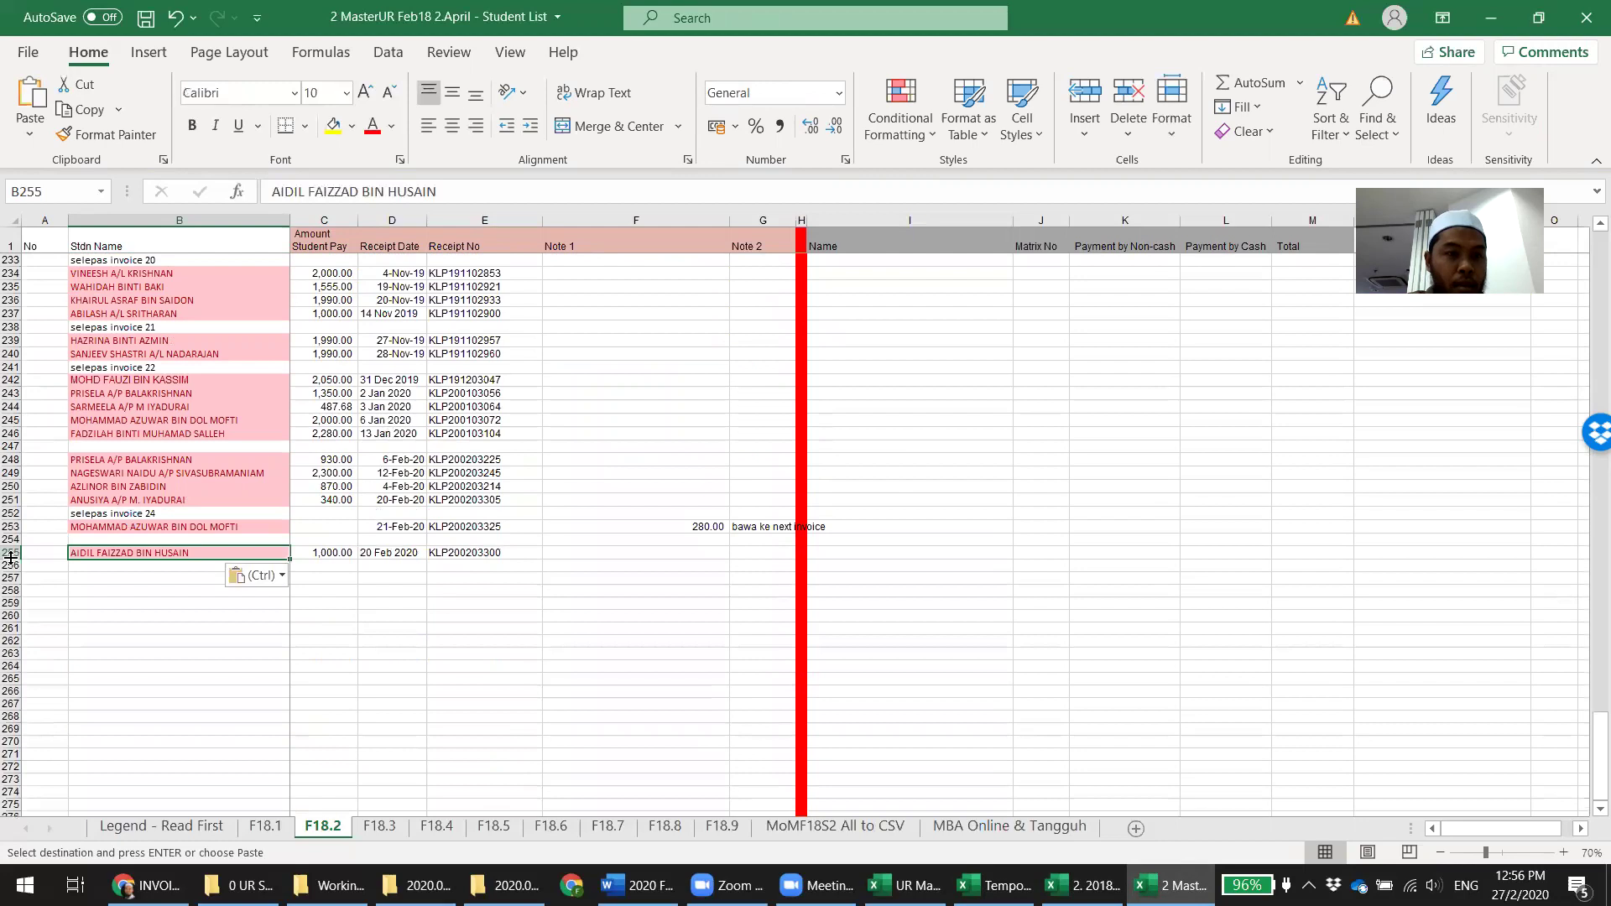
Move row 255 up to row 252, above the selepas invoice 24 line, then show F18.4
left_click(12, 552)
key("ctrl+x")
left_click(12, 526)
right_click(17, 509)
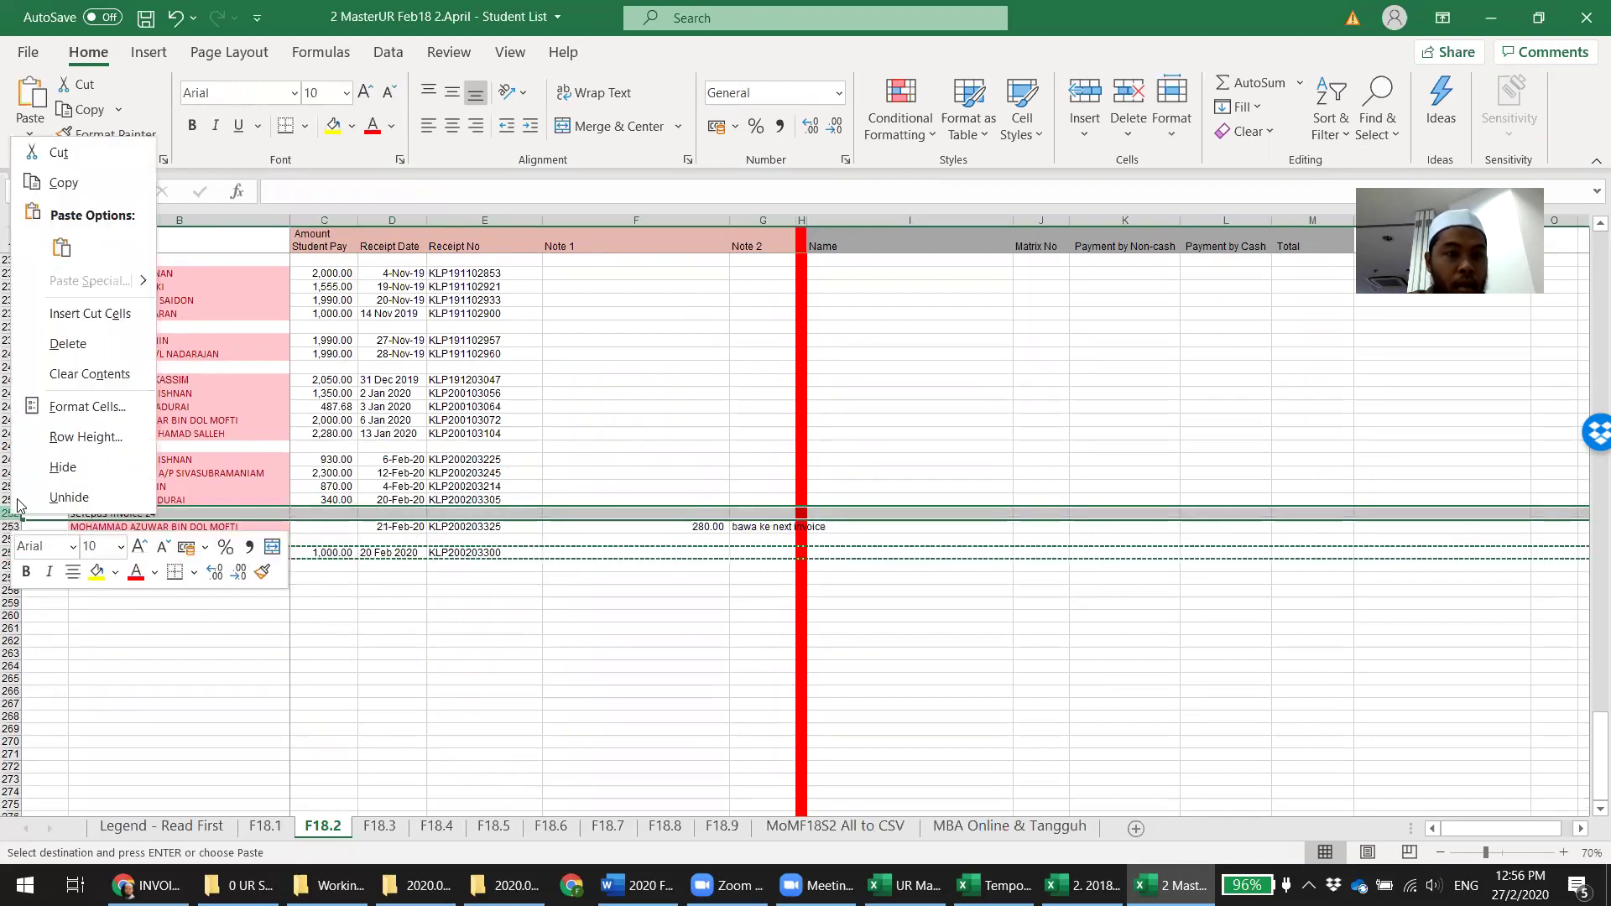
left_click(92, 313)
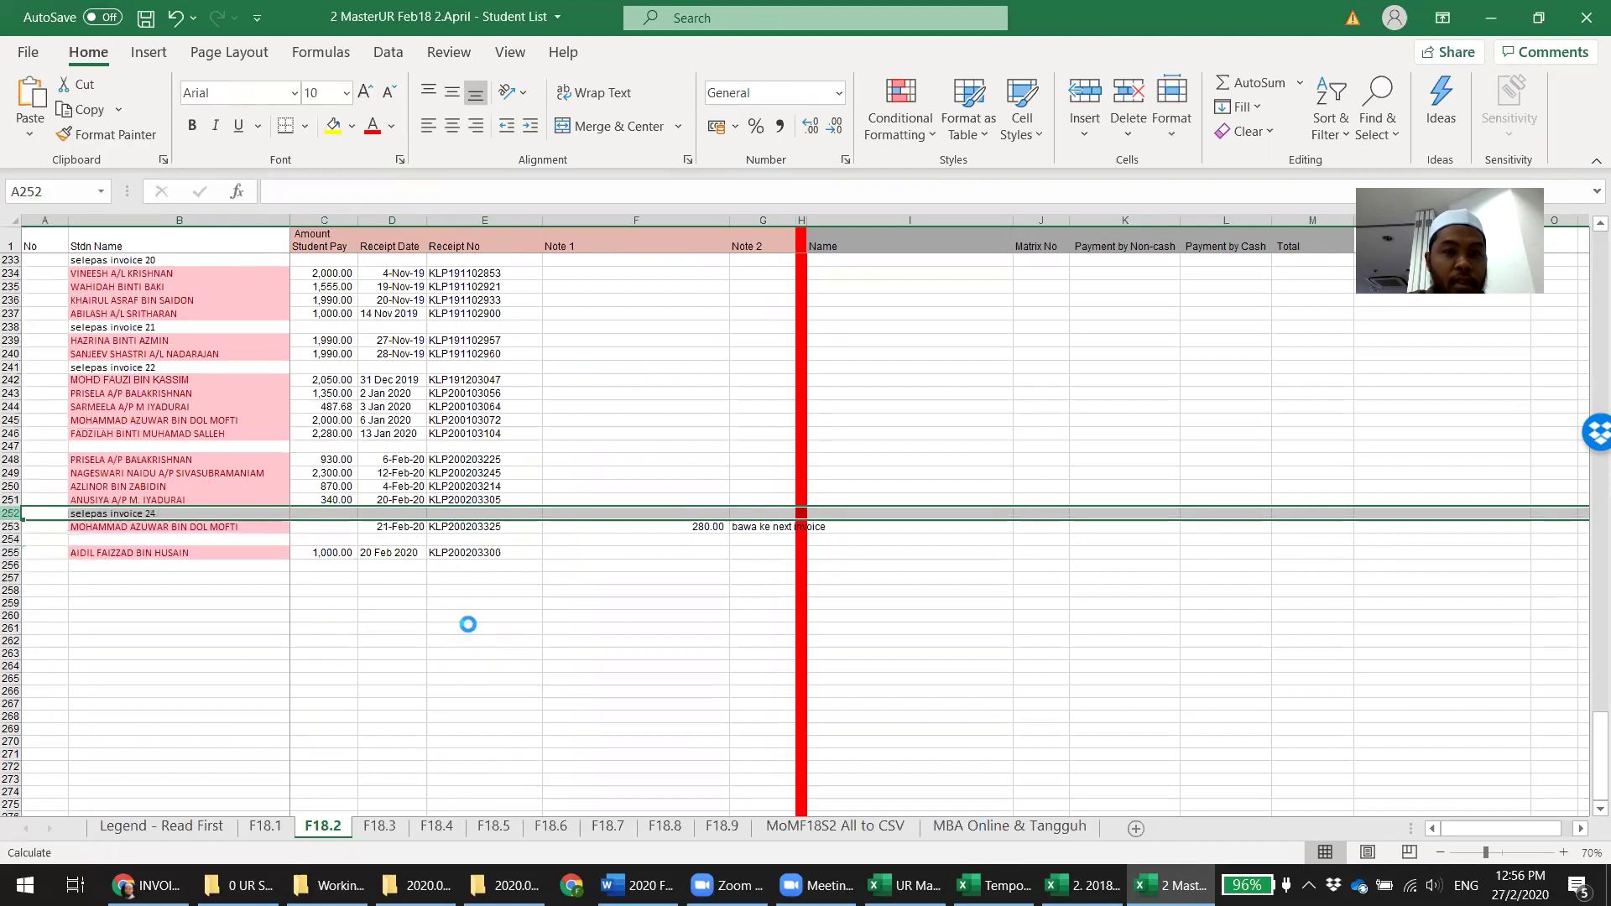
left_click(469, 627)
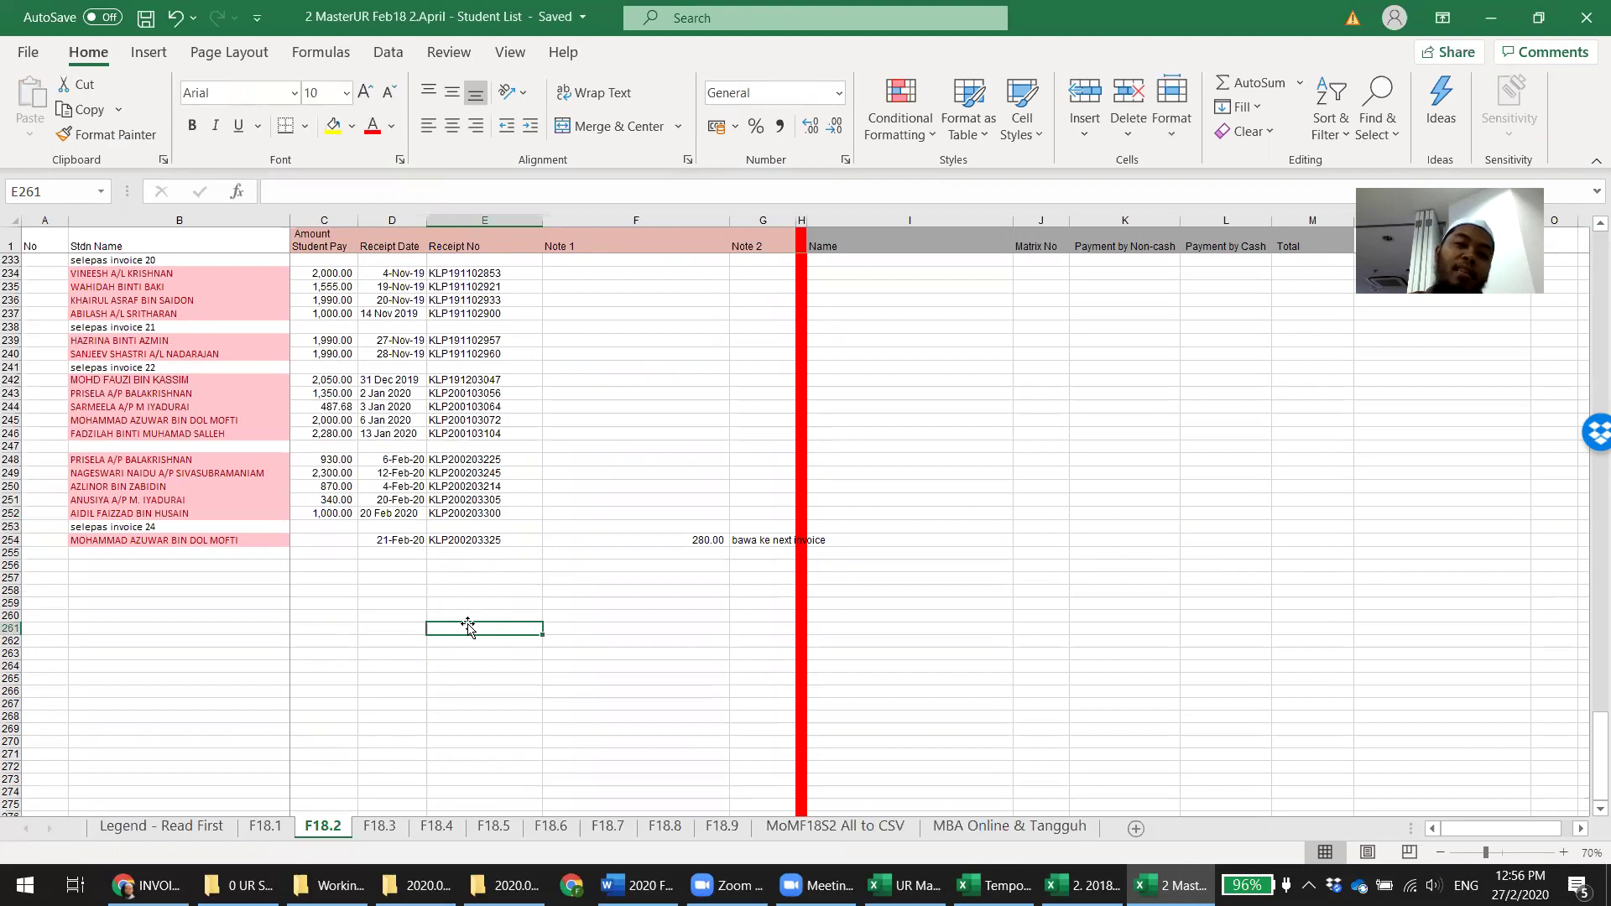
left_click(436, 827)
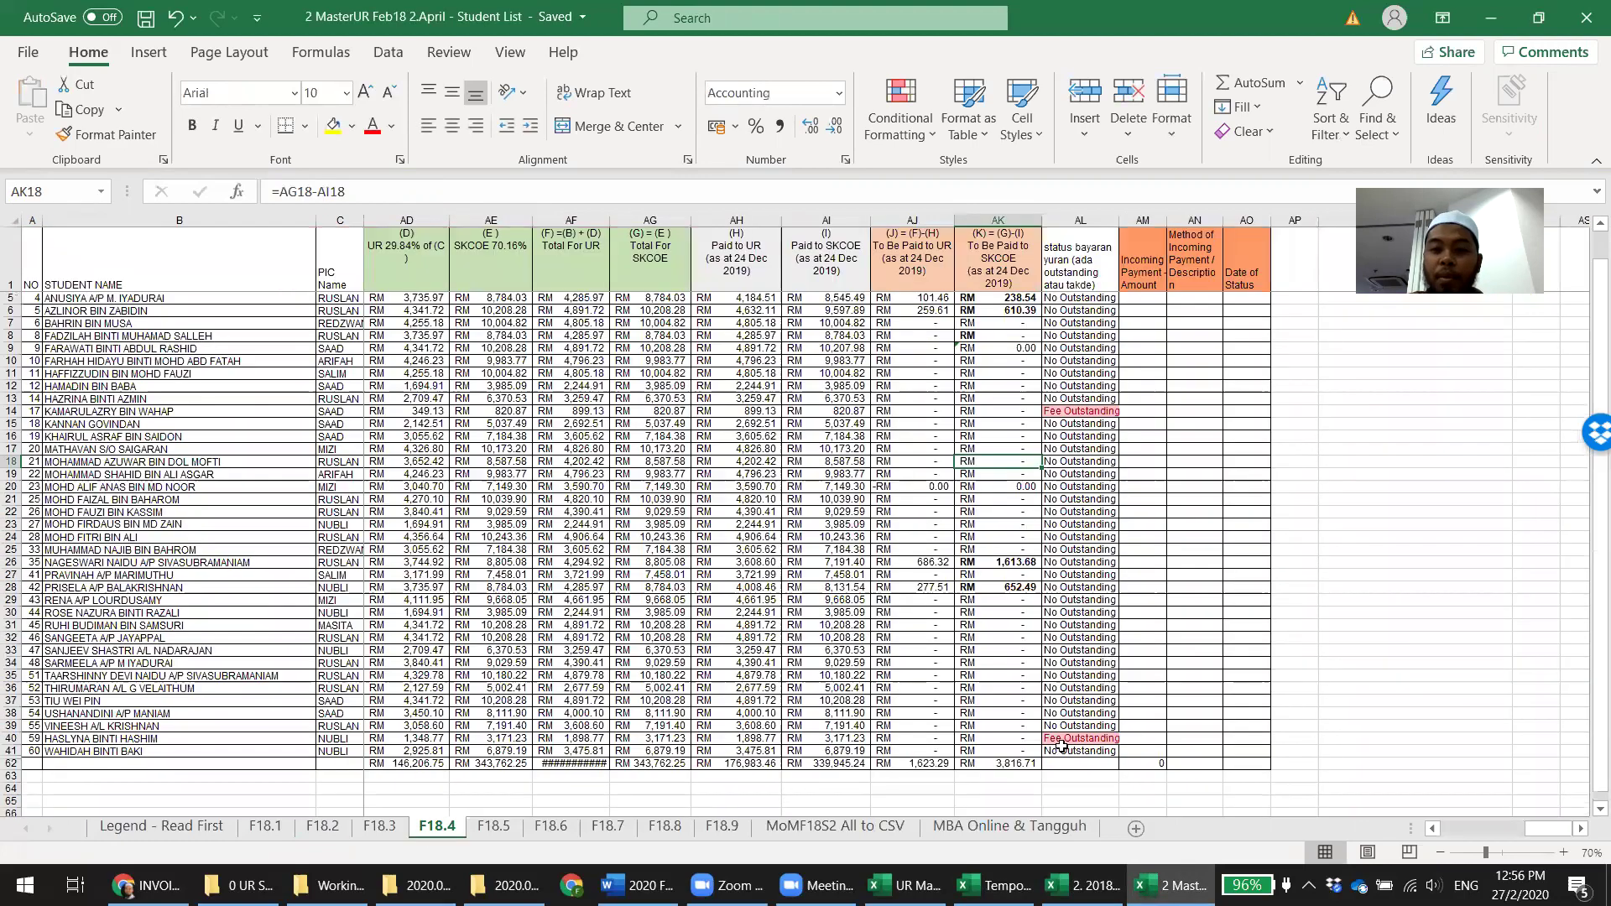
Correct the comparison sheet's April 2018 SKCOE amount in C3 to 3,816.71, matching F18.4's column AK total
left_click(1017, 763)
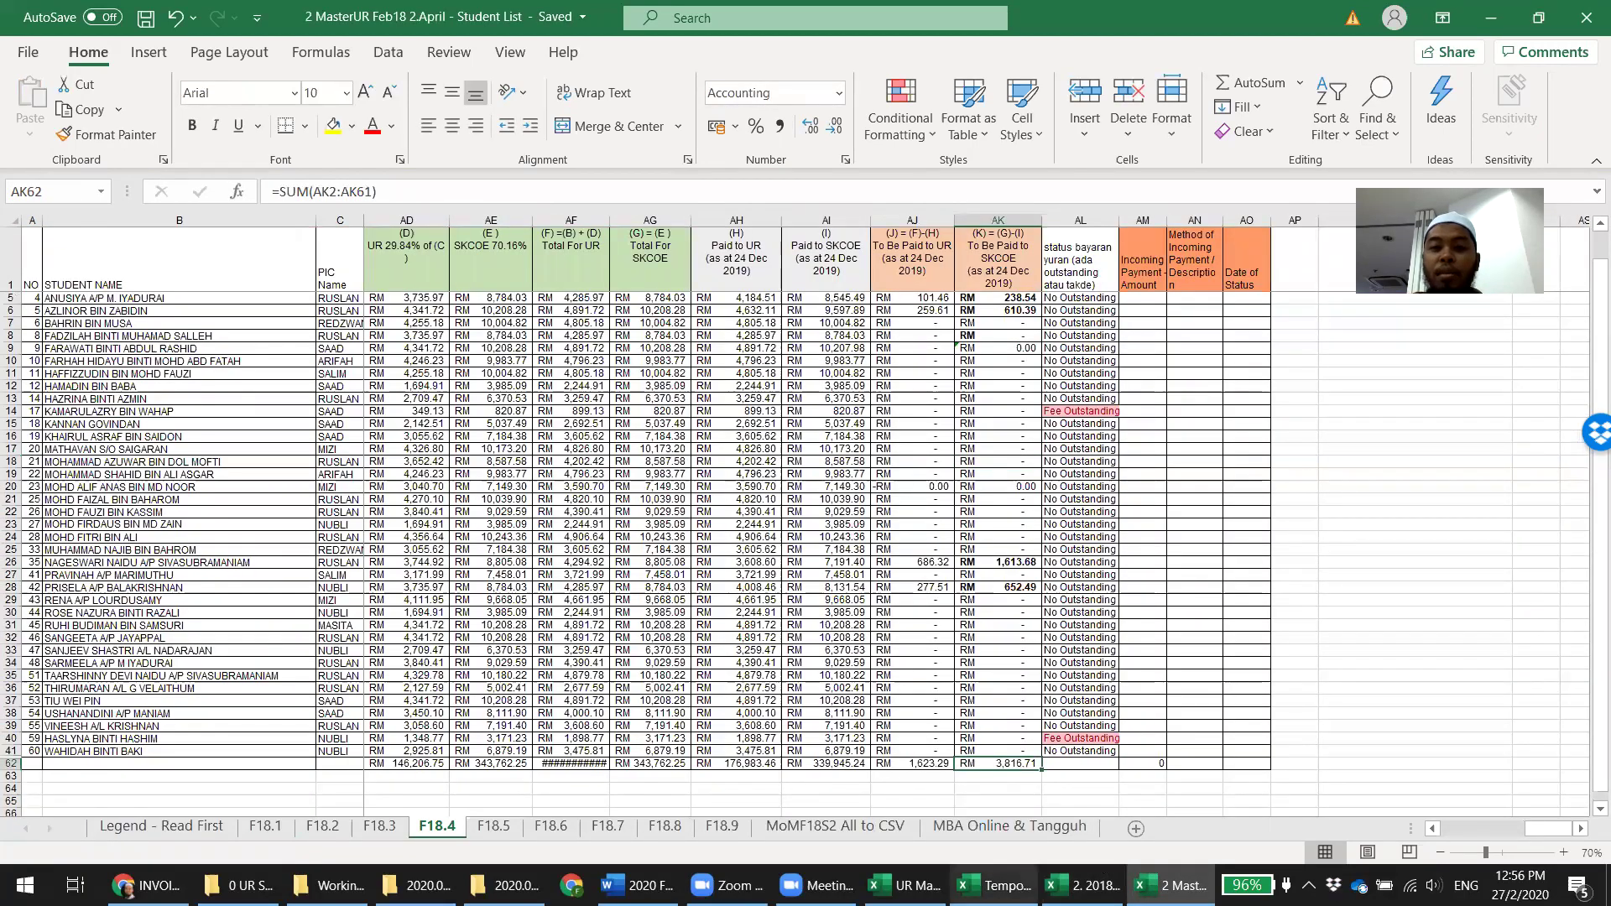
key("alt+Tab")
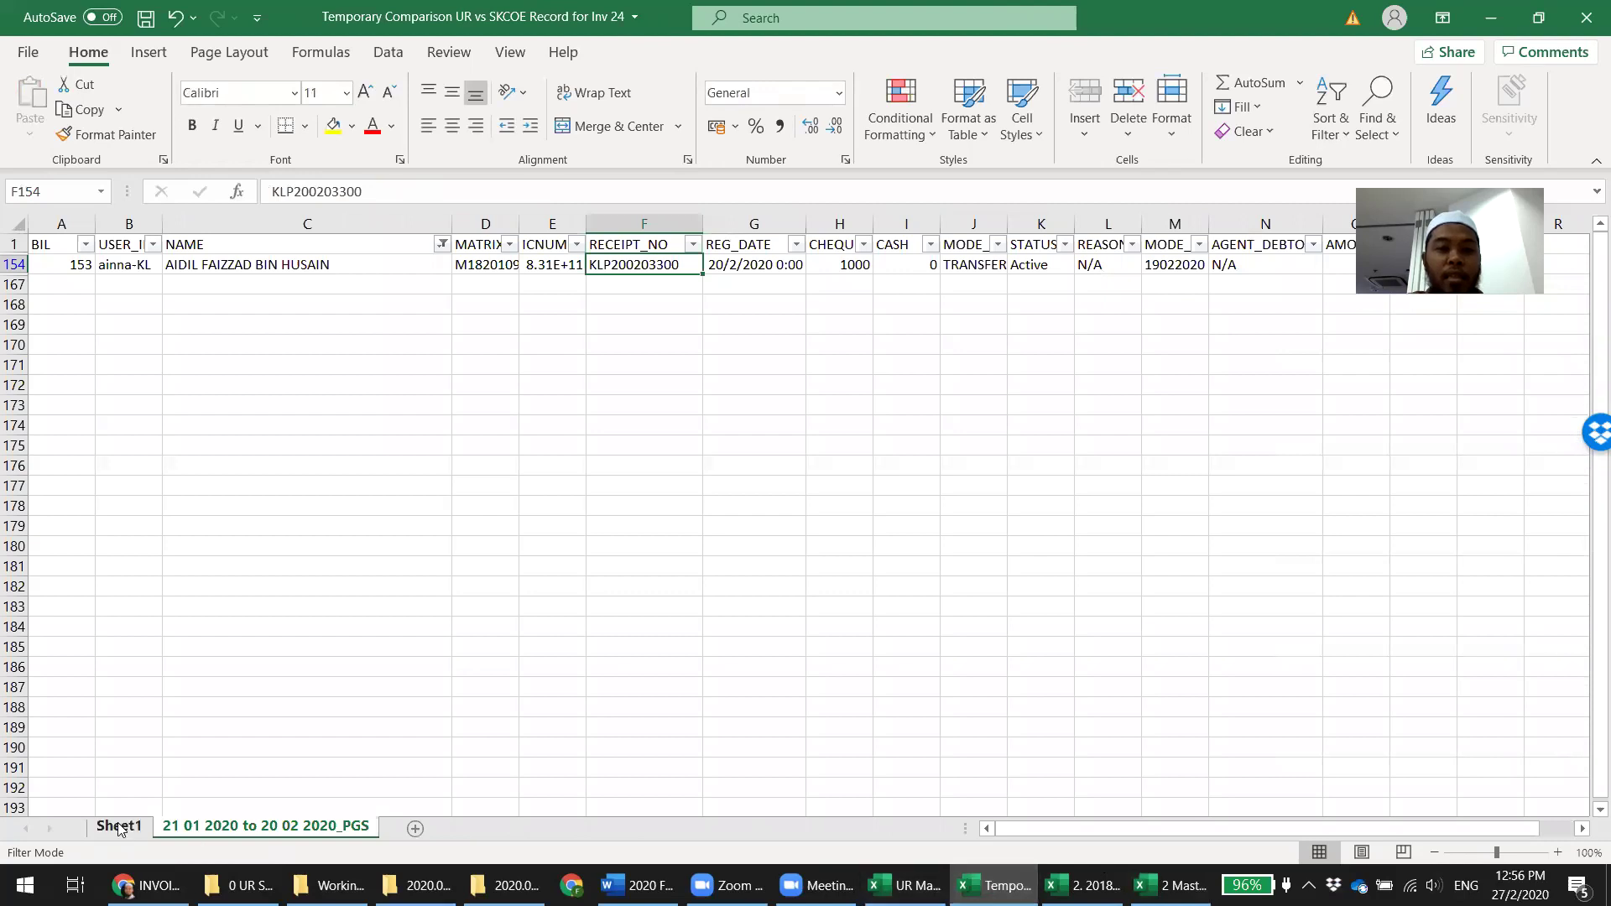
left_click(118, 827)
left_click(373, 293)
type("3,816.71")
key("Return")
key("Right")
key("Up")
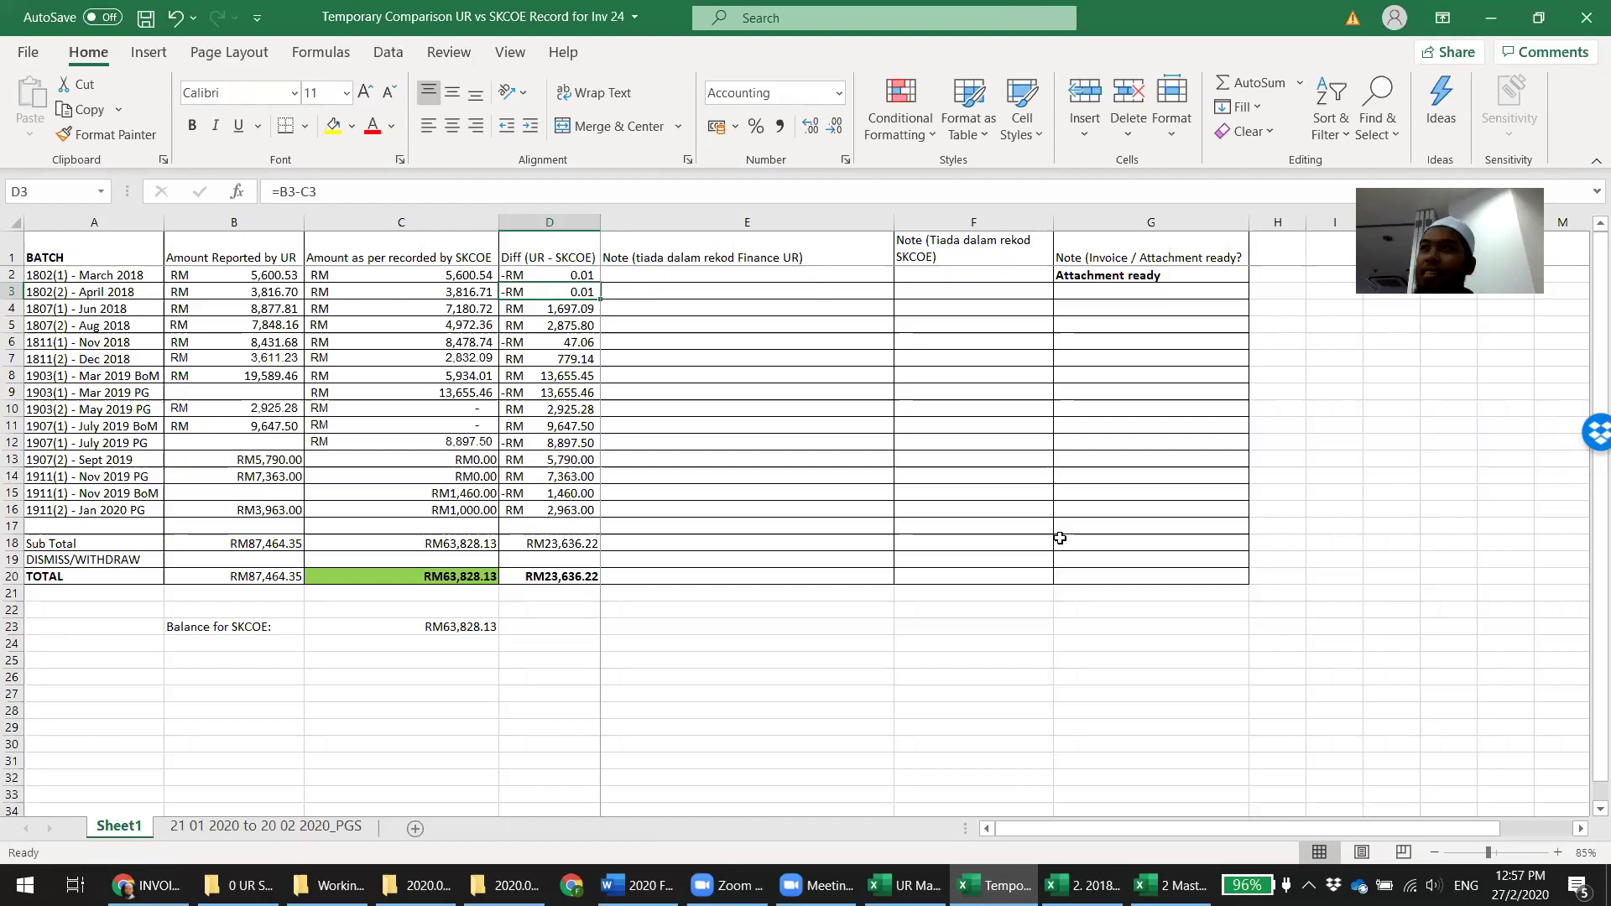
left_click(1083, 885)
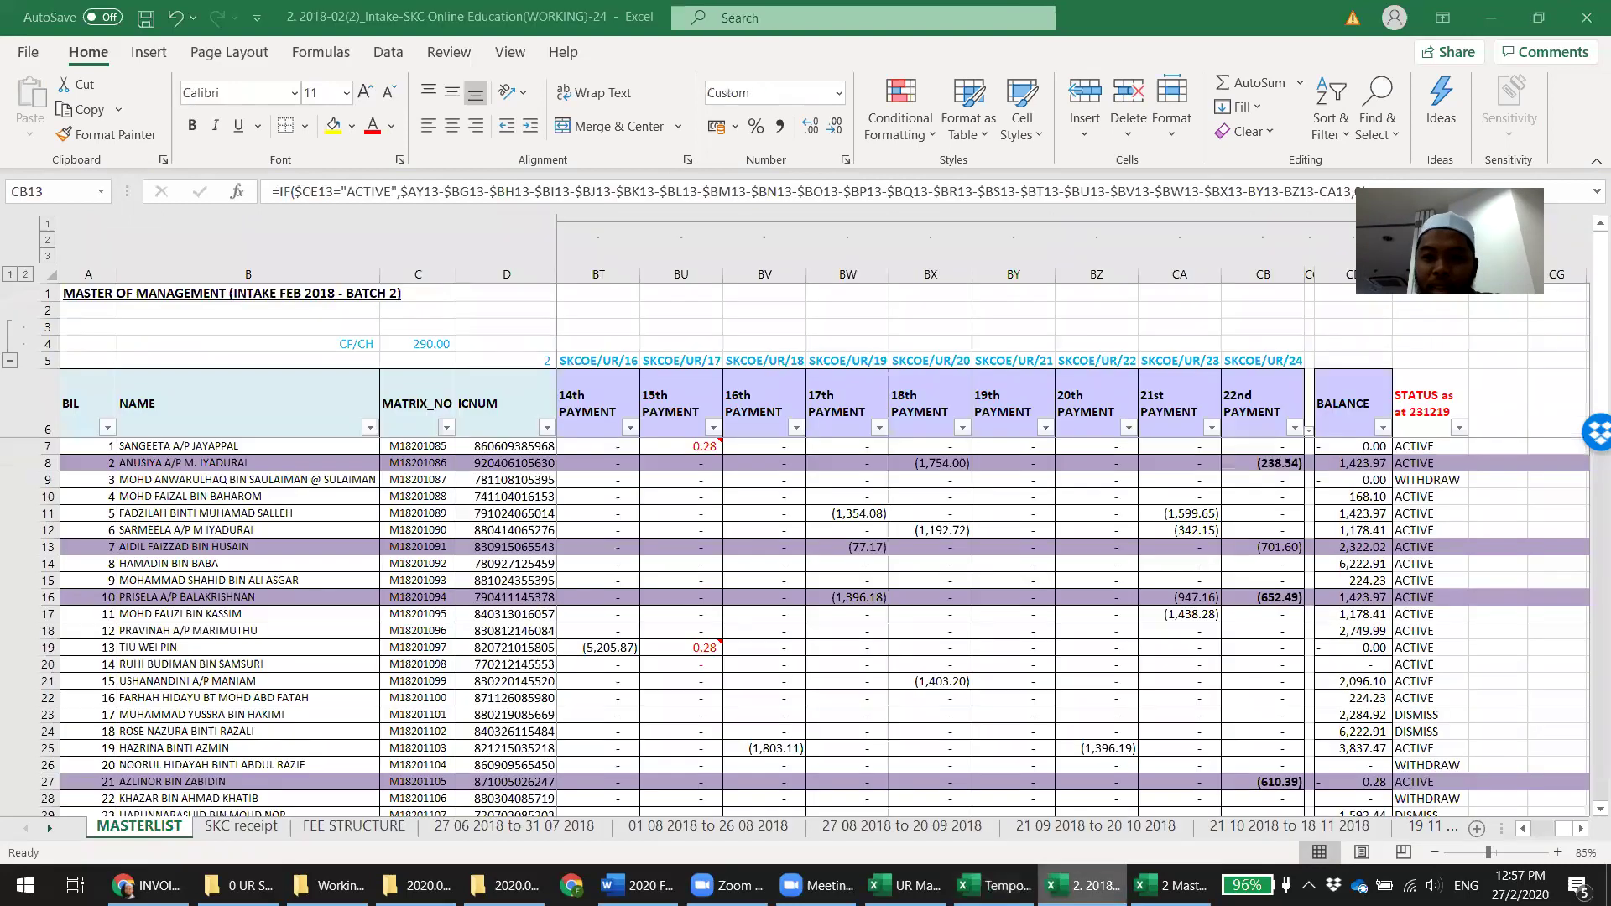
left_click(1171, 885)
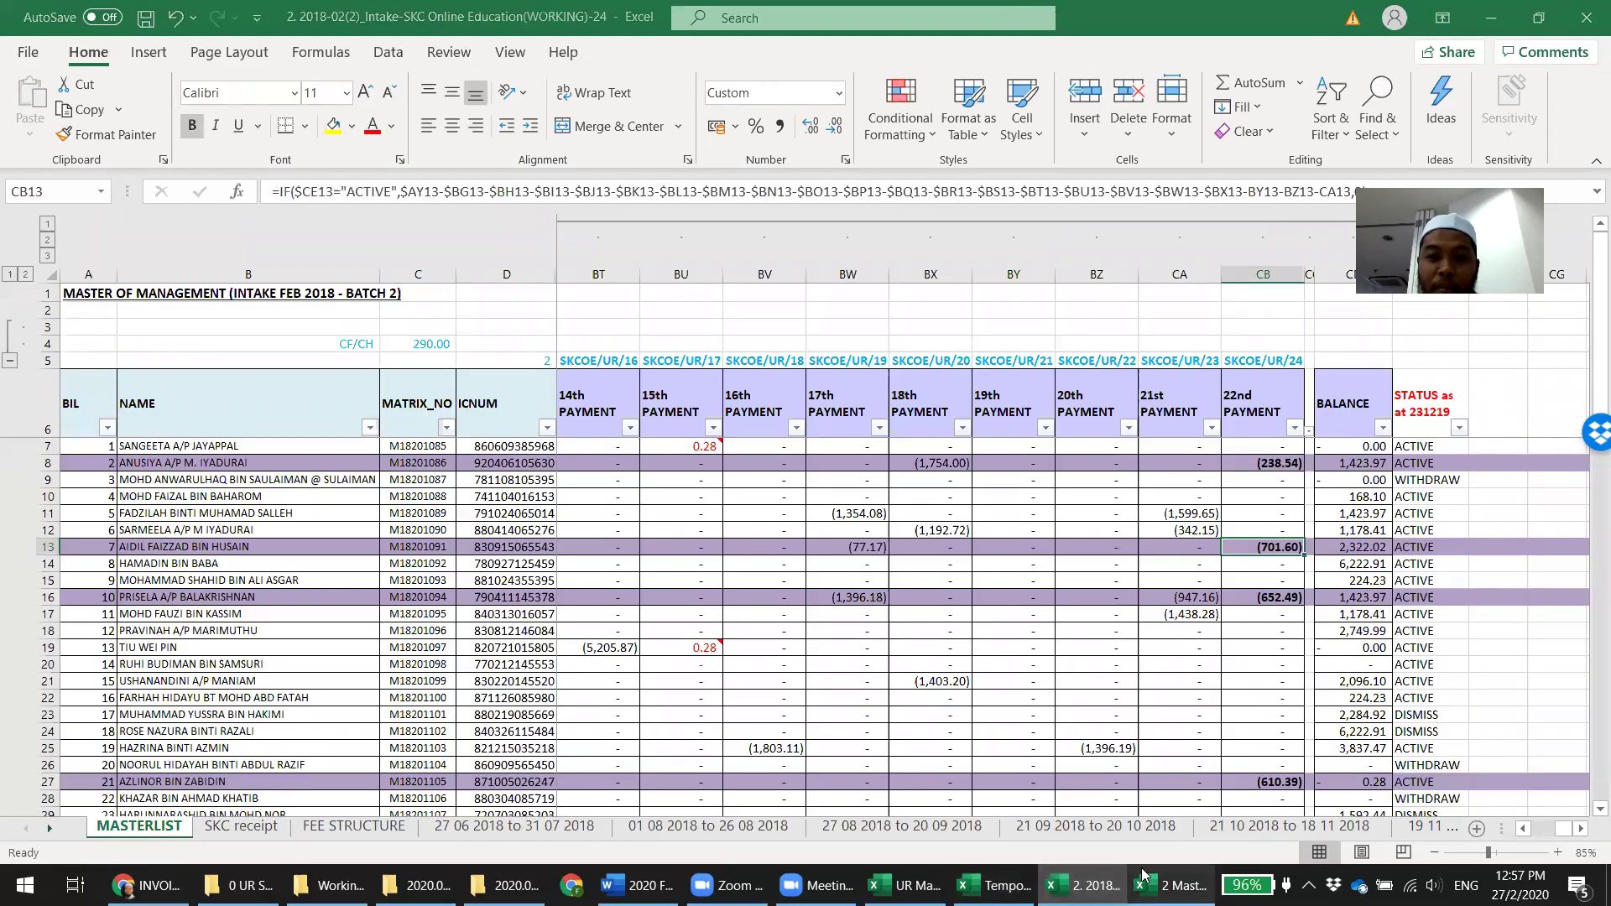
scroll(998, 570, "up", 1)
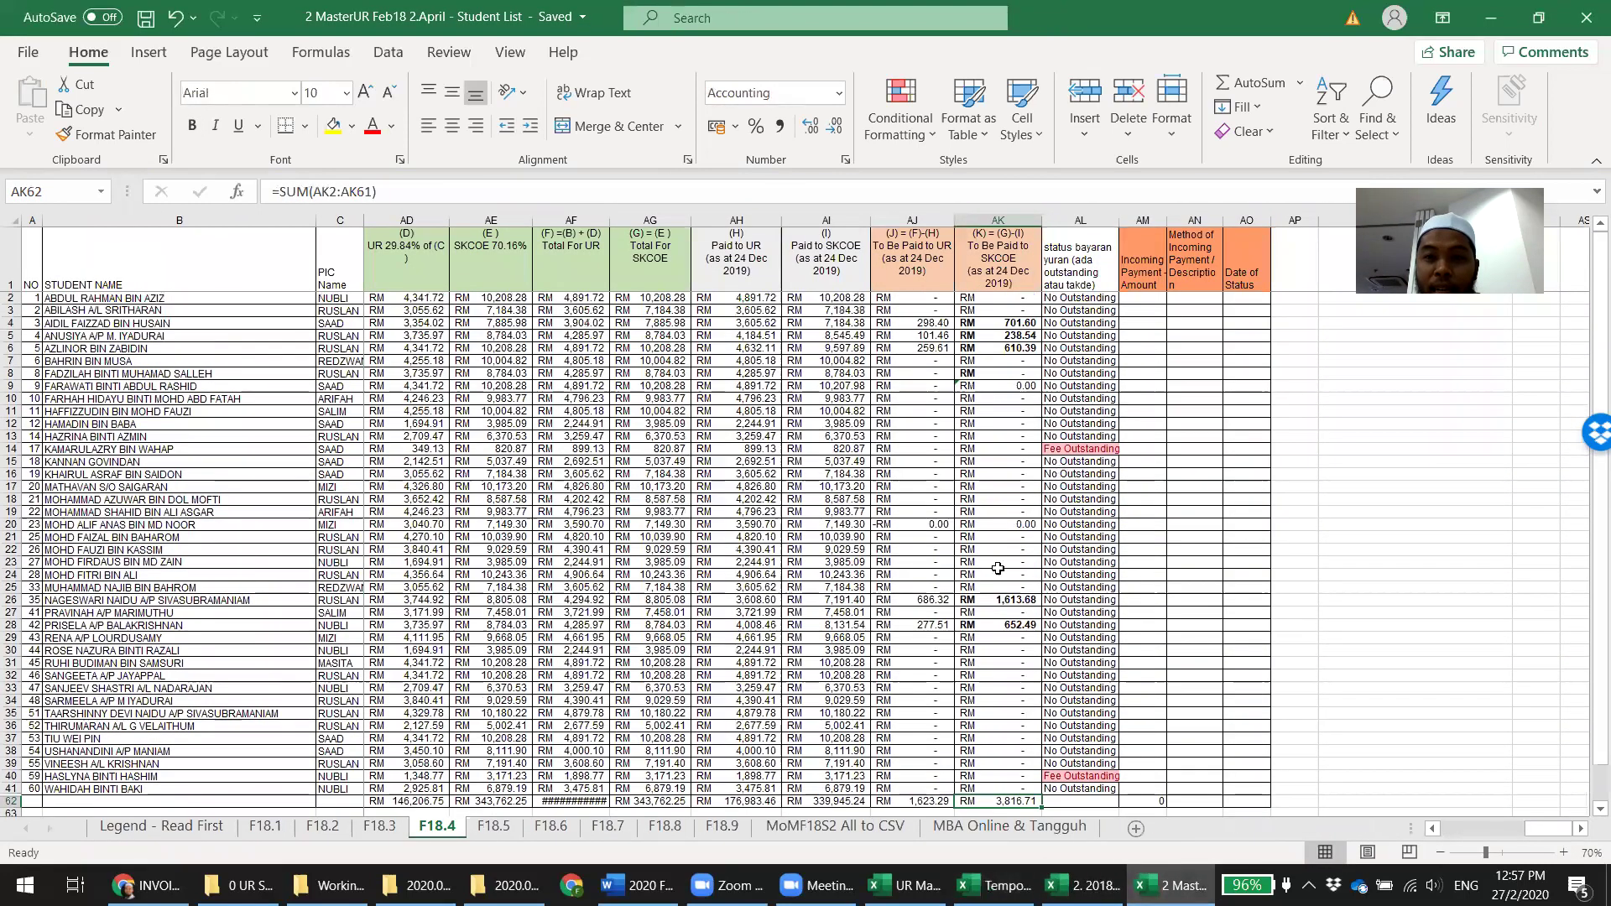
Change the AH1 header date from 24 Dec 2019 to 27 Feb 2020
double_click(749, 258)
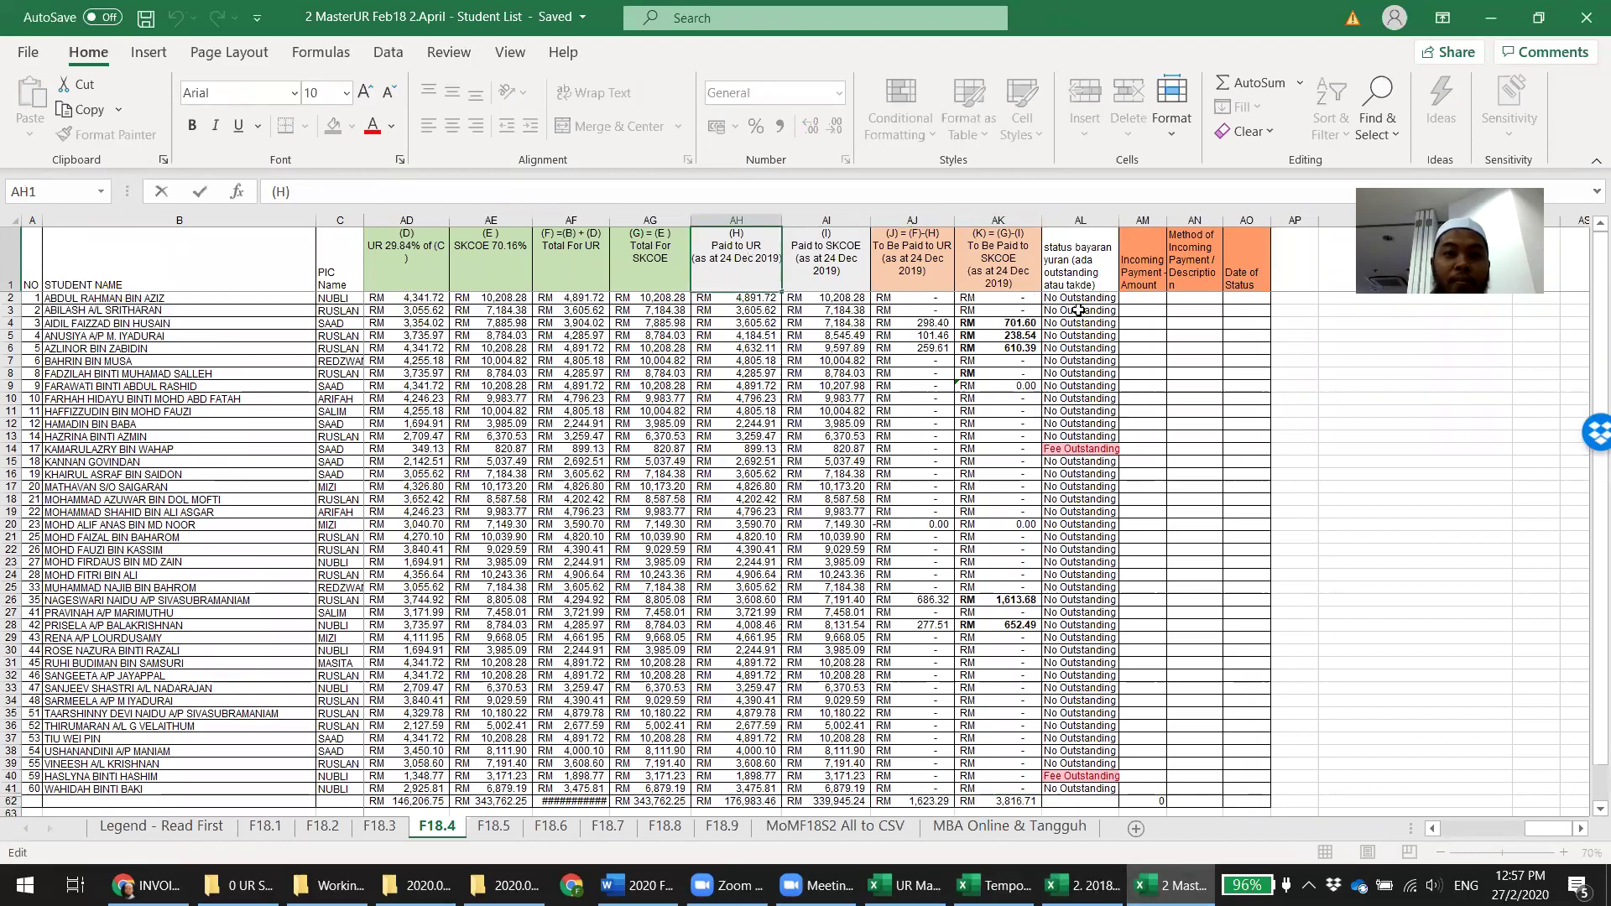
key("BackSpace")
key("BackSpace")
key("BackSpace")
key("BackSpace")
key("BackSpace")
key("BackSpace")
key("BackSpace")
key("BackSpace")
key("BackSpace")
type("7 Feb 2020")
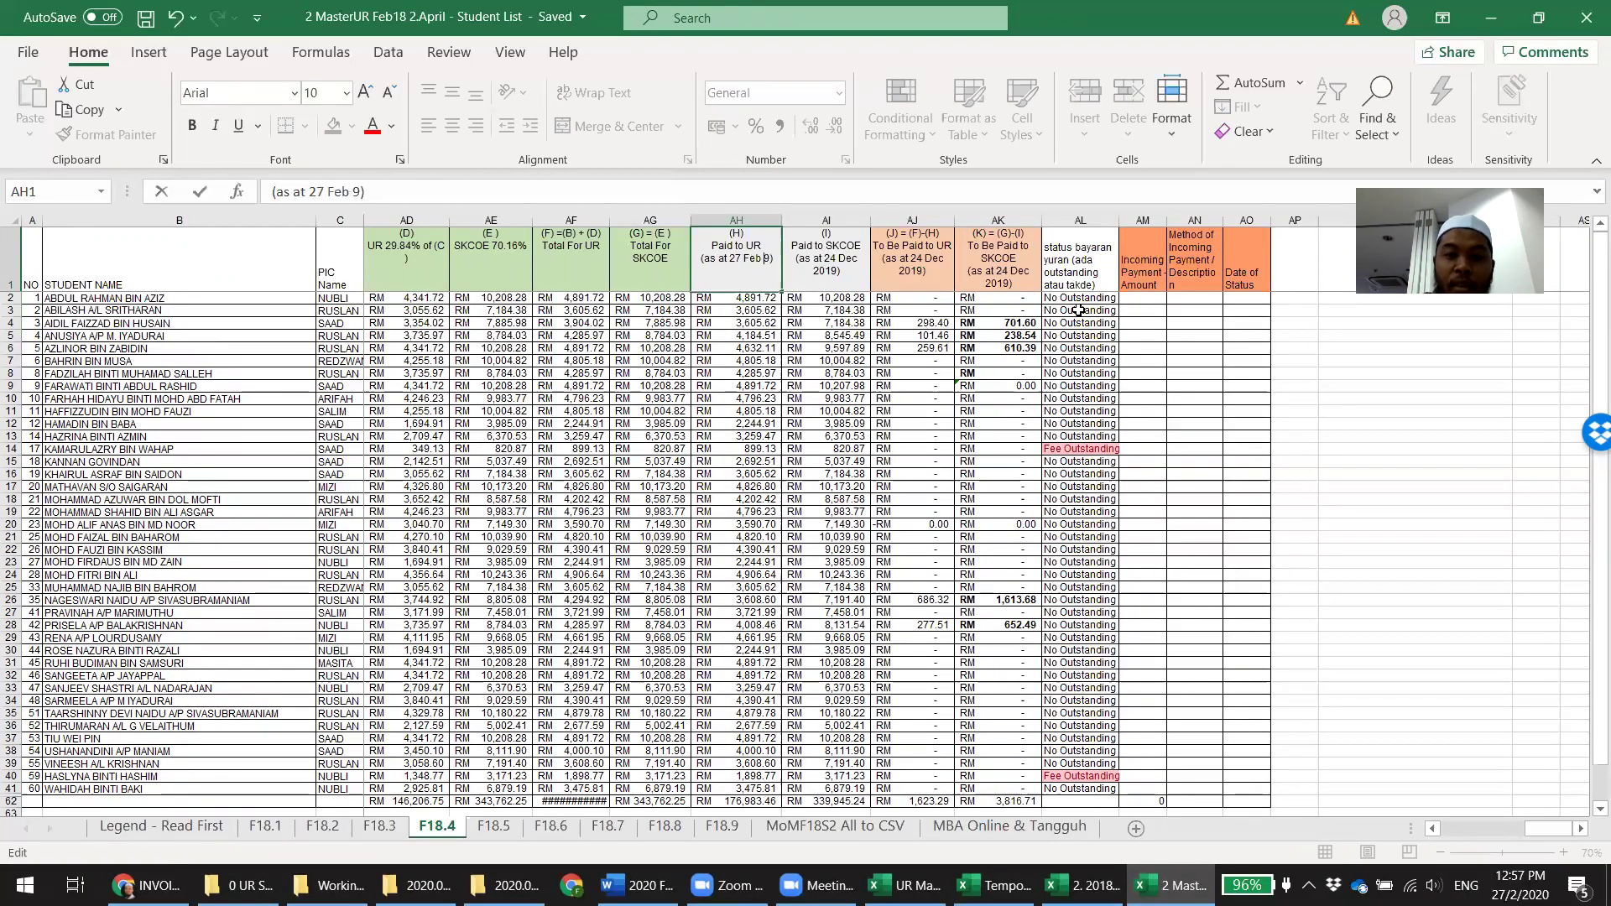
key("Delete")
key("shift+Left")
key("shift+Left")
key("shift+Left")
key("shift+Left")
key("shift+Left")
key("shift+Left")
key("shift+Left")
key("shift+Left")
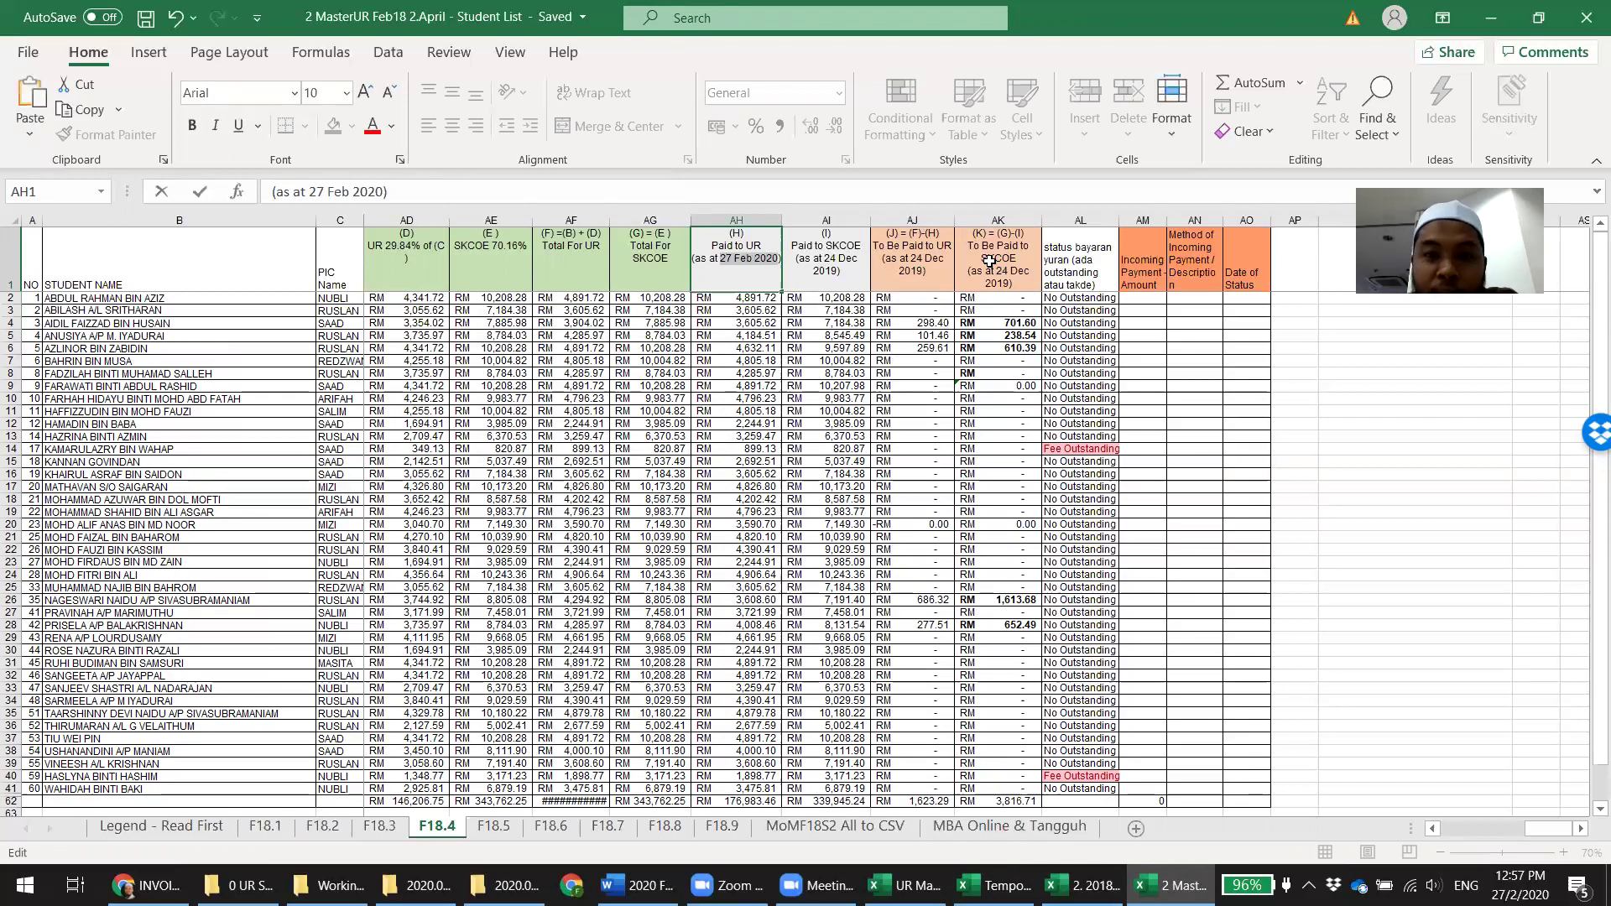
left_click(827, 259)
Update the AI1, AJ1 and AK1 headers to 27 Feb 2020 and save the workbook
double_click(827, 260)
key("ctrl+v")
left_click(929, 267)
double_click(927, 267)
key("ctrl+v")
left_click(1007, 273)
double_click(1007, 272)
left_click_drag(999, 271, 1004, 283)
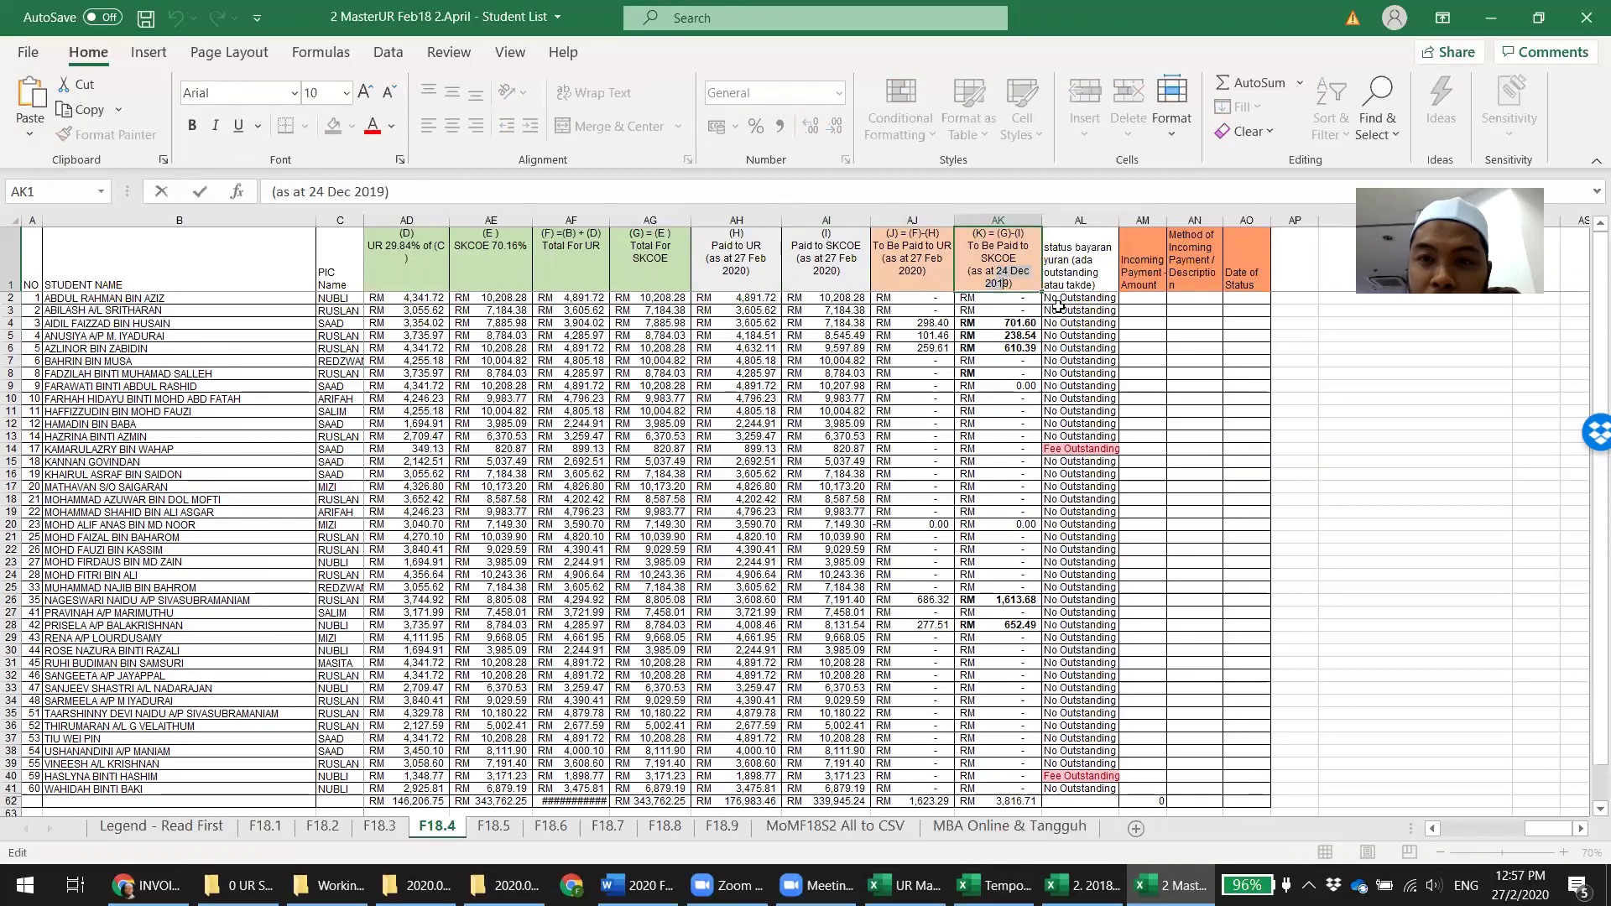
type("27 Feb 2020")
key("Return")
key("ctrl+s")
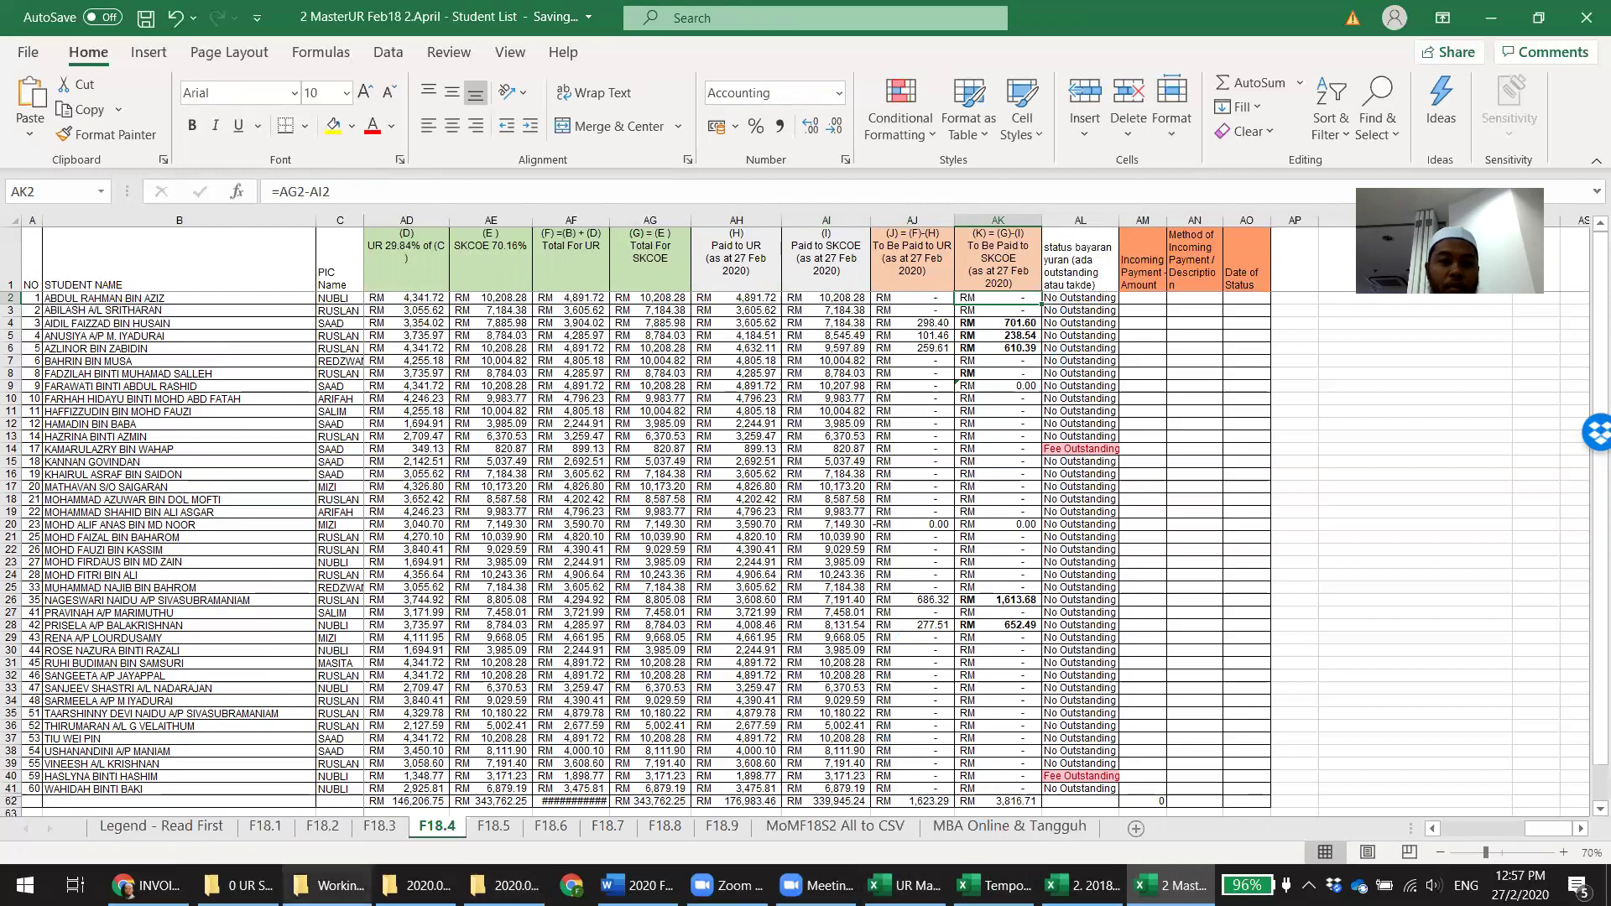
left_click(330, 886)
Open the April2018 attachment and rename its sheet from Inv SKCOE UR 23 to Inv SKCOE UR 24
left_click(417, 886)
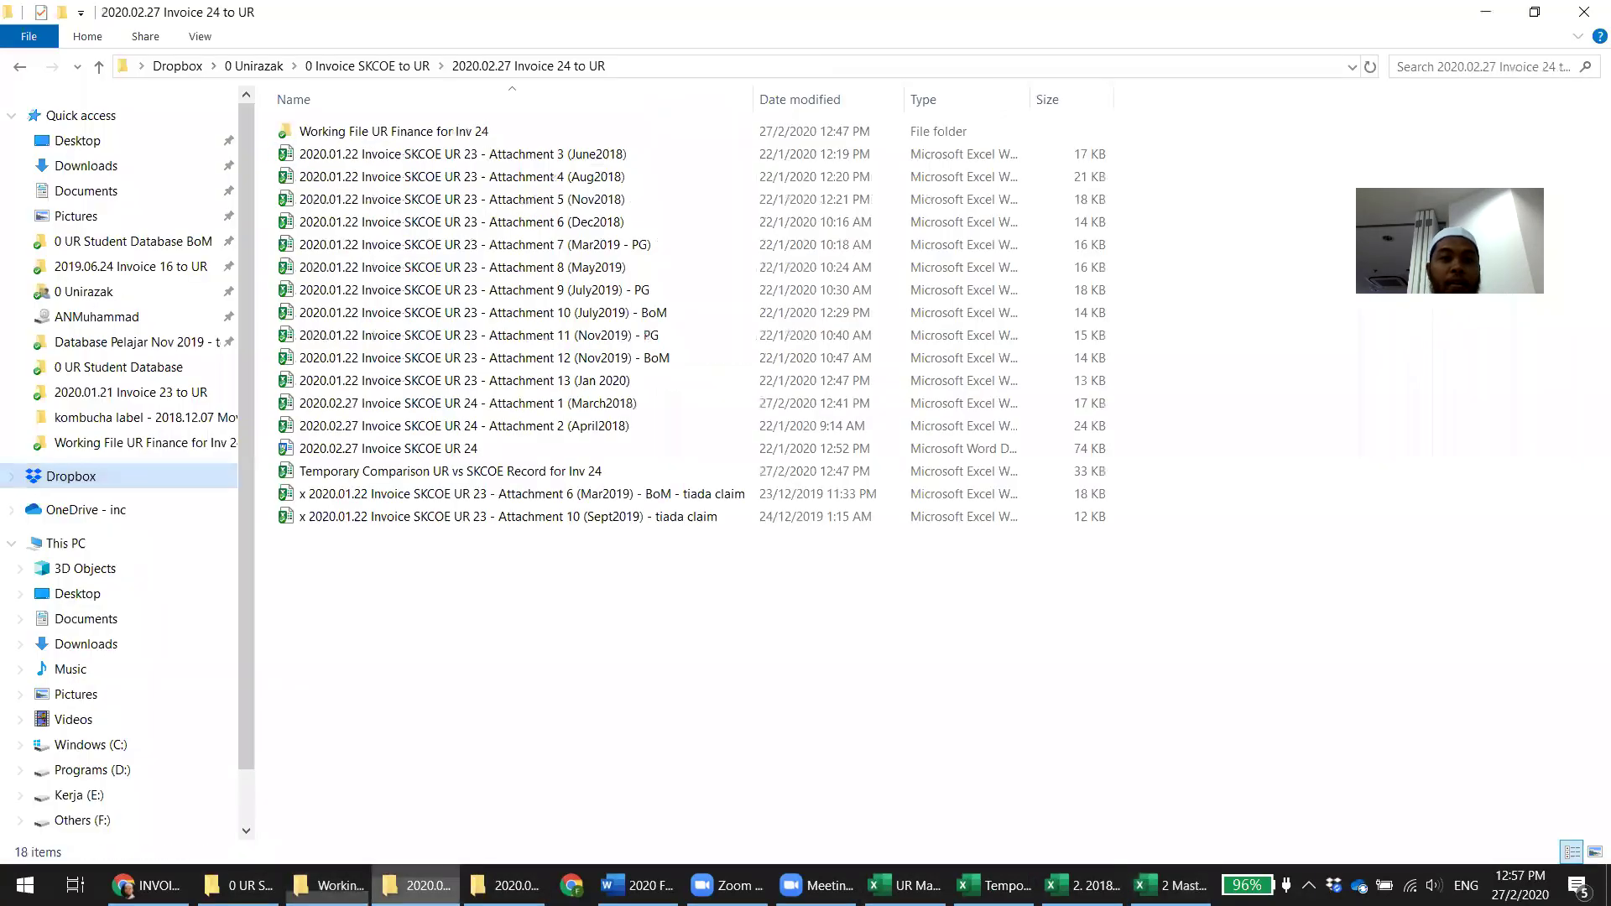
left_click(608, 427)
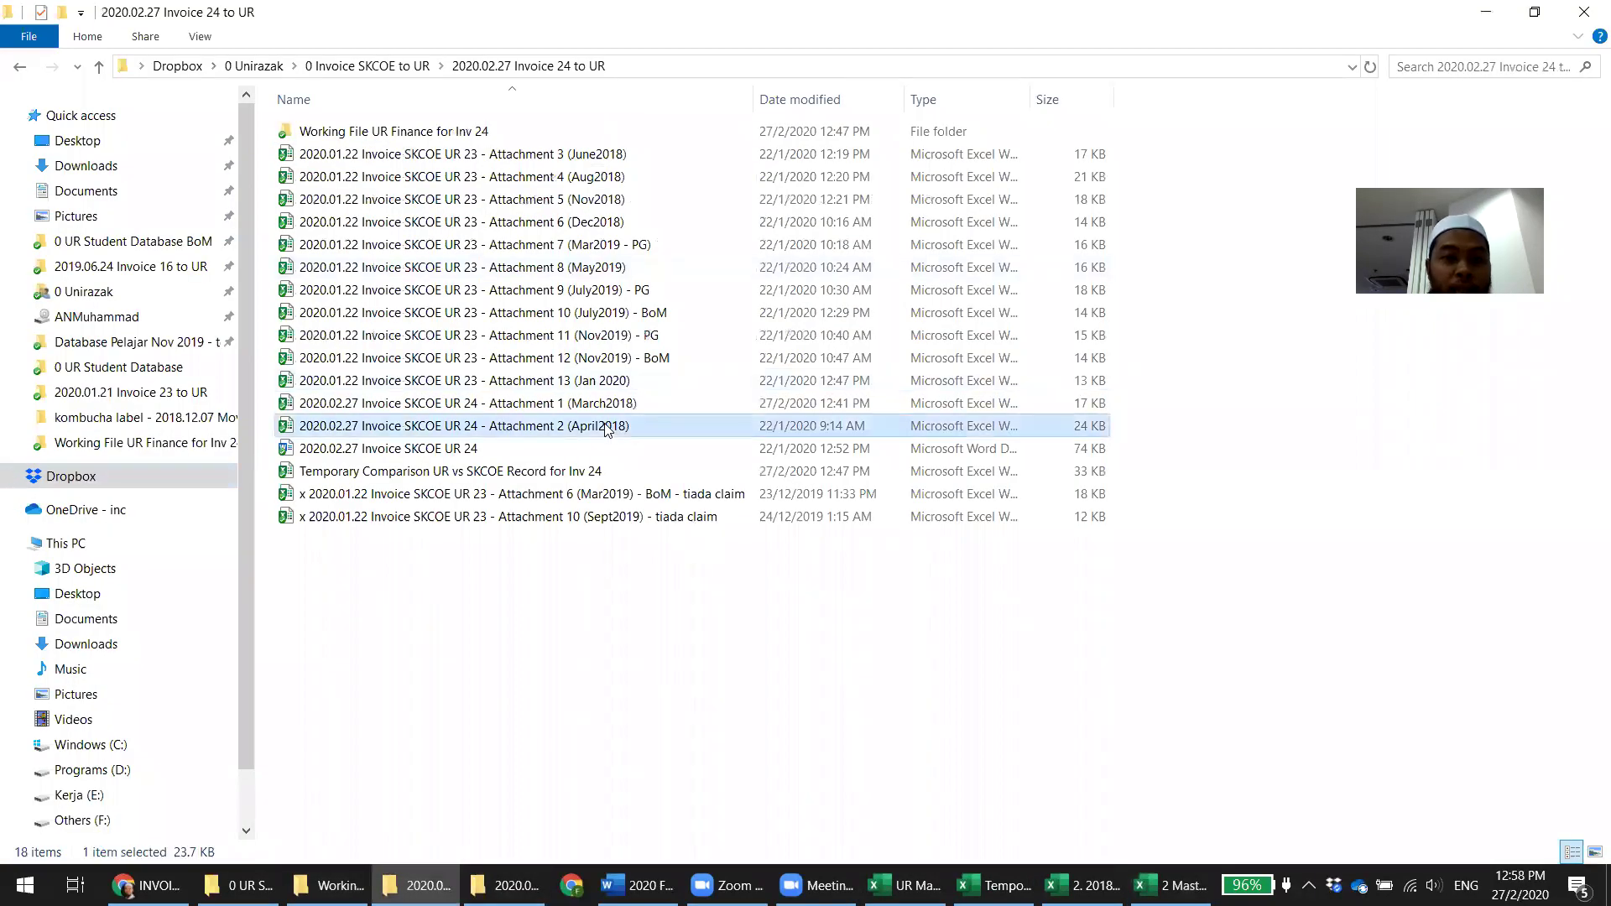
key("alt+Tab")
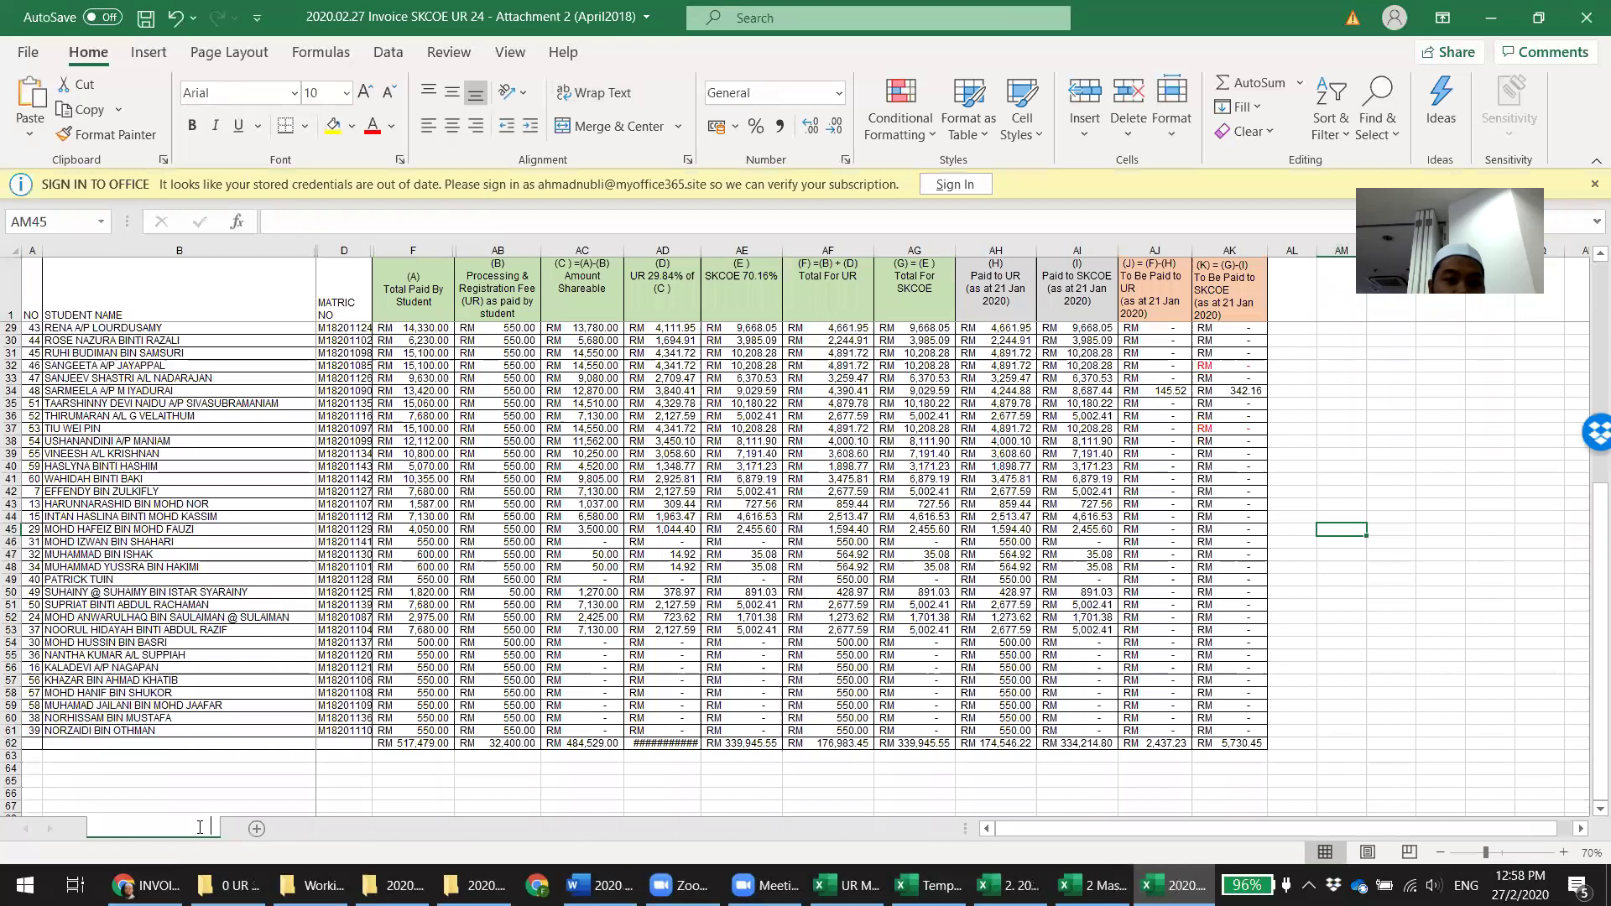
key("BackSpace")
type("4")
key("Return")
left_click(1297, 505)
Paste F18.4's A1:AK62 table as values into the attachment's A1, then save and close it
left_click(1091, 886)
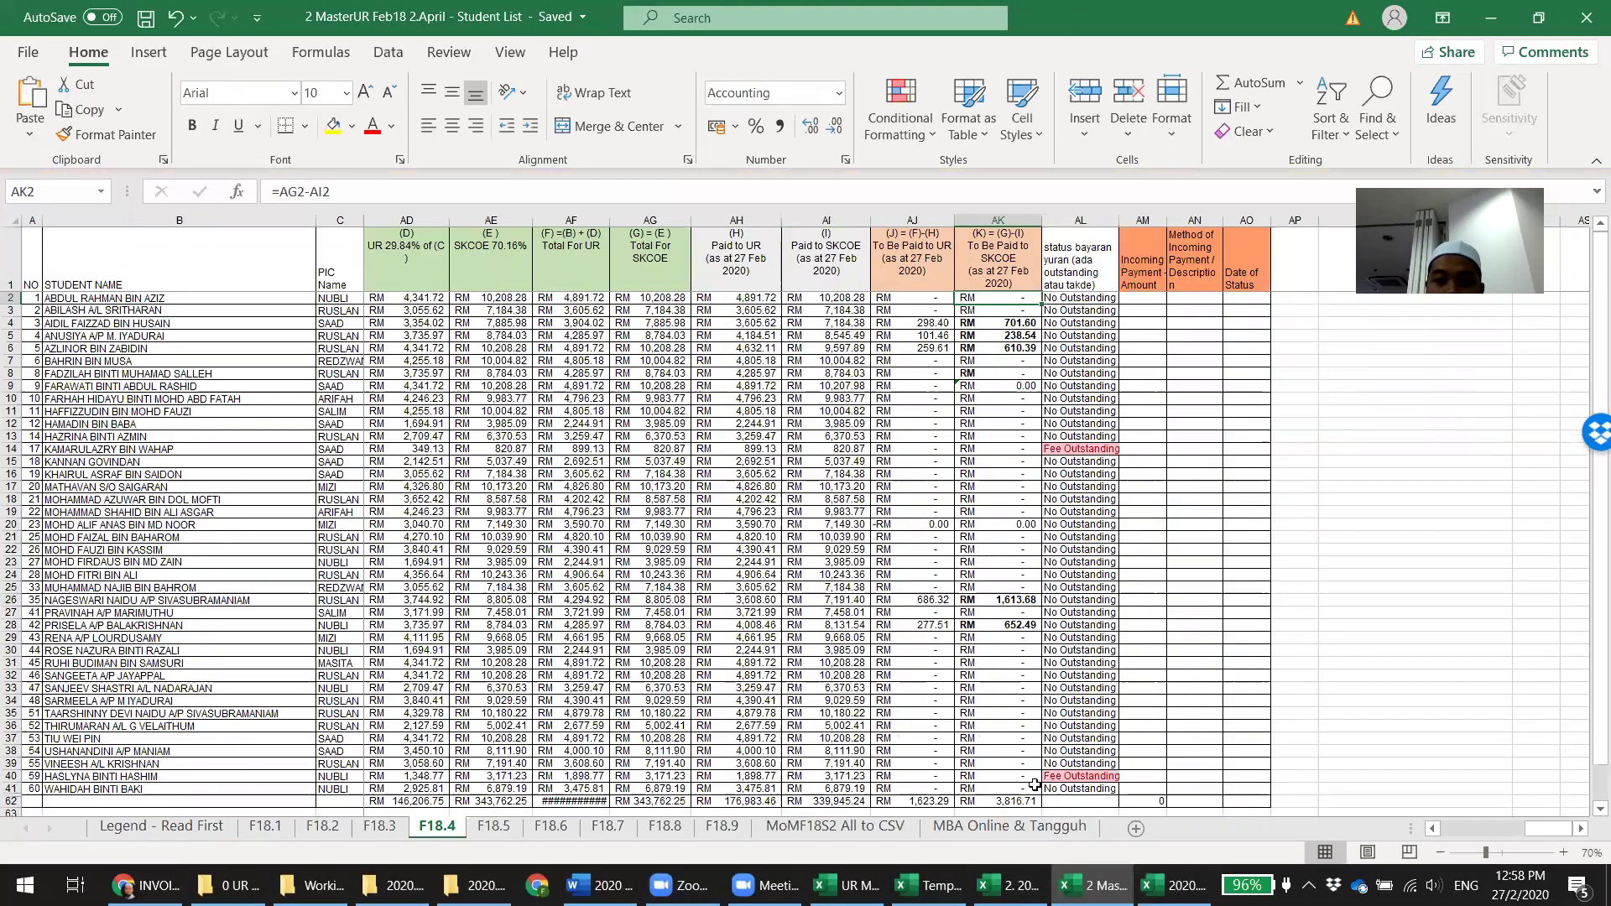
left_click_drag(1026, 798, 5, 7)
key("ctrl+c")
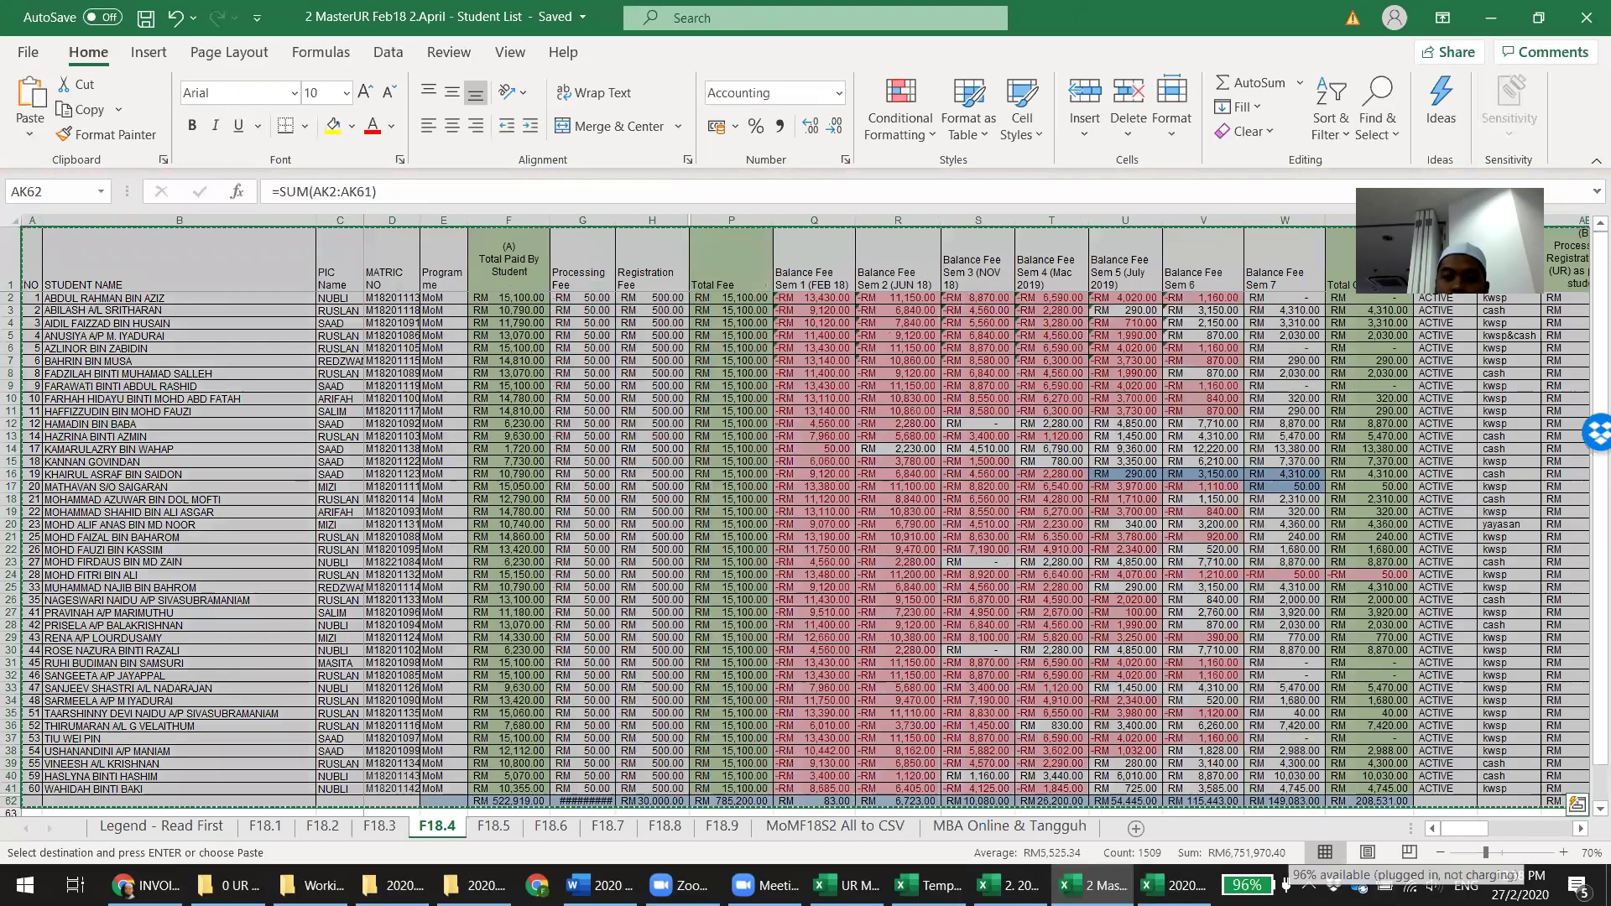
left_click(1175, 885)
left_click(27, 279)
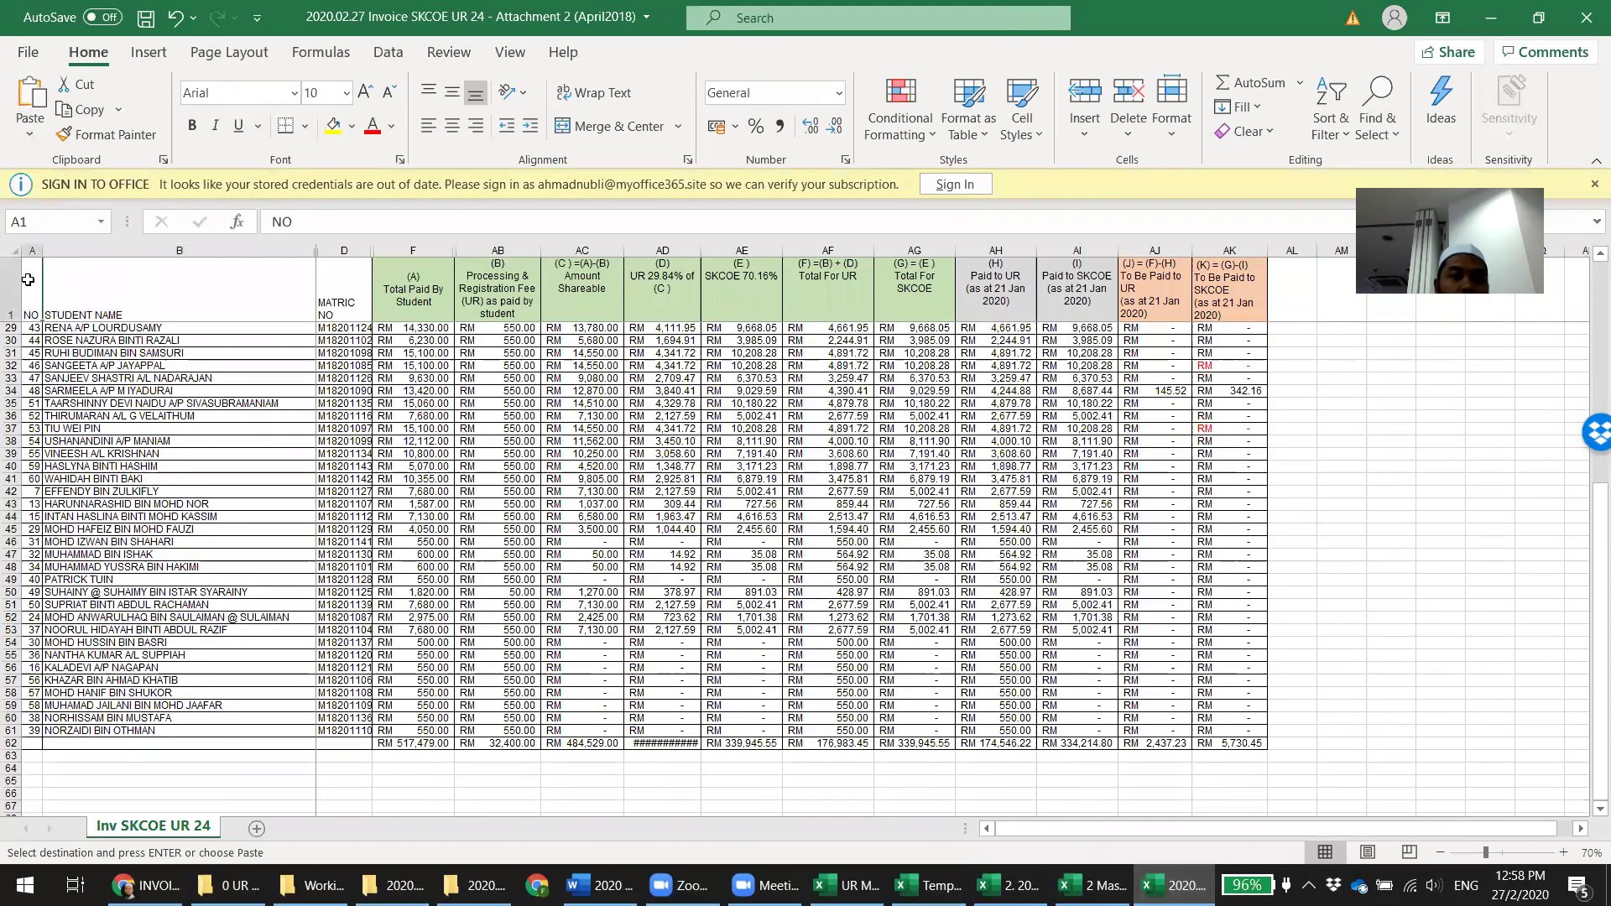
right_click(27, 279)
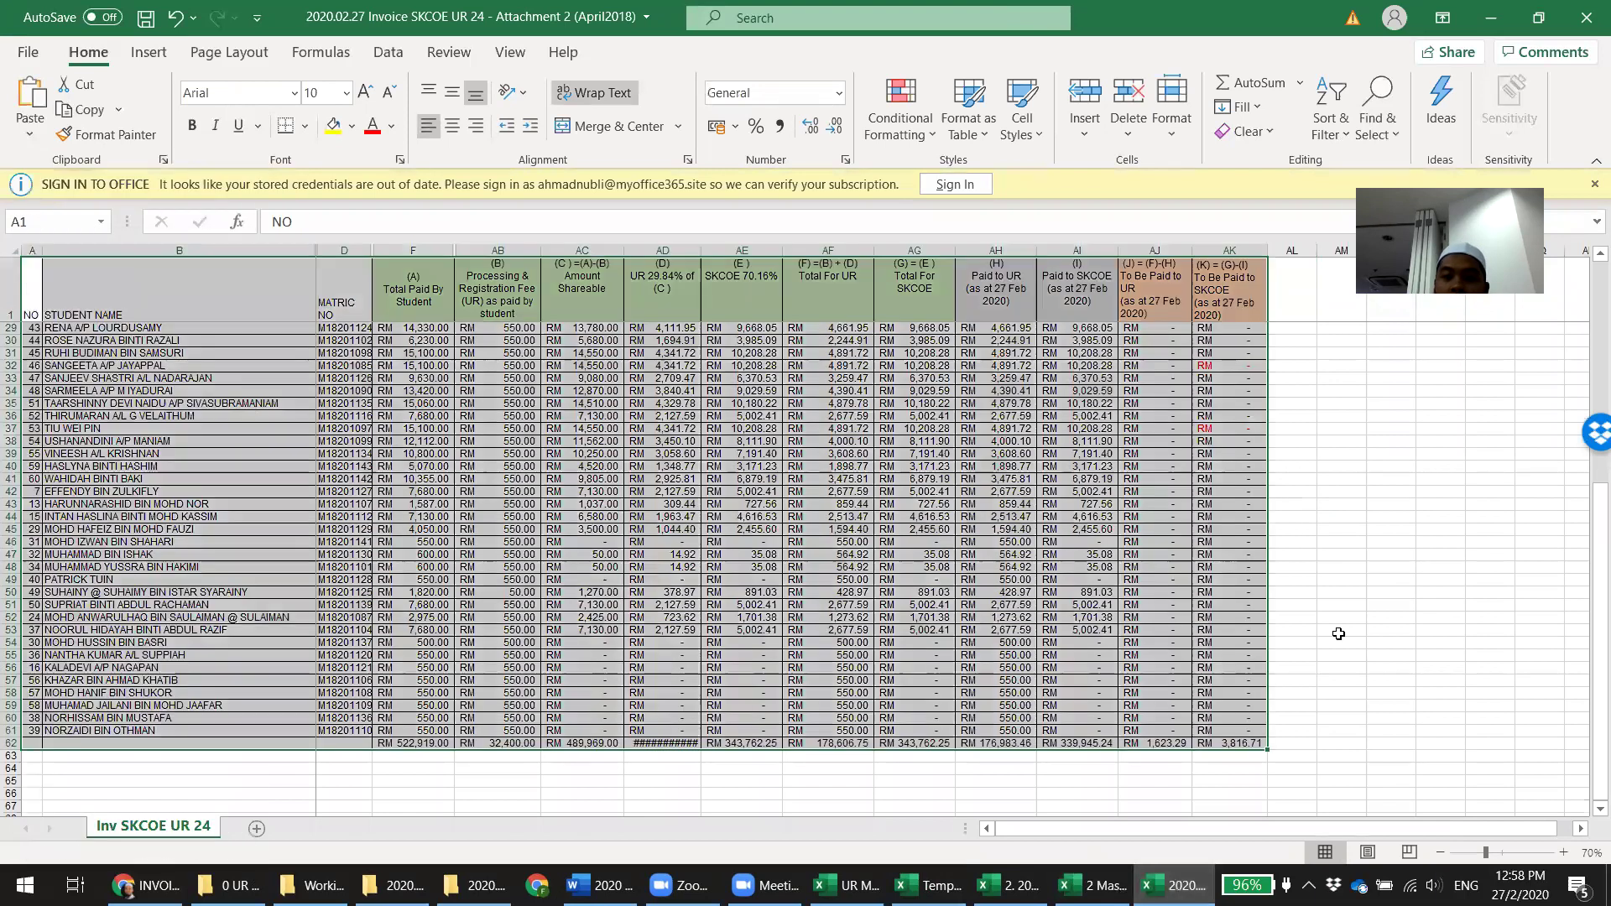
left_click(1389, 631)
key("ctrl+s")
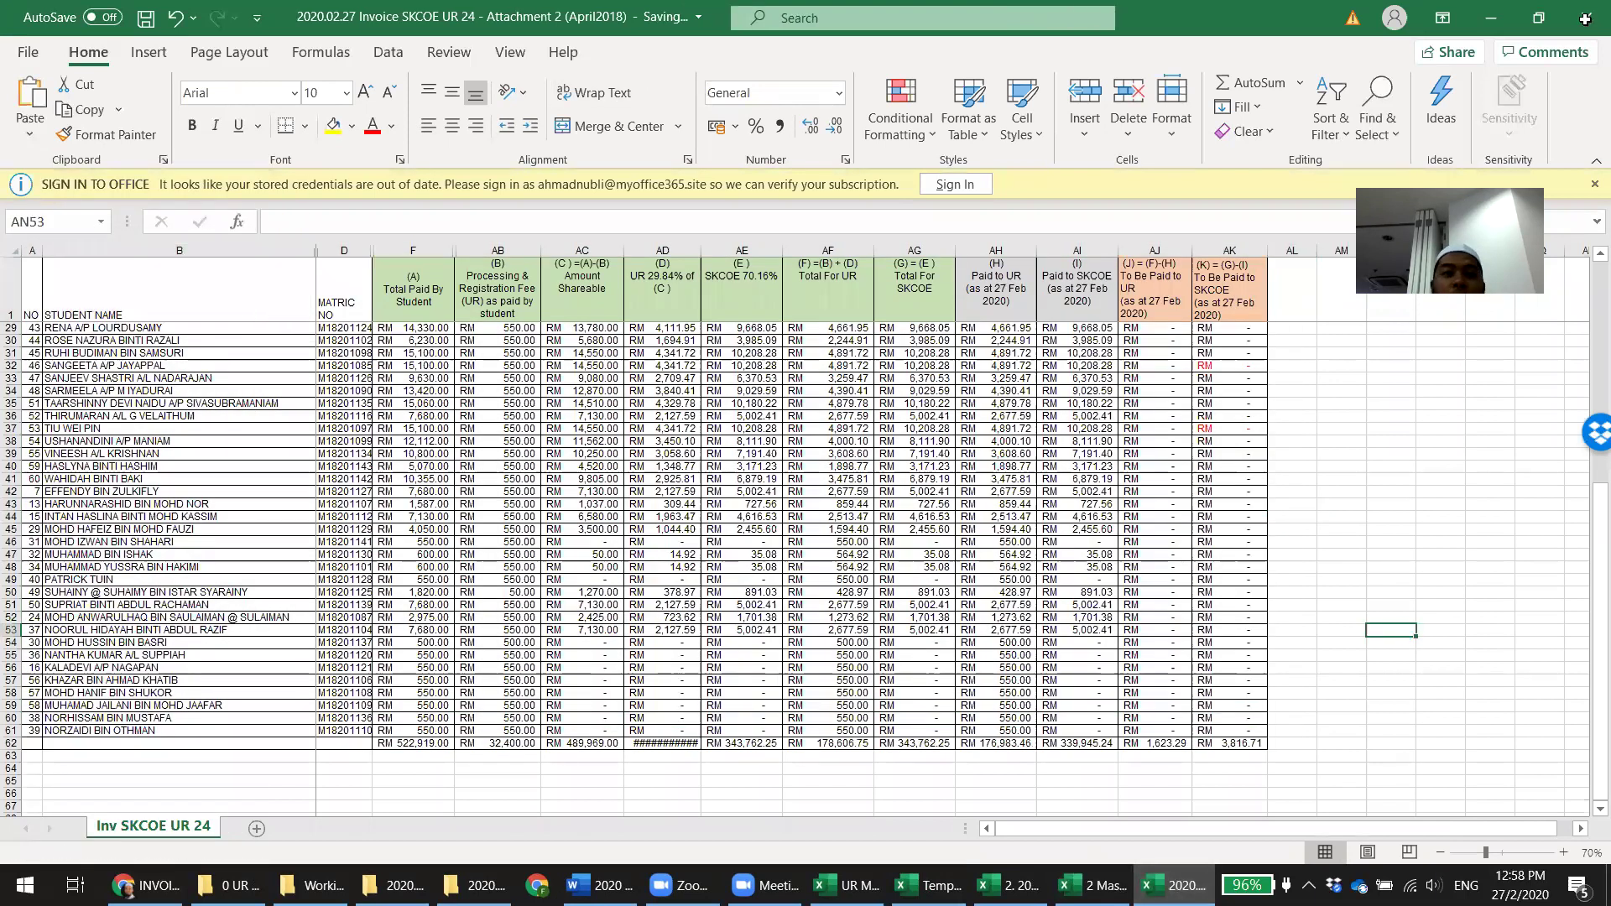
left_click(1585, 20)
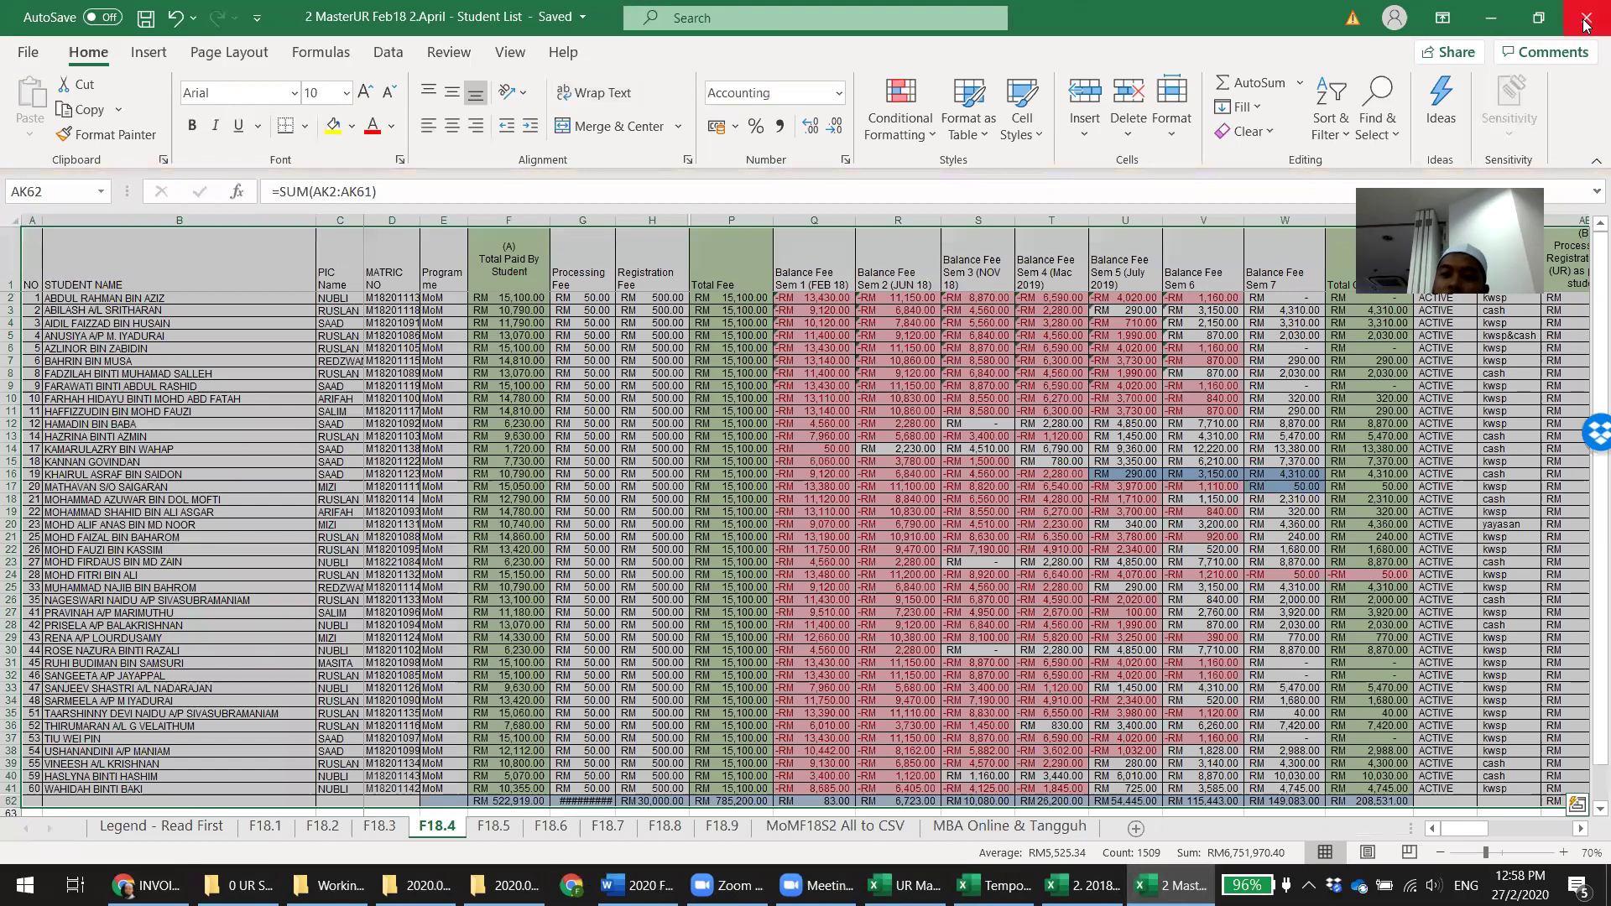
Close the MasterUR workbook, enter 'Attachment ready' in the comparison sheet's G3 and save
left_click(1585, 20)
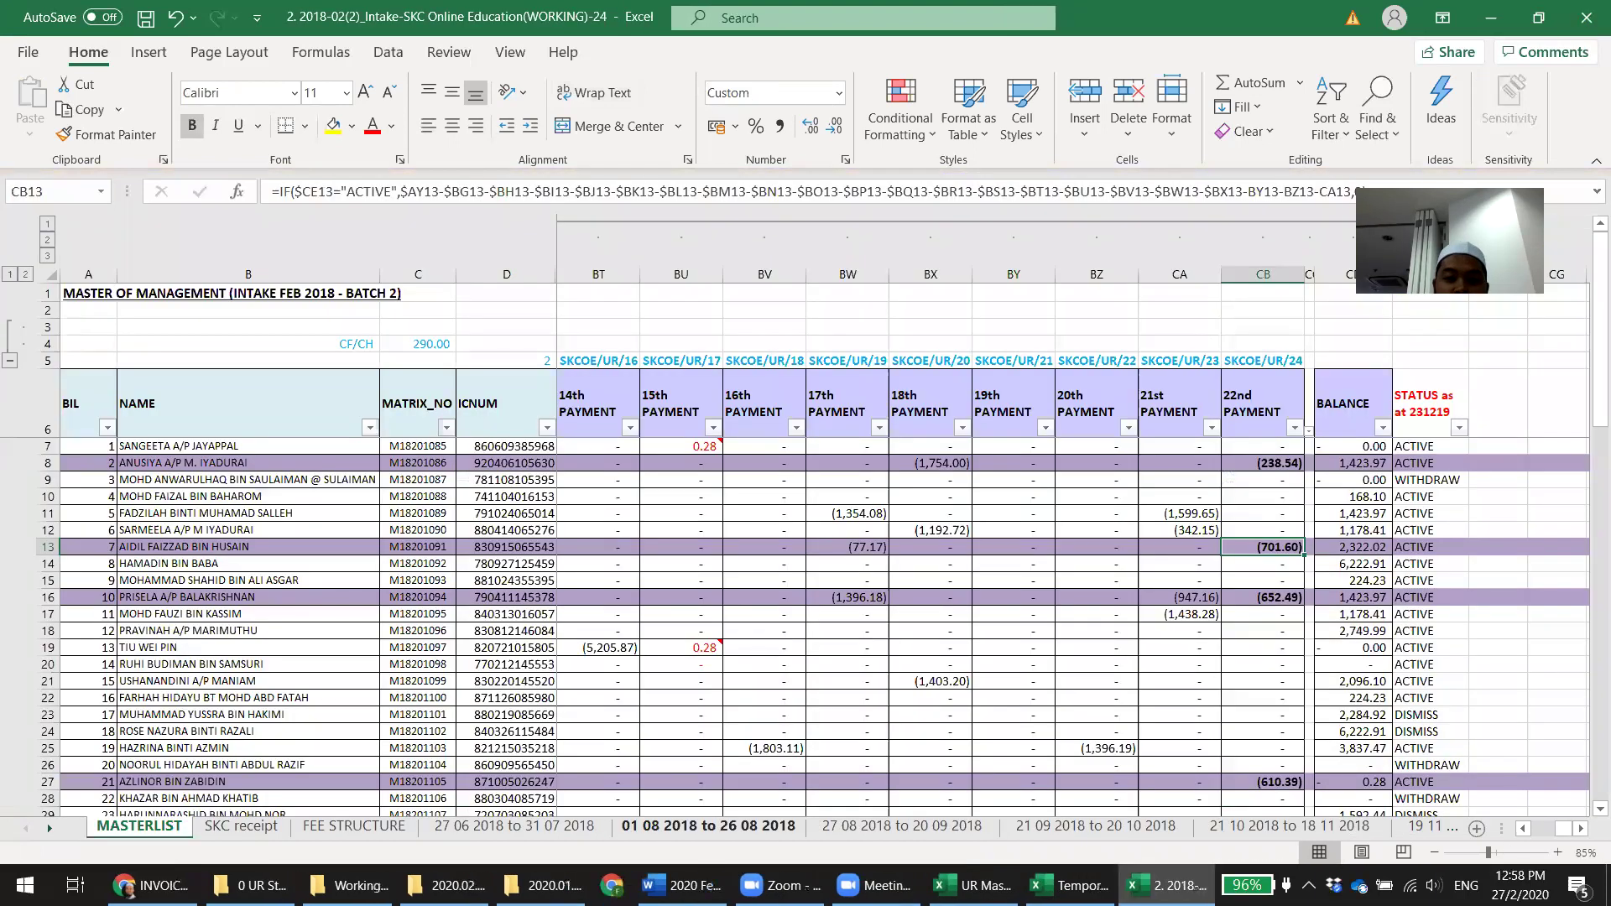
left_click(1070, 885)
left_click(1082, 288)
type("Attachment ready")
key("Return")
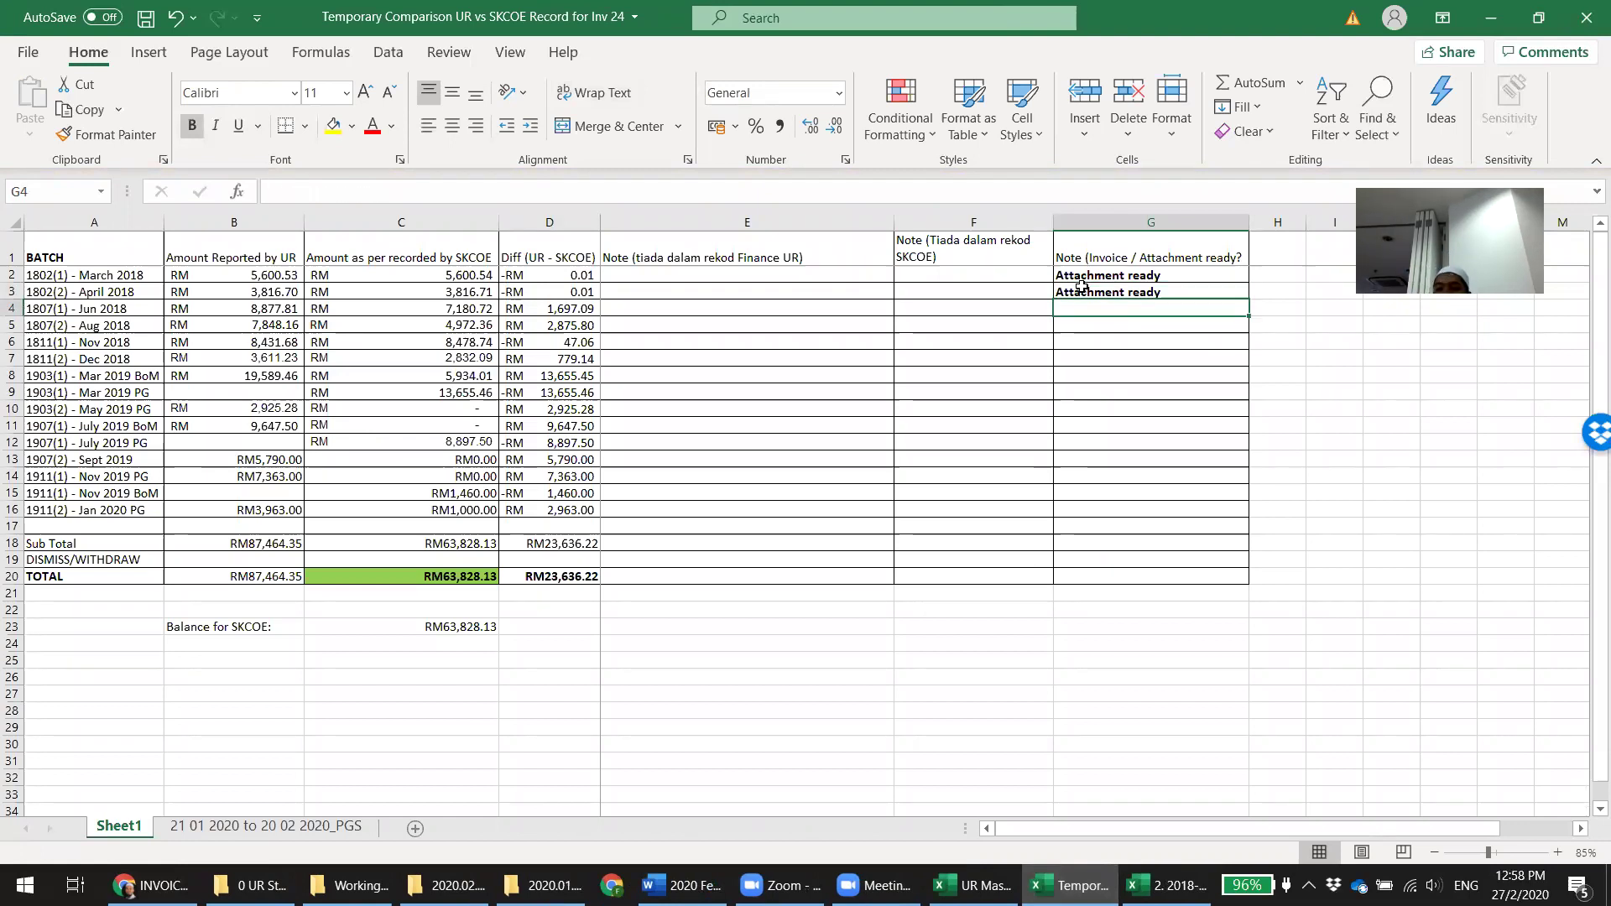
key("ctrl+s")
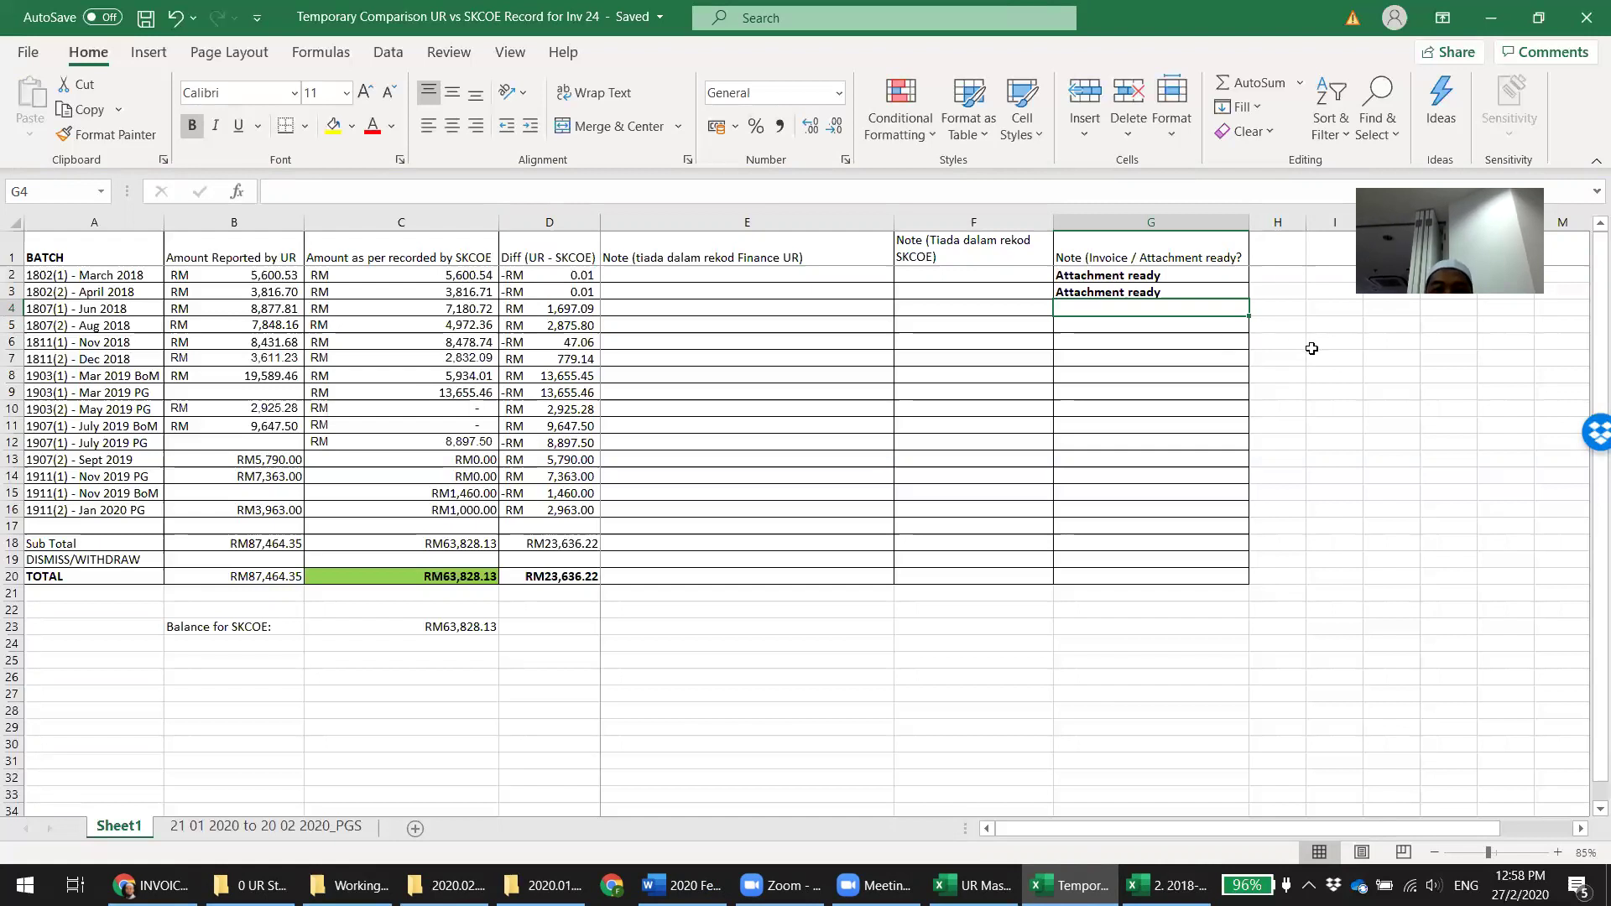
Close the comparison workbook, the intake workbook without saving, and the summary report with saving
left_click(1586, 17)
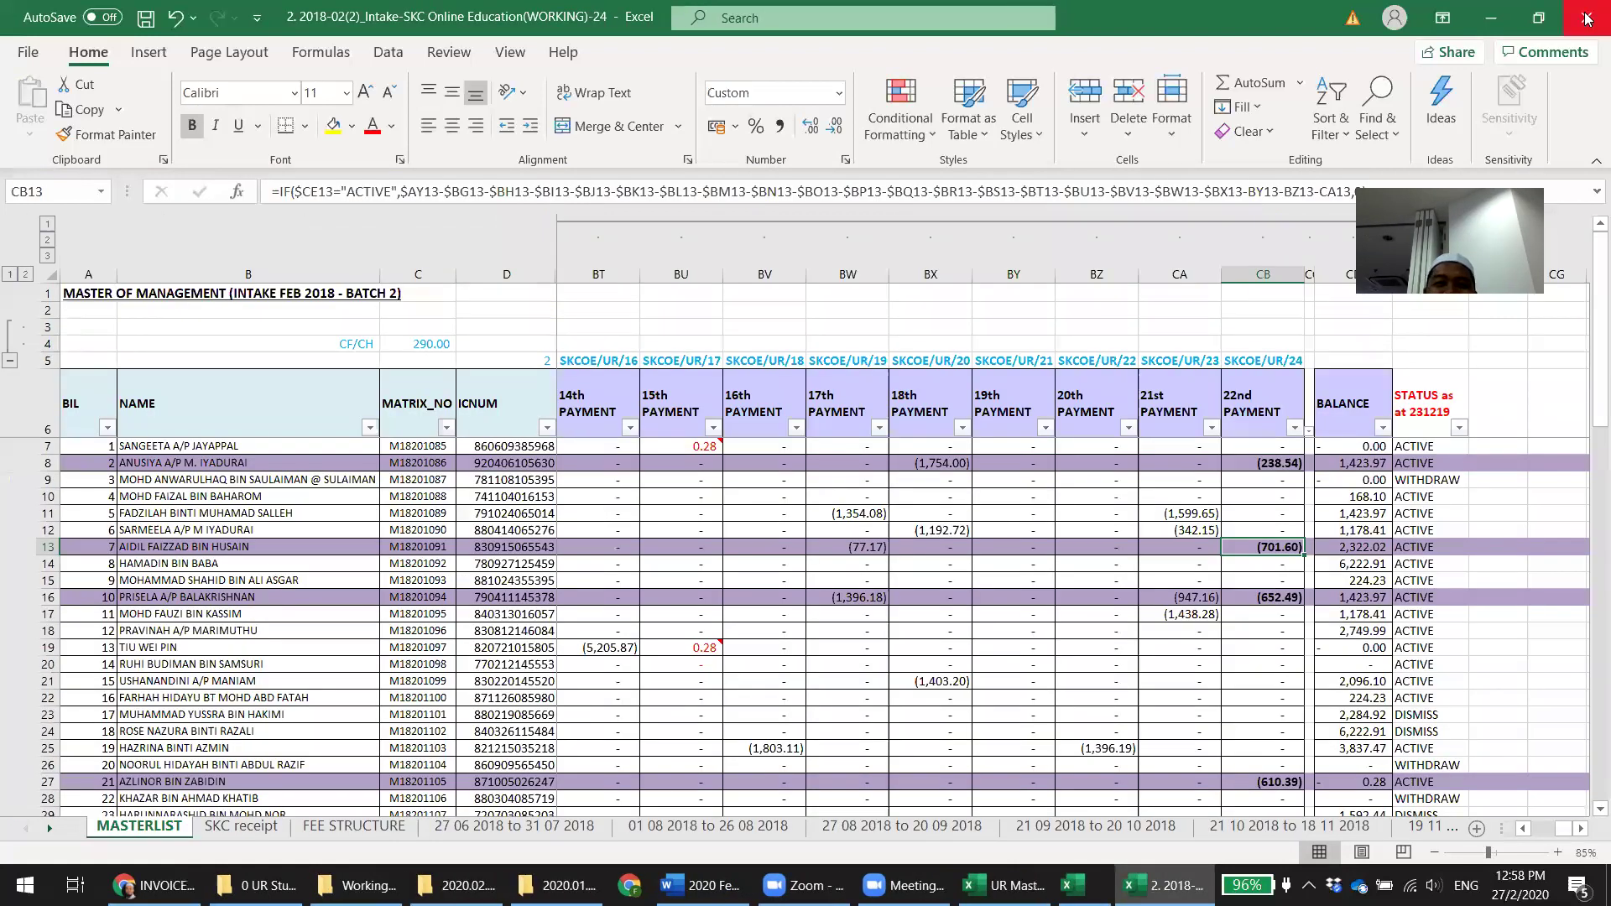
left_click(1586, 17)
left_click(827, 498)
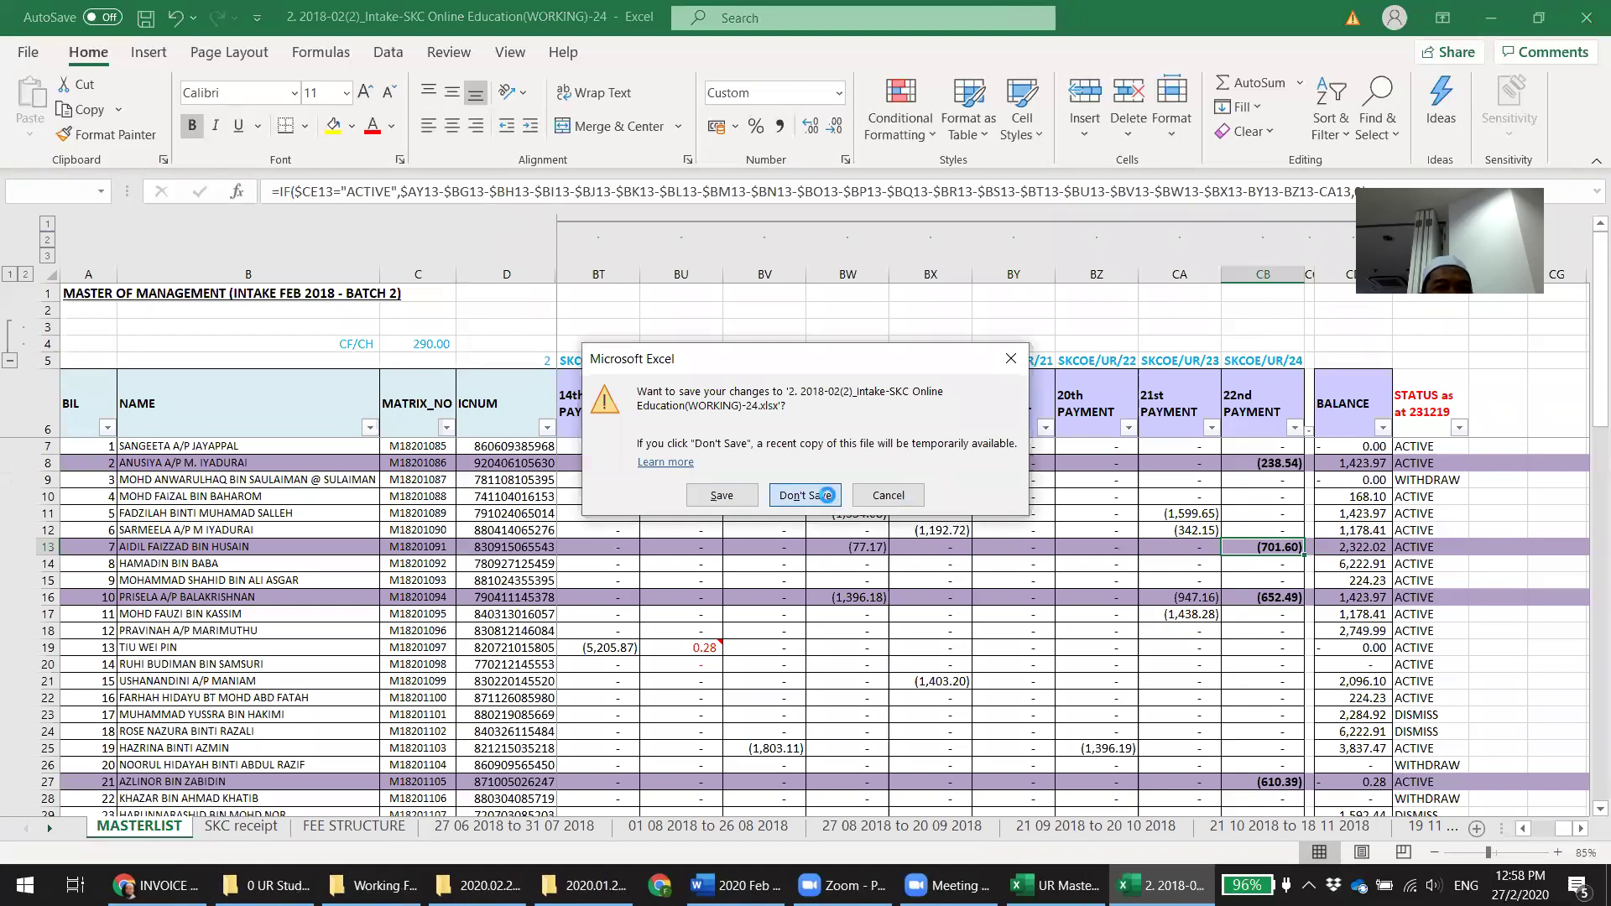
left_click(1586, 17)
left_click(725, 492)
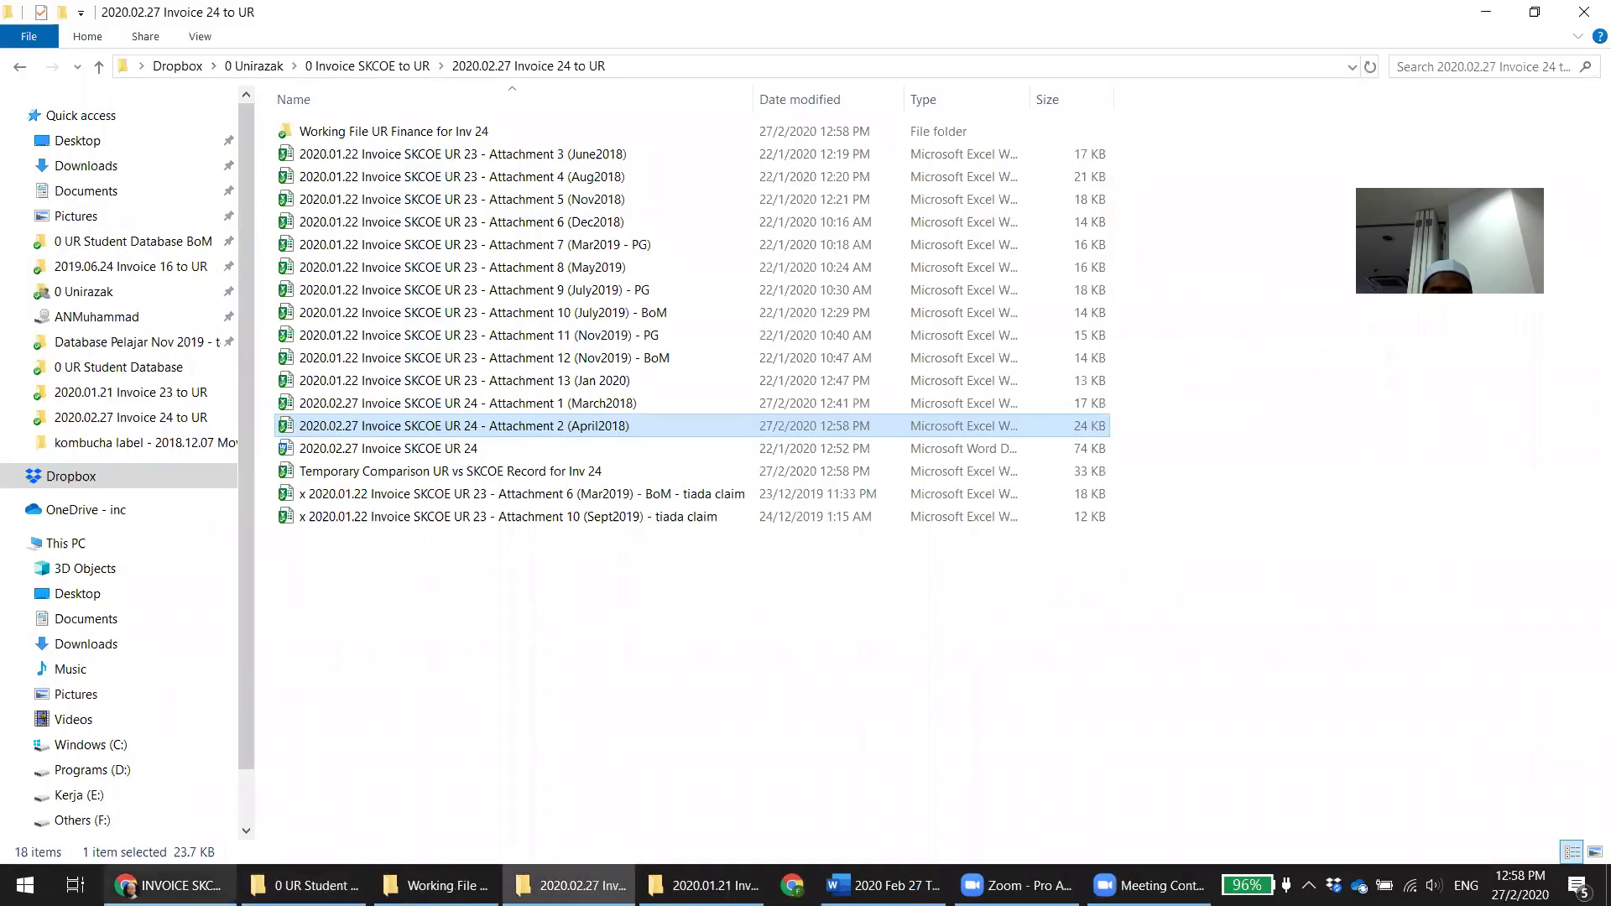
key("alt+Tab")
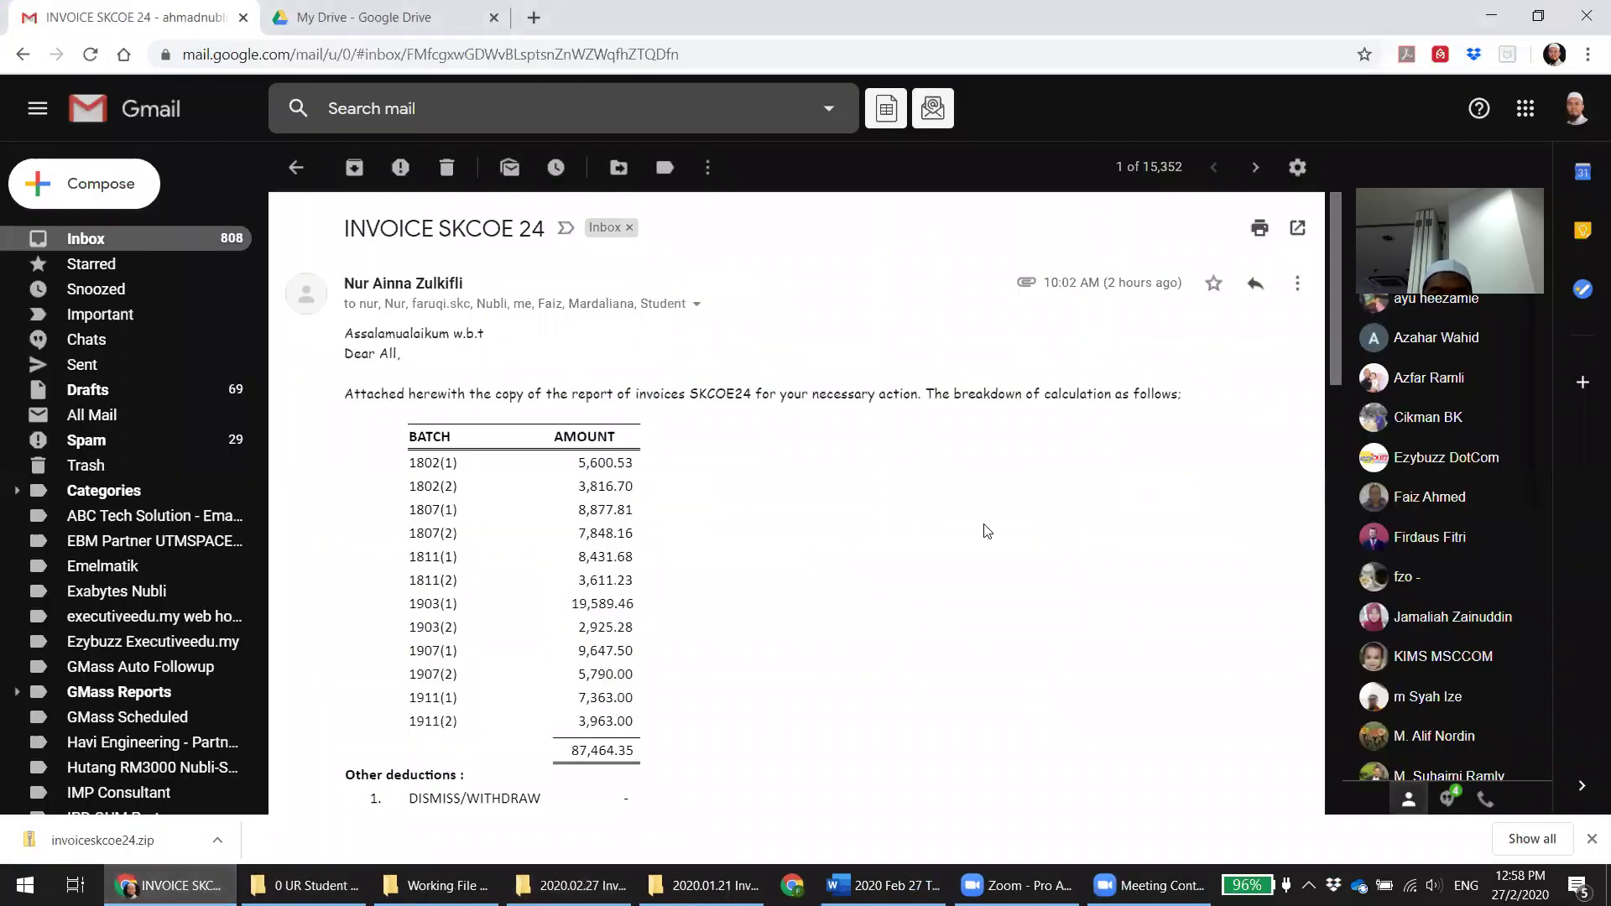
Return to the File Explorer folder '2020.02.27 Invoice 24 to UR' holding both UR 24 attachments
key("alt+Tab")
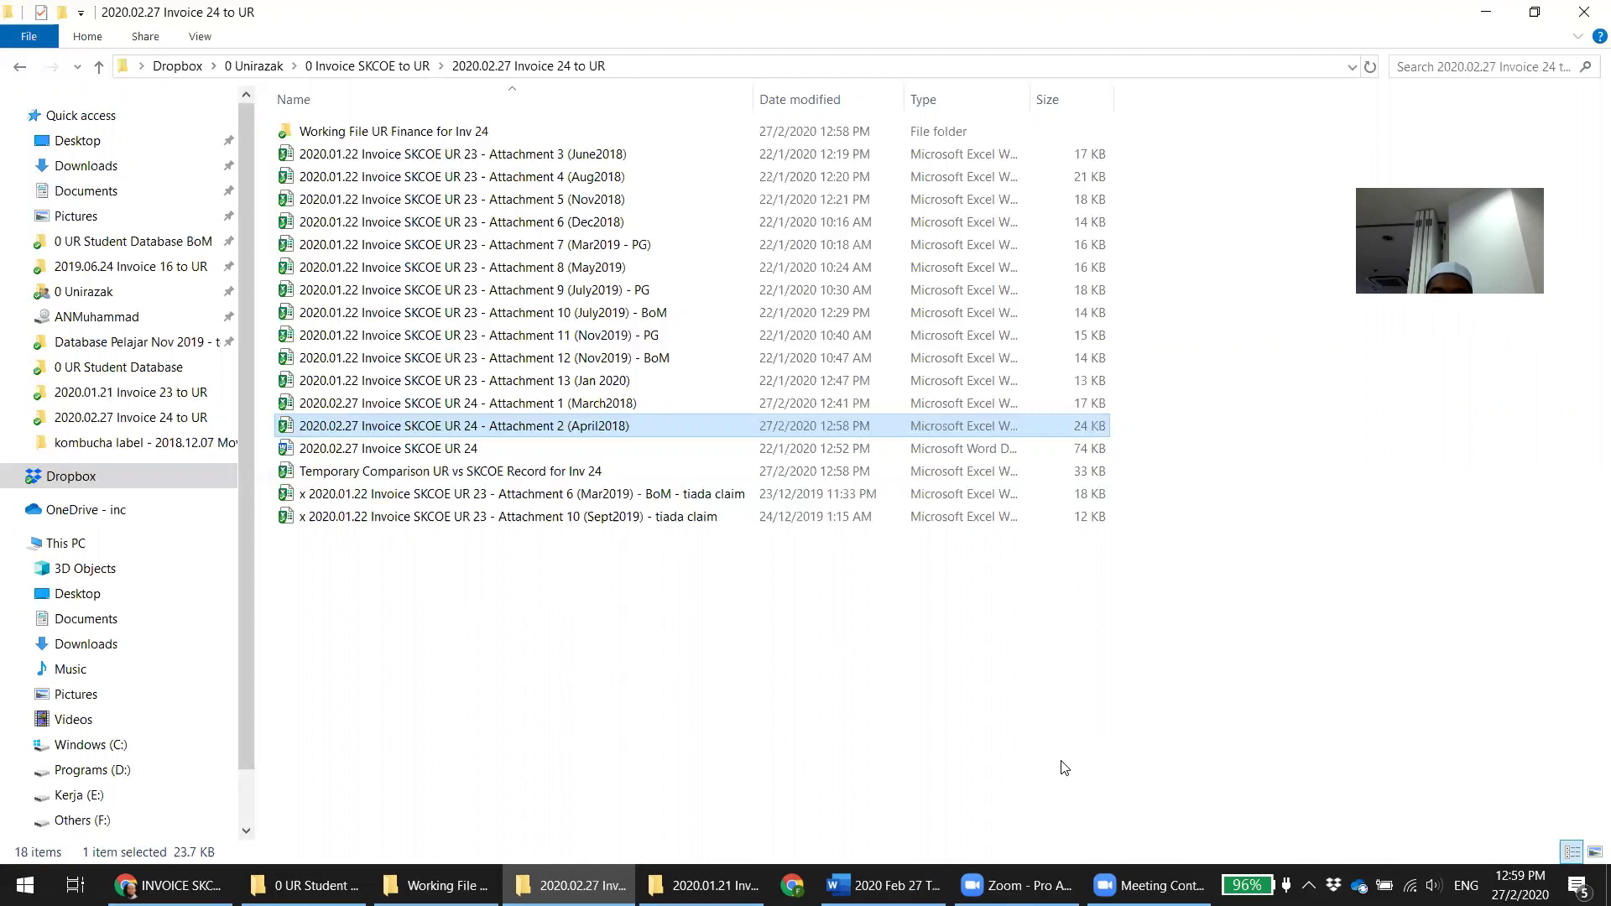
right_click(1060, 764)
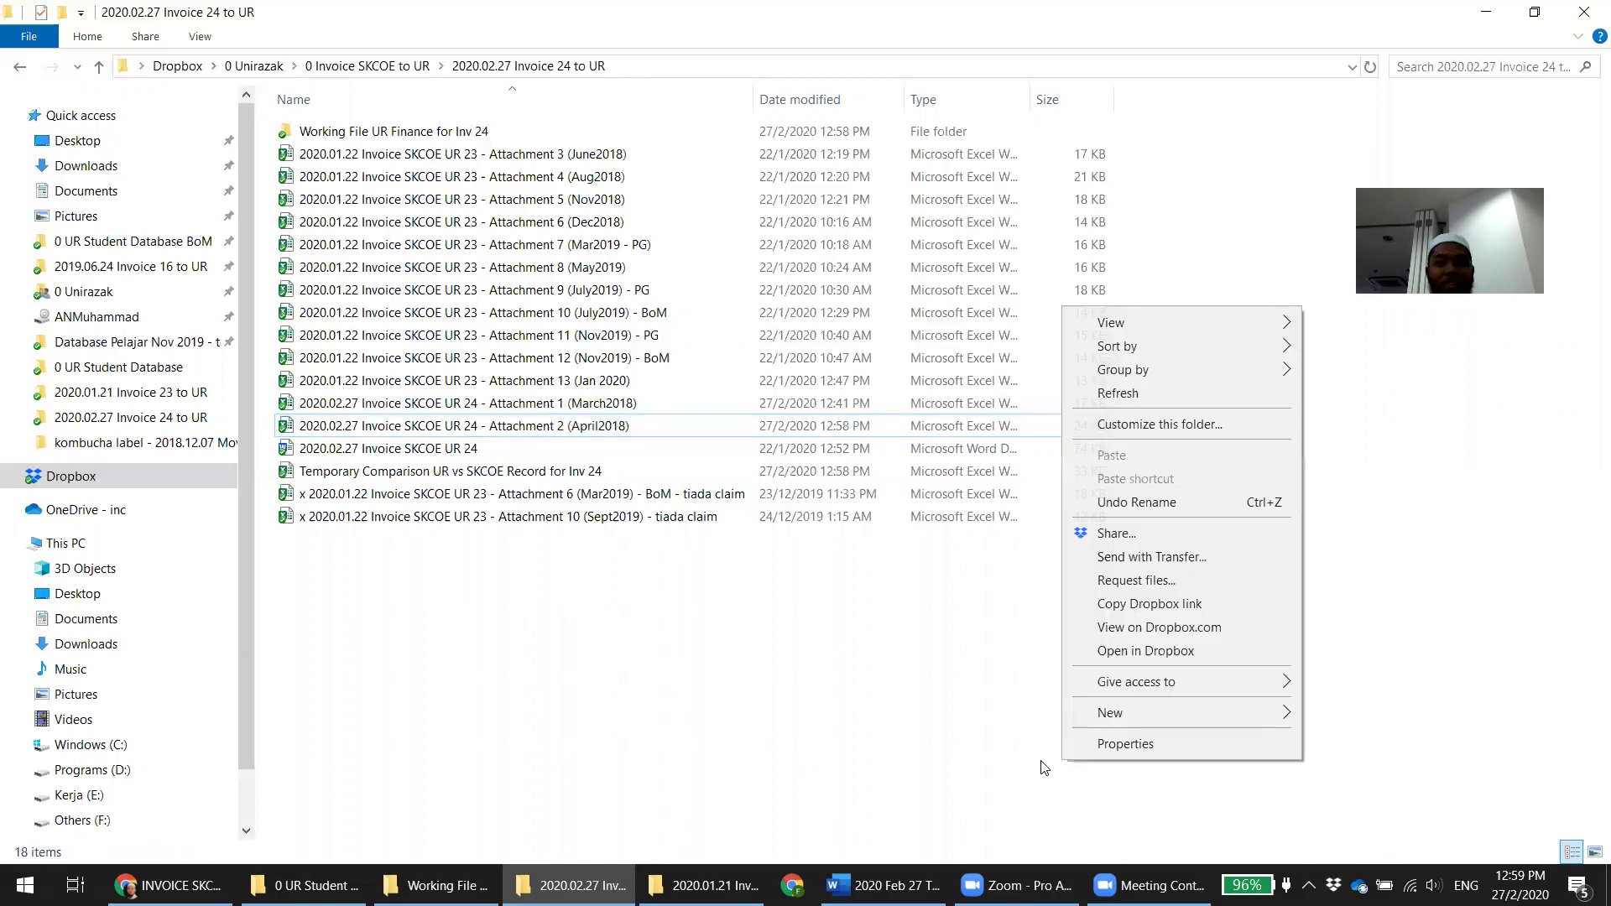
left_click(750, 639)
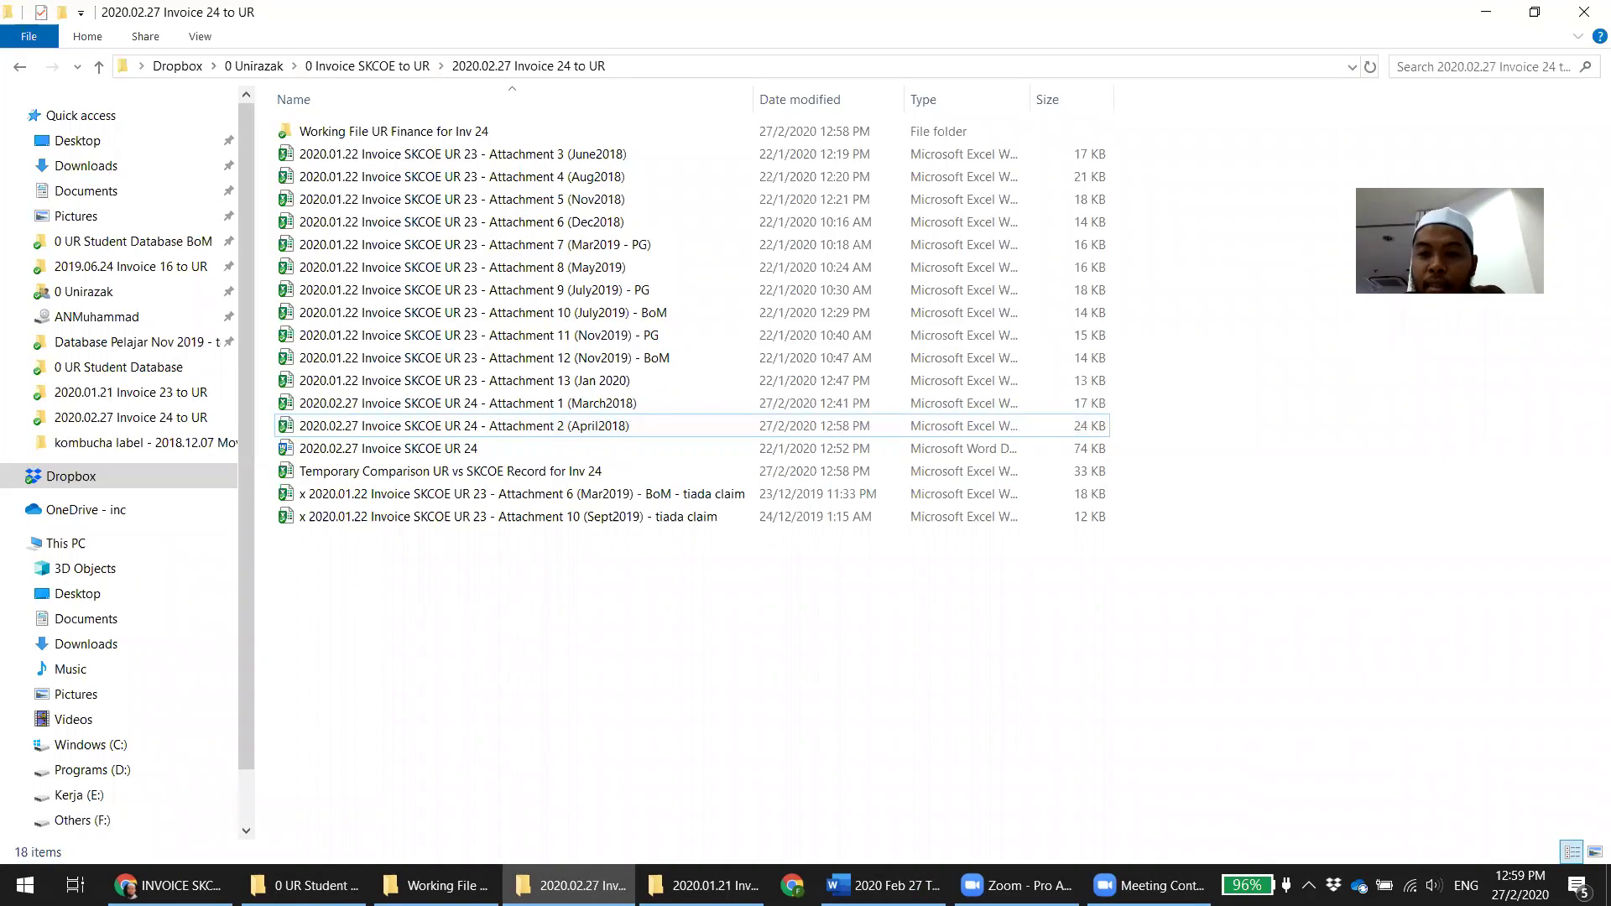
left_click(1150, 885)
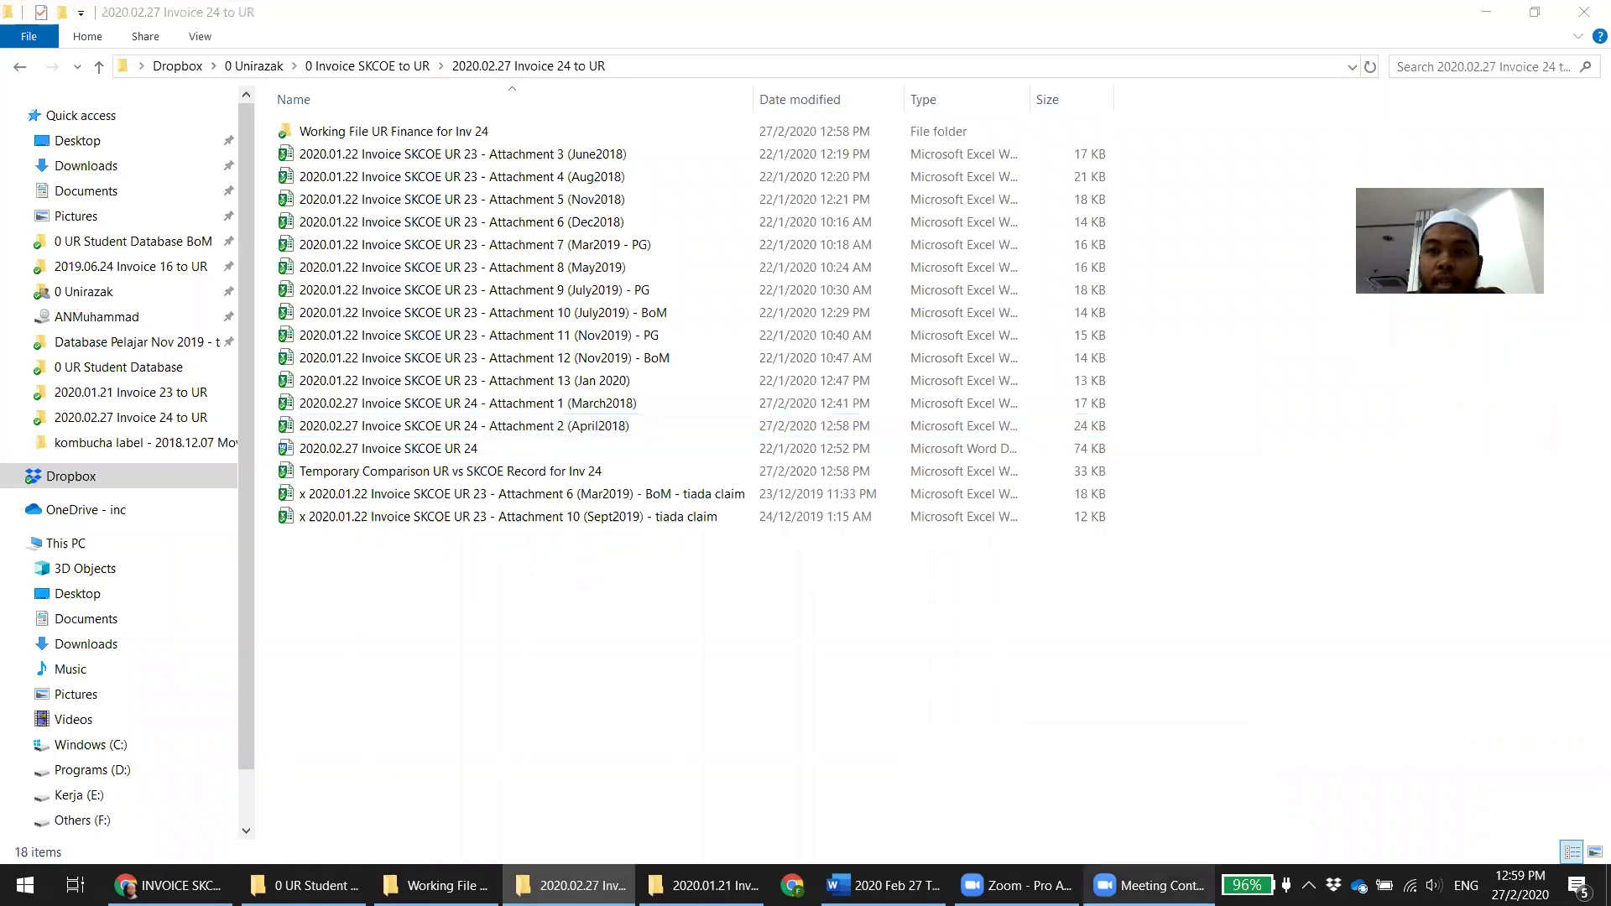